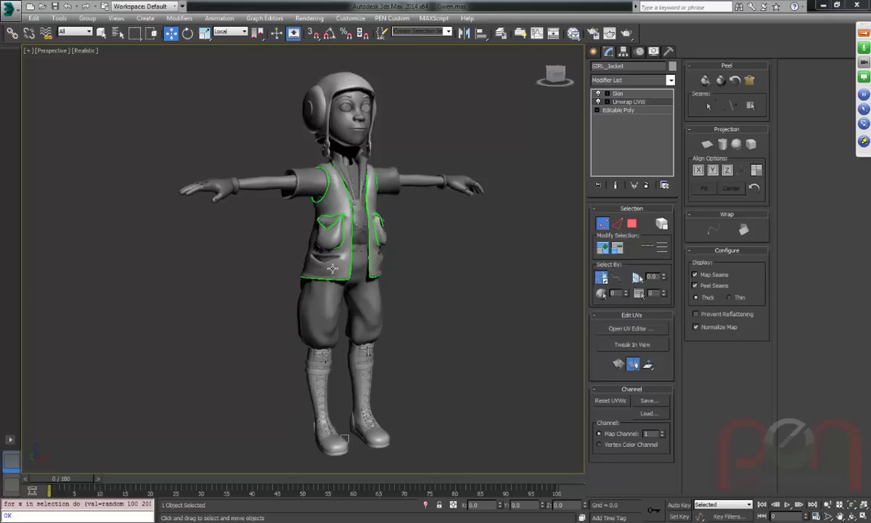
Examine the whole character and the jacket's wireframe from the front and at an angle.
{"action": "middle_click_drag", "start_coordinate": [308, 252], "coordinate": [330, 256]}
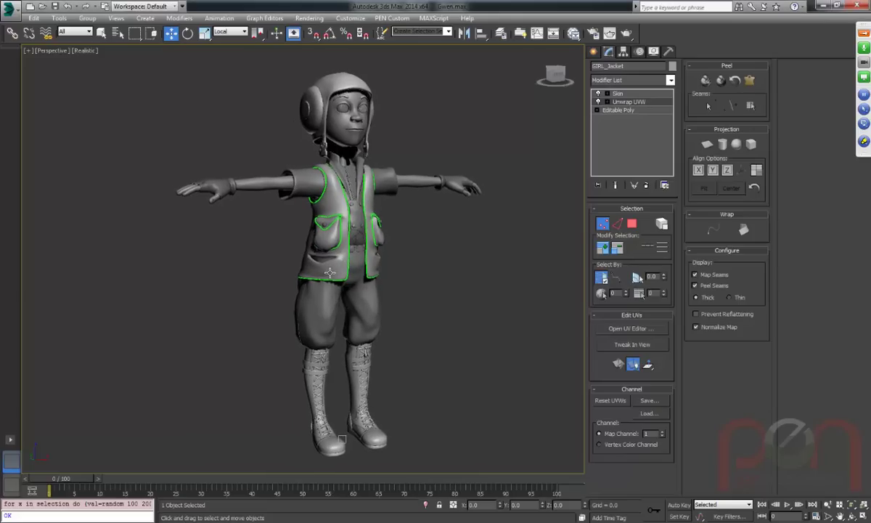
{"action": "middle_click_drag", "start_coordinate": [345, 267], "coordinate": [345, 263]}
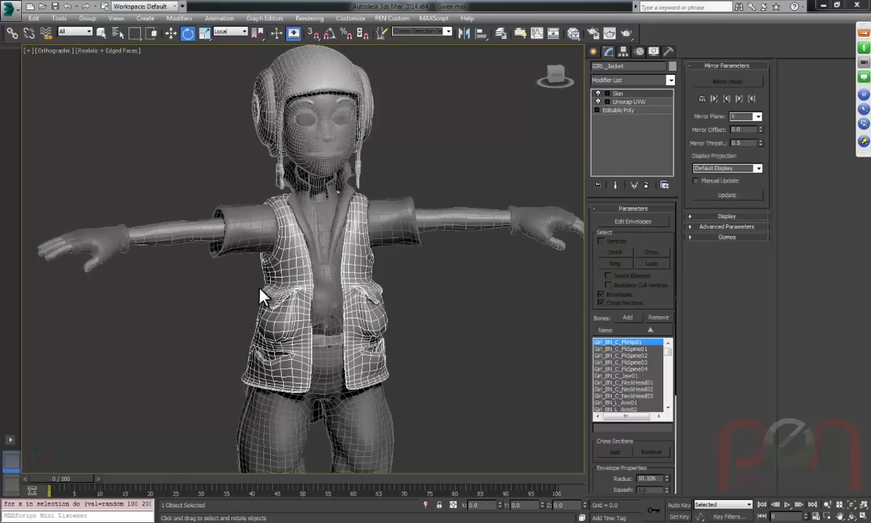
{"action": "scroll", "coordinate": [348, 270], "scroll_direction": "down", "scroll_amount": 5}
{"action": "middle_click_drag", "start_coordinate": [347, 270], "coordinate": [333, 218], "text": "alt"}
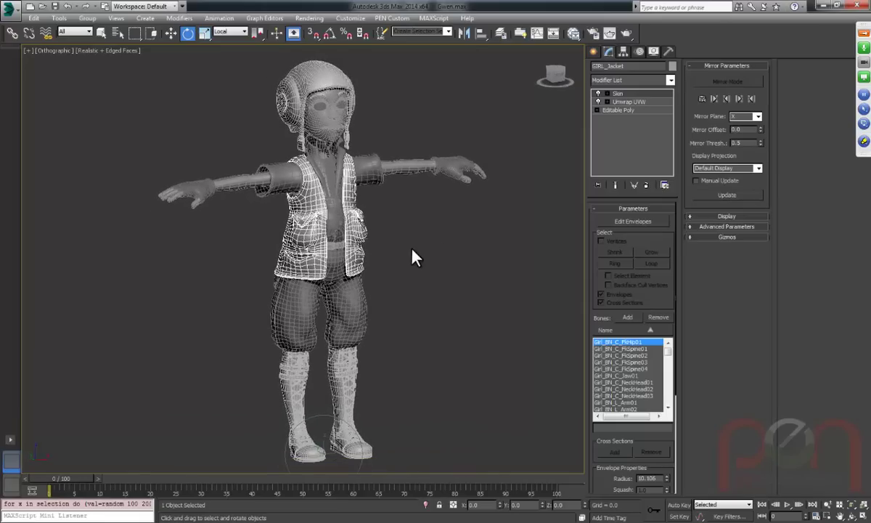
{"action": "middle_click_drag", "start_coordinate": [279, 201], "coordinate": [392, 225]}
{"action": "scroll", "coordinate": [361, 280], "scroll_direction": "up", "scroll_amount": 6}
{"action": "middle_click_drag", "start_coordinate": [361, 280], "coordinate": [347, 252], "text": "alt"}
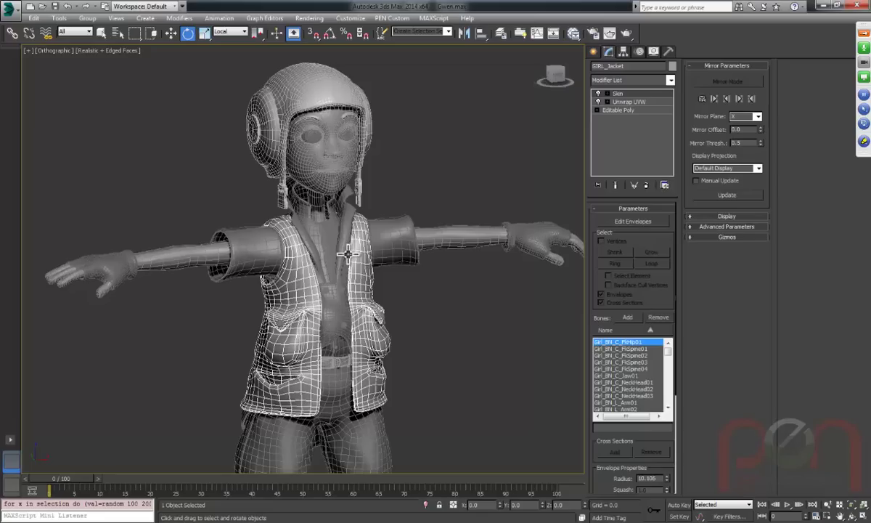
{"action": "middle_click_drag", "start_coordinate": [360, 235], "coordinate": [341, 209]}
{"action": "middle_click_drag", "start_coordinate": [341, 209], "coordinate": [406, 240], "text": "alt"}
{"action": "scroll", "coordinate": [310, 203], "scroll_direction": "down", "scroll_amount": 3}
{"action": "middle_click_drag", "start_coordinate": [363, 273], "coordinate": [342, 232]}
{"action": "scroll", "coordinate": [370, 305], "scroll_direction": "up", "scroll_amount": 5}
{"action": "scroll", "coordinate": [367, 243], "scroll_direction": "up", "scroll_amount": 6}
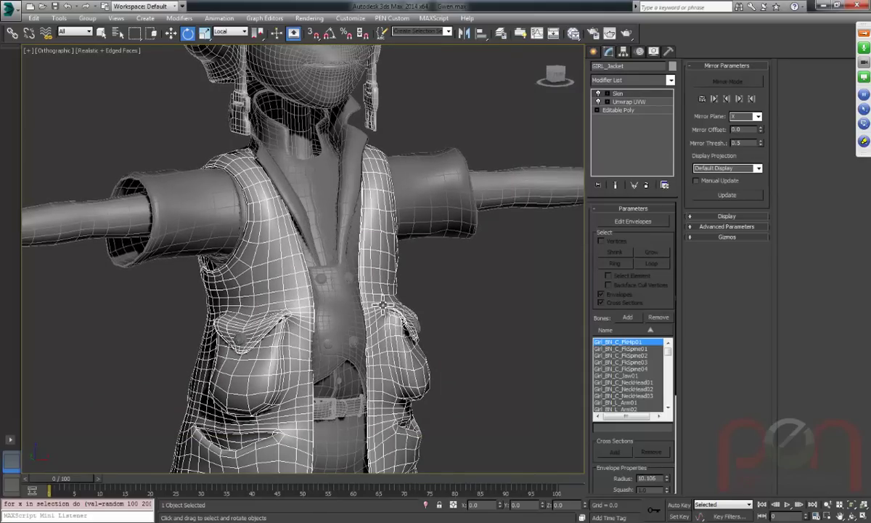
Examine the jacket's edge flow up close around the chest opening, pockets and lower hem.
{"action": "middle_click_drag", "start_coordinate": [370, 313], "coordinate": [298, 294], "text": "alt"}
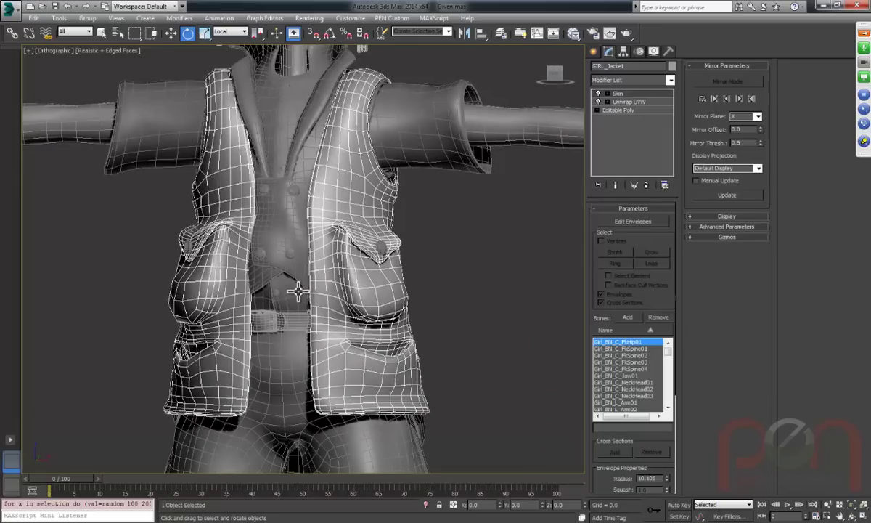
{"action": "scroll", "coordinate": [355, 289], "scroll_direction": "down", "scroll_amount": 5}
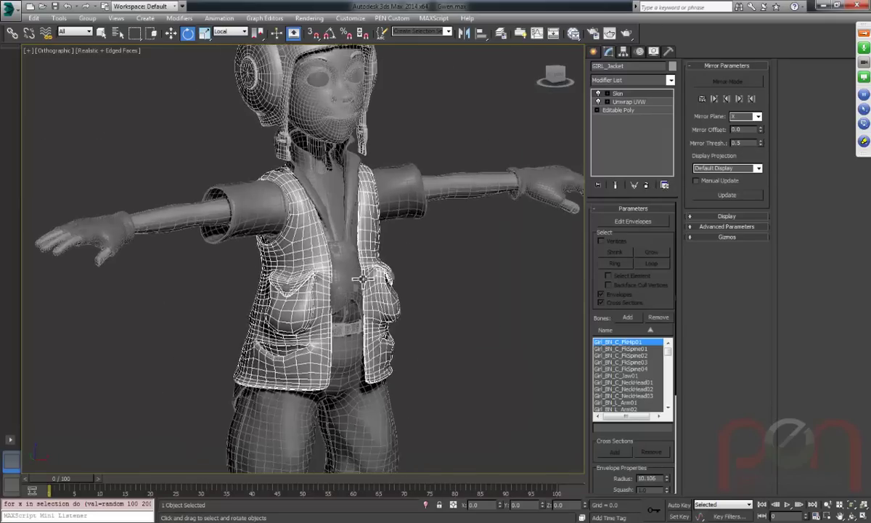
{"action": "middle_click_drag", "start_coordinate": [356, 228], "coordinate": [343, 243], "text": "alt"}
{"action": "scroll", "coordinate": [330, 231], "scroll_direction": "down", "scroll_amount": 2}
{"action": "scroll", "coordinate": [341, 272], "scroll_direction": "up", "scroll_amount": 5}
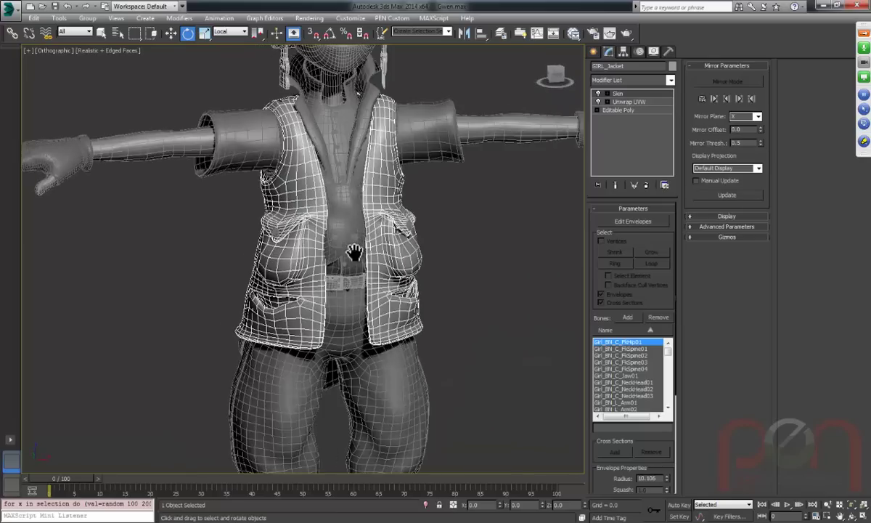
{"action": "middle_click_drag", "start_coordinate": [339, 277], "coordinate": [346, 278], "text": "alt"}
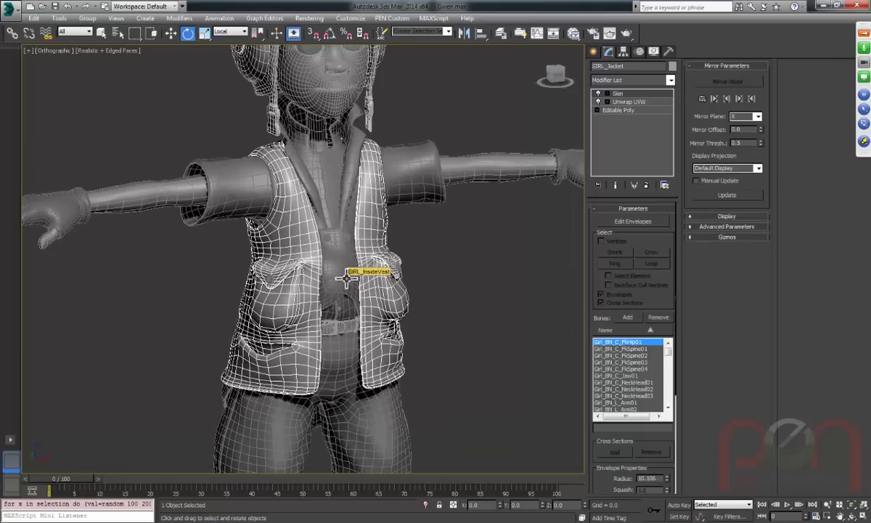
{"action": "middle_click_drag", "start_coordinate": [276, 246], "coordinate": [363, 242], "text": "alt"}
{"action": "scroll", "coordinate": [303, 217], "scroll_direction": "up", "scroll_amount": 5}
{"action": "scroll", "coordinate": [330, 244], "scroll_direction": "down", "scroll_amount": 5}
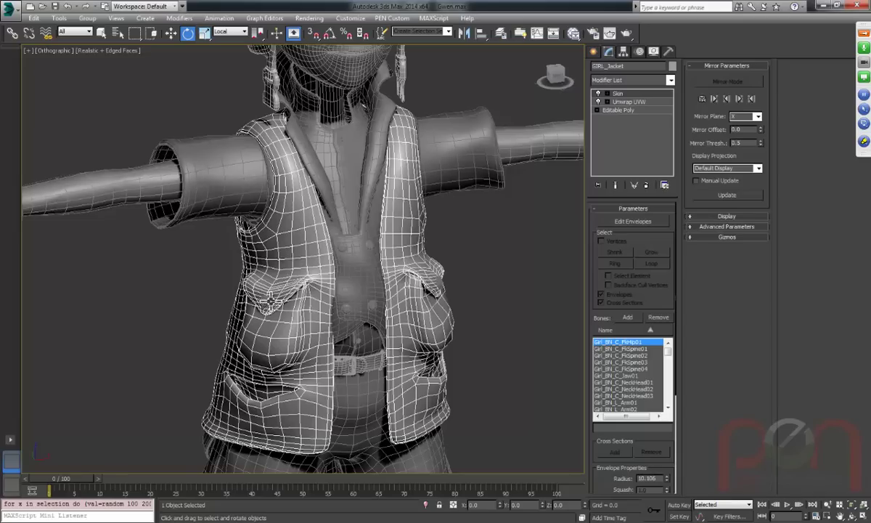
{"action": "middle_click_drag", "start_coordinate": [346, 296], "coordinate": [438, 320], "text": "alt"}
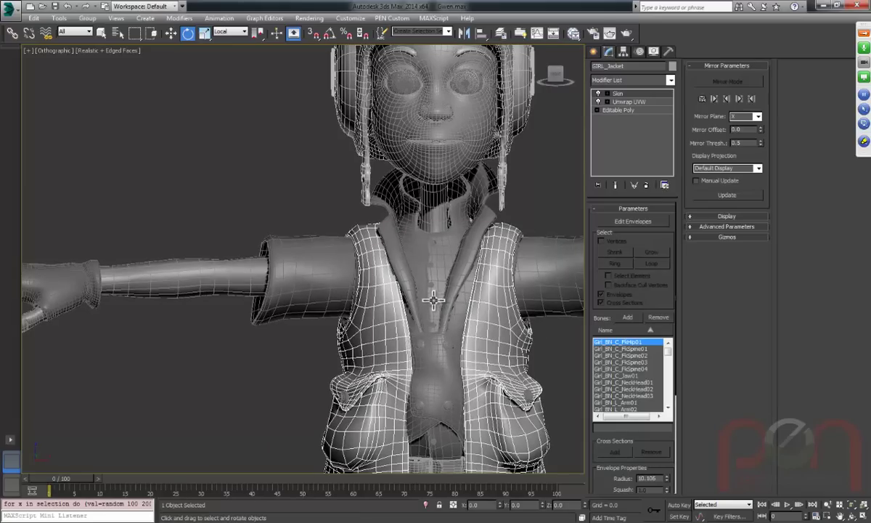
Select the GIRL_Hands mesh and isolate it from the rest of the character.
{"action": "middle_click_drag", "start_coordinate": [420, 305], "coordinate": [412, 287], "text": "alt"}
{"action": "scroll", "coordinate": [372, 292], "scroll_direction": "up", "scroll_amount": 5}
{"action": "scroll", "coordinate": [415, 302], "scroll_direction": "up", "scroll_amount": 2}
{"action": "left_click", "coordinate": [415, 292]}
{"action": "key", "text": "alt+q"}
Examine the edge loops along the isolated forearm, its open wrist end and the separate finger pieces.
{"action": "middle_click_drag", "start_coordinate": [333, 267], "coordinate": [443, 284], "text": "alt"}
{"action": "middle_click_drag", "start_coordinate": [486, 233], "coordinate": [355, 269], "text": "alt"}
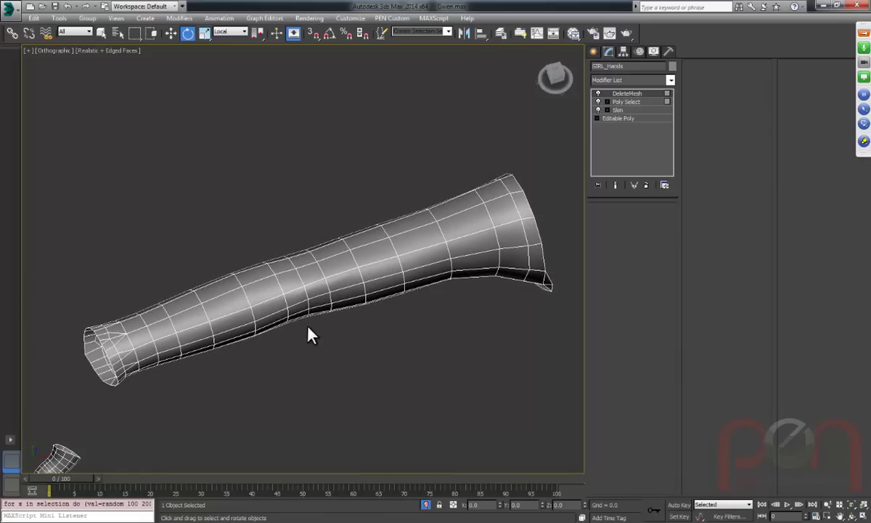
{"action": "middle_click_drag", "start_coordinate": [179, 366], "coordinate": [318, 290], "text": "alt"}
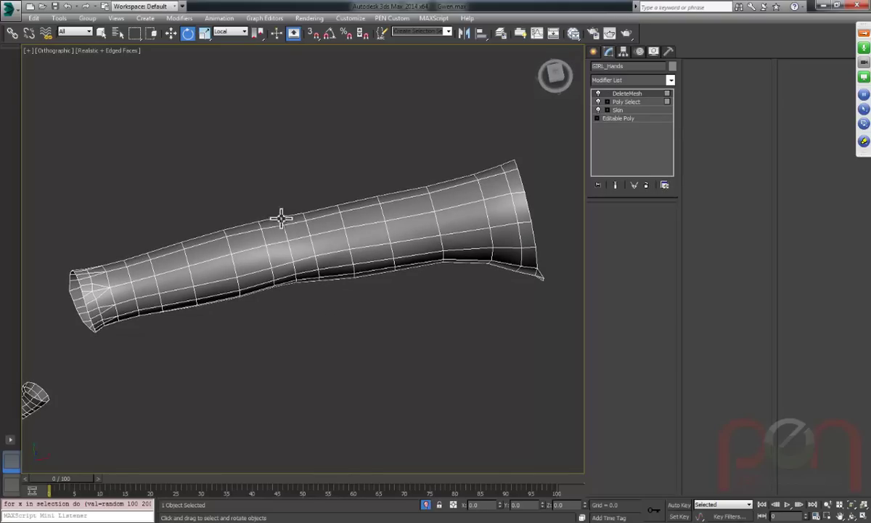
{"action": "middle_click_drag", "start_coordinate": [284, 230], "coordinate": [287, 249], "text": "alt"}
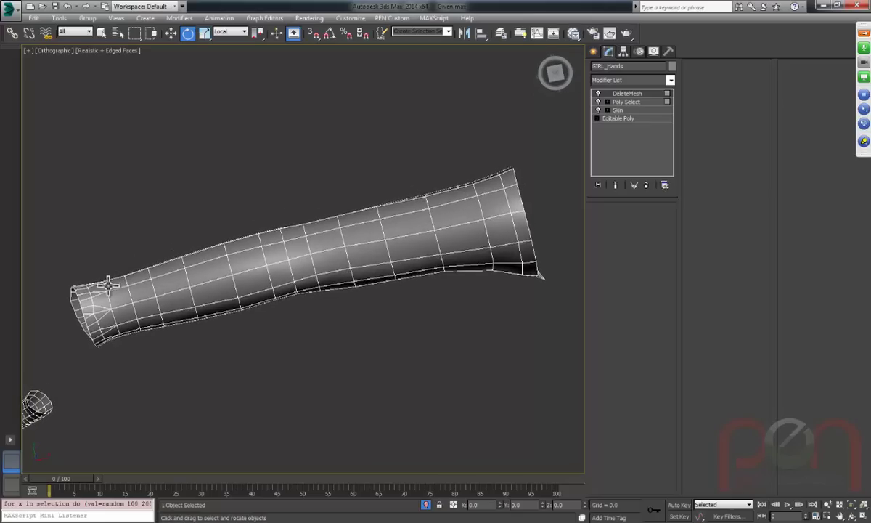
{"action": "middle_click_drag", "start_coordinate": [98, 278], "coordinate": [320, 222]}
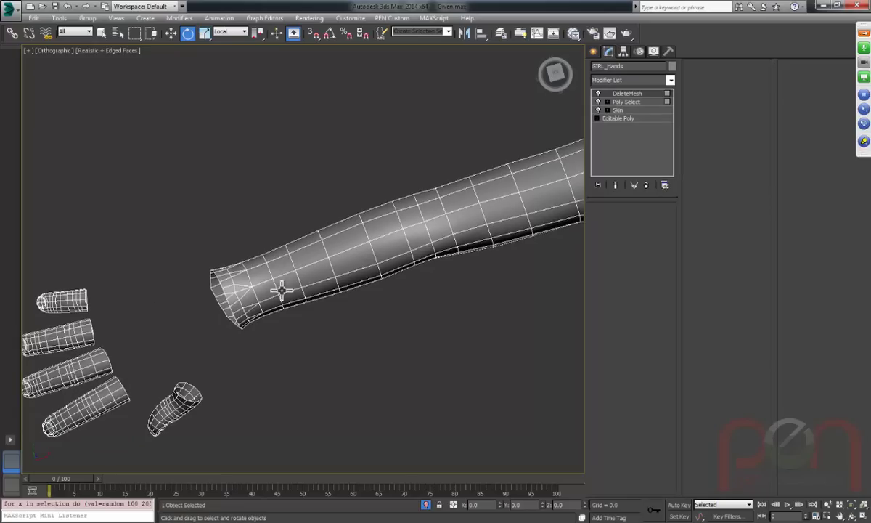
{"action": "middle_click_drag", "start_coordinate": [254, 261], "coordinate": [392, 440]}
{"action": "scroll", "coordinate": [279, 273], "scroll_direction": "down", "scroll_amount": 4}
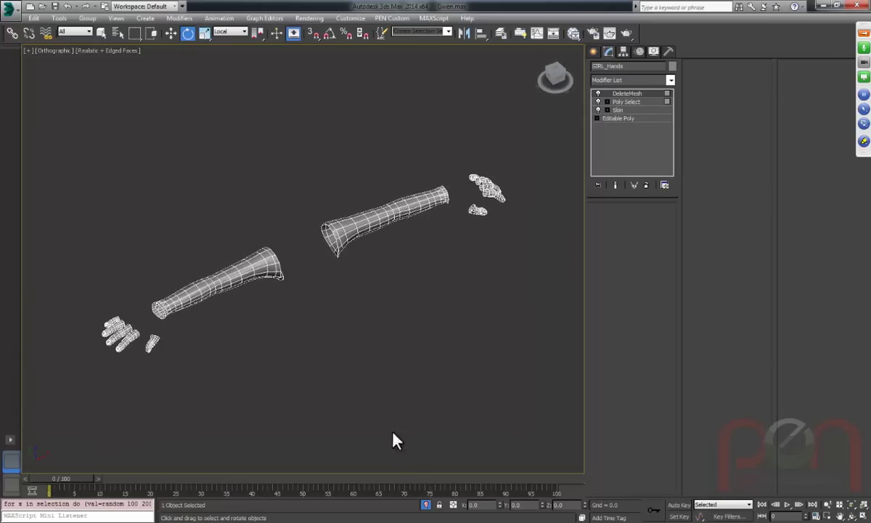
End the isolation and inspect how the arm and fingers sit against the glove and sleeve.
{"action": "left_click", "coordinate": [427, 504]}
{"action": "scroll", "coordinate": [287, 358], "scroll_direction": "up", "scroll_amount": 3}
{"action": "middle_click_drag", "start_coordinate": [288, 357], "coordinate": [392, 339]}
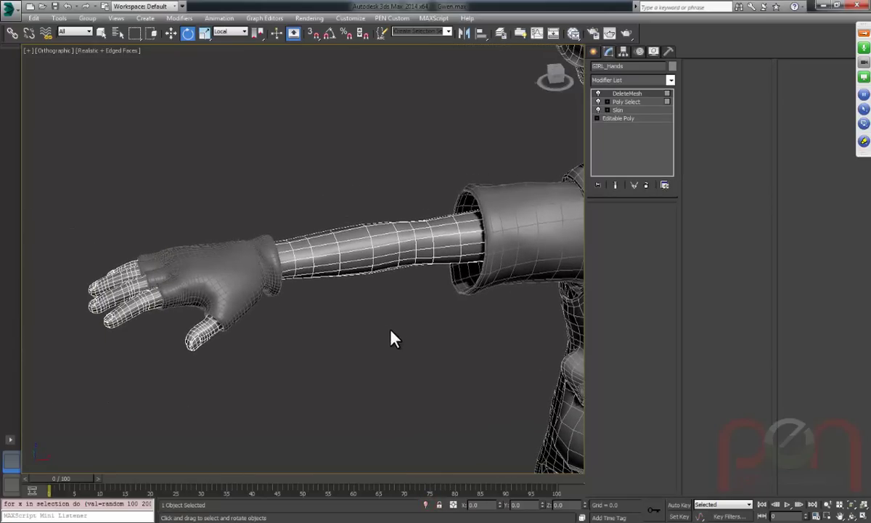
{"action": "middle_click_drag", "start_coordinate": [325, 245], "coordinate": [232, 274], "text": "alt"}
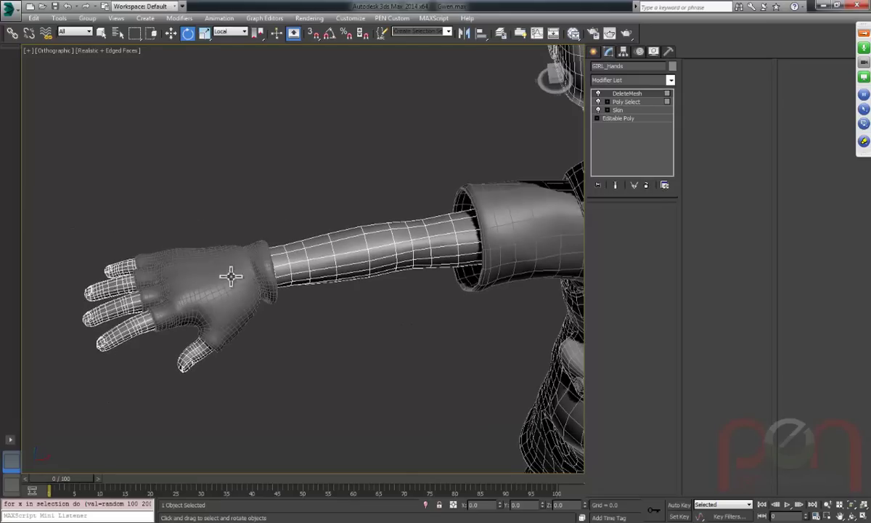
Turn off the DeleteMesh and Poly Select modifiers on GIRL_Hands and isolate the complete hand and arm mesh.
{"action": "left_click", "coordinate": [598, 94]}
{"action": "left_click", "coordinate": [598, 101]}
{"action": "middle_click_drag", "start_coordinate": [483, 239], "coordinate": [435, 261], "text": "alt"}
{"action": "key", "text": "alt+q"}
Examine the topology where the dense hand mesh merges into the forearm at the wrist, then along the arm.
{"action": "scroll", "coordinate": [435, 261], "scroll_direction": "up", "scroll_amount": 10}
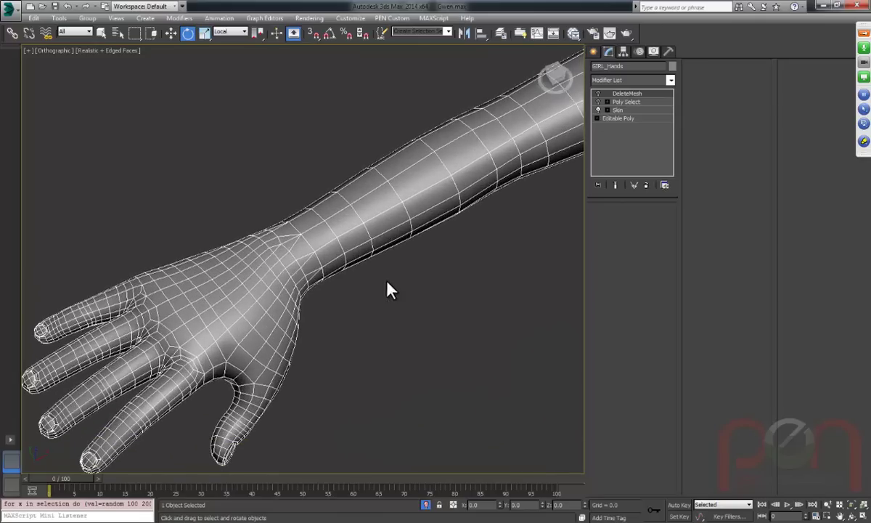
{"action": "scroll", "coordinate": [207, 279], "scroll_direction": "up", "scroll_amount": 3}
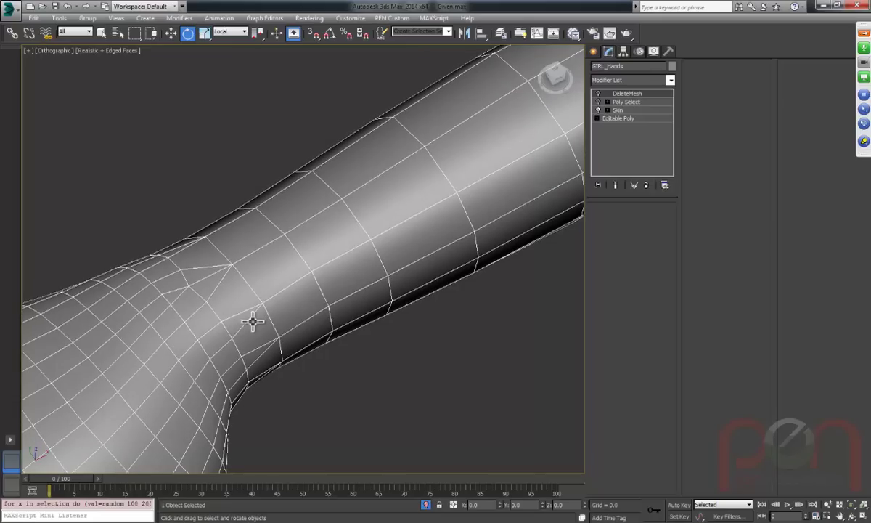
{"action": "scroll", "coordinate": [251, 319], "scroll_direction": "down", "scroll_amount": 5}
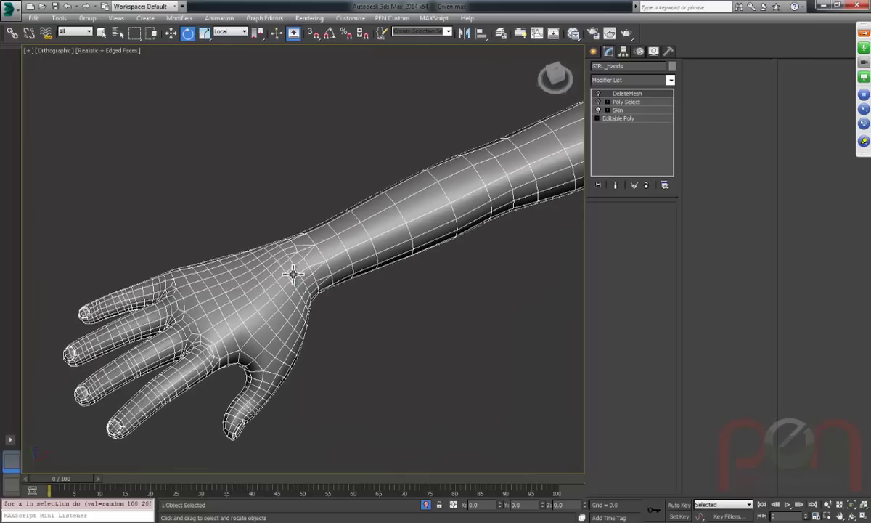
{"action": "scroll", "coordinate": [273, 313], "scroll_direction": "up", "scroll_amount": 5}
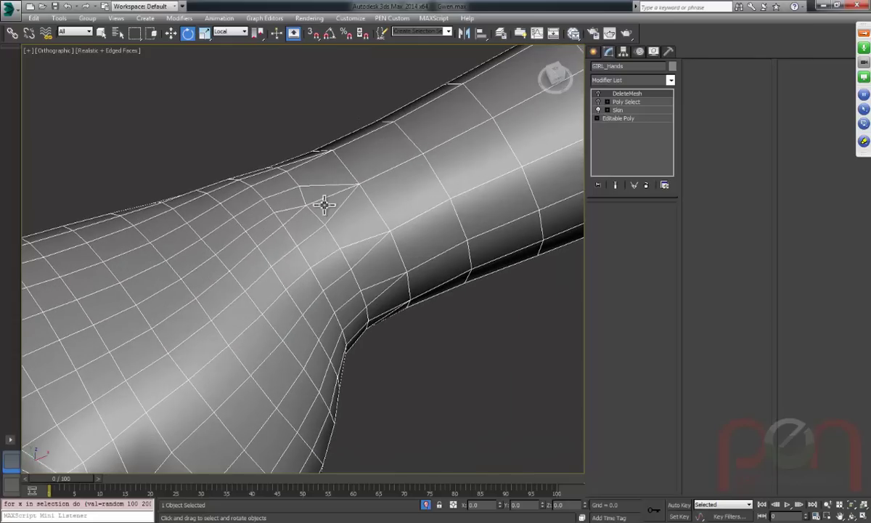
{"action": "middle_click_drag", "start_coordinate": [378, 260], "coordinate": [323, 254], "text": "alt"}
{"action": "scroll", "coordinate": [350, 237], "scroll_direction": "down", "scroll_amount": 5}
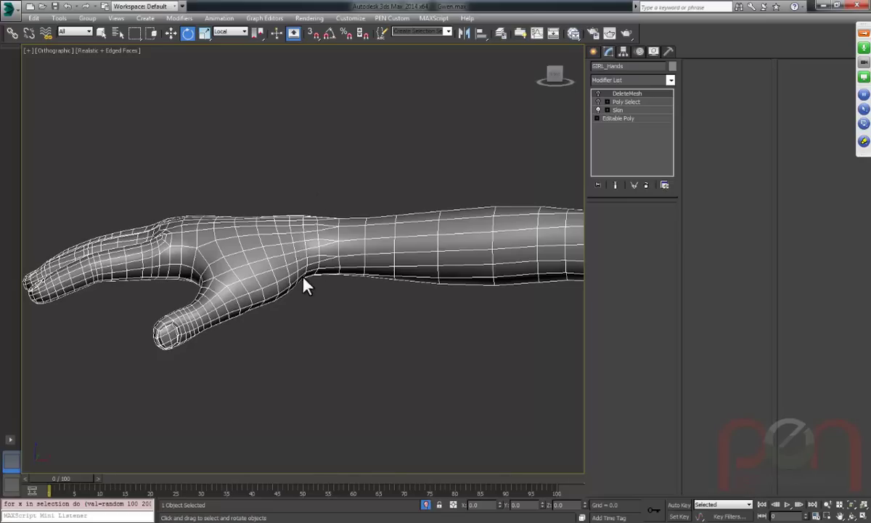
{"action": "middle_click_drag", "start_coordinate": [325, 287], "coordinate": [375, 255], "text": "alt"}
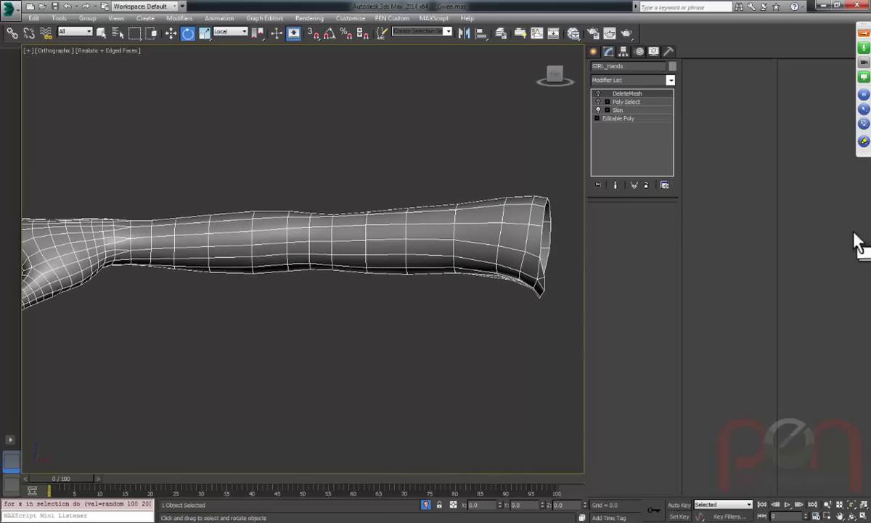
Annotate the arm with eight red pen lines across the forearm and upper arm and a looping arrow around the wrist.
{"action": "left_click", "coordinate": [864, 142]}
{"action": "left_click", "coordinate": [807, 166]}
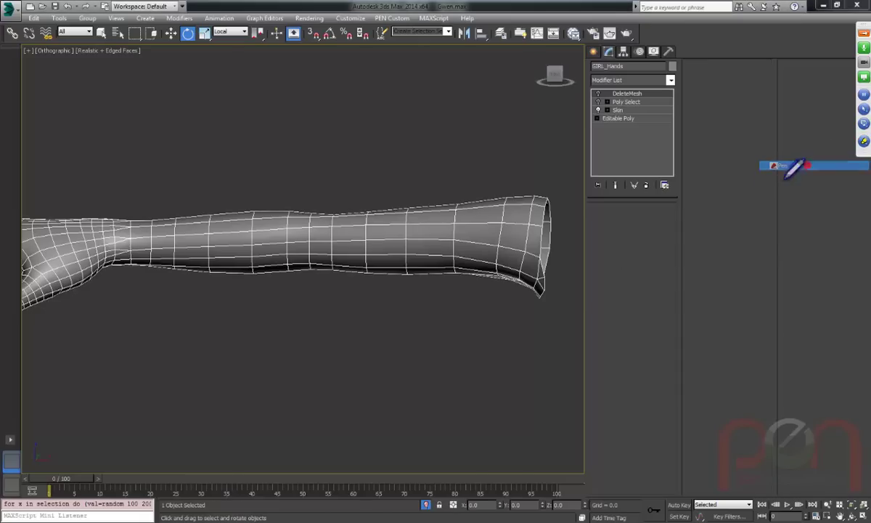
{"action": "left_click_drag", "start_coordinate": [484, 183], "coordinate": [477, 304]}
{"action": "left_click_drag", "start_coordinate": [430, 195], "coordinate": [425, 297]}
{"action": "left_click_drag", "start_coordinate": [392, 196], "coordinate": [396, 294]}
{"action": "left_click_drag", "start_coordinate": [353, 200], "coordinate": [351, 299]}
{"action": "left_click_drag", "start_coordinate": [272, 197], "coordinate": [272, 297]}
{"action": "left_click_drag", "start_coordinate": [229, 198], "coordinate": [230, 284]}
{"action": "left_click_drag", "start_coordinate": [190, 206], "coordinate": [187, 292]}
{"action": "left_click_drag", "start_coordinate": [162, 209], "coordinate": [166, 303]}
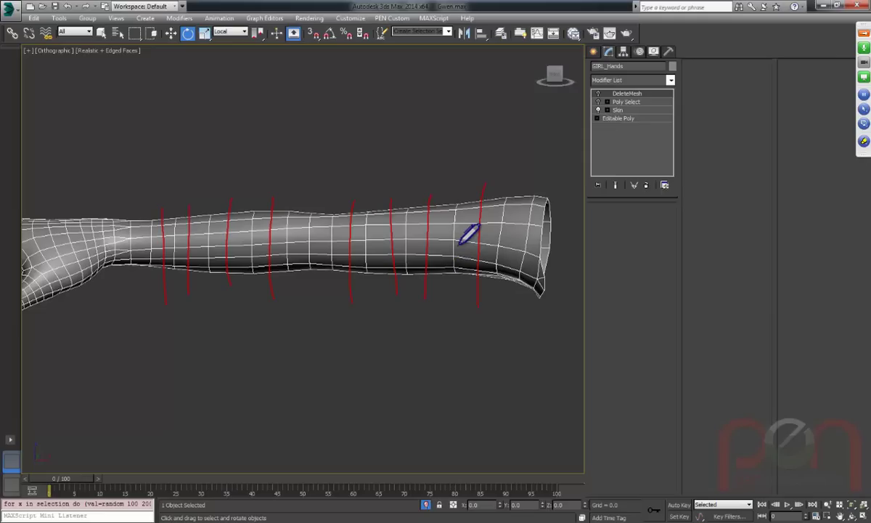
{"action": "mouse_move", "coordinate": [91, 175]}
{"action": "left_mouse_down"}
{"action": "mouse_move", "coordinate": [110, 320]}
{"action": "mouse_move", "coordinate": [88, 189]}
{"action": "mouse_move", "coordinate": [97, 196]}
{"action": "left_mouse_up"}
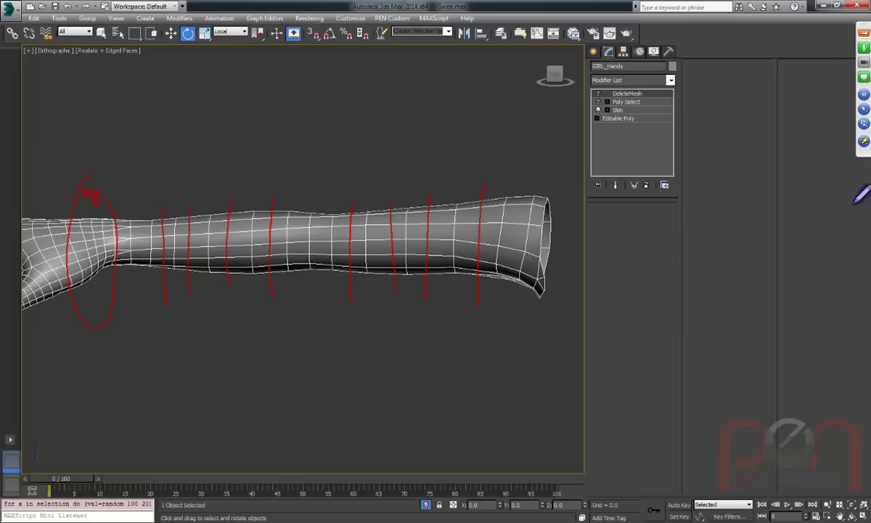
Return the annotation tool to normal non-drawing mode and inspect the hand and forearm from above.
{"action": "left_click", "coordinate": [864, 143]}
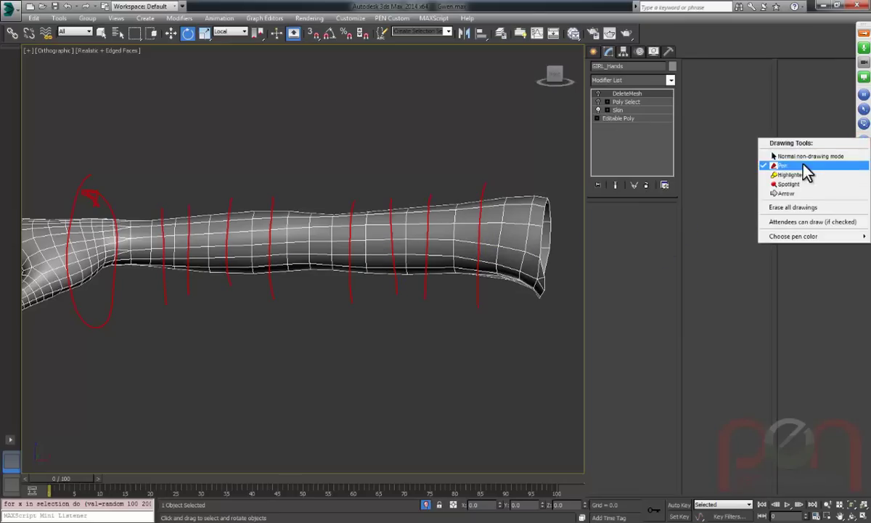
{"action": "left_click", "coordinate": [800, 156]}
{"action": "mouse_move", "coordinate": [340, 275]}
{"action": "middle_mouse_down", "text": "alt"}
{"action": "mouse_move", "coordinate": [404, 317]}
{"action": "mouse_move", "coordinate": [427, 162]}
{"action": "mouse_move", "coordinate": [347, 209]}
{"action": "middle_mouse_up", "text": "alt"}
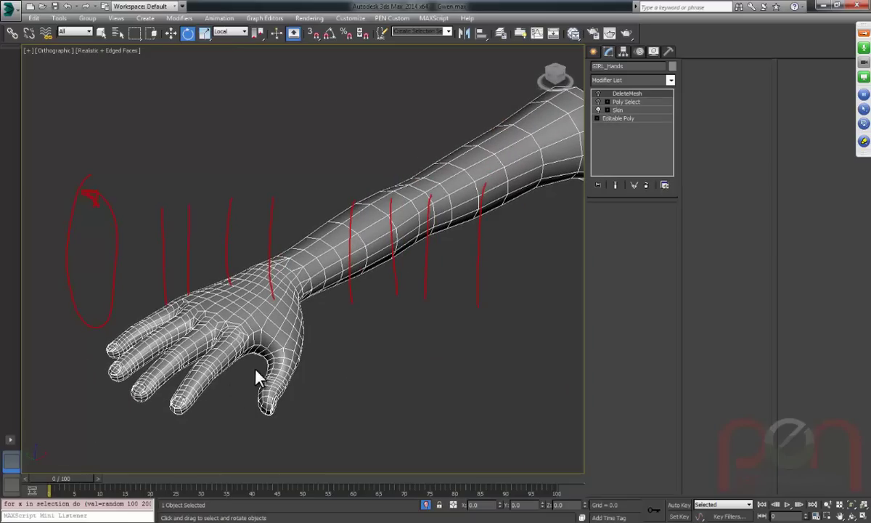
{"action": "scroll", "coordinate": [245, 367], "scroll_direction": "up", "scroll_amount": 4}
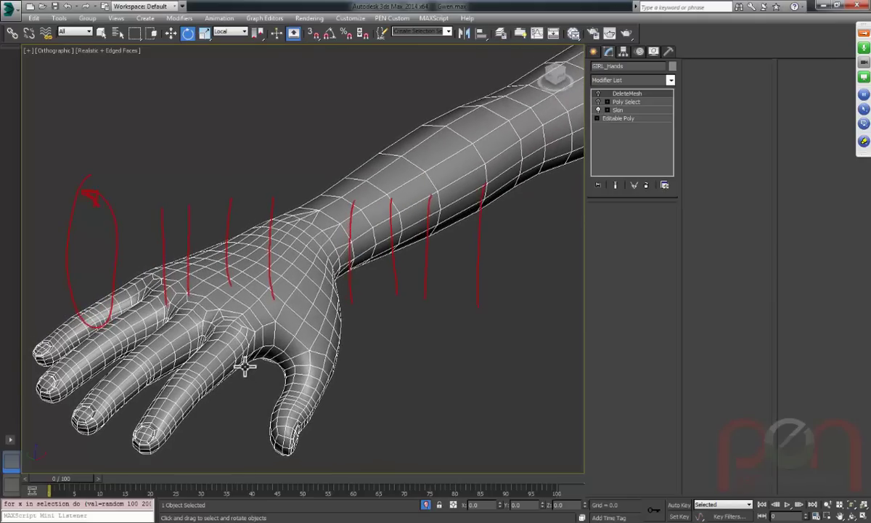
{"action": "scroll", "coordinate": [244, 366], "scroll_direction": "down", "scroll_amount": 4}
{"action": "mouse_move", "coordinate": [244, 366]}
{"action": "middle_mouse_down", "text": "alt"}
{"action": "mouse_move", "coordinate": [287, 334]}
{"action": "mouse_move", "coordinate": [555, 233]}
{"action": "middle_mouse_up", "text": "alt"}
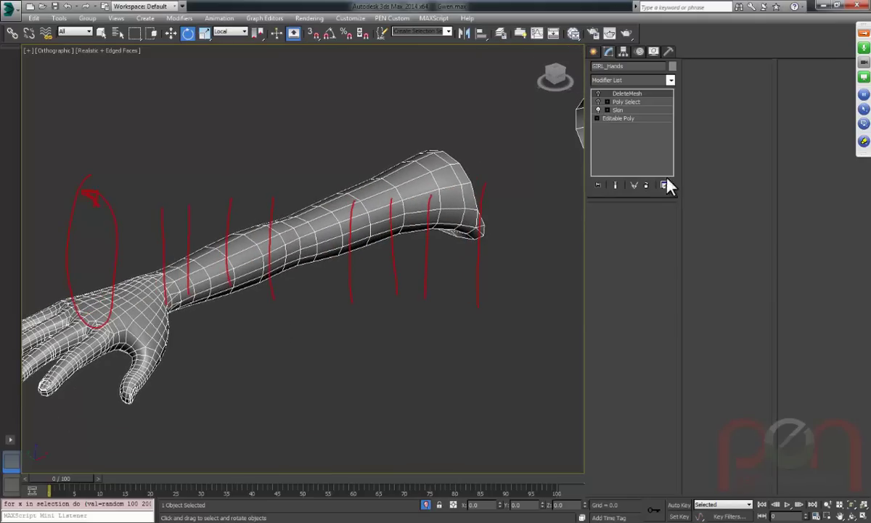
Erase all pen annotations and reframe the clean hand and arm mesh.
{"action": "left_click", "coordinate": [860, 140]}
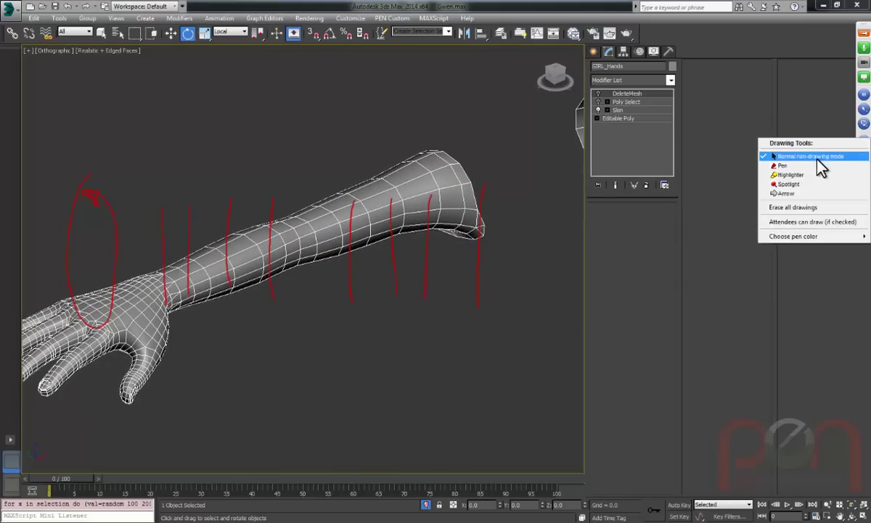
{"action": "left_click", "coordinate": [797, 208]}
{"action": "mouse_move", "coordinate": [564, 267]}
{"action": "middle_mouse_down", "text": "alt"}
{"action": "mouse_move", "coordinate": [410, 276]}
{"action": "mouse_move", "coordinate": [194, 314]}
{"action": "mouse_move", "coordinate": [398, 235]}
{"action": "mouse_move", "coordinate": [363, 238]}
{"action": "middle_mouse_up", "text": "alt"}
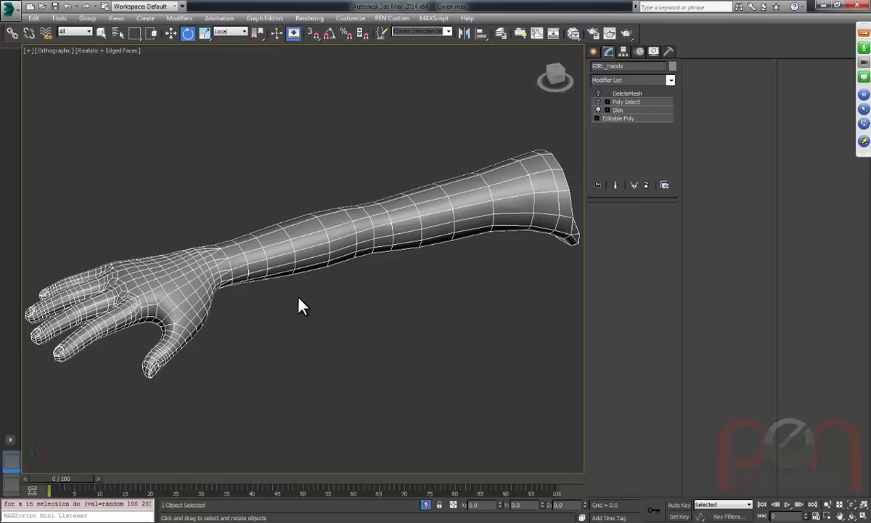
{"action": "middle_click_drag", "start_coordinate": [411, 206], "coordinate": [381, 216]}
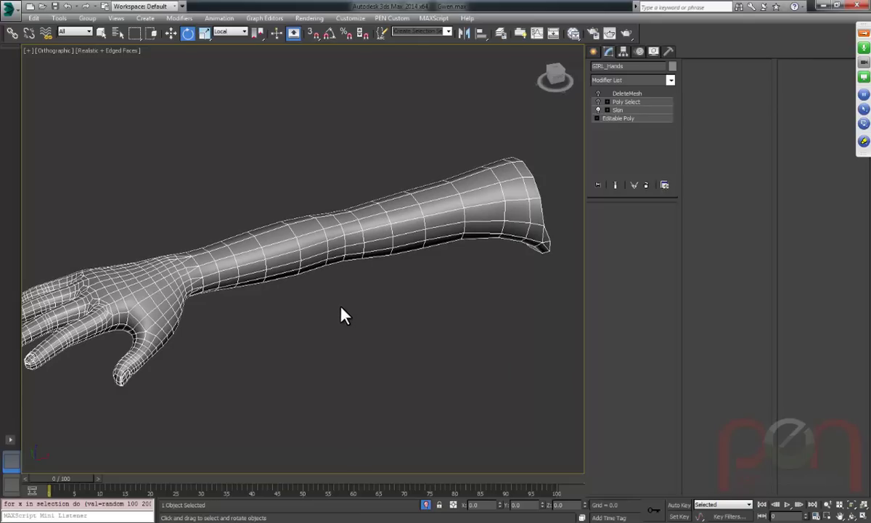
{"action": "middle_click_drag", "start_coordinate": [356, 305], "coordinate": [325, 286], "text": "alt"}
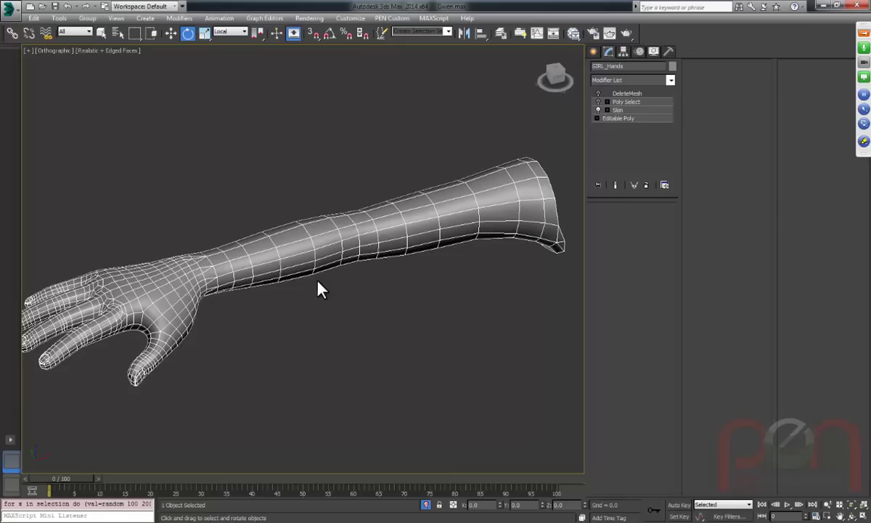
Exit isolation of the hand and arm mesh and frame the gloved hand with the rest of the character visible.
{"action": "middle_click_drag", "start_coordinate": [319, 288], "coordinate": [326, 252], "text": "alt"}
{"action": "left_click", "coordinate": [426, 504]}
{"action": "key", "text": "z"}
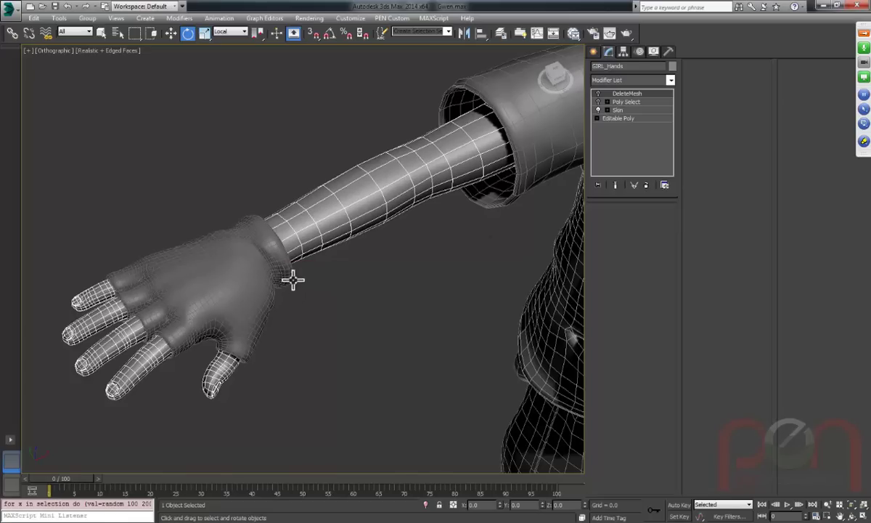
{"action": "middle_click_drag", "start_coordinate": [249, 291], "coordinate": [345, 207], "text": "alt"}
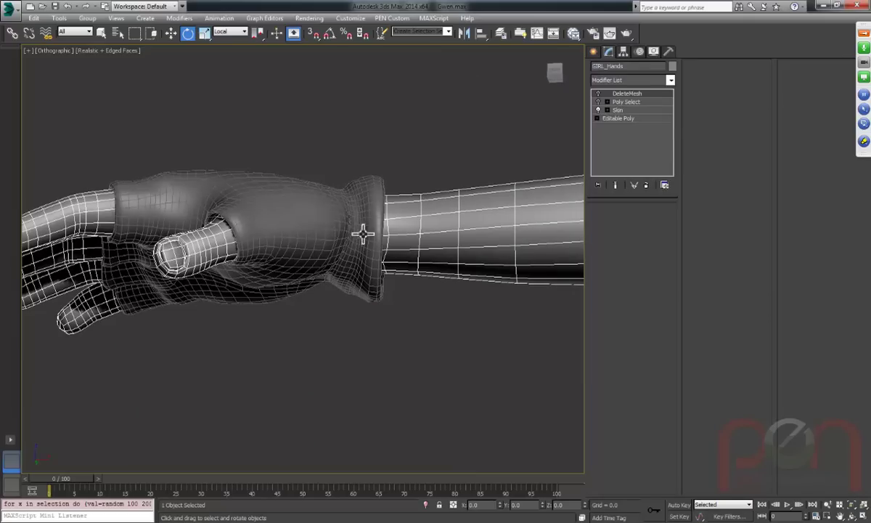
Make the right glove see-through, clear the selection and inspect the hand surface beneath it around the thumb and wrist.
{"action": "left_click", "coordinate": [320, 188]}
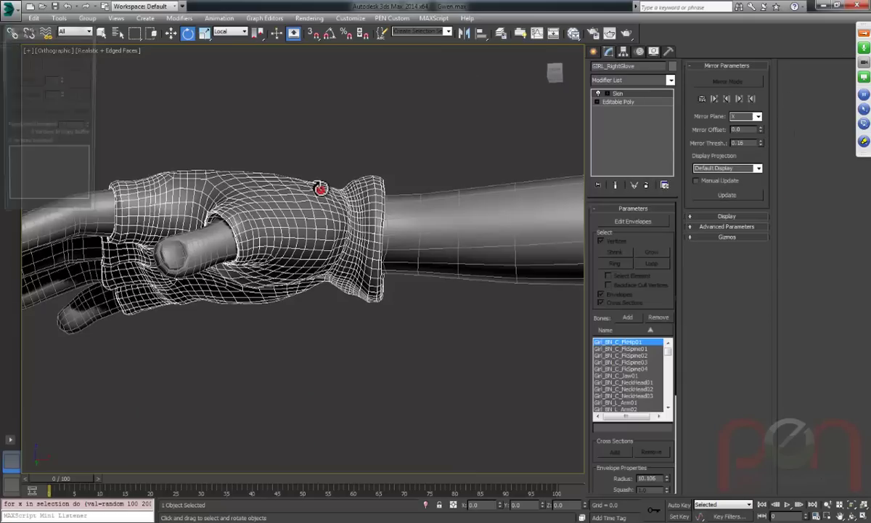
{"action": "left_click", "coordinate": [333, 120]}
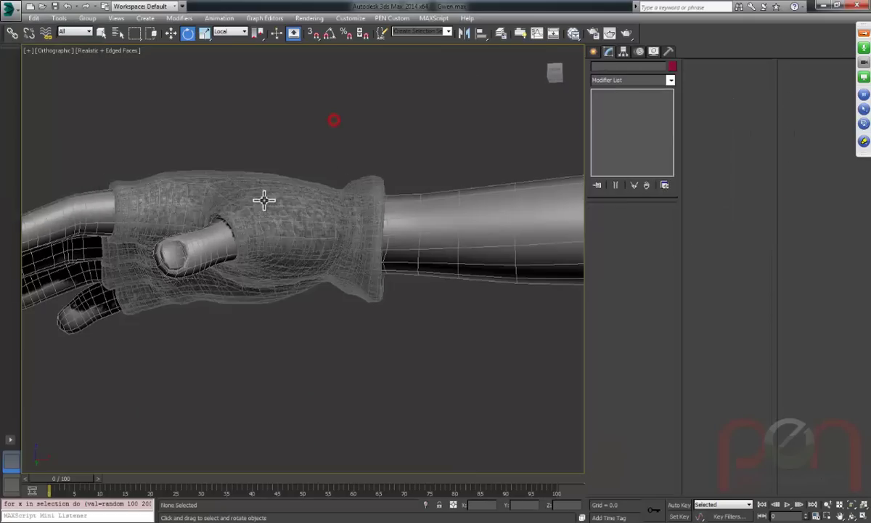
{"action": "middle_click_drag", "start_coordinate": [301, 180], "coordinate": [360, 189]}
{"action": "scroll", "coordinate": [360, 189], "scroll_direction": "up", "scroll_amount": 6}
{"action": "middle_click_drag", "start_coordinate": [417, 183], "coordinate": [247, 174]}
{"action": "scroll", "coordinate": [387, 232], "scroll_direction": "up", "scroll_amount": 1}
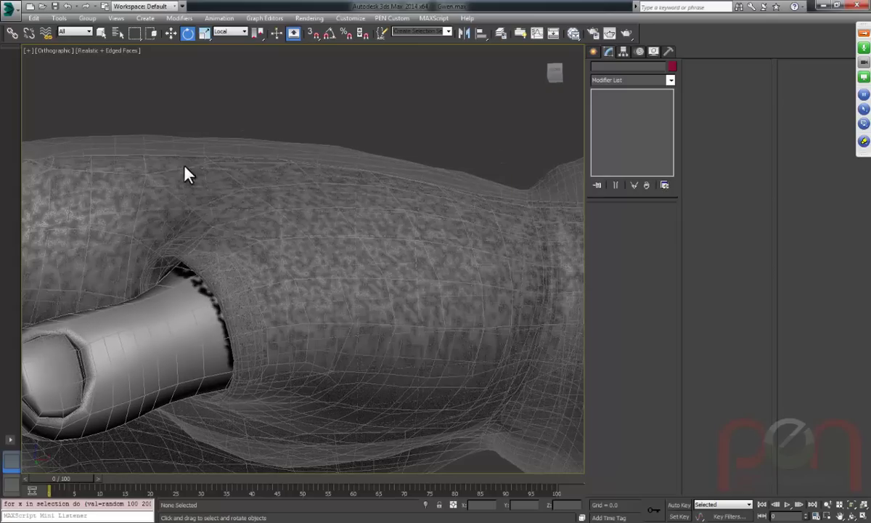
Trace the hand's upper contour to the wrist and the bulge at the cuff with red pen lines, and erase all drawings.
{"action": "left_click", "coordinate": [864, 141]}
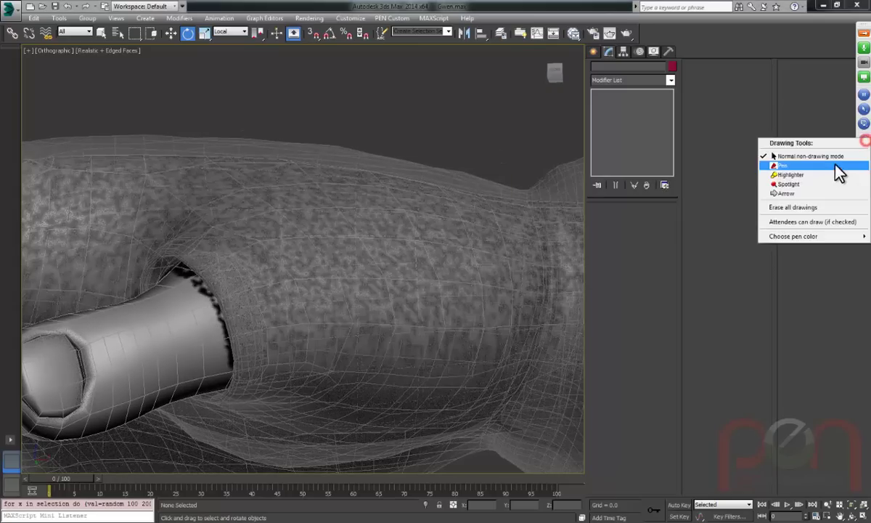
{"action": "left_click", "coordinate": [840, 175]}
{"action": "mouse_move", "coordinate": [72, 156]}
{"action": "left_mouse_down"}
{"action": "mouse_move", "coordinate": [218, 157]}
{"action": "mouse_move", "coordinate": [501, 201]}
{"action": "left_mouse_up"}
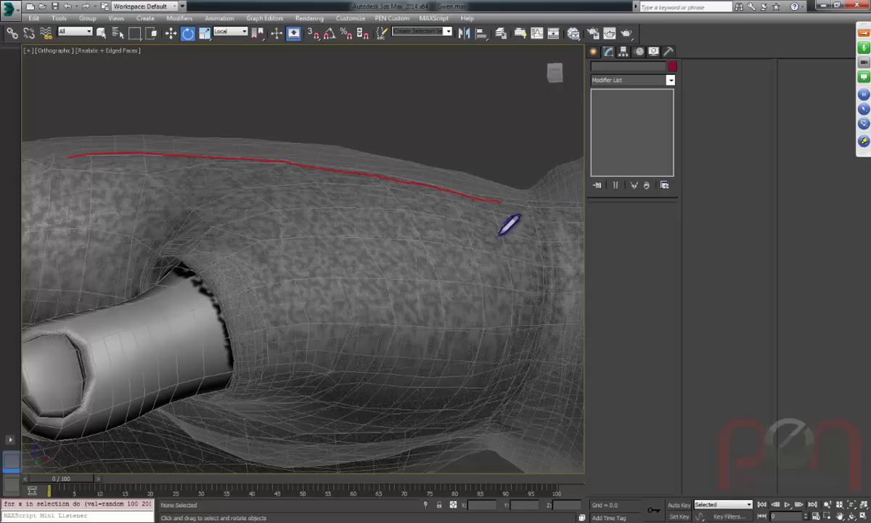
{"action": "left_click_drag", "start_coordinate": [500, 200], "coordinate": [570, 204]}
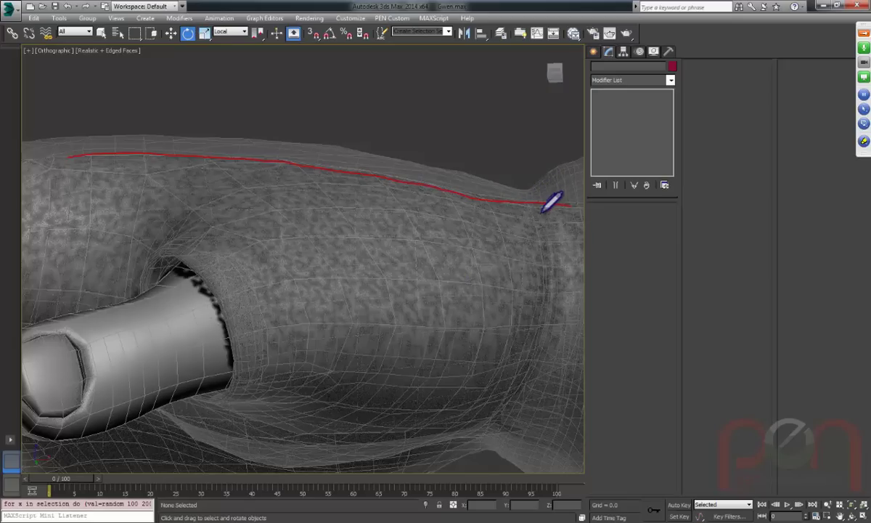
{"action": "left_click_drag", "start_coordinate": [483, 198], "coordinate": [580, 191]}
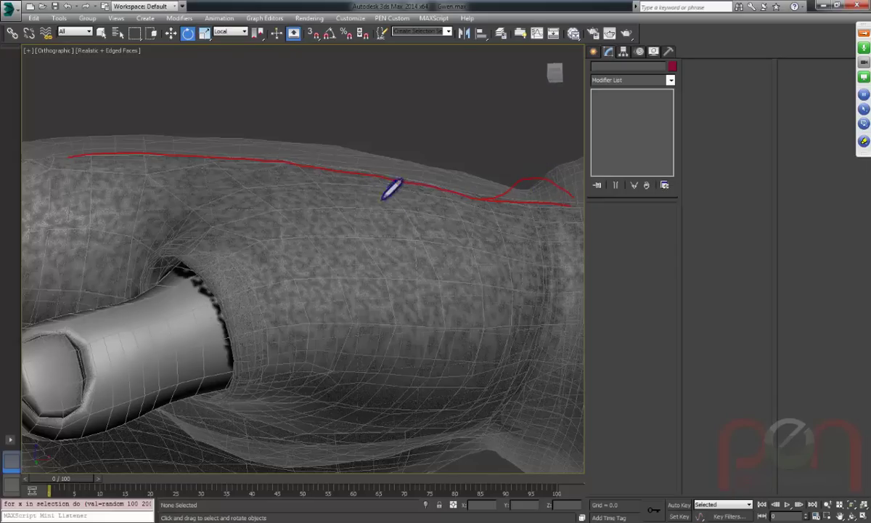
{"action": "left_click", "coordinate": [863, 138]}
{"action": "left_click", "coordinate": [825, 210]}
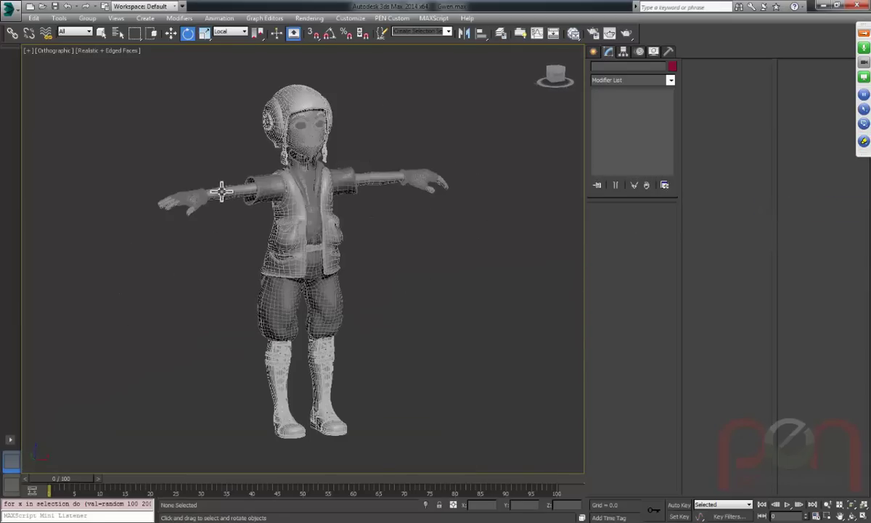
Select the right glove and the hand mesh beneath it in turn, comparing their topology with the glove see-through.
{"action": "scroll", "coordinate": [233, 214], "scroll_direction": "up", "scroll_amount": 10}
{"action": "left_click", "coordinate": [300, 197]}
{"action": "middle_click_drag", "start_coordinate": [301, 200], "coordinate": [399, 174], "text": "alt"}
{"action": "scroll", "coordinate": [385, 233], "scroll_direction": "up", "scroll_amount": 4}
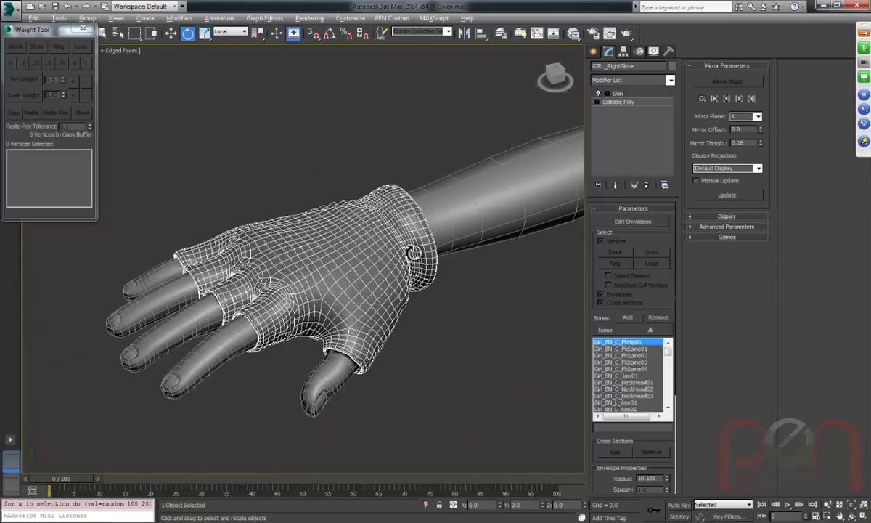
{"action": "left_click", "coordinate": [472, 187]}
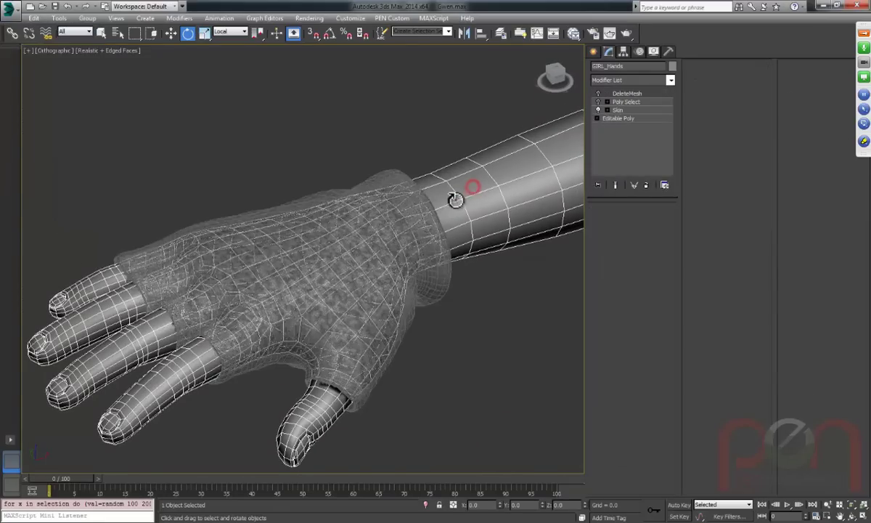
{"action": "middle_click_drag", "start_coordinate": [461, 194], "coordinate": [449, 214], "text": "alt"}
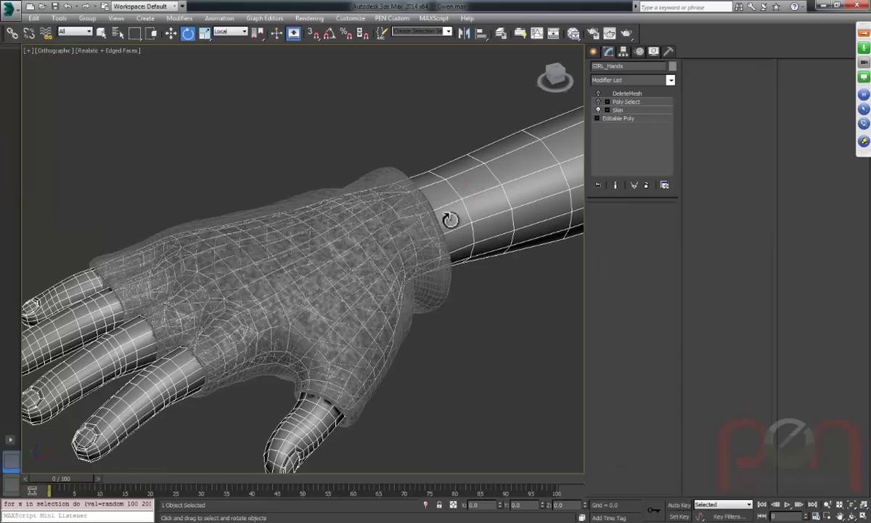
{"action": "middle_click_drag", "start_coordinate": [323, 284], "coordinate": [494, 231], "text": "alt"}
Inspect the hand mesh's Editable Poly and Skin levels, selecting the right hand bone's envelope in Edit Envelopes mode.
{"action": "left_click", "coordinate": [618, 118]}
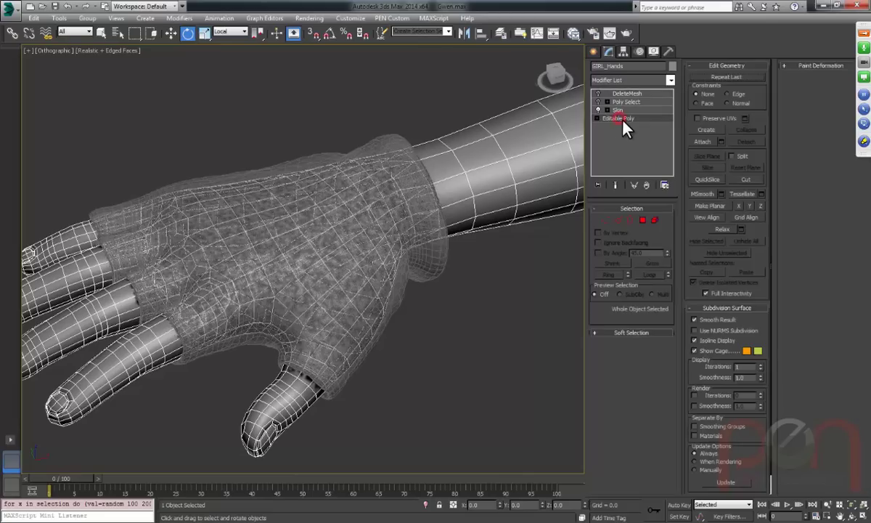
{"action": "left_click", "coordinate": [619, 109]}
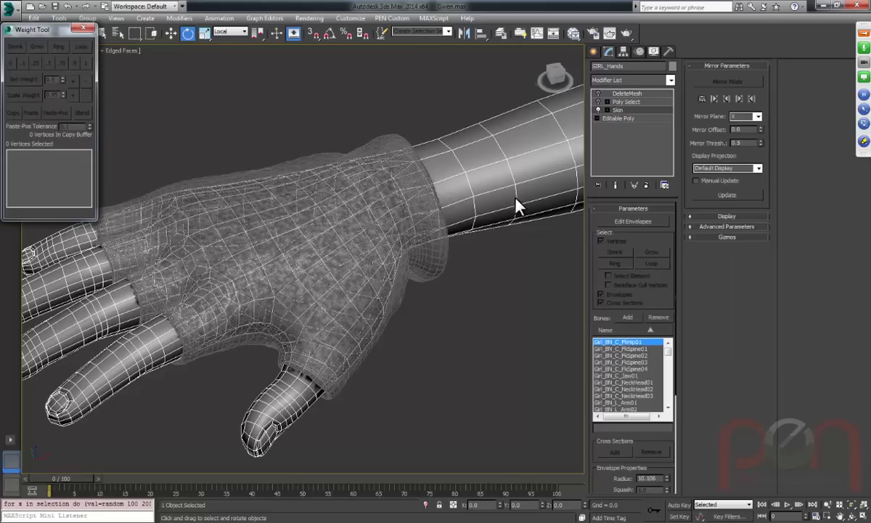
{"action": "left_click", "coordinate": [617, 110]}
{"action": "middle_click_drag", "start_coordinate": [373, 252], "coordinate": [401, 241], "text": "alt"}
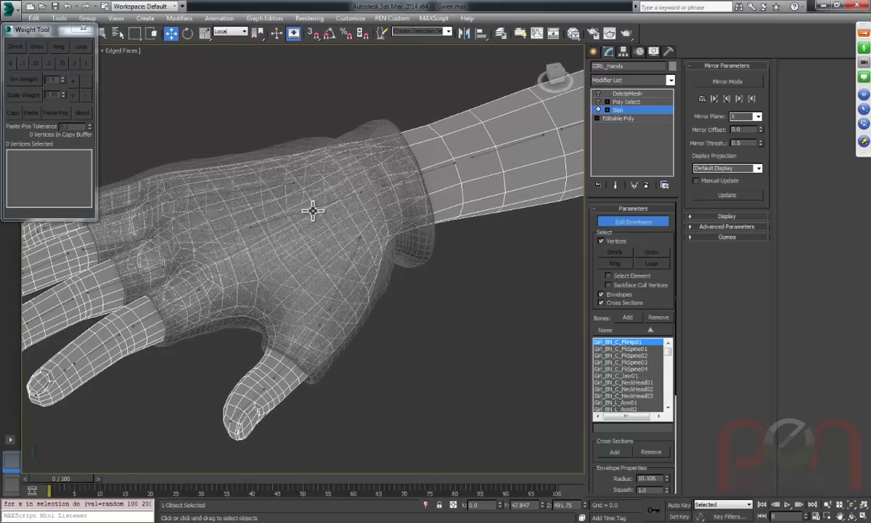
{"action": "left_click", "coordinate": [307, 206]}
{"action": "middle_click_drag", "start_coordinate": [340, 222], "coordinate": [350, 236], "text": "alt"}
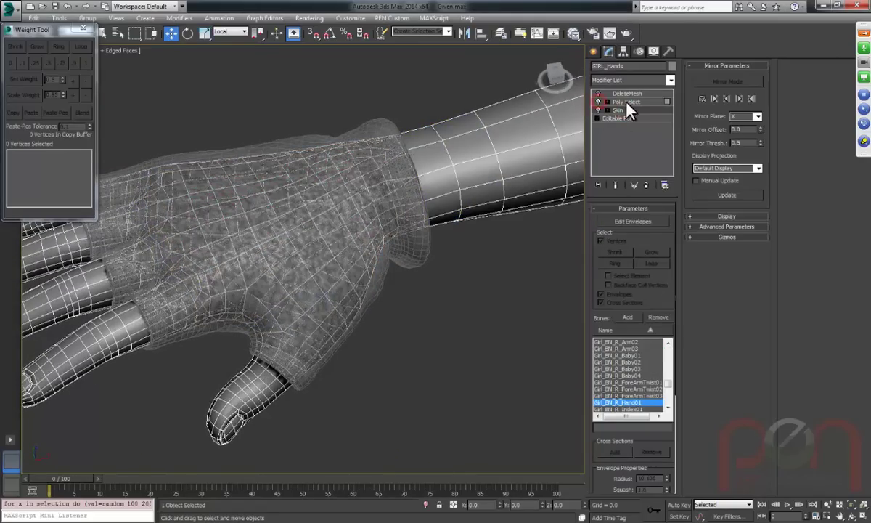
Enable the Poly Select and DeleteMesh modifiers on the hand mesh to remove the polygons covered by the glove.
{"action": "left_click", "coordinate": [626, 102]}
{"action": "middle_click_drag", "start_coordinate": [336, 256], "coordinate": [360, 275], "text": "alt"}
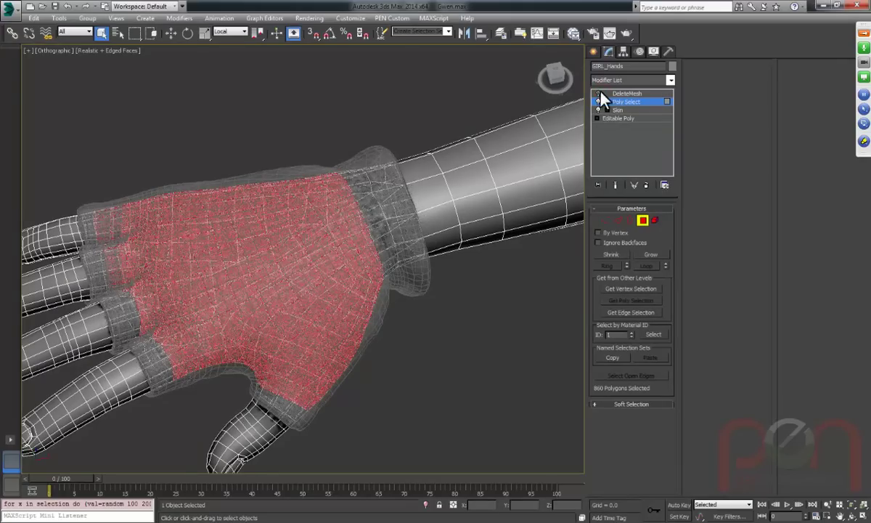
{"action": "left_click_drag", "start_coordinate": [622, 96], "coordinate": [608, 94]}
{"action": "middle_click_drag", "start_coordinate": [381, 223], "coordinate": [339, 290], "text": "alt"}
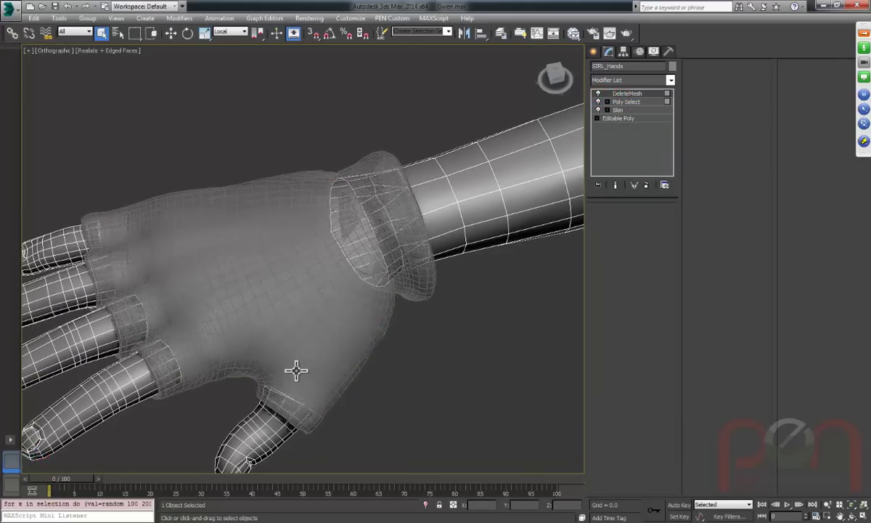
Toggle the DeleteMesh modifier off and on again to compare the full hand with the version trimmed under the glove.
{"action": "scroll", "coordinate": [313, 356], "scroll_direction": "down", "scroll_amount": 3}
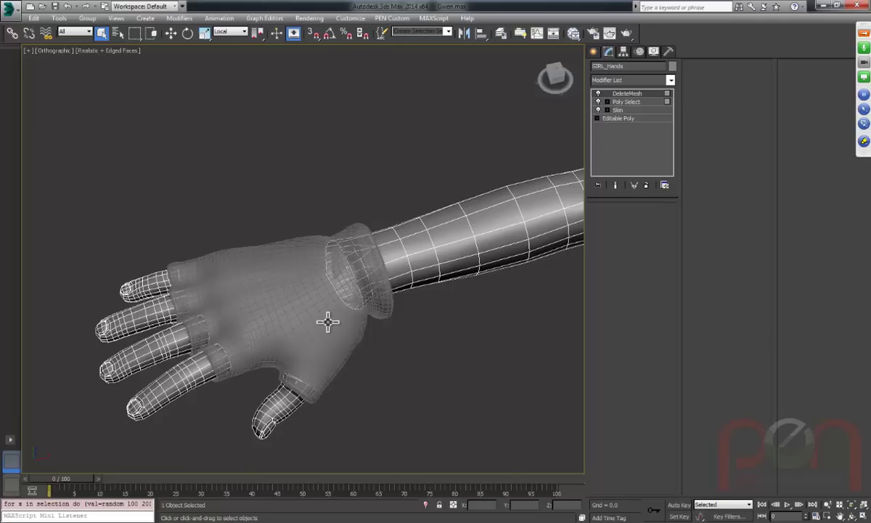
{"action": "left_click", "coordinate": [597, 94]}
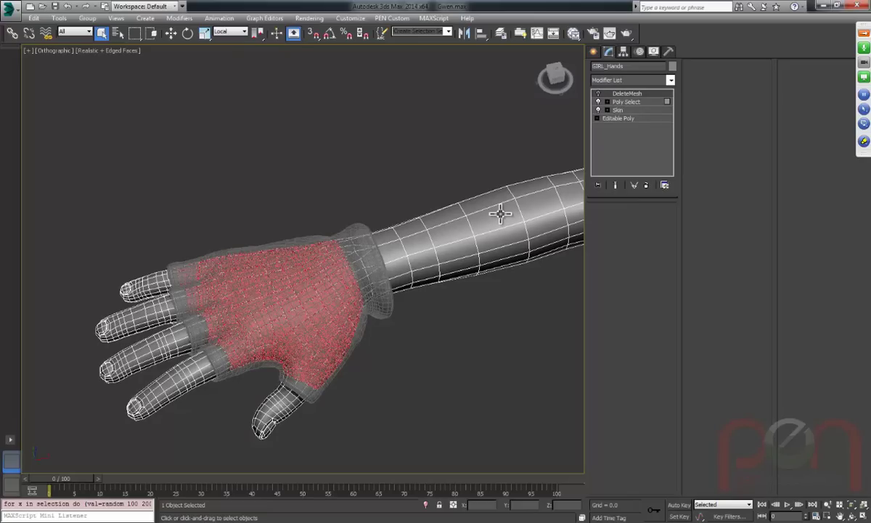
{"action": "left_click", "coordinate": [596, 94]}
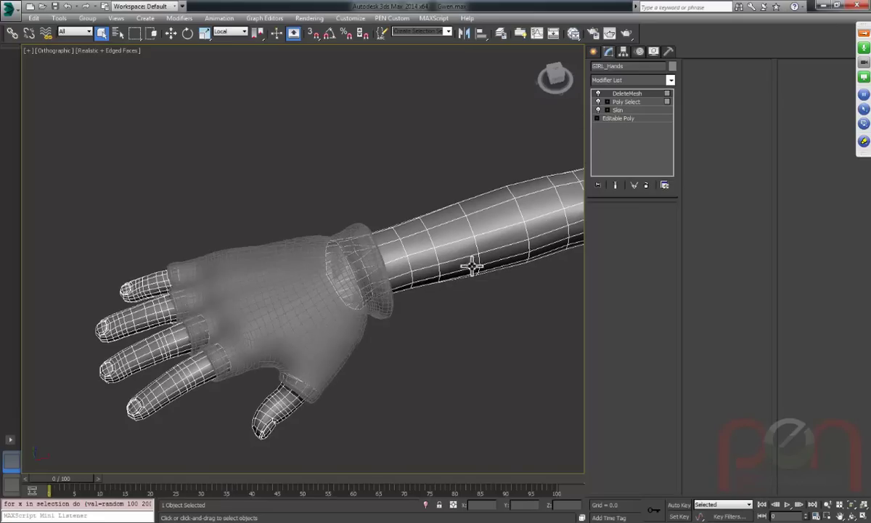
Select the jacket on the character's torso and hide it.
{"action": "middle_click_drag", "start_coordinate": [488, 305], "coordinate": [184, 317]}
{"action": "scroll", "coordinate": [185, 317], "scroll_direction": "down", "scroll_amount": 5}
{"action": "middle_click_drag", "start_coordinate": [316, 270], "coordinate": [324, 243], "text": "alt"}
{"action": "middle_click_drag", "start_coordinate": [381, 254], "coordinate": [296, 258], "text": "alt"}
{"action": "left_click", "coordinate": [304, 224]}
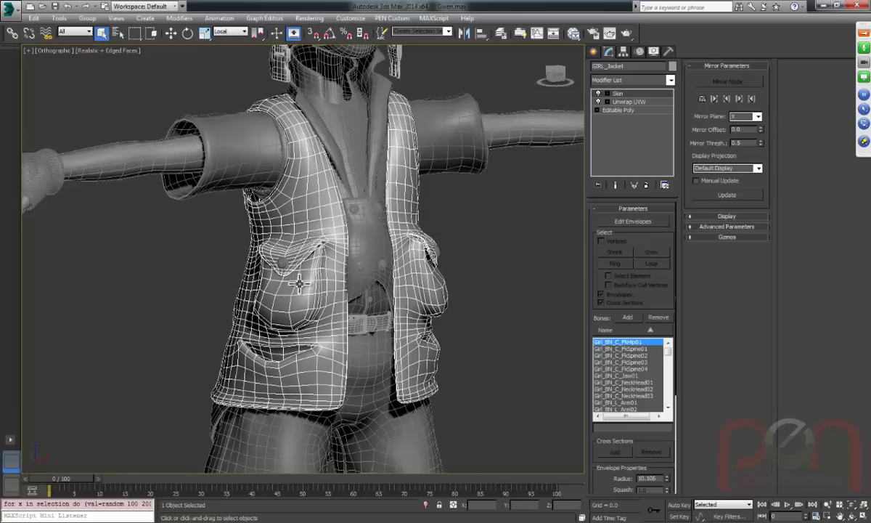
{"action": "scroll", "coordinate": [302, 285], "scroll_direction": "down", "scroll_amount": 3}
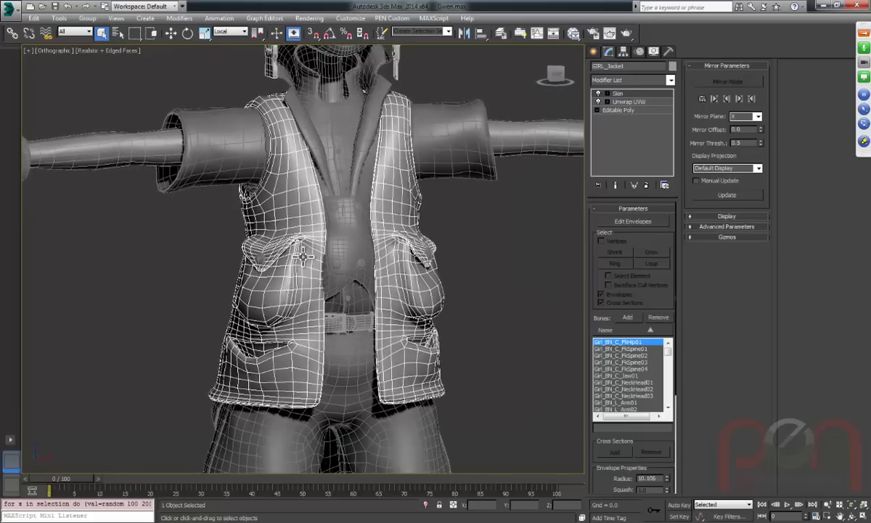
{"action": "right_click", "coordinate": [310, 251]}
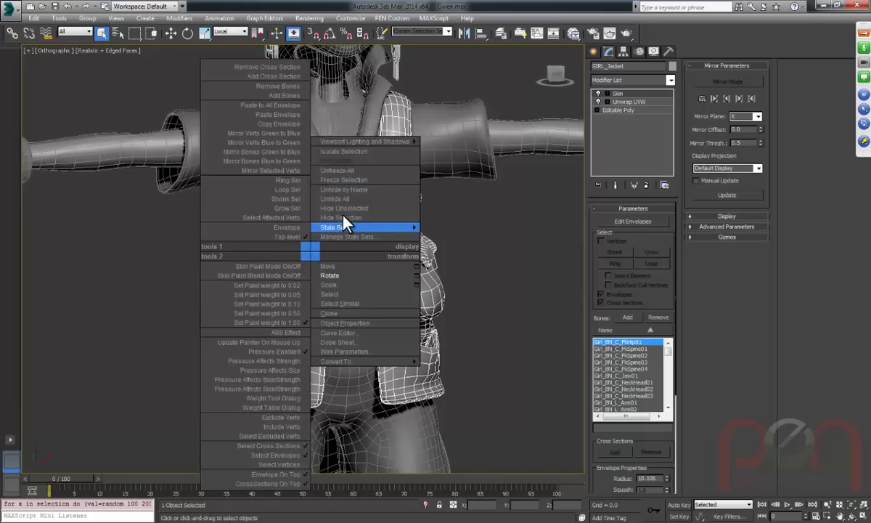
{"action": "left_click", "coordinate": [341, 217]}
Select the floating buttons object around the torso and hide it.
{"action": "middle_click_drag", "start_coordinate": [337, 223], "coordinate": [422, 445]}
{"action": "middle_click_drag", "start_coordinate": [333, 264], "coordinate": [283, 106]}
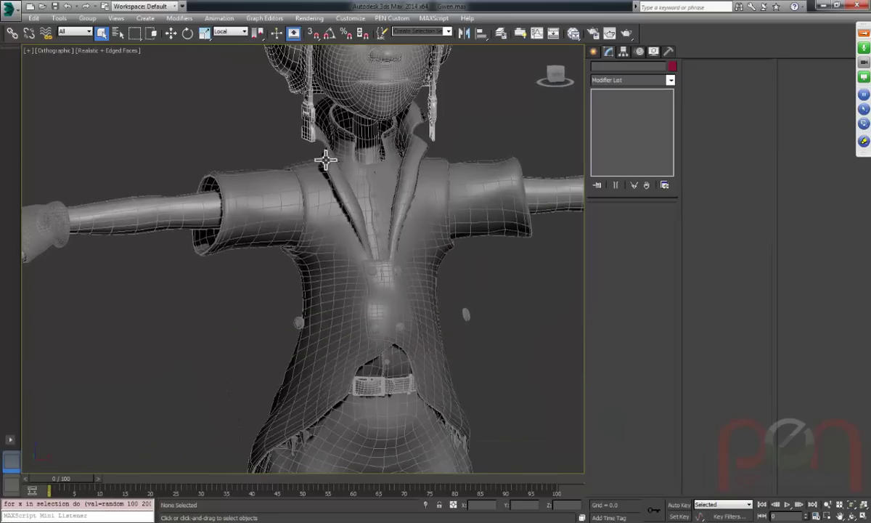
{"action": "left_click", "coordinate": [465, 313]}
{"action": "middle_click_drag", "start_coordinate": [463, 311], "coordinate": [403, 274]}
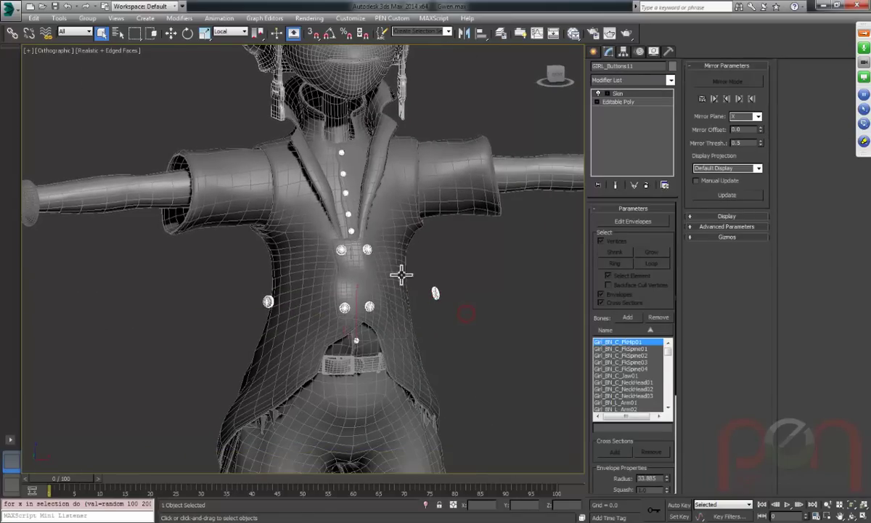
{"action": "scroll", "coordinate": [403, 274], "scroll_direction": "up", "scroll_amount": 2}
{"action": "right_click", "coordinate": [414, 273]}
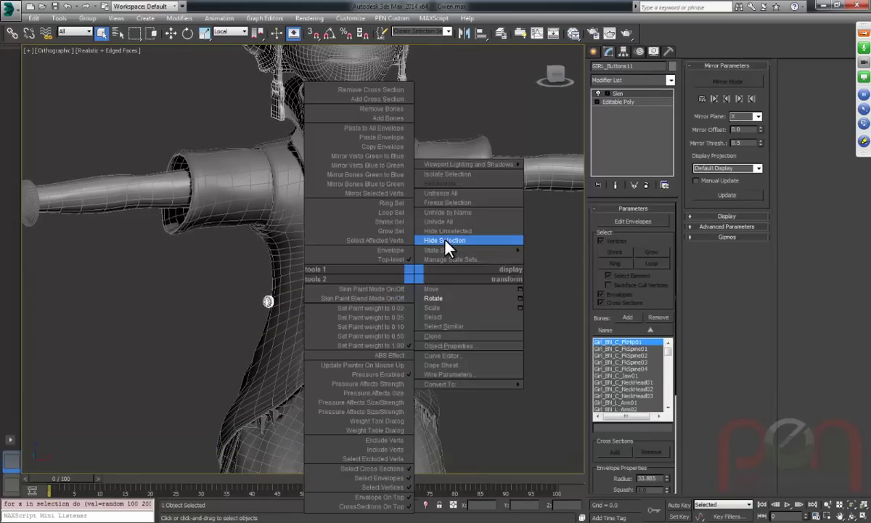
{"action": "left_click", "coordinate": [448, 247]}
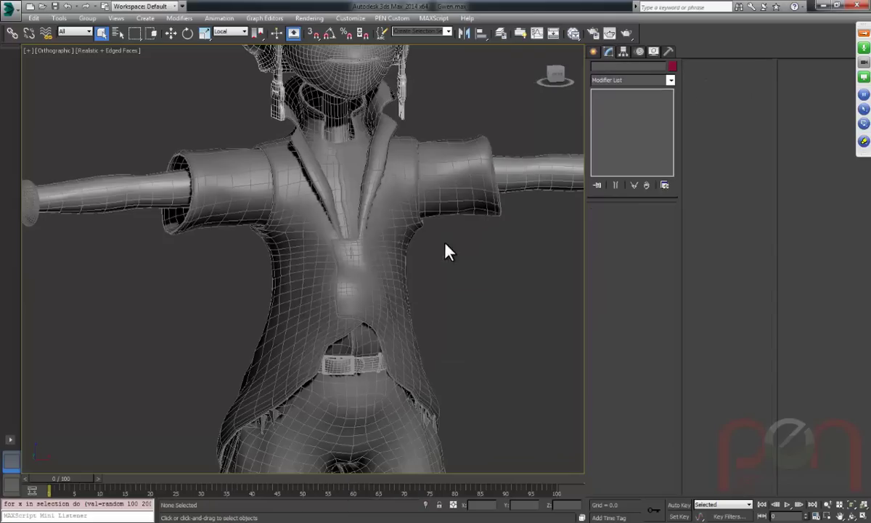
Select the inside vest with the open collar and hide it.
{"action": "left_click", "coordinate": [389, 284]}
{"action": "right_click", "coordinate": [401, 276]}
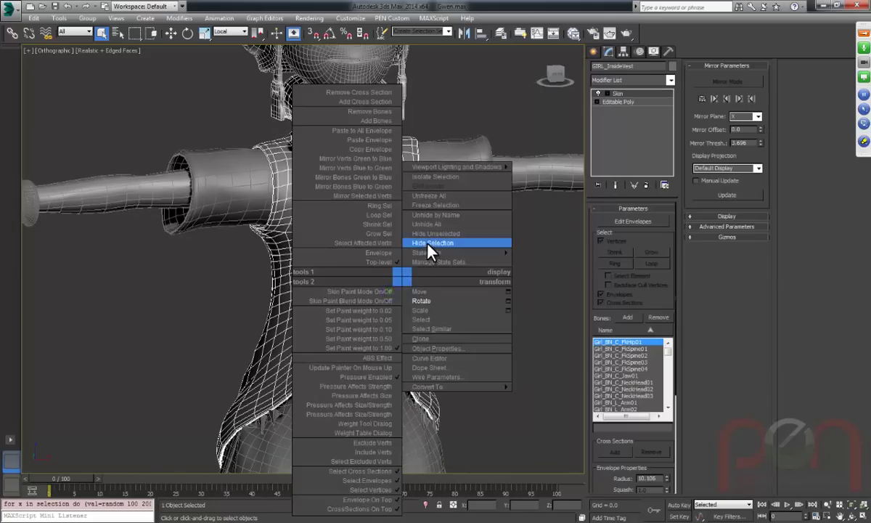
{"action": "left_click", "coordinate": [432, 244]}
Select the shirt and examine its edge flow across the chest, shoulders, armpits and sleeves from several angles.
{"action": "left_click", "coordinate": [378, 274]}
{"action": "middle_click_drag", "start_coordinate": [378, 274], "coordinate": [354, 281], "text": "alt"}
{"action": "scroll", "coordinate": [354, 281], "scroll_direction": "up", "scroll_amount": 5}
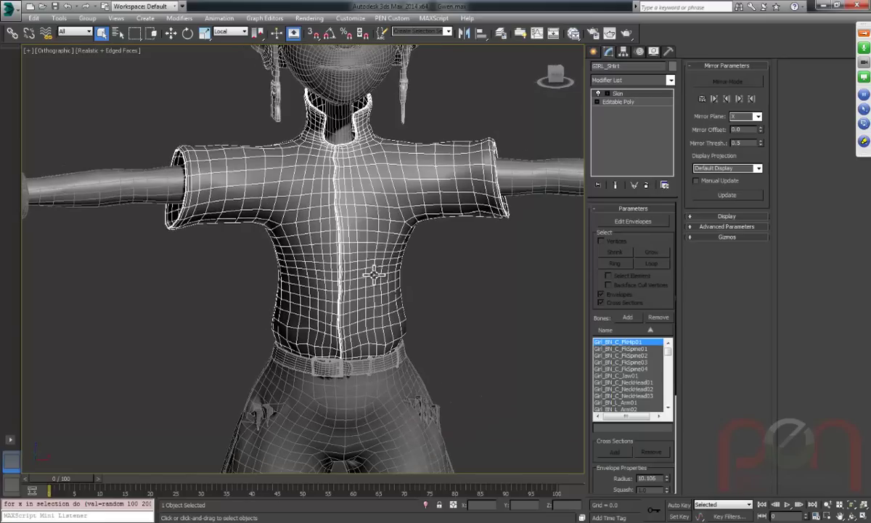
{"action": "middle_click_drag", "start_coordinate": [347, 232], "coordinate": [356, 226], "text": "alt"}
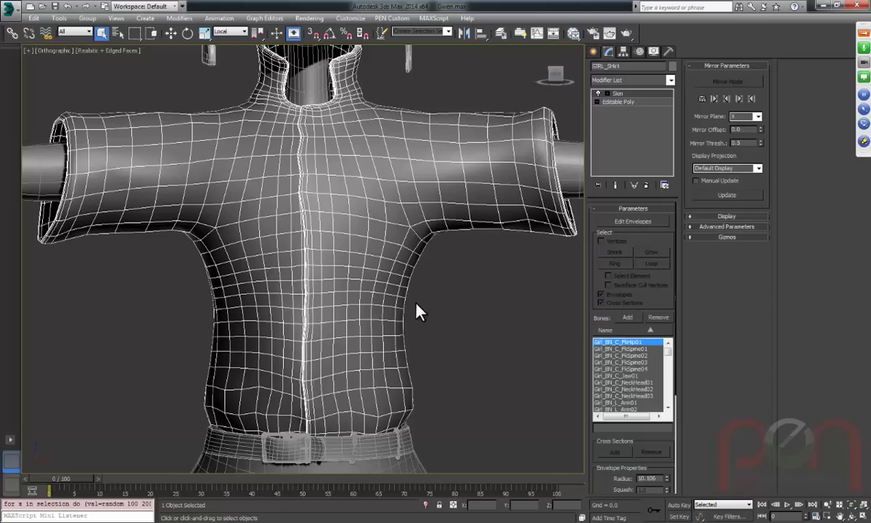
{"action": "middle_click_drag", "start_coordinate": [418, 312], "coordinate": [328, 267]}
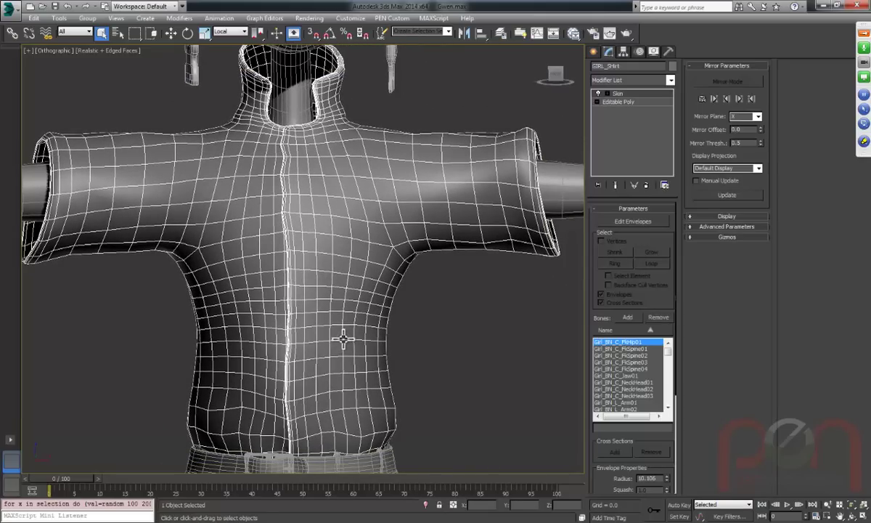
{"action": "scroll", "coordinate": [312, 269], "scroll_direction": "down", "scroll_amount": 5}
{"action": "middle_click_drag", "start_coordinate": [312, 269], "coordinate": [370, 286], "text": "alt"}
{"action": "scroll", "coordinate": [371, 286], "scroll_direction": "up", "scroll_amount": 5}
{"action": "middle_click_drag", "start_coordinate": [366, 349], "coordinate": [418, 328], "text": "alt"}
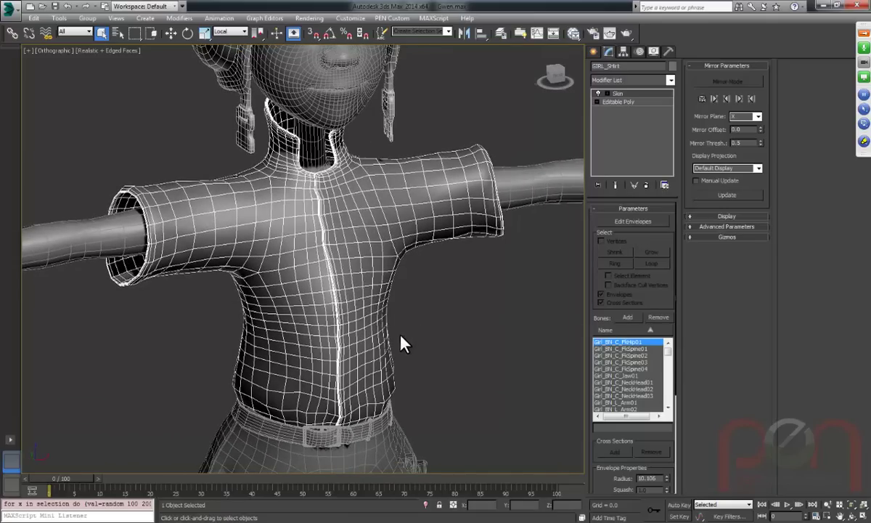
{"action": "middle_click_drag", "start_coordinate": [413, 313], "coordinate": [394, 267], "text": "alt"}
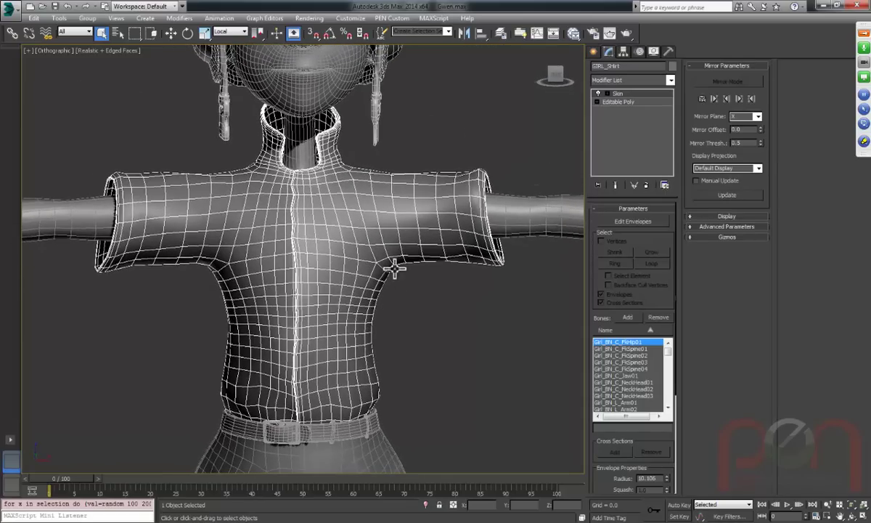
Review the shirt and pants mesh from the front, from the collar down to the boots, with the grid shown.
{"action": "key", "text": "f"}
{"action": "middle_click_drag", "start_coordinate": [310, 251], "coordinate": [333, 371]}
{"action": "scroll", "coordinate": [333, 238], "scroll_direction": "down", "scroll_amount": 4}
{"action": "middle_click_drag", "start_coordinate": [348, 180], "coordinate": [323, 371]}
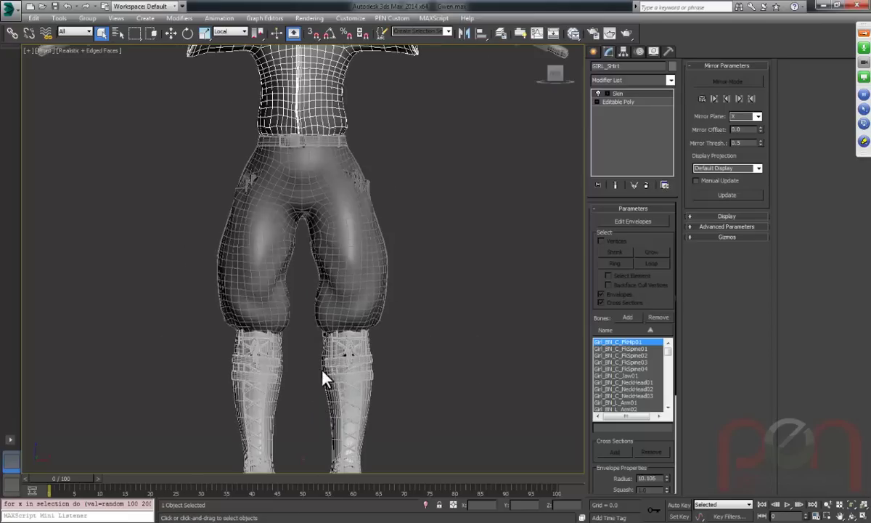
{"action": "middle_click_drag", "start_coordinate": [301, 208], "coordinate": [333, 284]}
{"action": "scroll", "coordinate": [327, 198], "scroll_direction": "up", "scroll_amount": 4}
{"action": "middle_click_drag", "start_coordinate": [348, 185], "coordinate": [349, 268]}
{"action": "scroll", "coordinate": [349, 283], "scroll_direction": "down", "scroll_amount": 3}
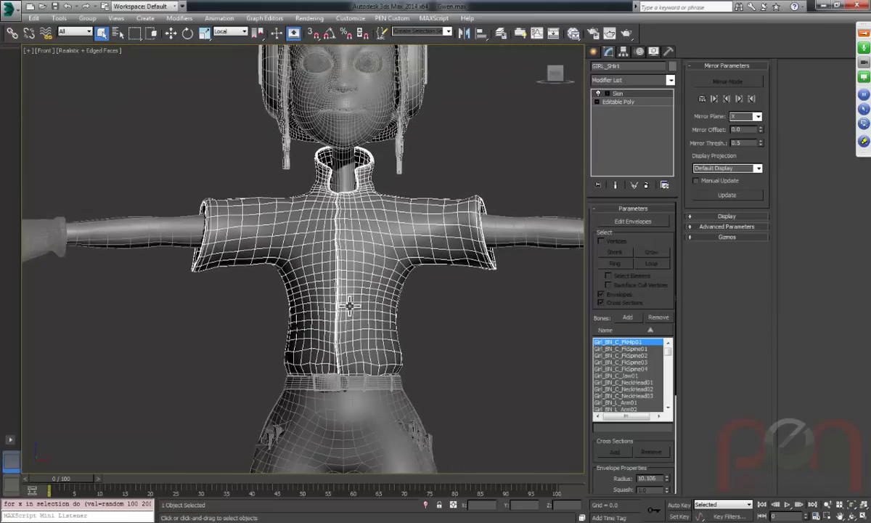
{"action": "middle_click_drag", "start_coordinate": [350, 301], "coordinate": [355, 229]}
{"action": "key", "text": "g"}
{"action": "scroll", "coordinate": [355, 204], "scroll_direction": "down", "scroll_amount": 1}
{"action": "scroll", "coordinate": [341, 281], "scroll_direction": "down", "scroll_amount": 2}
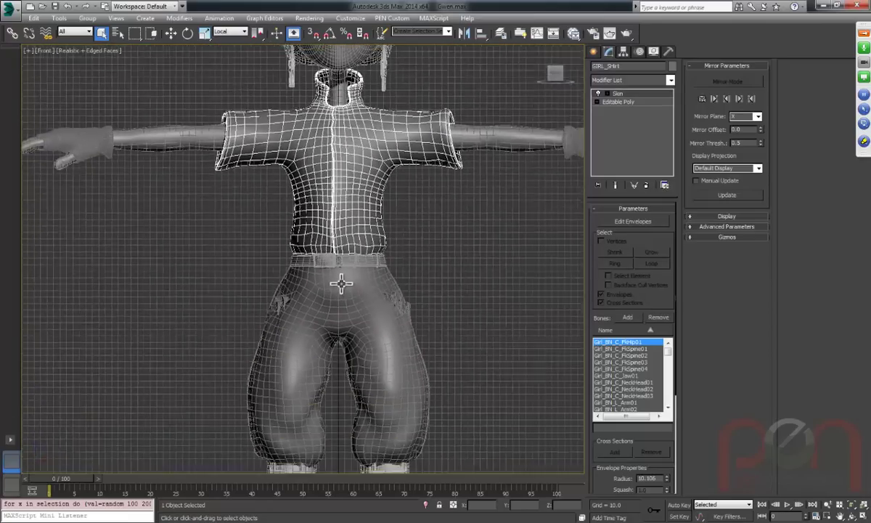
Display the model in wireframe and inspect the centre-line edges just below the belt up close.
{"action": "scroll", "coordinate": [354, 288], "scroll_direction": "up", "scroll_amount": 2}
{"action": "key", "text": "F3"}
{"action": "scroll", "coordinate": [325, 304], "scroll_direction": "up", "scroll_amount": 10}
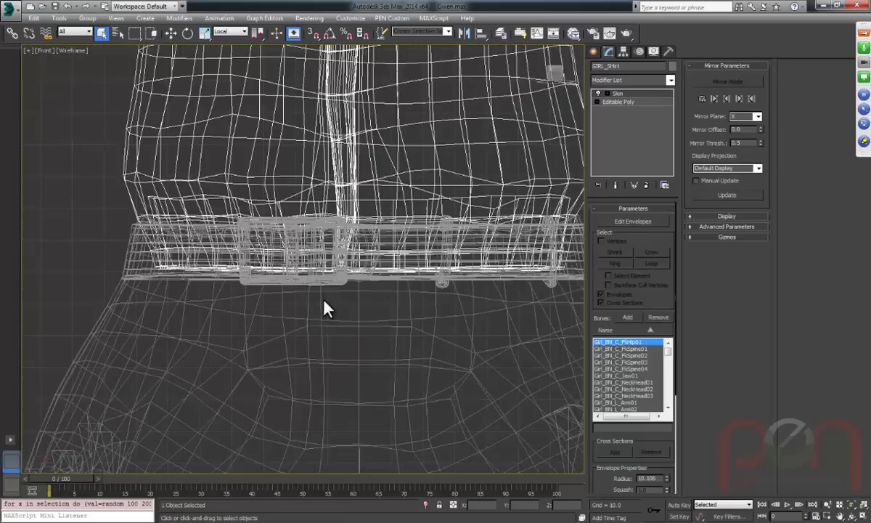
{"action": "scroll", "coordinate": [404, 327], "scroll_direction": "up", "scroll_amount": 10}
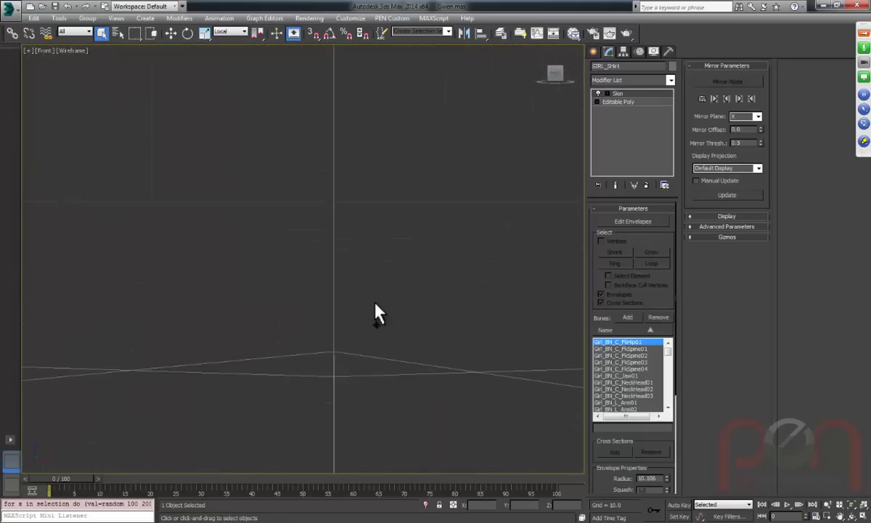
{"action": "middle_click_drag", "start_coordinate": [346, 314], "coordinate": [356, 277]}
{"action": "scroll", "coordinate": [356, 287], "scroll_direction": "up", "scroll_amount": 5}
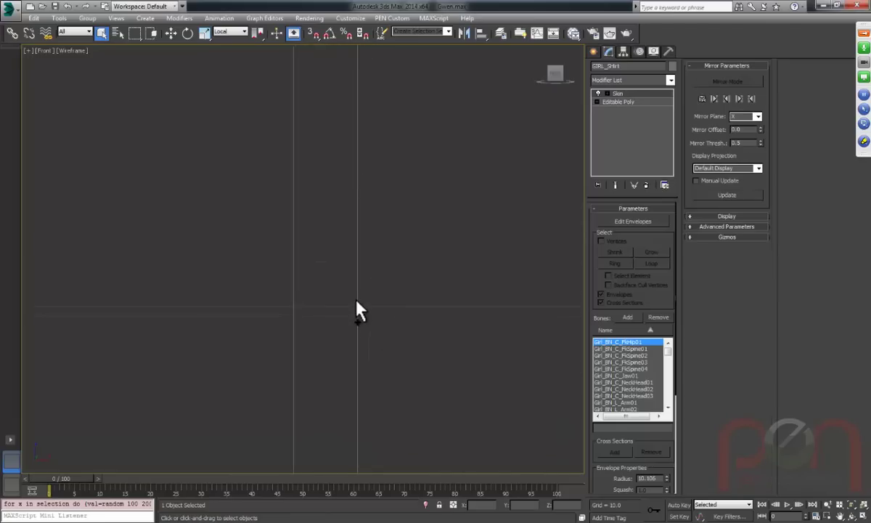
{"action": "middle_click_drag", "start_coordinate": [370, 194], "coordinate": [385, 244]}
{"action": "scroll", "coordinate": [384, 244], "scroll_direction": "up", "scroll_amount": 5}
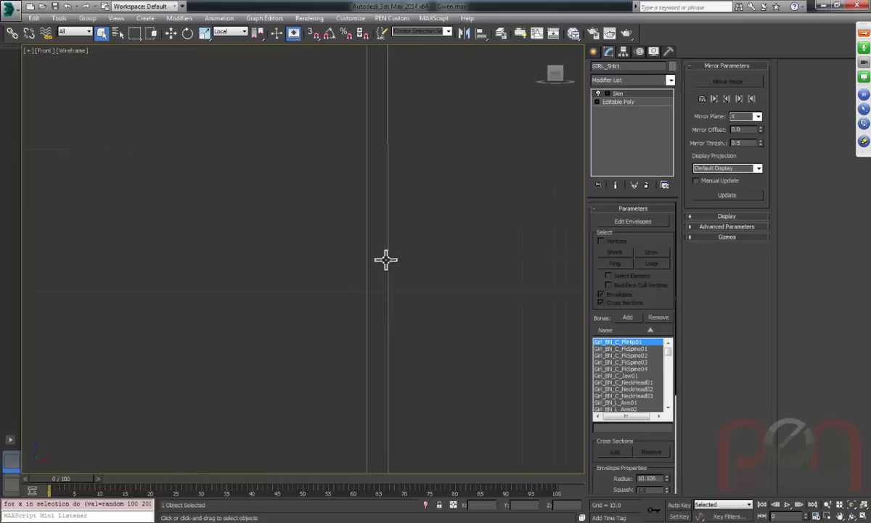
{"action": "scroll", "coordinate": [392, 290], "scroll_direction": "down", "scroll_amount": 2}
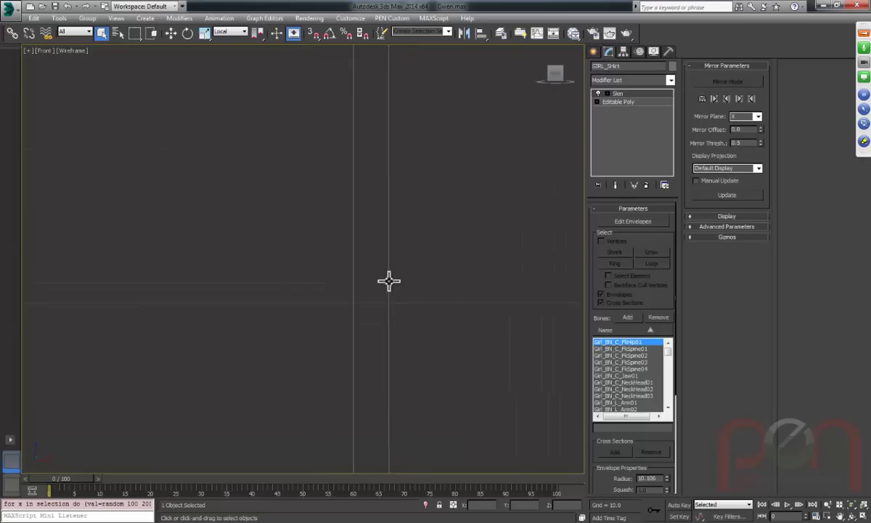
Select the pants by their centre edge in the wireframe below the belt.
{"action": "left_click", "coordinate": [389, 281]}
{"action": "left_click", "coordinate": [389, 264]}
{"action": "middle_click_drag", "start_coordinate": [389, 261], "coordinate": [361, 260]}
{"action": "scroll", "coordinate": [373, 251], "scroll_direction": "down", "scroll_amount": 6}
{"action": "middle_click_drag", "start_coordinate": [366, 206], "coordinate": [369, 278]}
{"action": "scroll", "coordinate": [370, 276], "scroll_direction": "down", "scroll_amount": 6}
{"action": "scroll", "coordinate": [377, 248], "scroll_direction": "down", "scroll_amount": 6}
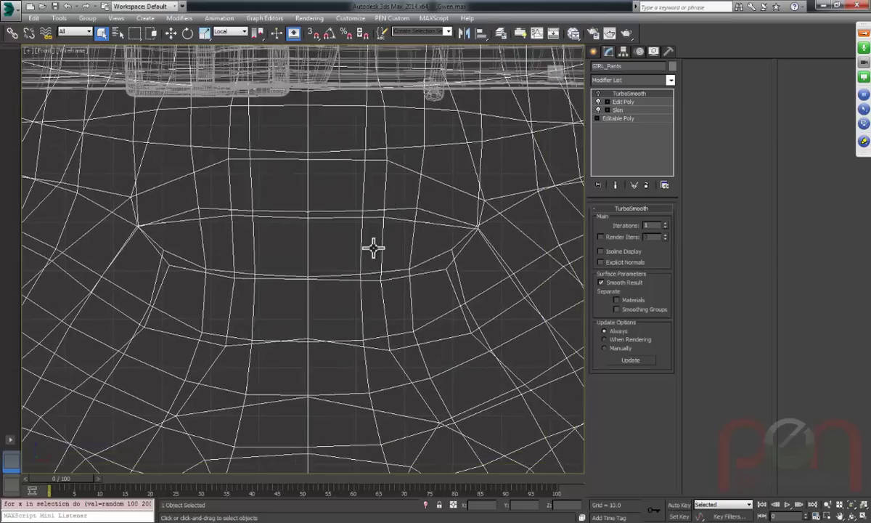
Examine the pants' wireframe edge flow from the waist over the crotch and thighs to the gathered cuffs.
{"action": "middle_click_drag", "start_coordinate": [390, 251], "coordinate": [341, 94]}
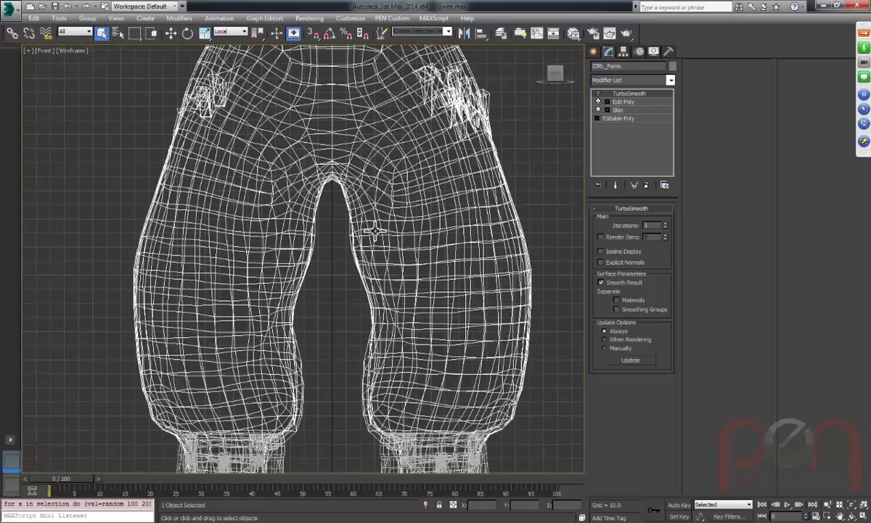
{"action": "middle_click_drag", "start_coordinate": [346, 227], "coordinate": [356, 185]}
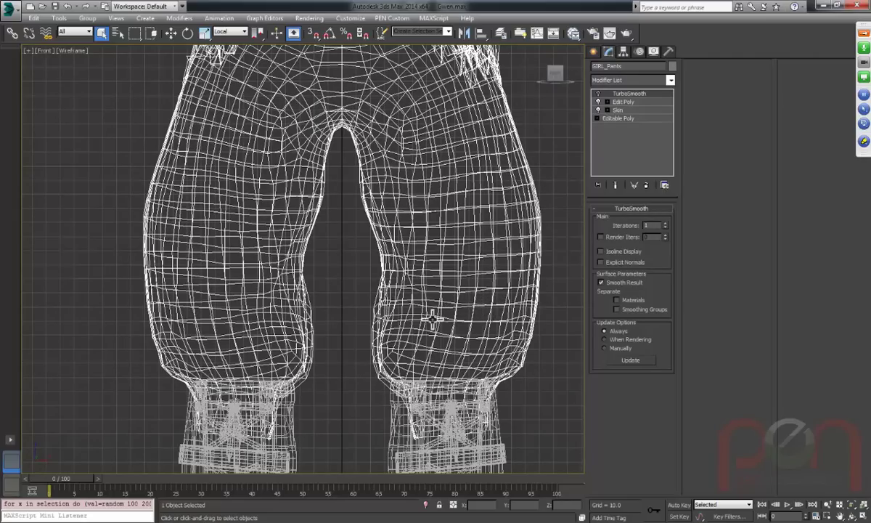
{"action": "scroll", "coordinate": [432, 313], "scroll_direction": "down", "scroll_amount": 3}
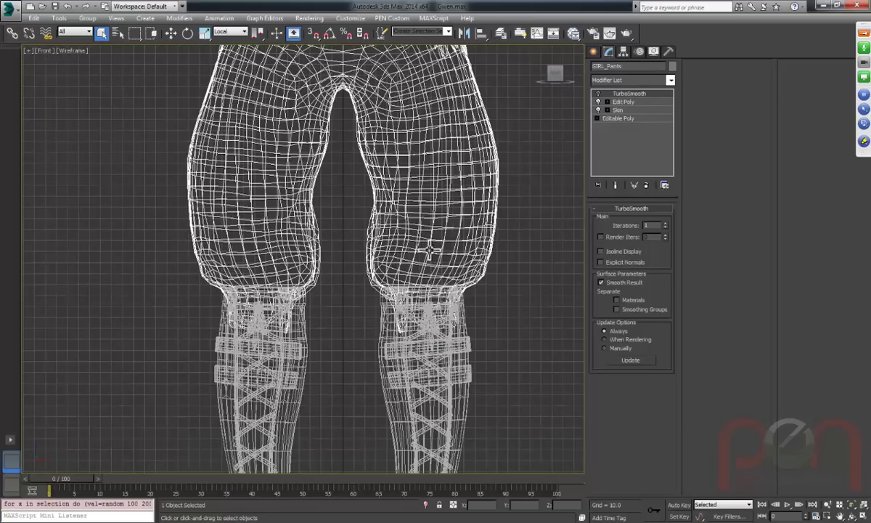
{"action": "middle_click_drag", "start_coordinate": [427, 249], "coordinate": [400, 305]}
{"action": "scroll", "coordinate": [400, 304], "scroll_direction": "up", "scroll_amount": 3}
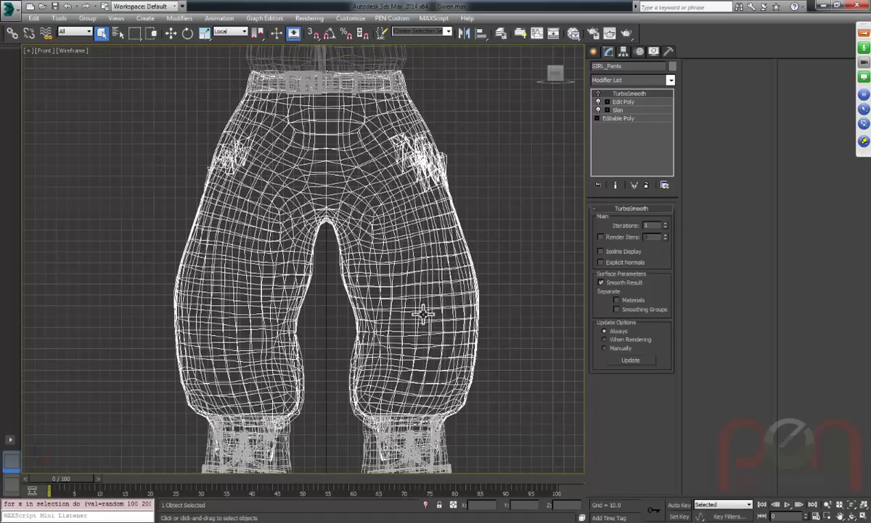
{"action": "scroll", "coordinate": [336, 204], "scroll_direction": "up", "scroll_amount": 5}
{"action": "scroll", "coordinate": [310, 322], "scroll_direction": "down", "scroll_amount": 5}
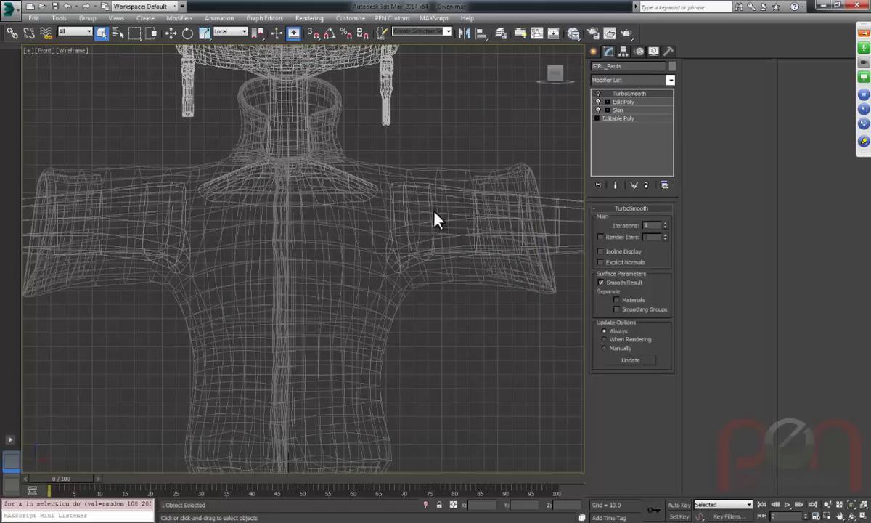
Select the shirt in the left wireframe view, framing the collar and shoulder.
{"action": "key", "text": "l"}
{"action": "middle_click_drag", "start_coordinate": [286, 173], "coordinate": [275, 330]}
{"action": "scroll", "coordinate": [269, 301], "scroll_direction": "down", "scroll_amount": 3}
{"action": "middle_click_drag", "start_coordinate": [275, 62], "coordinate": [301, 197]}
{"action": "scroll", "coordinate": [305, 210], "scroll_direction": "up", "scroll_amount": 8}
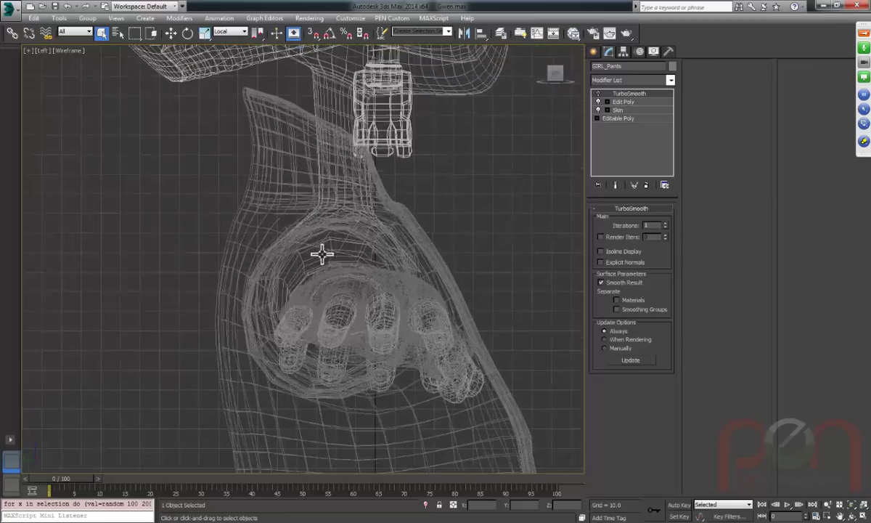
{"action": "left_click_drag", "start_coordinate": [176, 169], "coordinate": [180, 172]}
{"action": "scroll", "coordinate": [233, 210], "scroll_direction": "up", "scroll_amount": 5}
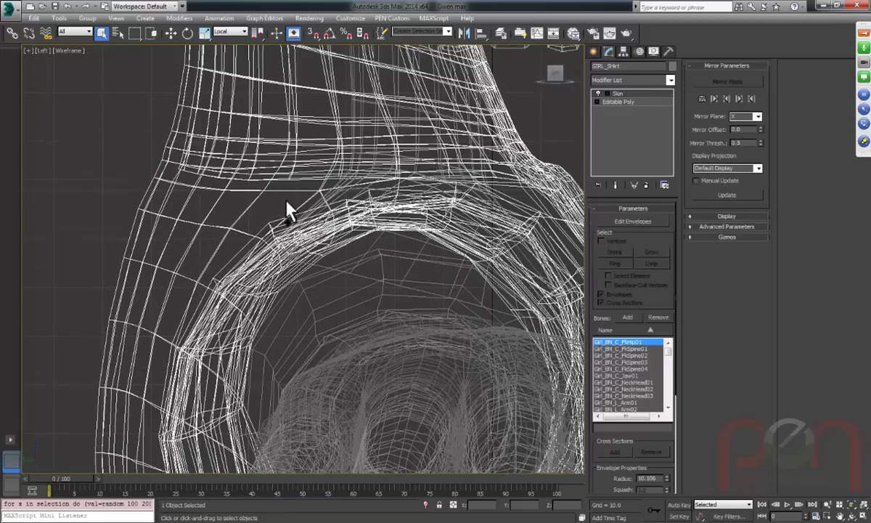
Enable Backface Cull in the shirt's object properties.
{"action": "right_click", "coordinate": [317, 142]}
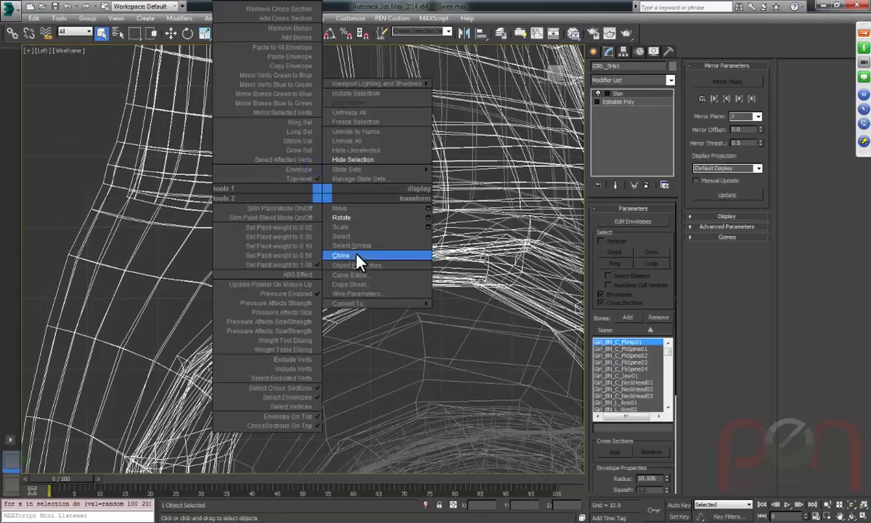
{"action": "left_click", "coordinate": [360, 266]}
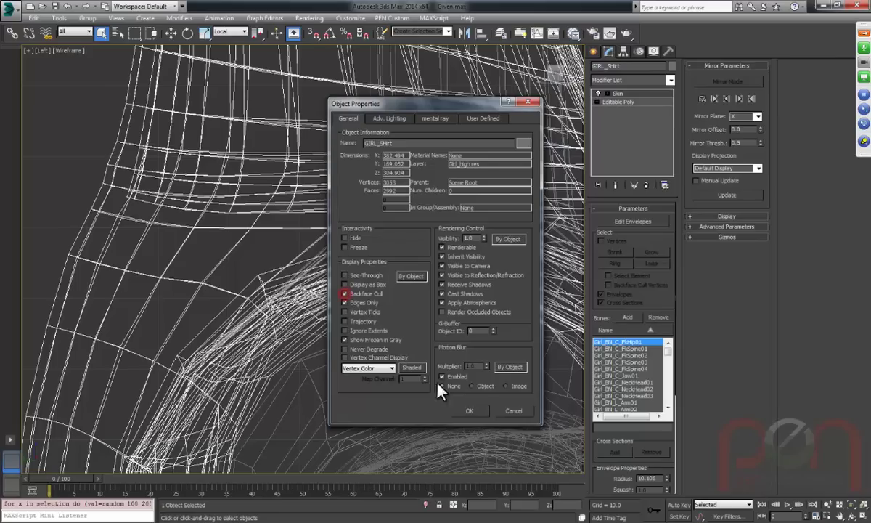
{"action": "left_click", "coordinate": [468, 410]}
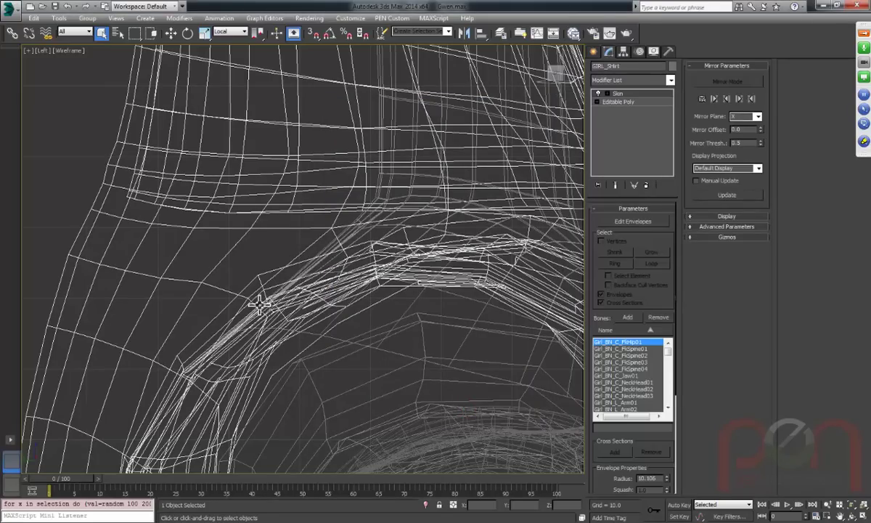
Disable Backface Cull in the shirt's object properties.
{"action": "right_click", "coordinate": [296, 210]}
{"action": "left_click", "coordinate": [363, 302]}
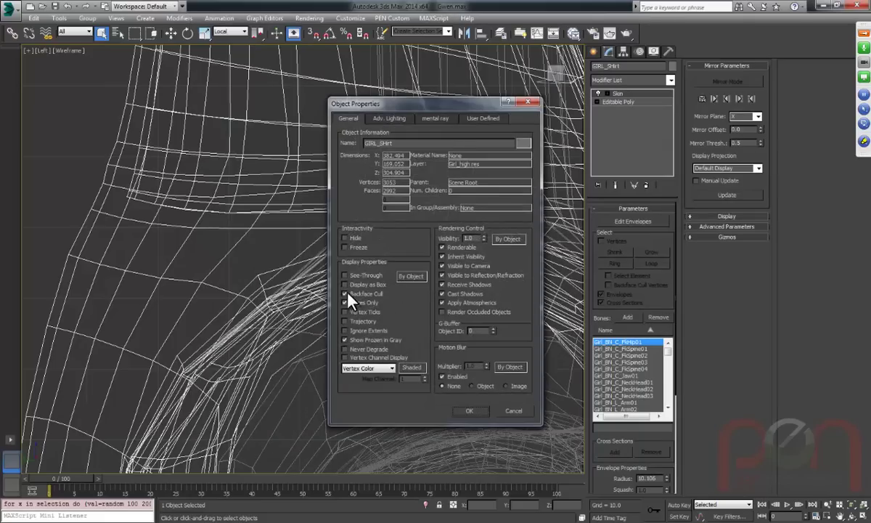
{"action": "left_click", "coordinate": [467, 411]}
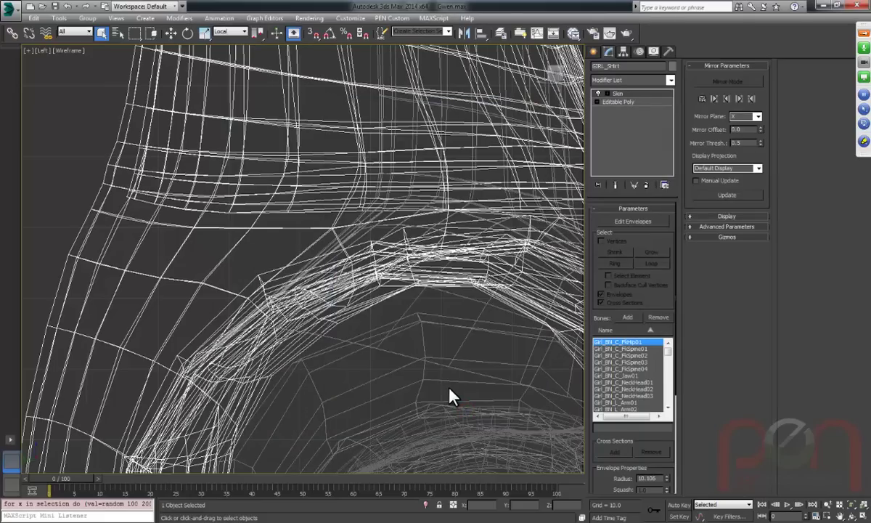
Examine the shirt's side wireframe from the armhole down to the belt, and return to shaded display with edges.
{"action": "middle_click_drag", "start_coordinate": [451, 392], "coordinate": [262, 119]}
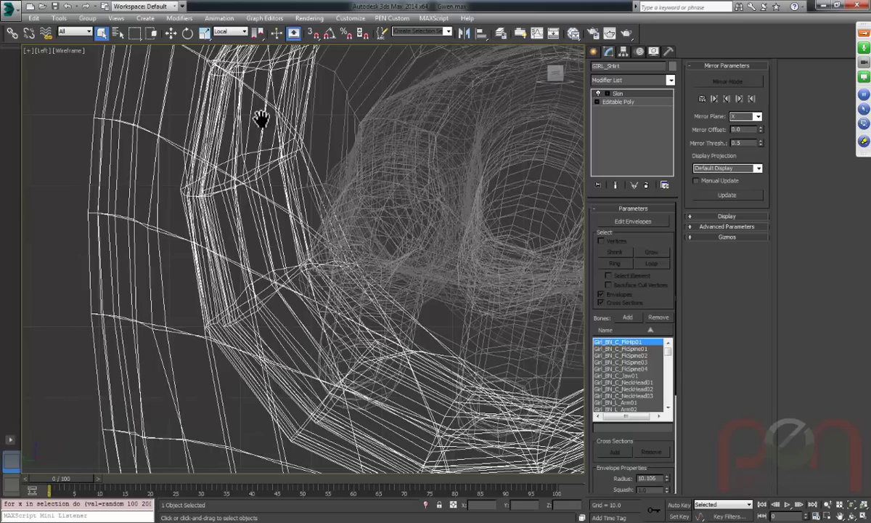
{"action": "scroll", "coordinate": [243, 178], "scroll_direction": "down", "scroll_amount": 4}
{"action": "middle_click_drag", "start_coordinate": [379, 461], "coordinate": [238, 185]}
{"action": "scroll", "coordinate": [238, 185], "scroll_direction": "down", "scroll_amount": 3}
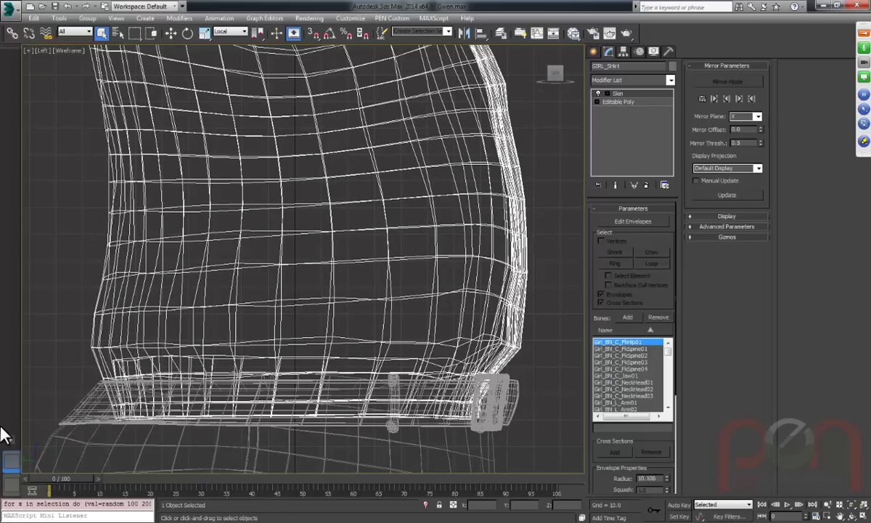
{"action": "mouse_move", "coordinate": [279, 253]}
{"action": "middle_mouse_down", "text": "alt"}
{"action": "mouse_move", "coordinate": [274, 268]}
{"action": "mouse_move", "coordinate": [269, 235]}
{"action": "mouse_move", "coordinate": [278, 269]}
{"action": "mouse_move", "coordinate": [302, 285]}
{"action": "mouse_move", "coordinate": [341, 278]}
{"action": "mouse_move", "coordinate": [272, 295]}
{"action": "mouse_move", "coordinate": [336, 262]}
{"action": "middle_mouse_up", "text": "alt"}
{"action": "key", "text": "F3"}
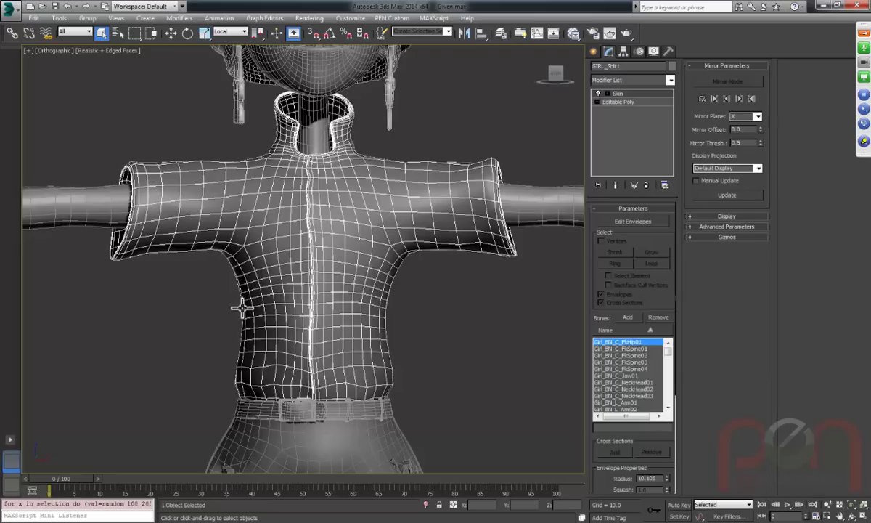
Select the character's face mesh and show it from the front.
{"action": "middle_click_drag", "start_coordinate": [360, 227], "coordinate": [354, 278], "text": "alt"}
{"action": "scroll", "coordinate": [354, 286], "scroll_direction": "up", "scroll_amount": 6}
{"action": "left_click", "coordinate": [362, 305]}
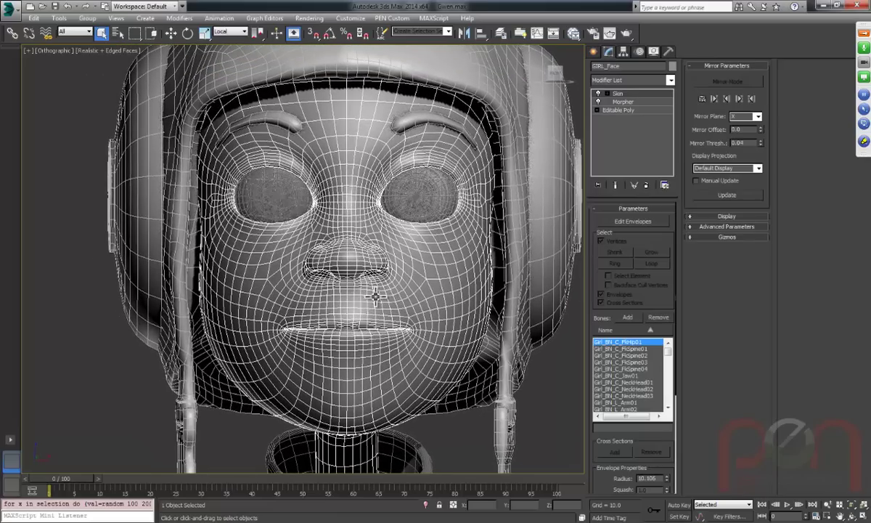
{"action": "key", "text": "f"}
{"action": "scroll", "coordinate": [354, 292], "scroll_direction": "down", "scroll_amount": 6}
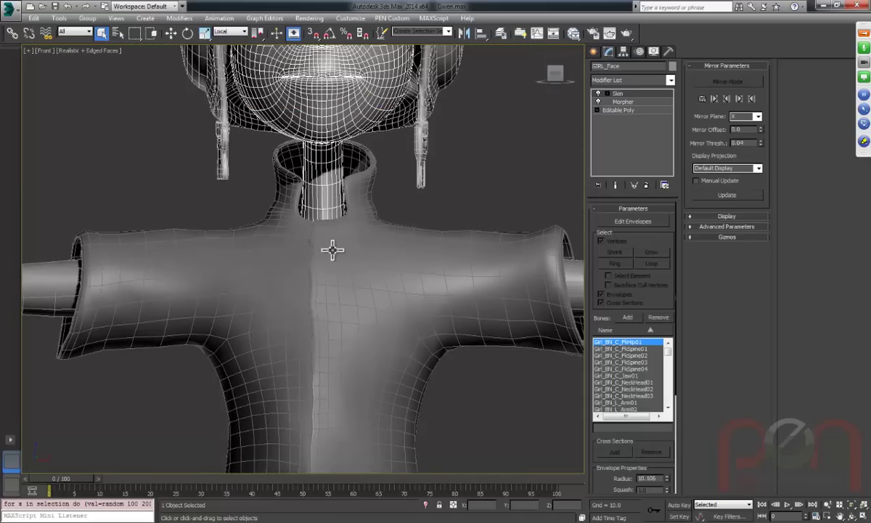
{"action": "scroll", "coordinate": [344, 312], "scroll_direction": "up", "scroll_amount": 6}
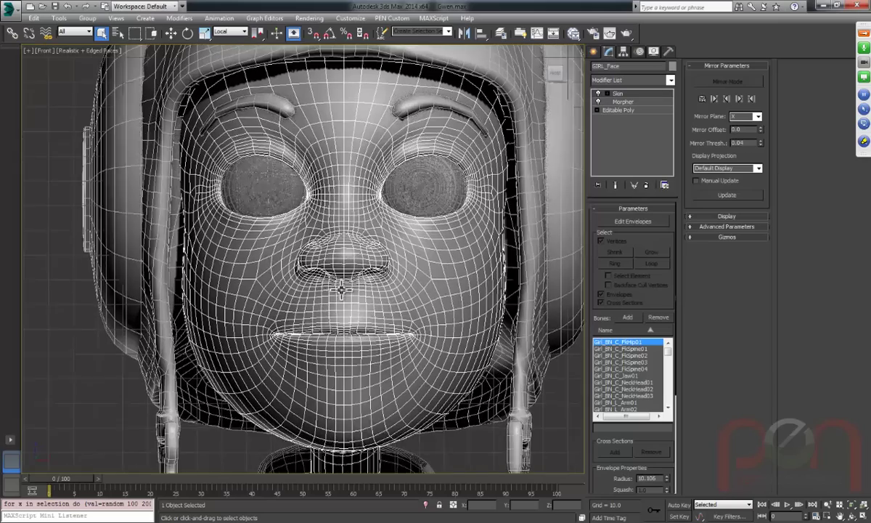
Examine the head in wireframe from the front, following the mesh down to the neck inside the collar.
{"action": "key", "text": "F3"}
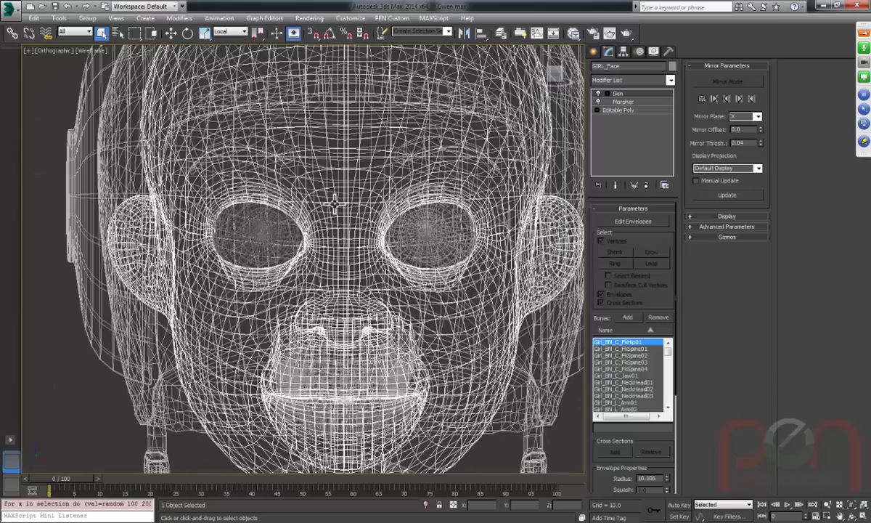
{"action": "key", "text": "f"}
{"action": "key", "text": "z"}
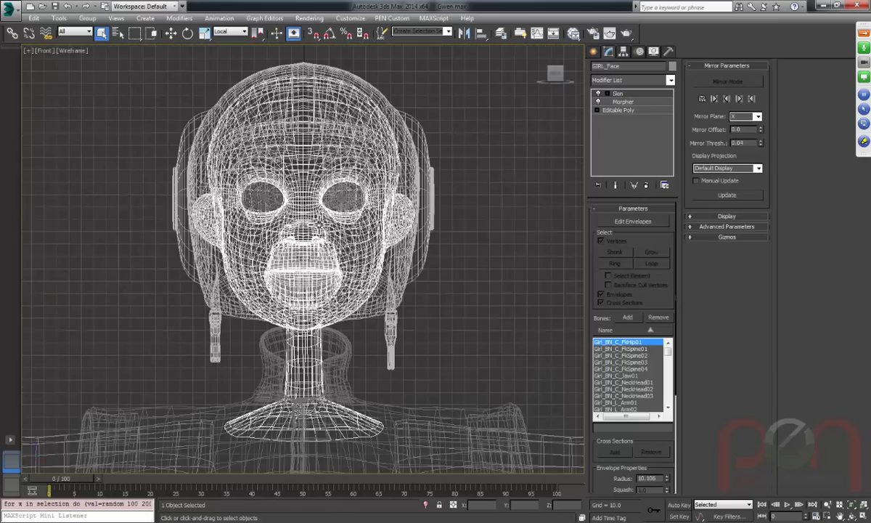
{"action": "scroll", "coordinate": [301, 212], "scroll_direction": "up", "scroll_amount": 7}
{"action": "middle_click_drag", "start_coordinate": [317, 264], "coordinate": [325, 279], "text": "alt"}
{"action": "scroll", "coordinate": [342, 236], "scroll_direction": "down", "scroll_amount": 4}
{"action": "middle_click_drag", "start_coordinate": [366, 254], "coordinate": [351, 129]}
{"action": "scroll", "coordinate": [360, 209], "scroll_direction": "down", "scroll_amount": 3}
{"action": "middle_click_drag", "start_coordinate": [360, 201], "coordinate": [355, 98]}
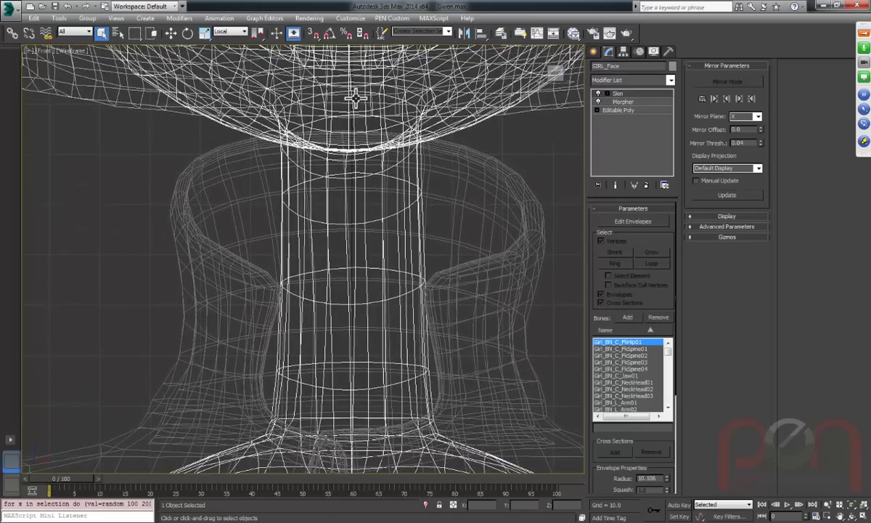
Compare the face mesh from the front in shaded and wireframe display.
{"action": "scroll", "coordinate": [347, 167], "scroll_direction": "up", "scroll_amount": 3}
{"action": "scroll", "coordinate": [348, 190], "scroll_direction": "down", "scroll_amount": 3}
{"action": "middle_click_drag", "start_coordinate": [360, 126], "coordinate": [370, 232]}
{"action": "middle_click_drag", "start_coordinate": [347, 58], "coordinate": [370, 307]}
{"action": "scroll", "coordinate": [378, 249], "scroll_direction": "down", "scroll_amount": 4}
{"action": "scroll", "coordinate": [378, 249], "scroll_direction": "down", "scroll_amount": 2}
{"action": "middle_click_drag", "start_coordinate": [355, 228], "coordinate": [347, 193]}
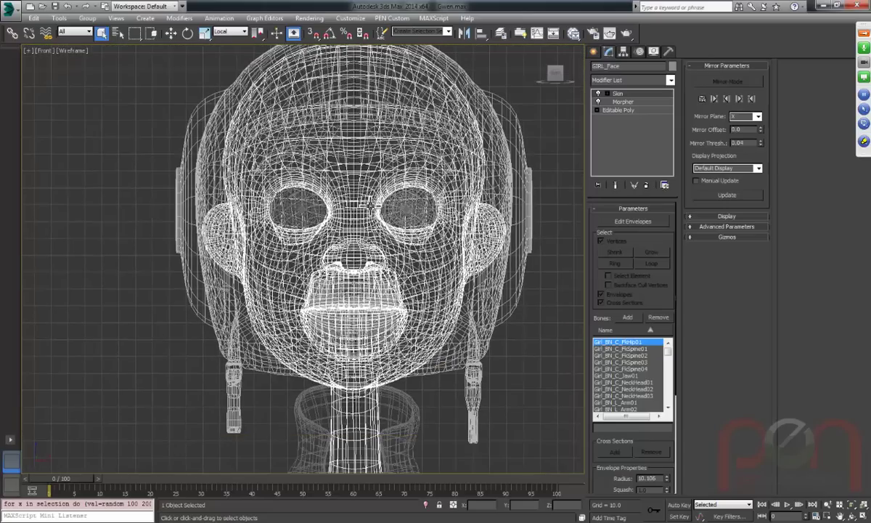
{"action": "key", "text": "F3"}
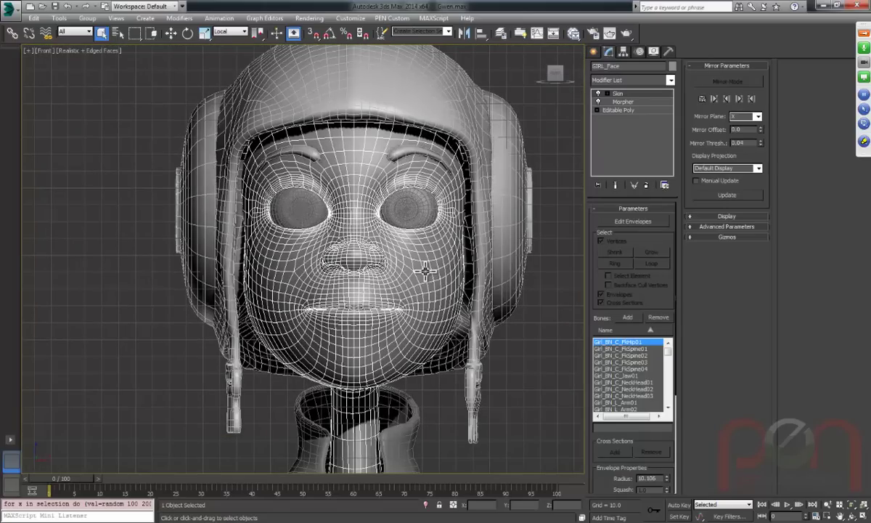
{"action": "key", "text": "F3"}
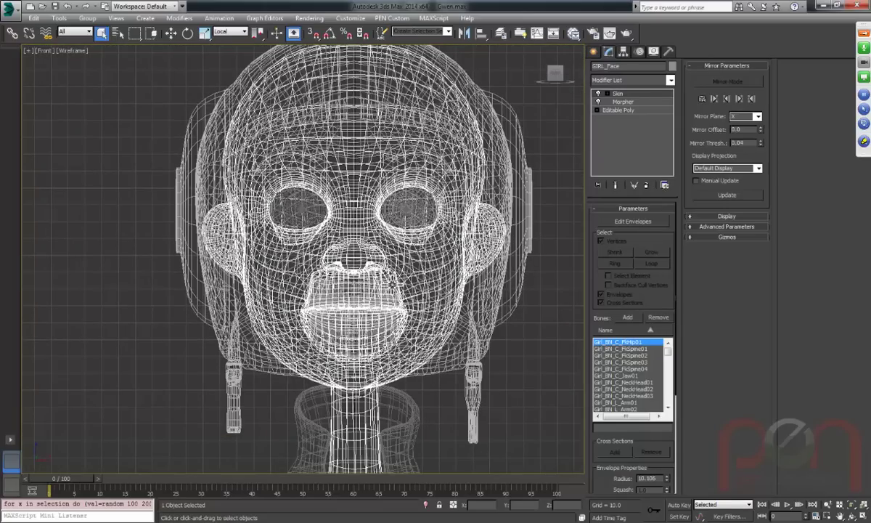
Inspect the wireframe edge loops around the nose, nostrils and inner eye corners up close.
{"action": "scroll", "coordinate": [406, 320], "scroll_direction": "up", "scroll_amount": 6}
{"action": "middle_click_drag", "start_coordinate": [407, 313], "coordinate": [360, 126]}
{"action": "scroll", "coordinate": [397, 281], "scroll_direction": "down", "scroll_amount": 2}
{"action": "scroll", "coordinate": [371, 229], "scroll_direction": "down", "scroll_amount": 2}
{"action": "scroll", "coordinate": [370, 229], "scroll_direction": "down", "scroll_amount": 2}
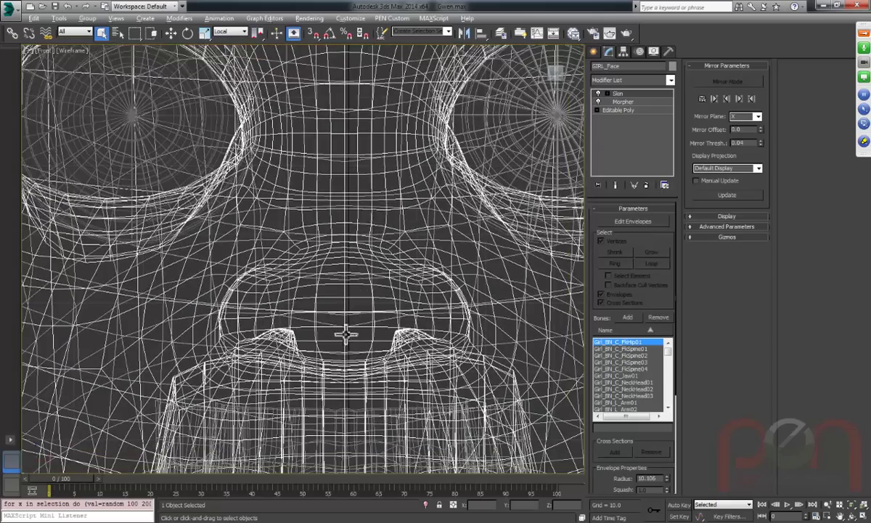
{"action": "scroll", "coordinate": [346, 335], "scroll_direction": "down", "scroll_amount": 2}
{"action": "scroll", "coordinate": [362, 218], "scroll_direction": "down", "scroll_amount": 2}
{"action": "scroll", "coordinate": [348, 254], "scroll_direction": "up", "scroll_amount": 4}
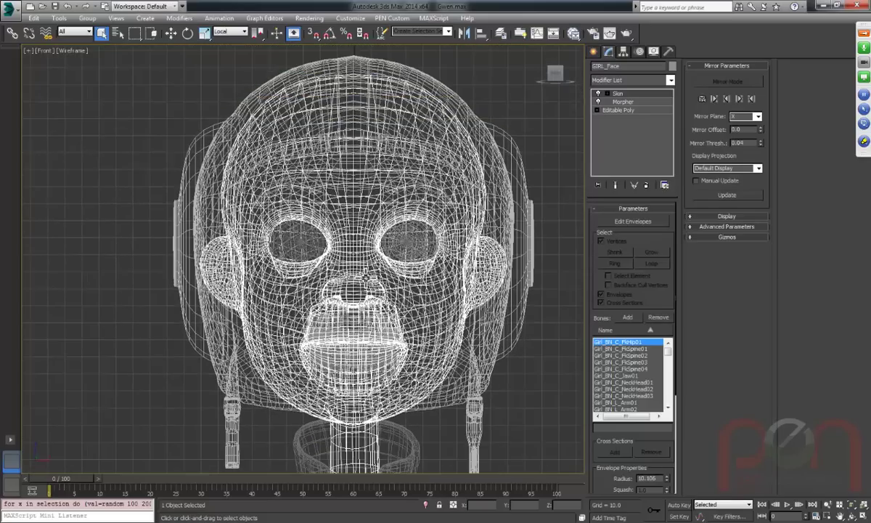
Show the face mesh shaded with edged faces and examine the head and neck from the front.
{"action": "key", "text": "F3"}
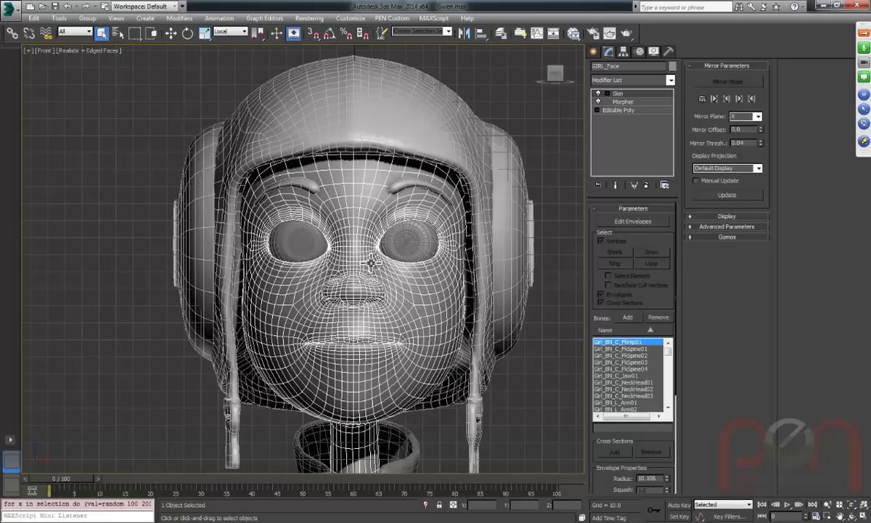
{"action": "scroll", "coordinate": [357, 300], "scroll_direction": "down", "scroll_amount": 1}
{"action": "mouse_move", "coordinate": [356, 301]}
{"action": "middle_mouse_down"}
{"action": "mouse_move", "coordinate": [347, 258]}
{"action": "mouse_move", "coordinate": [344, 290]}
{"action": "middle_mouse_up"}
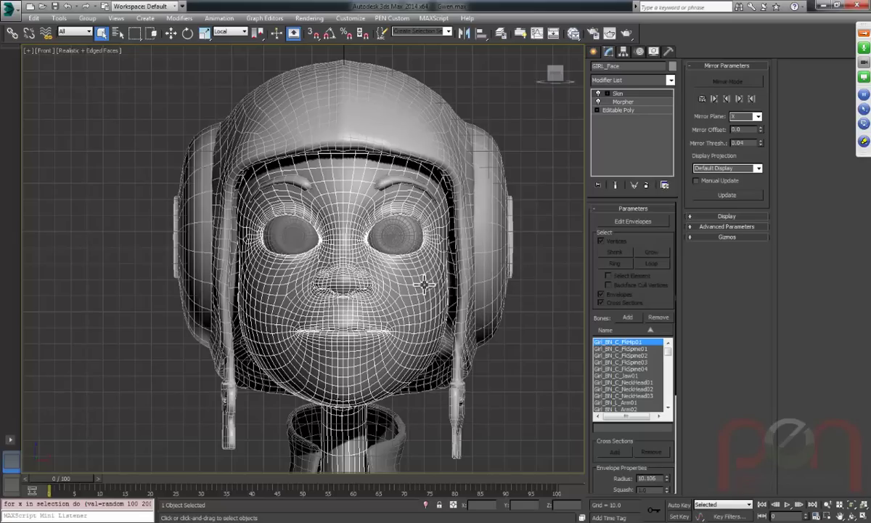
{"action": "middle_click_drag", "start_coordinate": [425, 282], "coordinate": [374, 288]}
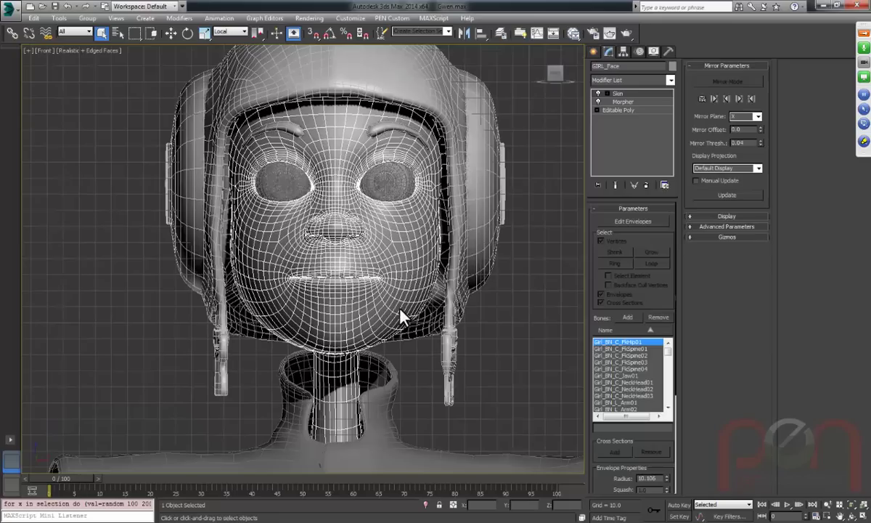
Expand the face's Skin modifier Advanced Parameters and check the Always Deform option.
{"action": "left_click", "coordinate": [597, 93]}
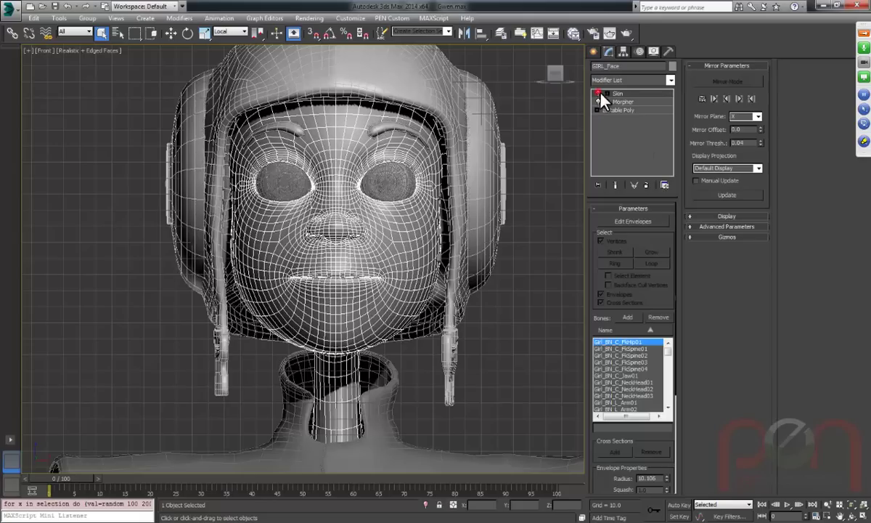
{"action": "left_click", "coordinate": [693, 228]}
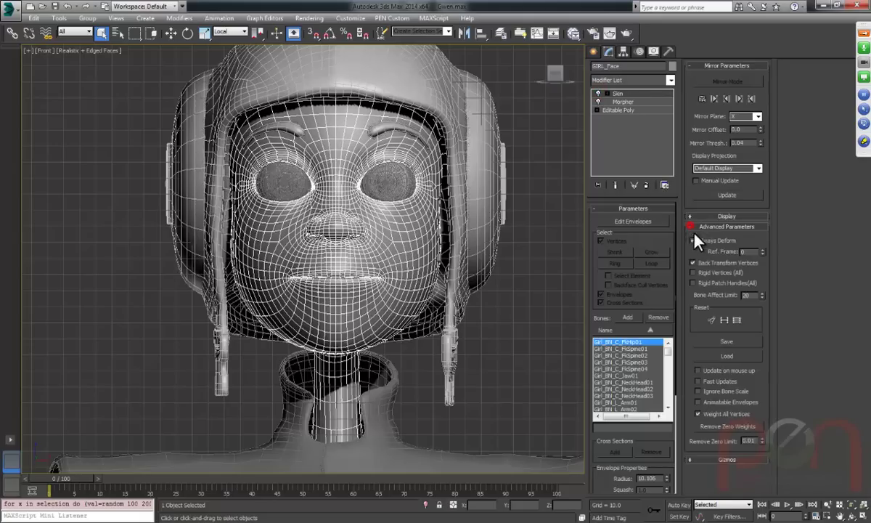
{"action": "left_click", "coordinate": [693, 241]}
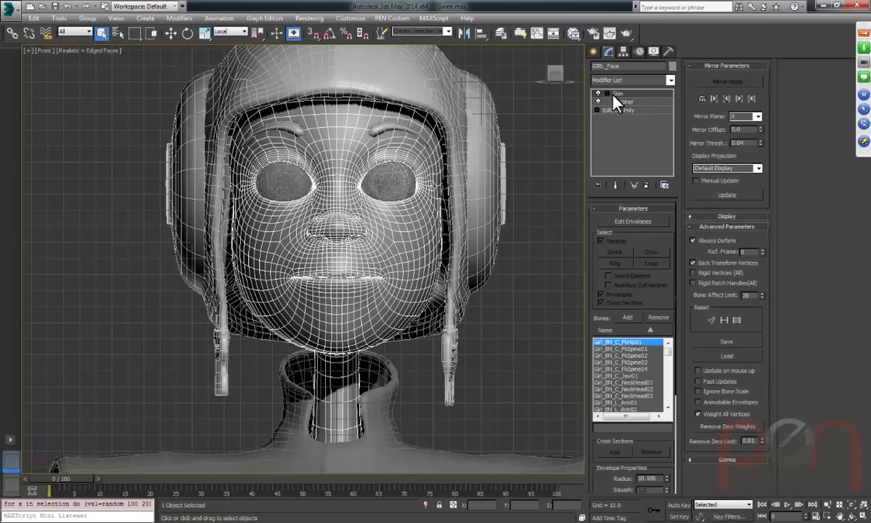
Inspect the nose bridge and nostril edge flow in wireframe up close, ending with the full head and neck in view.
{"action": "scroll", "coordinate": [392, 272], "scroll_direction": "up", "scroll_amount": 8}
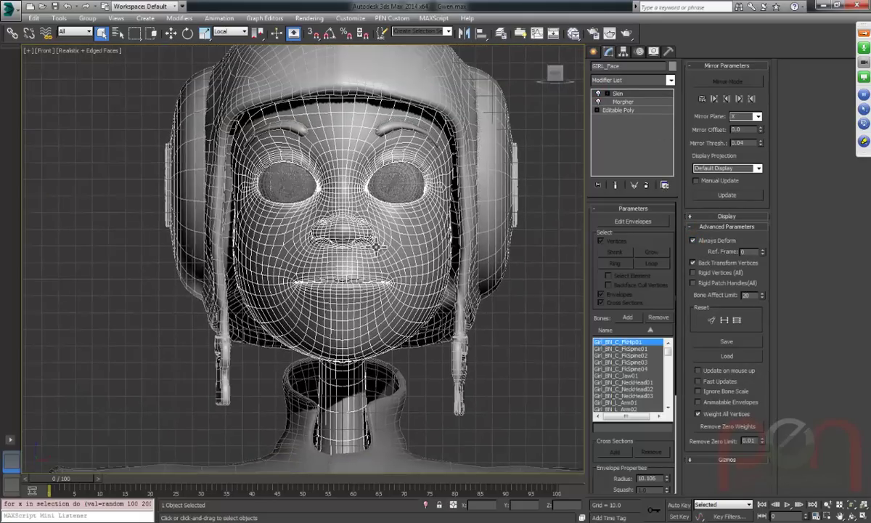
{"action": "scroll", "coordinate": [355, 244], "scroll_direction": "down", "scroll_amount": 2}
{"action": "key", "text": "F3"}
{"action": "scroll", "coordinate": [349, 283], "scroll_direction": "up", "scroll_amount": 6}
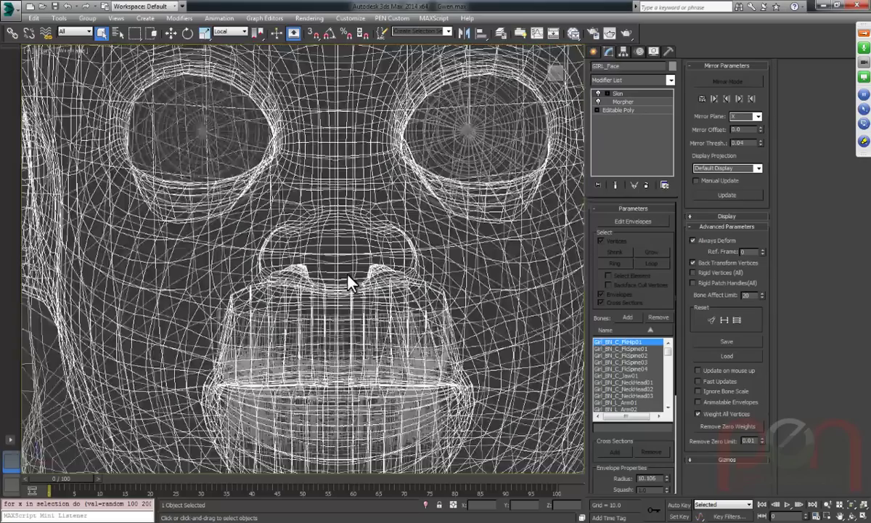
{"action": "scroll", "coordinate": [352, 291], "scroll_direction": "up", "scroll_amount": 2}
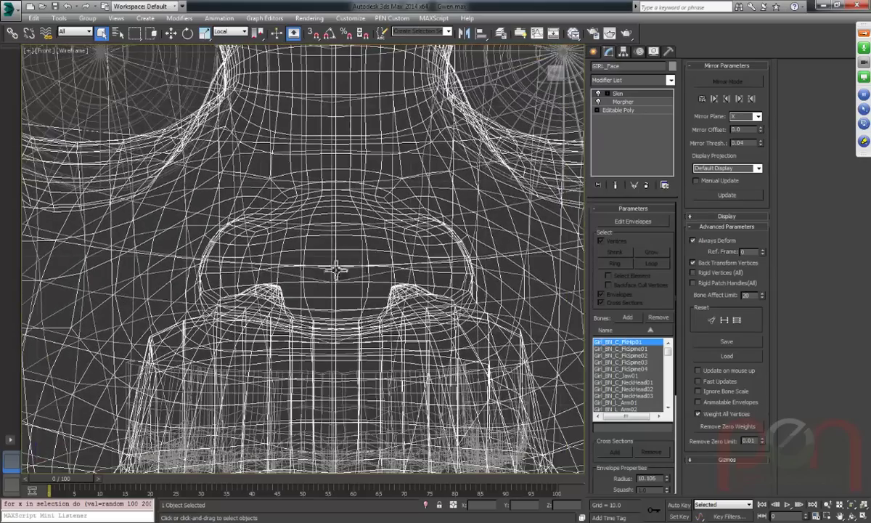
{"action": "scroll", "coordinate": [336, 270], "scroll_direction": "up", "scroll_amount": 3}
{"action": "scroll", "coordinate": [343, 289], "scroll_direction": "down", "scroll_amount": 1}
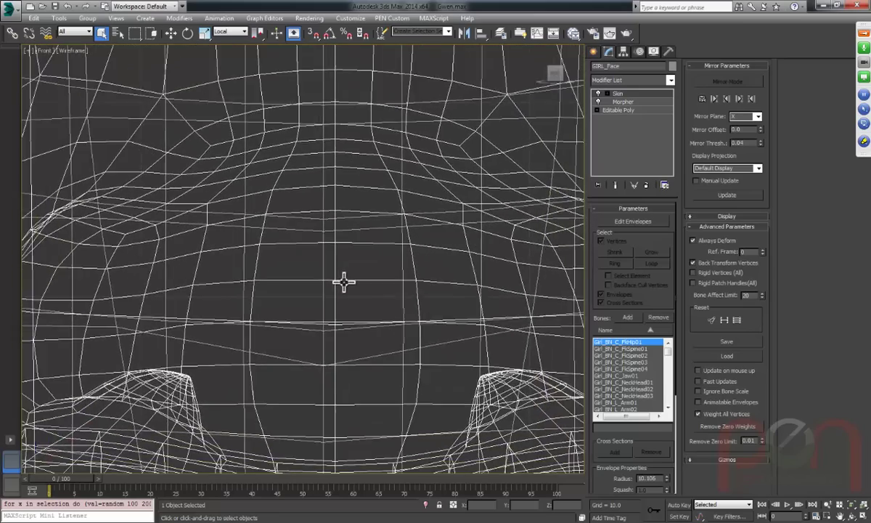
{"action": "scroll", "coordinate": [344, 281], "scroll_direction": "down", "scroll_amount": 6}
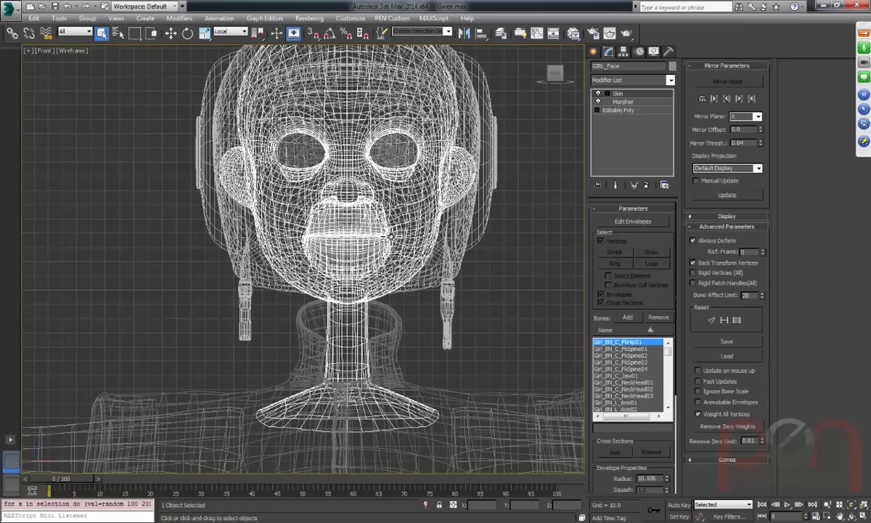
{"action": "middle_click_drag", "start_coordinate": [433, 232], "coordinate": [415, 291]}
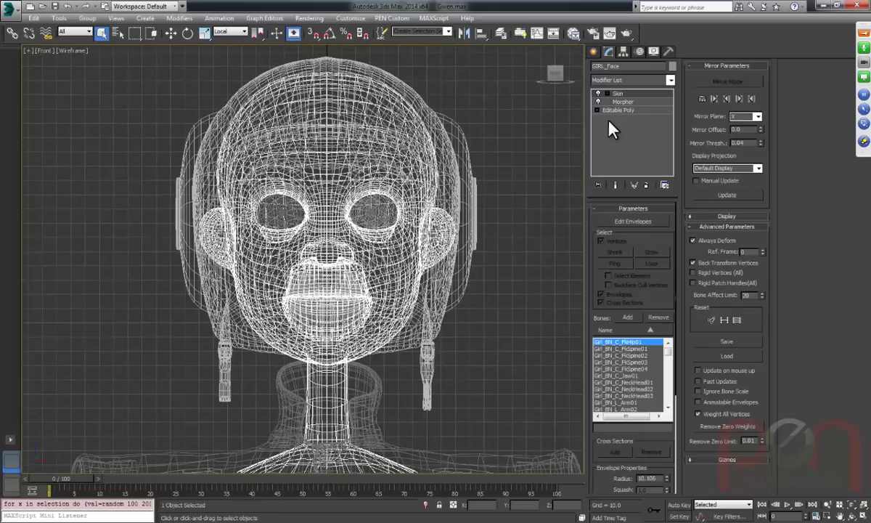
Return to shaded display with edged faces and select the shirt in an angled view of the whole character.
{"action": "mouse_move", "coordinate": [379, 244]}
{"action": "middle_mouse_down"}
{"action": "mouse_move", "coordinate": [331, 190]}
{"action": "mouse_move", "coordinate": [312, 183]}
{"action": "middle_mouse_up"}
{"action": "key", "text": "F3"}
{"action": "scroll", "coordinate": [372, 239], "scroll_direction": "down", "scroll_amount": 3}
{"action": "middle_click_drag", "start_coordinate": [306, 276], "coordinate": [325, 255], "text": "alt"}
{"action": "left_click", "coordinate": [341, 263]}
{"action": "scroll", "coordinate": [320, 215], "scroll_direction": "up", "scroll_amount": 2}
{"action": "scroll", "coordinate": [320, 215], "scroll_direction": "down", "scroll_amount": 3}
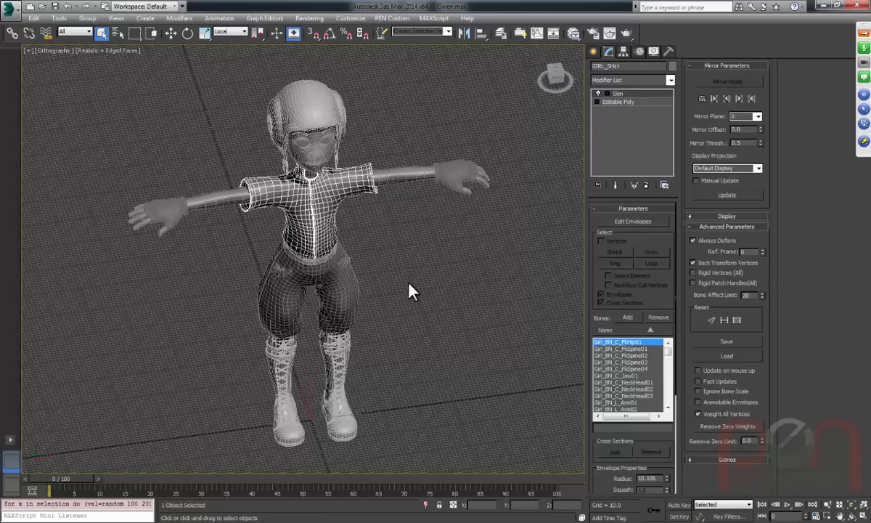
Hide the viewport grid and select the pants and the boots in turn to show the separate clothing meshes.
{"action": "middle_click_drag", "start_coordinate": [346, 305], "coordinate": [327, 323], "text": "alt"}
{"action": "mouse_move", "coordinate": [357, 296]}
{"action": "middle_mouse_down", "text": "alt"}
{"action": "mouse_move", "coordinate": [365, 288]}
{"action": "mouse_move", "coordinate": [349, 290]}
{"action": "mouse_move", "coordinate": [366, 311]}
{"action": "mouse_move", "coordinate": [364, 288]}
{"action": "middle_mouse_up", "text": "alt"}
{"action": "key", "text": "g"}
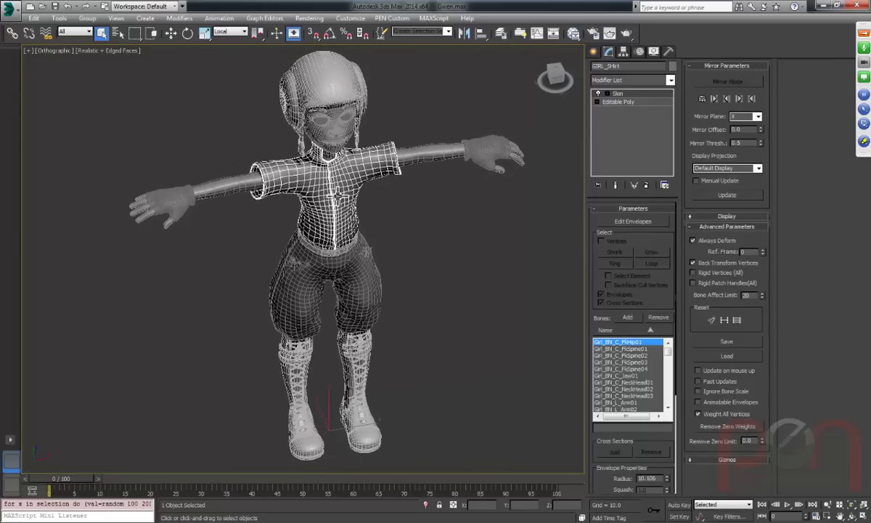
{"action": "left_click", "coordinate": [335, 293]}
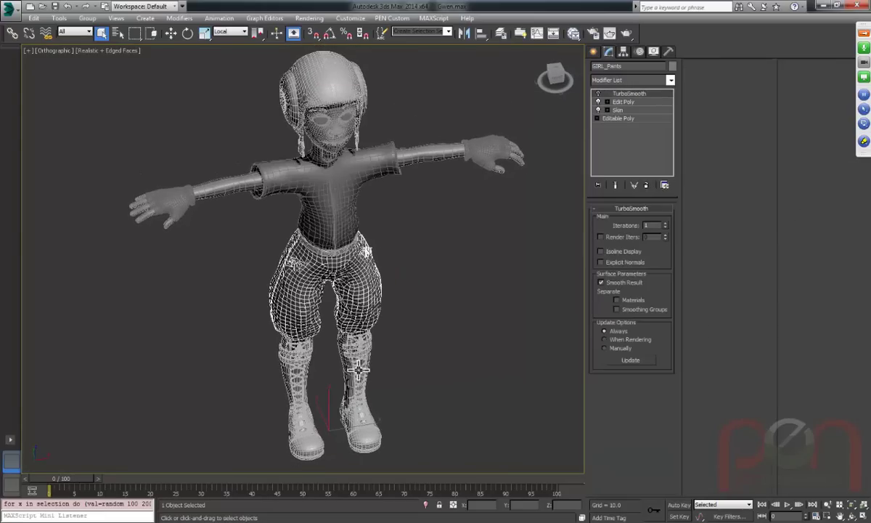
{"action": "left_click", "coordinate": [358, 370]}
{"action": "right_click", "coordinate": [408, 290]}
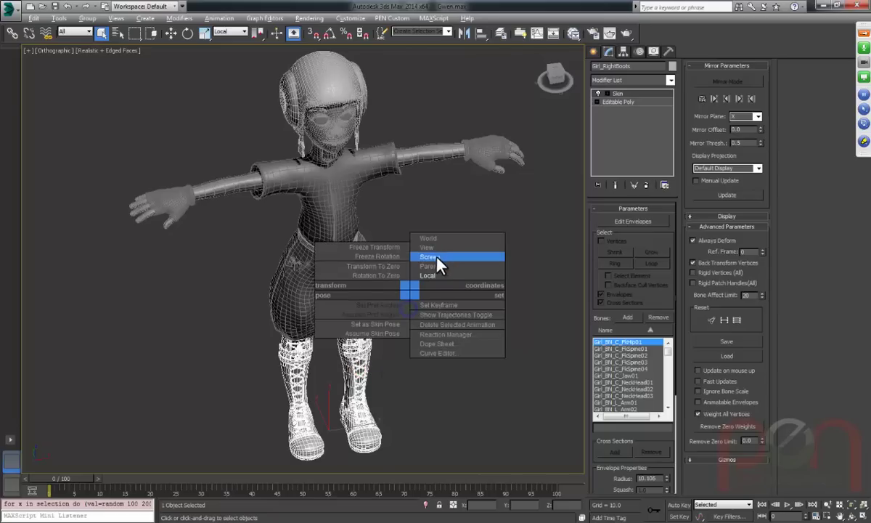
{"action": "left_click", "coordinate": [426, 247]}
{"action": "key", "text": "Escape"}
{"action": "middle_click_drag", "start_coordinate": [432, 255], "coordinate": [373, 355], "text": "alt"}
{"action": "right_click", "coordinate": [394, 280]}
{"action": "left_click", "coordinate": [413, 265]}
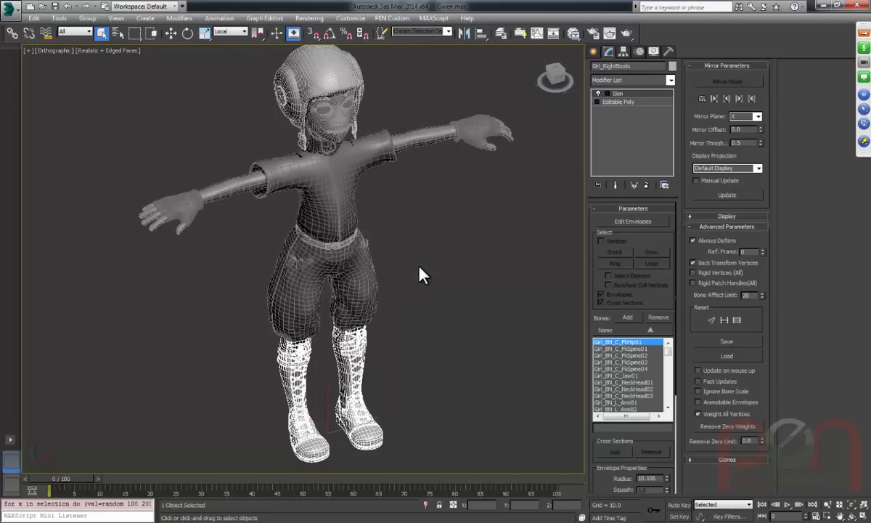
Select the pants mesh and examine the legs and boots from the front and side angles.
{"action": "left_click", "coordinate": [361, 300]}
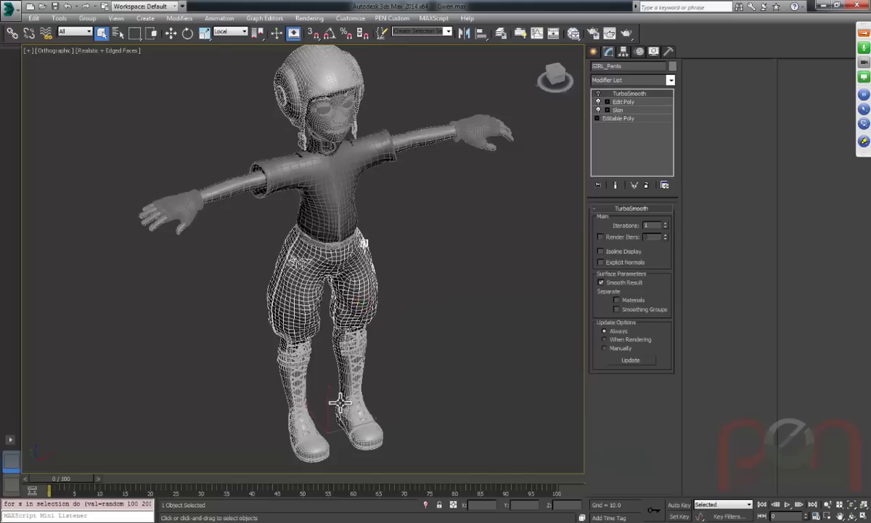
{"action": "middle_click_drag", "start_coordinate": [335, 399], "coordinate": [303, 418], "text": "alt"}
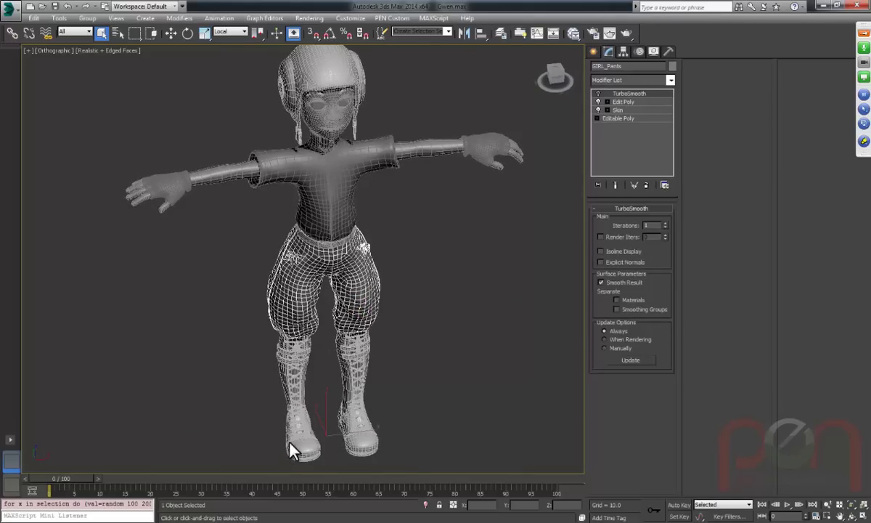
{"action": "middle_click_drag", "start_coordinate": [358, 436], "coordinate": [361, 344], "text": "alt"}
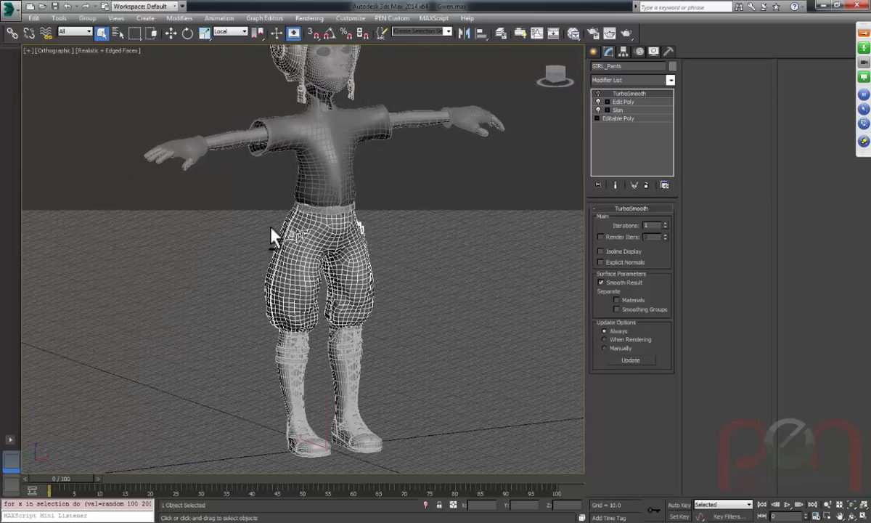
{"action": "middle_click_drag", "start_coordinate": [353, 240], "coordinate": [392, 393], "text": "alt"}
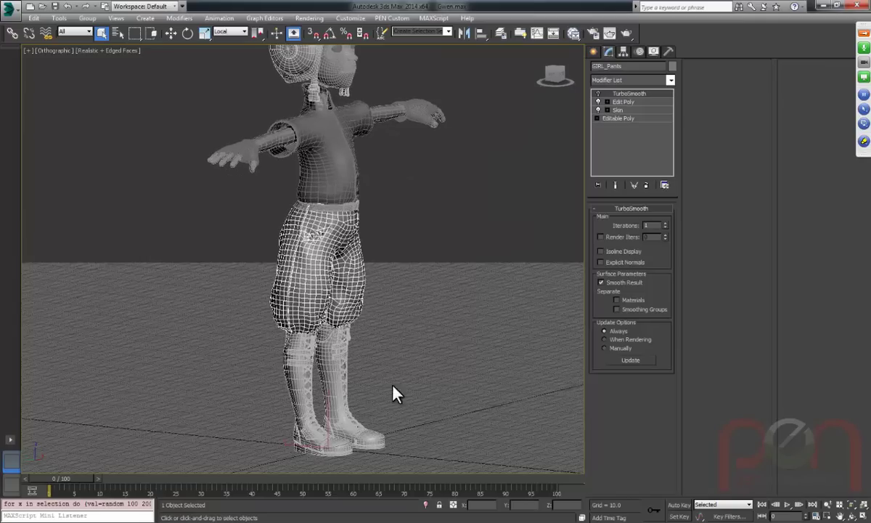
{"action": "middle_click_drag", "start_coordinate": [459, 383], "coordinate": [340, 360], "text": "alt"}
Inspect the boot and its sole from the left side up close, then return to an angled full-body view.
{"action": "key", "text": "l"}
{"action": "scroll", "coordinate": [428, 356], "scroll_direction": "up", "scroll_amount": 5}
{"action": "scroll", "coordinate": [399, 340], "scroll_direction": "down", "scroll_amount": 2}
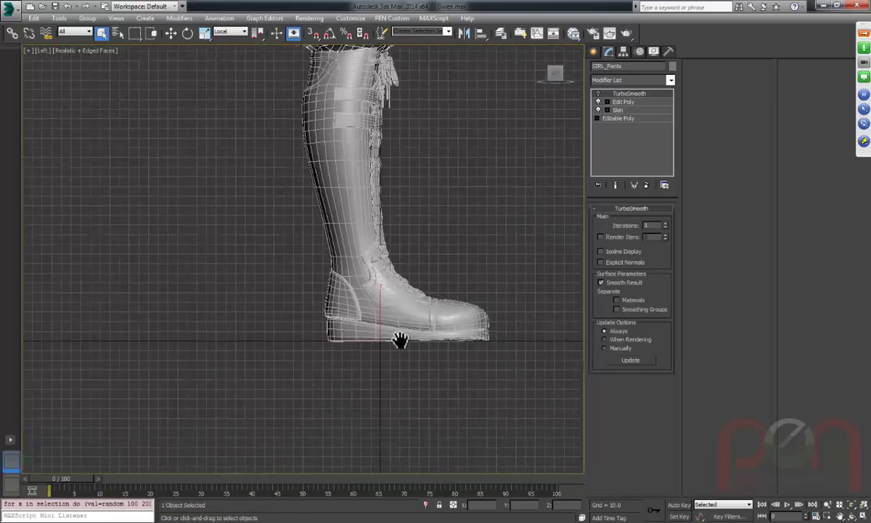
{"action": "scroll", "coordinate": [374, 344], "scroll_direction": "up", "scroll_amount": 5}
{"action": "scroll", "coordinate": [375, 339], "scroll_direction": "up", "scroll_amount": 2}
{"action": "scroll", "coordinate": [379, 336], "scroll_direction": "down", "scroll_amount": 6}
{"action": "middle_click_drag", "start_coordinate": [374, 336], "coordinate": [357, 449], "text": "alt"}
{"action": "scroll", "coordinate": [357, 448], "scroll_direction": "down", "scroll_amount": 5}
{"action": "middle_click_drag", "start_coordinate": [393, 339], "coordinate": [376, 296], "text": "alt"}
{"action": "middle_click_drag", "start_coordinate": [360, 410], "coordinate": [370, 229], "text": "alt"}
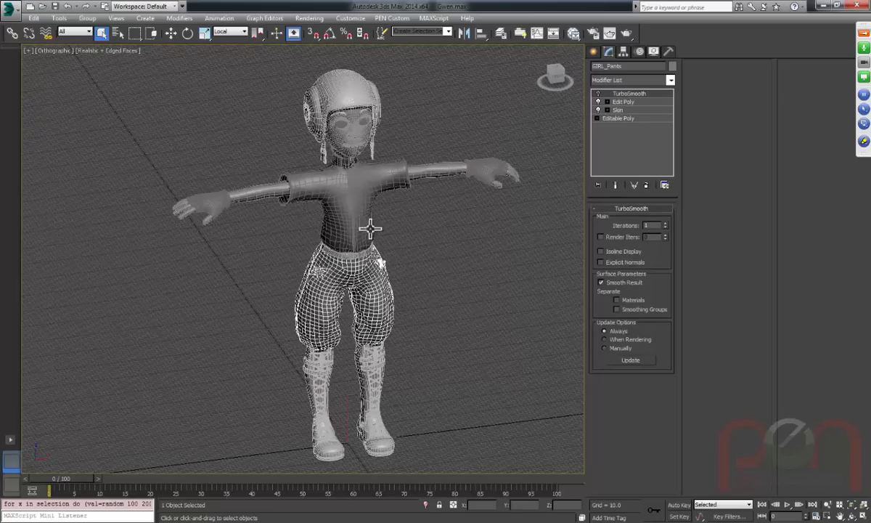
Select the face, the helmet and the character's right eye lens in turn for a close look at the head parts.
{"action": "left_click", "coordinate": [360, 134]}
{"action": "scroll", "coordinate": [363, 150], "scroll_direction": "up", "scroll_amount": 3}
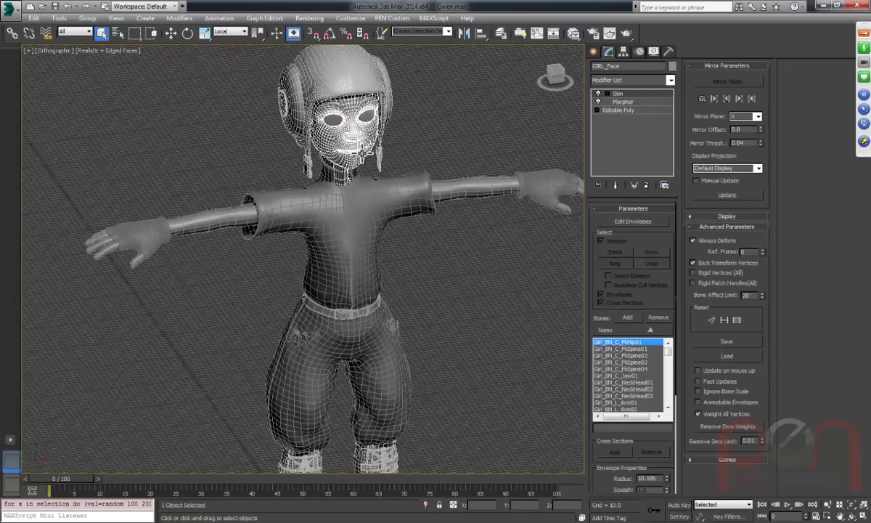
{"action": "left_click", "coordinate": [347, 80]}
{"action": "middle_click_drag", "start_coordinate": [349, 86], "coordinate": [370, 295]}
{"action": "scroll", "coordinate": [348, 196], "scroll_direction": "up", "scroll_amount": 5}
{"action": "left_click", "coordinate": [345, 158]}
{"action": "scroll", "coordinate": [381, 216], "scroll_direction": "up", "scroll_amount": 1}
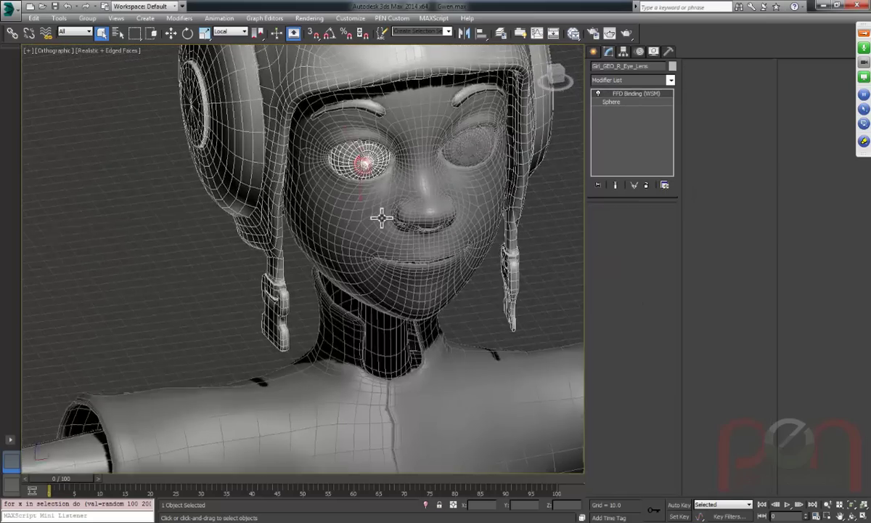
Select the eyebrows mesh and view the head and shoulders from a near-front angle.
{"action": "scroll", "coordinate": [381, 216], "scroll_direction": "down", "scroll_amount": 5}
{"action": "middle_click_drag", "start_coordinate": [377, 210], "coordinate": [412, 237], "text": "alt"}
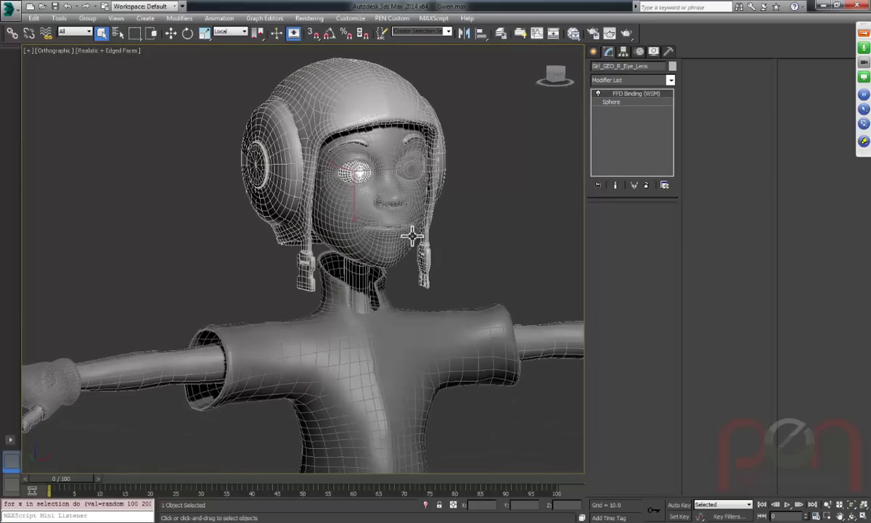
{"action": "left_click", "coordinate": [357, 138]}
{"action": "middle_click_drag", "start_coordinate": [377, 212], "coordinate": [360, 196], "text": "alt"}
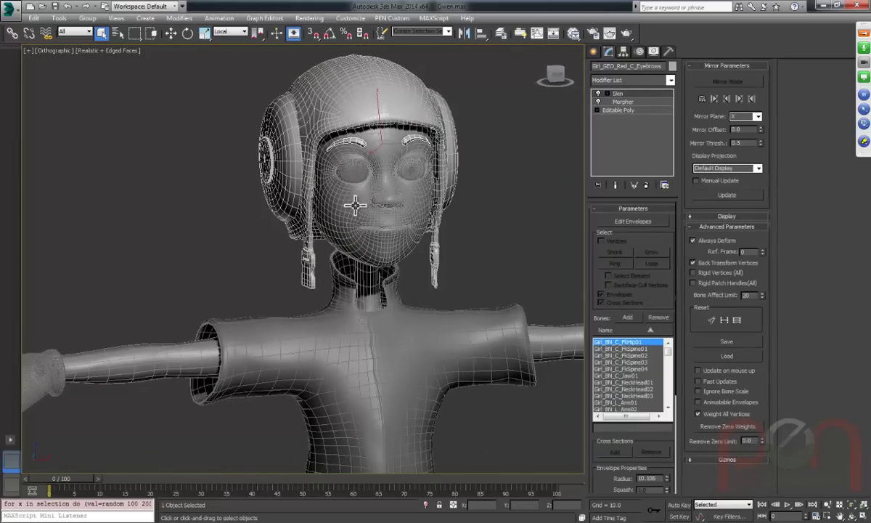
Select the glove mesh and examine it with the whole character from several angles.
{"action": "middle_click_drag", "start_coordinate": [204, 373], "coordinate": [204, 192]}
{"action": "left_click", "coordinate": [184, 197]}
{"action": "scroll", "coordinate": [333, 230], "scroll_direction": "down", "scroll_amount": 5}
{"action": "middle_click_drag", "start_coordinate": [333, 230], "coordinate": [249, 126], "text": "alt"}
{"action": "left_click", "coordinate": [229, 135]}
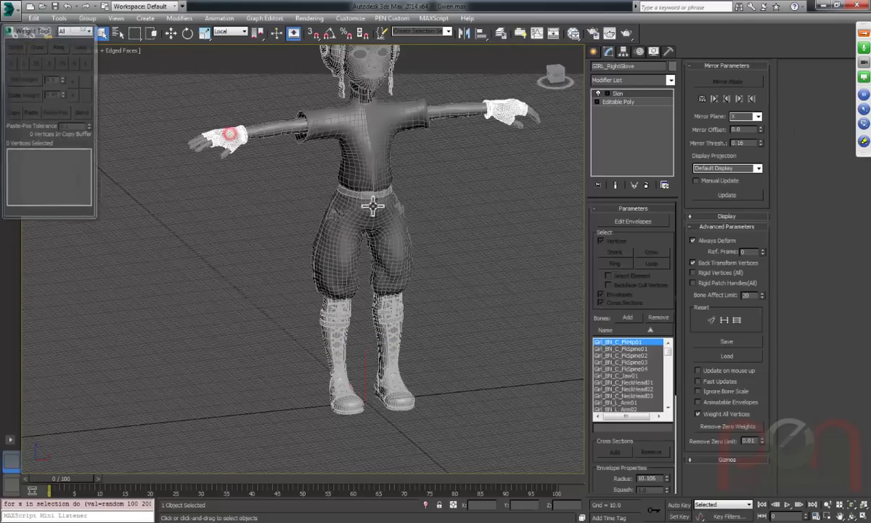
{"action": "middle_click_drag", "start_coordinate": [373, 206], "coordinate": [264, 266], "text": "alt"}
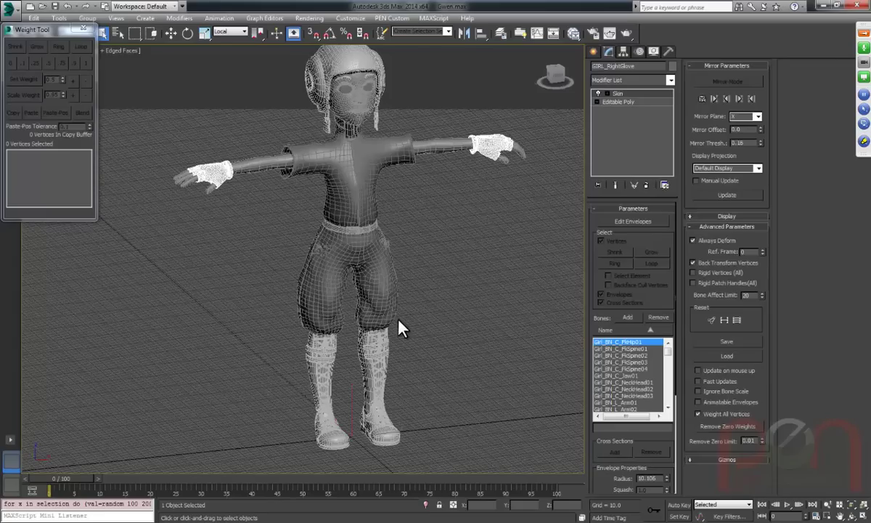
{"action": "middle_click_drag", "start_coordinate": [416, 241], "coordinate": [373, 312], "text": "alt"}
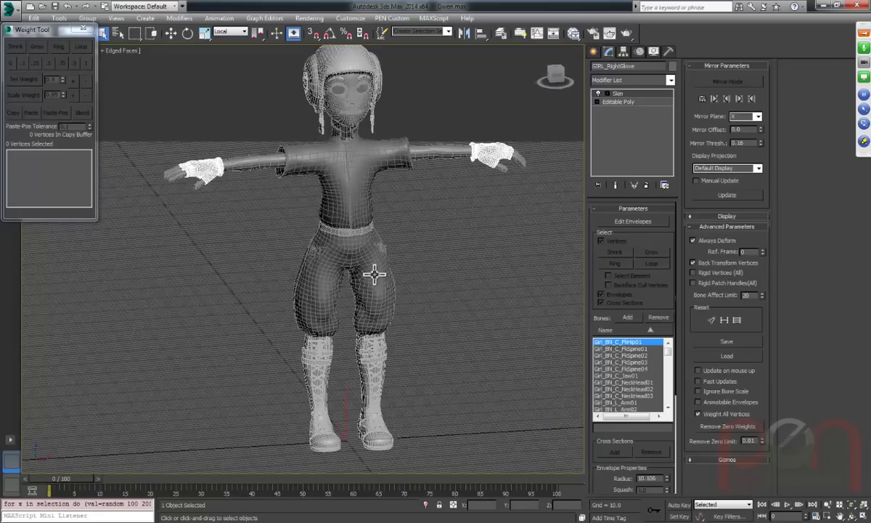
Inspect the pants topology around the hips and crotch from the front up close.
{"action": "key", "text": "f"}
{"action": "scroll", "coordinate": [304, 309], "scroll_direction": "down", "scroll_amount": 6}
{"action": "scroll", "coordinate": [347, 224], "scroll_direction": "up", "scroll_amount": 4}
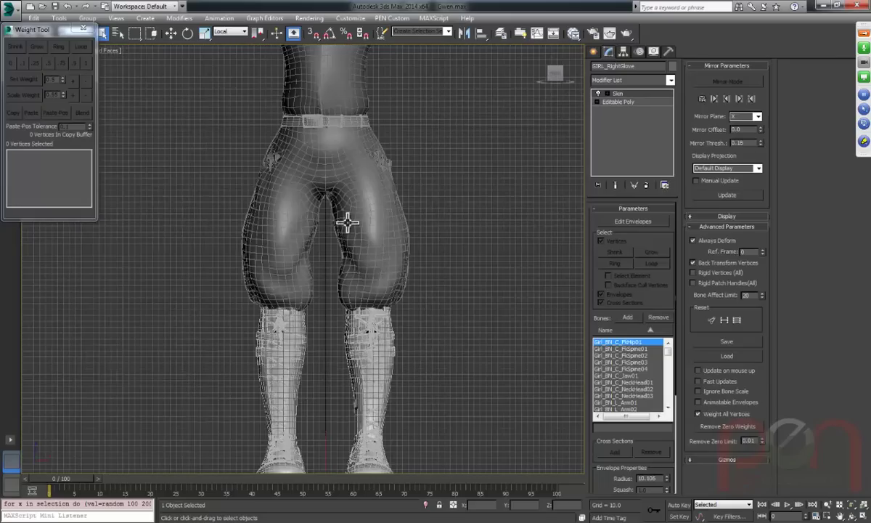
{"action": "scroll", "coordinate": [326, 249], "scroll_direction": "up", "scroll_amount": 6}
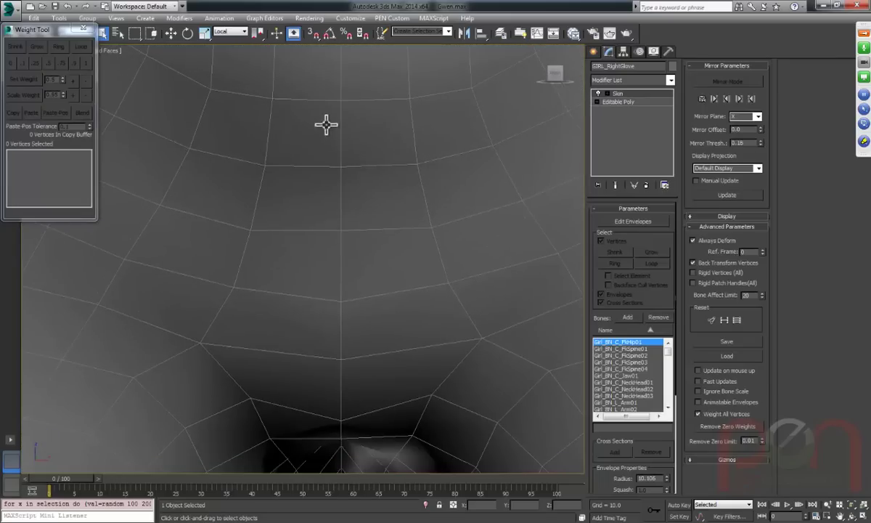
{"action": "scroll", "coordinate": [341, 189], "scroll_direction": "down", "scroll_amount": 5}
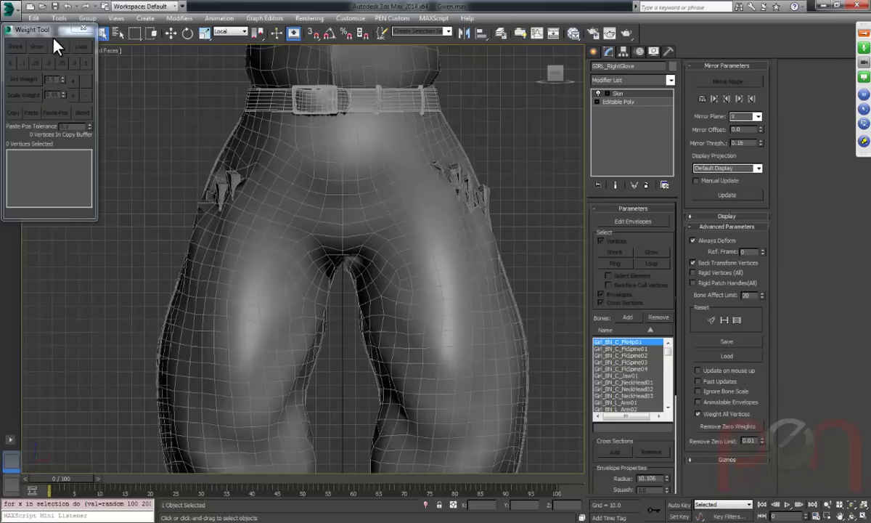
Close the Weight Tool and turn on the xView Open Edges check.
{"action": "left_click", "coordinate": [81, 28]}
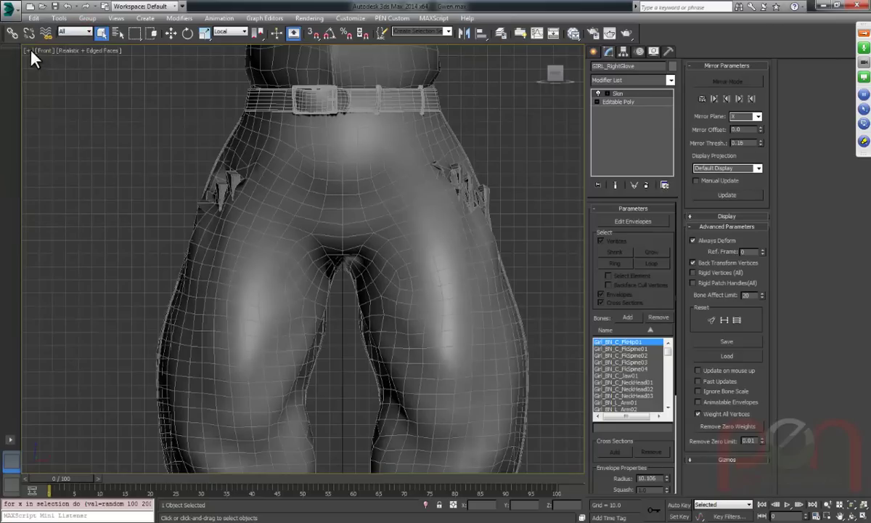
{"action": "left_click", "coordinate": [29, 50]}
{"action": "mouse_move", "coordinate": [71, 144]}
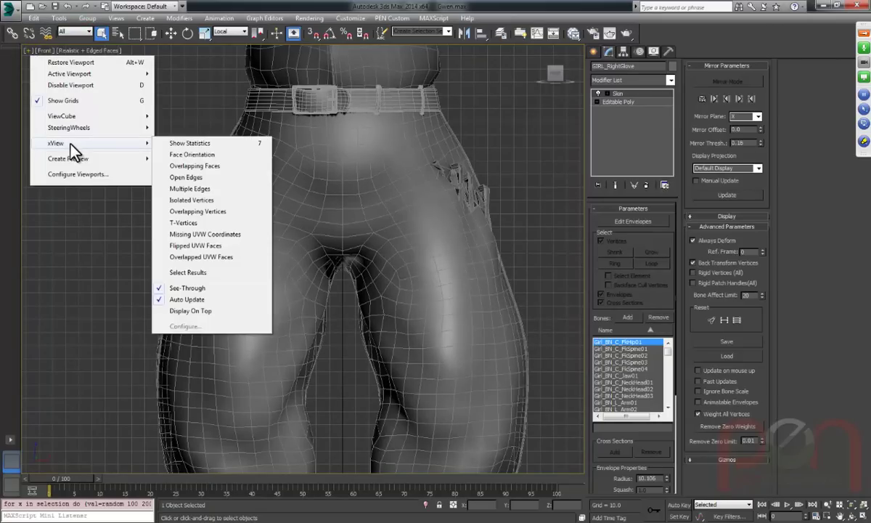
{"action": "left_click", "coordinate": [195, 178]}
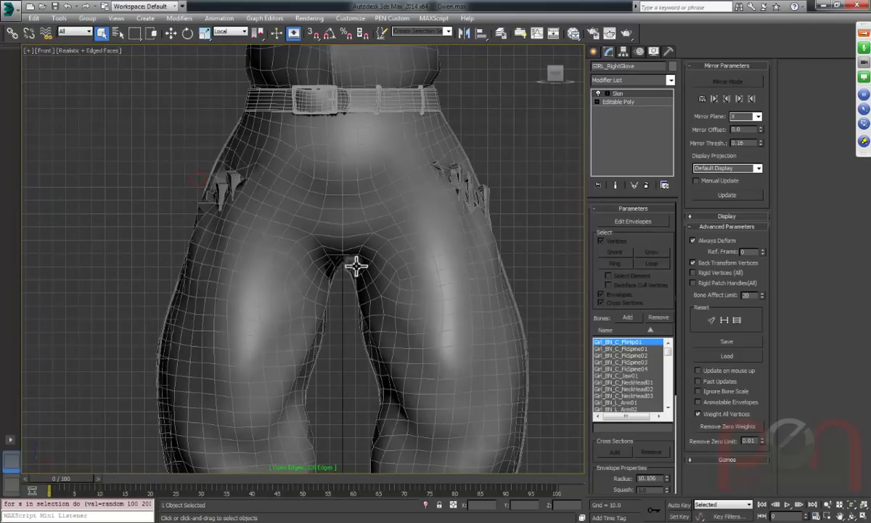
Examine the open edges around the right glove's finger holes and cuff up close.
{"action": "scroll", "coordinate": [347, 258], "scroll_direction": "down", "scroll_amount": 6}
{"action": "mouse_move", "coordinate": [341, 241]}
{"action": "middle_mouse_down", "text": "alt"}
{"action": "mouse_move", "coordinate": [362, 239]}
{"action": "mouse_move", "coordinate": [367, 361]}
{"action": "mouse_move", "coordinate": [334, 236]}
{"action": "middle_mouse_up", "text": "alt"}
{"action": "scroll", "coordinate": [219, 185], "scroll_direction": "up", "scroll_amount": 10}
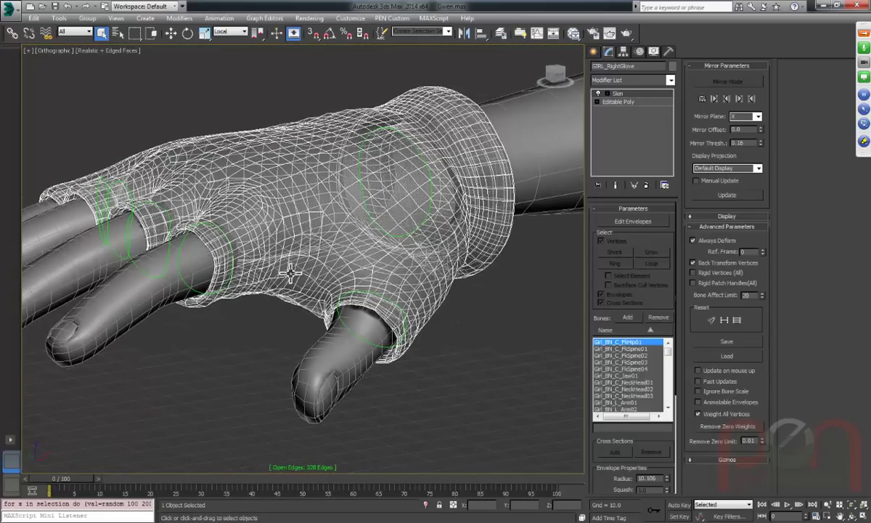
{"action": "middle_click_drag", "start_coordinate": [289, 275], "coordinate": [360, 271], "text": "alt"}
{"action": "scroll", "coordinate": [245, 287], "scroll_direction": "down", "scroll_amount": 10}
Select the shirt mesh and examine its open edges at the sleeves, collar and hem.
{"action": "left_click", "coordinate": [378, 266]}
{"action": "middle_click_drag", "start_coordinate": [567, 247], "coordinate": [314, 225], "text": "alt"}
{"action": "scroll", "coordinate": [401, 271], "scroll_direction": "up", "scroll_amount": 5}
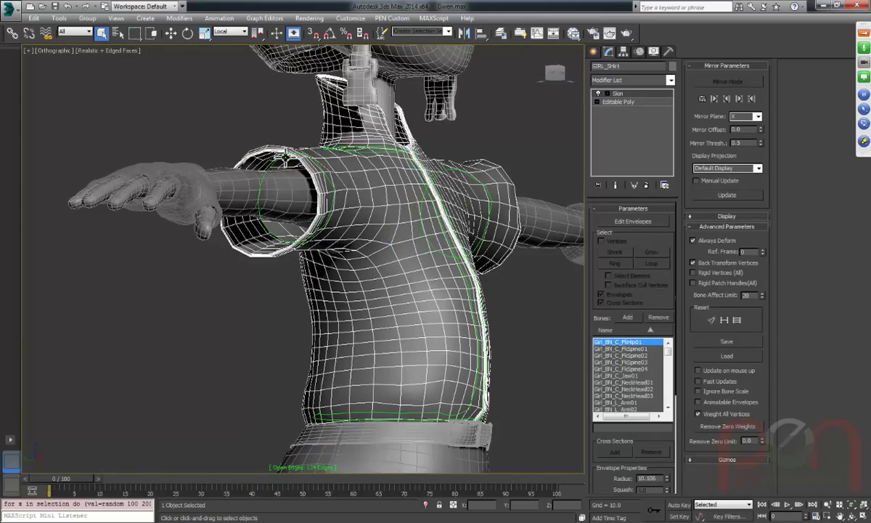
{"action": "scroll", "coordinate": [377, 229], "scroll_direction": "up", "scroll_amount": 3}
{"action": "middle_click_drag", "start_coordinate": [377, 229], "coordinate": [416, 270], "text": "alt"}
Select the pants mesh and inspect its edge flow and open edges around the waist, hips and crotch from several angles.
{"action": "left_click", "coordinate": [392, 269]}
{"action": "scroll", "coordinate": [399, 290], "scroll_direction": "up", "scroll_amount": 3}
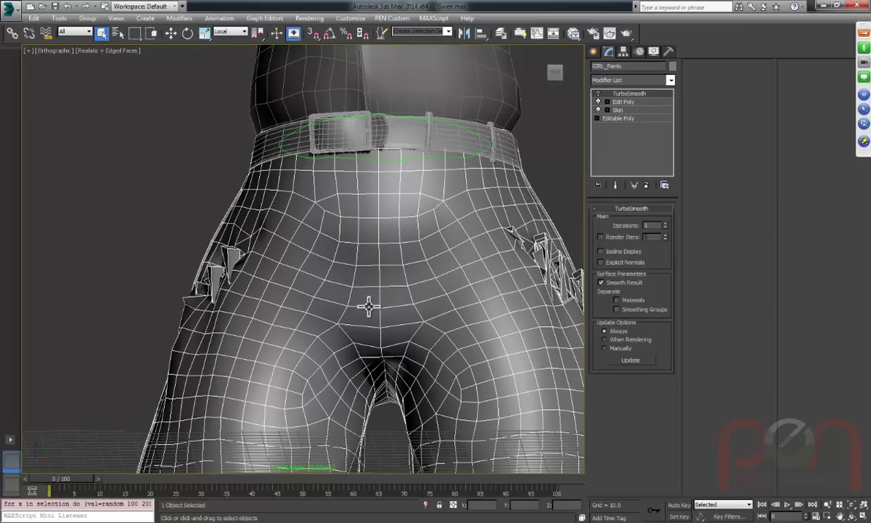
{"action": "middle_click_drag", "start_coordinate": [380, 338], "coordinate": [377, 256], "text": "alt"}
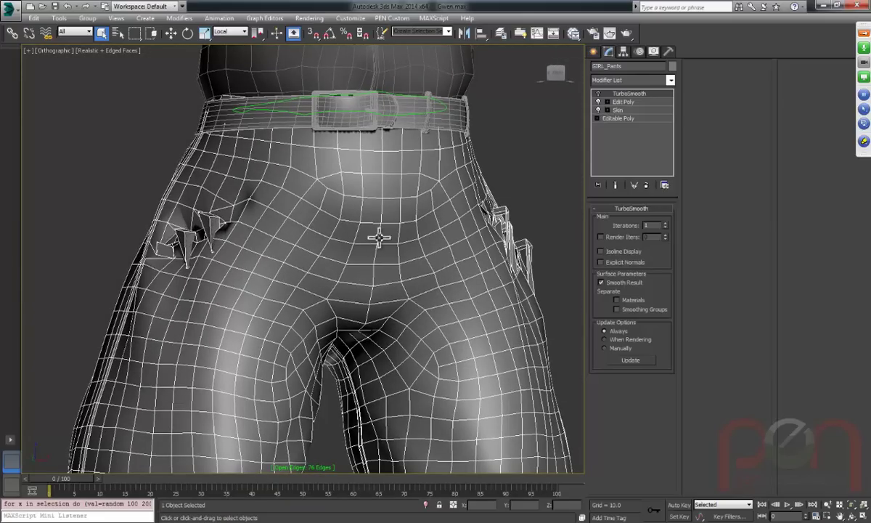
{"action": "middle_click_drag", "start_coordinate": [374, 233], "coordinate": [510, 258], "text": "alt"}
{"action": "middle_click_drag", "start_coordinate": [280, 235], "coordinate": [323, 300], "text": "alt"}
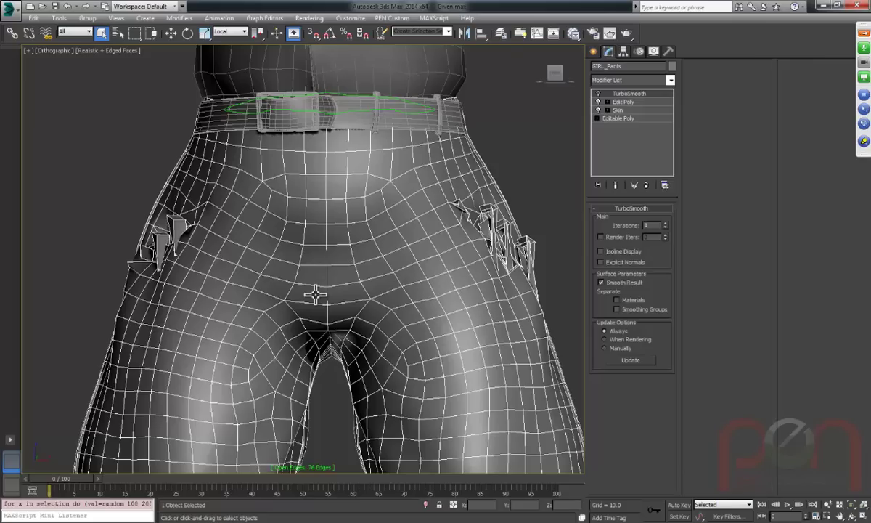
{"action": "middle_click_drag", "start_coordinate": [317, 255], "coordinate": [343, 286], "text": "alt"}
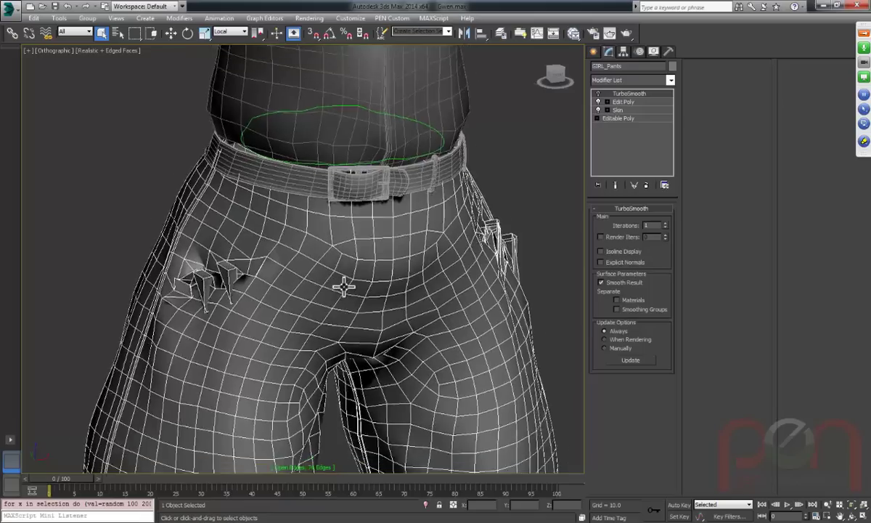
{"action": "scroll", "coordinate": [344, 287], "scroll_direction": "down", "scroll_amount": 6}
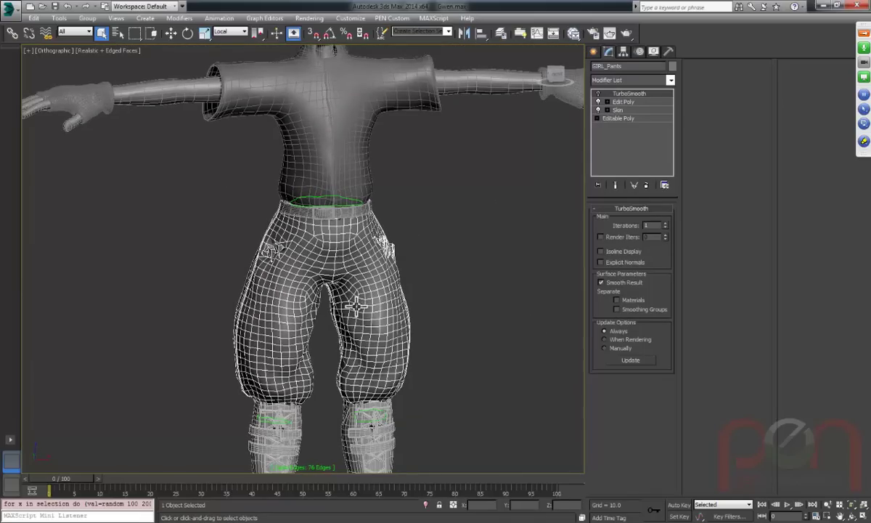
{"action": "middle_click_drag", "start_coordinate": [328, 286], "coordinate": [317, 256], "text": "alt"}
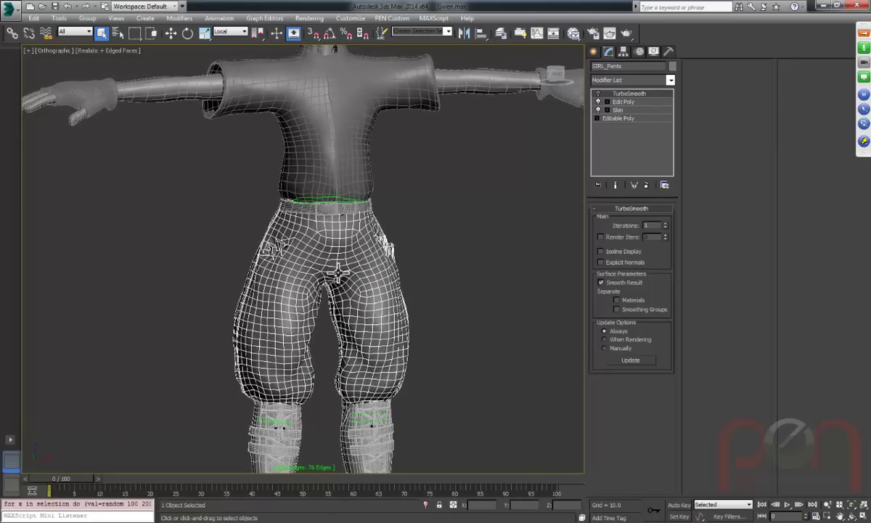
Turn off the xView Open Edges check and view the whole outfit.
{"action": "left_click", "coordinate": [28, 51]}
{"action": "left_click", "coordinate": [78, 142]}
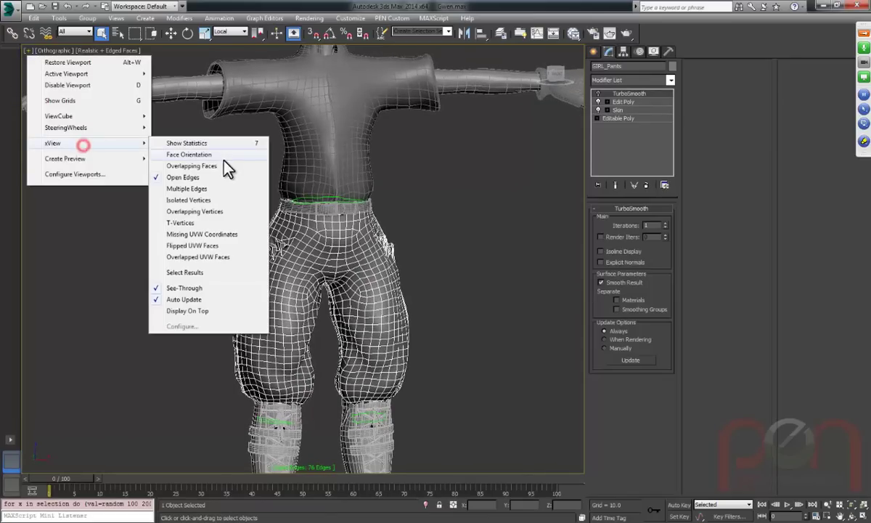
{"action": "left_click", "coordinate": [190, 179]}
{"action": "middle_click_drag", "start_coordinate": [251, 195], "coordinate": [341, 254], "text": "alt"}
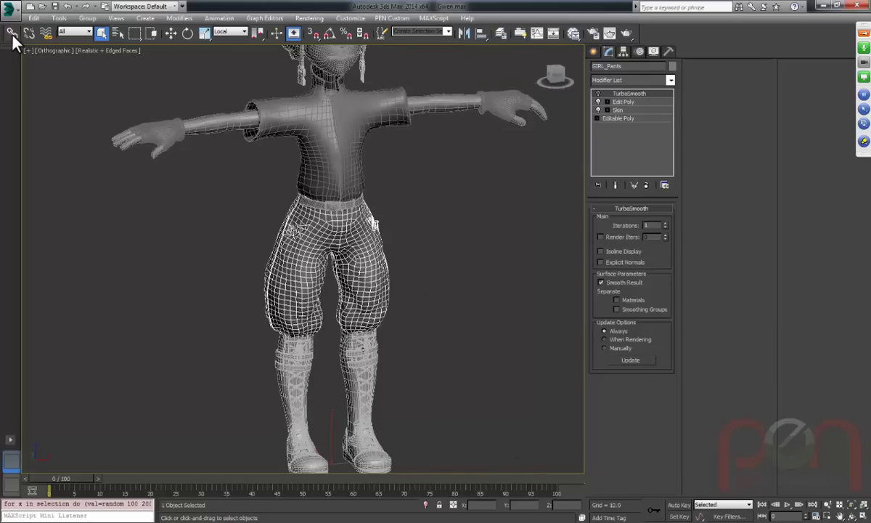
Open the recent scene PEN_Walter_MC2013.max without saving the current one, adopting the file's gamma and LUT settings.
{"action": "left_click", "coordinate": [11, 10]}
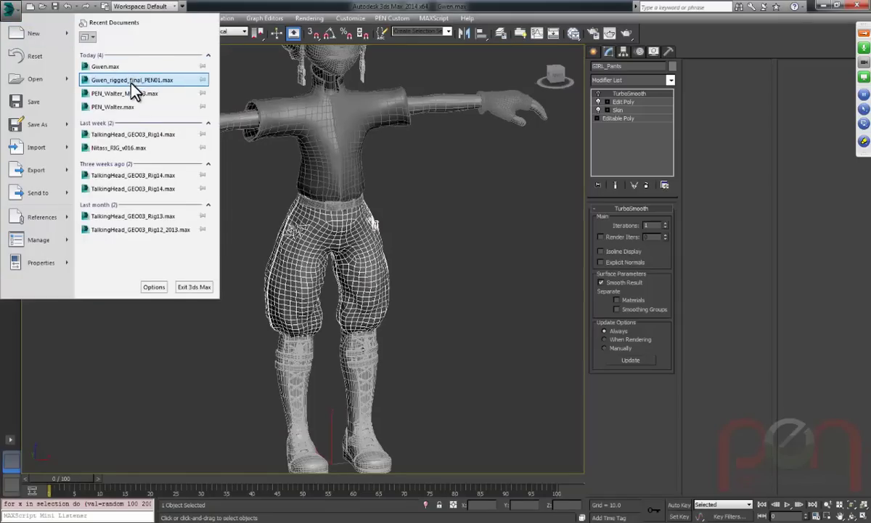
{"action": "left_click", "coordinate": [143, 93]}
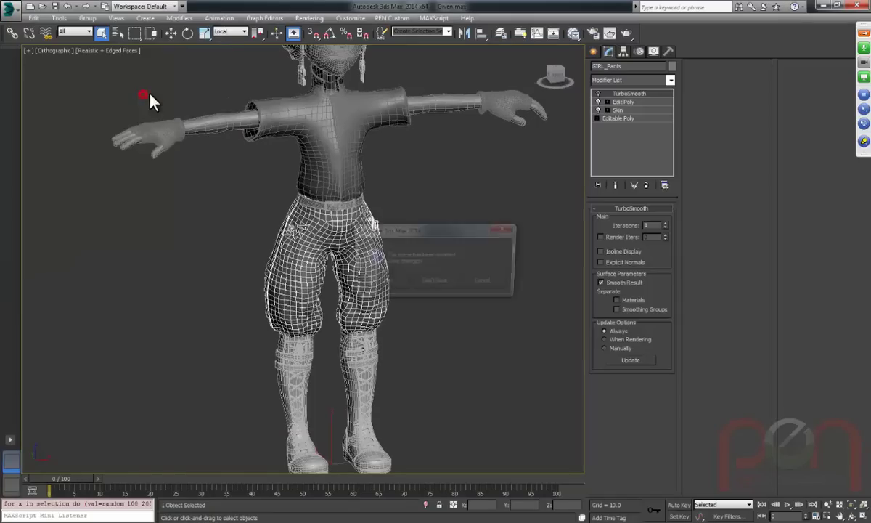
{"action": "left_click", "coordinate": [441, 282]}
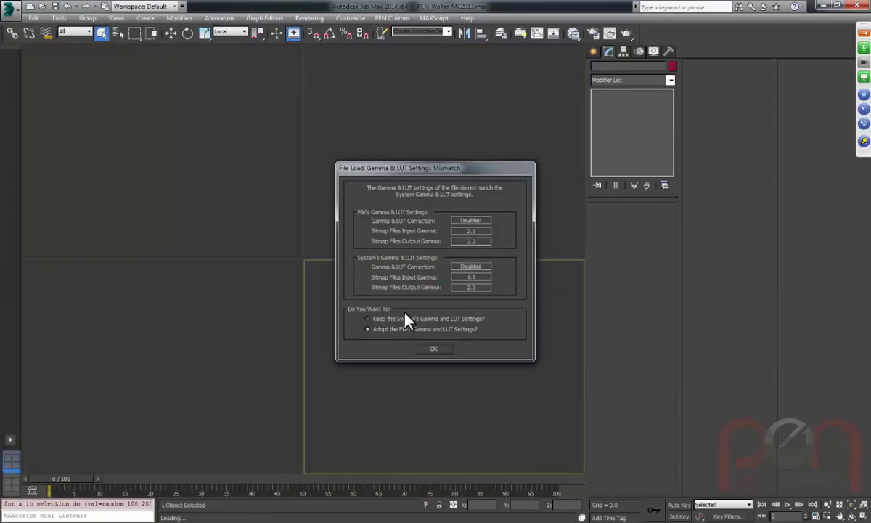
{"action": "left_click", "coordinate": [437, 348]}
{"action": "left_click", "coordinate": [435, 312]}
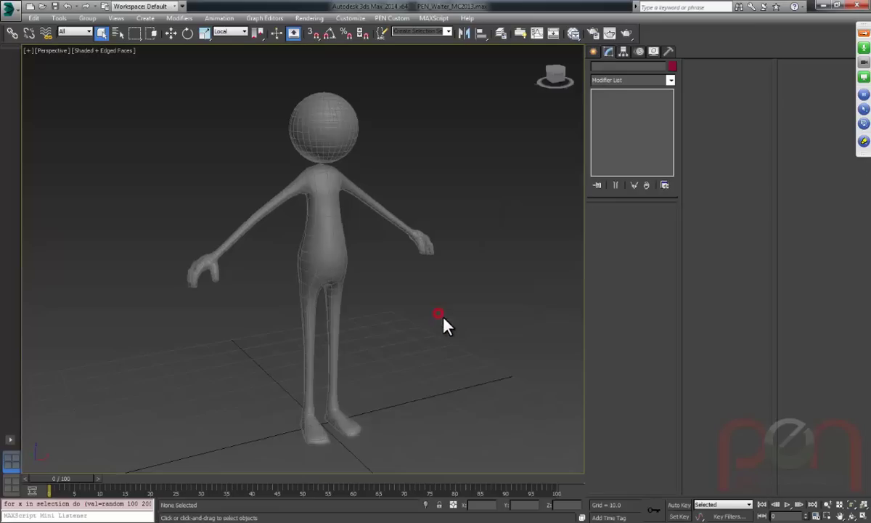
Select the Walter character's body mesh, look around it and switch to the front view.
{"action": "left_click", "coordinate": [320, 250]}
{"action": "middle_click_drag", "start_coordinate": [403, 283], "coordinate": [383, 258], "text": "alt"}
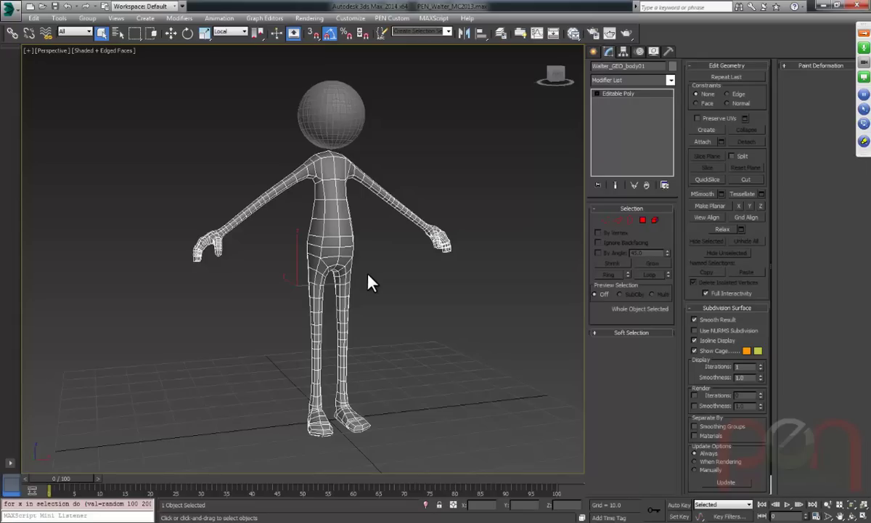
{"action": "mouse_move", "coordinate": [379, 307]}
{"action": "middle_mouse_down", "text": "alt"}
{"action": "mouse_move", "coordinate": [352, 286]}
{"action": "mouse_move", "coordinate": [379, 292]}
{"action": "mouse_move", "coordinate": [370, 298]}
{"action": "middle_mouse_up", "text": "alt"}
{"action": "right_click", "coordinate": [371, 270]}
{"action": "left_click", "coordinate": [459, 266]}
{"action": "middle_click_drag", "start_coordinate": [404, 266], "coordinate": [298, 251], "text": "alt"}
{"action": "middle_click_drag", "start_coordinate": [430, 294], "coordinate": [370, 301], "text": "alt"}
{"action": "key", "text": "f"}
Examine the body mesh's topology around the hips, crotch and legs from the front.
{"action": "scroll", "coordinate": [296, 227], "scroll_direction": "up", "scroll_amount": 5}
{"action": "scroll", "coordinate": [294, 218], "scroll_direction": "up", "scroll_amount": 2}
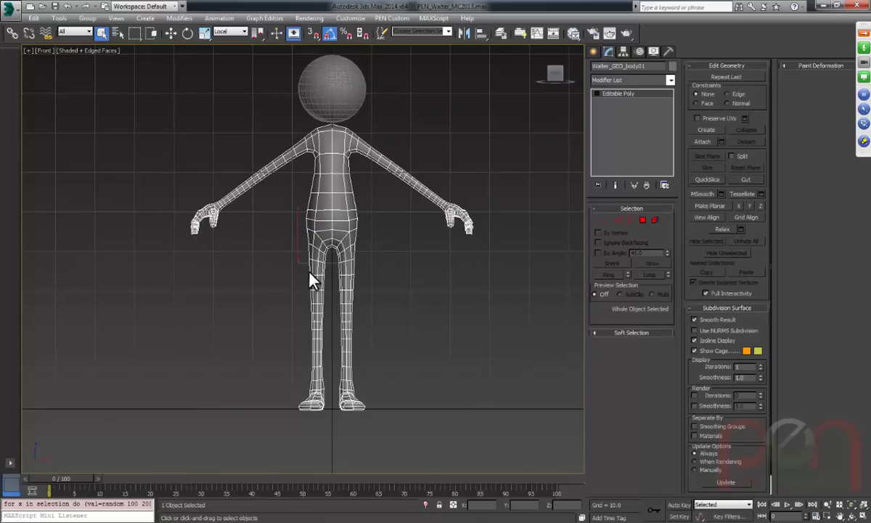
{"action": "scroll", "coordinate": [327, 269], "scroll_direction": "up", "scroll_amount": 8}
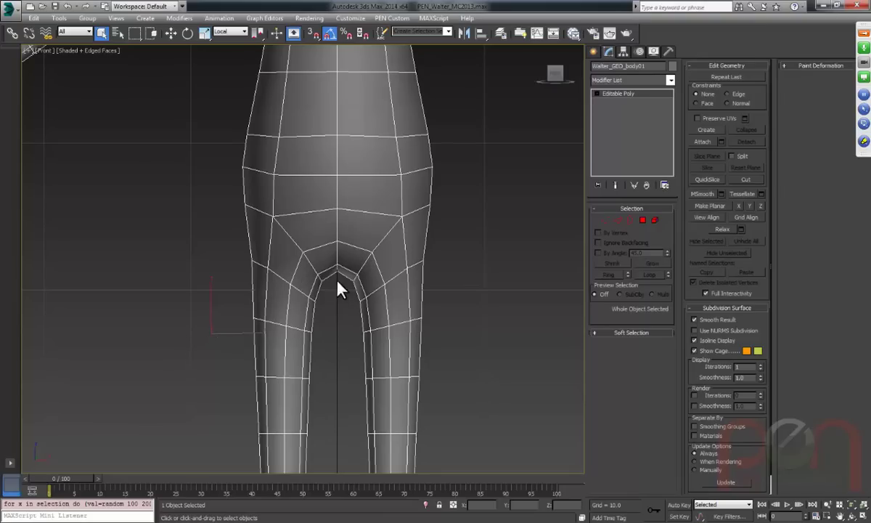
{"action": "scroll", "coordinate": [329, 334], "scroll_direction": "down", "scroll_amount": 8}
{"action": "middle_click_drag", "start_coordinate": [335, 318], "coordinate": [326, 158]}
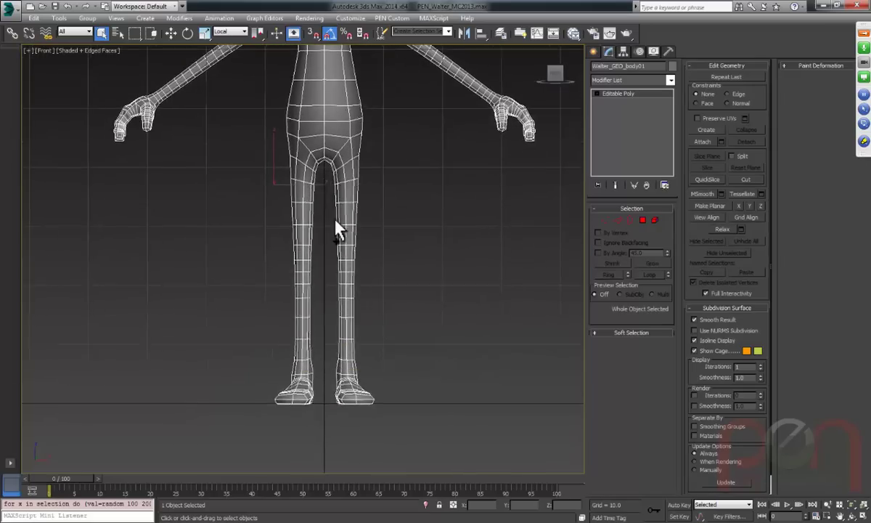
{"action": "middle_click_drag", "start_coordinate": [335, 220], "coordinate": [335, 249]}
{"action": "scroll", "coordinate": [335, 249], "scroll_direction": "down", "scroll_amount": 1}
Create a sphere with a radius of about 3.7 beside the character's right leg.
{"action": "right_click", "coordinate": [212, 303]}
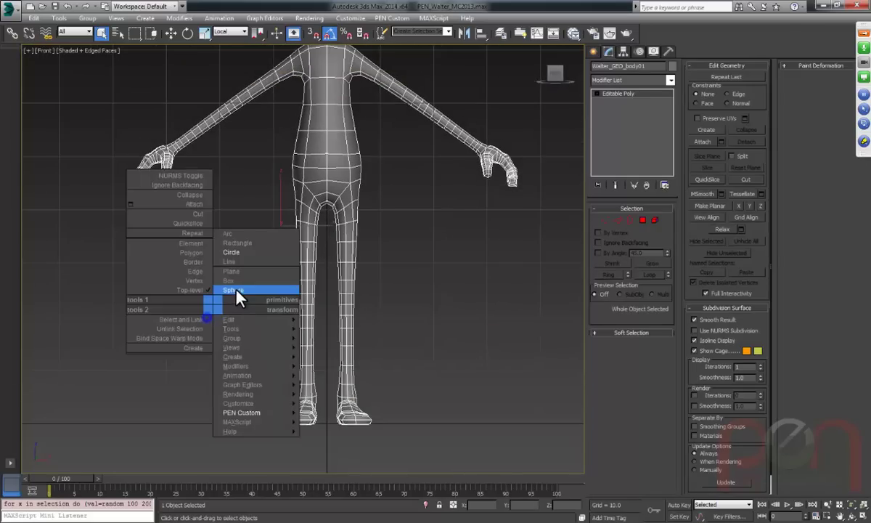
{"action": "left_click", "coordinate": [232, 288]}
{"action": "left_click_drag", "start_coordinate": [219, 277], "coordinate": [222, 301]}
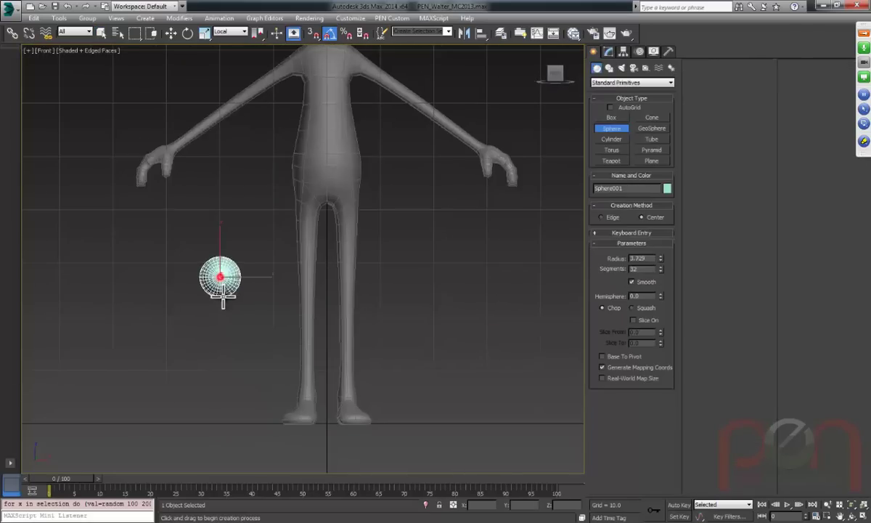
{"action": "right_click", "coordinate": [256, 325]}
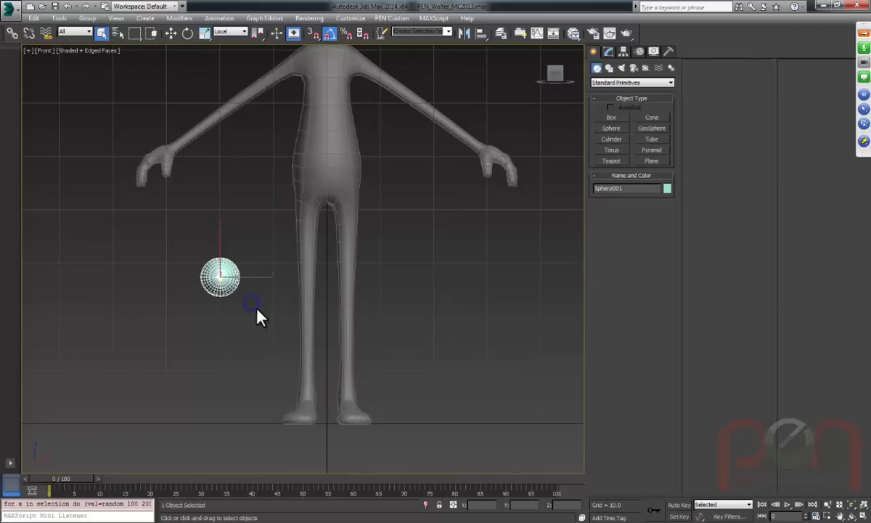
Activate the Move tool and set its reference coordinate system to View.
{"action": "key", "text": "w"}
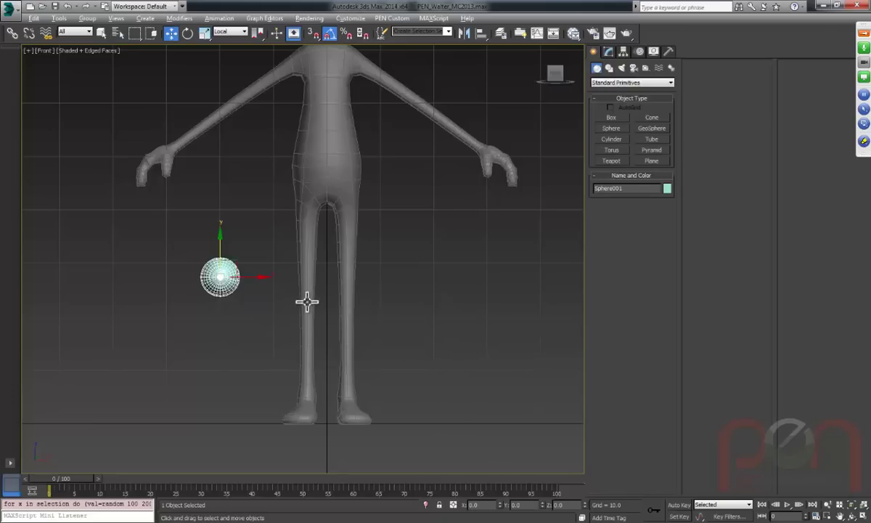
{"action": "right_click", "coordinate": [306, 301]}
{"action": "left_click", "coordinate": [361, 250]}
{"action": "scroll", "coordinate": [265, 299], "scroll_direction": "up", "scroll_amount": 1}
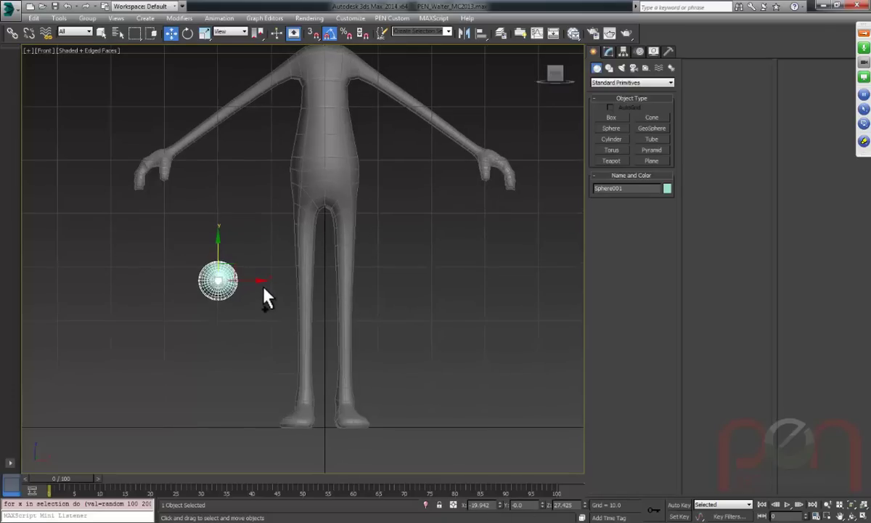
Clone the sphere and set the copy's X position to 19.942 on the character's opposite side.
{"action": "key", "text": "ctrl+v"}
{"action": "left_click", "coordinate": [406, 304]}
{"action": "double_click", "coordinate": [479, 504]}
{"action": "type", "text": "19.942"}
{"action": "key", "text": "Return"}
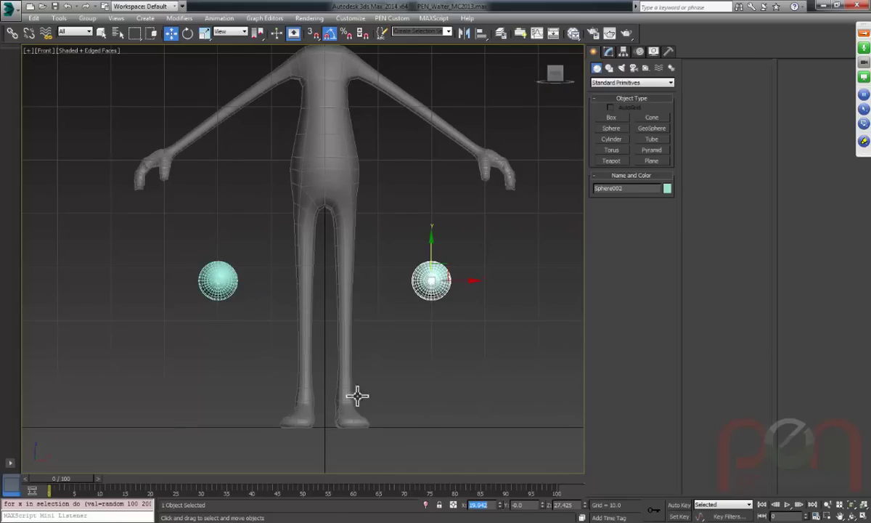
Check the alignment of the two spheres from the left view in wireframe display.
{"action": "middle_click_drag", "start_coordinate": [288, 264], "coordinate": [301, 263]}
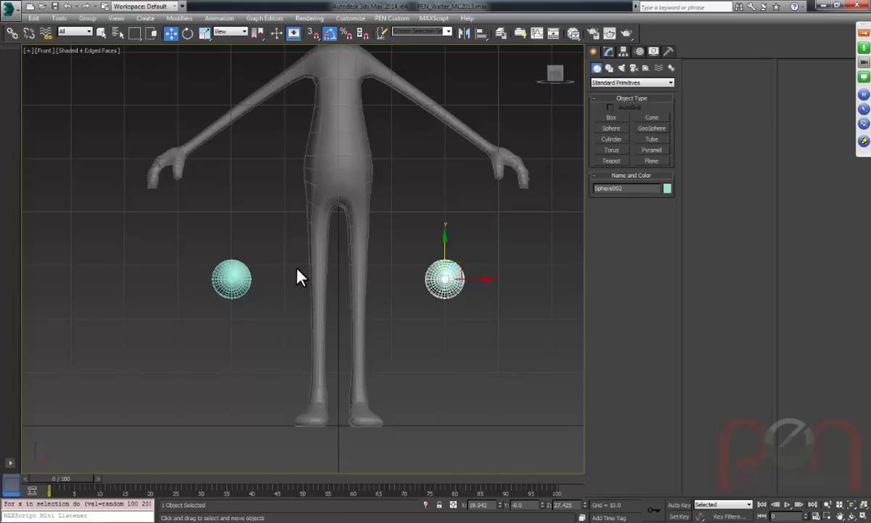
{"action": "key", "text": "l"}
{"action": "key", "text": "z"}
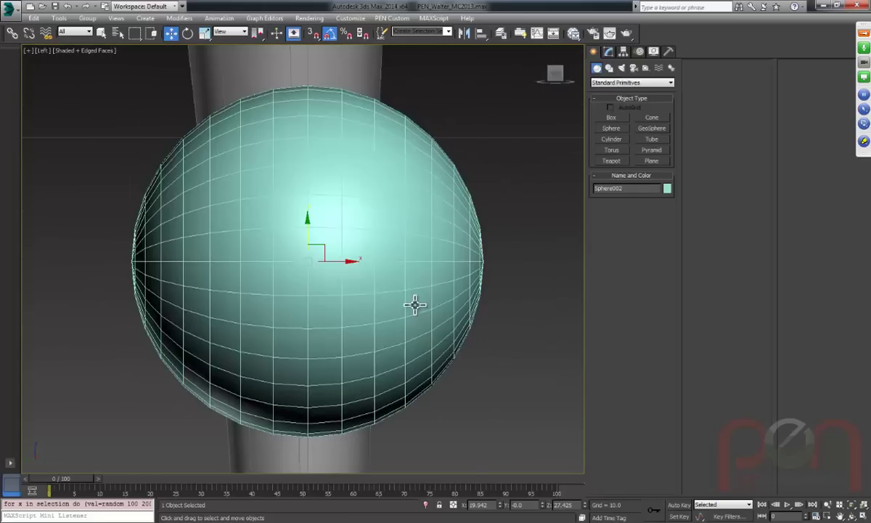
{"action": "scroll", "coordinate": [415, 305], "scroll_direction": "down", "scroll_amount": 6}
{"action": "key", "text": "F3"}
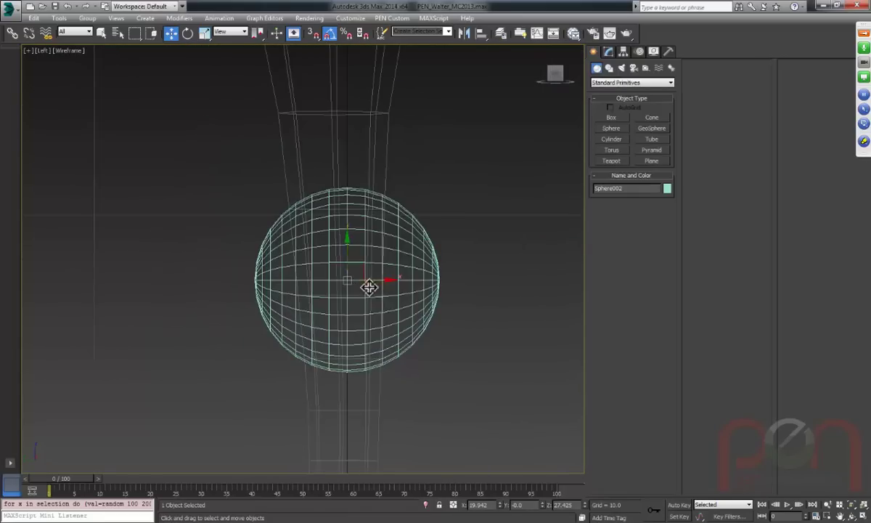
{"action": "scroll", "coordinate": [368, 286], "scroll_direction": "up", "scroll_amount": 4}
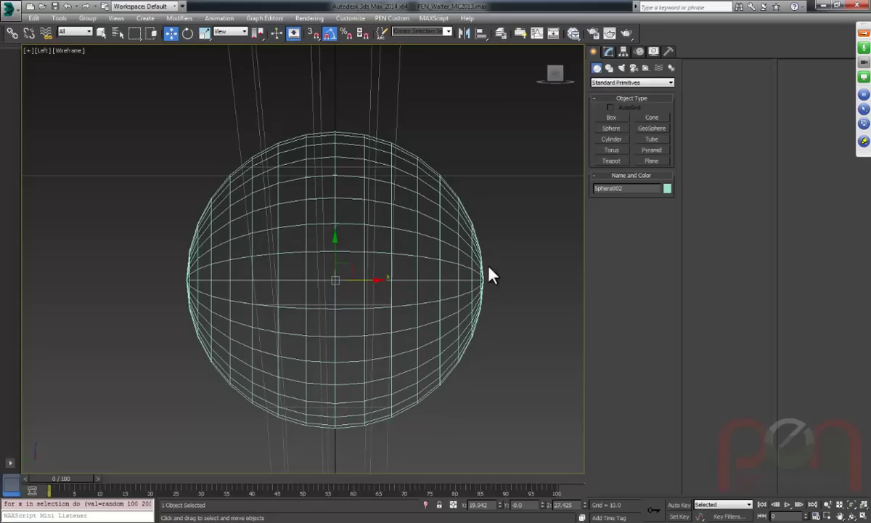
Delete the test spheres and return to the front view of the character.
{"action": "key", "text": "Delete"}
{"action": "key", "text": "f"}
{"action": "scroll", "coordinate": [336, 267], "scroll_direction": "down", "scroll_amount": 2}
{"action": "middle_click_drag", "start_coordinate": [336, 267], "coordinate": [362, 286]}
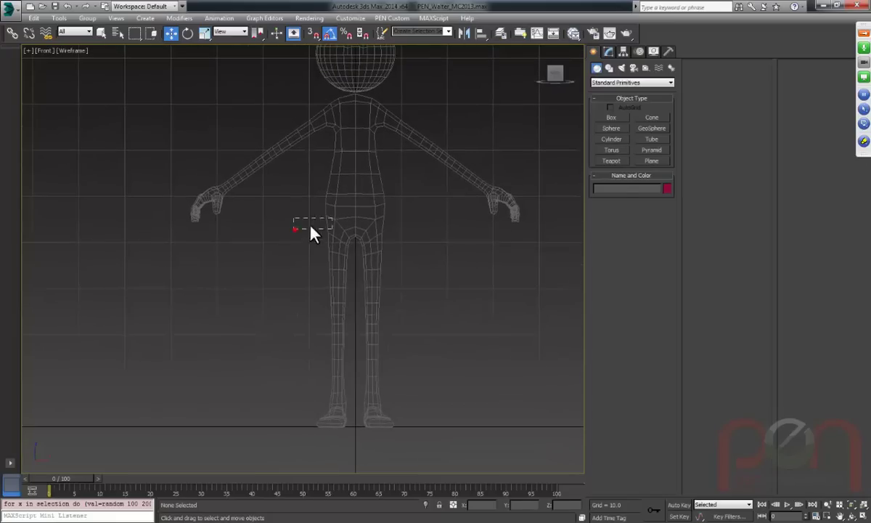
Select the character's body mesh and show its Editable Poly settings.
{"action": "left_click", "coordinate": [330, 240]}
{"action": "scroll", "coordinate": [346, 245], "scroll_direction": "up", "scroll_amount": 1}
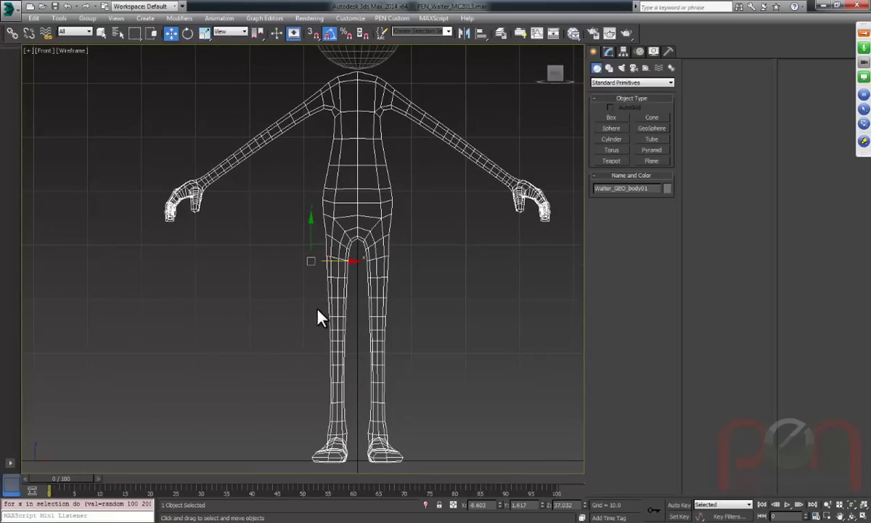
{"action": "middle_click_drag", "start_coordinate": [321, 315], "coordinate": [324, 308]}
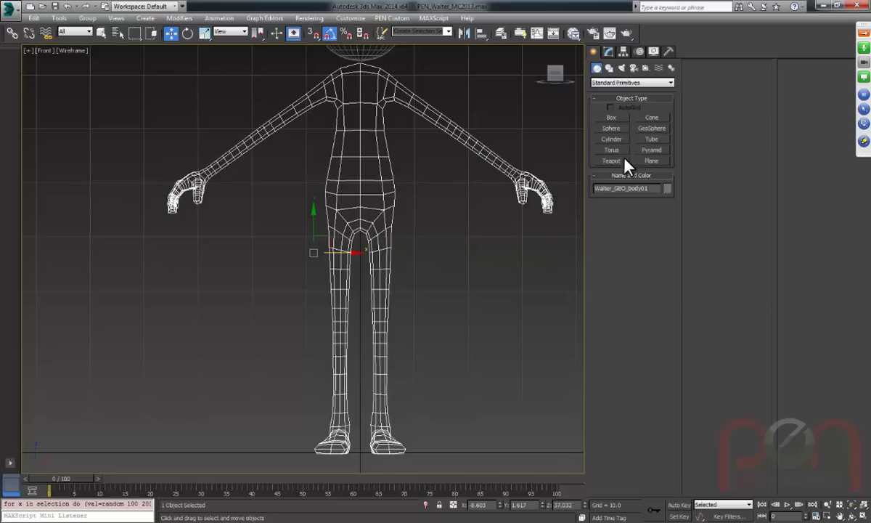
{"action": "left_click", "coordinate": [609, 51]}
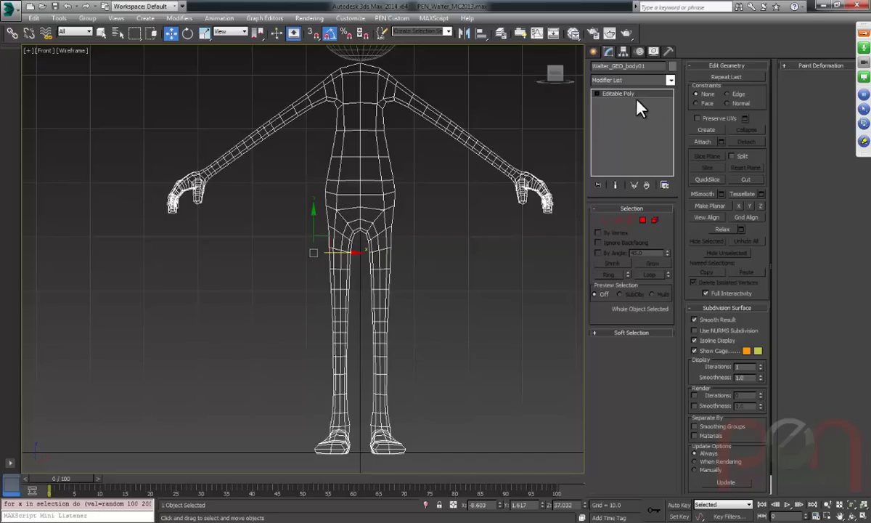
Move only the body mesh's pivot to the world origin by setting its X, Y and Z positions to 0.
{"action": "left_click", "coordinate": [624, 52]}
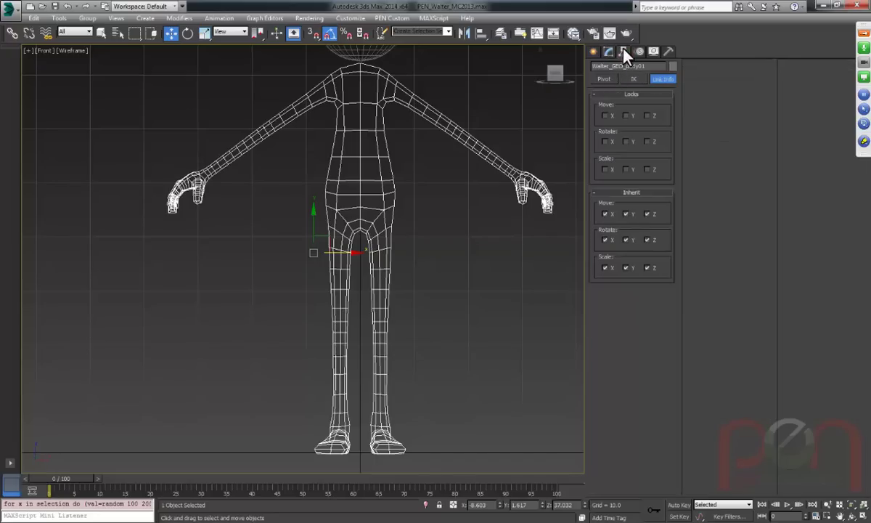
{"action": "left_click", "coordinate": [604, 80]}
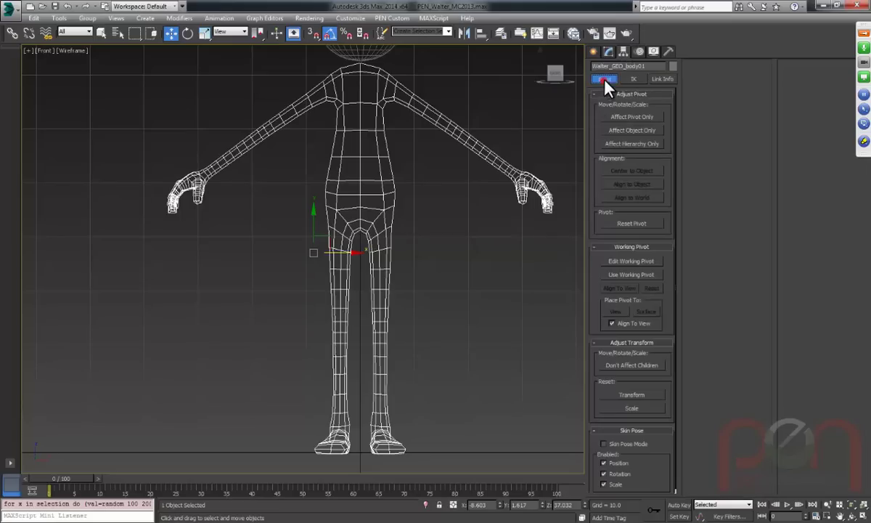
{"action": "left_click", "coordinate": [628, 117]}
{"action": "middle_click_drag", "start_coordinate": [412, 329], "coordinate": [418, 292]}
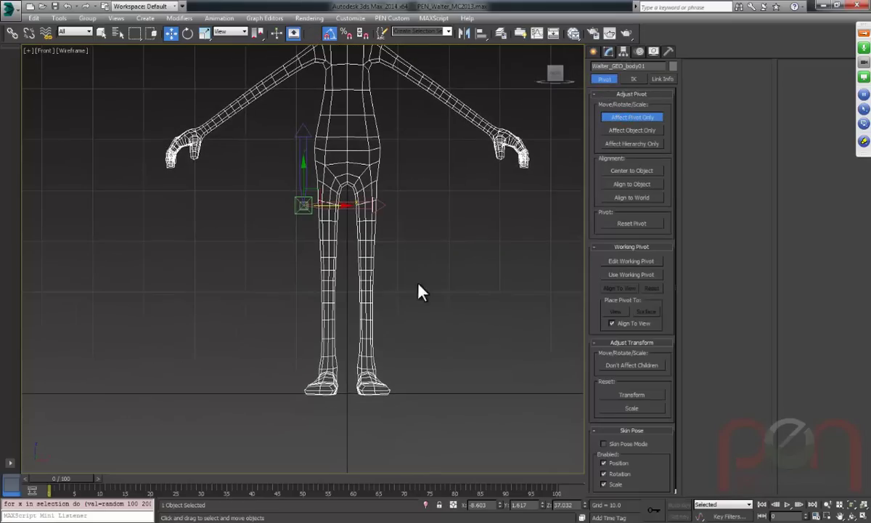
{"action": "right_click", "coordinate": [500, 506]}
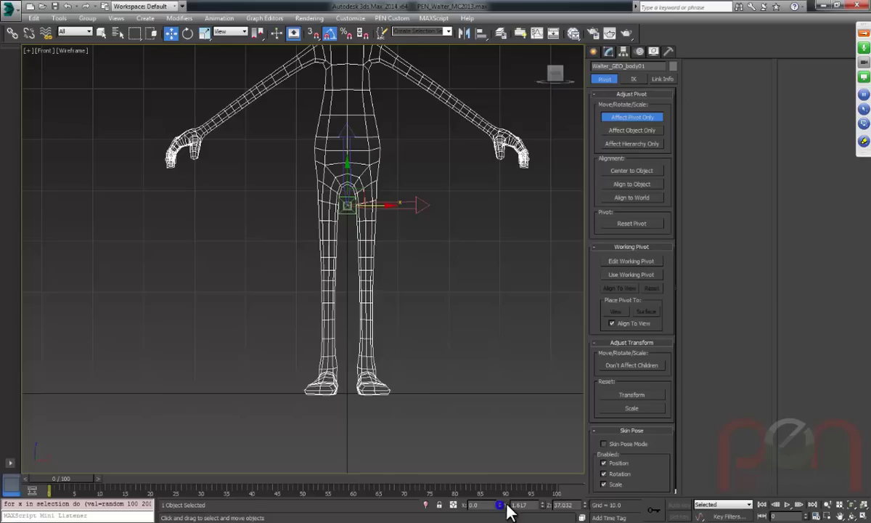
{"action": "right_click", "coordinate": [585, 506]}
{"action": "right_click", "coordinate": [542, 505]}
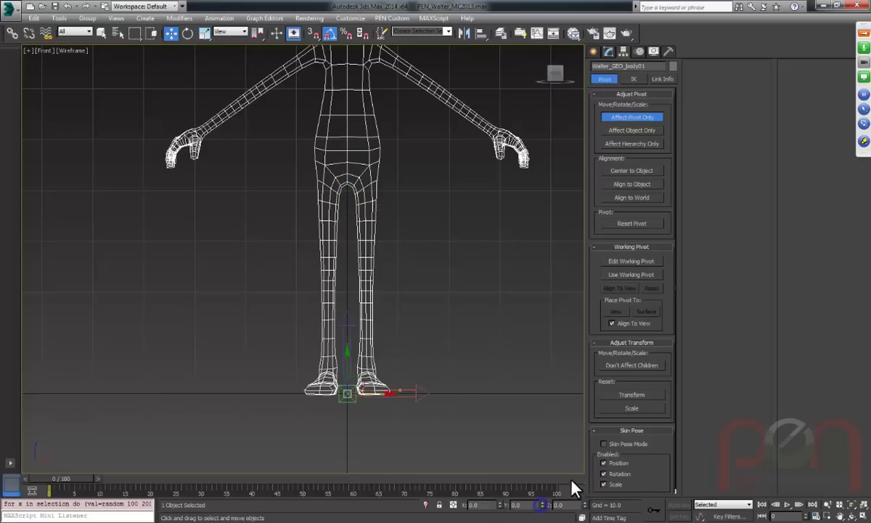
{"action": "middle_click_drag", "start_coordinate": [370, 295], "coordinate": [417, 305], "text": "alt"}
{"action": "left_click", "coordinate": [617, 117]}
{"action": "middle_click_drag", "start_coordinate": [539, 190], "coordinate": [410, 303], "text": "alt"}
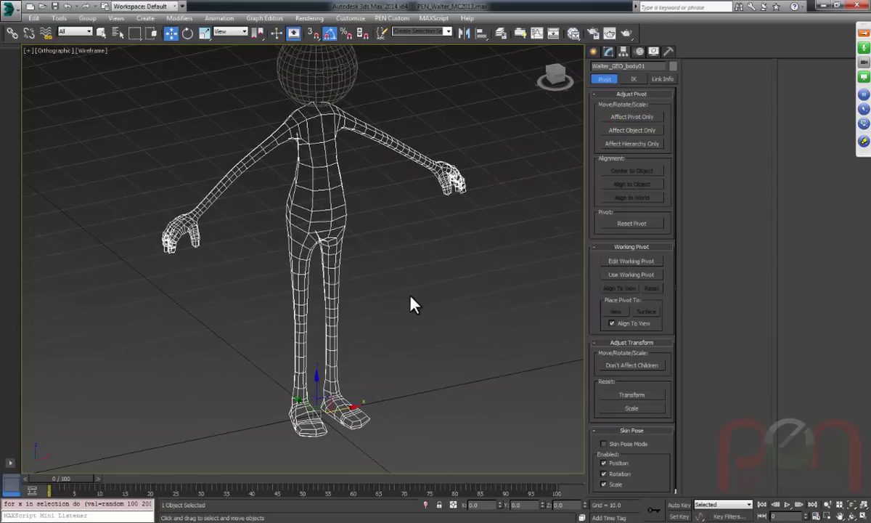
{"action": "middle_click_drag", "start_coordinate": [436, 283], "coordinate": [402, 294], "text": "alt"}
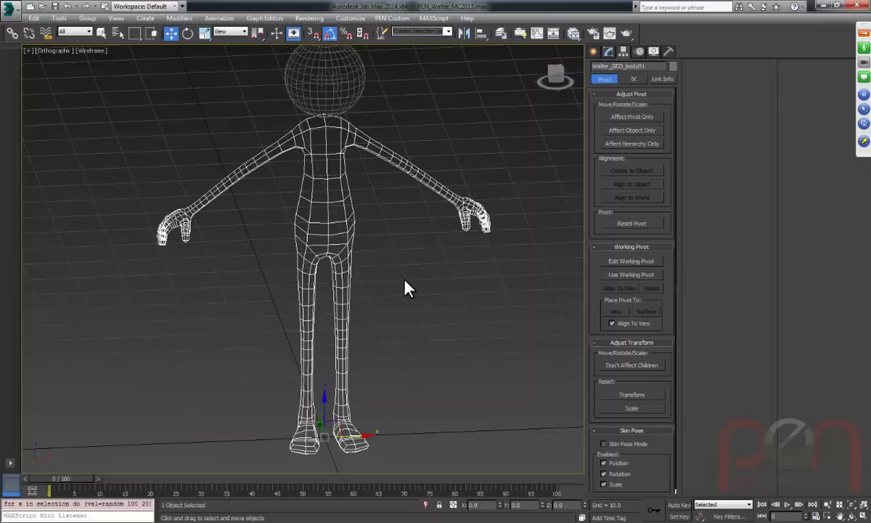
Apply the Reset XForm utility to the body mesh and show the resulting XForm modifier in its stack.
{"action": "left_click", "coordinate": [668, 52]}
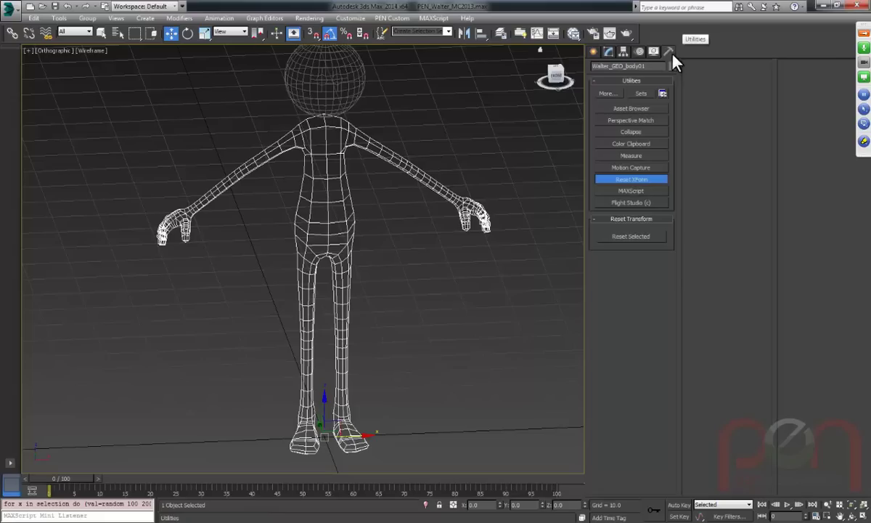
{"action": "left_click", "coordinate": [633, 182]}
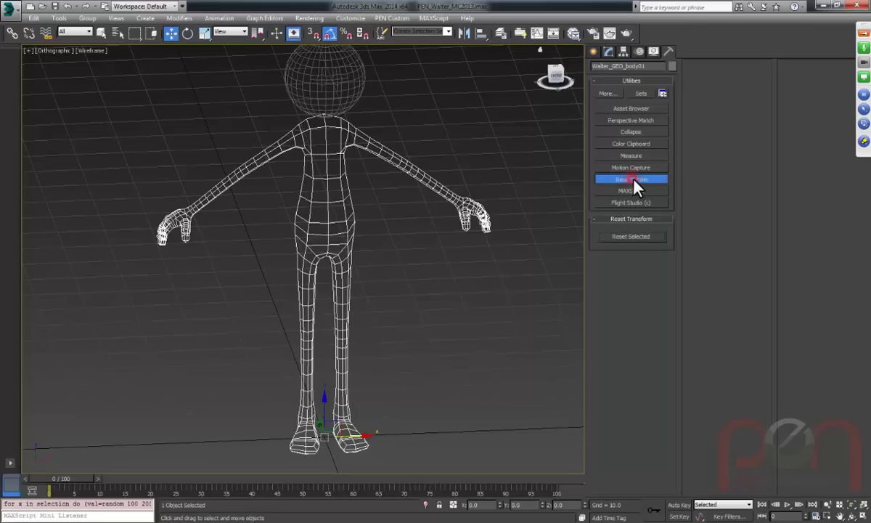
{"action": "left_click", "coordinate": [628, 235]}
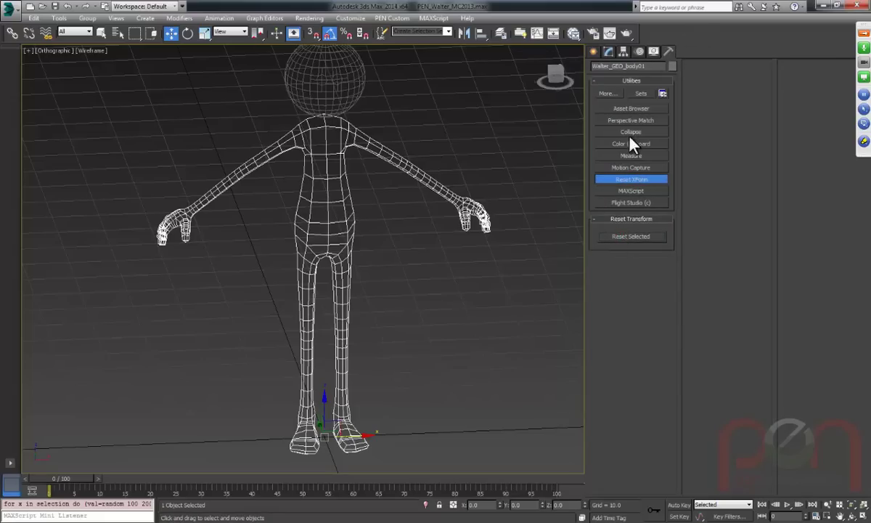
{"action": "left_click", "coordinate": [609, 52]}
{"action": "middle_click_drag", "start_coordinate": [541, 233], "coordinate": [419, 304], "text": "alt"}
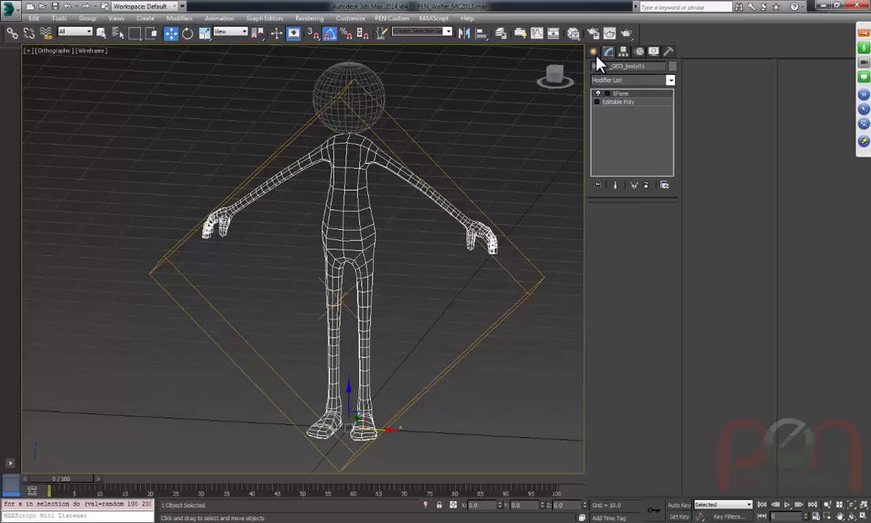
Locate the XForm modifier in the list of available modifiers.
{"action": "left_click", "coordinate": [671, 81]}
{"action": "left_click_drag", "start_coordinate": [672, 117], "coordinate": [670, 365]}
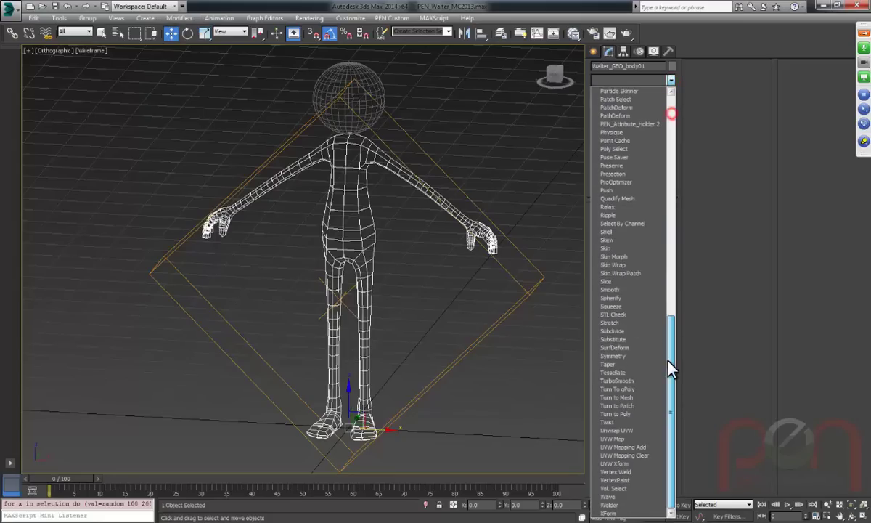
{"action": "left_click", "coordinate": [617, 514]}
{"action": "middle_click_drag", "start_coordinate": [383, 272], "coordinate": [378, 274], "text": "alt"}
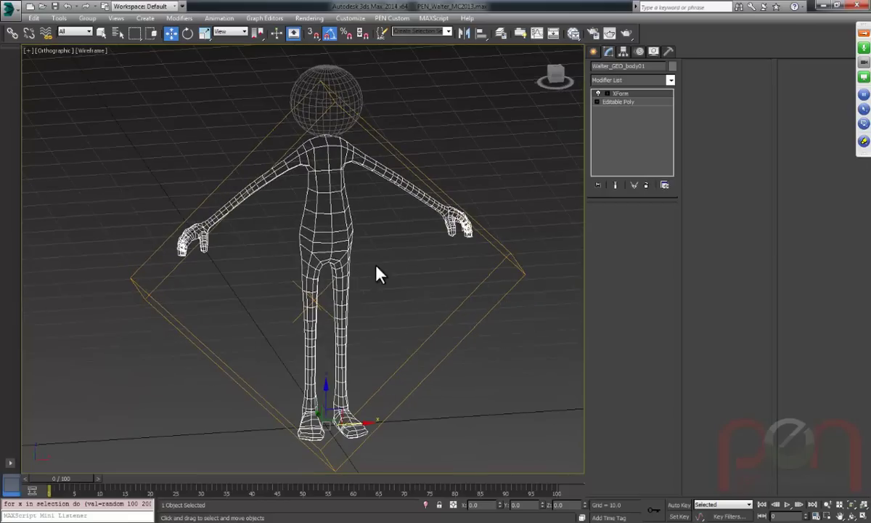
Disable the body's XForm modifier and examine the mesh's underlying orientation against its bounding gizmo from several angles and the front view.
{"action": "left_click", "coordinate": [599, 94]}
{"action": "mouse_move", "coordinate": [385, 247]}
{"action": "middle_mouse_down", "text": "alt"}
{"action": "mouse_move", "coordinate": [350, 262]}
{"action": "mouse_move", "coordinate": [344, 224]}
{"action": "mouse_move", "coordinate": [373, 247]}
{"action": "mouse_move", "coordinate": [374, 261]}
{"action": "middle_mouse_up", "text": "alt"}
{"action": "mouse_move", "coordinate": [389, 295]}
{"action": "middle_mouse_down", "text": "alt"}
{"action": "mouse_move", "coordinate": [372, 273]}
{"action": "mouse_move", "coordinate": [387, 286]}
{"action": "middle_mouse_up", "text": "alt"}
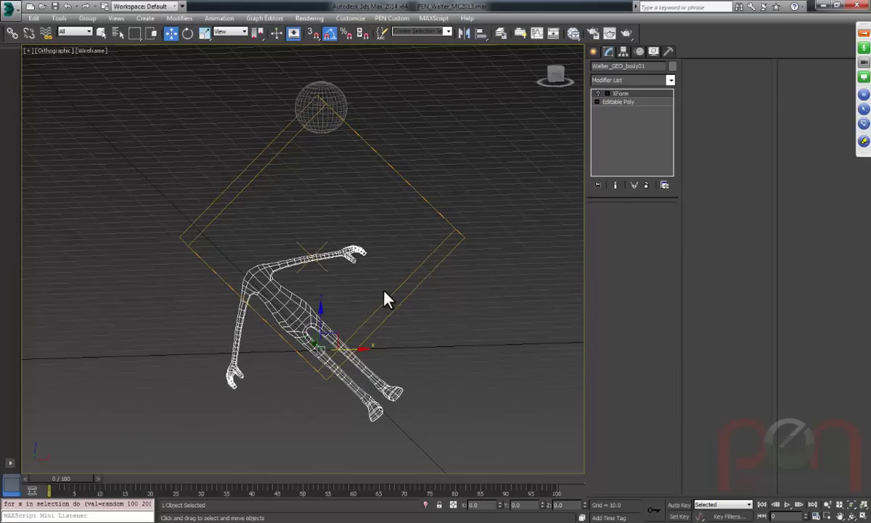
{"action": "mouse_move", "coordinate": [385, 299]}
{"action": "middle_mouse_down", "text": "alt"}
{"action": "mouse_move", "coordinate": [366, 276]}
{"action": "mouse_move", "coordinate": [341, 282]}
{"action": "mouse_move", "coordinate": [345, 299]}
{"action": "mouse_move", "coordinate": [379, 278]}
{"action": "mouse_move", "coordinate": [375, 269]}
{"action": "mouse_move", "coordinate": [371, 286]}
{"action": "mouse_move", "coordinate": [405, 283]}
{"action": "mouse_move", "coordinate": [404, 274]}
{"action": "mouse_move", "coordinate": [386, 282]}
{"action": "middle_mouse_up", "text": "alt"}
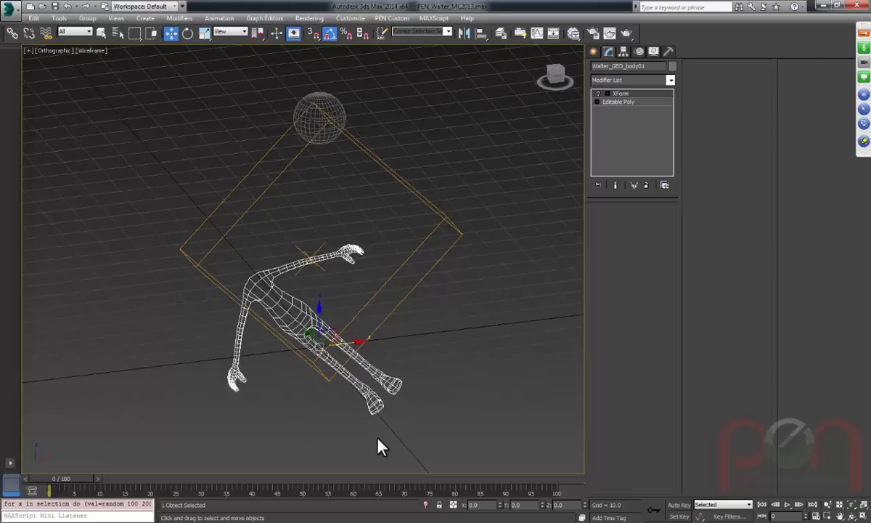
{"action": "middle_click_drag", "start_coordinate": [404, 330], "coordinate": [418, 303], "text": "alt"}
{"action": "middle_click_drag", "start_coordinate": [310, 337], "coordinate": [413, 302], "text": "alt"}
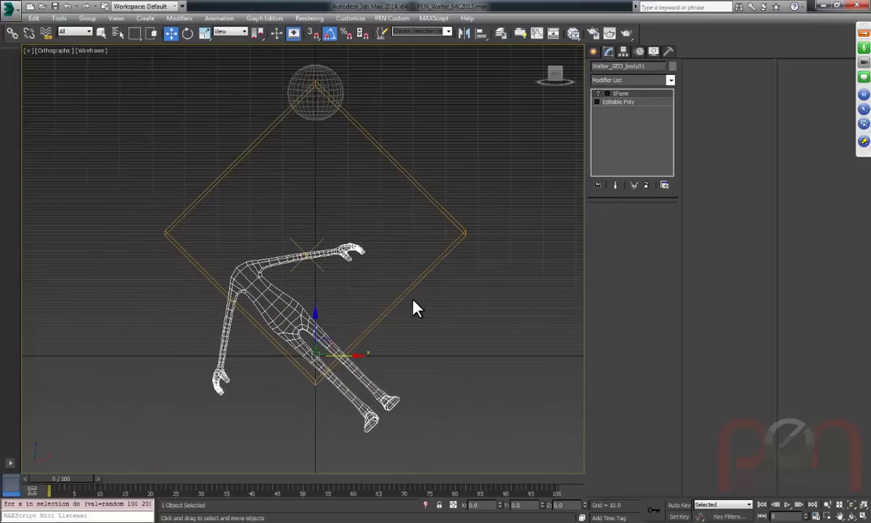
{"action": "key", "text": "f"}
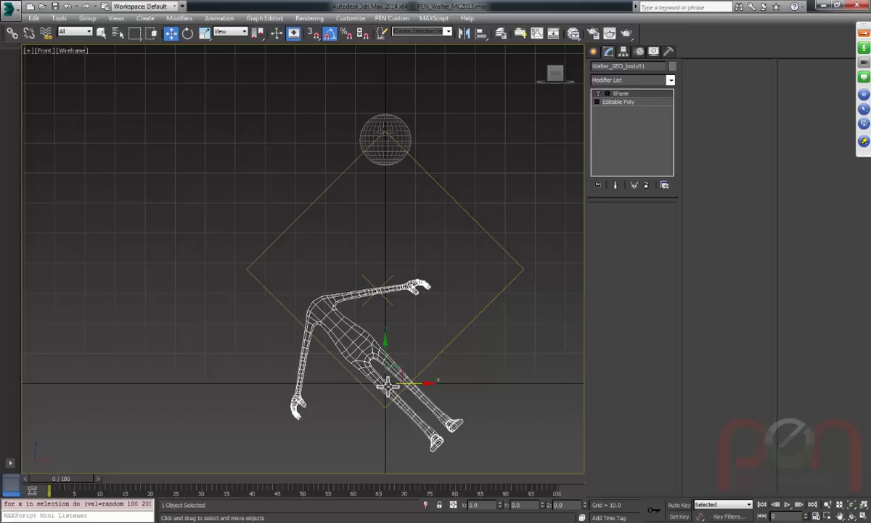
Set the Scale tool's reference coordinate system to Local and examine the body mesh's local axes.
{"action": "right_click", "coordinate": [439, 344], "text": "alt"}
{"action": "left_click", "coordinate": [449, 328]}
{"action": "key", "text": "r"}
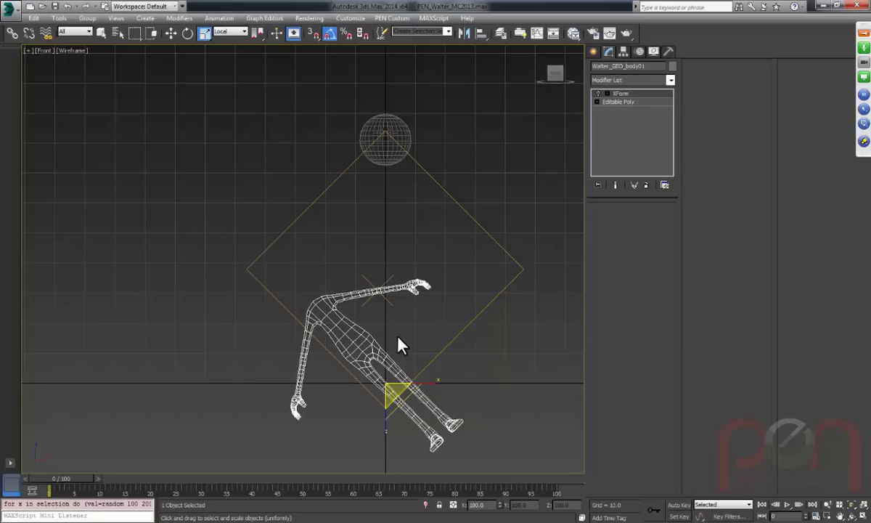
{"action": "middle_click_drag", "start_coordinate": [384, 346], "coordinate": [428, 365], "text": "alt"}
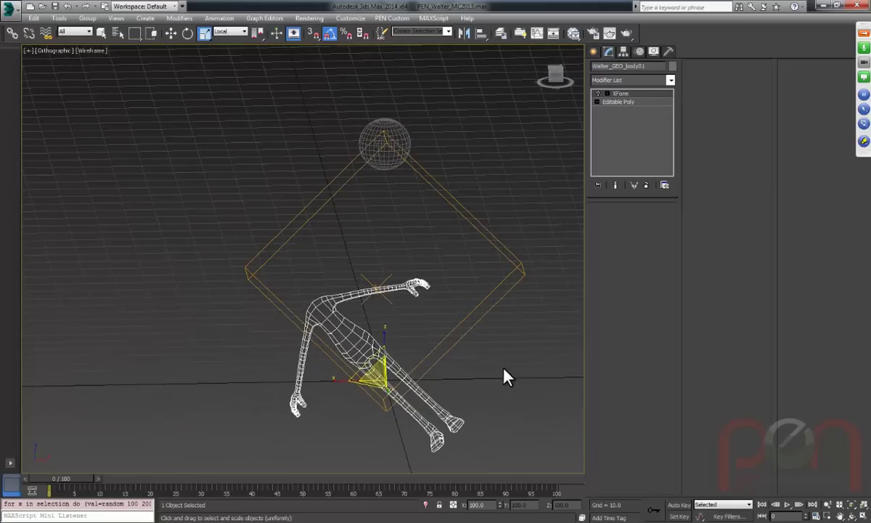
Restore the body mesh's selection, re-enable its XForm modifier and activate that modifier in the stack.
{"action": "left_click", "coordinate": [489, 334]}
{"action": "left_click", "coordinate": [379, 268]}
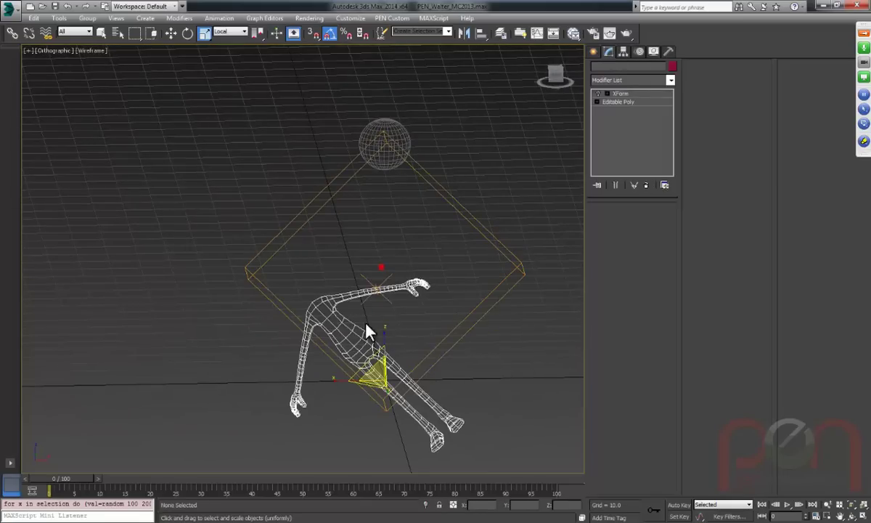
{"action": "key", "text": "shift+z"}
{"action": "left_click", "coordinate": [621, 95]}
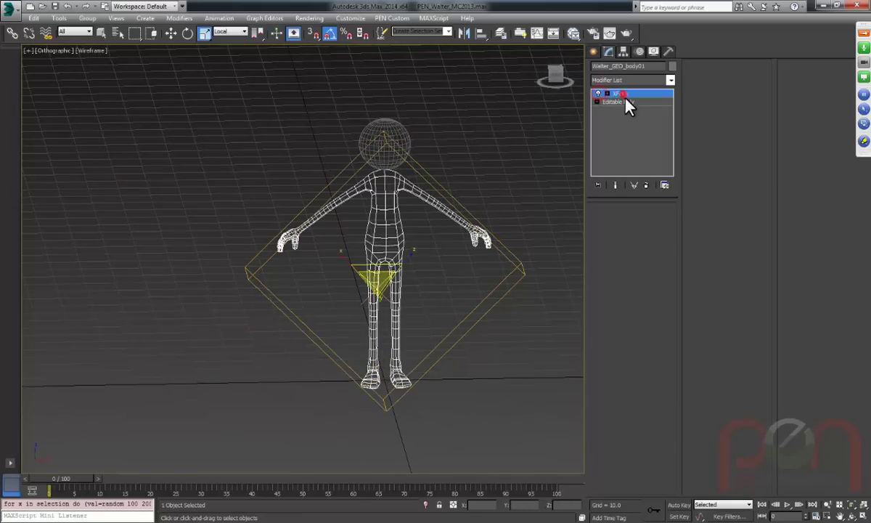
{"action": "middle_click_drag", "start_coordinate": [456, 334], "coordinate": [425, 338]}
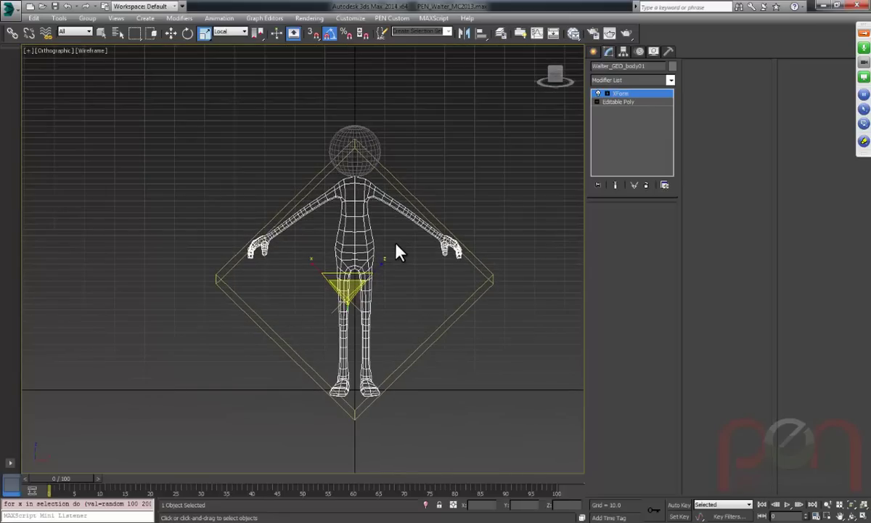
Examine the XForm modifier's tilted local axes with the Scale and Rotate gizmos.
{"action": "middle_click_drag", "start_coordinate": [395, 253], "coordinate": [378, 276], "text": "alt"}
{"action": "left_click_drag", "start_coordinate": [337, 276], "coordinate": [256, 305]}
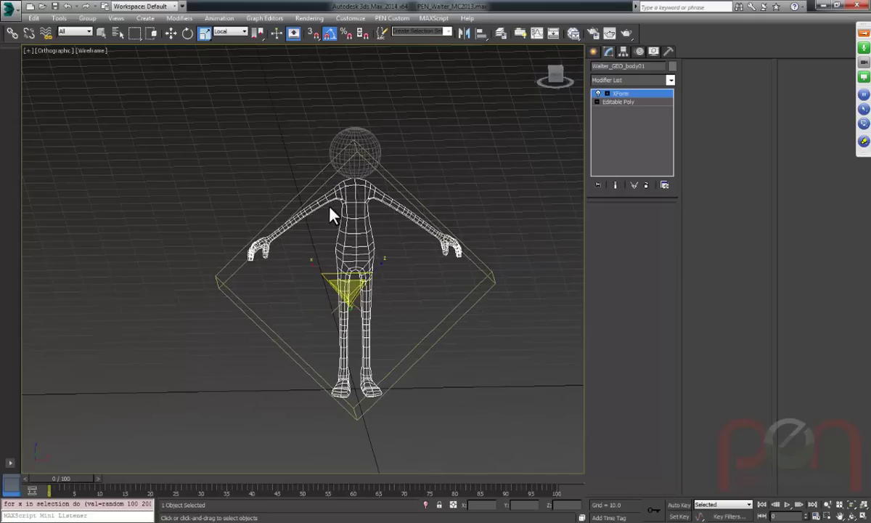
{"action": "key", "text": "e"}
{"action": "left_click_drag", "start_coordinate": [323, 247], "coordinate": [344, 259]}
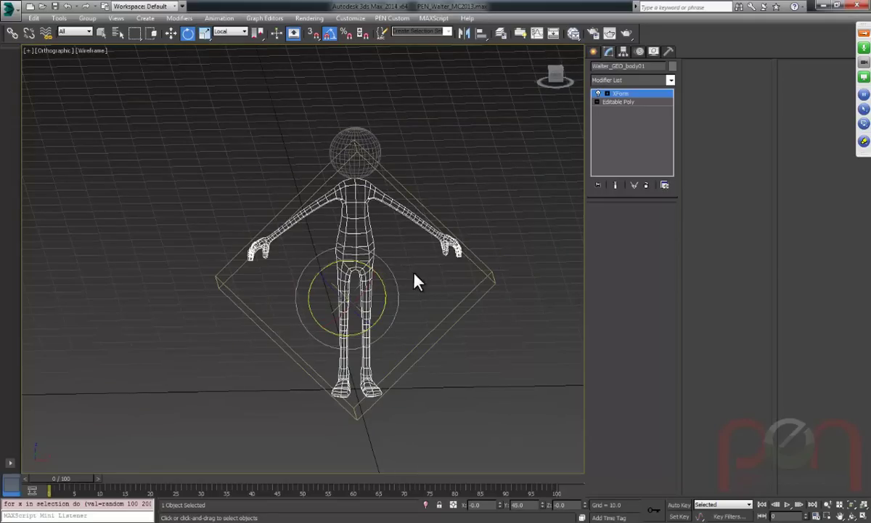
{"action": "mouse_move", "coordinate": [395, 286]}
{"action": "left_mouse_down"}
{"action": "mouse_move", "coordinate": [376, 317]}
{"action": "mouse_move", "coordinate": [383, 281]}
{"action": "left_mouse_up"}
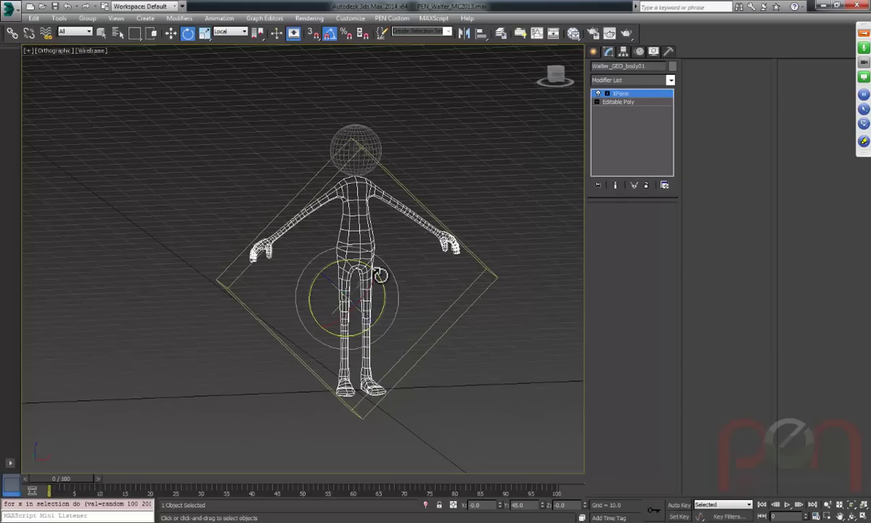
Try uniformly scaling the body mesh at object level from its pivot at the origin, and undo the scaling.
{"action": "left_click", "coordinate": [622, 102]}
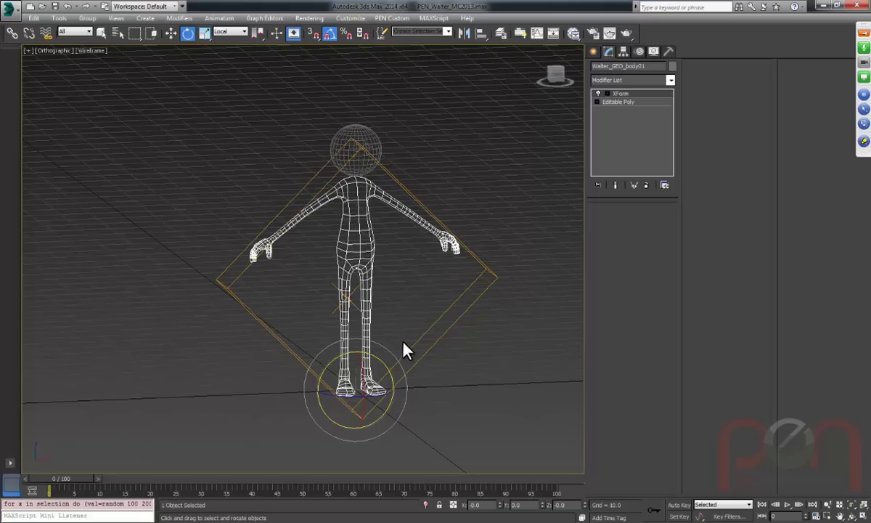
{"action": "key", "text": "r"}
{"action": "middle_click_drag", "start_coordinate": [405, 349], "coordinate": [436, 348], "text": "alt"}
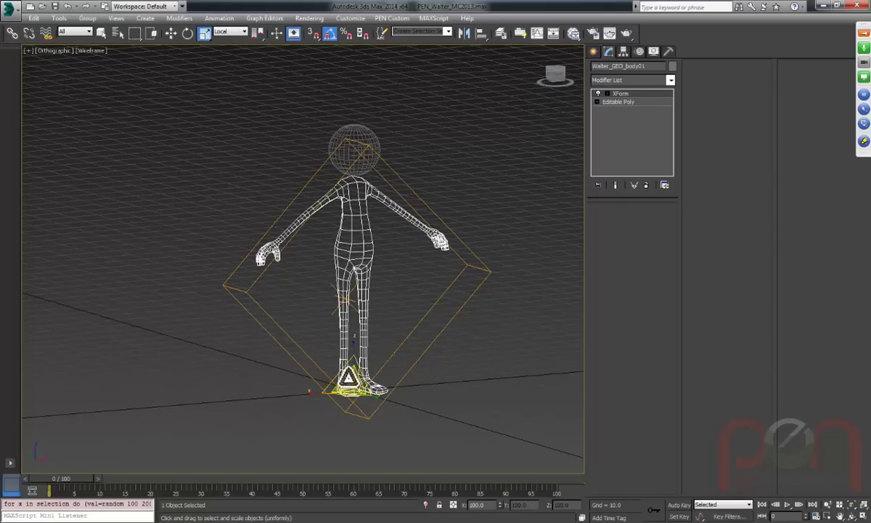
{"action": "left_click_drag", "start_coordinate": [347, 369], "coordinate": [331, 357]}
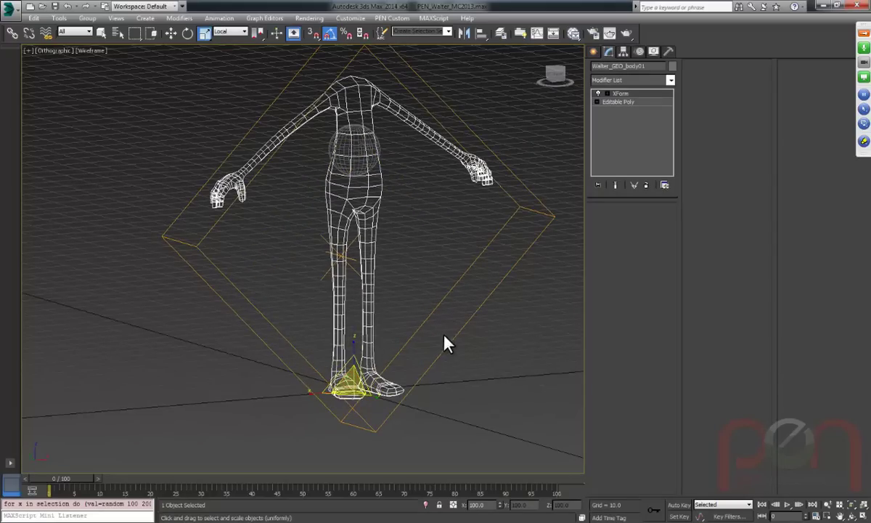
{"action": "key", "text": "ctrl+z"}
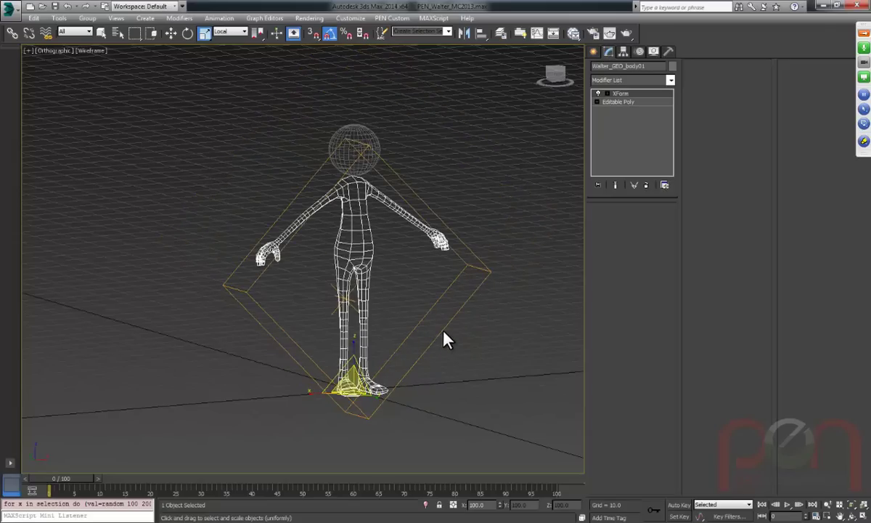
Try uniformly scaling the body with the XForm modifier active, undo the scaling and return to object level.
{"action": "left_click", "coordinate": [618, 94]}
{"action": "left_click_drag", "start_coordinate": [338, 305], "coordinate": [359, 358]}
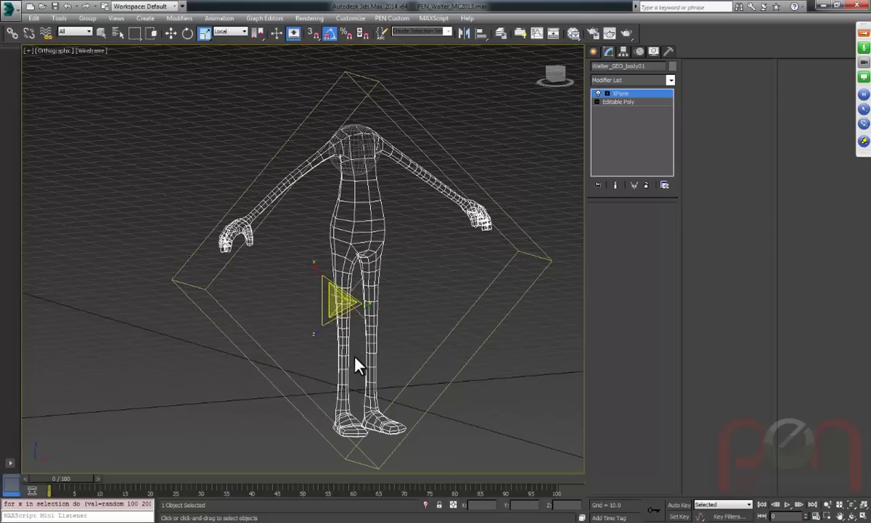
{"action": "key", "text": "ctrl+z"}
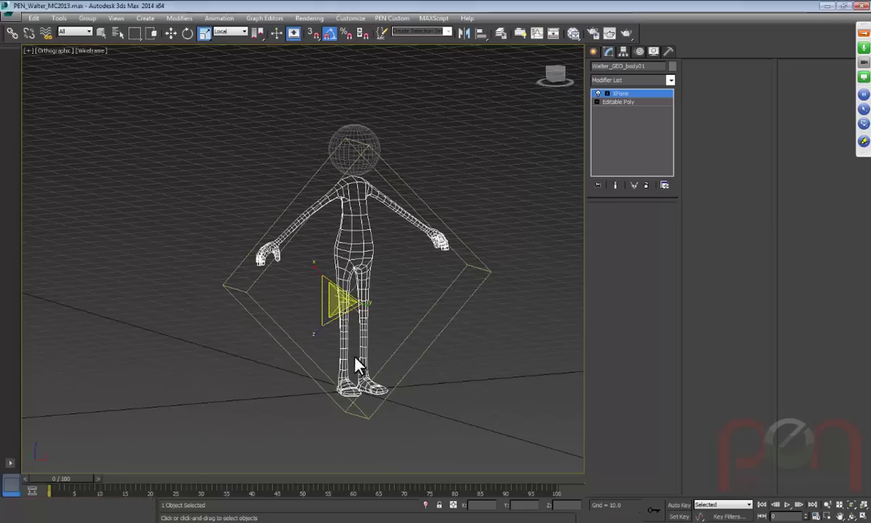
{"action": "left_click", "coordinate": [623, 95]}
Select the head sphere and the body mesh together and apply one XForm modifier to both.
{"action": "middle_click_drag", "start_coordinate": [464, 240], "coordinate": [379, 261], "text": "alt"}
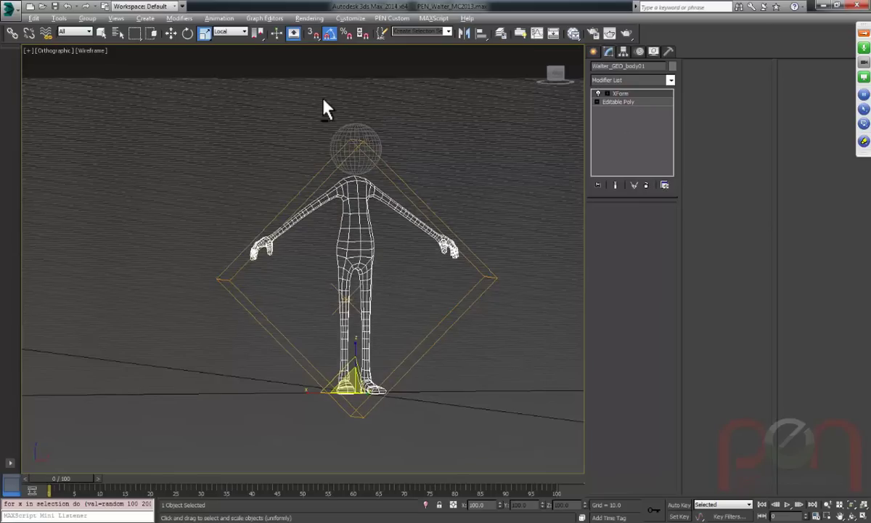
{"action": "left_click_drag", "start_coordinate": [313, 111], "coordinate": [444, 323]}
{"action": "middle_click_drag", "start_coordinate": [443, 323], "coordinate": [394, 293], "text": "alt"}
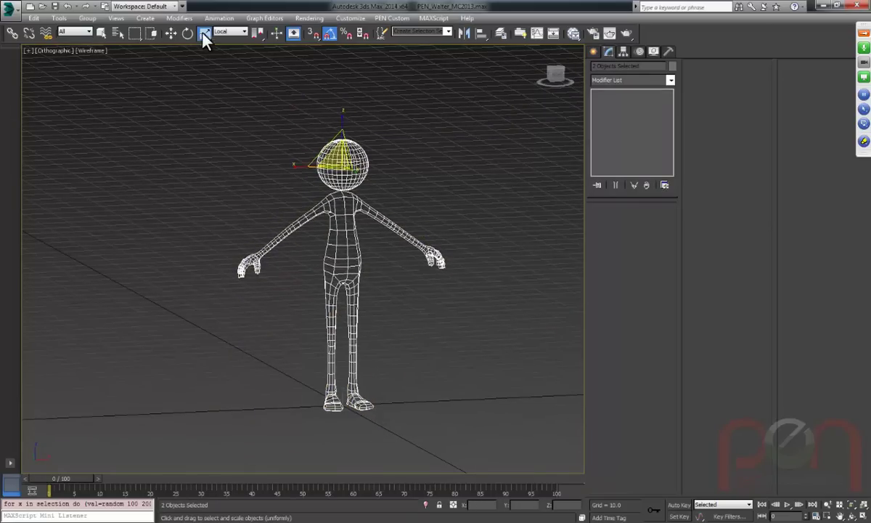
{"action": "left_click", "coordinate": [179, 18]}
{"action": "mouse_move", "coordinate": [220, 197]}
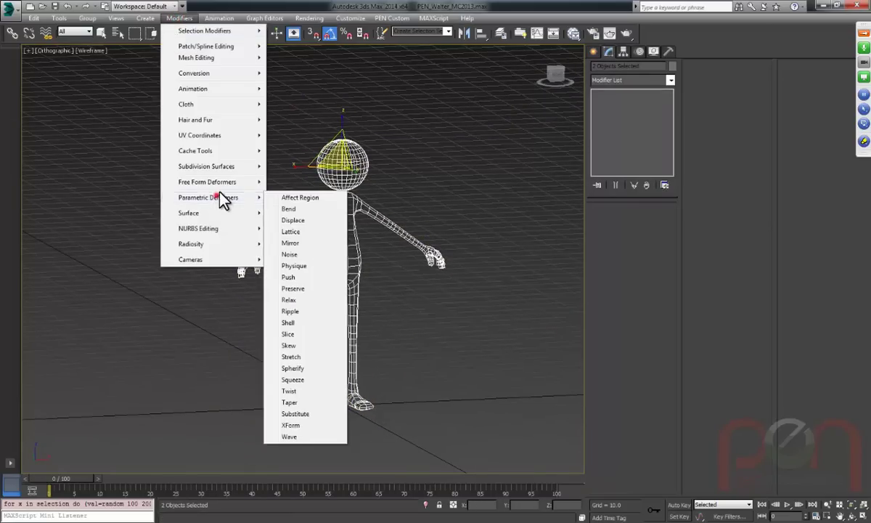
{"action": "left_click", "coordinate": [287, 437]}
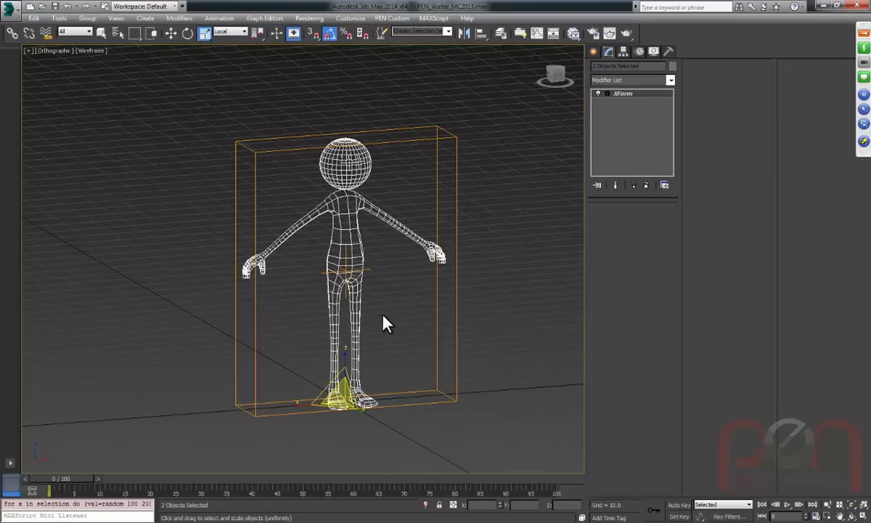
Delete the XForm modifier shared by the head sphere and the body mesh.
{"action": "key", "text": "1"}
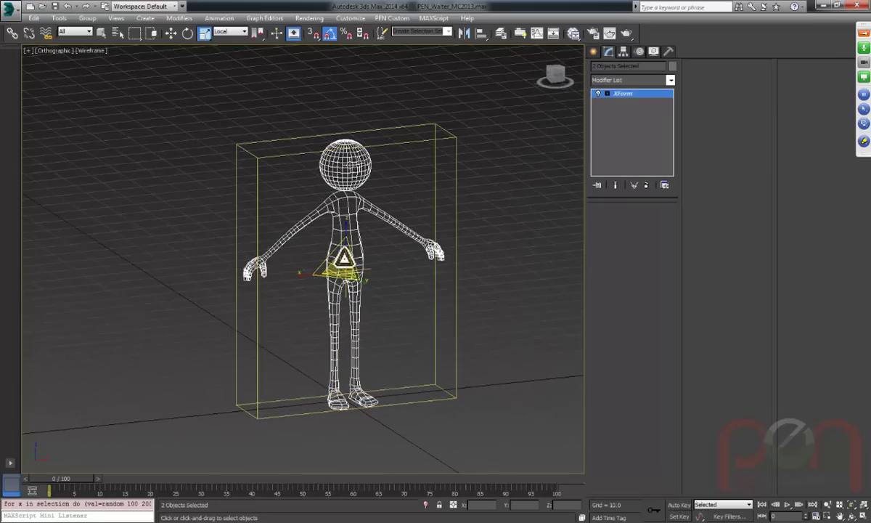
{"action": "scroll", "coordinate": [343, 250], "scroll_direction": "up", "scroll_amount": 4}
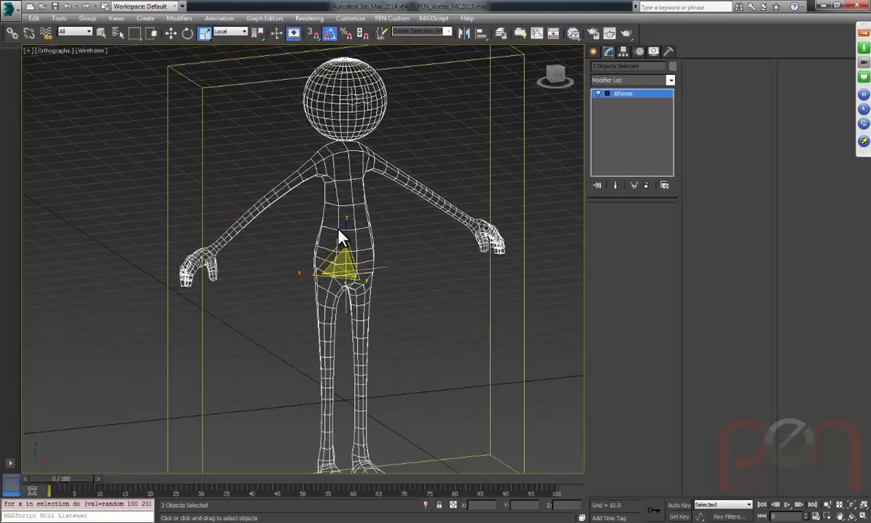
{"action": "scroll", "coordinate": [341, 236], "scroll_direction": "down", "scroll_amount": 4}
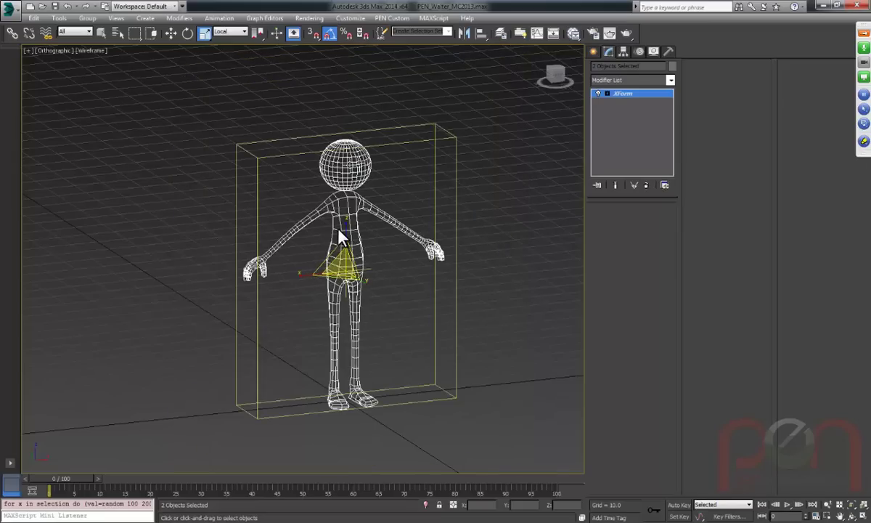
{"action": "right_click", "coordinate": [631, 102]}
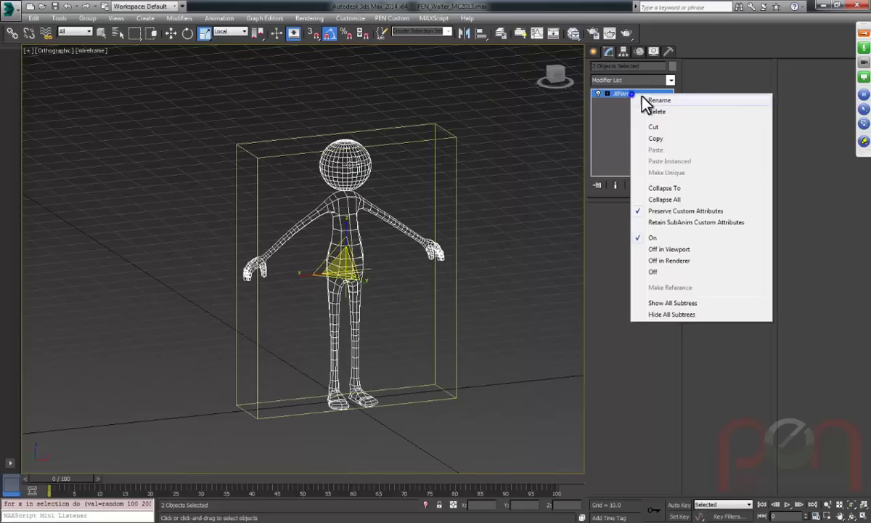
{"action": "left_click", "coordinate": [639, 110]}
Select the body mesh alone and convert it to an Editable Poly, collapsing its own XForm modifier.
{"action": "left_click", "coordinate": [384, 211]}
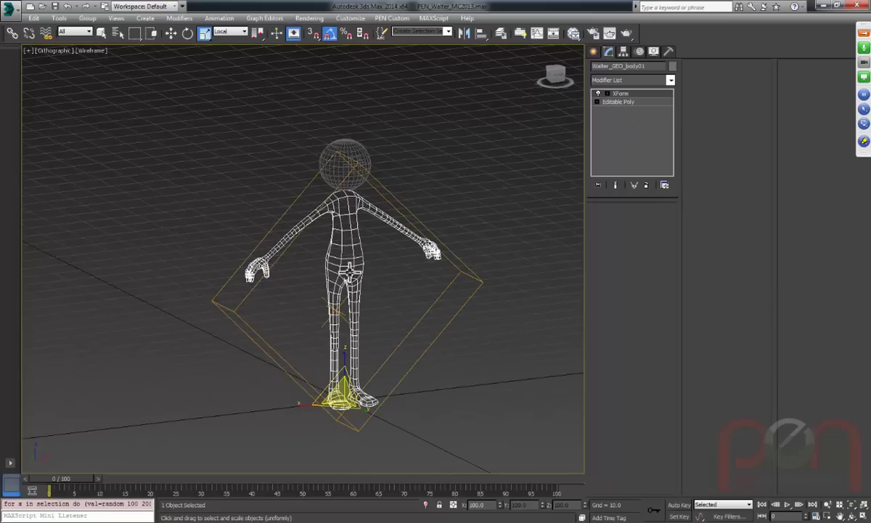
{"action": "right_click", "coordinate": [334, 247]}
{"action": "mouse_move", "coordinate": [385, 357]}
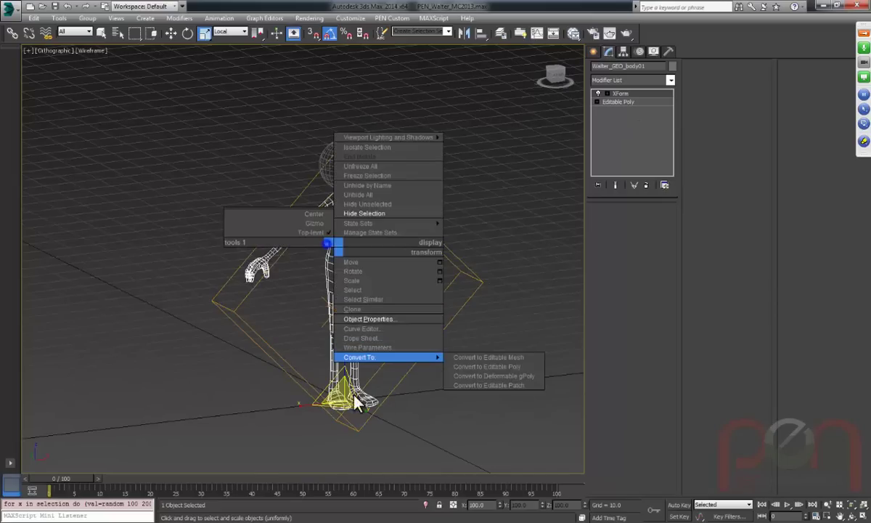
{"action": "left_click", "coordinate": [492, 366]}
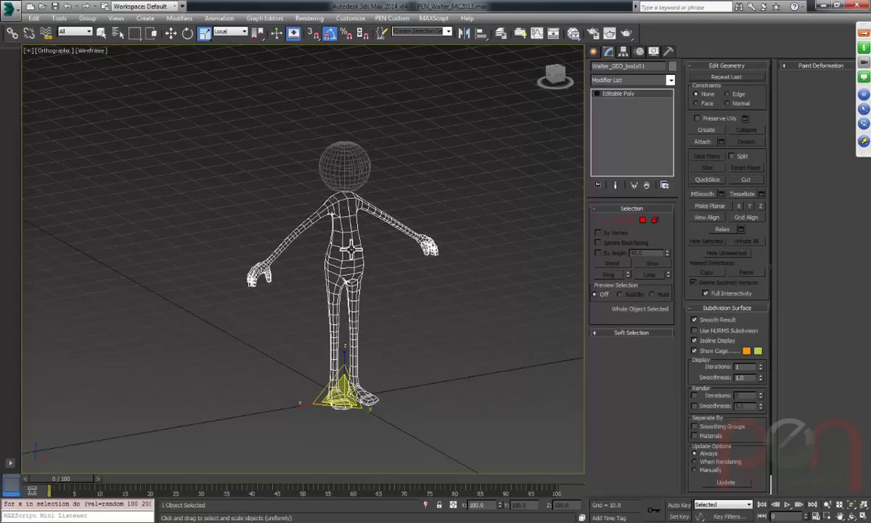
{"action": "scroll", "coordinate": [347, 334], "scroll_direction": "up", "scroll_amount": 4}
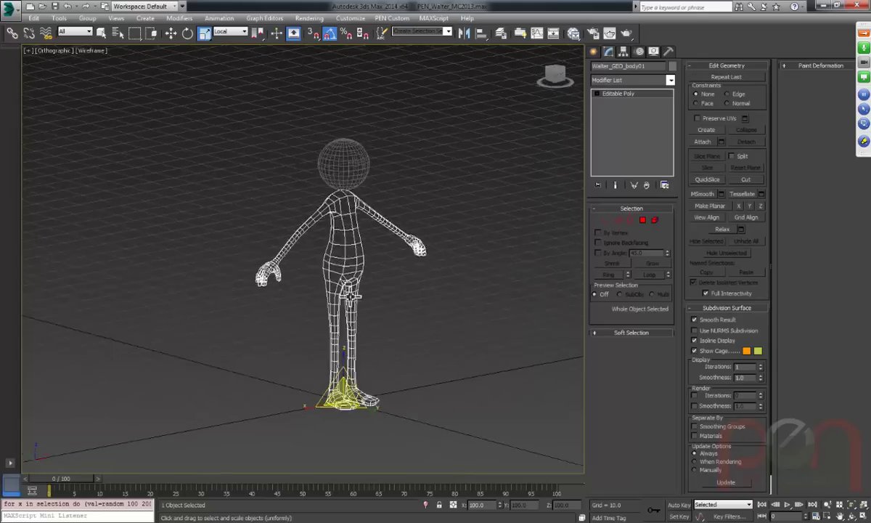
{"action": "middle_click_drag", "start_coordinate": [350, 319], "coordinate": [319, 296], "text": "alt"}
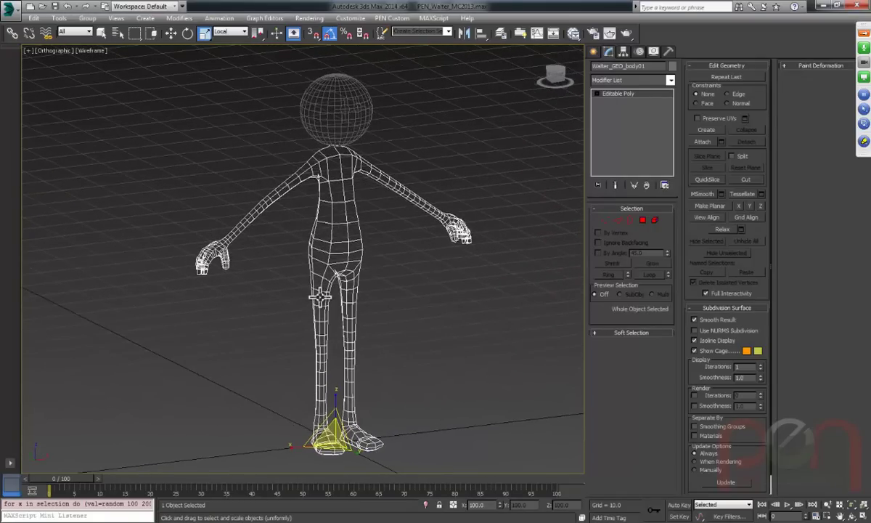
{"action": "middle_click_drag", "start_coordinate": [320, 296], "coordinate": [382, 309], "text": "alt"}
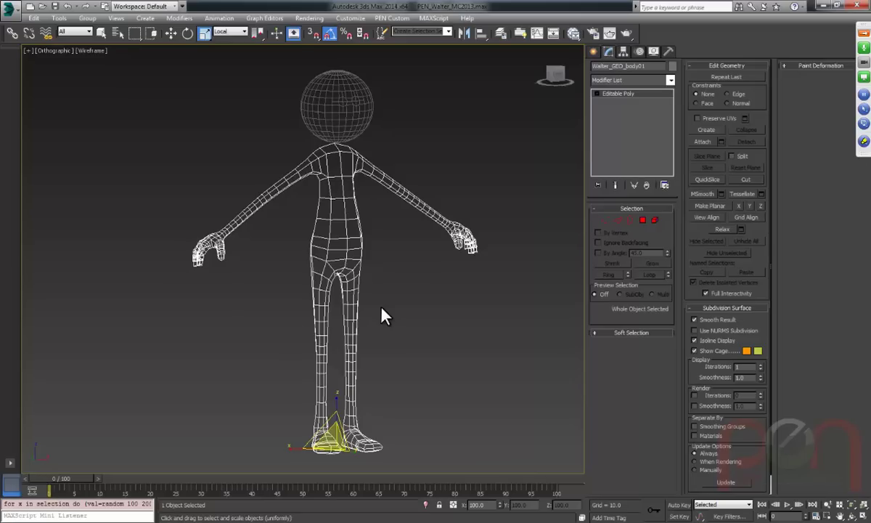
{"action": "middle_click_drag", "start_coordinate": [381, 308], "coordinate": [362, 282], "text": "alt"}
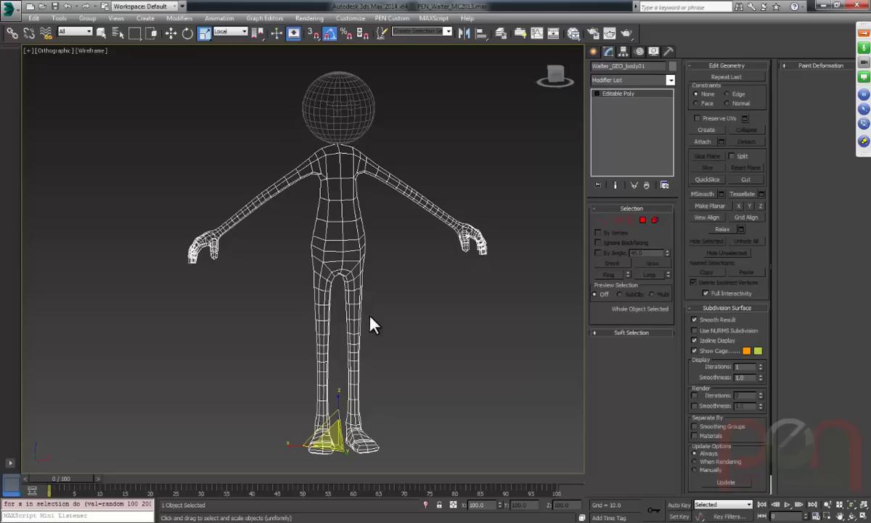
{"action": "middle_click_drag", "start_coordinate": [371, 316], "coordinate": [385, 305], "text": "alt"}
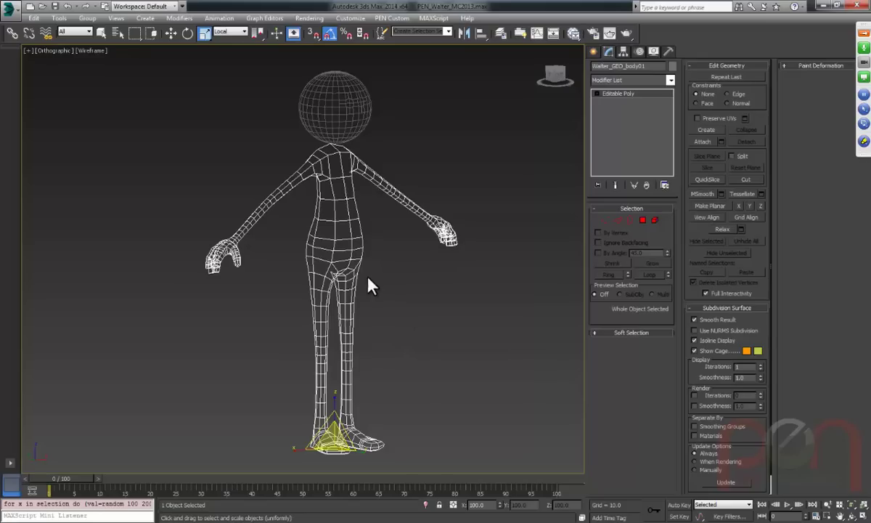
Select the head and body meshes together and highlight the AnimationGuy_GEO layer in the layer manager.
{"action": "scroll", "coordinate": [370, 286], "scroll_direction": "down", "scroll_amount": 2}
{"action": "left_click_drag", "start_coordinate": [264, 101], "coordinate": [430, 321]}
{"action": "left_click", "coordinate": [500, 33]}
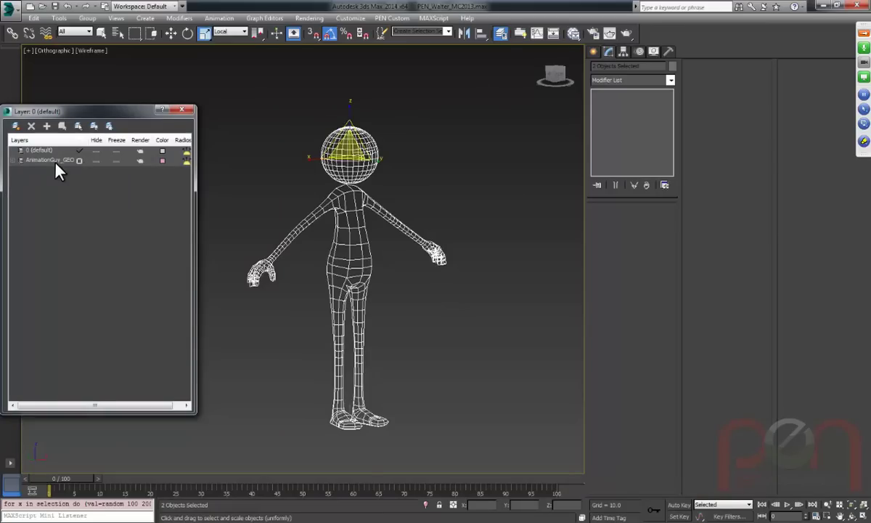
{"action": "left_click", "coordinate": [15, 160]}
Switch the viewport from wireframe to shaded display with edged faces and inspect the character's upper body.
{"action": "key", "text": "F3"}
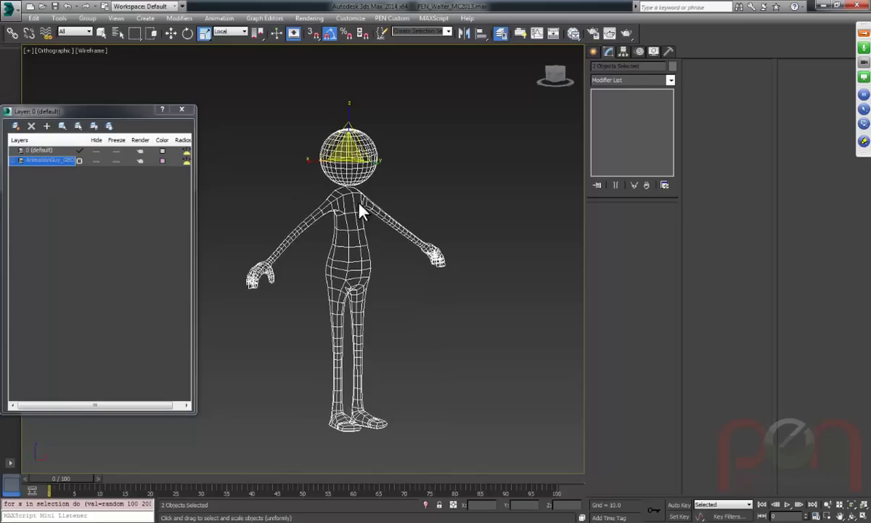
{"action": "scroll", "coordinate": [368, 219], "scroll_direction": "up", "scroll_amount": 2}
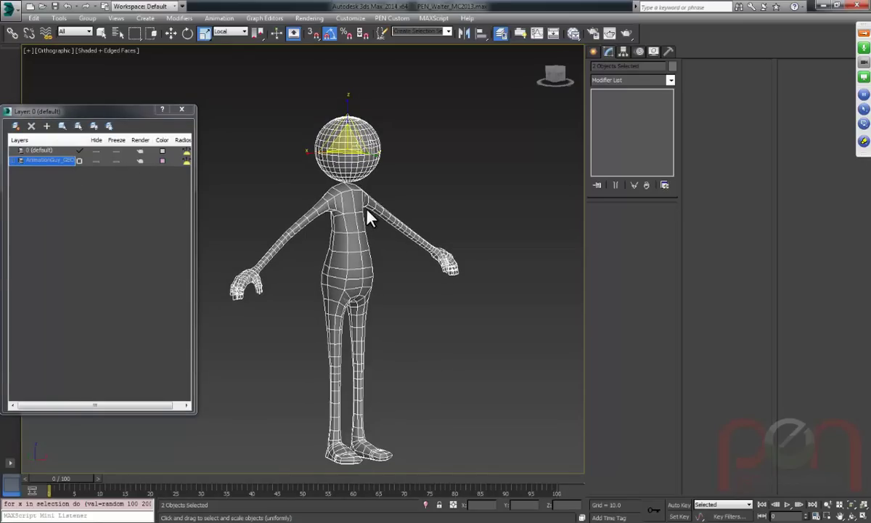
{"action": "scroll", "coordinate": [360, 201], "scroll_direction": "up", "scroll_amount": 3}
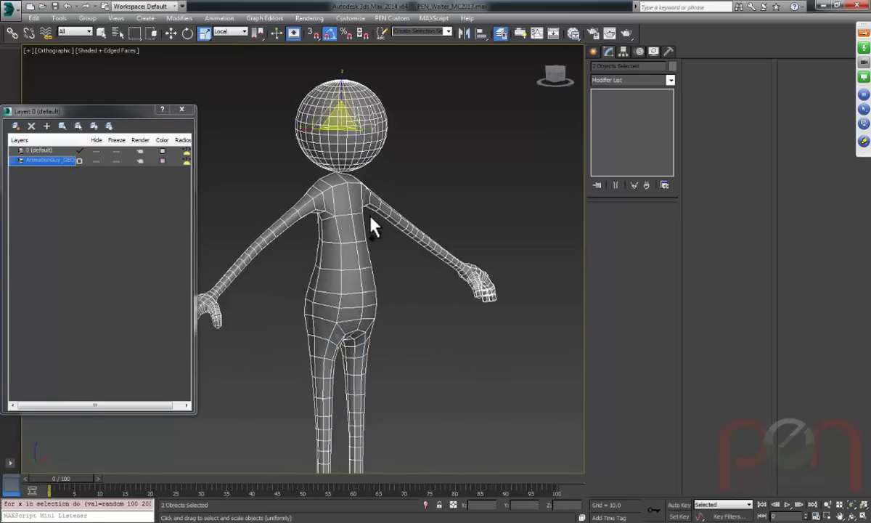
{"action": "middle_click_drag", "start_coordinate": [373, 228], "coordinate": [399, 188], "text": "alt"}
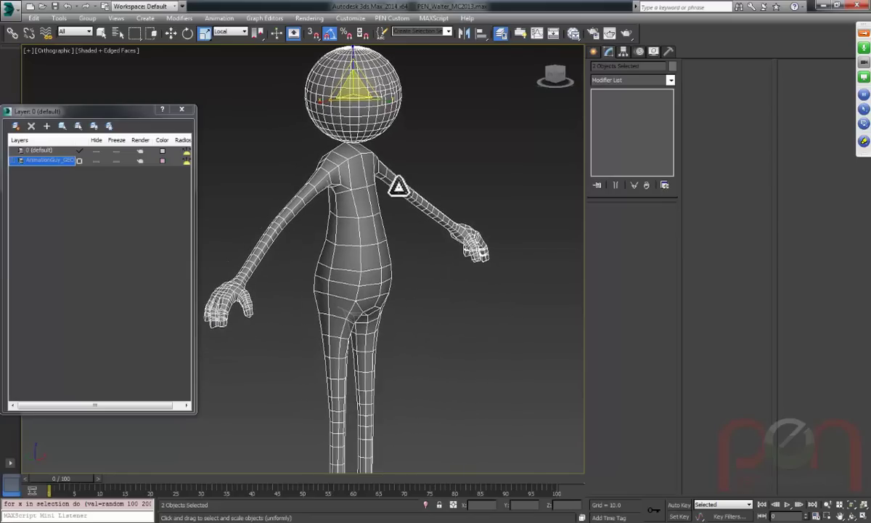
{"action": "mouse_move", "coordinate": [405, 223]}
{"action": "middle_mouse_down", "text": "alt"}
{"action": "mouse_move", "coordinate": [393, 230]}
{"action": "mouse_move", "coordinate": [463, 232]}
{"action": "mouse_move", "coordinate": [409, 235]}
{"action": "middle_mouse_up", "text": "alt"}
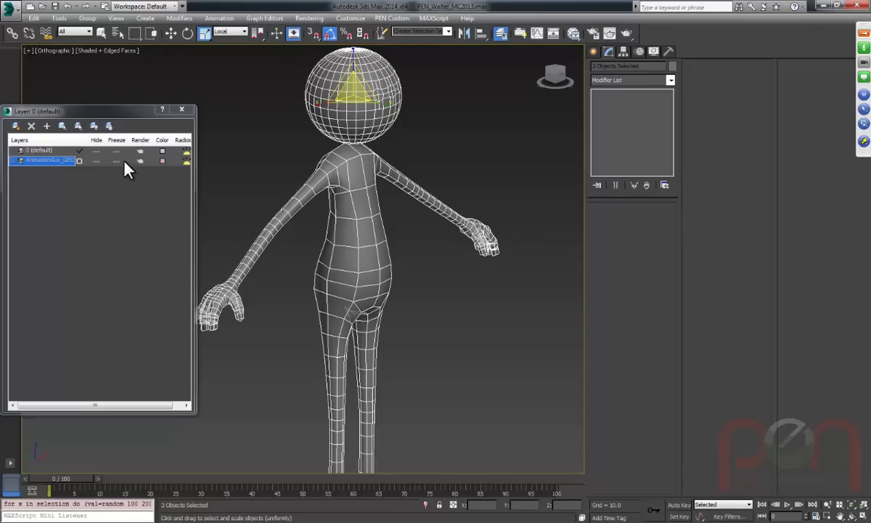
Leave Show Frozen in Gray off in the head and body meshes' object properties, and freeze the AnimationGuy_GEO layer.
{"action": "right_click", "coordinate": [356, 229]}
{"action": "left_click", "coordinate": [383, 296]}
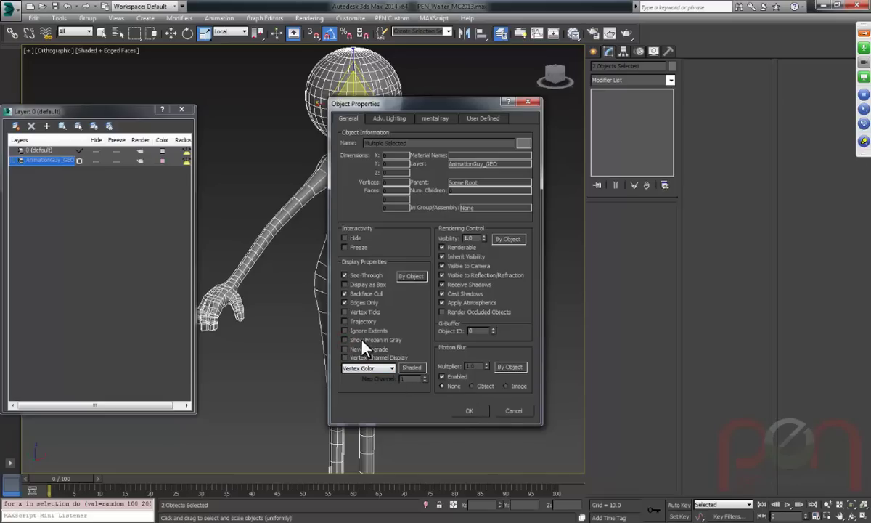
{"action": "left_click", "coordinate": [470, 411]}
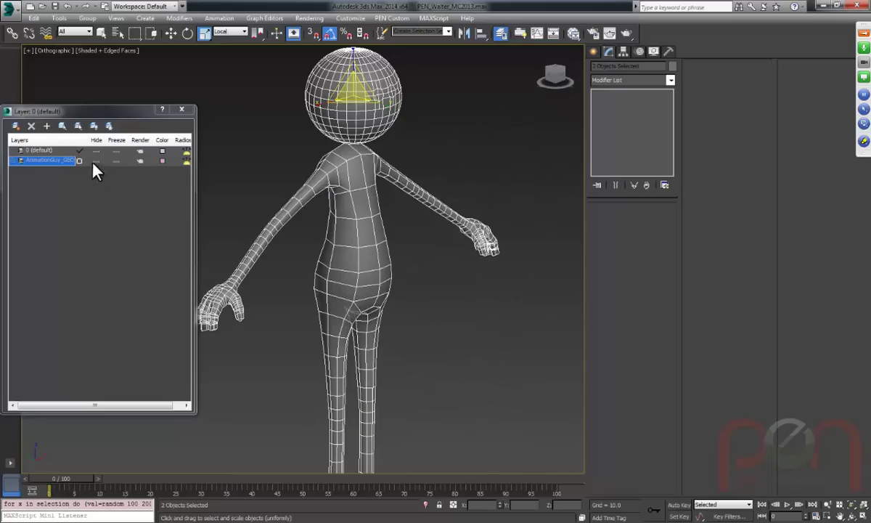
{"action": "left_click", "coordinate": [117, 160]}
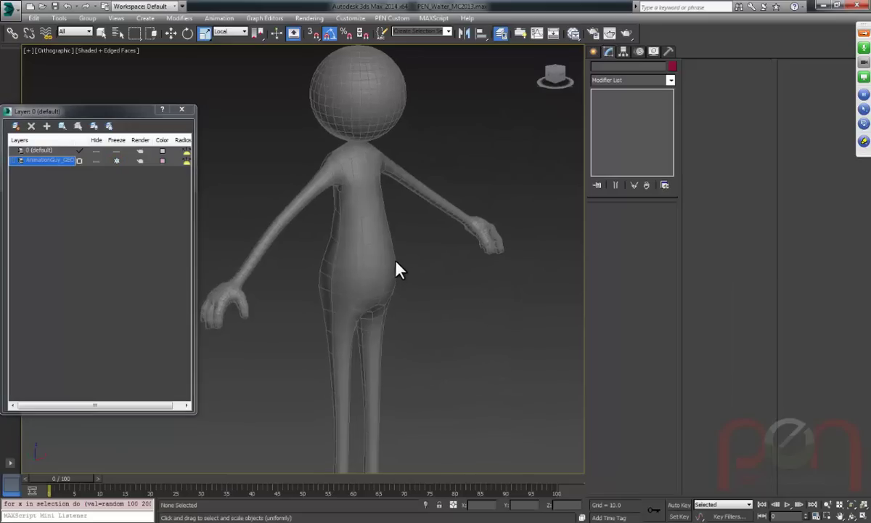
Switch the viewport to the Left view and frame the character's head and torso.
{"action": "key", "text": "l"}
{"action": "scroll", "coordinate": [383, 282], "scroll_direction": "down", "scroll_amount": 5}
{"action": "scroll", "coordinate": [298, 185], "scroll_direction": "up", "scroll_amount": 1}
{"action": "middle_click_drag", "start_coordinate": [298, 185], "coordinate": [355, 265]}
{"action": "scroll", "coordinate": [355, 265], "scroll_direction": "up", "scroll_amount": 1}
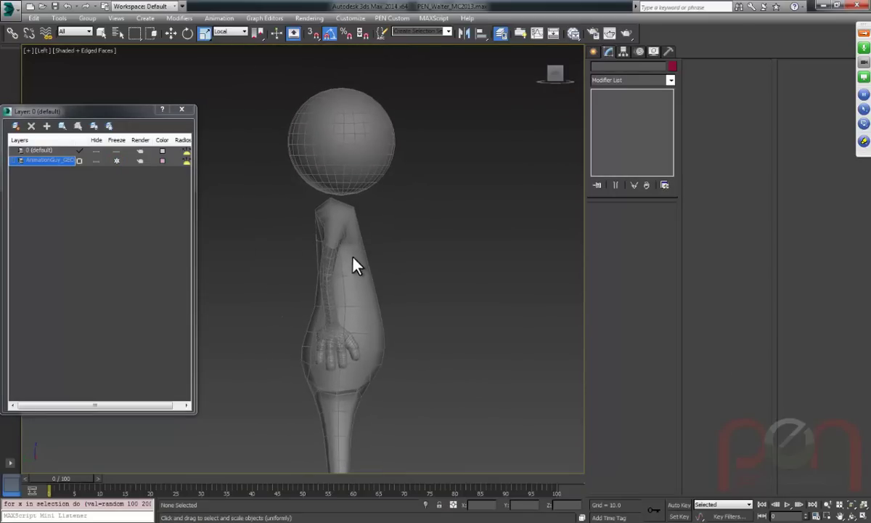
{"action": "left_click_drag", "start_coordinate": [131, 113], "coordinate": [135, 107]}
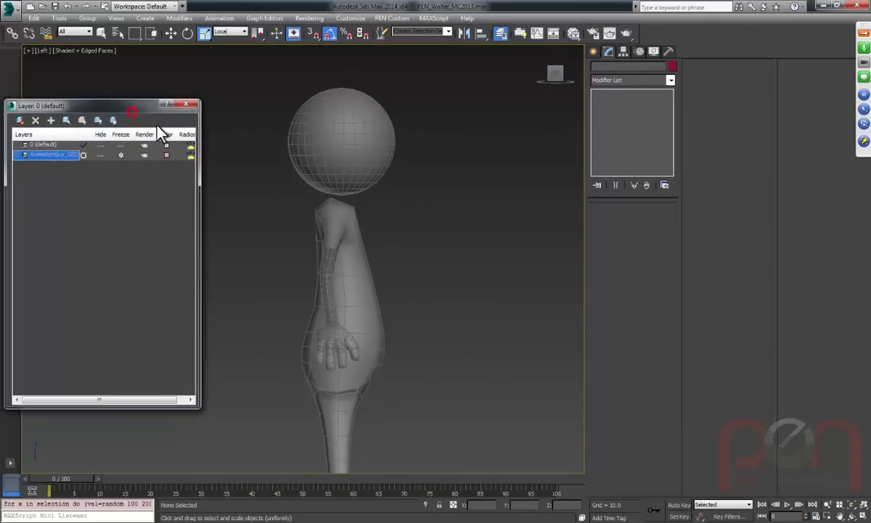
{"action": "middle_click_drag", "start_coordinate": [361, 273], "coordinate": [365, 269]}
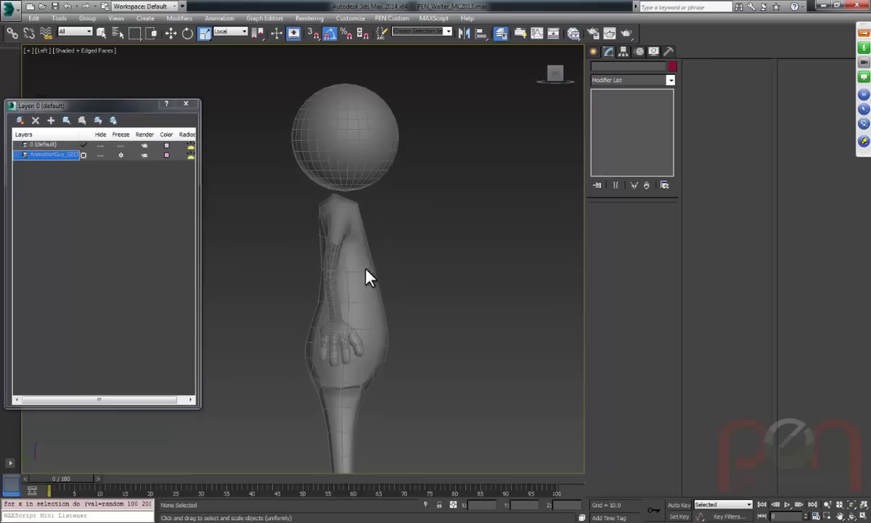
Create a new layer named Water_Rig for the rig objects.
{"action": "left_click", "coordinate": [91, 209]}
{"action": "left_click", "coordinate": [96, 223]}
{"action": "left_click", "coordinate": [19, 119]}
{"action": "left_click", "coordinate": [45, 164]}
{"action": "type", "text": "W"}
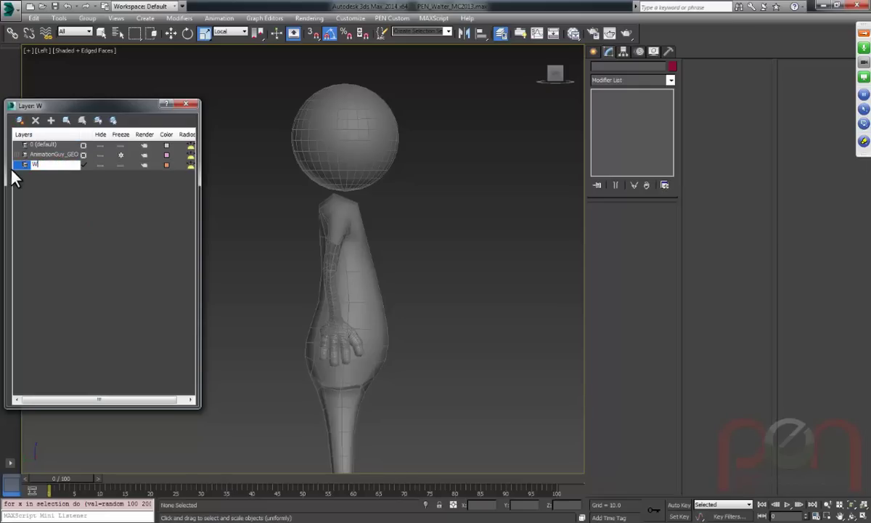
{"action": "type", "text": "ater_Rig"}
{"action": "key", "text": "Return"}
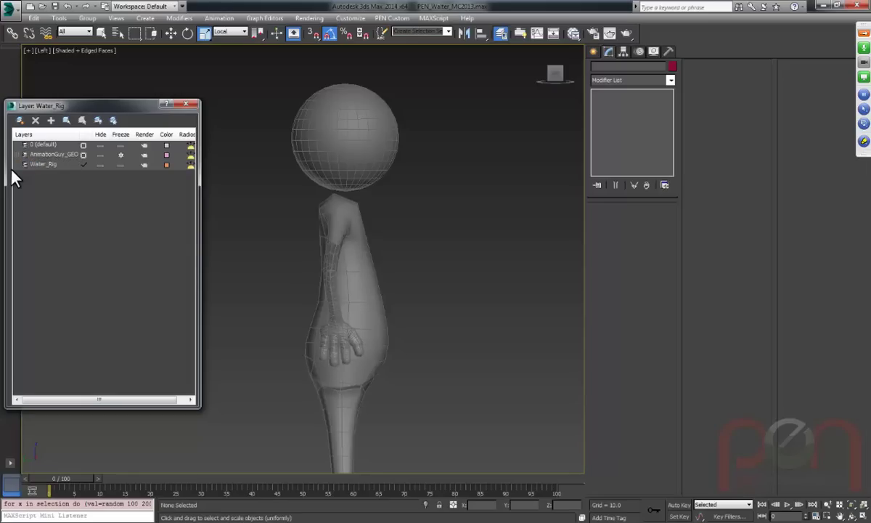
Close the layer manager and activate the Bones creation tool with the torso framed in the Left view.
{"action": "scroll", "coordinate": [365, 239], "scroll_direction": "up", "scroll_amount": 2}
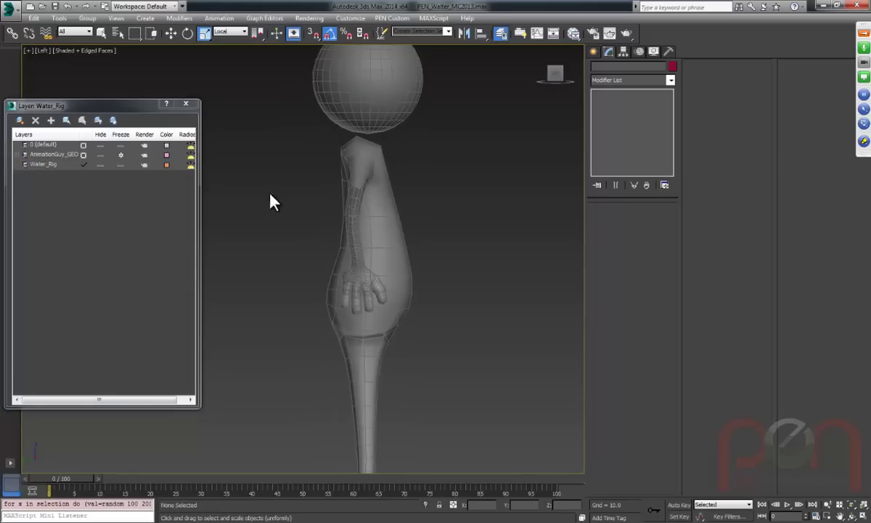
{"action": "left_click", "coordinate": [186, 103]}
{"action": "middle_click_drag", "start_coordinate": [398, 221], "coordinate": [363, 264]}
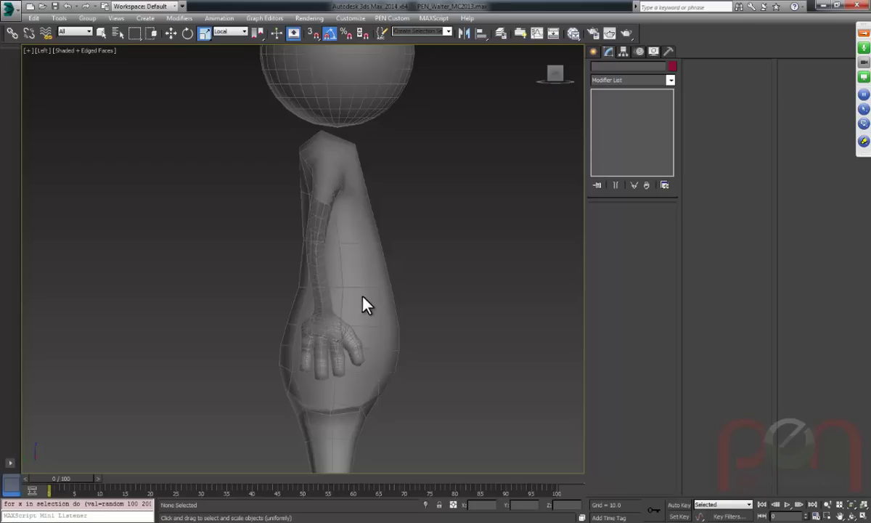
{"action": "middle_click_drag", "start_coordinate": [365, 305], "coordinate": [366, 278]}
{"action": "scroll", "coordinate": [363, 283], "scroll_direction": "up", "scroll_amount": 3}
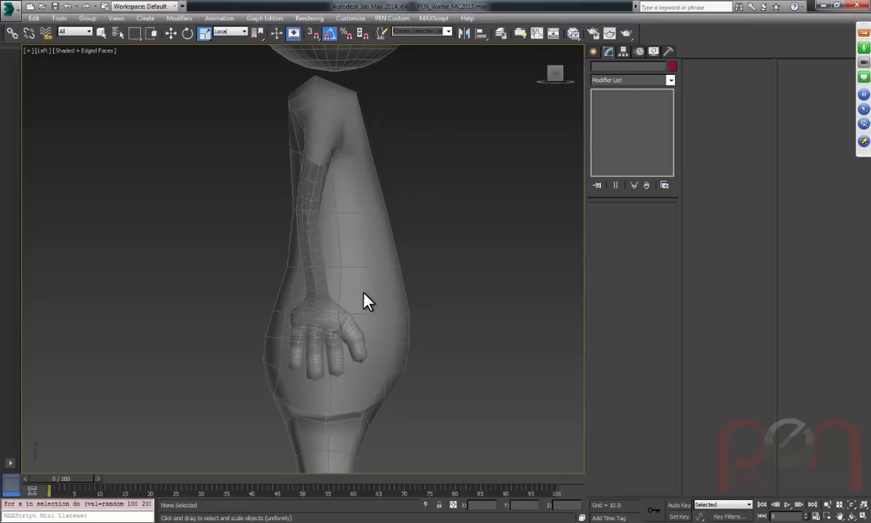
{"action": "left_click", "coordinate": [593, 52]}
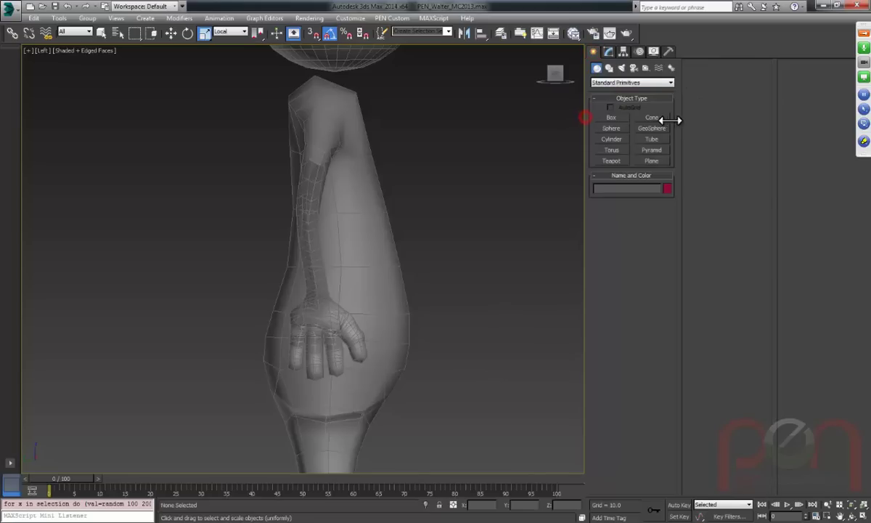
{"action": "left_click_drag", "start_coordinate": [585, 117], "coordinate": [680, 117]}
{"action": "left_click", "coordinate": [766, 67]}
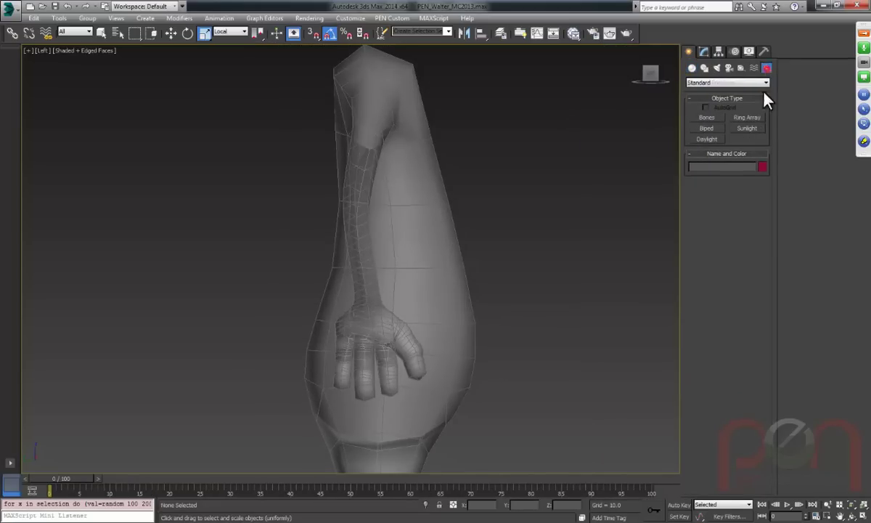
{"action": "left_click", "coordinate": [707, 117]}
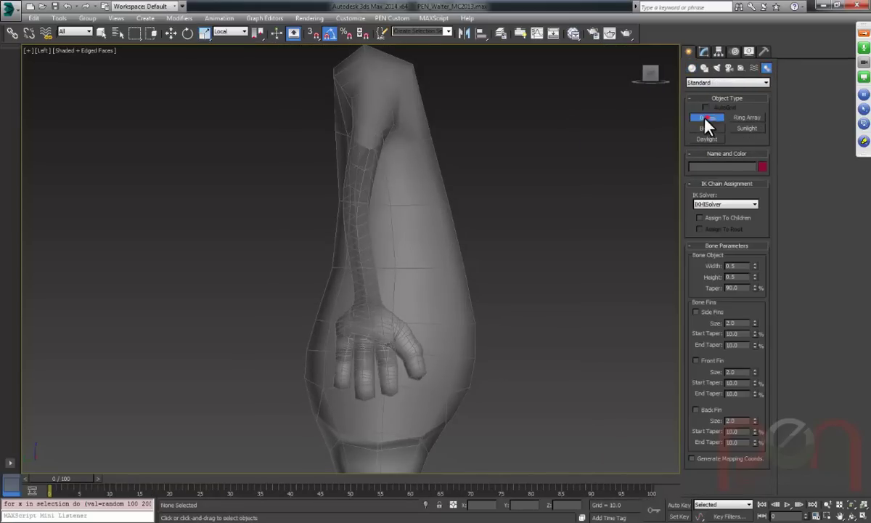
{"action": "scroll", "coordinate": [509, 273], "scroll_direction": "down", "scroll_amount": 2}
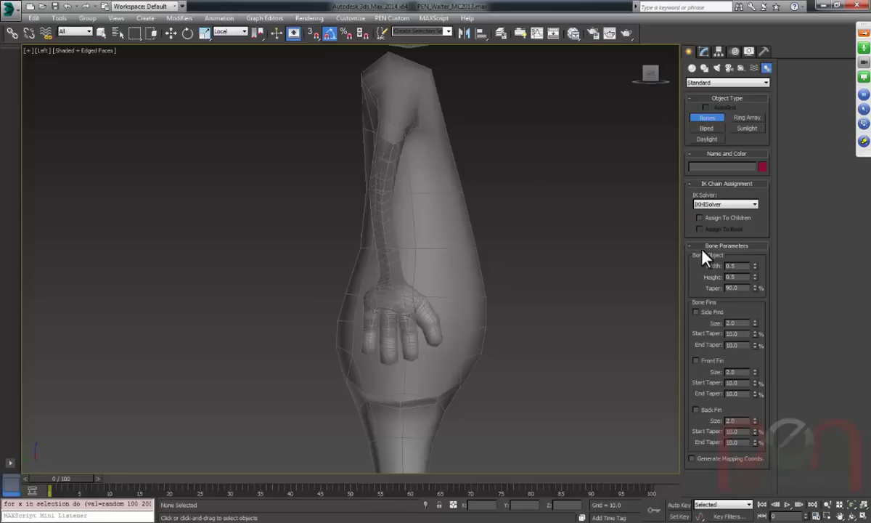
{"action": "left_click", "coordinate": [494, 297]}
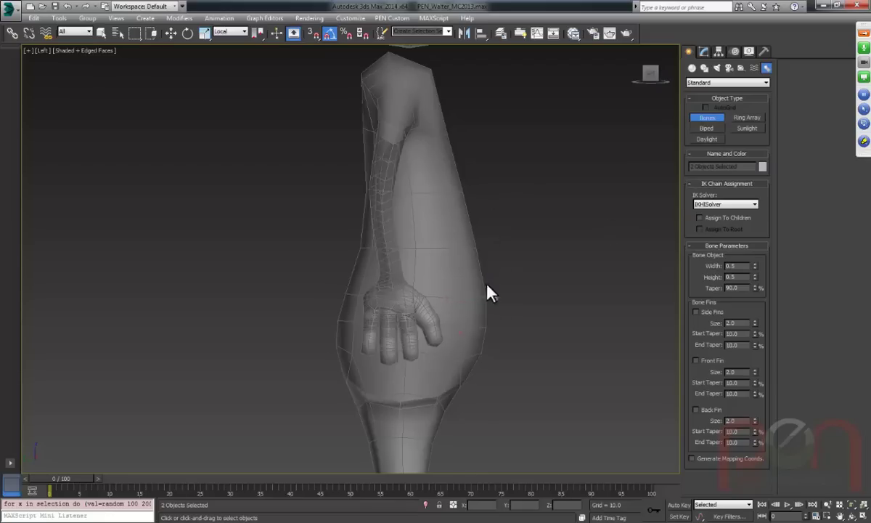
{"action": "right_click", "coordinate": [558, 252]}
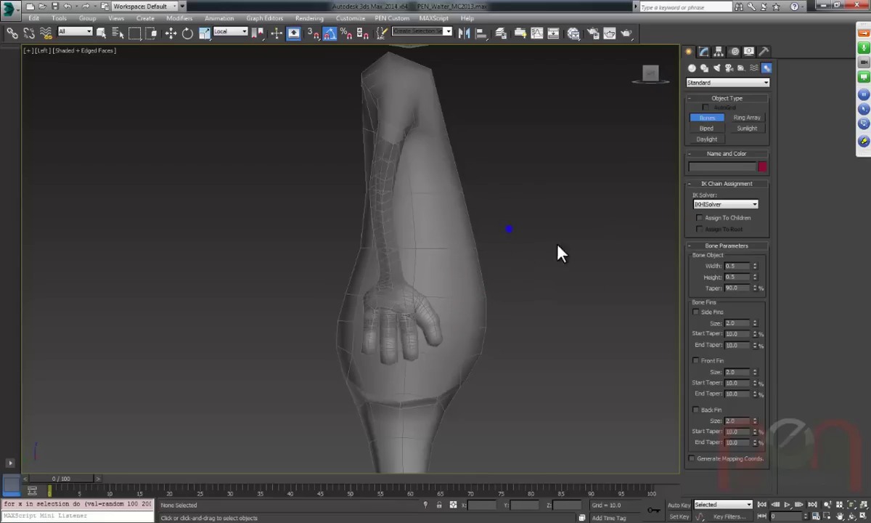
Set the bone width and height to 1.0 and draw a test bone in front of the torso.
{"action": "double_click", "coordinate": [732, 266]}
{"action": "key", "text": "Tab"}
{"action": "type", "text": "1.0"}
{"action": "left_click", "coordinate": [505, 266]}
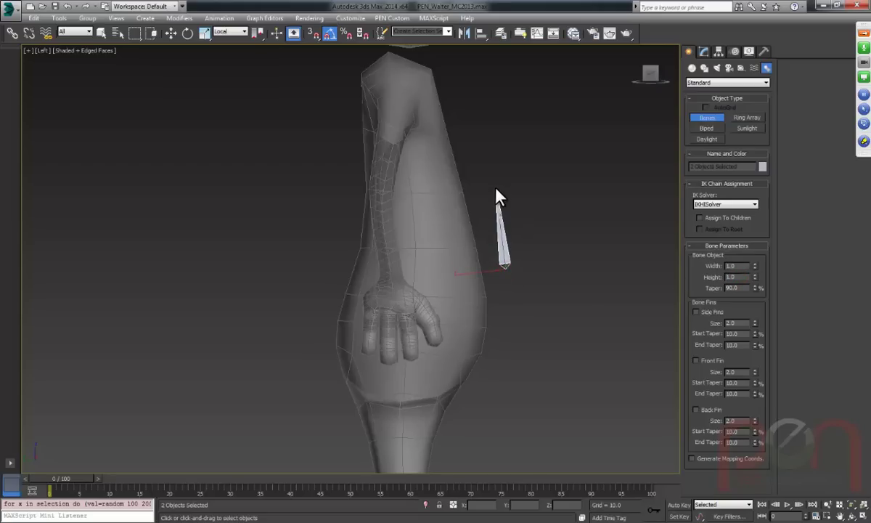
{"action": "right_click", "coordinate": [496, 196]}
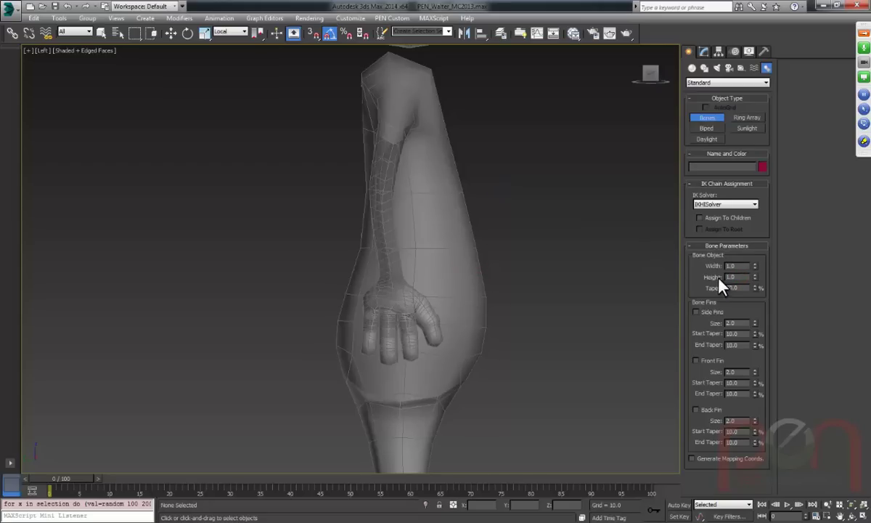
Set the bone width and height to 0.8 and try a test bone in front of the torso.
{"action": "middle_click_drag", "start_coordinate": [570, 268], "coordinate": [548, 266]}
{"action": "double_click", "coordinate": [731, 265]}
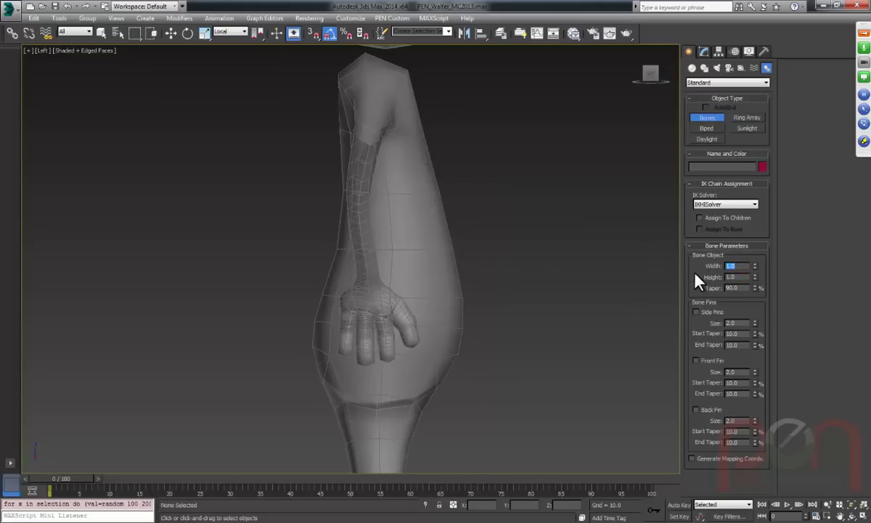
{"action": "double_click", "coordinate": [732, 276]}
{"action": "type", "text": "0.8"}
{"action": "left_click", "coordinate": [492, 286]}
{"action": "right_click", "coordinate": [486, 220]}
Leave the Bones tool and examine the torso, legs and whole character in the Left view.
{"action": "mouse_move", "coordinate": [476, 256]}
{"action": "middle_mouse_down"}
{"action": "mouse_move", "coordinate": [465, 236]}
{"action": "mouse_move", "coordinate": [465, 247]}
{"action": "middle_mouse_up"}
{"action": "scroll", "coordinate": [465, 235], "scroll_direction": "up", "scroll_amount": 1}
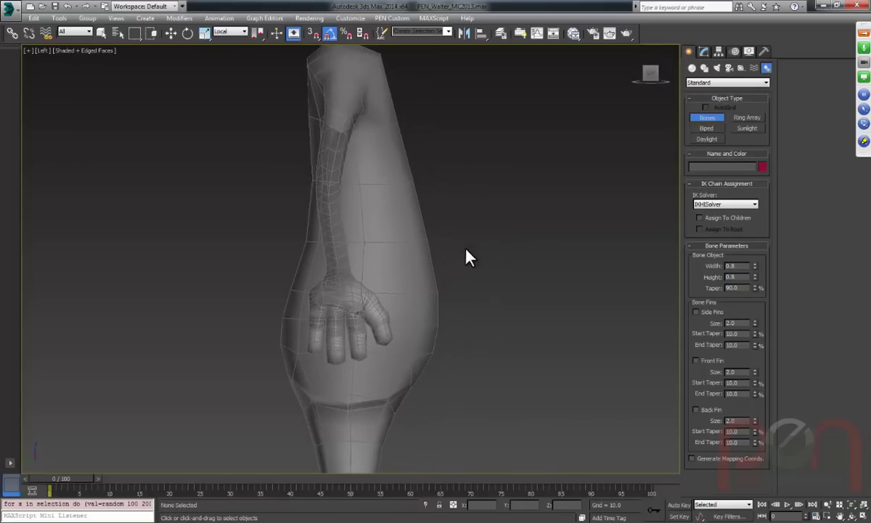
{"action": "middle_click_drag", "start_coordinate": [406, 235], "coordinate": [401, 241]}
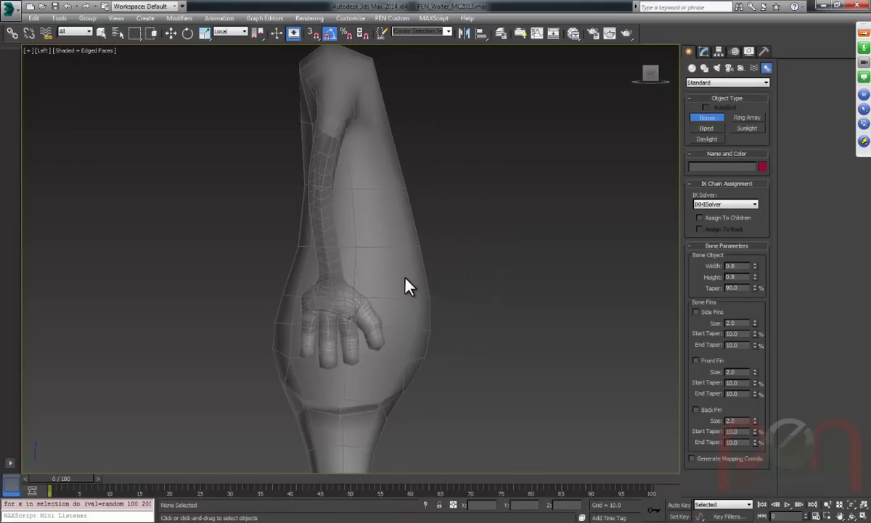
{"action": "scroll", "coordinate": [412, 291], "scroll_direction": "down", "scroll_amount": 4}
{"action": "middle_click_drag", "start_coordinate": [370, 336], "coordinate": [393, 259]}
{"action": "scroll", "coordinate": [385, 256], "scroll_direction": "up", "scroll_amount": 2}
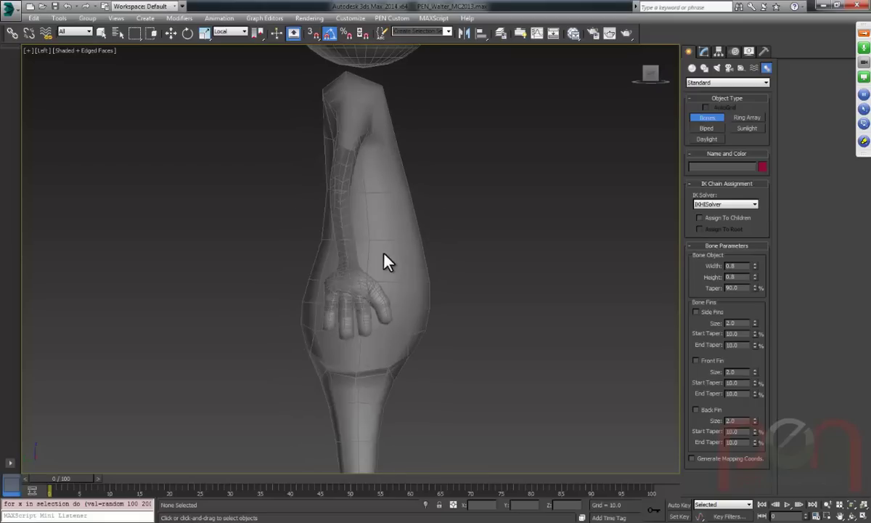
{"action": "key", "text": "r"}
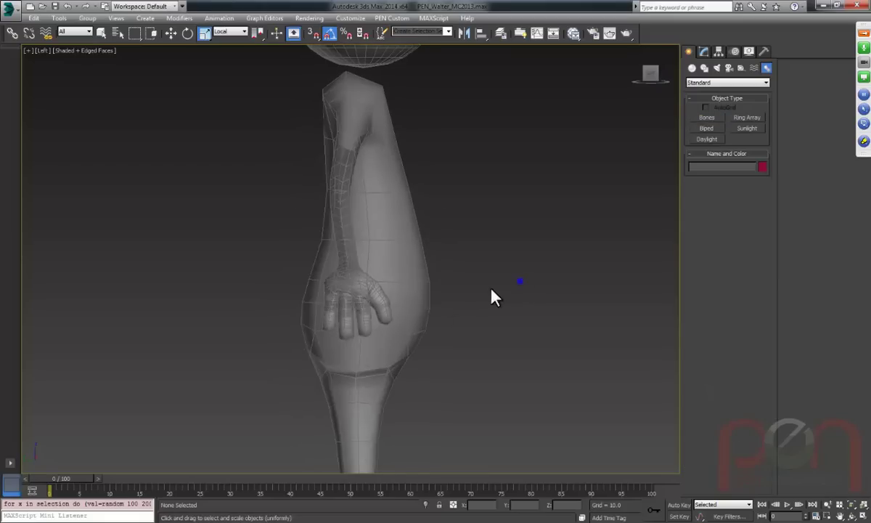
{"action": "middle_click_drag", "start_coordinate": [458, 324], "coordinate": [449, 221]}
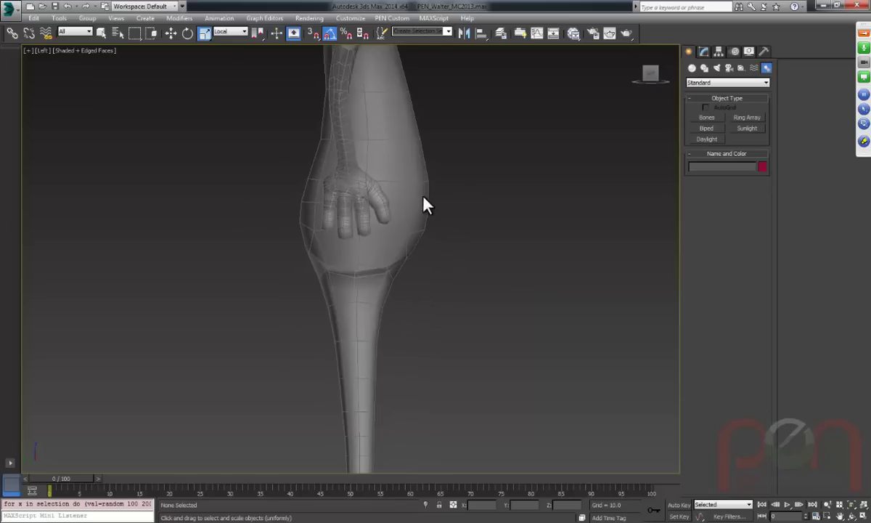
{"action": "middle_click_drag", "start_coordinate": [424, 202], "coordinate": [392, 255]}
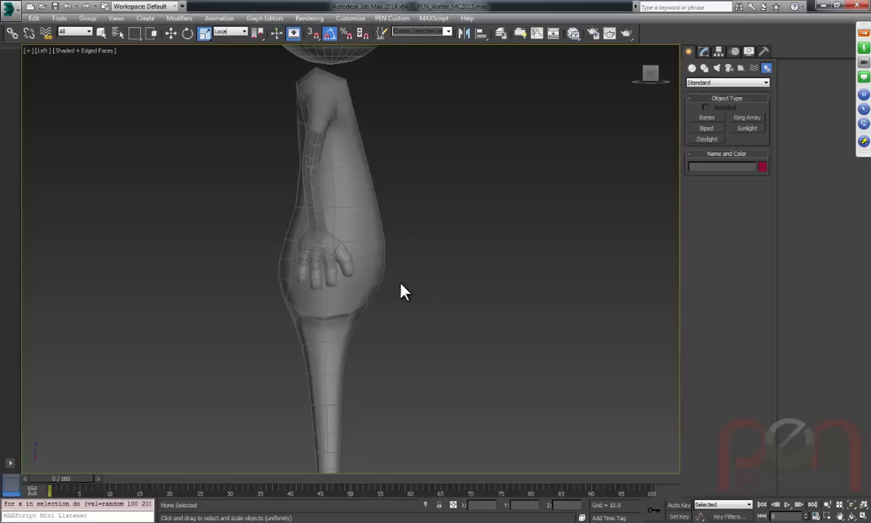
{"action": "scroll", "coordinate": [376, 291], "scroll_direction": "down", "scroll_amount": 5}
{"action": "scroll", "coordinate": [376, 282], "scroll_direction": "down", "scroll_amount": 2}
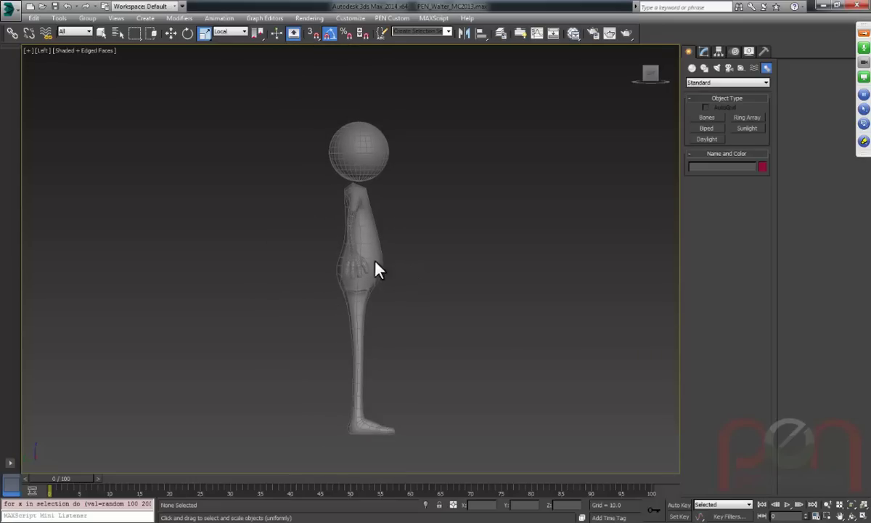
{"action": "scroll", "coordinate": [375, 287], "scroll_direction": "up", "scroll_amount": 1}
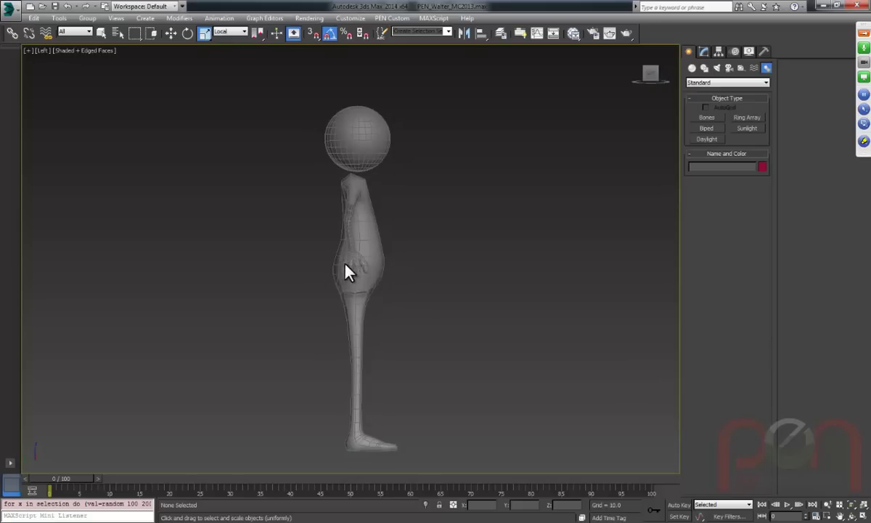
Draw a test circle around the character's feet in an orthographic view and delete it.
{"action": "middle_click_drag", "start_coordinate": [357, 272], "coordinate": [389, 268], "text": "alt"}
{"action": "right_click", "coordinate": [389, 268]}
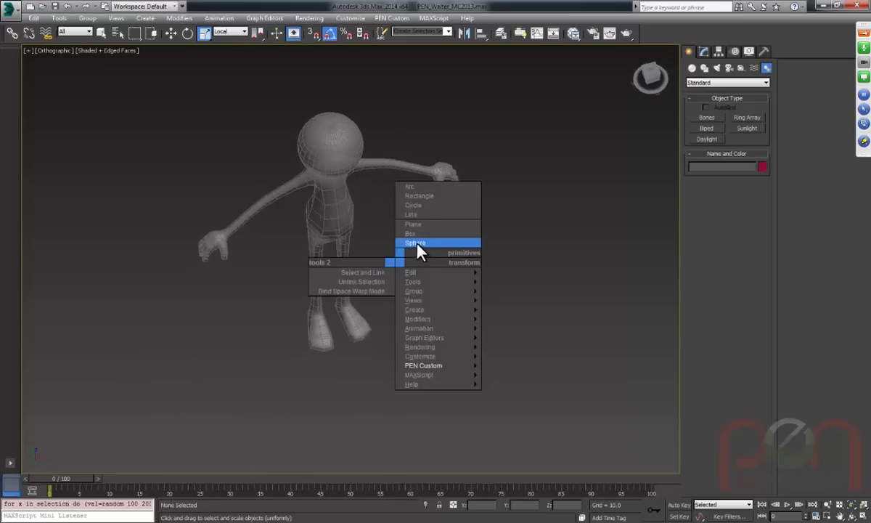
{"action": "left_click", "coordinate": [412, 205]}
{"action": "left_click_drag", "start_coordinate": [337, 321], "coordinate": [359, 365]}
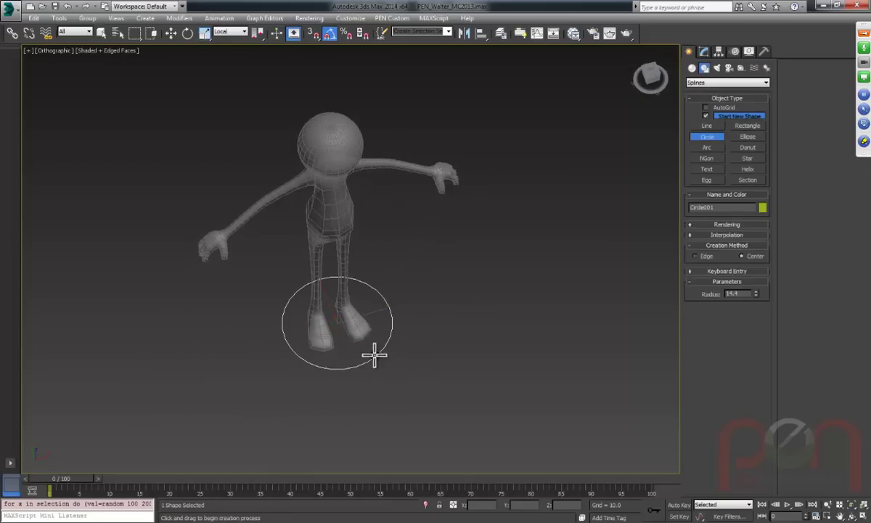
{"action": "right_click", "coordinate": [452, 320]}
{"action": "key", "text": "Delete"}
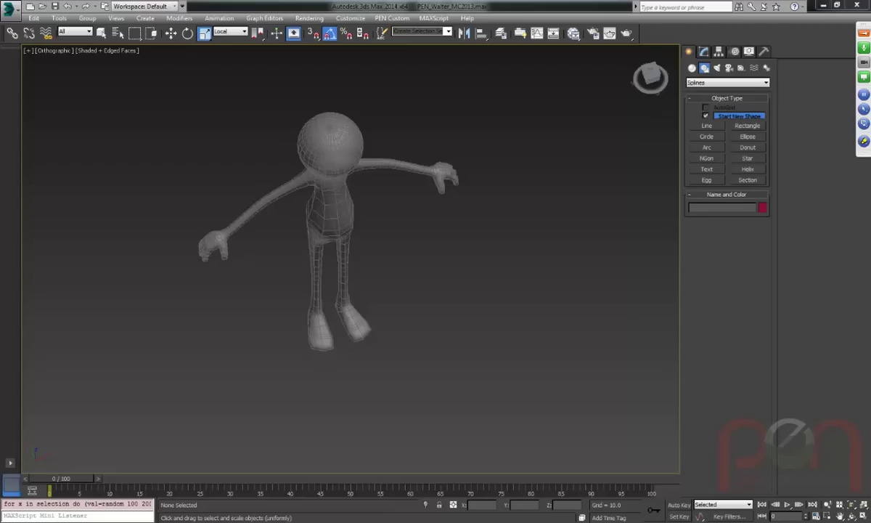
Bring the browser's Control Objects script page into view, review the sample control shapes, and move the window away.
{"action": "left_click_drag", "start_coordinate": [870, 91], "coordinate": [725, 86]}
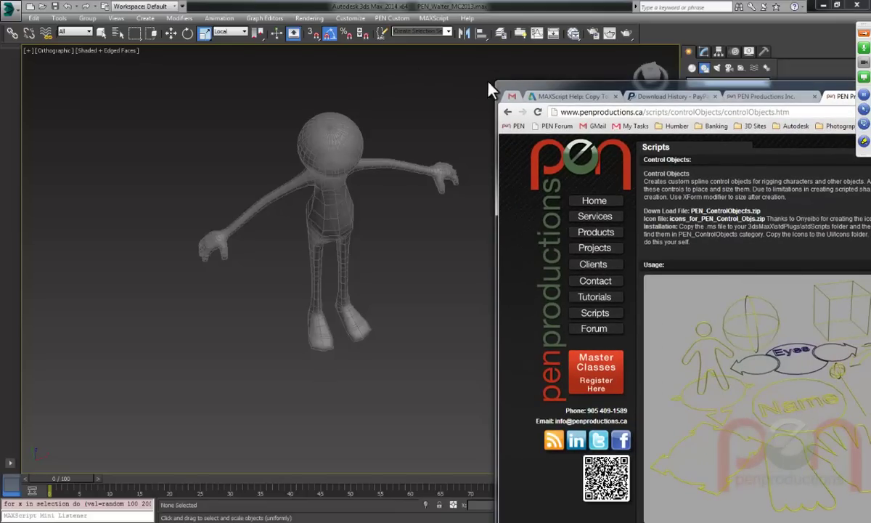
{"action": "left_click_drag", "start_coordinate": [525, 93], "coordinate": [192, 44]}
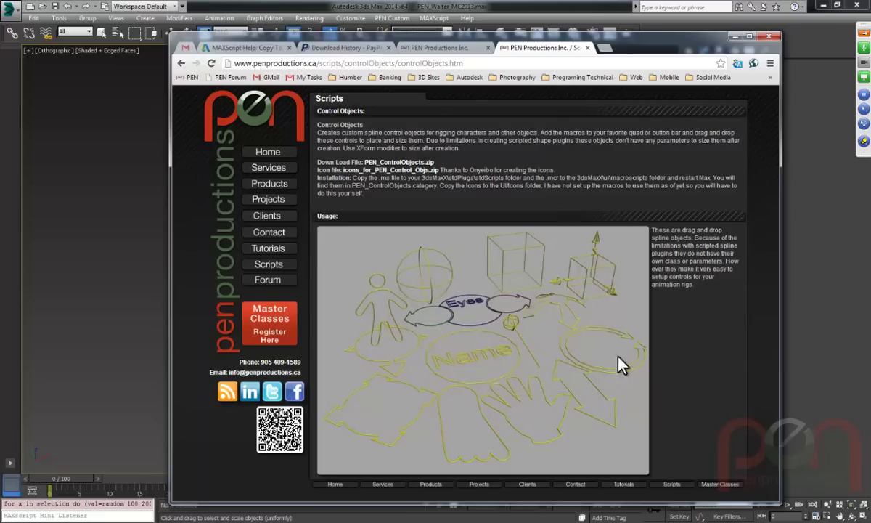
{"action": "left_click_drag", "start_coordinate": [190, 37], "coordinate": [870, 70]}
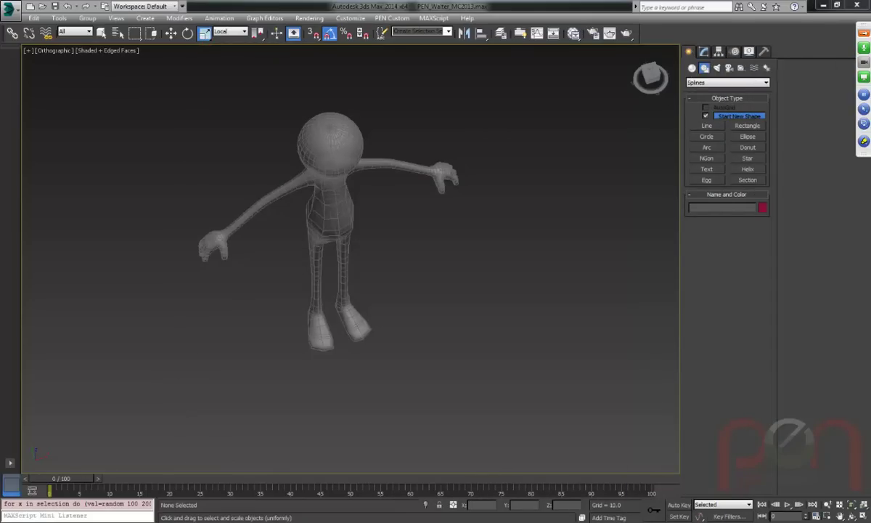
{"action": "middle_click_drag", "start_coordinate": [352, 301], "coordinate": [428, 283], "text": "alt"}
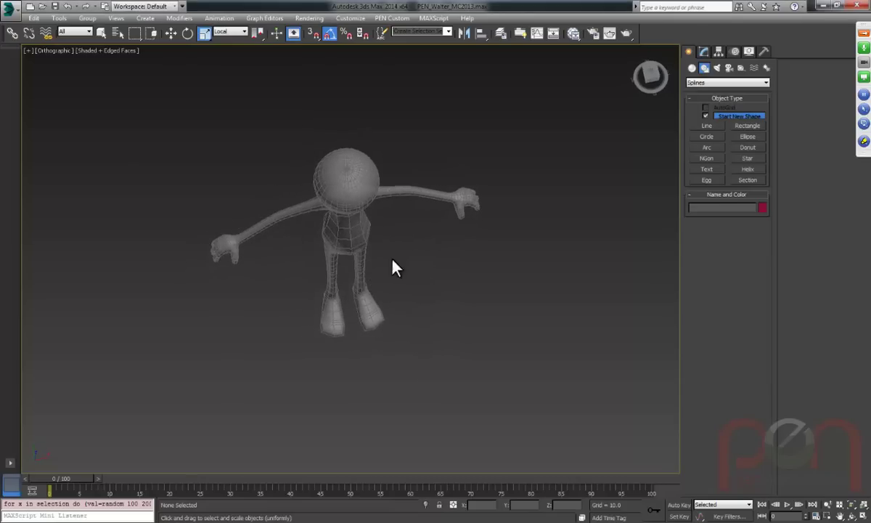
{"action": "left_click", "coordinate": [87, 32]}
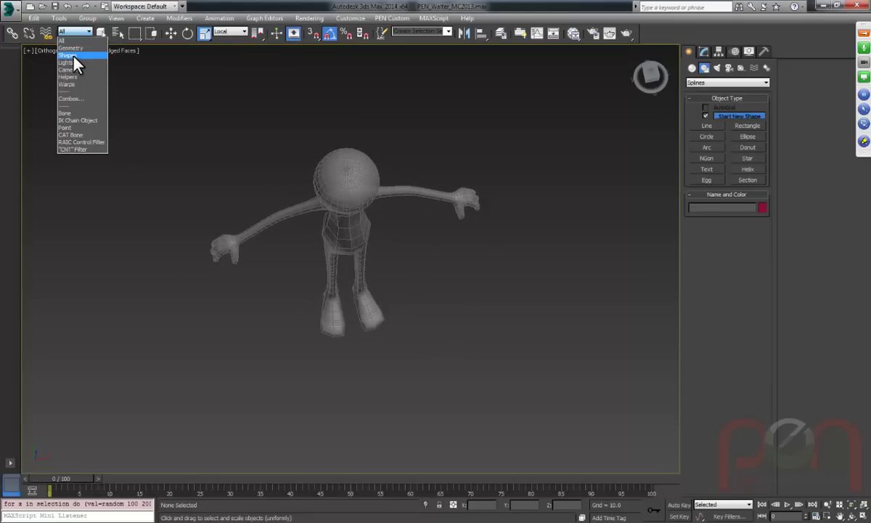
{"action": "left_click", "coordinate": [86, 34]}
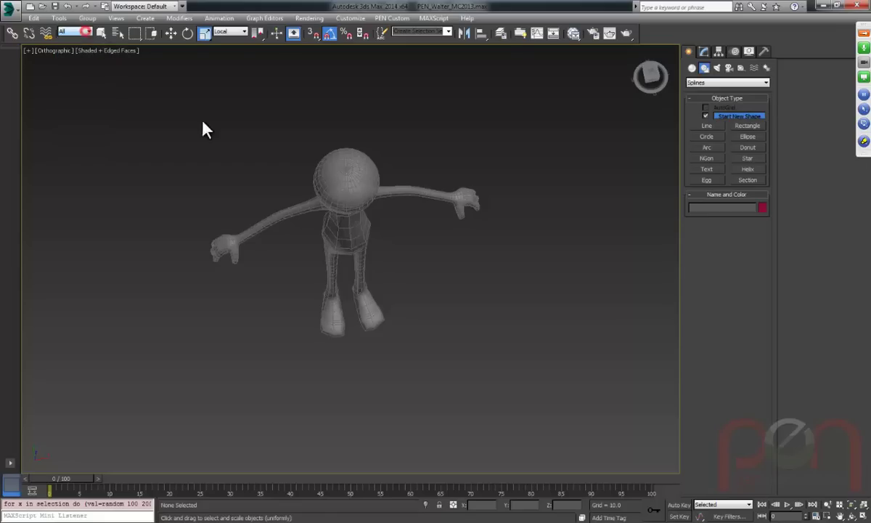
{"action": "middle_click_drag", "start_coordinate": [464, 300], "coordinate": [453, 284], "text": "alt"}
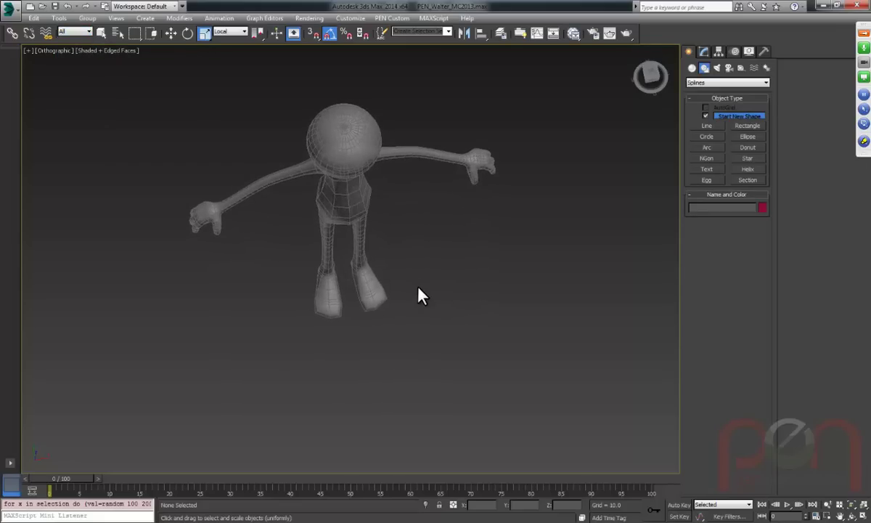
Open the Rigging Utils window, make it taller, and load its Control Objects utility.
{"action": "left_click", "coordinate": [387, 20]}
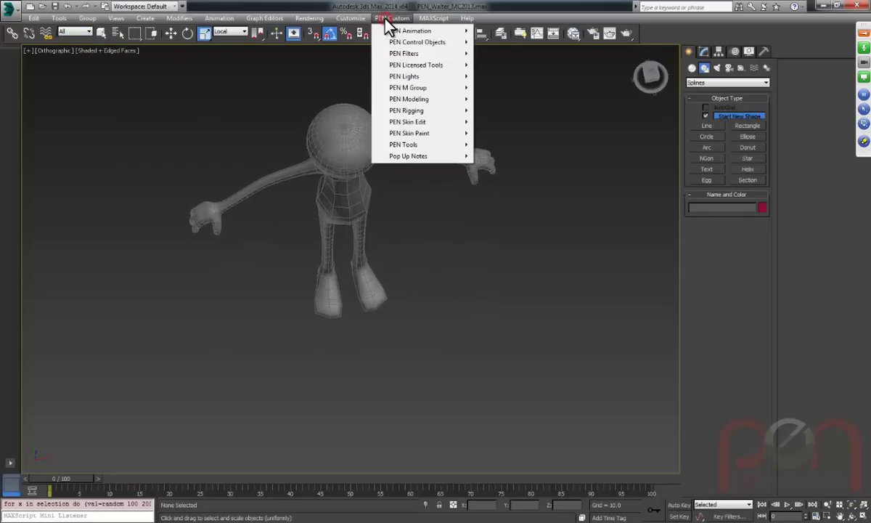
{"action": "left_click", "coordinate": [406, 113]}
{"action": "left_click", "coordinate": [533, 111]}
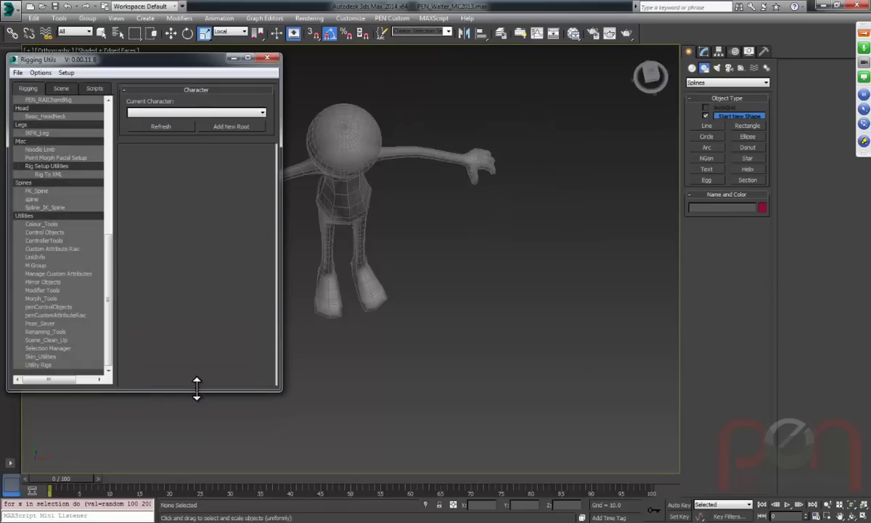
{"action": "left_click_drag", "start_coordinate": [189, 390], "coordinate": [190, 451]}
{"action": "middle_click_drag", "start_coordinate": [291, 341], "coordinate": [317, 315]}
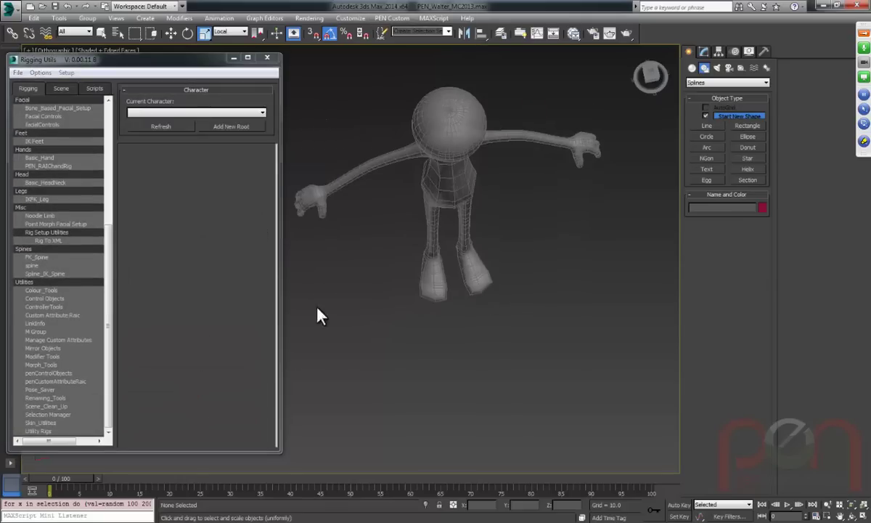
{"action": "left_click", "coordinate": [55, 298]}
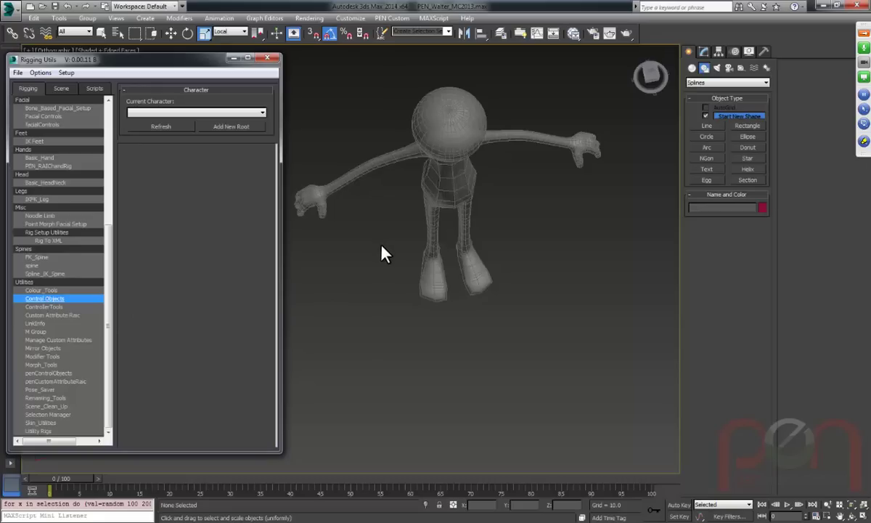
{"action": "double_click", "coordinate": [41, 300]}
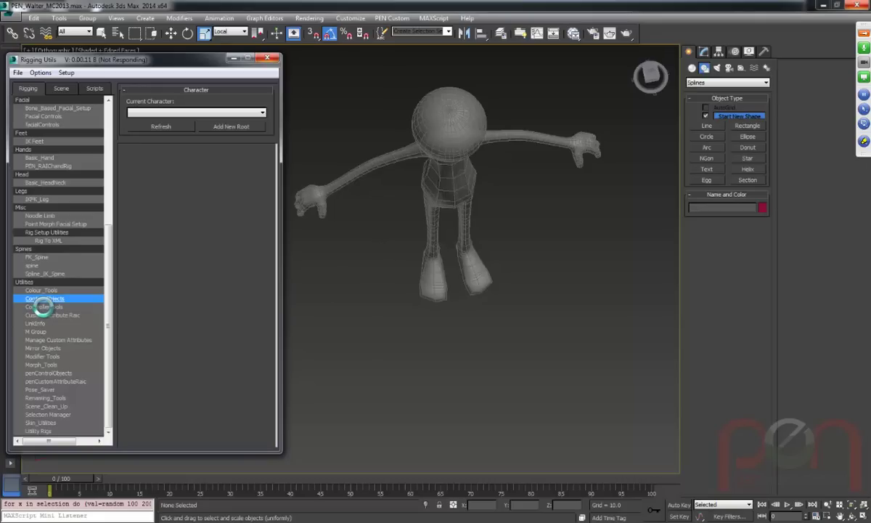
Create a circular text control named Water and draw it on the ground around the character's feet.
{"action": "middle_click_drag", "start_coordinate": [308, 275], "coordinate": [473, 275], "text": "alt"}
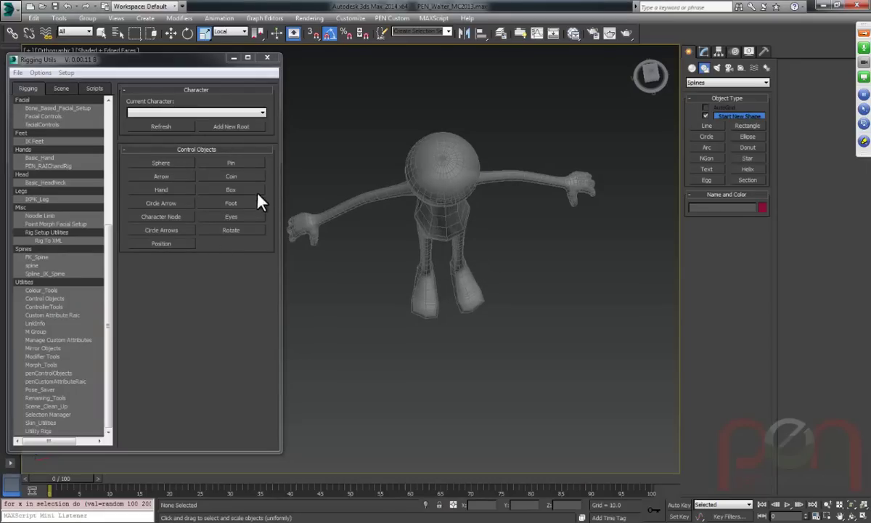
{"action": "left_click", "coordinate": [230, 176]}
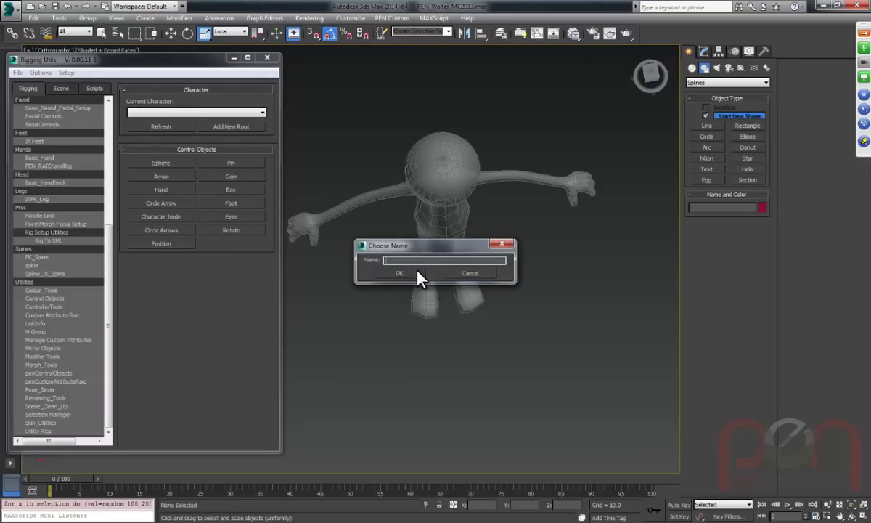
{"action": "type", "text": "Water"}
{"action": "left_click", "coordinate": [418, 275]}
{"action": "left_click_drag", "start_coordinate": [446, 298], "coordinate": [471, 361]}
{"action": "middle_click_drag", "start_coordinate": [505, 357], "coordinate": [482, 302], "text": "alt"}
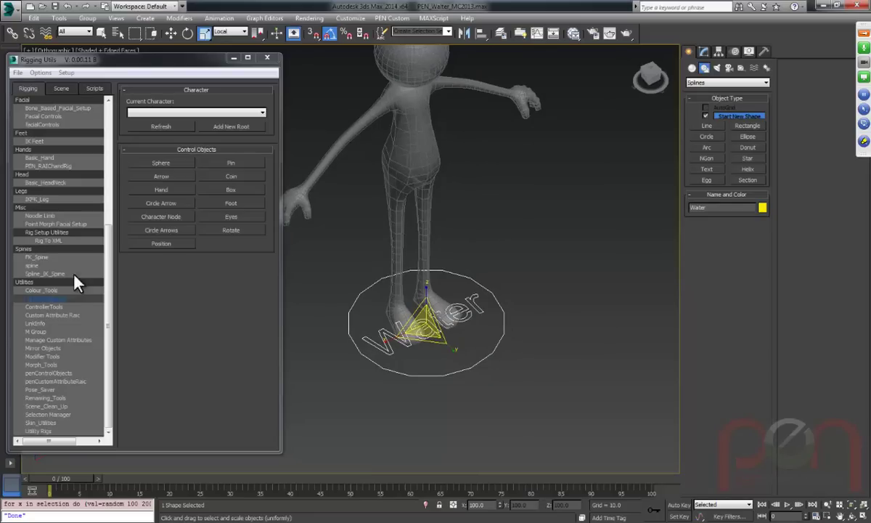
Switch to Move with the View reference coordinate system and reset the Water control's X and Y position to 0.
{"action": "left_click_drag", "start_coordinate": [140, 57], "coordinate": [143, 64]}
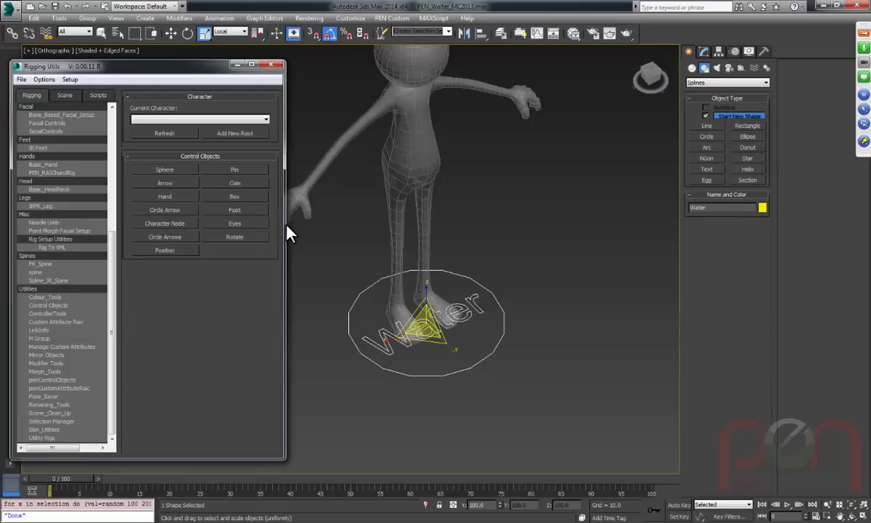
{"action": "middle_click_drag", "start_coordinate": [451, 346], "coordinate": [508, 355], "text": "alt"}
{"action": "key", "text": "w"}
{"action": "middle_click_drag", "start_coordinate": [552, 383], "coordinate": [546, 327]}
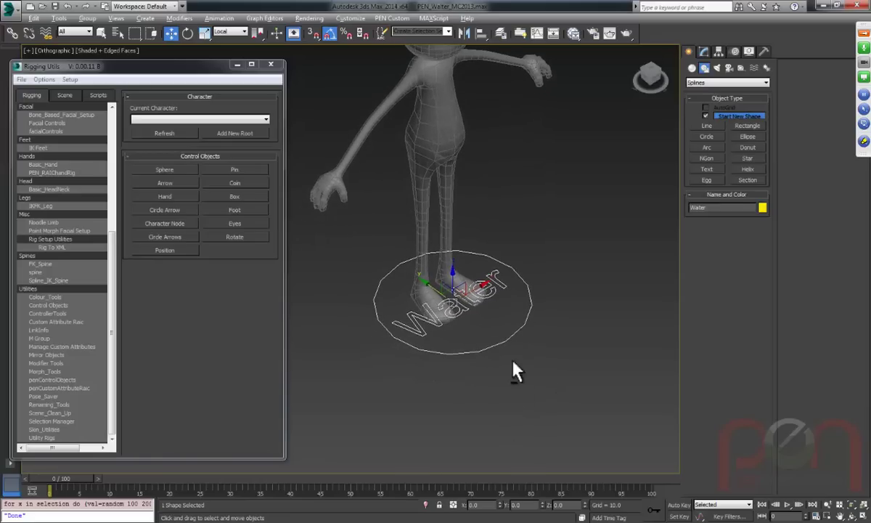
{"action": "right_click", "coordinate": [512, 290]}
{"action": "left_click", "coordinate": [556, 288]}
{"action": "left_click", "coordinate": [231, 33]}
{"action": "left_click", "coordinate": [211, 29]}
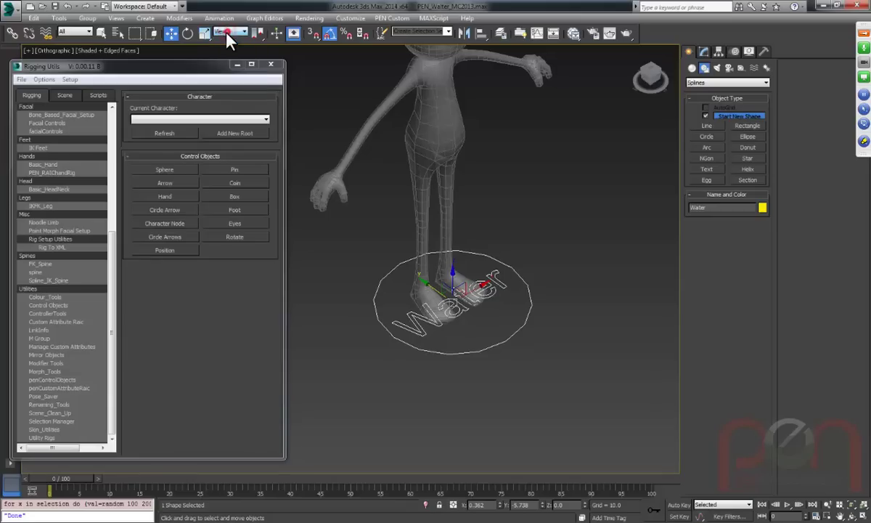
{"action": "right_click", "coordinate": [500, 505]}
{"action": "right_click", "coordinate": [541, 504]}
Show the viewport grid and check the Water control's alignment with the origin.
{"action": "middle_click_drag", "start_coordinate": [508, 375], "coordinate": [456, 360]}
{"action": "key", "text": "g"}
{"action": "scroll", "coordinate": [455, 370], "scroll_direction": "up", "scroll_amount": 11}
{"action": "scroll", "coordinate": [486, 298], "scroll_direction": "down", "scroll_amount": 10}
Draw a Circle Arrow control beside the character and reset its X and Y position to 0.
{"action": "middle_click_drag", "start_coordinate": [486, 296], "coordinate": [456, 247], "text": "alt"}
{"action": "left_click", "coordinate": [164, 209]}
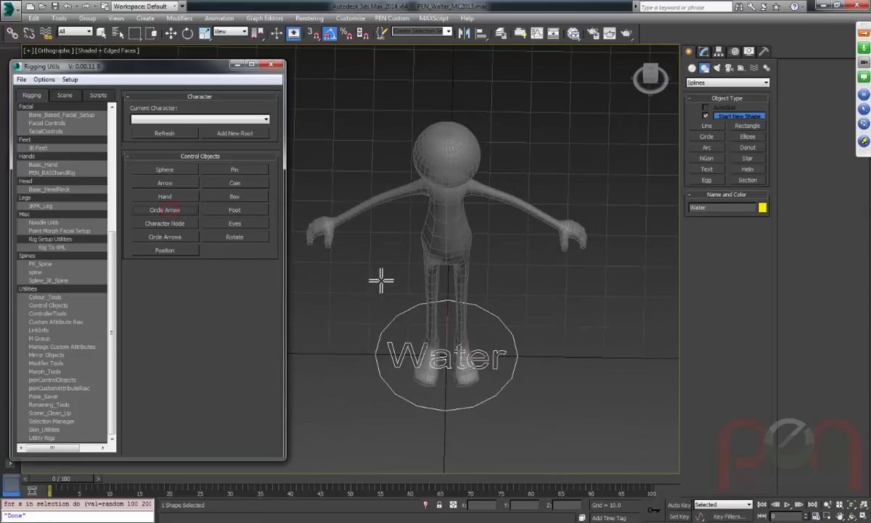
{"action": "left_click_drag", "start_coordinate": [381, 279], "coordinate": [389, 325]}
{"action": "key", "text": "w"}
{"action": "middle_click_drag", "start_coordinate": [395, 315], "coordinate": [452, 291], "text": "alt"}
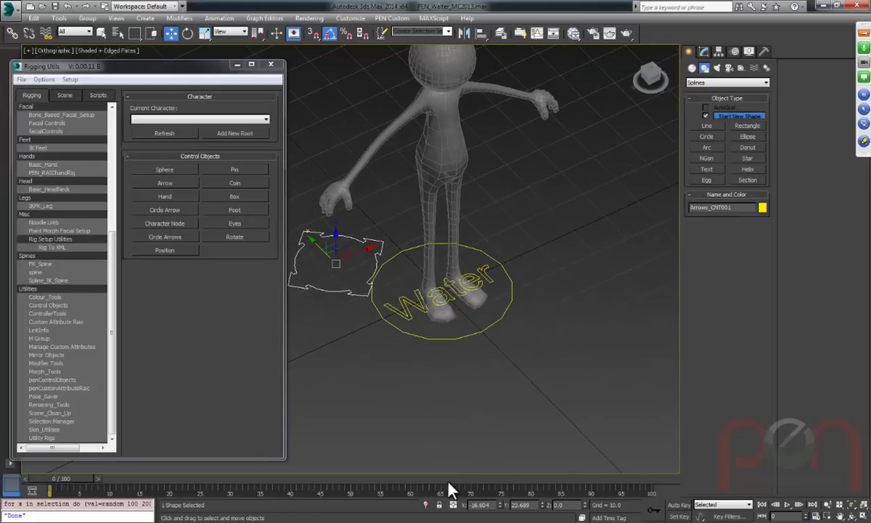
{"action": "right_click", "coordinate": [501, 505]}
{"action": "right_click", "coordinate": [542, 506]}
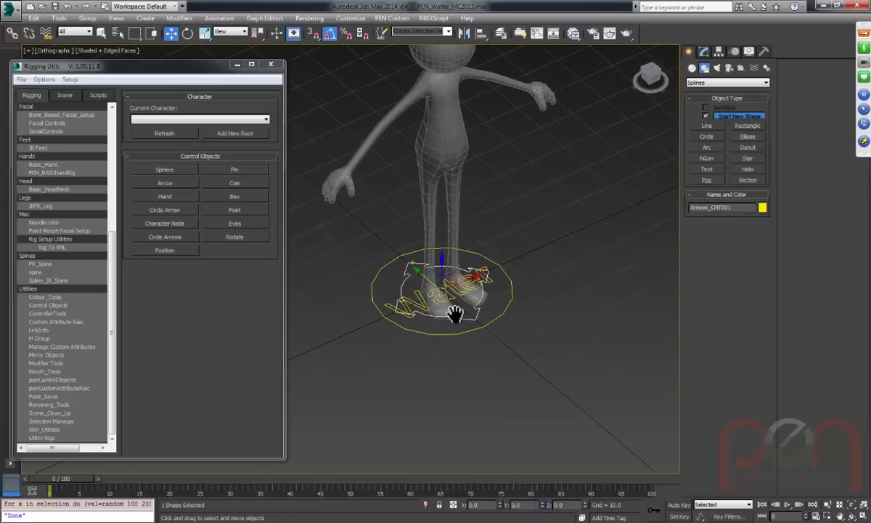
In the Left view, raise the Circle Arrow control from the floor to the character's hips, at about Z 47.8.
{"action": "key", "text": "l"}
{"action": "key", "text": "z"}
{"action": "scroll", "coordinate": [384, 190], "scroll_direction": "down", "scroll_amount": 4}
{"action": "middle_click_drag", "start_coordinate": [385, 190], "coordinate": [450, 332]}
{"action": "scroll", "coordinate": [450, 328], "scroll_direction": "down", "scroll_amount": 1}
{"action": "scroll", "coordinate": [445, 355], "scroll_direction": "up", "scroll_amount": 1}
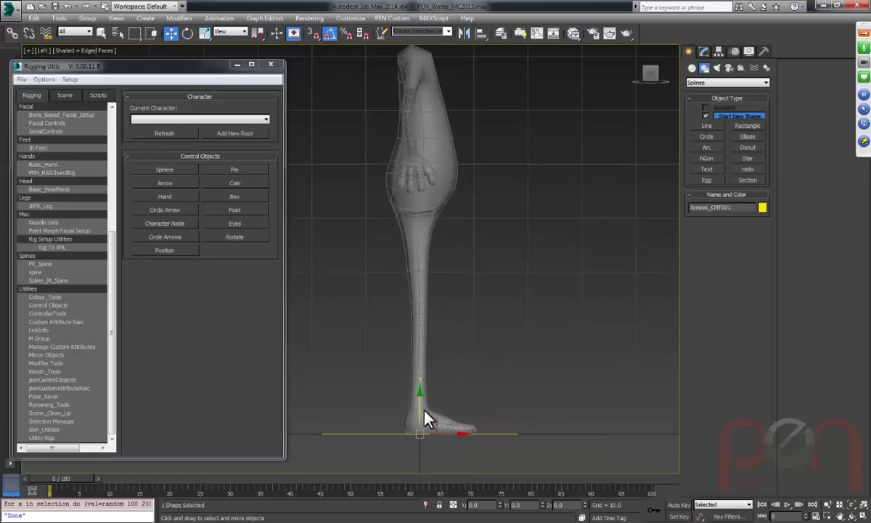
{"action": "left_click_drag", "start_coordinate": [435, 419], "coordinate": [438, 161]}
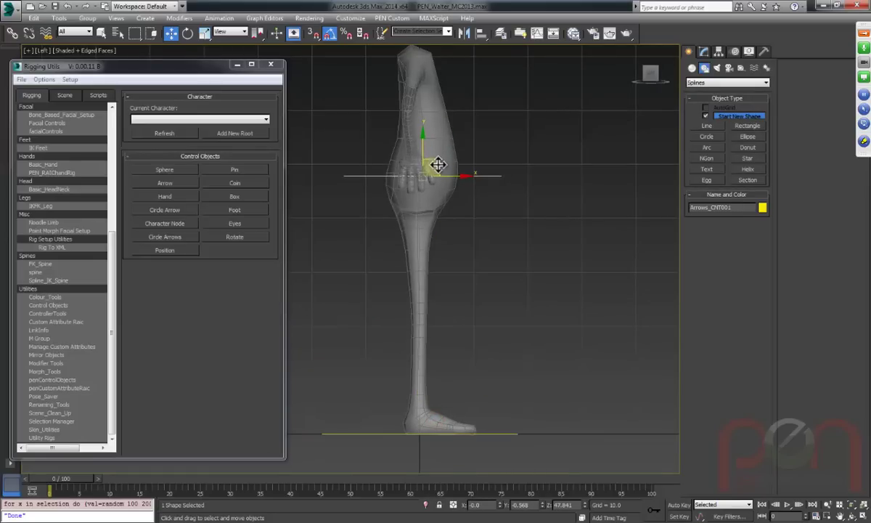
Fine-tune the arrow control around the middle of the hips, at about Y -0.15 and Z 48.3.
{"action": "scroll", "coordinate": [441, 164], "scroll_direction": "up", "scroll_amount": 4}
{"action": "left_click_drag", "start_coordinate": [439, 183], "coordinate": [355, 204]}
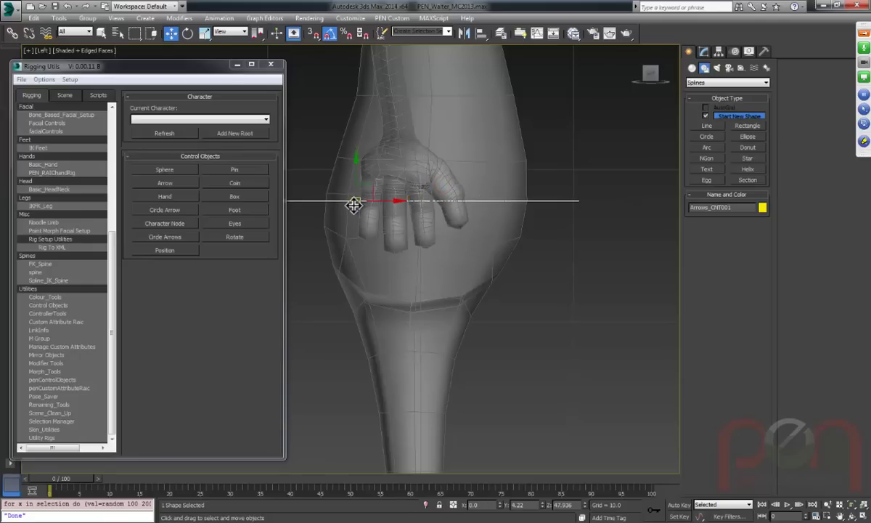
{"action": "left_click_drag", "start_coordinate": [451, 172], "coordinate": [438, 187]}
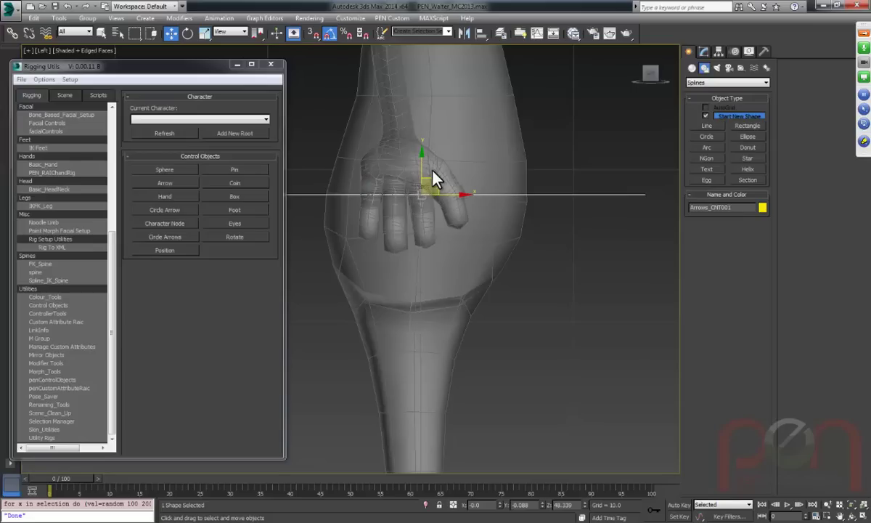
{"action": "left_click_drag", "start_coordinate": [436, 181], "coordinate": [435, 183]}
{"action": "scroll", "coordinate": [443, 272], "scroll_direction": "down", "scroll_amount": 6}
{"action": "middle_click_drag", "start_coordinate": [455, 215], "coordinate": [435, 233], "text": "alt"}
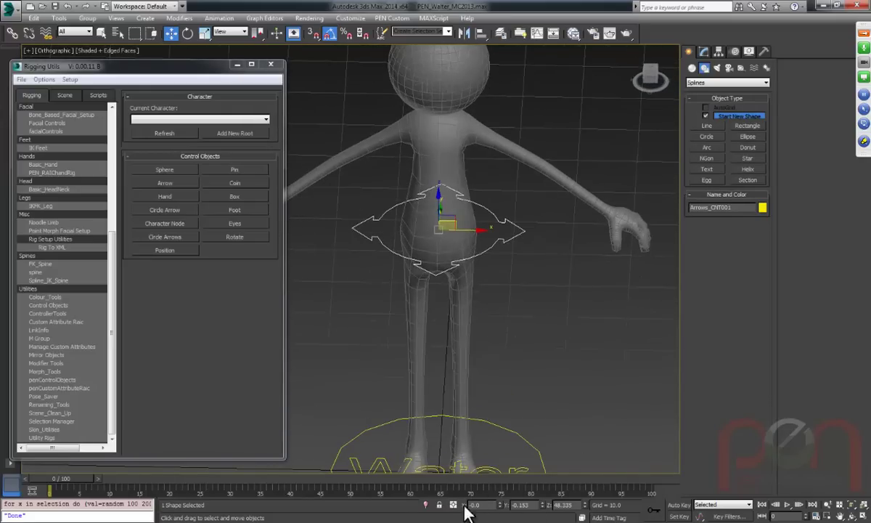
{"action": "middle_click_drag", "start_coordinate": [467, 265], "coordinate": [489, 261], "text": "alt"}
Close the Rigging Utils window and frame the torso in the Left view.
{"action": "key", "text": "l"}
{"action": "key", "text": "z"}
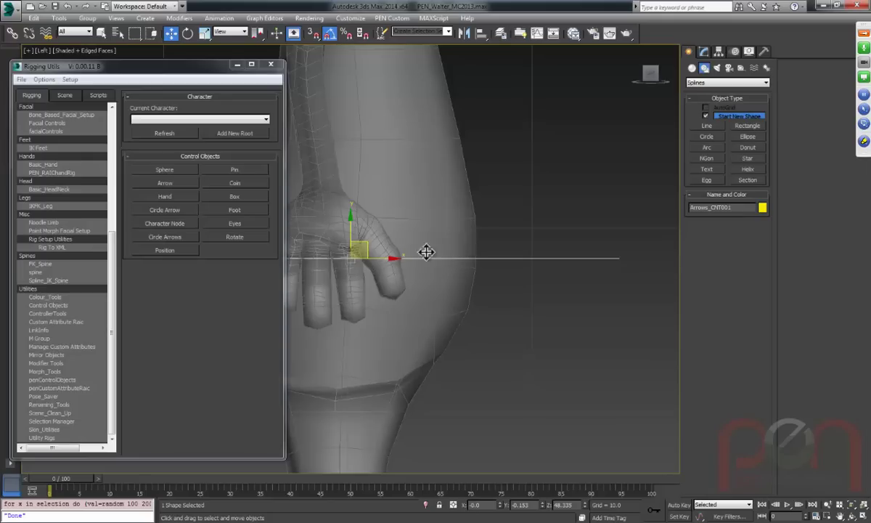
{"action": "scroll", "coordinate": [426, 252], "scroll_direction": "down", "scroll_amount": 4}
{"action": "left_click", "coordinate": [271, 65]}
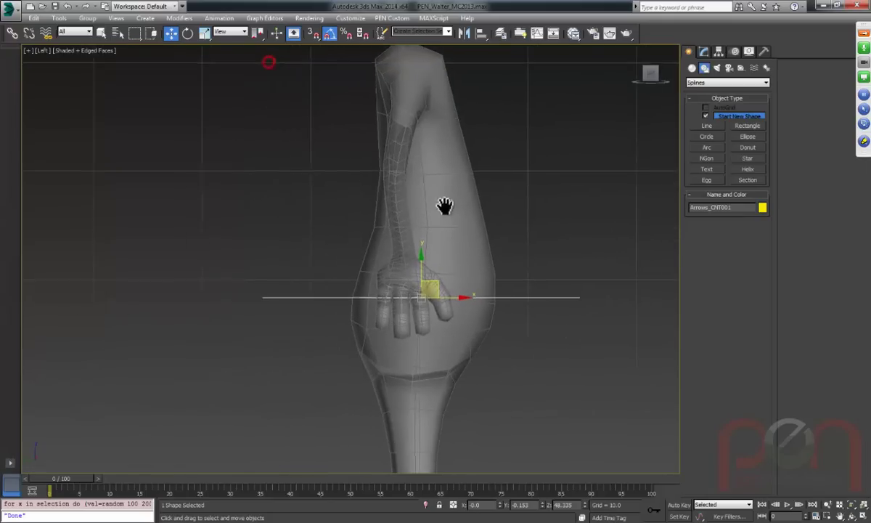
{"action": "middle_click_drag", "start_coordinate": [443, 206], "coordinate": [410, 203]}
{"action": "scroll", "coordinate": [389, 266], "scroll_direction": "up", "scroll_amount": 2}
{"action": "middle_click_drag", "start_coordinate": [392, 260], "coordinate": [389, 233]}
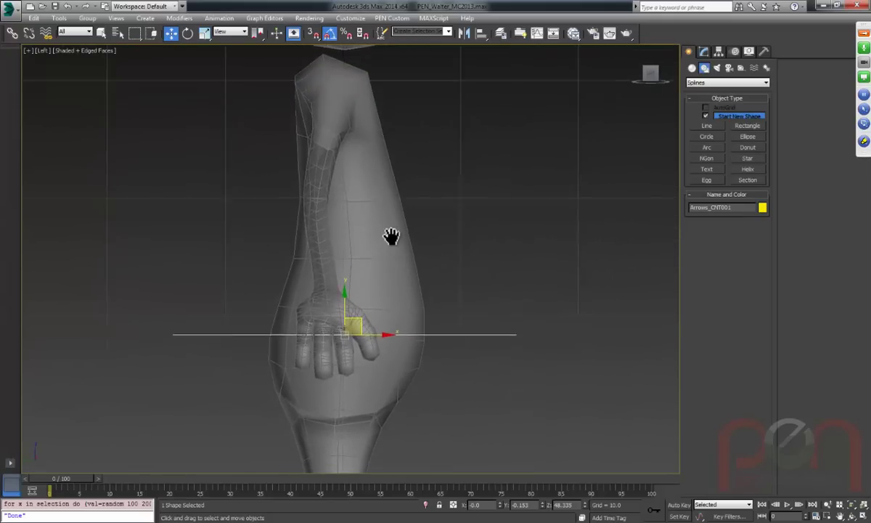
{"action": "scroll", "coordinate": [421, 244], "scroll_direction": "up", "scroll_amount": 1}
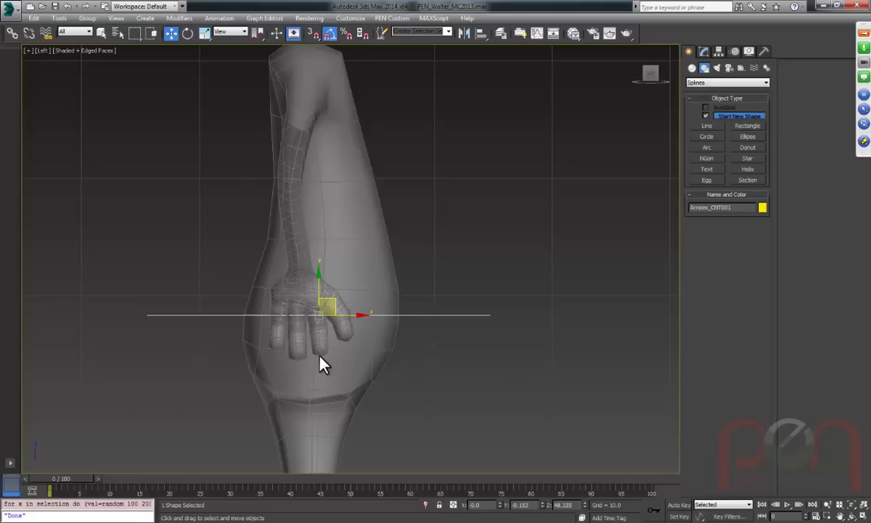
{"action": "middle_click_drag", "start_coordinate": [310, 322], "coordinate": [338, 328]}
{"action": "scroll", "coordinate": [349, 305], "scroll_direction": "down", "scroll_amount": 3}
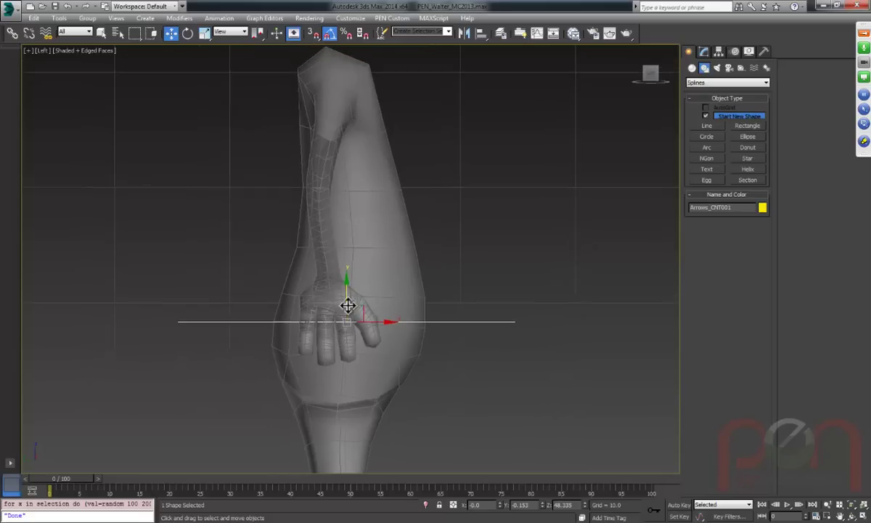
{"action": "middle_click_drag", "start_coordinate": [360, 284], "coordinate": [392, 305]}
{"action": "scroll", "coordinate": [372, 316], "scroll_direction": "up", "scroll_amount": 1}
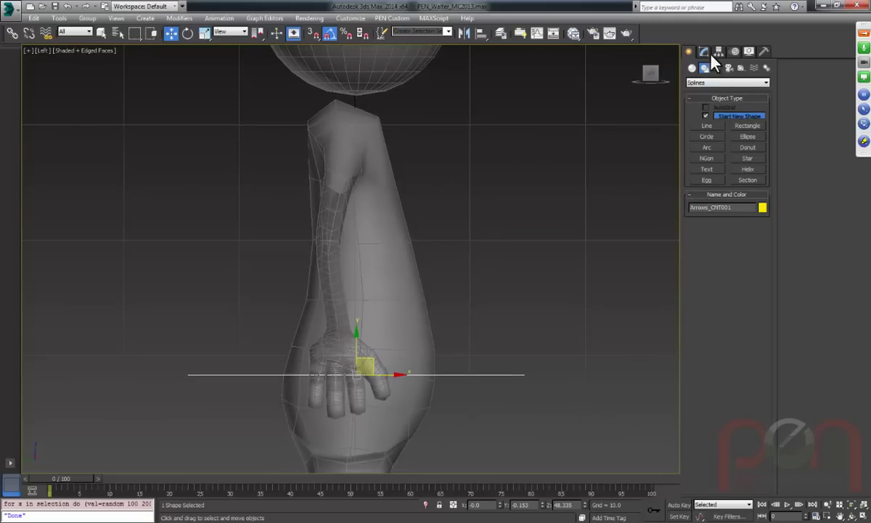
Draw a three-bone spine chain with an end nub from the hips up through the torso to the neck.
{"action": "left_click", "coordinate": [766, 68]}
{"action": "left_click", "coordinate": [708, 118]}
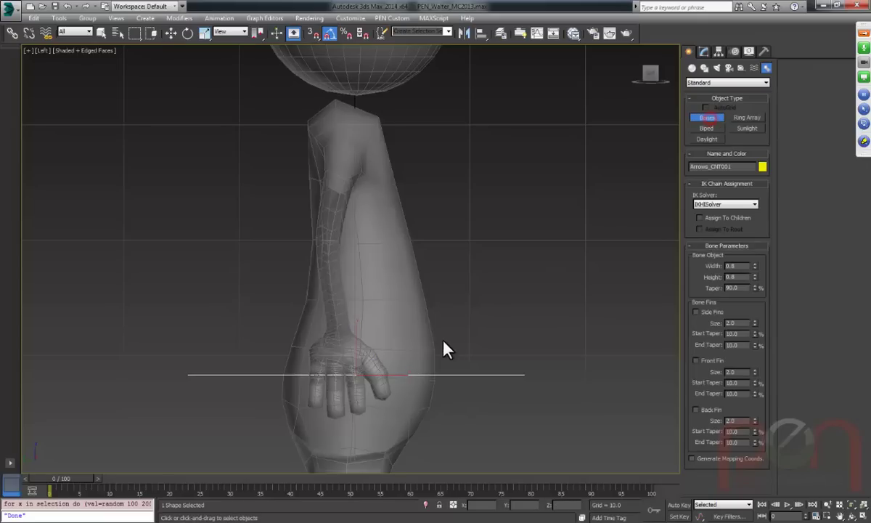
{"action": "middle_click_drag", "start_coordinate": [389, 273], "coordinate": [395, 257]}
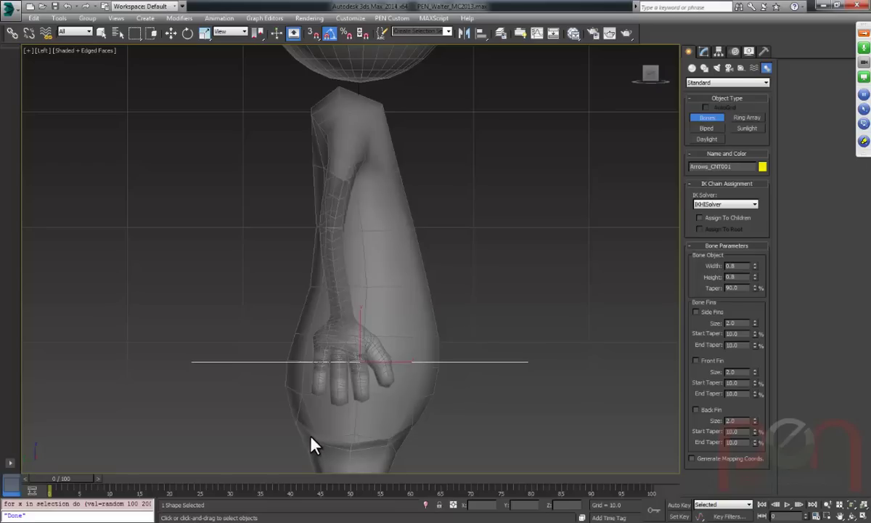
{"action": "left_click", "coordinate": [345, 363]}
{"action": "left_click", "coordinate": [352, 289]}
{"action": "left_click", "coordinate": [352, 203]}
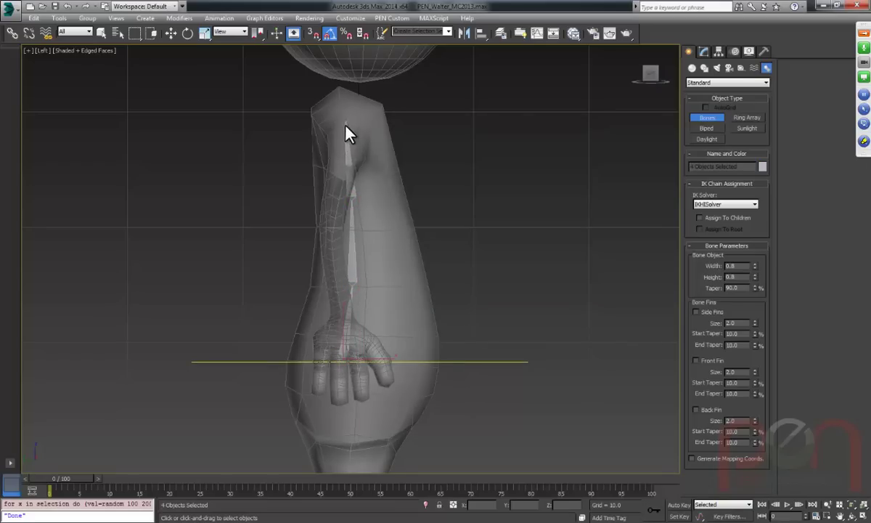
{"action": "left_click", "coordinate": [340, 87]}
{"action": "right_click", "coordinate": [437, 178]}
{"action": "middle_click_drag", "start_coordinate": [419, 278], "coordinate": [423, 268]}
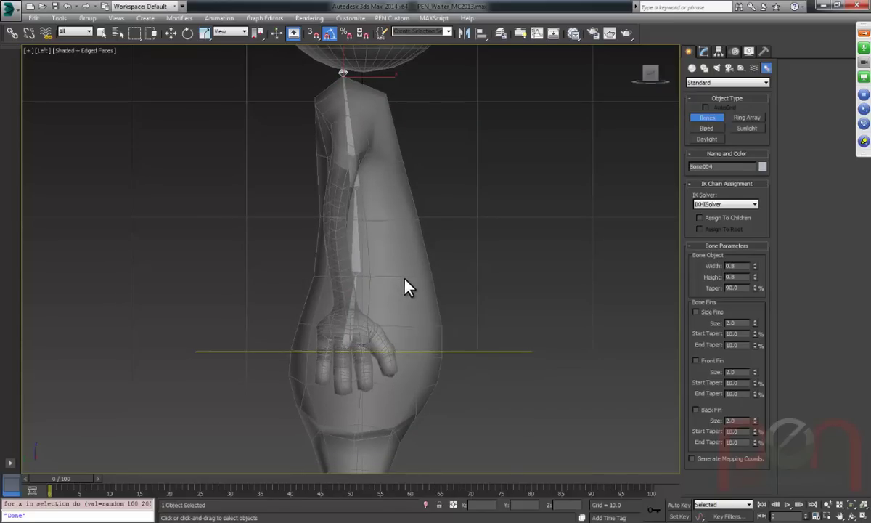
Move the spine's root bone down to the arrow control's level, at about Y 1.35 and Z 48.35.
{"action": "right_click", "coordinate": [352, 341]}
{"action": "key", "text": "w"}
{"action": "left_click", "coordinate": [353, 335]}
{"action": "scroll", "coordinate": [370, 330], "scroll_direction": "up", "scroll_amount": 2}
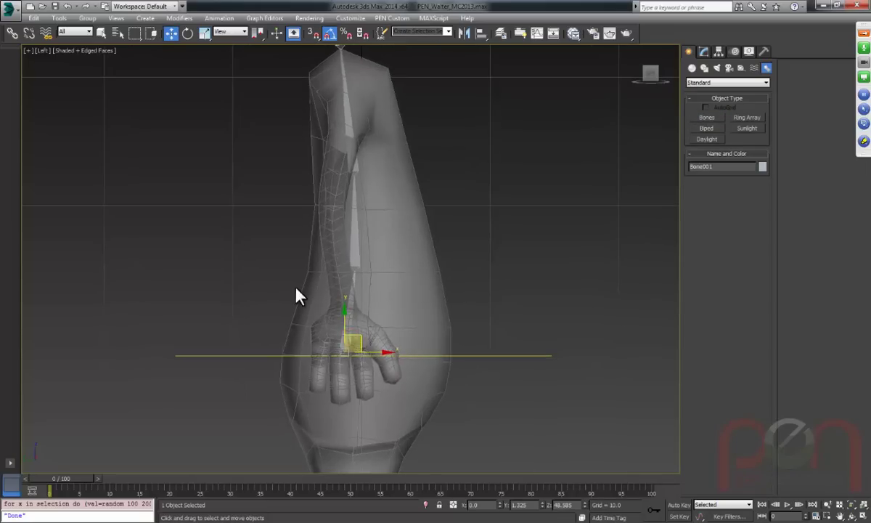
{"action": "scroll", "coordinate": [371, 308], "scroll_direction": "down", "scroll_amount": 1}
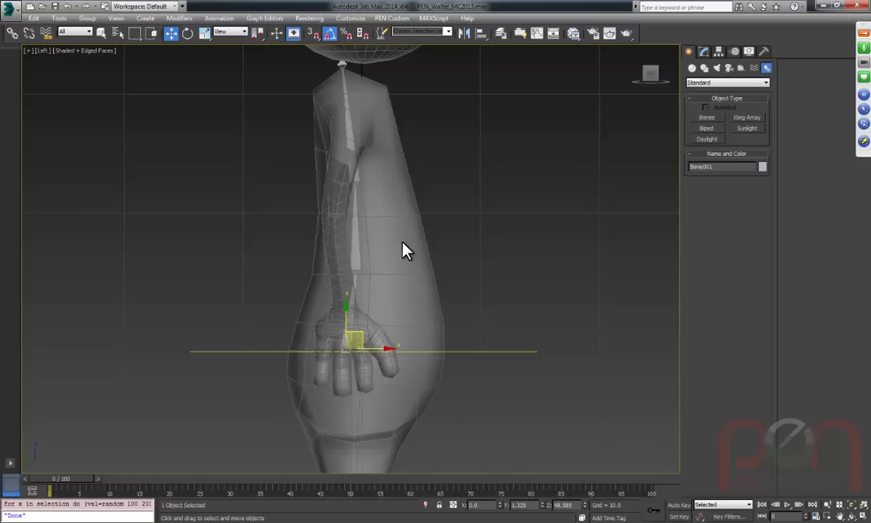
{"action": "double_click", "coordinate": [359, 340]}
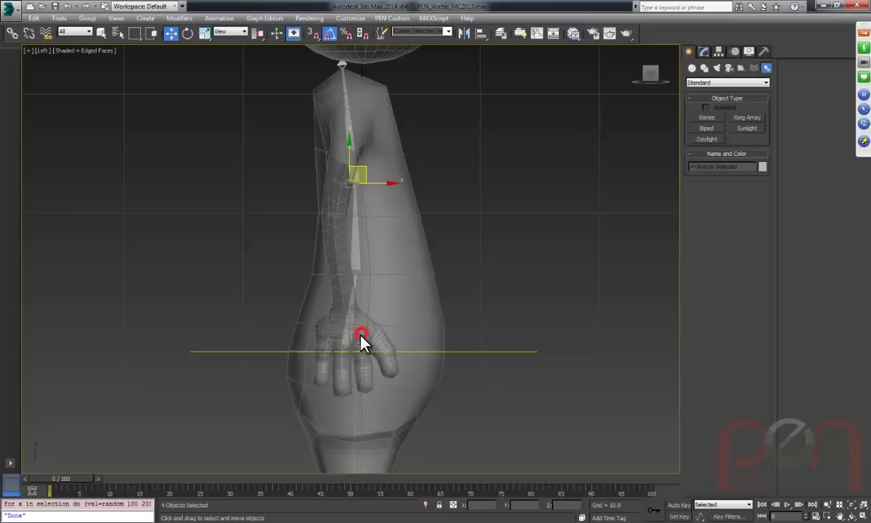
{"action": "left_click", "coordinate": [347, 321]}
{"action": "left_click_drag", "start_coordinate": [359, 333], "coordinate": [359, 334]}
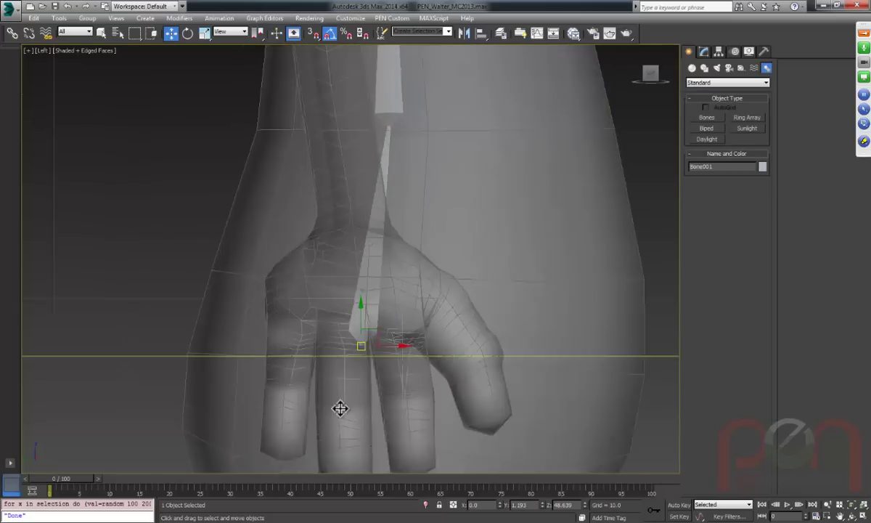
{"action": "scroll", "coordinate": [340, 409], "scroll_direction": "up", "scroll_amount": 5}
{"action": "left_click_drag", "start_coordinate": [393, 273], "coordinate": [392, 277]}
{"action": "scroll", "coordinate": [391, 278], "scroll_direction": "down", "scroll_amount": 6}
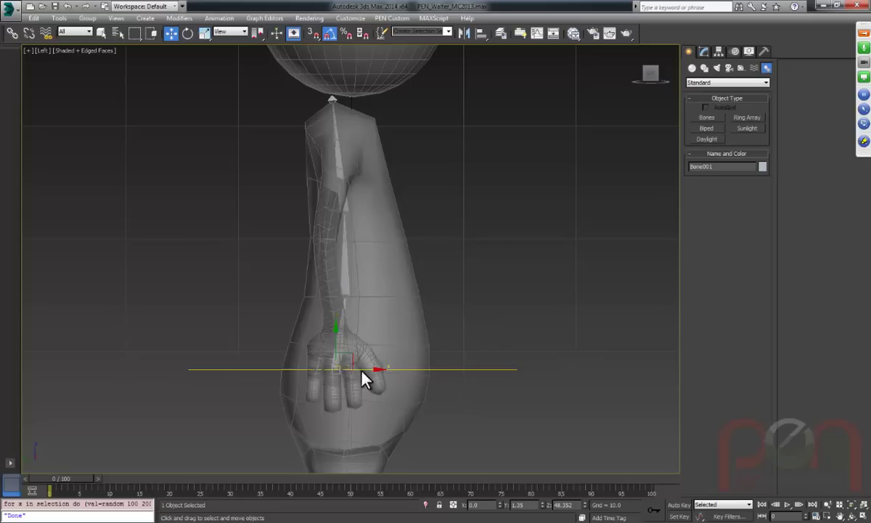
Draw a separate pelvis bone with an end nub from the spine root down to the crotch.
{"action": "middle_click_drag", "start_coordinate": [371, 361], "coordinate": [375, 317]}
{"action": "middle_click_drag", "start_coordinate": [375, 265], "coordinate": [383, 194]}
{"action": "scroll", "coordinate": [381, 207], "scroll_direction": "up", "scroll_amount": 1}
{"action": "middle_click_drag", "start_coordinate": [375, 232], "coordinate": [404, 191]}
{"action": "right_click", "coordinate": [446, 158]}
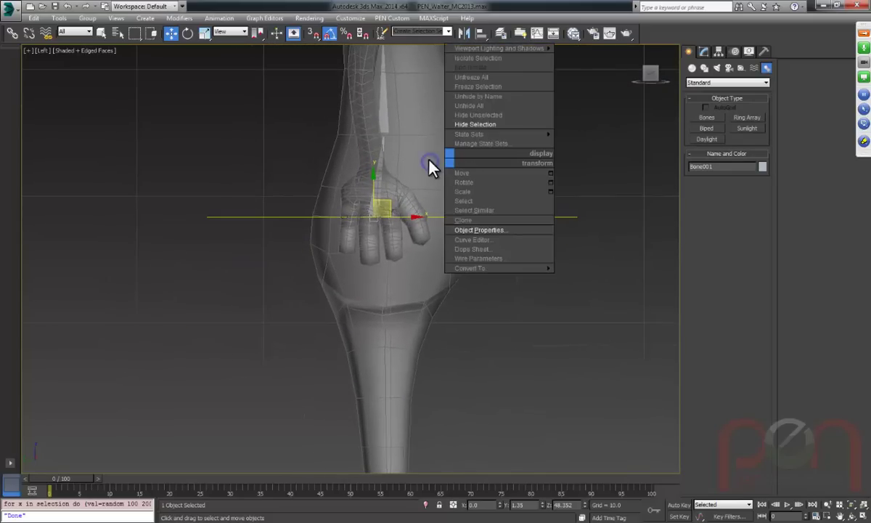
{"action": "left_click", "coordinate": [706, 117]}
{"action": "left_click", "coordinate": [370, 220]}
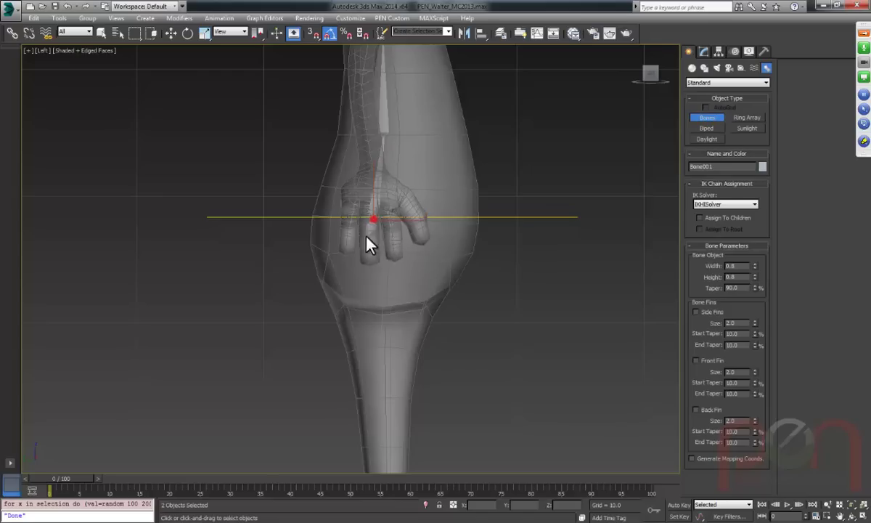
{"action": "left_click", "coordinate": [357, 314]}
{"action": "right_click", "coordinate": [454, 314]}
{"action": "key", "text": "w"}
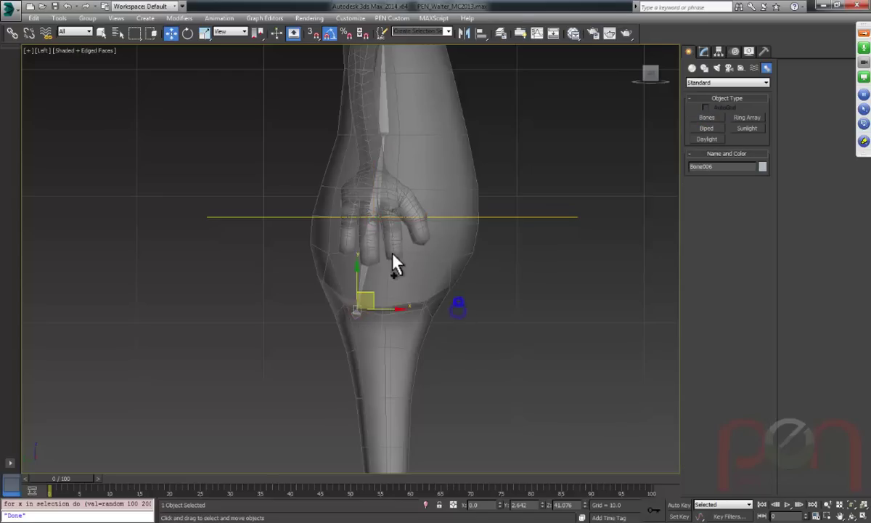
Align the pelvis bone to the spine's root bone in X, Y and Z position, pivot point to pivot point.
{"action": "scroll", "coordinate": [381, 231], "scroll_direction": "up", "scroll_amount": 3}
{"action": "right_click", "coordinate": [363, 225]}
{"action": "left_click", "coordinate": [379, 231]}
{"action": "left_click", "coordinate": [360, 222]}
{"action": "scroll", "coordinate": [373, 247], "scroll_direction": "up", "scroll_amount": 1}
{"action": "key", "text": "alt+a"}
{"action": "left_click", "coordinate": [370, 174]}
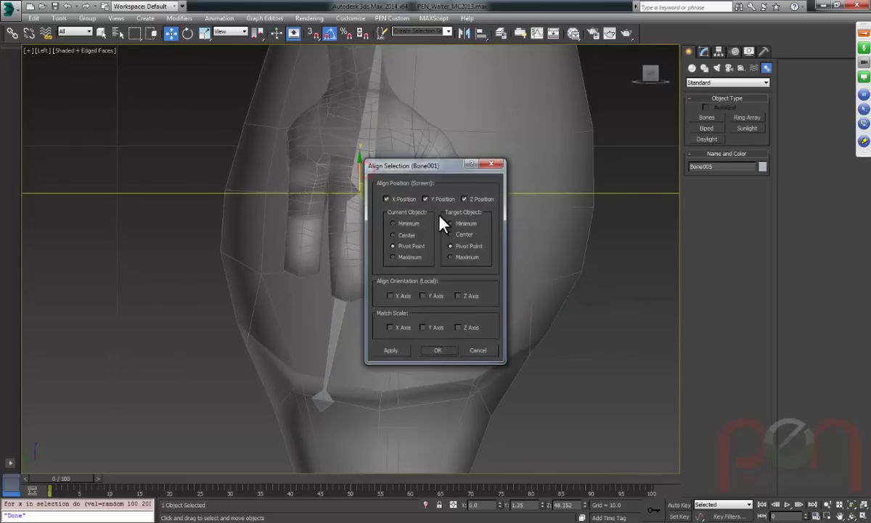
{"action": "left_click", "coordinate": [494, 167]}
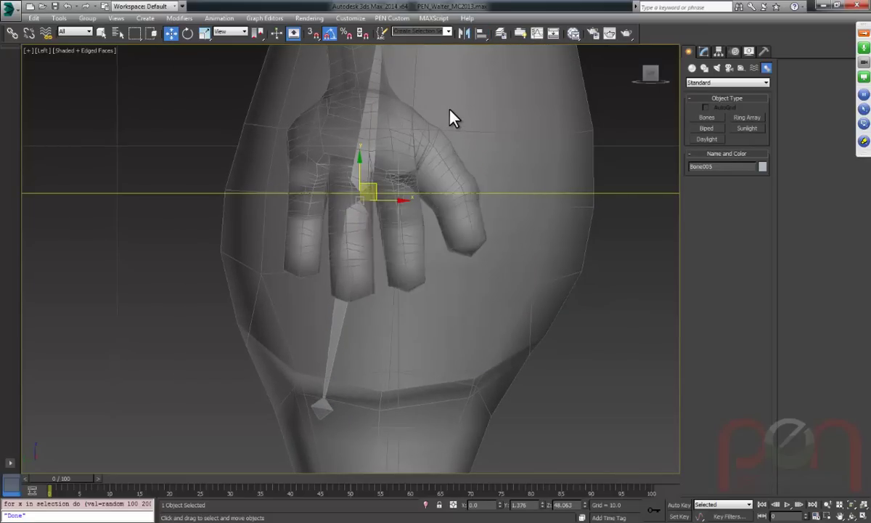
{"action": "left_click", "coordinate": [482, 37]}
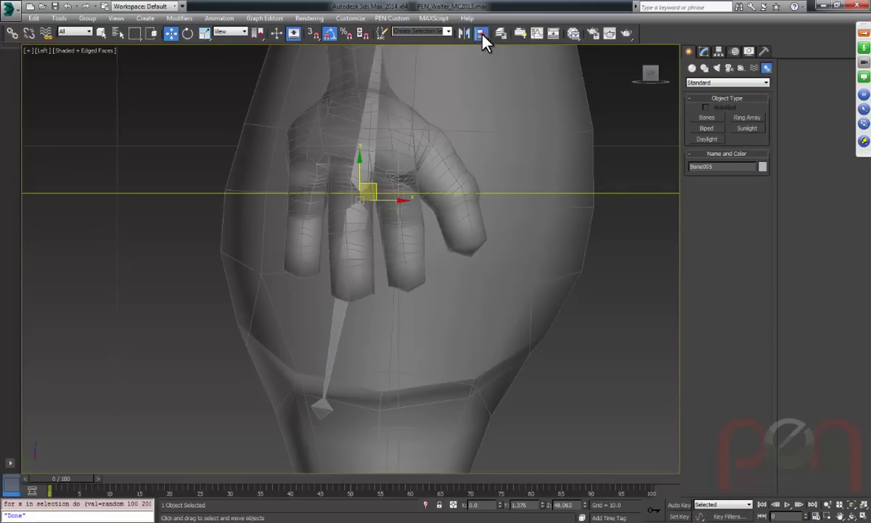
{"action": "left_click", "coordinate": [365, 180]}
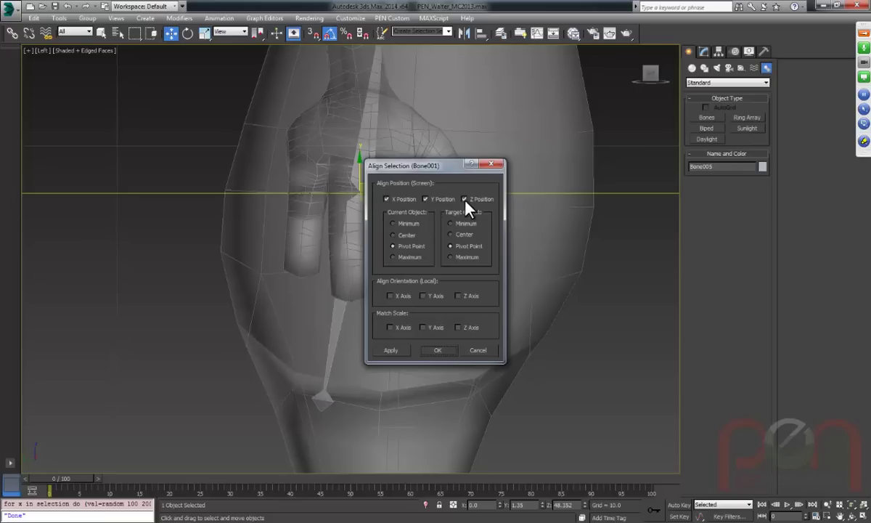
{"action": "left_click", "coordinate": [438, 349]}
{"action": "scroll", "coordinate": [362, 235], "scroll_direction": "up", "scroll_amount": 5}
{"action": "scroll", "coordinate": [369, 259], "scroll_direction": "down", "scroll_amount": 7}
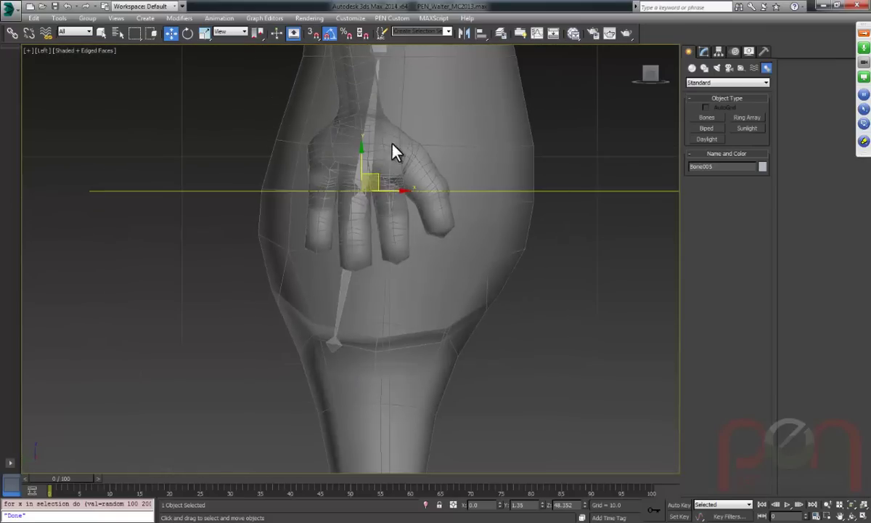
{"action": "scroll", "coordinate": [392, 152], "scroll_direction": "down", "scroll_amount": 3}
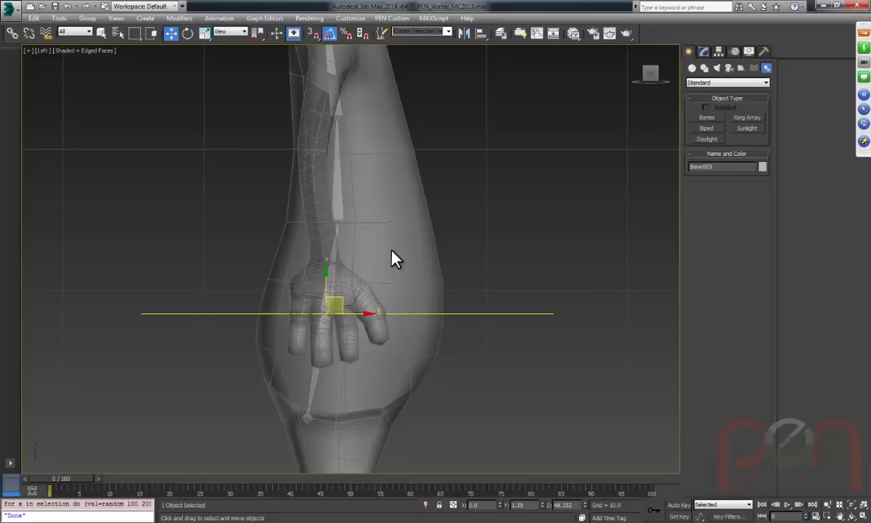
{"action": "middle_click_drag", "start_coordinate": [352, 332], "coordinate": [383, 287]}
{"action": "scroll", "coordinate": [379, 369], "scroll_direction": "down", "scroll_amount": 2}
{"action": "scroll", "coordinate": [376, 290], "scroll_direction": "up", "scroll_amount": 1}
{"action": "middle_click_drag", "start_coordinate": [381, 318], "coordinate": [375, 312]}
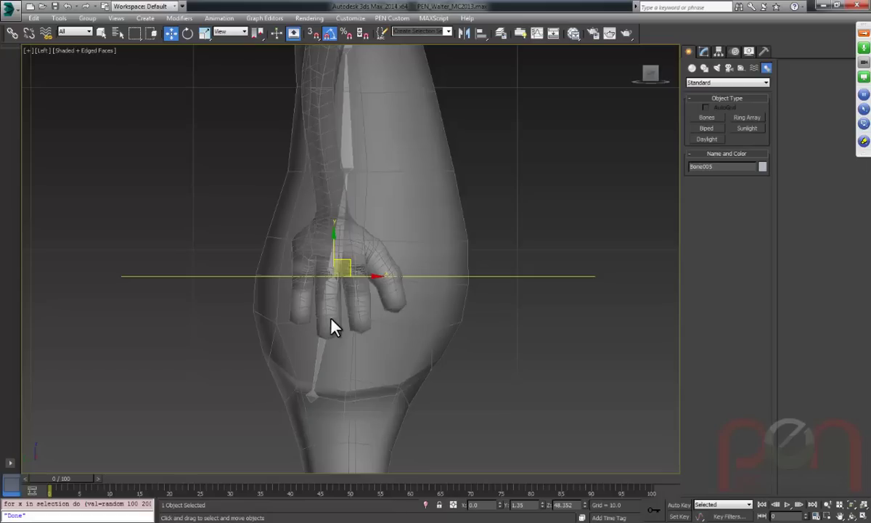
{"action": "middle_click_drag", "start_coordinate": [385, 258], "coordinate": [390, 322]}
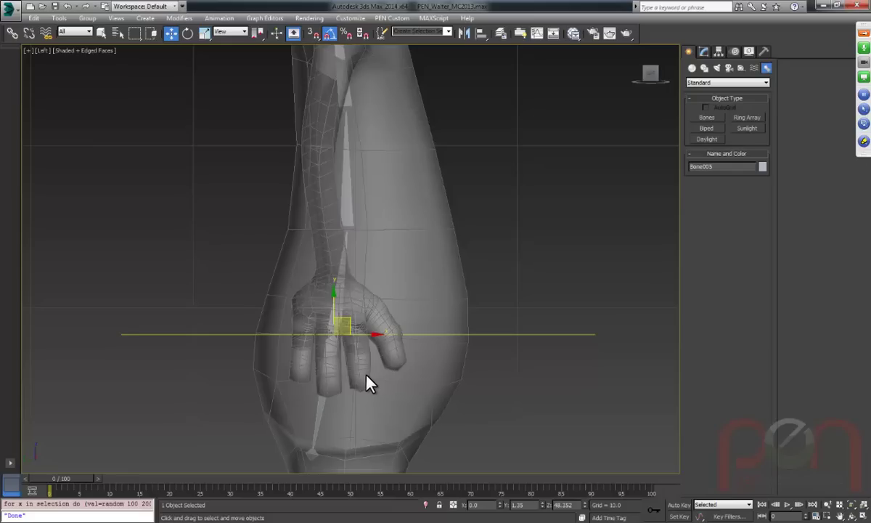
{"action": "scroll", "coordinate": [366, 323], "scroll_direction": "down", "scroll_amount": 2}
{"action": "middle_click_drag", "start_coordinate": [381, 320], "coordinate": [404, 304]}
{"action": "scroll", "coordinate": [383, 326], "scroll_direction": "up", "scroll_amount": 2}
{"action": "middle_click_drag", "start_coordinate": [415, 347], "coordinate": [349, 331]}
{"action": "scroll", "coordinate": [358, 324], "scroll_direction": "up", "scroll_amount": 1}
{"action": "scroll", "coordinate": [341, 291], "scroll_direction": "down", "scroll_amount": 2}
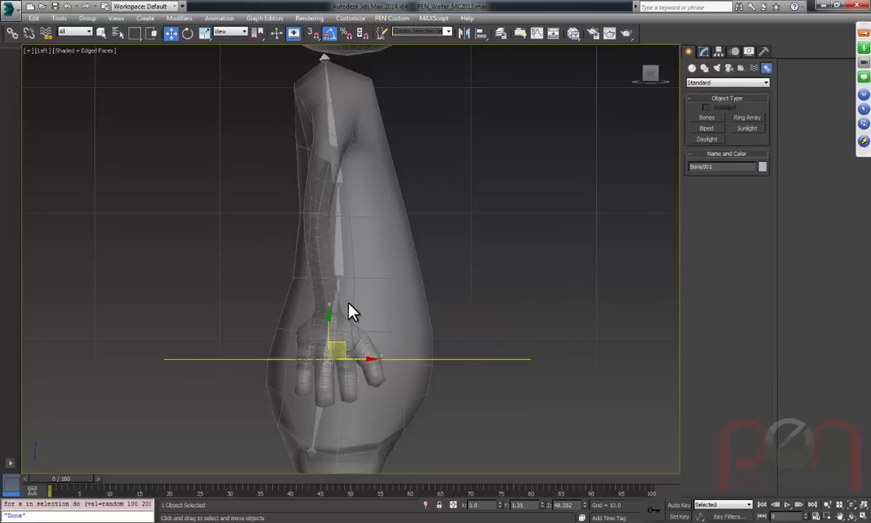
Test-rotate the spine and pelvis bones about the hips and check the chains from the front.
{"action": "key", "text": "e"}
{"action": "left_click_drag", "start_coordinate": [354, 326], "coordinate": [354, 317]}
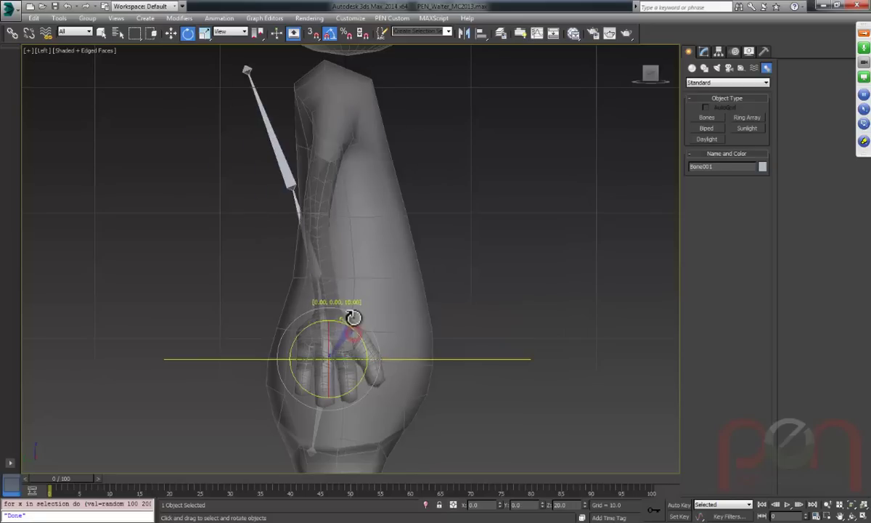
{"action": "left_click", "coordinate": [366, 259]}
{"action": "left_click_drag", "start_coordinate": [368, 238], "coordinate": [394, 296]}
{"action": "left_click", "coordinate": [333, 161]}
{"action": "middle_click_drag", "start_coordinate": [335, 305], "coordinate": [345, 289]}
{"action": "left_click", "coordinate": [354, 275]}
{"action": "left_click_drag", "start_coordinate": [373, 218], "coordinate": [371, 215]}
{"action": "middle_click_drag", "start_coordinate": [371, 216], "coordinate": [391, 312], "text": "alt"}
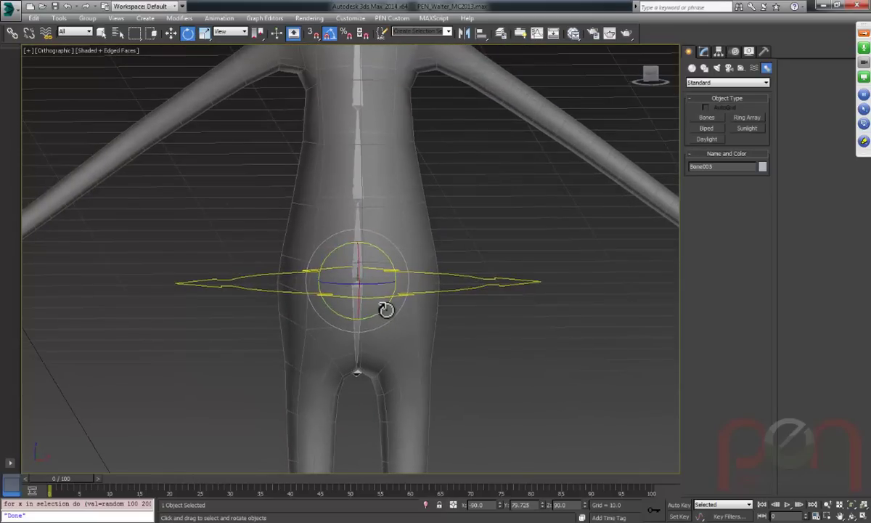
{"action": "scroll", "coordinate": [429, 308], "scroll_direction": "down", "scroll_amount": 4}
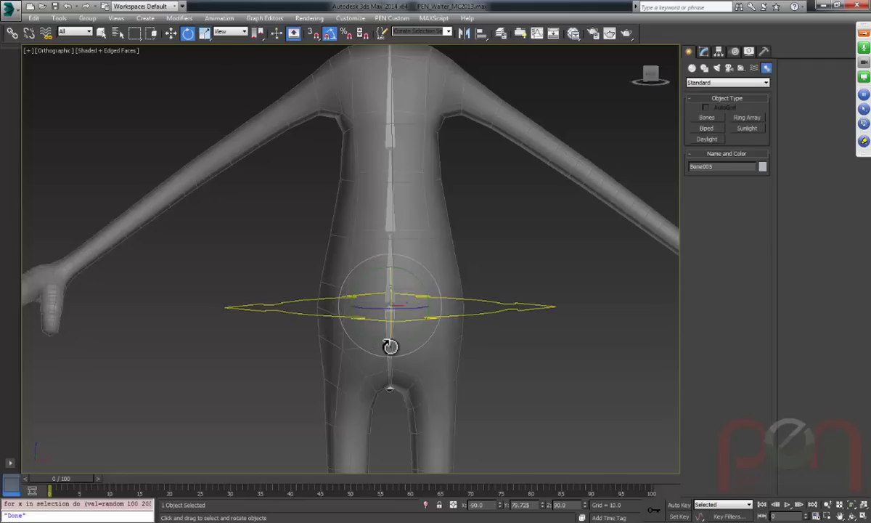
Try rotating the spine's bones from the hips and undo each rotation.
{"action": "left_click_drag", "start_coordinate": [410, 275], "coordinate": [425, 348]}
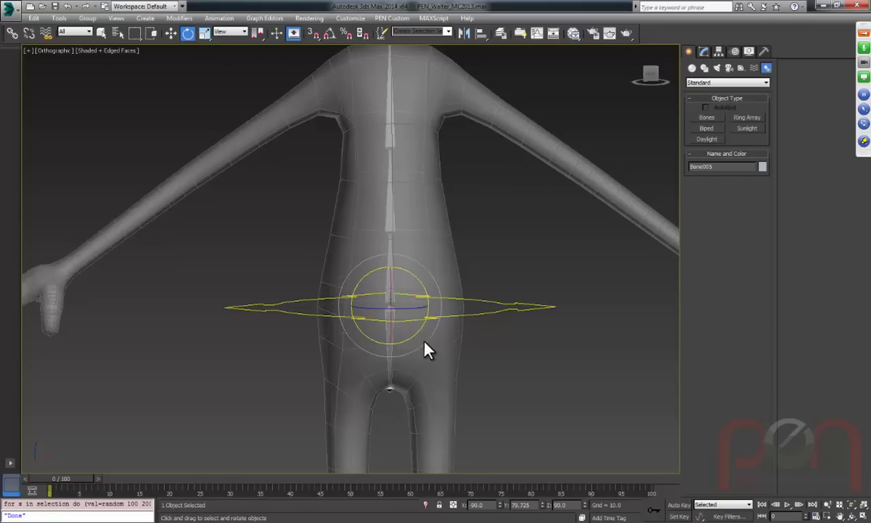
{"action": "left_click", "coordinate": [389, 275]}
{"action": "left_click_drag", "start_coordinate": [407, 271], "coordinate": [413, 279]}
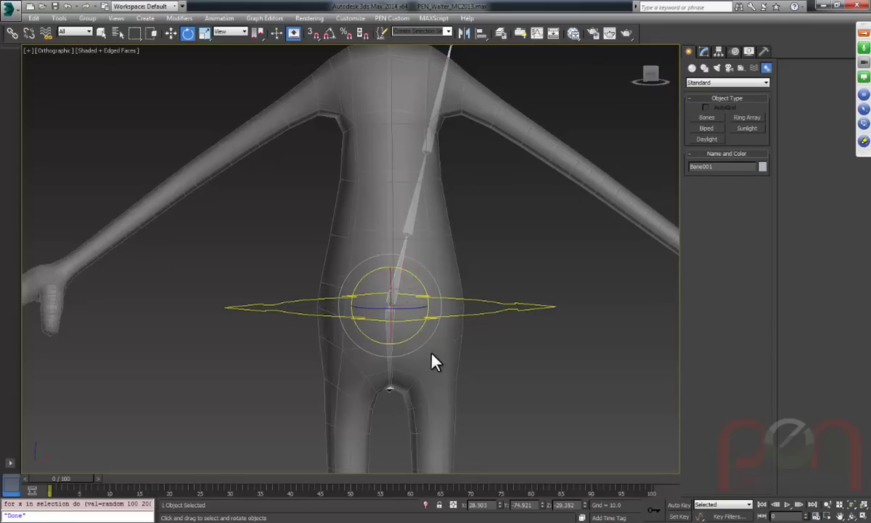
{"action": "key", "text": "ctrl+z"}
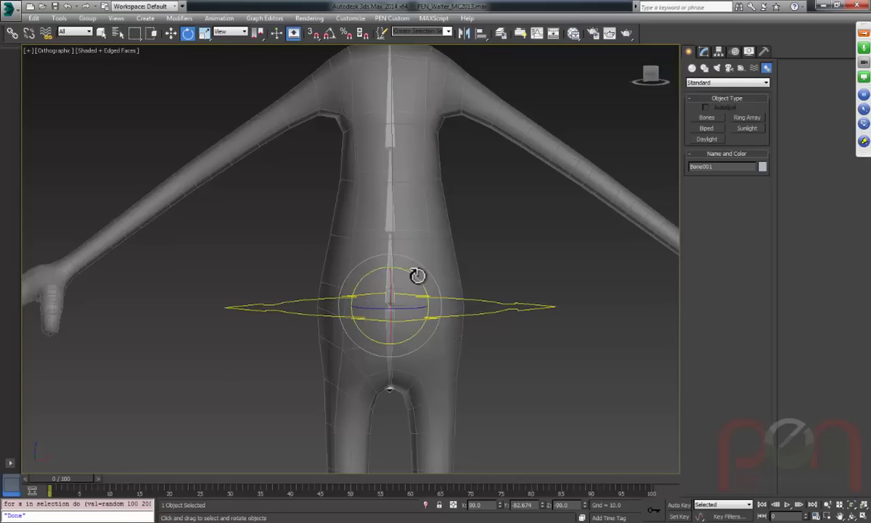
{"action": "left_click_drag", "start_coordinate": [412, 274], "coordinate": [420, 279]}
{"action": "key", "text": "ctrl+z"}
{"action": "left_click", "coordinate": [404, 210]}
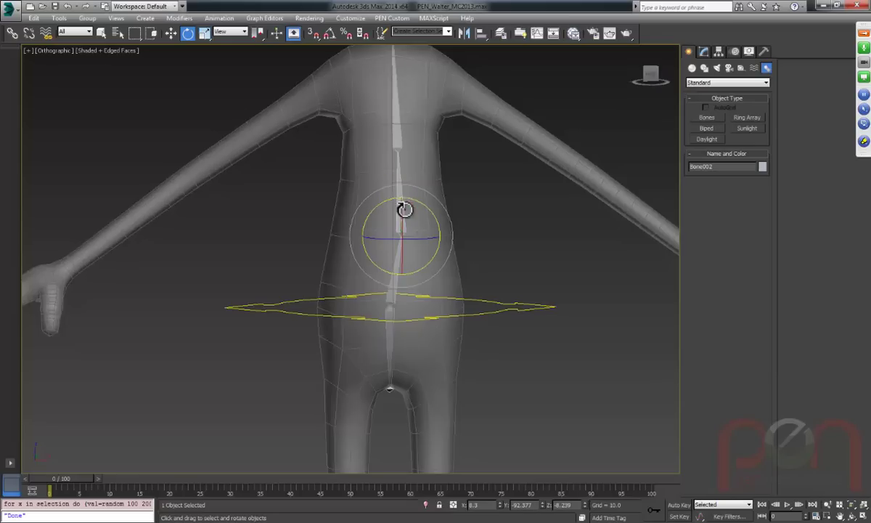
{"action": "left_click", "coordinate": [398, 317]}
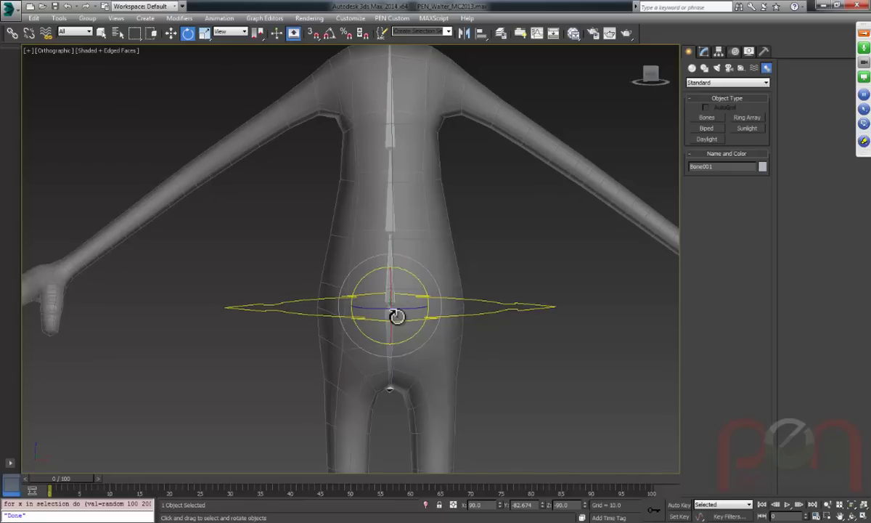
Draw a circle spline around the character's hips, slightly wider than the body, as a spine control.
{"action": "middle_click_drag", "start_coordinate": [363, 301], "coordinate": [414, 284], "text": "alt"}
{"action": "middle_click_drag", "start_coordinate": [392, 316], "coordinate": [388, 255], "text": "alt"}
{"action": "middle_click_drag", "start_coordinate": [468, 302], "coordinate": [488, 249], "text": "alt"}
{"action": "right_click", "coordinate": [476, 287]}
{"action": "left_click", "coordinate": [501, 209]}
{"action": "left_click_drag", "start_coordinate": [472, 287], "coordinate": [477, 329]}
Align the circle to the spine's root bone, pivot to pivot in X, Y and Z position, with X, Y and Z orientation.
{"action": "key", "text": "alt+a"}
{"action": "left_click", "coordinate": [317, 191]}
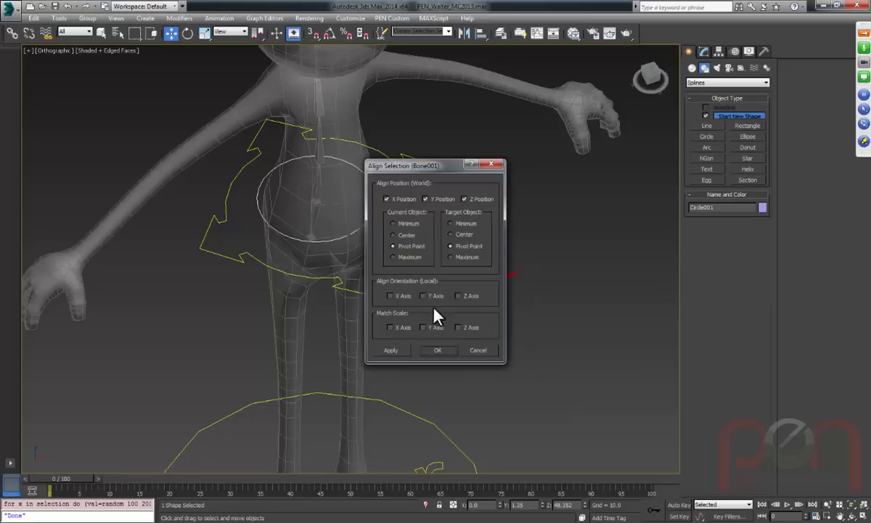
{"action": "left_click", "coordinate": [390, 296]}
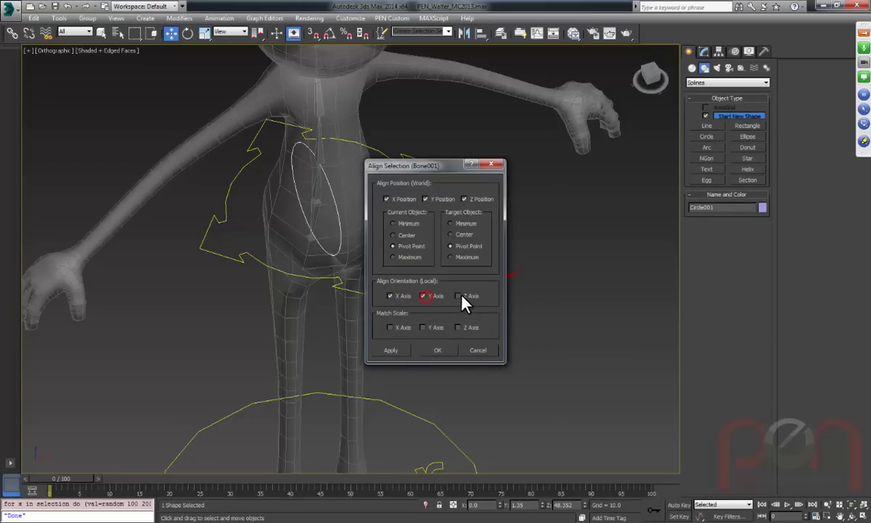
{"action": "left_click", "coordinate": [434, 350]}
Set the reference coordinate system for moving the hip circle to Local.
{"action": "scroll", "coordinate": [341, 190], "scroll_direction": "up", "scroll_amount": 6}
{"action": "middle_click_drag", "start_coordinate": [302, 180], "coordinate": [410, 369], "text": "alt"}
{"action": "right_click", "coordinate": [416, 293]}
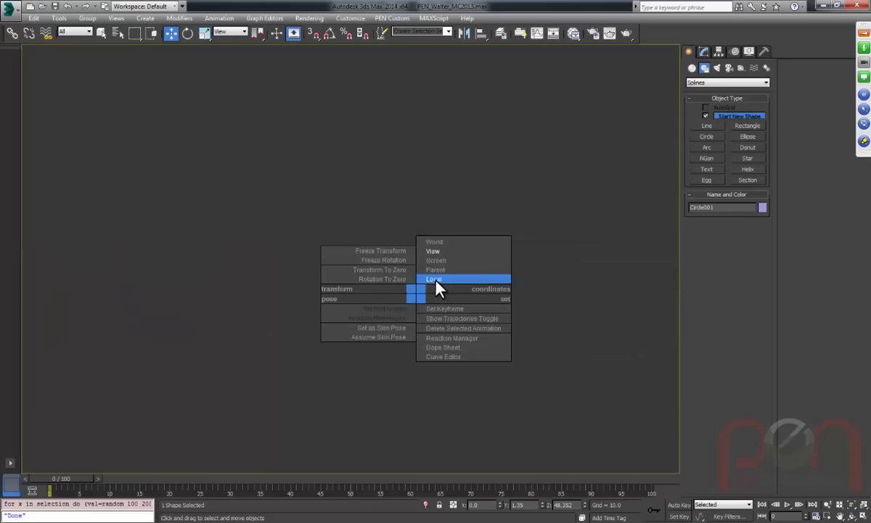
{"action": "left_click", "coordinate": [435, 280]}
{"action": "middle_click_drag", "start_coordinate": [432, 292], "coordinate": [399, 278], "text": "alt"}
{"action": "middle_click_drag", "start_coordinate": [377, 247], "coordinate": [404, 268], "text": "alt"}
{"action": "left_click", "coordinate": [718, 52]}
{"action": "middle_click_drag", "start_coordinate": [494, 218], "coordinate": [436, 238], "text": "alt"}
{"action": "left_click", "coordinate": [726, 132]}
{"action": "left_click", "coordinate": [726, 131]}
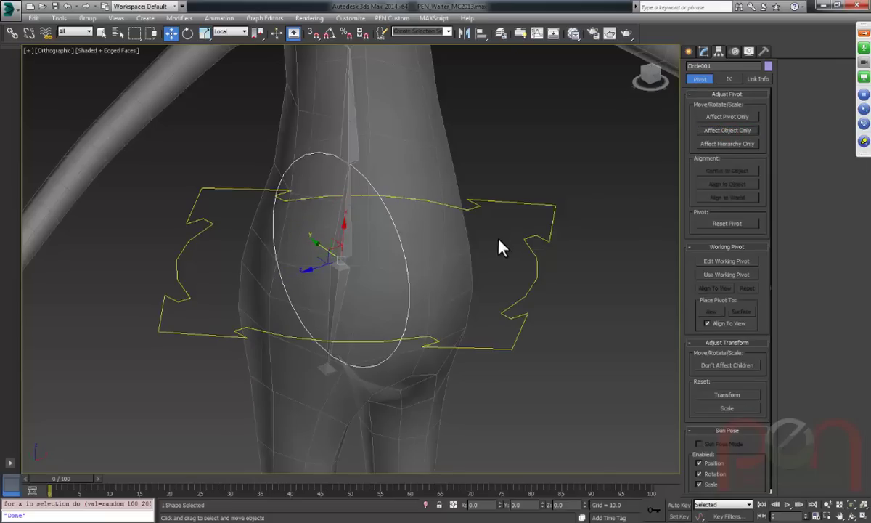
Add an XForm modifier to the hip circle.
{"action": "left_click", "coordinate": [704, 52]}
{"action": "left_click", "coordinate": [765, 80]}
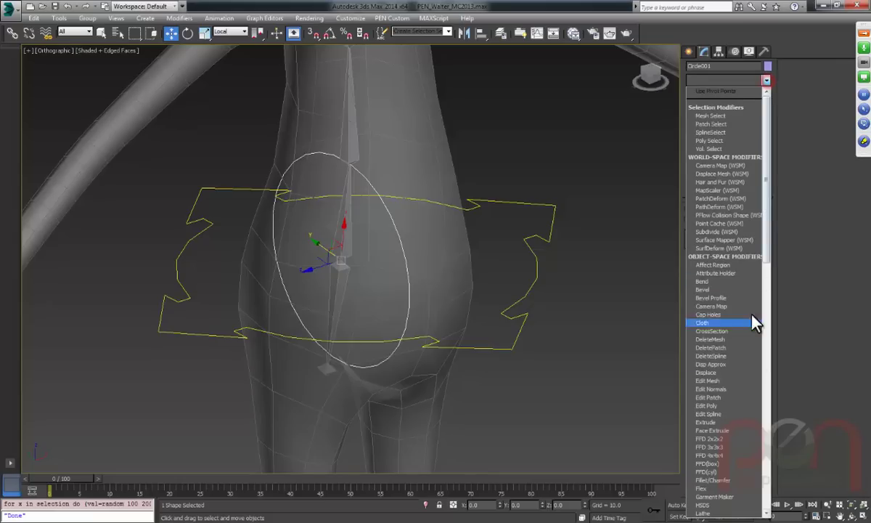
{"action": "left_click_drag", "start_coordinate": [766, 245], "coordinate": [774, 512]}
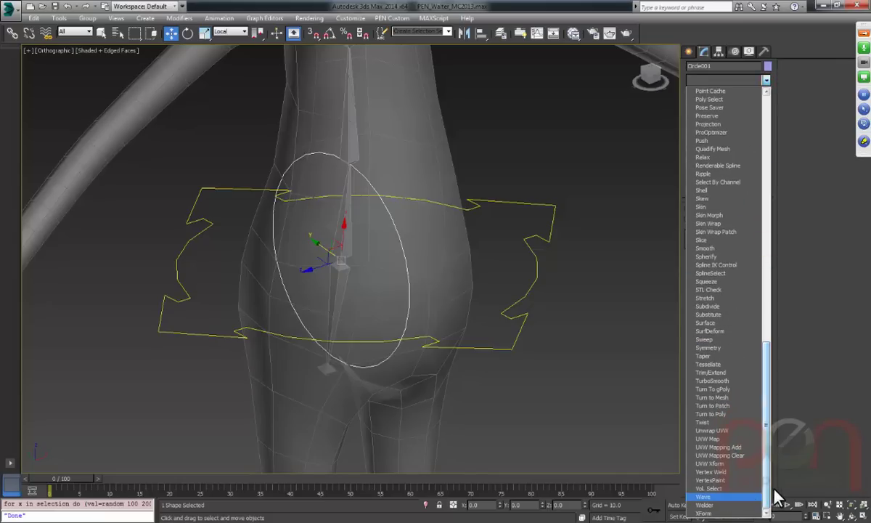
{"action": "left_click", "coordinate": [720, 513]}
{"action": "middle_click_drag", "start_coordinate": [404, 287], "coordinate": [422, 286], "text": "alt"}
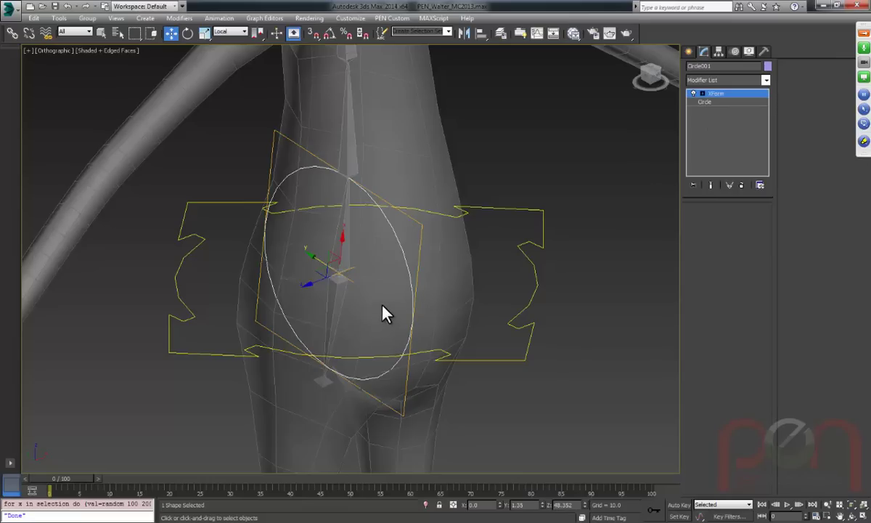
{"action": "middle_click_drag", "start_coordinate": [398, 312], "coordinate": [403, 292], "text": "alt"}
Rotate the circle's XForm gizmo with angle snap on until the circle lies perpendicular to the spine's root bone.
{"action": "key", "text": "e"}
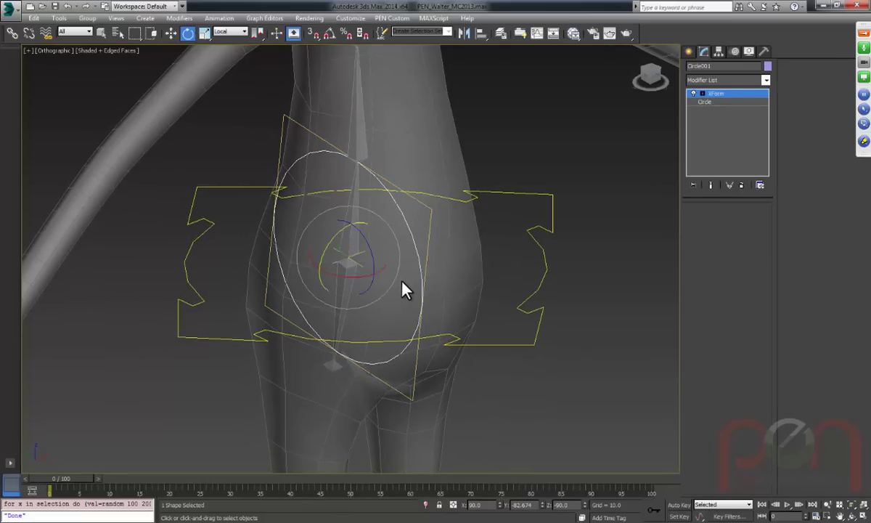
{"action": "key", "text": "a"}
{"action": "middle_click_drag", "start_coordinate": [336, 102], "coordinate": [346, 220], "text": "alt"}
{"action": "left_click_drag", "start_coordinate": [323, 238], "coordinate": [370, 211]}
{"action": "middle_click_drag", "start_coordinate": [365, 212], "coordinate": [415, 250], "text": "alt"}
{"action": "mouse_move", "coordinate": [392, 279]}
{"action": "middle_mouse_down", "text": "alt"}
{"action": "mouse_move", "coordinate": [373, 283]}
{"action": "mouse_move", "coordinate": [365, 274]}
{"action": "mouse_move", "coordinate": [378, 285]}
{"action": "middle_mouse_up", "text": "alt"}
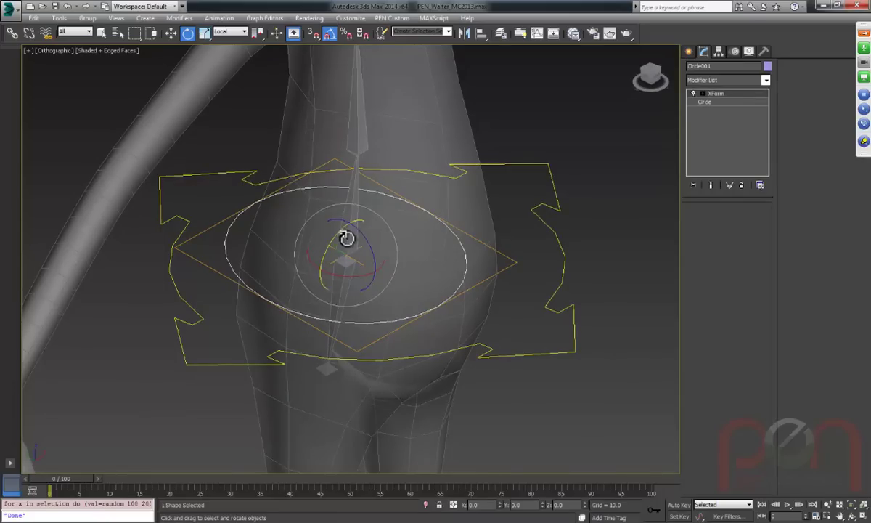
Compare the root bone's local axes with the circle's, and convert the circle to an Editable Spline.
{"action": "key", "text": "w"}
{"action": "left_click", "coordinate": [350, 204]}
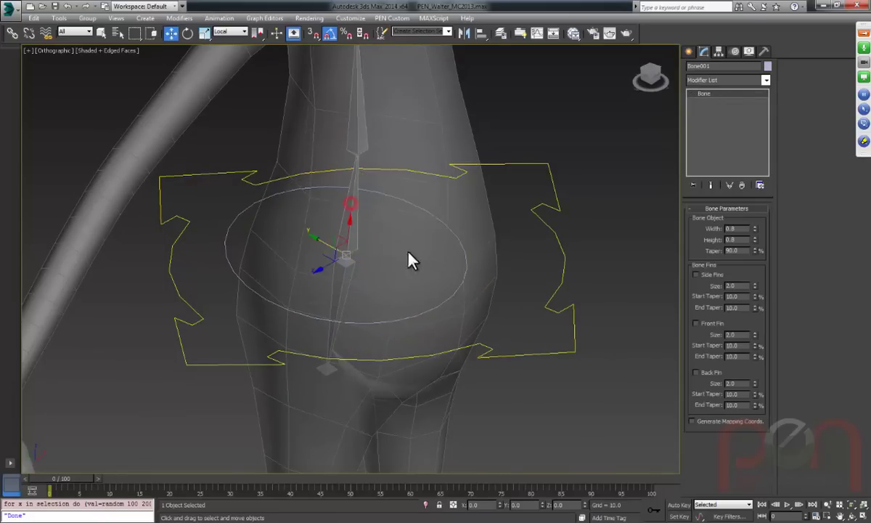
{"action": "left_click", "coordinate": [465, 261]}
{"action": "middle_click_drag", "start_coordinate": [403, 267], "coordinate": [385, 267], "text": "alt"}
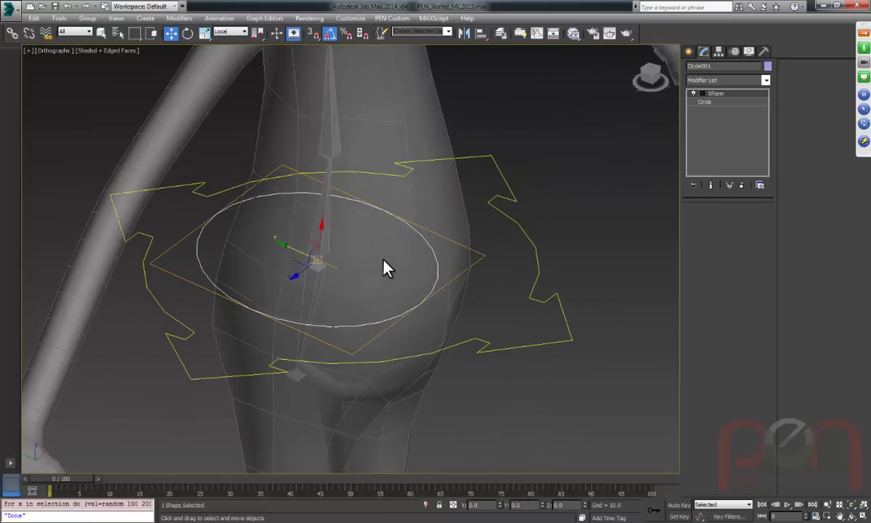
{"action": "right_click", "coordinate": [441, 312]}
{"action": "mouse_move", "coordinate": [457, 359]}
{"action": "left_click", "coordinate": [546, 360]}
Copy the hip circle upward and align the copy's pivot position and X, Y and Z orientation to the second spine bone.
{"action": "middle_click_drag", "start_coordinate": [542, 362], "coordinate": [356, 266], "text": "alt"}
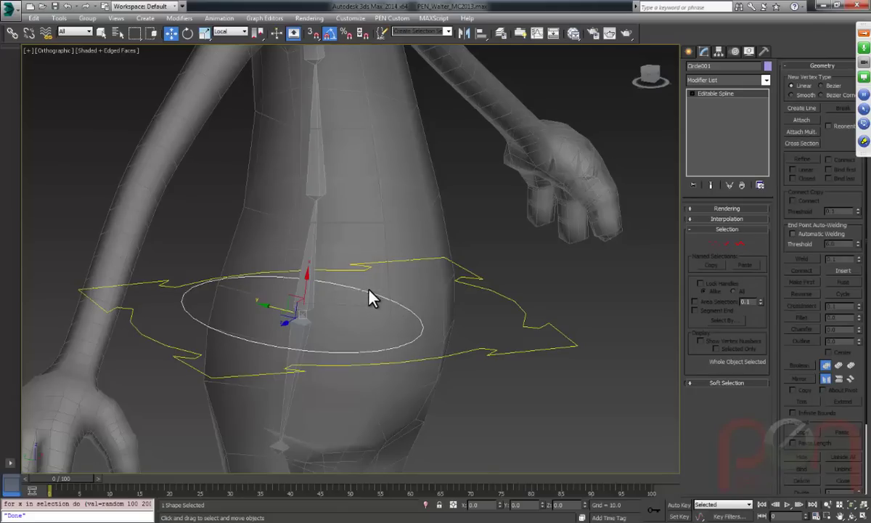
{"action": "middle_click_drag", "start_coordinate": [370, 297], "coordinate": [379, 305], "text": "alt"}
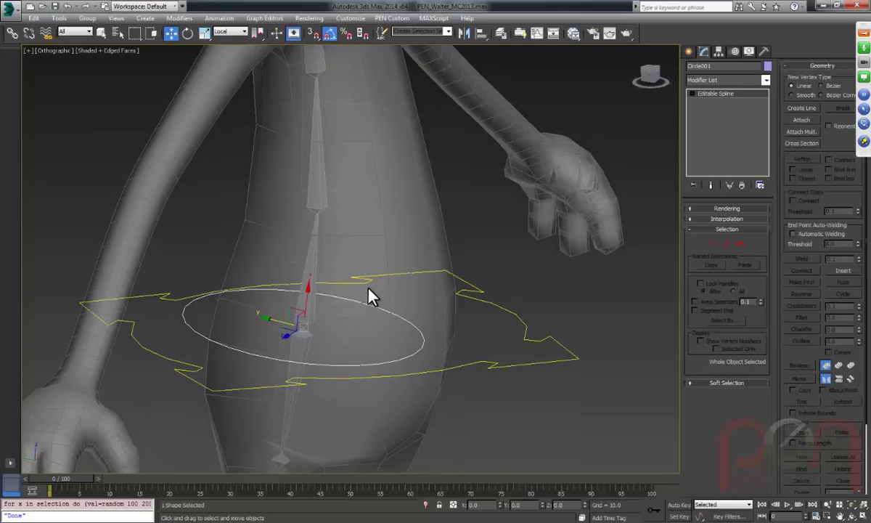
{"action": "left_click_drag", "start_coordinate": [306, 300], "coordinate": [306, 274], "text": "shift"}
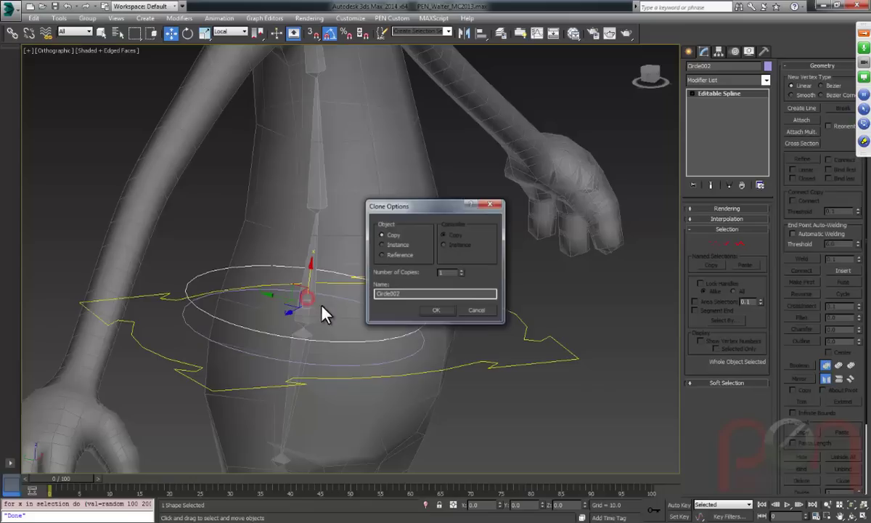
{"action": "left_click", "coordinate": [435, 310]}
{"action": "key", "text": "alt+a"}
{"action": "left_click", "coordinate": [319, 191]}
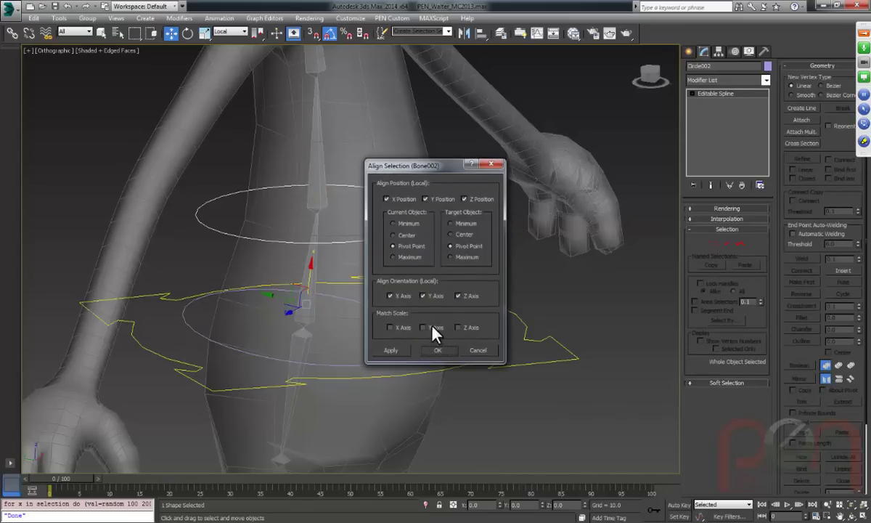
{"action": "left_click", "coordinate": [438, 350]}
Copy the middle circle upward and align the copy to the third spine bone in position and orientation.
{"action": "middle_click_drag", "start_coordinate": [437, 350], "coordinate": [367, 319], "text": "alt"}
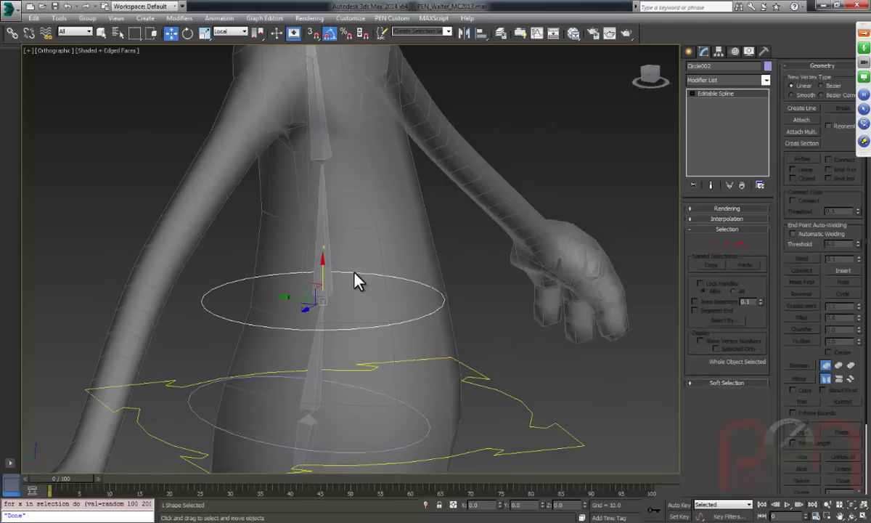
{"action": "left_click_drag", "start_coordinate": [312, 250], "coordinate": [314, 232], "text": "shift"}
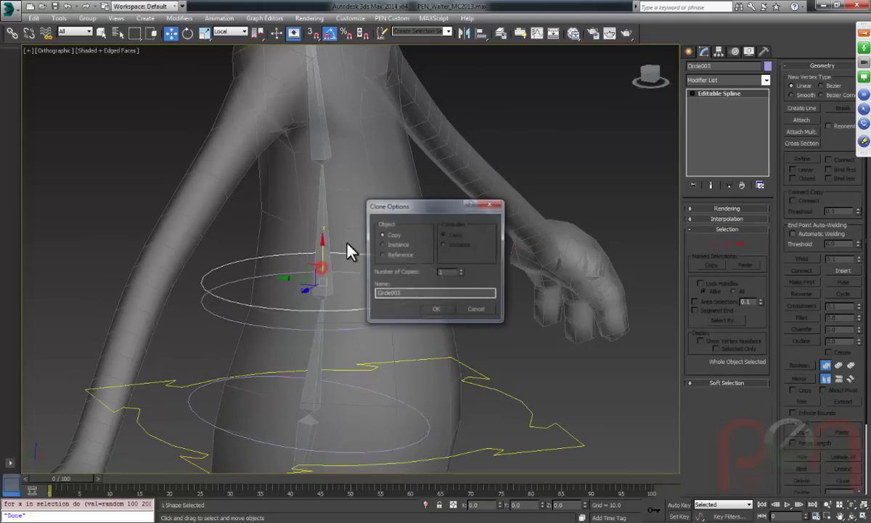
{"action": "left_click", "coordinate": [434, 310]}
{"action": "key", "text": "alt+a"}
{"action": "left_click", "coordinate": [322, 139]}
{"action": "left_click", "coordinate": [438, 349]}
{"action": "middle_click_drag", "start_coordinate": [437, 349], "coordinate": [429, 221], "text": "alt"}
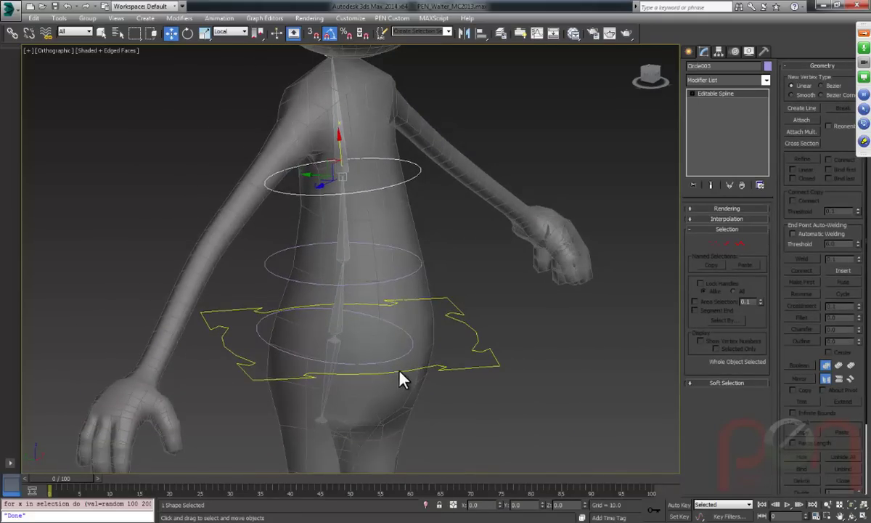
{"action": "middle_click_drag", "start_coordinate": [421, 330], "coordinate": [419, 254], "text": "alt"}
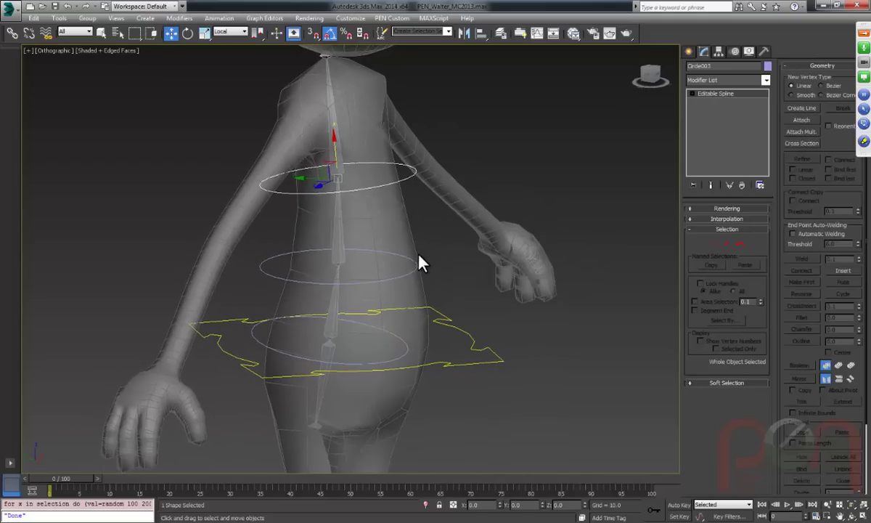
{"action": "left_click", "coordinate": [333, 142]}
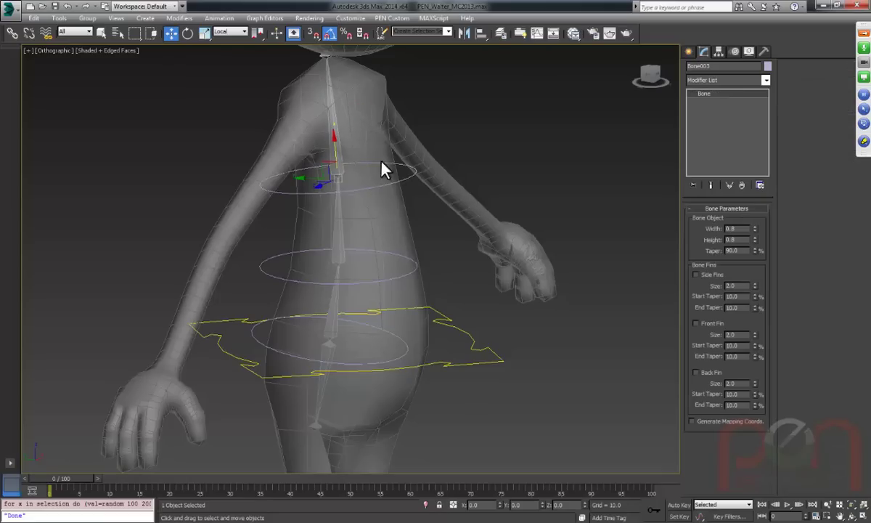
{"action": "middle_click_drag", "start_coordinate": [358, 220], "coordinate": [377, 227], "text": "alt"}
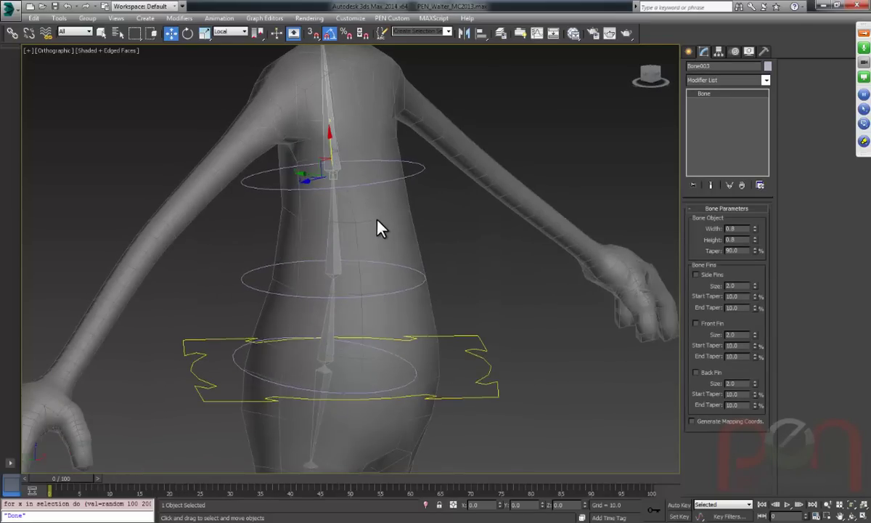
{"action": "middle_click_drag", "start_coordinate": [405, 270], "coordinate": [398, 246], "text": "alt"}
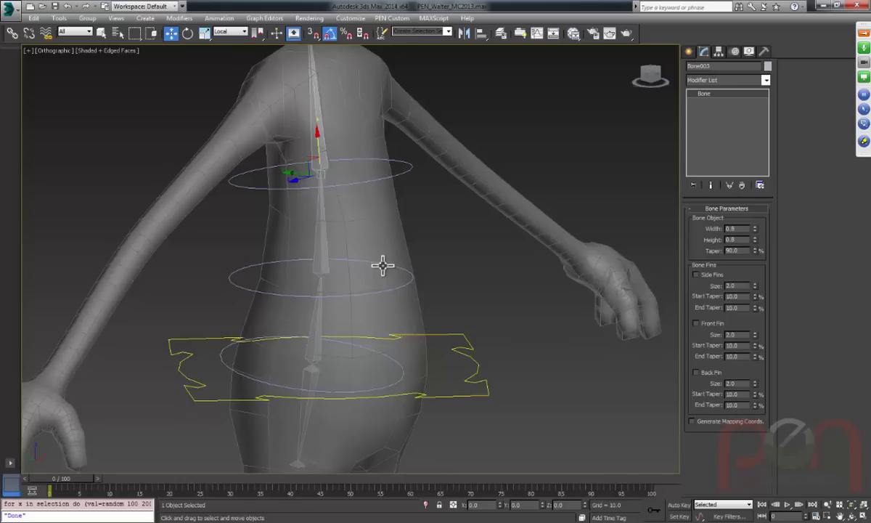
{"action": "middle_click_drag", "start_coordinate": [359, 301], "coordinate": [392, 229], "text": "alt"}
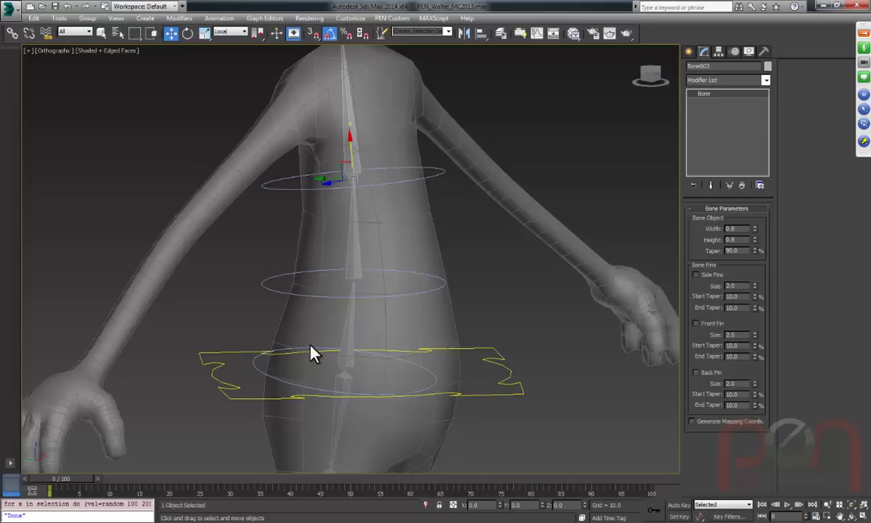
Link each of the three spine bones to the circle control at its base, from the chest bone down to the root.
{"action": "left_click", "coordinate": [11, 32]}
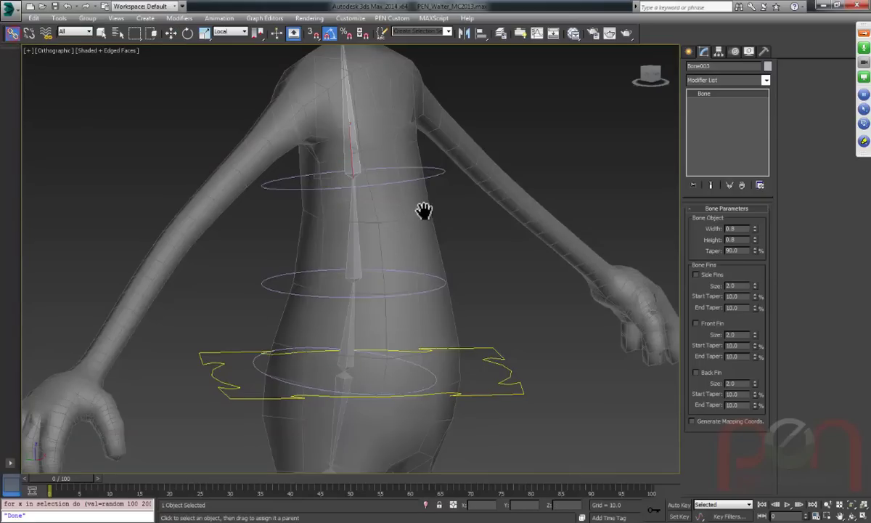
{"action": "middle_click_drag", "start_coordinate": [424, 210], "coordinate": [414, 223], "text": "alt"}
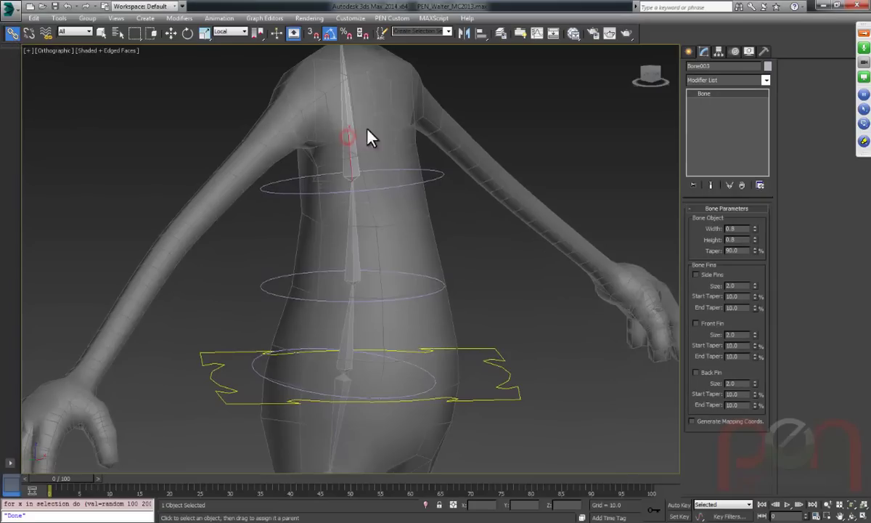
{"action": "left_click_drag", "start_coordinate": [385, 174], "coordinate": [438, 178]}
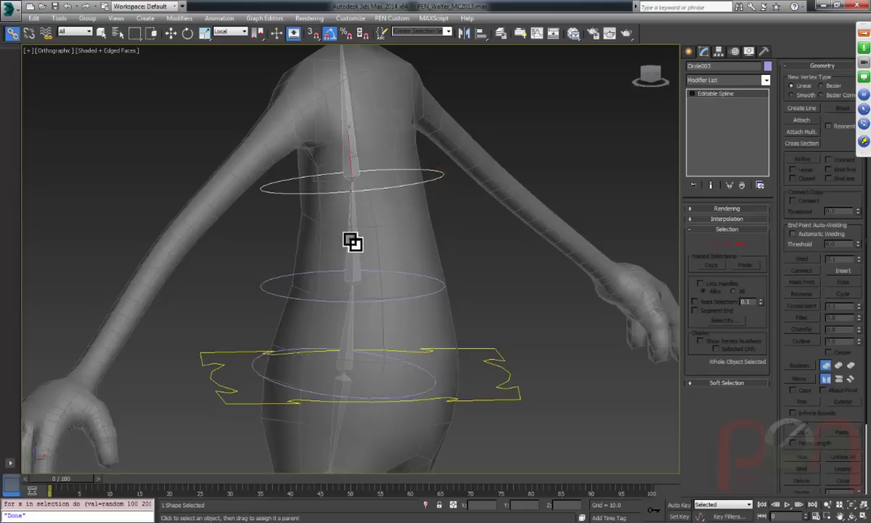
{"action": "left_click_drag", "start_coordinate": [353, 236], "coordinate": [442, 287]}
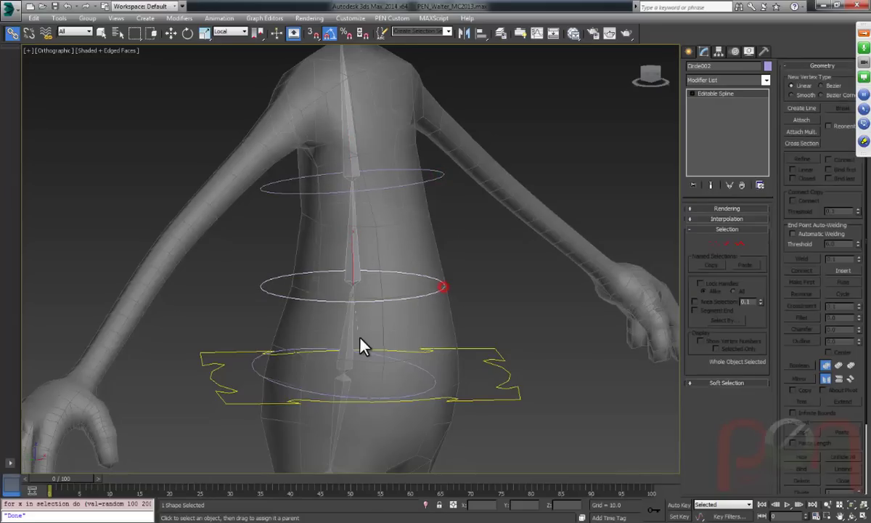
{"action": "left_click_drag", "start_coordinate": [349, 335], "coordinate": [430, 375]}
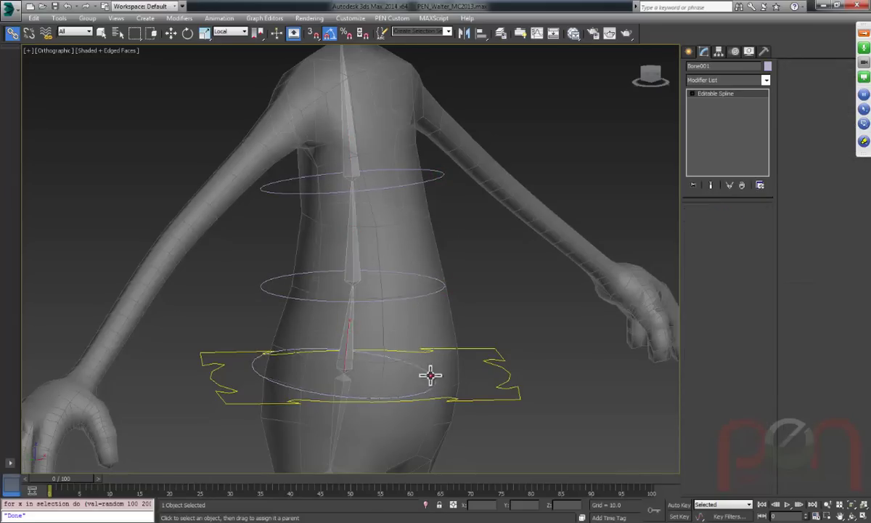
Test-rotate the hip, middle and upper circle controls and check how the linked spine bones follow.
{"action": "left_click", "coordinate": [432, 376]}
{"action": "key", "text": "e"}
{"action": "left_click_drag", "start_coordinate": [349, 364], "coordinate": [355, 354]}
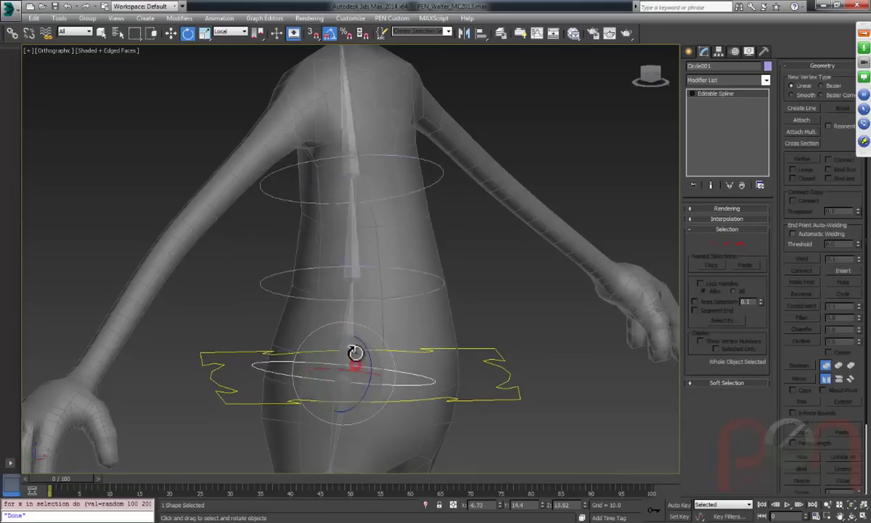
{"action": "left_click", "coordinate": [433, 282]}
{"action": "mouse_move", "coordinate": [360, 272]}
{"action": "left_mouse_down"}
{"action": "mouse_move", "coordinate": [370, 292]}
{"action": "mouse_move", "coordinate": [360, 275]}
{"action": "left_mouse_up"}
{"action": "left_click", "coordinate": [450, 212]}
{"action": "mouse_move", "coordinate": [357, 169]}
{"action": "left_mouse_down"}
{"action": "mouse_move", "coordinate": [344, 183]}
{"action": "mouse_move", "coordinate": [365, 165]}
{"action": "left_mouse_up"}
{"action": "scroll", "coordinate": [412, 292], "scroll_direction": "down", "scroll_amount": 5}
{"action": "left_click", "coordinate": [363, 263]}
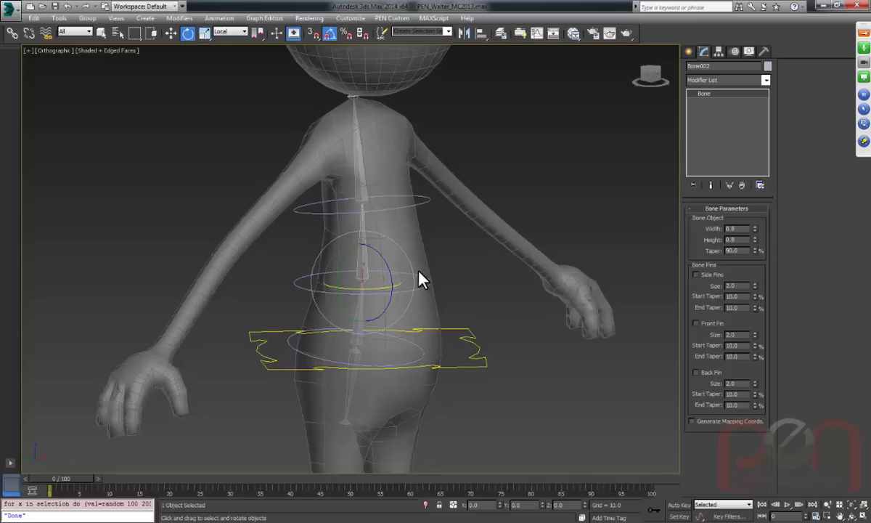
Link the hip circle control to the yellow four-arrow control around the hips.
{"action": "middle_click_drag", "start_coordinate": [301, 375], "coordinate": [414, 332], "text": "alt"}
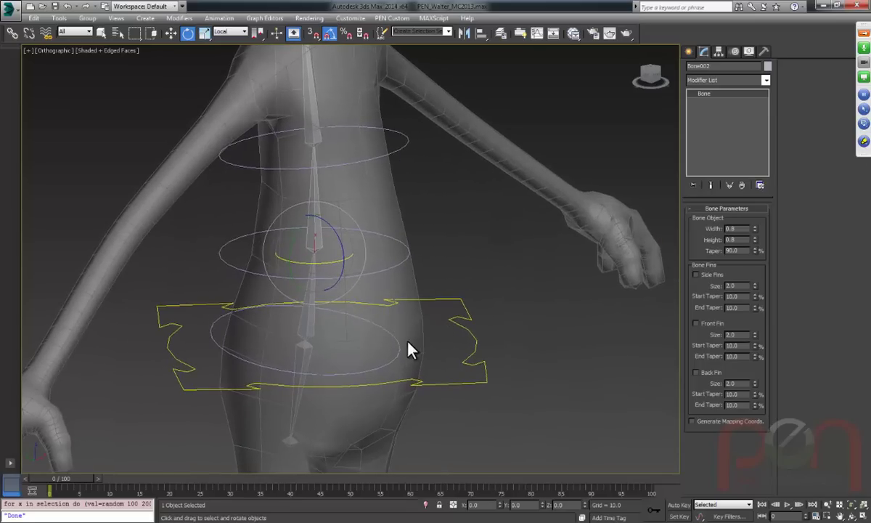
{"action": "left_click", "coordinate": [302, 375]}
{"action": "left_click", "coordinate": [13, 33]}
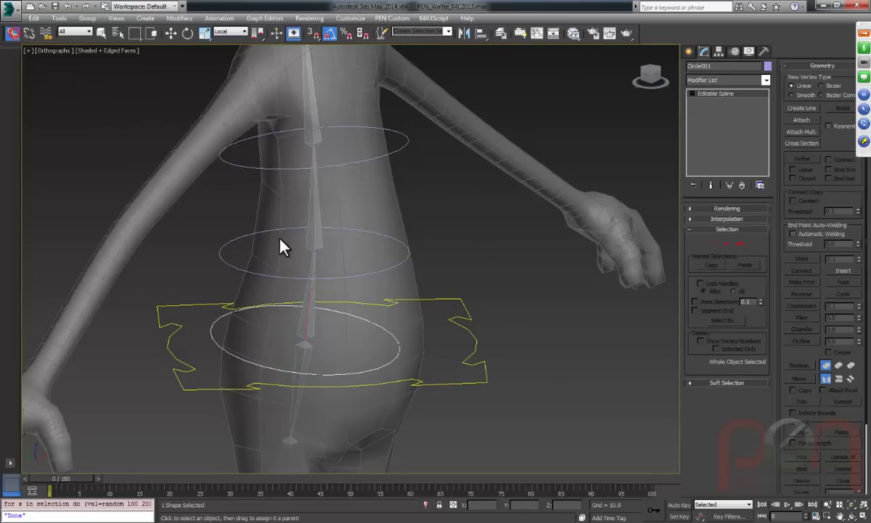
{"action": "key", "text": "w"}
{"action": "left_click_drag", "start_coordinate": [297, 320], "coordinate": [335, 289]}
{"action": "key", "text": "ctrl+z"}
{"action": "right_click", "coordinate": [383, 326]}
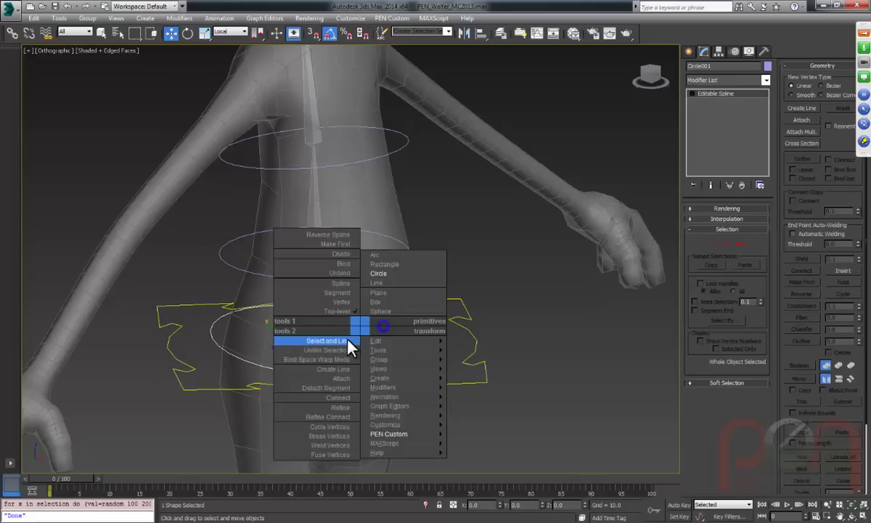
{"action": "left_click", "coordinate": [327, 340]}
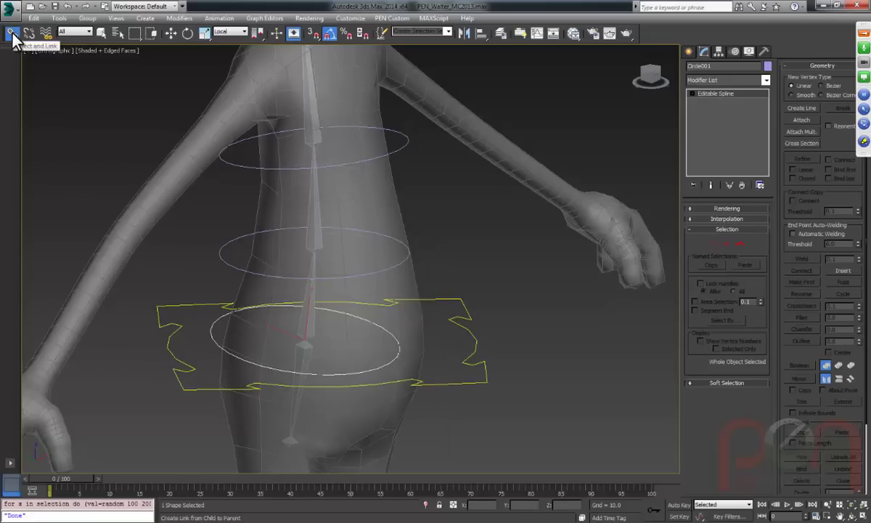
{"action": "right_click", "coordinate": [370, 314]}
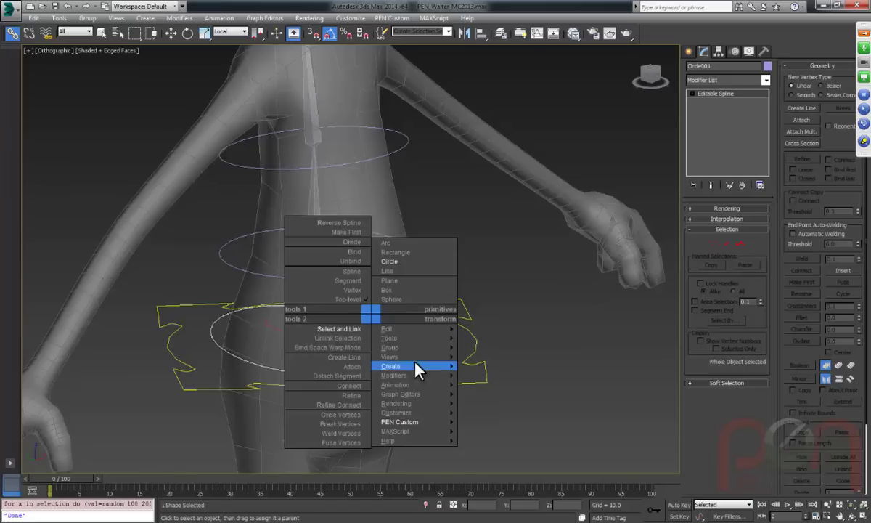
{"action": "left_click", "coordinate": [521, 276]}
{"action": "left_click_drag", "start_coordinate": [374, 325], "coordinate": [450, 311]}
{"action": "scroll", "coordinate": [464, 332], "scroll_direction": "down", "scroll_amount": 2}
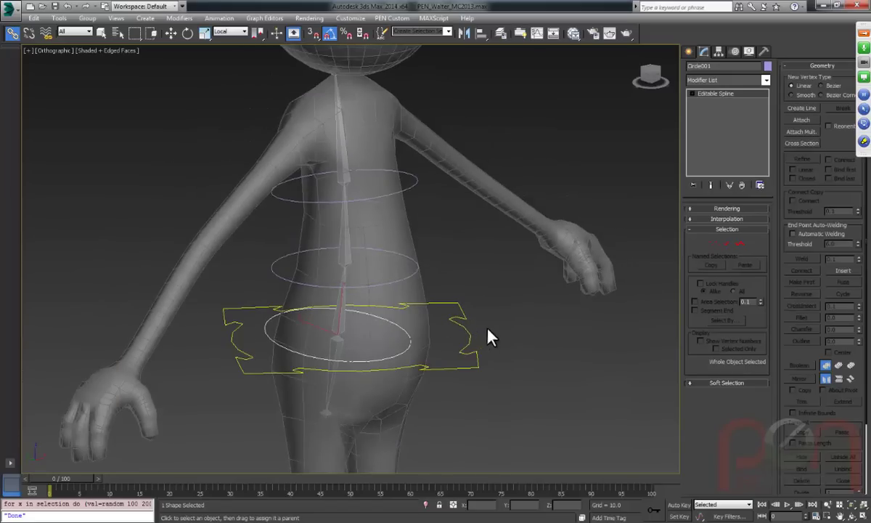
Link the yellow four-arrow control to the Walter ground control and test-move the ground control.
{"action": "left_click", "coordinate": [453, 276]}
{"action": "scroll", "coordinate": [459, 247], "scroll_direction": "down", "scroll_amount": 3}
{"action": "key", "text": "w"}
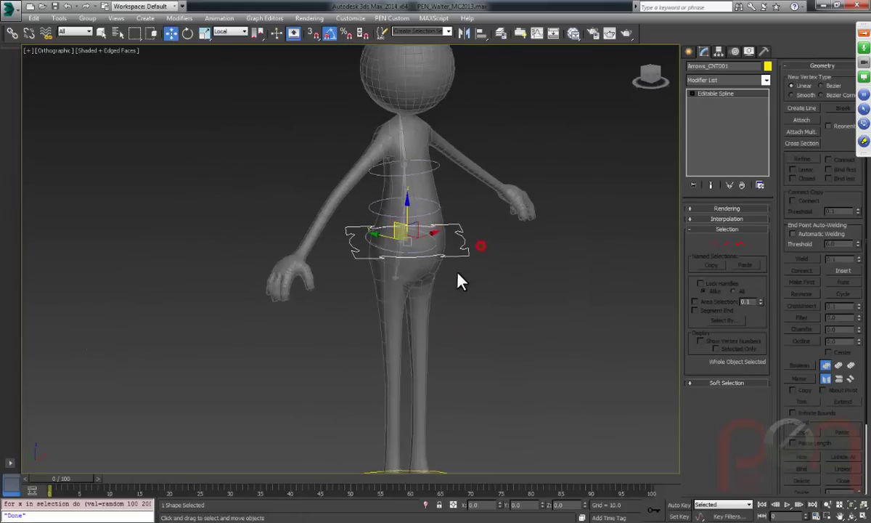
{"action": "scroll", "coordinate": [461, 280], "scroll_direction": "down", "scroll_amount": 3}
{"action": "right_click", "coordinate": [417, 241]}
{"action": "left_click", "coordinate": [403, 249]}
{"action": "left_click_drag", "start_coordinate": [465, 350], "coordinate": [453, 424]}
{"action": "left_click", "coordinate": [445, 396]}
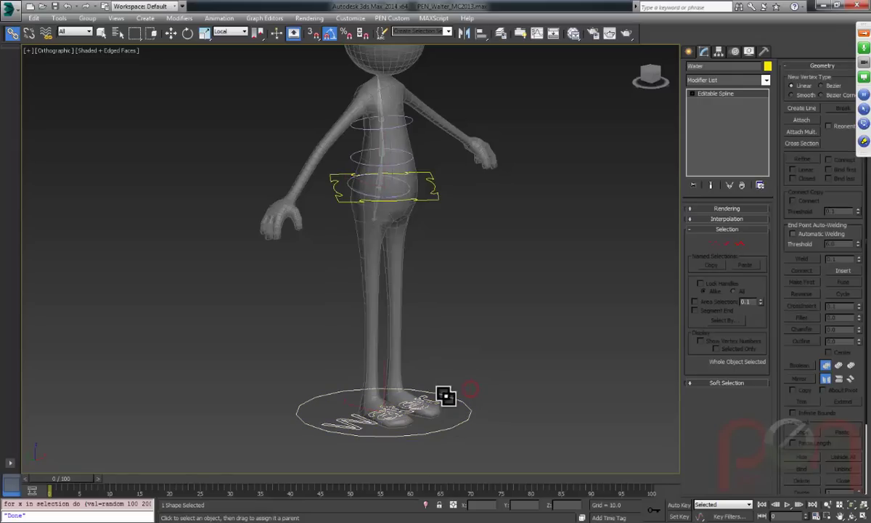
{"action": "key", "text": "w"}
{"action": "left_click_drag", "start_coordinate": [383, 402], "coordinate": [370, 354]}
{"action": "right_click", "coordinate": [370, 355]}
Copy the hip circle and align the copy's pivot position and X, Y and Z orientation to the pelvis bone.
{"action": "scroll", "coordinate": [431, 228], "scroll_direction": "up", "scroll_amount": 5}
{"action": "middle_click_drag", "start_coordinate": [434, 189], "coordinate": [410, 258]}
{"action": "left_click", "coordinate": [392, 266]}
{"action": "scroll", "coordinate": [391, 267], "scroll_direction": "up", "scroll_amount": 1}
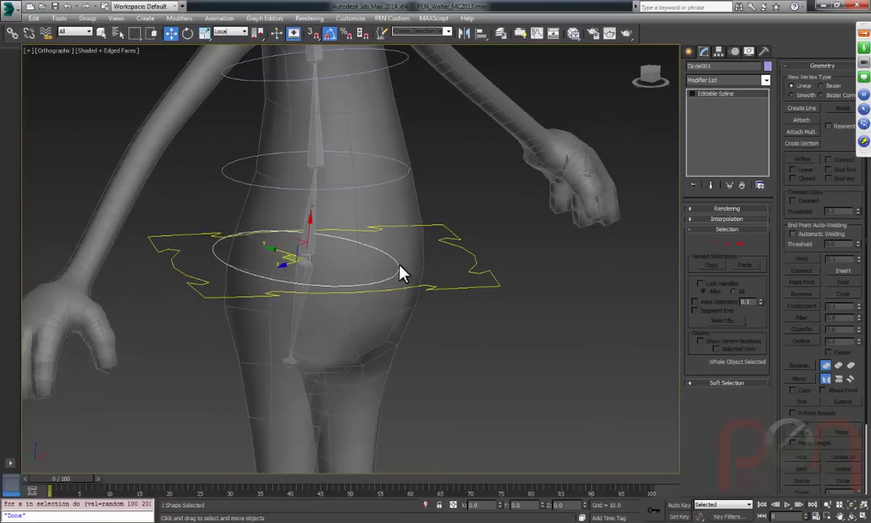
{"action": "left_click", "coordinate": [298, 240]}
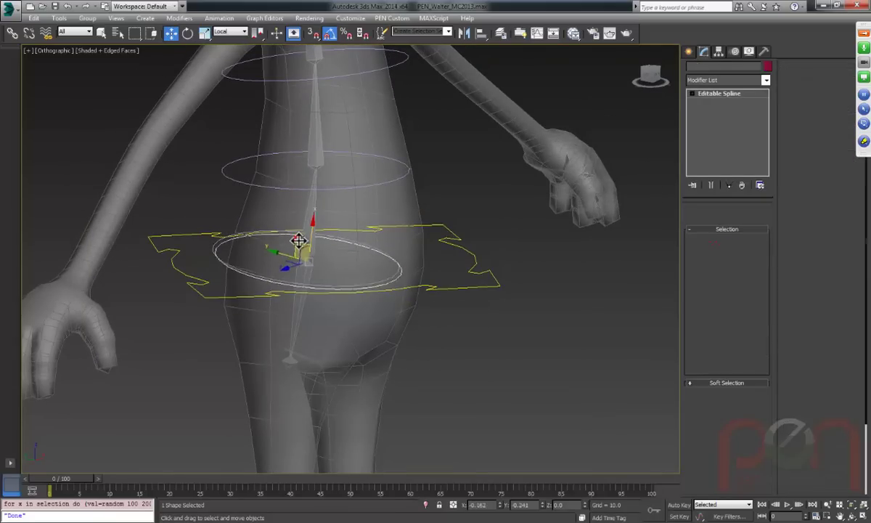
{"action": "left_click_drag", "start_coordinate": [298, 240], "coordinate": [406, 360], "text": "shift"}
{"action": "left_click", "coordinate": [434, 310]}
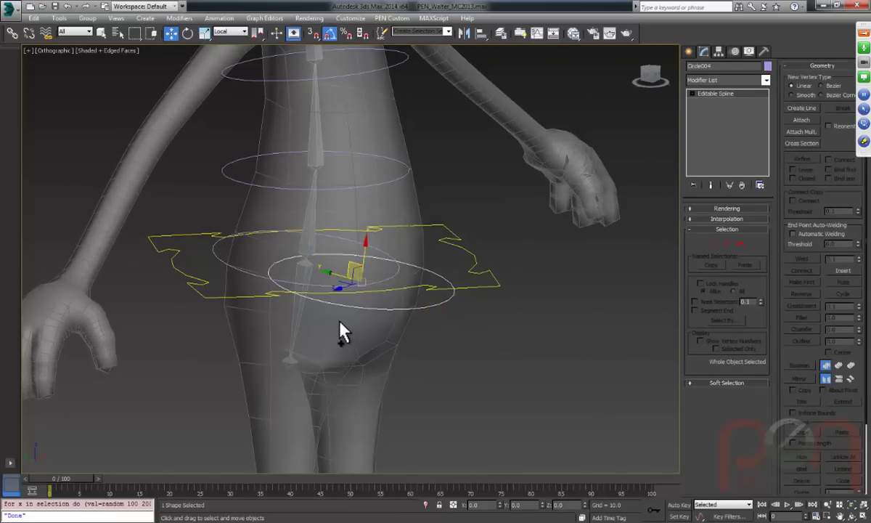
{"action": "left_click_drag", "start_coordinate": [358, 328], "coordinate": [301, 315], "text": "shift"}
{"action": "left_click", "coordinate": [463, 304]}
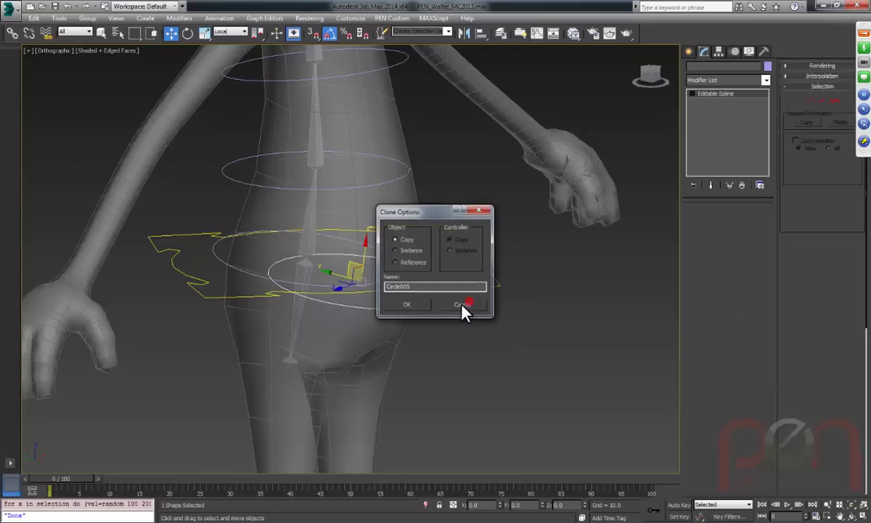
{"action": "key", "text": "alt+a"}
{"action": "left_click", "coordinate": [297, 307]}
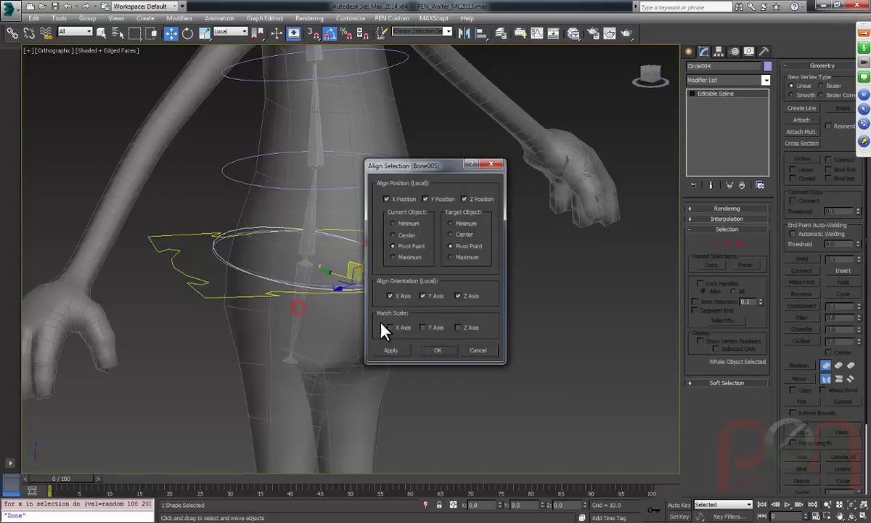
{"action": "left_click", "coordinate": [439, 350]}
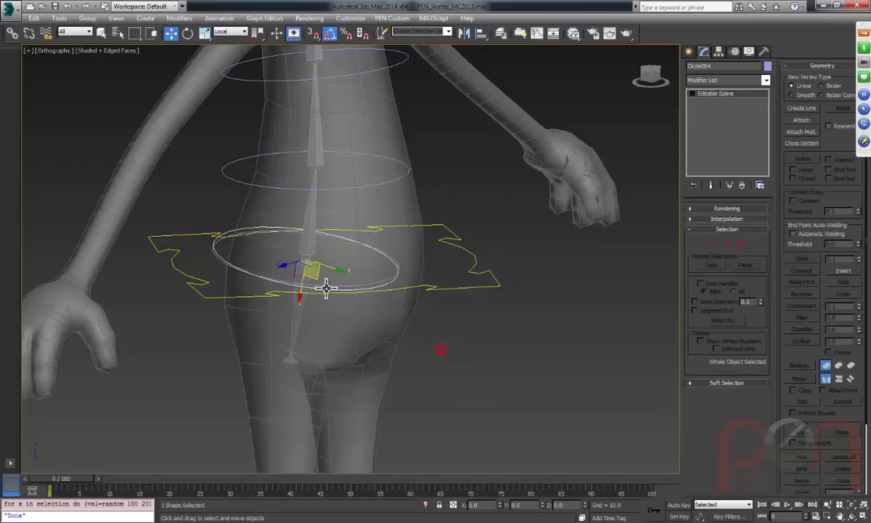
Link the pelvis bone to the new pelvis circle, and that circle to the four-arrow control.
{"action": "scroll", "coordinate": [359, 286], "scroll_direction": "up", "scroll_amount": 6}
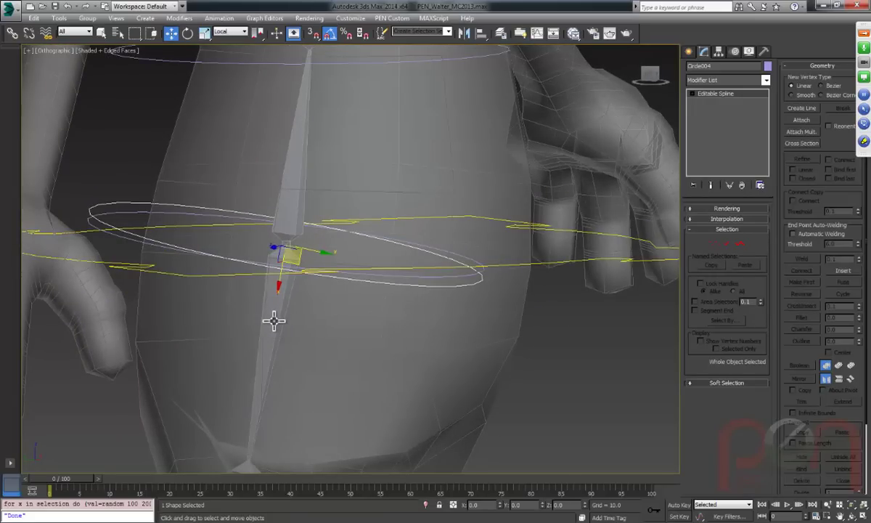
{"action": "left_click", "coordinate": [272, 321]}
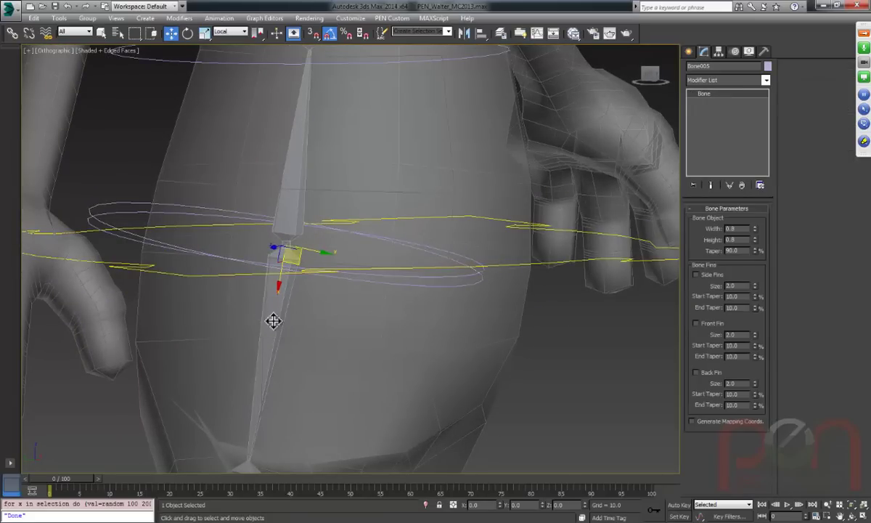
{"action": "left_click", "coordinate": [13, 32]}
{"action": "mouse_move", "coordinate": [272, 320]}
{"action": "left_mouse_down"}
{"action": "mouse_move", "coordinate": [457, 304]}
{"action": "mouse_move", "coordinate": [463, 286]}
{"action": "mouse_move", "coordinate": [453, 307]}
{"action": "mouse_move", "coordinate": [465, 285]}
{"action": "mouse_move", "coordinate": [518, 280]}
{"action": "mouse_move", "coordinate": [554, 262]}
{"action": "mouse_move", "coordinate": [546, 277]}
{"action": "left_mouse_up"}
{"action": "scroll", "coordinate": [483, 283], "scroll_direction": "down", "scroll_amount": 3}
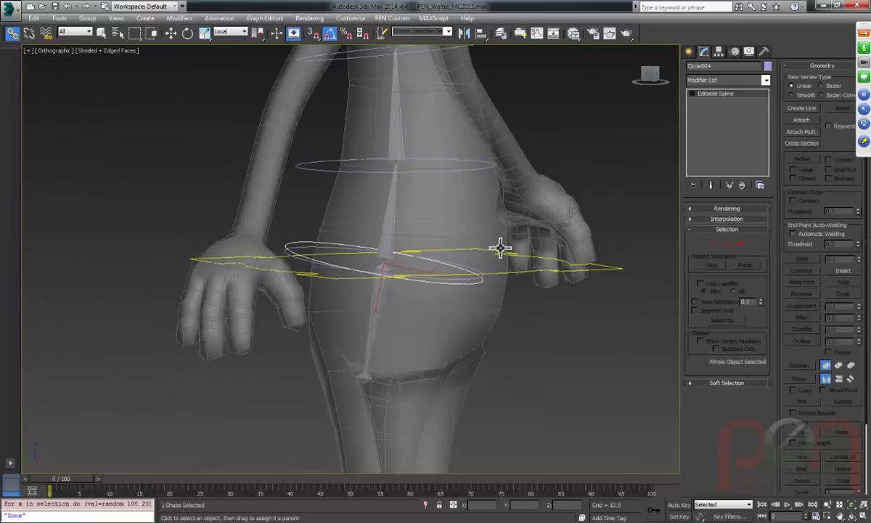
Test-move the four-arrow control and the Walter ground control to check how the rig follows.
{"action": "left_click", "coordinate": [545, 261]}
{"action": "key", "text": "w"}
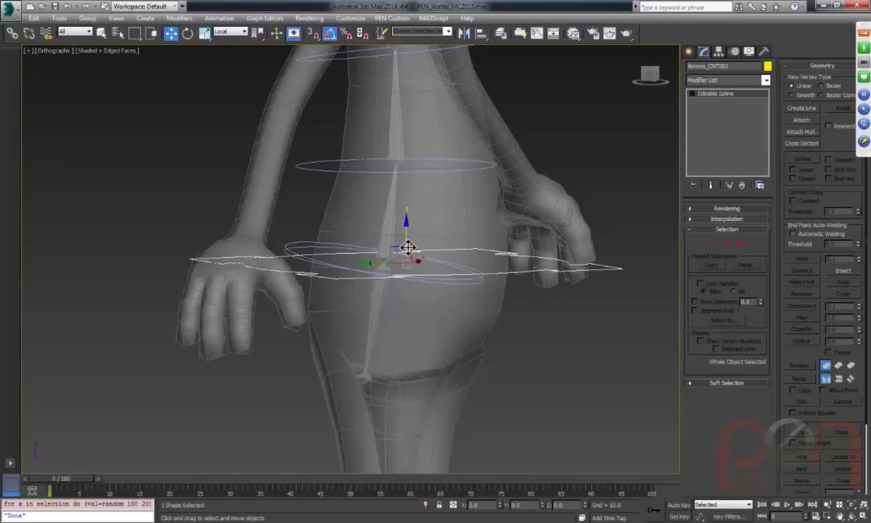
{"action": "left_click_drag", "start_coordinate": [395, 252], "coordinate": [408, 267]}
{"action": "scroll", "coordinate": [421, 279], "scroll_direction": "down", "scroll_amount": 6}
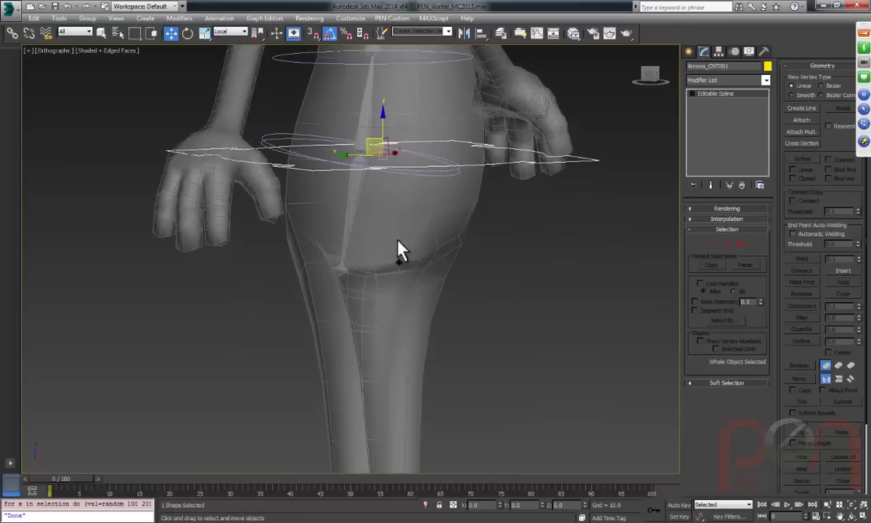
{"action": "left_click", "coordinate": [430, 450]}
{"action": "mouse_move", "coordinate": [387, 405]}
{"action": "left_mouse_down"}
{"action": "mouse_move", "coordinate": [385, 365]}
{"action": "mouse_move", "coordinate": [376, 399]}
{"action": "left_mouse_up"}
{"action": "right_click", "coordinate": [376, 398]}
Examine the overlapping hip and pelvis circles and the bones they control.
{"action": "scroll", "coordinate": [392, 232], "scroll_direction": "up", "scroll_amount": 10}
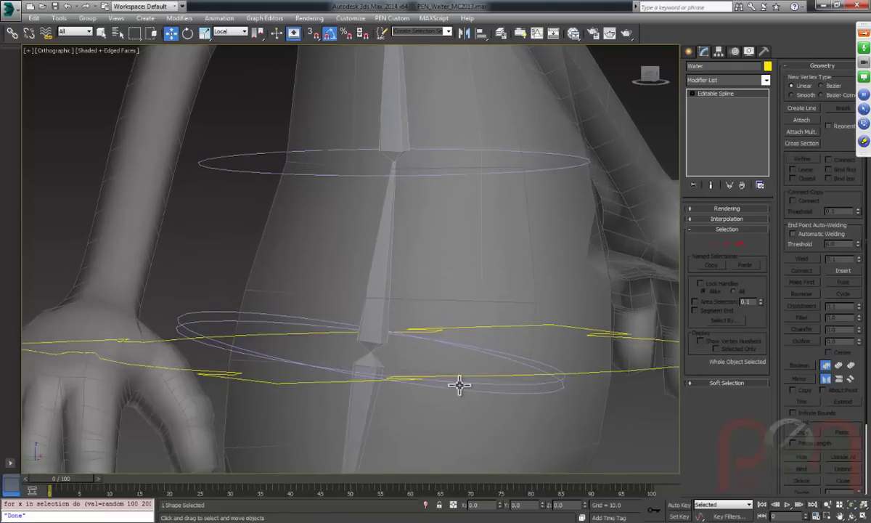
{"action": "left_click", "coordinate": [525, 394]}
{"action": "scroll", "coordinate": [525, 395], "scroll_direction": "down", "scroll_amount": 3}
{"action": "middle_click_drag", "start_coordinate": [487, 344], "coordinate": [492, 241]}
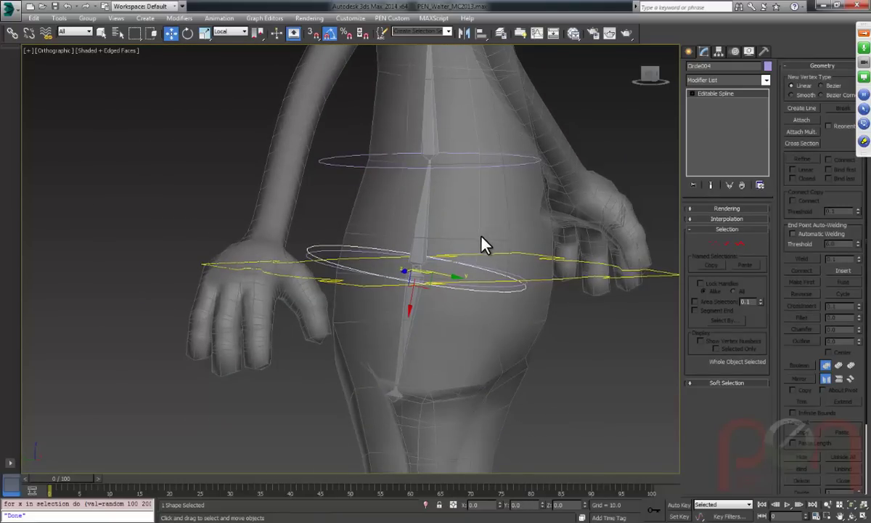
{"action": "left_click", "coordinate": [461, 254], "text": "ctrl"}
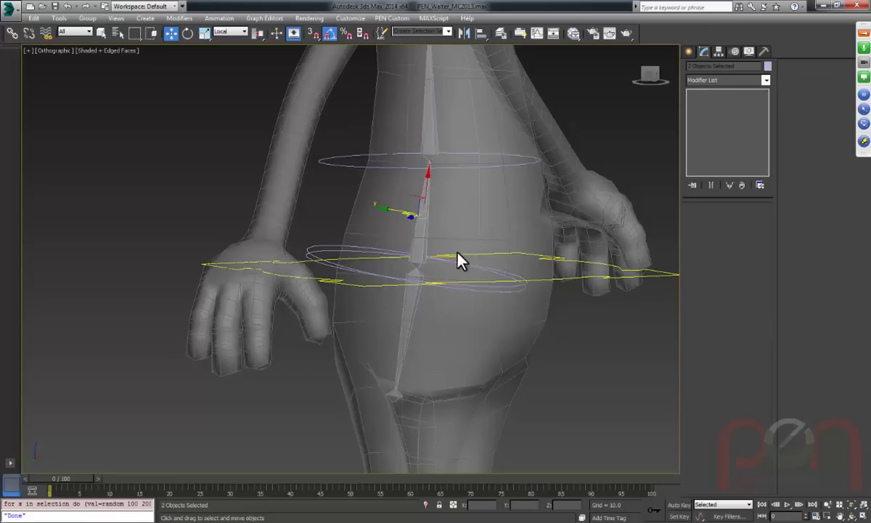
{"action": "left_click", "coordinate": [521, 301]}
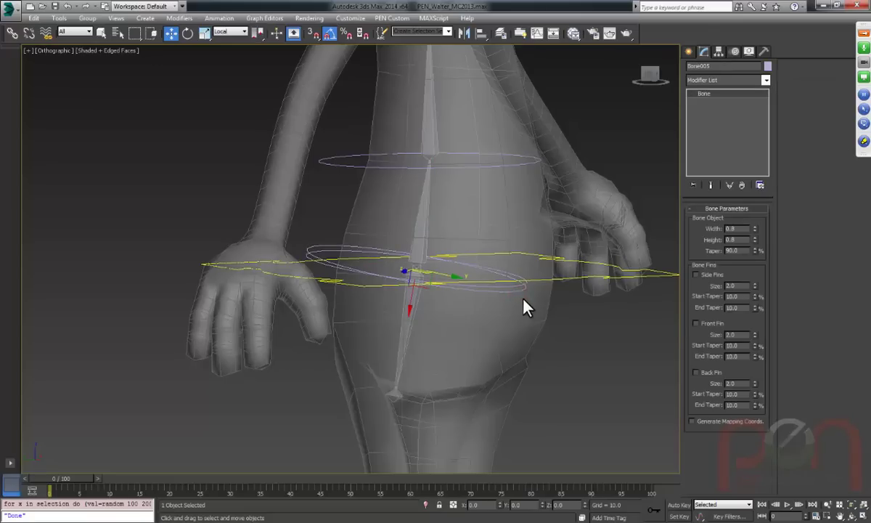
{"action": "left_click", "coordinate": [515, 294]}
{"action": "left_click", "coordinate": [397, 317]}
Add an XForm modifier to the pelvis circle and move its gizmo down below the hip circle.
{"action": "left_click", "coordinate": [510, 290]}
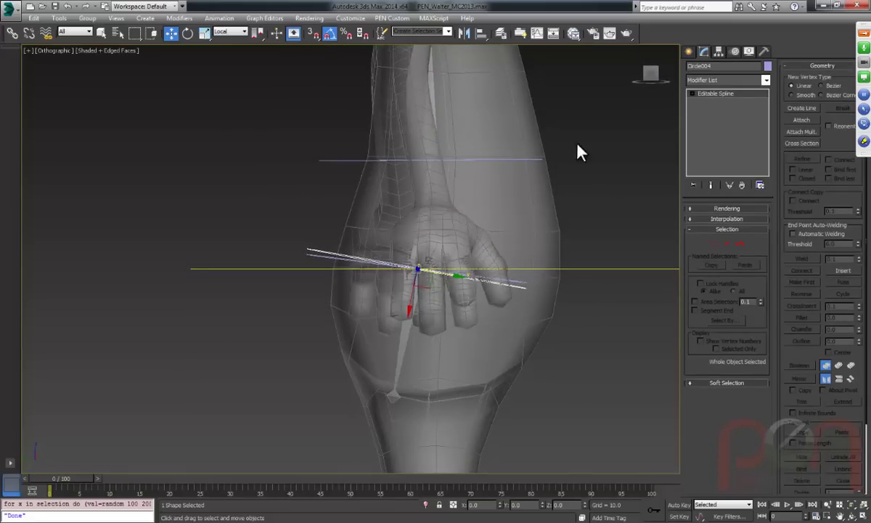
{"action": "middle_click_drag", "start_coordinate": [533, 292], "coordinate": [450, 290], "text": "alt"}
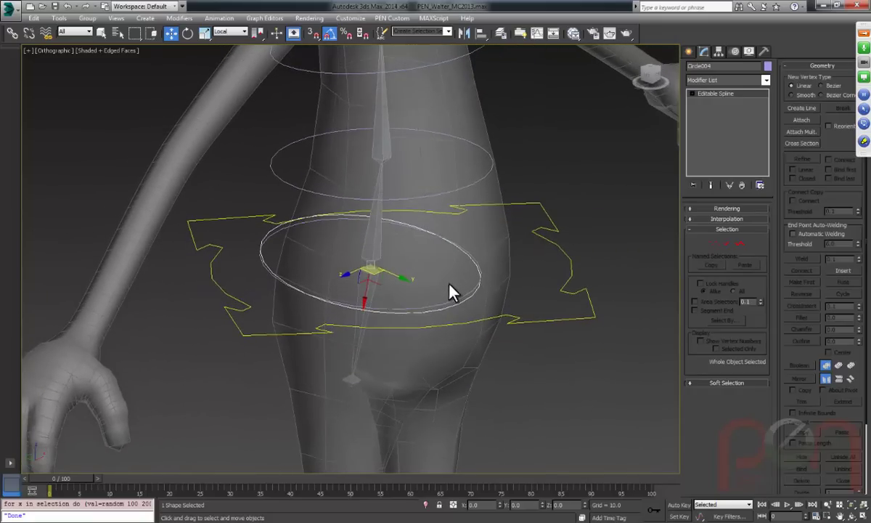
{"action": "left_click", "coordinate": [179, 18]}
{"action": "mouse_move", "coordinate": [234, 197]}
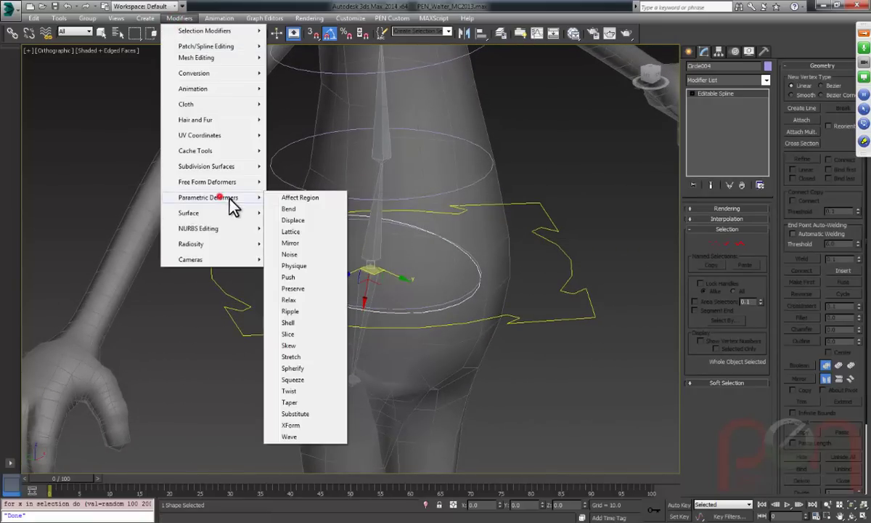
{"action": "left_click", "coordinate": [303, 426]}
{"action": "middle_click_drag", "start_coordinate": [311, 432], "coordinate": [395, 288], "text": "alt"}
{"action": "left_click_drag", "start_coordinate": [383, 278], "coordinate": [405, 311]}
{"action": "middle_click_drag", "start_coordinate": [404, 310], "coordinate": [424, 351], "text": "alt"}
{"action": "middle_click_drag", "start_coordinate": [406, 320], "coordinate": [394, 305], "text": "alt"}
Scale up the pelvis circle's XForm gizmo so the circle surrounds the buttocks.
{"action": "key", "text": "r"}
{"action": "mouse_move", "coordinate": [395, 305]}
{"action": "left_mouse_down"}
{"action": "mouse_move", "coordinate": [384, 311]}
{"action": "mouse_move", "coordinate": [390, 320]}
{"action": "left_mouse_up"}
{"action": "middle_click_drag", "start_coordinate": [389, 312], "coordinate": [517, 294], "text": "alt"}
{"action": "middle_click_drag", "start_coordinate": [500, 308], "coordinate": [446, 328], "text": "alt"}
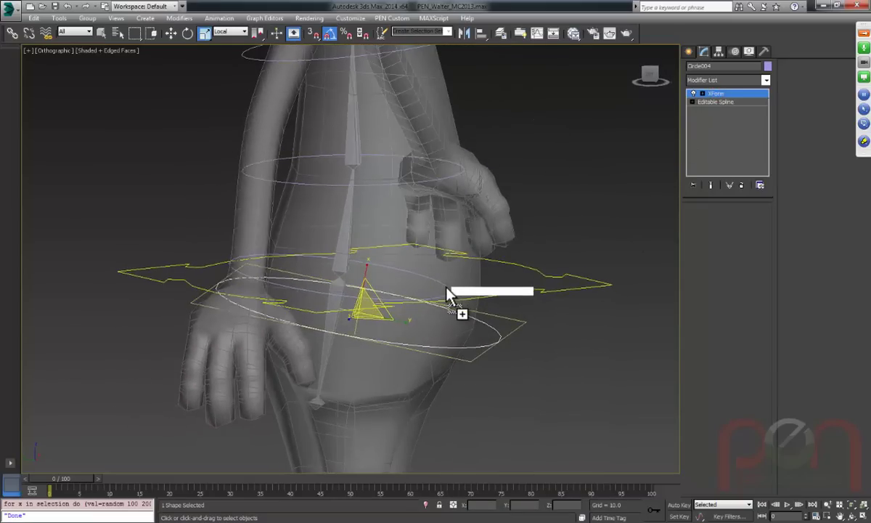
Add an XForm modifier to the hip circle, then raise, enlarge and level its gizmo around the lower waist.
{"action": "left_click", "coordinate": [470, 285]}
{"action": "middle_click_drag", "start_coordinate": [467, 301], "coordinate": [456, 318], "text": "alt"}
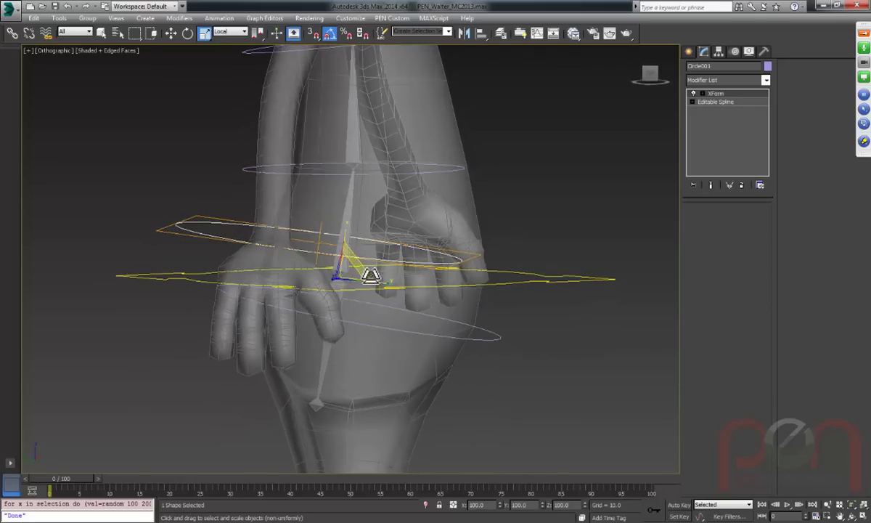
{"action": "key", "text": "1"}
{"action": "middle_click_drag", "start_coordinate": [367, 273], "coordinate": [370, 272], "text": "alt"}
{"action": "key", "text": "w"}
{"action": "left_click_drag", "start_coordinate": [312, 224], "coordinate": [363, 229]}
{"action": "middle_click_drag", "start_coordinate": [363, 230], "coordinate": [414, 287], "text": "alt"}
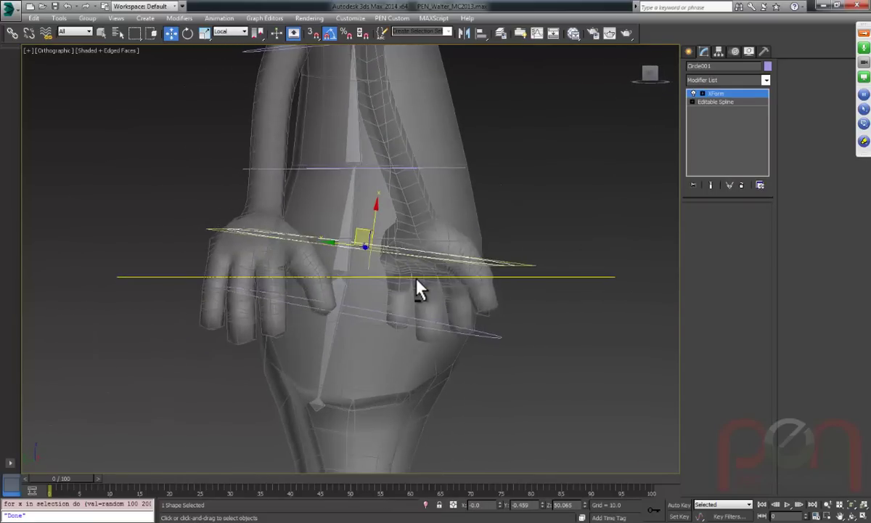
{"action": "key", "text": "e"}
{"action": "middle_click_drag", "start_coordinate": [400, 224], "coordinate": [470, 281], "text": "alt"}
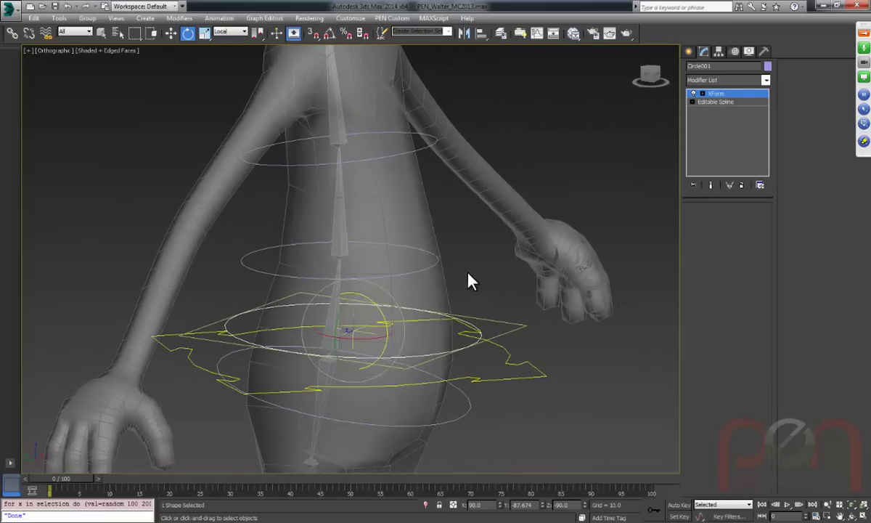
Add an XForm modifier to the waist circle just above the hip circle.
{"action": "left_click", "coordinate": [432, 263]}
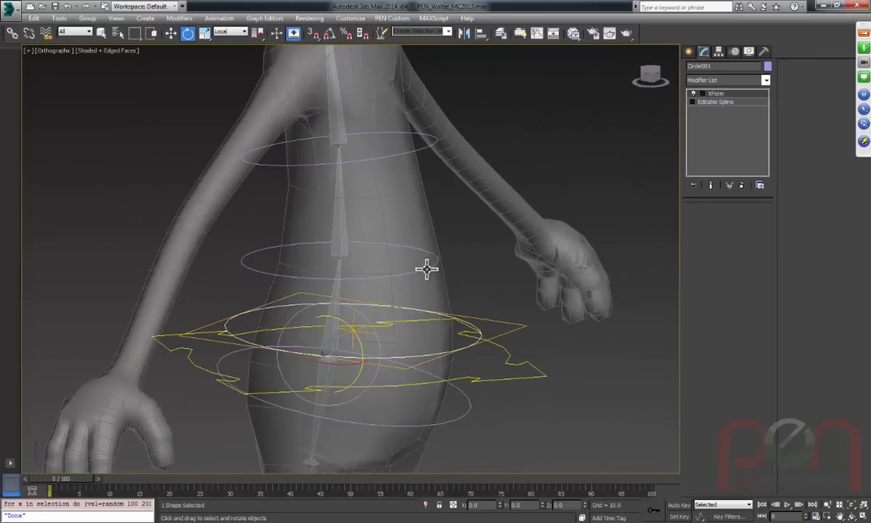
{"action": "middle_click_drag", "start_coordinate": [429, 265], "coordinate": [439, 259], "text": "alt"}
{"action": "left_click", "coordinate": [145, 18]}
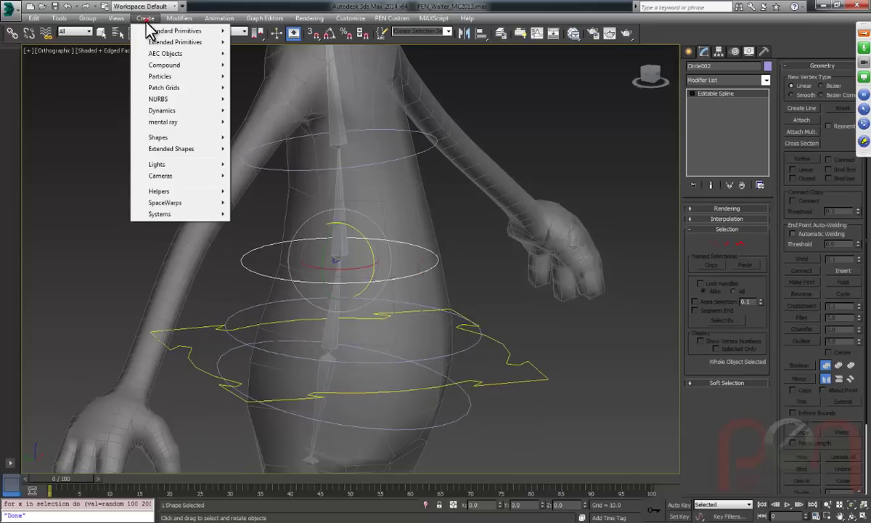
{"action": "mouse_move", "coordinate": [178, 18]}
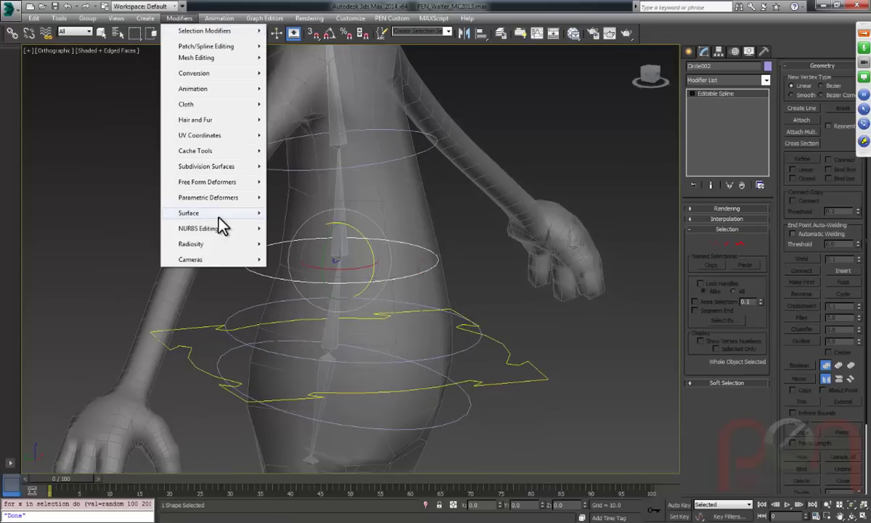
{"action": "mouse_move", "coordinate": [208, 197]}
{"action": "left_click", "coordinate": [291, 425]}
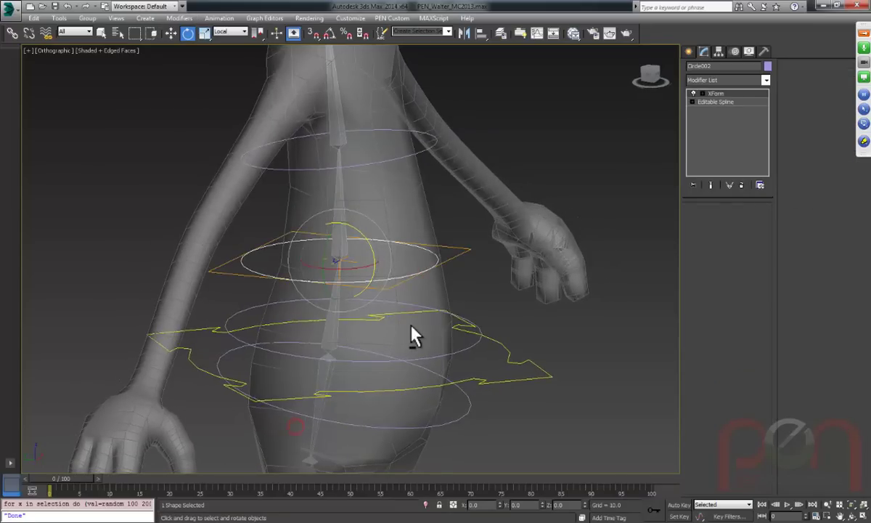
{"action": "middle_click_drag", "start_coordinate": [385, 285], "coordinate": [369, 297], "text": "alt"}
Shift the waist circle's XForm gizmo toward the middle of the torso and scale it up to surround the body.
{"action": "key", "text": "w"}
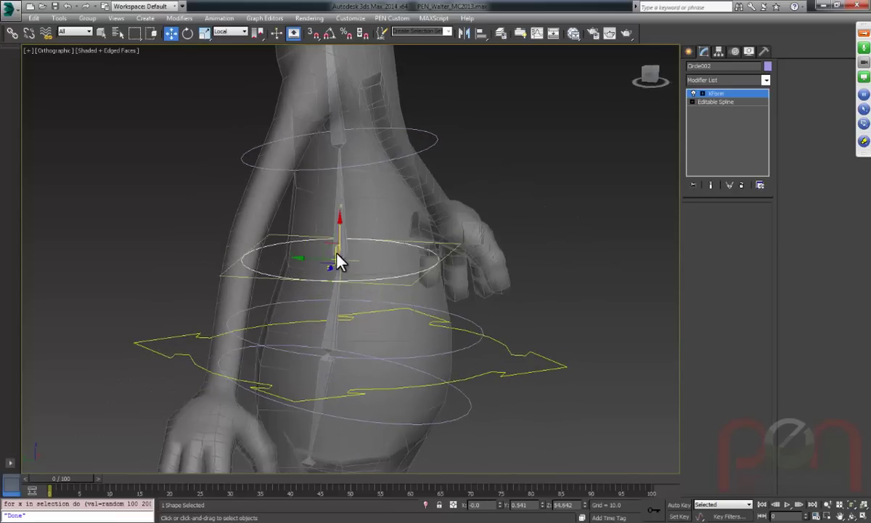
{"action": "left_click_drag", "start_coordinate": [307, 255], "coordinate": [329, 260]}
{"action": "middle_click_drag", "start_coordinate": [361, 275], "coordinate": [365, 297], "text": "alt"}
{"action": "key", "text": "r"}
{"action": "left_click_drag", "start_coordinate": [335, 252], "coordinate": [352, 247]}
Add an XForm modifier to the chest circle and fit its gizmo around the upper torso.
{"action": "left_click_drag", "start_coordinate": [715, 94], "coordinate": [459, 158]}
{"action": "left_click_drag", "start_coordinate": [354, 152], "coordinate": [349, 151]}
{"action": "middle_click_drag", "start_coordinate": [349, 151], "coordinate": [478, 219], "text": "alt"}
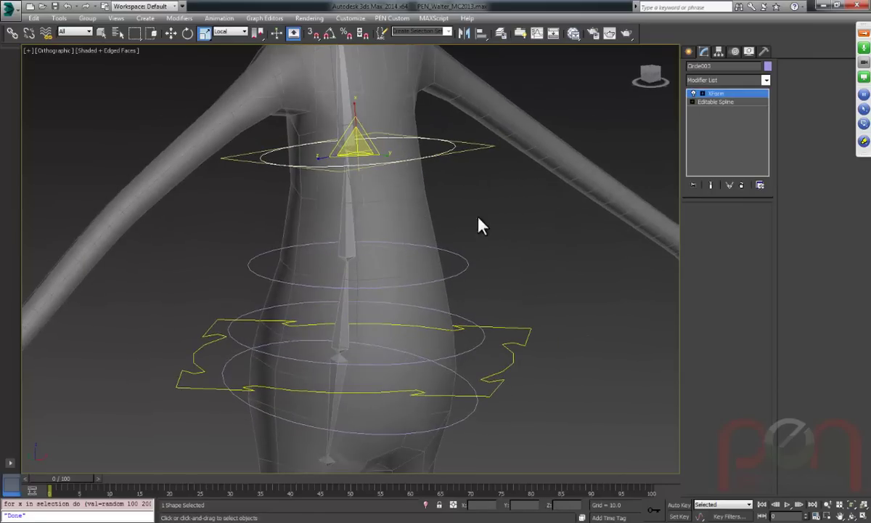
Select the chest, waist, hip and pelvis circles together and convert them to editable splines to collapse their XForm modifiers.
{"action": "scroll", "coordinate": [506, 259], "scroll_direction": "down", "scroll_amount": 5}
{"action": "middle_click_drag", "start_coordinate": [506, 258], "coordinate": [529, 232], "text": "alt"}
{"action": "middle_click_drag", "start_coordinate": [477, 247], "coordinate": [471, 258], "text": "alt"}
{"action": "left_click", "coordinate": [469, 256]}
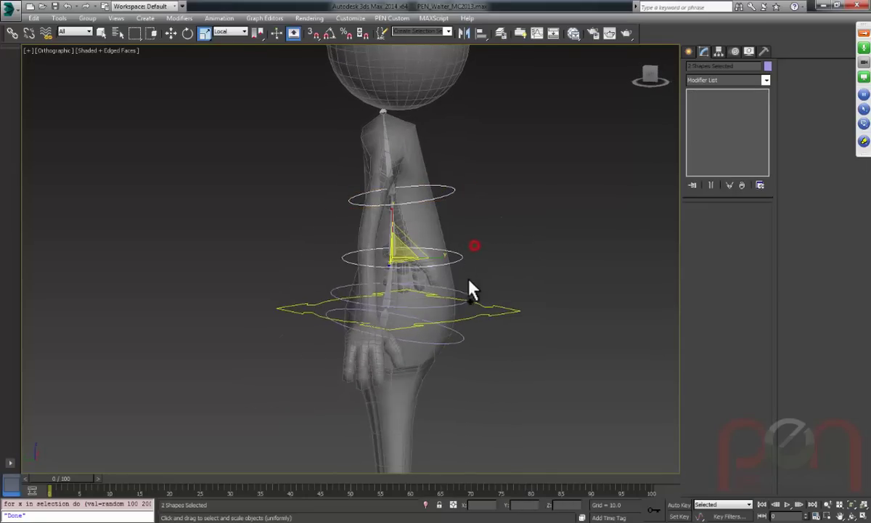
{"action": "left_click", "coordinate": [473, 290]}
{"action": "left_click", "coordinate": [462, 257]}
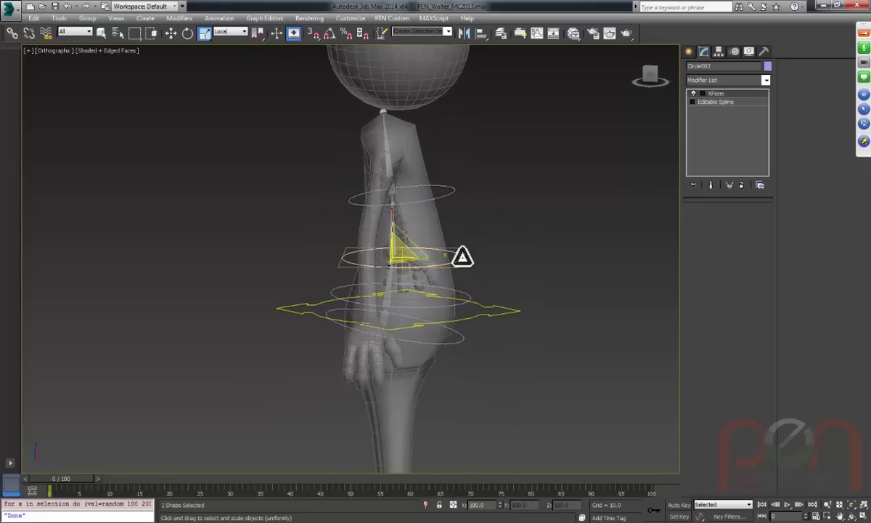
{"action": "left_click", "coordinate": [451, 194]}
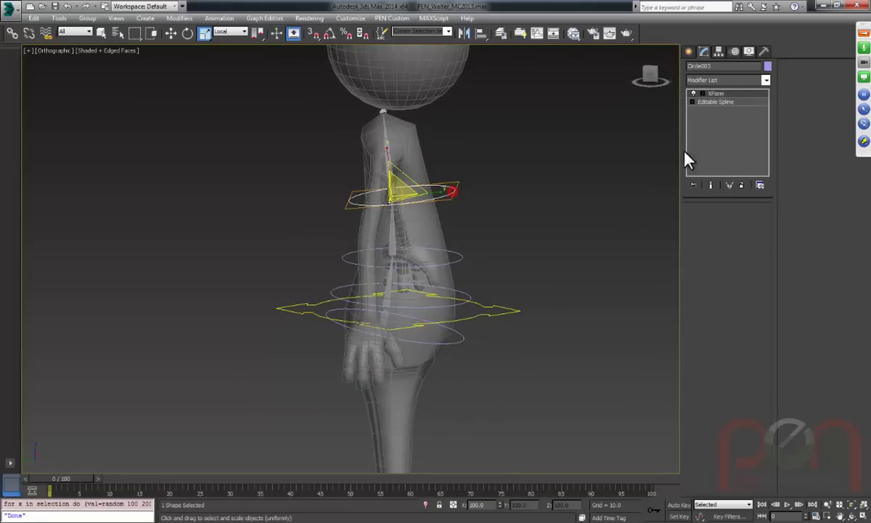
{"action": "left_click", "coordinate": [461, 256], "text": "ctrl"}
{"action": "left_click", "coordinate": [468, 294], "text": "ctrl"}
{"action": "left_click", "coordinate": [464, 336], "text": "ctrl"}
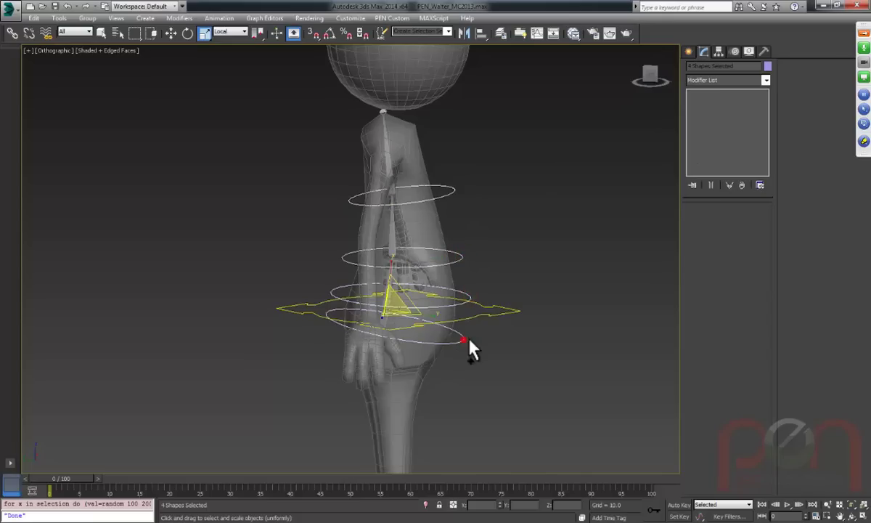
{"action": "right_click", "coordinate": [367, 215]}
{"action": "left_click", "coordinate": [565, 327]}
{"action": "middle_click_drag", "start_coordinate": [488, 330], "coordinate": [467, 261], "text": "alt"}
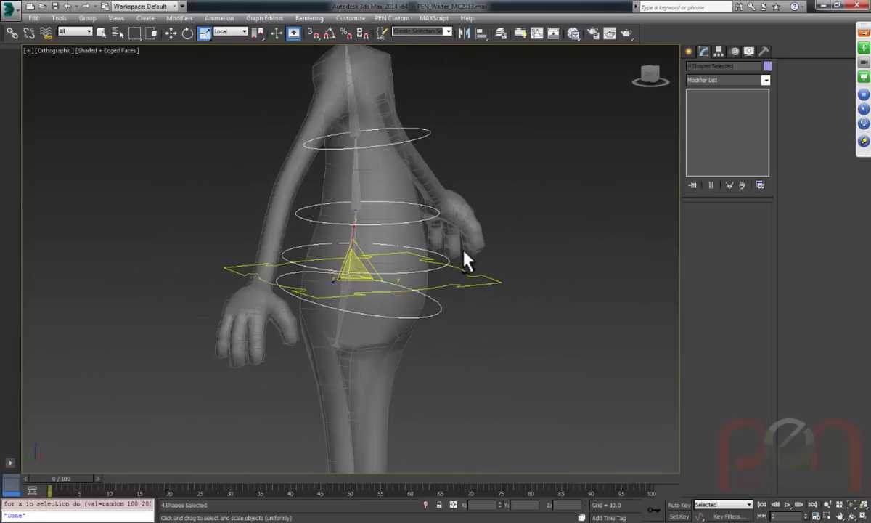
Select the tilted control circle at the hips and examine the torso control rings from several angles.
{"action": "left_click", "coordinate": [438, 311]}
{"action": "middle_click_drag", "start_coordinate": [431, 321], "coordinate": [436, 258], "text": "alt"}
{"action": "key", "text": "e"}
{"action": "middle_click_drag", "start_coordinate": [448, 304], "coordinate": [382, 262], "text": "alt"}
{"action": "scroll", "coordinate": [383, 259], "scroll_direction": "up", "scroll_amount": 3}
{"action": "left_click_drag", "start_coordinate": [383, 258], "coordinate": [439, 293]}
{"action": "scroll", "coordinate": [427, 278], "scroll_direction": "down", "scroll_amount": 4}
{"action": "middle_click_drag", "start_coordinate": [428, 278], "coordinate": [384, 201], "text": "alt"}
{"action": "scroll", "coordinate": [383, 196], "scroll_direction": "down", "scroll_amount": 3}
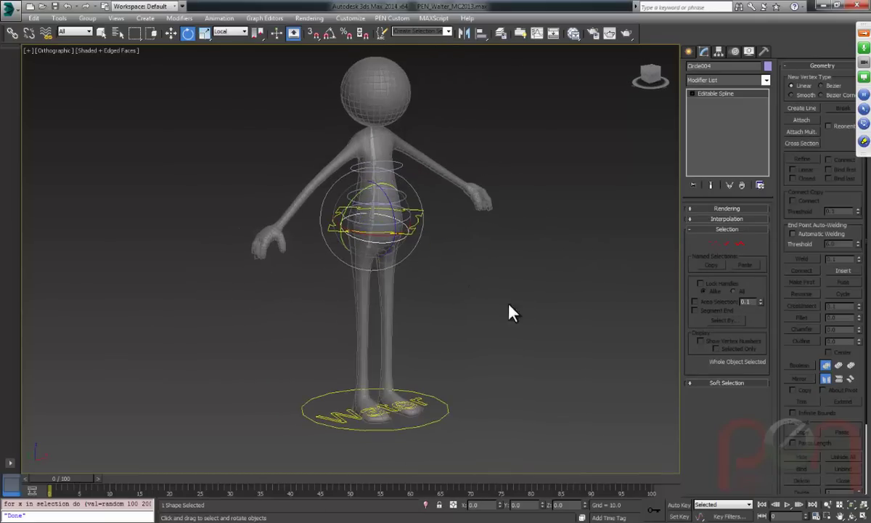
{"action": "middle_click_drag", "start_coordinate": [509, 311], "coordinate": [404, 220], "text": "alt"}
{"action": "scroll", "coordinate": [399, 241], "scroll_direction": "up", "scroll_amount": 2}
{"action": "middle_click_drag", "start_coordinate": [424, 281], "coordinate": [396, 298], "text": "alt"}
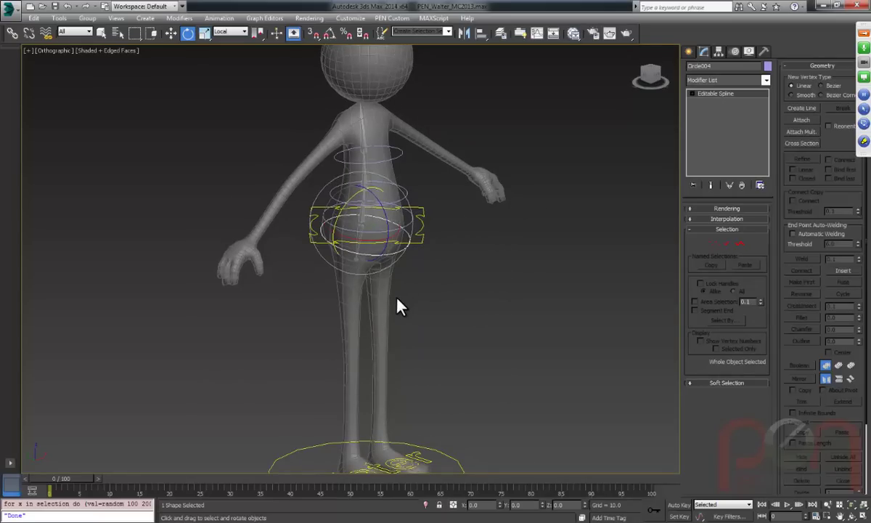
{"action": "middle_click_drag", "start_coordinate": [383, 235], "coordinate": [386, 254], "text": "alt"}
{"action": "scroll", "coordinate": [408, 306], "scroll_direction": "up", "scroll_amount": 3}
{"action": "middle_click_drag", "start_coordinate": [444, 282], "coordinate": [392, 264]}
Draw a two-segment bone chain with a bent knee beside the character's legs in the front view.
{"action": "key", "text": "f"}
{"action": "scroll", "coordinate": [393, 268], "scroll_direction": "down", "scroll_amount": 6}
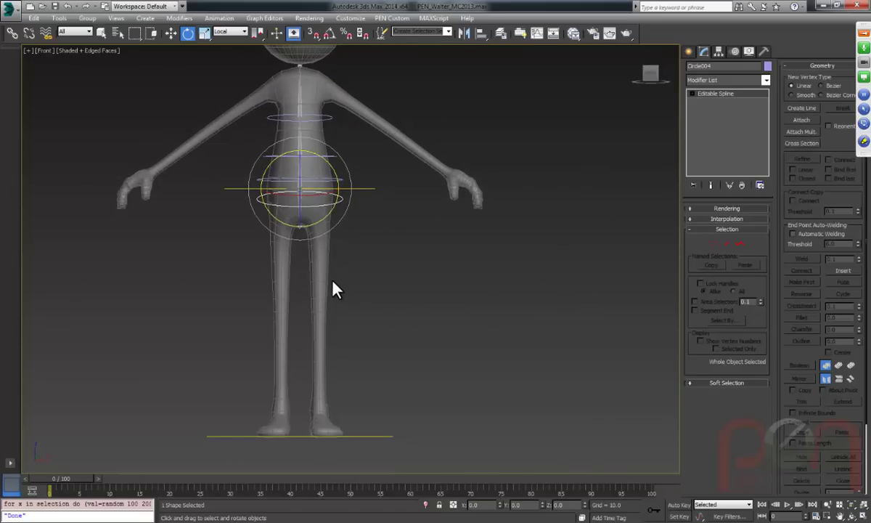
{"action": "middle_click_drag", "start_coordinate": [342, 284], "coordinate": [399, 285]}
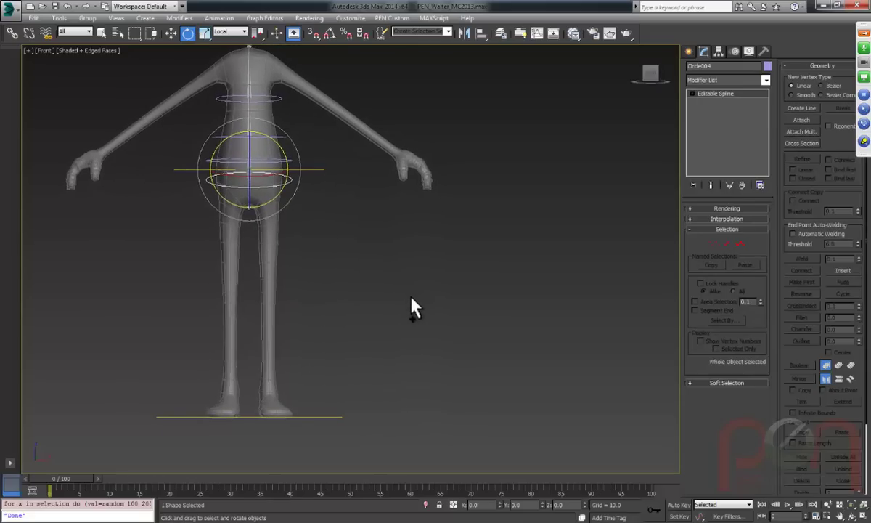
{"action": "right_click", "coordinate": [407, 290]}
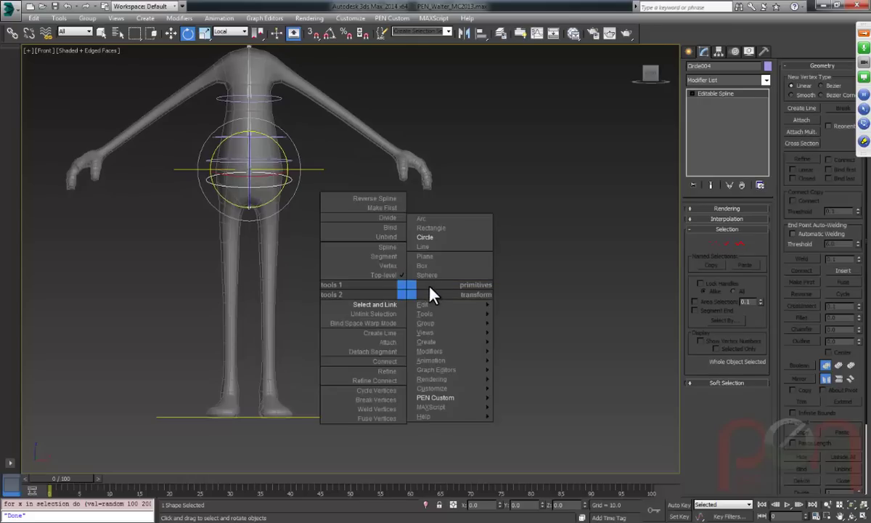
{"action": "mouse_move", "coordinate": [439, 339]}
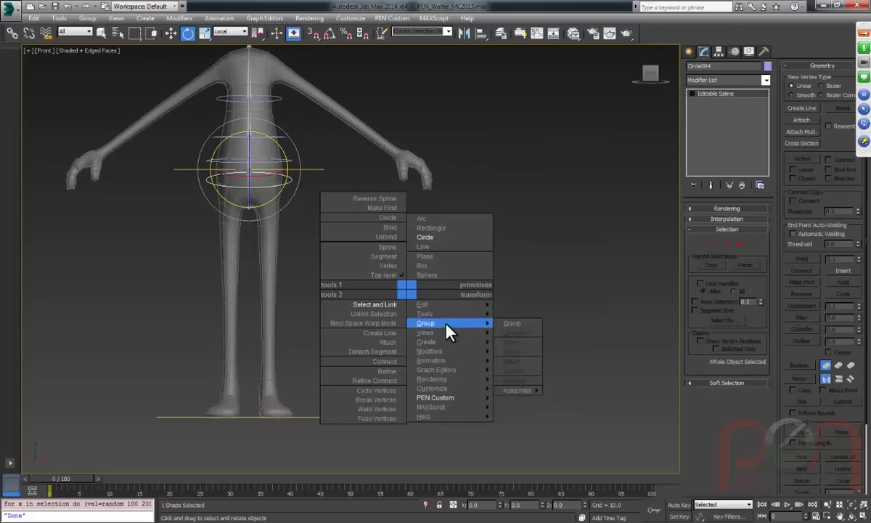
{"action": "mouse_move", "coordinate": [526, 484]}
{"action": "left_click", "coordinate": [600, 484]}
{"action": "scroll", "coordinate": [457, 326], "scroll_direction": "up", "scroll_amount": 2}
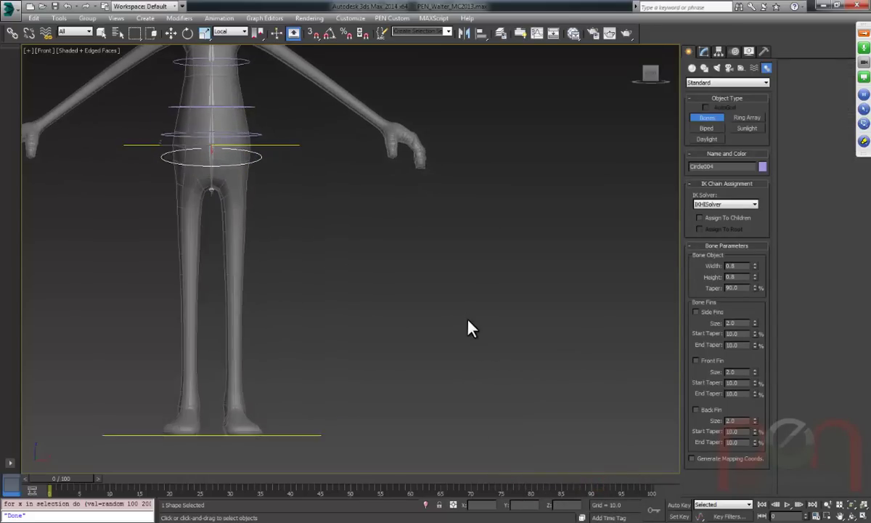
{"action": "middle_click_drag", "start_coordinate": [437, 297], "coordinate": [425, 251]}
{"action": "scroll", "coordinate": [355, 218], "scroll_direction": "up", "scroll_amount": 1}
{"action": "middle_click_drag", "start_coordinate": [356, 218], "coordinate": [390, 235]}
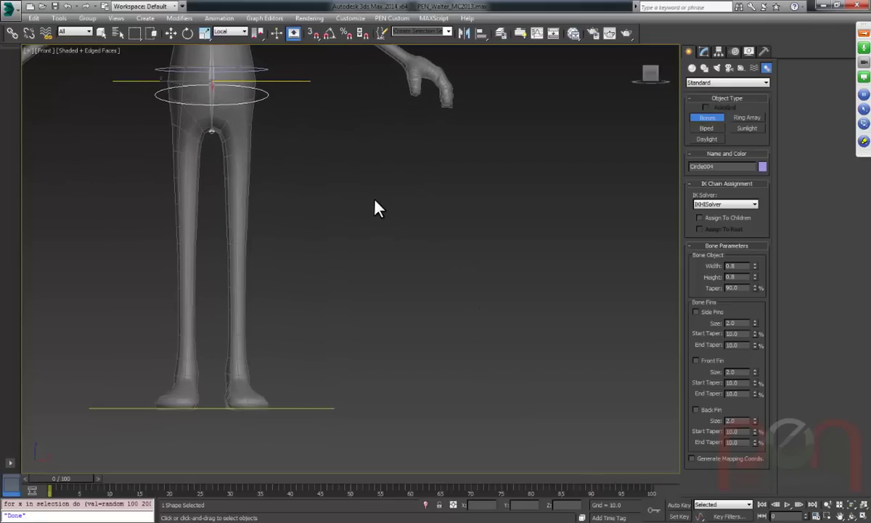
{"action": "left_click", "coordinate": [376, 194]}
{"action": "left_click", "coordinate": [398, 301]}
{"action": "left_click", "coordinate": [369, 416]}
{"action": "right_click", "coordinate": [366, 425]}
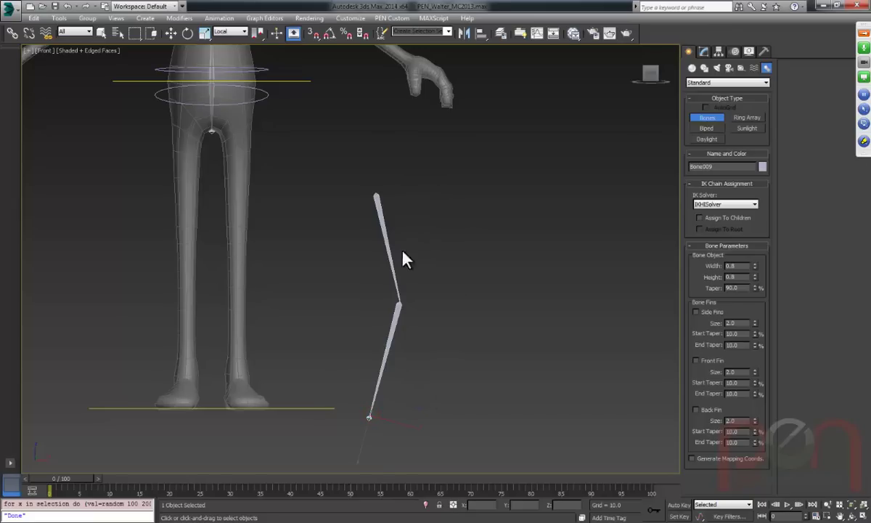
Select the whole bone chain and copy it about 13 units along X using the View coordinate system.
{"action": "key", "text": "e"}
{"action": "double_click", "coordinate": [378, 197]}
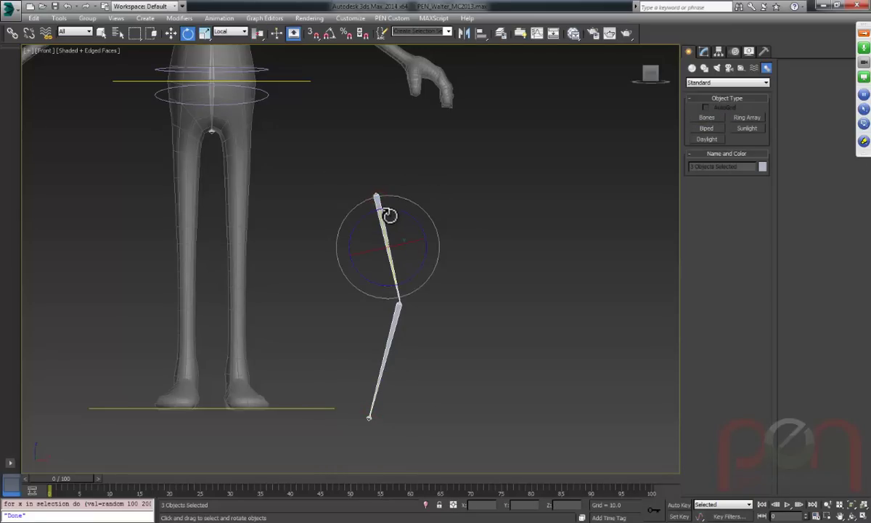
{"action": "key", "text": "w"}
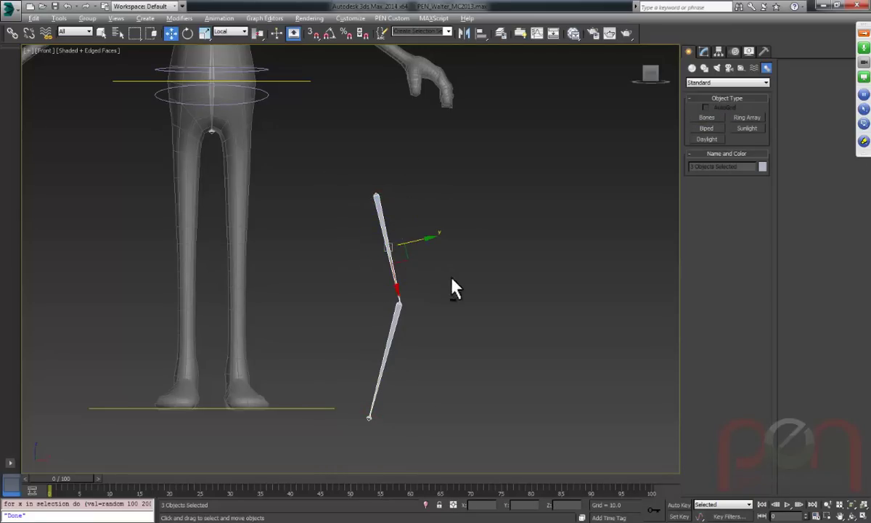
{"action": "right_click", "coordinate": [465, 257]}
{"action": "left_click", "coordinate": [501, 226]}
{"action": "left_click_drag", "start_coordinate": [382, 339], "coordinate": [475, 339], "text": "shift"}
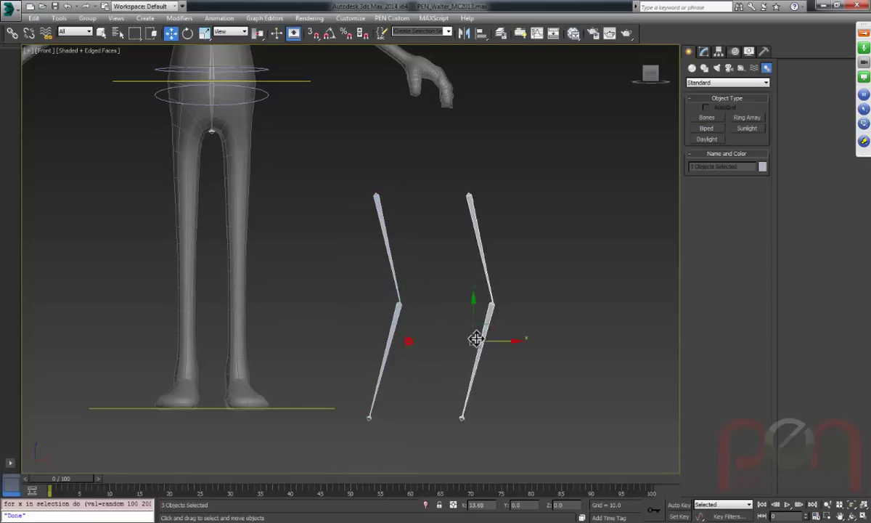
{"action": "left_click", "coordinate": [442, 314]}
Apply an HI Solver to the original chain, from its top bone to its end bone.
{"action": "scroll", "coordinate": [418, 274], "scroll_direction": "up", "scroll_amount": 3}
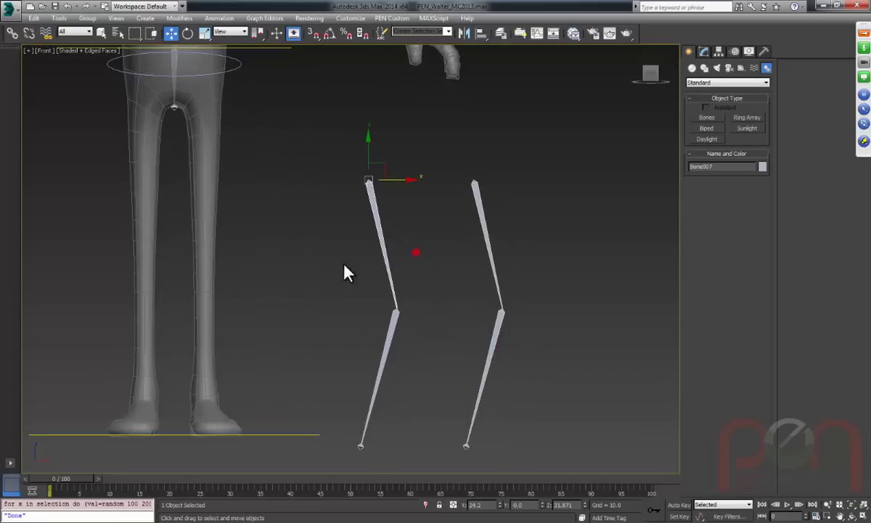
{"action": "middle_click_drag", "start_coordinate": [346, 273], "coordinate": [361, 208]}
{"action": "left_click", "coordinate": [218, 19]}
{"action": "left_click", "coordinate": [261, 59]}
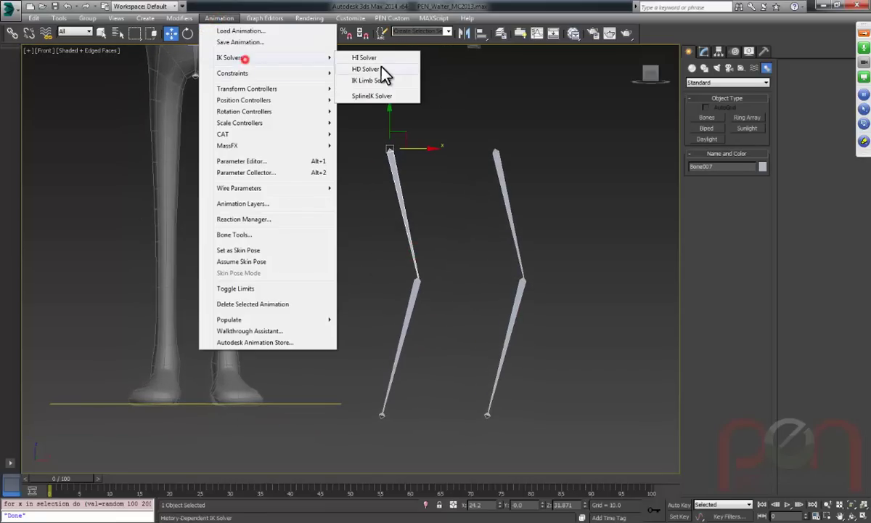
{"action": "left_click", "coordinate": [364, 58]}
{"action": "left_click", "coordinate": [382, 414]}
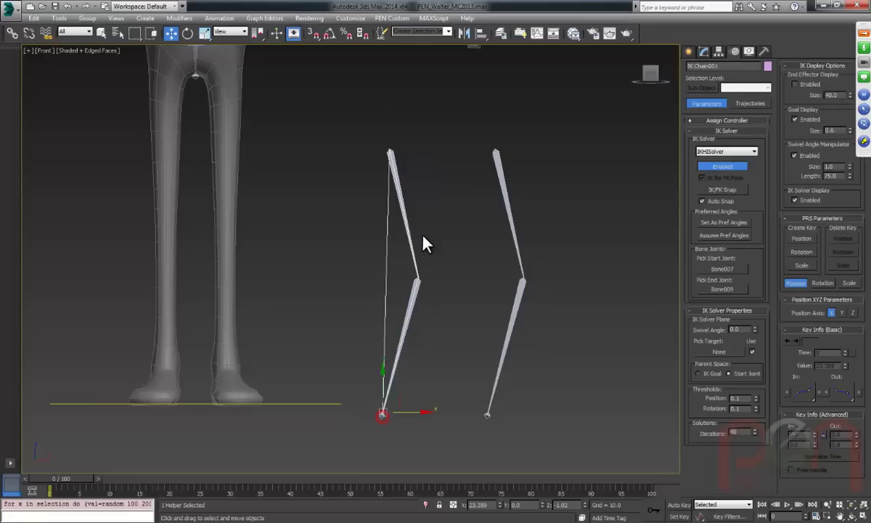
Test the IK chain by moving its root bone and its goal, undoing the moves.
{"action": "left_click", "coordinate": [395, 169]}
{"action": "left_click_drag", "start_coordinate": [397, 138], "coordinate": [360, 223]}
{"action": "key", "text": "ctrl+z"}
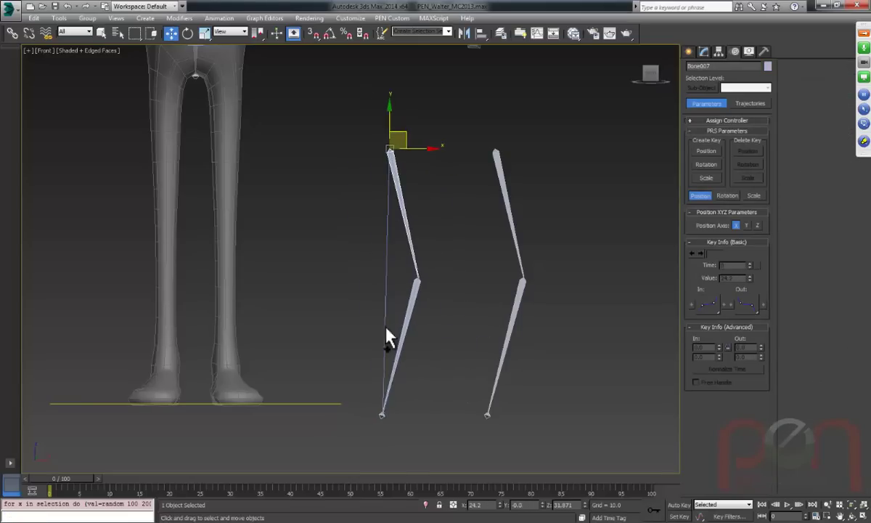
{"action": "left_click", "coordinate": [385, 411]}
{"action": "left_click_drag", "start_coordinate": [400, 397], "coordinate": [436, 361]}
{"action": "key", "text": "ctrl+z"}
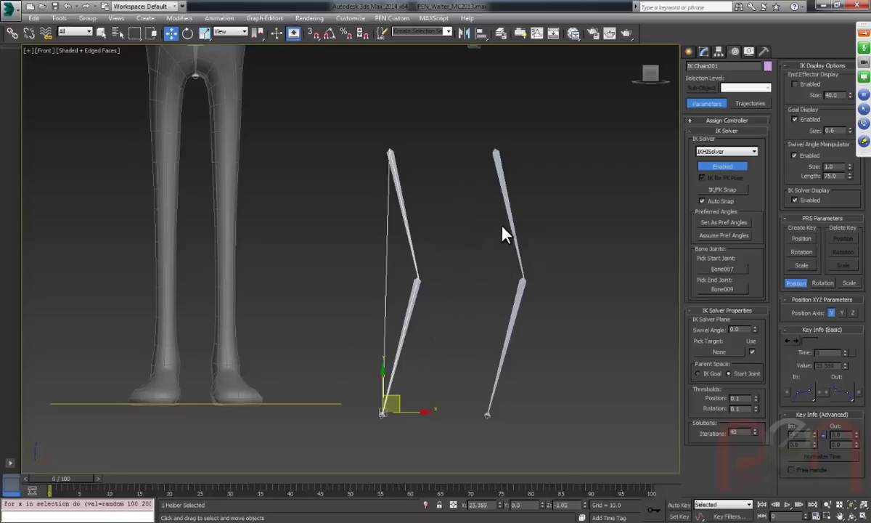
{"action": "mouse_move", "coordinate": [392, 154]}
{"action": "left_mouse_down"}
{"action": "mouse_move", "coordinate": [372, 169]}
{"action": "mouse_move", "coordinate": [346, 158]}
{"action": "mouse_move", "coordinate": [363, 163]}
{"action": "mouse_move", "coordinate": [350, 197]}
{"action": "mouse_move", "coordinate": [389, 149]}
{"action": "left_mouse_up"}
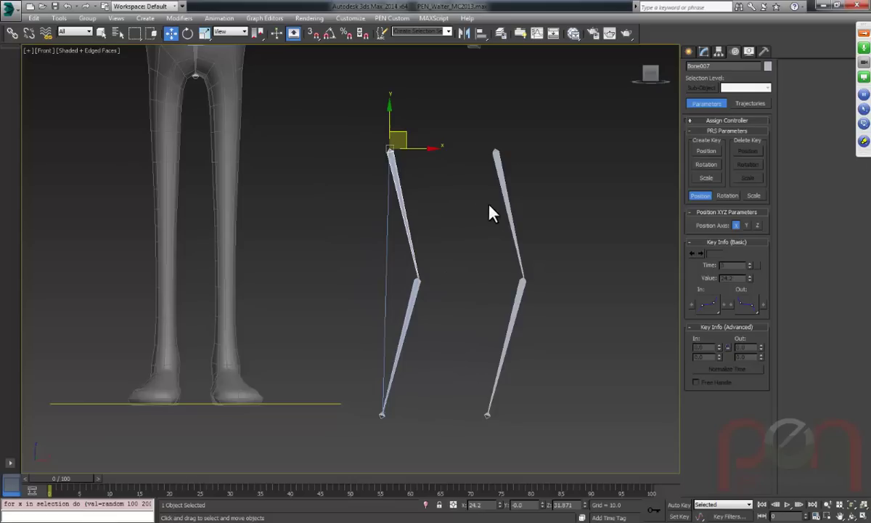
Try rotating the bones of the copied chain.
{"action": "left_click", "coordinate": [510, 219]}
{"action": "middle_click_drag", "start_coordinate": [513, 221], "coordinate": [466, 212]}
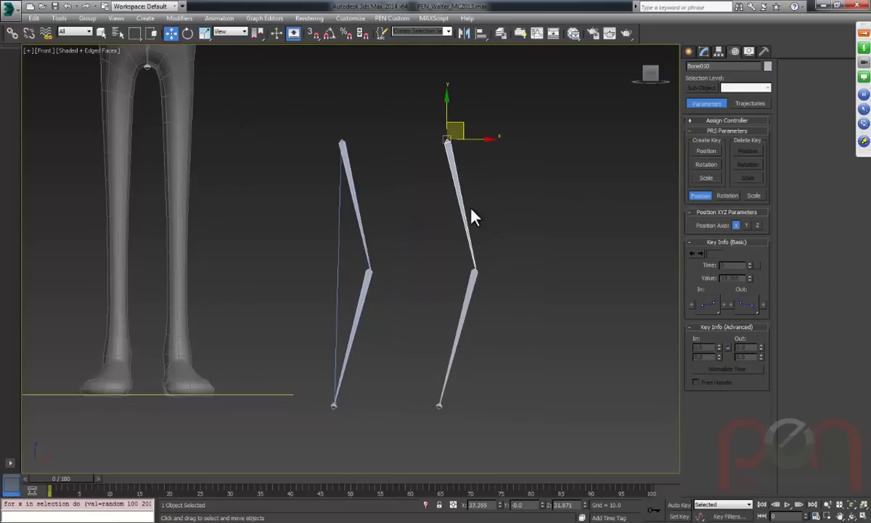
{"action": "key", "text": "e"}
{"action": "left_click_drag", "start_coordinate": [439, 146], "coordinate": [541, 286]}
{"action": "left_click", "coordinate": [466, 275]}
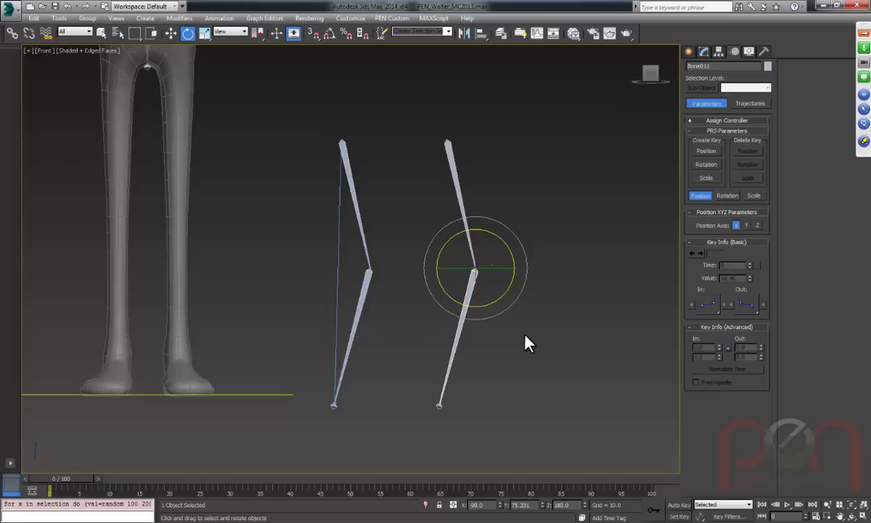
With Auto Key on at frame 0, rotate the copied chain's upper bone to nearly horizontal and its lower bone up about 100 degrees.
{"action": "left_click", "coordinate": [469, 248]}
{"action": "middle_click_drag", "start_coordinate": [471, 266], "coordinate": [464, 263]}
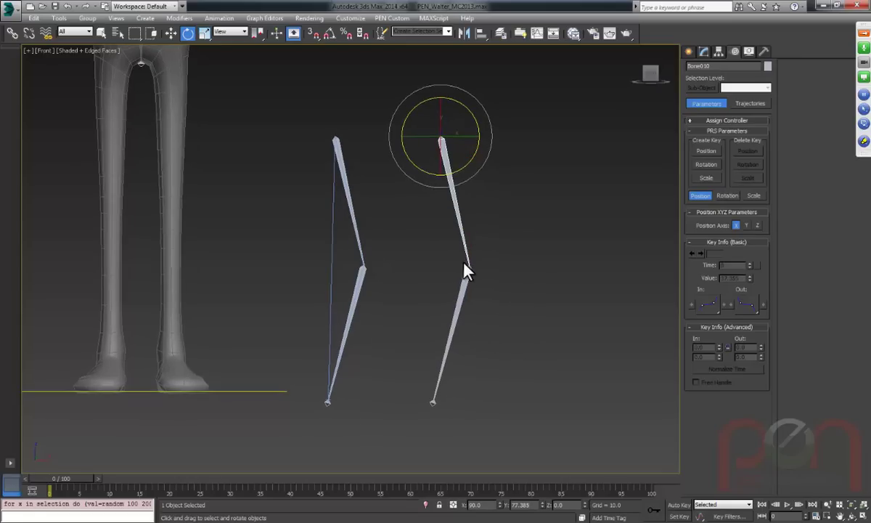
{"action": "key", "text": "n"}
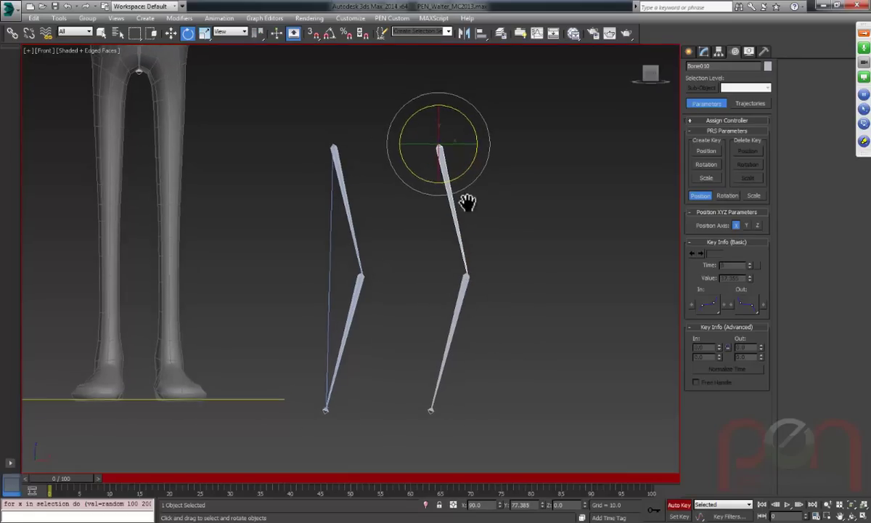
{"action": "middle_click_drag", "start_coordinate": [466, 204], "coordinate": [447, 179]}
{"action": "left_click_drag", "start_coordinate": [447, 178], "coordinate": [480, 114]}
{"action": "left_click", "coordinate": [591, 193]}
{"action": "middle_click_drag", "start_coordinate": [549, 245], "coordinate": [464, 285]}
{"action": "left_click_drag", "start_coordinate": [505, 226], "coordinate": [482, 124]}
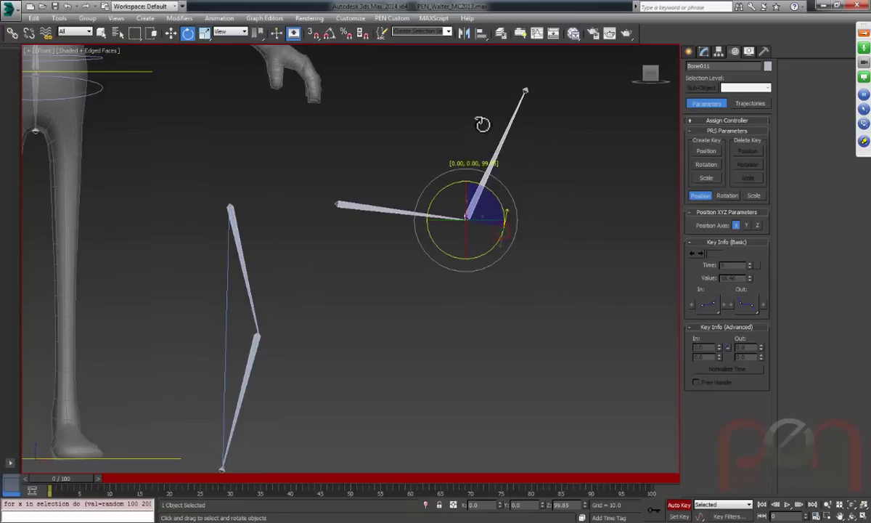
At frame 20, rotate the copied chain's lower bone and upper bone downward into a bent-leg pose.
{"action": "middle_click_drag", "start_coordinate": [474, 305], "coordinate": [502, 270]}
{"action": "scroll", "coordinate": [493, 263], "scroll_direction": "down", "scroll_amount": 3}
{"action": "left_click_drag", "start_coordinate": [100, 469], "coordinate": [190, 481]}
{"action": "left_click", "coordinate": [486, 195]}
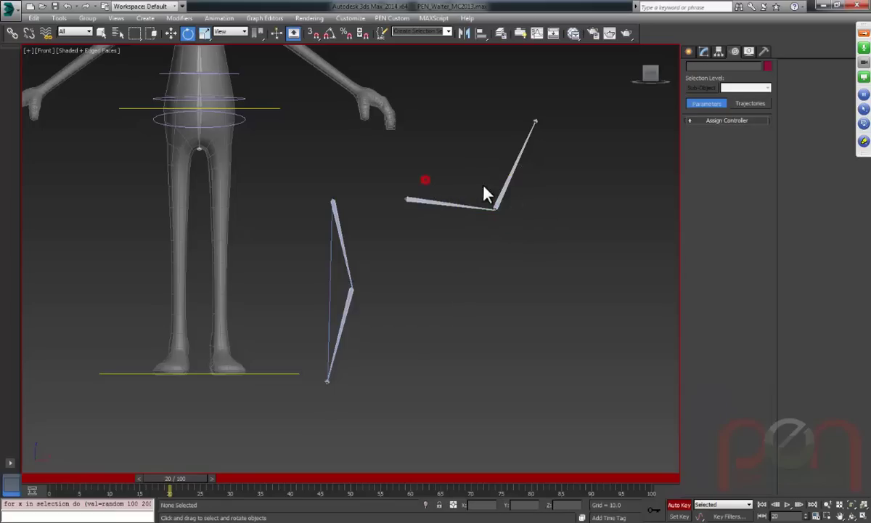
{"action": "left_click", "coordinate": [510, 183]}
{"action": "left_click_drag", "start_coordinate": [514, 180], "coordinate": [562, 394]}
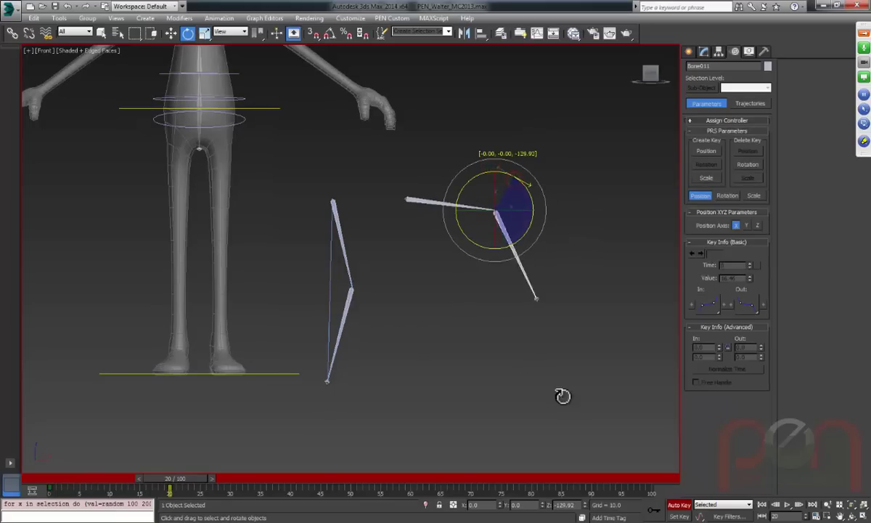
{"action": "left_click", "coordinate": [428, 203]}
{"action": "left_click_drag", "start_coordinate": [456, 181], "coordinate": [459, 245]}
Select all bones of the copied chain and enable Trajectory in their object properties.
{"action": "left_click", "coordinate": [410, 314], "text": "ctrl"}
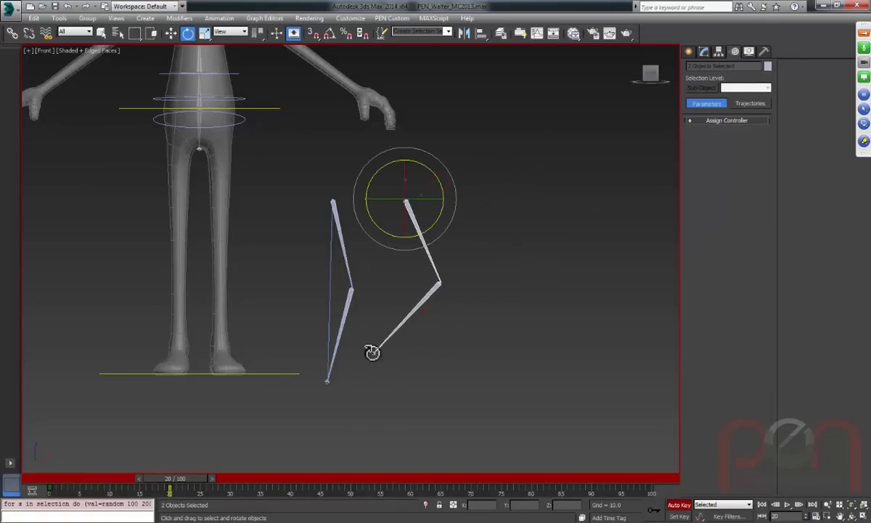
{"action": "right_click", "coordinate": [449, 270]}
{"action": "left_click", "coordinate": [444, 321]}
{"action": "left_click", "coordinate": [351, 324]}
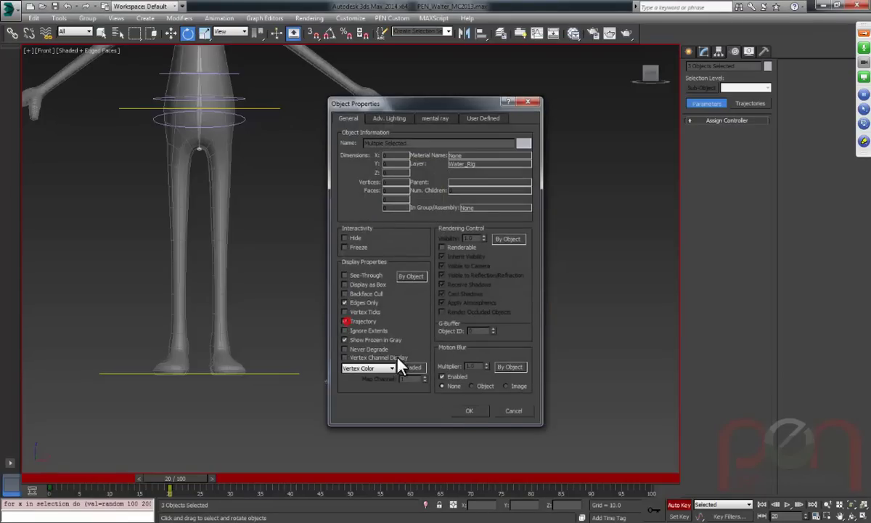
{"action": "left_click", "coordinate": [468, 411]}
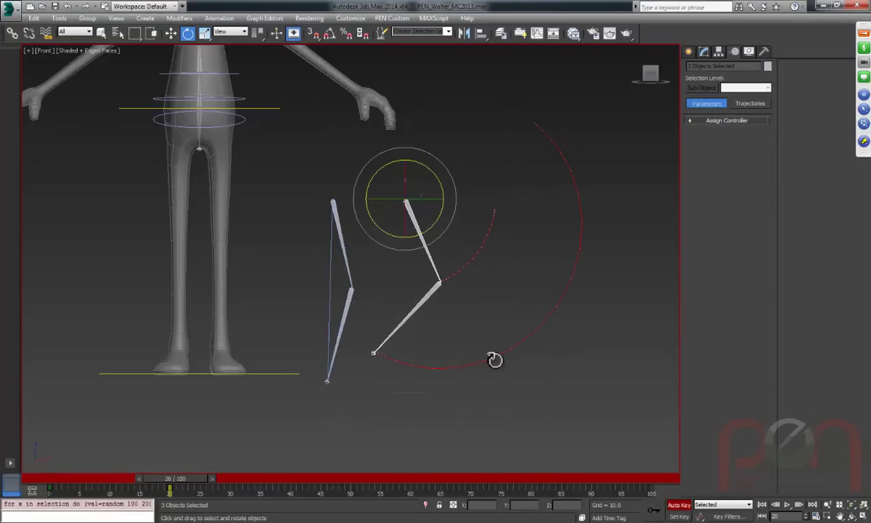
Animate the original chain's IK goal by moving it up and to the right at frame 0 and back down at frame 10.
{"action": "scroll", "coordinate": [345, 389], "scroll_direction": "up", "scroll_amount": 2}
{"action": "scroll", "coordinate": [345, 390], "scroll_direction": "up", "scroll_amount": 1}
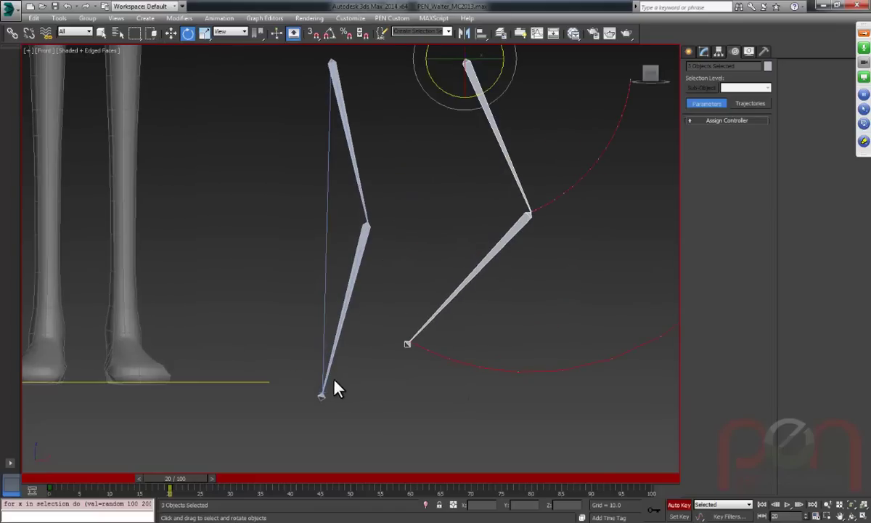
{"action": "left_click", "coordinate": [323, 392]}
{"action": "scroll", "coordinate": [341, 370], "scroll_direction": "down", "scroll_amount": 3}
{"action": "right_click", "coordinate": [410, 336]}
{"action": "left_click", "coordinate": [443, 353]}
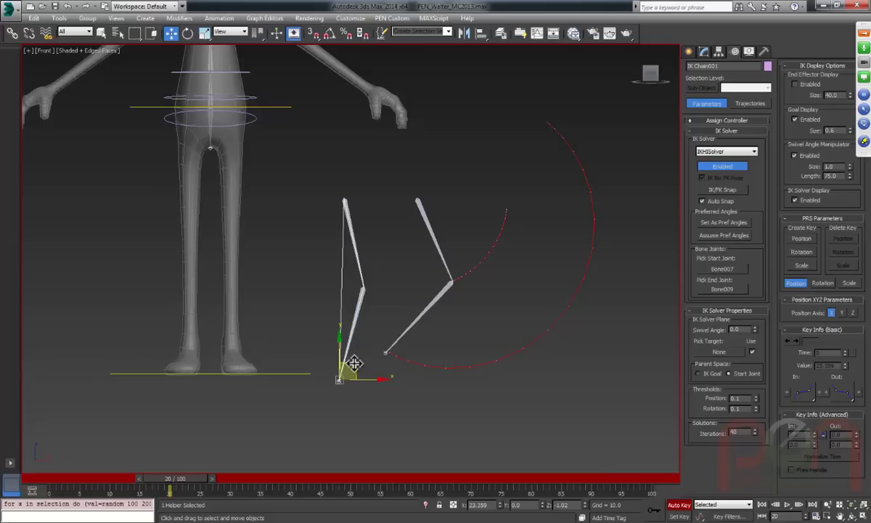
{"action": "left_click_drag", "start_coordinate": [167, 478], "coordinate": [31, 475]}
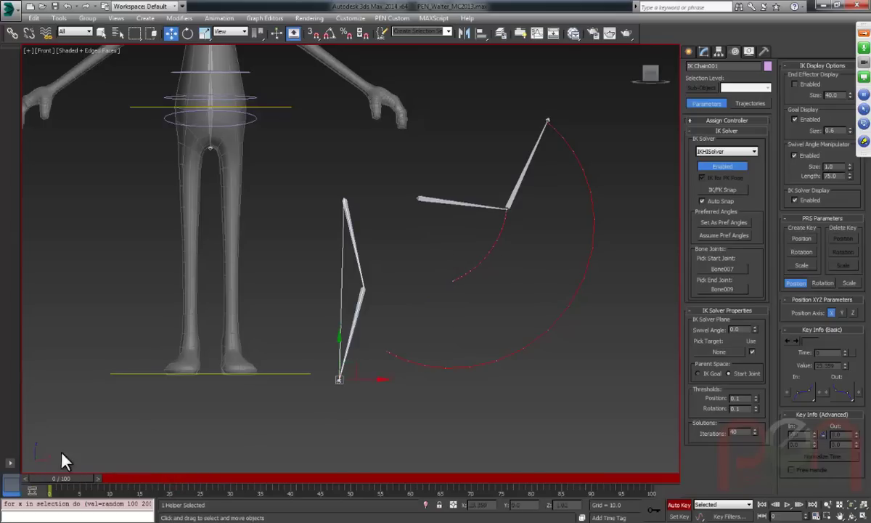
{"action": "left_click_drag", "start_coordinate": [358, 368], "coordinate": [512, 164]}
{"action": "left_click_drag", "start_coordinate": [93, 479], "coordinate": [133, 479]}
{"action": "left_click_drag", "start_coordinate": [512, 165], "coordinate": [353, 361]}
{"action": "mouse_move", "coordinate": [130, 479]}
{"action": "left_mouse_down"}
{"action": "mouse_move", "coordinate": [88, 479]}
{"action": "mouse_move", "coordinate": [128, 478]}
{"action": "left_mouse_up"}
Enable Trajectory in the IK goal's object properties and scrub the animation to frame 18.
{"action": "key", "text": "w"}
{"action": "right_click", "coordinate": [447, 267]}
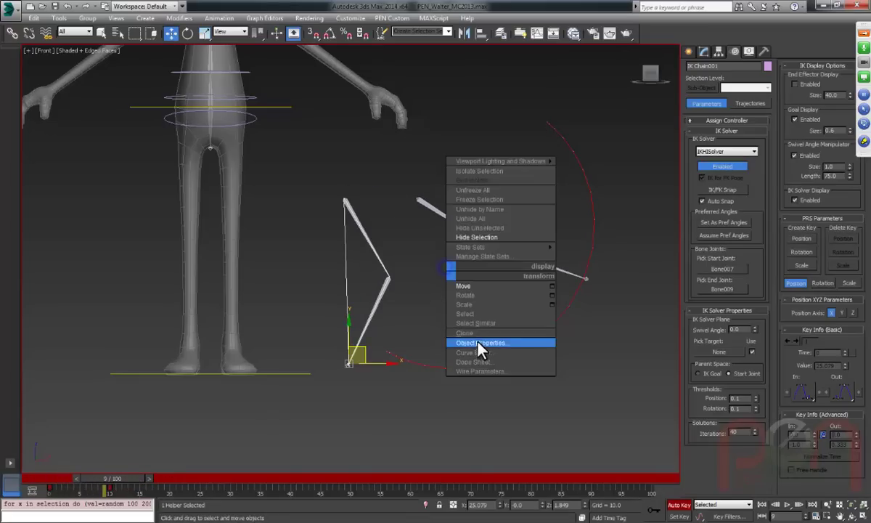
{"action": "left_click", "coordinate": [480, 342]}
{"action": "left_click", "coordinate": [346, 320]}
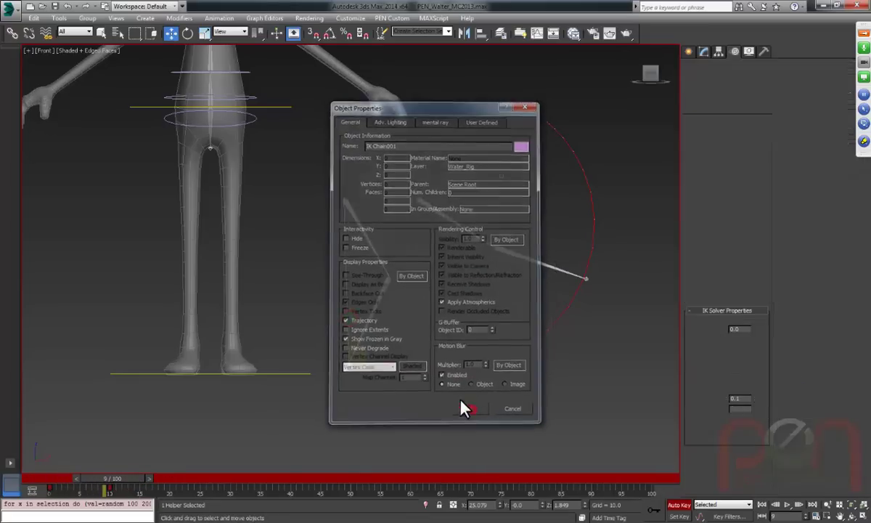
{"action": "left_click", "coordinate": [465, 409]}
{"action": "left_click_drag", "start_coordinate": [133, 479], "coordinate": [194, 472]}
Select both bone chains with the IK goal and turn off Auto Key.
{"action": "left_click_drag", "start_coordinate": [320, 177], "coordinate": [501, 400]}
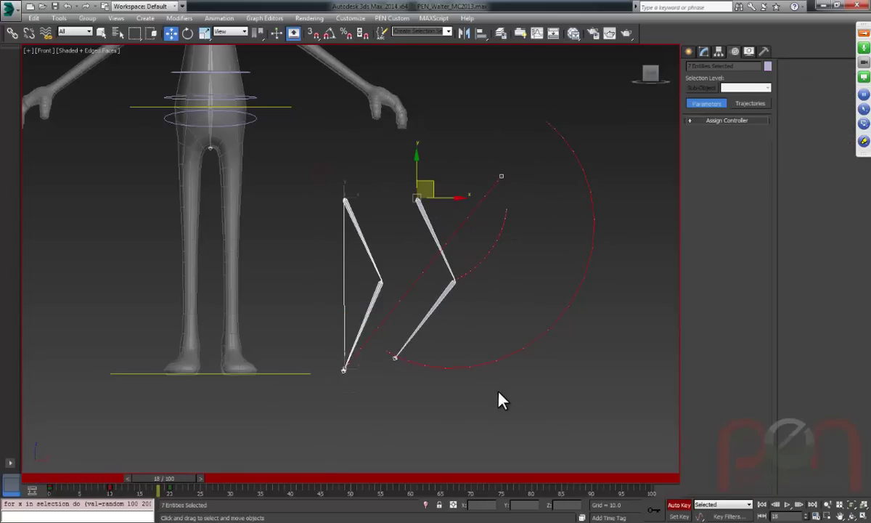
{"action": "left_click", "coordinate": [677, 506]}
{"action": "middle_click_drag", "start_coordinate": [412, 293], "coordinate": [400, 300]}
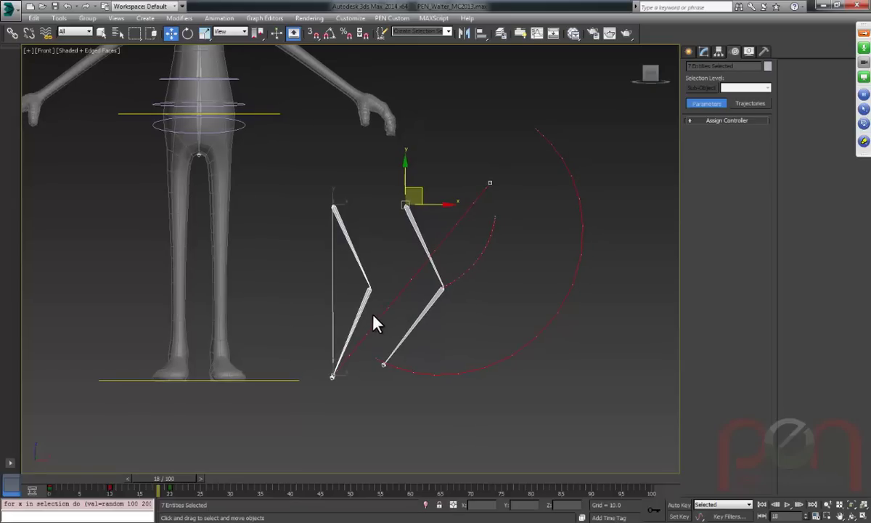
Delete both selected bone chains with the IK goal and return the animation to frame 0.
{"action": "key", "text": "Delete"}
{"action": "middle_click_drag", "start_coordinate": [328, 256], "coordinate": [449, 349]}
{"action": "scroll", "coordinate": [364, 188], "scroll_direction": "up", "scroll_amount": 4}
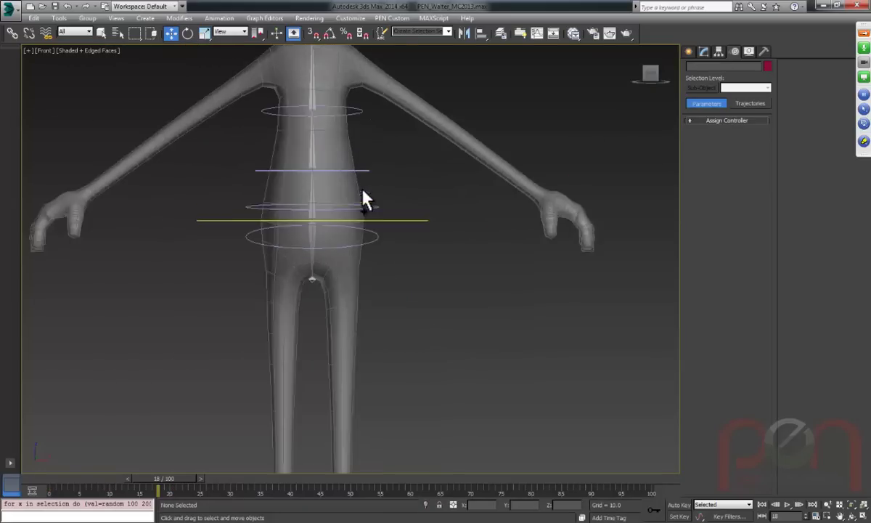
{"action": "left_click", "coordinate": [366, 167]}
{"action": "middle_click_drag", "start_coordinate": [385, 191], "coordinate": [428, 272]}
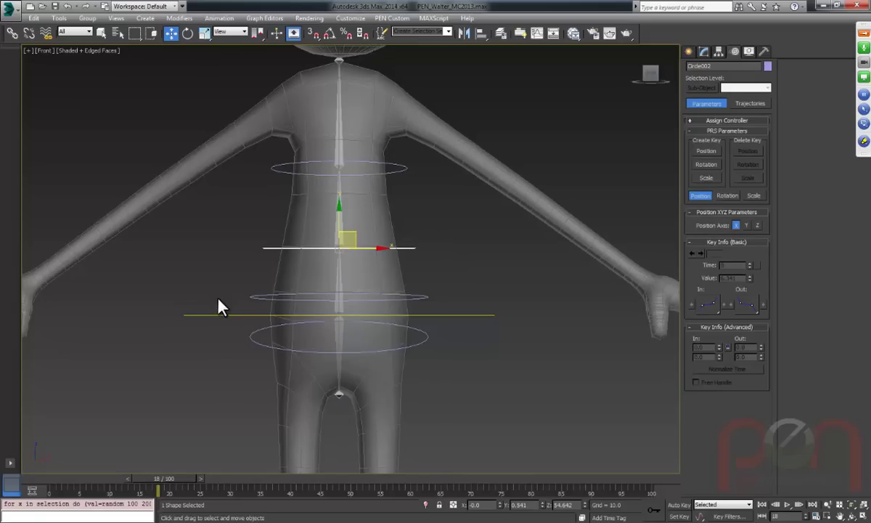
{"action": "left_click_drag", "start_coordinate": [157, 478], "coordinate": [58, 469]}
{"action": "middle_click_drag", "start_coordinate": [346, 332], "coordinate": [382, 364]}
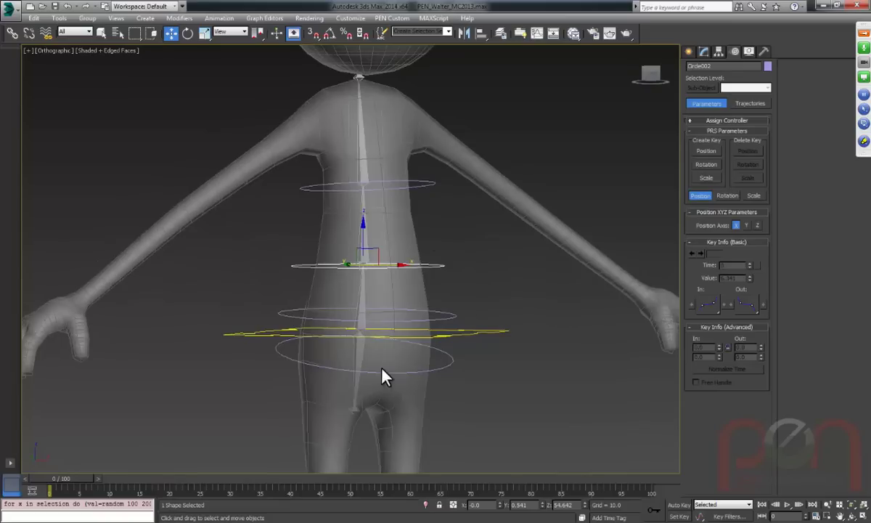
Select the hip control's whole hierarchy and examine the character's existing spine bones and controls.
{"action": "scroll", "coordinate": [369, 253], "scroll_direction": "down", "scroll_amount": 5}
{"action": "middle_click_drag", "start_coordinate": [369, 247], "coordinate": [345, 254], "text": "alt"}
{"action": "left_click", "coordinate": [362, 346]}
{"action": "middle_click_drag", "start_coordinate": [355, 292], "coordinate": [423, 323], "text": "alt"}
{"action": "double_click", "coordinate": [350, 370]}
{"action": "middle_click_drag", "start_coordinate": [296, 227], "coordinate": [371, 298]}
{"action": "scroll", "coordinate": [369, 290], "scroll_direction": "down", "scroll_amount": 3}
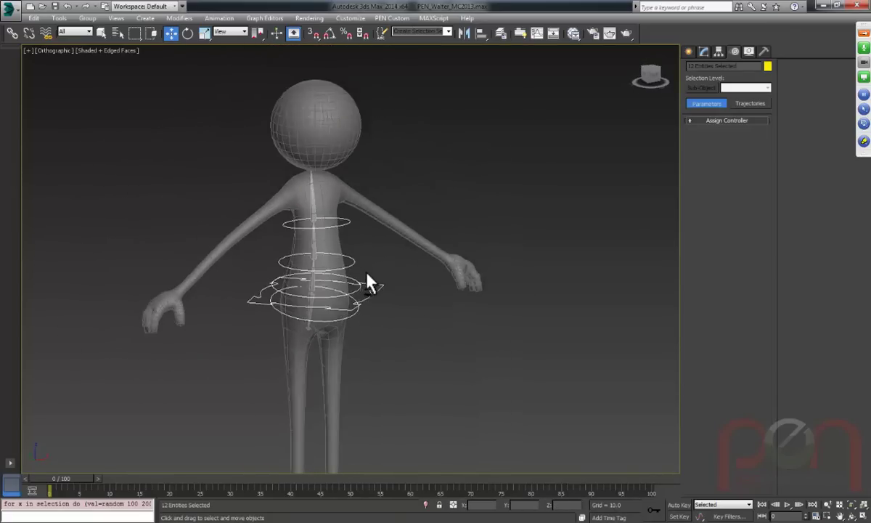
{"action": "scroll", "coordinate": [366, 276], "scroll_direction": "up", "scroll_amount": 6}
{"action": "middle_click_drag", "start_coordinate": [326, 219], "coordinate": [341, 232]}
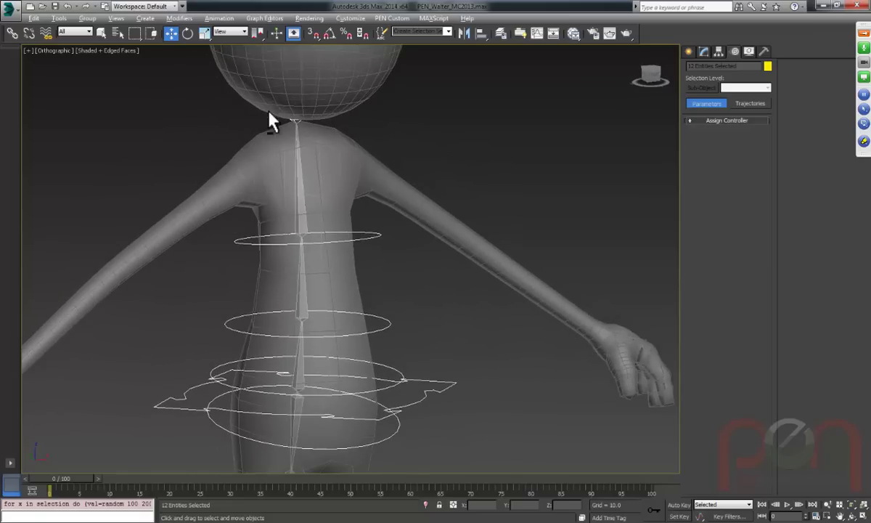
{"action": "scroll", "coordinate": [305, 406], "scroll_direction": "down", "scroll_amount": 1}
{"action": "middle_click_drag", "start_coordinate": [301, 385], "coordinate": [356, 223]}
{"action": "scroll", "coordinate": [395, 210], "scroll_direction": "down", "scroll_amount": 4}
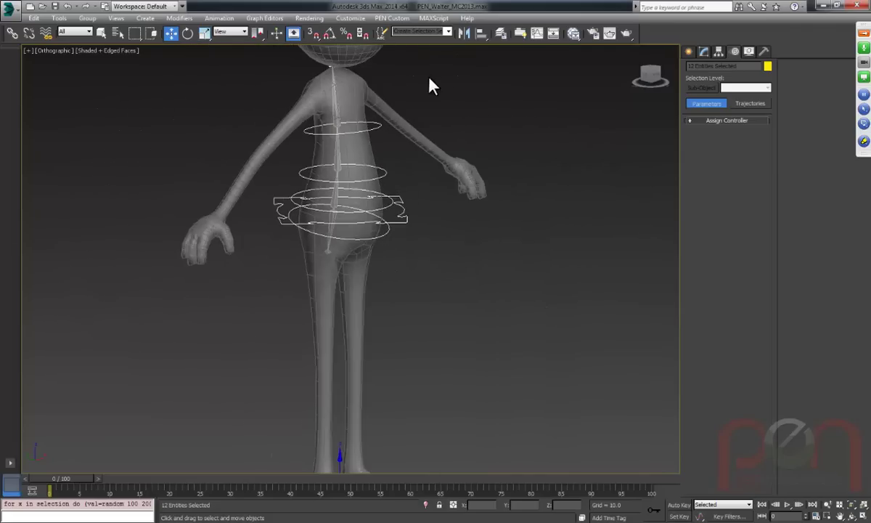
Select the torso and hip control shapes together with the ground name circle and apply Freeze Transform to them.
{"action": "left_click_drag", "start_coordinate": [368, 209], "coordinate": [365, 245]}
{"action": "middle_click_drag", "start_coordinate": [397, 301], "coordinate": [417, 206]}
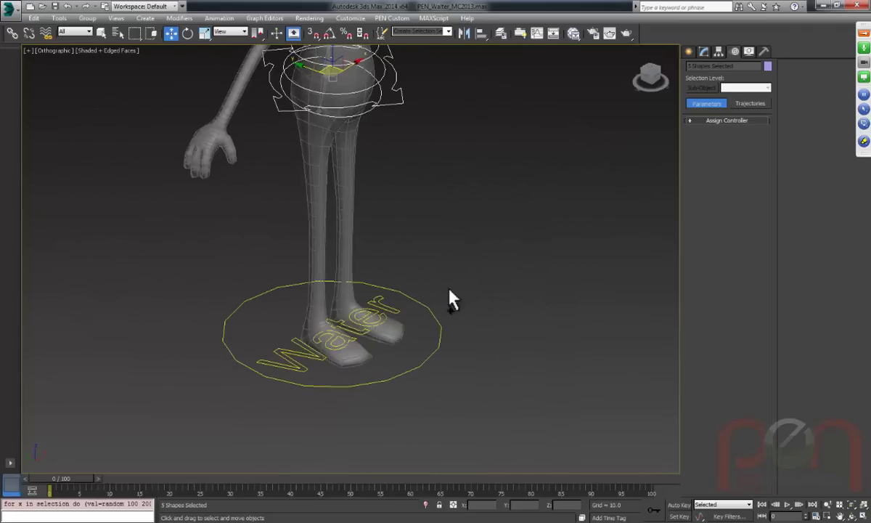
{"action": "left_click_drag", "start_coordinate": [448, 285], "coordinate": [398, 295], "text": "ctrl"}
{"action": "middle_click_drag", "start_coordinate": [399, 292], "coordinate": [375, 415]}
{"action": "scroll", "coordinate": [375, 417], "scroll_direction": "down", "scroll_amount": 3}
{"action": "scroll", "coordinate": [435, 314], "scroll_direction": "up", "scroll_amount": 4}
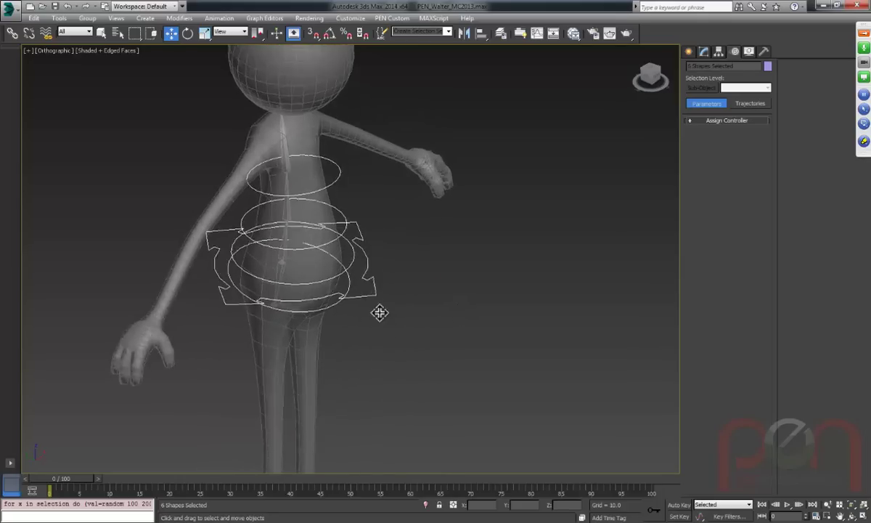
{"action": "middle_click_drag", "start_coordinate": [379, 311], "coordinate": [409, 298]}
{"action": "right_click", "coordinate": [392, 301]}
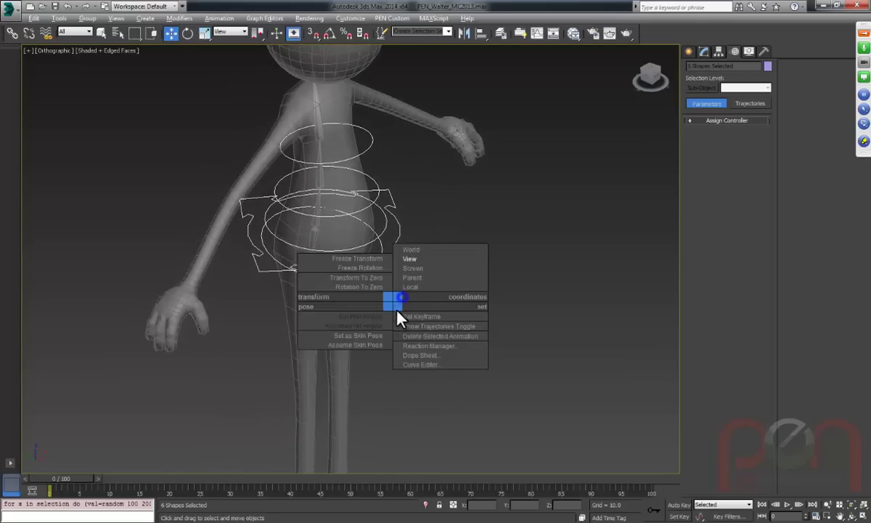
{"action": "left_click", "coordinate": [367, 259]}
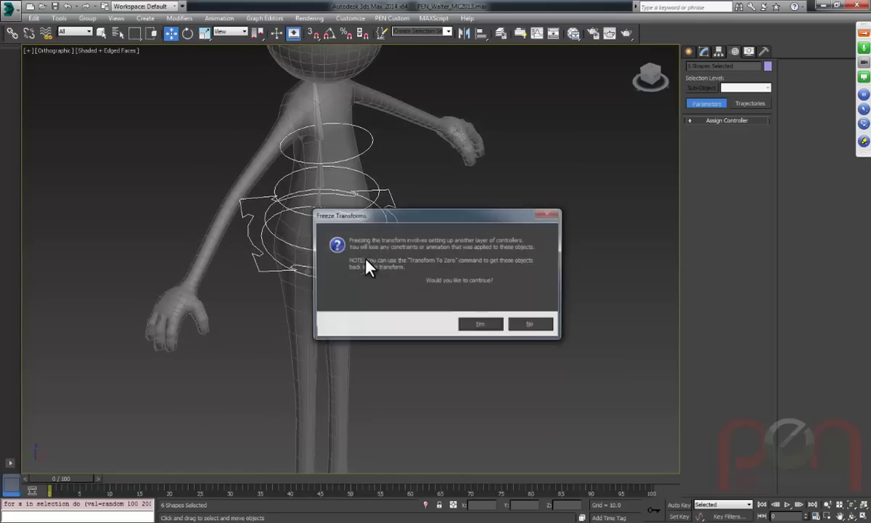
{"action": "left_click", "coordinate": [483, 324]}
{"action": "middle_click_drag", "start_coordinate": [486, 307], "coordinate": [338, 210]}
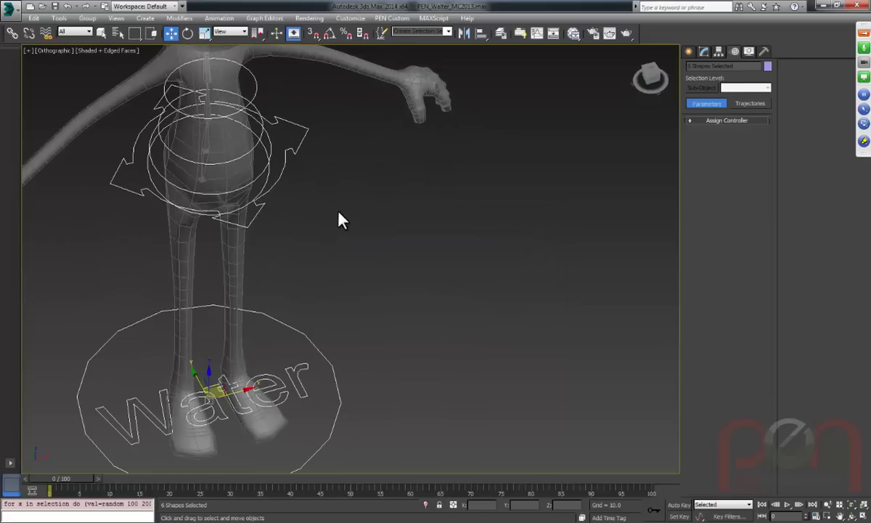
{"action": "middle_click_drag", "start_coordinate": [438, 311], "coordinate": [412, 305]}
{"action": "right_click", "coordinate": [428, 308]}
{"action": "left_click", "coordinate": [450, 295]}
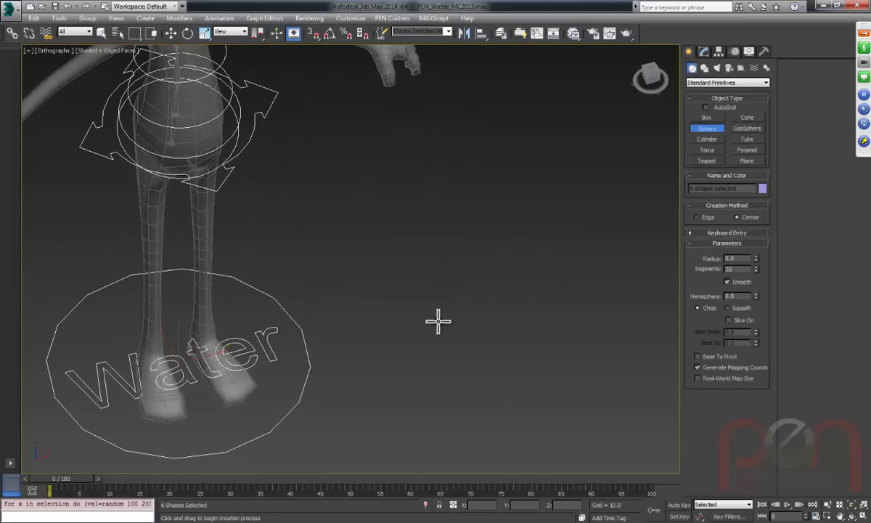
{"action": "right_click", "coordinate": [444, 330]}
{"action": "right_click", "coordinate": [438, 311]}
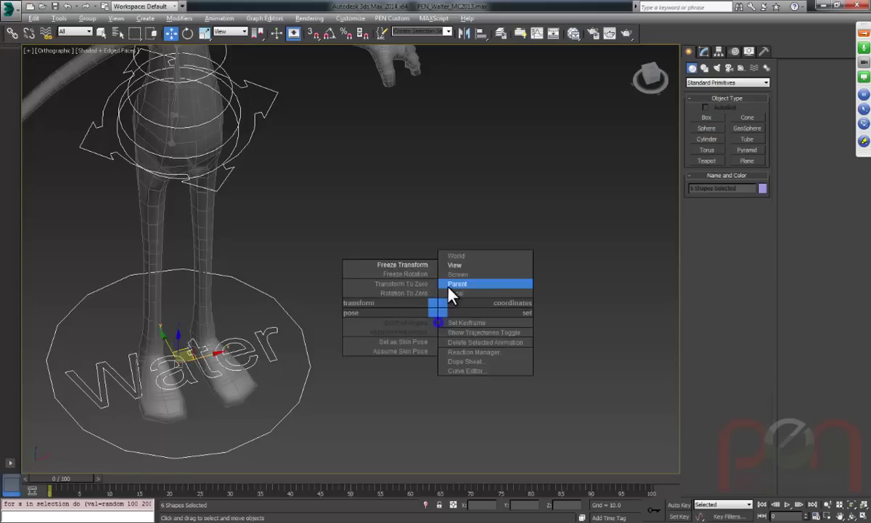
Create a box beside the character's feet, about 7.97 long, 6.69 wide and 5.41 high.
{"action": "right_click", "coordinate": [445, 303]}
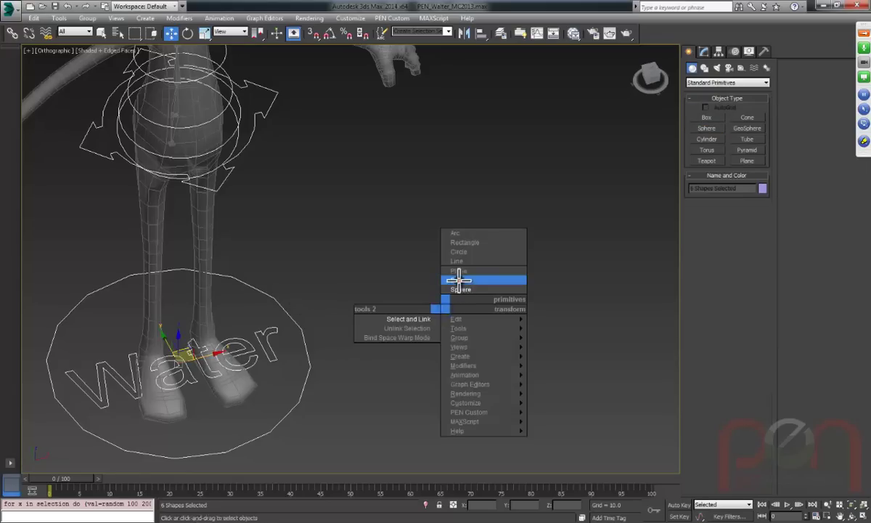
{"action": "left_click", "coordinate": [459, 279]}
{"action": "left_click_drag", "start_coordinate": [371, 290], "coordinate": [433, 316]}
{"action": "left_click", "coordinate": [434, 282]}
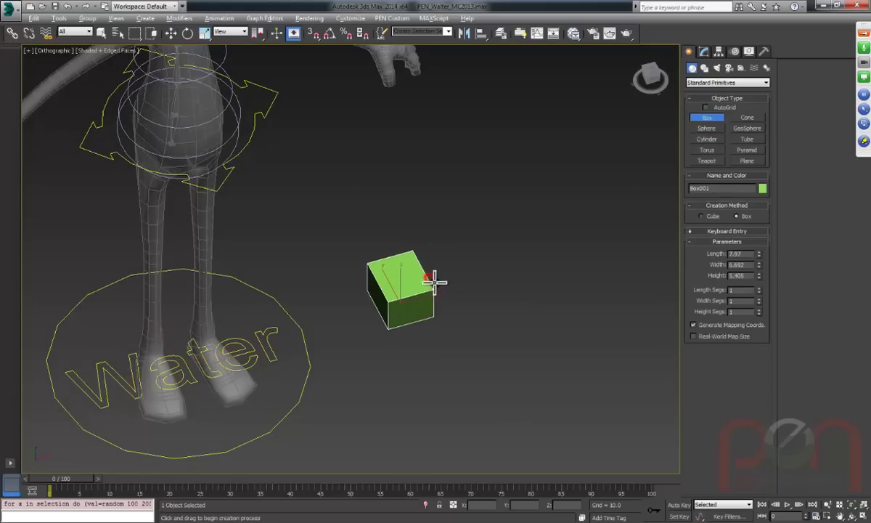
{"action": "scroll", "coordinate": [434, 282], "scroll_direction": "up", "scroll_amount": 3}
{"action": "middle_click_drag", "start_coordinate": [422, 278], "coordinate": [413, 266]}
{"action": "right_click", "coordinate": [417, 280]}
{"action": "middle_click_drag", "start_coordinate": [424, 297], "coordinate": [432, 243]}
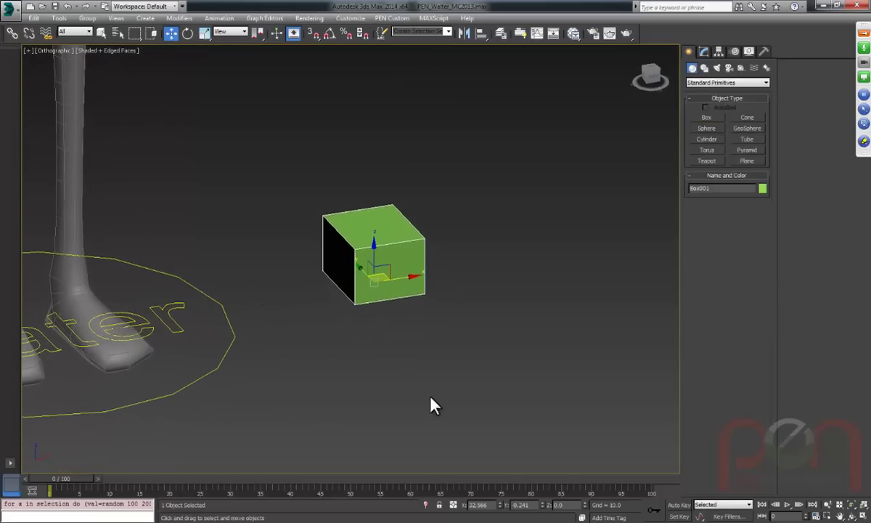
Open the Dope Sheet for the box and place its window so the transform tracks and the box show side by side.
{"action": "right_click", "coordinate": [491, 278]}
{"action": "left_click", "coordinate": [504, 336]}
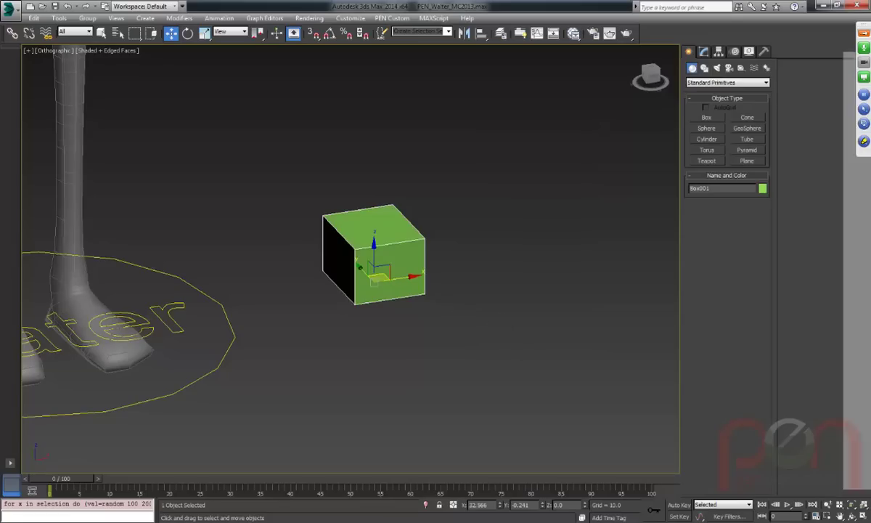
{"action": "left_click_drag", "start_coordinate": [729, 73], "coordinate": [113, 53]}
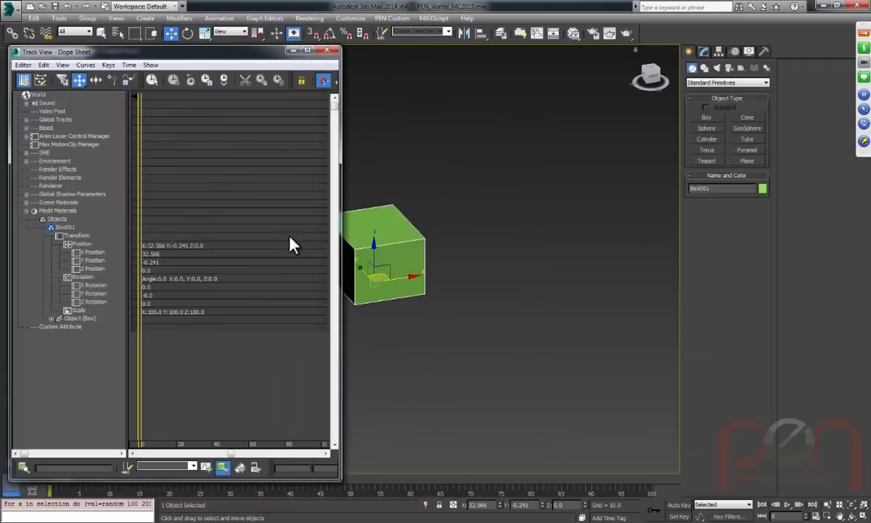
{"action": "scroll", "coordinate": [498, 249], "scroll_direction": "up", "scroll_amount": 5}
{"action": "middle_click_drag", "start_coordinate": [491, 302], "coordinate": [543, 290]}
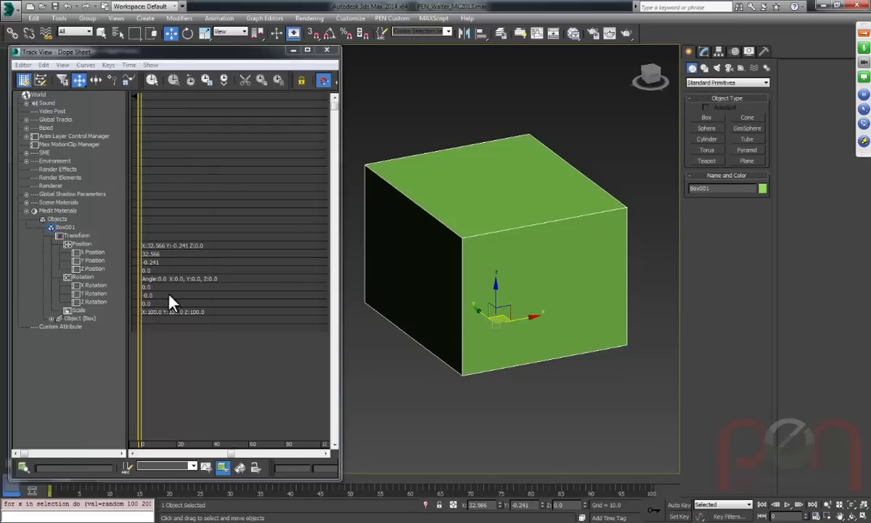
{"action": "middle_click_drag", "start_coordinate": [504, 327], "coordinate": [494, 292], "text": "alt"}
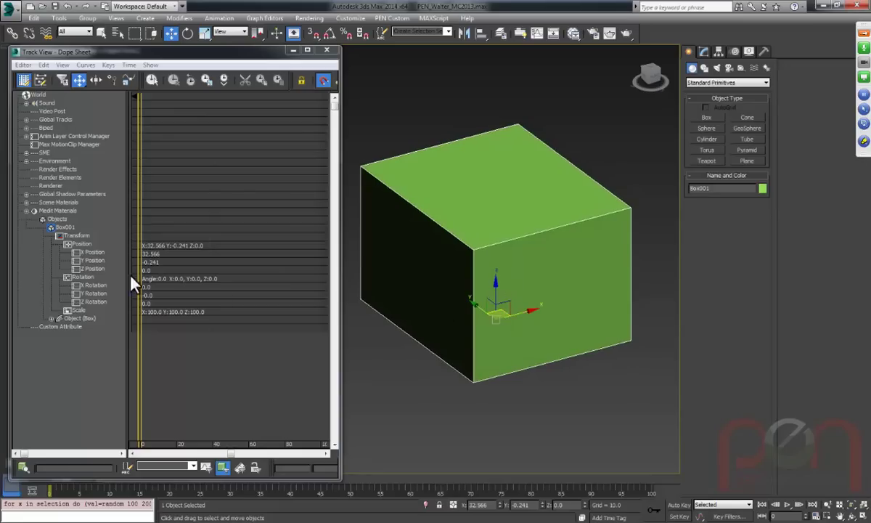
{"action": "middle_click_drag", "start_coordinate": [451, 312], "coordinate": [506, 307], "text": "alt"}
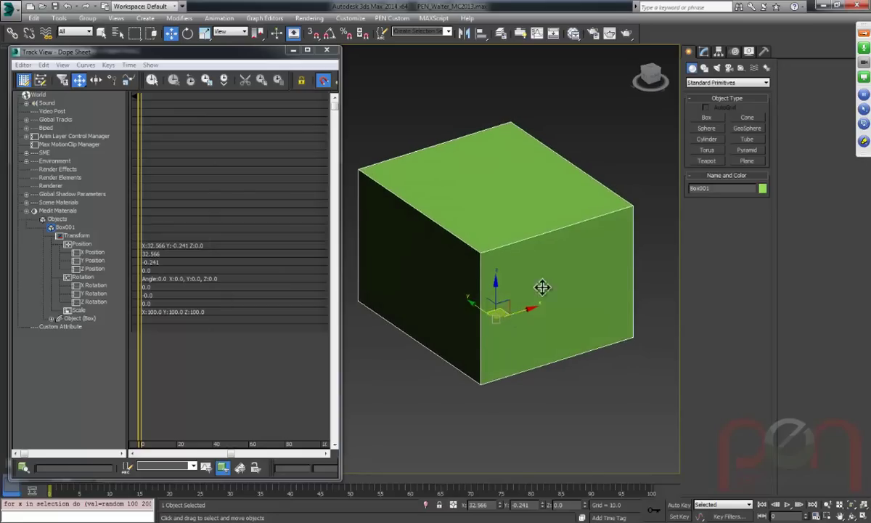
Rotate the box freely to about -19.4° in X, -3.7° in Y and -21.1° in Z.
{"action": "key", "text": "e"}
{"action": "left_click_drag", "start_coordinate": [493, 317], "coordinate": [508, 278]}
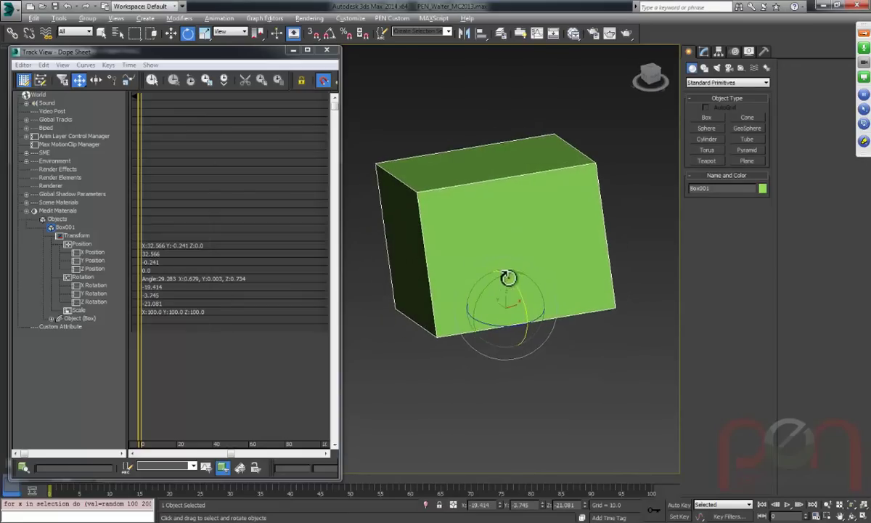
{"action": "middle_click_drag", "start_coordinate": [508, 278], "coordinate": [521, 278], "text": "alt"}
Compare the box's rotation axes in the Local coordinate system and set the reference coordinate system to Parent.
{"action": "middle_click_drag", "start_coordinate": [407, 292], "coordinate": [499, 296], "text": "alt"}
{"action": "right_click", "coordinate": [499, 296], "text": "alt"}
{"action": "left_click", "coordinate": [529, 294]}
{"action": "left_click_drag", "start_coordinate": [508, 280], "coordinate": [491, 271]}
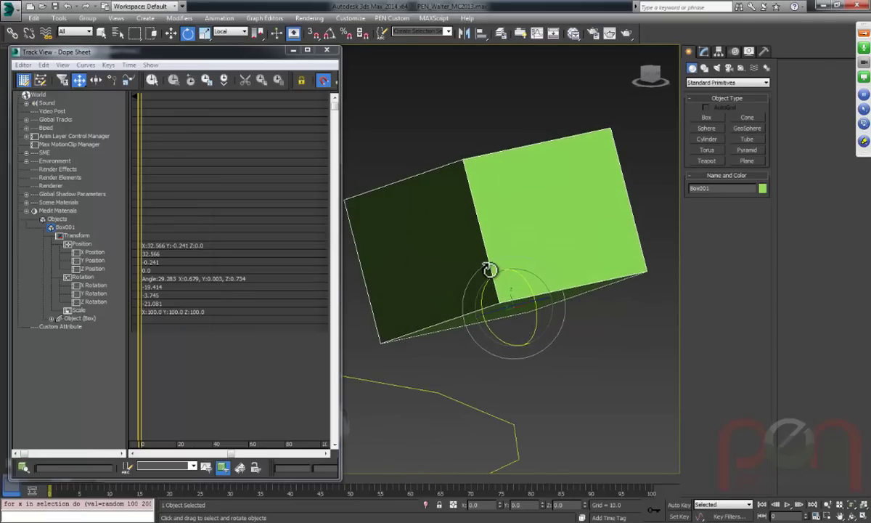
{"action": "left_click", "coordinate": [225, 33]}
{"action": "left_click", "coordinate": [227, 33]}
{"action": "right_click", "coordinate": [460, 290]}
{"action": "left_click", "coordinate": [481, 265]}
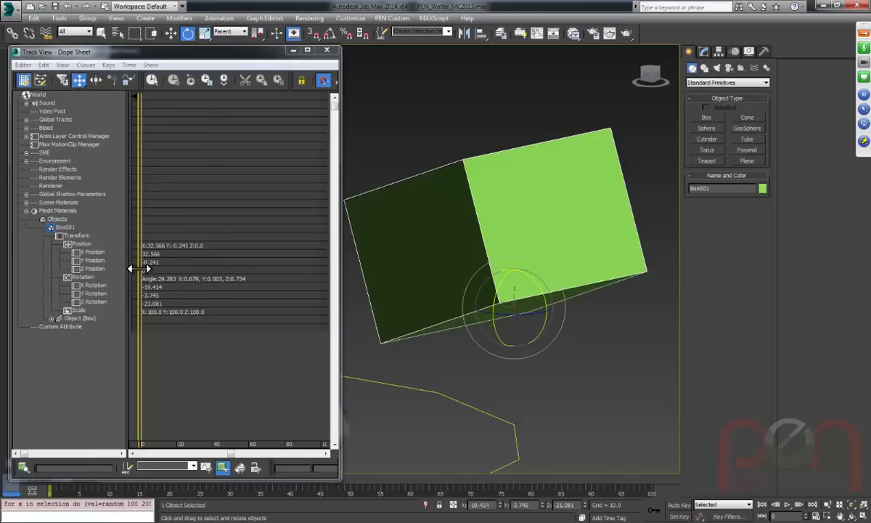
Apply Freeze Transform to the rotated box and accept the added controller layer.
{"action": "scroll", "coordinate": [504, 300], "scroll_direction": "down", "scroll_amount": 2}
{"action": "scroll", "coordinate": [504, 300], "scroll_direction": "down", "scroll_amount": 3}
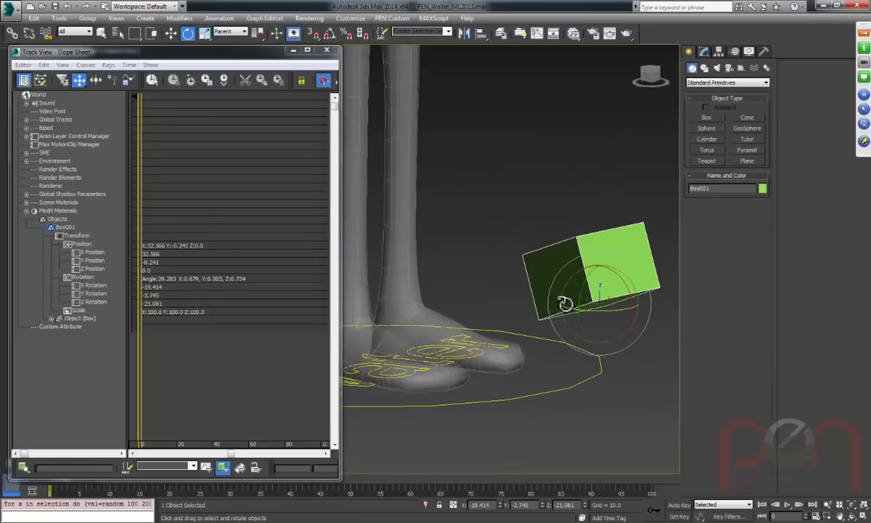
{"action": "middle_click_drag", "start_coordinate": [556, 310], "coordinate": [385, 374]}
{"action": "key", "text": "z"}
{"action": "middle_click_drag", "start_coordinate": [471, 327], "coordinate": [289, 326], "text": "alt"}
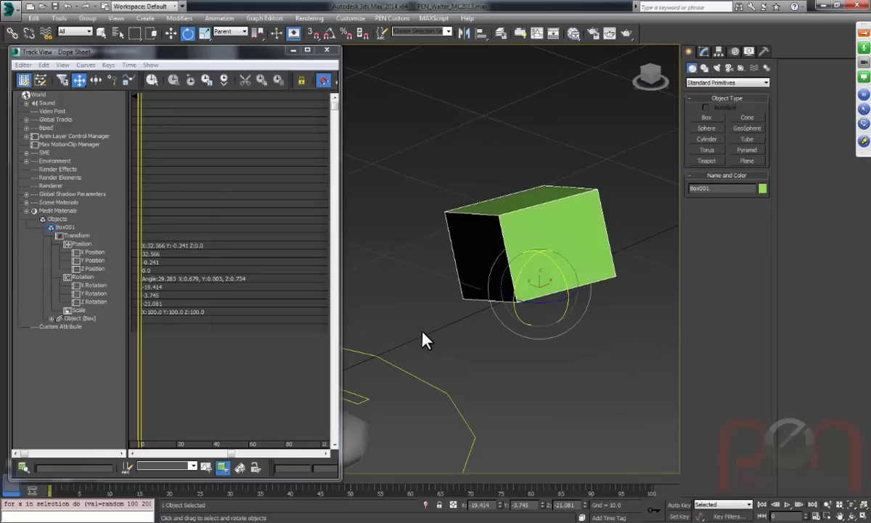
{"action": "middle_click_drag", "start_coordinate": [529, 268], "coordinate": [498, 301], "text": "alt"}
{"action": "right_click", "coordinate": [485, 289]}
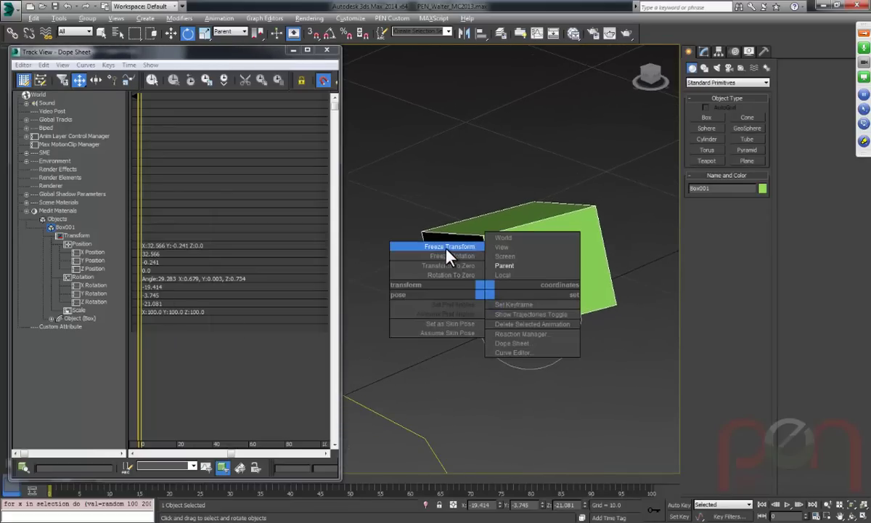
{"action": "left_click", "coordinate": [446, 248]}
{"action": "left_click", "coordinate": [482, 324]}
{"action": "middle_click_drag", "start_coordinate": [479, 316], "coordinate": [501, 267], "text": "alt"}
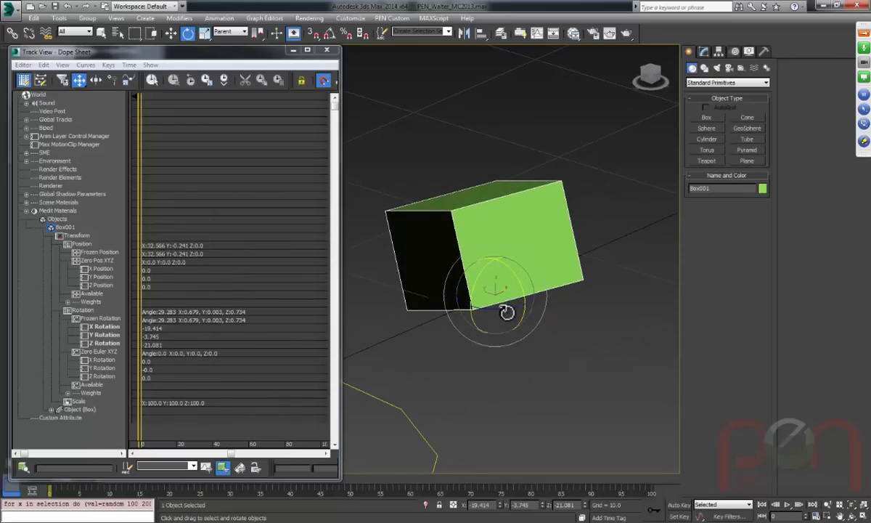
{"action": "right_click", "coordinate": [490, 276]}
Assign a Position XYZ controller to the box's Frozen Position track.
{"action": "left_click", "coordinate": [98, 252]}
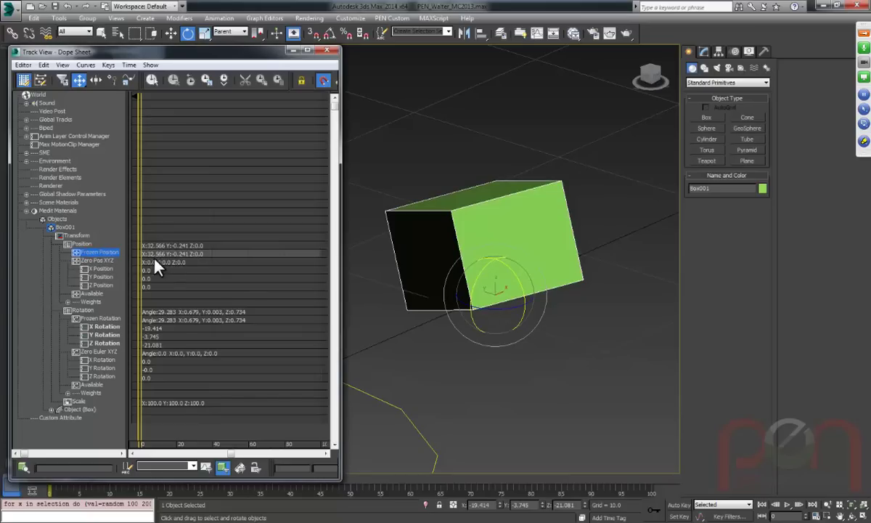
{"action": "right_click", "coordinate": [112, 256]}
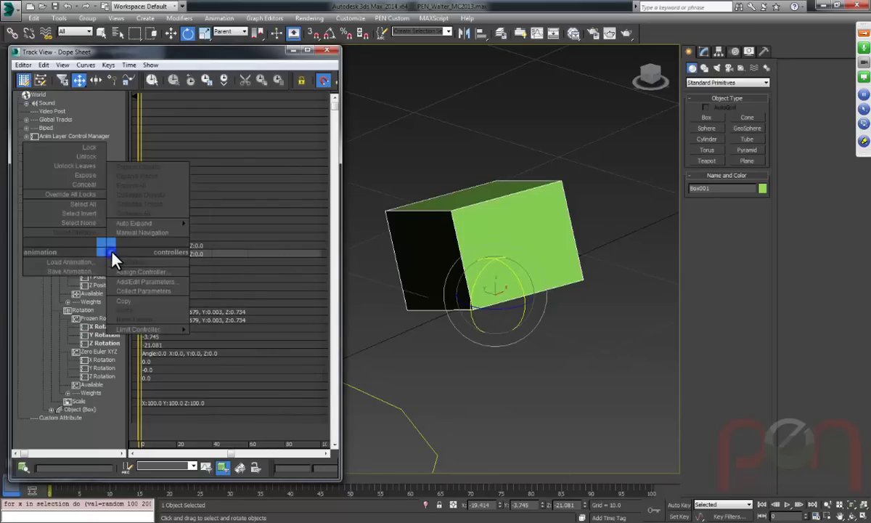
{"action": "left_click", "coordinate": [129, 272]}
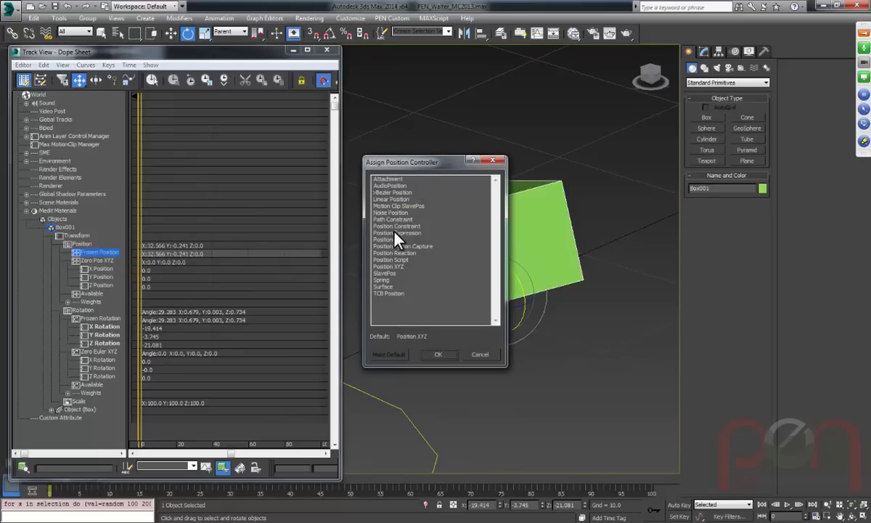
{"action": "double_click", "coordinate": [395, 265]}
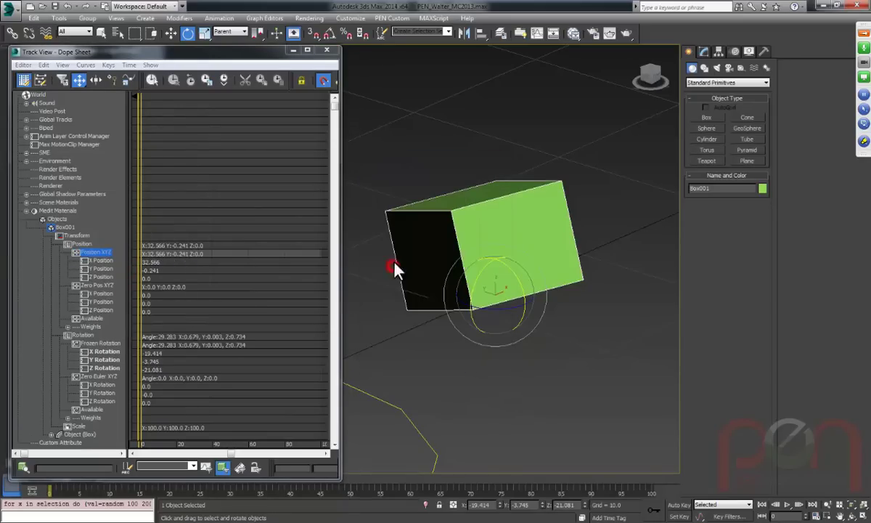
Examine the X and Y Position tracks under the box's newly assigned Position XYZ controller.
{"action": "left_click", "coordinate": [99, 259]}
{"action": "left_click", "coordinate": [101, 269]}
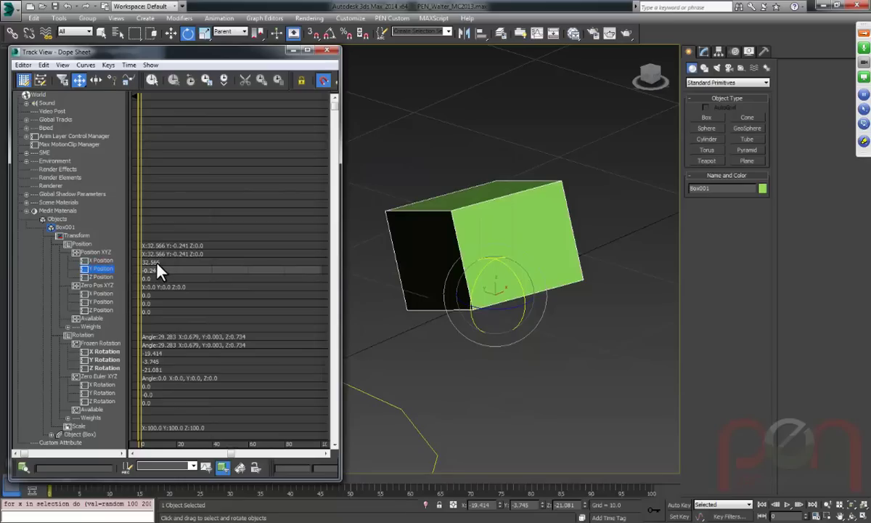
{"action": "left_click", "coordinate": [102, 260]}
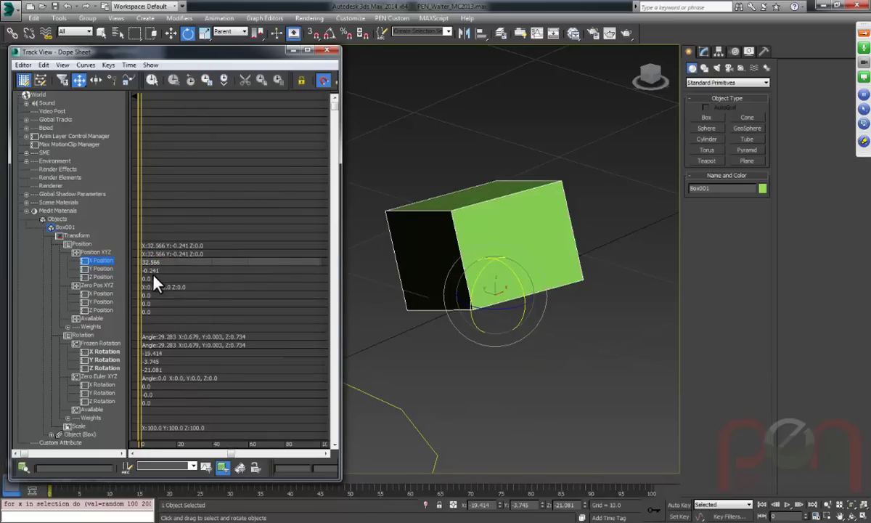
{"action": "left_click", "coordinate": [100, 269]}
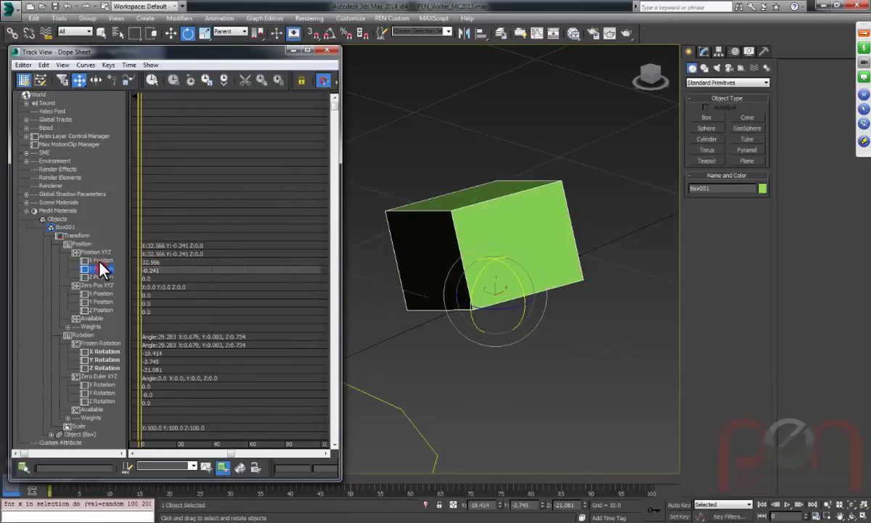
Examine the X, Y and Z Position tracks under the box's Zero Pos XYZ controller.
{"action": "left_click", "coordinate": [98, 286]}
{"action": "left_click", "coordinate": [101, 294]}
{"action": "left_click", "coordinate": [102, 302]}
{"action": "left_click", "coordinate": [105, 310]}
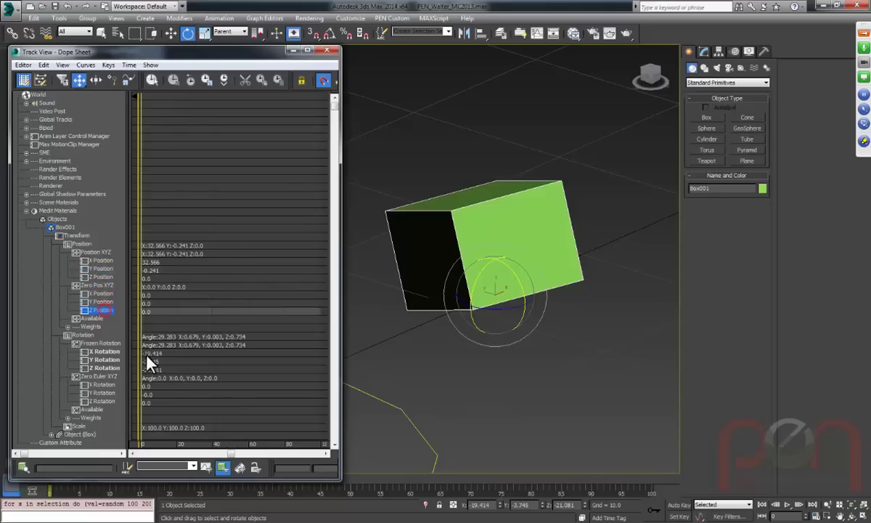
Examine the X, Y and Z Rotation tracks under the box's Frozen Rotation and Zero Euler XYZ controllers.
{"action": "left_click_drag", "start_coordinate": [32, 334], "coordinate": [41, 291]}
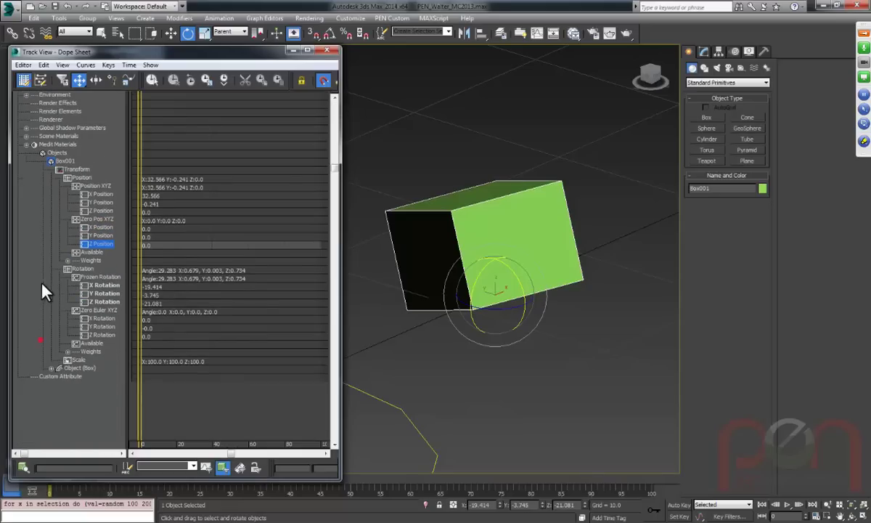
{"action": "left_click", "coordinate": [103, 286]}
{"action": "left_click", "coordinate": [109, 294]}
{"action": "left_click", "coordinate": [110, 301]}
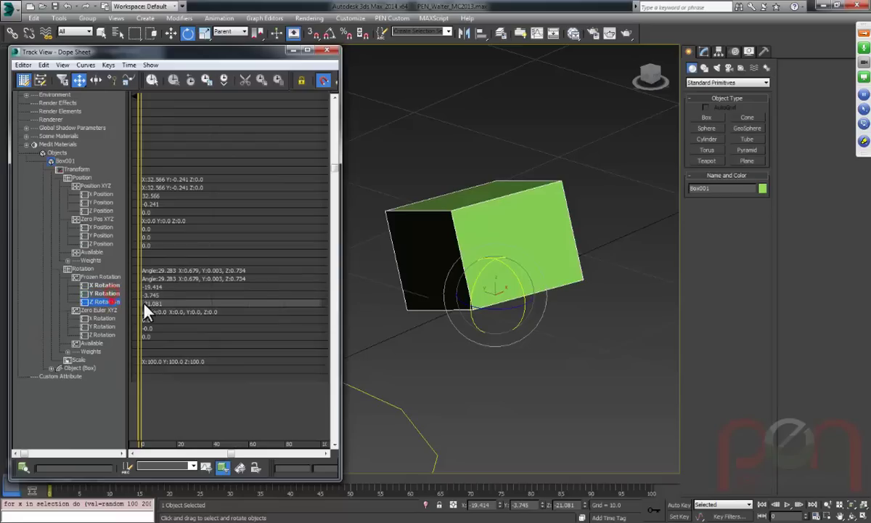
{"action": "left_click", "coordinate": [103, 318]}
{"action": "left_click", "coordinate": [102, 326]}
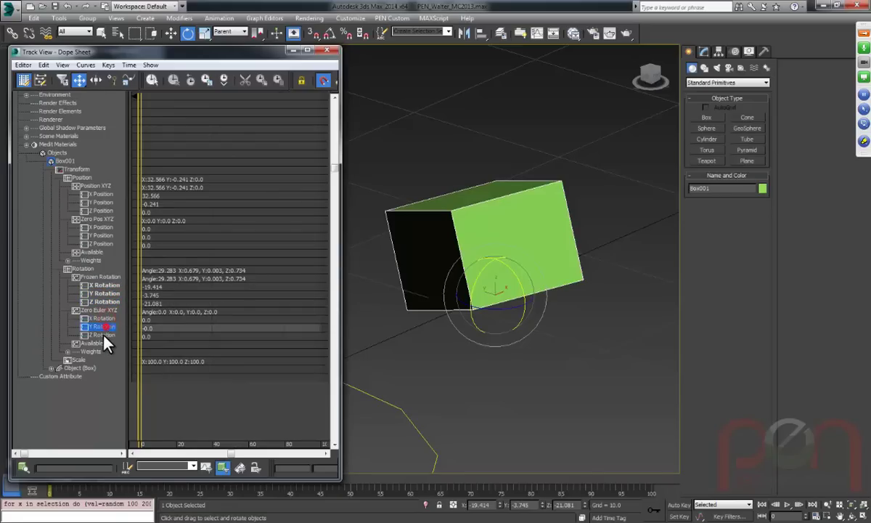
{"action": "left_click", "coordinate": [102, 335]}
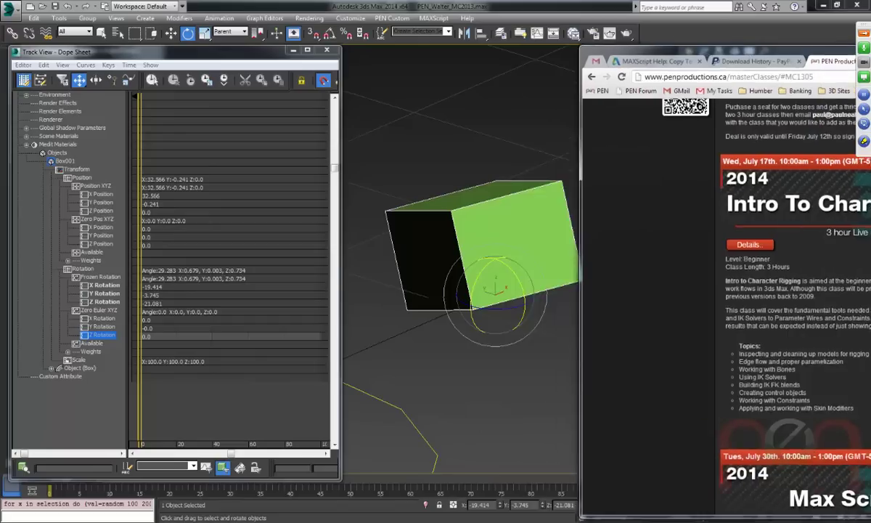
Switch to the browser to view the PEN Active Transform Value Editor script page, and return to 3ds Max.
{"action": "left_click_drag", "start_coordinate": [674, 61], "coordinate": [336, 31]}
{"action": "left_click", "coordinate": [512, 33]}
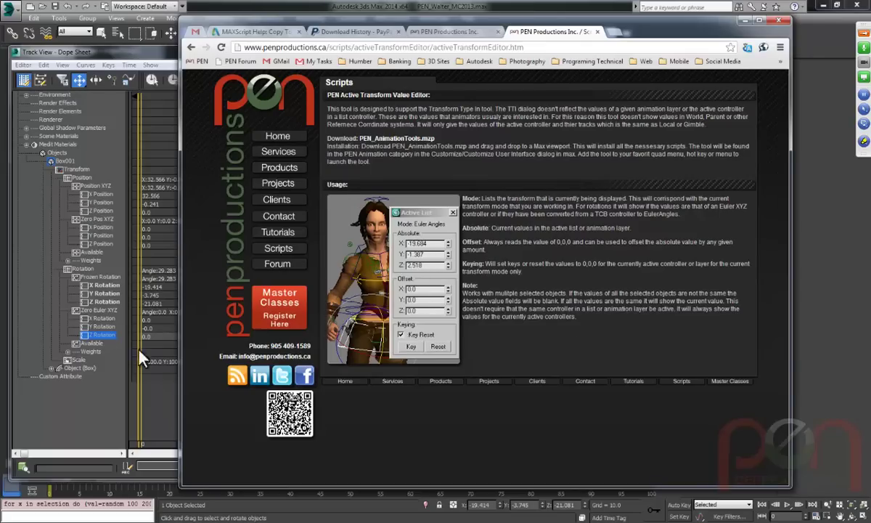
{"action": "left_click_drag", "start_coordinate": [259, 19], "coordinate": [853, 117]}
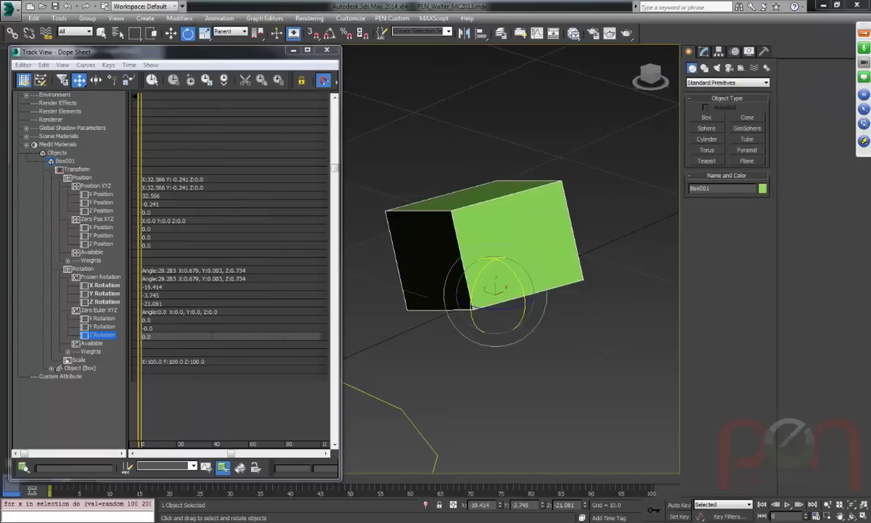
Compare the Position XYZ and Zero Pos XYZ controllers, and open the properties of the box's Position list controller.
{"action": "left_click", "coordinate": [81, 178]}
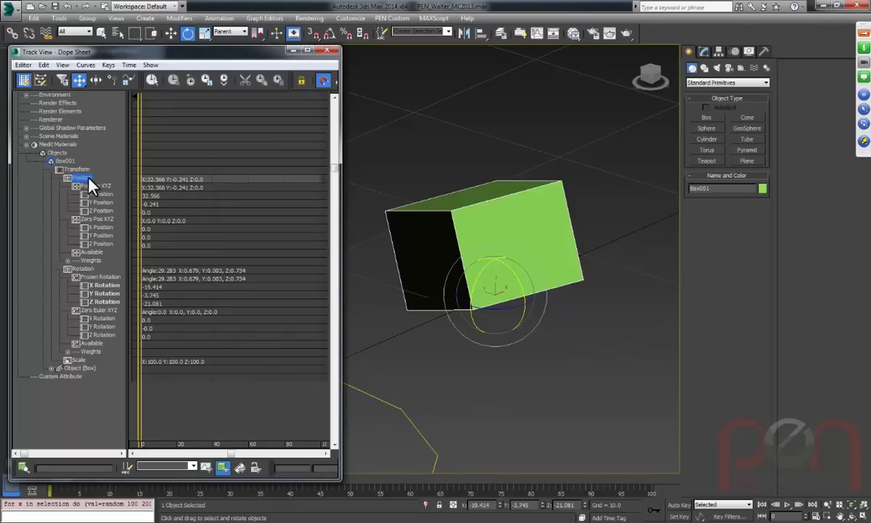
{"action": "left_click", "coordinate": [94, 186]}
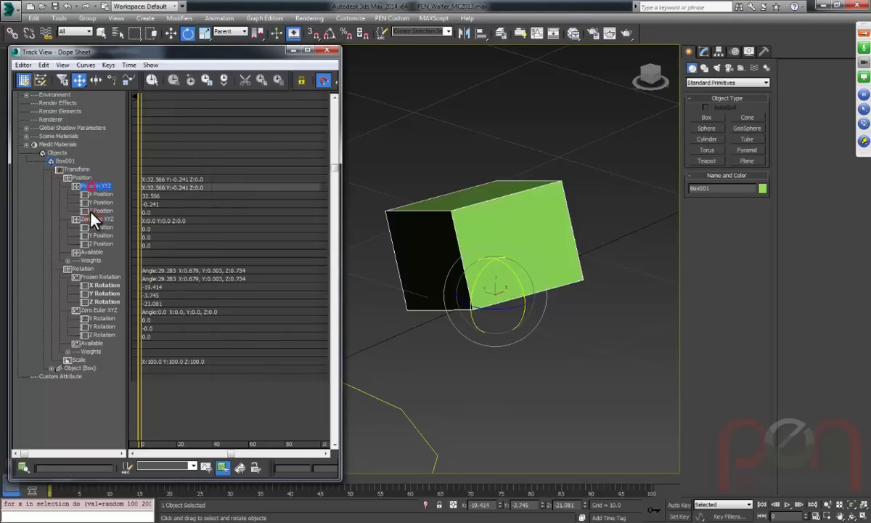
{"action": "left_click", "coordinate": [97, 219]}
{"action": "left_click", "coordinate": [82, 176]}
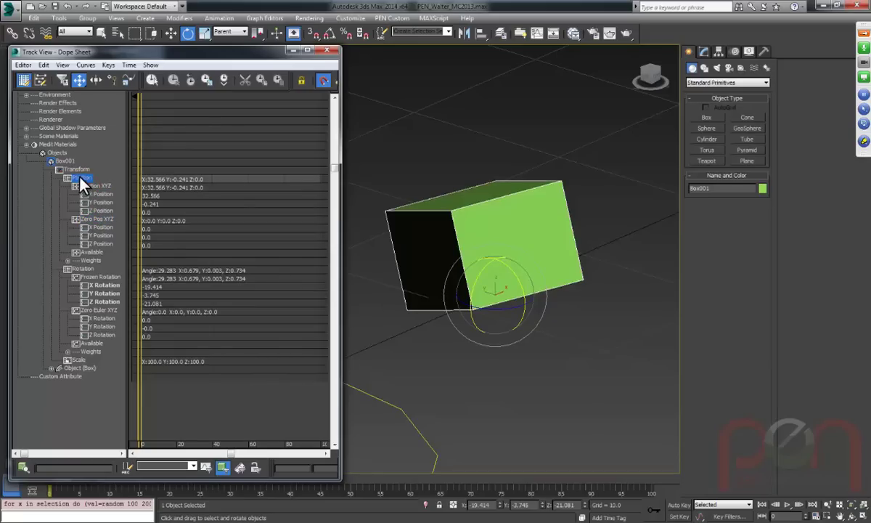
{"action": "right_click", "coordinate": [82, 181]}
{"action": "left_click", "coordinate": [99, 188]}
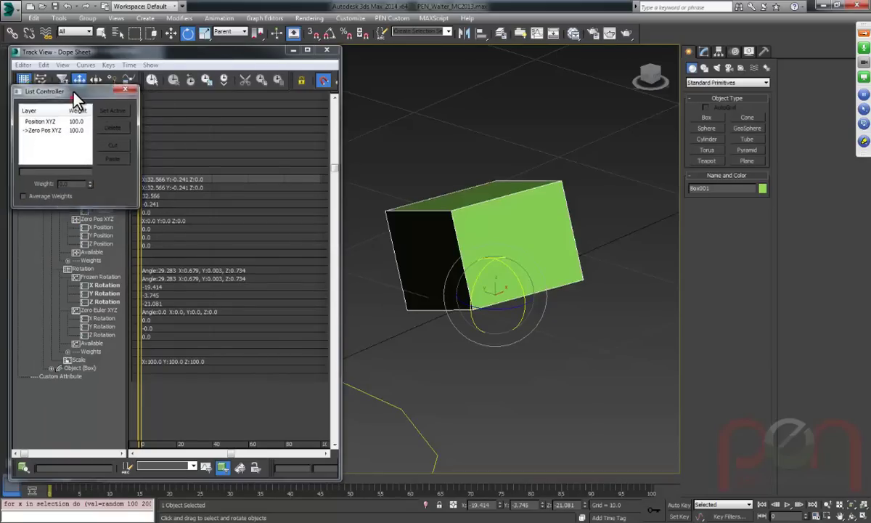
{"action": "left_click_drag", "start_coordinate": [73, 94], "coordinate": [71, 60]}
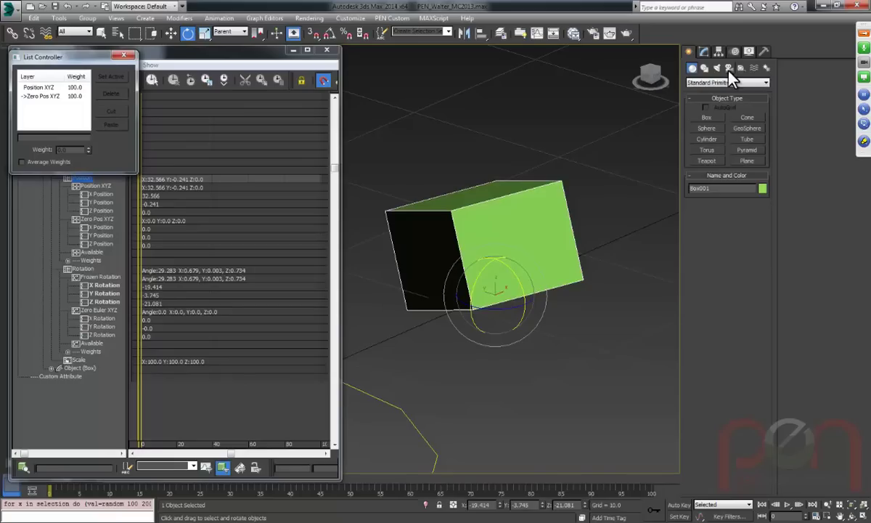
Show the box's motion parameters with its position list, and select the Zero Pos XYZ layer in the List Controller.
{"action": "left_click", "coordinate": [735, 51]}
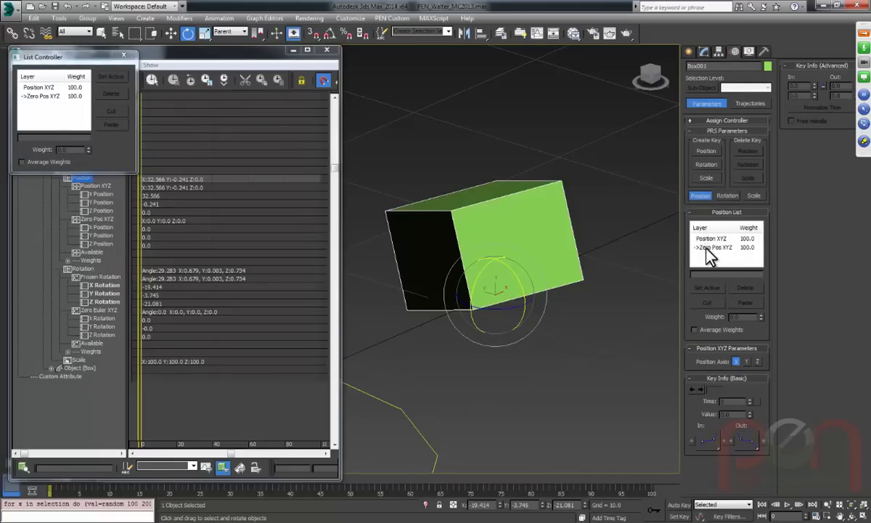
{"action": "mouse_move", "coordinate": [65, 55]}
{"action": "left_mouse_down"}
{"action": "mouse_move", "coordinate": [86, 39]}
{"action": "mouse_move", "coordinate": [65, 41]}
{"action": "left_mouse_up"}
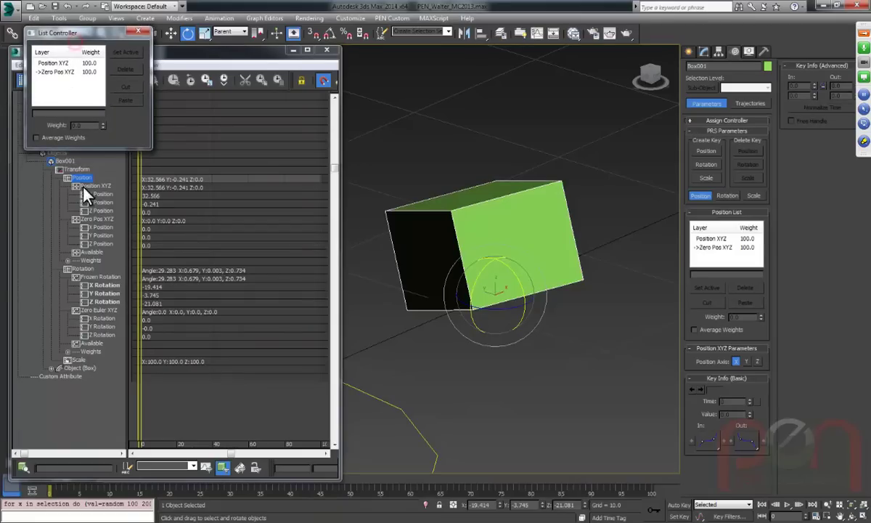
{"action": "left_click", "coordinate": [49, 72]}
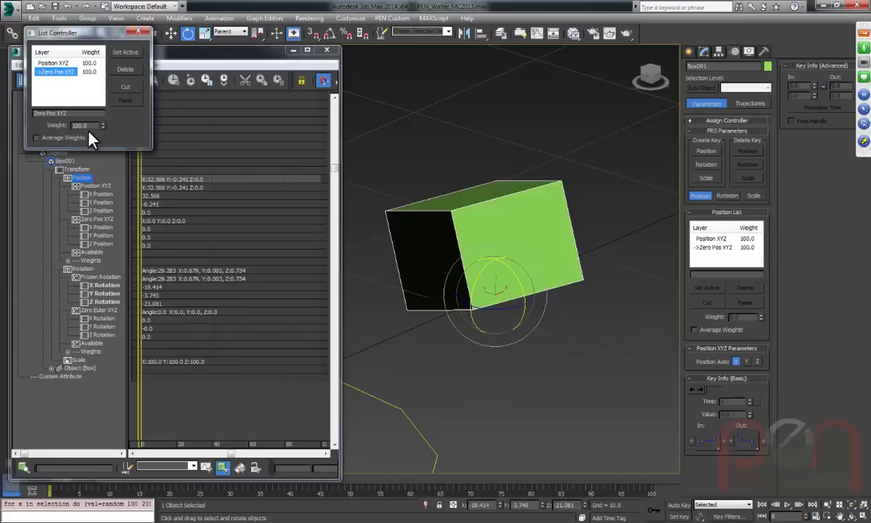
Activate Move for the box and set its reference coordinate system to Local.
{"action": "right_click", "coordinate": [461, 284]}
{"action": "left_click", "coordinate": [476, 296]}
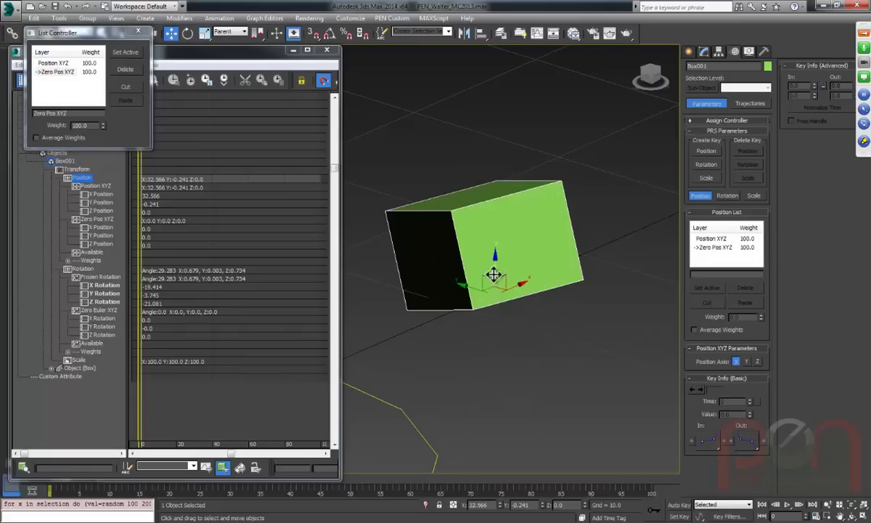
{"action": "right_click", "coordinate": [514, 290]}
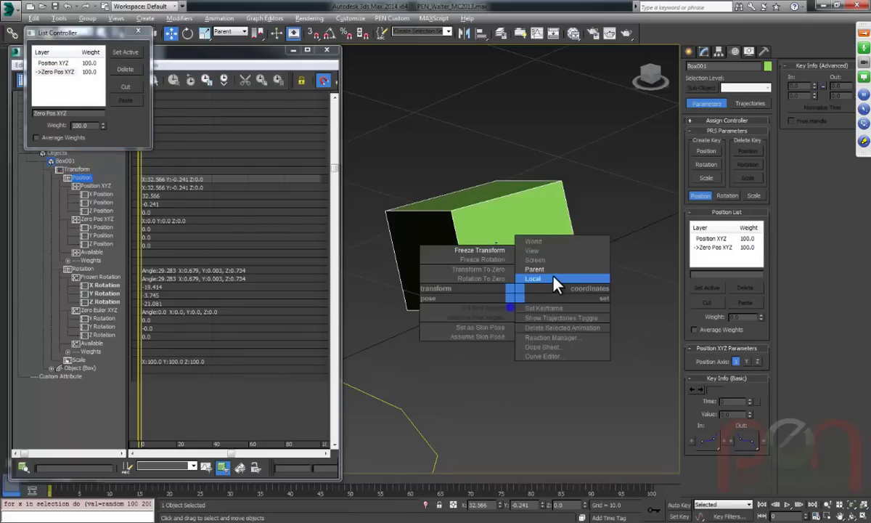
{"action": "left_click", "coordinate": [555, 282]}
Move the box along its local Z axis to a Z offset of about 3.46, rotate it freely, and apply Transform To Zero.
{"action": "left_click_drag", "start_coordinate": [487, 260], "coordinate": [469, 187]}
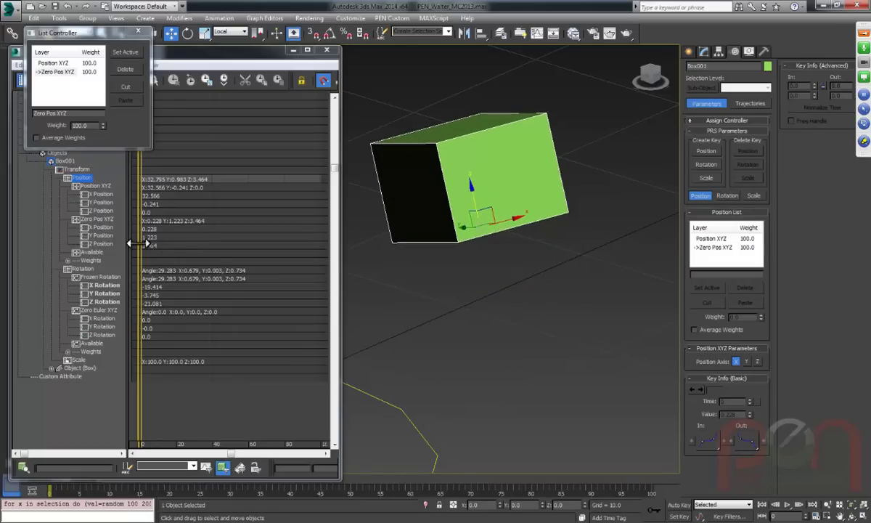
{"action": "left_click_drag", "start_coordinate": [471, 186], "coordinate": [483, 224]}
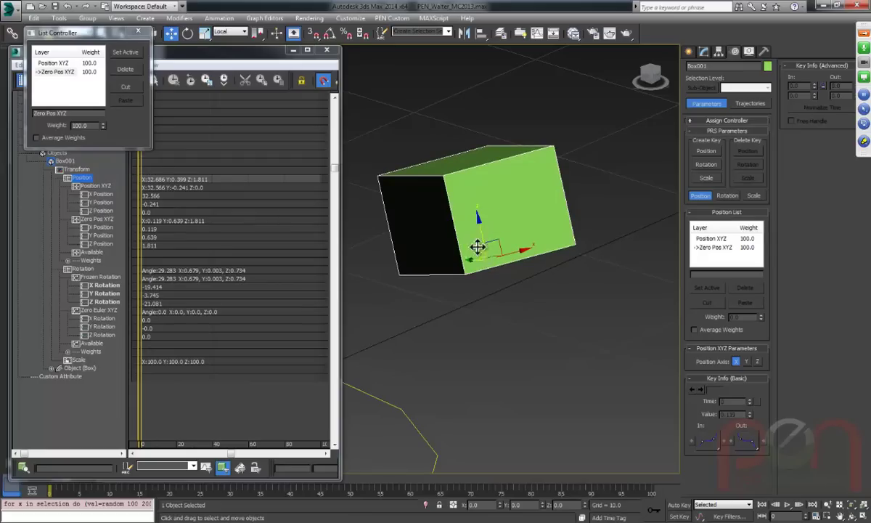
{"action": "left_click_drag", "start_coordinate": [481, 228], "coordinate": [474, 196]}
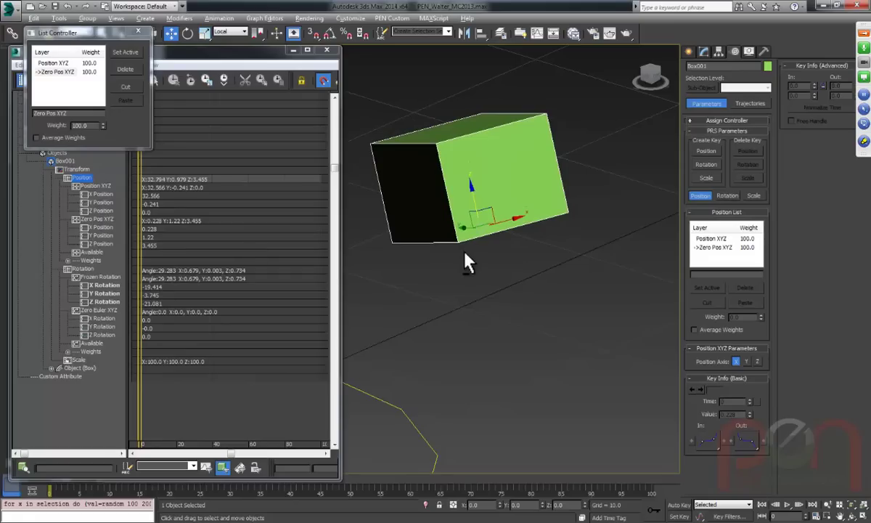
{"action": "right_click", "coordinate": [492, 246]}
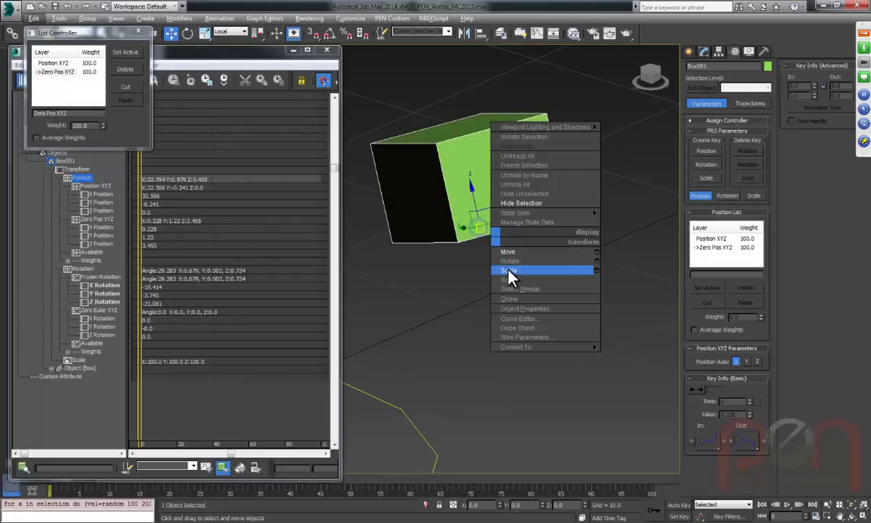
{"action": "left_click", "coordinate": [510, 260]}
{"action": "left_click_drag", "start_coordinate": [496, 237], "coordinate": [457, 232]}
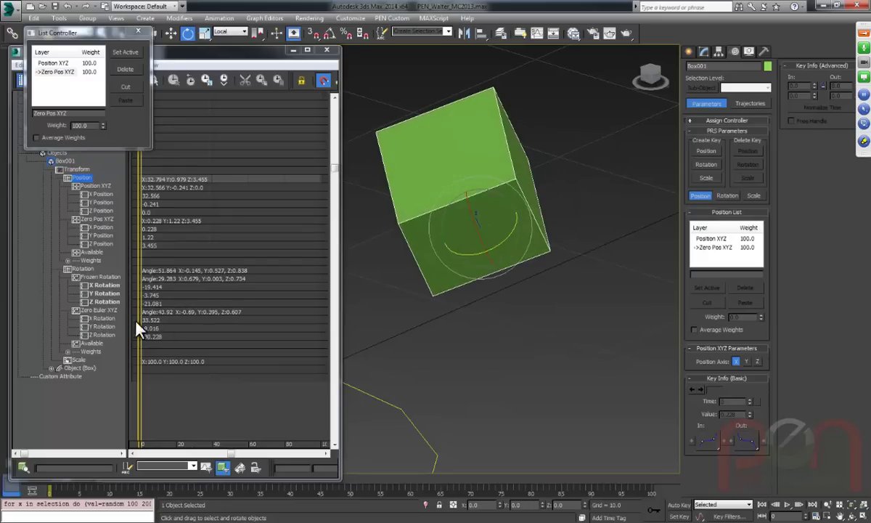
{"action": "right_click", "coordinate": [432, 266]}
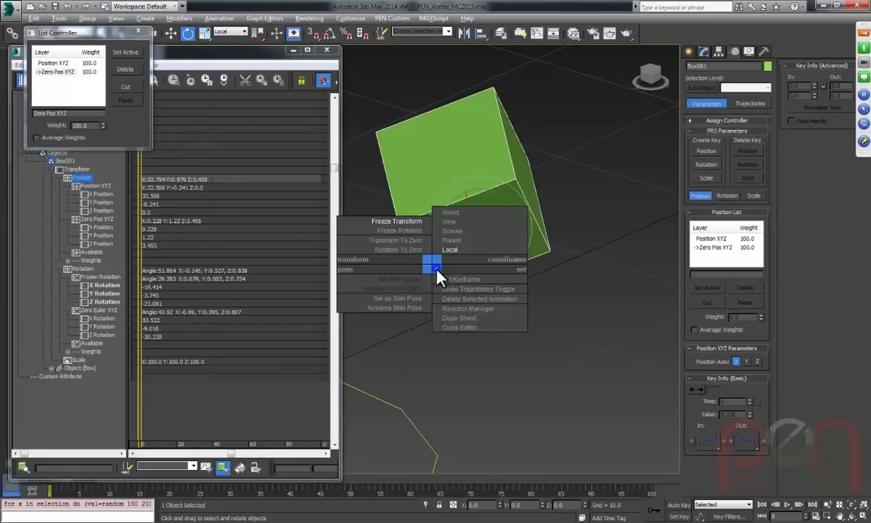
{"action": "left_click", "coordinate": [394, 240]}
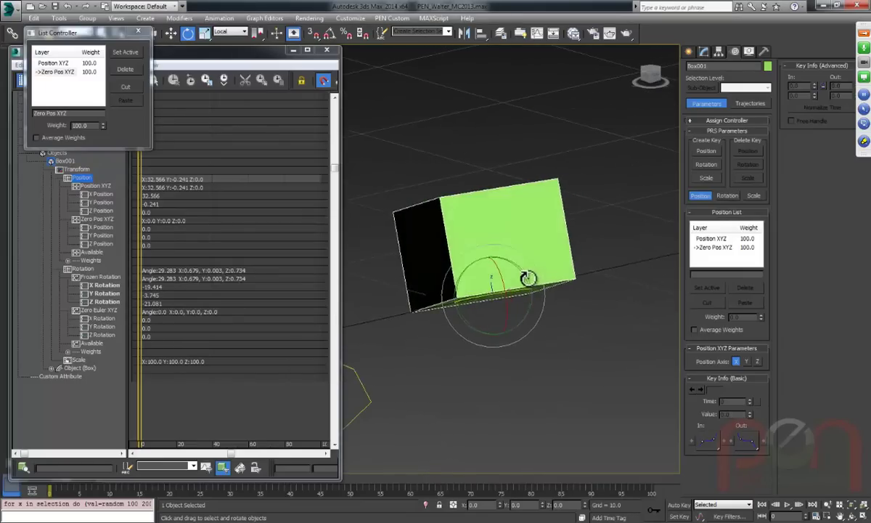
{"action": "scroll", "coordinate": [574, 251], "scroll_direction": "down", "scroll_amount": 4}
{"action": "scroll", "coordinate": [588, 221], "scroll_direction": "up", "scroll_amount": 3}
{"action": "scroll", "coordinate": [545, 272], "scroll_direction": "down", "scroll_amount": 2}
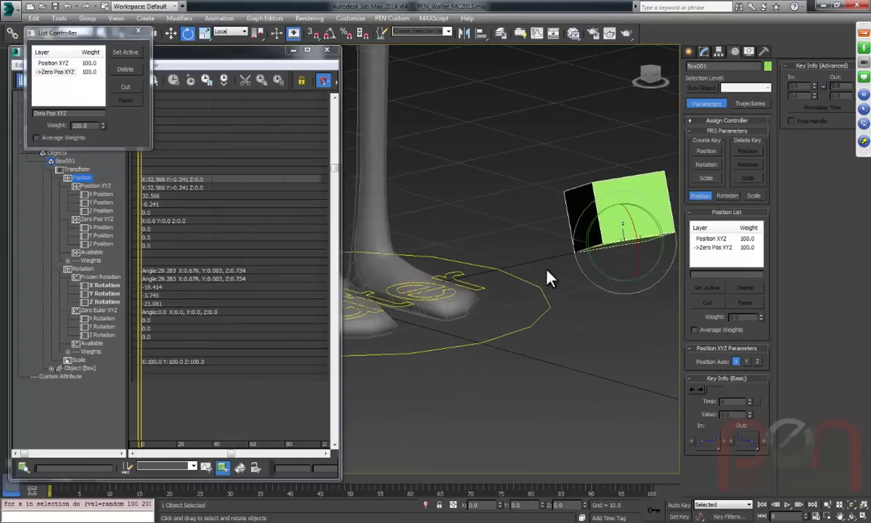
{"action": "middle_click_drag", "start_coordinate": [650, 201], "coordinate": [536, 244]}
{"action": "scroll", "coordinate": [538, 251], "scroll_direction": "up", "scroll_amount": 2}
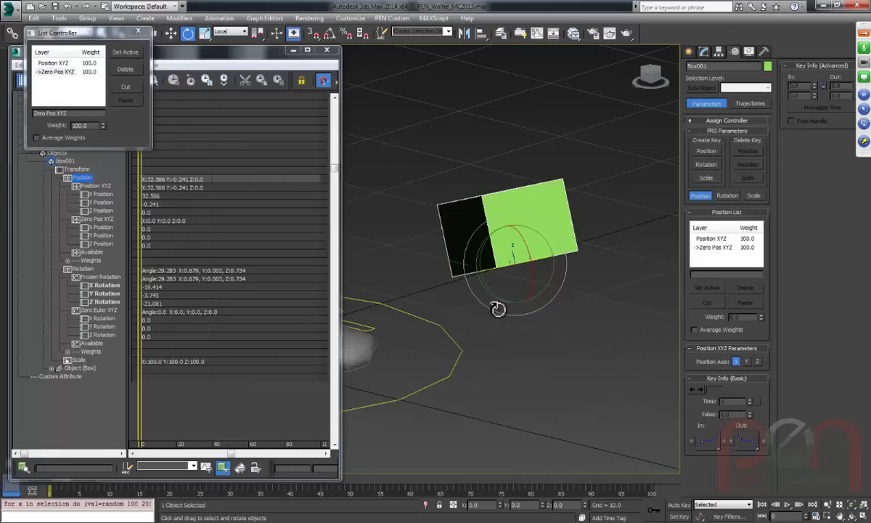
{"action": "left_click_drag", "start_coordinate": [501, 312], "coordinate": [466, 239]}
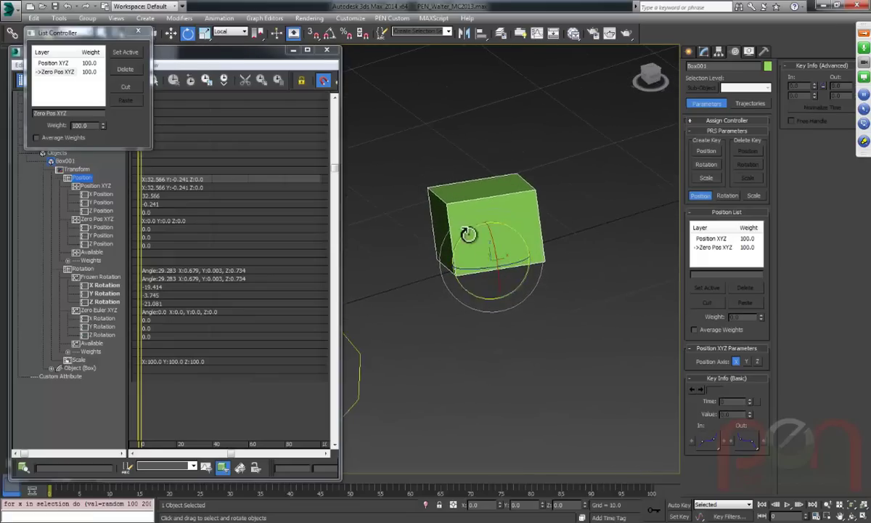
Make Position XYZ the active layer and move the box to about X 40.34, Y -3.24, Z 0.55.
{"action": "double_click", "coordinate": [45, 63]}
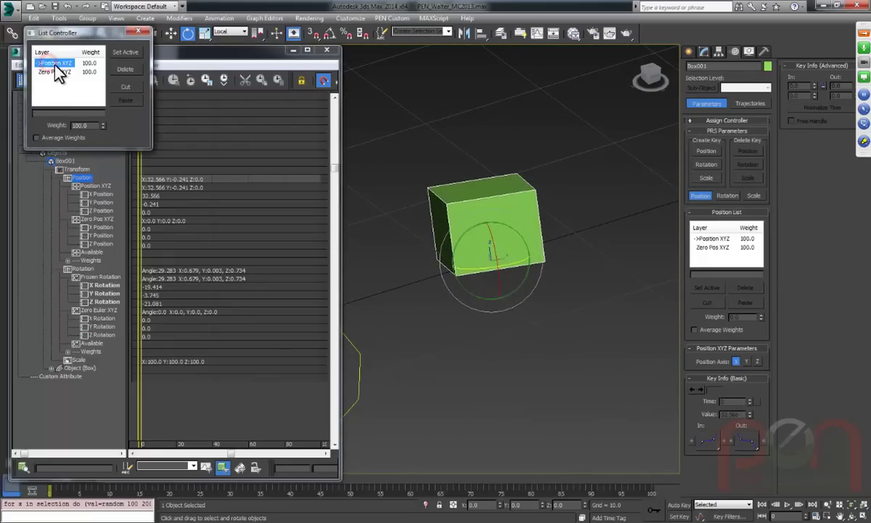
{"action": "left_click", "coordinate": [125, 52]}
{"action": "right_click", "coordinate": [479, 267]}
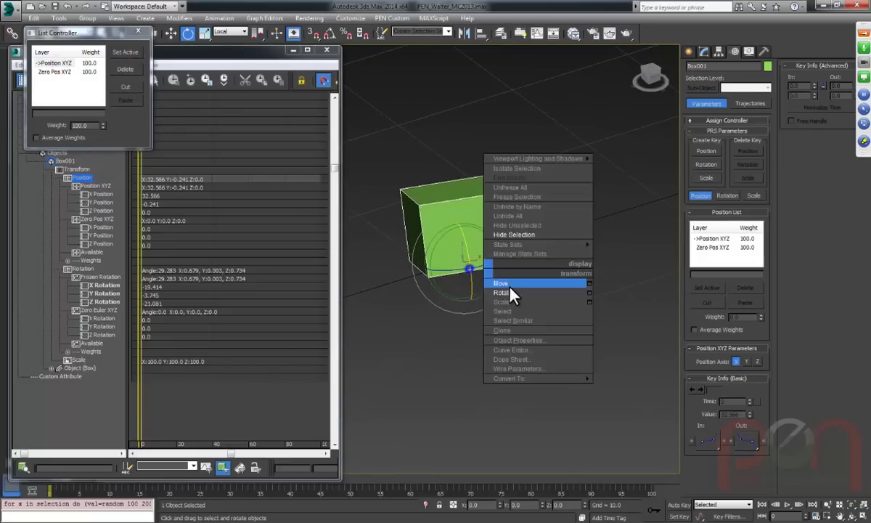
{"action": "left_click", "coordinate": [508, 278]}
{"action": "left_click_drag", "start_coordinate": [494, 255], "coordinate": [568, 270]}
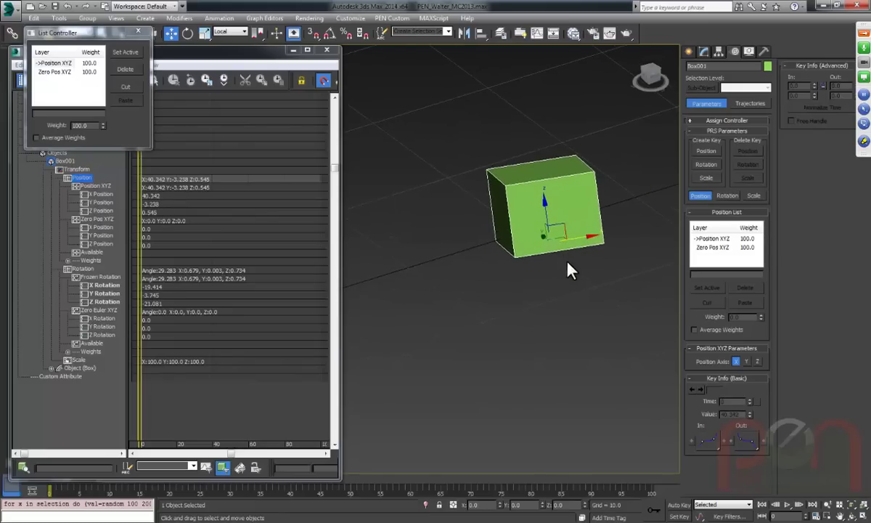
Make Zero Pos XYZ the active layer, and test it by moving the box along its local Z axis and applying Transform To Zero.
{"action": "double_click", "coordinate": [57, 72]}
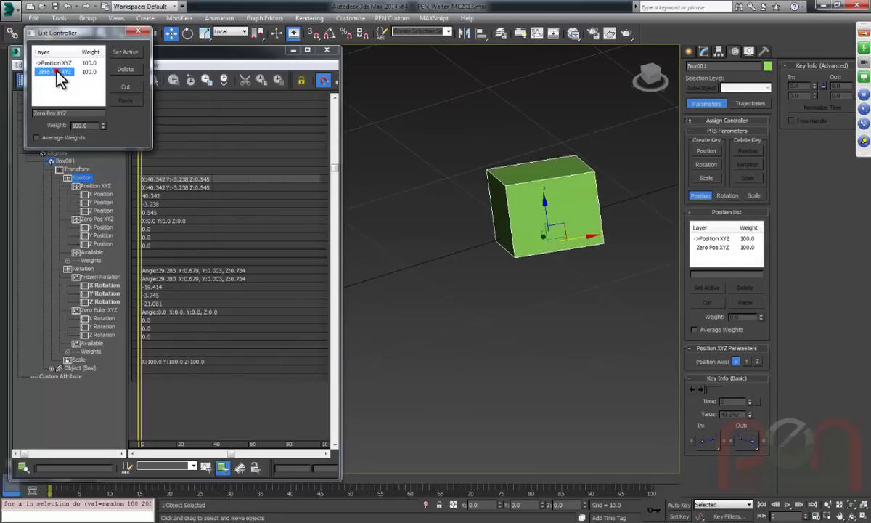
{"action": "middle_click_drag", "start_coordinate": [506, 263], "coordinate": [546, 276]}
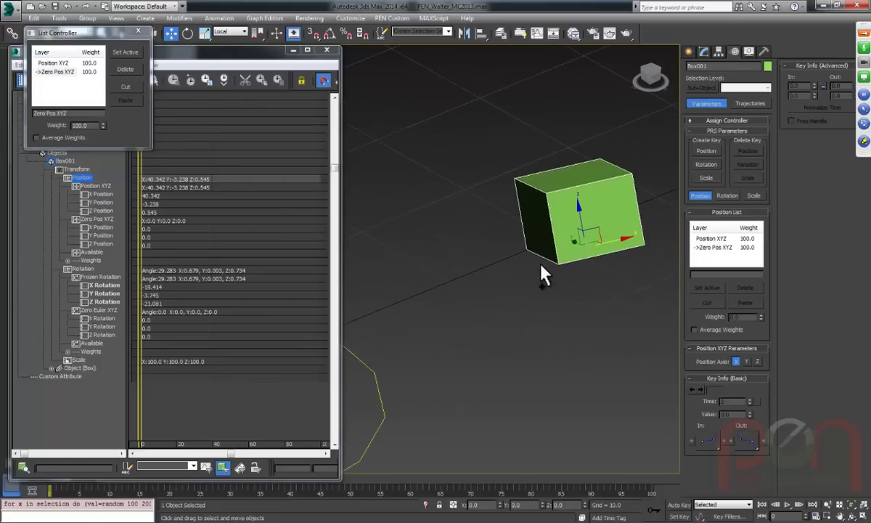
{"action": "left_click_drag", "start_coordinate": [541, 209], "coordinate": [565, 149]}
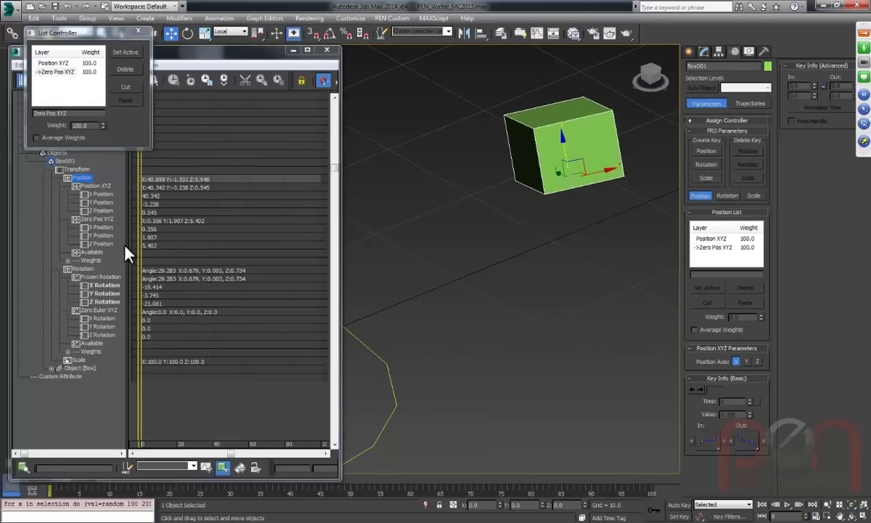
{"action": "right_click", "coordinate": [424, 242]}
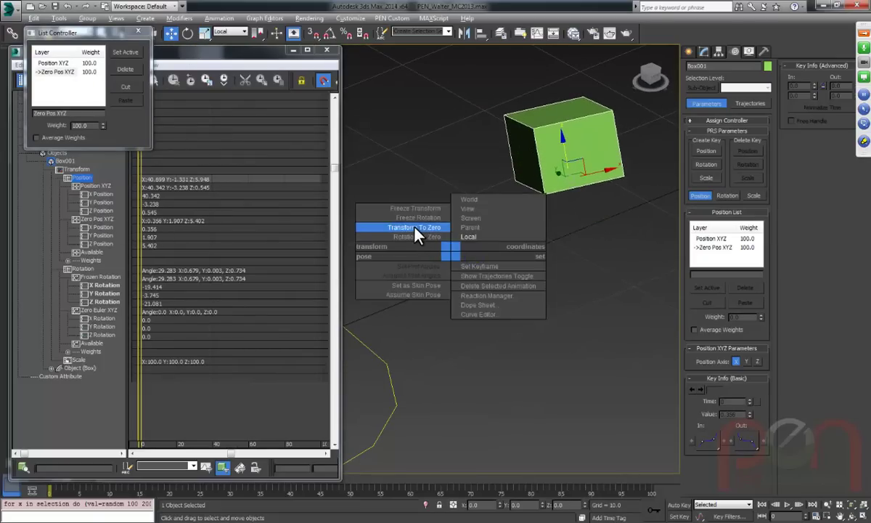
{"action": "left_click", "coordinate": [418, 238]}
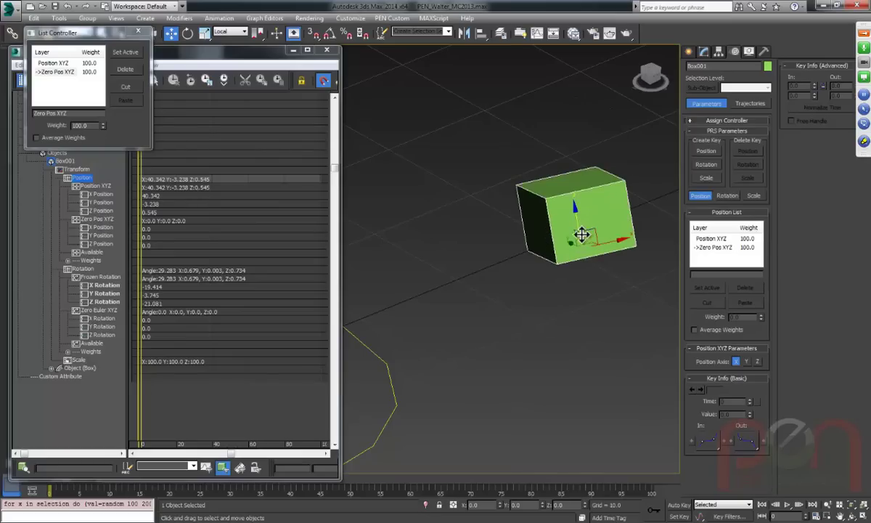
Offset the box freely by about X -8.88, Y 5.39, Z 4.56 on its zero position layer, and freeze its transform.
{"action": "left_click_drag", "start_coordinate": [95, 32], "coordinate": [89, 32]}
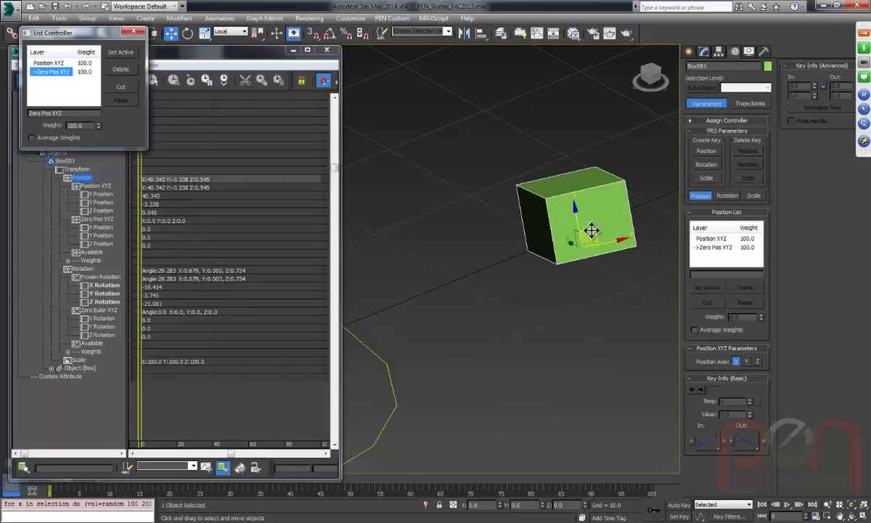
{"action": "left_click_drag", "start_coordinate": [606, 241], "coordinate": [476, 201]}
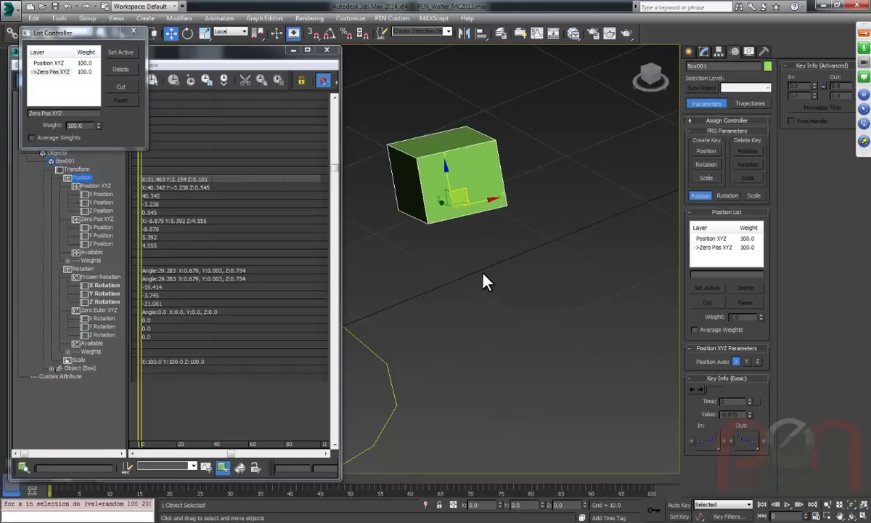
{"action": "right_click", "coordinate": [459, 275]}
{"action": "left_click", "coordinate": [425, 252]}
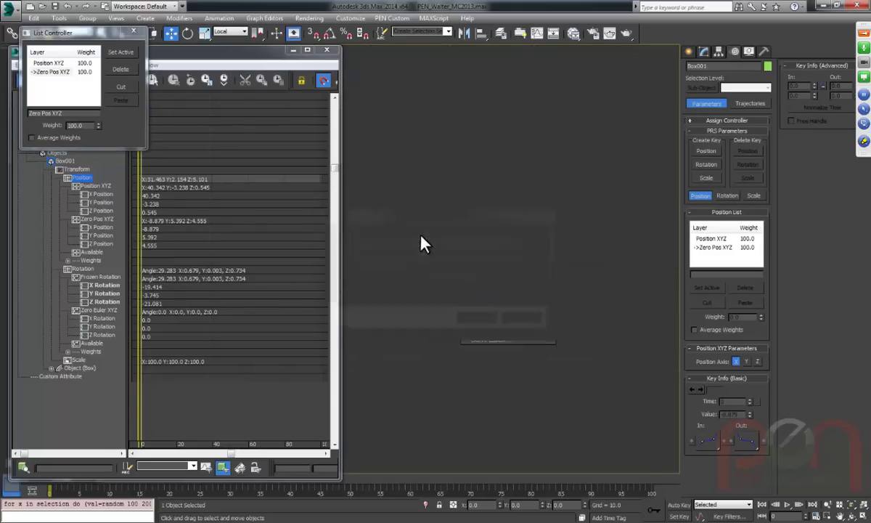
{"action": "left_click", "coordinate": [483, 325]}
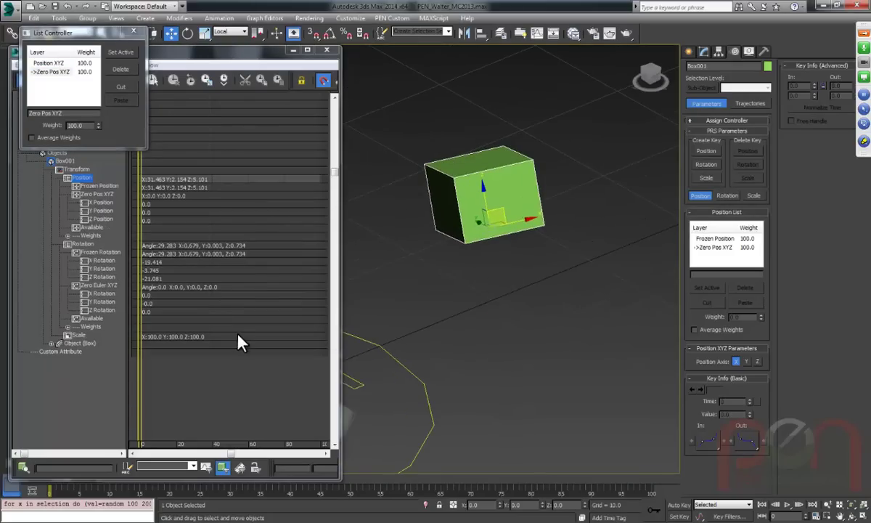
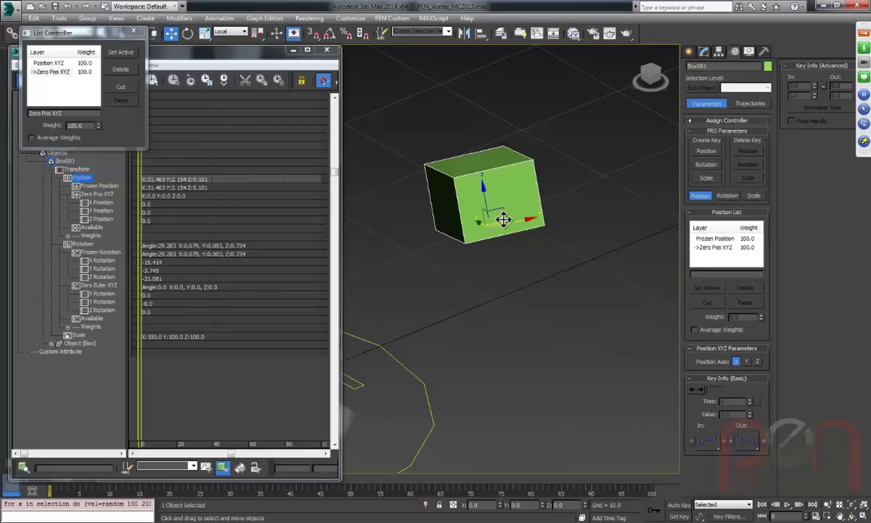
Close the List Controller window and delete the test box.
{"action": "middle_click_drag", "start_coordinate": [484, 235], "coordinate": [542, 274]}
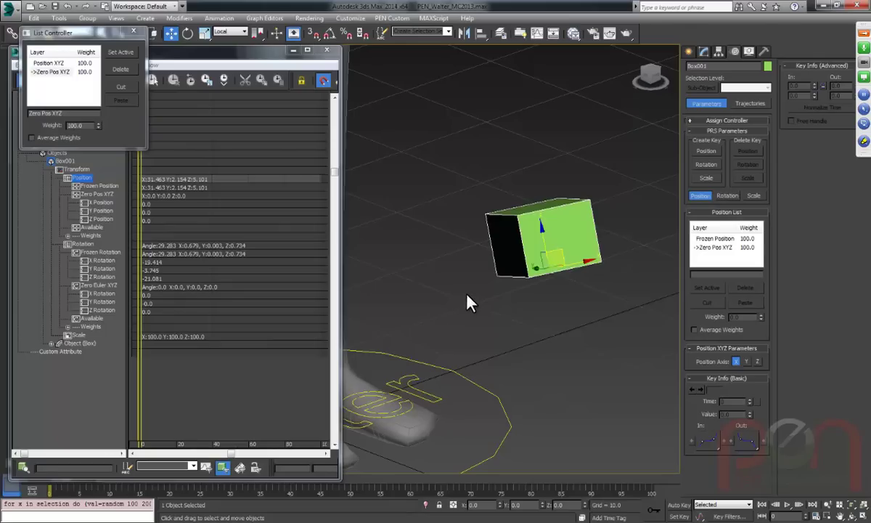
{"action": "middle_click_drag", "start_coordinate": [489, 292], "coordinate": [538, 271], "text": "alt"}
{"action": "scroll", "coordinate": [540, 272], "scroll_direction": "up", "scroll_amount": 3}
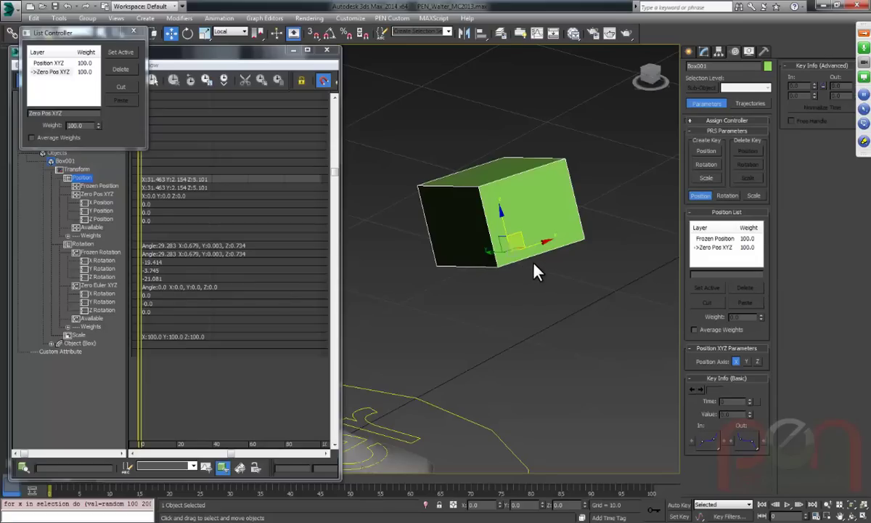
{"action": "left_click", "coordinate": [133, 33]}
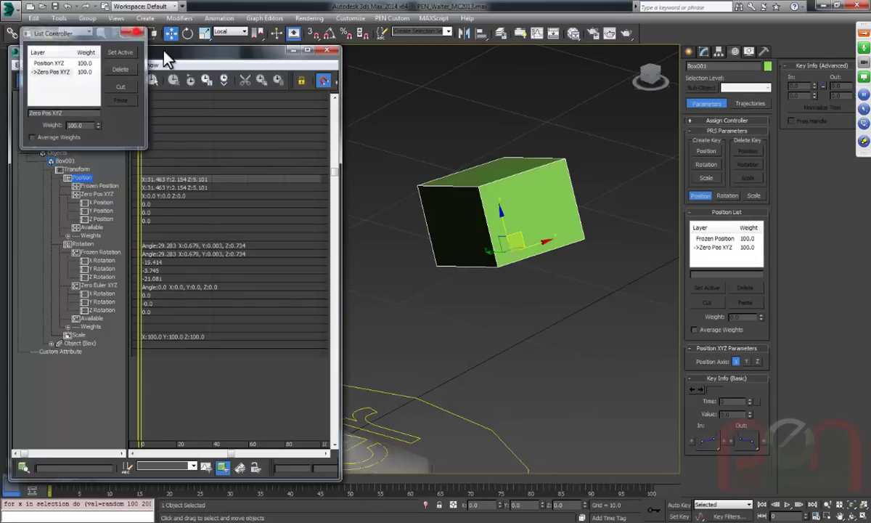
{"action": "key", "text": "Delete"}
{"action": "middle_click_drag", "start_coordinate": [506, 231], "coordinate": [578, 263]}
{"action": "scroll", "coordinate": [542, 301], "scroll_direction": "up", "scroll_amount": 2}
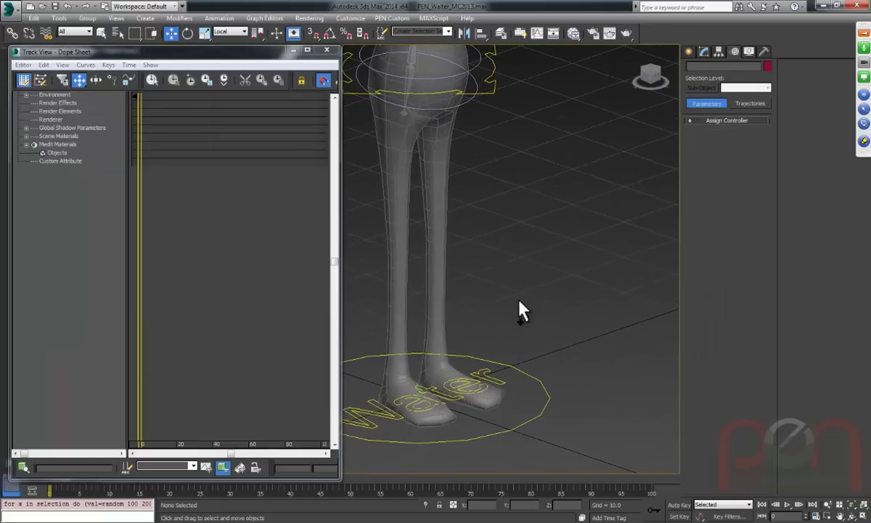
Select the Water control around the character's feet and examine its frozen and zero controller tracks.
{"action": "right_click", "coordinate": [488, 273]}
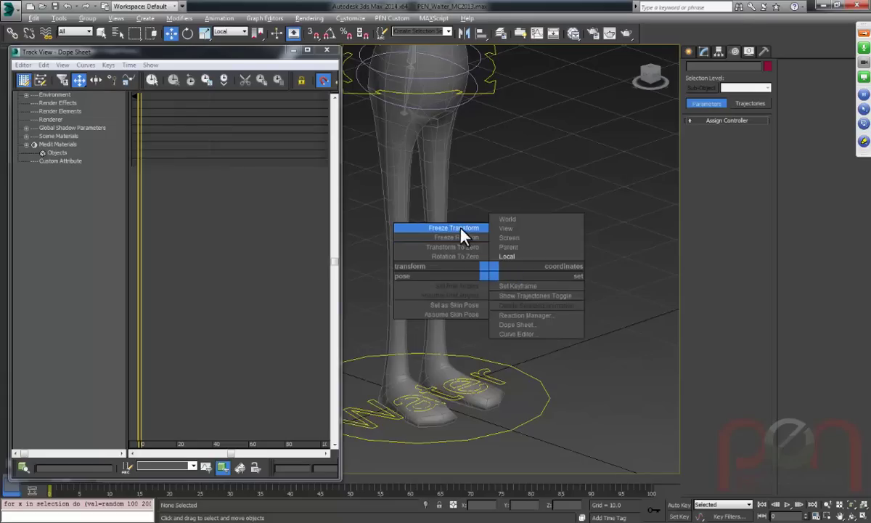
{"action": "middle_click_drag", "start_coordinate": [567, 143], "coordinate": [505, 245]}
{"action": "left_click", "coordinate": [519, 369]}
{"action": "middle_click_drag", "start_coordinate": [517, 355], "coordinate": [511, 306]}
{"action": "scroll", "coordinate": [520, 279], "scroll_direction": "up", "scroll_amount": 2}
{"action": "scroll", "coordinate": [515, 312], "scroll_direction": "down", "scroll_amount": 5}
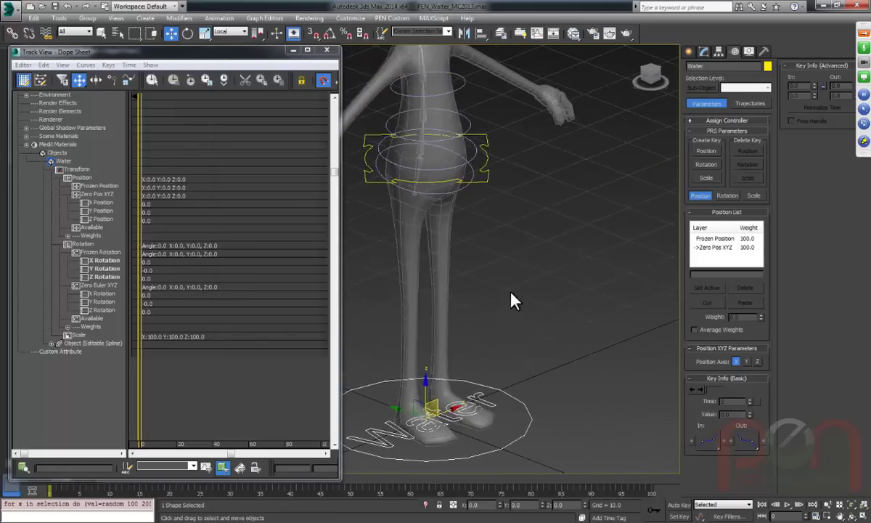
{"action": "scroll", "coordinate": [511, 289], "scroll_direction": "down", "scroll_amount": 2}
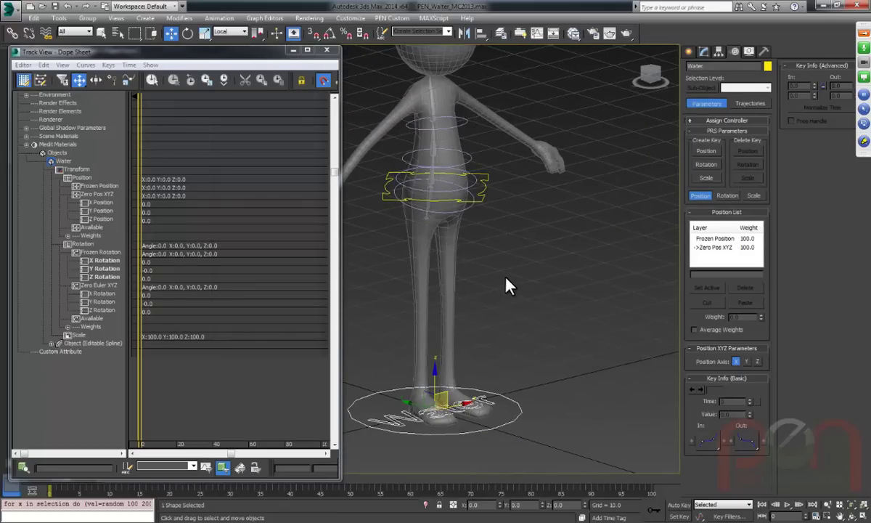
{"action": "middle_click_drag", "start_coordinate": [396, 181], "coordinate": [554, 281], "text": "alt"}
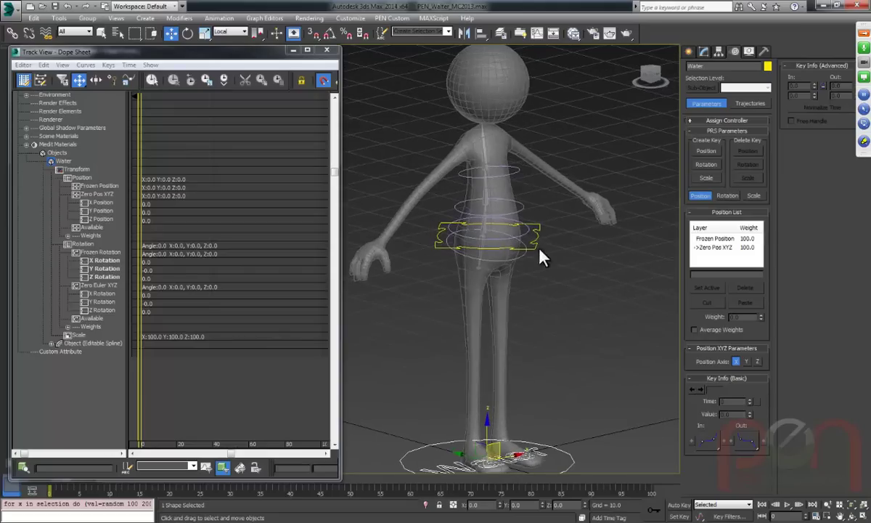
Select the three torso circle controls and rotate them together about 24.2° around their local Y axis.
{"action": "left_click", "coordinate": [524, 227]}
{"action": "left_click", "coordinate": [521, 209], "text": "ctrl"}
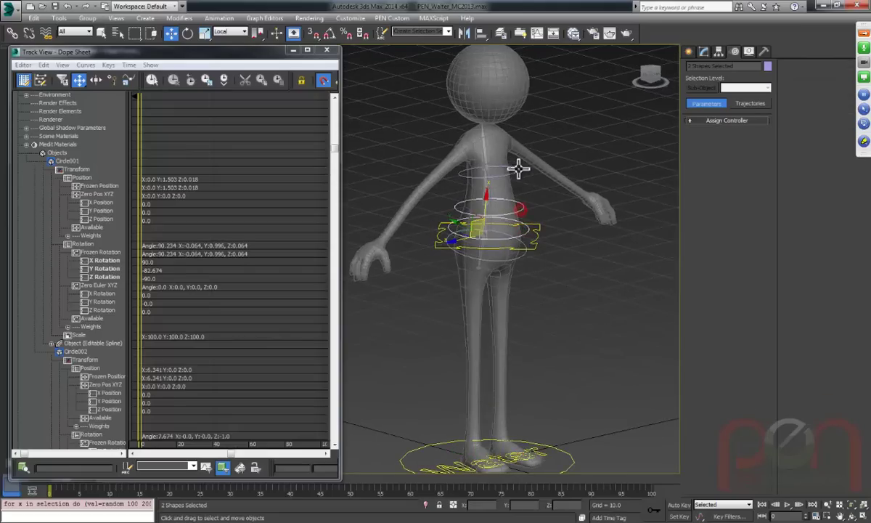
{"action": "left_click", "coordinate": [520, 185], "text": "ctrl"}
{"action": "key", "text": "e"}
{"action": "left_click_drag", "start_coordinate": [451, 210], "coordinate": [546, 245]}
Reset the three rotated torso circle controls with Transform To Zero.
{"action": "middle_click_drag", "start_coordinate": [545, 235], "coordinate": [513, 266], "text": "alt"}
{"action": "right_click", "coordinate": [515, 246]}
{"action": "right_click", "coordinate": [452, 239]}
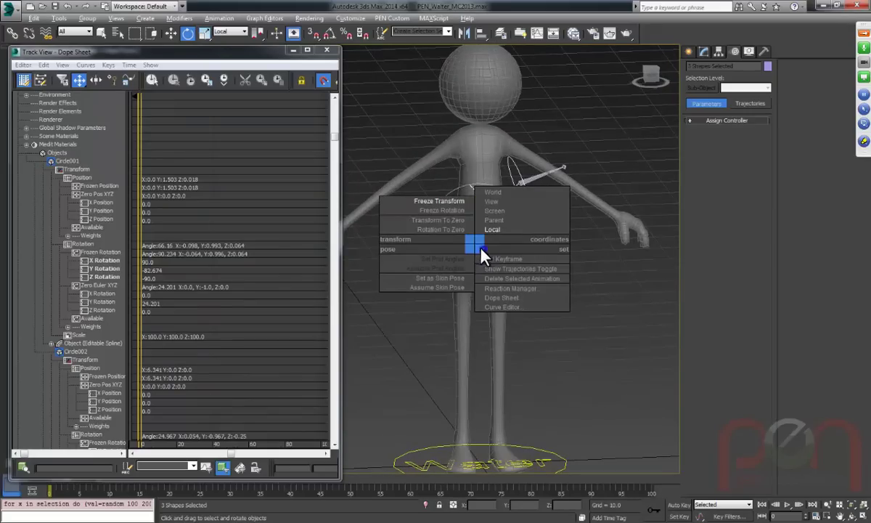
{"action": "left_click", "coordinate": [441, 220]}
{"action": "middle_click_drag", "start_coordinate": [501, 288], "coordinate": [524, 260], "text": "alt"}
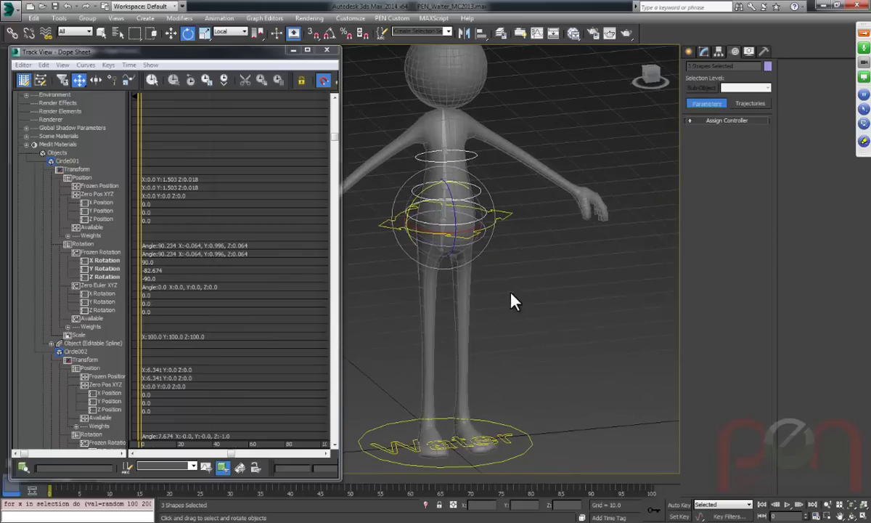
{"action": "middle_click_drag", "start_coordinate": [511, 302], "coordinate": [547, 267]}
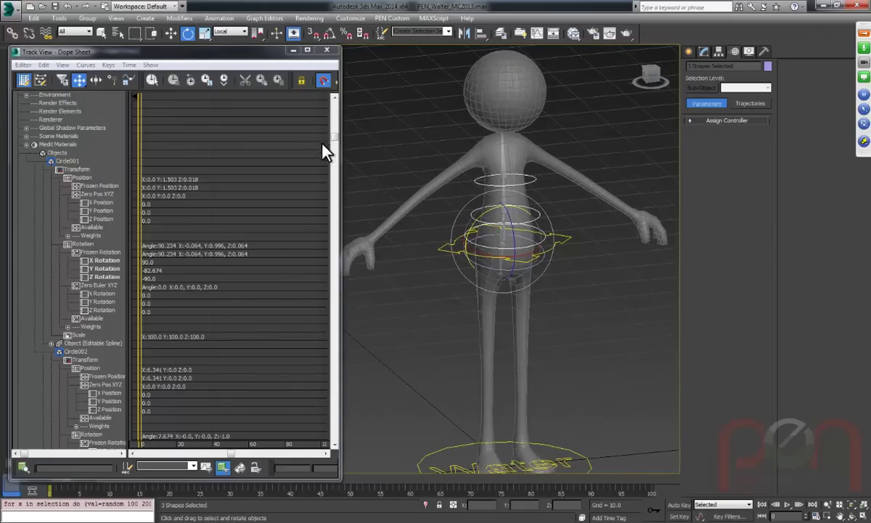
{"action": "middle_click_drag", "start_coordinate": [435, 163], "coordinate": [518, 211], "text": "alt"}
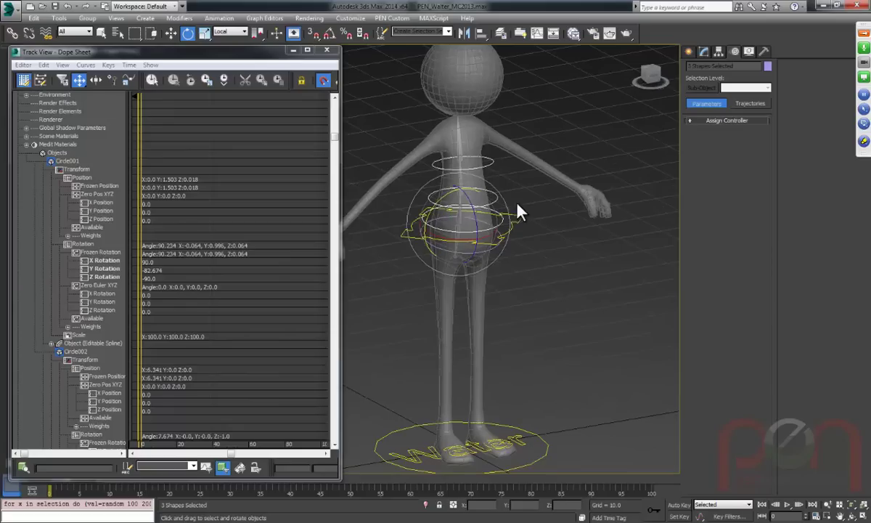
Close the Dope Sheet, select the uppermost torso circle control, and inspect it on the character.
{"action": "left_click", "coordinate": [328, 51]}
{"action": "scroll", "coordinate": [465, 229], "scroll_direction": "up", "scroll_amount": 5}
{"action": "mouse_move", "coordinate": [460, 219]}
{"action": "middle_mouse_down"}
{"action": "mouse_move", "coordinate": [464, 254]}
{"action": "mouse_move", "coordinate": [470, 243]}
{"action": "mouse_move", "coordinate": [461, 226]}
{"action": "middle_mouse_up"}
{"action": "left_click_drag", "start_coordinate": [423, 154], "coordinate": [447, 175]}
{"action": "middle_click_drag", "start_coordinate": [452, 181], "coordinate": [431, 202], "text": "alt"}
{"action": "middle_click_drag", "start_coordinate": [536, 282], "coordinate": [396, 151]}
{"action": "middle_click_drag", "start_coordinate": [396, 151], "coordinate": [407, 254], "text": "alt"}
{"action": "scroll", "coordinate": [374, 180], "scroll_direction": "down", "scroll_amount": 3}
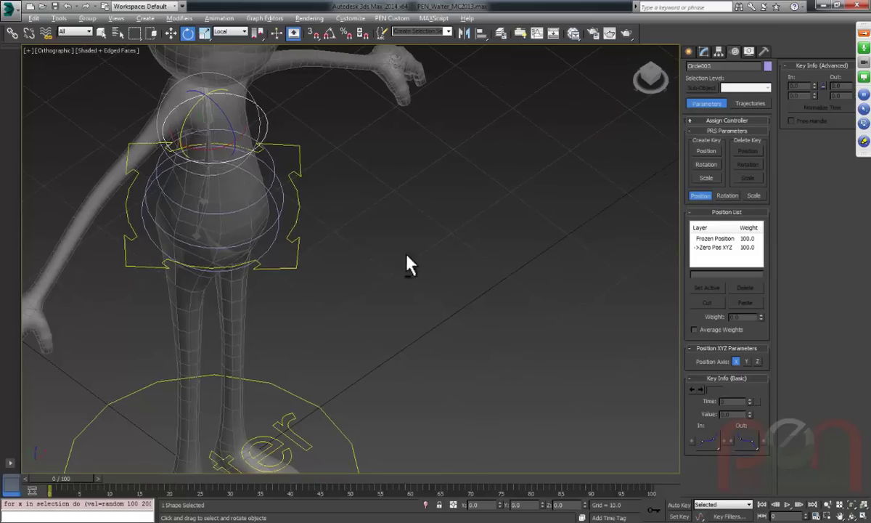
Create a new box on the ground beside the character.
{"action": "right_click", "coordinate": [407, 256]}
{"action": "right_click", "coordinate": [391, 238]}
{"action": "left_click", "coordinate": [399, 226]}
{"action": "left_click_drag", "start_coordinate": [414, 273], "coordinate": [401, 335]}
{"action": "left_click", "coordinate": [394, 280]}
{"action": "middle_click_drag", "start_coordinate": [440, 286], "coordinate": [419, 266], "text": "alt"}
{"action": "scroll", "coordinate": [425, 255], "scroll_direction": "up", "scroll_amount": 3}
Raise the new box to about Z 3.78, rotate it to about X -26.9, Y 0.4, Z -25.6, and open the Dope Sheet.
{"action": "key", "text": "w"}
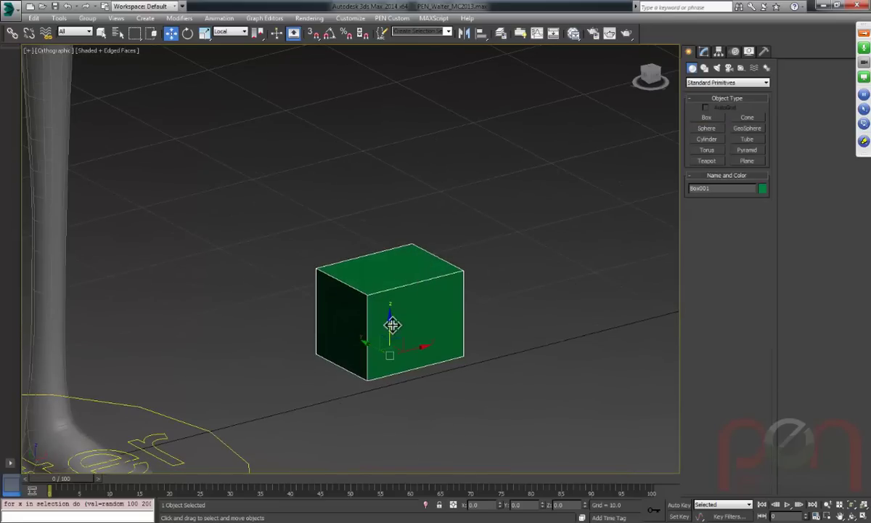
{"action": "key", "text": "e"}
{"action": "left_click_drag", "start_coordinate": [402, 295], "coordinate": [379, 285]}
{"action": "right_click", "coordinate": [456, 221]}
{"action": "left_click", "coordinate": [508, 303]}
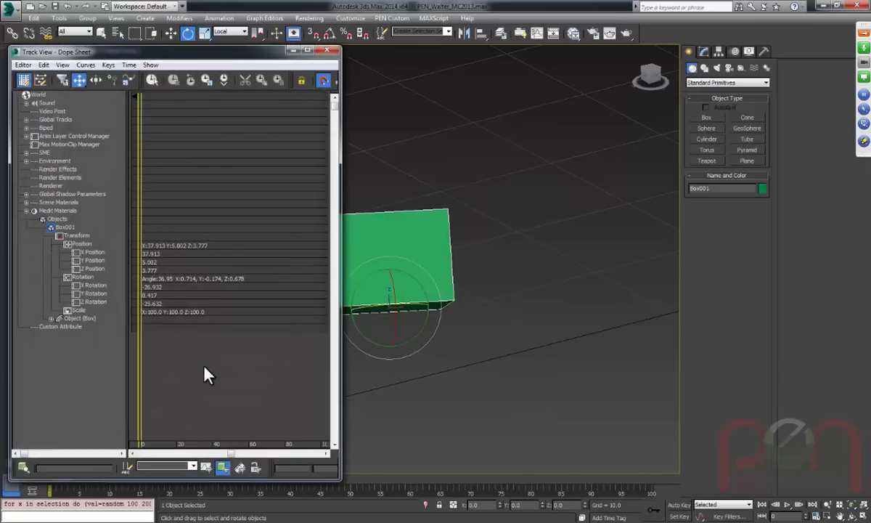
{"action": "middle_click_drag", "start_coordinate": [508, 270], "coordinate": [512, 298], "text": "alt"}
Create a Point helper beside the box and align its position and orientation to the box's pivot on all axes.
{"action": "right_click", "coordinate": [518, 280]}
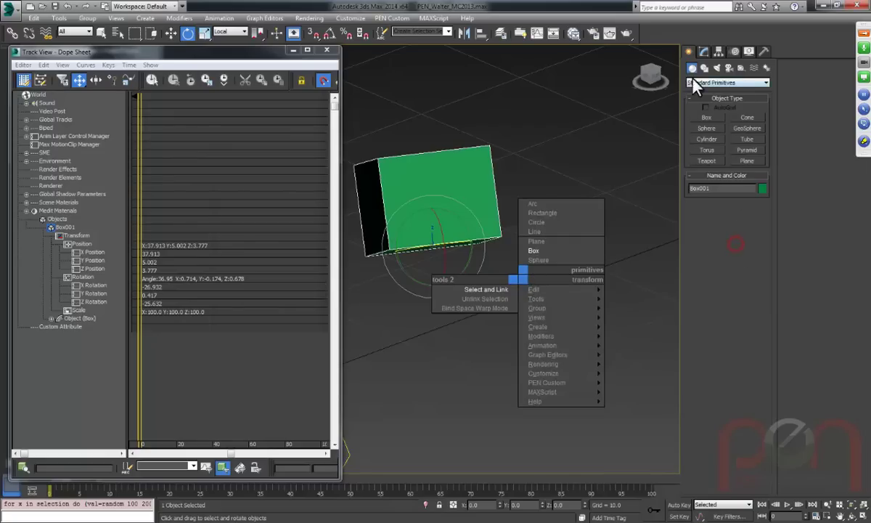
{"action": "left_click", "coordinate": [741, 68]}
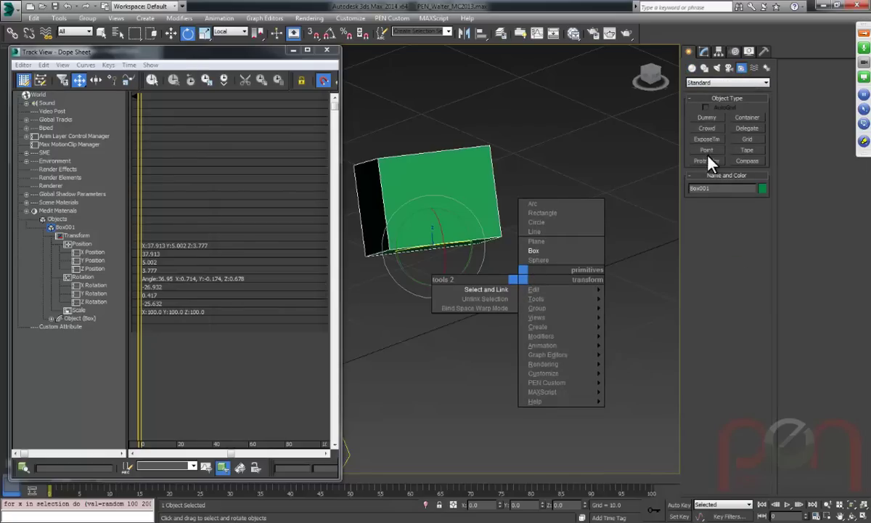
{"action": "left_click", "coordinate": [707, 150]}
{"action": "left_click", "coordinate": [485, 293]}
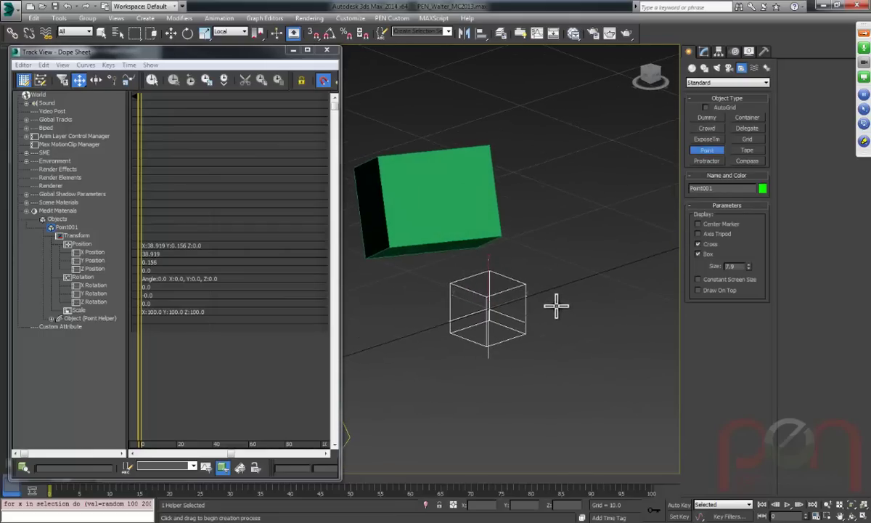
{"action": "key", "text": "alt+a"}
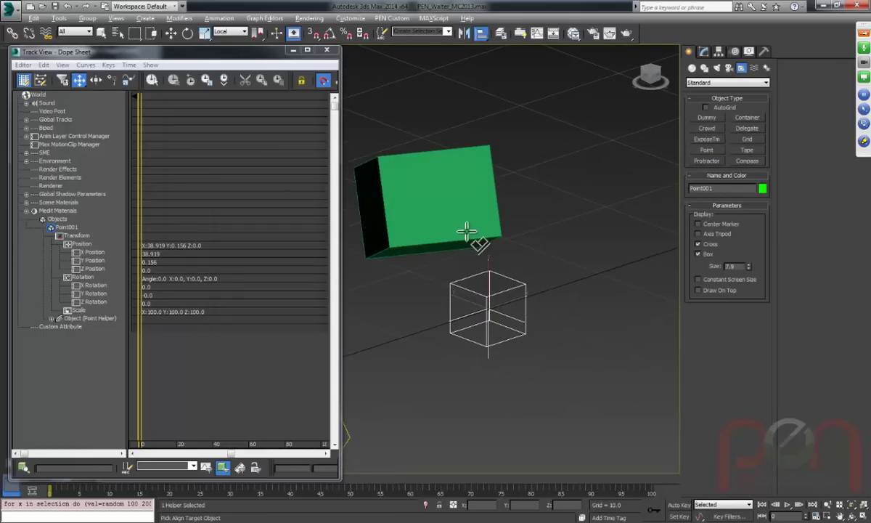
{"action": "left_click", "coordinate": [444, 209]}
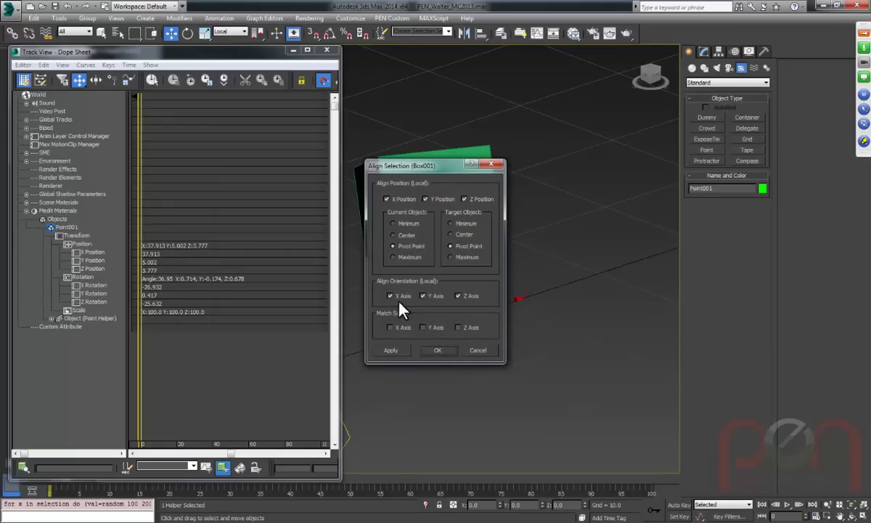
{"action": "left_click", "coordinate": [434, 350]}
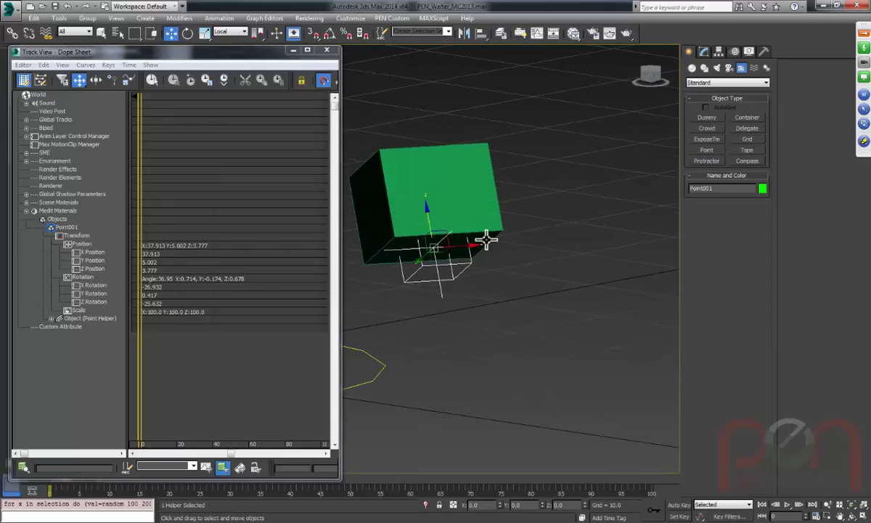
Link the box to the Point helper as its parent, and activate Move for the box.
{"action": "left_click", "coordinate": [480, 172]}
{"action": "left_click", "coordinate": [11, 33]}
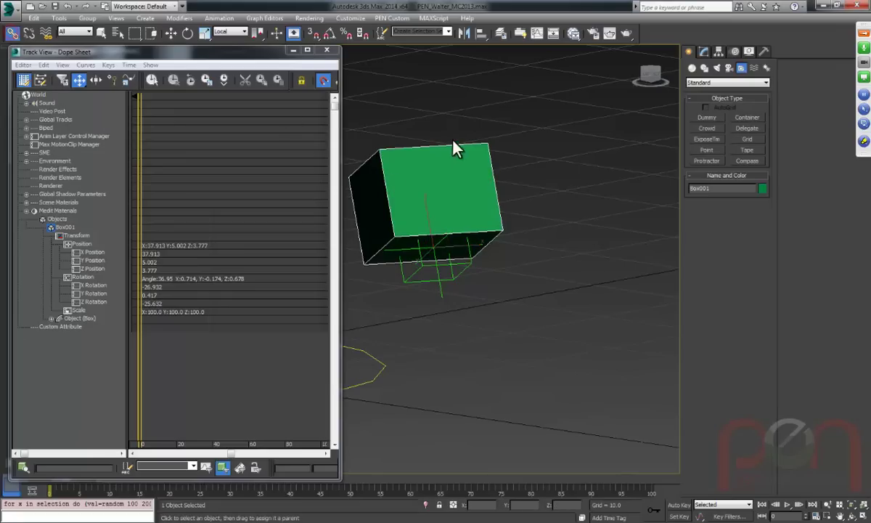
{"action": "left_click_drag", "start_coordinate": [477, 151], "coordinate": [471, 266]}
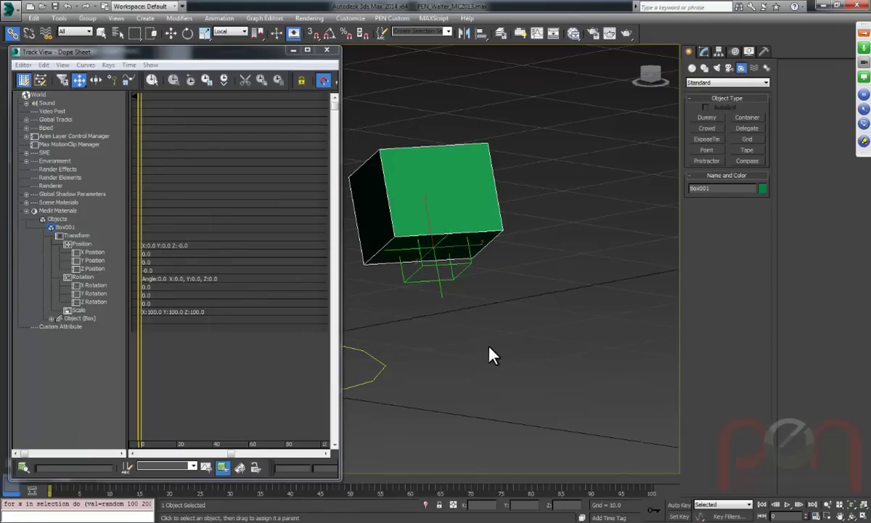
{"action": "middle_click_drag", "start_coordinate": [418, 239], "coordinate": [488, 251], "text": "alt"}
{"action": "right_click", "coordinate": [602, 277]}
{"action": "left_click", "coordinate": [612, 290]}
{"action": "middle_click_drag", "start_coordinate": [570, 280], "coordinate": [507, 280]}
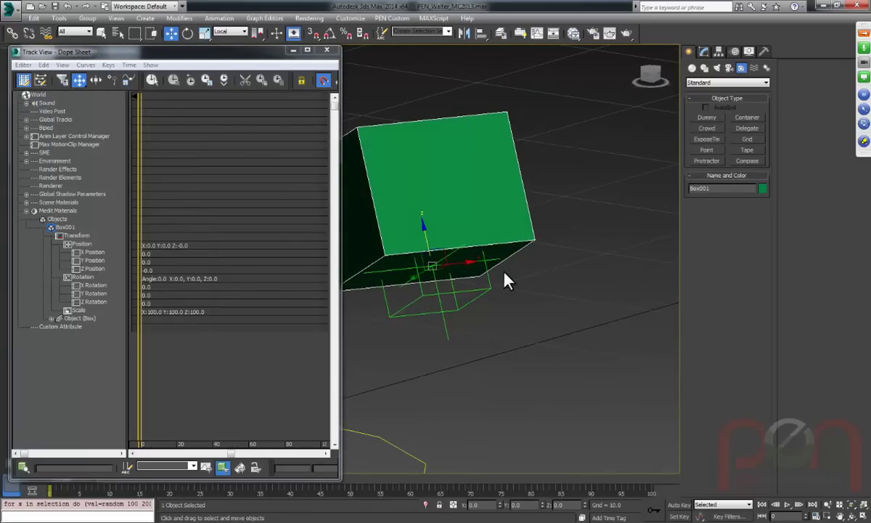
{"action": "left_click_drag", "start_coordinate": [457, 289], "coordinate": [487, 283]}
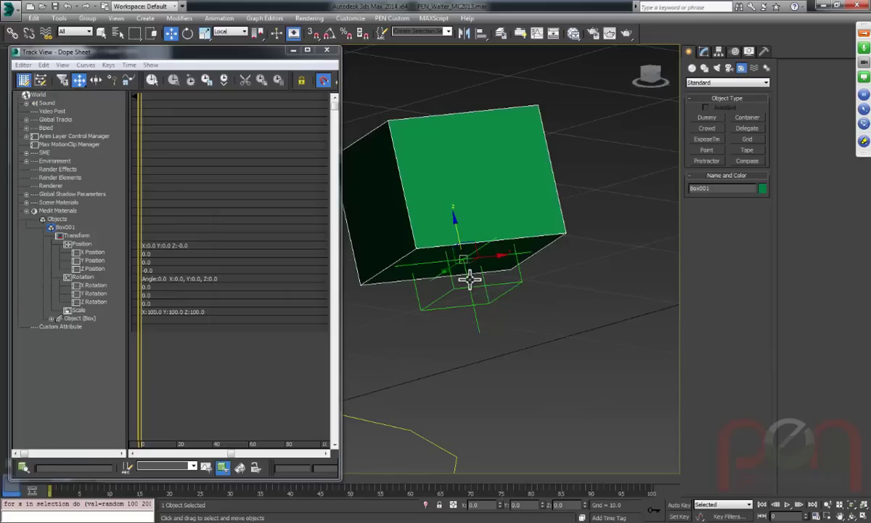
Move the linked box to about X 5.21, Y 0, Z 8.62 relative to its helper and rotate it to about X -8.4, Y 11.3, Z -45.5.
{"action": "left_click", "coordinate": [515, 282]}
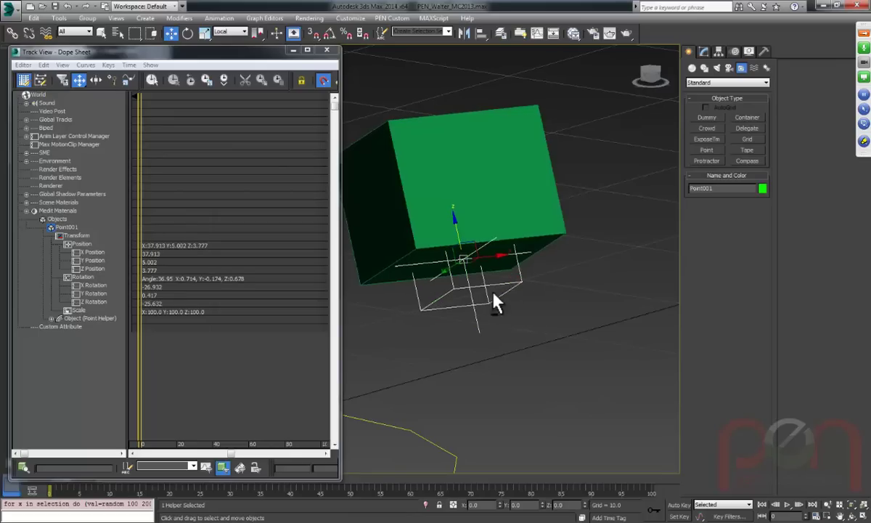
{"action": "scroll", "coordinate": [493, 299], "scroll_direction": "down", "scroll_amount": 5}
{"action": "middle_click_drag", "start_coordinate": [484, 247], "coordinate": [472, 252], "text": "alt"}
{"action": "mouse_move", "coordinate": [473, 253]}
{"action": "left_mouse_down"}
{"action": "mouse_move", "coordinate": [525, 240]}
{"action": "mouse_move", "coordinate": [426, 247]}
{"action": "mouse_move", "coordinate": [512, 286]}
{"action": "mouse_move", "coordinate": [483, 256]}
{"action": "left_mouse_up"}
{"action": "middle_click_drag", "start_coordinate": [535, 298], "coordinate": [463, 247], "text": "alt"}
{"action": "left_click", "coordinate": [487, 221]}
{"action": "left_click_drag", "start_coordinate": [454, 261], "coordinate": [450, 197]}
{"action": "key", "text": "e"}
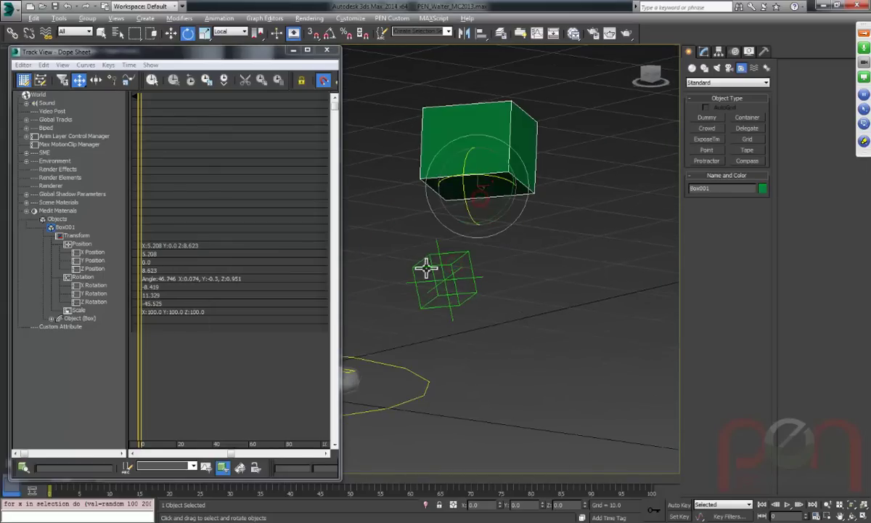
Try to reset the linked box with Transform To Zero.
{"action": "right_click", "coordinate": [411, 237], "text": "alt"}
{"action": "left_click", "coordinate": [372, 230]}
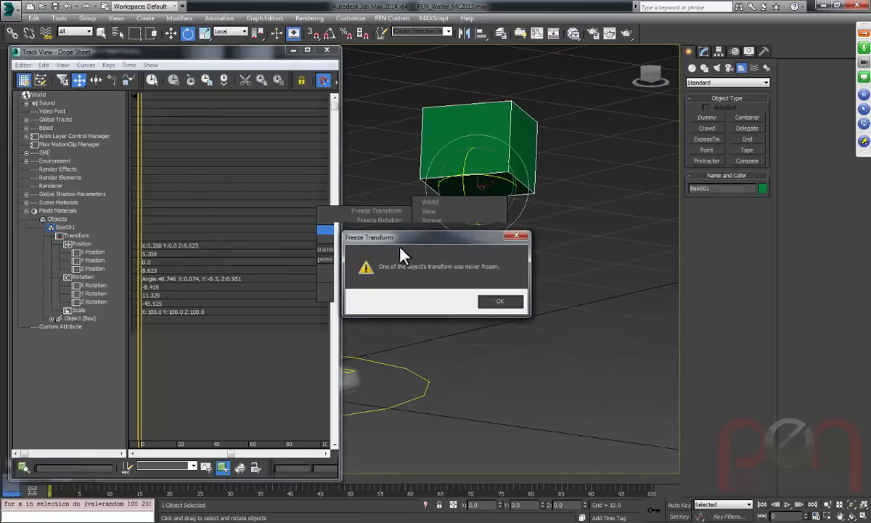
{"action": "left_click", "coordinate": [500, 301]}
Set the reference coordinate system to Parent for rotating the linked box.
{"action": "middle_click_drag", "start_coordinate": [482, 254], "coordinate": [483, 297]}
{"action": "right_click", "coordinate": [483, 297], "text": "alt"}
{"action": "left_click", "coordinate": [516, 267]}
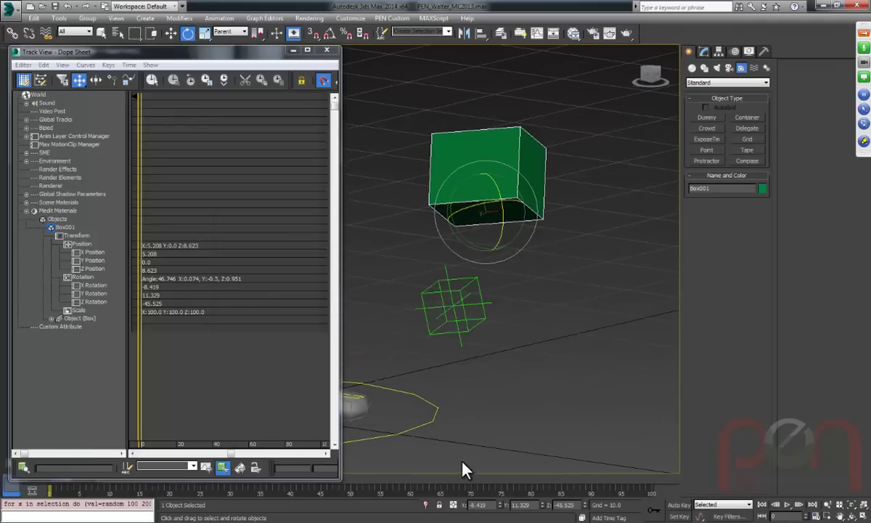
Reset the linked box's X, Y and Z rotation to 0 relative to its parent Point helper.
{"action": "right_click", "coordinate": [500, 505]}
{"action": "right_click", "coordinate": [543, 504]}
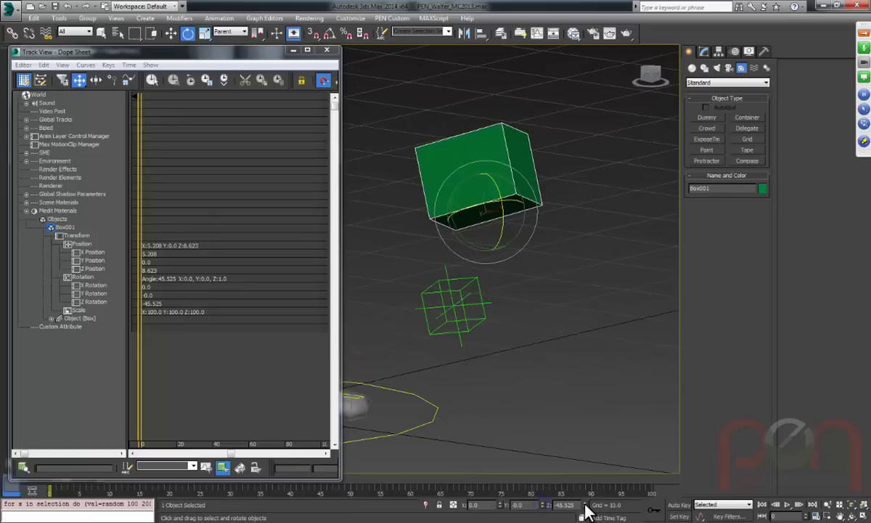
{"action": "right_click", "coordinate": [584, 504]}
{"action": "middle_click_drag", "start_coordinate": [530, 328], "coordinate": [495, 297]}
Reset the linked box's X and Z position to 0 so it sits on its parent Point helper.
{"action": "key", "text": "w"}
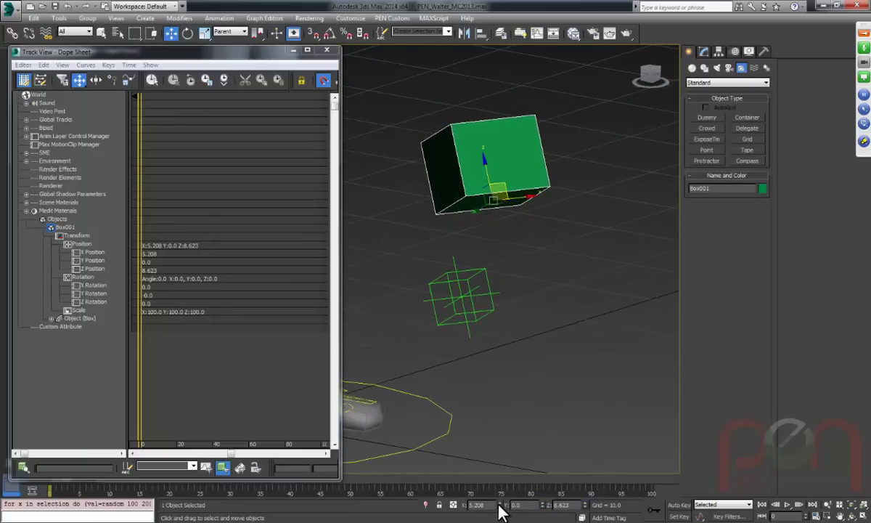
{"action": "right_click", "coordinate": [500, 505]}
{"action": "right_click", "coordinate": [585, 504]}
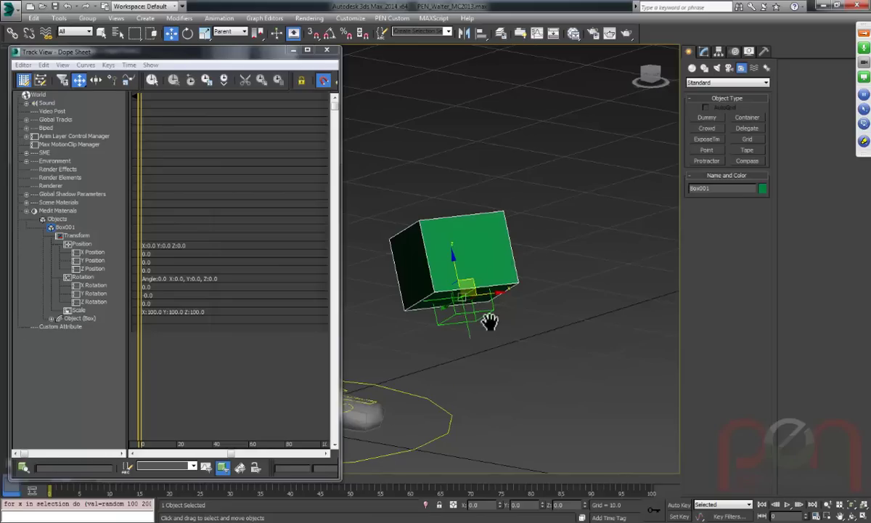
{"action": "middle_click_drag", "start_coordinate": [490, 323], "coordinate": [496, 288]}
{"action": "scroll", "coordinate": [495, 287], "scroll_direction": "up", "scroll_amount": 2}
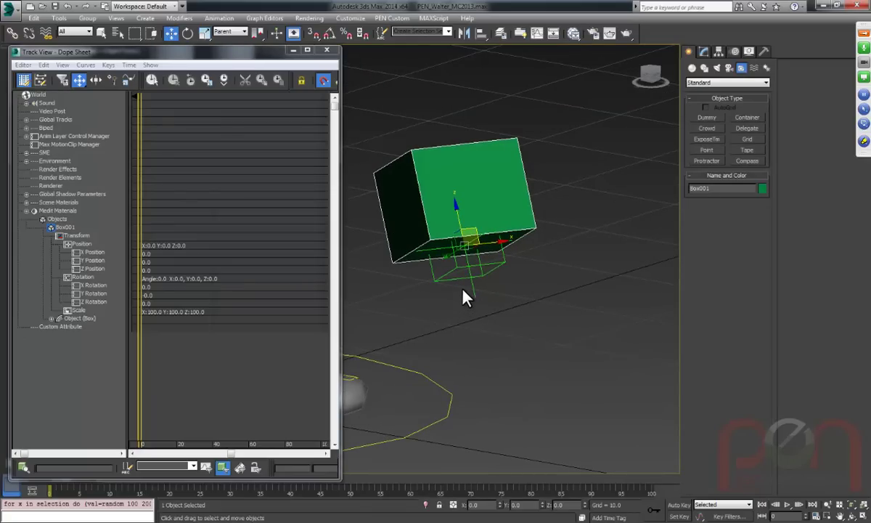
{"action": "middle_click_drag", "start_coordinate": [430, 277], "coordinate": [441, 301]}
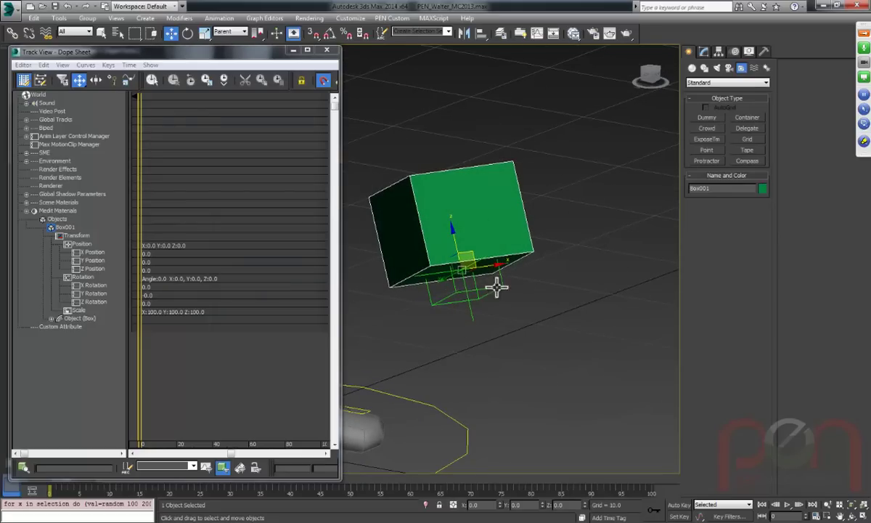
Remove the test box and its Point helper from the scene.
{"action": "key", "text": "ctrl+z"}
{"action": "key", "text": "ctrl+z"}
{"action": "key", "text": "ctrl+z"}
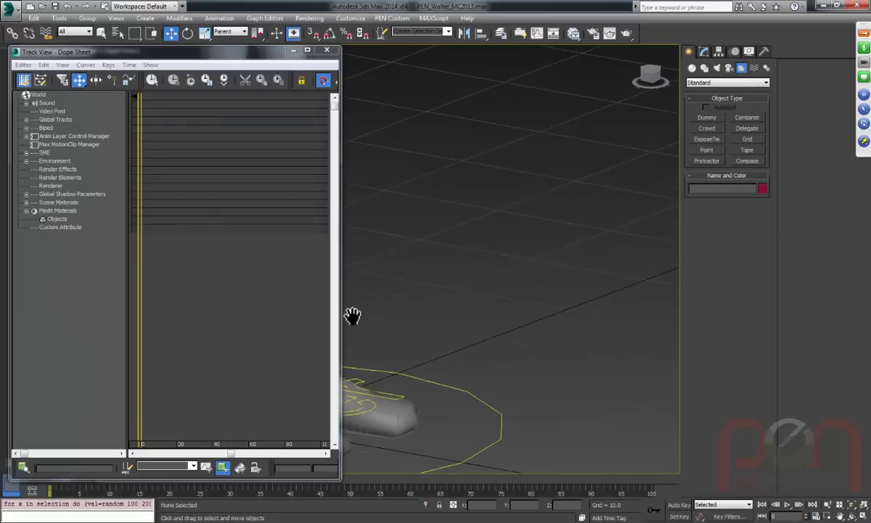
Select all six control shapes on the character: the four torso circles, the arrows control and the text control at the feet.
{"action": "middle_click_drag", "start_coordinate": [355, 315], "coordinate": [548, 317]}
{"action": "scroll", "coordinate": [548, 317], "scroll_direction": "down", "scroll_amount": 5}
{"action": "middle_click_drag", "start_coordinate": [537, 243], "coordinate": [476, 301]}
{"action": "middle_click_drag", "start_coordinate": [436, 178], "coordinate": [472, 341]}
{"action": "scroll", "coordinate": [463, 269], "scroll_direction": "up", "scroll_amount": 2}
{"action": "scroll", "coordinate": [465, 272], "scroll_direction": "up", "scroll_amount": 1}
{"action": "left_click", "coordinate": [472, 220]}
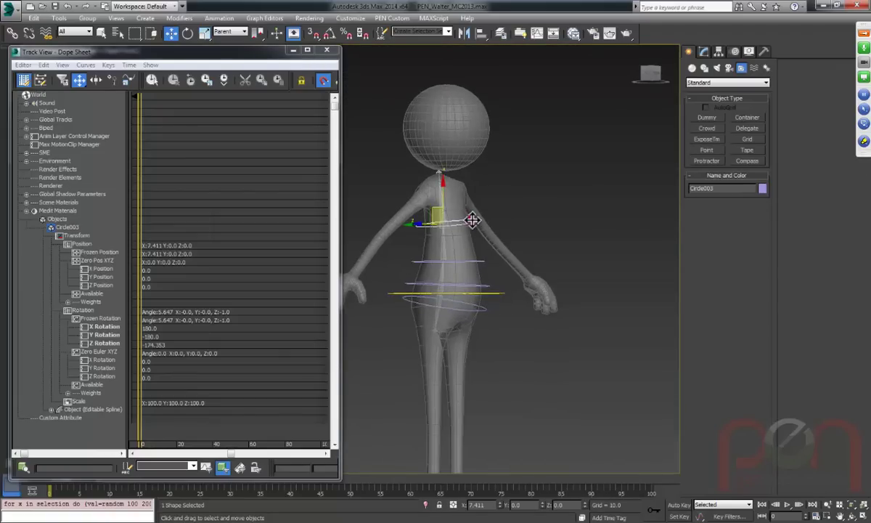
{"action": "scroll", "coordinate": [467, 291], "scroll_direction": "up", "scroll_amount": 3}
{"action": "scroll", "coordinate": [508, 262], "scroll_direction": "up", "scroll_amount": 1}
{"action": "left_click", "coordinate": [497, 310], "text": "ctrl"}
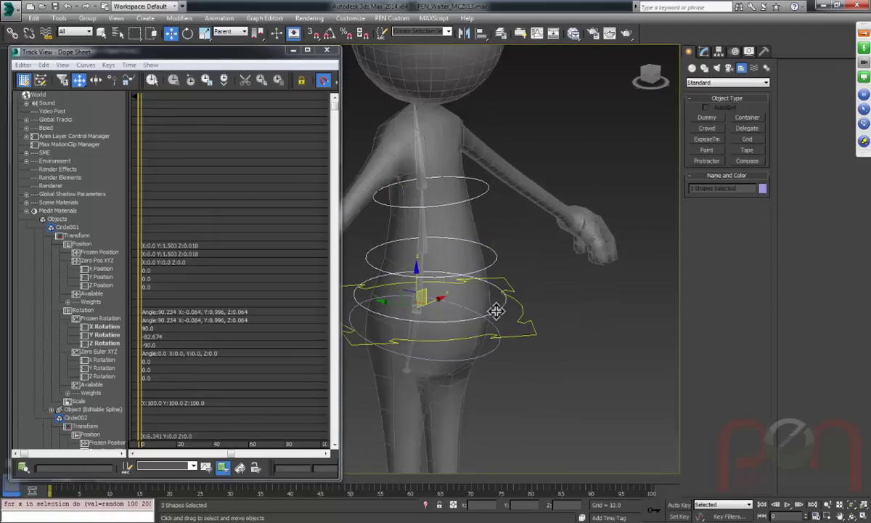
{"action": "middle_click_drag", "start_coordinate": [494, 341], "coordinate": [487, 134]}
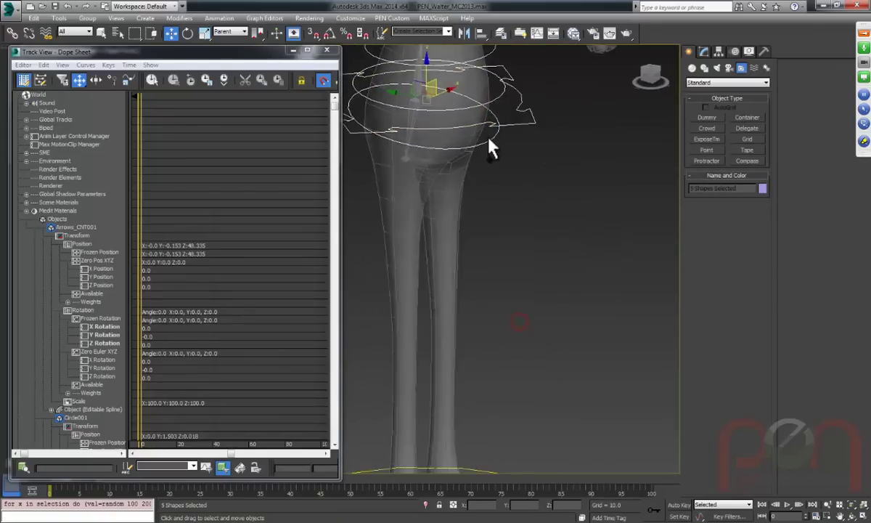
{"action": "scroll", "coordinate": [488, 138], "scroll_direction": "down", "scroll_amount": 2}
{"action": "left_click", "coordinate": [527, 346], "text": "ctrl"}
{"action": "scroll", "coordinate": [522, 342], "scroll_direction": "up", "scroll_amount": 2}
{"action": "middle_click_drag", "start_coordinate": [502, 318], "coordinate": [517, 395]}
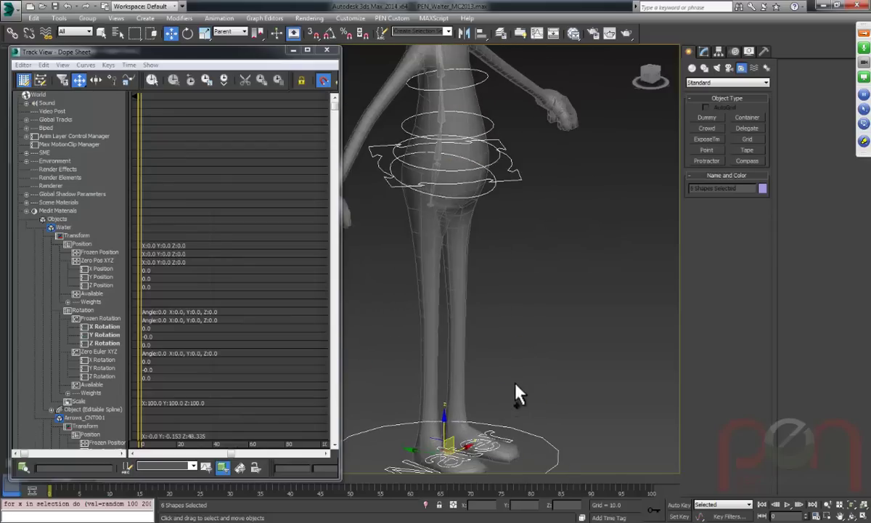
{"action": "middle_click_drag", "start_coordinate": [512, 361], "coordinate": [501, 367]}
{"action": "scroll", "coordinate": [501, 366], "scroll_direction": "down", "scroll_amount": 1}
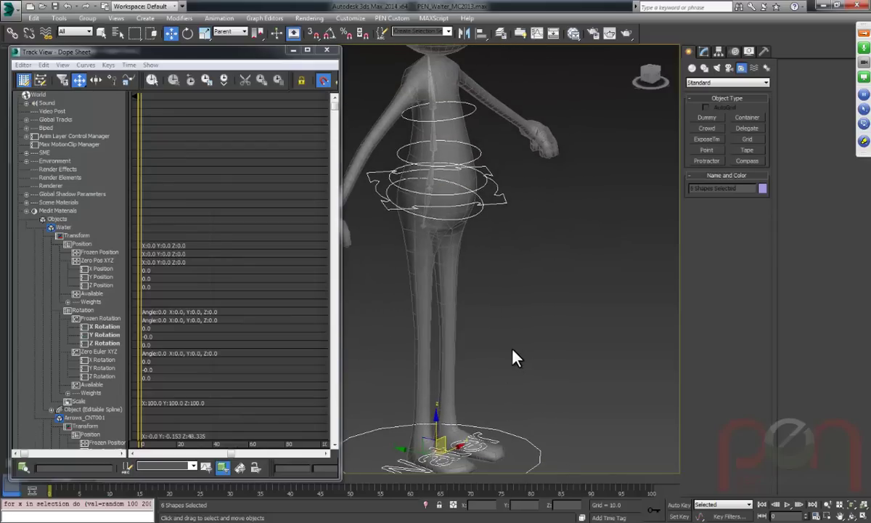
{"action": "scroll", "coordinate": [506, 360], "scroll_direction": "down", "scroll_amount": 2}
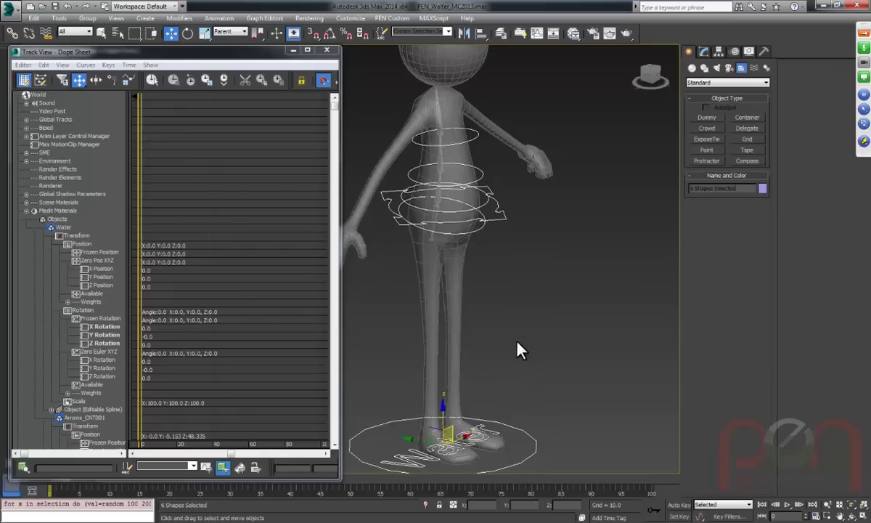
Switch to the browser and view the "M" Group script page from the PEN Productions scripts list.
{"action": "left_click", "coordinate": [88, 18]}
{"action": "left_click", "coordinate": [88, 18]}
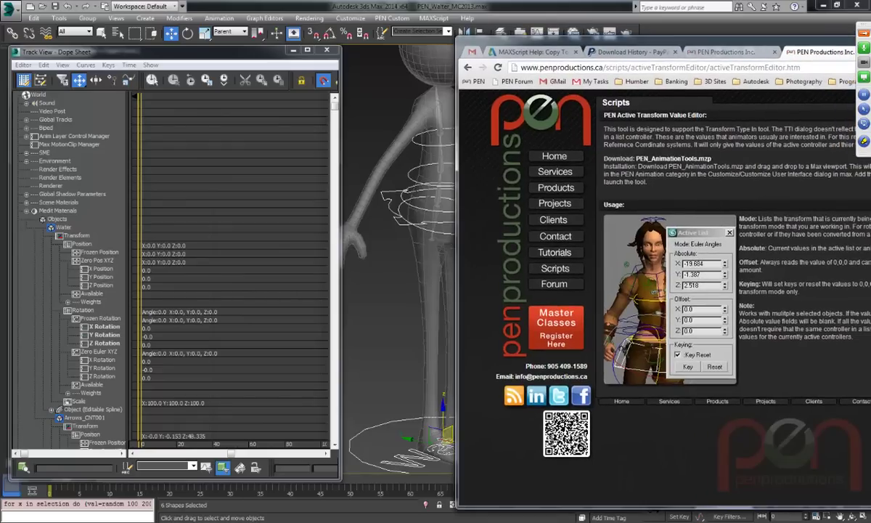
{"action": "left_click_drag", "start_coordinate": [584, 49], "coordinate": [294, 32]}
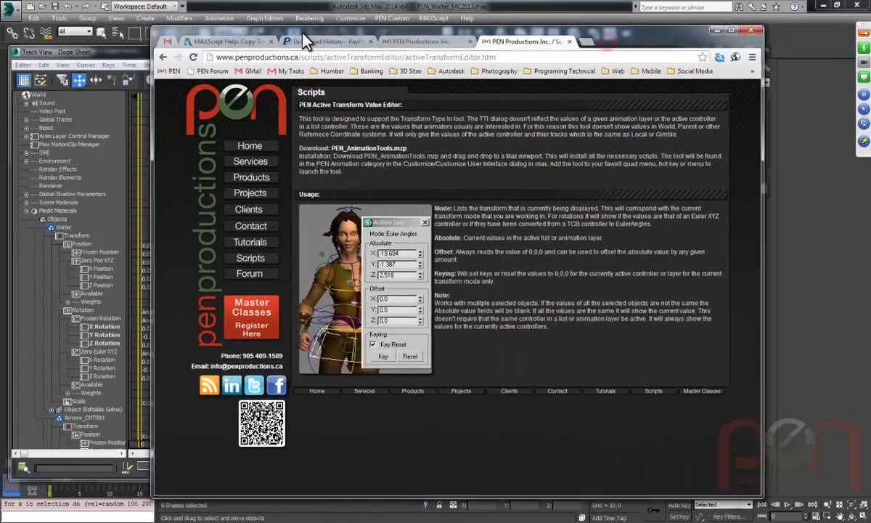
{"action": "left_click", "coordinate": [253, 261]}
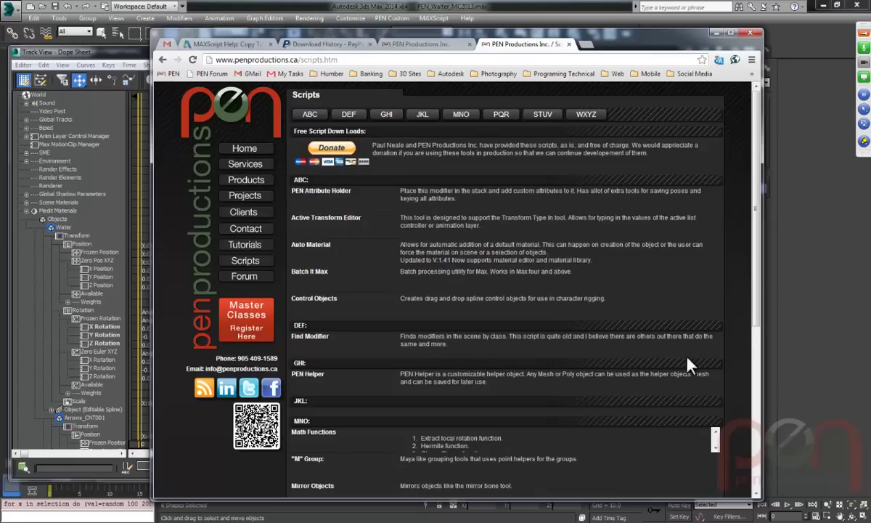
{"action": "left_click", "coordinate": [308, 459]}
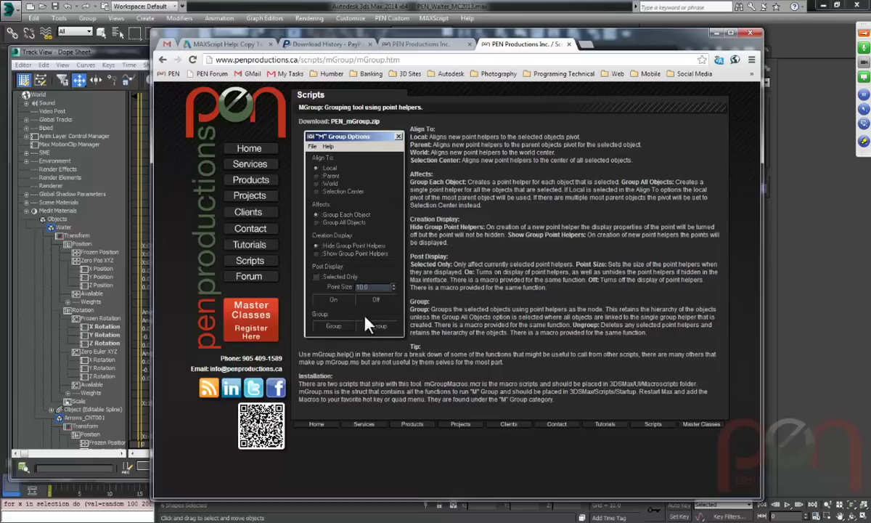
{"action": "left_click_drag", "start_coordinate": [165, 31], "coordinate": [830, 84]}
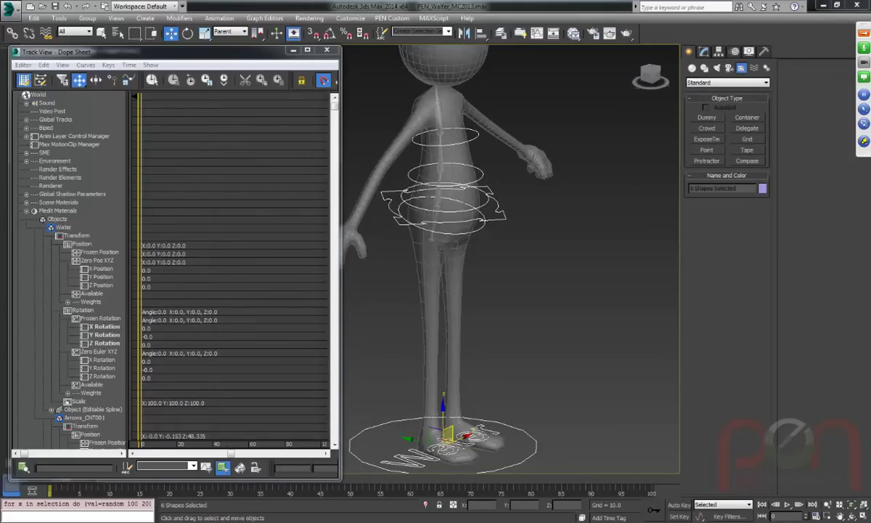
Use M Group in the PEN Rigging Utils to group each selected control under its own visible Point helper aligned to Local.
{"action": "mouse_move", "coordinate": [483, 221]}
{"action": "middle_mouse_down"}
{"action": "mouse_move", "coordinate": [473, 257]}
{"action": "mouse_move", "coordinate": [478, 238]}
{"action": "middle_mouse_up"}
{"action": "middle_click_drag", "start_coordinate": [498, 327], "coordinate": [492, 274]}
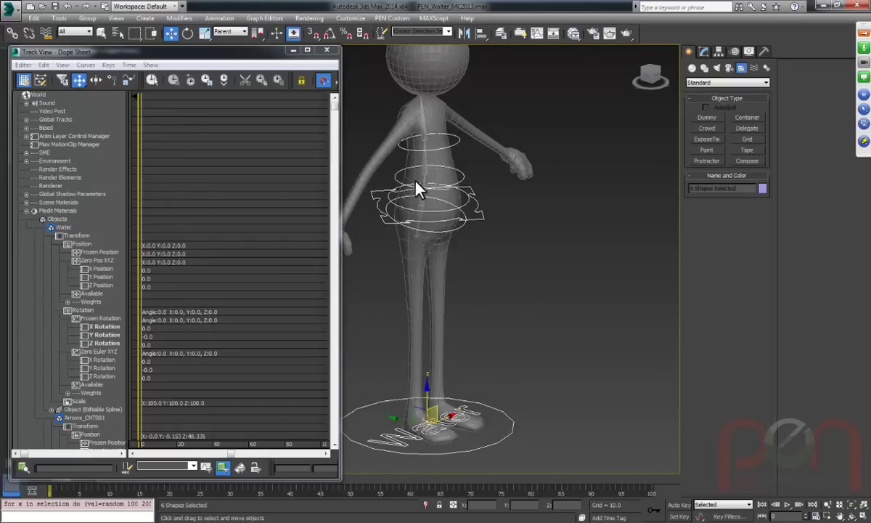
{"action": "scroll", "coordinate": [417, 161], "scroll_direction": "up", "scroll_amount": 6}
{"action": "scroll", "coordinate": [402, 154], "scroll_direction": "down", "scroll_amount": 4}
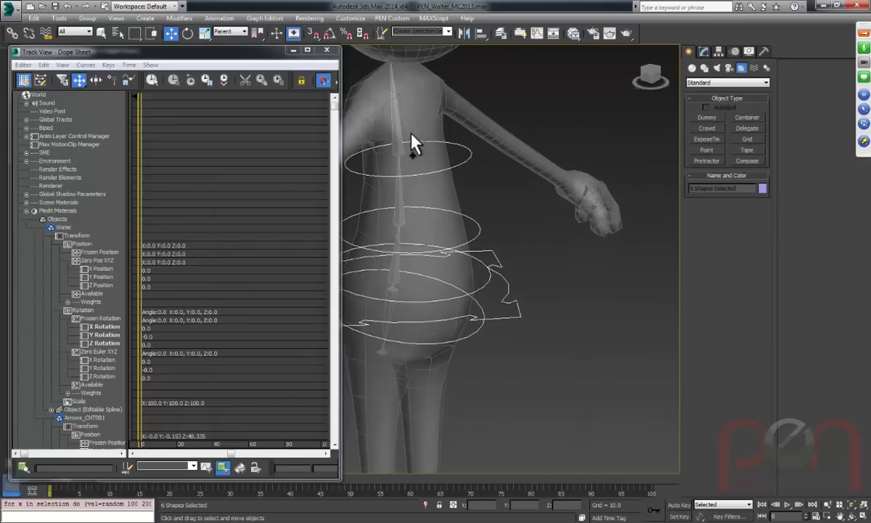
{"action": "scroll", "coordinate": [504, 247], "scroll_direction": "down", "scroll_amount": 6}
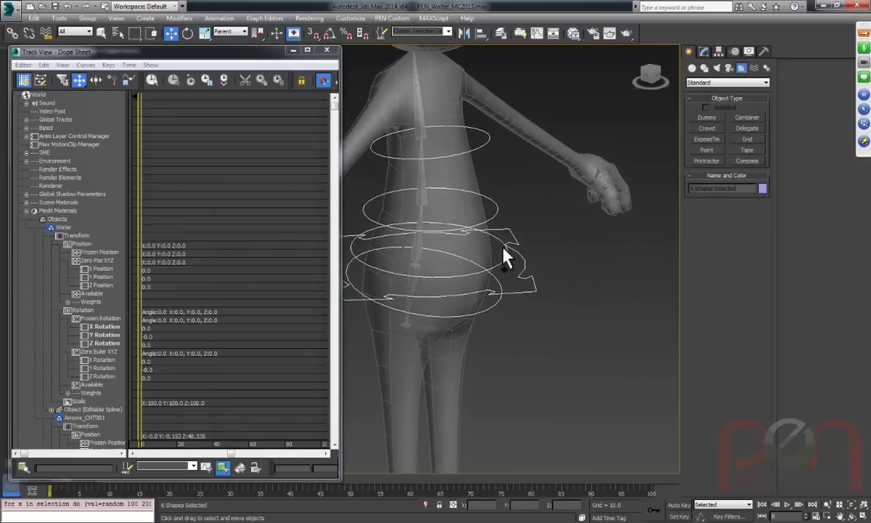
{"action": "left_click", "coordinate": [351, 19]}
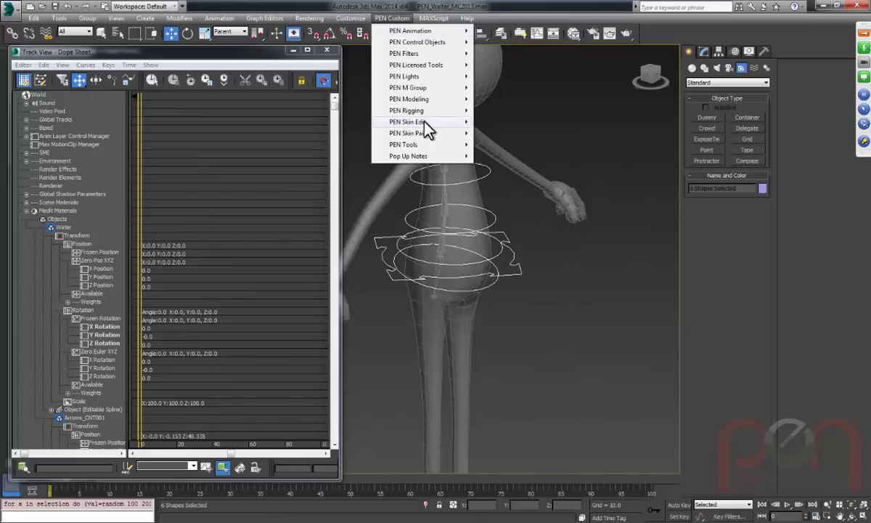
{"action": "left_click", "coordinate": [425, 111]}
{"action": "left_click", "coordinate": [513, 125]}
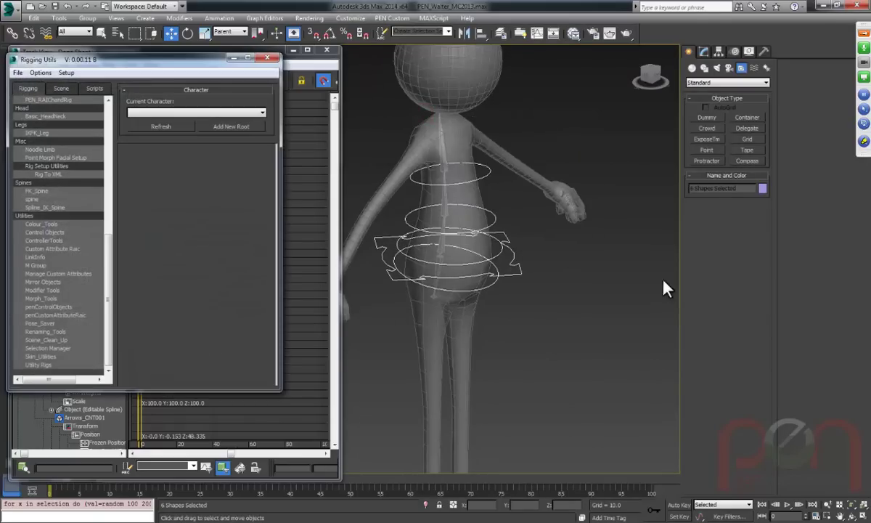
{"action": "left_click", "coordinate": [36, 265]}
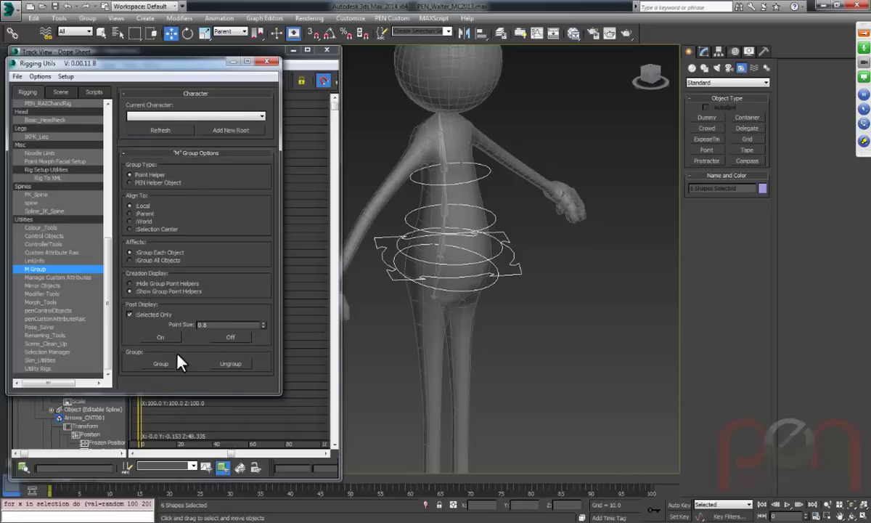
{"action": "left_click", "coordinate": [161, 366]}
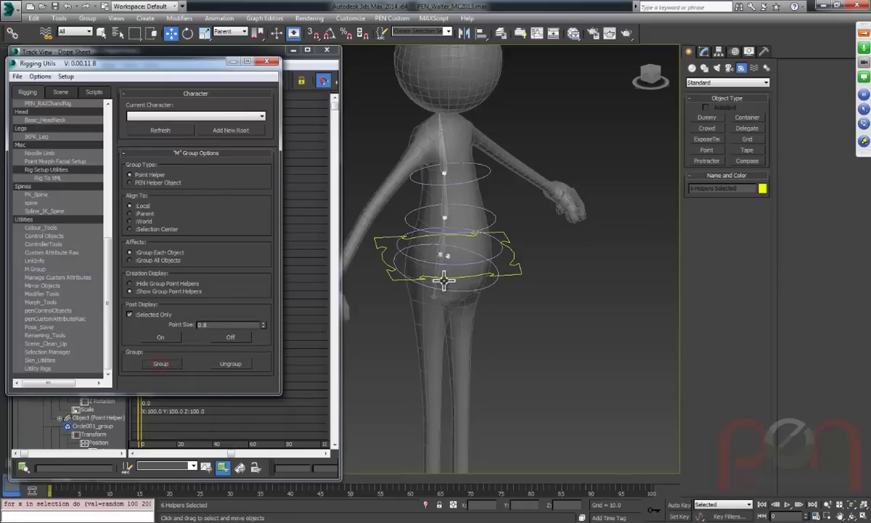
{"action": "scroll", "coordinate": [444, 278], "scroll_direction": "up", "scroll_amount": 5}
{"action": "scroll", "coordinate": [452, 276], "scroll_direction": "down", "scroll_amount": 5}
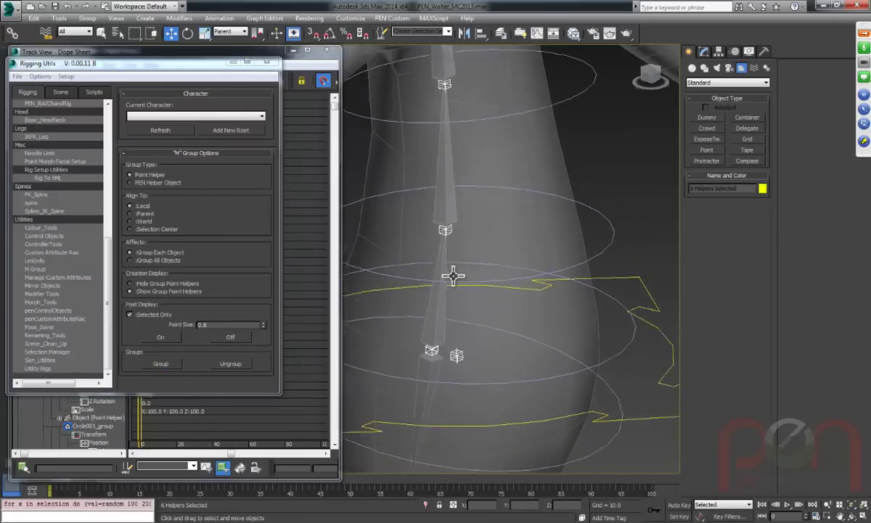
Inspect the torso circle controls and their new group Point helpers, walking up the hierarchy to the helper of Circle001.
{"action": "left_click", "coordinate": [525, 135]}
{"action": "middle_click_drag", "start_coordinate": [455, 93], "coordinate": [480, 142]}
{"action": "left_click", "coordinate": [477, 137]}
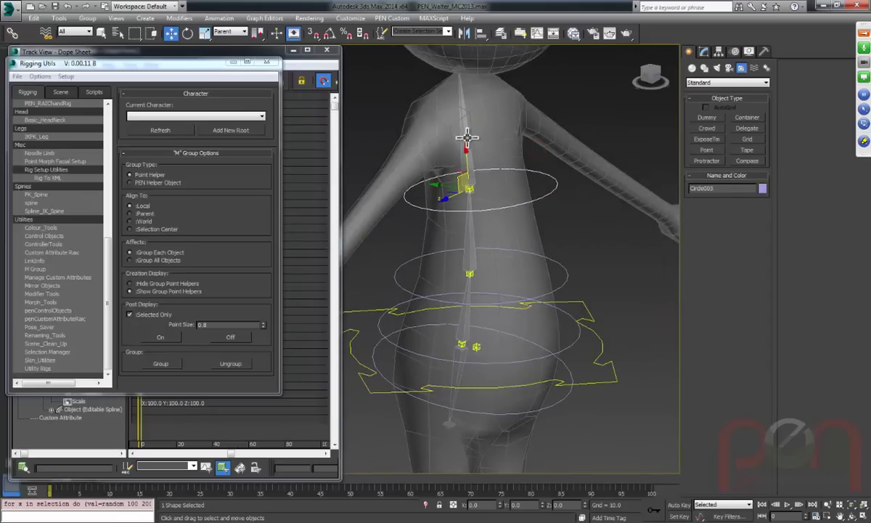
{"action": "left_click", "coordinate": [501, 189]}
{"action": "middle_click_drag", "start_coordinate": [501, 189], "coordinate": [501, 195]}
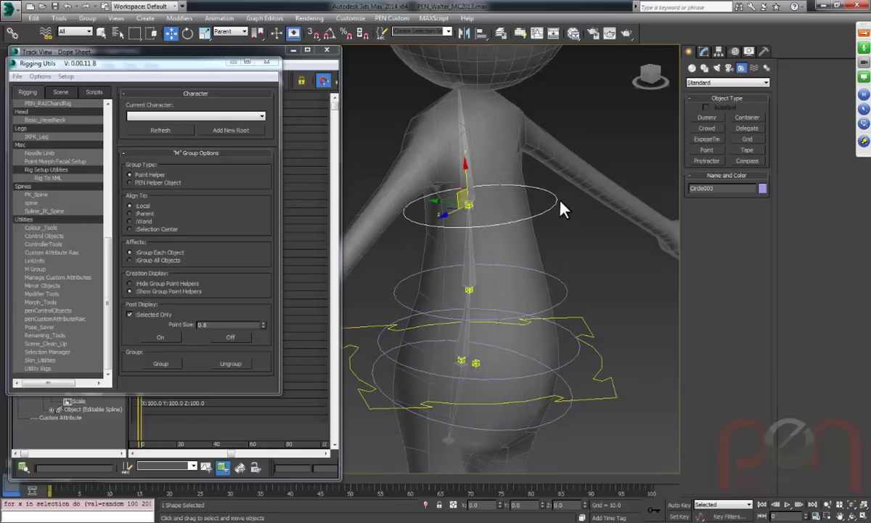
{"action": "left_click", "coordinate": [469, 205]}
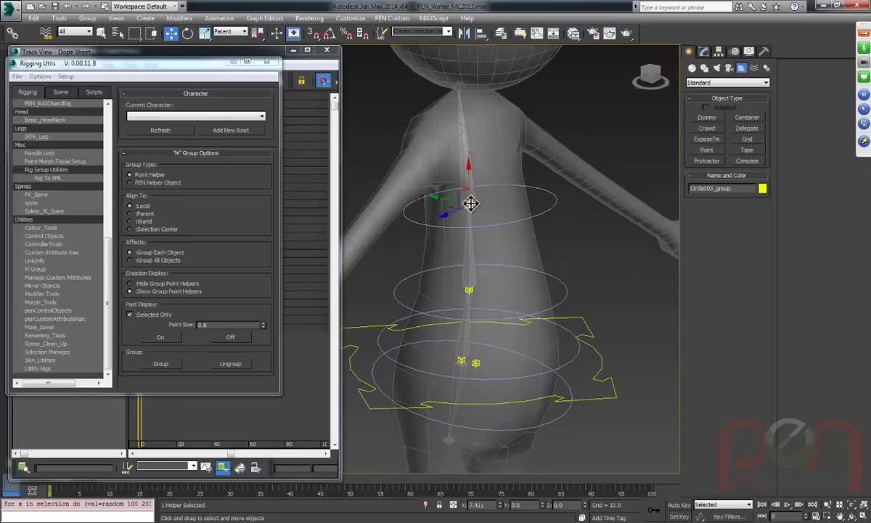
{"action": "left_click", "coordinate": [468, 265]}
{"action": "key", "text": "Page_Up"}
{"action": "key", "text": "Page_Up"}
{"action": "key", "text": "Page_Up"}
{"action": "key", "text": "Page_Up"}
{"action": "key", "text": "Page_Up"}
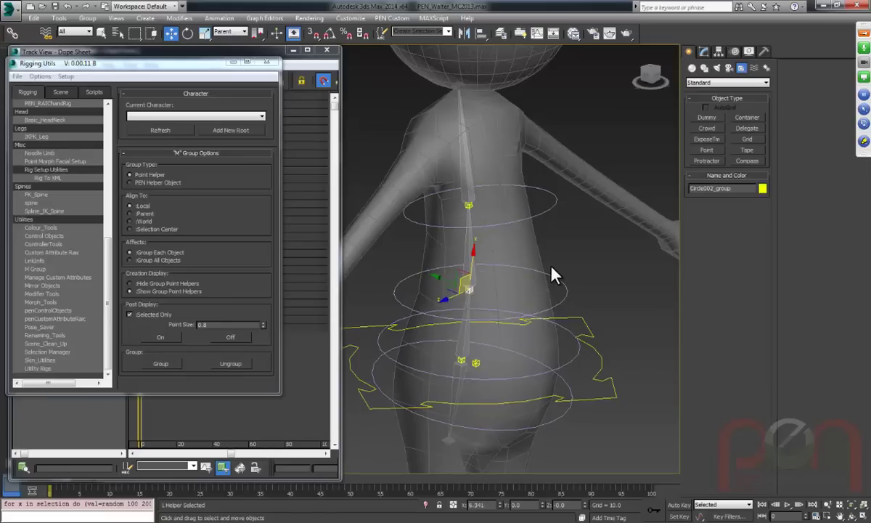
Set the reference coordinate system to Local for the Circle001 group helper.
{"action": "right_click", "coordinate": [509, 303]}
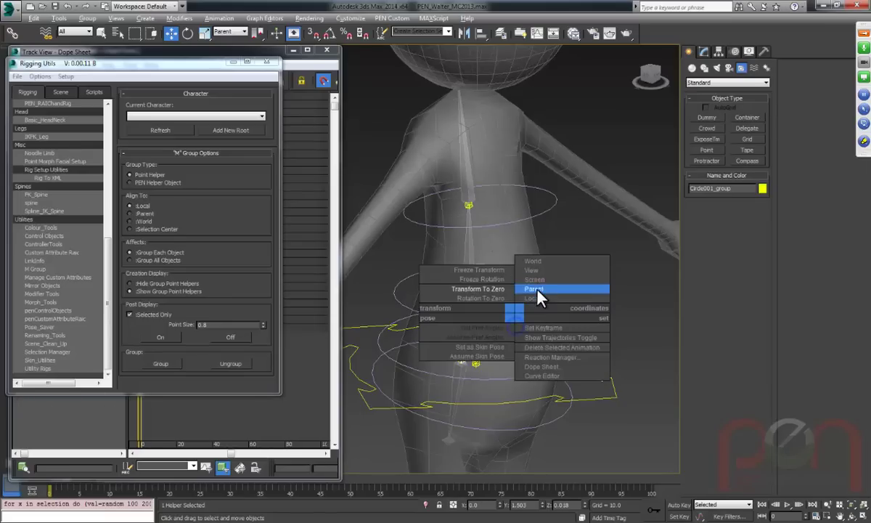
{"action": "left_click", "coordinate": [541, 297]}
{"action": "middle_click_drag", "start_coordinate": [540, 317], "coordinate": [501, 204]}
{"action": "scroll", "coordinate": [509, 247], "scroll_direction": "down", "scroll_amount": 2}
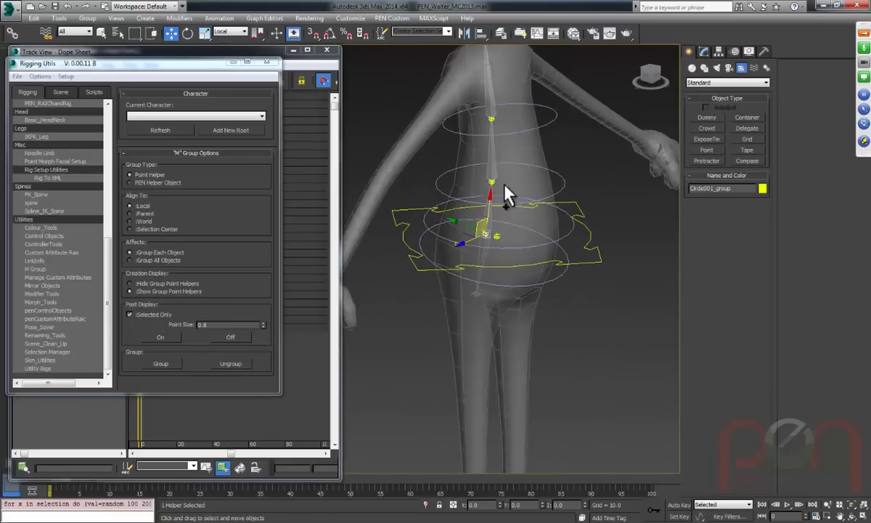
Close the Rigging Utils and examine the position and rotation tracks of the Circle002 control in the Dope Sheet.
{"action": "middle_click_drag", "start_coordinate": [510, 246], "coordinate": [516, 187]}
{"action": "left_click", "coordinate": [558, 197]}
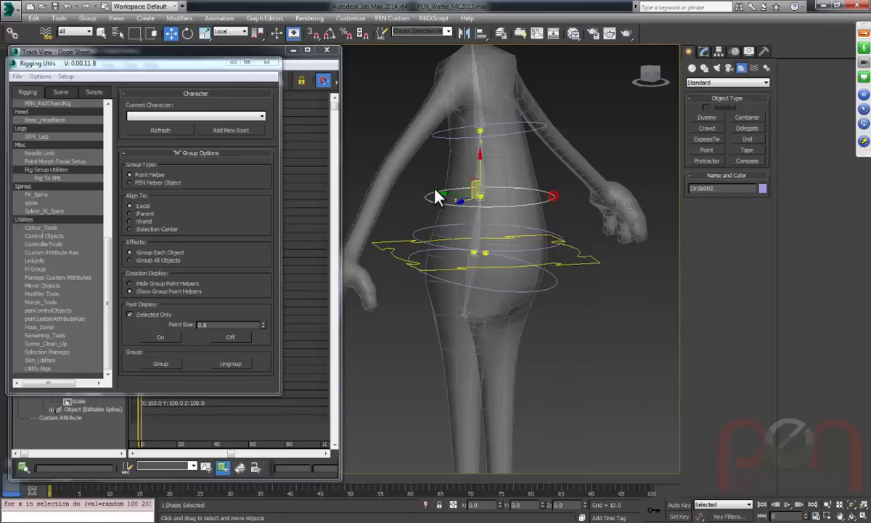
{"action": "left_click", "coordinate": [267, 62]}
{"action": "scroll", "coordinate": [372, 180], "scroll_direction": "up", "scroll_amount": 1}
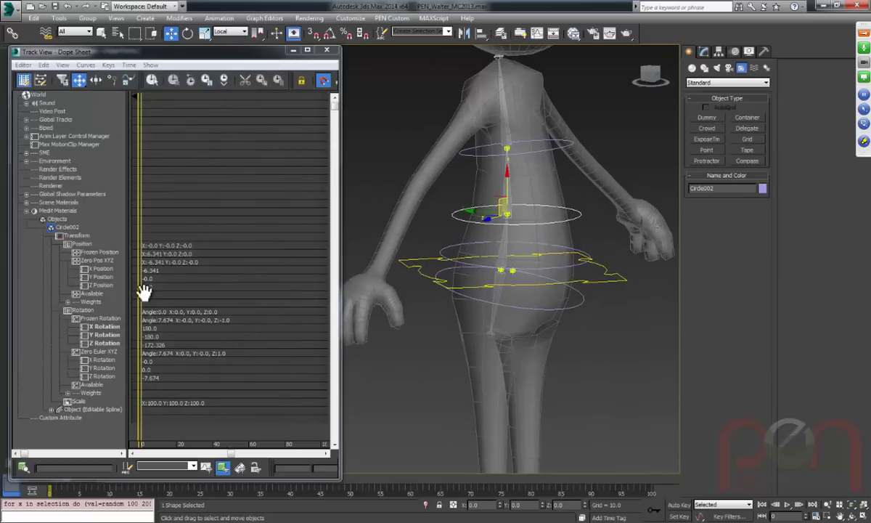
{"action": "left_click", "coordinate": [52, 286]}
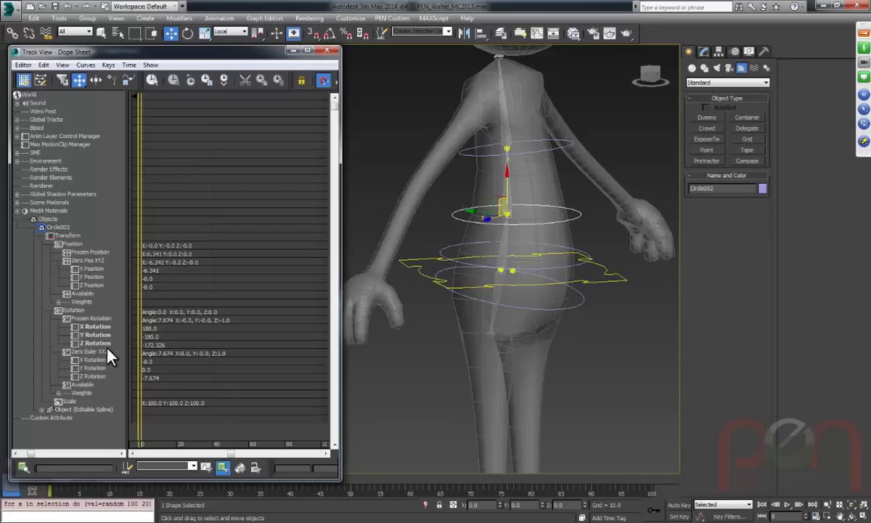
{"action": "left_click", "coordinate": [80, 245]}
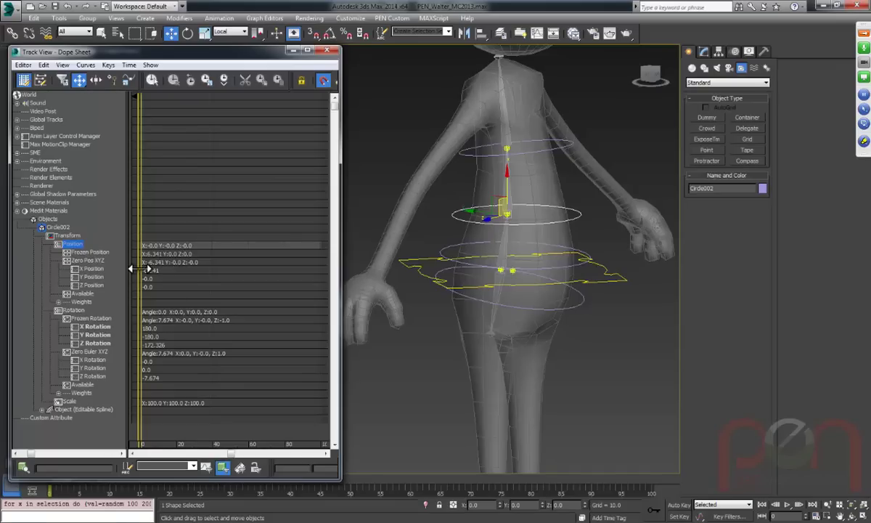
Examine the layers of Circle002's Position list controller and the Circle001 control's tracks in the Dope Sheet.
{"action": "right_click", "coordinate": [73, 245]}
{"action": "left_click", "coordinate": [107, 253]}
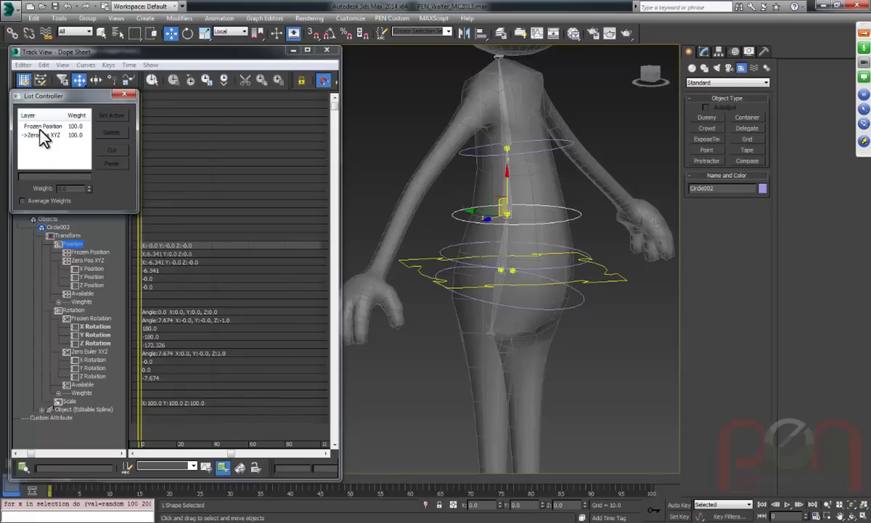
{"action": "left_click", "coordinate": [124, 95]}
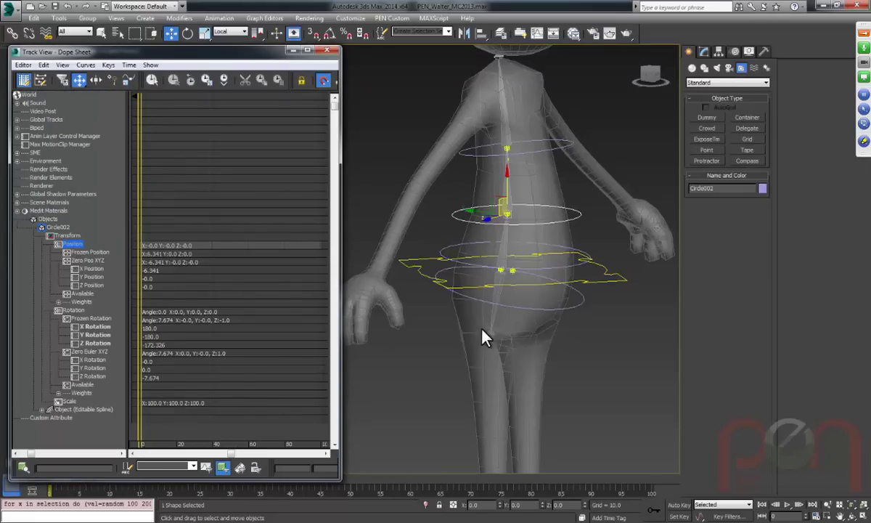
{"action": "left_click", "coordinate": [581, 253]}
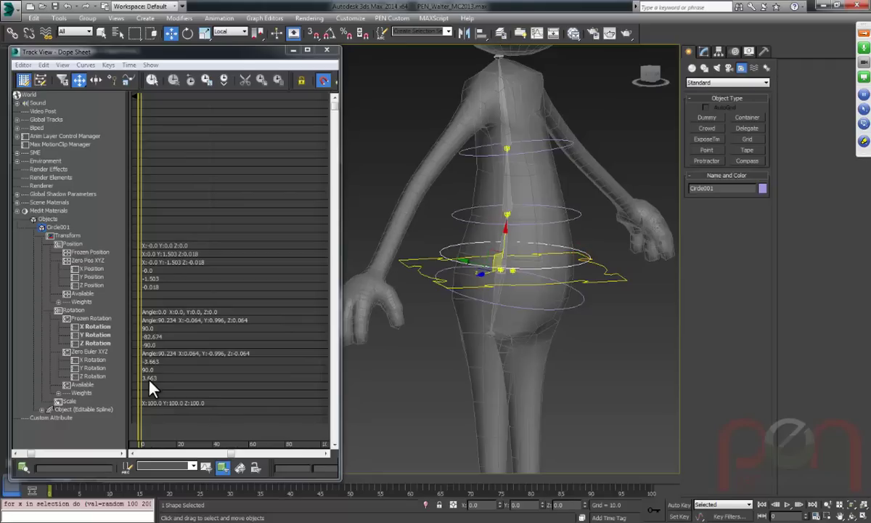
Select all six control shapes, from the torso circles to the foot-level Walter ring, and apply Freeze Transform to them.
{"action": "middle_click_drag", "start_coordinate": [568, 321], "coordinate": [597, 206], "text": "alt"}
{"action": "left_click_drag", "start_coordinate": [593, 190], "coordinate": [568, 308]}
{"action": "middle_click_drag", "start_coordinate": [580, 365], "coordinate": [548, 198]}
{"action": "left_click_drag", "start_coordinate": [561, 312], "coordinate": [542, 342], "text": "ctrl"}
{"action": "middle_click_drag", "start_coordinate": [543, 342], "coordinate": [508, 308], "text": "alt"}
{"action": "right_click", "coordinate": [457, 294], "text": "alt"}
{"action": "left_click", "coordinate": [395, 234]}
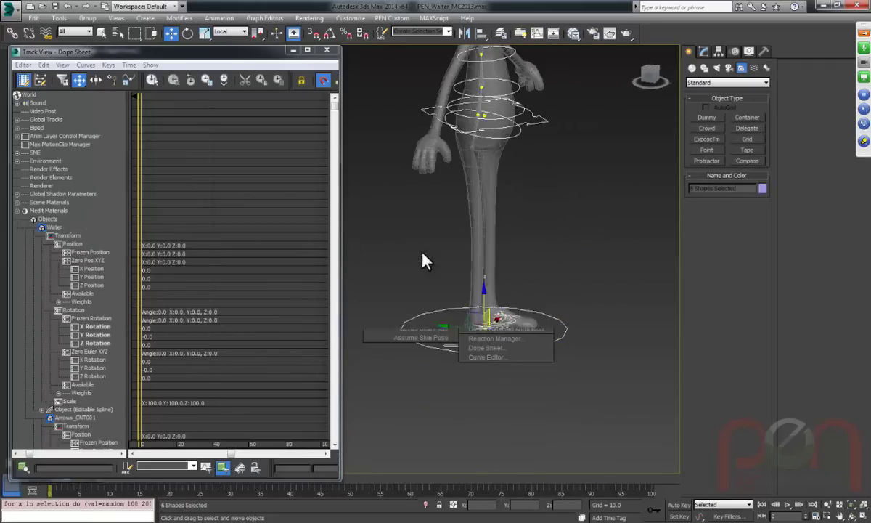
{"action": "left_click", "coordinate": [492, 325]}
Examine the position and rotation tracks of the hip control Arrows_CNT001, and close the Dope Sheet.
{"action": "scroll", "coordinate": [499, 307], "scroll_direction": "down", "scroll_amount": 5}
{"action": "scroll", "coordinate": [508, 275], "scroll_direction": "up", "scroll_amount": 6}
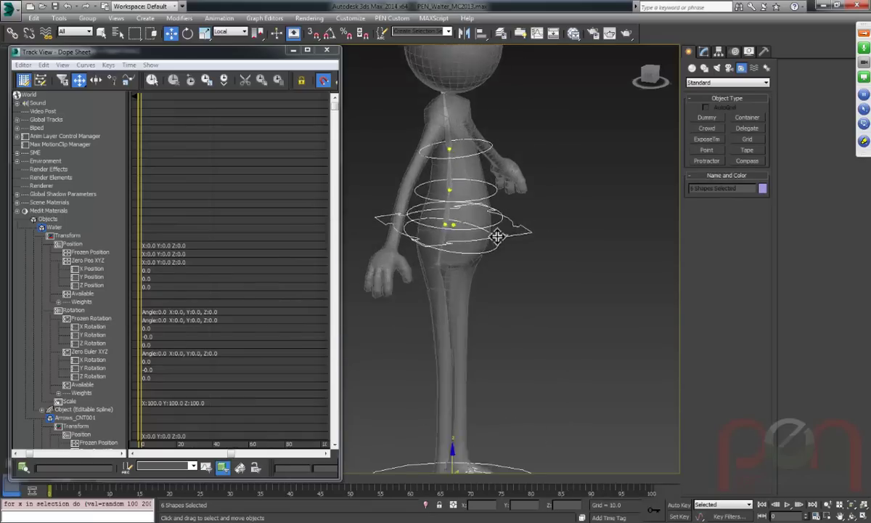
{"action": "left_click", "coordinate": [564, 217]}
{"action": "left_click", "coordinate": [506, 245]}
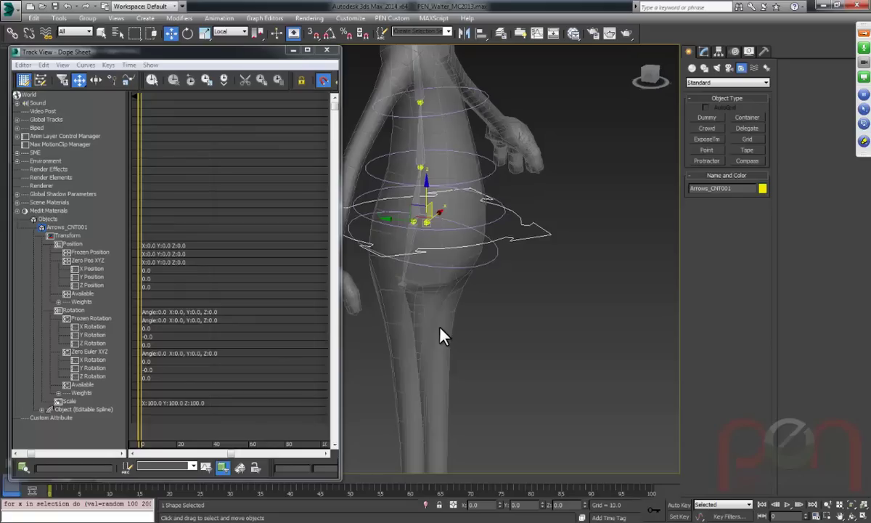
{"action": "scroll", "coordinate": [463, 286], "scroll_direction": "down", "scroll_amount": 6}
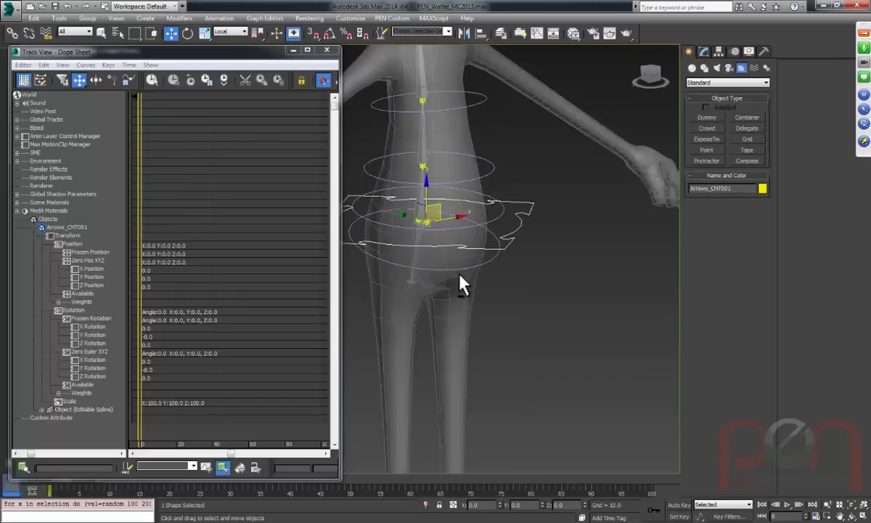
{"action": "scroll", "coordinate": [463, 285], "scroll_direction": "up", "scroll_amount": 1}
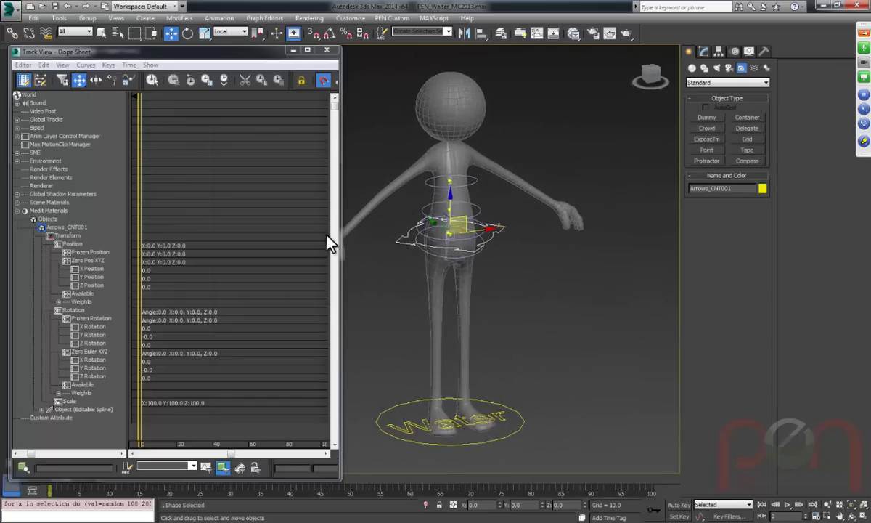
{"action": "left_click", "coordinate": [328, 51]}
{"action": "middle_click_drag", "start_coordinate": [428, 249], "coordinate": [389, 249]}
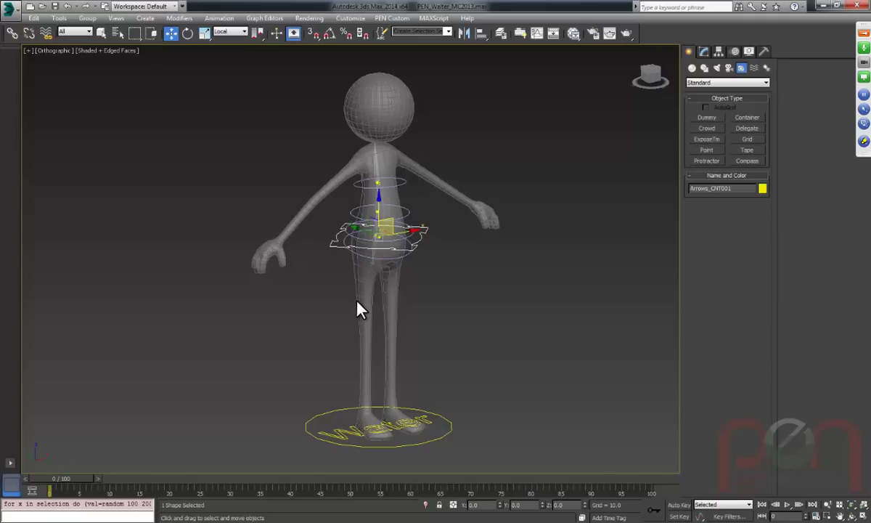
Create two boxes beside the character, the second about 11 long, 19 wide and 14 high.
{"action": "middle_click_drag", "start_coordinate": [358, 307], "coordinate": [344, 266]}
{"action": "right_click", "coordinate": [445, 273]}
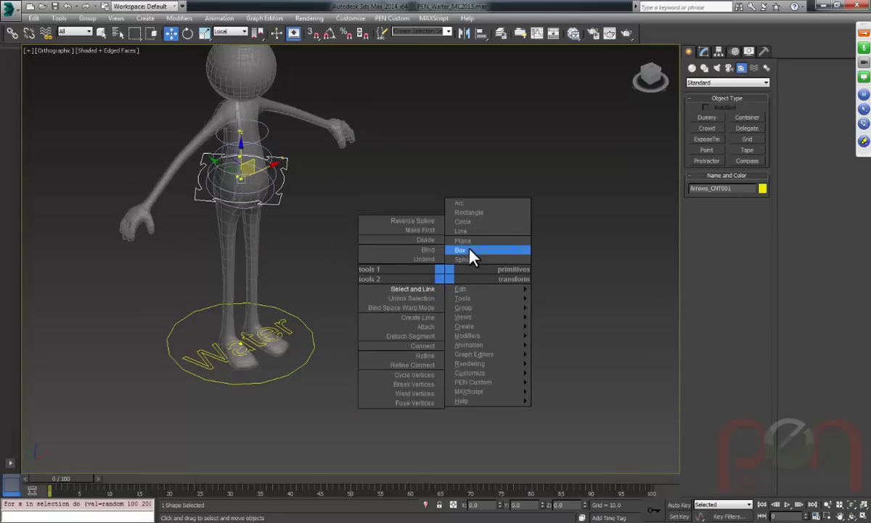
{"action": "left_click", "coordinate": [470, 249]}
{"action": "left_click_drag", "start_coordinate": [375, 289], "coordinate": [392, 347]}
{"action": "left_click", "coordinate": [396, 285]}
{"action": "left_click_drag", "start_coordinate": [496, 265], "coordinate": [465, 309]}
{"action": "left_click", "coordinate": [508, 257]}
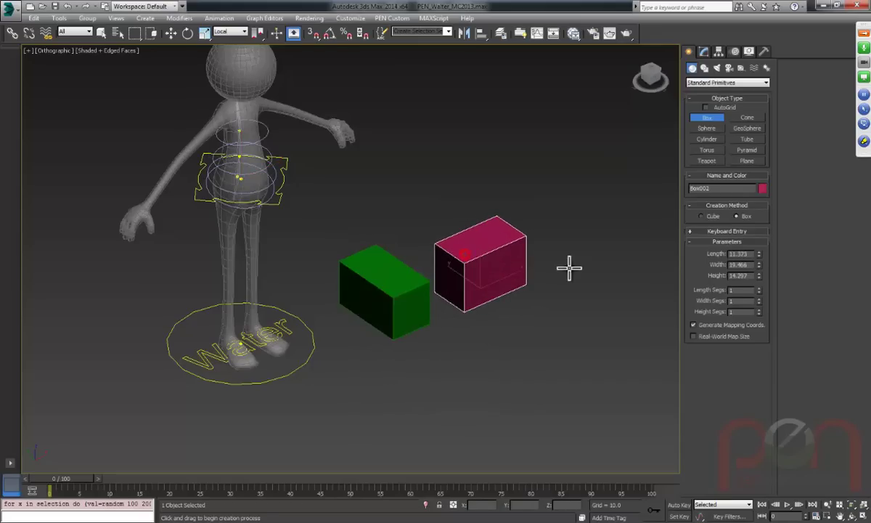
{"action": "right_click", "coordinate": [568, 266]}
Open Parameter Wiring and load the green box on one side and the magenta box on the other.
{"action": "left_click", "coordinate": [407, 292]}
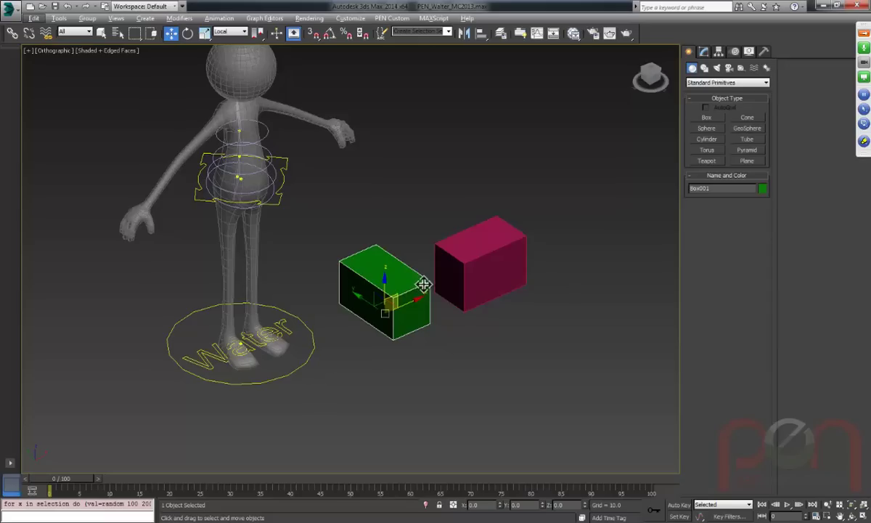
{"action": "key", "text": "alt+5"}
{"action": "left_click_drag", "start_coordinate": [482, 219], "coordinate": [648, 102]}
{"action": "left_click", "coordinate": [475, 119]}
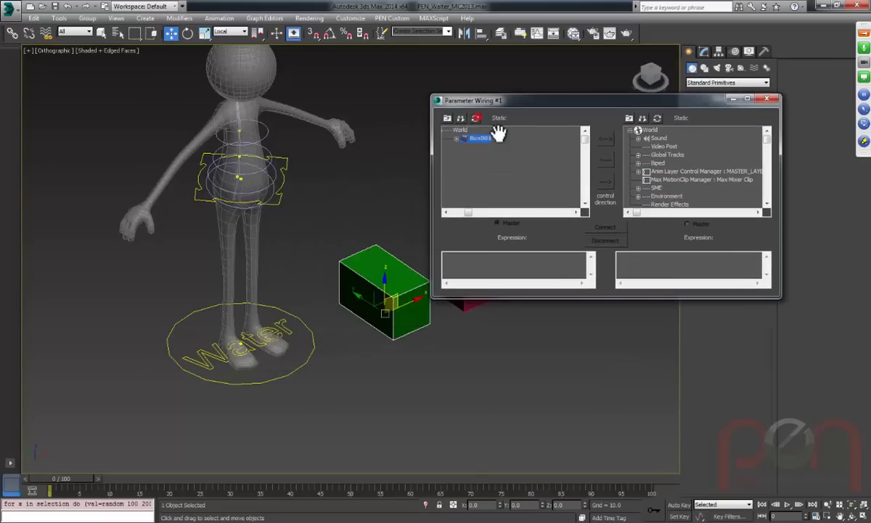
{"action": "middle_click_drag", "start_coordinate": [451, 331], "coordinate": [391, 347]}
{"action": "left_click", "coordinate": [410, 301]}
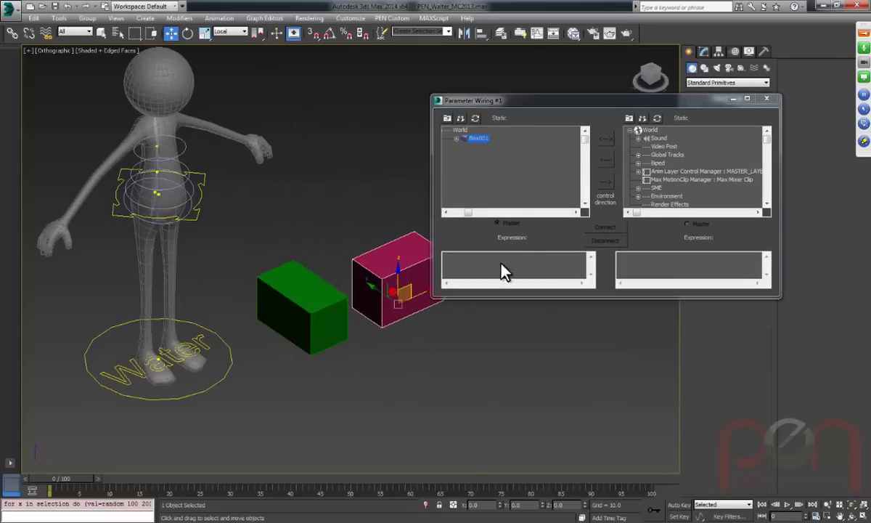
{"action": "left_click", "coordinate": [657, 118]}
Wire Box001's Z Position one-way to drive Box002's Z Position, and try moving Box001.
{"action": "left_click", "coordinate": [457, 139]}
{"action": "left_click", "coordinate": [472, 147]}
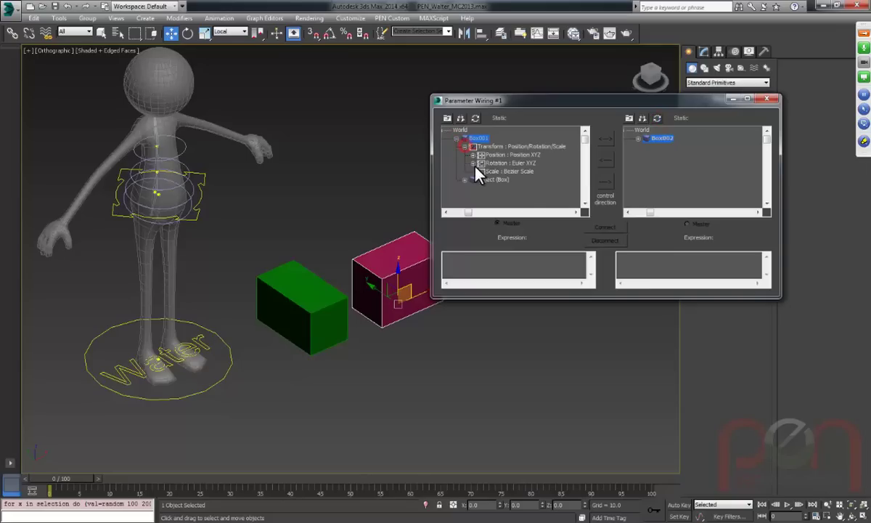
{"action": "left_click", "coordinate": [472, 155]}
{"action": "left_click", "coordinate": [521, 179]}
{"action": "left_click", "coordinate": [638, 138]}
{"action": "left_click", "coordinate": [646, 146]}
{"action": "left_click", "coordinate": [655, 154]}
{"action": "left_click", "coordinate": [685, 179]}
{"action": "left_click", "coordinate": [605, 182]}
{"action": "left_click", "coordinate": [605, 227]}
{"action": "left_click", "coordinate": [305, 302]}
{"action": "mouse_move", "coordinate": [304, 301]}
{"action": "left_mouse_down"}
{"action": "mouse_move", "coordinate": [303, 279]}
{"action": "mouse_move", "coordinate": [305, 305]}
{"action": "left_mouse_up"}
Apply Freeze Transform to the driven magenta box and move the green box to test the wire.
{"action": "left_click", "coordinate": [392, 261]}
{"action": "middle_click_drag", "start_coordinate": [392, 261], "coordinate": [326, 273]}
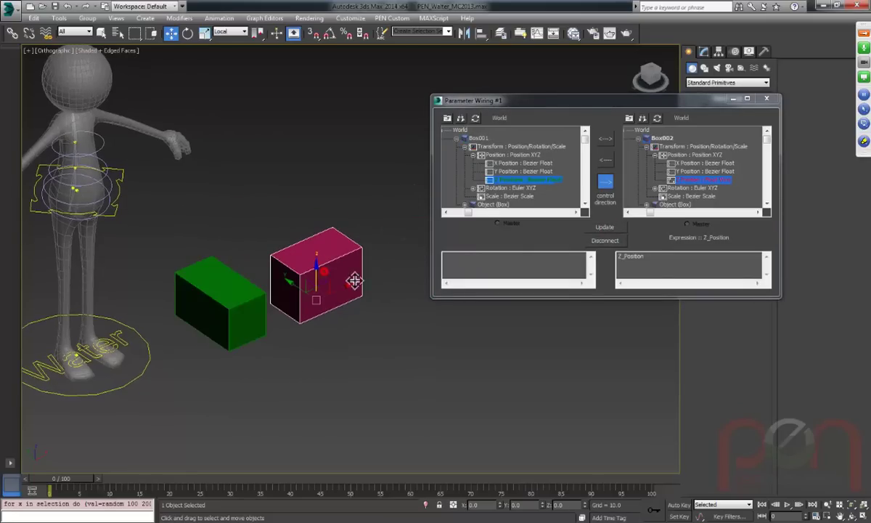
{"action": "right_click", "coordinate": [317, 292]}
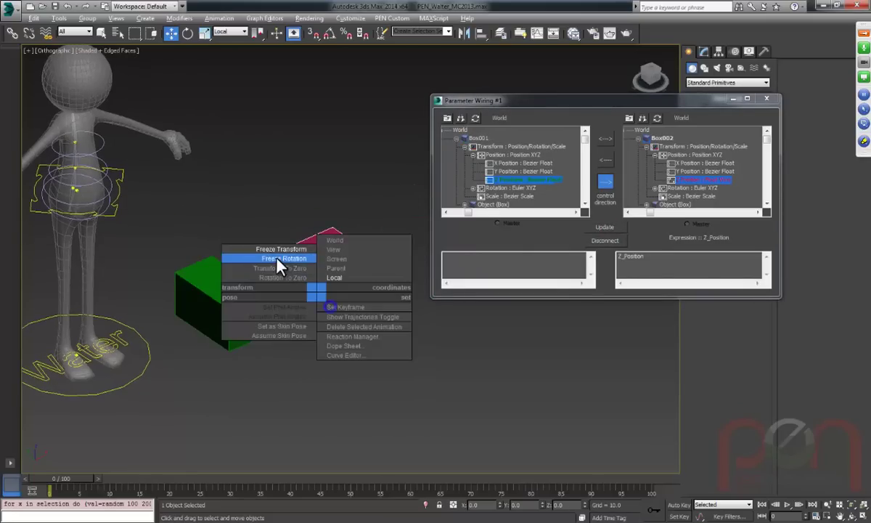
{"action": "left_click", "coordinate": [281, 249]}
{"action": "left_click", "coordinate": [496, 323]}
{"action": "left_click", "coordinate": [224, 293]}
{"action": "left_click_drag", "start_coordinate": [224, 293], "coordinate": [242, 297]}
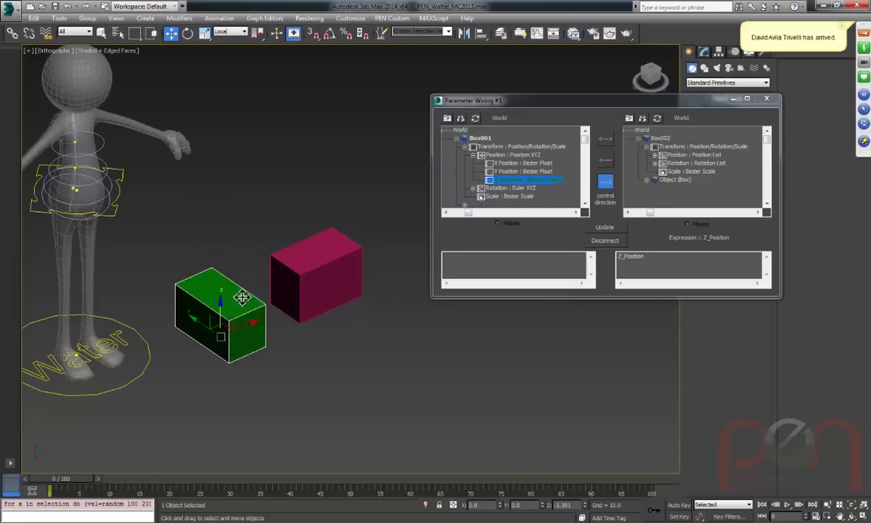
Delete both test boxes and close the Parameter Wiring dialog.
{"action": "left_click_drag", "start_coordinate": [223, 233], "coordinate": [317, 302]}
{"action": "key", "text": "Delete"}
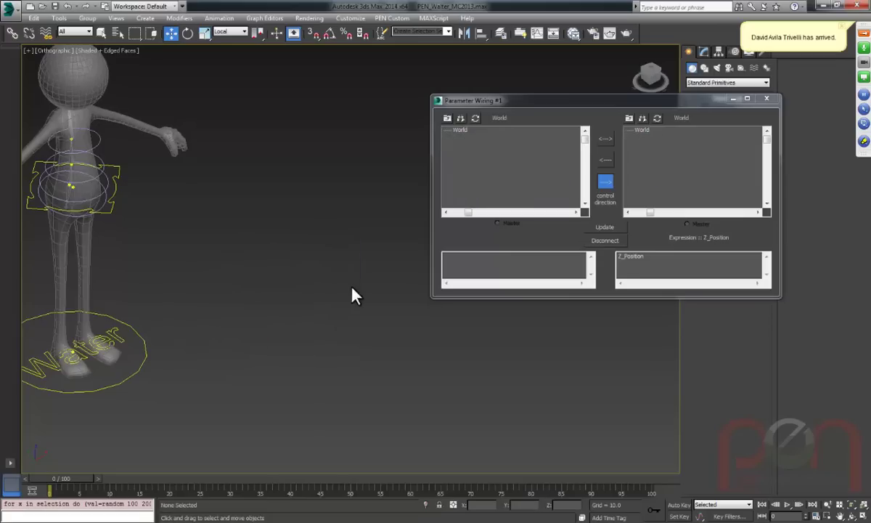
{"action": "left_click", "coordinate": [767, 98]}
{"action": "middle_click_drag", "start_coordinate": [233, 273], "coordinate": [443, 267]}
{"action": "scroll", "coordinate": [428, 265], "scroll_direction": "up", "scroll_amount": 2}
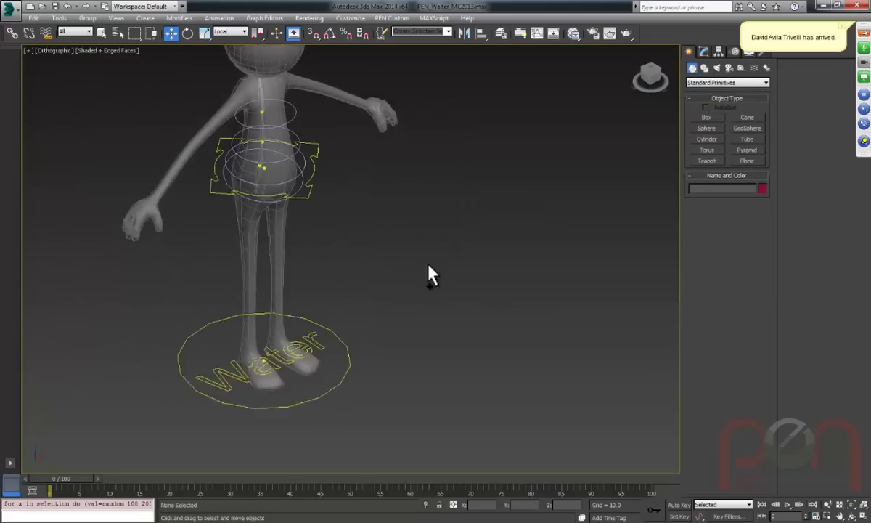
{"action": "middle_click_drag", "start_coordinate": [345, 309], "coordinate": [412, 285]}
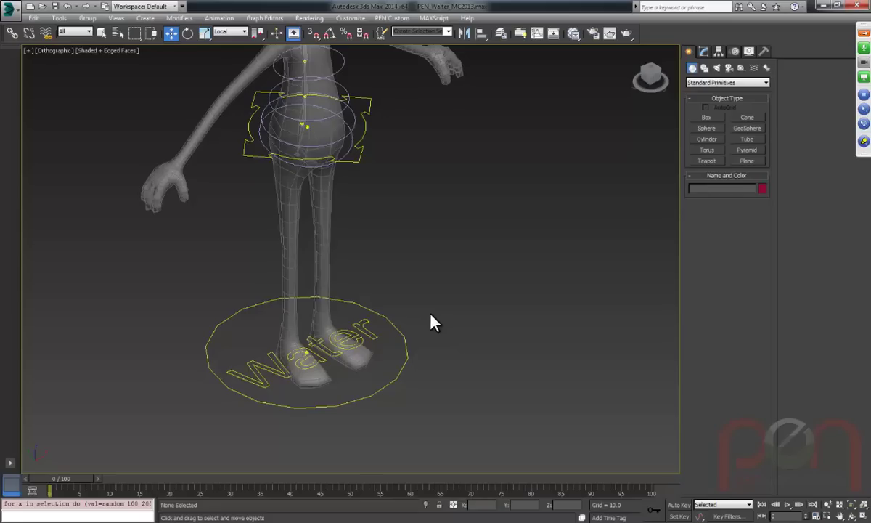
{"action": "middle_click_drag", "start_coordinate": [356, 241], "coordinate": [375, 307]}
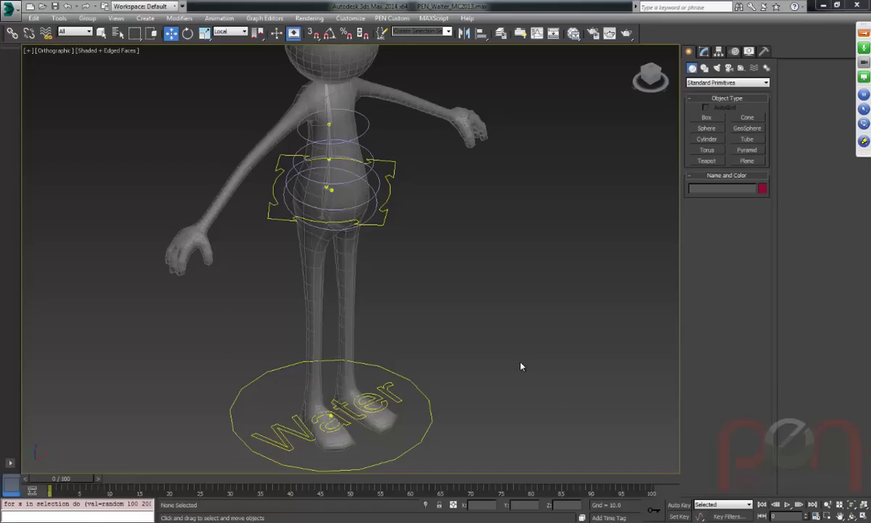
{"action": "mouse_move", "coordinate": [453, 306]}
{"action": "middle_mouse_down", "text": "alt"}
{"action": "mouse_move", "coordinate": [458, 323]}
{"action": "mouse_move", "coordinate": [457, 313]}
{"action": "middle_mouse_up", "text": "alt"}
{"action": "middle_click_drag", "start_coordinate": [456, 312], "coordinate": [451, 295]}
Select the Arrows_CNT001 control around the hips and open the Rename Objects tool beside the character.
{"action": "left_click_drag", "start_coordinate": [431, 104], "coordinate": [413, 139]}
{"action": "middle_click_drag", "start_coordinate": [442, 170], "coordinate": [392, 254]}
{"action": "scroll", "coordinate": [442, 293], "scroll_direction": "down", "scroll_amount": 3}
{"action": "scroll", "coordinate": [397, 268], "scroll_direction": "up", "scroll_amount": 3}
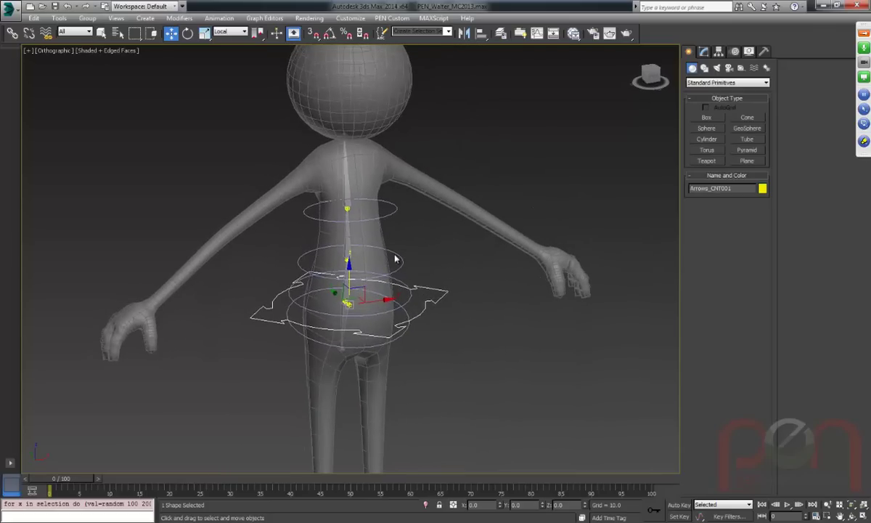
{"action": "middle_click_drag", "start_coordinate": [392, 324], "coordinate": [412, 267], "text": "alt"}
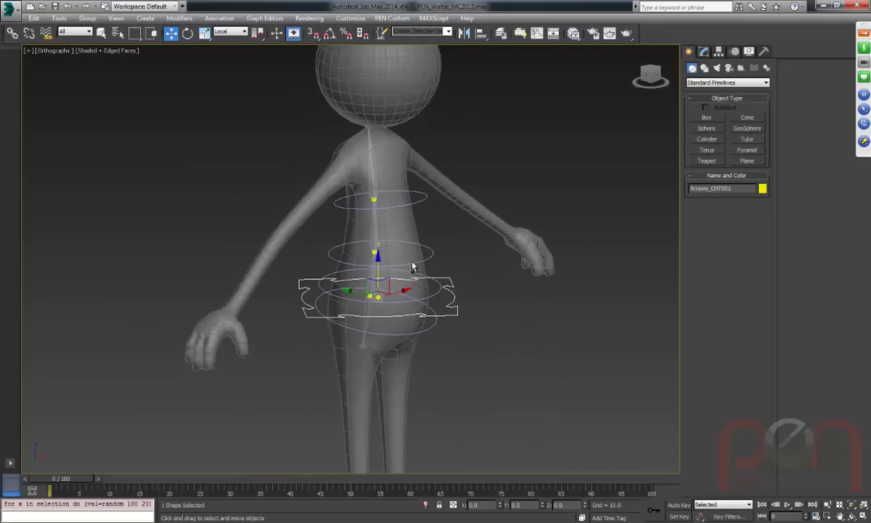
{"action": "left_click", "coordinate": [59, 17]}
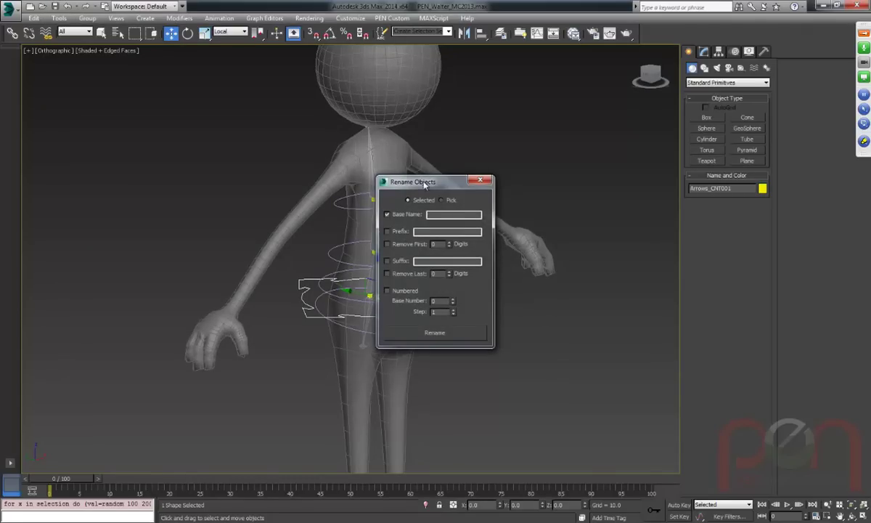
{"action": "left_click_drag", "start_coordinate": [401, 181], "coordinate": [145, 152]}
{"action": "middle_click_drag", "start_coordinate": [328, 242], "coordinate": [394, 282], "text": "alt"}
{"action": "scroll", "coordinate": [394, 281], "scroll_direction": "up", "scroll_amount": 6}
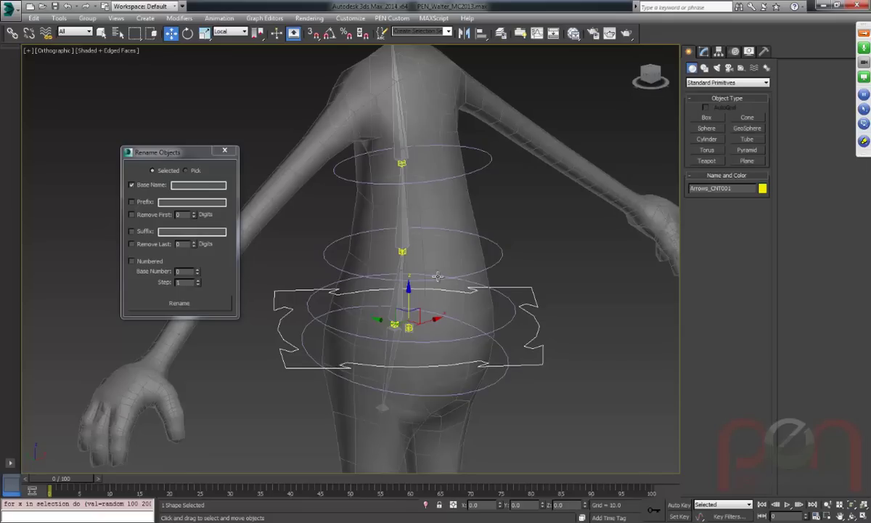
Review the Update Names and Rename options of Renaming_Tools in the PEN Rigging Utils, and close the utility.
{"action": "left_click", "coordinate": [390, 18]}
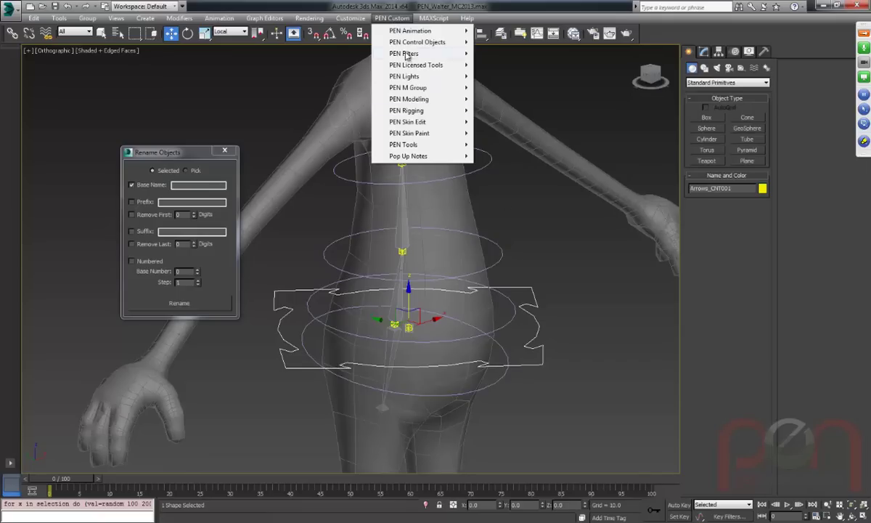
{"action": "mouse_move", "coordinate": [406, 110]}
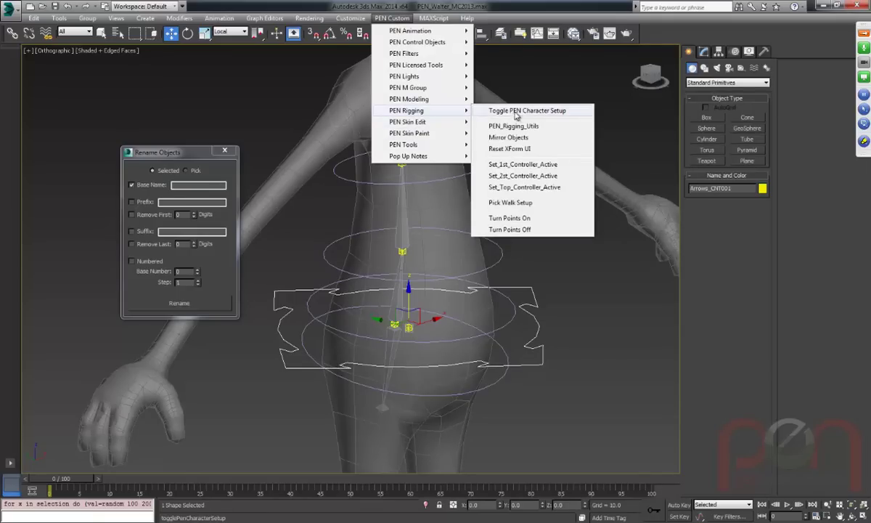
{"action": "left_click", "coordinate": [479, 110]}
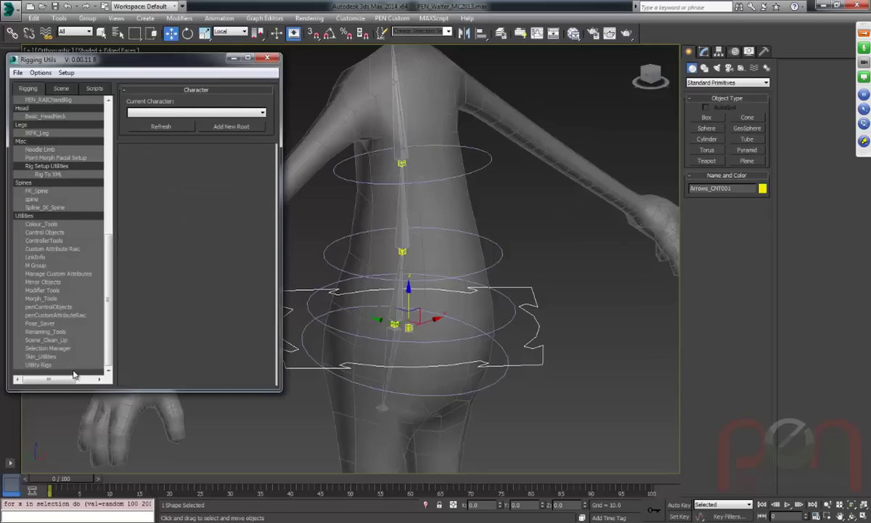
{"action": "left_click", "coordinate": [45, 331]}
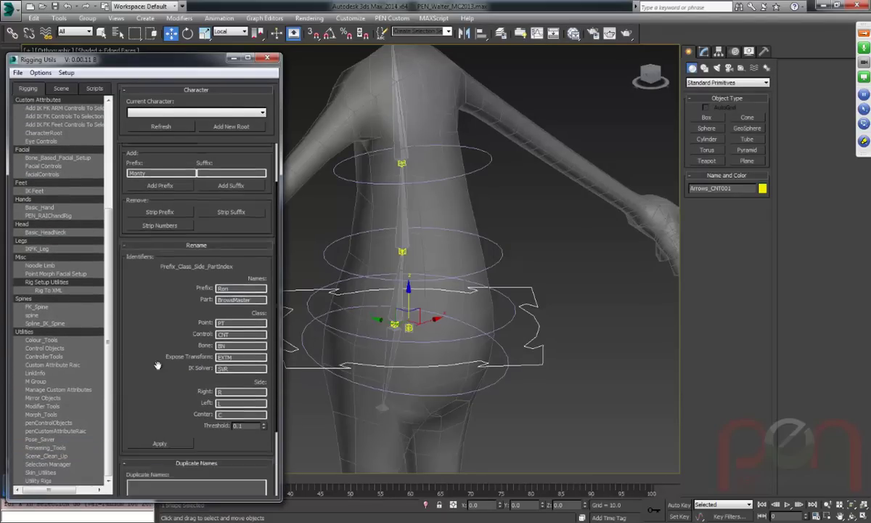
{"action": "scroll", "coordinate": [157, 365], "scroll_direction": "down", "scroll_amount": 3}
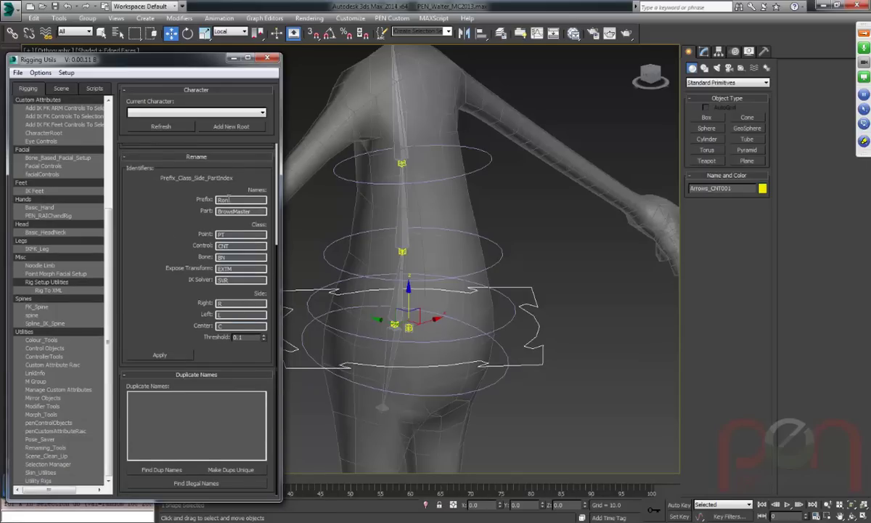
{"action": "scroll", "coordinate": [140, 246], "scroll_direction": "up", "scroll_amount": 2}
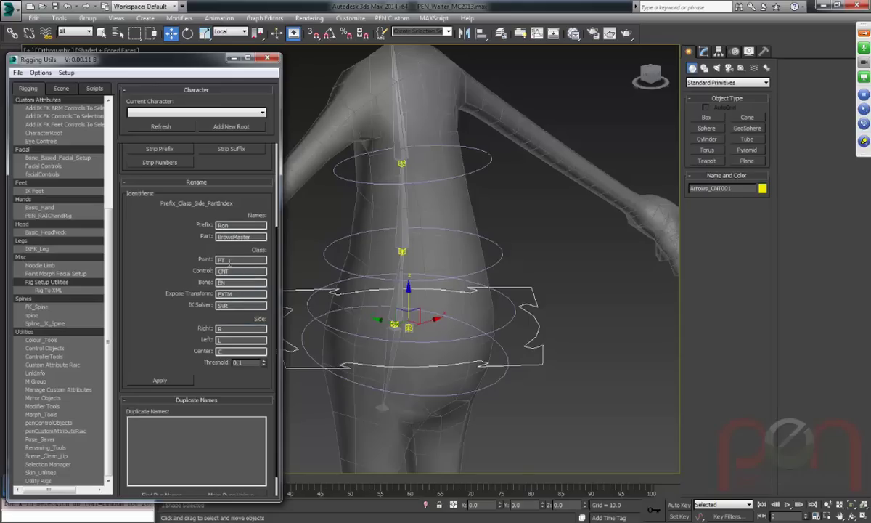
{"action": "mouse_move", "coordinate": [158, 307]}
{"action": "left_mouse_down"}
{"action": "mouse_move", "coordinate": [152, 402]}
{"action": "mouse_move", "coordinate": [152, 296]}
{"action": "left_mouse_up"}
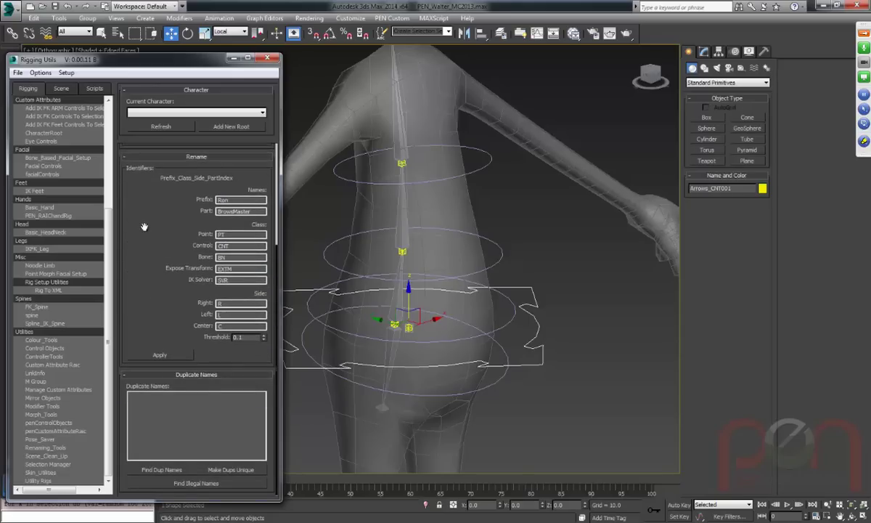
{"action": "left_click_drag", "start_coordinate": [144, 227], "coordinate": [140, 366]}
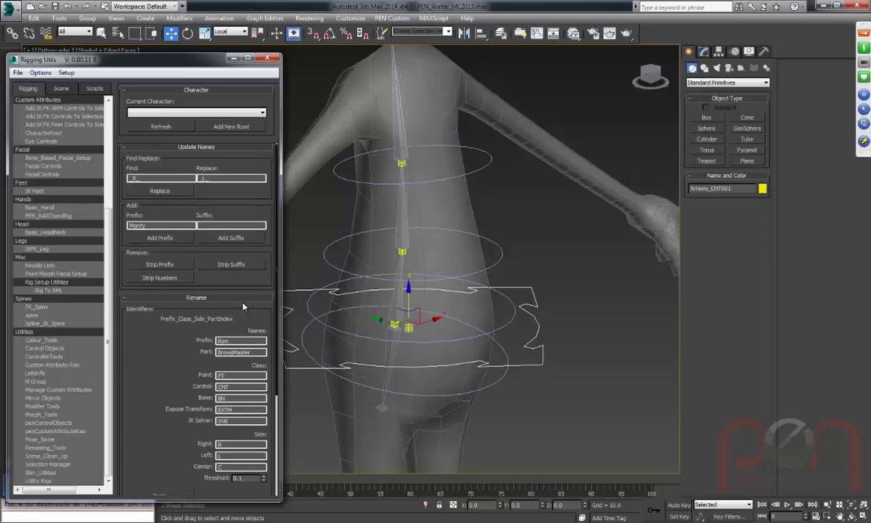
{"action": "left_click", "coordinate": [267, 57]}
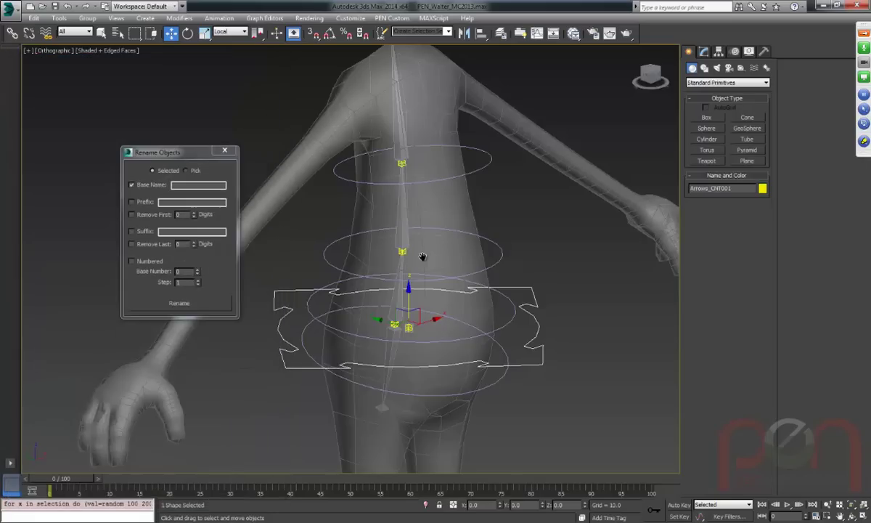
Move the Rename Objects dialog away from the torso so the character's controls are unobstructed.
{"action": "middle_click_drag", "start_coordinate": [423, 257], "coordinate": [395, 253]}
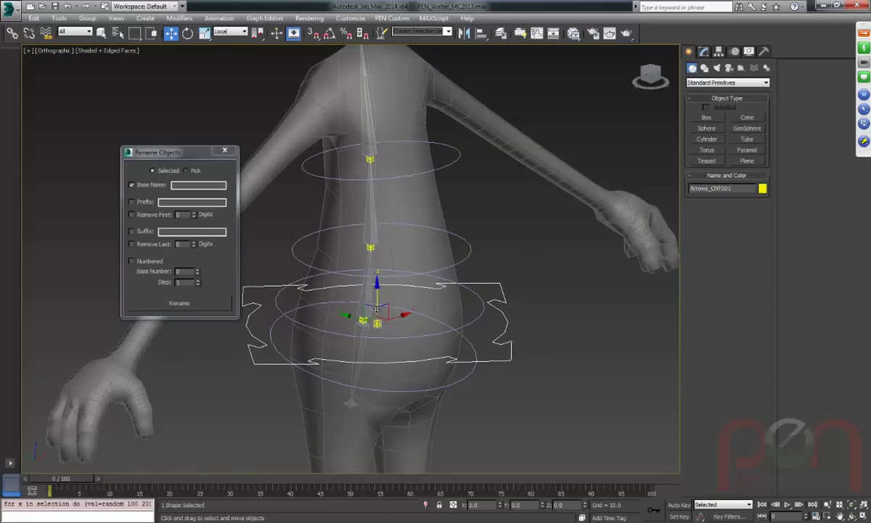
{"action": "left_click", "coordinate": [186, 152]}
{"action": "left_click_drag", "start_coordinate": [186, 153], "coordinate": [572, 220]}
{"action": "middle_click_drag", "start_coordinate": [369, 289], "coordinate": [315, 293]}
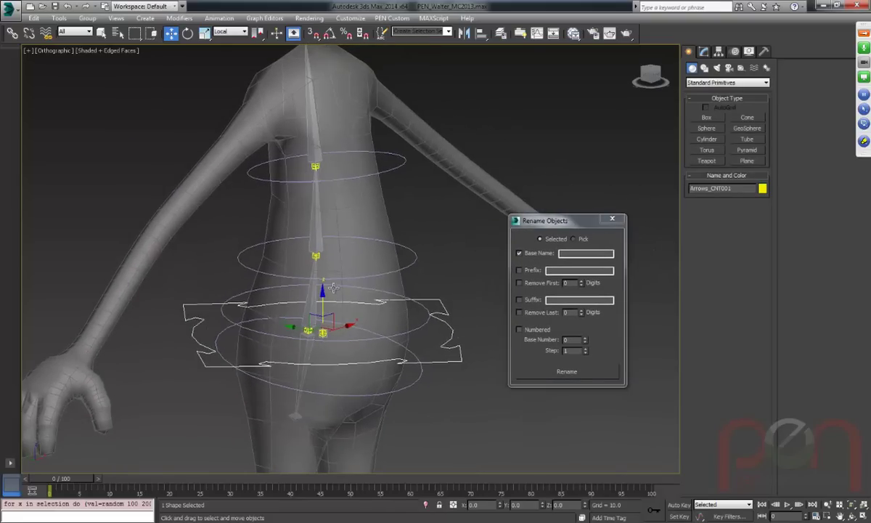
Open the MAXScript Listener and clear both its macro recorder and output text.
{"action": "right_click", "coordinate": [83, 507]}
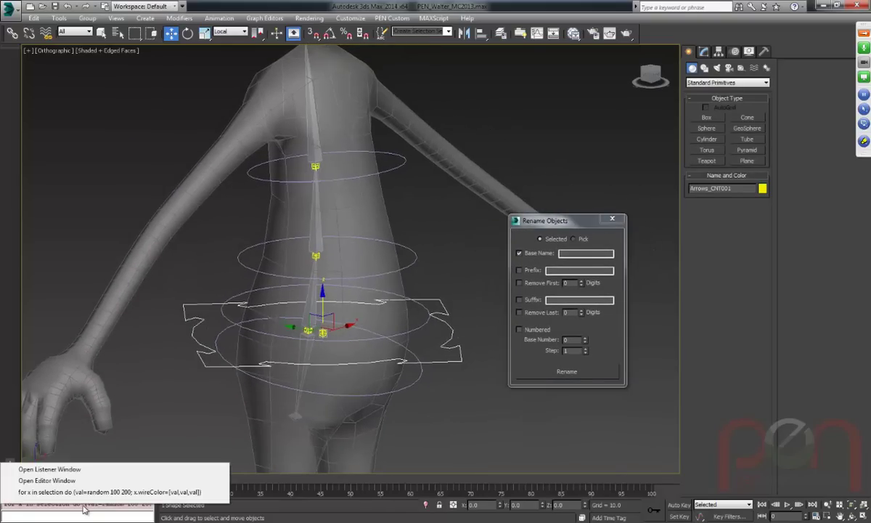
{"action": "left_click", "coordinate": [78, 469]}
{"action": "left_click", "coordinate": [404, 256]}
{"action": "key", "text": "ctrl+d"}
{"action": "left_click", "coordinate": [278, 336]}
{"action": "key", "text": "ctrl+d"}
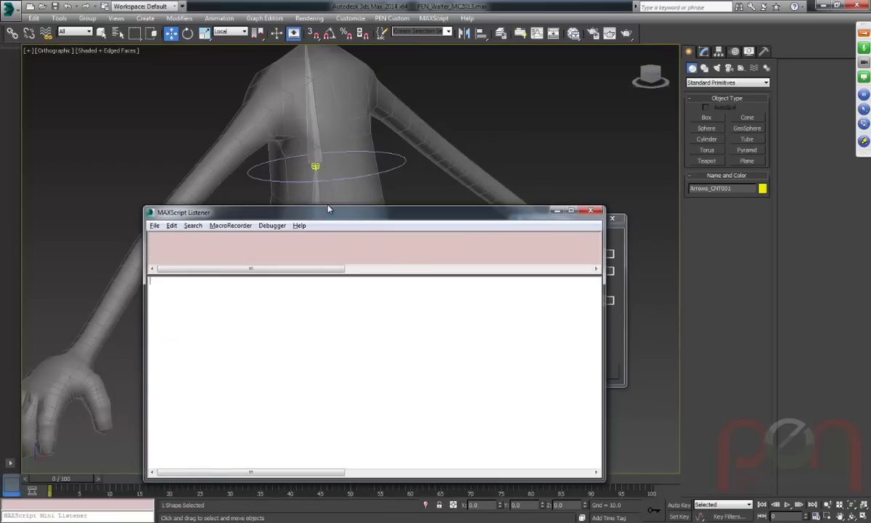
{"action": "left_click", "coordinate": [307, 191]}
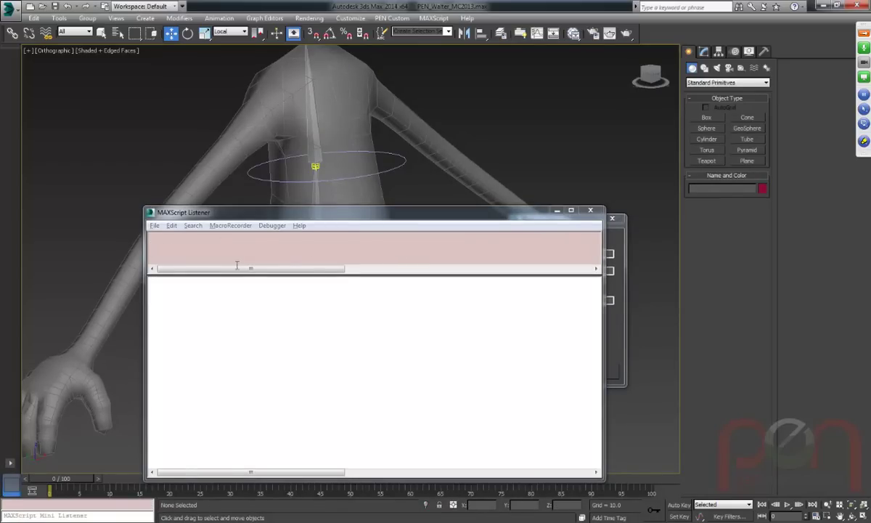
{"action": "left_click", "coordinate": [290, 323]}
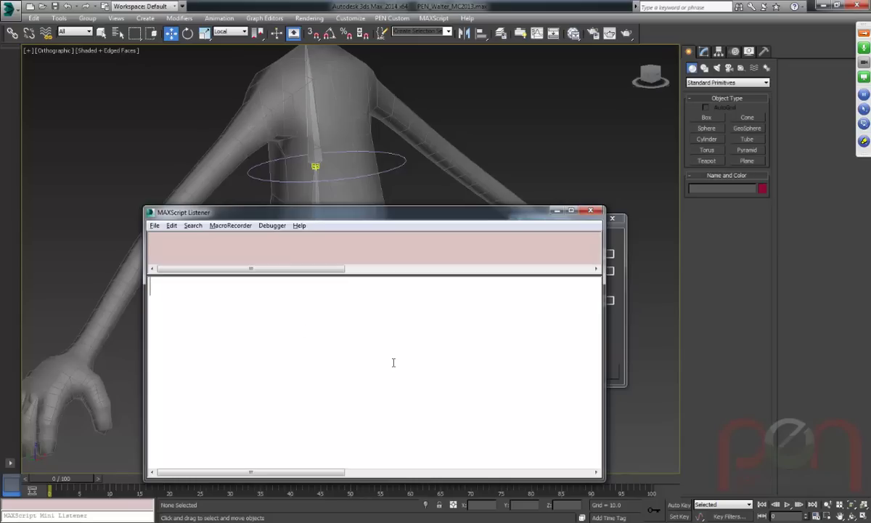
Write the sample control name Walter_CNT_C_Waist in the Listener, with the Arrows_CNT001 control selected, and highlight its naming parts.
{"action": "type", "text": "Wal"}
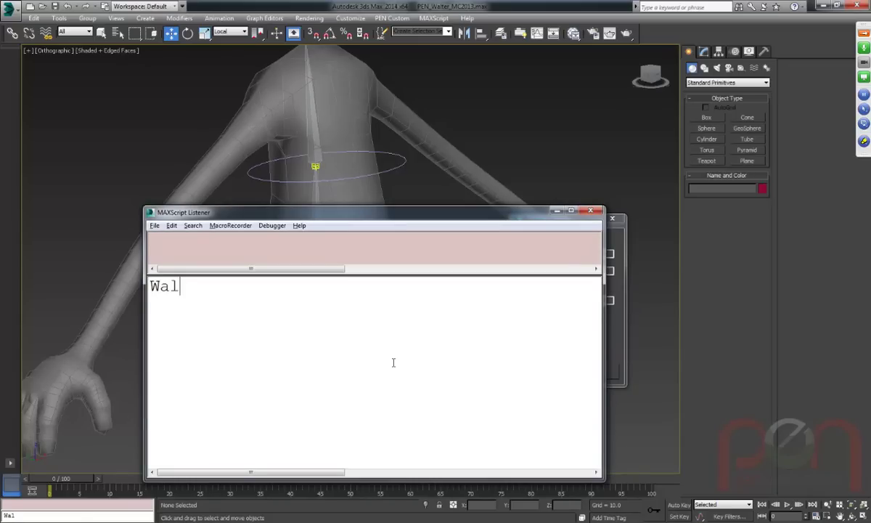
{"action": "type", "text": "ter_"}
{"action": "middle_click_drag", "start_coordinate": [375, 165], "coordinate": [367, 90]}
{"action": "middle_click_drag", "start_coordinate": [424, 180], "coordinate": [398, 118]}
{"action": "left_click", "coordinate": [392, 142]}
{"action": "left_click", "coordinate": [244, 287]}
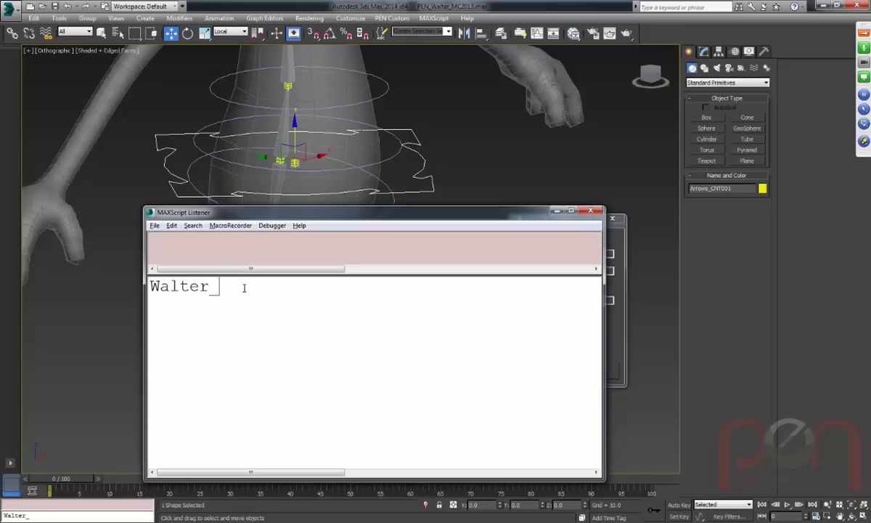
{"action": "type", "text": "CNT_"}
{"action": "type", "text": "C_Waist"}
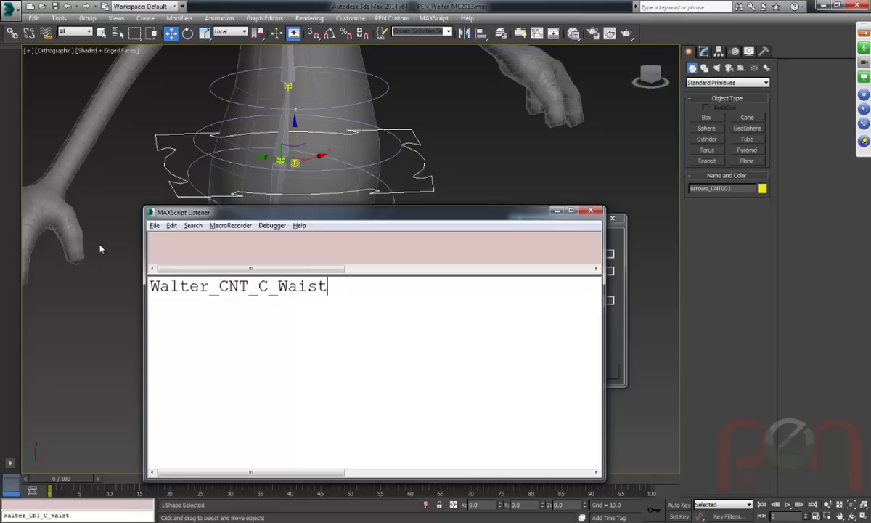
{"action": "left_click_drag", "start_coordinate": [148, 286], "coordinate": [248, 286]}
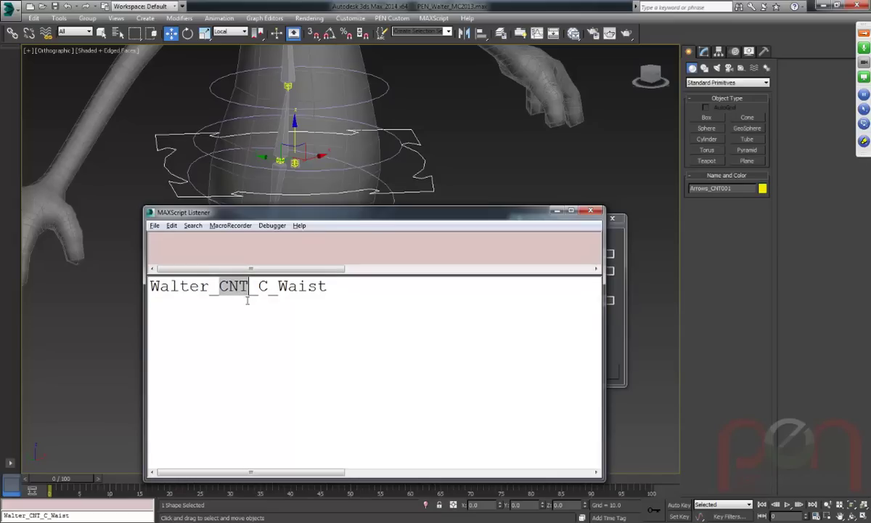
{"action": "left_click_drag", "start_coordinate": [258, 286], "coordinate": [339, 287]}
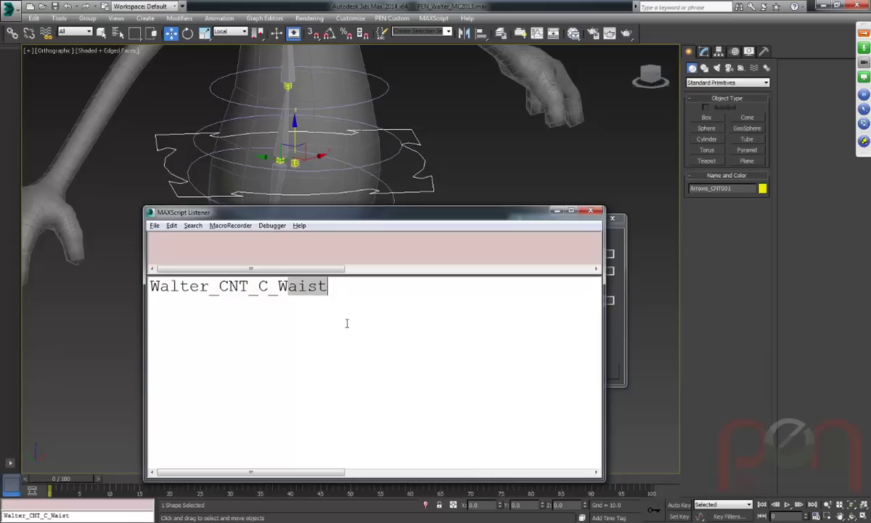
{"action": "left_click", "coordinate": [344, 289]}
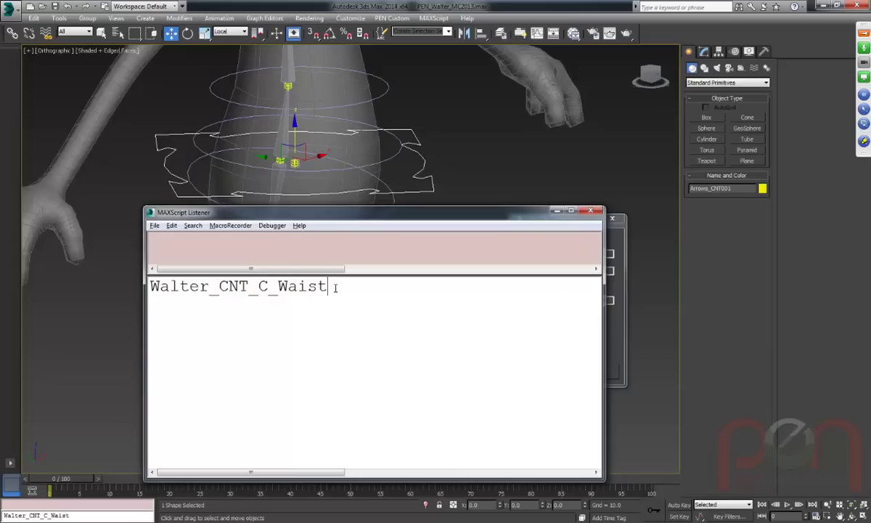
Duplicate the Walter_CNT_C_Waist sample name onto the second line of the Listener, replacing the evaluation output.
{"action": "double_click", "coordinate": [185, 292]}
{"action": "key", "text": "ctrl+c"}
{"action": "left_click", "coordinate": [324, 285]}
{"action": "key", "text": "Return"}
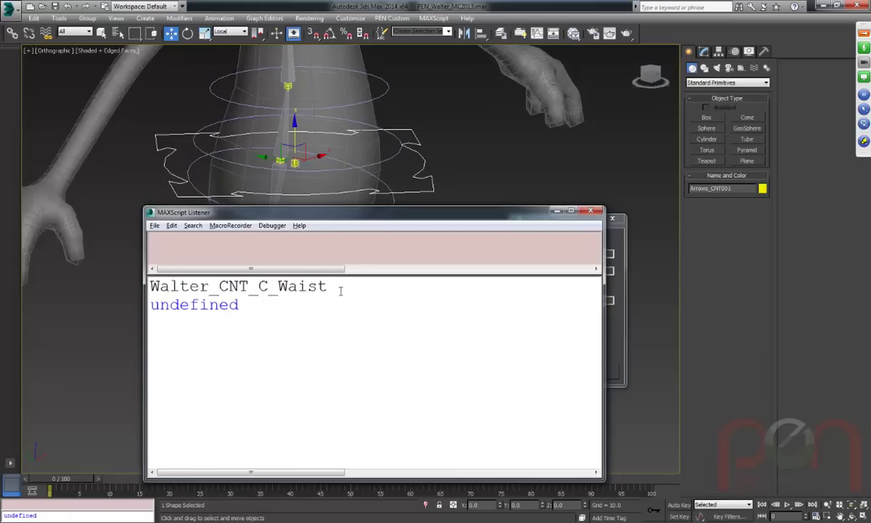
{"action": "left_click_drag", "start_coordinate": [241, 305], "coordinate": [148, 306]}
{"action": "key", "text": "ctrl+v"}
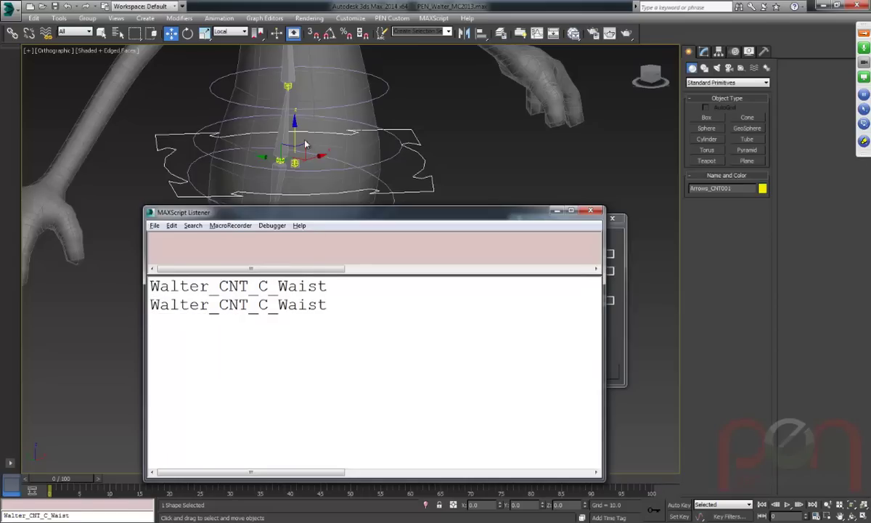
Select the Arrows control's group helper and change the second sample name to Walter_GRP_C_Waist, trying the PT tag first.
{"action": "middle_click_drag", "start_coordinate": [350, 156], "coordinate": [363, 149]}
{"action": "left_click", "coordinate": [388, 158]}
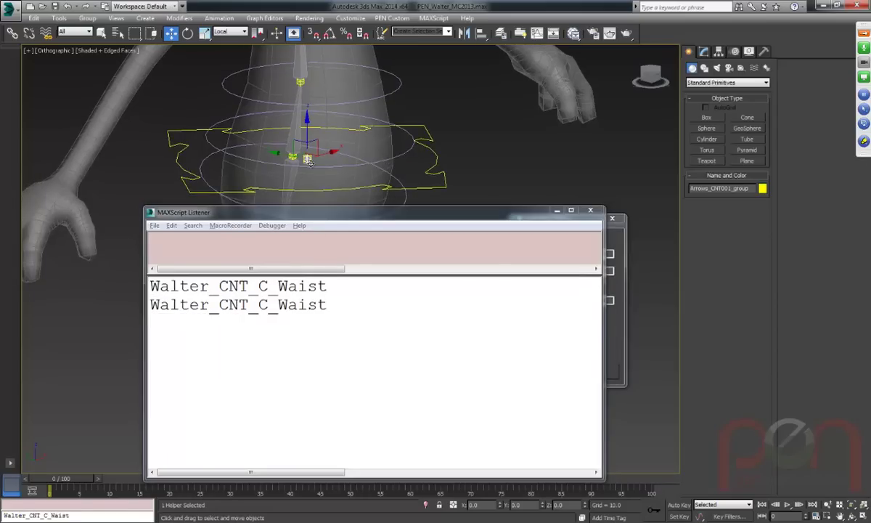
{"action": "left_click_drag", "start_coordinate": [219, 306], "coordinate": [249, 305]}
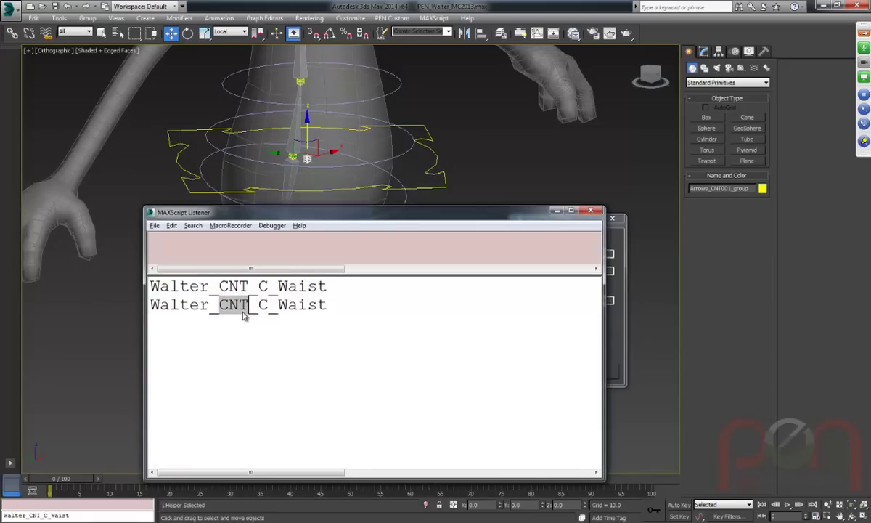
{"action": "type", "text": "PT"}
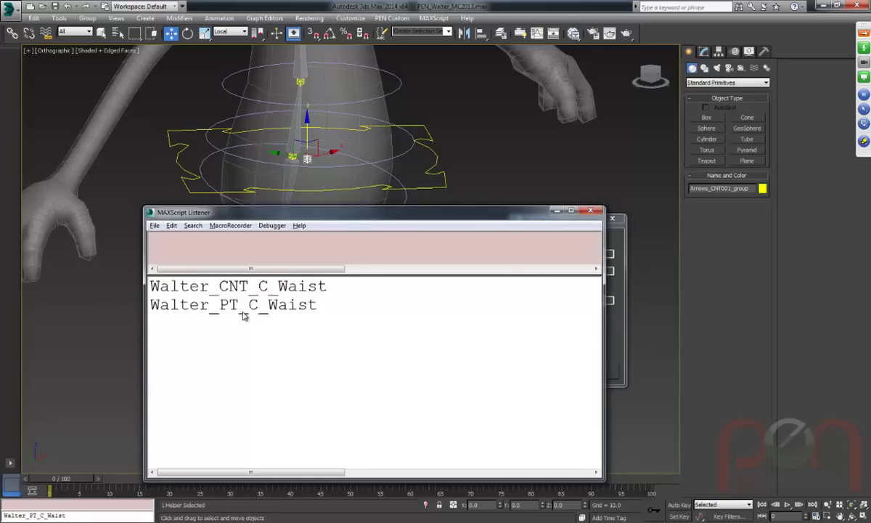
{"action": "key", "text": "BackSpace"}
{"action": "key", "text": "BackSpace"}
{"action": "type", "text": "GRP"}
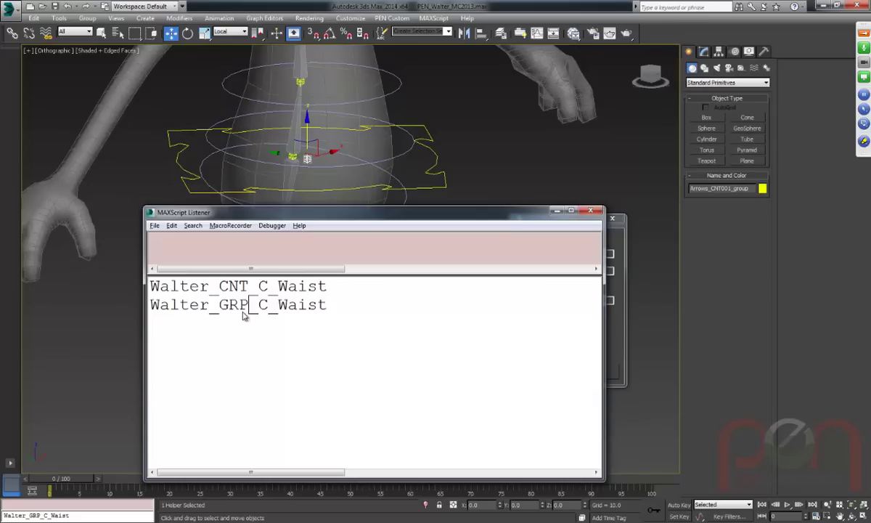
Copy the GRP sample name onto a third line and change its type tag to IK, then to BN.
{"action": "double_click", "coordinate": [322, 304]}
{"action": "key", "text": "ctrl+c"}
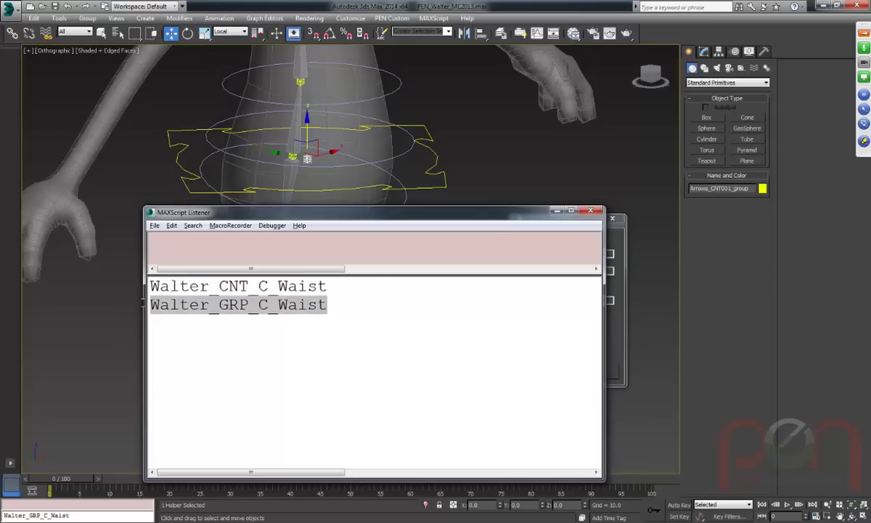
{"action": "left_click", "coordinate": [343, 302]}
{"action": "key", "text": "Return"}
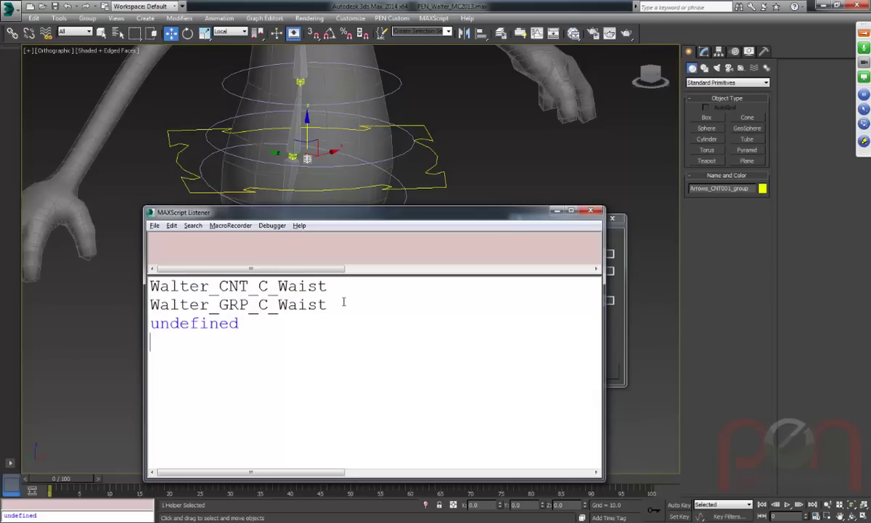
{"action": "left_click_drag", "start_coordinate": [240, 323], "coordinate": [150, 324]}
{"action": "key", "text": "ctrl+v"}
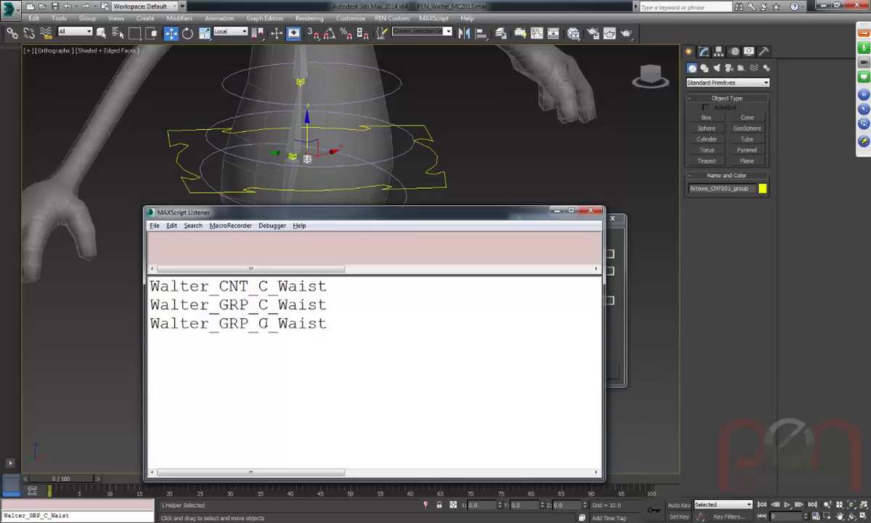
{"action": "double_click", "coordinate": [232, 323]}
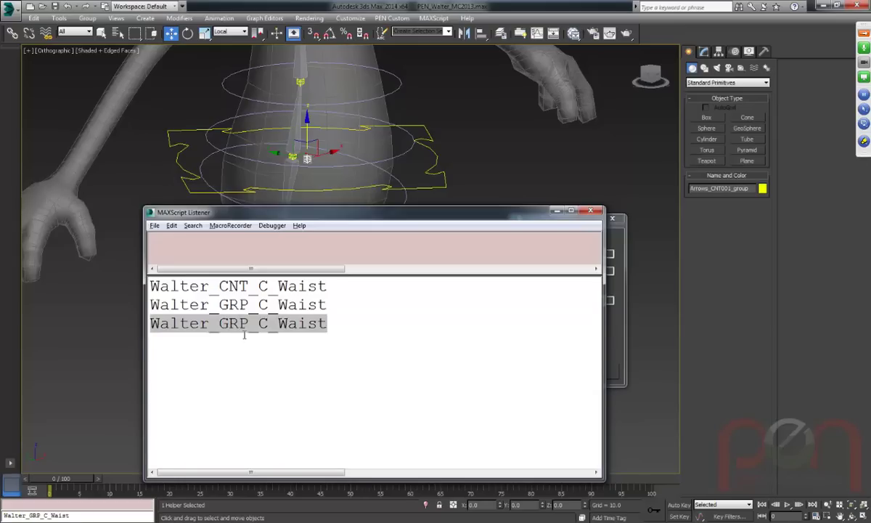
{"action": "left_click_drag", "start_coordinate": [249, 323], "coordinate": [218, 324]}
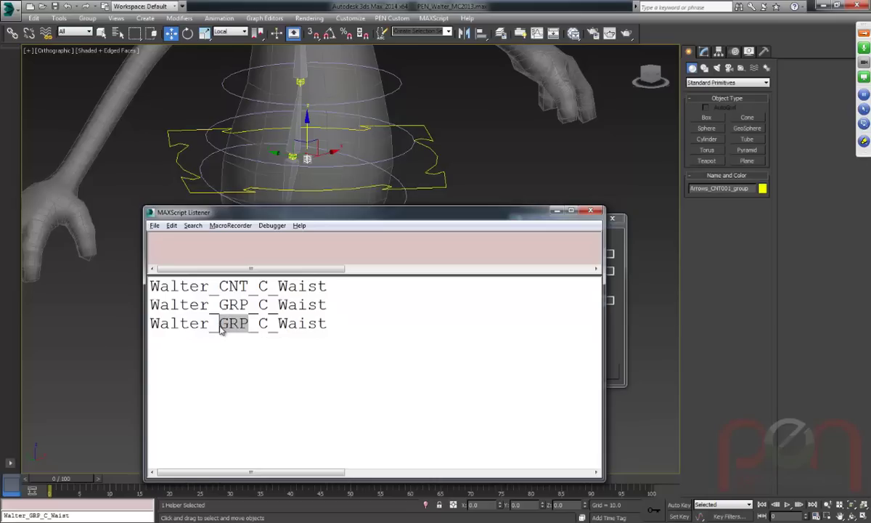
{"action": "type", "text": "IK"}
{"action": "left_click_drag", "start_coordinate": [219, 323], "coordinate": [238, 323]}
{"action": "type", "text": "BN"}
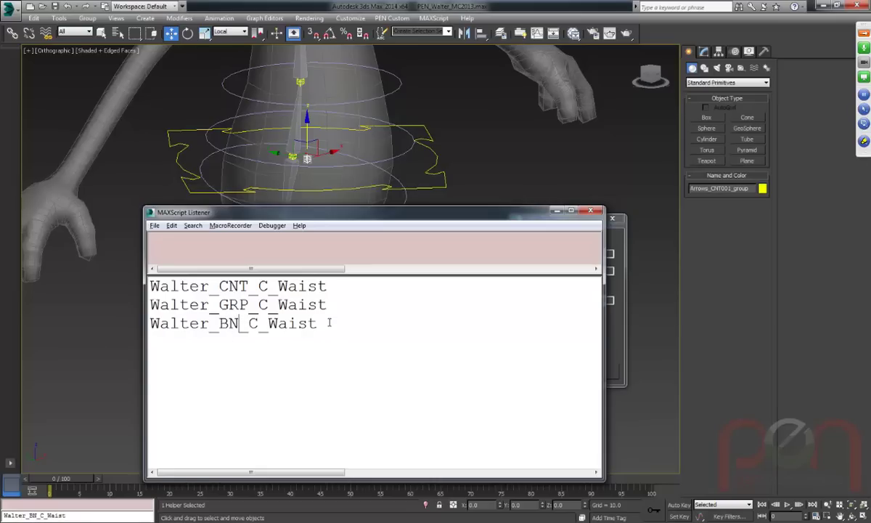
Close the MAXScript Listener and enable the Suffix, Prefix and Numbered options in Rename Objects.
{"action": "left_click", "coordinate": [592, 211]}
{"action": "middle_click_drag", "start_coordinate": [428, 166], "coordinate": [424, 274]}
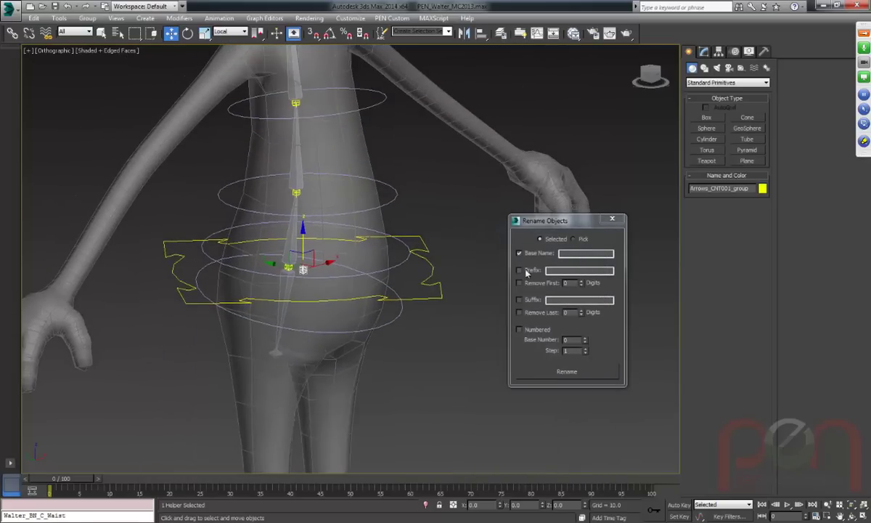
{"action": "left_click", "coordinate": [524, 299]}
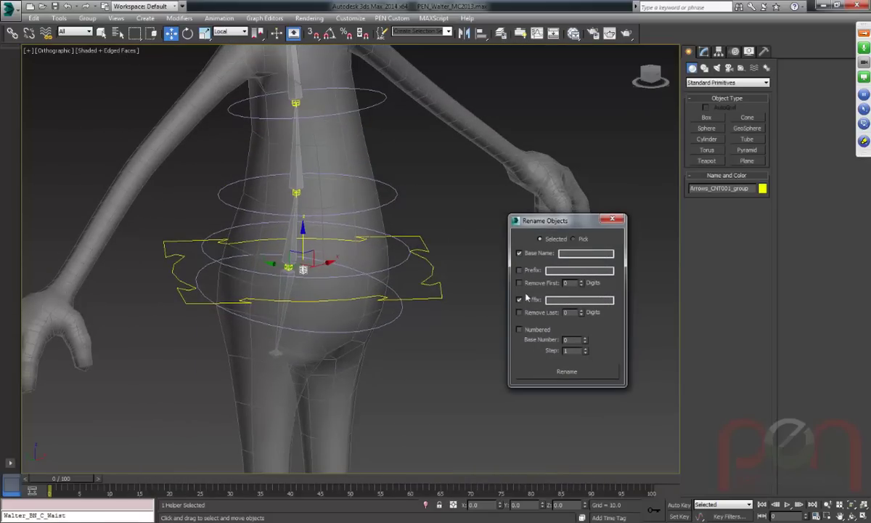
{"action": "left_click", "coordinate": [519, 269]}
{"action": "left_click", "coordinate": [519, 328]}
Rename the three upper torso circles together with base name CNT_, prefix Walter_, suffix C_Body and numbering from 0 in steps of 1.
{"action": "middle_click_drag", "start_coordinate": [390, 238], "coordinate": [385, 287], "text": "alt"}
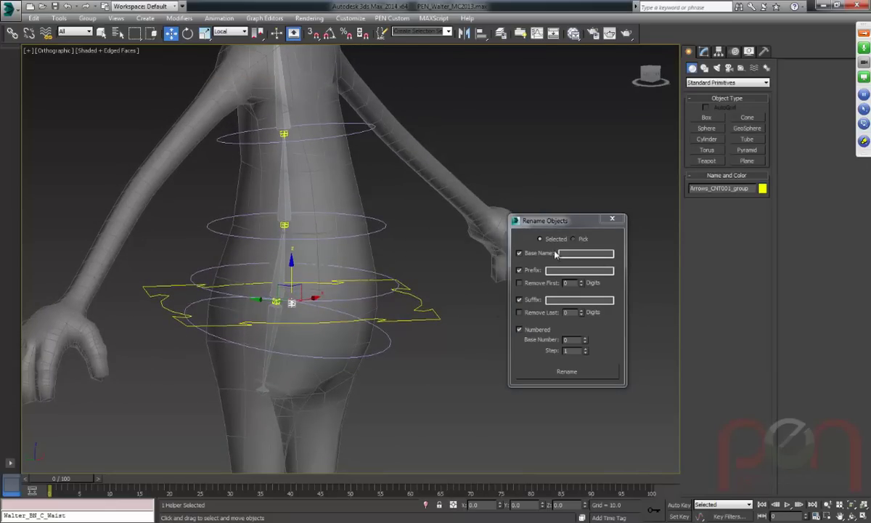
{"action": "left_click", "coordinate": [363, 286]}
{"action": "left_click", "coordinate": [355, 217], "text": "ctrl"}
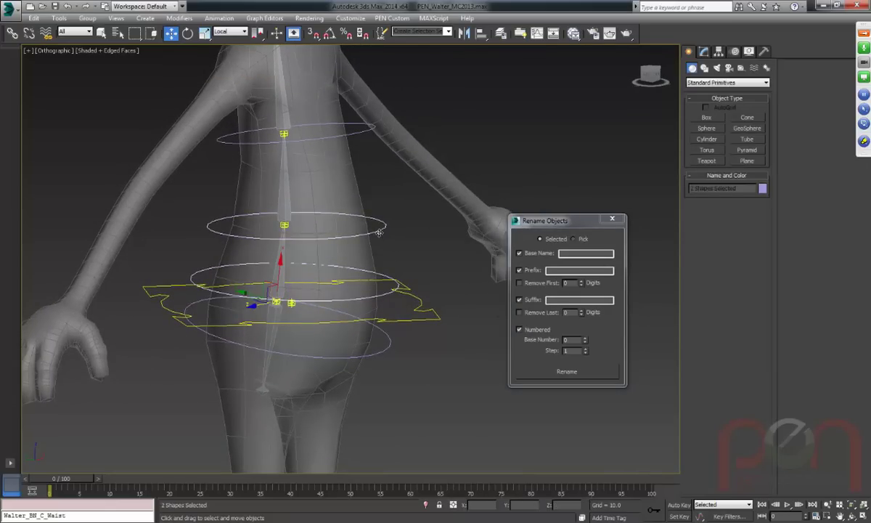
{"action": "middle_click_drag", "start_coordinate": [403, 161], "coordinate": [405, 169], "text": "alt"}
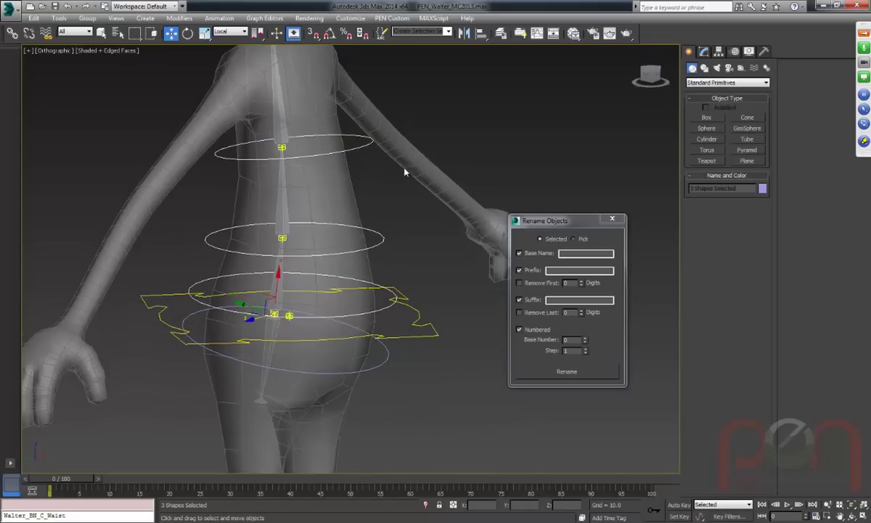
{"action": "left_click", "coordinate": [559, 270]}
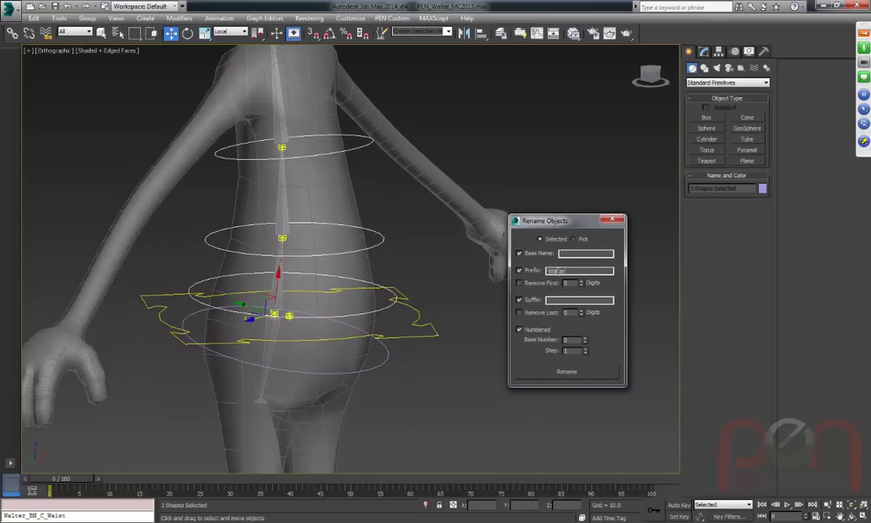
{"action": "type", "text": "Walter_"}
{"action": "left_click", "coordinate": [549, 299]}
{"action": "type", "text": "C_Body"}
{"action": "left_click", "coordinate": [558, 370]}
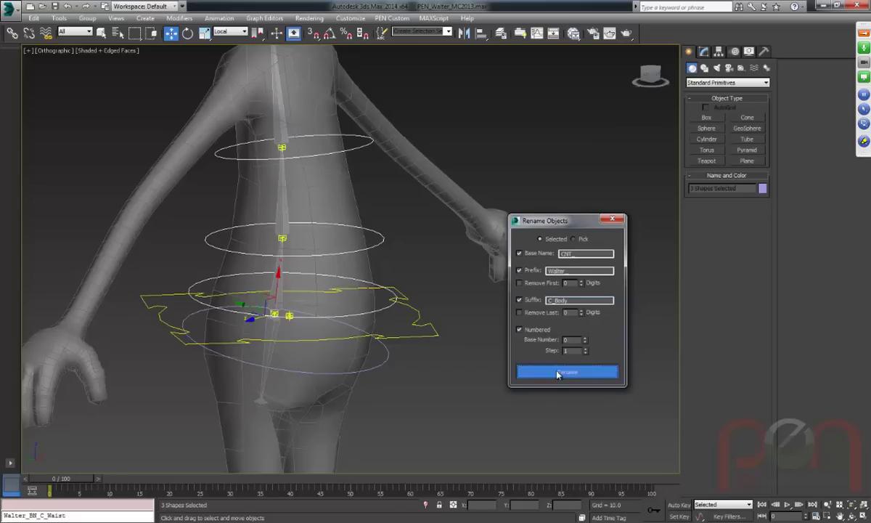
Check the names of the three renamed torso circles one by one, and select the tilted hip circle below them.
{"action": "left_click", "coordinate": [355, 288]}
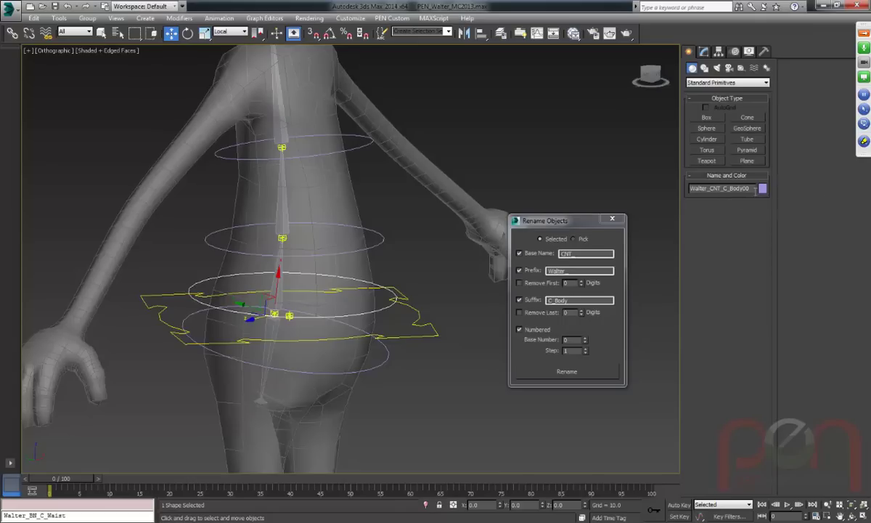
{"action": "left_click", "coordinate": [382, 239]}
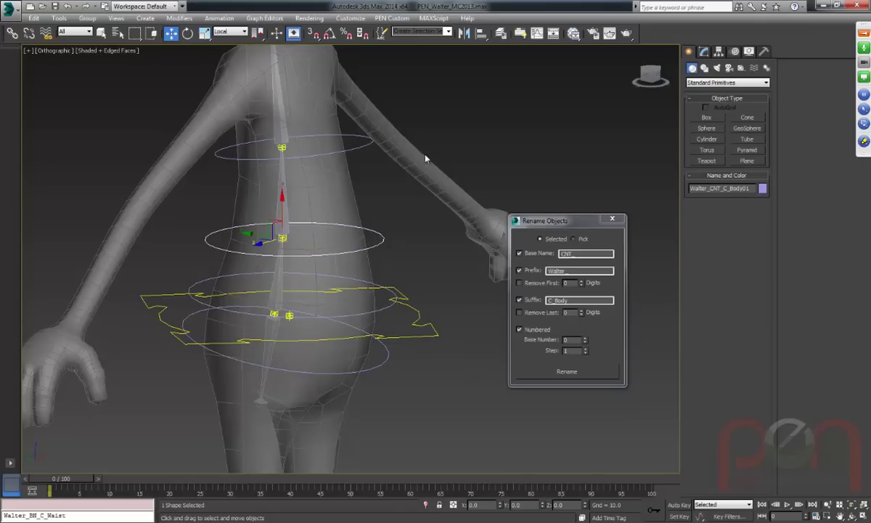
{"action": "left_click", "coordinate": [357, 136]}
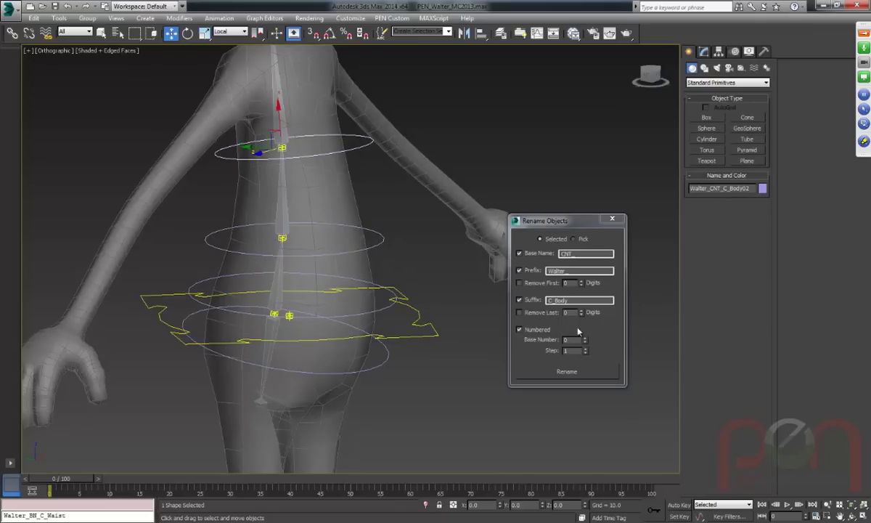
{"action": "left_click", "coordinate": [385, 349]}
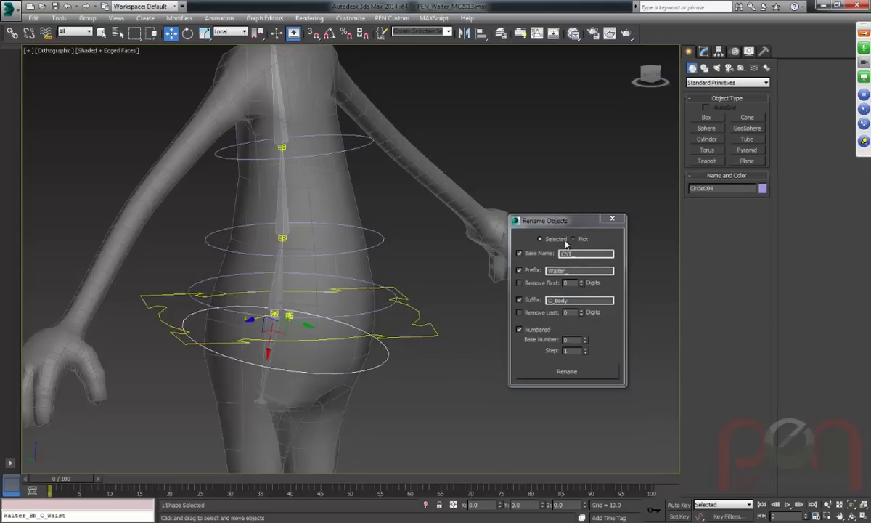
Select the lowest of the three level torso circles together with its whole child hierarchy.
{"action": "left_click_drag", "start_coordinate": [565, 223], "coordinate": [635, 240]}
{"action": "middle_click_drag", "start_coordinate": [394, 290], "coordinate": [453, 278]}
{"action": "scroll", "coordinate": [470, 283], "scroll_direction": "down", "scroll_amount": 3}
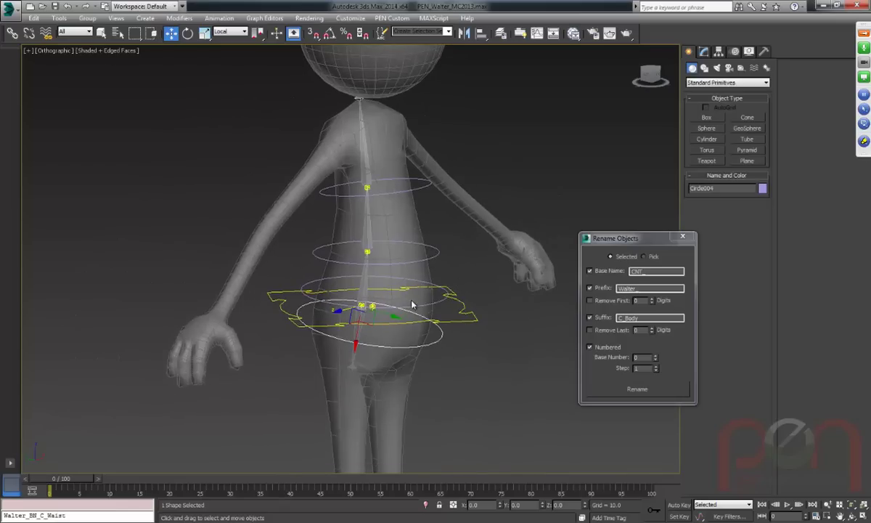
{"action": "left_click", "coordinate": [438, 300]}
{"action": "scroll", "coordinate": [438, 301], "scroll_direction": "up", "scroll_amount": 1}
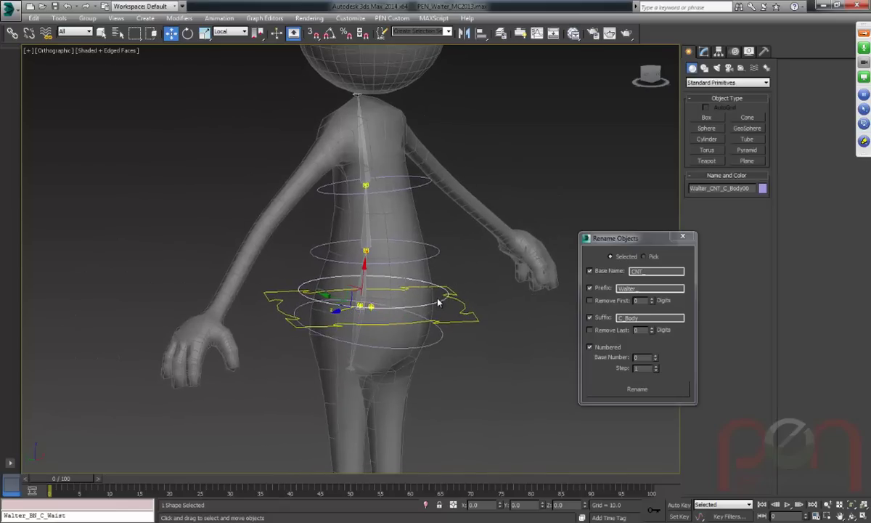
{"action": "left_click", "coordinate": [439, 302]}
{"action": "double_click", "coordinate": [438, 302]}
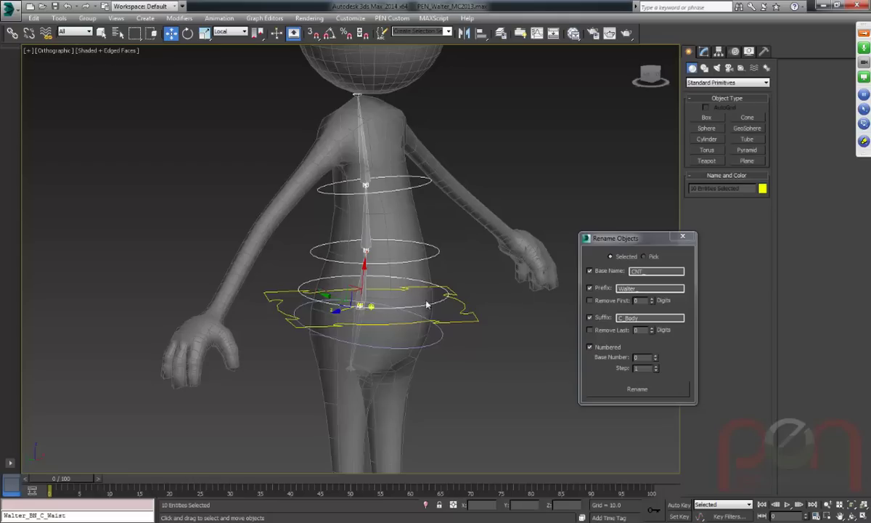
Open the PEN Rigging Utils and bring up the Rename identifiers of its Renaming_Tools.
{"action": "scroll", "coordinate": [396, 302], "scroll_direction": "up", "scroll_amount": 5}
{"action": "scroll", "coordinate": [396, 302], "scroll_direction": "down", "scroll_amount": 5}
{"action": "left_click", "coordinate": [392, 18]}
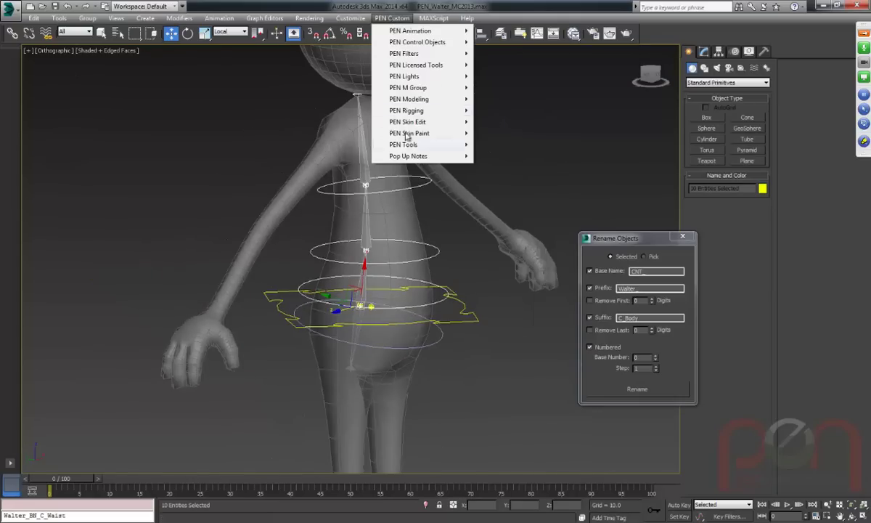
{"action": "mouse_move", "coordinate": [468, 113]}
{"action": "left_click", "coordinate": [513, 125]}
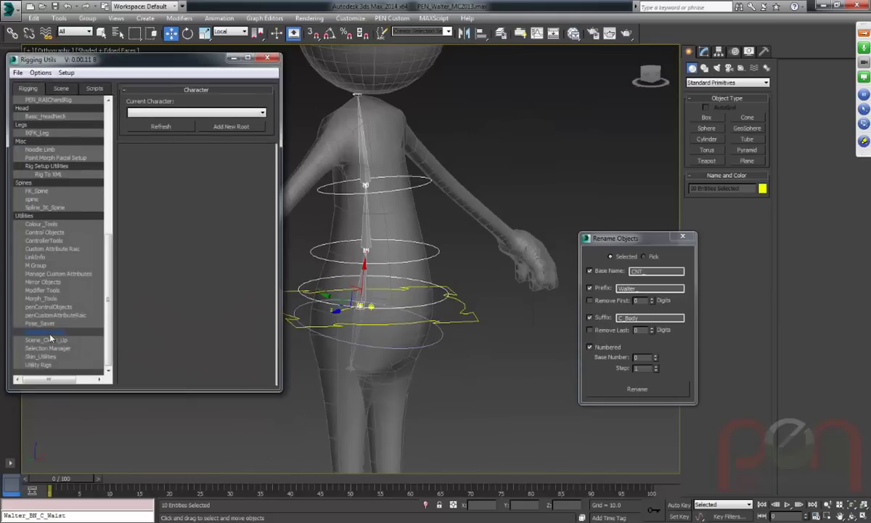
{"action": "left_click", "coordinate": [45, 331]}
{"action": "left_click_drag", "start_coordinate": [144, 355], "coordinate": [203, 138]}
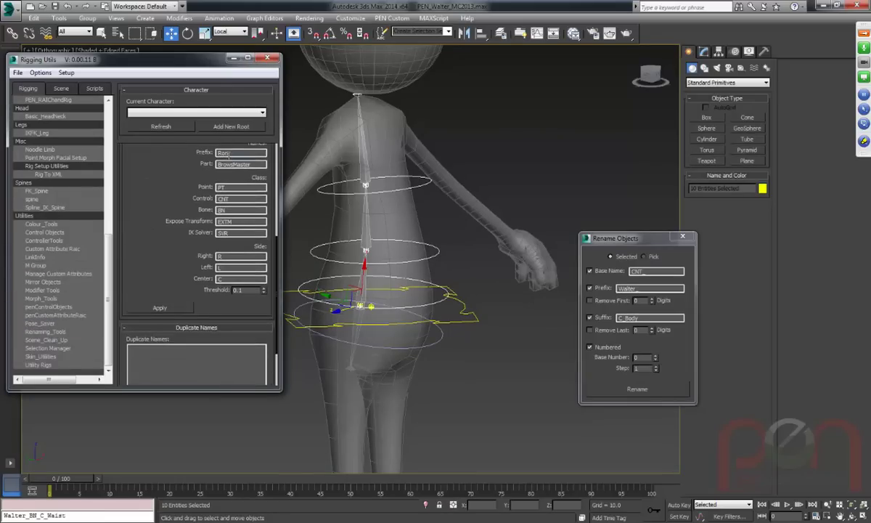
Rename the selected torso hierarchy with prefix Walter and part Body.
{"action": "type", "text": "Walter"}
{"action": "key", "text": "Tab"}
{"action": "left_click_drag", "start_coordinate": [251, 164], "coordinate": [195, 167]}
{"action": "type", "text": "Body"}
Check the new names of the bone, control circle and point helper at the base of the torso.
{"action": "left_click", "coordinate": [374, 290]}
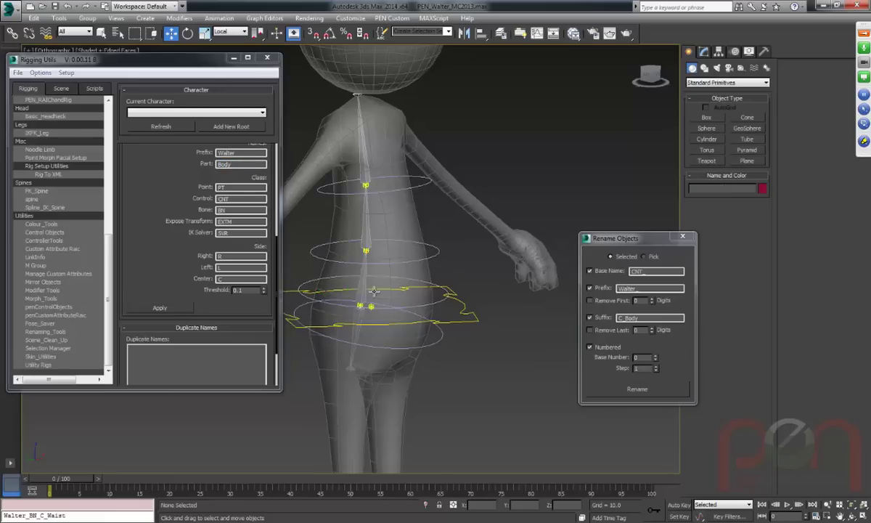
{"action": "left_click", "coordinate": [371, 292]}
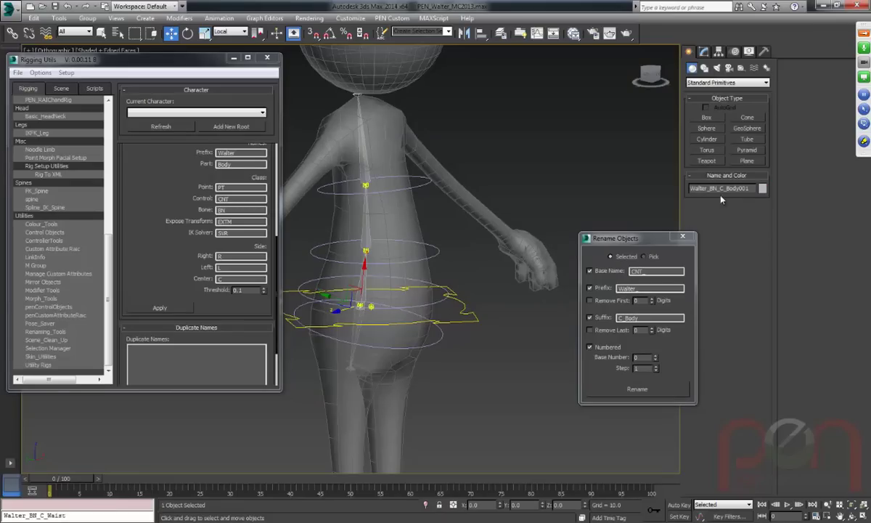
{"action": "left_click", "coordinate": [425, 304]}
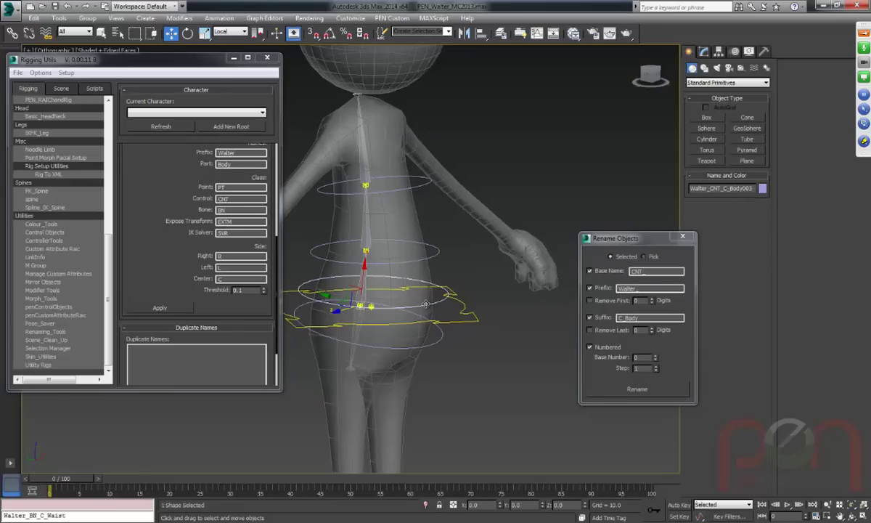
{"action": "left_click", "coordinate": [368, 307]}
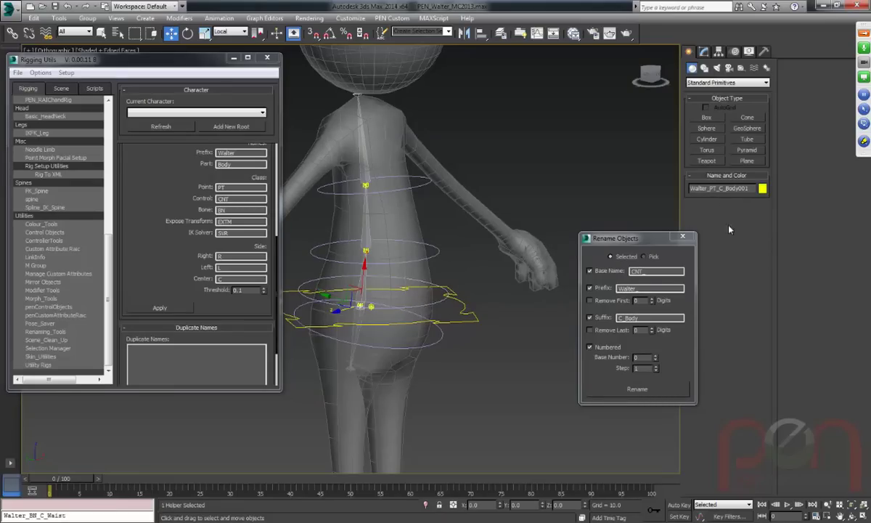
{"action": "scroll", "coordinate": [215, 247], "scroll_direction": "up", "scroll_amount": 2}
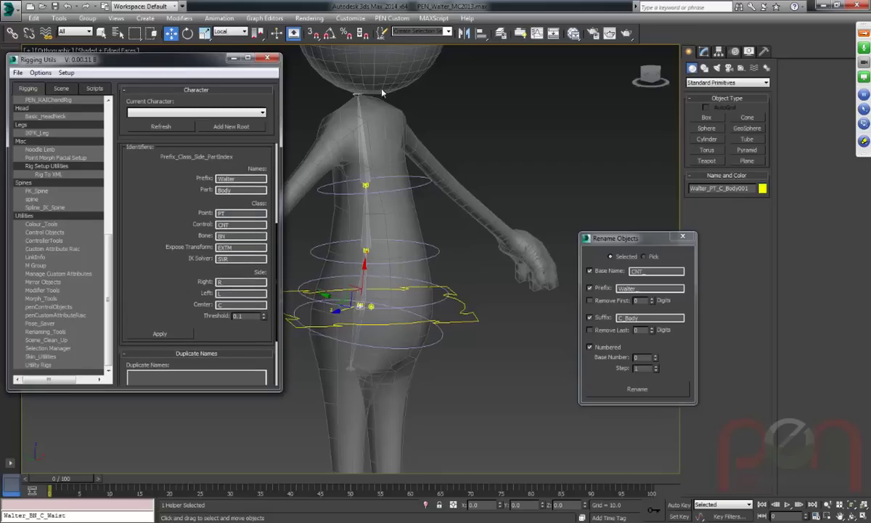
Rename the tilted hip circle, its parent group and their children with part TailBone.
{"action": "scroll", "coordinate": [445, 336], "scroll_direction": "up", "scroll_amount": 4}
{"action": "left_click", "coordinate": [483, 303]}
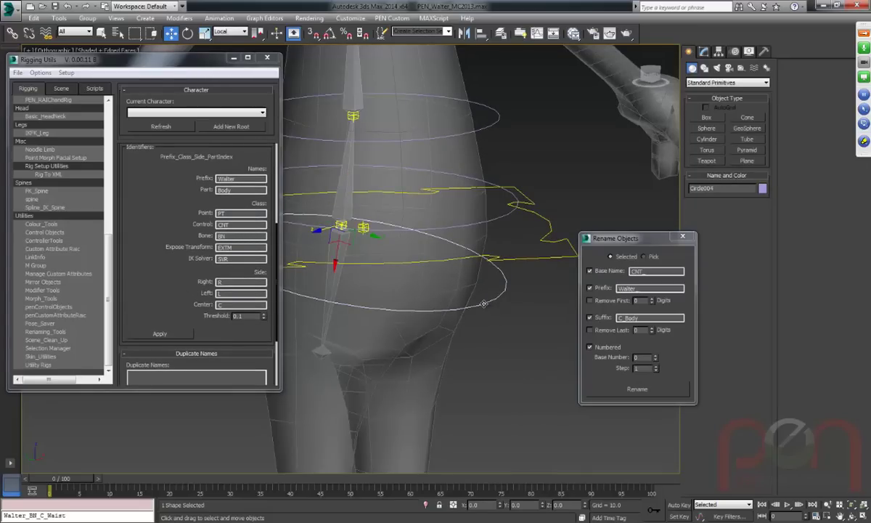
{"action": "key", "text": "Page_Up"}
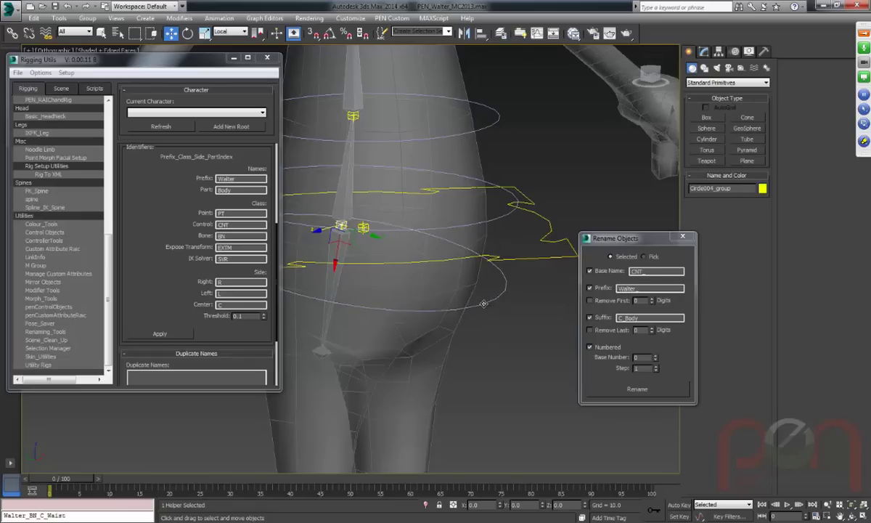
{"action": "key", "text": "ctrl+Page_Down"}
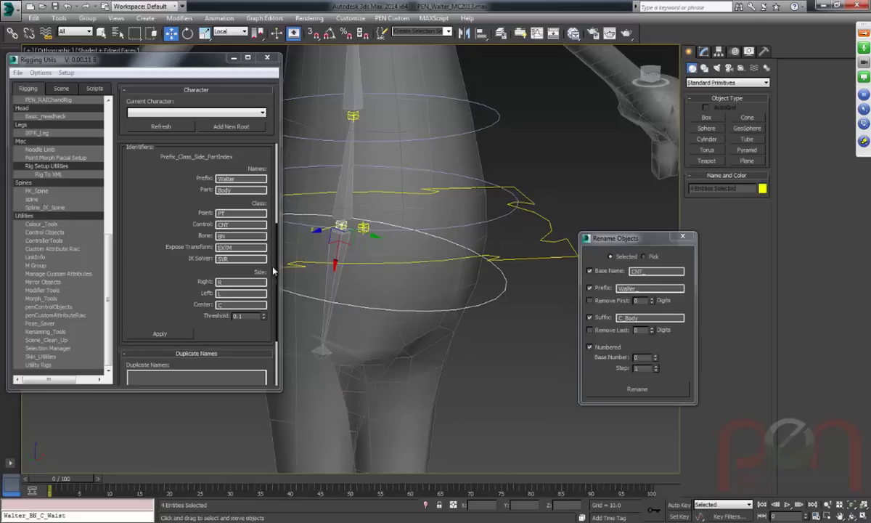
{"action": "double_click", "coordinate": [223, 189]}
{"action": "type", "text": "Ta"}
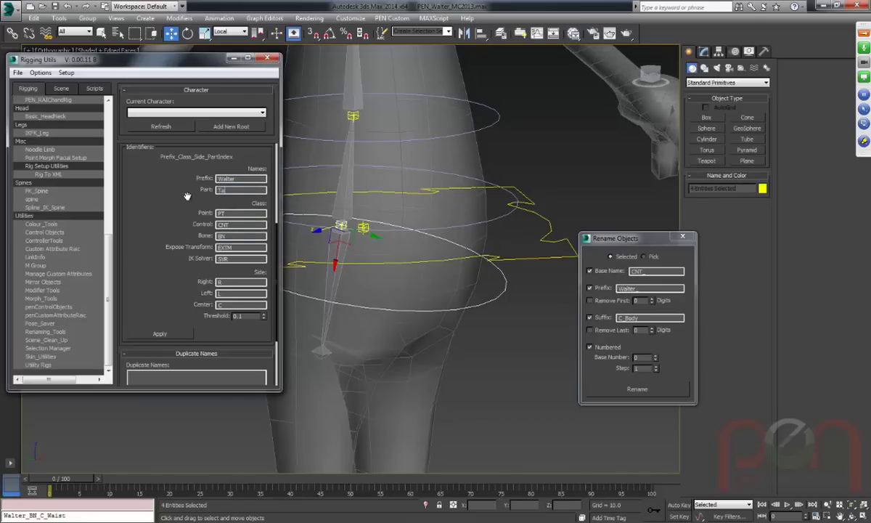
{"action": "type", "text": "ilBone"}
Rename the yellow arrow control around the hips and its parent group with part Waist.
{"action": "scroll", "coordinate": [494, 344], "scroll_direction": "down", "scroll_amount": 5}
{"action": "scroll", "coordinate": [385, 316], "scroll_direction": "down", "scroll_amount": 4}
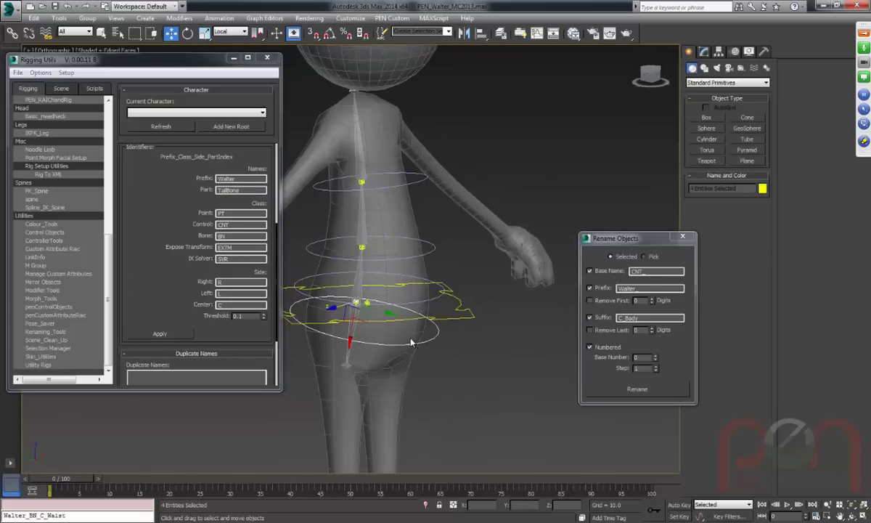
{"action": "left_click", "coordinate": [435, 308]}
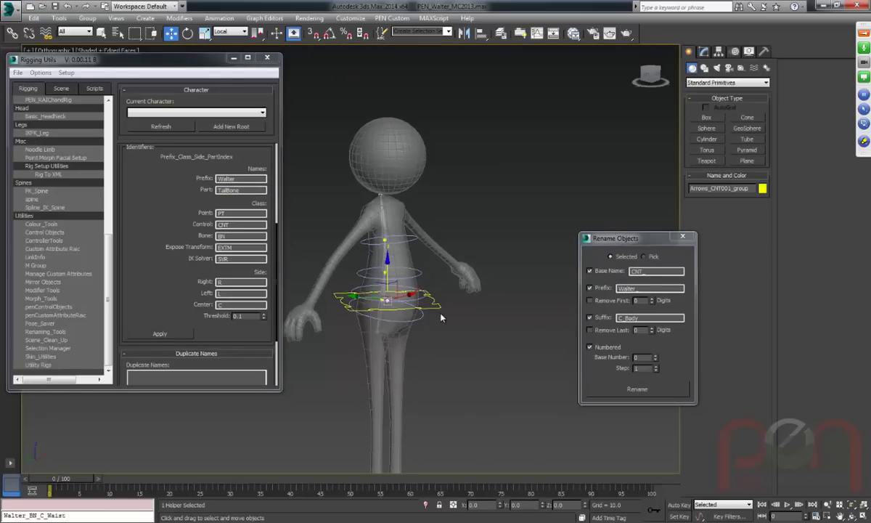
{"action": "left_click", "coordinate": [410, 287], "text": "ctrl"}
{"action": "scroll", "coordinate": [410, 287], "scroll_direction": "up", "scroll_amount": 4}
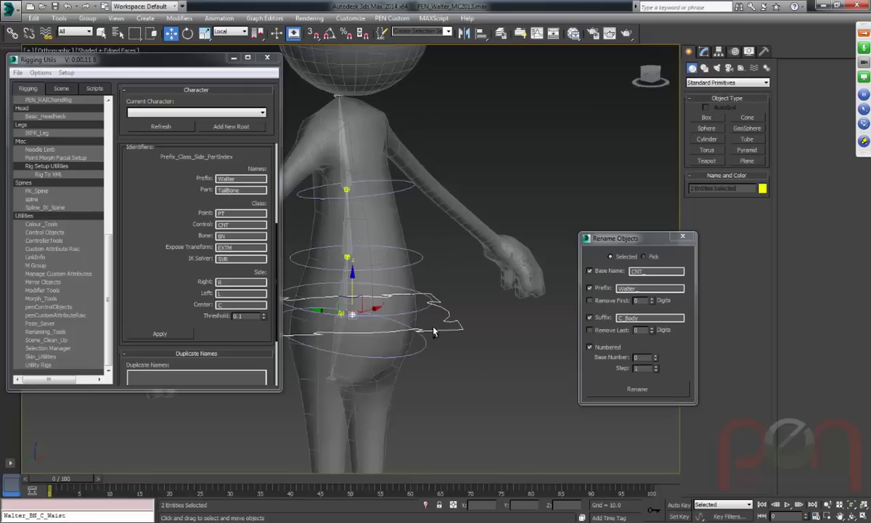
{"action": "double_click", "coordinate": [230, 190]}
{"action": "type", "text": "Waist"}
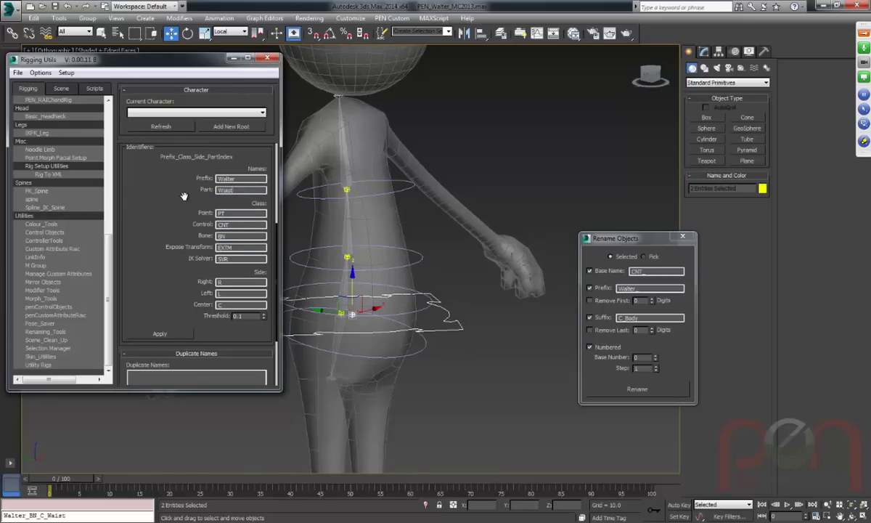
Rename the circle and text control at the character's feet with part Root.
{"action": "scroll", "coordinate": [411, 104], "scroll_direction": "down", "scroll_amount": 3}
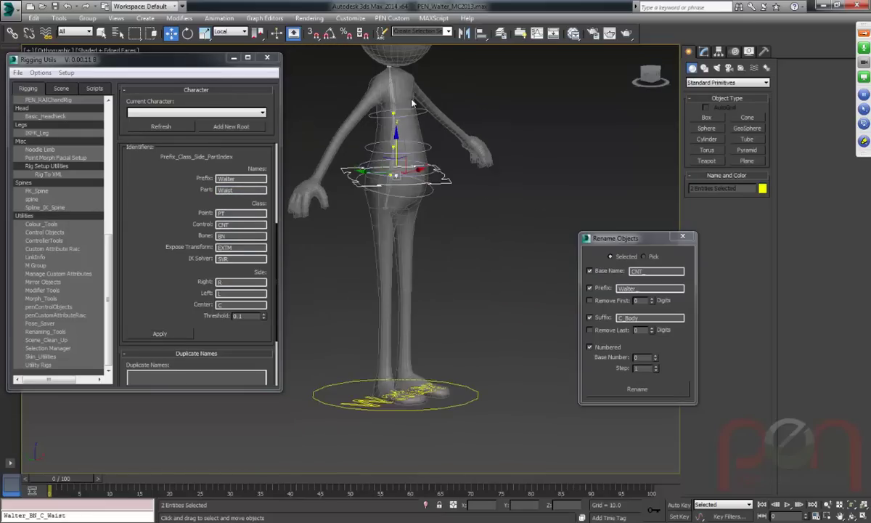
{"action": "left_click", "coordinate": [420, 409]}
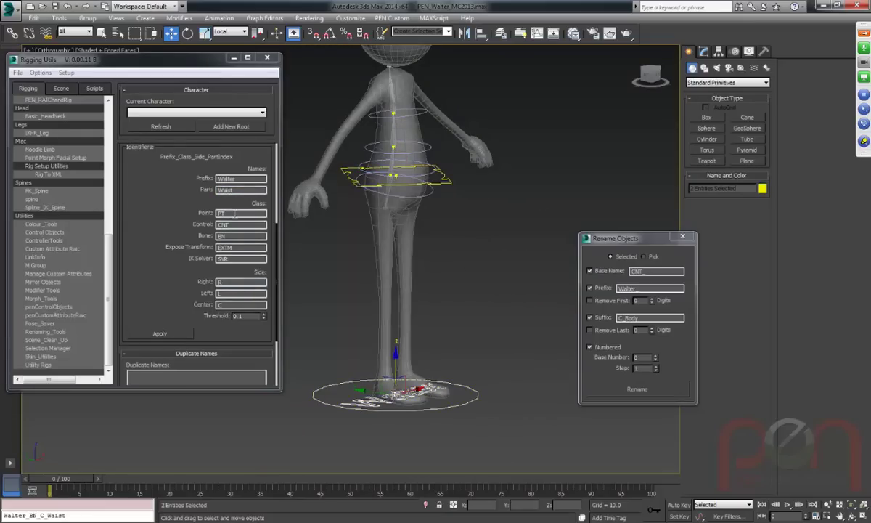
{"action": "double_click", "coordinate": [243, 191]}
{"action": "type", "text": "Root"}
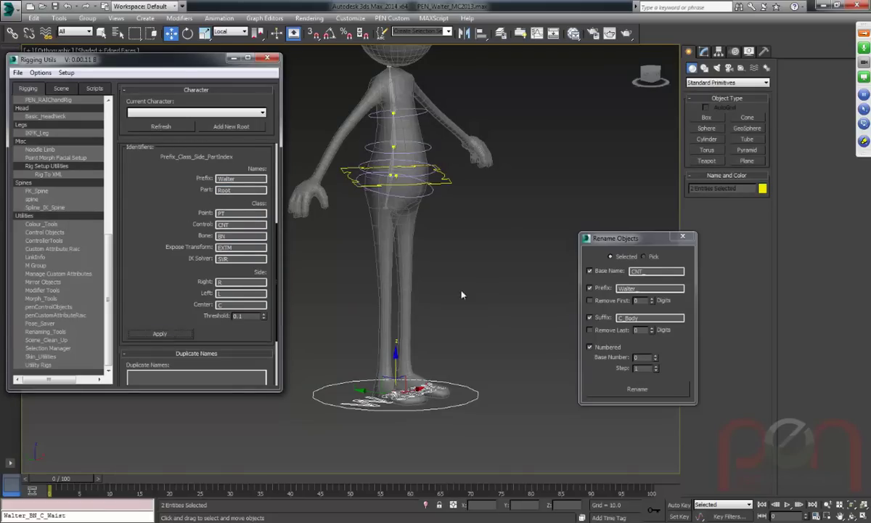
Enlarge the Rigging Utils window and examine its renaming options alongside the Rename Objects dialog.
{"action": "left_click_drag", "start_coordinate": [604, 243], "coordinate": [585, 235]}
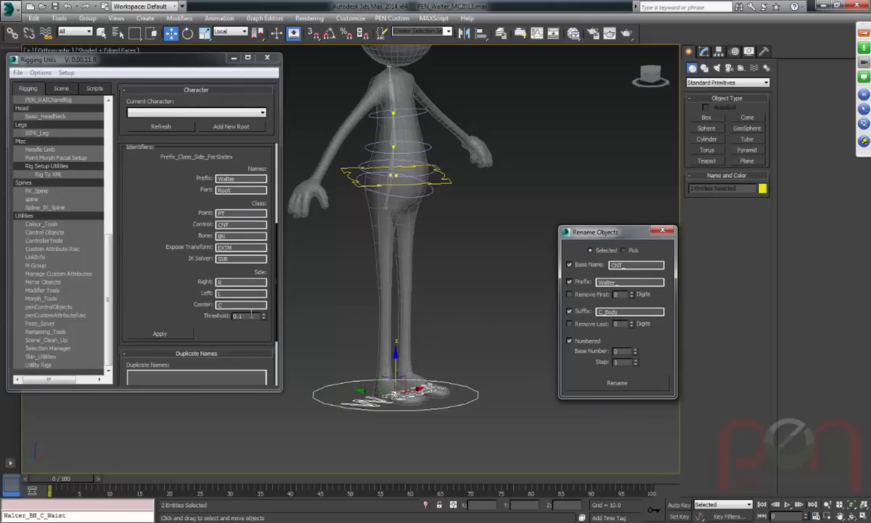
{"action": "left_click_drag", "start_coordinate": [583, 231], "coordinate": [560, 216]}
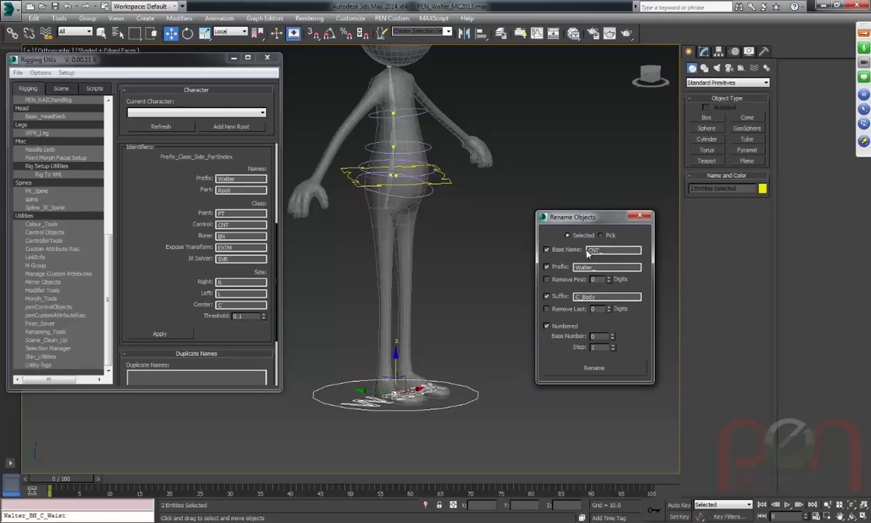
{"action": "left_click_drag", "start_coordinate": [207, 391], "coordinate": [207, 473]}
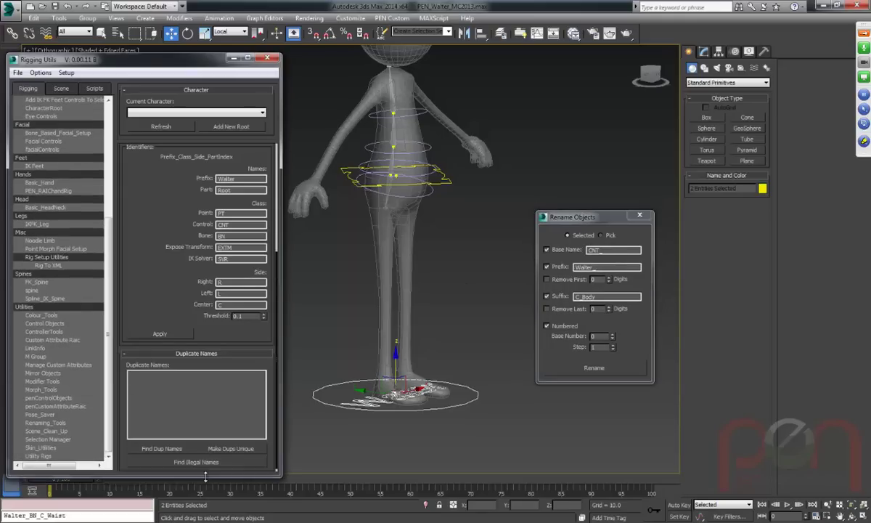
{"action": "scroll", "coordinate": [153, 298], "scroll_direction": "up", "scroll_amount": 3}
{"action": "scroll", "coordinate": [144, 288], "scroll_direction": "down", "scroll_amount": 1}
{"action": "left_click_drag", "start_coordinate": [613, 223], "coordinate": [616, 232]}
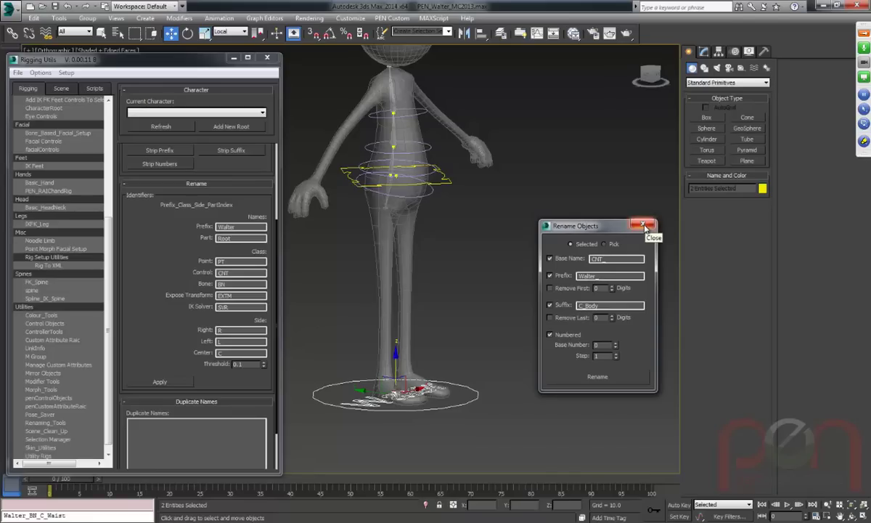
{"action": "left_click_drag", "start_coordinate": [599, 232], "coordinate": [644, 285]}
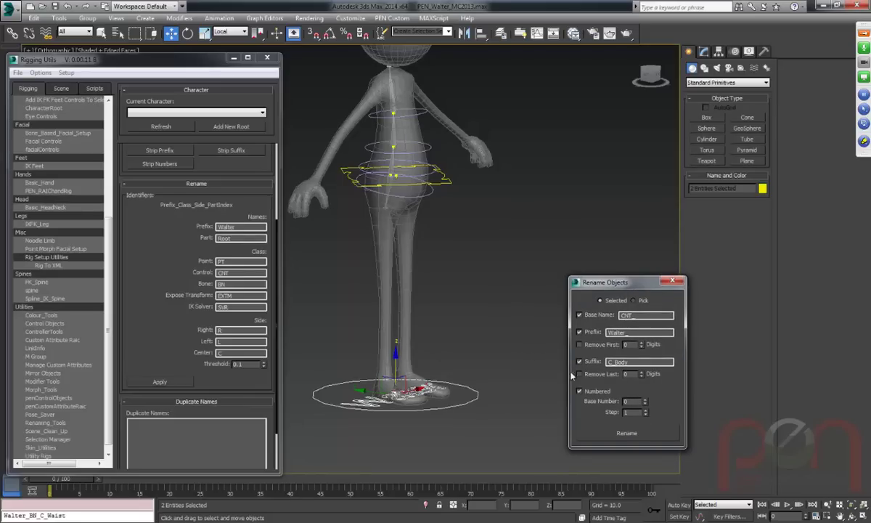
{"action": "scroll", "coordinate": [400, 203], "scroll_direction": "up", "scroll_amount": 3}
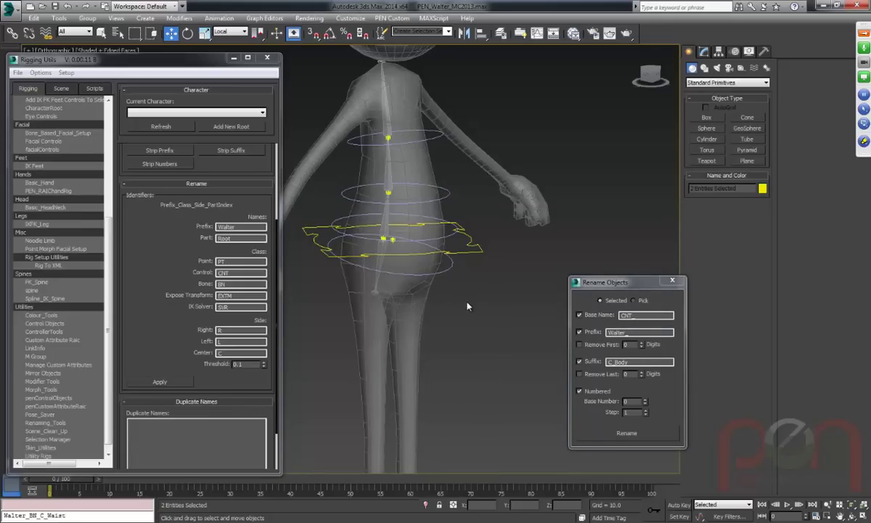
{"action": "left_click_drag", "start_coordinate": [603, 282], "coordinate": [599, 288]}
Close Rename Objects and Rigging Utils, and select the waist arrow control to check its name.
{"action": "left_click", "coordinate": [671, 288]}
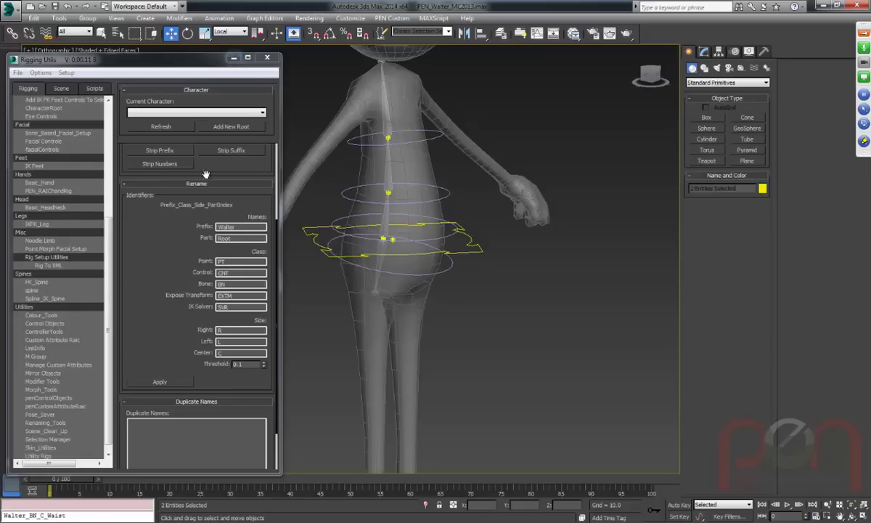
{"action": "left_click", "coordinate": [265, 60]}
{"action": "middle_click_drag", "start_coordinate": [407, 239], "coordinate": [502, 275], "text": "alt"}
{"action": "scroll", "coordinate": [464, 226], "scroll_direction": "down", "scroll_amount": 2}
{"action": "scroll", "coordinate": [447, 238], "scroll_direction": "up", "scroll_amount": 4}
{"action": "left_click", "coordinate": [471, 274]}
{"action": "scroll", "coordinate": [502, 276], "scroll_direction": "down", "scroll_amount": 2}
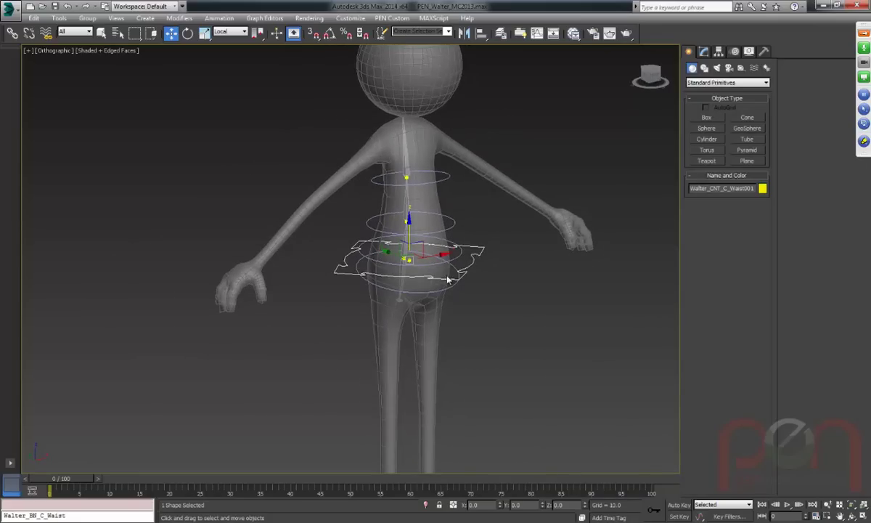
Look over the character from the front and switch to a closer Top view of its arm and waist control.
{"action": "middle_click_drag", "start_coordinate": [451, 284], "coordinate": [435, 232], "text": "alt"}
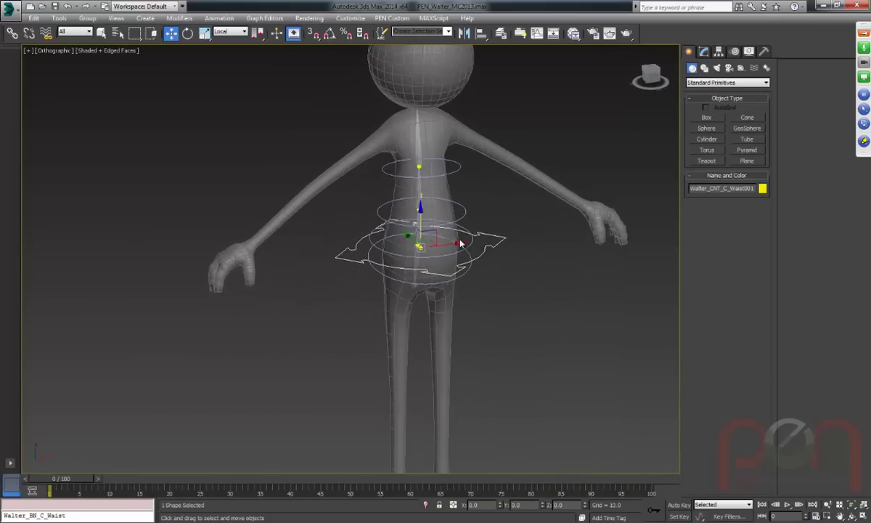
{"action": "middle_click_drag", "start_coordinate": [380, 247], "coordinate": [389, 234], "text": "alt"}
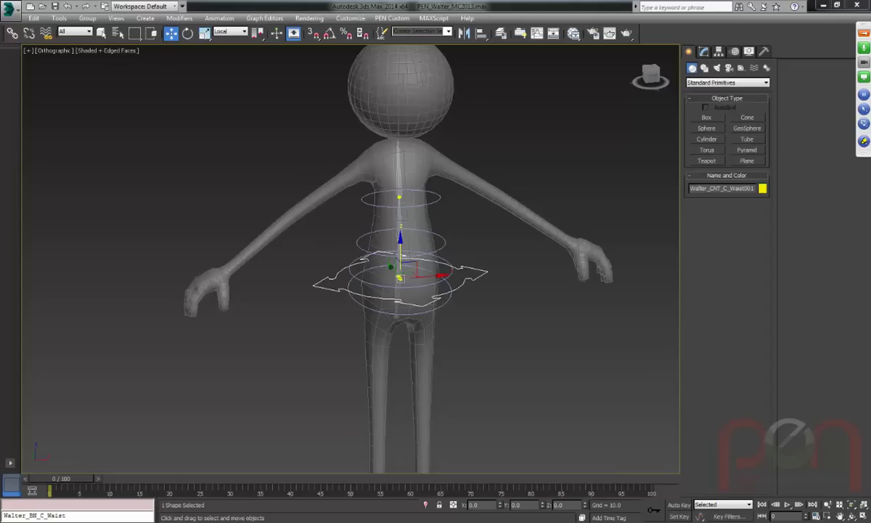
{"action": "middle_click_drag", "start_coordinate": [392, 240], "coordinate": [361, 235], "text": "alt"}
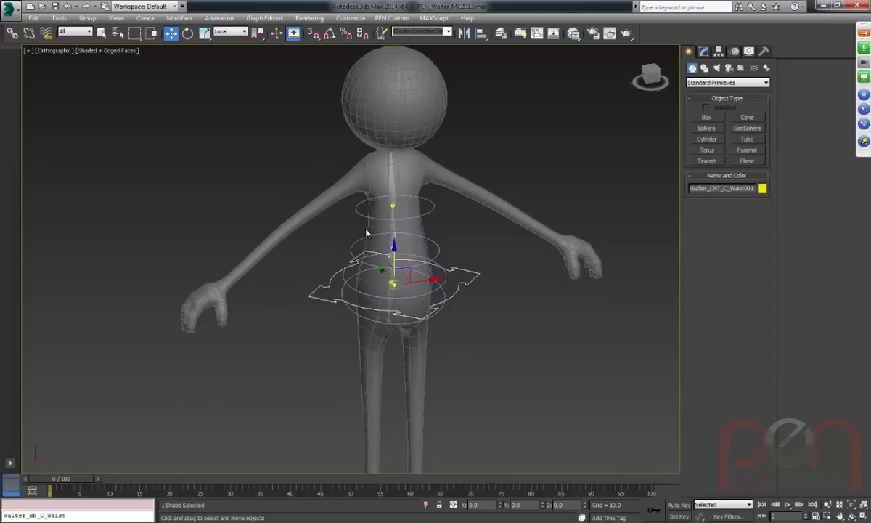
{"action": "key", "text": "t"}
{"action": "scroll", "coordinate": [391, 341], "scroll_direction": "up", "scroll_amount": 8}
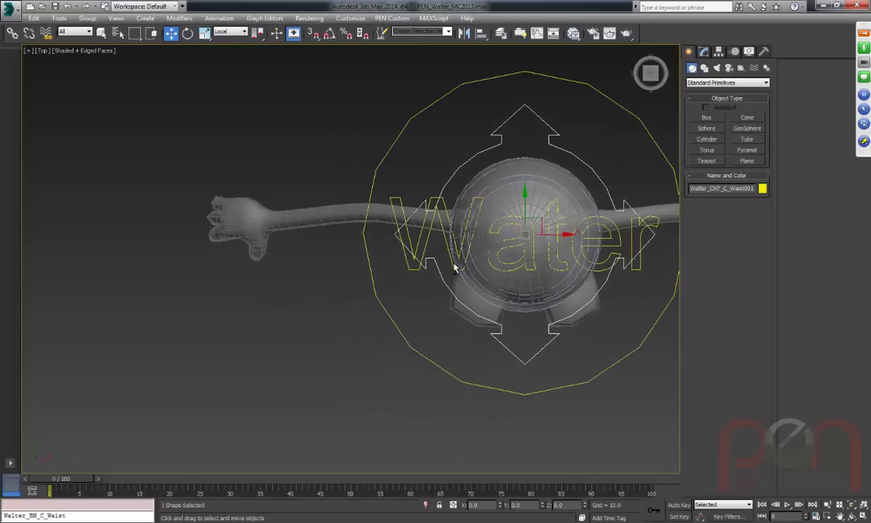
{"action": "scroll", "coordinate": [452, 289], "scroll_direction": "down", "scroll_amount": 2}
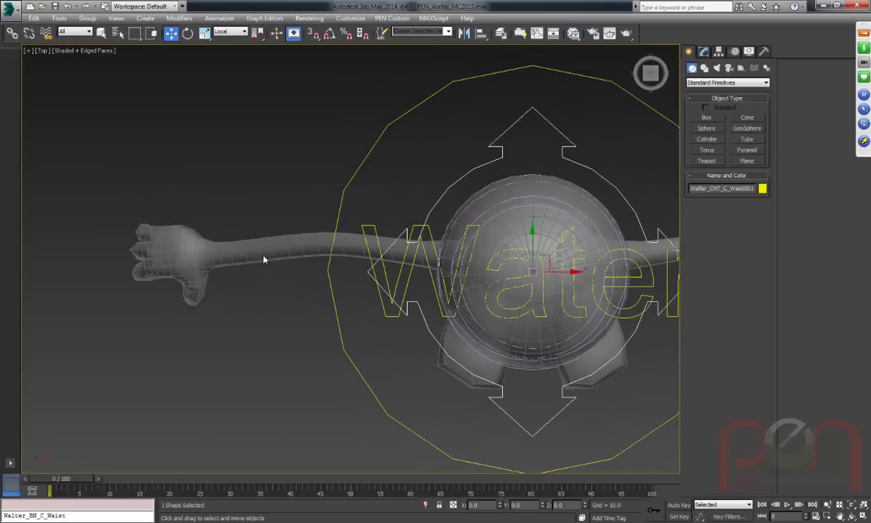
{"action": "scroll", "coordinate": [315, 267], "scroll_direction": "down", "scroll_amount": 2}
{"action": "scroll", "coordinate": [402, 248], "scroll_direction": "up", "scroll_amount": 2}
{"action": "right_click", "coordinate": [383, 190]}
{"action": "mouse_move", "coordinate": [420, 206]}
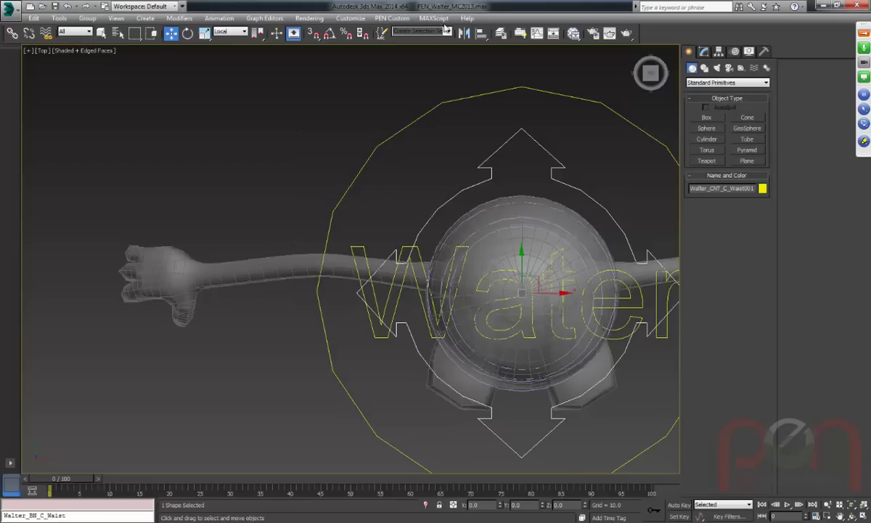
{"action": "left_click", "coordinate": [370, 21]}
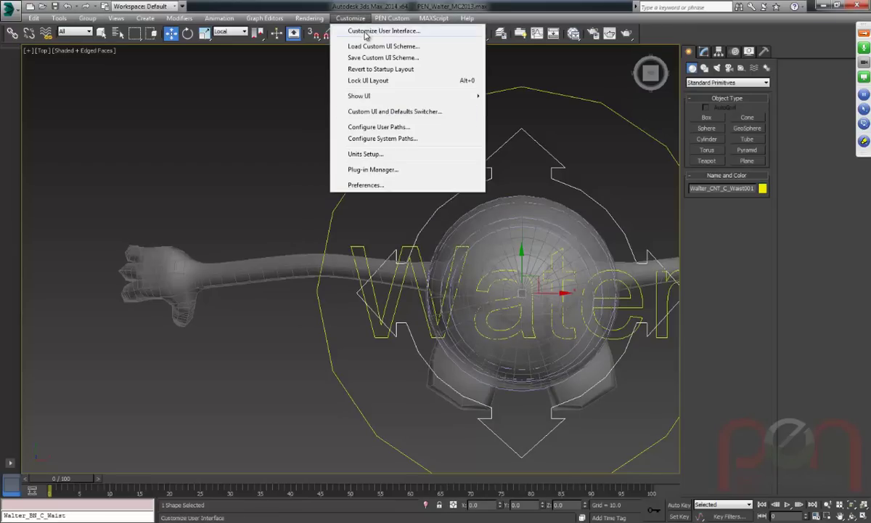
{"action": "left_click", "coordinate": [345, 31]}
Draw a chain of four bones plus an end bone above the right arm, from the shoulder area out to the hand.
{"action": "right_click", "coordinate": [362, 168]}
{"action": "mouse_move", "coordinate": [390, 188]}
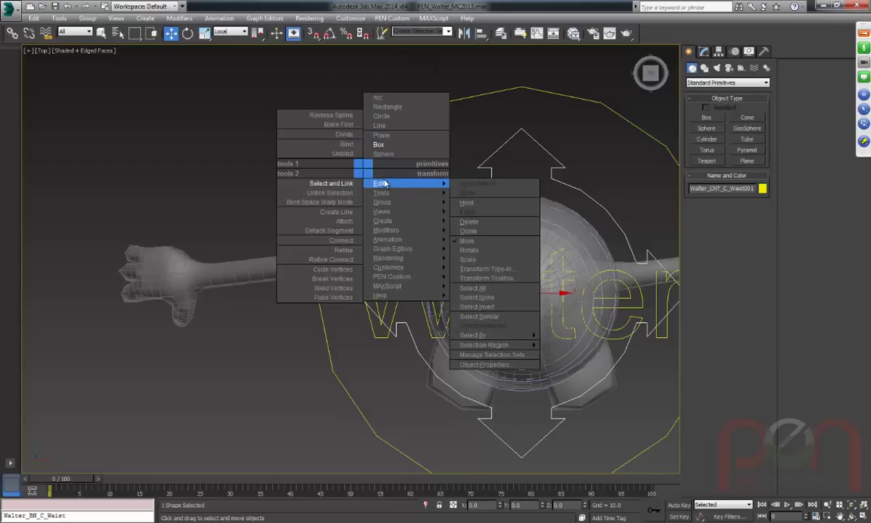
{"action": "mouse_move", "coordinate": [387, 194]}
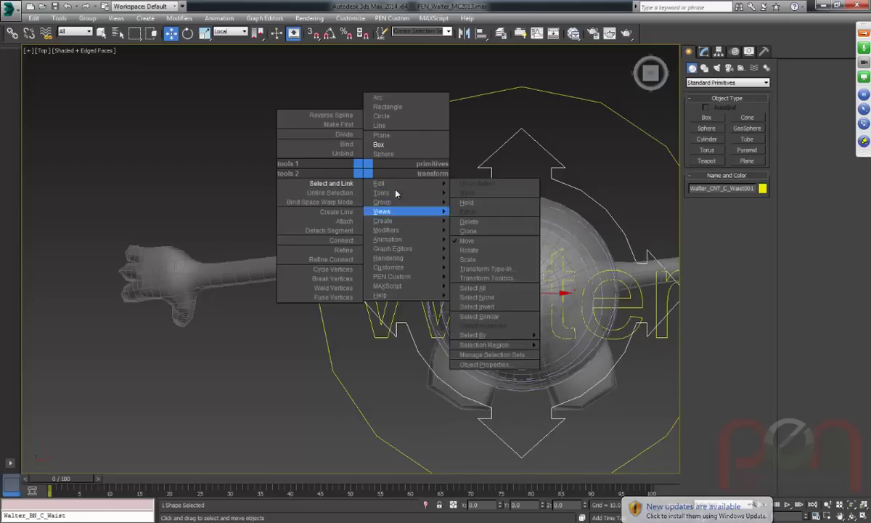
{"action": "mouse_move", "coordinate": [383, 220]}
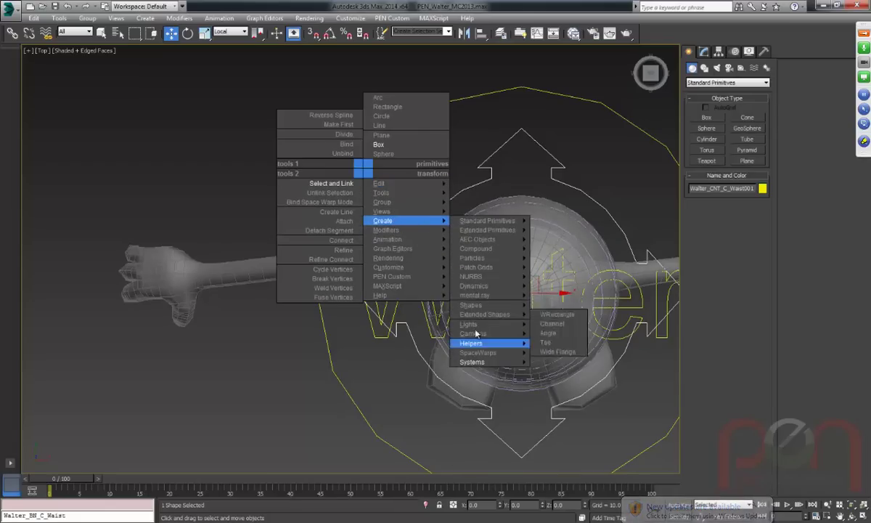
{"action": "mouse_move", "coordinate": [471, 362]}
{"action": "left_click", "coordinate": [556, 361]}
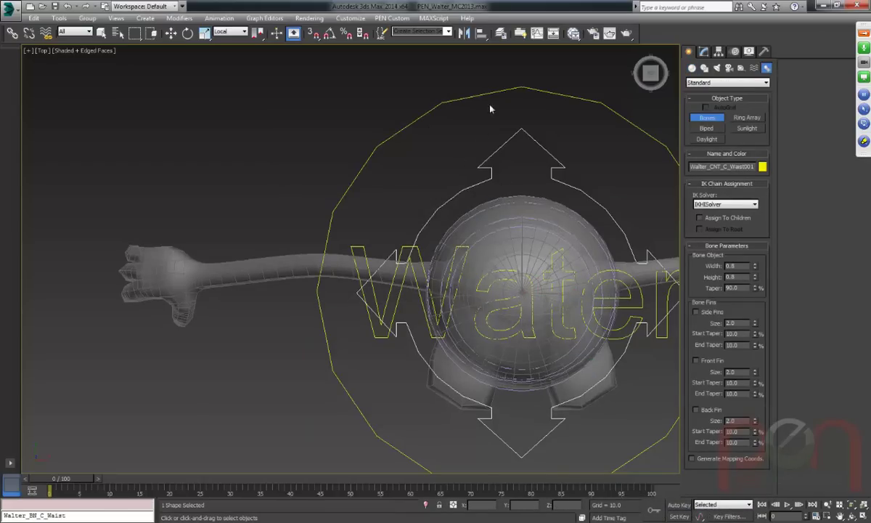
{"action": "left_click", "coordinate": [502, 132]}
{"action": "left_click", "coordinate": [441, 130]}
{"action": "left_click", "coordinate": [305, 108]}
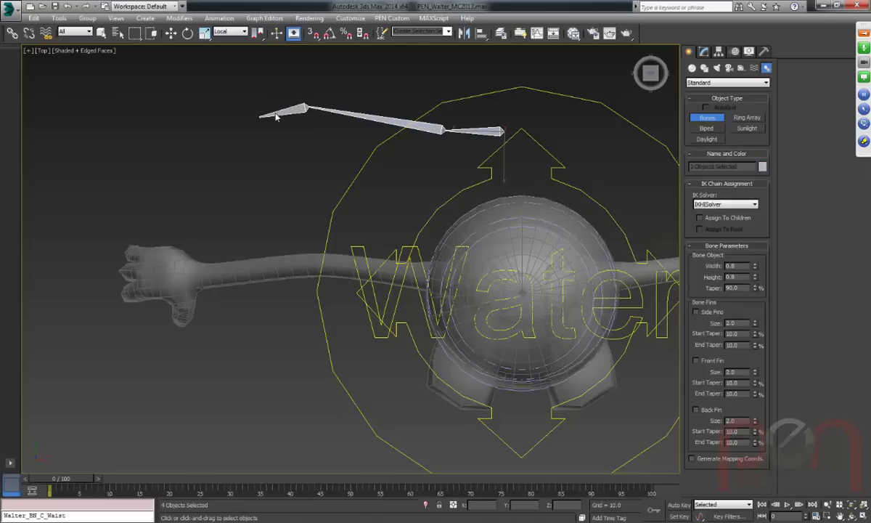
{"action": "left_click", "coordinate": [177, 132]}
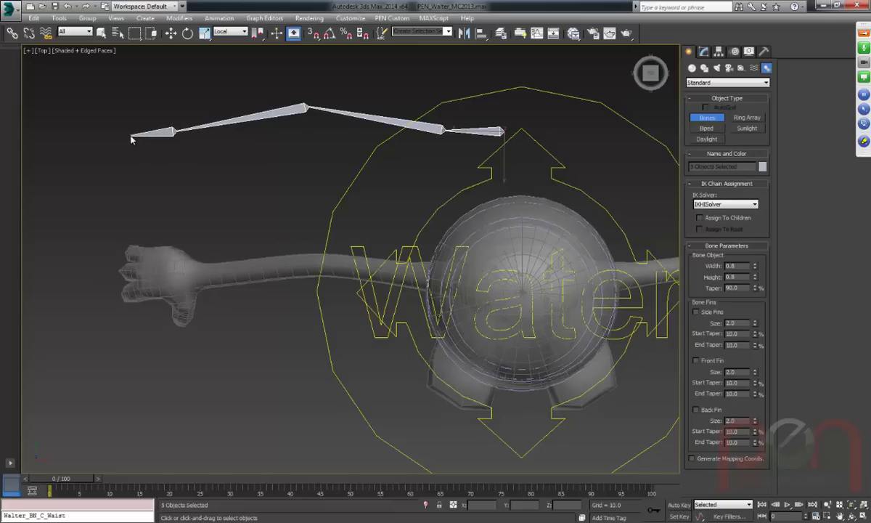
{"action": "left_click", "coordinate": [122, 139]}
{"action": "right_click", "coordinate": [121, 138]}
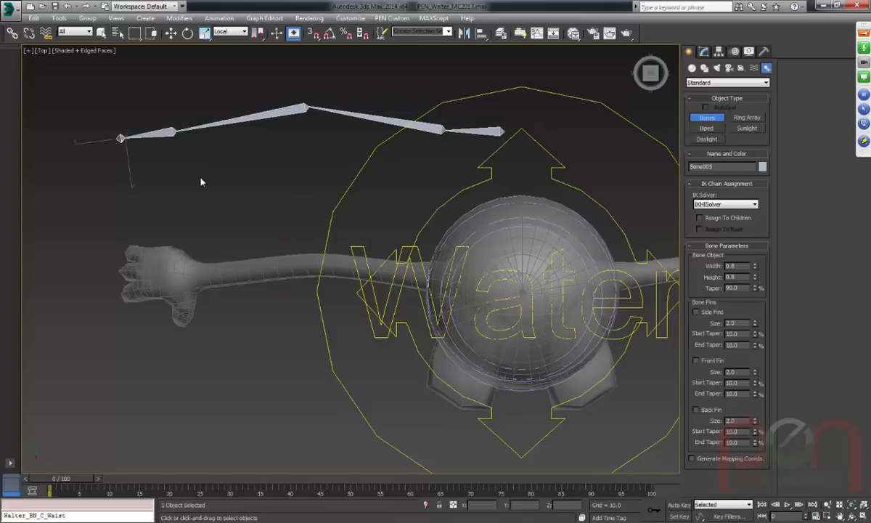
Raise the bone chain by its root bone to shoulder height in the Left view, using the View reference coordinate system.
{"action": "key", "text": "w"}
{"action": "left_click", "coordinate": [482, 130]}
{"action": "middle_click_drag", "start_coordinate": [434, 191], "coordinate": [471, 187], "text": "alt"}
{"action": "key", "text": "l"}
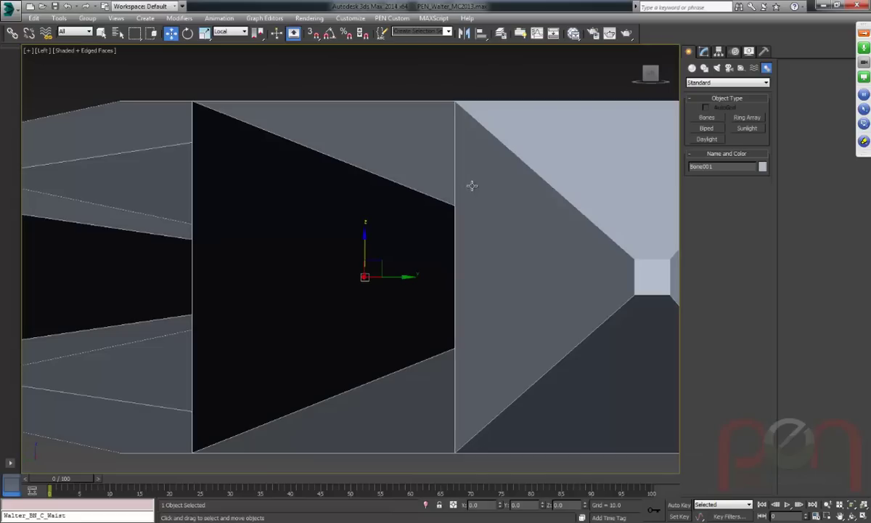
{"action": "scroll", "coordinate": [407, 235], "scroll_direction": "down", "scroll_amount": 10}
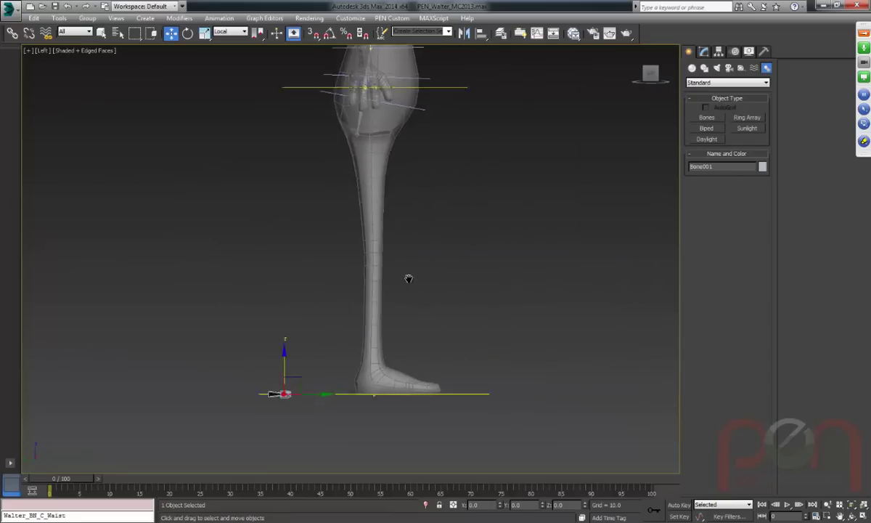
{"action": "right_click", "coordinate": [361, 312], "text": "alt"}
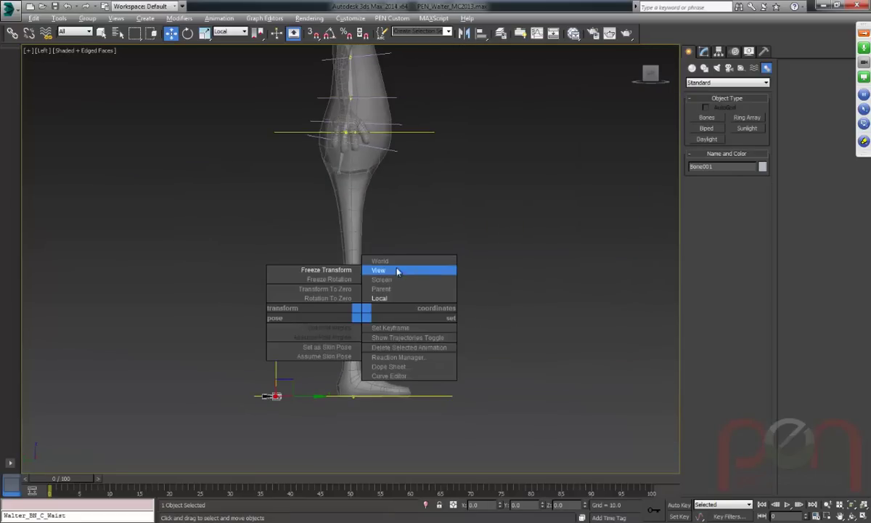
{"action": "left_click", "coordinate": [397, 272]}
{"action": "middle_click_drag", "start_coordinate": [340, 306], "coordinate": [301, 333]}
{"action": "scroll", "coordinate": [301, 332], "scroll_direction": "down", "scroll_amount": 1}
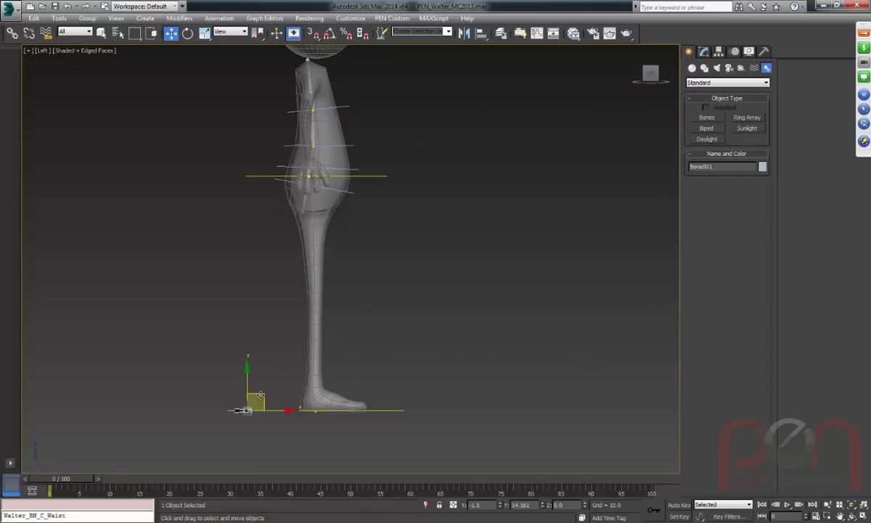
{"action": "left_click_drag", "start_coordinate": [261, 394], "coordinate": [326, 69]}
{"action": "middle_click_drag", "start_coordinate": [325, 102], "coordinate": [358, 189]}
{"action": "scroll", "coordinate": [358, 189], "scroll_direction": "up", "scroll_amount": 5}
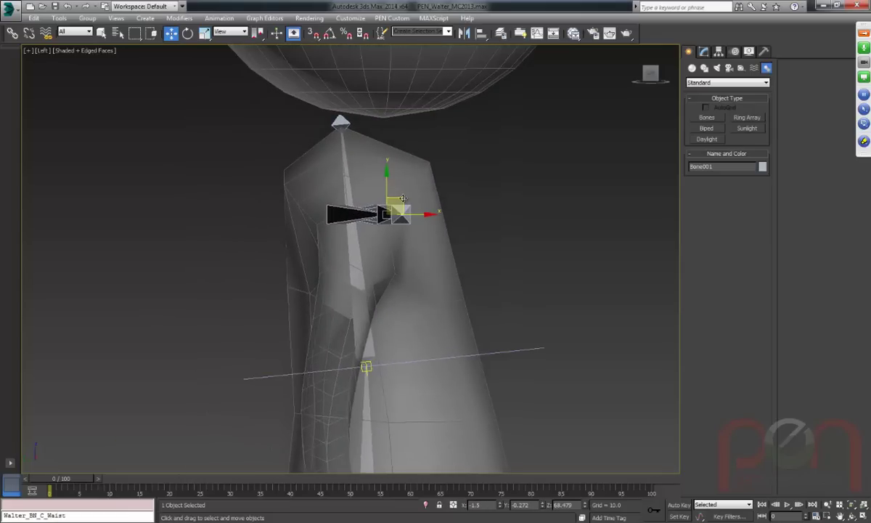
Fine-tune the root bone's depth and height inside the upper chest and shift it along X close to the spine.
{"action": "left_click_drag", "start_coordinate": [388, 178], "coordinate": [397, 176]}
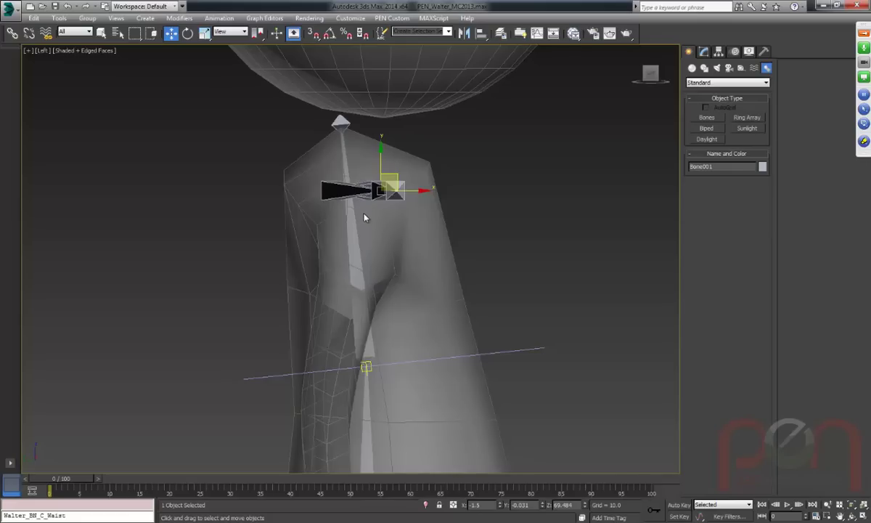
{"action": "left_click_drag", "start_coordinate": [391, 174], "coordinate": [441, 170]}
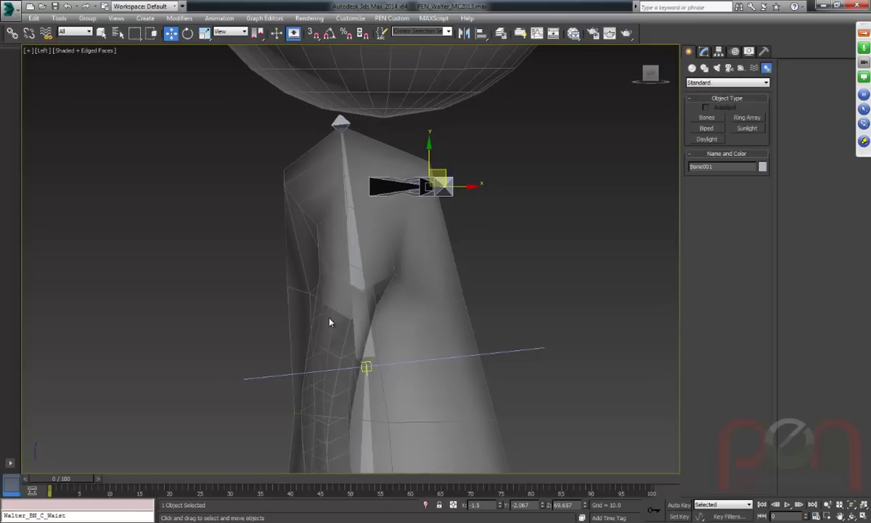
{"action": "left_click_drag", "start_coordinate": [445, 169], "coordinate": [393, 174]}
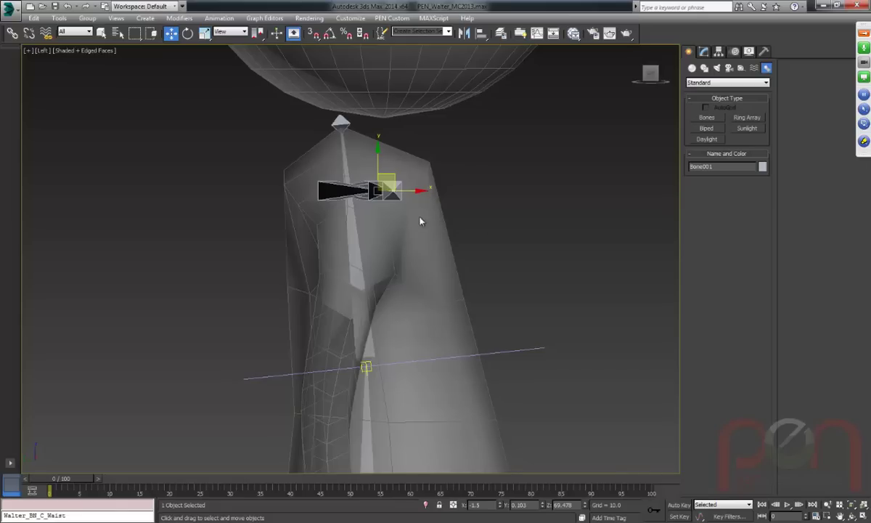
{"action": "mouse_move", "coordinate": [388, 175]}
{"action": "left_mouse_down"}
{"action": "mouse_move", "coordinate": [394, 159]}
{"action": "mouse_move", "coordinate": [394, 184]}
{"action": "left_mouse_up"}
{"action": "mouse_move", "coordinate": [428, 223]}
{"action": "middle_mouse_down", "text": "alt"}
{"action": "mouse_move", "coordinate": [355, 239]}
{"action": "mouse_move", "coordinate": [436, 210]}
{"action": "middle_mouse_up", "text": "alt"}
{"action": "left_click_drag", "start_coordinate": [475, 199], "coordinate": [485, 201]}
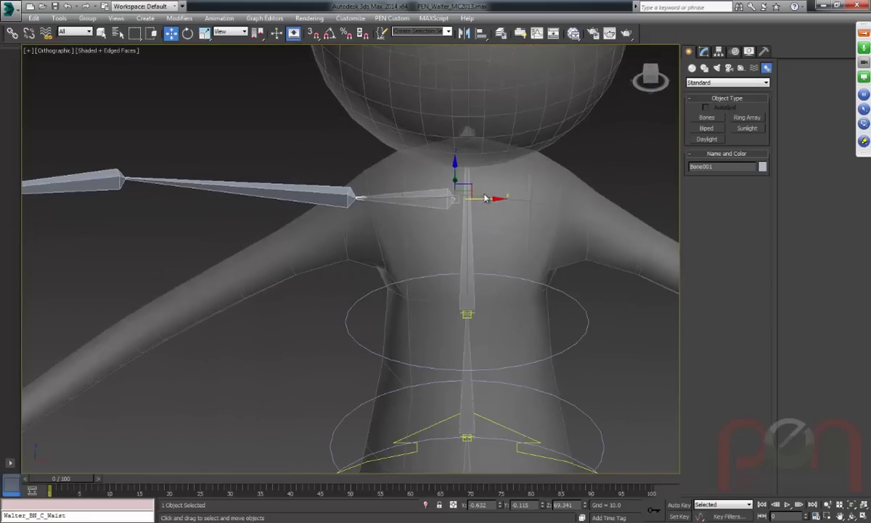
{"action": "left_click_drag", "start_coordinate": [480, 198], "coordinate": [485, 200]}
{"action": "middle_click_drag", "start_coordinate": [418, 232], "coordinate": [461, 210], "text": "alt"}
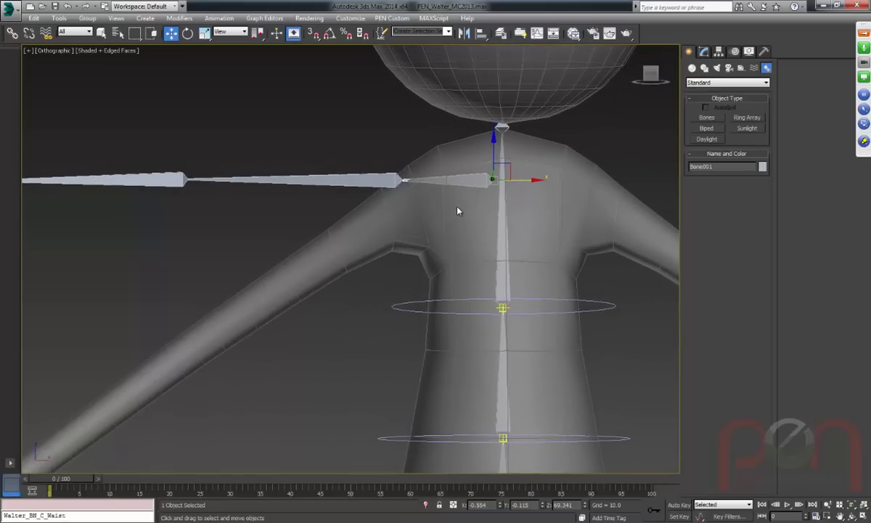
Rotate the root bone so the chain slopes down and forward toward the right arm.
{"action": "key", "text": "e"}
{"action": "left_click_drag", "start_coordinate": [521, 154], "coordinate": [516, 135]}
{"action": "middle_click_drag", "start_coordinate": [442, 258], "coordinate": [494, 194], "text": "alt"}
{"action": "right_click", "coordinate": [494, 199], "text": "alt"}
{"action": "left_click", "coordinate": [523, 207]}
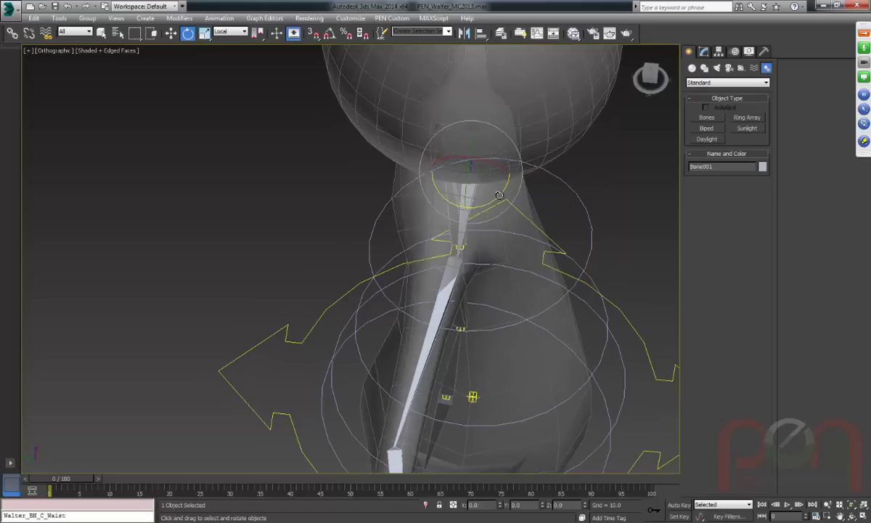
{"action": "right_click", "coordinate": [526, 243], "text": "alt"}
{"action": "left_click", "coordinate": [552, 195]}
{"action": "left_click_drag", "start_coordinate": [501, 190], "coordinate": [509, 263]}
{"action": "middle_click_drag", "start_coordinate": [510, 264], "coordinate": [469, 233], "text": "alt"}
Try to move the upper-arm bone directly, without any bone editing mode.
{"action": "left_click", "coordinate": [411, 213]}
{"action": "right_click", "coordinate": [429, 234]}
{"action": "left_click", "coordinate": [464, 249]}
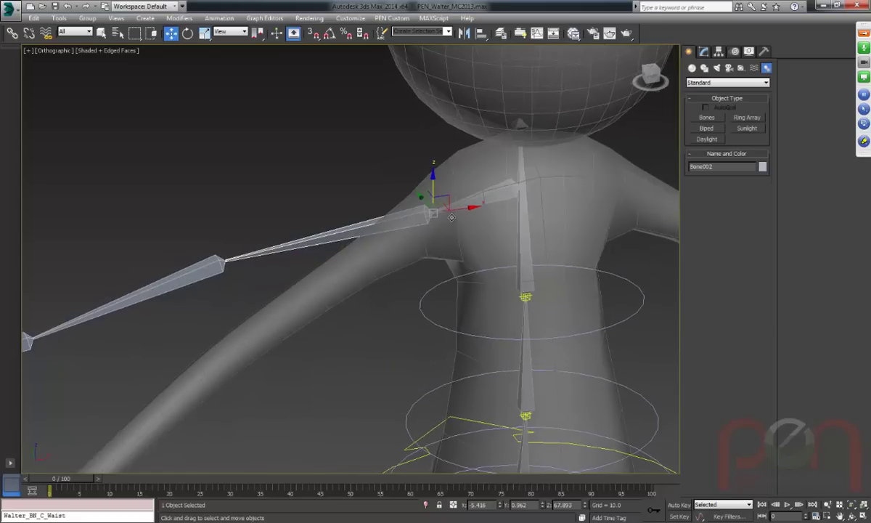
{"action": "left_click_drag", "start_coordinate": [432, 213], "coordinate": [487, 255]}
{"action": "middle_click_drag", "start_coordinate": [488, 254], "coordinate": [475, 200], "text": "alt"}
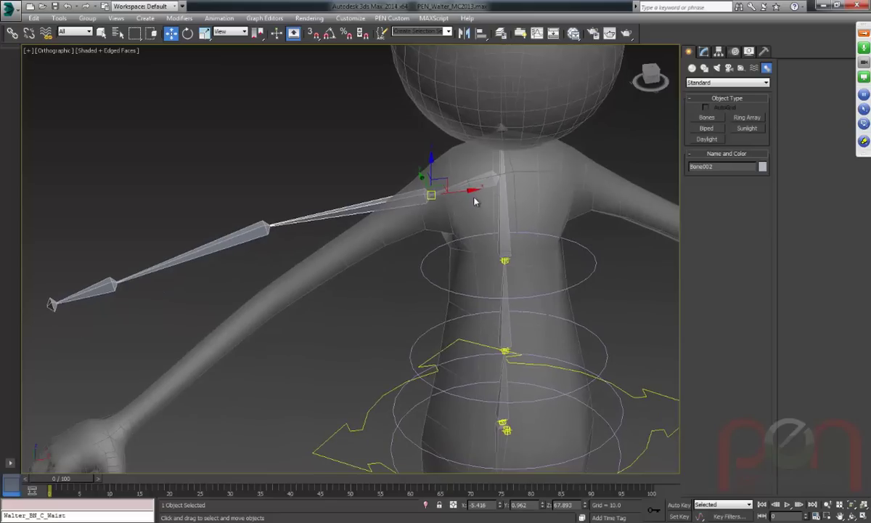
Open the Bone Tools window, enlarge it beside the character and enable Bone Edit Mode.
{"action": "left_click", "coordinate": [217, 18]}
{"action": "left_click", "coordinate": [233, 234]}
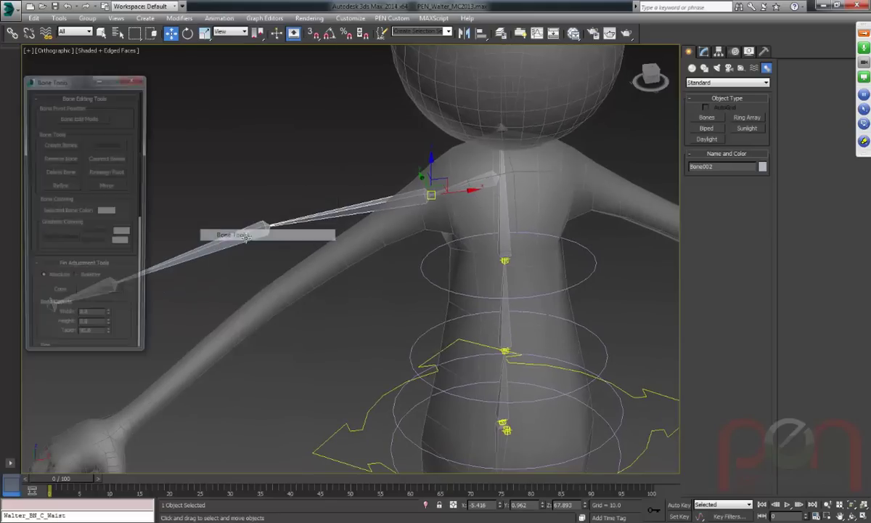
{"action": "left_click_drag", "start_coordinate": [91, 361], "coordinate": [89, 482]}
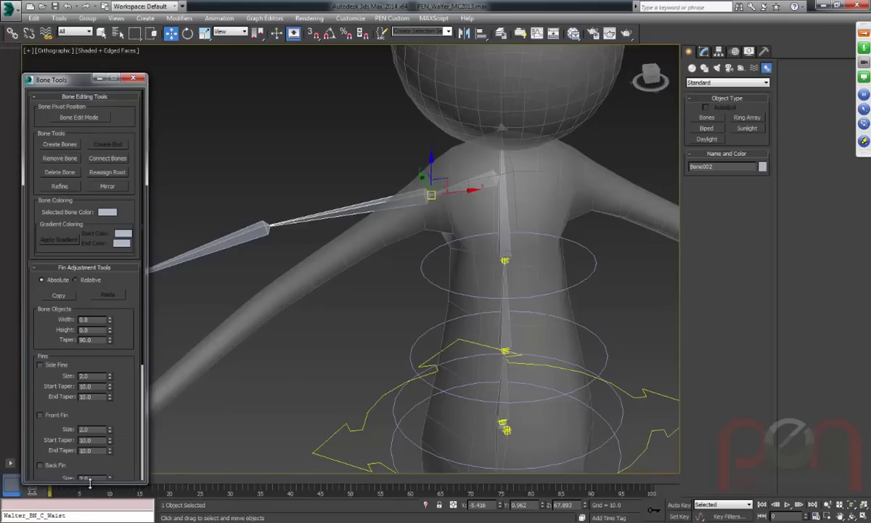
{"action": "left_click_drag", "start_coordinate": [71, 80], "coordinate": [67, 55]}
{"action": "middle_click_drag", "start_coordinate": [495, 398], "coordinate": [474, 274], "text": "alt"}
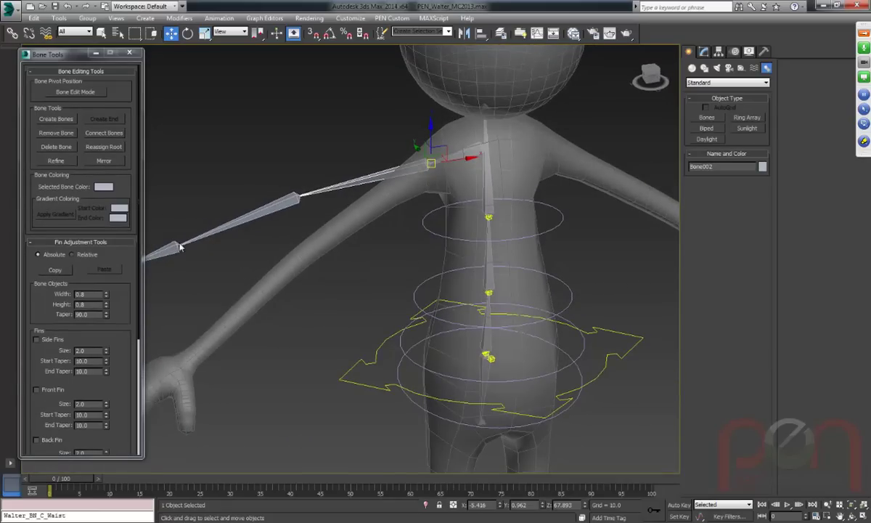
{"action": "left_click_drag", "start_coordinate": [71, 56], "coordinate": [69, 52]}
{"action": "middle_click_drag", "start_coordinate": [407, 249], "coordinate": [409, 278]}
{"action": "scroll", "coordinate": [386, 261], "scroll_direction": "up", "scroll_amount": 1}
{"action": "middle_click_drag", "start_coordinate": [363, 246], "coordinate": [472, 225]}
{"action": "scroll", "coordinate": [125, 341], "scroll_direction": "down", "scroll_amount": 5}
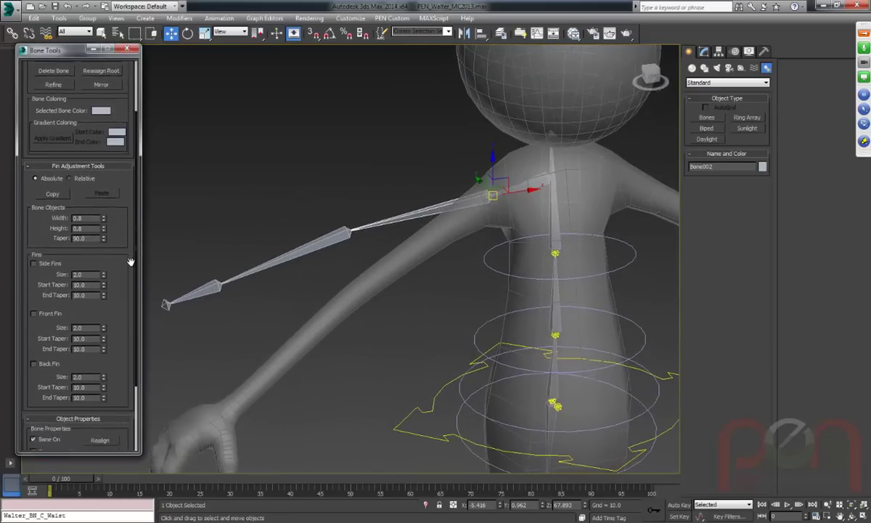
{"action": "scroll", "coordinate": [130, 338], "scroll_direction": "up", "scroll_amount": 5}
{"action": "middle_click_drag", "start_coordinate": [437, 251], "coordinate": [518, 280]}
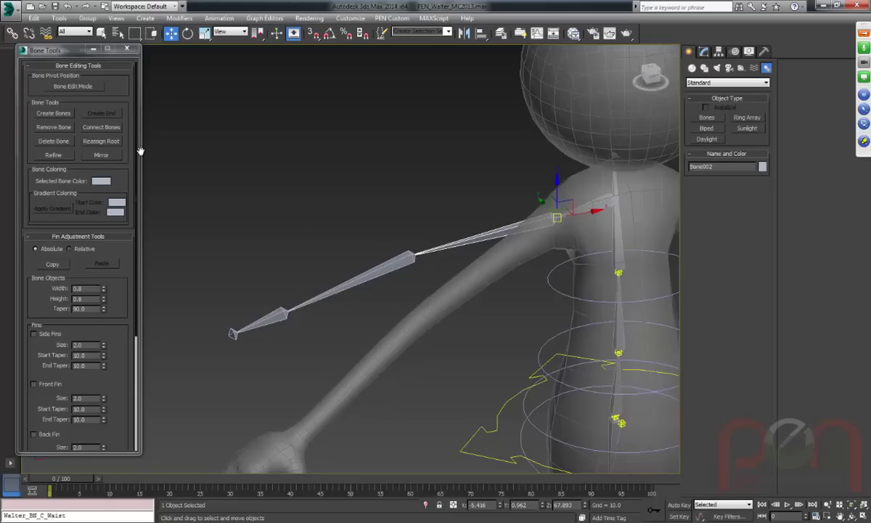
{"action": "left_click", "coordinate": [73, 86]}
Try to shift the shoulder joint of the upper-arm bone in Bone Edit Mode.
{"action": "middle_click_drag", "start_coordinate": [475, 210], "coordinate": [518, 207], "text": "alt"}
{"action": "left_click_drag", "start_coordinate": [501, 211], "coordinate": [508, 233]}
{"action": "middle_click_drag", "start_coordinate": [508, 232], "coordinate": [543, 230], "text": "alt"}
{"action": "left_click_drag", "start_coordinate": [543, 229], "coordinate": [524, 234]}
{"action": "middle_click_drag", "start_coordinate": [340, 280], "coordinate": [548, 222], "text": "alt"}
{"action": "scroll", "coordinate": [542, 247], "scroll_direction": "up", "scroll_amount": 3}
{"action": "scroll", "coordinate": [619, 192], "scroll_direction": "down", "scroll_amount": 3}
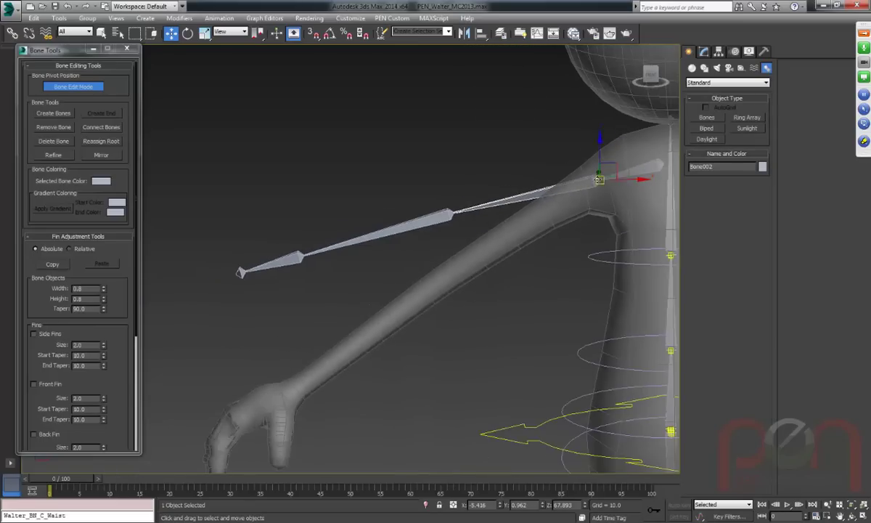
Move the forearm bone's joint down and back into the elbow of the right arm mesh.
{"action": "middle_click_drag", "start_coordinate": [615, 164], "coordinate": [613, 270], "text": "alt"}
{"action": "left_click", "coordinate": [450, 250]}
{"action": "middle_click_drag", "start_coordinate": [450, 251], "coordinate": [489, 261], "text": "alt"}
{"action": "left_click_drag", "start_coordinate": [409, 215], "coordinate": [445, 221]}
{"action": "middle_click_drag", "start_coordinate": [445, 220], "coordinate": [493, 147], "text": "alt"}
{"action": "left_click_drag", "start_coordinate": [515, 173], "coordinate": [521, 225]}
{"action": "middle_click_drag", "start_coordinate": [522, 222], "coordinate": [389, 218], "text": "alt"}
Move the hand bone's joint down to the wrist and centre it in the arm's depth.
{"action": "left_click", "coordinate": [361, 240]}
{"action": "left_click_drag", "start_coordinate": [383, 233], "coordinate": [354, 354]}
{"action": "middle_click_drag", "start_coordinate": [354, 353], "coordinate": [323, 356], "text": "alt"}
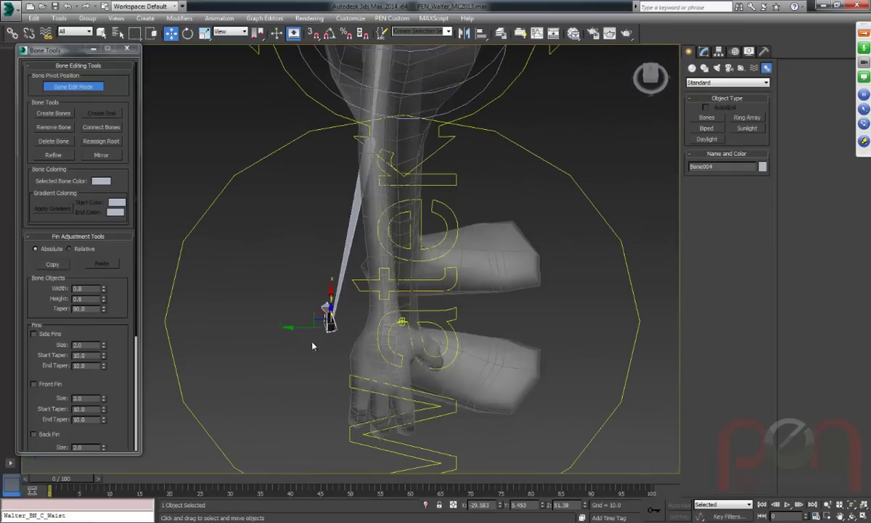
{"action": "left_click_drag", "start_coordinate": [317, 314], "coordinate": [354, 305]}
{"action": "middle_click_drag", "start_coordinate": [354, 305], "coordinate": [368, 254], "text": "alt"}
Try to move the chain's end bone toward the hand from an angled view.
{"action": "left_click_drag", "start_coordinate": [371, 245], "coordinate": [349, 317]}
{"action": "middle_click_drag", "start_coordinate": [400, 324], "coordinate": [479, 387], "text": "alt"}
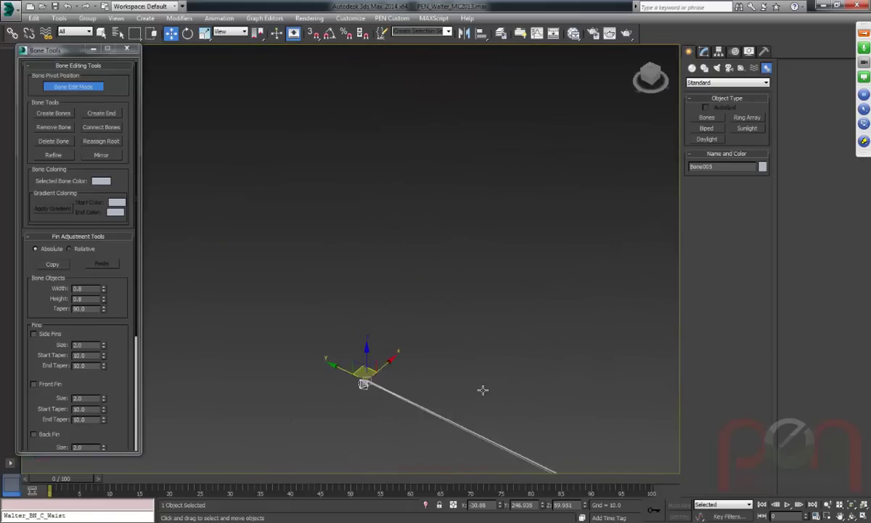
{"action": "scroll", "coordinate": [414, 305], "scroll_direction": "down", "scroll_amount": 3}
{"action": "middle_click_drag", "start_coordinate": [403, 267], "coordinate": [365, 179]}
{"action": "middle_click_drag", "start_coordinate": [382, 223], "coordinate": [406, 283], "text": "alt"}
{"action": "scroll", "coordinate": [434, 363], "scroll_direction": "up", "scroll_amount": 5}
{"action": "middle_click_drag", "start_coordinate": [434, 363], "coordinate": [462, 276], "text": "alt"}
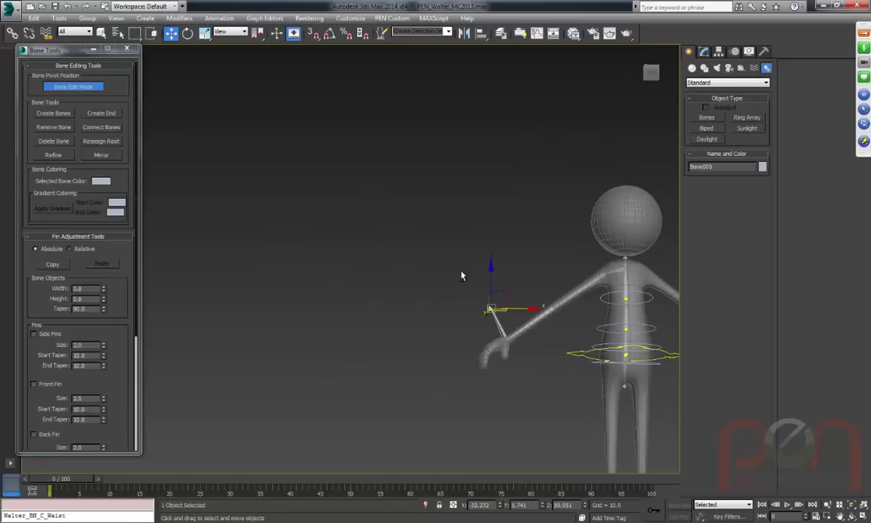
Lower the chain's end bone to hand height and shift it along Y into the middle of the palm.
{"action": "left_click_drag", "start_coordinate": [495, 293], "coordinate": [494, 332]}
{"action": "middle_click_drag", "start_coordinate": [494, 332], "coordinate": [330, 331], "text": "alt"}
{"action": "scroll", "coordinate": [508, 356], "scroll_direction": "up", "scroll_amount": 5}
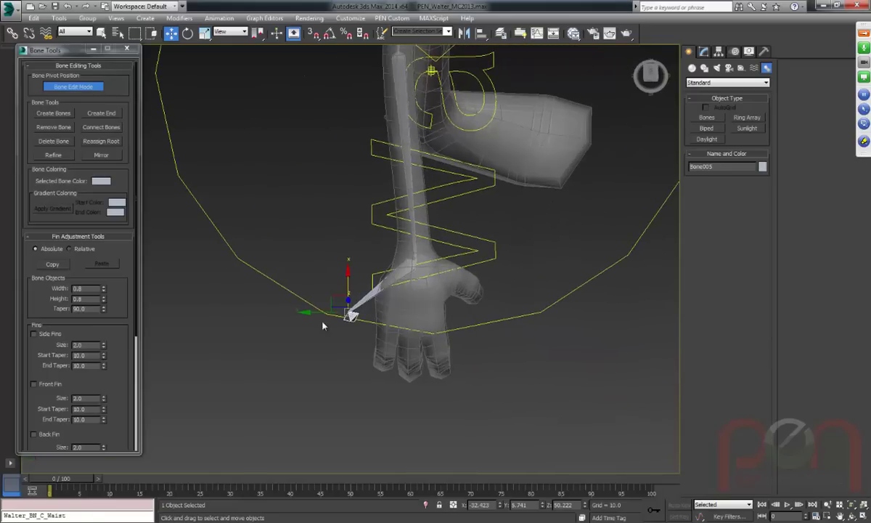
{"action": "left_click_drag", "start_coordinate": [320, 312], "coordinate": [386, 311]}
{"action": "scroll", "coordinate": [406, 312], "scroll_direction": "up", "scroll_amount": 5}
{"action": "middle_click_drag", "start_coordinate": [406, 312], "coordinate": [427, 330], "text": "alt"}
Select the hand bone of the right-arm chain and switch the reference coordinate system to Local.
{"action": "left_click", "coordinate": [452, 281]}
{"action": "middle_click_drag", "start_coordinate": [453, 281], "coordinate": [463, 242], "text": "alt"}
{"action": "middle_click_drag", "start_coordinate": [424, 229], "coordinate": [493, 296], "text": "alt"}
{"action": "right_click", "coordinate": [488, 275], "text": "alt"}
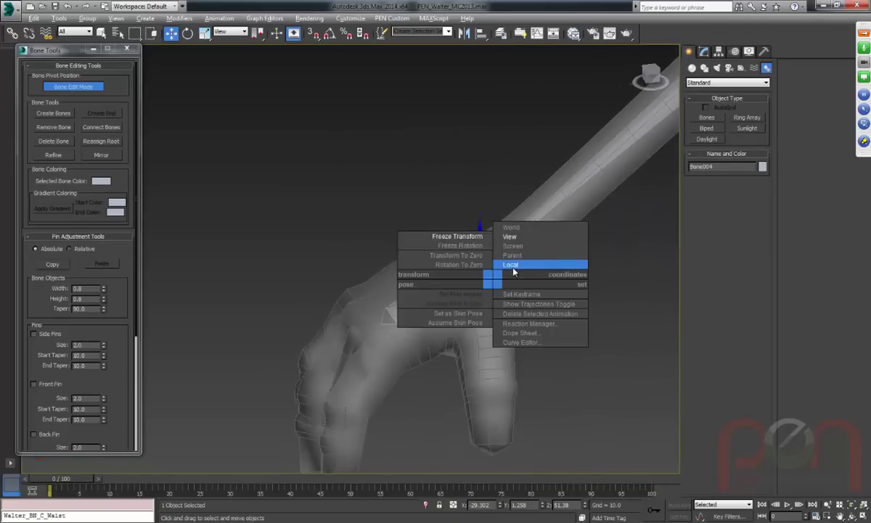
{"action": "left_click", "coordinate": [526, 263]}
{"action": "middle_click_drag", "start_coordinate": [526, 263], "coordinate": [538, 237], "text": "alt"}
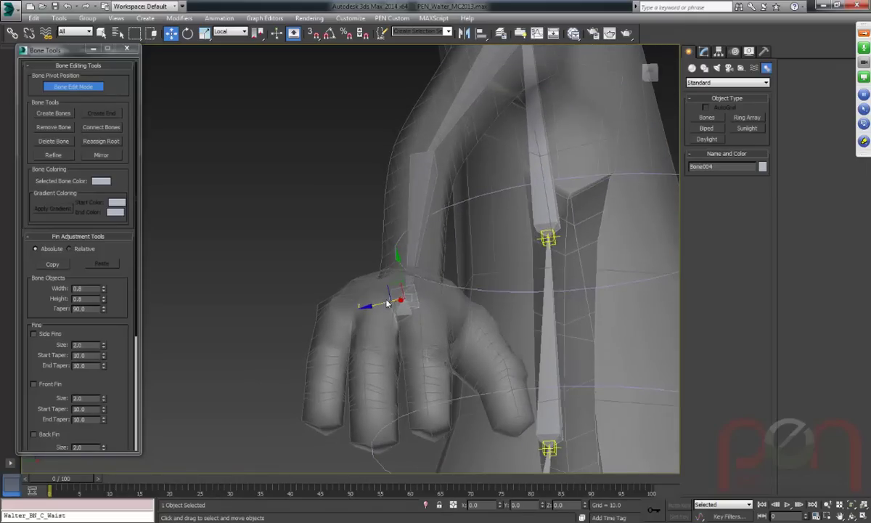
Compare the local axis orientations of the forearm and upper-arm bones using the Move and Rotate tools.
{"action": "middle_click_drag", "start_coordinate": [363, 315], "coordinate": [418, 267], "text": "alt"}
{"action": "left_click", "coordinate": [390, 223]}
{"action": "middle_click_drag", "start_coordinate": [391, 223], "coordinate": [438, 209], "text": "alt"}
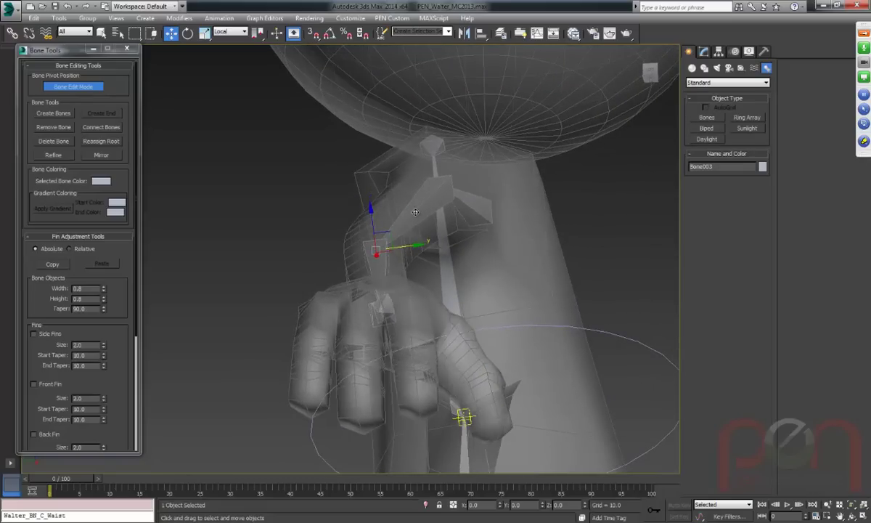
{"action": "middle_click_drag", "start_coordinate": [398, 199], "coordinate": [380, 204], "text": "alt"}
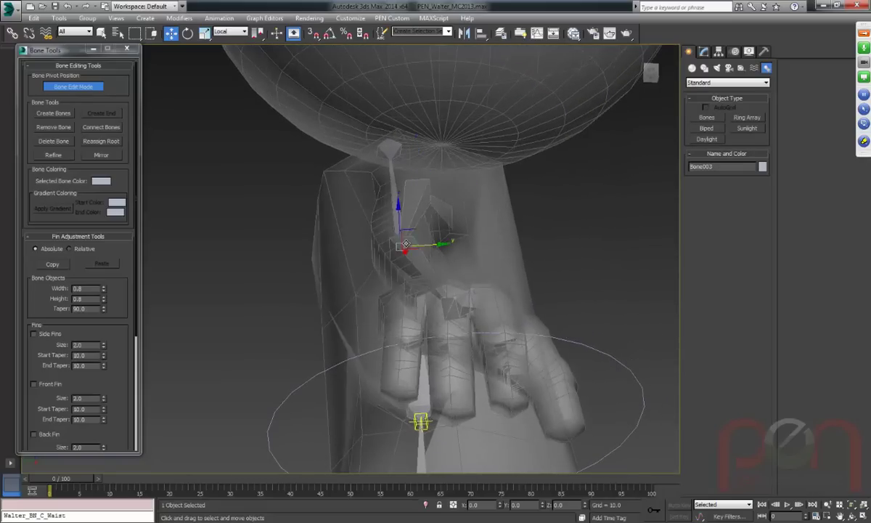
{"action": "middle_click_drag", "start_coordinate": [405, 245], "coordinate": [435, 190], "text": "alt"}
{"action": "key", "text": "e"}
{"action": "left_click_drag", "start_coordinate": [436, 191], "coordinate": [414, 221]}
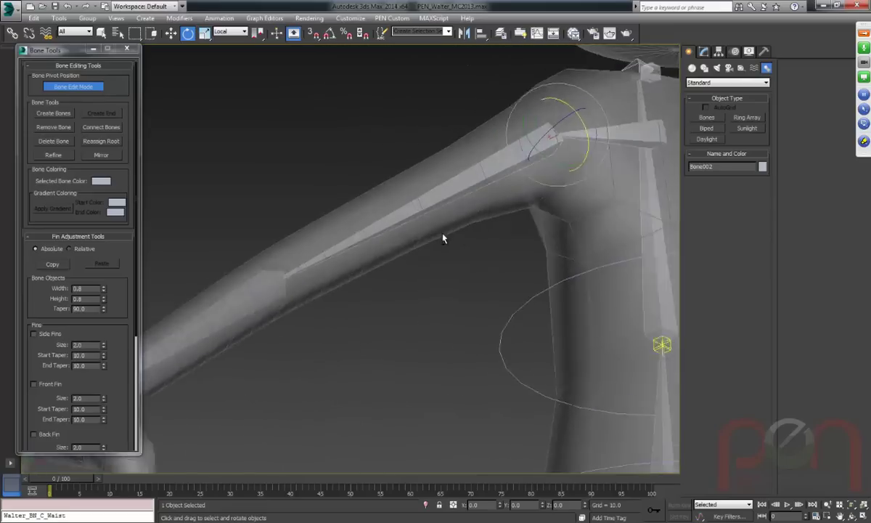
Examine how the upper-arm, forearm and hand bones sit inside the arm mesh from several angles.
{"action": "middle_click_drag", "start_coordinate": [443, 238], "coordinate": [417, 238], "text": "alt"}
{"action": "scroll", "coordinate": [418, 236], "scroll_direction": "down", "scroll_amount": 5}
{"action": "middle_click_drag", "start_coordinate": [447, 198], "coordinate": [428, 230], "text": "alt"}
{"action": "middle_click_drag", "start_coordinate": [349, 274], "coordinate": [362, 271]}
{"action": "scroll", "coordinate": [396, 278], "scroll_direction": "down", "scroll_amount": 4}
{"action": "middle_click_drag", "start_coordinate": [468, 440], "coordinate": [476, 347]}
{"action": "scroll", "coordinate": [379, 149], "scroll_direction": "up", "scroll_amount": 5}
{"action": "middle_click_drag", "start_coordinate": [454, 196], "coordinate": [415, 231]}
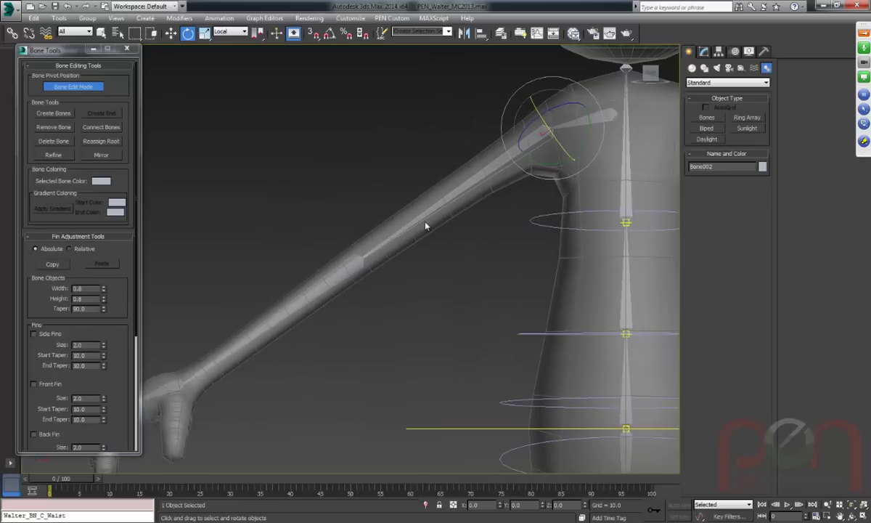
{"action": "middle_click_drag", "start_coordinate": [459, 156], "coordinate": [479, 188], "text": "alt"}
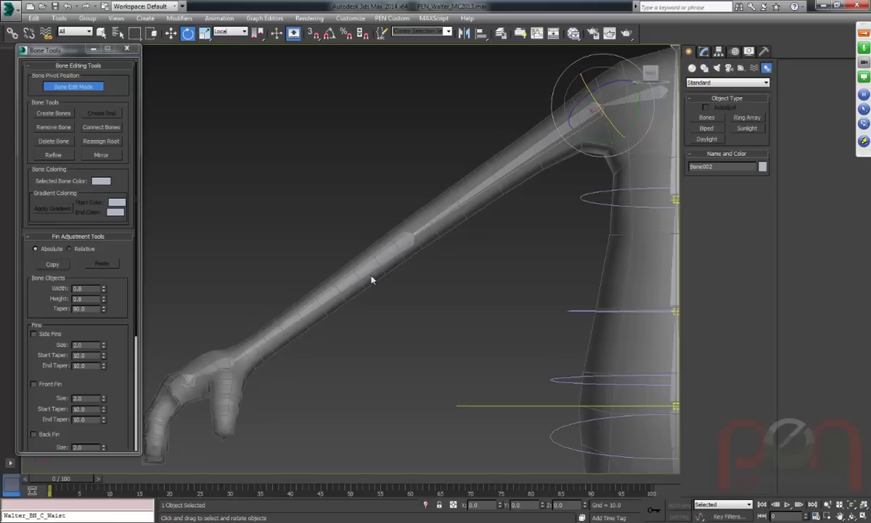
{"action": "left_click", "coordinate": [230, 360]}
{"action": "middle_click_drag", "start_coordinate": [230, 361], "coordinate": [343, 367], "text": "alt"}
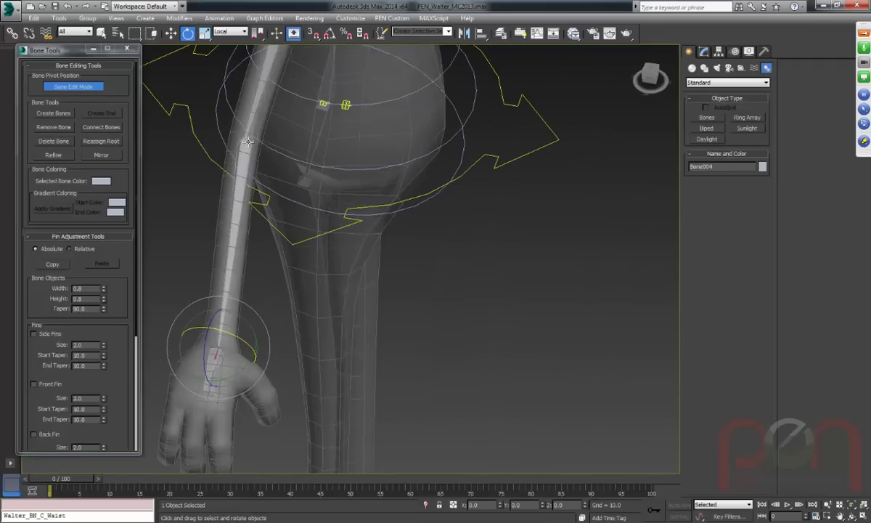
{"action": "middle_click_drag", "start_coordinate": [261, 193], "coordinate": [375, 229], "text": "alt"}
Nudge the elbow, shoulder and wrist joints along their local axes to refine the bones' fit along the arm.
{"action": "left_click", "coordinate": [383, 231]}
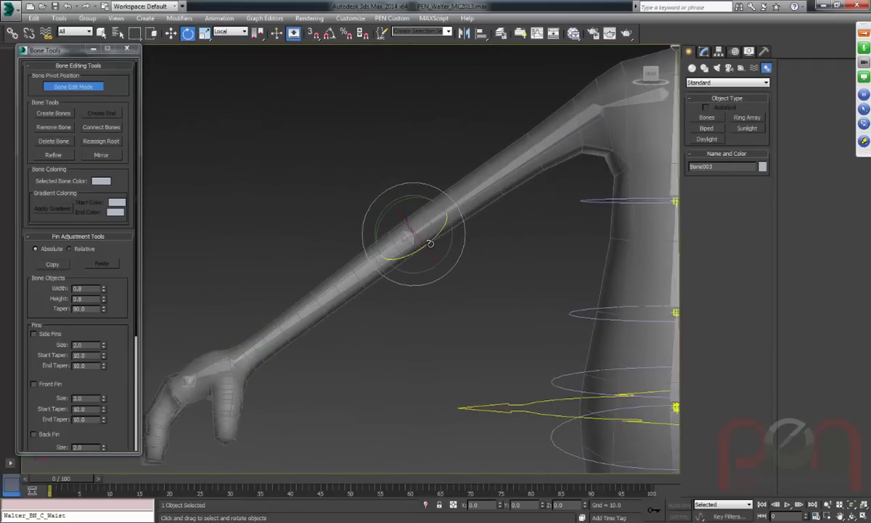
{"action": "key", "text": "w"}
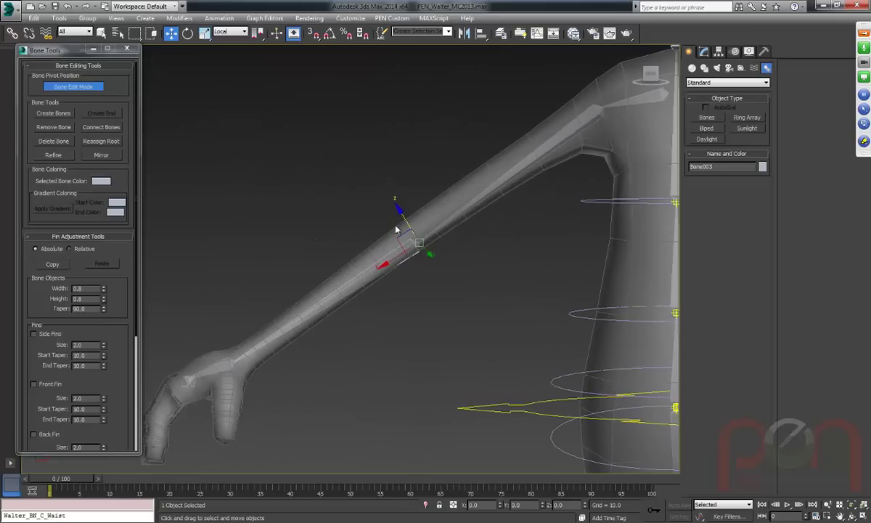
{"action": "left_click_drag", "start_coordinate": [416, 231], "coordinate": [402, 215]}
{"action": "left_click_drag", "start_coordinate": [595, 115], "coordinate": [592, 105]}
{"action": "left_click_drag", "start_coordinate": [400, 256], "coordinate": [398, 253]}
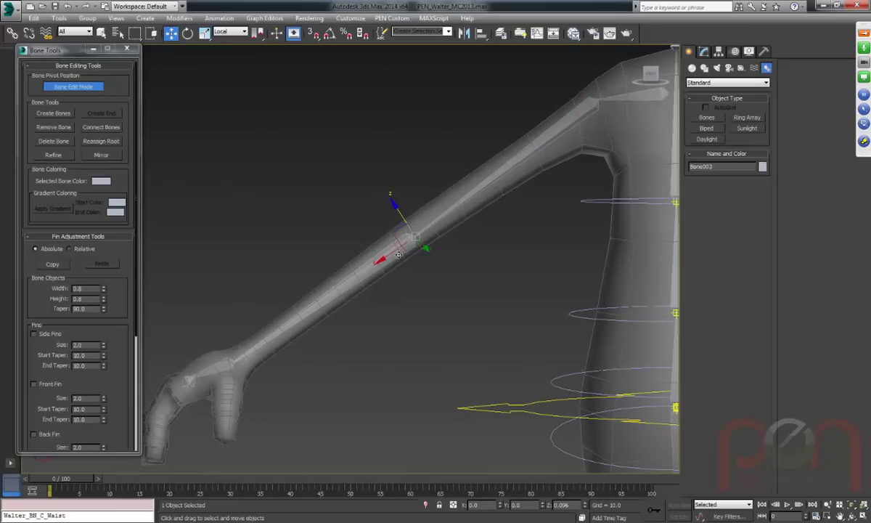
{"action": "left_click_drag", "start_coordinate": [222, 360], "coordinate": [226, 336]}
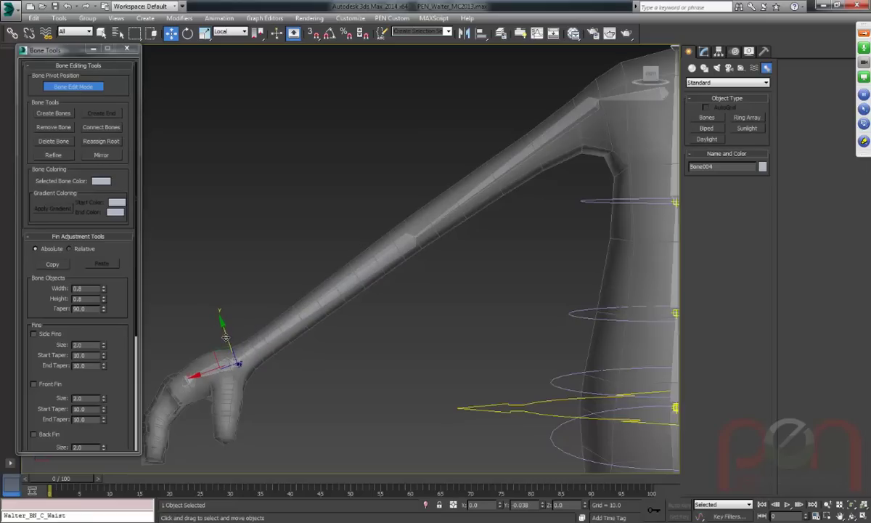
Add an HI Solver IK chain running from the upper-arm bone to the hand bone.
{"action": "left_click", "coordinate": [385, 287]}
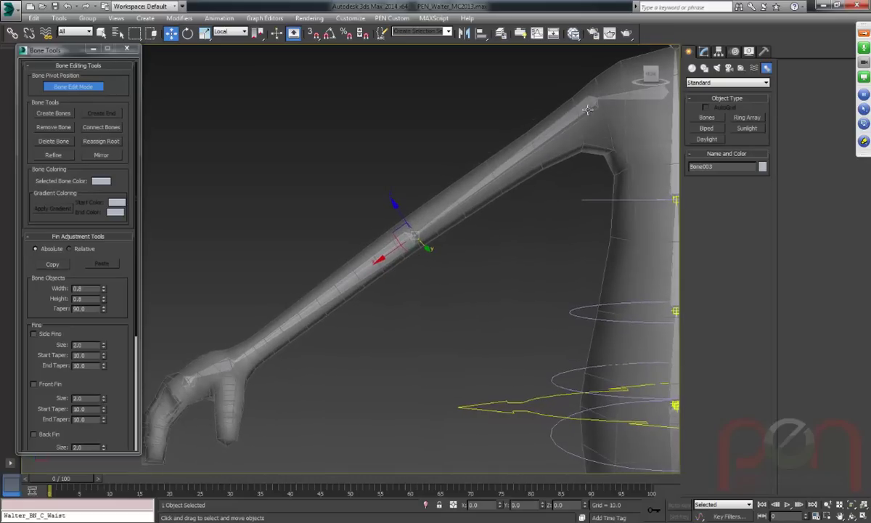
{"action": "left_click", "coordinate": [509, 161]}
{"action": "left_click", "coordinate": [219, 18]}
{"action": "mouse_move", "coordinate": [250, 58]}
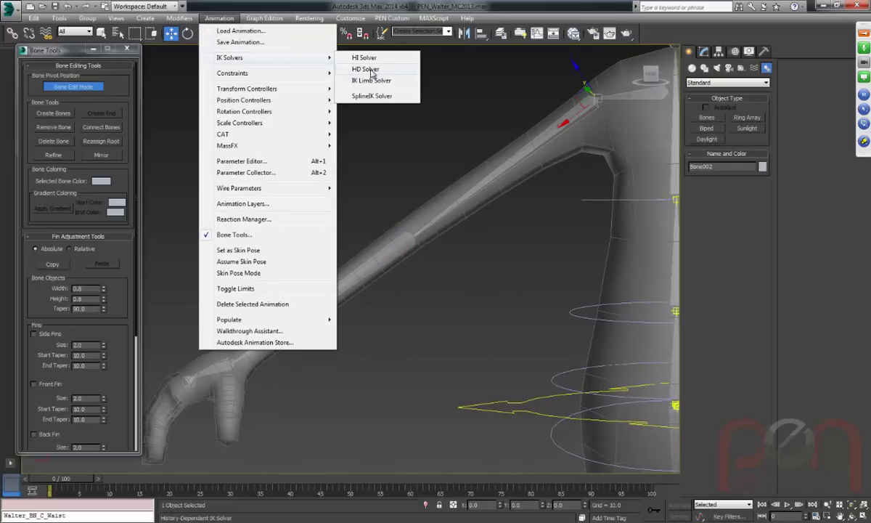
{"action": "left_click", "coordinate": [367, 58]}
{"action": "left_click", "coordinate": [206, 337]}
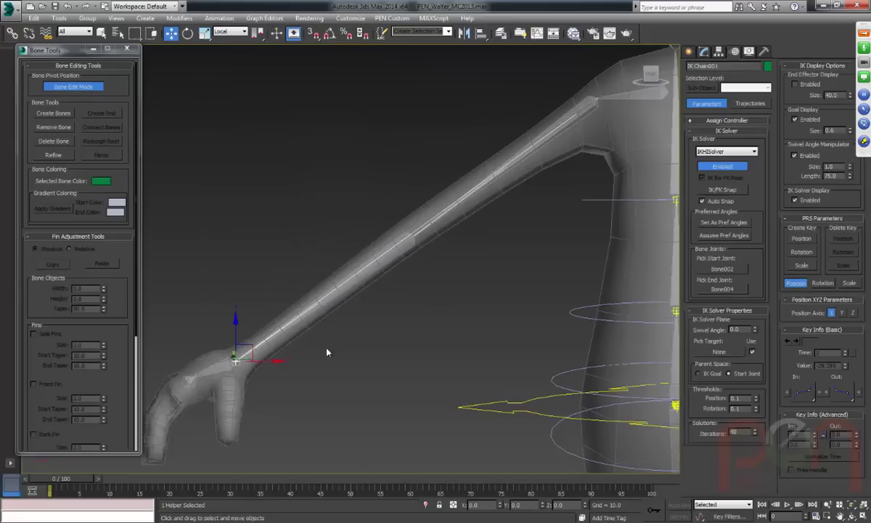
Examine how the IK line runs past the elbow joint between shoulder and wrist.
{"action": "scroll", "coordinate": [325, 334], "scroll_direction": "down", "scroll_amount": 5}
{"action": "scroll", "coordinate": [368, 284], "scroll_direction": "up", "scroll_amount": 4}
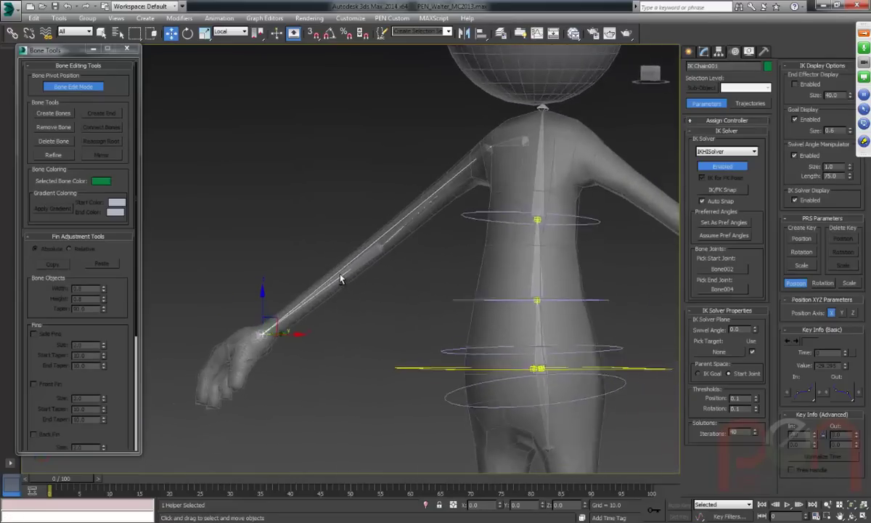
{"action": "middle_click_drag", "start_coordinate": [365, 306], "coordinate": [503, 209], "text": "alt"}
{"action": "scroll", "coordinate": [410, 254], "scroll_direction": "up", "scroll_amount": 5}
{"action": "scroll", "coordinate": [412, 258], "scroll_direction": "down", "scroll_amount": 5}
{"action": "scroll", "coordinate": [423, 211], "scroll_direction": "up", "scroll_amount": 5}
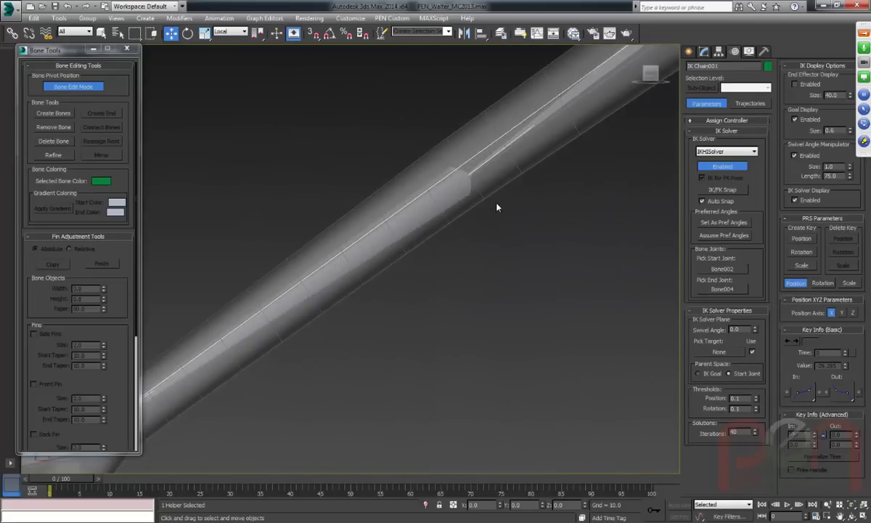
{"action": "scroll", "coordinate": [473, 151], "scroll_direction": "down", "scroll_amount": 5}
Move the wrist's IK goal up and toward the body to test how the elbow bends.
{"action": "middle_click_drag", "start_coordinate": [473, 150], "coordinate": [333, 244], "text": "alt"}
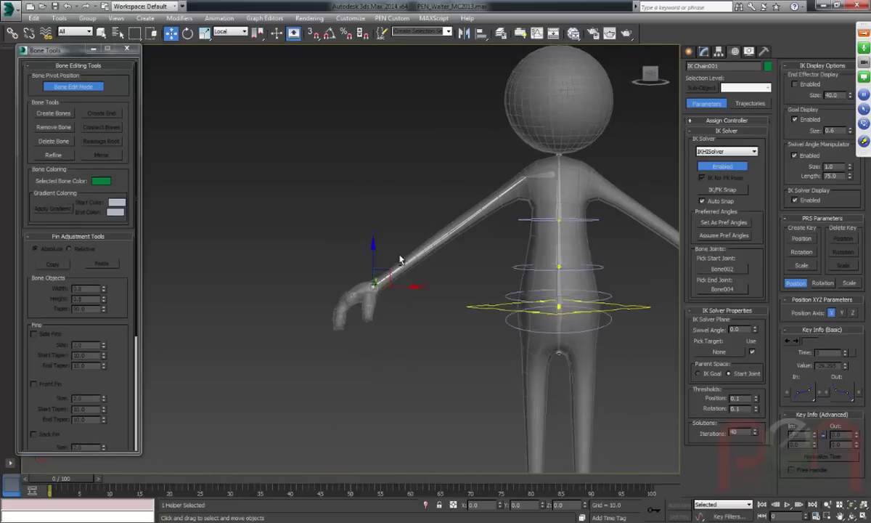
{"action": "left_click_drag", "start_coordinate": [387, 272], "coordinate": [414, 246]}
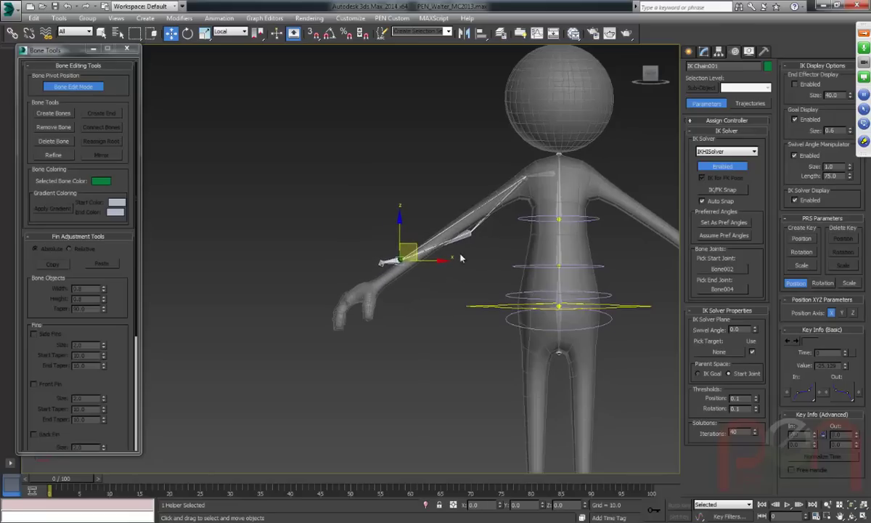
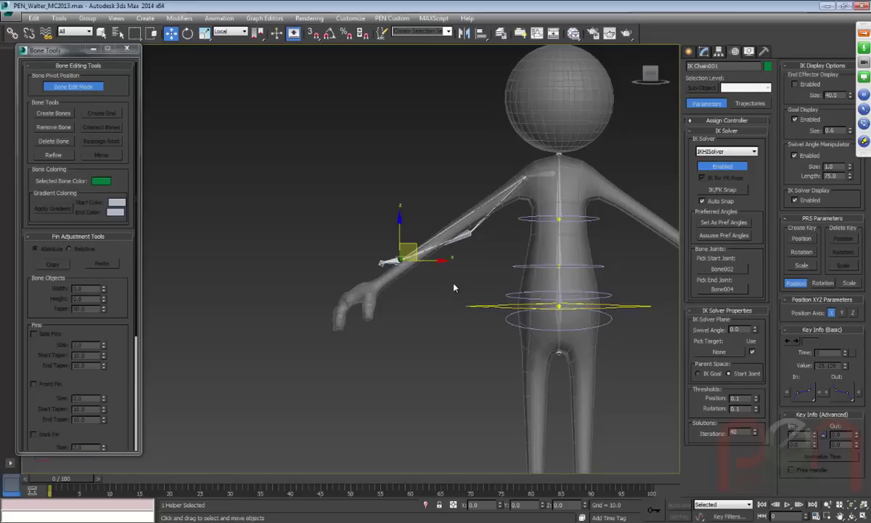
{"action": "middle_click_drag", "start_coordinate": [444, 245], "coordinate": [491, 229], "text": "alt"}
{"action": "scroll", "coordinate": [436, 247], "scroll_direction": "up", "scroll_amount": 5}
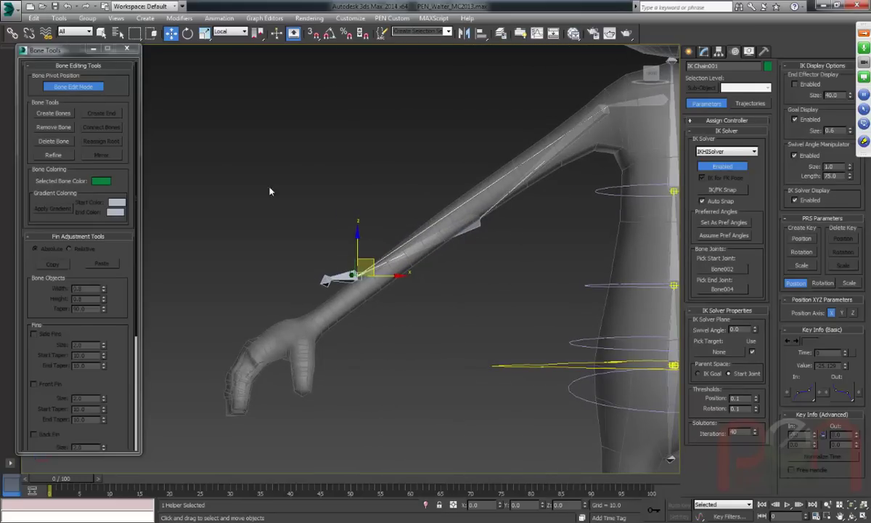
Delete the entire right-arm bone chain, starting at the clavicle bone, and turn off Bone Edit Mode.
{"action": "left_click", "coordinate": [485, 237]}
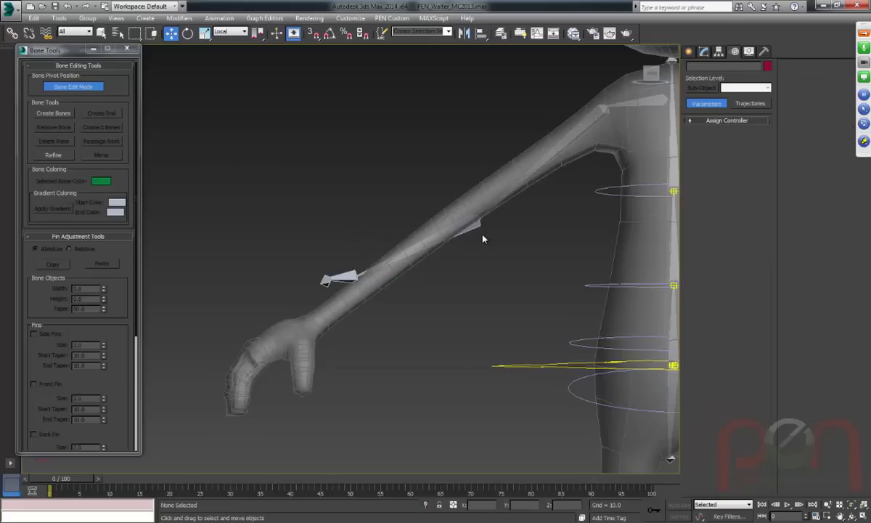
{"action": "double_click", "coordinate": [642, 103]}
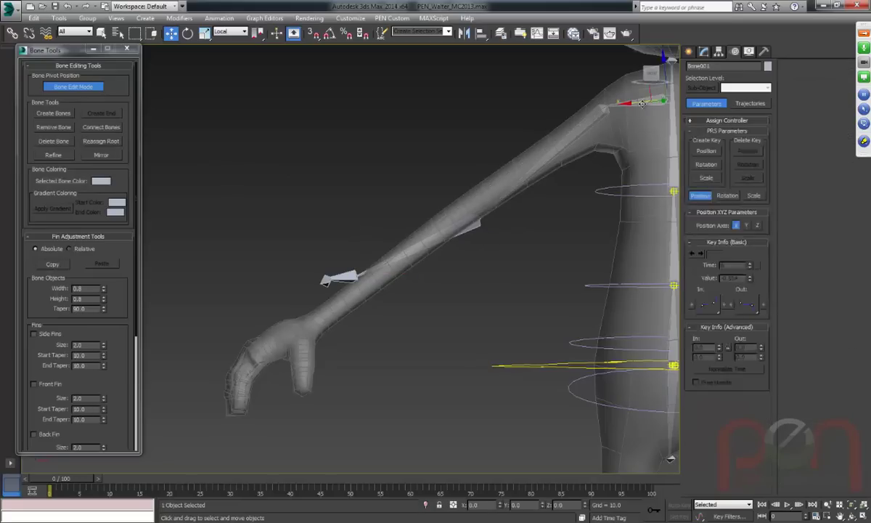
{"action": "middle_click_drag", "start_coordinate": [509, 246], "coordinate": [433, 281]}
{"action": "key", "text": "Delete"}
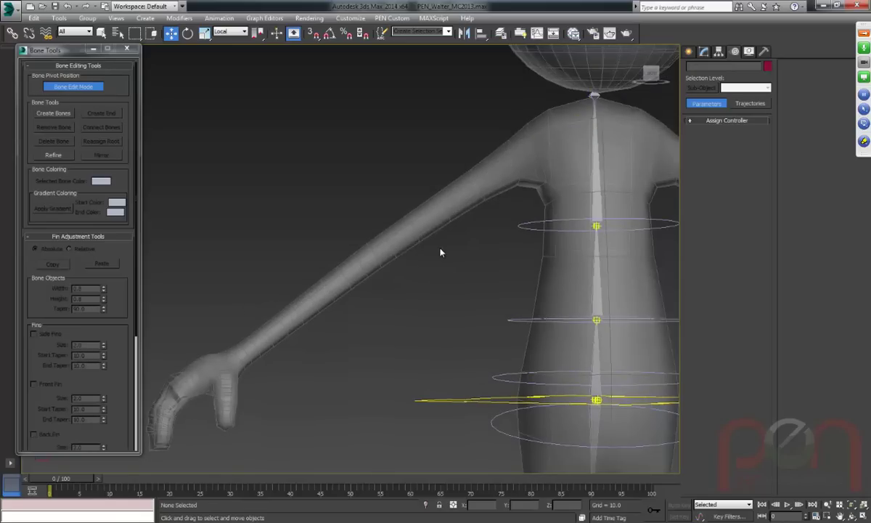
{"action": "left_click", "coordinate": [83, 88]}
Create a new right-arm chain of clavicle, upper-arm, forearm, hand and end bones in the Top view, with the elbow bent backward behind the arm.
{"action": "key", "text": "t"}
{"action": "scroll", "coordinate": [419, 366], "scroll_direction": "up", "scroll_amount": 5}
{"action": "scroll", "coordinate": [419, 366], "scroll_direction": "up", "scroll_amount": 1}
{"action": "middle_click_drag", "start_coordinate": [419, 365], "coordinate": [421, 324]}
{"action": "right_click", "coordinate": [380, 167], "text": "ctrl"}
{"action": "left_click", "coordinate": [395, 141]}
{"action": "middle_click_drag", "start_coordinate": [520, 248], "coordinate": [491, 229]}
{"action": "right_click", "coordinate": [394, 150], "text": "ctrl"}
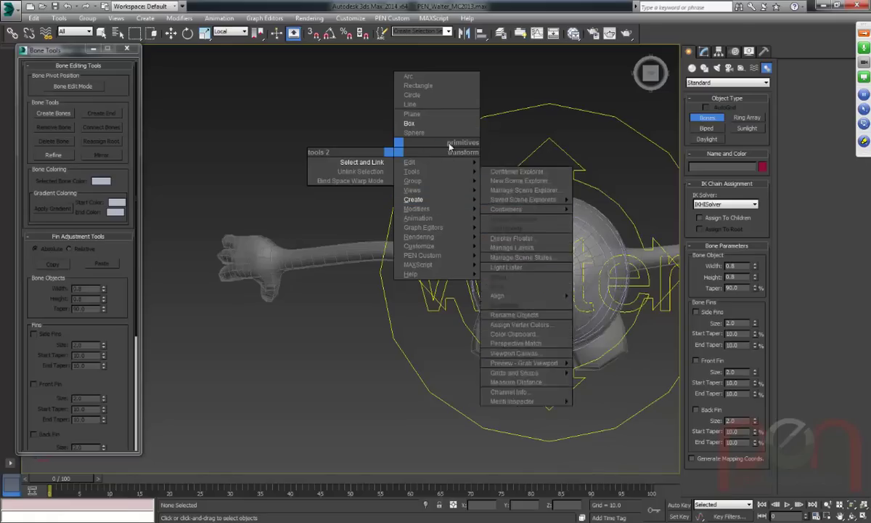
{"action": "left_click", "coordinate": [496, 198]}
{"action": "left_click", "coordinate": [534, 193]}
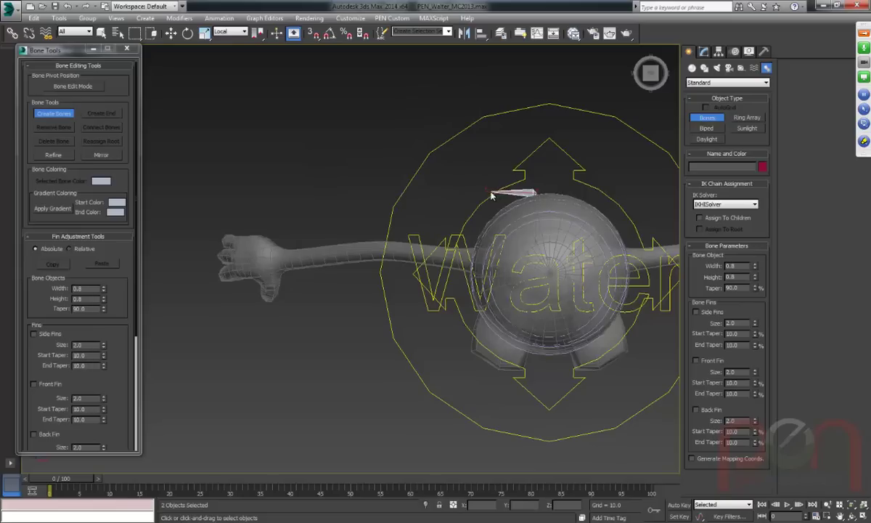
{"action": "left_click", "coordinate": [490, 192]}
{"action": "left_click", "coordinate": [396, 174]}
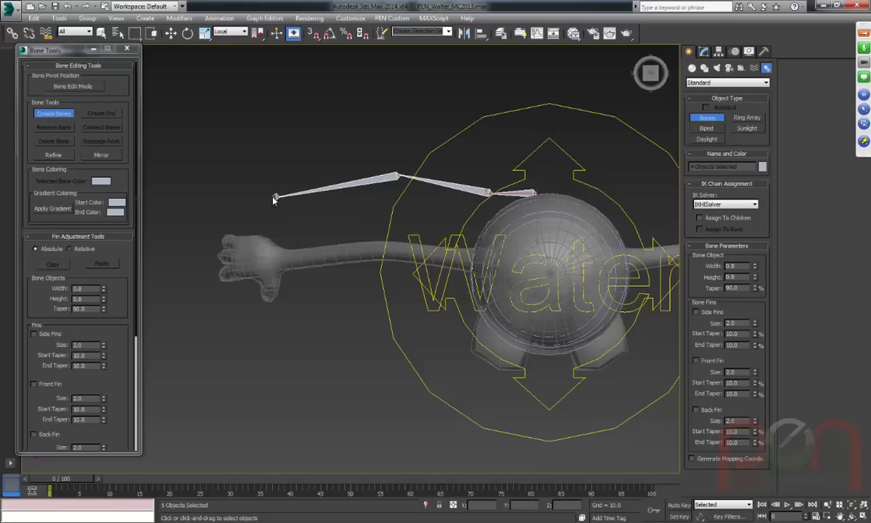
{"action": "right_click", "coordinate": [240, 206]}
{"action": "scroll", "coordinate": [462, 201], "scroll_direction": "up", "scroll_amount": 3}
{"action": "right_click", "coordinate": [496, 198]}
Examine the local axes of the new chain's upper-arm, forearm and hand bones from several angles.
{"action": "left_click", "coordinate": [503, 207]}
{"action": "left_click", "coordinate": [503, 198]}
{"action": "middle_click_drag", "start_coordinate": [503, 198], "coordinate": [534, 223], "text": "alt"}
{"action": "left_click", "coordinate": [532, 225]}
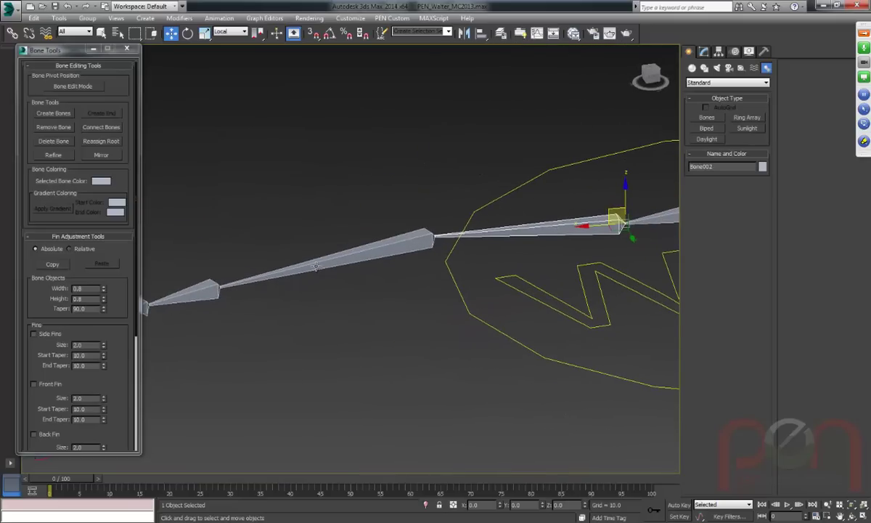
{"action": "mouse_move", "coordinate": [477, 246]}
{"action": "middle_mouse_down", "text": "alt"}
{"action": "mouse_move", "coordinate": [499, 223]}
{"action": "mouse_move", "coordinate": [524, 243]}
{"action": "mouse_move", "coordinate": [480, 255]}
{"action": "middle_mouse_up", "text": "alt"}
{"action": "left_click", "coordinate": [486, 253]}
{"action": "left_click", "coordinate": [475, 302]}
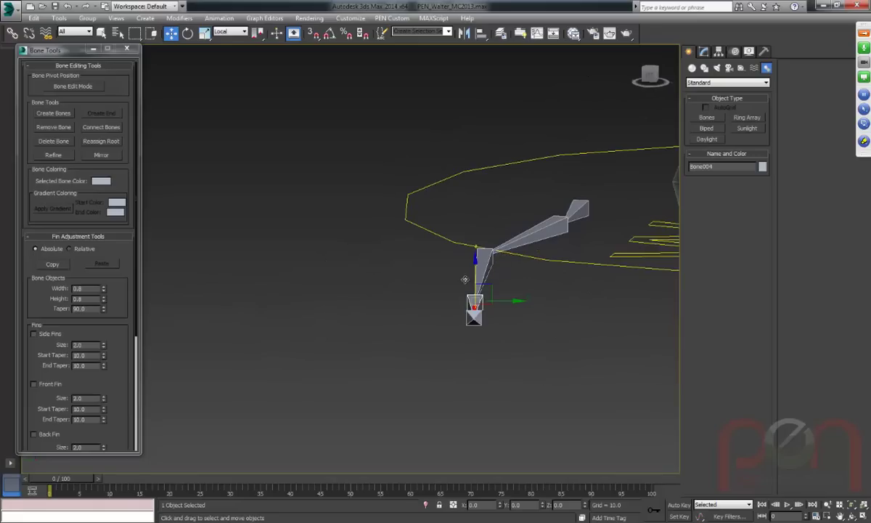
{"action": "middle_click_drag", "start_coordinate": [539, 226], "coordinate": [416, 271], "text": "alt"}
{"action": "left_click", "coordinate": [397, 263]}
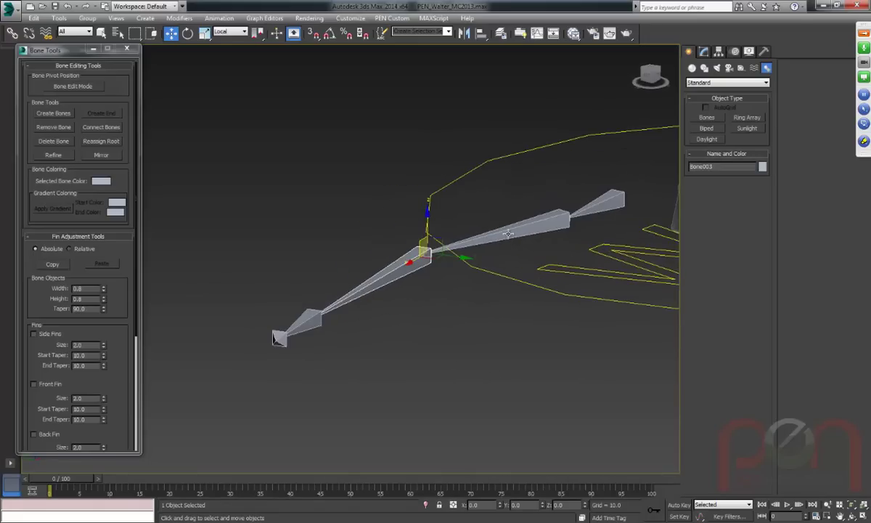
Raise the new chain by its clavicle bone from floor level to Walter's upper chest.
{"action": "left_click", "coordinate": [580, 204]}
{"action": "key", "text": "z"}
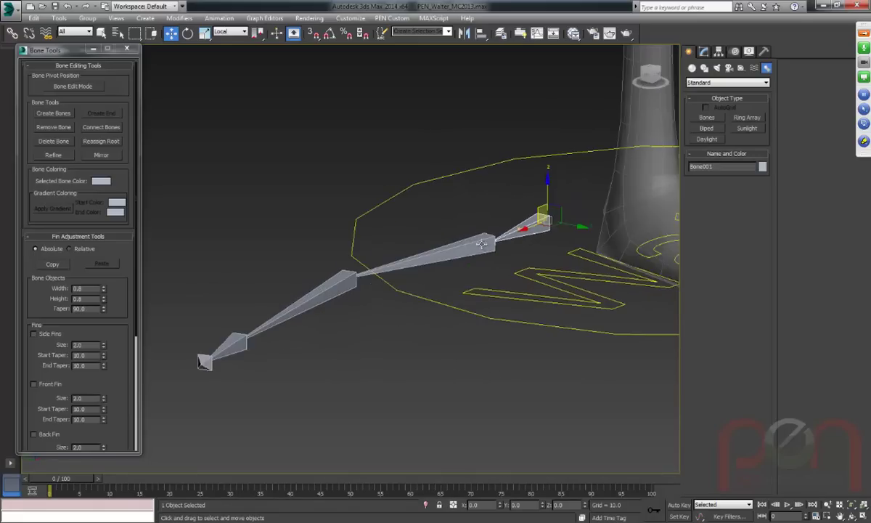
{"action": "scroll", "coordinate": [381, 242], "scroll_direction": "down", "scroll_amount": 10}
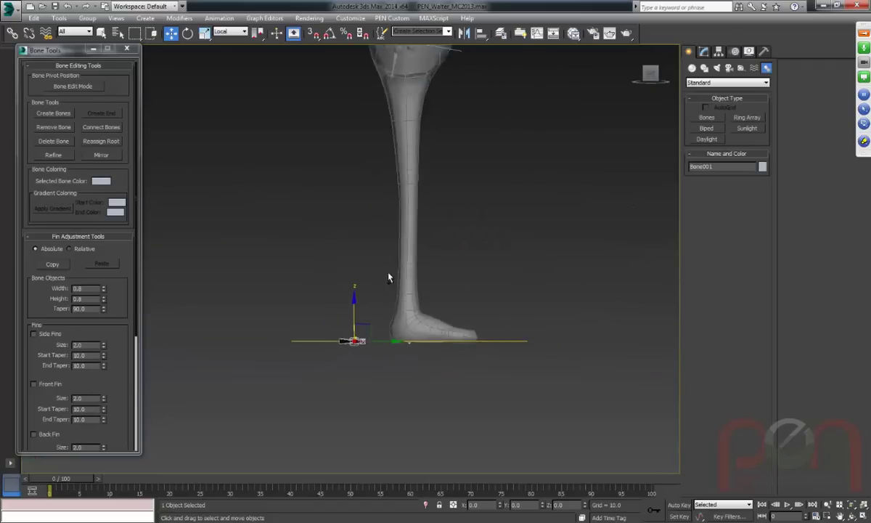
{"action": "left_click_drag", "start_coordinate": [352, 416], "coordinate": [392, 109]}
{"action": "key", "text": "z"}
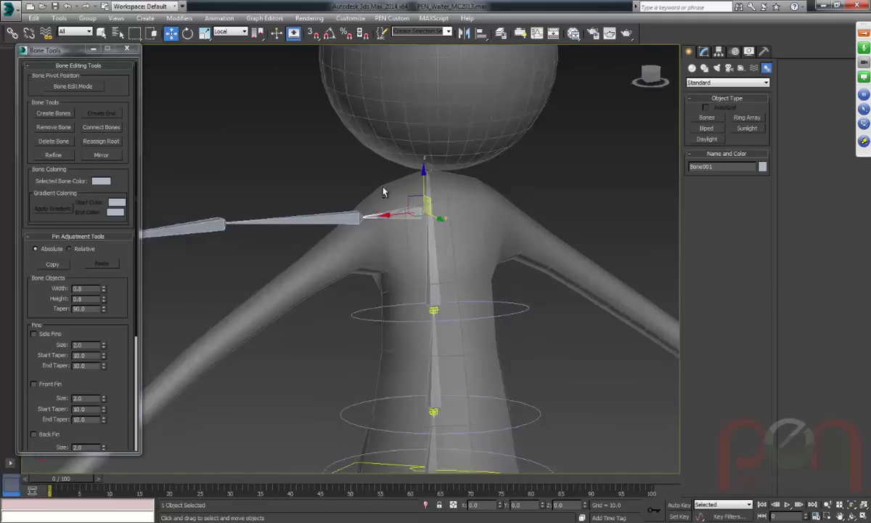
Rotate the clavicle bone from the front so the whole chain slopes down toward the right arm.
{"action": "middle_click_drag", "start_coordinate": [383, 191], "coordinate": [438, 216], "text": "alt"}
{"action": "middle_click_drag", "start_coordinate": [392, 245], "coordinate": [429, 226], "text": "alt"}
{"action": "left_click", "coordinate": [416, 196]}
{"action": "left_click", "coordinate": [431, 227]}
{"action": "key", "text": "e"}
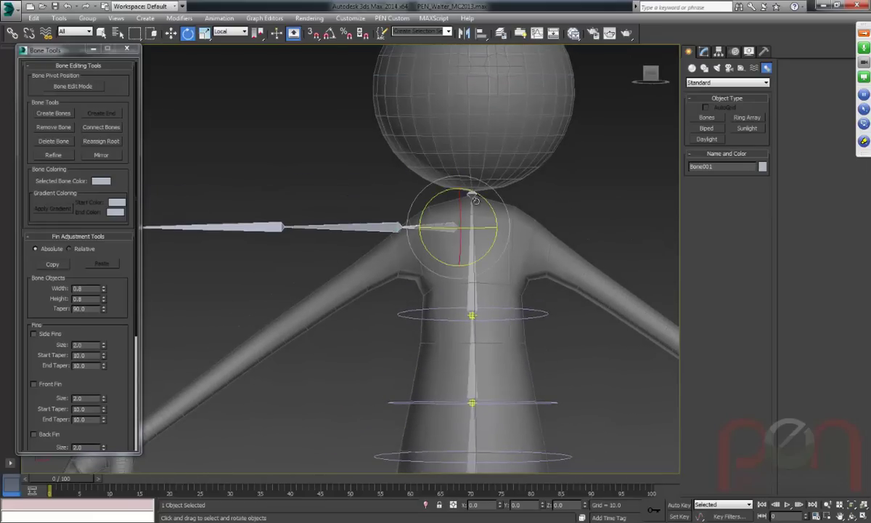
{"action": "left_click_drag", "start_coordinate": [445, 194], "coordinate": [399, 197]}
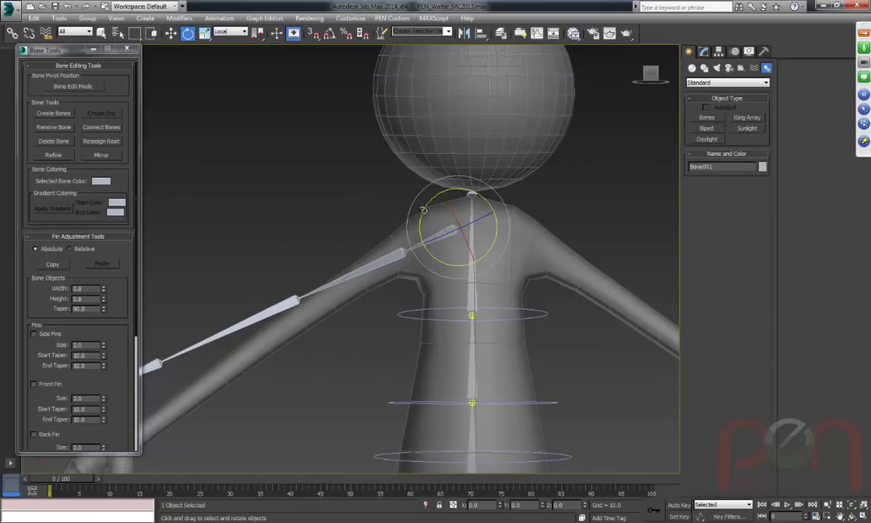
Set the reference coordinate system to View and rotate the clavicle bone slightly to swing the arm chain.
{"action": "middle_click_drag", "start_coordinate": [400, 197], "coordinate": [450, 245], "text": "alt"}
{"action": "right_click", "coordinate": [461, 265], "text": "alt"}
{"action": "left_click", "coordinate": [495, 163]}
{"action": "middle_click_drag", "start_coordinate": [494, 163], "coordinate": [448, 247], "text": "alt"}
{"action": "left_click_drag", "start_coordinate": [429, 224], "coordinate": [440, 239]}
{"action": "key", "text": "f"}
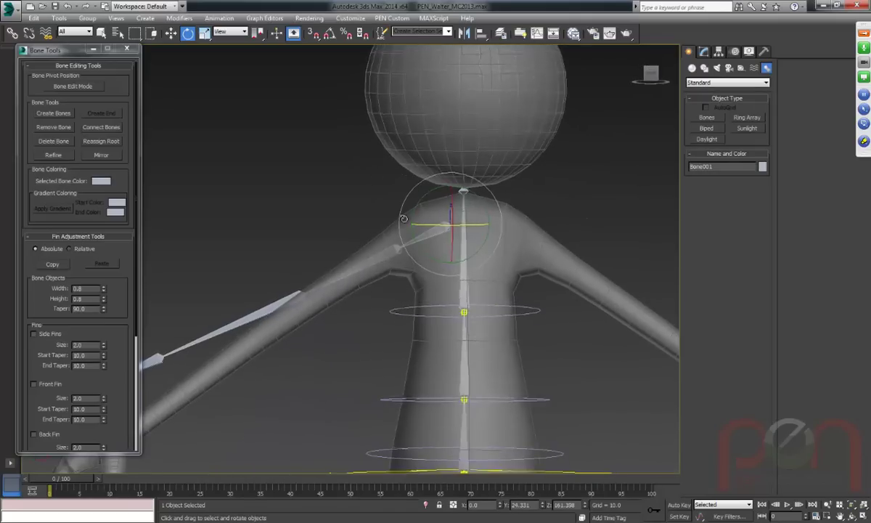
Select the upper-arm bone, set its reference coordinate system to Local and prepare it for moving.
{"action": "left_click", "coordinate": [392, 250]}
{"action": "middle_click_drag", "start_coordinate": [392, 250], "coordinate": [401, 203], "text": "alt"}
{"action": "right_click", "coordinate": [456, 244], "text": "alt"}
{"action": "left_click", "coordinate": [485, 241]}
{"action": "middle_click_drag", "start_coordinate": [465, 226], "coordinate": [438, 233], "text": "alt"}
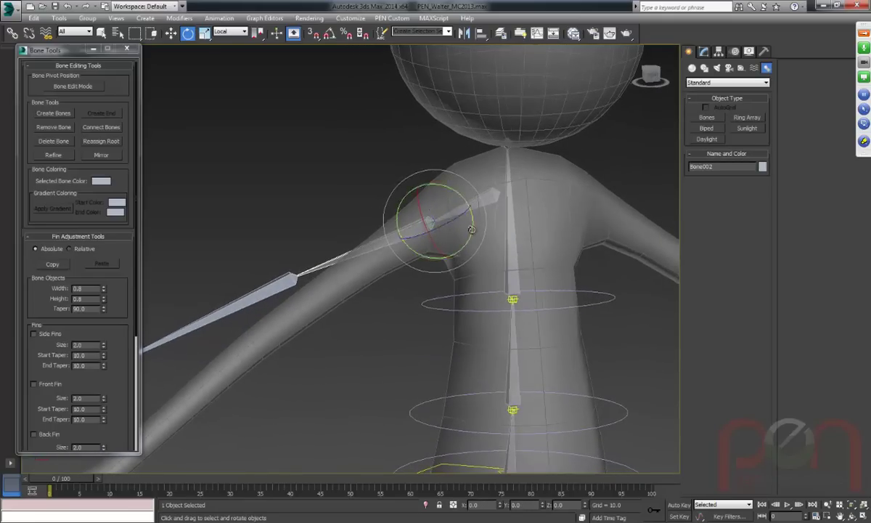
{"action": "key", "text": "w"}
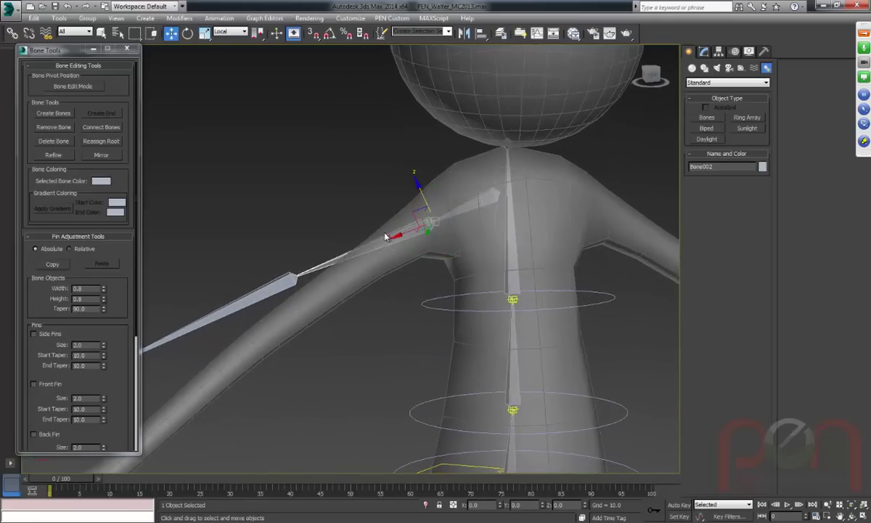
Select the entire right-arm chain to examine its bone object properties, and reselect the upper-arm bone.
{"action": "double_click", "coordinate": [472, 204]}
{"action": "middle_click_drag", "start_coordinate": [472, 204], "coordinate": [521, 183], "text": "alt"}
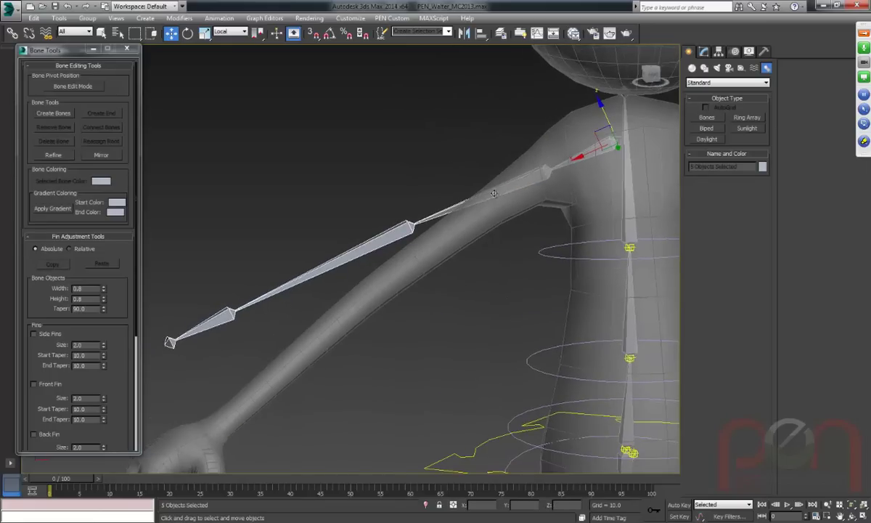
{"action": "left_click_drag", "start_coordinate": [120, 360], "coordinate": [125, 122]}
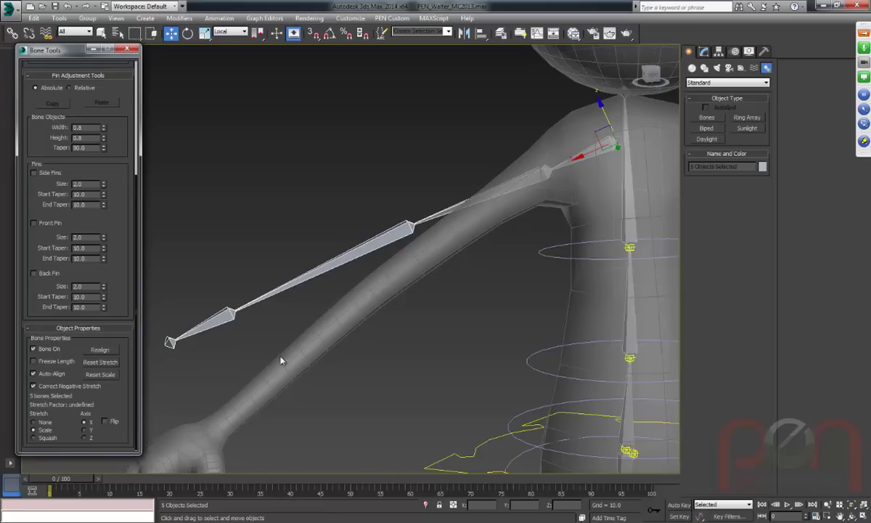
{"action": "middle_click_drag", "start_coordinate": [378, 304], "coordinate": [432, 285], "text": "alt"}
{"action": "left_click", "coordinate": [428, 250]}
{"action": "left_click", "coordinate": [458, 191]}
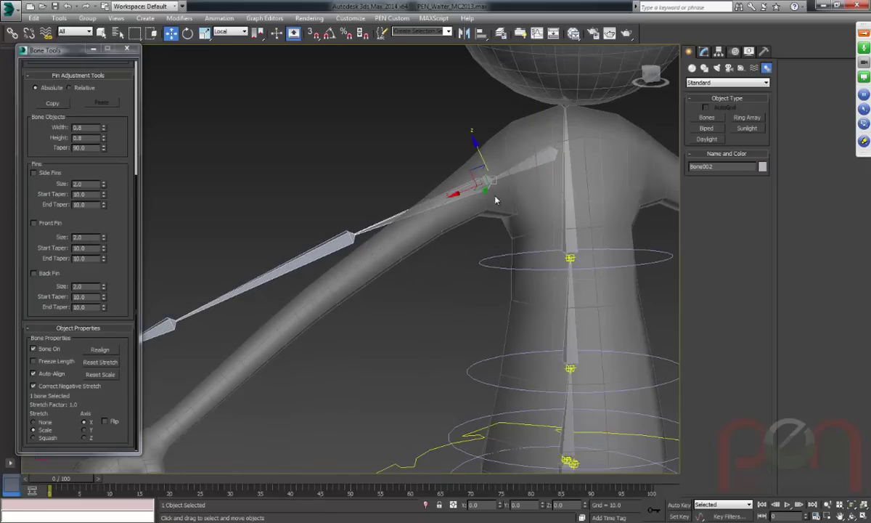
Try to shift the upper-arm bone at the shoulder and toggle Bone Edit Mode, undoing the move.
{"action": "mouse_move", "coordinate": [465, 185]}
{"action": "left_mouse_down"}
{"action": "mouse_move", "coordinate": [473, 181]}
{"action": "mouse_move", "coordinate": [453, 190]}
{"action": "mouse_move", "coordinate": [485, 174]}
{"action": "mouse_move", "coordinate": [454, 190]}
{"action": "left_mouse_up"}
{"action": "middle_click_drag", "start_coordinate": [482, 204], "coordinate": [456, 233]}
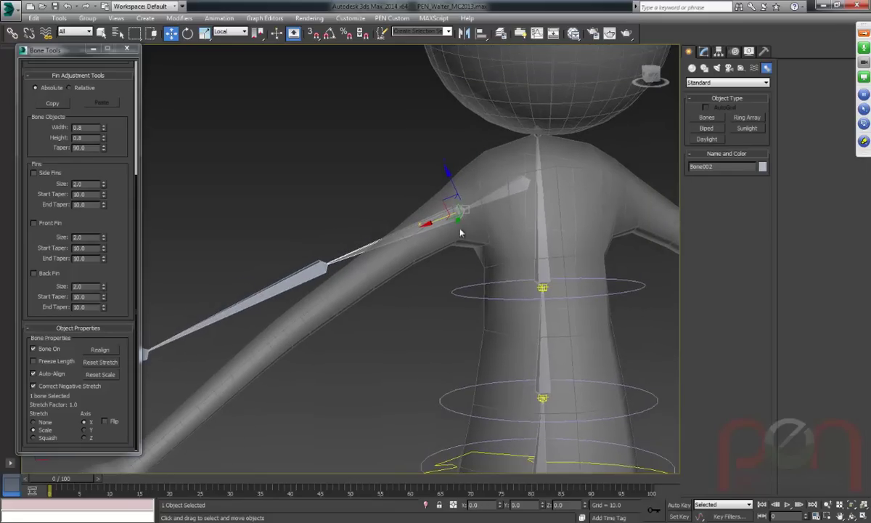
{"action": "scroll", "coordinate": [127, 161], "scroll_direction": "up", "scroll_amount": 5}
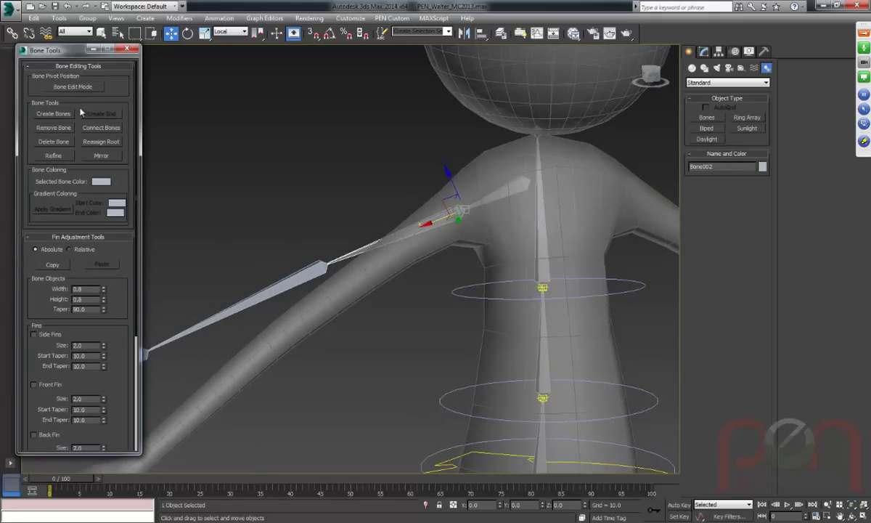
{"action": "middle_click_drag", "start_coordinate": [451, 216], "coordinate": [471, 210]}
{"action": "left_click_drag", "start_coordinate": [459, 214], "coordinate": [428, 191]}
{"action": "left_click", "coordinate": [79, 87]}
{"action": "key", "text": "ctrl+z"}
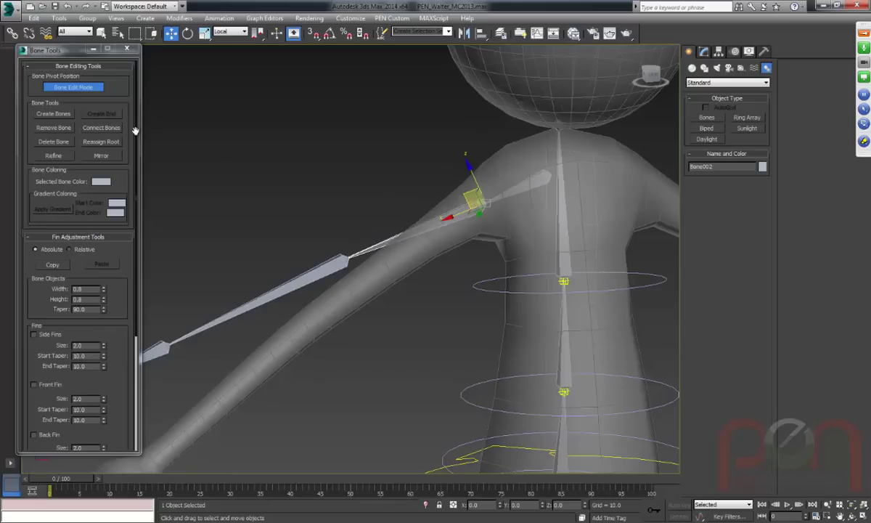
{"action": "left_click", "coordinate": [90, 90]}
Move the upper-arm bone so its base sits inside the right shoulder joint.
{"action": "mouse_move", "coordinate": [463, 195]}
{"action": "left_mouse_down"}
{"action": "mouse_move", "coordinate": [461, 179]}
{"action": "mouse_move", "coordinate": [472, 211]}
{"action": "mouse_move", "coordinate": [468, 178]}
{"action": "mouse_move", "coordinate": [456, 191]}
{"action": "mouse_move", "coordinate": [464, 201]}
{"action": "mouse_move", "coordinate": [466, 187]}
{"action": "left_mouse_up"}
{"action": "middle_click_drag", "start_coordinate": [468, 222], "coordinate": [443, 235], "text": "alt"}
{"action": "left_click", "coordinate": [468, 201]}
{"action": "left_click", "coordinate": [470, 202]}
{"action": "left_click_drag", "start_coordinate": [478, 203], "coordinate": [487, 198]}
{"action": "middle_click_drag", "start_coordinate": [501, 203], "coordinate": [548, 220], "text": "alt"}
Move the forearm bone so its base sits inside the arm mesh at the elbow from front and side.
{"action": "left_click", "coordinate": [400, 192]}
{"action": "middle_click_drag", "start_coordinate": [412, 209], "coordinate": [464, 260], "text": "alt"}
{"action": "left_click_drag", "start_coordinate": [352, 150], "coordinate": [407, 228]}
{"action": "middle_click_drag", "start_coordinate": [466, 260], "coordinate": [371, 174], "text": "alt"}
{"action": "middle_click_drag", "start_coordinate": [479, 237], "coordinate": [429, 166]}
{"action": "left_click_drag", "start_coordinate": [443, 201], "coordinate": [456, 252]}
{"action": "middle_click_drag", "start_coordinate": [486, 273], "coordinate": [498, 287], "text": "alt"}
{"action": "left_click_drag", "start_coordinate": [373, 205], "coordinate": [364, 208]}
{"action": "middle_click_drag", "start_coordinate": [479, 267], "coordinate": [410, 235], "text": "alt"}
{"action": "left_click_drag", "start_coordinate": [467, 261], "coordinate": [469, 266]}
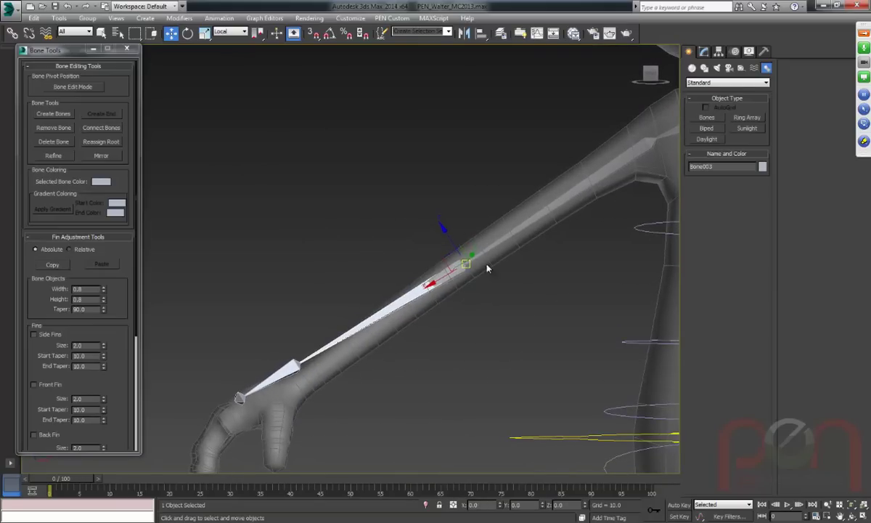
Rotate the upper-arm bone about its local Y axis so the chain slopes down along the right arm.
{"action": "middle_click_drag", "start_coordinate": [543, 257], "coordinate": [476, 247]}
{"action": "scroll", "coordinate": [477, 247], "scroll_direction": "down", "scroll_amount": 1}
{"action": "left_click", "coordinate": [556, 154]}
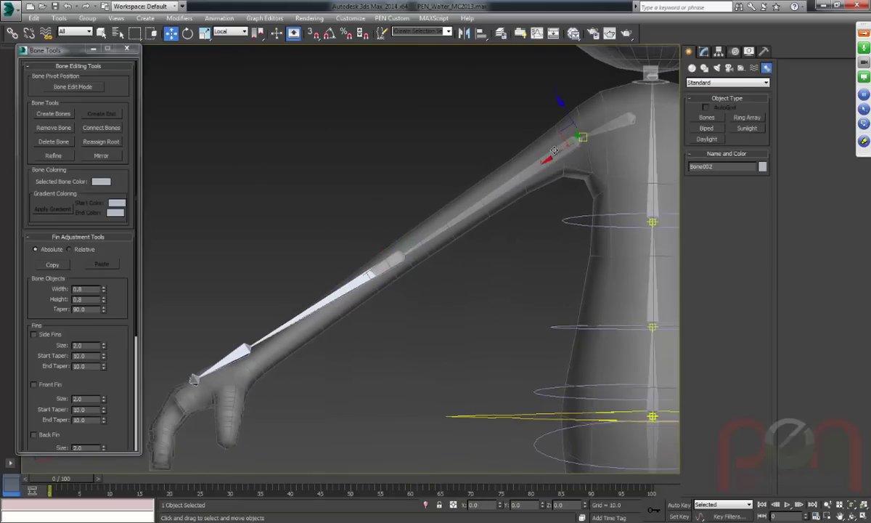
{"action": "scroll", "coordinate": [555, 151], "scroll_direction": "down", "scroll_amount": 10}
{"action": "scroll", "coordinate": [490, 201], "scroll_direction": "up", "scroll_amount": 10}
{"action": "scroll", "coordinate": [506, 254], "scroll_direction": "up", "scroll_amount": 2}
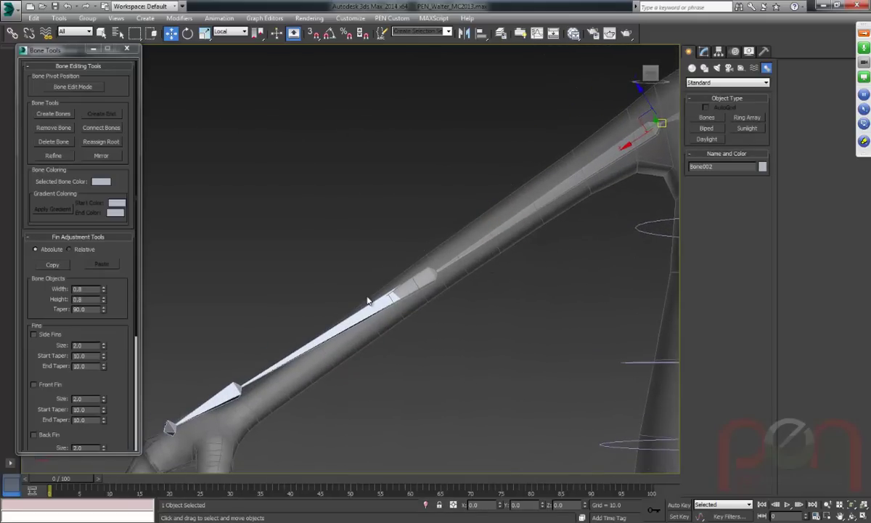
{"action": "left_click", "coordinate": [221, 392]}
{"action": "middle_click_drag", "start_coordinate": [221, 392], "coordinate": [289, 291]}
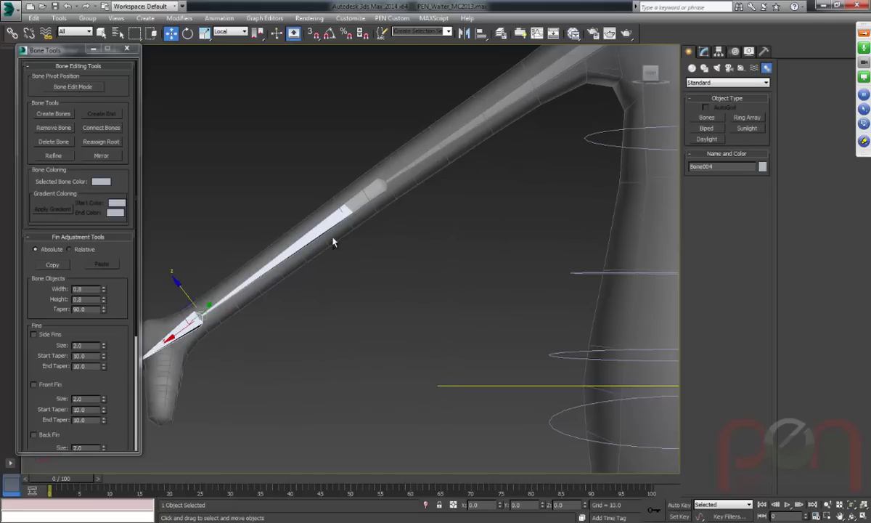
{"action": "scroll", "coordinate": [370, 258], "scroll_direction": "down", "scroll_amount": 5}
{"action": "left_click", "coordinate": [544, 136]}
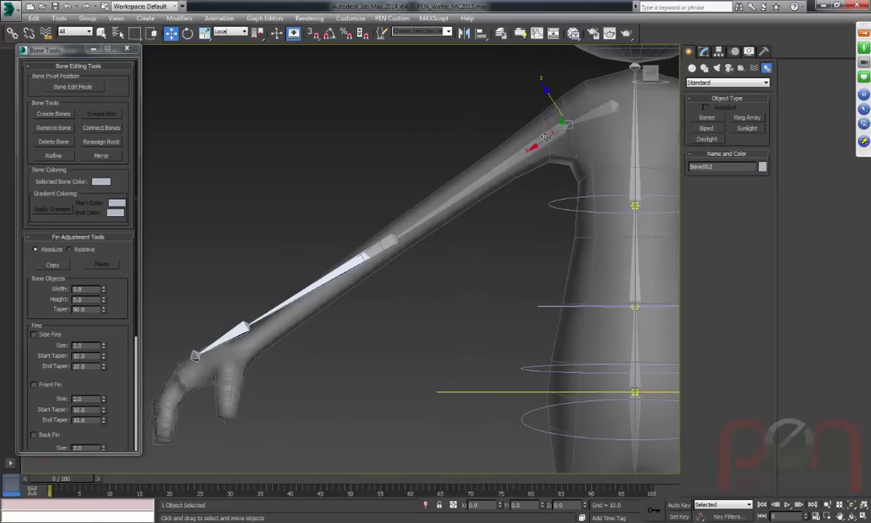
{"action": "scroll", "coordinate": [545, 136], "scroll_direction": "up", "scroll_amount": 2}
{"action": "key", "text": "e"}
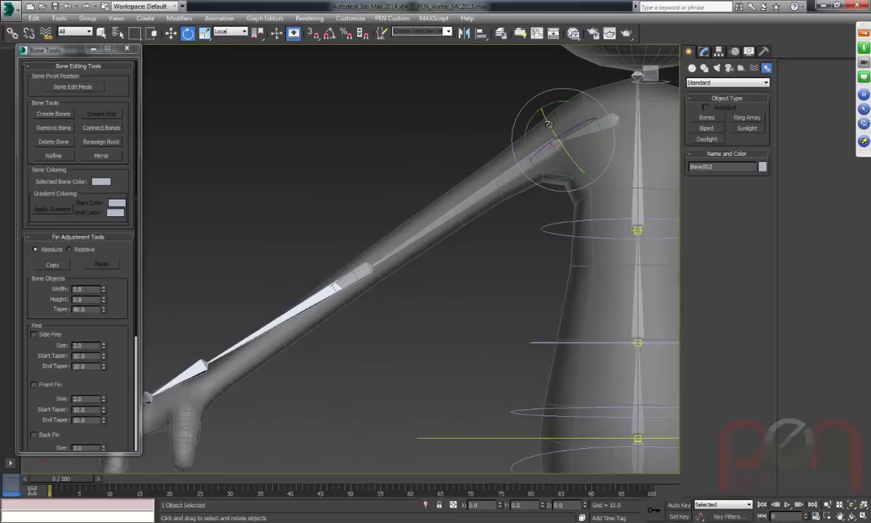
{"action": "left_click_drag", "start_coordinate": [549, 123], "coordinate": [529, 122]}
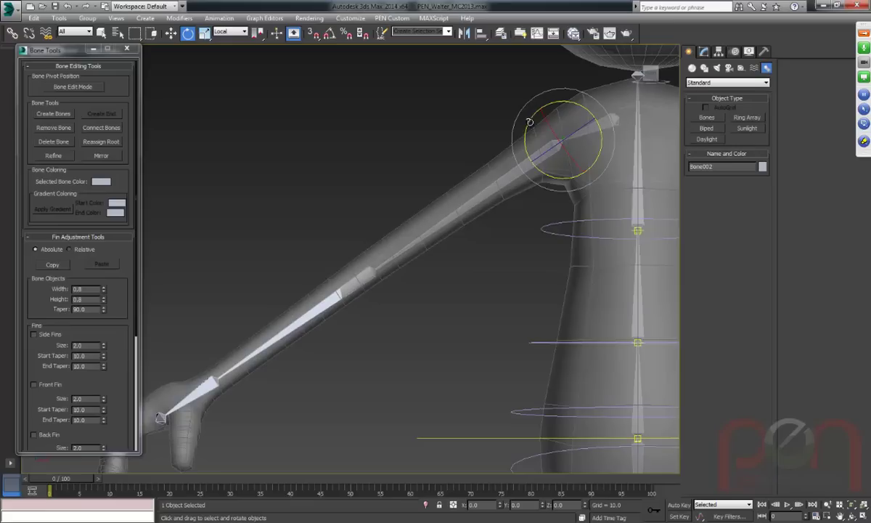
Move the hand bone back along the arm's depth so its base sits inside the wrist.
{"action": "left_click", "coordinate": [209, 384]}
{"action": "middle_click_drag", "start_coordinate": [288, 316], "coordinate": [356, 320], "text": "alt"}
{"action": "middle_click_drag", "start_coordinate": [356, 321], "coordinate": [437, 232]}
{"action": "key", "text": "w"}
{"action": "middle_click_drag", "start_coordinate": [395, 259], "coordinate": [445, 236], "text": "alt"}
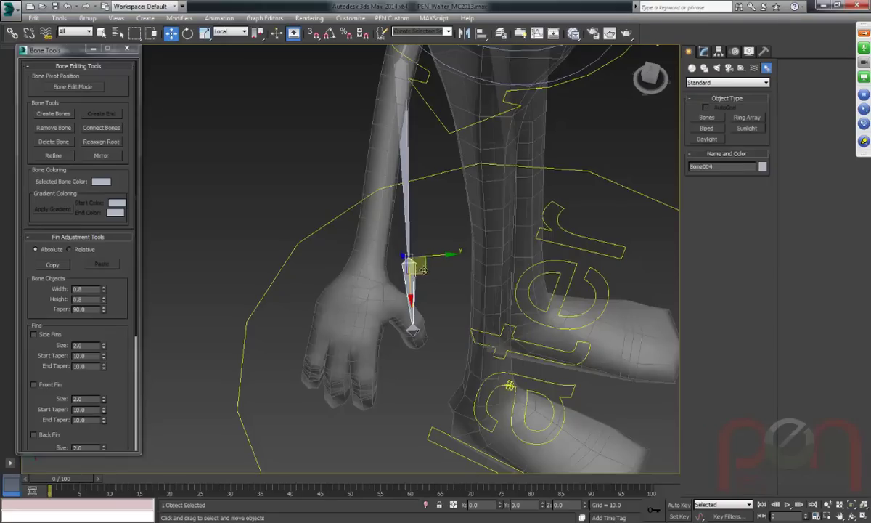
{"action": "left_click_drag", "start_coordinate": [426, 270], "coordinate": [381, 278]}
{"action": "middle_click_drag", "start_coordinate": [381, 277], "coordinate": [300, 305], "text": "alt"}
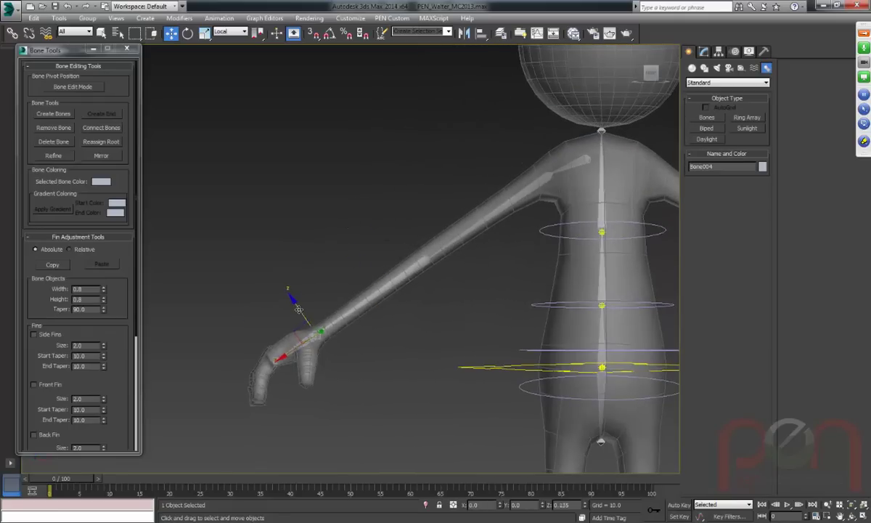
Try to move the hand bone up away from the wrist, and undo the move.
{"action": "left_click_drag", "start_coordinate": [298, 310], "coordinate": [262, 260]}
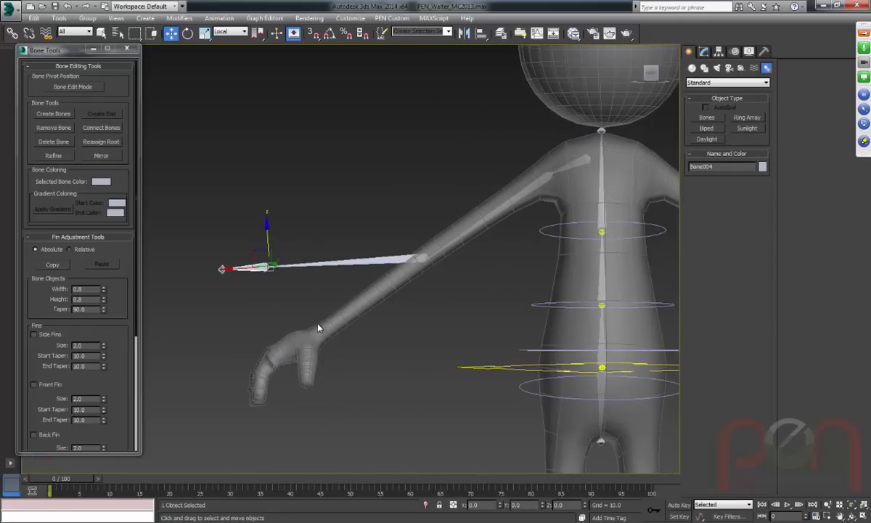
{"action": "key", "text": "ctrl+z"}
{"action": "middle_click_drag", "start_coordinate": [402, 269], "coordinate": [437, 311], "text": "alt"}
{"action": "middle_click_drag", "start_coordinate": [338, 280], "coordinate": [363, 165], "text": "alt"}
{"action": "scroll", "coordinate": [370, 313], "scroll_direction": "up", "scroll_amount": 5}
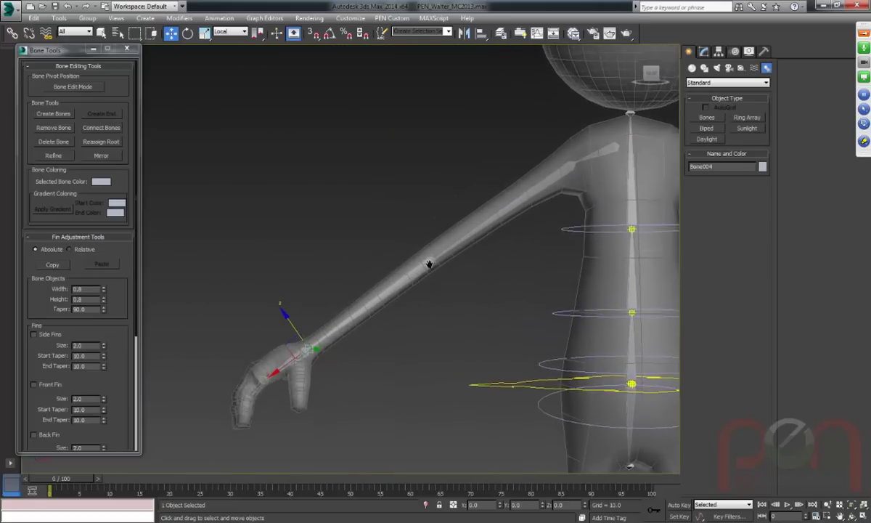
Align the hand bone's orientation to the forearm bone Bone003 on the X, Y and Z axes, without matching position.
{"action": "scroll", "coordinate": [369, 313], "scroll_direction": "up", "scroll_amount": 2}
{"action": "left_click", "coordinate": [346, 315]}
{"action": "scroll", "coordinate": [349, 318], "scroll_direction": "up", "scroll_amount": 3}
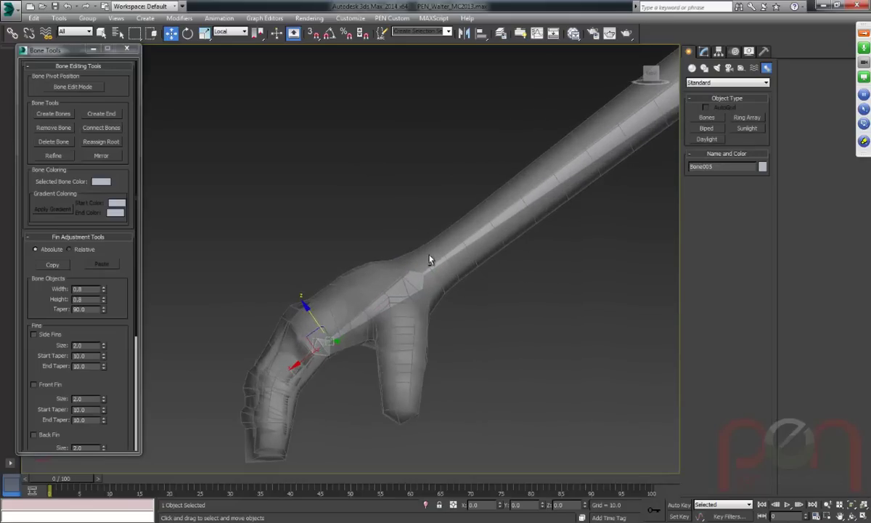
{"action": "middle_click_drag", "start_coordinate": [437, 250], "coordinate": [428, 277], "text": "alt"}
{"action": "left_click", "coordinate": [392, 267]}
{"action": "scroll", "coordinate": [412, 274], "scroll_direction": "up", "scroll_amount": 2}
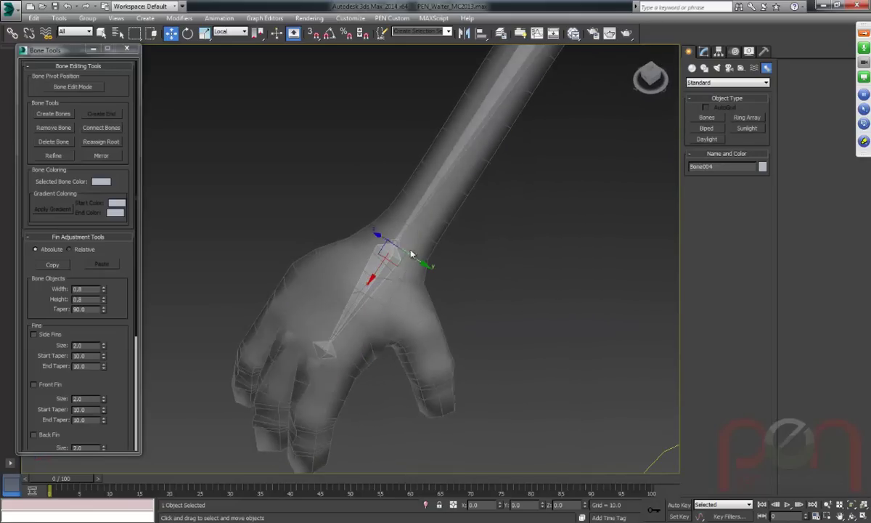
{"action": "scroll", "coordinate": [399, 253], "scroll_direction": "down", "scroll_amount": 2}
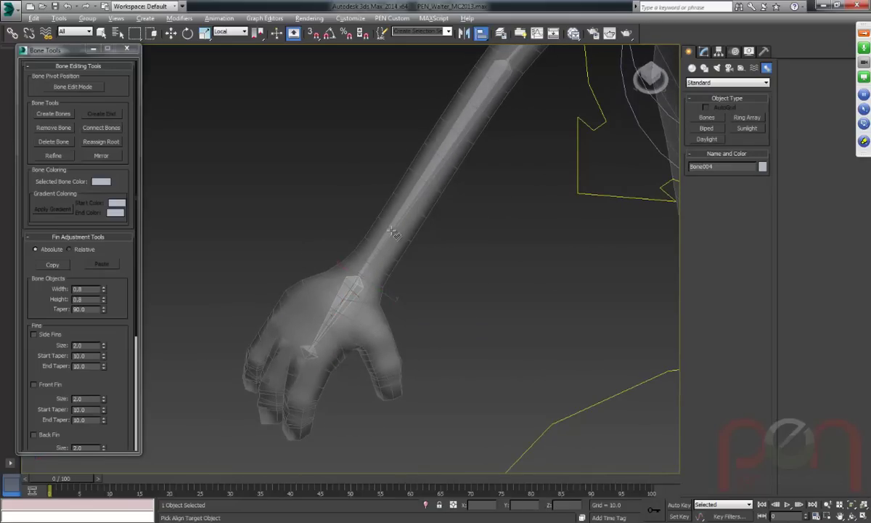
{"action": "left_click", "coordinate": [368, 219]}
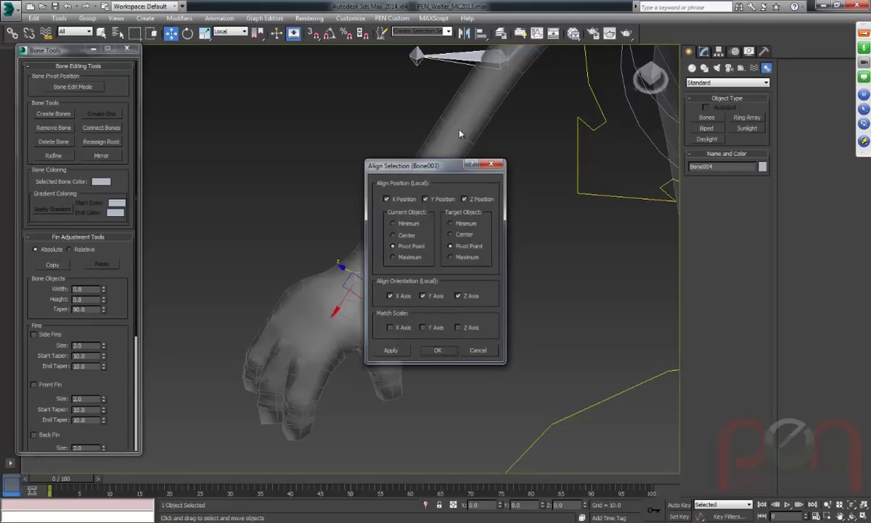
{"action": "left_click", "coordinate": [398, 200]}
{"action": "left_click", "coordinate": [437, 199]}
{"action": "left_click", "coordinate": [438, 351]}
Examine the forearm bone's fit and the elbow bend from the front and the side.
{"action": "middle_click_drag", "start_coordinate": [445, 352], "coordinate": [384, 292], "text": "alt"}
{"action": "scroll", "coordinate": [447, 256], "scroll_direction": "down", "scroll_amount": 5}
{"action": "scroll", "coordinate": [418, 261], "scroll_direction": "up", "scroll_amount": 3}
{"action": "left_click", "coordinate": [350, 297]}
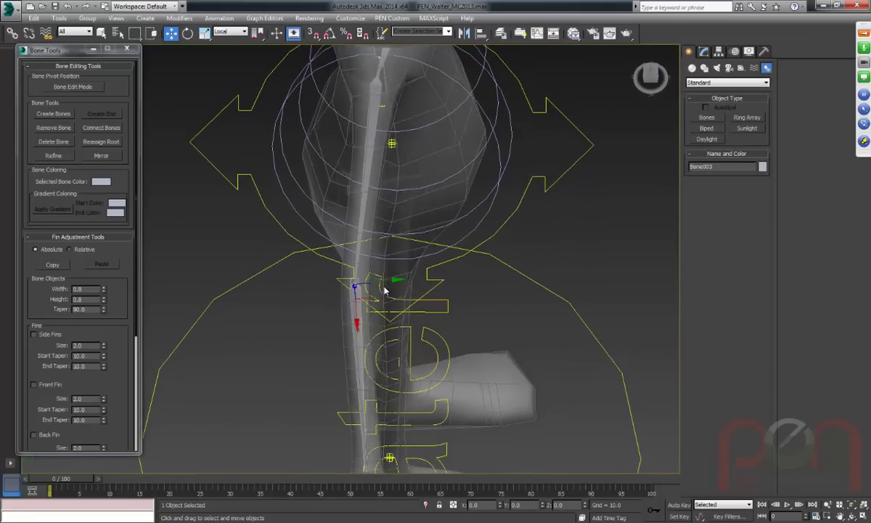
{"action": "key", "text": "f"}
{"action": "middle_click_drag", "start_coordinate": [269, 116], "coordinate": [301, 145]}
{"action": "key", "text": "z"}
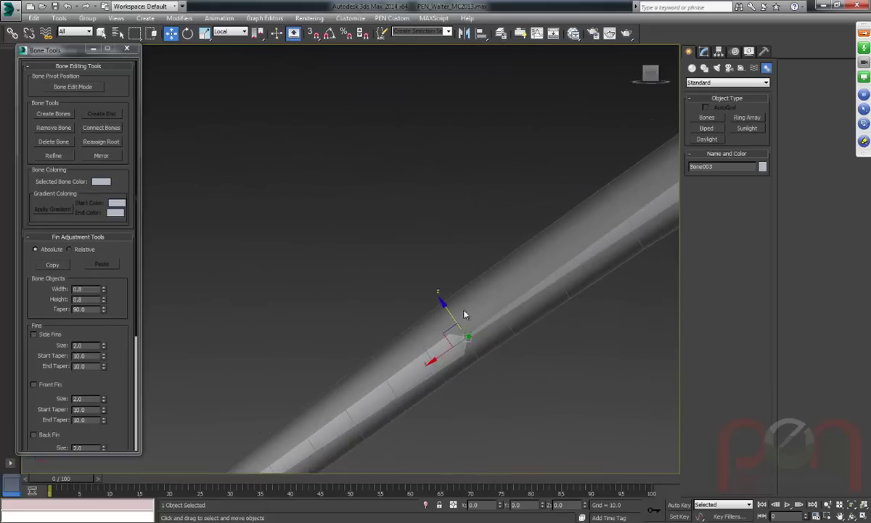
{"action": "scroll", "coordinate": [425, 293], "scroll_direction": "down", "scroll_amount": 2}
{"action": "middle_click_drag", "start_coordinate": [425, 292], "coordinate": [488, 269]}
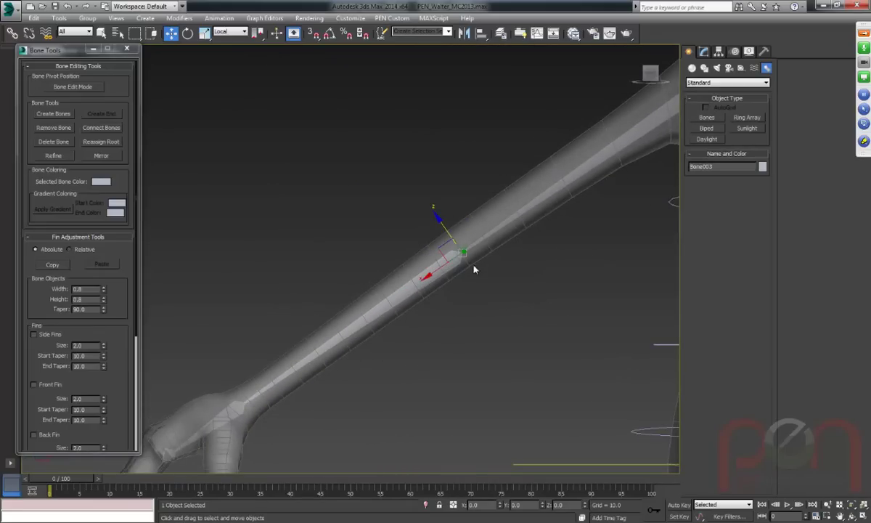
{"action": "middle_click_drag", "start_coordinate": [475, 301], "coordinate": [470, 294]}
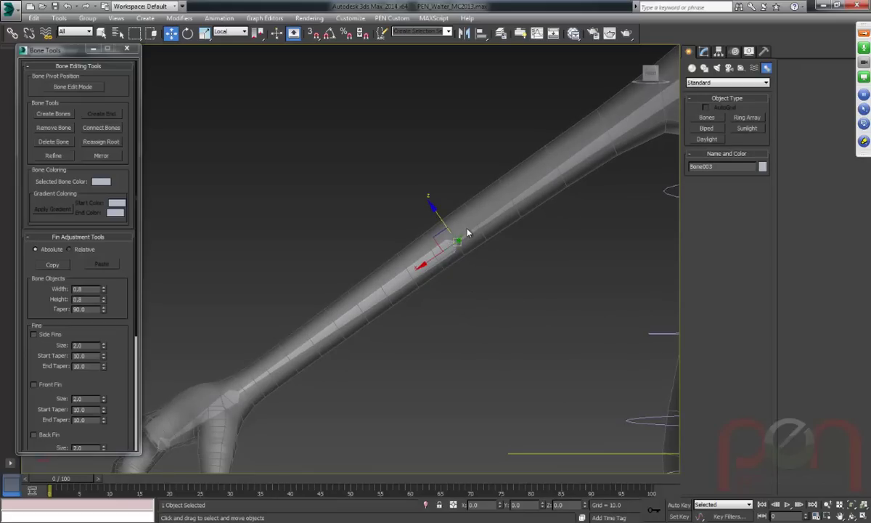
{"action": "middle_click_drag", "start_coordinate": [468, 235], "coordinate": [396, 183], "text": "alt"}
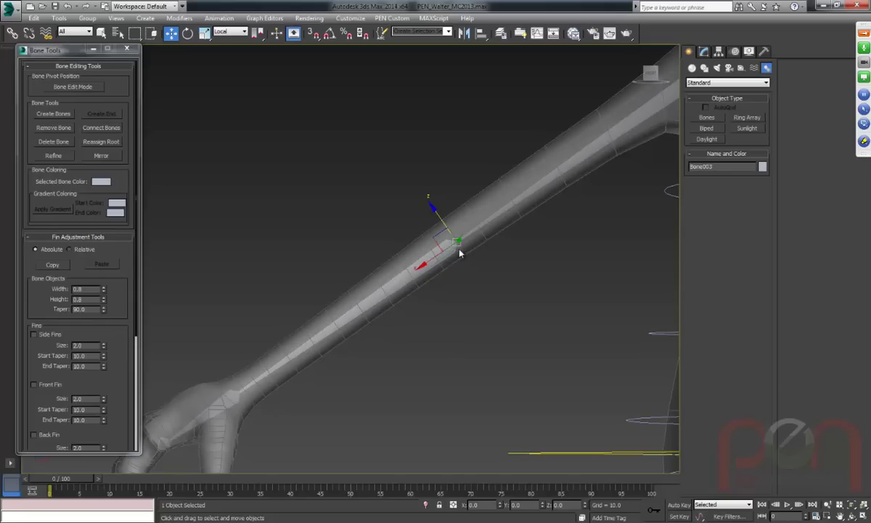
{"action": "middle_click_drag", "start_coordinate": [431, 250], "coordinate": [521, 309], "text": "alt"}
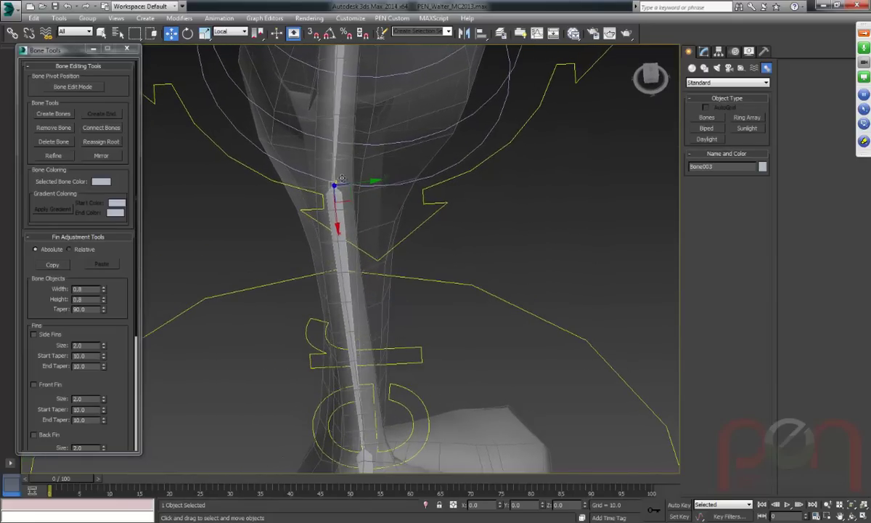
{"action": "key", "text": "shift+z"}
{"action": "key", "text": "shift+z"}
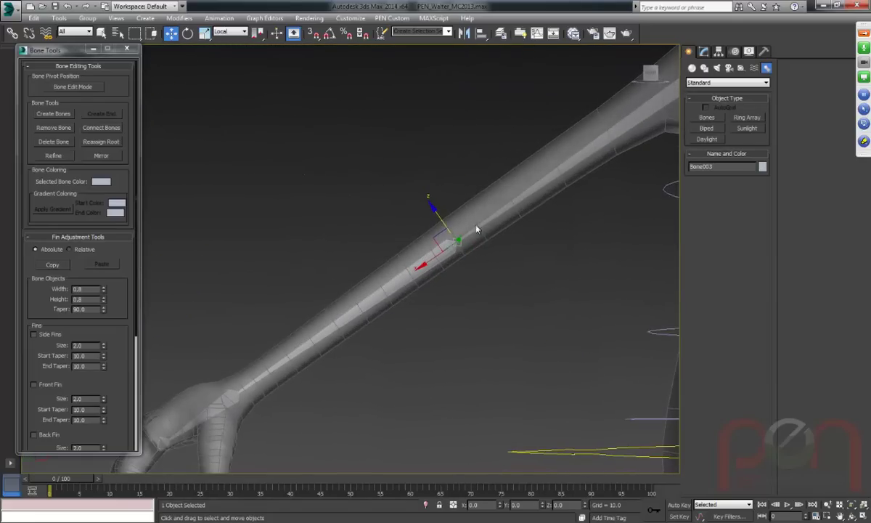
Shift the hand bone slightly toward the front of the body to centre it inside the wrist.
{"action": "left_click", "coordinate": [212, 373]}
{"action": "middle_click_drag", "start_coordinate": [214, 373], "coordinate": [324, 304]}
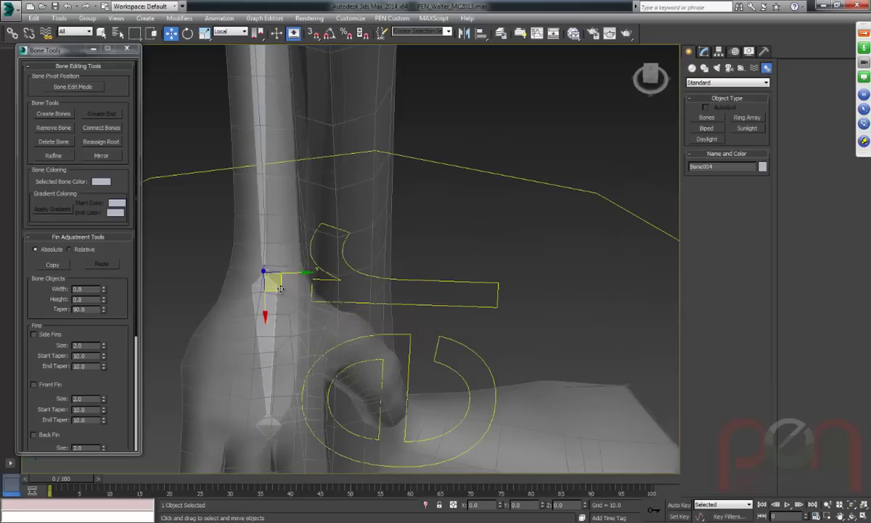
{"action": "left_click_drag", "start_coordinate": [279, 289], "coordinate": [273, 283]}
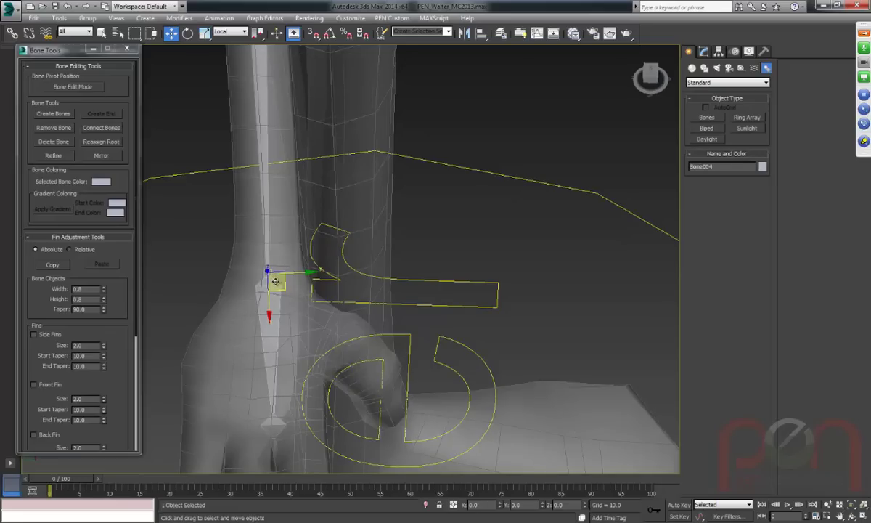
{"action": "middle_click_drag", "start_coordinate": [300, 269], "coordinate": [345, 288], "text": "alt"}
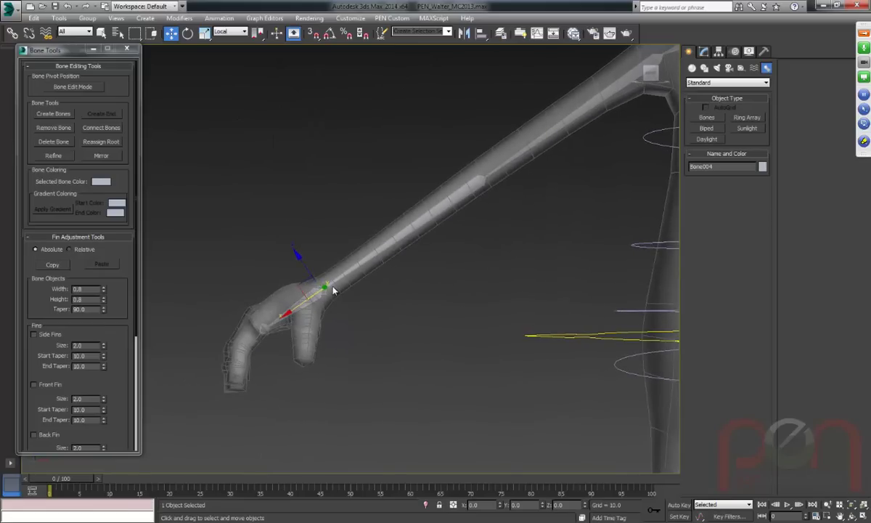
{"action": "scroll", "coordinate": [335, 293], "scroll_direction": "up", "scroll_amount": 3}
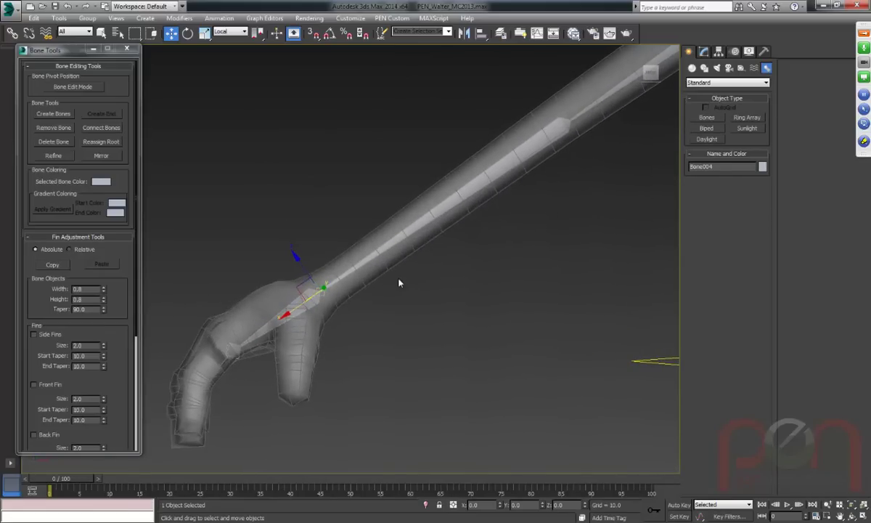
Examine how the right-arm bone chain sits inside the mesh from the collarbone bone to the hand.
{"action": "middle_click_drag", "start_coordinate": [592, 134], "coordinate": [317, 336]}
{"action": "middle_click_drag", "start_coordinate": [528, 165], "coordinate": [530, 192]}
{"action": "left_click", "coordinate": [423, 216]}
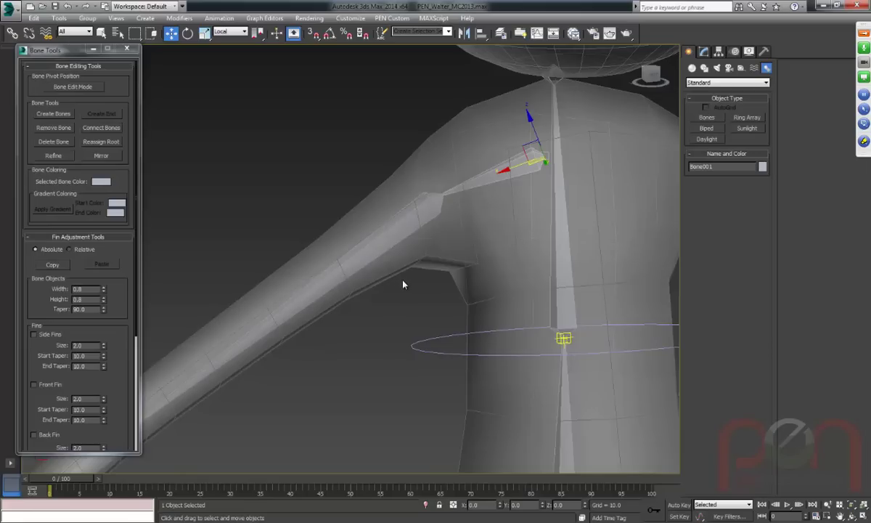
{"action": "middle_click_drag", "start_coordinate": [407, 272], "coordinate": [519, 190], "text": "alt"}
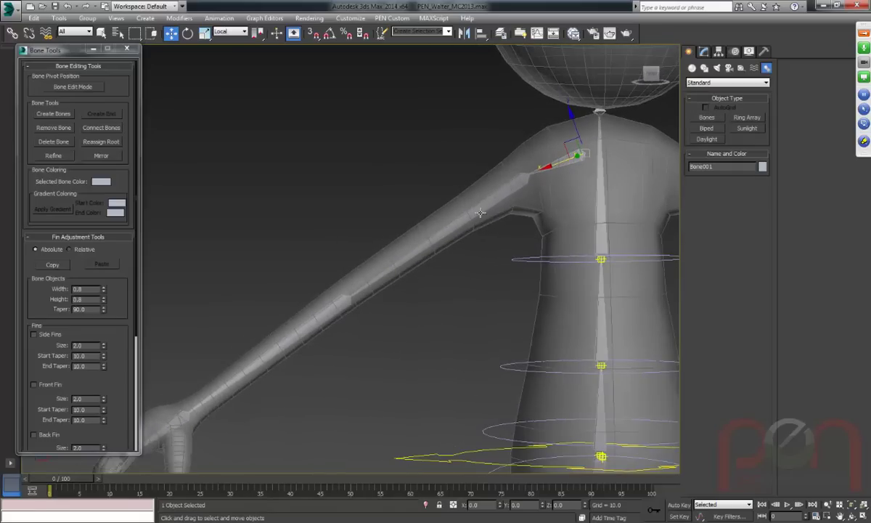
{"action": "middle_click_drag", "start_coordinate": [334, 298], "coordinate": [365, 268], "text": "alt"}
Try pulling the elbow joint of forearm bone Bone003 up out of the arm in Bone Edit Mode, and undo the move.
{"action": "left_click", "coordinate": [380, 264]}
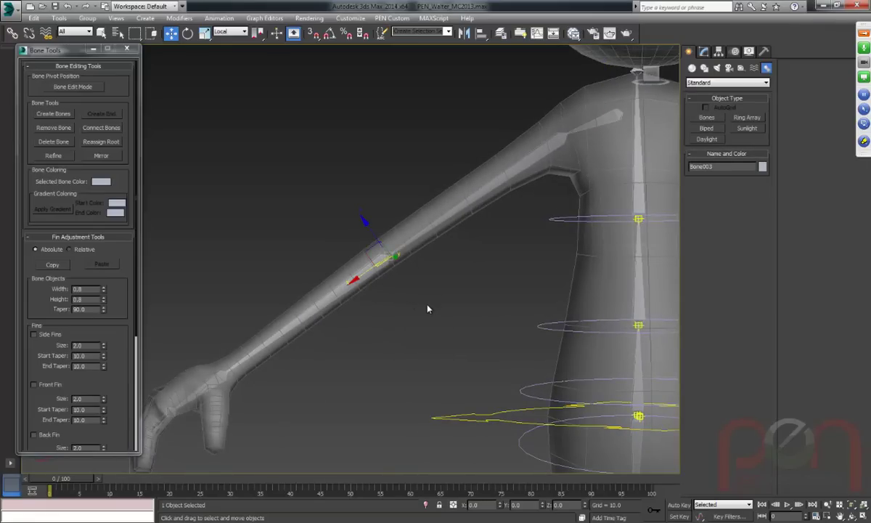
{"action": "middle_click_drag", "start_coordinate": [424, 305], "coordinate": [388, 278], "text": "alt"}
{"action": "left_click", "coordinate": [91, 86]}
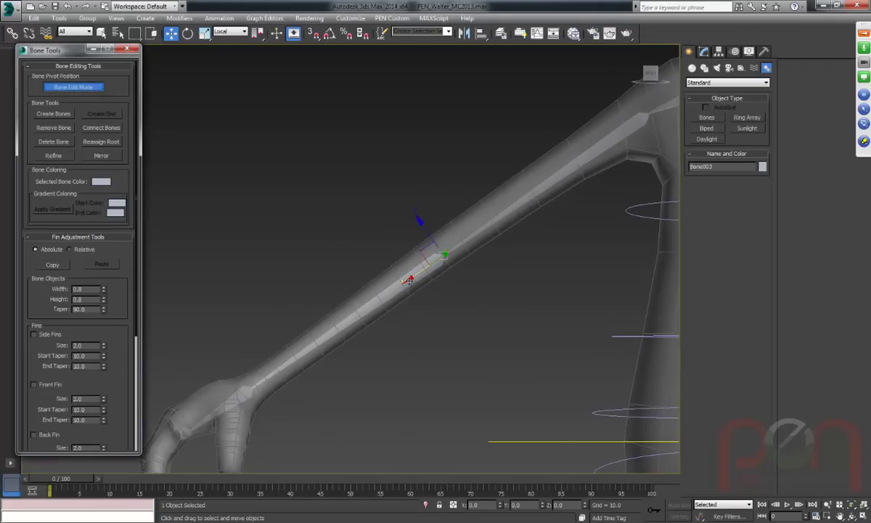
{"action": "left_click_drag", "start_coordinate": [426, 229], "coordinate": [384, 175]}
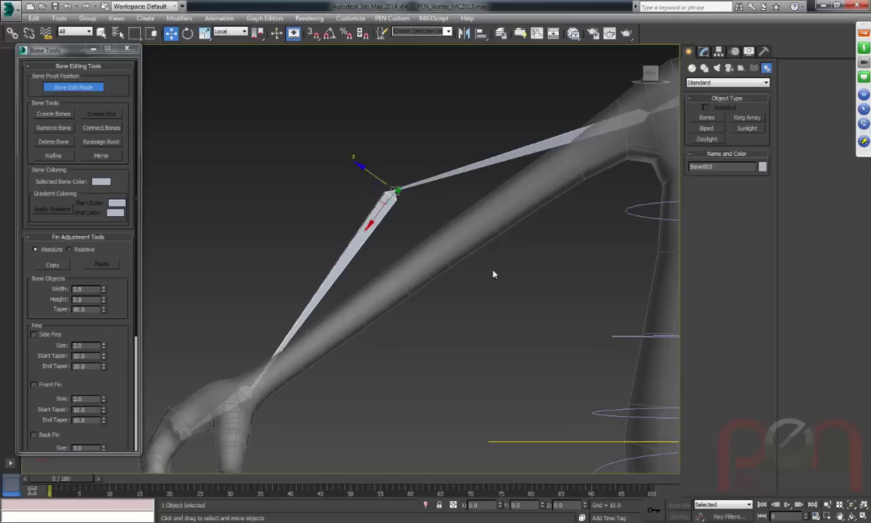
{"action": "key", "text": "ctrl+z"}
{"action": "key", "text": "ctrl+z"}
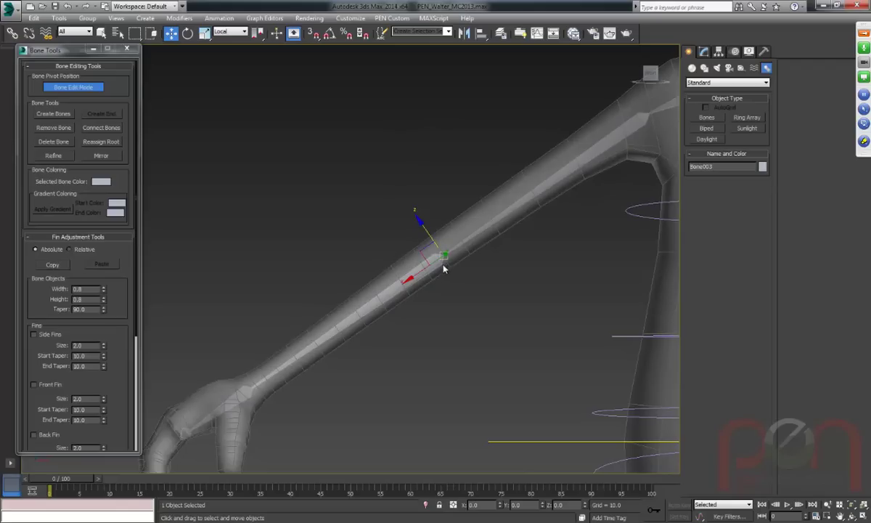
{"action": "middle_click_drag", "start_coordinate": [435, 241], "coordinate": [359, 283]}
{"action": "scroll", "coordinate": [392, 252], "scroll_direction": "down", "scroll_amount": 2}
{"action": "scroll", "coordinate": [477, 213], "scroll_direction": "up", "scroll_amount": 2}
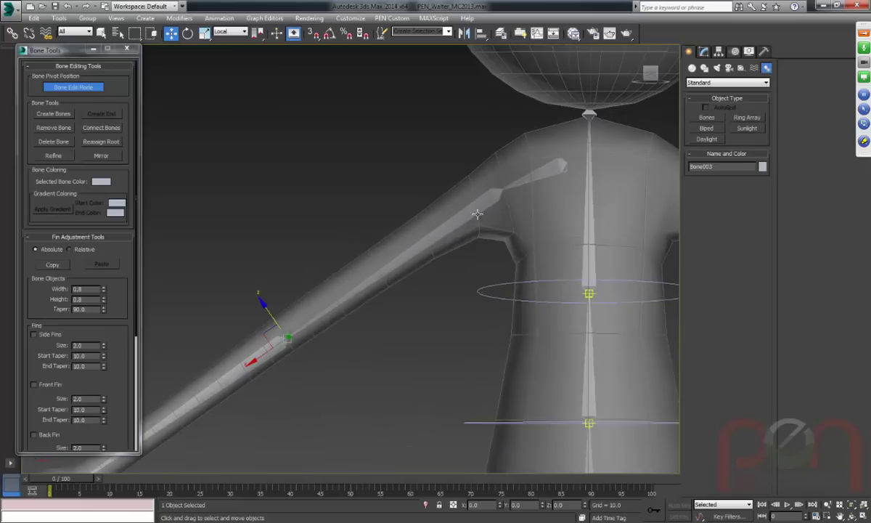
Turn off Bone Edit Mode and select the end bone of the arm chain in the hand.
{"action": "left_click", "coordinate": [86, 86]}
{"action": "scroll", "coordinate": [479, 189], "scroll_direction": "up", "scroll_amount": 2}
{"action": "left_click", "coordinate": [473, 213]}
{"action": "scroll", "coordinate": [524, 223], "scroll_direction": "up", "scroll_amount": 2}
{"action": "middle_click_drag", "start_coordinate": [524, 223], "coordinate": [526, 179]}
{"action": "scroll", "coordinate": [457, 212], "scroll_direction": "down", "scroll_amount": 2}
{"action": "middle_click_drag", "start_coordinate": [280, 301], "coordinate": [461, 217]}
{"action": "middle_click_drag", "start_coordinate": [321, 336], "coordinate": [416, 270]}
{"action": "left_click", "coordinate": [312, 308]}
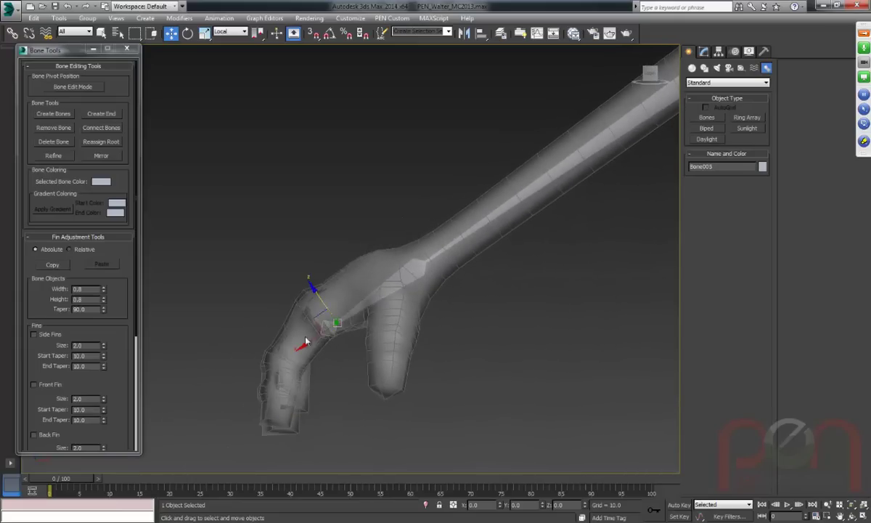
{"action": "left_click_drag", "start_coordinate": [310, 340], "coordinate": [196, 386]}
{"action": "right_click", "coordinate": [196, 386]}
{"action": "left_click", "coordinate": [81, 87]}
{"action": "left_click_drag", "start_coordinate": [292, 319], "coordinate": [266, 375]}
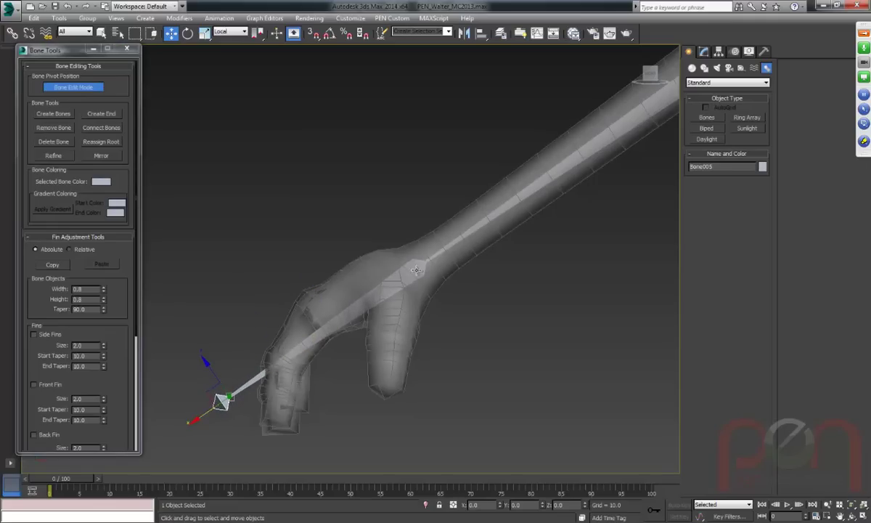
{"action": "right_click", "coordinate": [265, 375]}
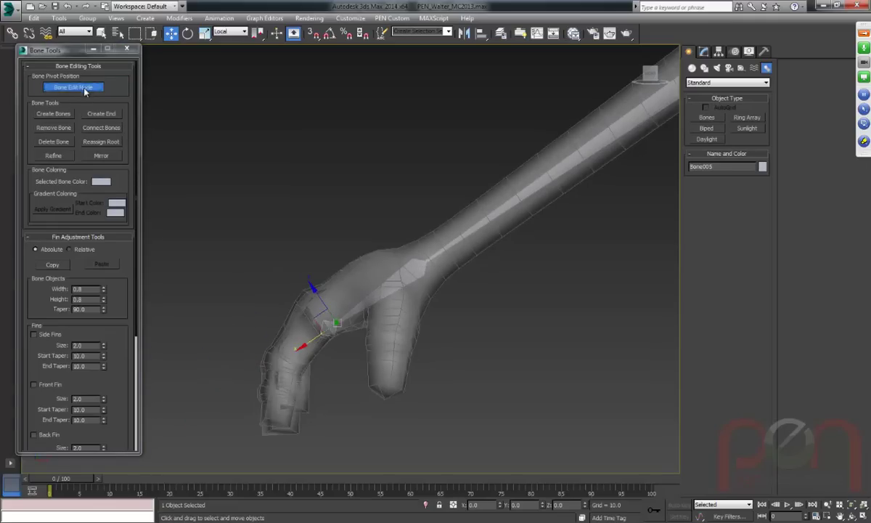
{"action": "left_click", "coordinate": [84, 88]}
Examine the shoulder joint, checking how the clavicle and upper arm bones line up inside the mesh.
{"action": "scroll", "coordinate": [342, 314], "scroll_direction": "up", "scroll_amount": 1}
{"action": "middle_click_drag", "start_coordinate": [342, 314], "coordinate": [365, 278]}
{"action": "middle_click_drag", "start_coordinate": [508, 254], "coordinate": [273, 351]}
{"action": "scroll", "coordinate": [273, 350], "scroll_direction": "down", "scroll_amount": 6}
{"action": "middle_click_drag", "start_coordinate": [412, 270], "coordinate": [445, 262]}
{"action": "scroll", "coordinate": [453, 247], "scroll_direction": "up", "scroll_amount": 3}
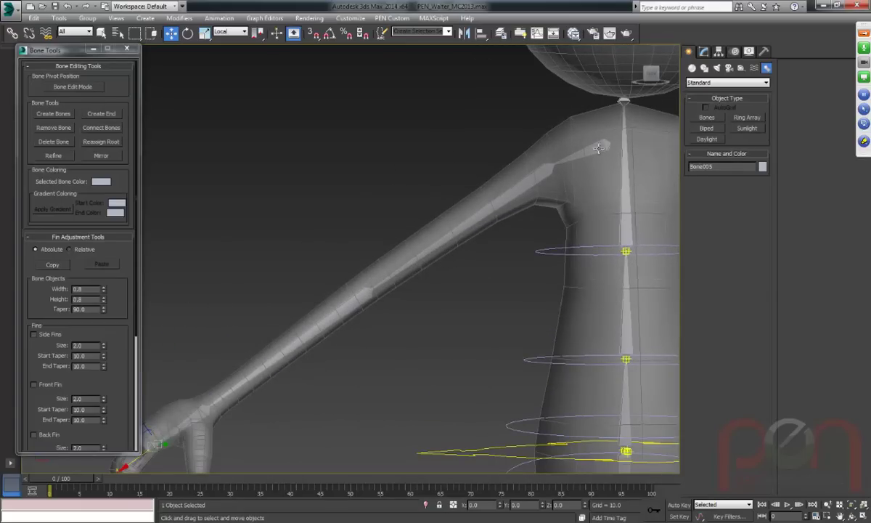
{"action": "left_click", "coordinate": [549, 168]}
{"action": "middle_click_drag", "start_coordinate": [550, 170], "coordinate": [545, 233], "text": "alt"}
{"action": "scroll", "coordinate": [556, 204], "scroll_direction": "up", "scroll_amount": 2}
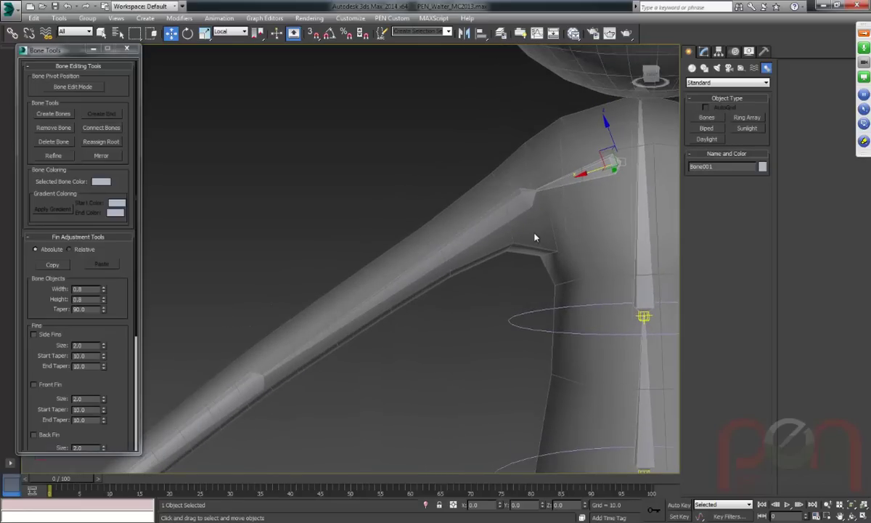
{"action": "mouse_move", "coordinate": [511, 270]}
{"action": "middle_mouse_down", "text": "alt"}
{"action": "mouse_move", "coordinate": [517, 256]}
{"action": "mouse_move", "coordinate": [508, 261]}
{"action": "middle_mouse_up", "text": "alt"}
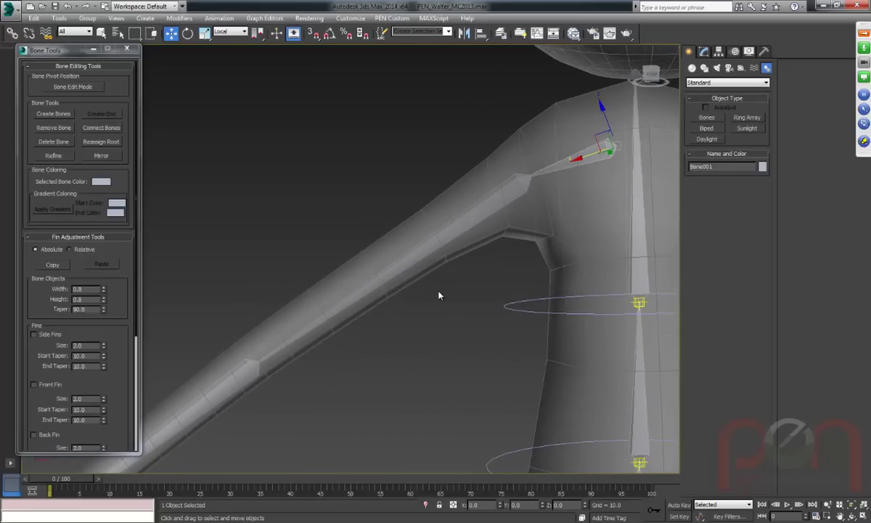
{"action": "scroll", "coordinate": [487, 175], "scroll_direction": "up", "scroll_amount": 3}
{"action": "left_click", "coordinate": [487, 174]}
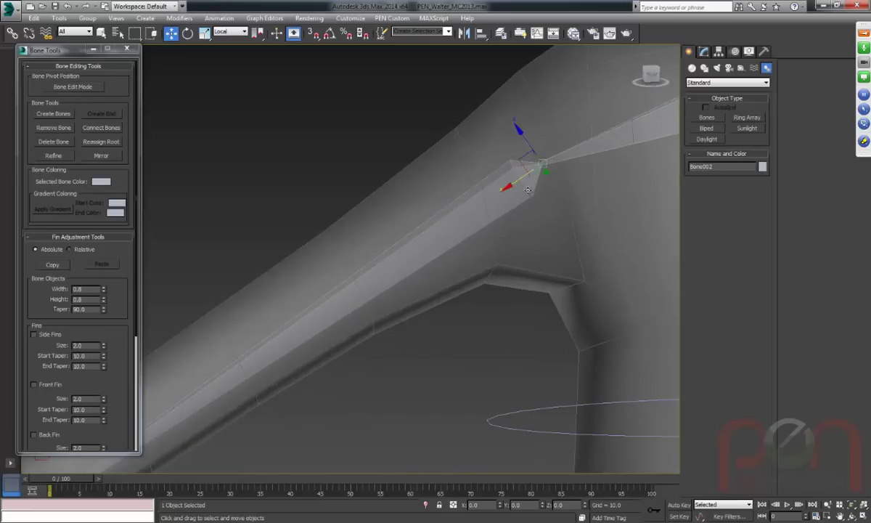
{"action": "middle_click_drag", "start_coordinate": [486, 175], "coordinate": [512, 163], "text": "alt"}
{"action": "scroll", "coordinate": [514, 174], "scroll_direction": "down", "scroll_amount": 4}
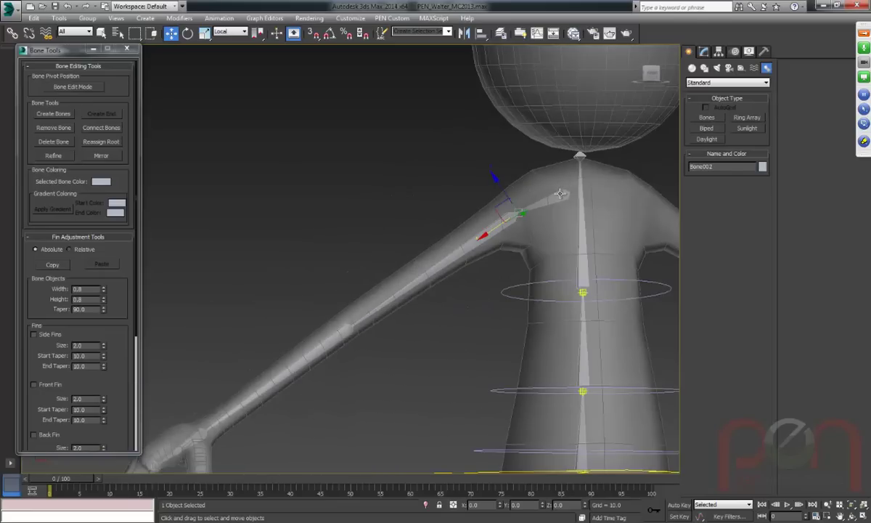
Select the entire arm bone chain from the clavicle and reset the stretch on all its bones.
{"action": "double_click", "coordinate": [558, 195]}
{"action": "middle_click_drag", "start_coordinate": [558, 195], "coordinate": [506, 186], "text": "alt"}
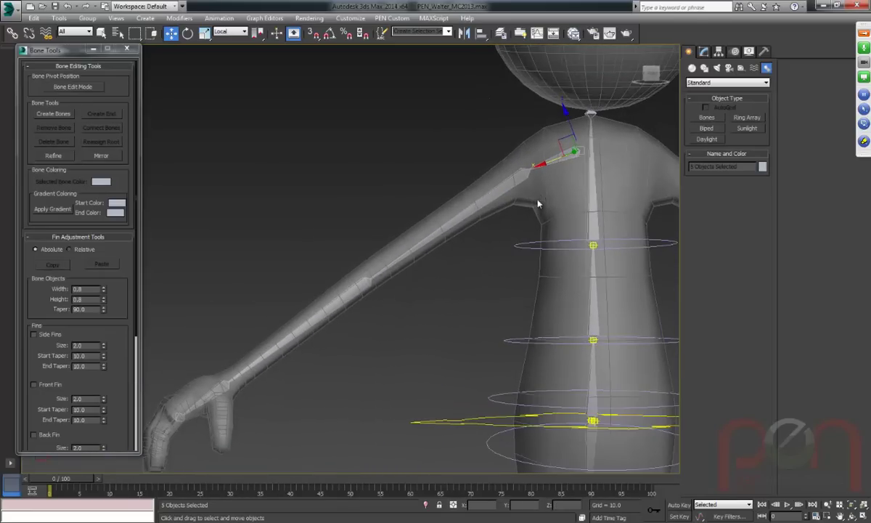
{"action": "left_click_drag", "start_coordinate": [123, 382], "coordinate": [116, 221]}
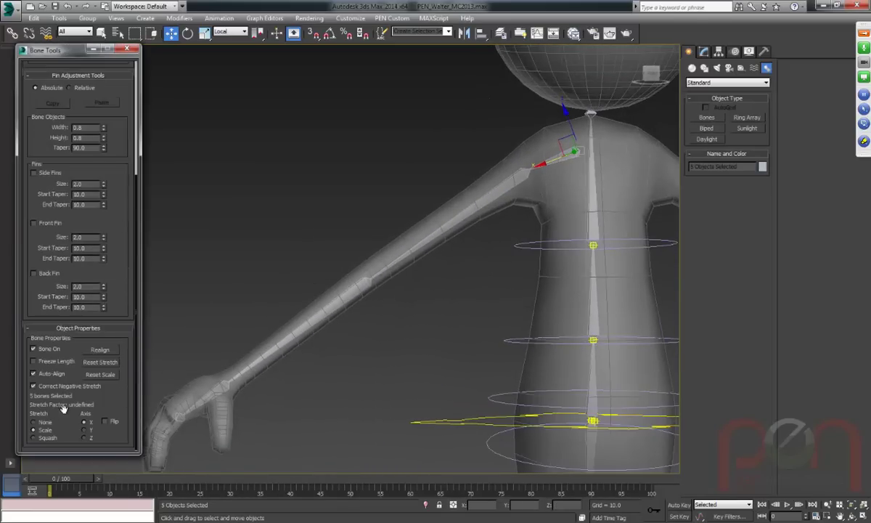
{"action": "scroll", "coordinate": [521, 219], "scroll_direction": "up", "scroll_amount": 8}
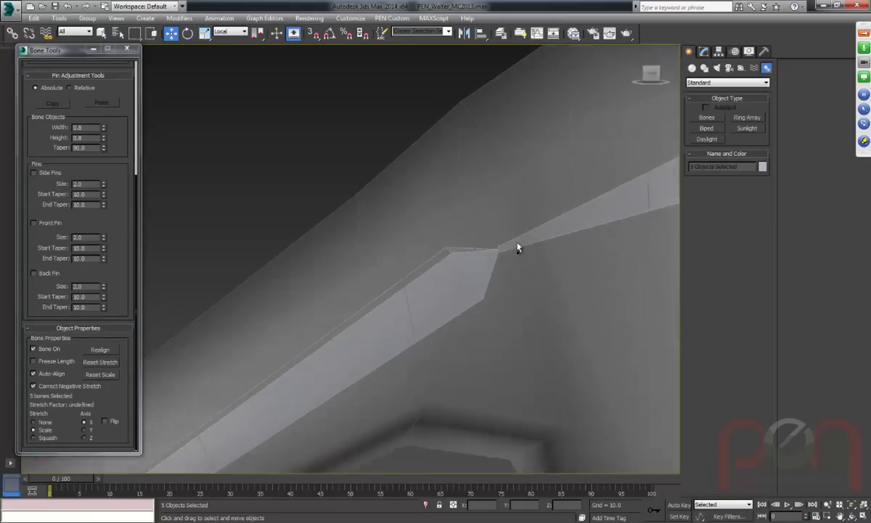
{"action": "left_click", "coordinate": [100, 363]}
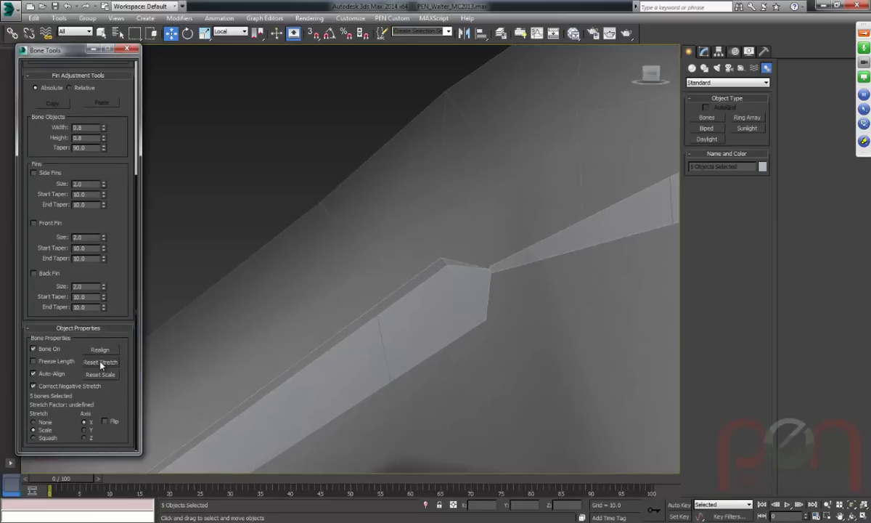
{"action": "scroll", "coordinate": [484, 315], "scroll_direction": "down", "scroll_amount": 6}
{"action": "scroll", "coordinate": [502, 248], "scroll_direction": "down", "scroll_amount": 5}
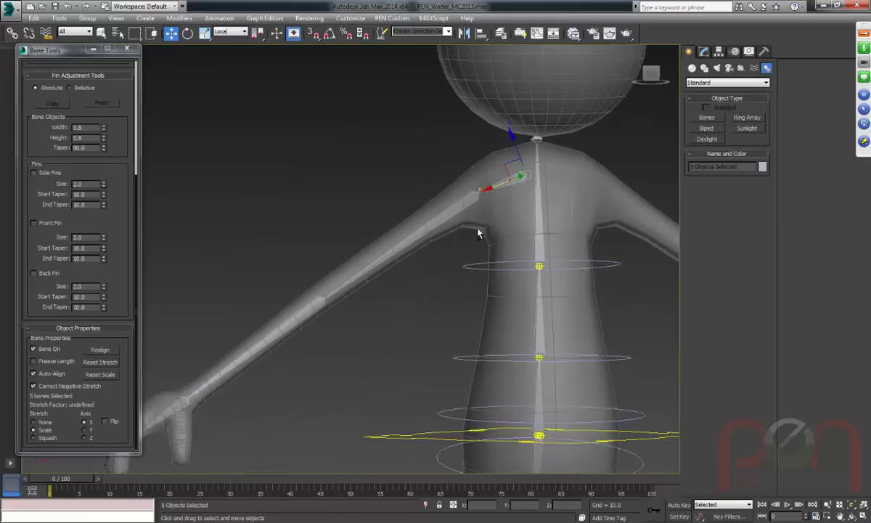
Mirror the selected arm bone chain on the X axis, with Y as the bone axis to flip and a 0.0 offset.
{"action": "middle_click_drag", "start_coordinate": [430, 287], "coordinate": [436, 295], "text": "alt"}
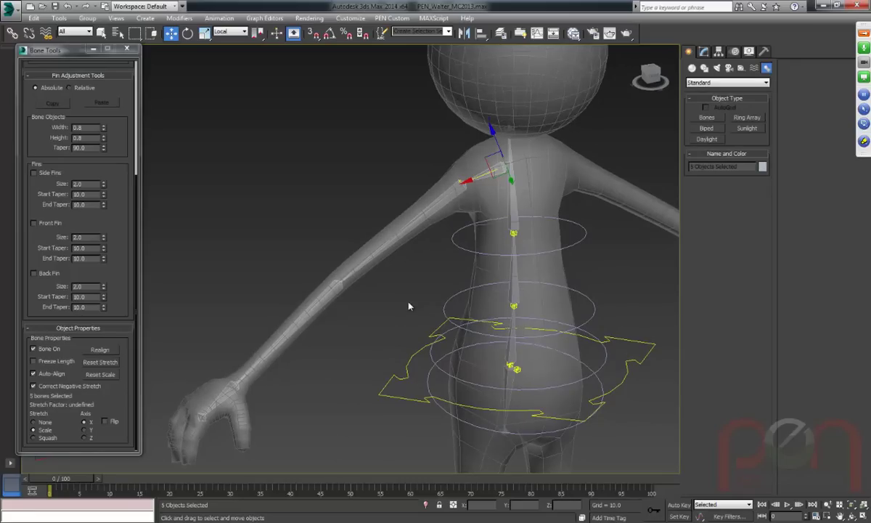
{"action": "middle_click_drag", "start_coordinate": [428, 270], "coordinate": [405, 247], "text": "alt"}
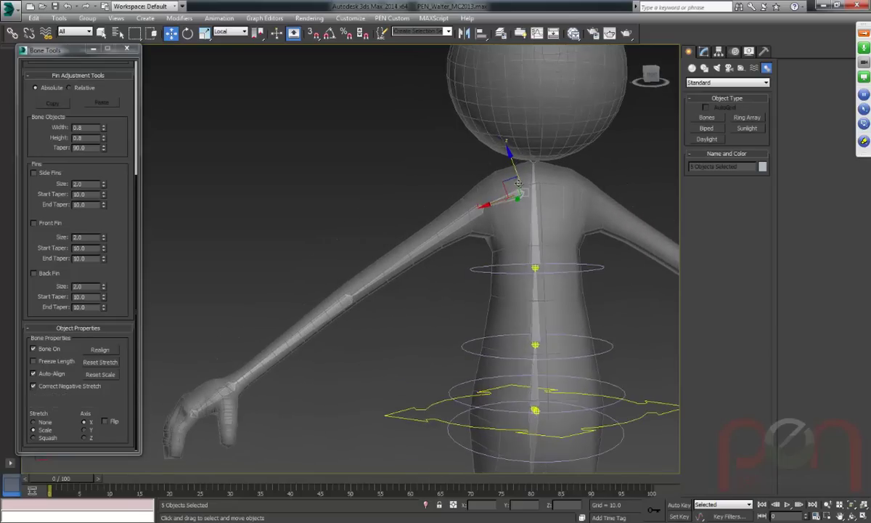
{"action": "middle_click_drag", "start_coordinate": [514, 195], "coordinate": [572, 334], "text": "alt"}
{"action": "scroll", "coordinate": [349, 312], "scroll_direction": "down", "scroll_amount": 4}
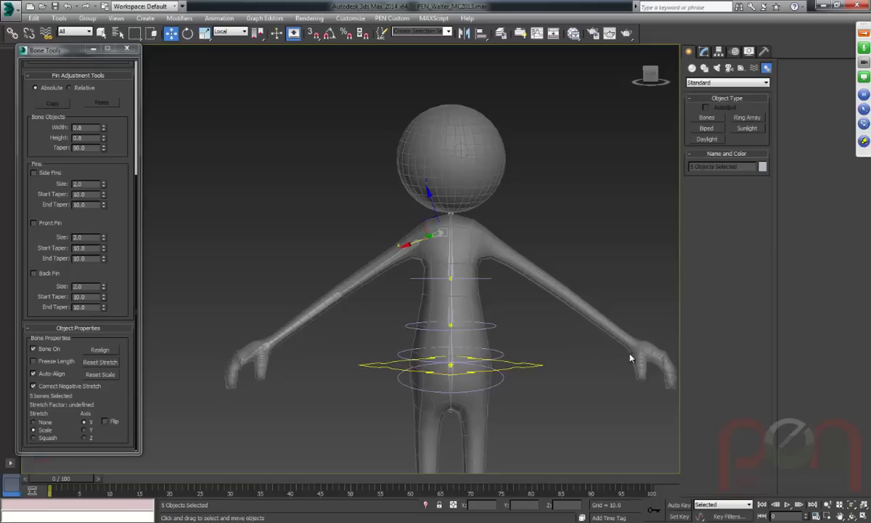
{"action": "scroll", "coordinate": [351, 277], "scroll_direction": "up", "scroll_amount": 2}
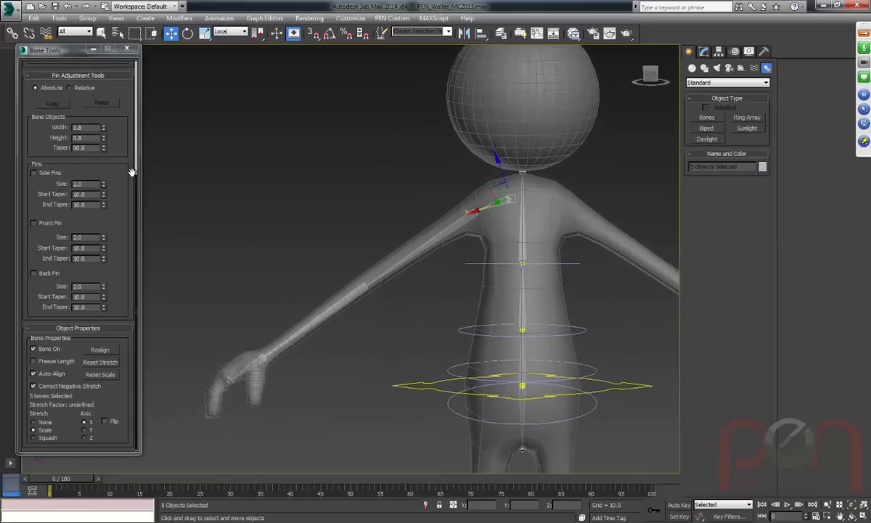
{"action": "left_click_drag", "start_coordinate": [133, 171], "coordinate": [109, 383]}
{"action": "middle_click_drag", "start_coordinate": [465, 262], "coordinate": [427, 247]}
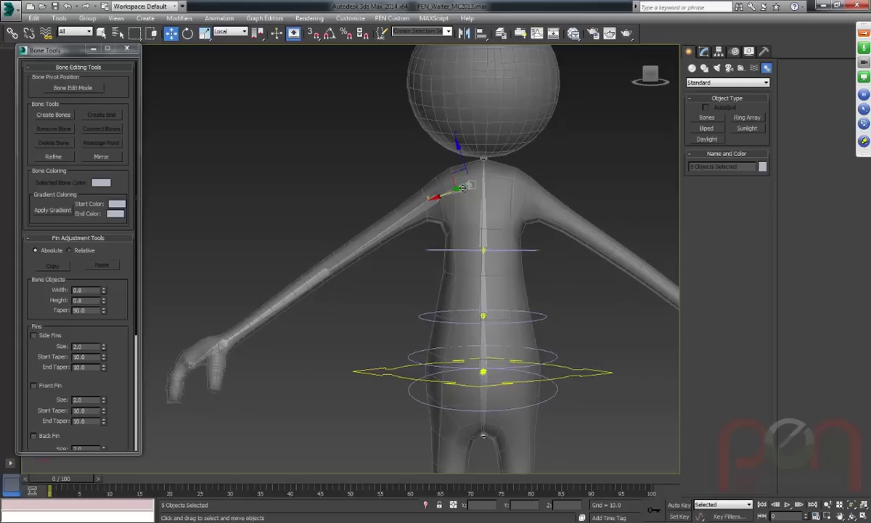
{"action": "left_click", "coordinate": [95, 156]}
{"action": "left_click_drag", "start_coordinate": [149, 154], "coordinate": [195, 109]}
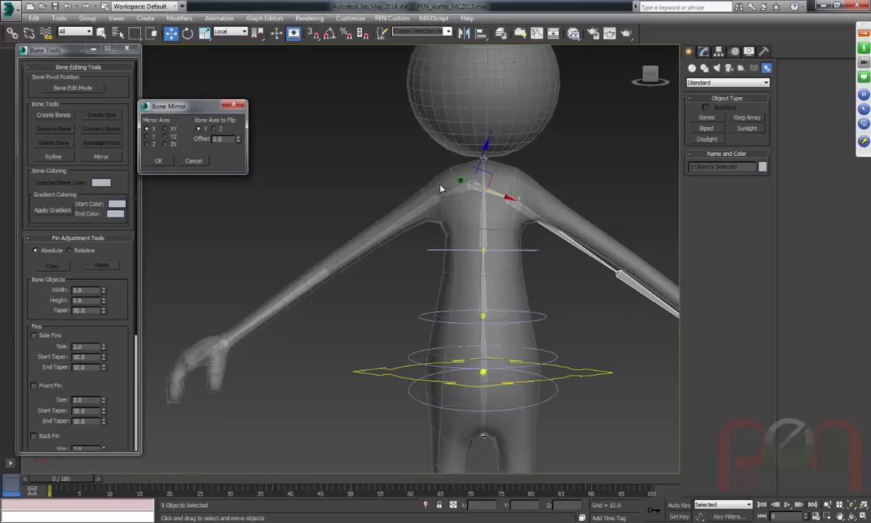
{"action": "left_click", "coordinate": [159, 161]}
Switch the reference coordinate system to View and set the mirrored clavicle bone's X position to 1.235.
{"action": "scroll", "coordinate": [484, 188], "scroll_direction": "up", "scroll_amount": 8}
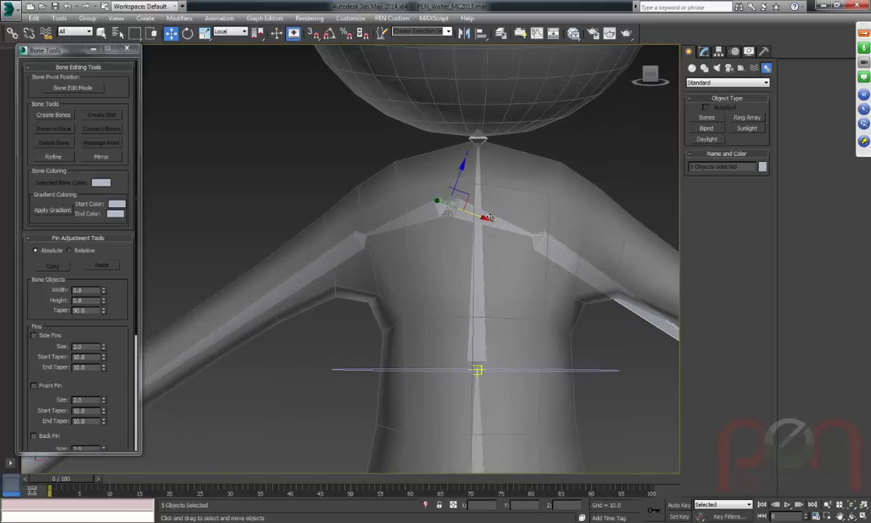
{"action": "left_click", "coordinate": [484, 216]}
{"action": "scroll", "coordinate": [472, 250], "scroll_direction": "down", "scroll_amount": 2}
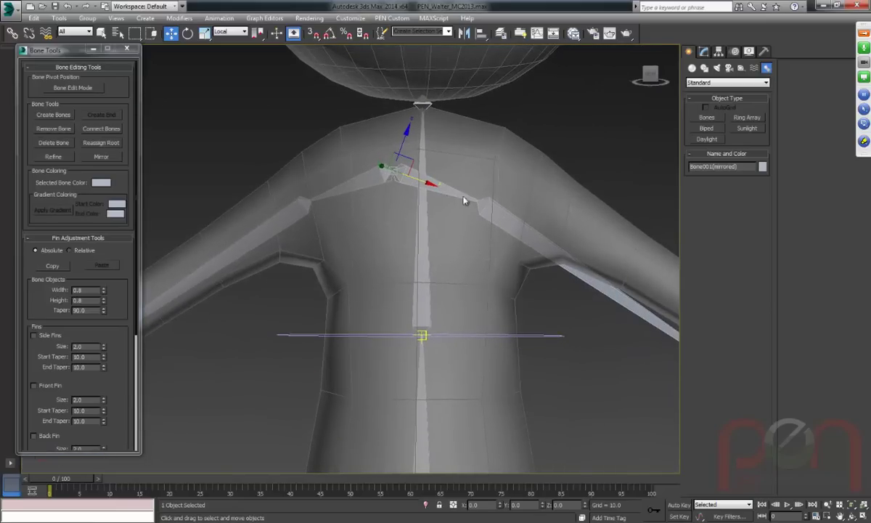
{"action": "left_click_drag", "start_coordinate": [442, 186], "coordinate": [428, 186]}
{"action": "right_click", "coordinate": [416, 234]}
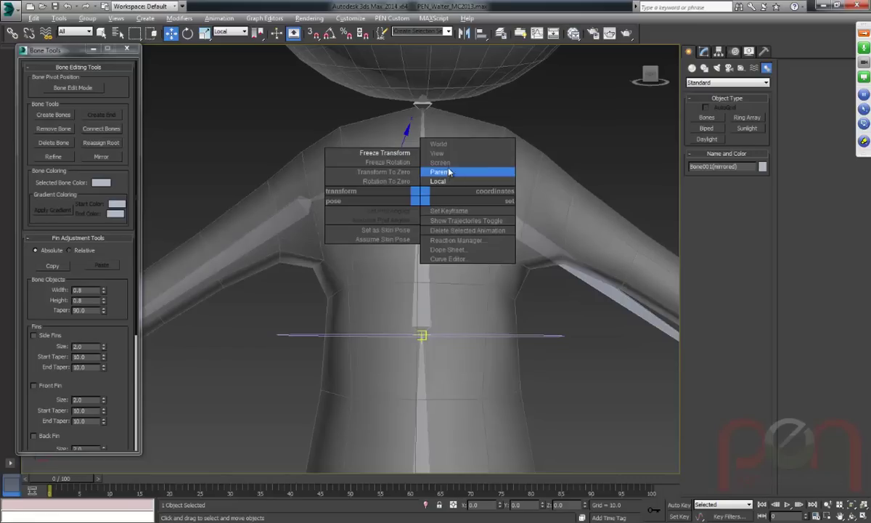
{"action": "left_click", "coordinate": [485, 206]}
{"action": "middle_click_drag", "start_coordinate": [458, 242], "coordinate": [444, 206]}
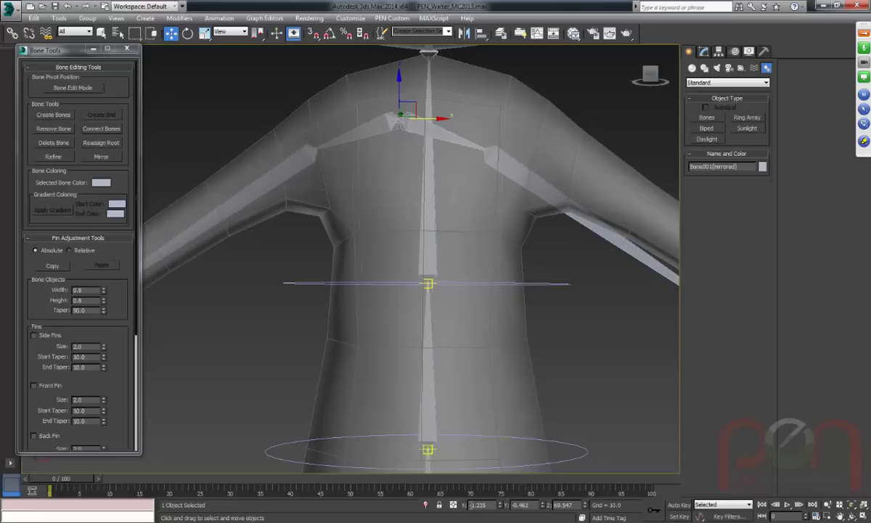
{"action": "double_click", "coordinate": [473, 503]}
{"action": "left_click", "coordinate": [529, 491]}
{"action": "key", "text": "Return"}
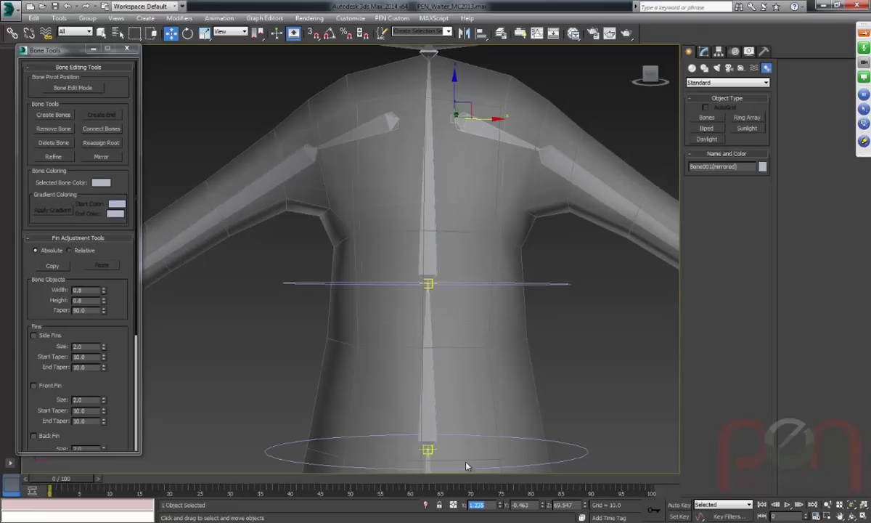
Inspect the mirrored arm bones from several angles in wireframe, checking the clavicle bone's shape and alignment.
{"action": "scroll", "coordinate": [403, 305], "scroll_direction": "down", "scroll_amount": 5}
{"action": "scroll", "coordinate": [408, 291], "scroll_direction": "up", "scroll_amount": 10}
{"action": "middle_click_drag", "start_coordinate": [408, 291], "coordinate": [322, 234]}
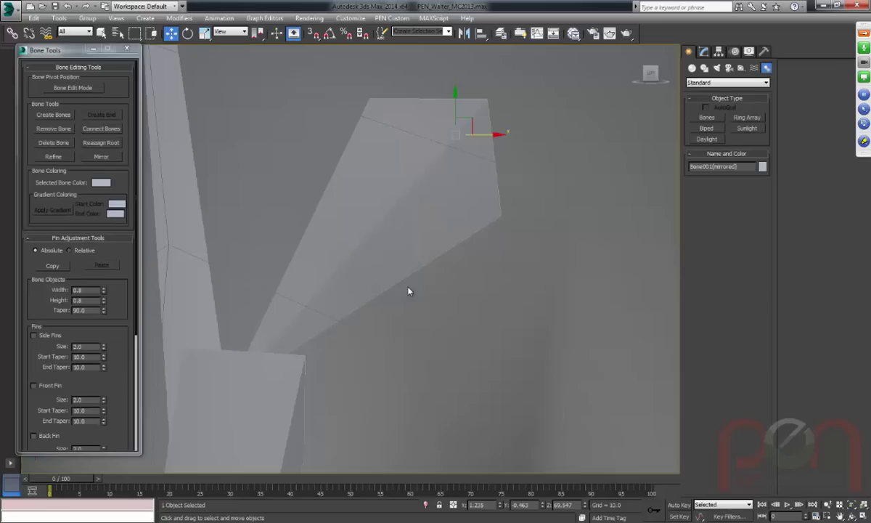
{"action": "scroll", "coordinate": [322, 235], "scroll_direction": "down", "scroll_amount": 4}
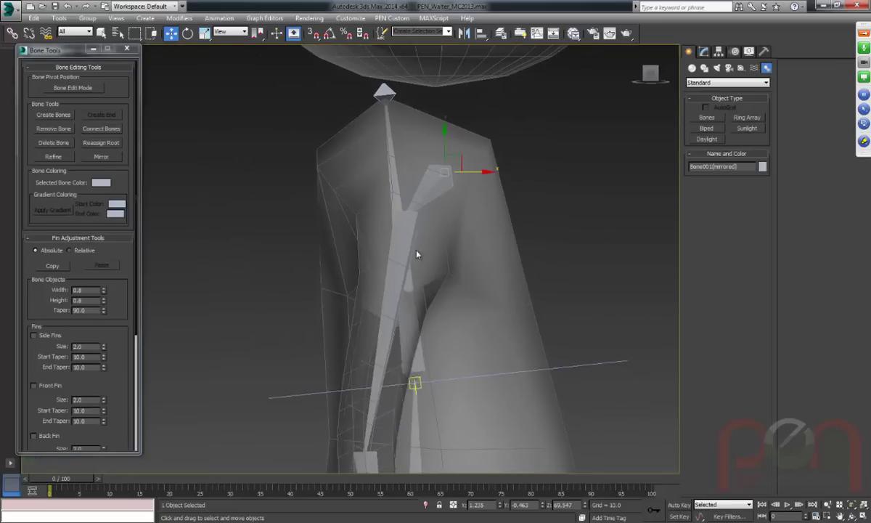
{"action": "middle_click_drag", "start_coordinate": [456, 276], "coordinate": [429, 312], "text": "alt"}
{"action": "scroll", "coordinate": [430, 312], "scroll_direction": "up", "scroll_amount": 6}
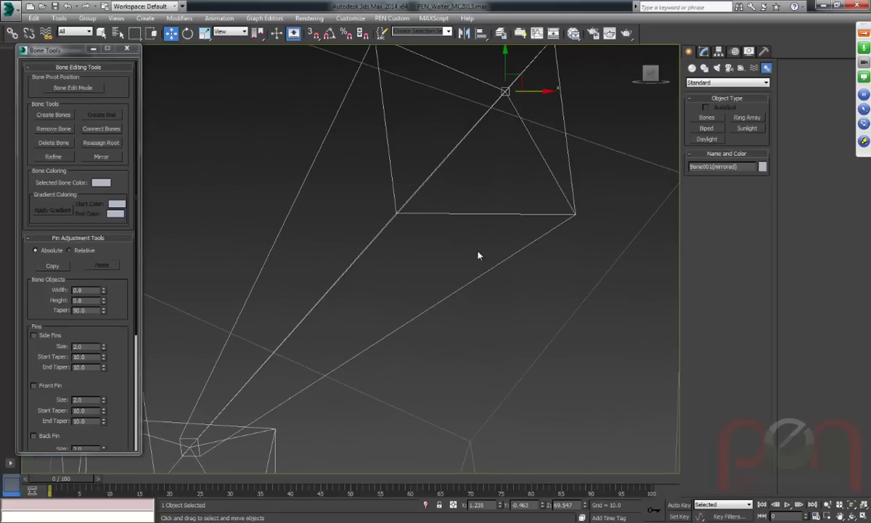
{"action": "scroll", "coordinate": [532, 137], "scroll_direction": "down", "scroll_amount": 1}
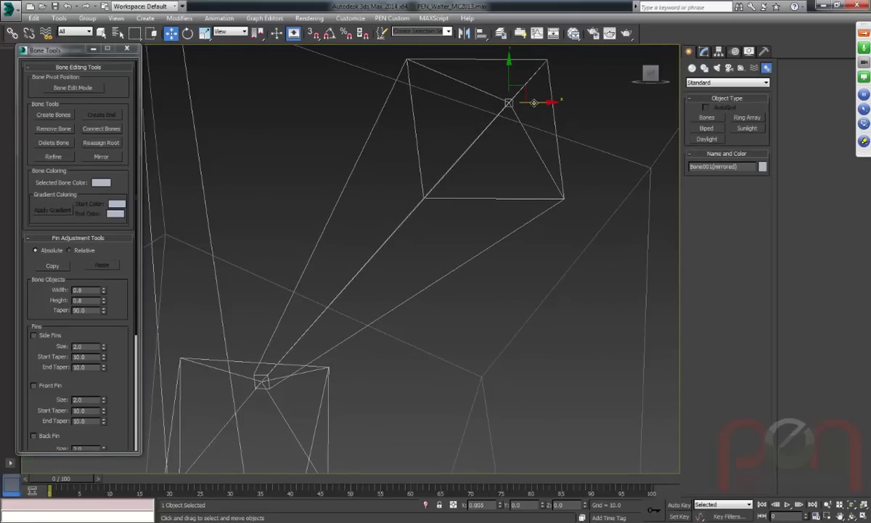
{"action": "left_click_drag", "start_coordinate": [534, 103], "coordinate": [563, 103]}
{"action": "key", "text": "ctrl+z"}
{"action": "scroll", "coordinate": [405, 316], "scroll_direction": "down", "scroll_amount": 8}
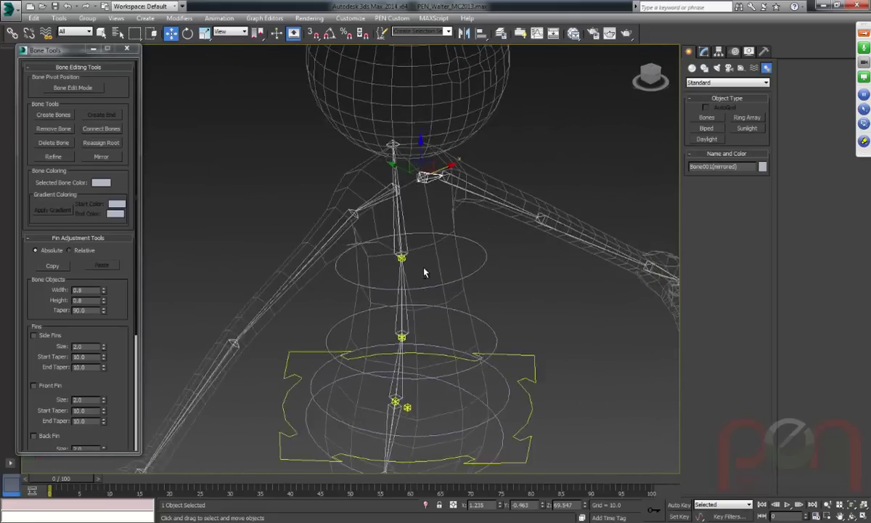
{"action": "middle_click_drag", "start_coordinate": [517, 272], "coordinate": [465, 265], "text": "alt"}
{"action": "scroll", "coordinate": [396, 169], "scroll_direction": "up", "scroll_amount": 5}
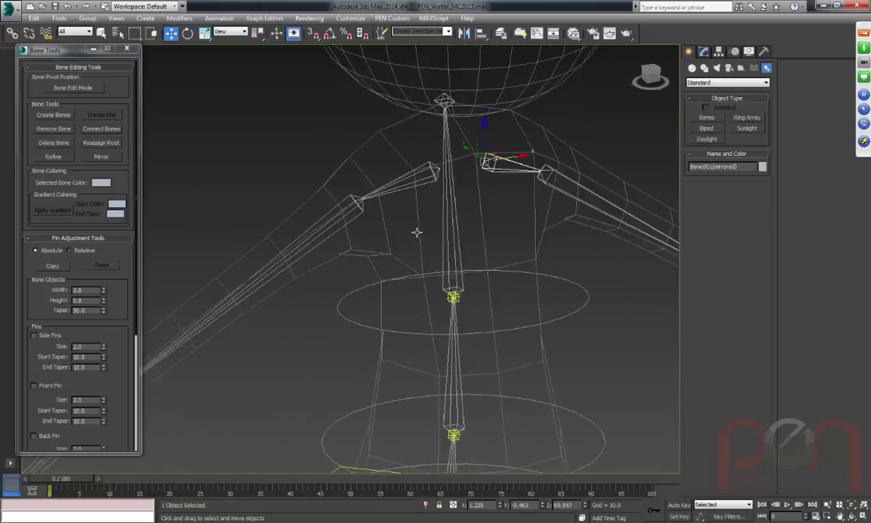
Select both complete arm bone chains, the original and the mirrored one, from their clavicle bones.
{"action": "left_click", "coordinate": [432, 176], "text": "ctrl"}
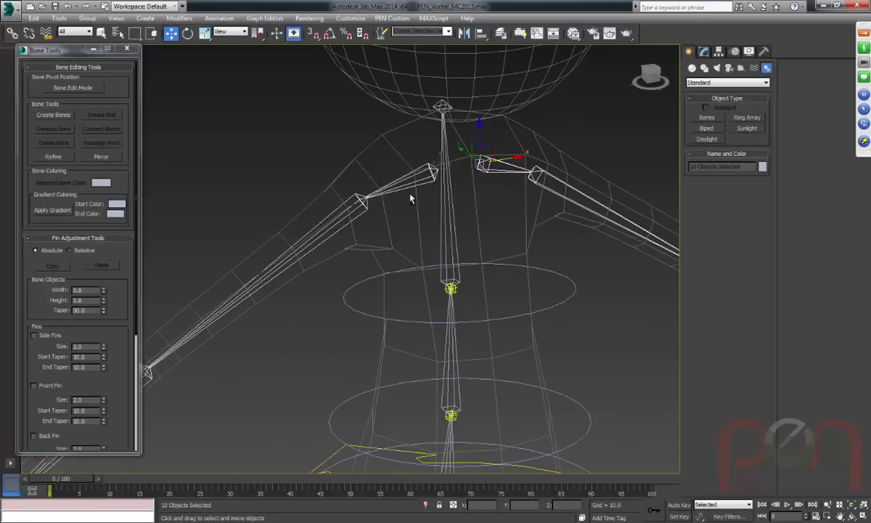
{"action": "left_click", "coordinate": [406, 324]}
{"action": "scroll", "coordinate": [407, 325], "scroll_direction": "down", "scroll_amount": 4}
{"action": "middle_click_drag", "start_coordinate": [249, 337], "coordinate": [445, 214]}
{"action": "middle_click_drag", "start_coordinate": [544, 215], "coordinate": [354, 226]}
{"action": "left_click", "coordinate": [448, 165]}
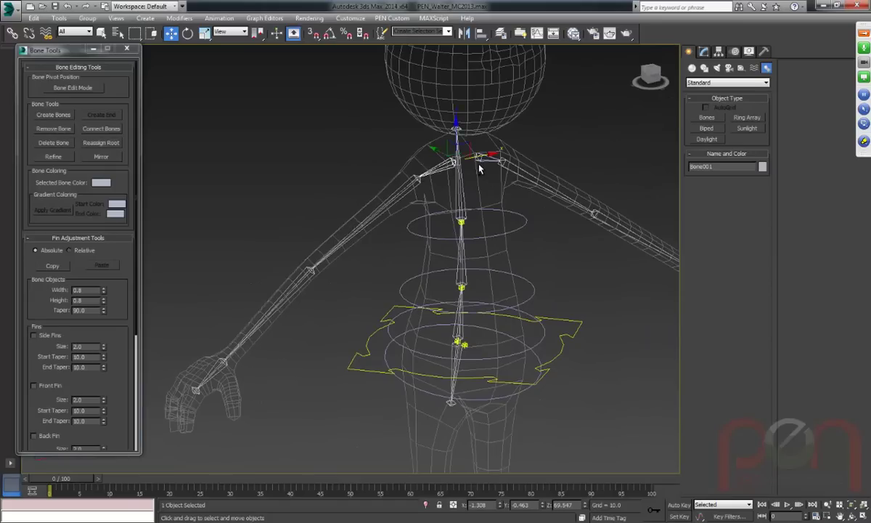
{"action": "left_click_drag", "start_coordinate": [477, 159], "coordinate": [480, 159]}
{"action": "double_click", "coordinate": [478, 160]}
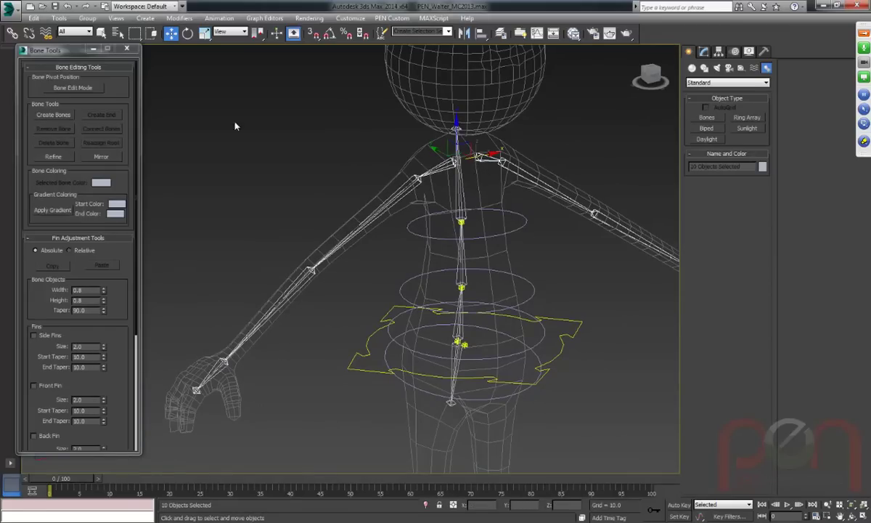
Open the PEN_Rigging_Utils rigging tool for the selected arm bones.
{"action": "left_click", "coordinate": [392, 18]}
{"action": "mouse_move", "coordinate": [417, 110]}
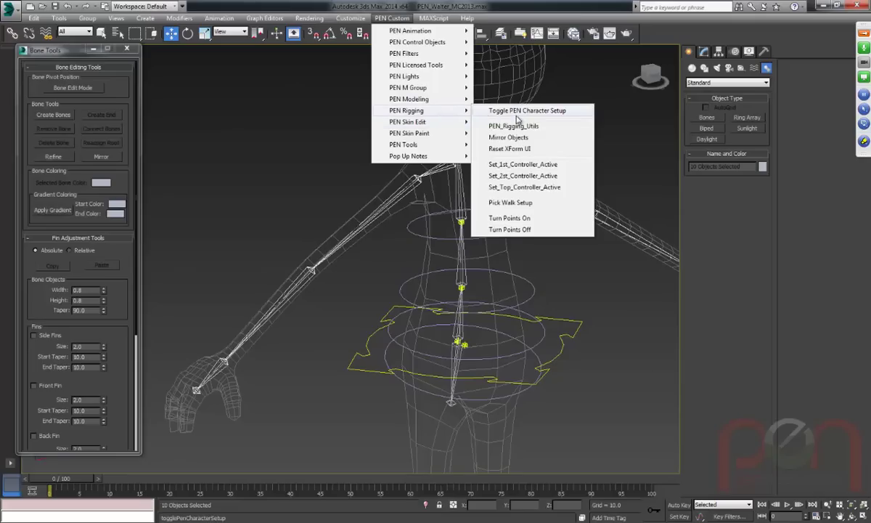
{"action": "left_click", "coordinate": [513, 126]}
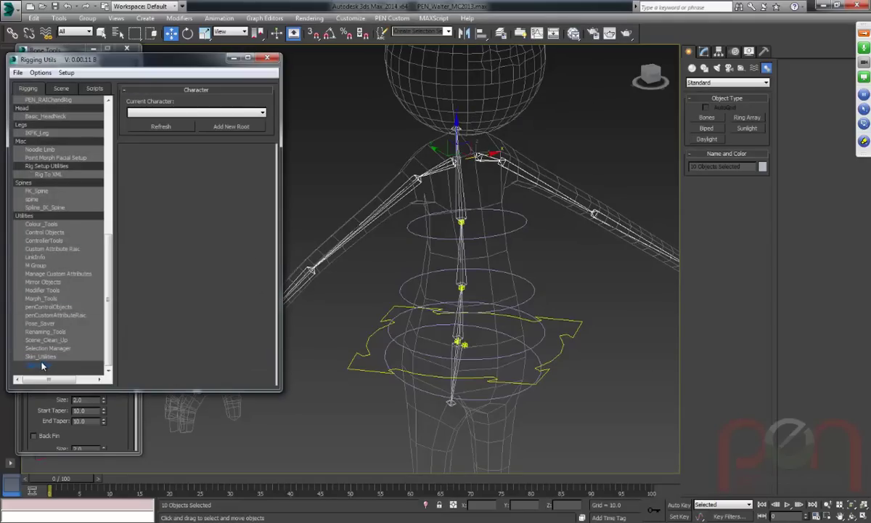
Rename the selected arm bones with Renaming_Tools, using BlendArm as the part name.
{"action": "left_click", "coordinate": [75, 331]}
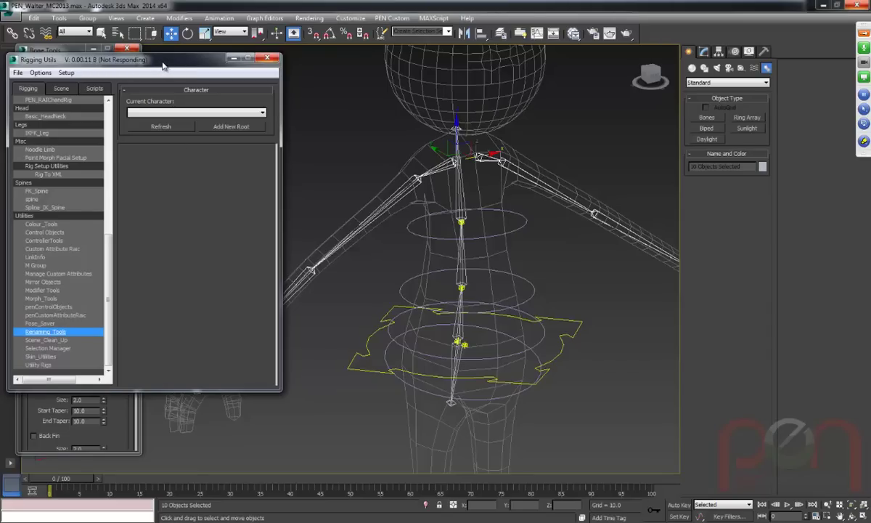
{"action": "left_click_drag", "start_coordinate": [163, 66], "coordinate": [163, 96]}
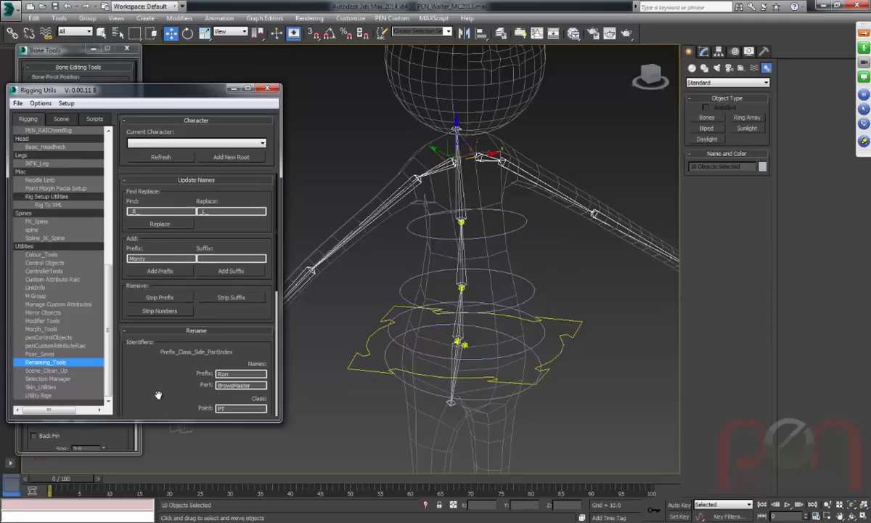
{"action": "scroll", "coordinate": [164, 400], "scroll_direction": "down", "scroll_amount": 5}
{"action": "left_click", "coordinate": [231, 209]}
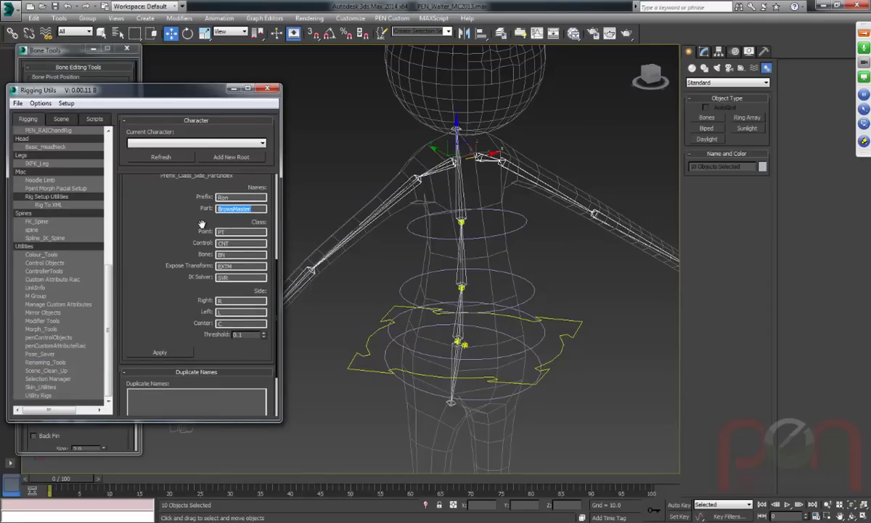
{"action": "type", "text": "BendArm"}
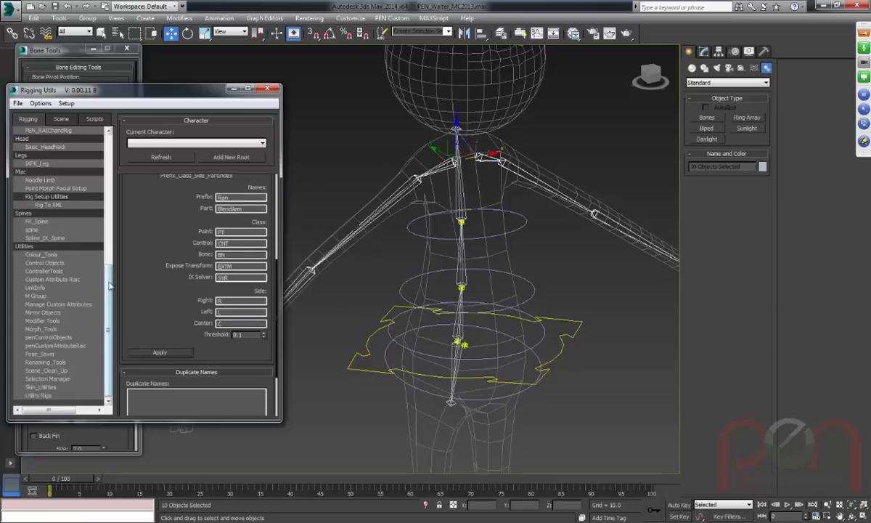
Apply the side-based bone colours to the selected arm bones with Colour_Tools.
{"action": "left_click", "coordinate": [44, 254]}
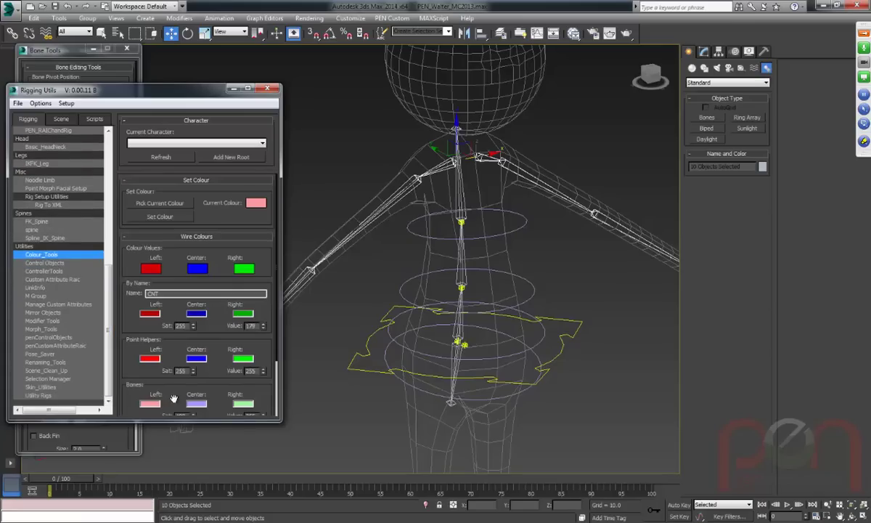
{"action": "scroll", "coordinate": [127, 365], "scroll_direction": "down", "scroll_amount": 3}
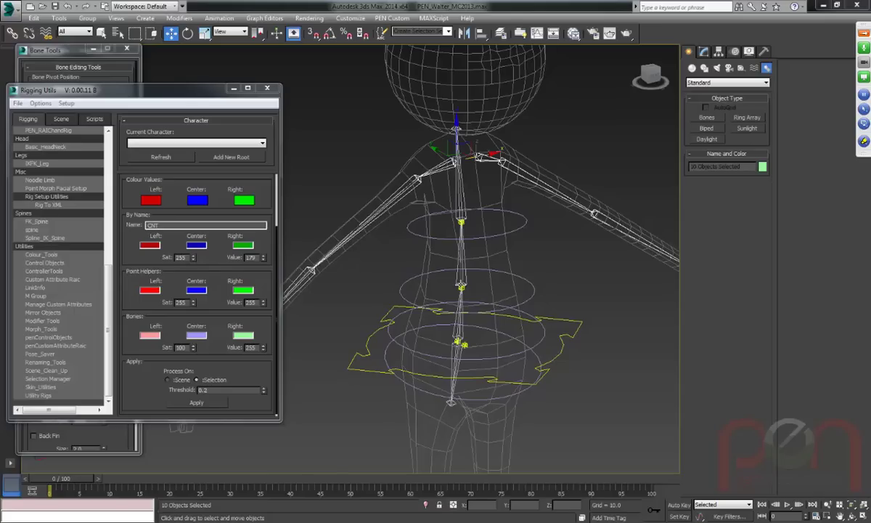
{"action": "middle_click_drag", "start_coordinate": [466, 267], "coordinate": [349, 255], "text": "alt"}
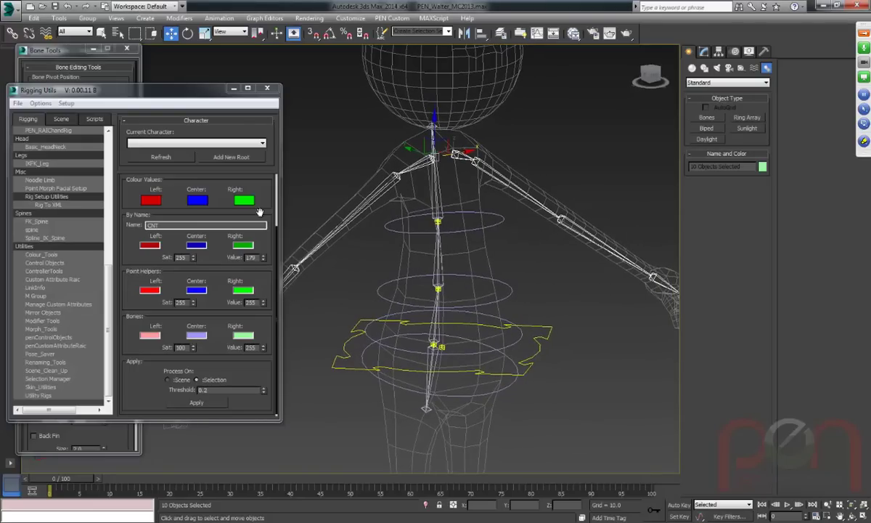
{"action": "middle_click_drag", "start_coordinate": [433, 196], "coordinate": [426, 203]}
{"action": "key", "text": "F3"}
{"action": "mouse_move", "coordinate": [479, 245]}
{"action": "middle_mouse_down", "text": "alt"}
{"action": "mouse_move", "coordinate": [454, 239]}
{"action": "mouse_move", "coordinate": [486, 270]}
{"action": "middle_mouse_up", "text": "alt"}
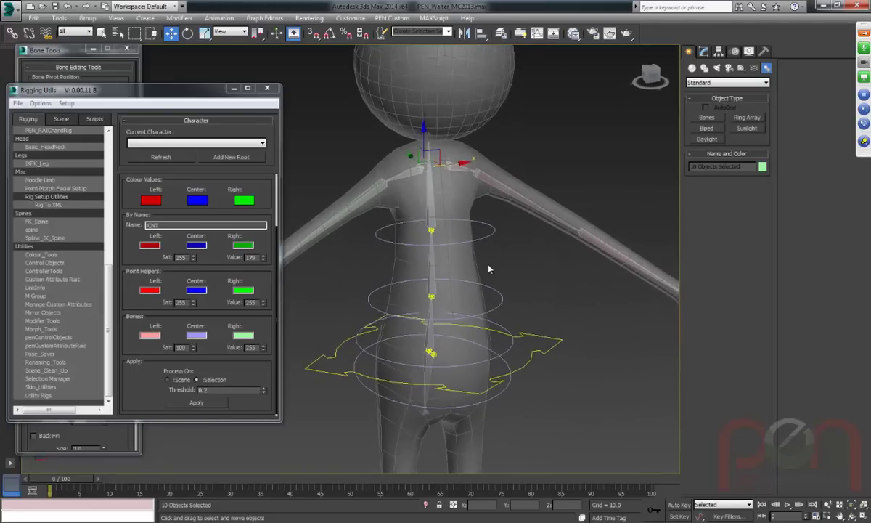
{"action": "middle_click_drag", "start_coordinate": [350, 288], "coordinate": [446, 263], "text": "alt"}
{"action": "scroll", "coordinate": [445, 262], "scroll_direction": "down", "scroll_amount": 3}
Select the whole character rig, apply the left, center and right wire colours to it, and clear the selection.
{"action": "left_click_drag", "start_coordinate": [509, 125], "coordinate": [550, 435]}
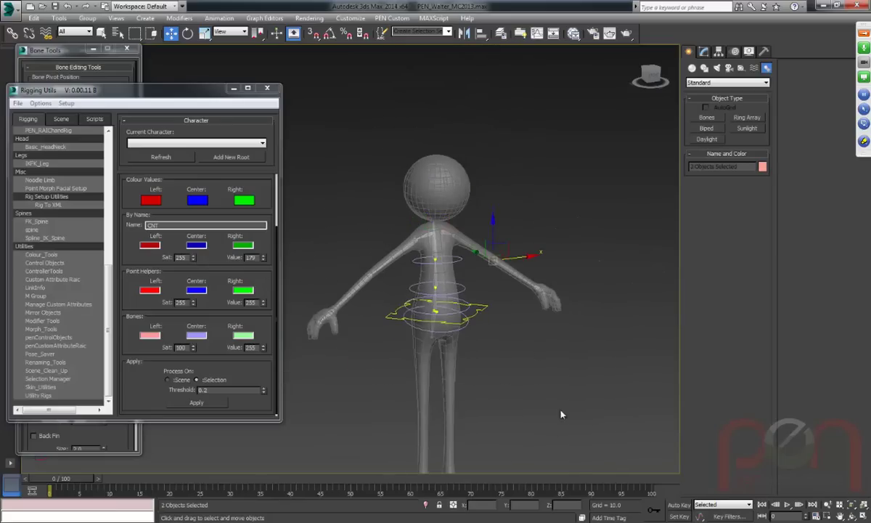
{"action": "middle_click_drag", "start_coordinate": [515, 318], "coordinate": [509, 190]}
{"action": "scroll", "coordinate": [510, 191], "scroll_direction": "down", "scroll_amount": 4}
{"action": "left_click_drag", "start_coordinate": [351, 65], "coordinate": [516, 315]}
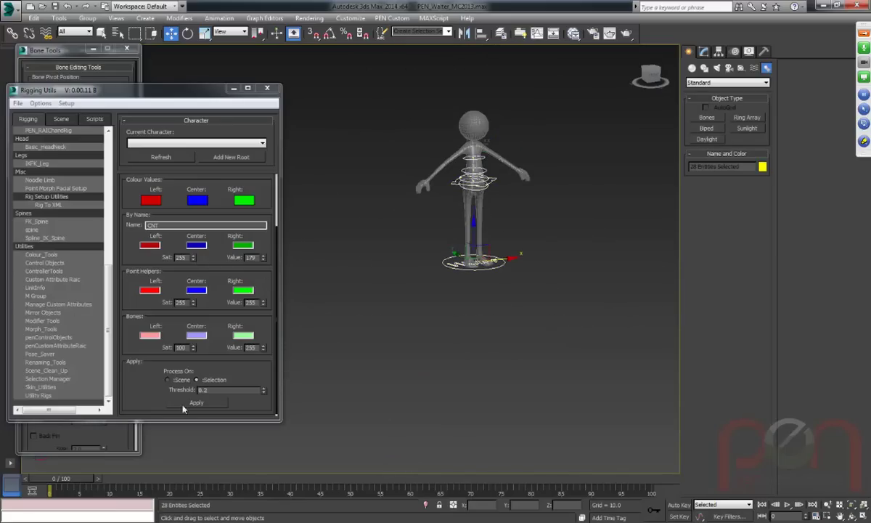
{"action": "scroll", "coordinate": [400, 347], "scroll_direction": "up", "scroll_amount": 6}
{"action": "left_click", "coordinate": [469, 237]}
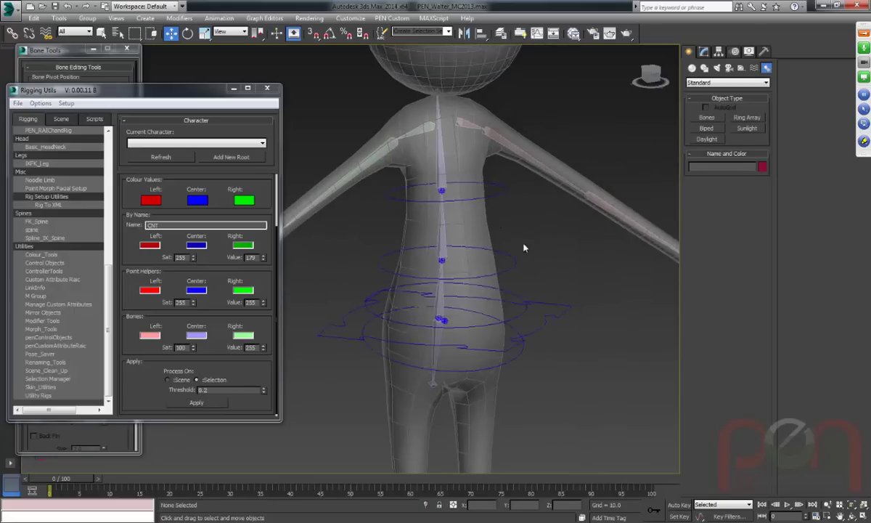
Check the recoloured rig, select the character's right clavicle bone, and close Rigging Utils.
{"action": "scroll", "coordinate": [527, 272], "scroll_direction": "down", "scroll_amount": 3}
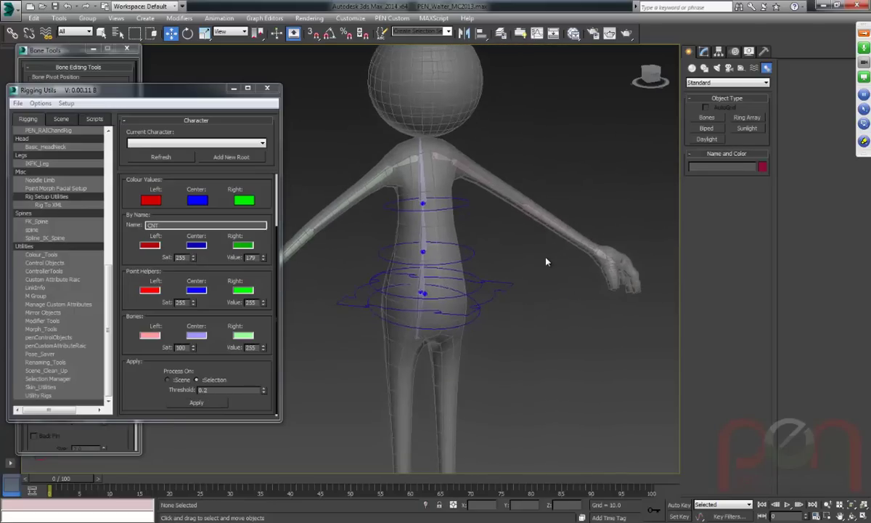
{"action": "middle_click_drag", "start_coordinate": [497, 213], "coordinate": [537, 232], "text": "alt"}
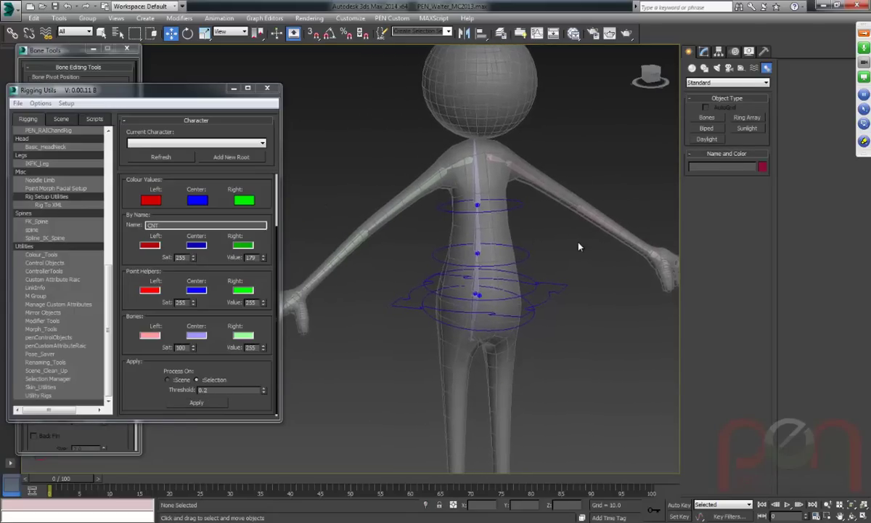
{"action": "scroll", "coordinate": [482, 227], "scroll_direction": "up", "scroll_amount": 4}
{"action": "scroll", "coordinate": [500, 243], "scroll_direction": "down", "scroll_amount": 5}
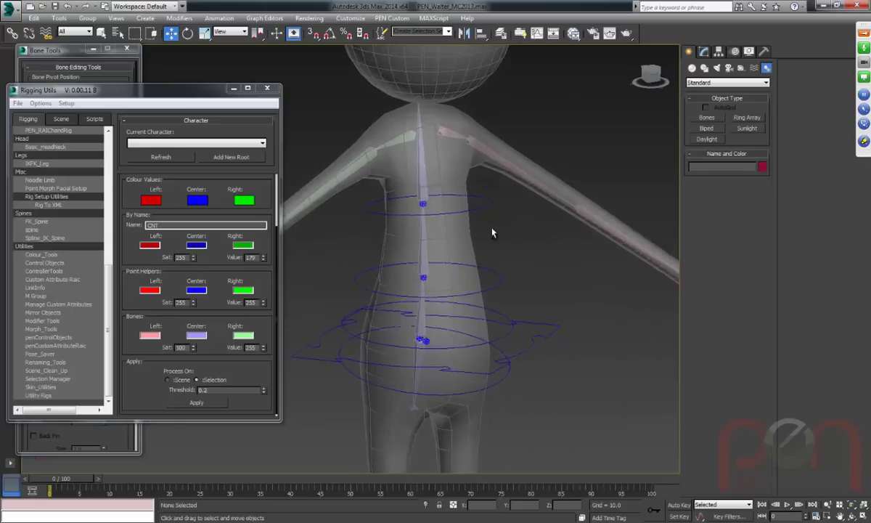
{"action": "middle_click_drag", "start_coordinate": [490, 237], "coordinate": [472, 125], "text": "alt"}
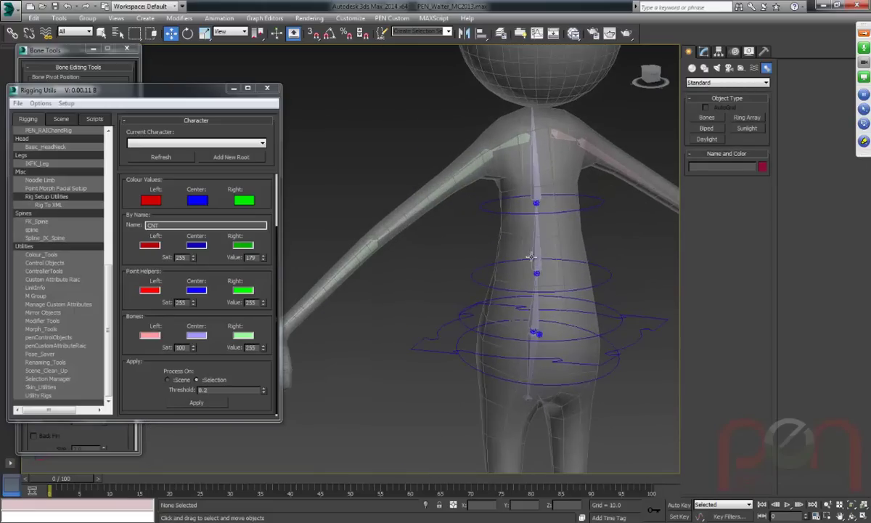
{"action": "left_click", "coordinate": [477, 135]}
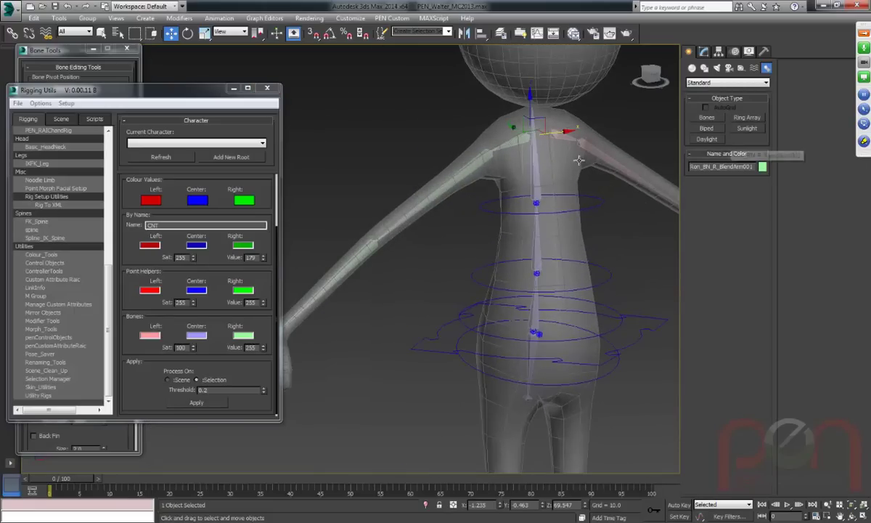
{"action": "left_click", "coordinate": [267, 87]}
Select the complete right arm bone chain and clone it once as a copy offset behind the arm.
{"action": "middle_click_drag", "start_coordinate": [421, 190], "coordinate": [506, 227], "text": "alt"}
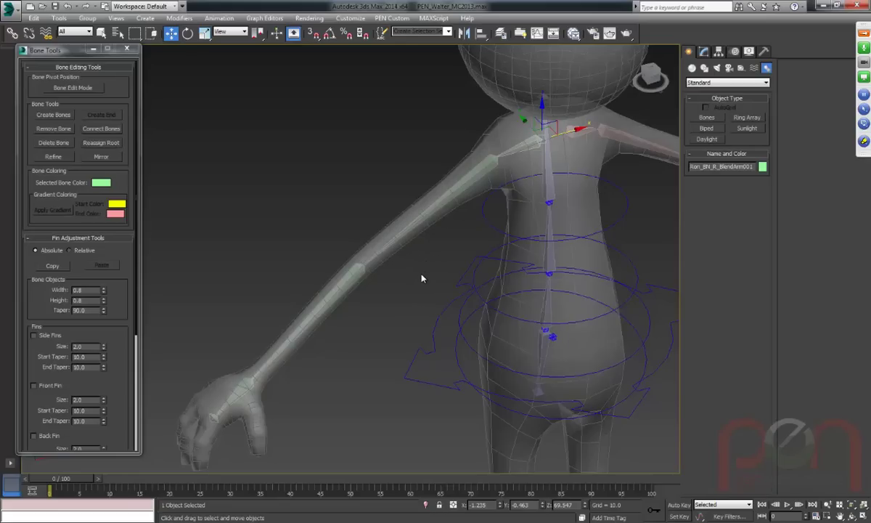
{"action": "mouse_move", "coordinate": [515, 171]}
{"action": "middle_mouse_down", "text": "alt"}
{"action": "mouse_move", "coordinate": [486, 203]}
{"action": "mouse_move", "coordinate": [521, 186]}
{"action": "mouse_move", "coordinate": [452, 205]}
{"action": "mouse_move", "coordinate": [520, 154]}
{"action": "middle_mouse_up", "text": "alt"}
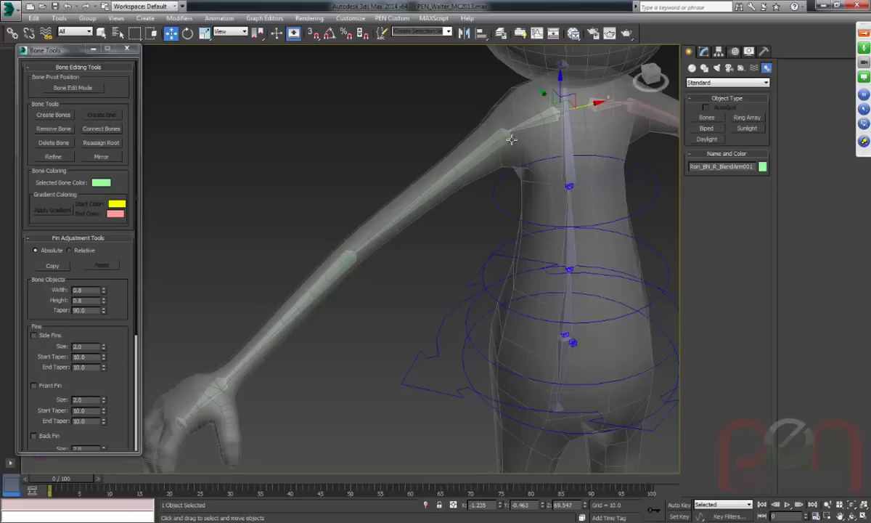
{"action": "middle_click_drag", "start_coordinate": [502, 137], "coordinate": [519, 159]}
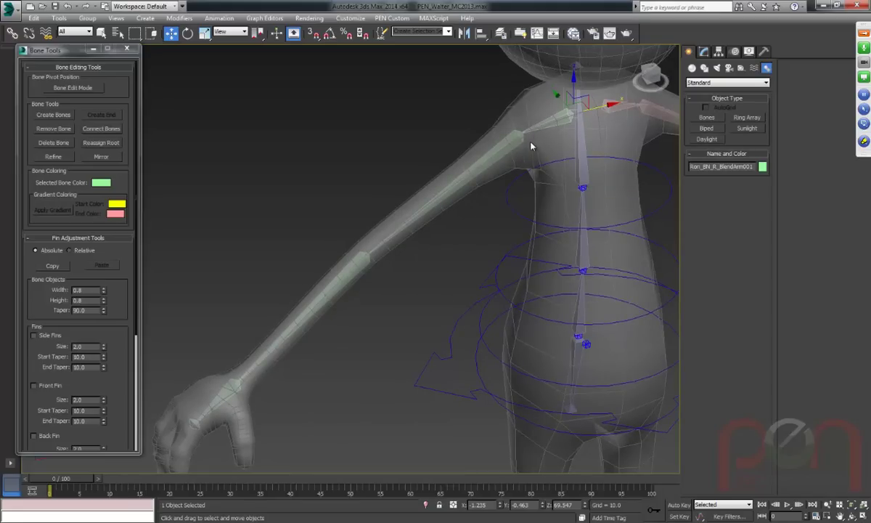
{"action": "middle_click_drag", "start_coordinate": [523, 150], "coordinate": [493, 140], "text": "alt"}
{"action": "double_click", "coordinate": [550, 123]}
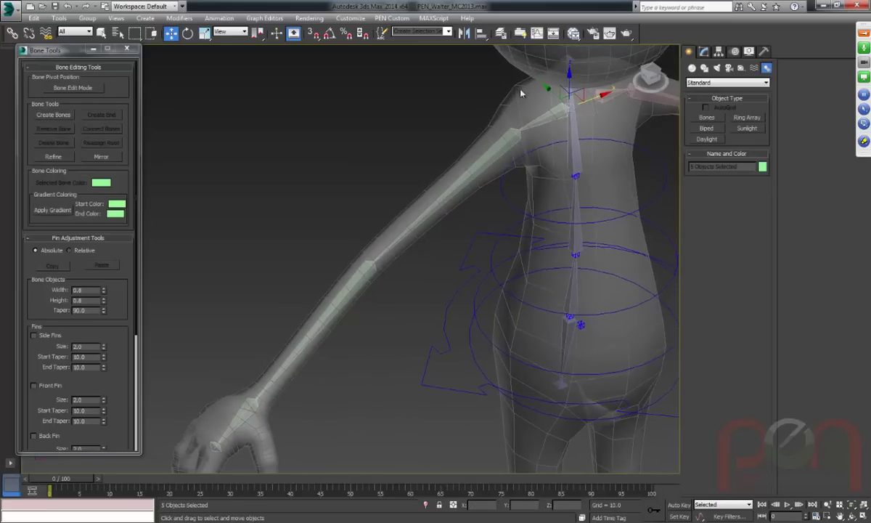
{"action": "left_click_drag", "start_coordinate": [549, 90], "coordinate": [526, 74]}
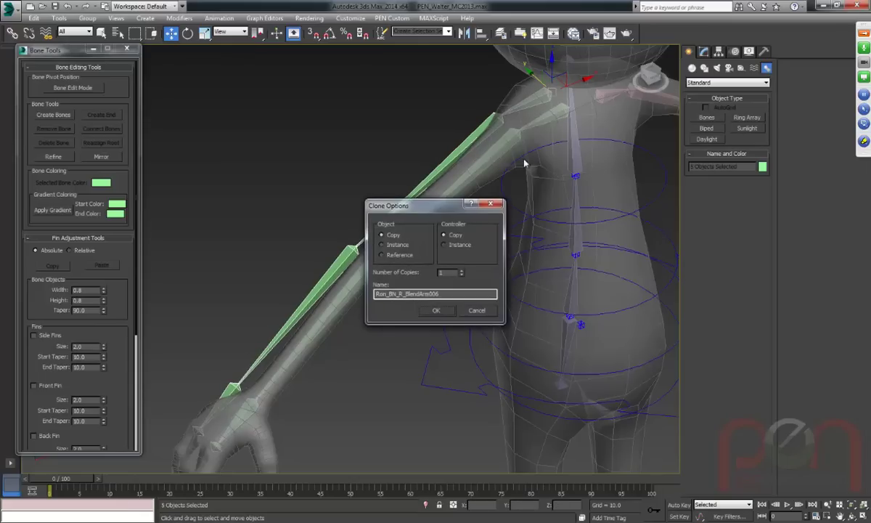
{"action": "left_click", "coordinate": [435, 310]}
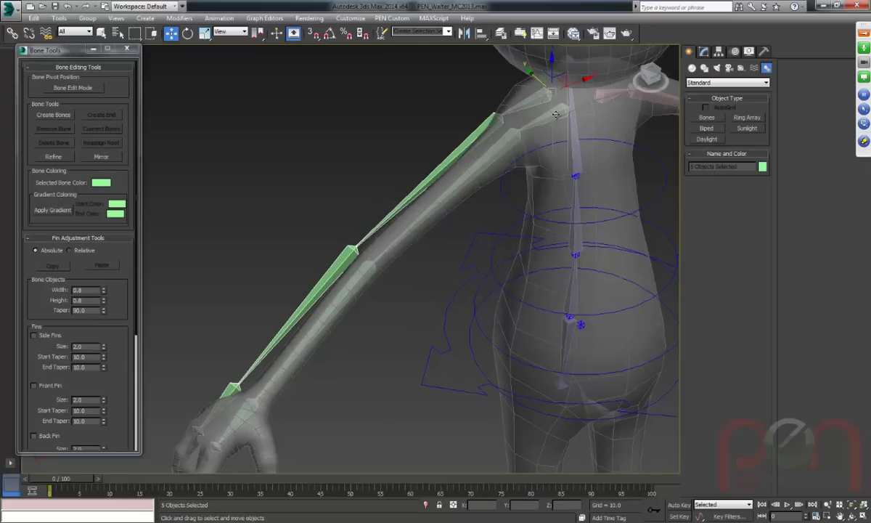
Clone the copied arm bone chain again as a copy placed in front of the original arm chain.
{"action": "left_click_drag", "start_coordinate": [551, 92], "coordinate": [569, 108], "text": "shift"}
{"action": "left_click", "coordinate": [434, 313]}
{"action": "middle_click_drag", "start_coordinate": [491, 269], "coordinate": [456, 245], "text": "alt"}
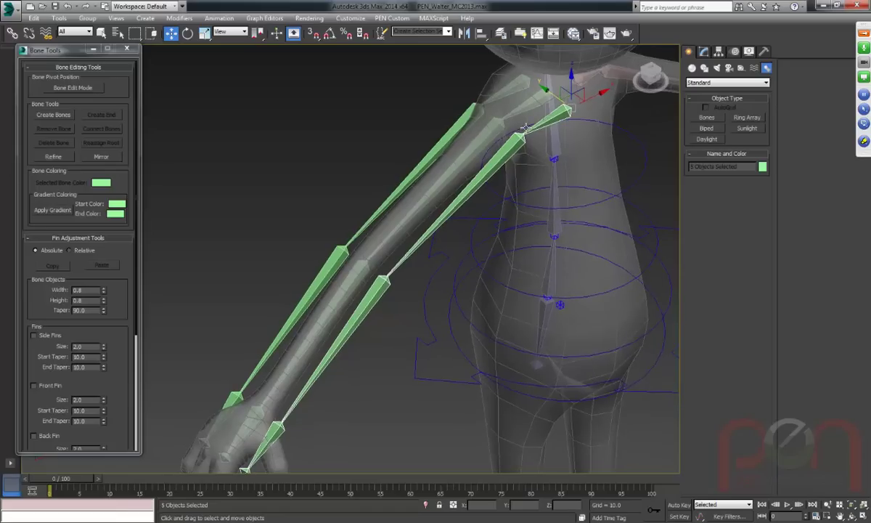
Set the front bone chain's object colour to purple and the rear chain's to orange.
{"action": "left_click", "coordinate": [762, 167]}
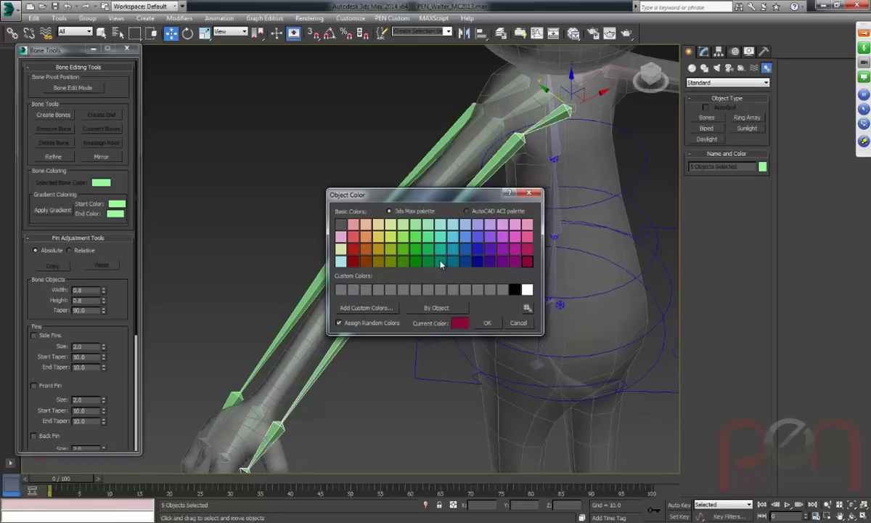
{"action": "left_click", "coordinate": [491, 248]}
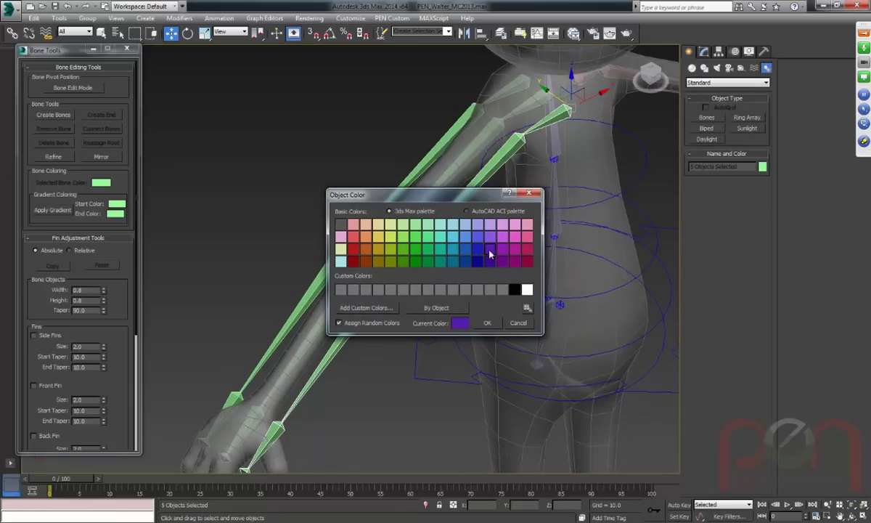
{"action": "left_click", "coordinate": [486, 323]}
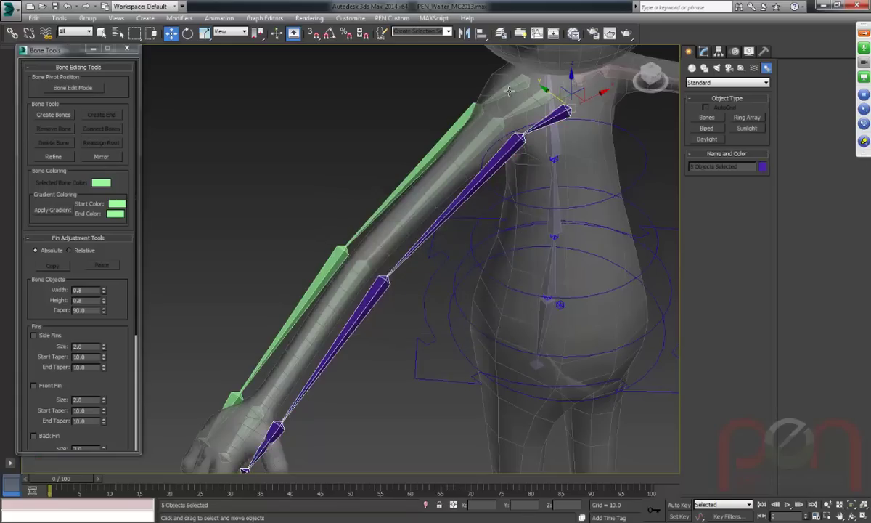
{"action": "left_click", "coordinate": [479, 85]}
{"action": "left_click", "coordinate": [762, 166]}
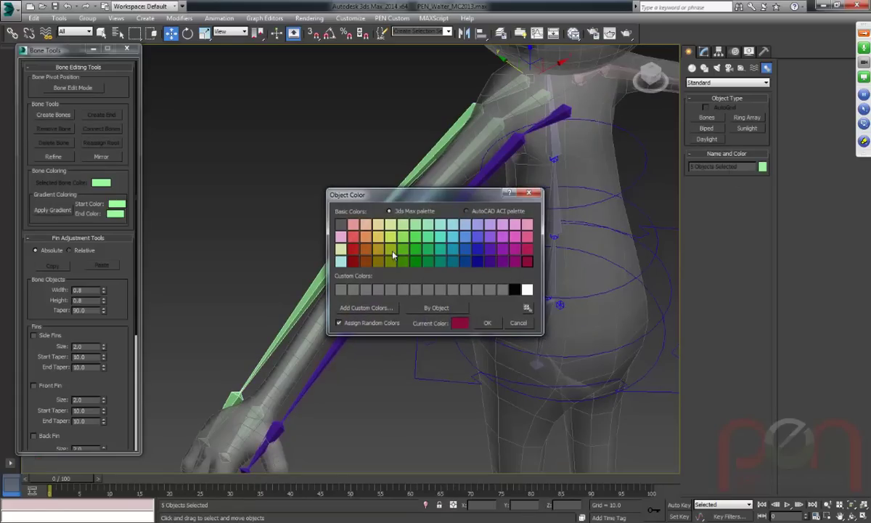
{"action": "left_click", "coordinate": [366, 251]}
{"action": "left_click", "coordinate": [487, 322]}
{"action": "middle_click_drag", "start_coordinate": [500, 315], "coordinate": [508, 129], "text": "alt"}
Set the width and height of the purple chain's bones to 0.4.
{"action": "left_click", "coordinate": [571, 110]}
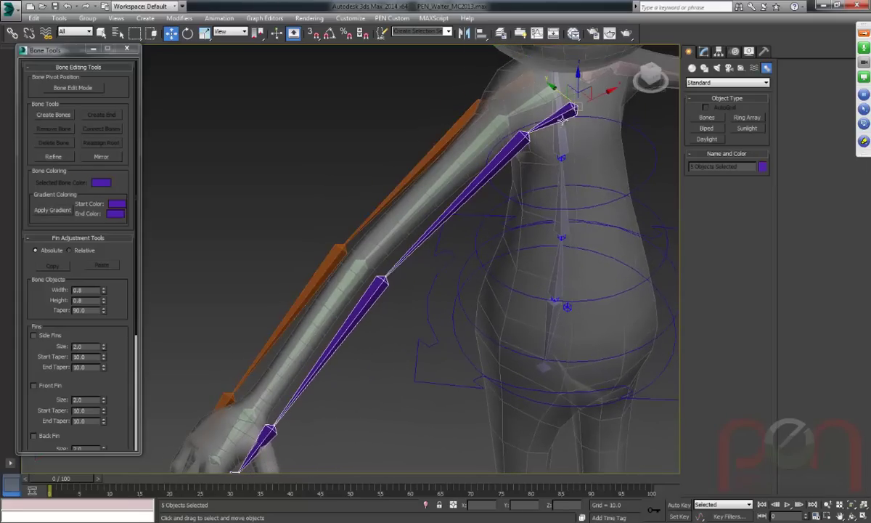
{"action": "scroll", "coordinate": [120, 326], "scroll_direction": "down", "scroll_amount": 1}
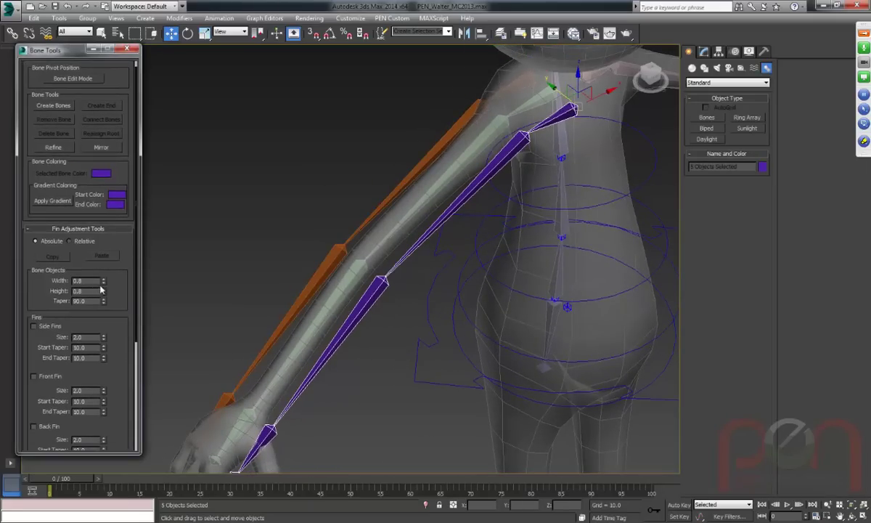
{"action": "double_click", "coordinate": [76, 281]}
{"action": "left_click", "coordinate": [78, 290]}
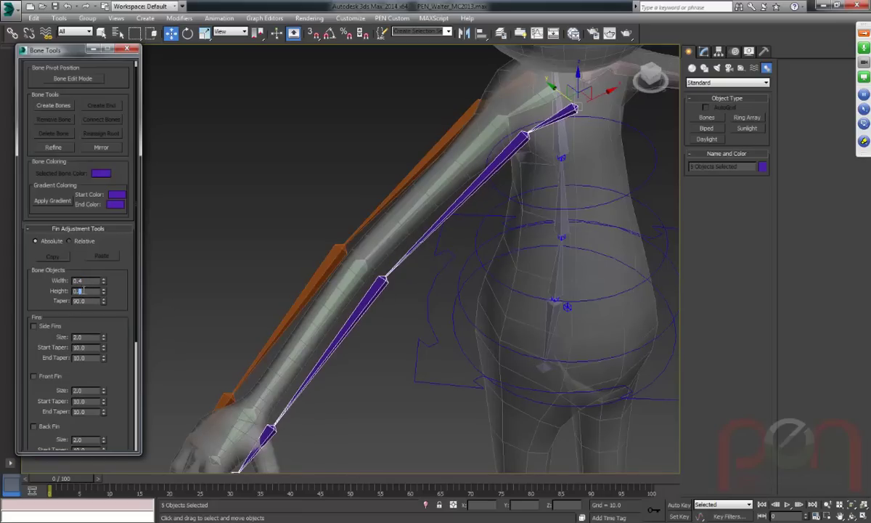
Select the full orange bone chain and set its bones' width and height to 0.6.
{"action": "double_click", "coordinate": [504, 89]}
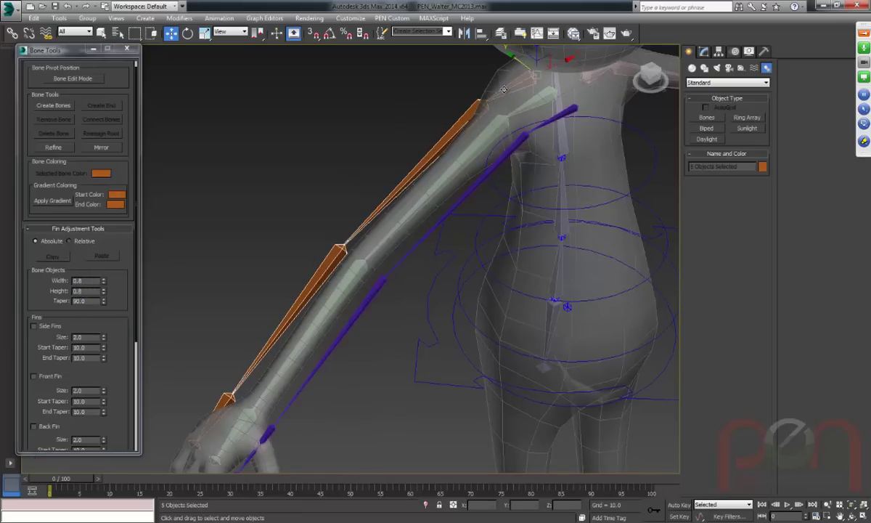
{"action": "double_click", "coordinate": [85, 281]}
{"action": "type", "text": "0.6"}
{"action": "key", "text": "Tab"}
{"action": "type", "text": "0.6"}
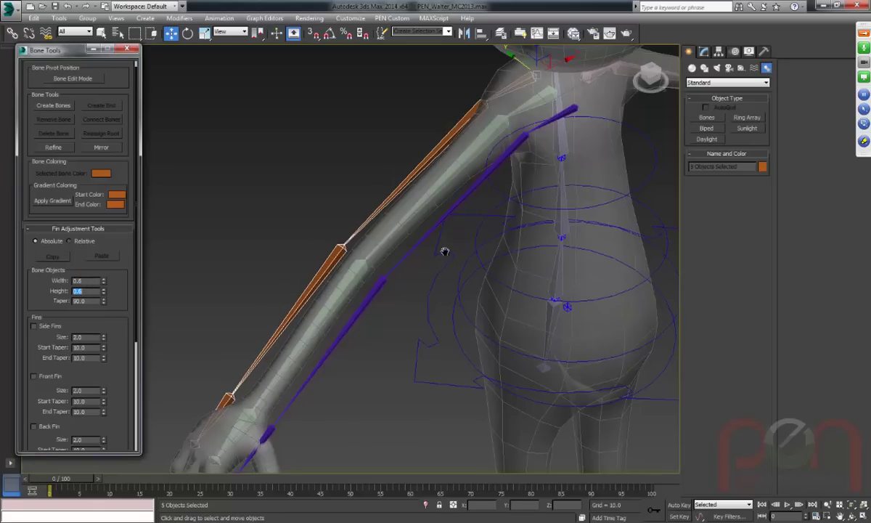
{"action": "scroll", "coordinate": [450, 258], "scroll_direction": "up", "scroll_amount": 2}
{"action": "middle_click_drag", "start_coordinate": [551, 161], "coordinate": [459, 263], "text": "alt"}
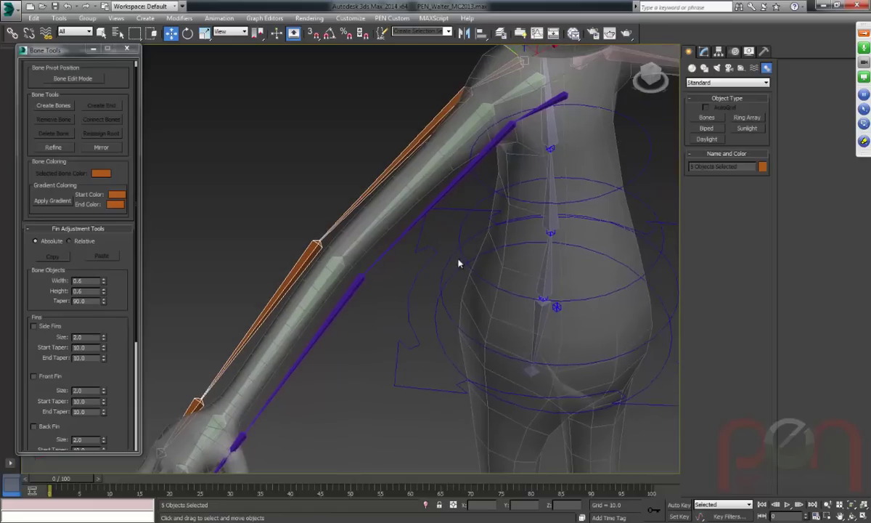
Select the full purple bone chain and rename it with the part name FKArm in the PEN renaming tools.
{"action": "double_click", "coordinate": [564, 94]}
{"action": "middle_click_drag", "start_coordinate": [408, 296], "coordinate": [397, 294]}
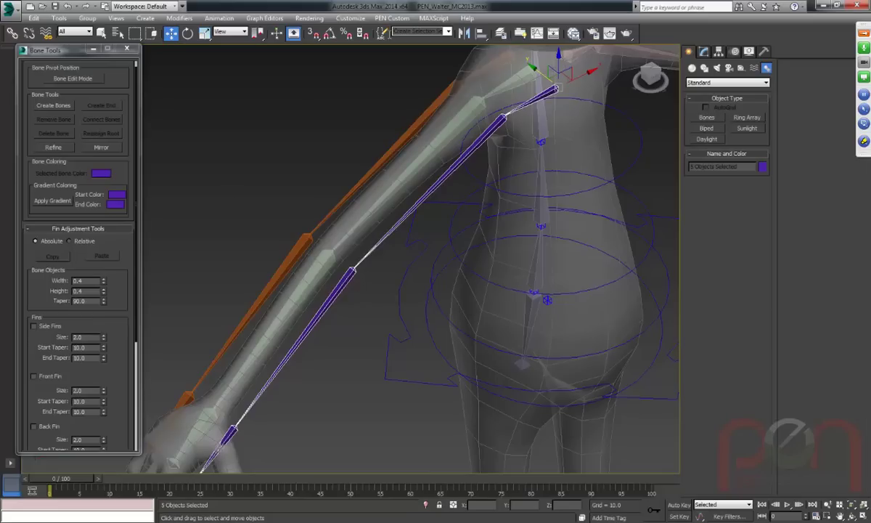
{"action": "left_click", "coordinate": [386, 19]}
{"action": "mouse_move", "coordinate": [421, 110]}
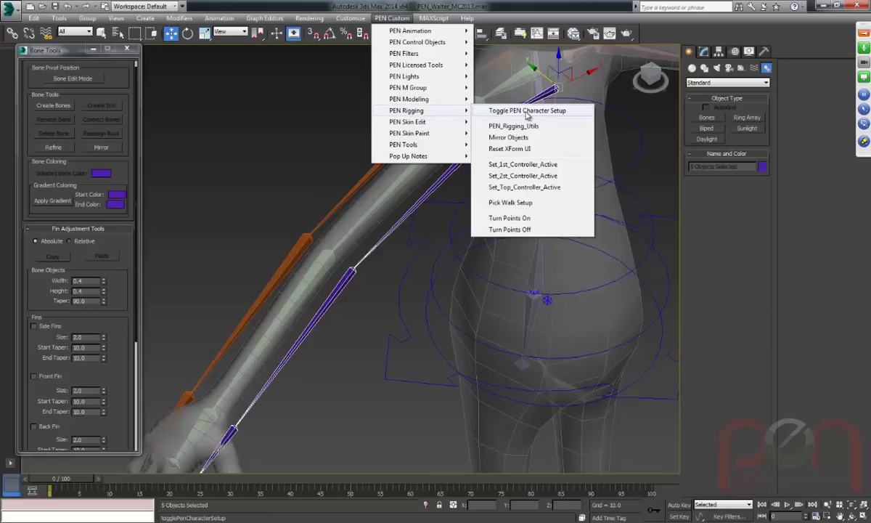
{"action": "left_click", "coordinate": [527, 113]}
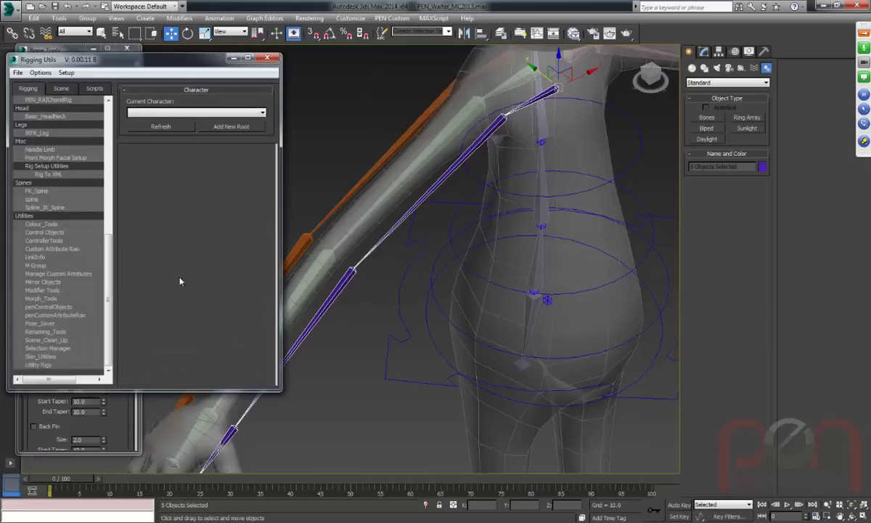
{"action": "left_click", "coordinate": [42, 333]}
{"action": "left_click_drag", "start_coordinate": [156, 359], "coordinate": [152, 162]}
{"action": "left_click_drag", "start_coordinate": [250, 158], "coordinate": [185, 153]}
{"action": "left_click", "coordinate": [236, 160]}
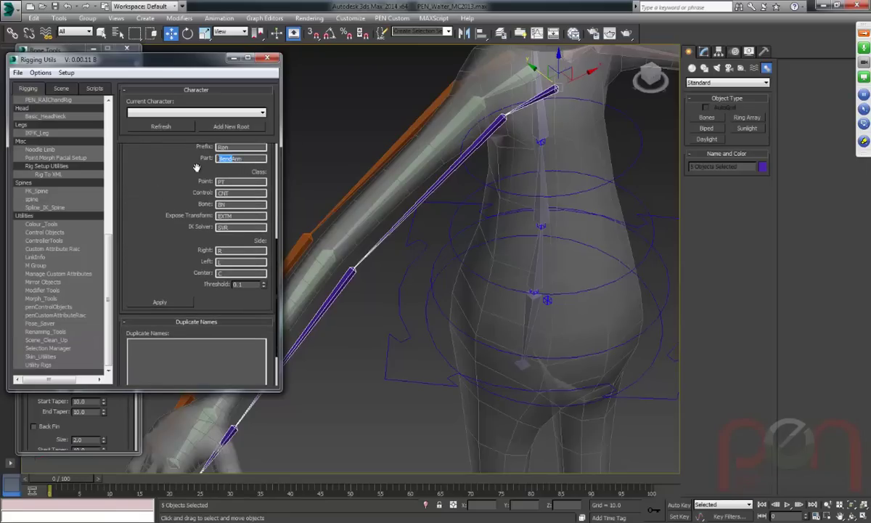
{"action": "type", "text": "FK"}
Select the full orange bone chain, rename it with the part name IKArm and close Rigging Utils.
{"action": "middle_click_drag", "start_coordinate": [506, 82], "coordinate": [521, 111]}
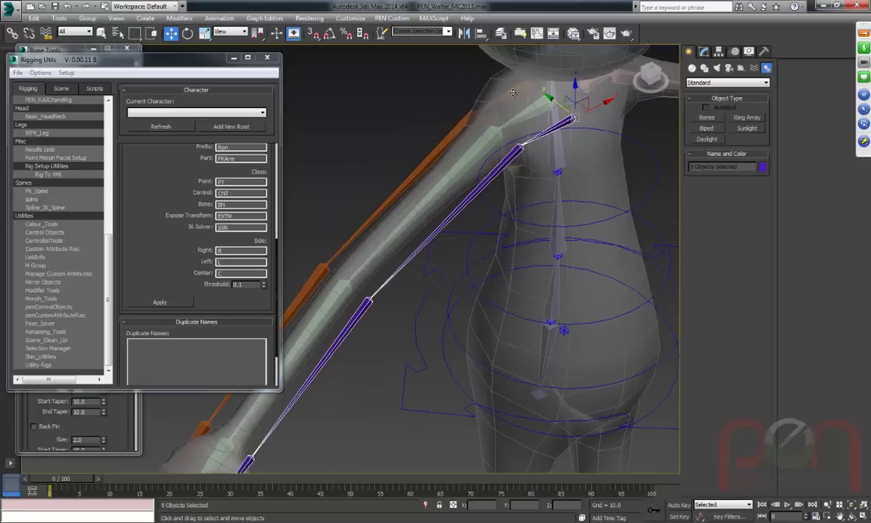
{"action": "double_click", "coordinate": [511, 92]}
{"action": "scroll", "coordinate": [179, 192], "scroll_direction": "up", "scroll_amount": 1}
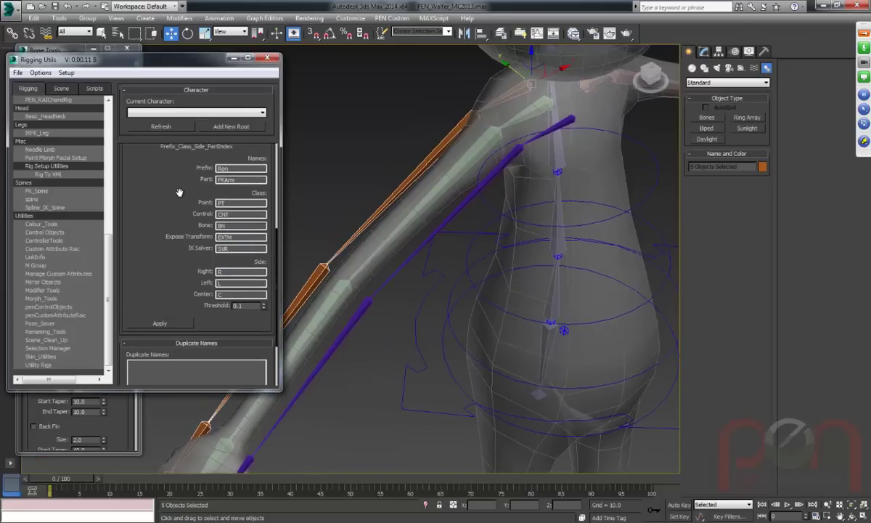
{"action": "left_click", "coordinate": [225, 179]}
{"action": "key", "text": "BackSpace"}
{"action": "key", "text": "BackSpace"}
{"action": "left_click", "coordinate": [160, 323]}
{"action": "middle_click_drag", "start_coordinate": [374, 232], "coordinate": [444, 233]}
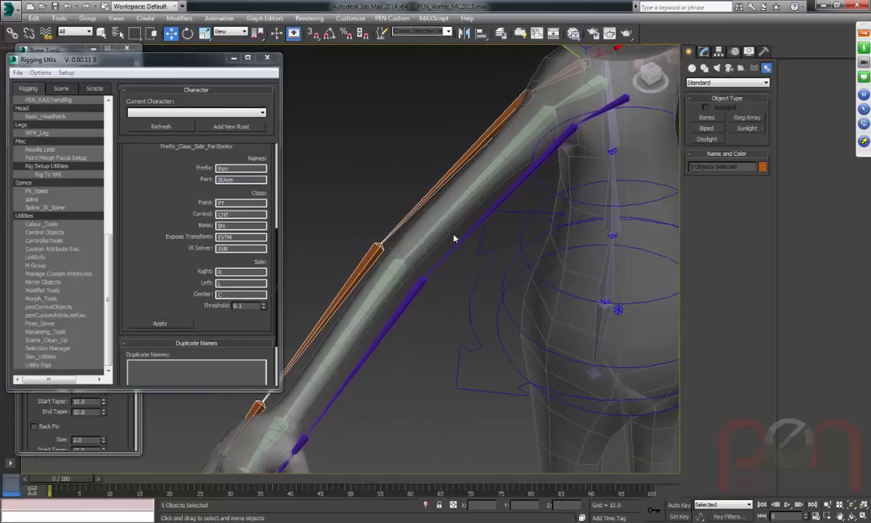
{"action": "left_click", "coordinate": [266, 56]}
Check the names of the first bones in the orange, purple and green arm chains.
{"action": "middle_click_drag", "start_coordinate": [501, 169], "coordinate": [496, 240]}
{"action": "left_click", "coordinate": [423, 113]}
{"action": "left_click", "coordinate": [465, 122]}
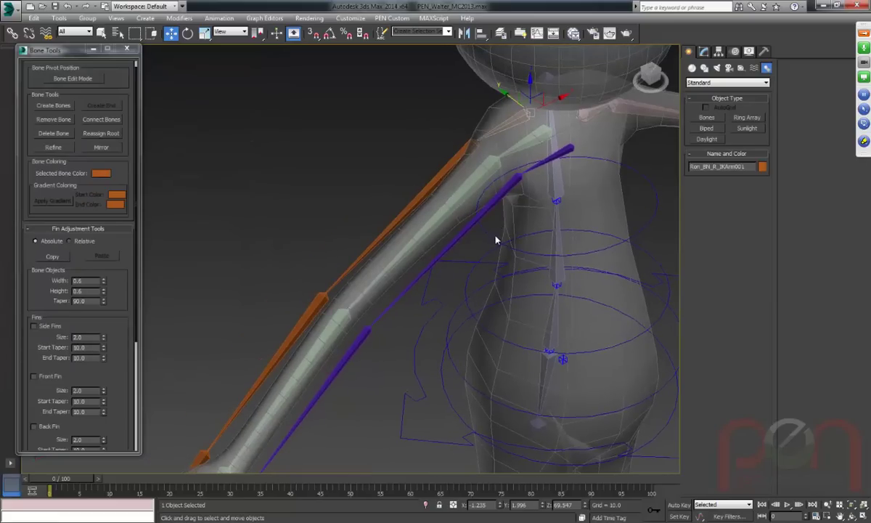
{"action": "middle_click_drag", "start_coordinate": [484, 195], "coordinate": [490, 122]}
{"action": "middle_click_drag", "start_coordinate": [489, 122], "coordinate": [467, 226], "text": "alt"}
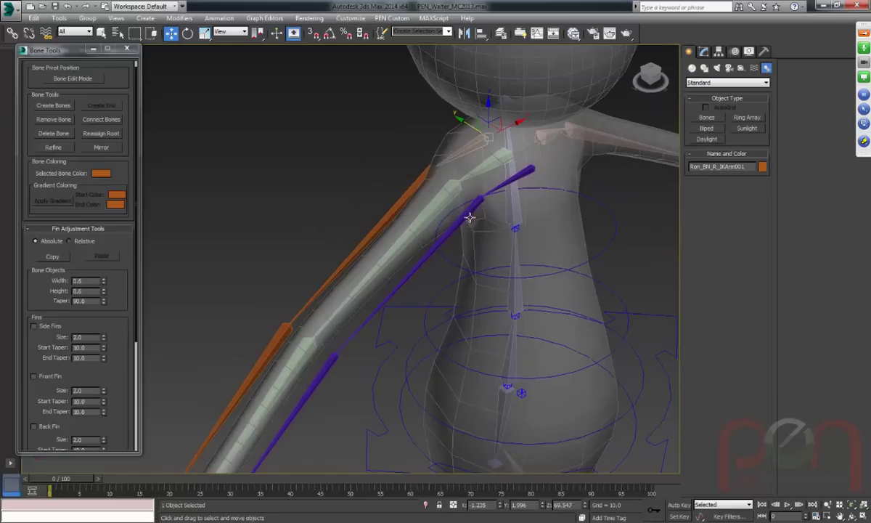
{"action": "left_click", "coordinate": [520, 174]}
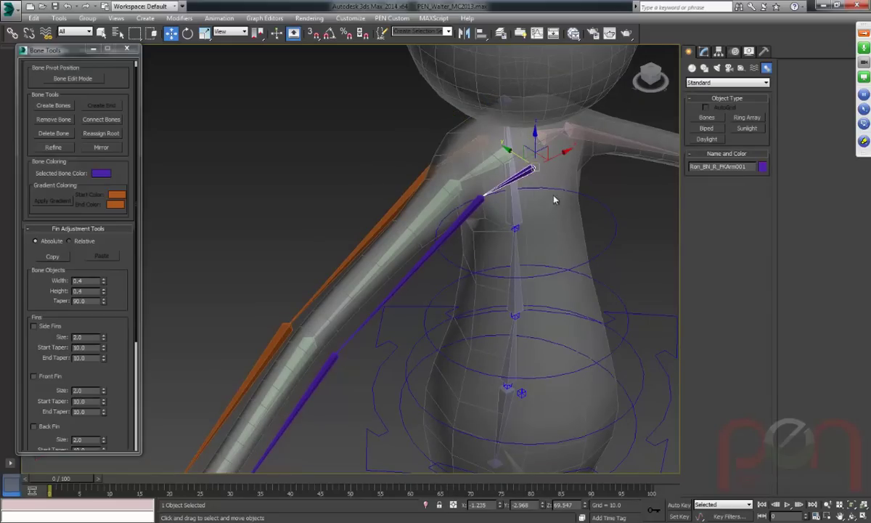
{"action": "left_click", "coordinate": [444, 138], "text": "ctrl"}
{"action": "scroll", "coordinate": [523, 191], "scroll_direction": "up", "scroll_amount": 4}
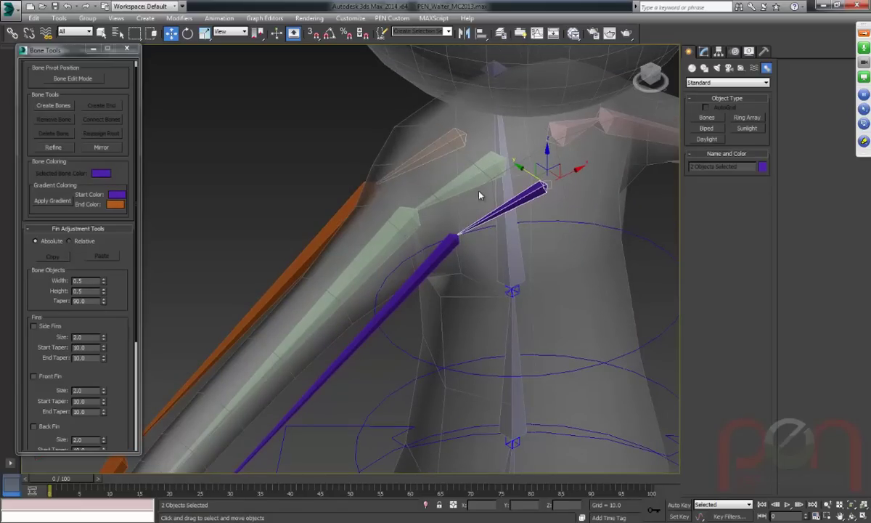
{"action": "left_click", "coordinate": [445, 165]}
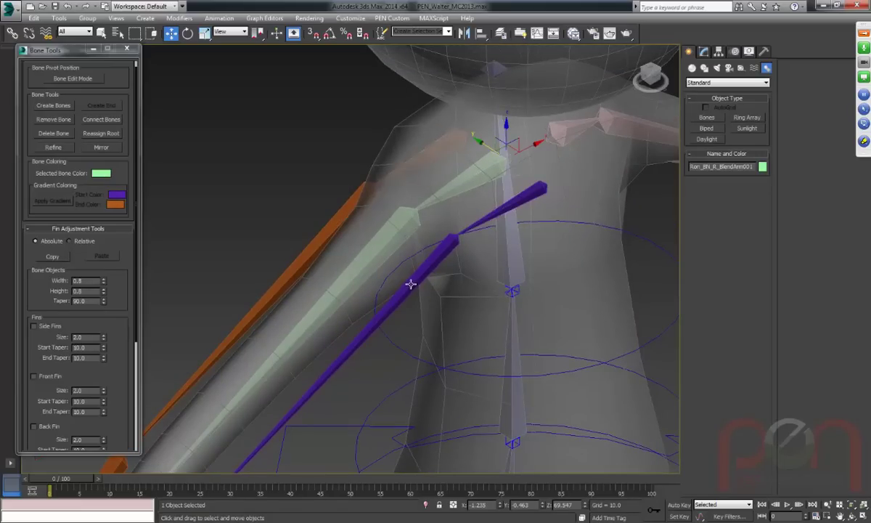
Delete the clavicle bones of the purple FK chain and the orange IK chain.
{"action": "left_click", "coordinate": [491, 215]}
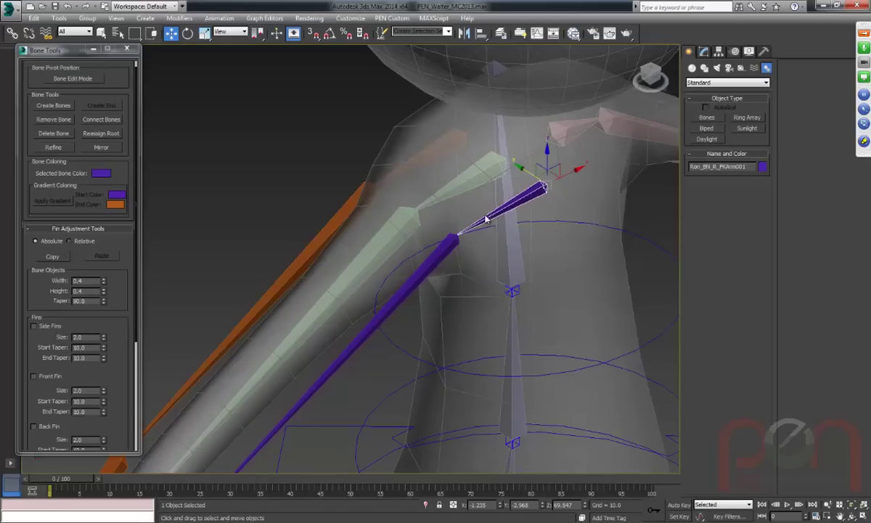
{"action": "left_click", "coordinate": [434, 151], "text": "ctrl"}
{"action": "key", "text": "Delete"}
Align the purple FK upper-arm bone to the green Blend upper-arm bone, matching pivot position and orientation on all axes.
{"action": "middle_click_drag", "start_coordinate": [461, 254], "coordinate": [472, 229], "text": "alt"}
{"action": "left_click", "coordinate": [471, 232]}
{"action": "middle_click_drag", "start_coordinate": [493, 297], "coordinate": [630, 124], "text": "alt"}
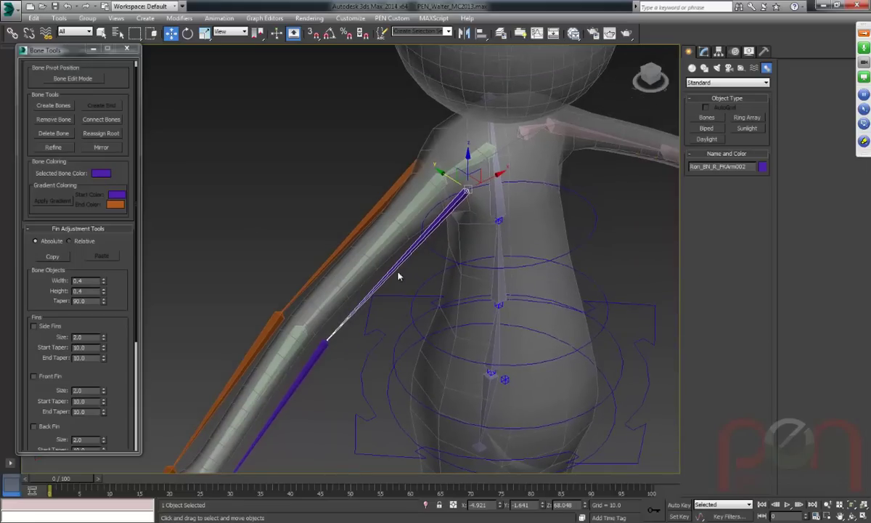
{"action": "scroll", "coordinate": [501, 201], "scroll_direction": "up", "scroll_amount": 4}
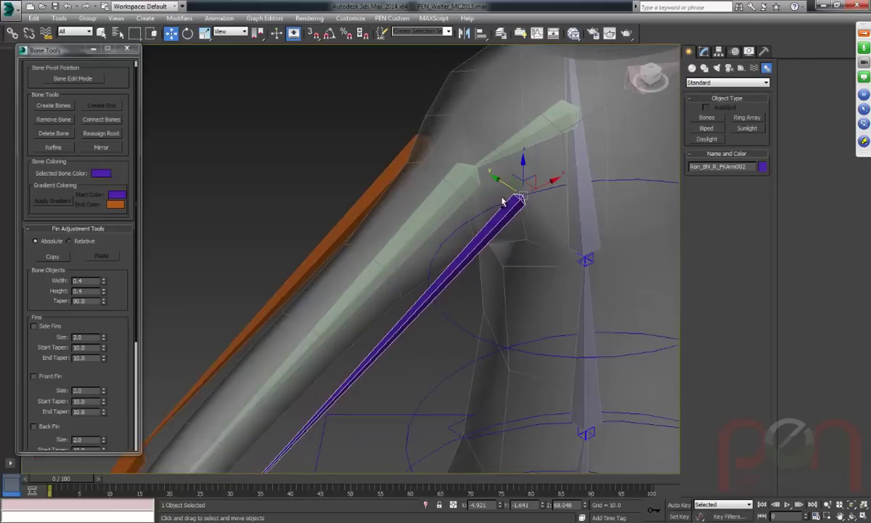
{"action": "middle_click_drag", "start_coordinate": [501, 201], "coordinate": [506, 217]}
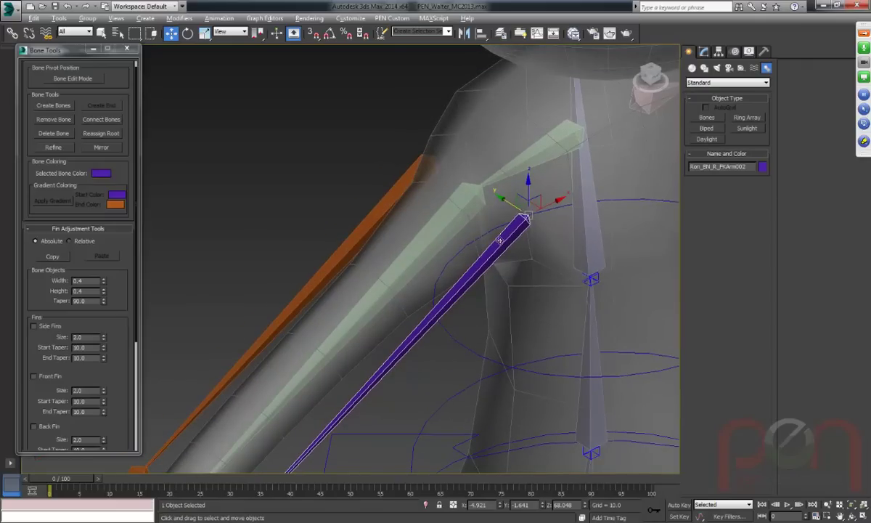
{"action": "key", "text": "alt+a"}
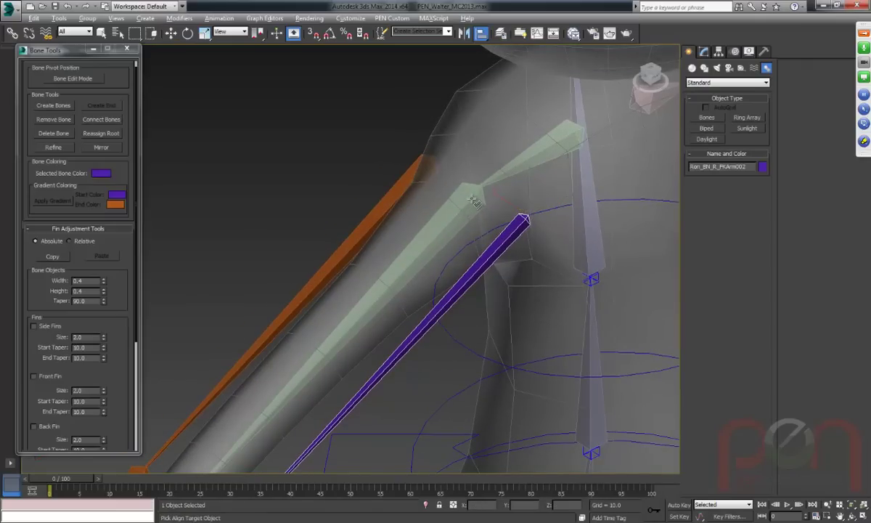
{"action": "left_click", "coordinate": [474, 200]}
{"action": "left_click", "coordinate": [425, 199]}
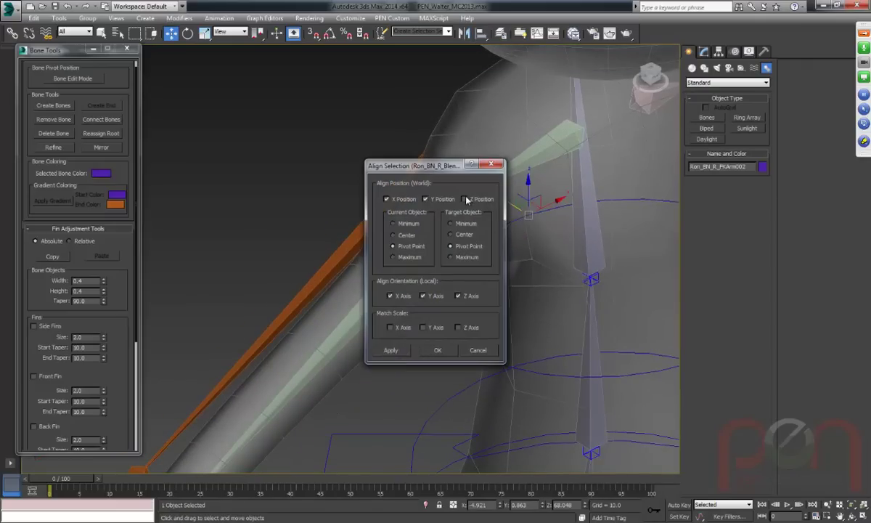
{"action": "left_click", "coordinate": [438, 350]}
Align the orange IK upper-arm bone to the green Blend upper-arm bone in pivot position and orientation.
{"action": "left_click", "coordinate": [383, 168]}
{"action": "key", "text": "alt+a"}
{"action": "left_click", "coordinate": [468, 202]}
{"action": "left_click", "coordinate": [443, 352]}
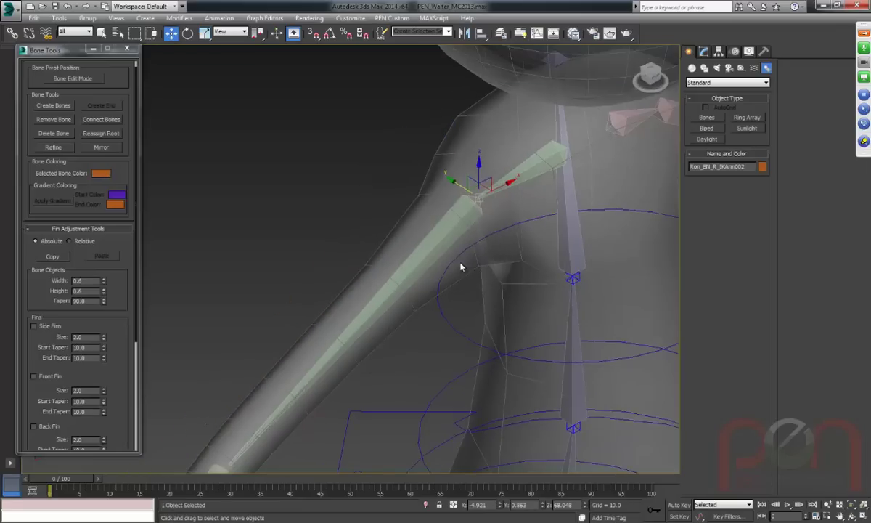
Switch the viewport to wireframe and inspect the overlapping FK, IK and Blend upper-arm bones at the shoulder.
{"action": "key", "text": "F3"}
{"action": "scroll", "coordinate": [499, 230], "scroll_direction": "up", "scroll_amount": 3}
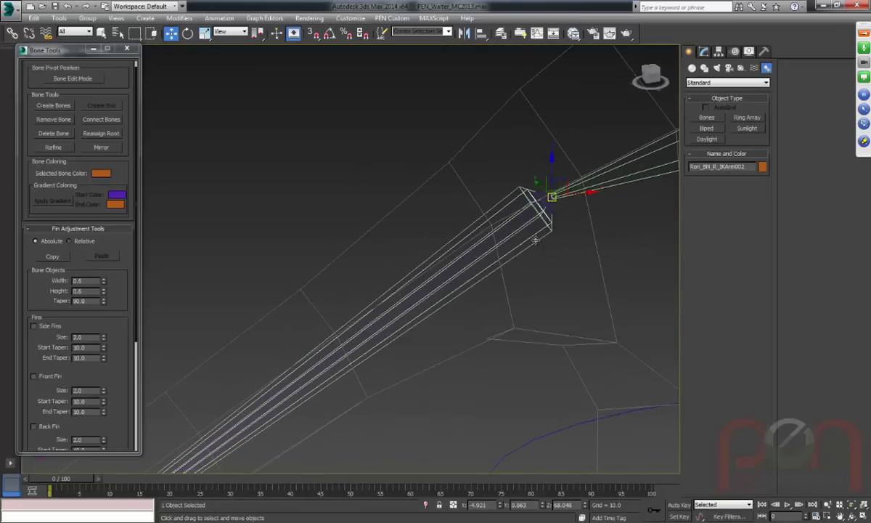
{"action": "left_click", "coordinate": [398, 139]}
{"action": "scroll", "coordinate": [532, 249], "scroll_direction": "up", "scroll_amount": 3}
{"action": "scroll", "coordinate": [532, 250], "scroll_direction": "up", "scroll_amount": 1}
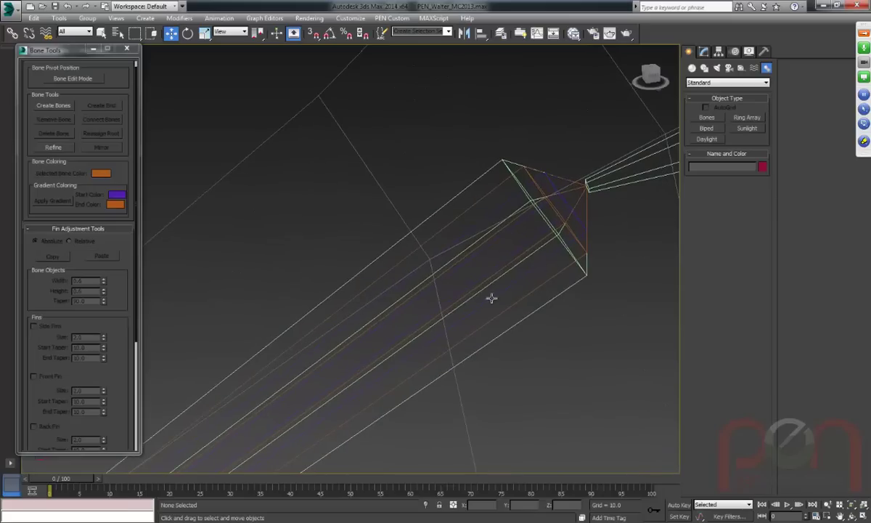
{"action": "left_click", "coordinate": [580, 219]}
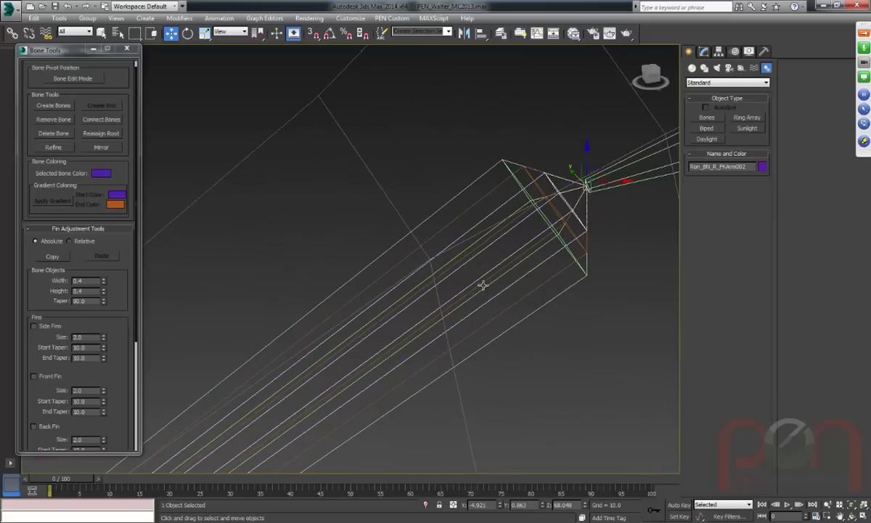
{"action": "left_click", "coordinate": [503, 182]}
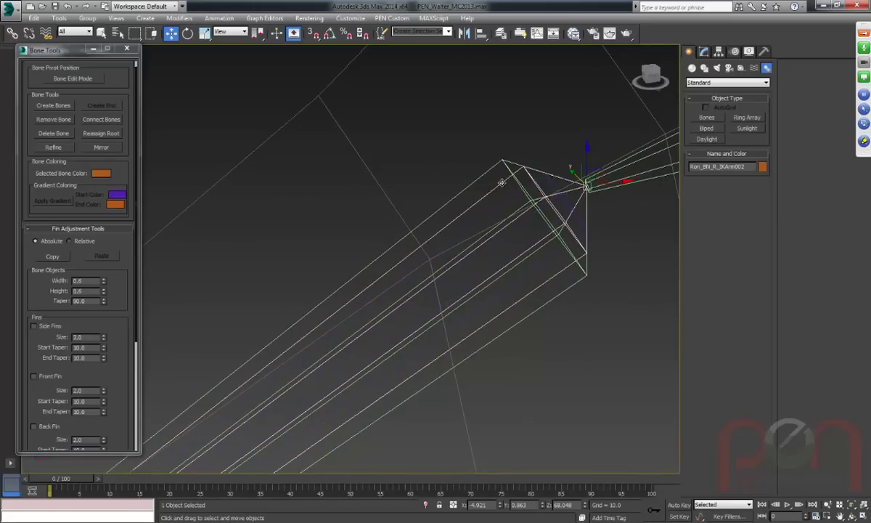
{"action": "left_click", "coordinate": [481, 176]}
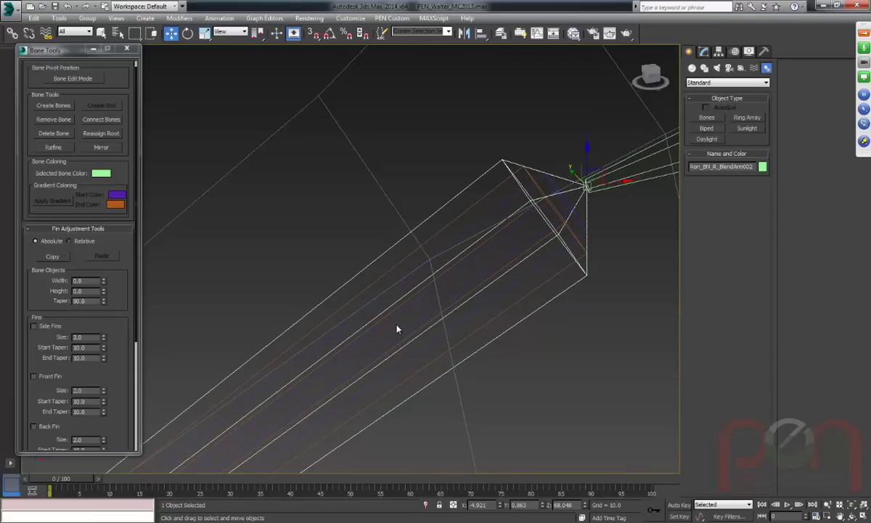
Select the overlapping FK and IK upper-arm bones and link them to the right Blend clavicle bone.
{"action": "left_click", "coordinate": [552, 185]}
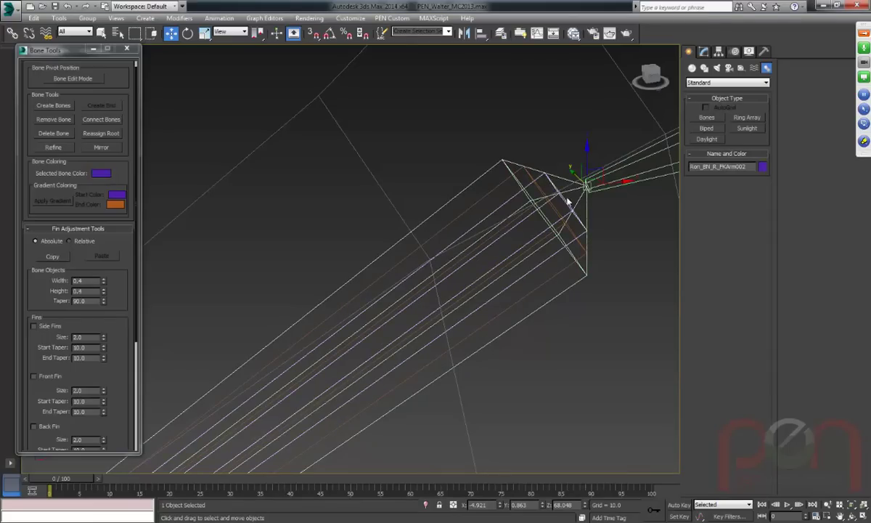
{"action": "middle_click_drag", "start_coordinate": [590, 204], "coordinate": [410, 245]}
{"action": "scroll", "coordinate": [410, 245], "scroll_direction": "down", "scroll_amount": 1}
{"action": "left_click", "coordinate": [353, 217], "text": "ctrl"}
{"action": "mouse_move", "coordinate": [365, 222]}
{"action": "middle_mouse_down", "text": "alt"}
{"action": "mouse_move", "coordinate": [375, 235]}
{"action": "mouse_move", "coordinate": [351, 224]}
{"action": "middle_mouse_up", "text": "alt"}
{"action": "scroll", "coordinate": [369, 232], "scroll_direction": "up", "scroll_amount": 1}
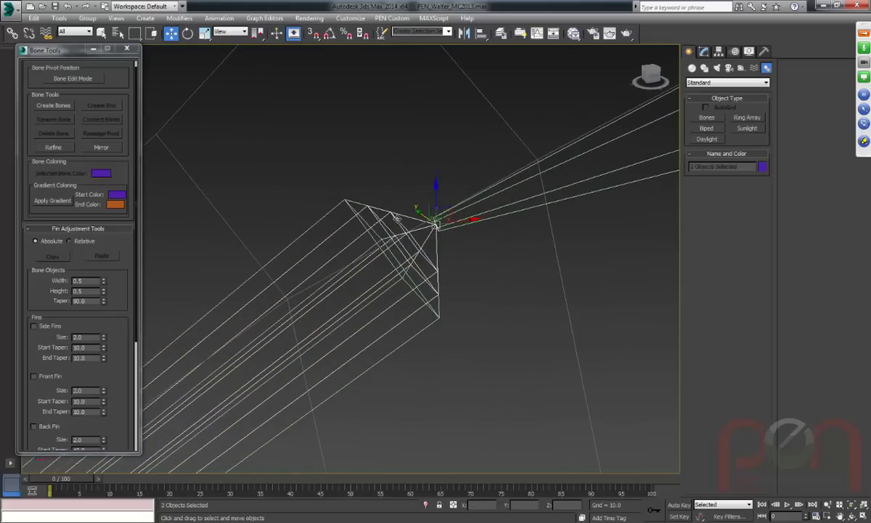
{"action": "left_click", "coordinate": [12, 33]}
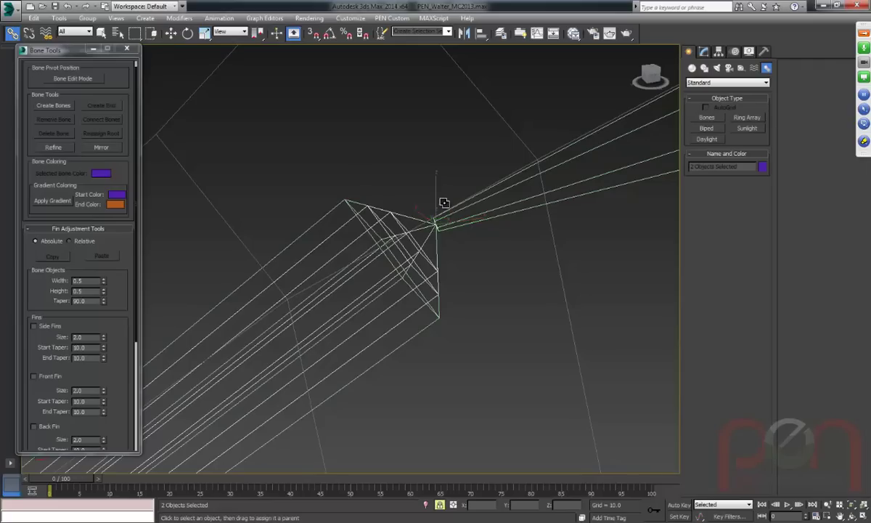
{"action": "middle_click_drag", "start_coordinate": [548, 200], "coordinate": [455, 204], "text": "alt"}
Select the right and left clavicle bones and link them to the upper spine bone.
{"action": "left_click", "coordinate": [591, 151]}
{"action": "middle_click_drag", "start_coordinate": [590, 151], "coordinate": [464, 133], "text": "alt"}
{"action": "mouse_move", "coordinate": [503, 211]}
{"action": "middle_mouse_down", "text": "alt"}
{"action": "mouse_move", "coordinate": [501, 186]}
{"action": "mouse_move", "coordinate": [485, 230]}
{"action": "mouse_move", "coordinate": [494, 177]}
{"action": "mouse_move", "coordinate": [490, 219]}
{"action": "mouse_move", "coordinate": [490, 212]}
{"action": "middle_mouse_up", "text": "alt"}
{"action": "left_click", "coordinate": [566, 180], "text": "ctrl"}
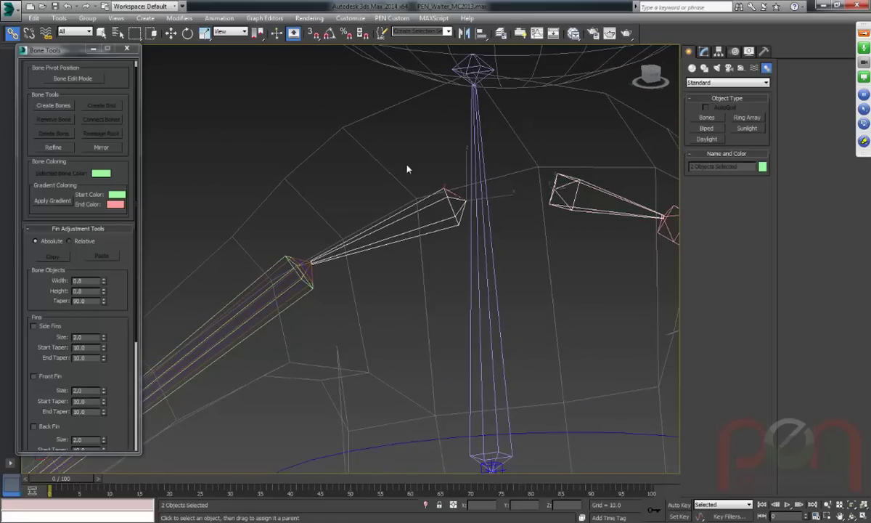
{"action": "left_click_drag", "start_coordinate": [453, 199], "coordinate": [475, 286]}
Group each clavicle bone under its own point helper with M Group, and select the right clavicle's helper.
{"action": "left_click", "coordinate": [391, 18]}
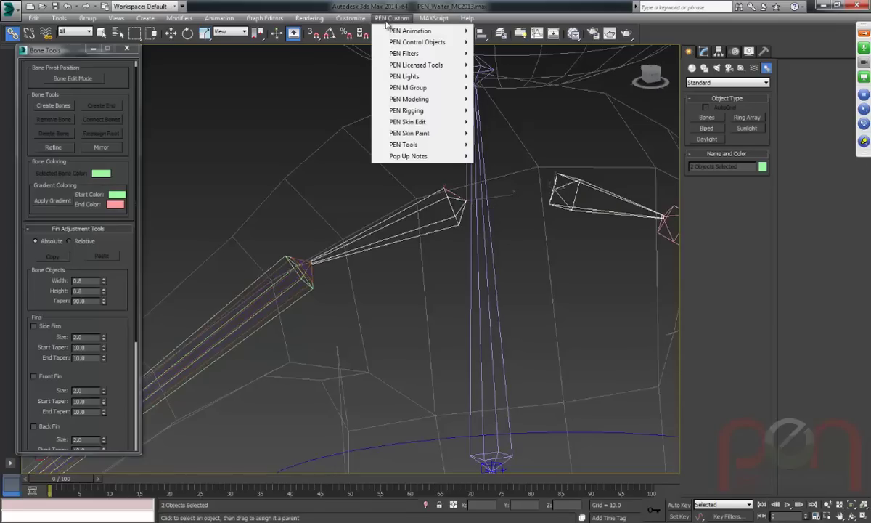
{"action": "mouse_move", "coordinate": [454, 111]}
{"action": "left_click", "coordinate": [509, 125]}
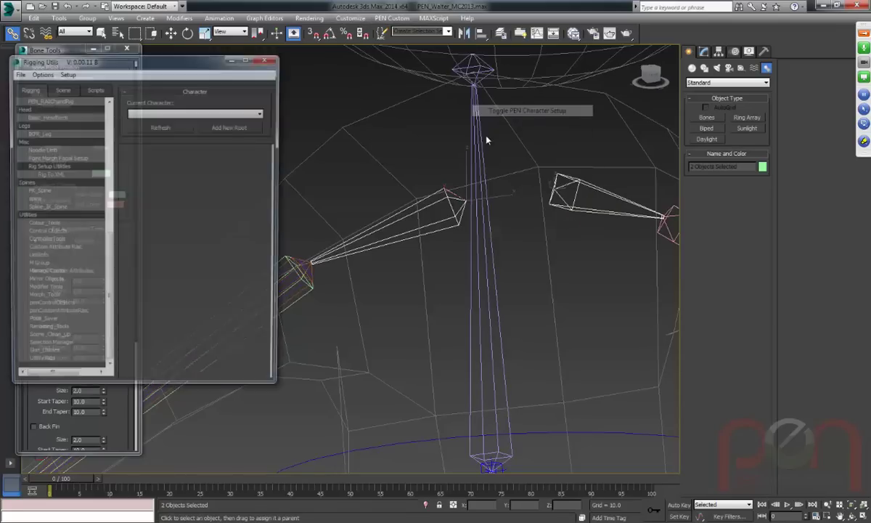
{"action": "left_click", "coordinate": [49, 265]}
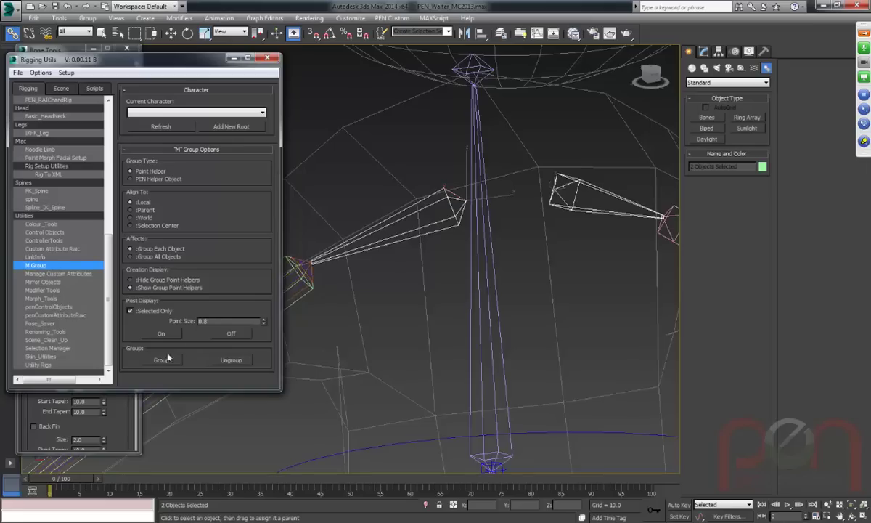
{"action": "left_click", "coordinate": [175, 357]}
{"action": "left_click", "coordinate": [267, 57]}
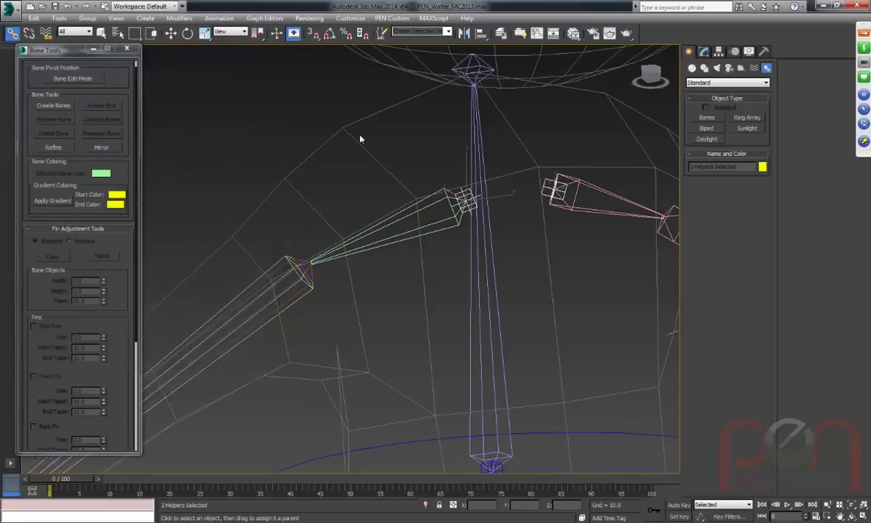
{"action": "middle_click_drag", "start_coordinate": [404, 210], "coordinate": [404, 227]}
{"action": "left_click", "coordinate": [433, 242]}
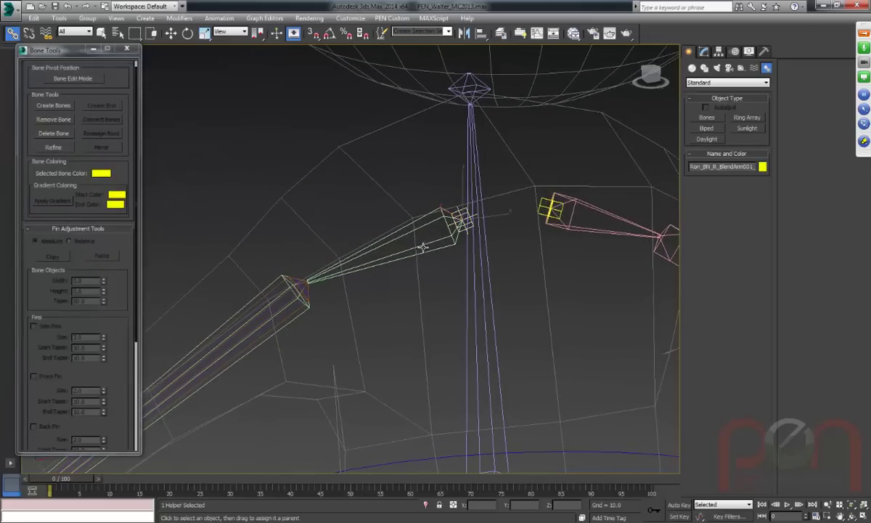
{"action": "left_click", "coordinate": [466, 223]}
{"action": "left_click", "coordinate": [436, 207]}
Test the arm linking by selecting the right Blend clavicle bone and trying a rotation on it.
{"action": "scroll", "coordinate": [413, 261], "scroll_direction": "down", "scroll_amount": 3}
{"action": "middle_click_drag", "start_coordinate": [462, 261], "coordinate": [380, 221], "text": "alt"}
{"action": "scroll", "coordinate": [381, 222], "scroll_direction": "up", "scroll_amount": 5}
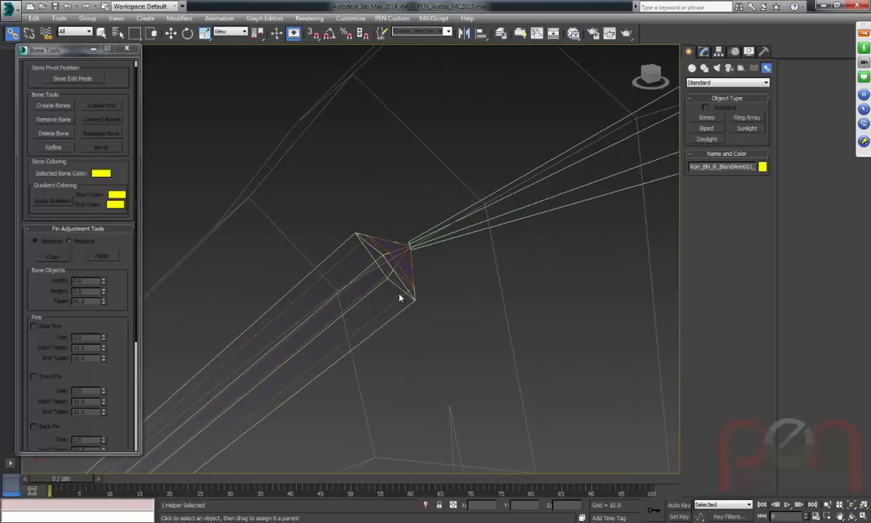
{"action": "left_click", "coordinate": [347, 255]}
{"action": "left_click", "coordinate": [356, 261], "text": "ctrl"}
{"action": "middle_click_drag", "start_coordinate": [341, 218], "coordinate": [485, 197], "text": "alt"}
{"action": "left_click", "coordinate": [511, 145]}
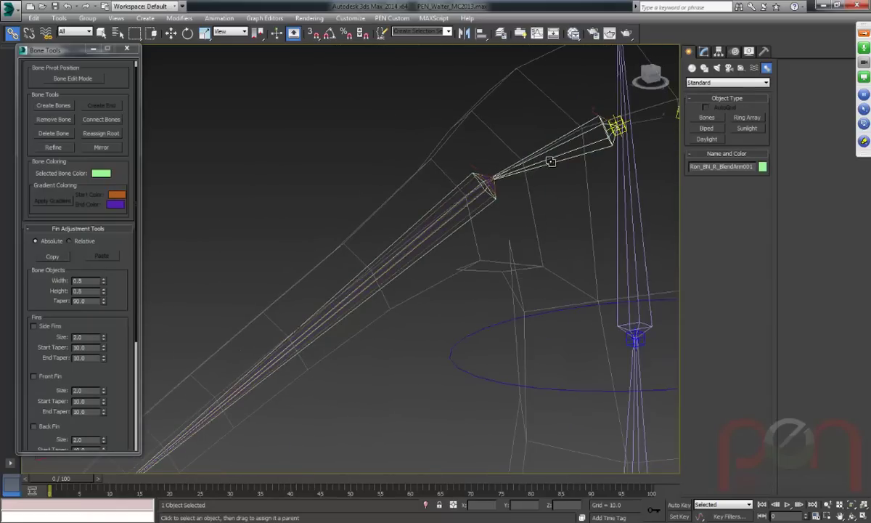
{"action": "middle_click_drag", "start_coordinate": [513, 148], "coordinate": [486, 165], "text": "alt"}
{"action": "key", "text": "e"}
{"action": "scroll", "coordinate": [538, 207], "scroll_direction": "down", "scroll_amount": 2}
{"action": "left_click_drag", "start_coordinate": [522, 122], "coordinate": [570, 125]}
{"action": "scroll", "coordinate": [478, 247], "scroll_direction": "up", "scroll_amount": 8}
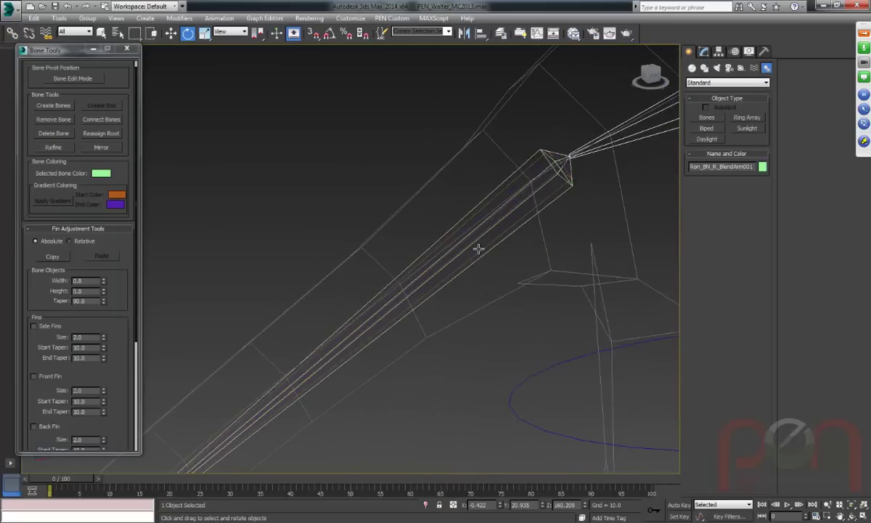
Copy the body control circle around the mid spine to use as a shoulder control.
{"action": "left_click", "coordinate": [533, 211]}
{"action": "scroll", "coordinate": [545, 240], "scroll_direction": "down", "scroll_amount": 4}
{"action": "middle_click_drag", "start_coordinate": [552, 254], "coordinate": [486, 200], "text": "alt"}
{"action": "left_click", "coordinate": [445, 194]}
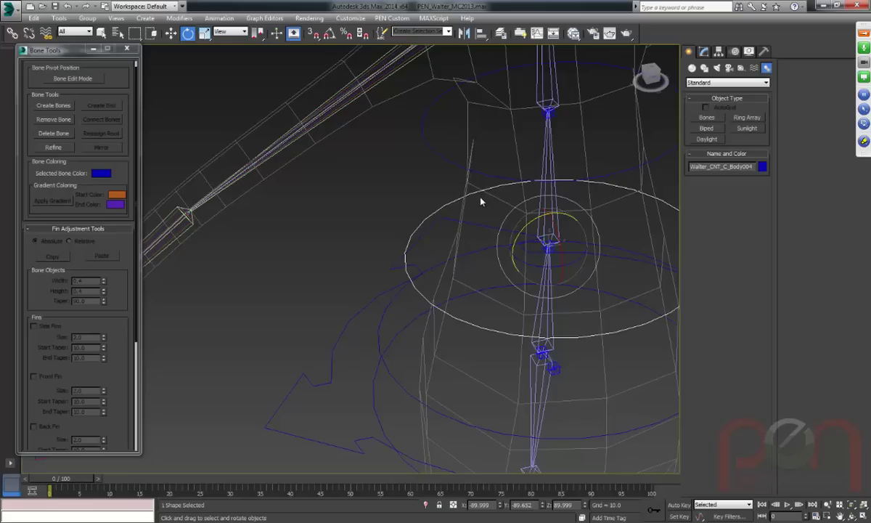
{"action": "key", "text": "w"}
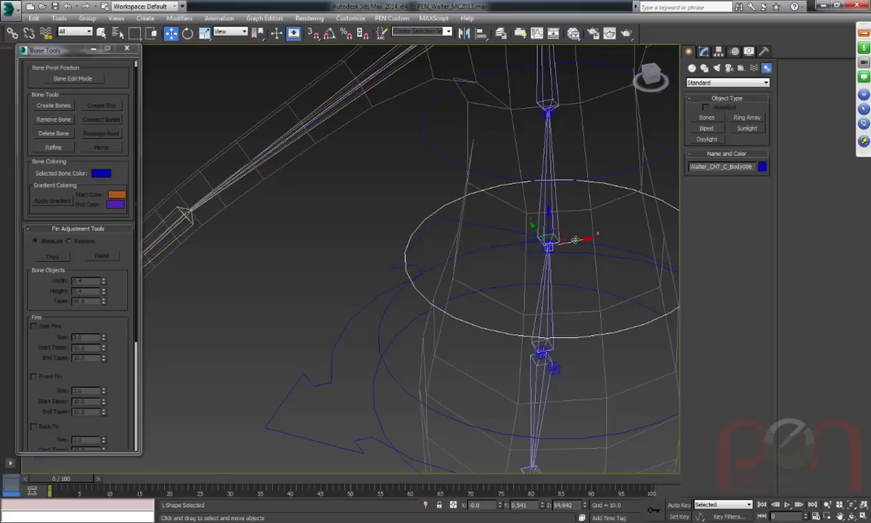
{"action": "left_click_drag", "start_coordinate": [533, 248], "coordinate": [469, 249], "text": "shift"}
{"action": "left_click", "coordinate": [435, 311]}
Align the copied circle's pivot position and orientation on all three axes to the right FK upper-arm bone.
{"action": "scroll", "coordinate": [378, 150], "scroll_direction": "up", "scroll_amount": 2}
{"action": "scroll", "coordinate": [468, 192], "scroll_direction": "up", "scroll_amount": 8}
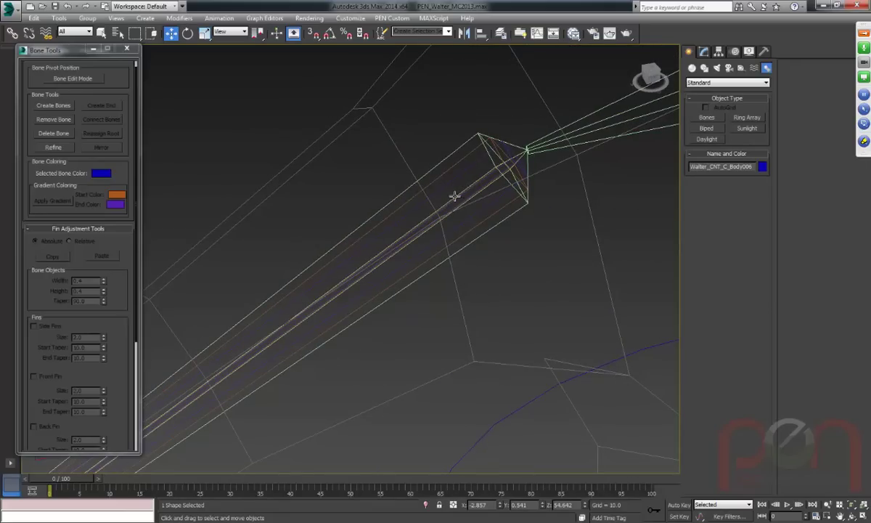
{"action": "key", "text": "alt+a"}
{"action": "left_click", "coordinate": [446, 161]}
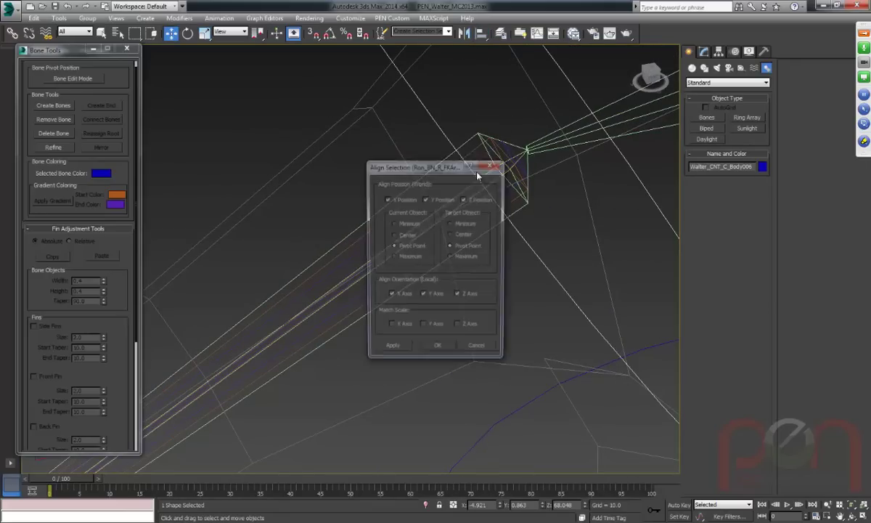
{"action": "left_click", "coordinate": [439, 351]}
{"action": "scroll", "coordinate": [467, 313], "scroll_direction": "down", "scroll_amount": 10}
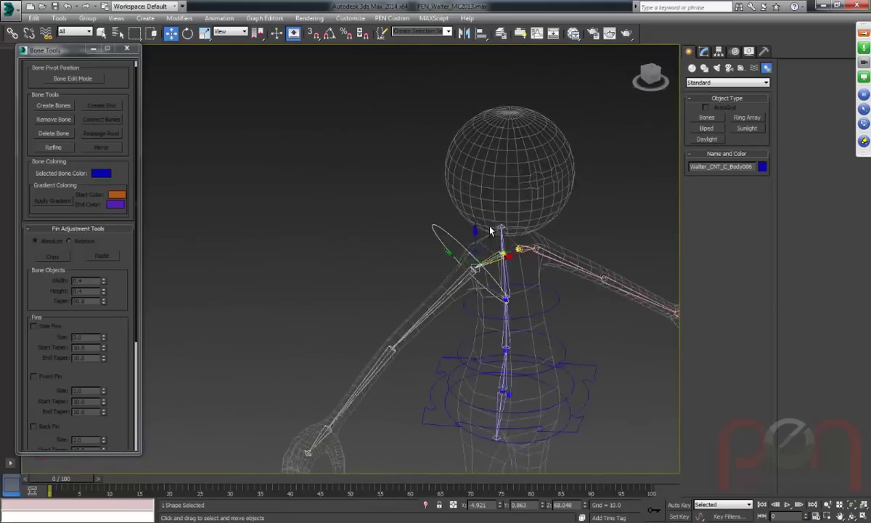
{"action": "middle_click_drag", "start_coordinate": [501, 242], "coordinate": [468, 233]}
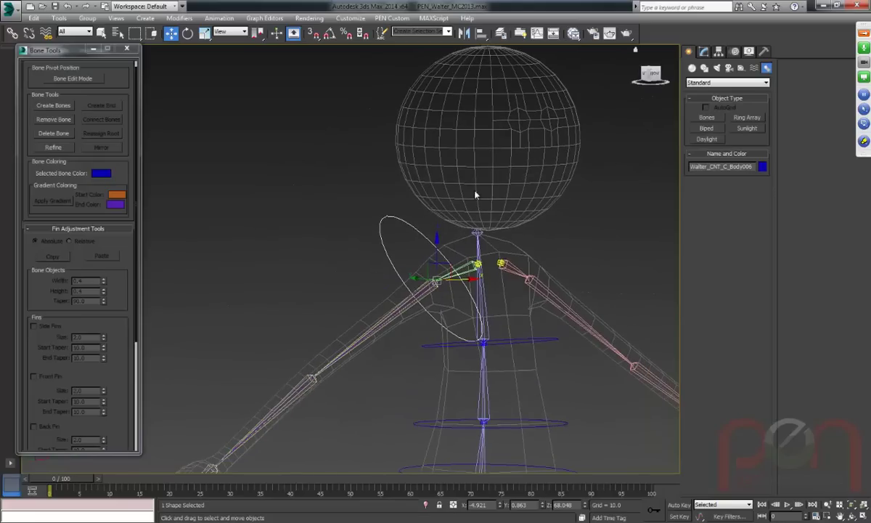
Try an XForm modifier on the shoulder circle and delete it from the modifier stack.
{"action": "left_click", "coordinate": [178, 18]}
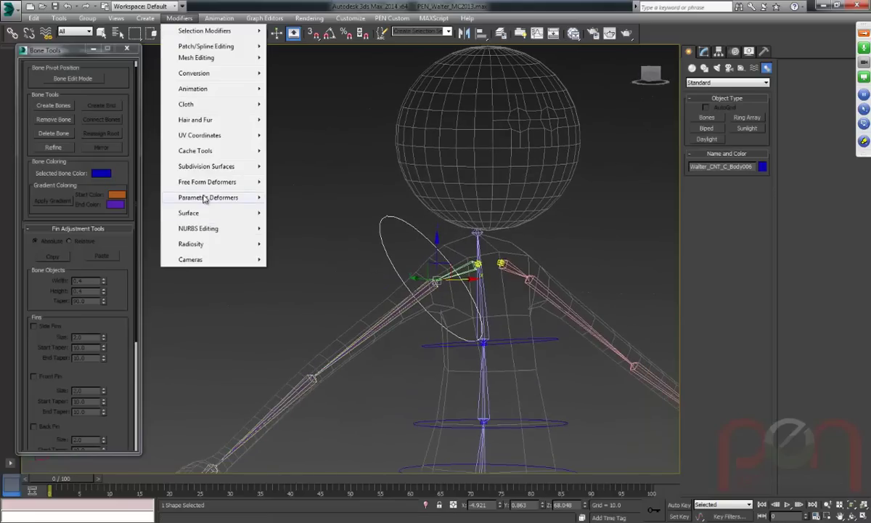
{"action": "mouse_move", "coordinate": [236, 201]}
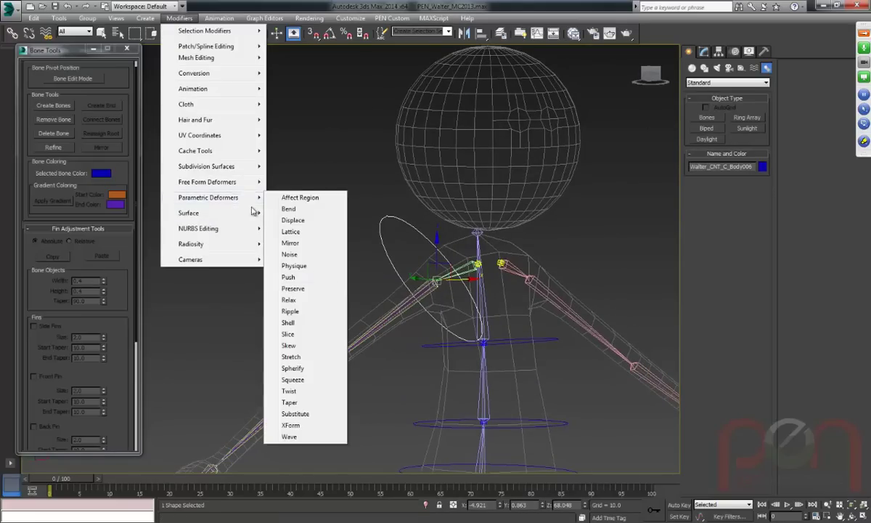
{"action": "left_click", "coordinate": [292, 426]}
{"action": "scroll", "coordinate": [391, 321], "scroll_direction": "up", "scroll_amount": 2}
{"action": "middle_click_drag", "start_coordinate": [390, 322], "coordinate": [419, 306]}
{"action": "right_click", "coordinate": [722, 96]}
{"action": "left_click", "coordinate": [758, 115]}
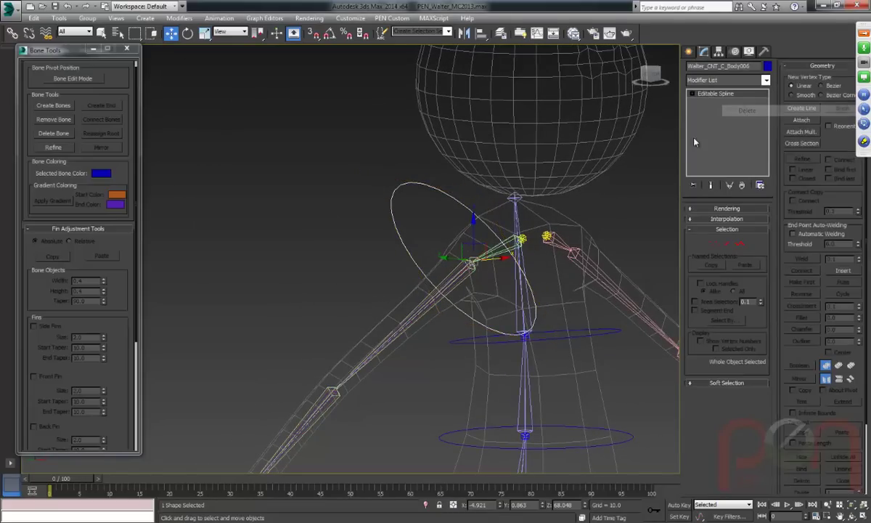
Open Rigging Utils and scale the shoulder circle uniformly with the Transform XForm tools.
{"action": "left_click", "coordinate": [392, 19]}
{"action": "mouse_move", "coordinate": [428, 112]}
{"action": "left_click", "coordinate": [519, 111]}
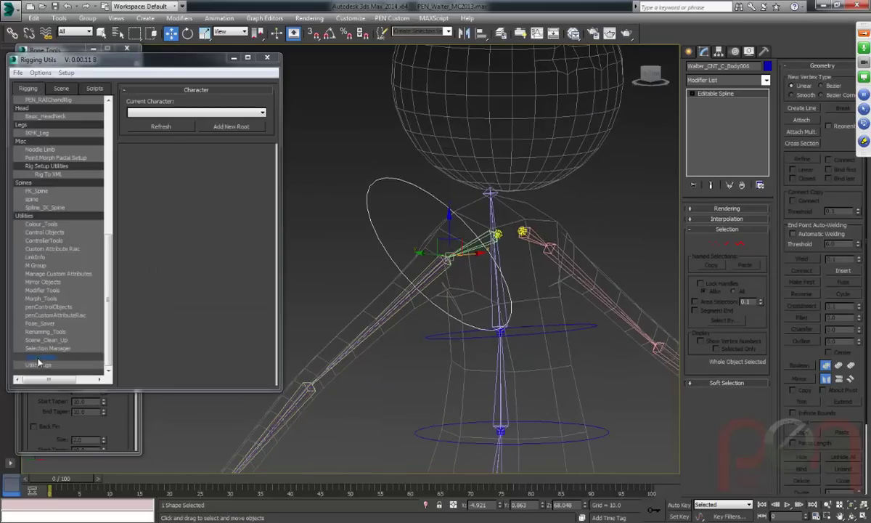
{"action": "scroll", "coordinate": [142, 257], "scroll_direction": "down", "scroll_amount": 3}
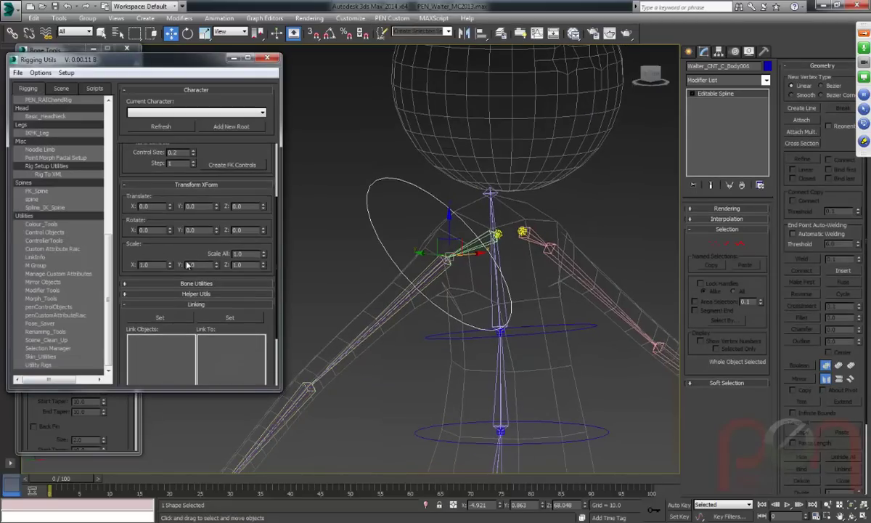
{"action": "mouse_move", "coordinate": [264, 255]}
{"action": "left_mouse_down"}
{"action": "mouse_move", "coordinate": [250, 268]}
{"action": "mouse_move", "coordinate": [250, 258]}
{"action": "left_mouse_up"}
{"action": "middle_click_drag", "start_coordinate": [442, 273], "coordinate": [577, 190], "text": "alt"}
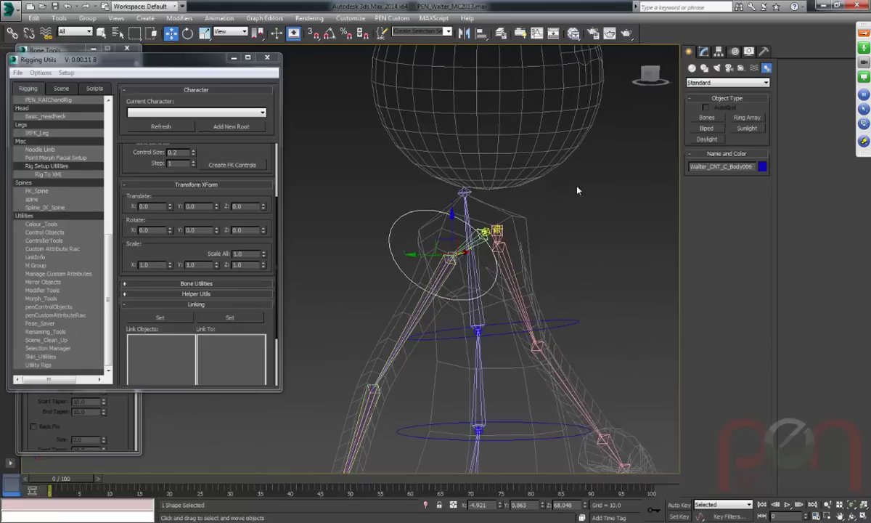
{"action": "left_click", "coordinate": [704, 52]}
{"action": "left_click_drag", "start_coordinate": [265, 257], "coordinate": [263, 255]}
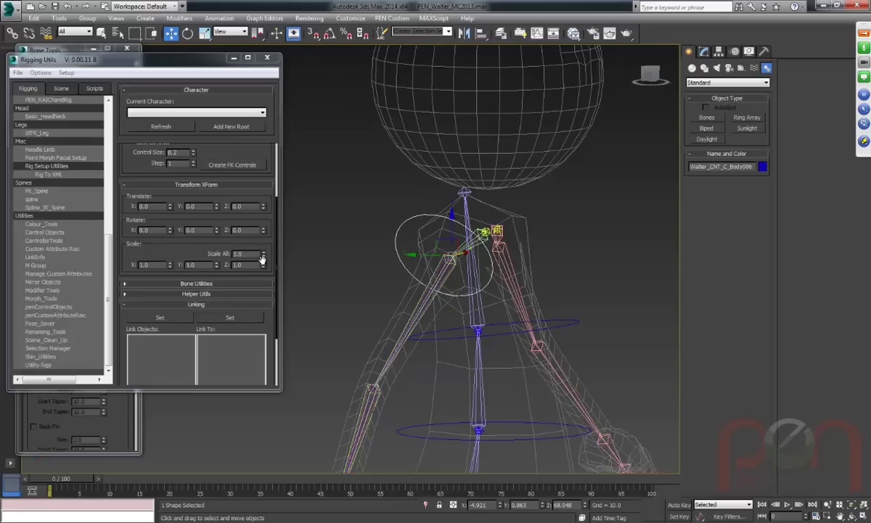
Delete the copied control circle from the right shoulder.
{"action": "left_click", "coordinate": [704, 52]}
{"action": "left_click", "coordinate": [688, 52]}
{"action": "middle_click_drag", "start_coordinate": [511, 248], "coordinate": [484, 264], "text": "alt"}
{"action": "scroll", "coordinate": [527, 235], "scroll_direction": "up", "scroll_amount": 3}
{"action": "key", "text": "Delete"}
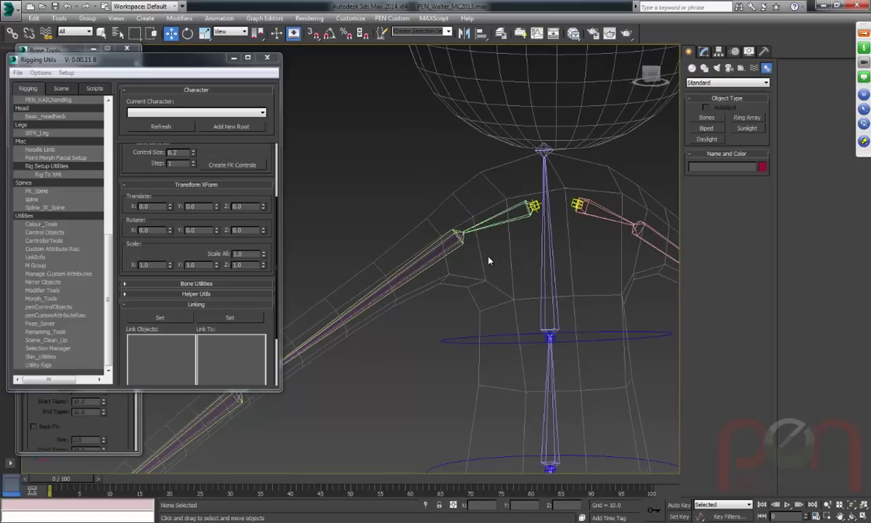
Select the right arm's bone chain without its end bone and create spline FK controls of size 0.6 using Link Controls.
{"action": "scroll", "coordinate": [450, 246], "scroll_direction": "up", "scroll_amount": 5}
{"action": "double_click", "coordinate": [513, 299]}
{"action": "scroll", "coordinate": [519, 279], "scroll_direction": "down", "scroll_amount": 6}
{"action": "scroll", "coordinate": [527, 257], "scroll_direction": "down", "scroll_amount": 4}
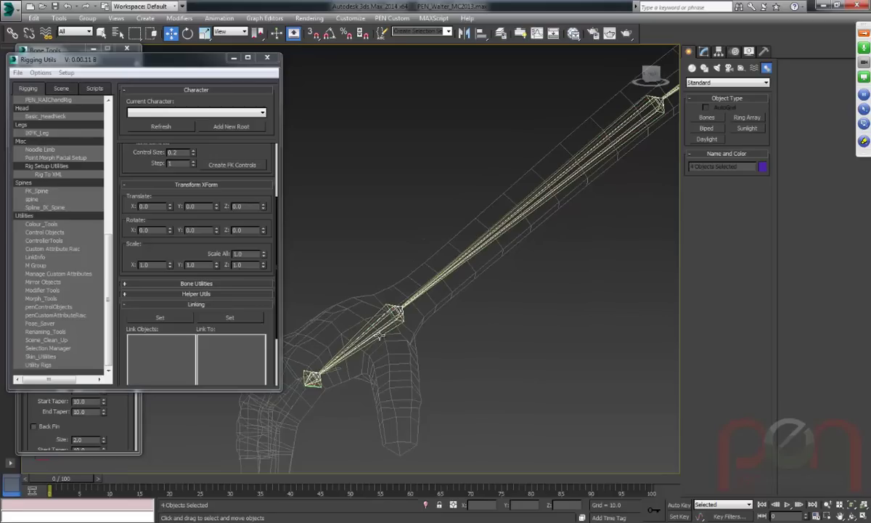
{"action": "scroll", "coordinate": [430, 294], "scroll_direction": "up", "scroll_amount": 3}
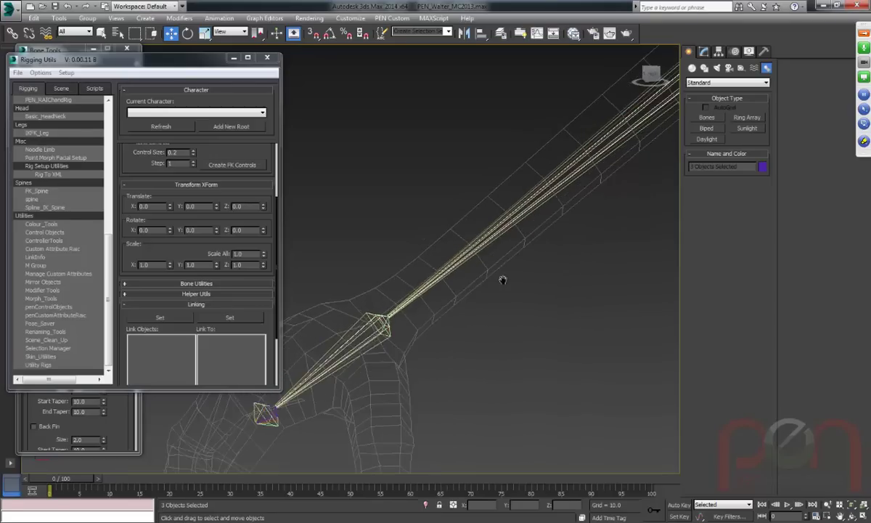
{"action": "middle_click_drag", "start_coordinate": [434, 307], "coordinate": [352, 338]}
{"action": "scroll", "coordinate": [408, 286], "scroll_direction": "down", "scroll_amount": 6}
{"action": "left_click_drag", "start_coordinate": [208, 148], "coordinate": [226, 209]}
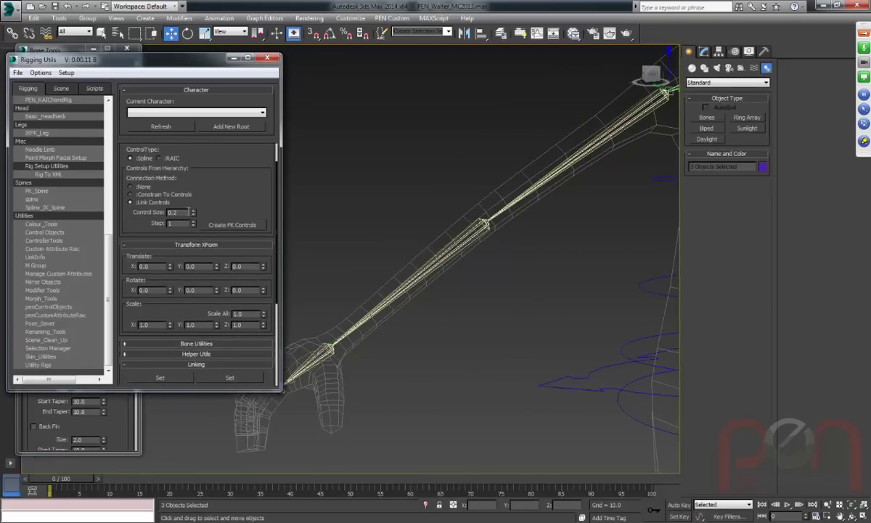
{"action": "left_click", "coordinate": [220, 227]}
Select the FK control circles at the shoulder, elbow and wrist, adjust their uniform scale together, and undo the last change.
{"action": "scroll", "coordinate": [462, 239], "scroll_direction": "up", "scroll_amount": 3}
{"action": "middle_click_drag", "start_coordinate": [462, 239], "coordinate": [503, 204]}
{"action": "left_click_drag", "start_coordinate": [510, 192], "coordinate": [440, 266]}
{"action": "left_click", "coordinate": [448, 264], "text": "ctrl"}
{"action": "middle_click_drag", "start_coordinate": [416, 318], "coordinate": [485, 270]}
{"action": "left_click", "coordinate": [417, 303], "text": "ctrl"}
{"action": "left_click_drag", "start_coordinate": [264, 313], "coordinate": [245, 193]}
{"action": "scroll", "coordinate": [341, 363], "scroll_direction": "up", "scroll_amount": 5}
{"action": "scroll", "coordinate": [419, 341], "scroll_direction": "down", "scroll_amount": 5}
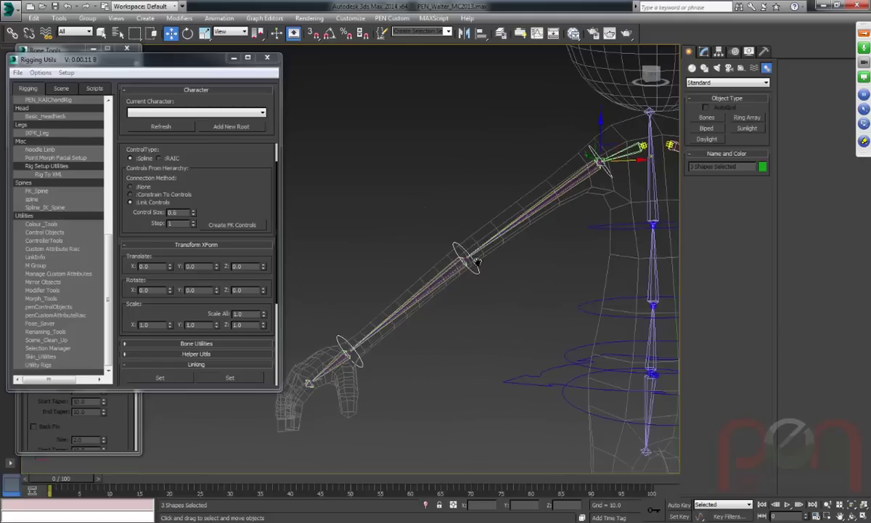
{"action": "left_click_drag", "start_coordinate": [265, 315], "coordinate": [265, 297]}
{"action": "key", "text": "ctrl+z"}
Select the elbow's FK control circle and switch the reference coordinate system to Local.
{"action": "middle_click_drag", "start_coordinate": [469, 265], "coordinate": [503, 263], "text": "alt"}
{"action": "key", "text": "F3"}
{"action": "scroll", "coordinate": [501, 288], "scroll_direction": "up", "scroll_amount": 5}
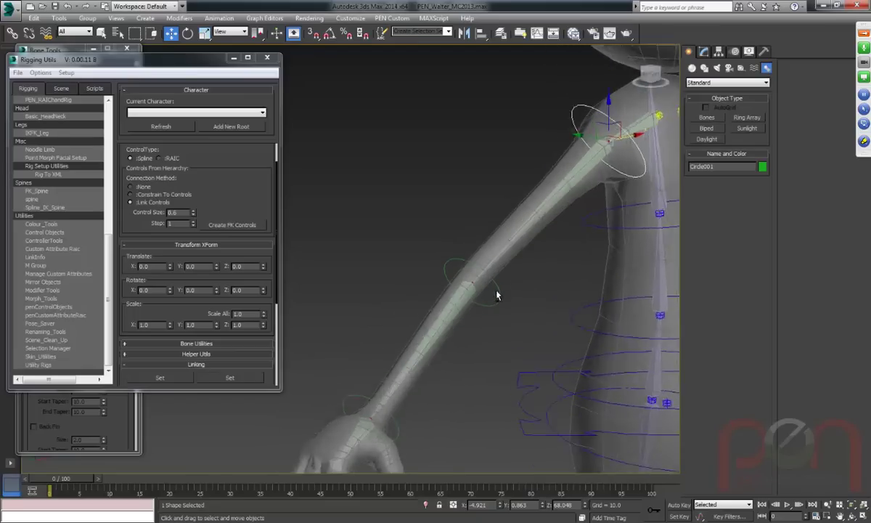
{"action": "key", "text": "F3"}
{"action": "left_click", "coordinate": [484, 305]}
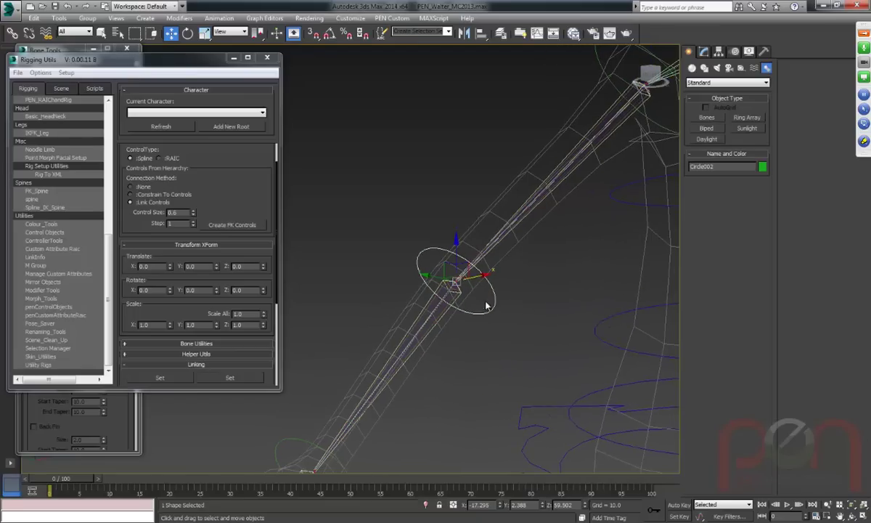
{"action": "right_click", "coordinate": [529, 298]}
{"action": "left_click", "coordinate": [527, 251]}
Try rotating the elbow and shoulder FK controls to test the arm, and undo the shoulder rotation.
{"action": "middle_click_drag", "start_coordinate": [508, 245], "coordinate": [493, 265], "text": "alt"}
{"action": "key", "text": "e"}
{"action": "mouse_move", "coordinate": [445, 294]}
{"action": "left_mouse_down"}
{"action": "mouse_move", "coordinate": [454, 289]}
{"action": "mouse_move", "coordinate": [413, 305]}
{"action": "mouse_move", "coordinate": [464, 282]}
{"action": "left_mouse_up"}
{"action": "key", "text": "F3"}
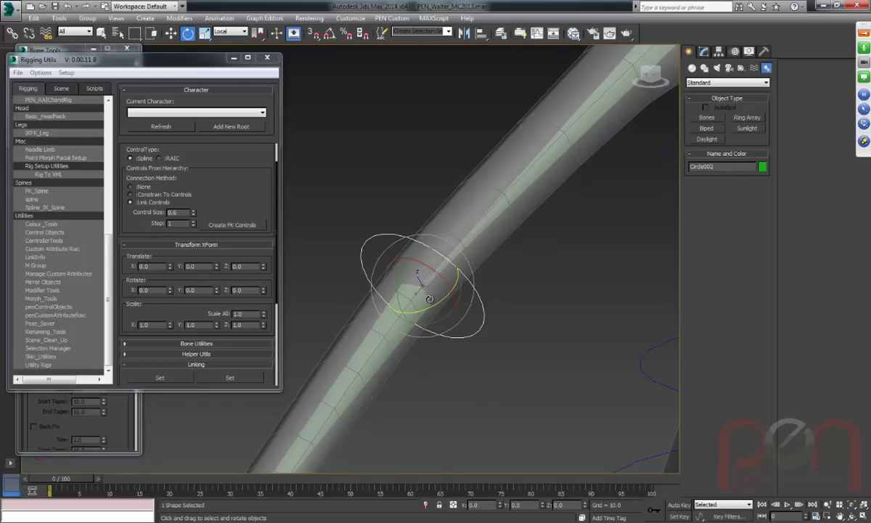
{"action": "middle_click_drag", "start_coordinate": [442, 313], "coordinate": [450, 303], "text": "alt"}
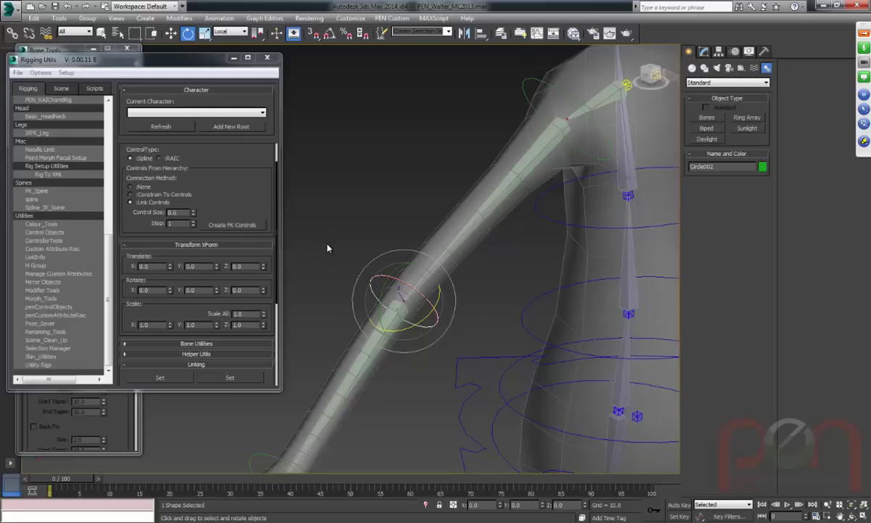
{"action": "middle_click_drag", "start_coordinate": [416, 297], "coordinate": [430, 254], "text": "alt"}
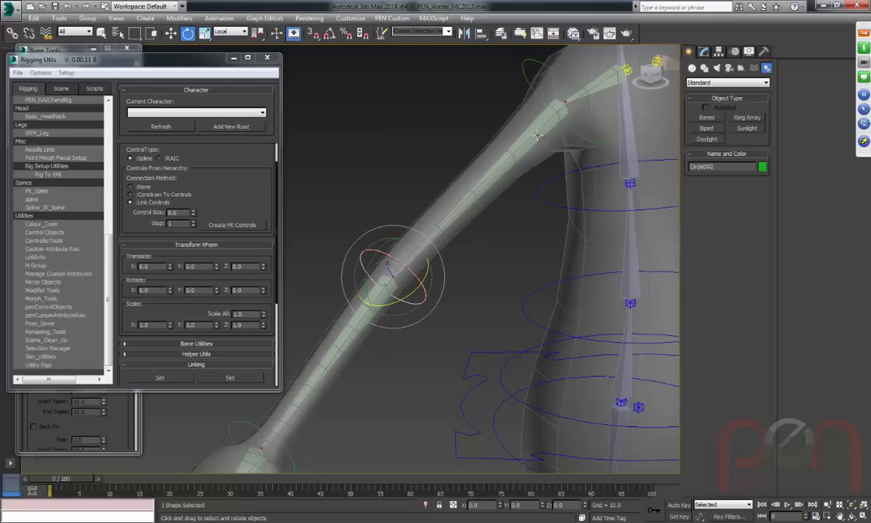
{"action": "middle_click_drag", "start_coordinate": [537, 136], "coordinate": [541, 229], "text": "alt"}
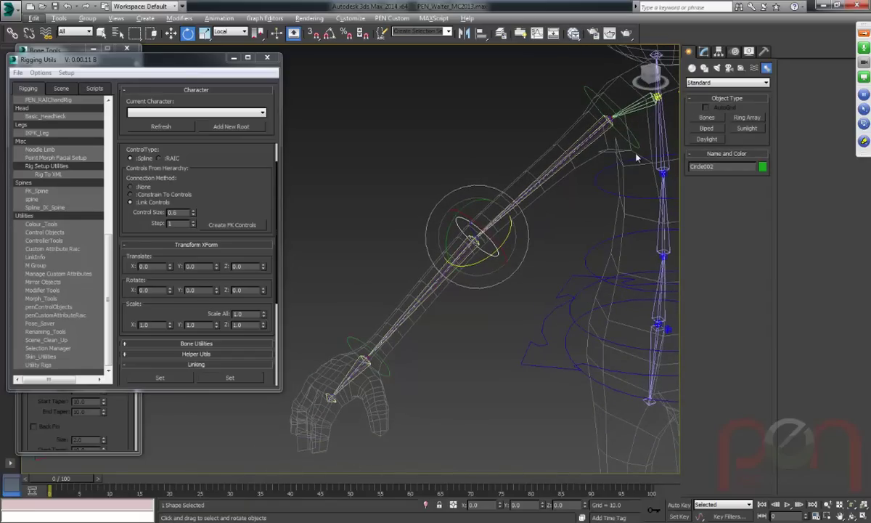
{"action": "left_click", "coordinate": [591, 126]}
{"action": "left_click_drag", "start_coordinate": [601, 127], "coordinate": [603, 143]}
{"action": "key", "text": "ctrl+z"}
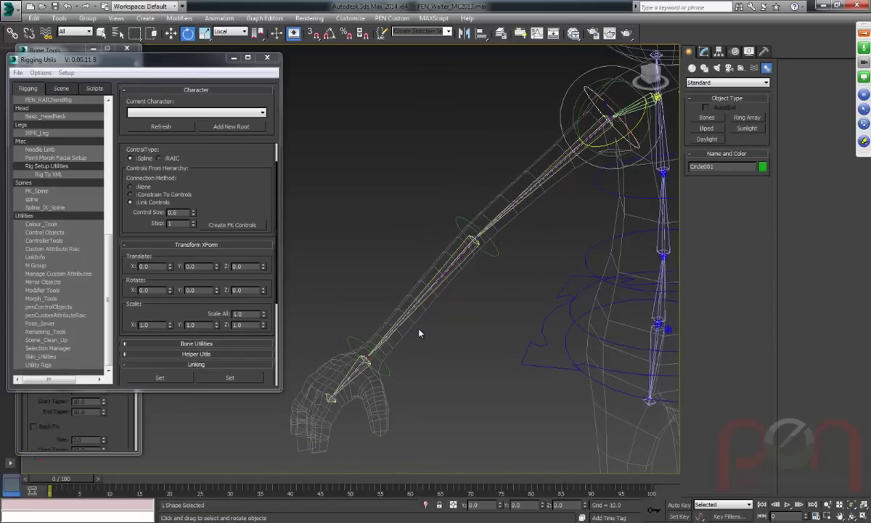
Select the shoulder FK control's whole hierarchy, rename it with the part name FKArm, and check the shoulder control's name.
{"action": "key", "text": "ctrl+Page_Down"}
{"action": "middle_click_drag", "start_coordinate": [553, 238], "coordinate": [480, 236], "text": "alt"}
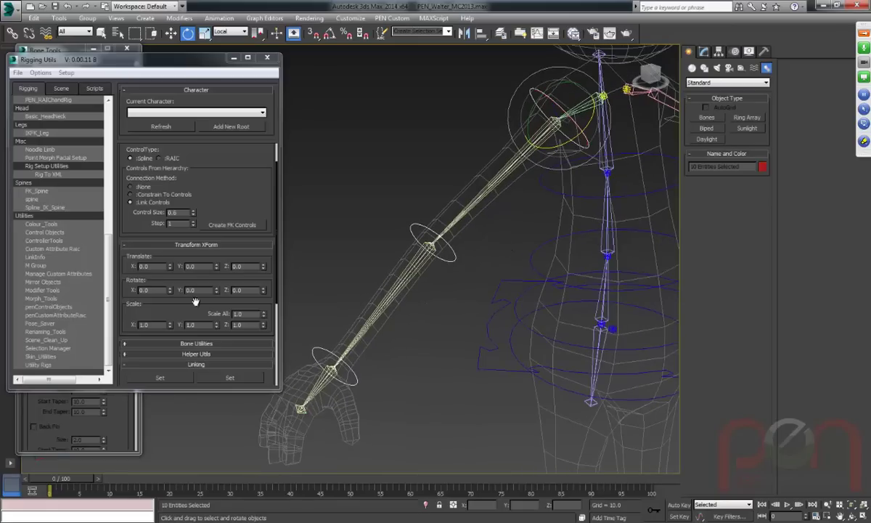
{"action": "left_click", "coordinate": [44, 330]}
{"action": "scroll", "coordinate": [178, 275], "scroll_direction": "down", "scroll_amount": 4}
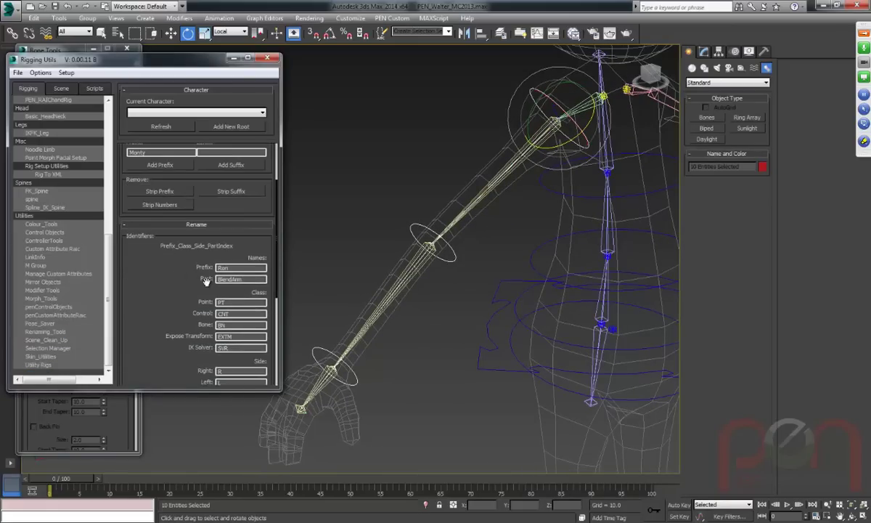
{"action": "double_click", "coordinate": [246, 279]}
{"action": "type", "text": "FK"}
{"action": "scroll", "coordinate": [137, 268], "scroll_direction": "down", "scroll_amount": 3}
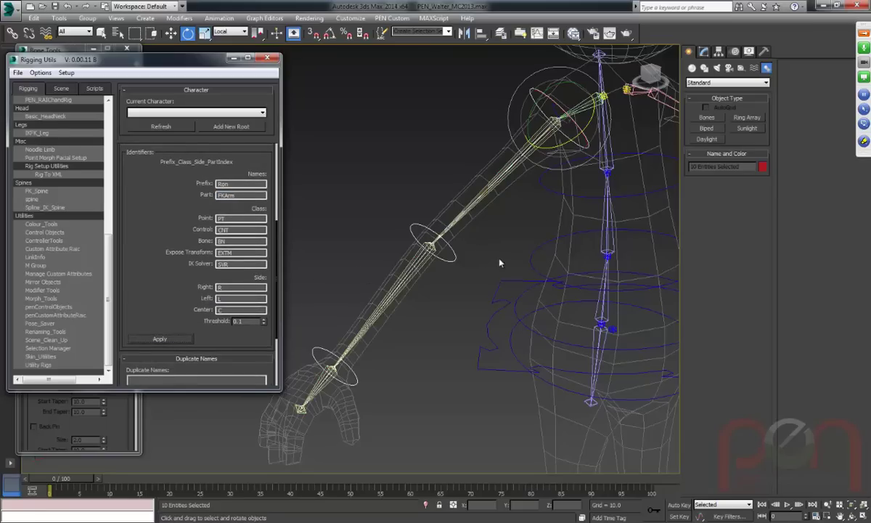
{"action": "middle_click_drag", "start_coordinate": [489, 247], "coordinate": [499, 262], "text": "alt"}
{"action": "left_click", "coordinate": [499, 122]}
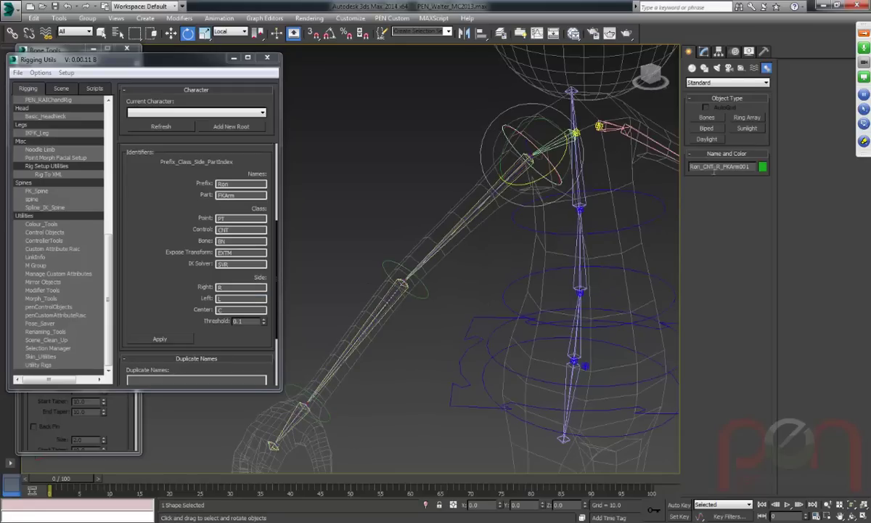
Add a Sphere control object in the scene beside the character's right hand.
{"action": "middle_click_drag", "start_coordinate": [459, 198], "coordinate": [458, 308], "text": "alt"}
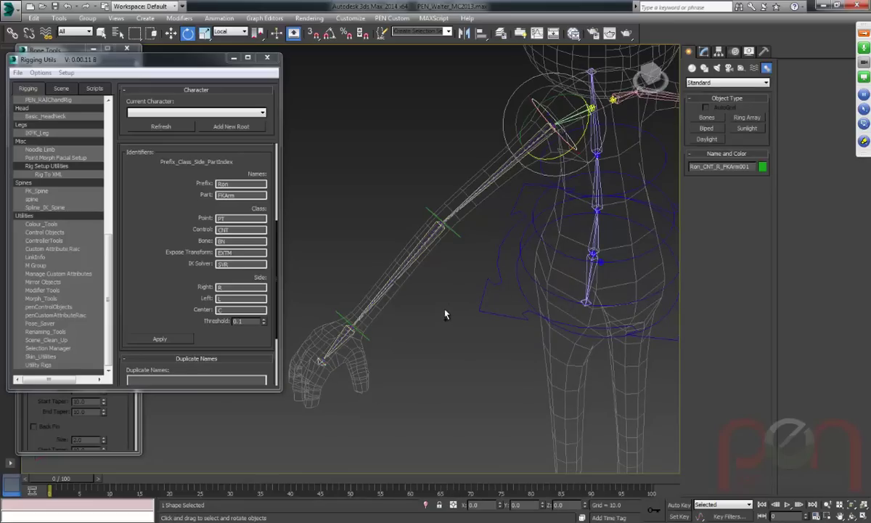
{"action": "right_click", "coordinate": [452, 298]}
{"action": "middle_click_drag", "start_coordinate": [389, 180], "coordinate": [414, 227], "text": "alt"}
{"action": "left_click_drag", "start_coordinate": [154, 290], "coordinate": [154, 198]}
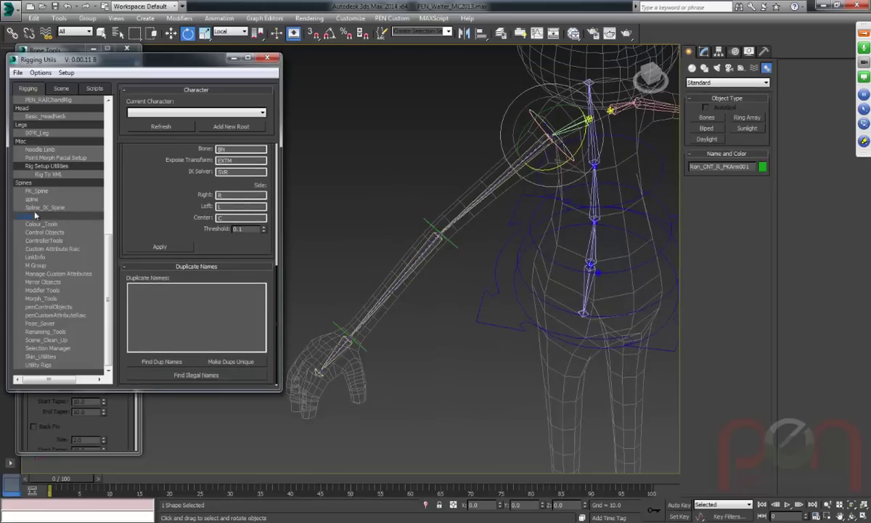
{"action": "left_click", "coordinate": [40, 232]}
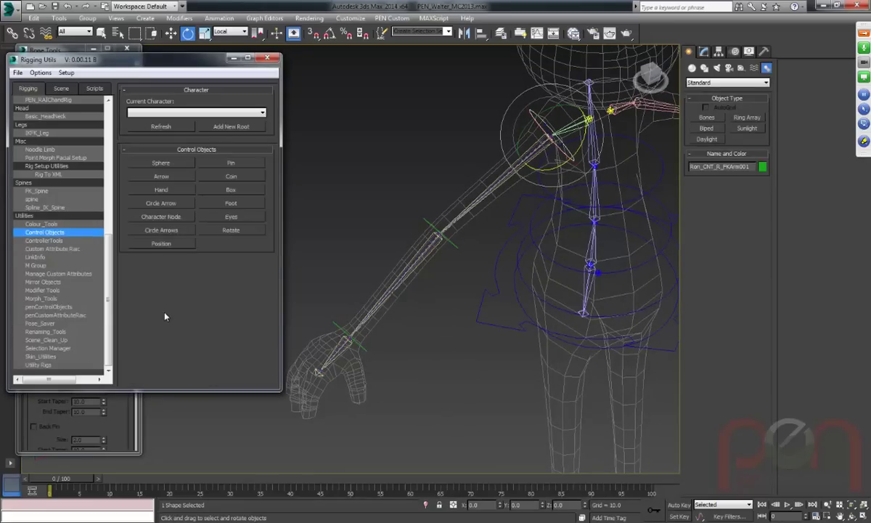
{"action": "left_click", "coordinate": [161, 164]}
{"action": "left_click", "coordinate": [421, 359]}
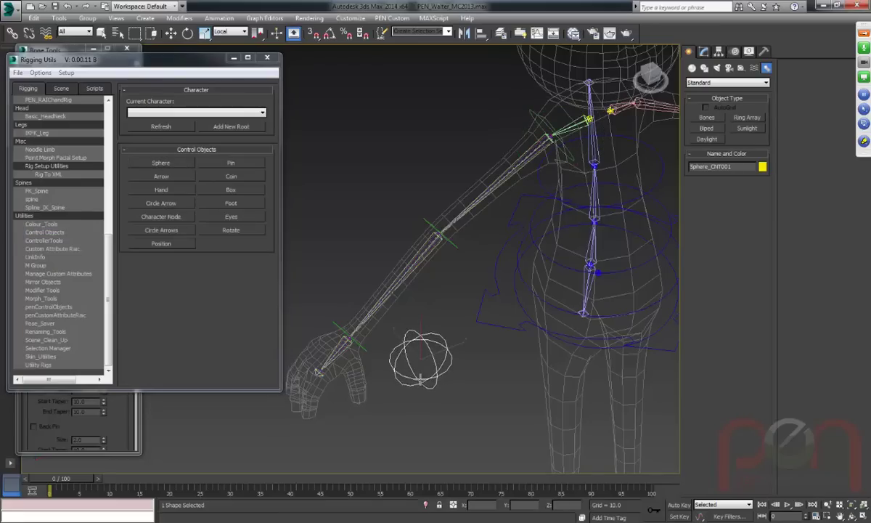
Isolate the sphere control and examine its rings by selecting one at the Spline sub-object level.
{"action": "key", "text": "e"}
{"action": "key", "text": "z"}
{"action": "left_click", "coordinate": [704, 55]}
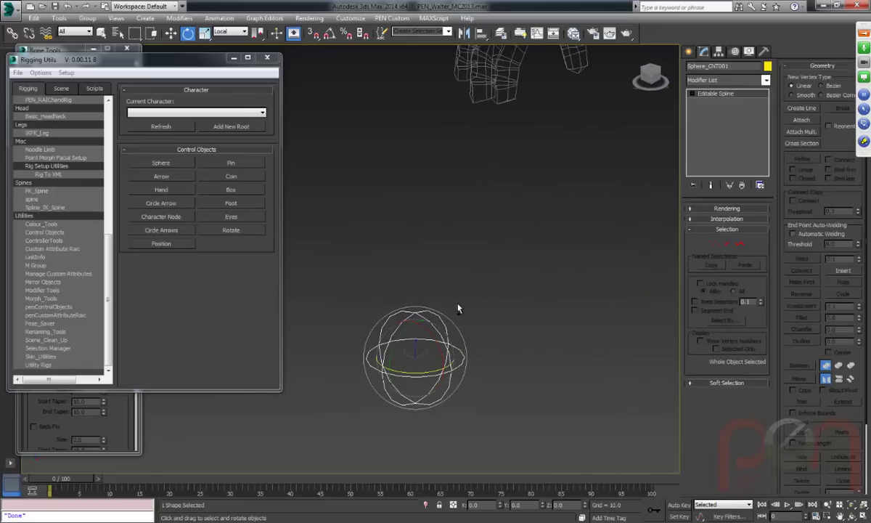
{"action": "key", "text": "alt+q"}
{"action": "left_click", "coordinate": [739, 243]}
{"action": "left_click", "coordinate": [436, 313]}
{"action": "middle_click_drag", "start_coordinate": [439, 334], "coordinate": [426, 344], "text": "alt"}
{"action": "middle_click_drag", "start_coordinate": [562, 329], "coordinate": [453, 333], "text": "alt"}
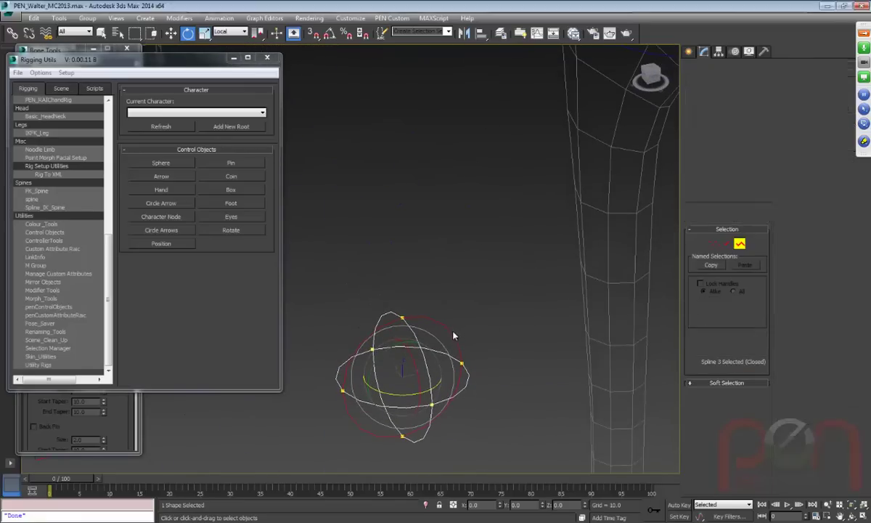
{"action": "left_click", "coordinate": [738, 243]}
Align the sphere control to the wrist's Blend bone, pivot to pivot, matching position and orientation on X, Y and Z.
{"action": "middle_click_drag", "start_coordinate": [660, 239], "coordinate": [433, 324], "text": "alt"}
{"action": "scroll", "coordinate": [423, 262], "scroll_direction": "up", "scroll_amount": 6}
{"action": "key", "text": "alt+a"}
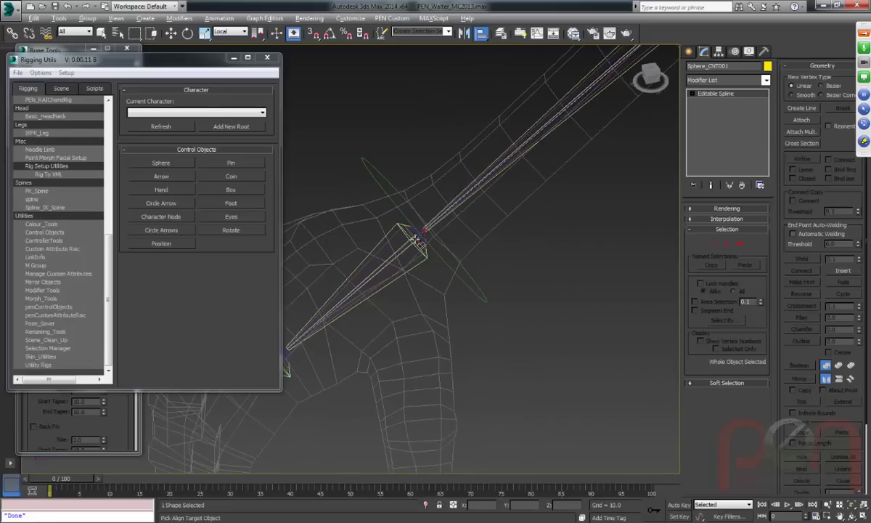
{"action": "left_click", "coordinate": [411, 241]}
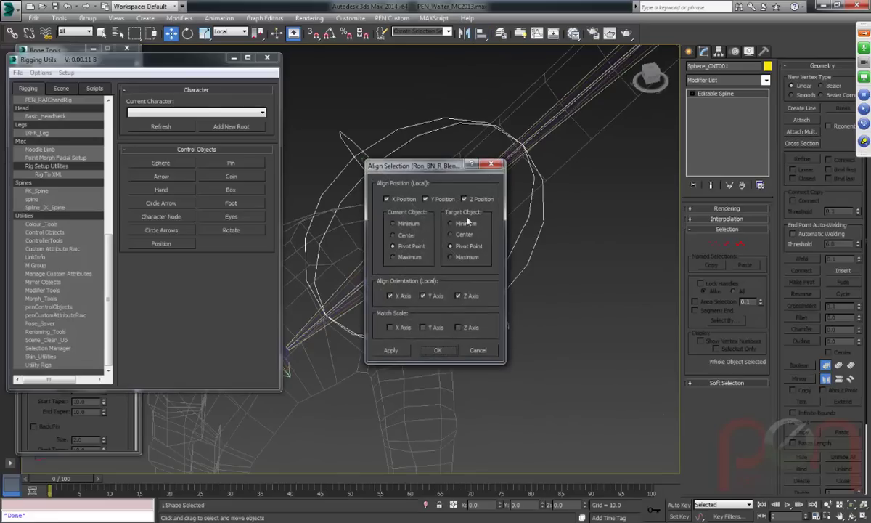
{"action": "left_click", "coordinate": [438, 352]}
Add a Circle Arrow control object and align its pivot position and orientation on all axes to the elbow's IK bone.
{"action": "scroll", "coordinate": [450, 254], "scroll_direction": "down", "scroll_amount": 4}
{"action": "middle_click_drag", "start_coordinate": [488, 199], "coordinate": [476, 276]}
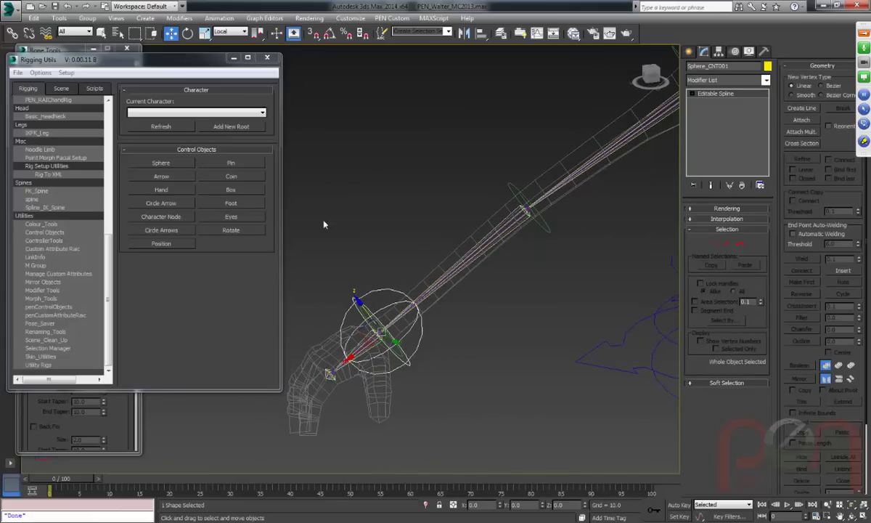
{"action": "middle_click_drag", "start_coordinate": [476, 239], "coordinate": [434, 247], "text": "alt"}
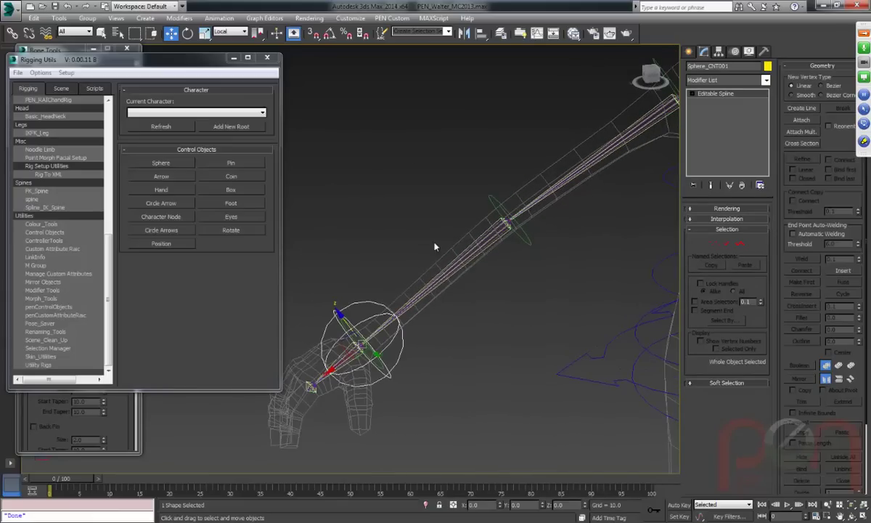
{"action": "left_click", "coordinate": [154, 206]}
{"action": "left_click", "coordinate": [521, 266]}
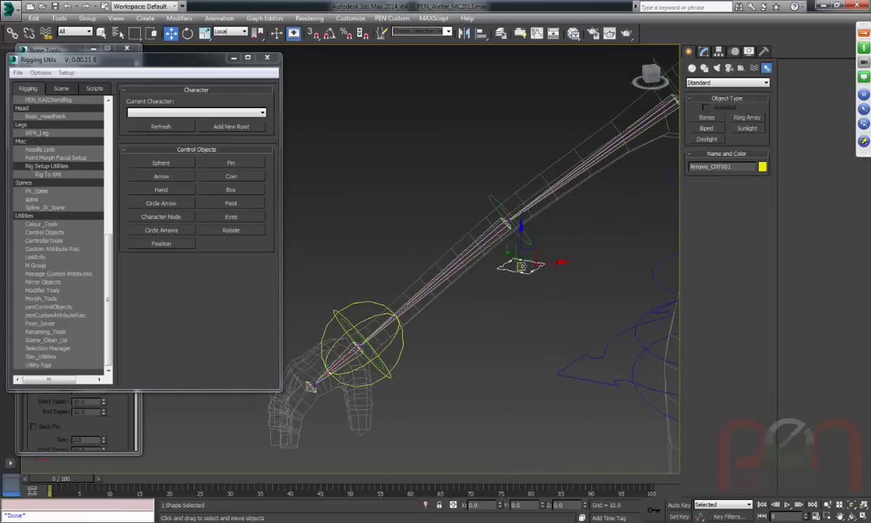
{"action": "scroll", "coordinate": [521, 266], "scroll_direction": "up", "scroll_amount": 3}
{"action": "key", "text": "alt+a"}
{"action": "left_click", "coordinate": [475, 211]}
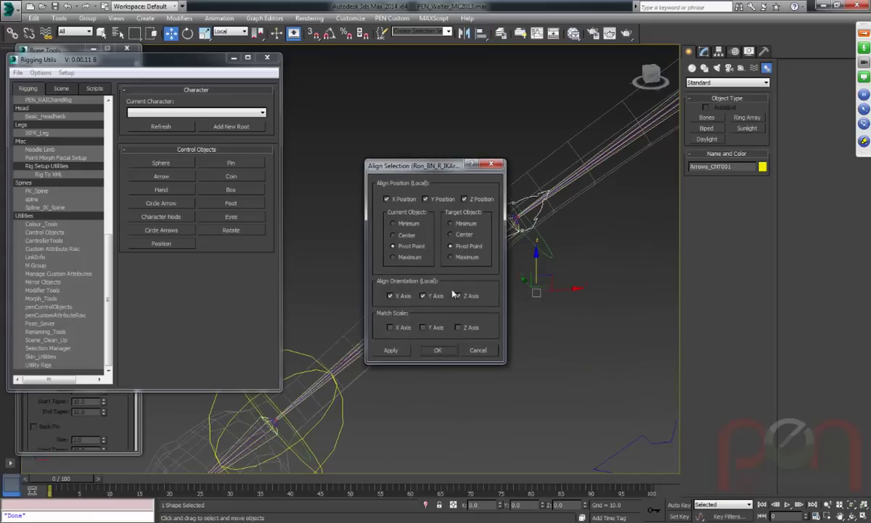
{"action": "left_click", "coordinate": [438, 352]}
Rotate the arrow control's shape a quarter turn about X using the Transform XForm utility.
{"action": "scroll", "coordinate": [515, 269], "scroll_direction": "up", "scroll_amount": 4}
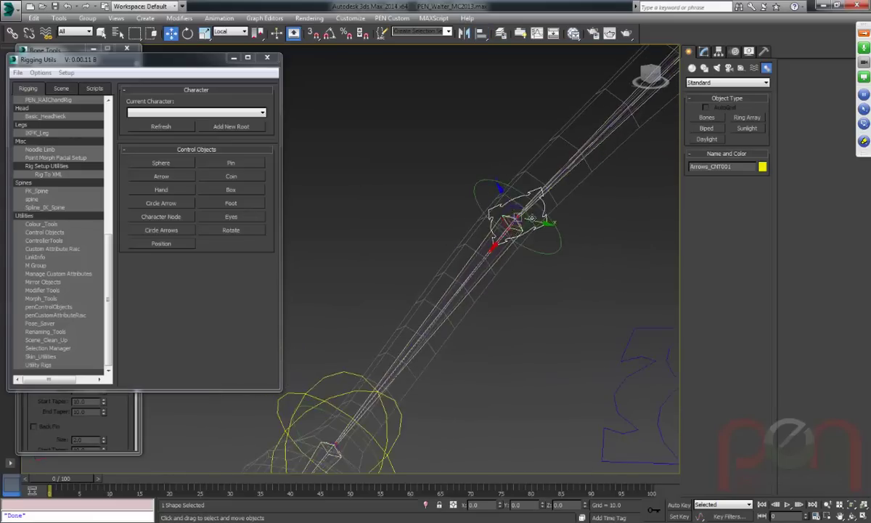
{"action": "middle_click_drag", "start_coordinate": [535, 231], "coordinate": [553, 224], "text": "alt"}
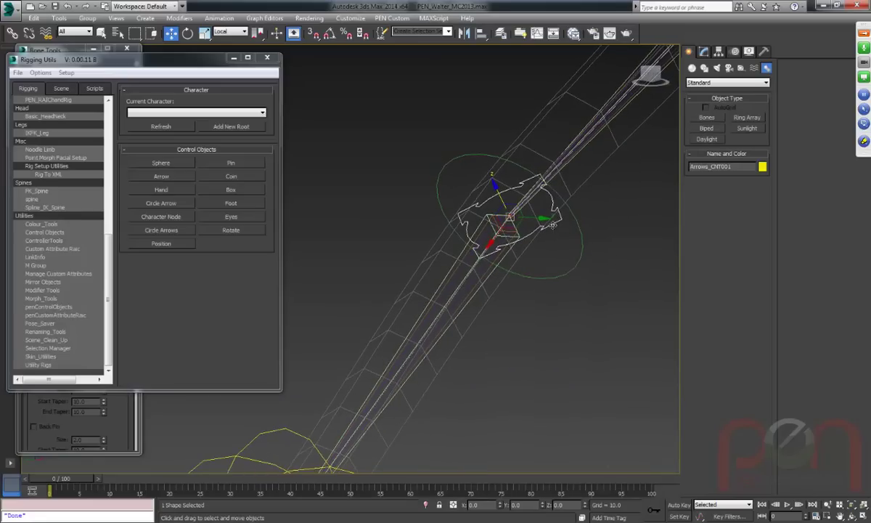
{"action": "middle_click_drag", "start_coordinate": [401, 289], "coordinate": [473, 178], "text": "alt"}
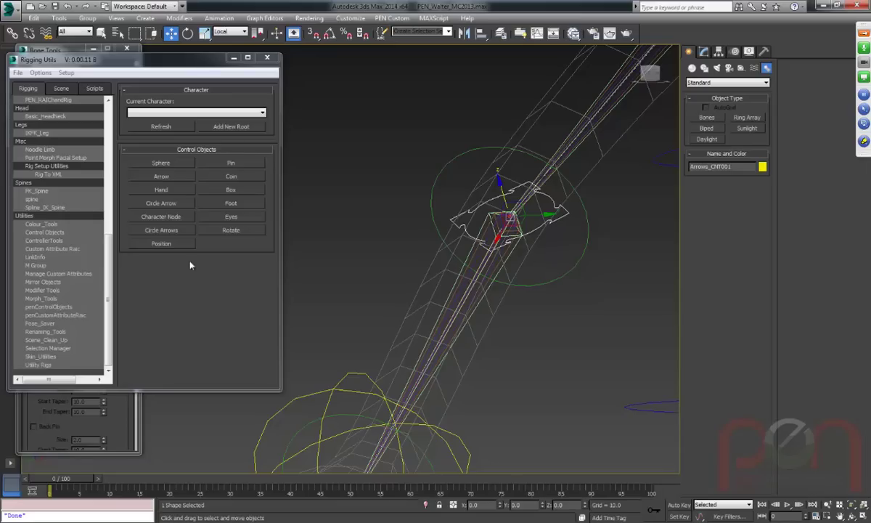
{"action": "left_click", "coordinate": [39, 364]}
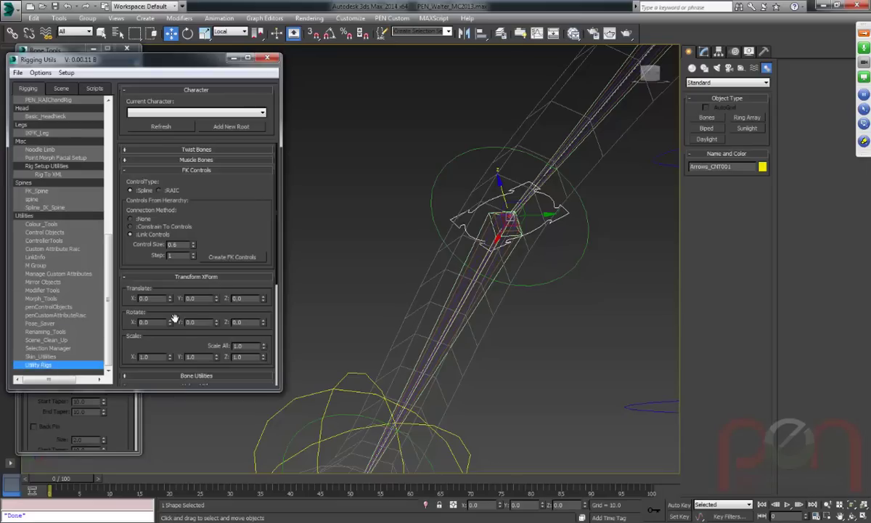
{"action": "left_click", "coordinate": [143, 322]}
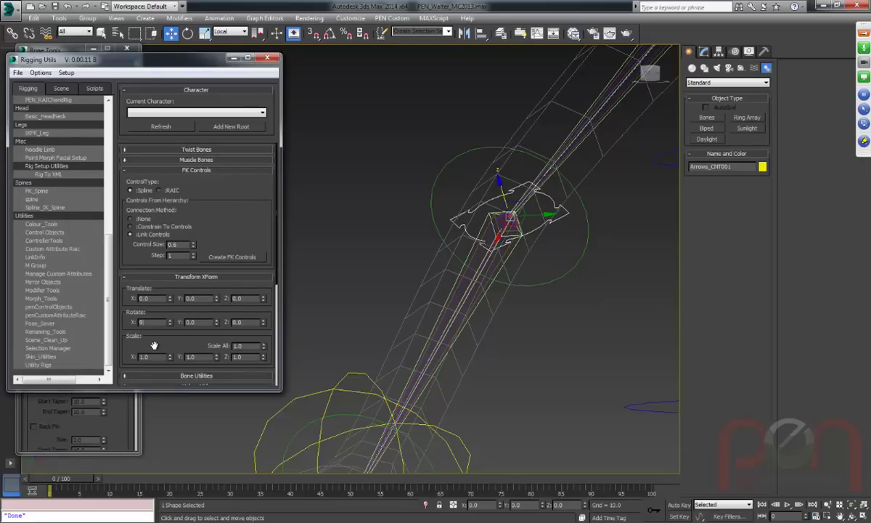
Move the arrow control away from the elbow along its local Y axis by about -17.8 units.
{"action": "middle_click_drag", "start_coordinate": [422, 285], "coordinate": [487, 275], "text": "alt"}
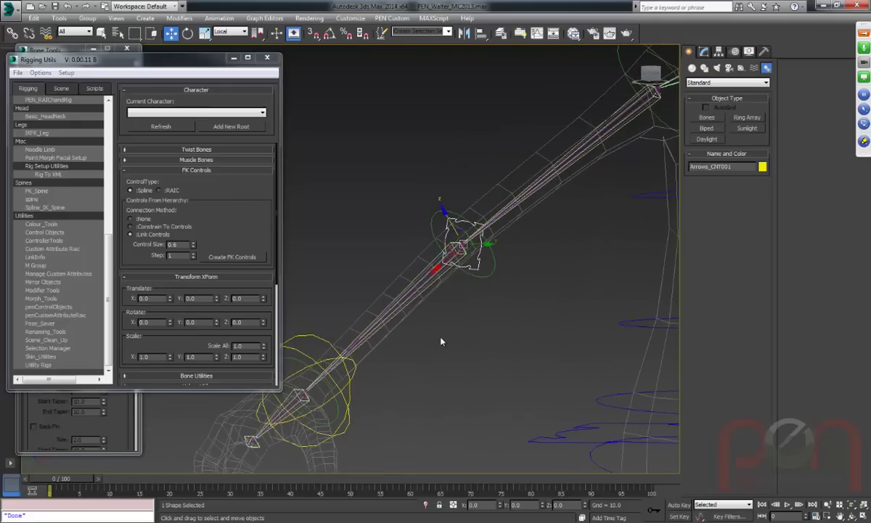
{"action": "mouse_move", "coordinate": [491, 275]}
{"action": "middle_mouse_down", "text": "alt"}
{"action": "mouse_move", "coordinate": [476, 259]}
{"action": "mouse_move", "coordinate": [479, 267]}
{"action": "mouse_move", "coordinate": [499, 261]}
{"action": "mouse_move", "coordinate": [495, 273]}
{"action": "mouse_move", "coordinate": [497, 262]}
{"action": "middle_mouse_up", "text": "alt"}
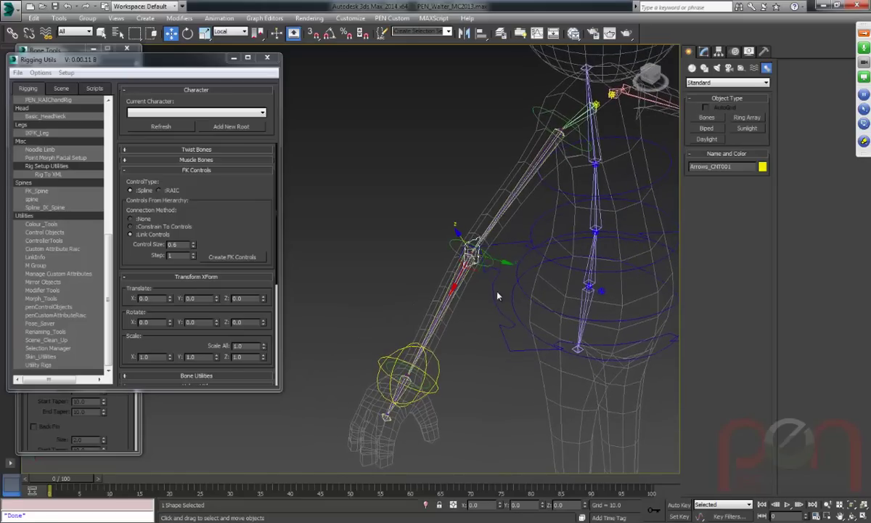
{"action": "left_click_drag", "start_coordinate": [496, 260], "coordinate": [341, 217]}
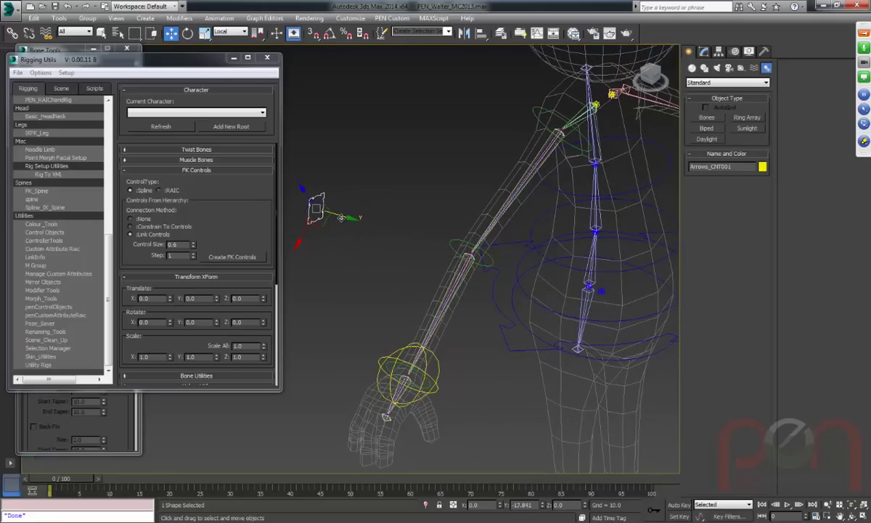
{"action": "middle_click_drag", "start_coordinate": [471, 250], "coordinate": [529, 302], "text": "alt"}
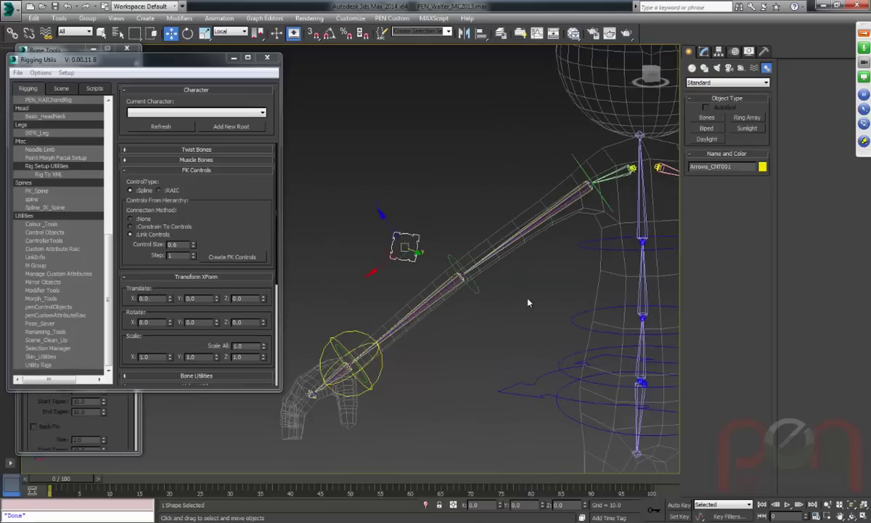
Select the Blend bones at the elbow and shoulder, and try rotating the elbow's Blend bone.
{"action": "scroll", "coordinate": [437, 293], "scroll_direction": "up", "scroll_amount": 5}
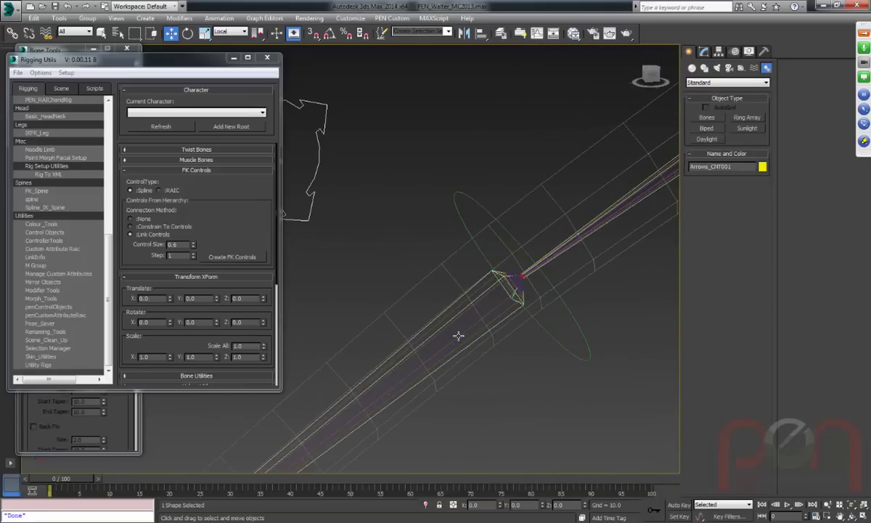
{"action": "left_click", "coordinate": [486, 292]}
{"action": "middle_click_drag", "start_coordinate": [486, 292], "coordinate": [570, 232], "text": "alt"}
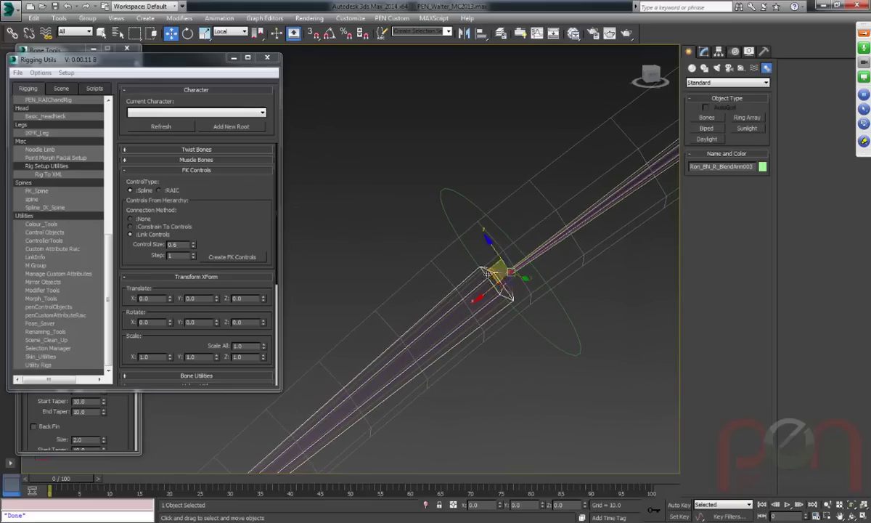
{"action": "middle_click_drag", "start_coordinate": [537, 253], "coordinate": [420, 299]}
{"action": "left_click", "coordinate": [470, 262]}
{"action": "middle_click_drag", "start_coordinate": [470, 262], "coordinate": [516, 213], "text": "alt"}
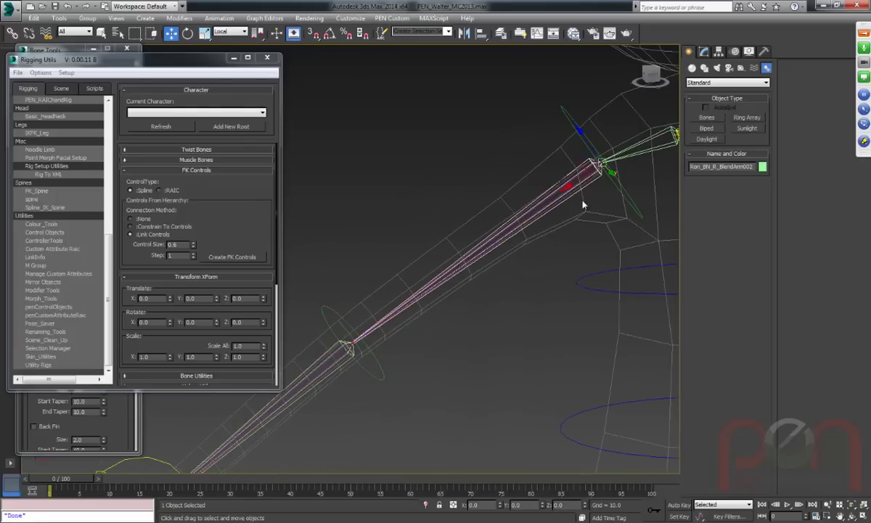
{"action": "key", "text": "Page_Down"}
{"action": "scroll", "coordinate": [312, 336], "scroll_direction": "up", "scroll_amount": 5}
{"action": "middle_click_drag", "start_coordinate": [406, 352], "coordinate": [428, 341]}
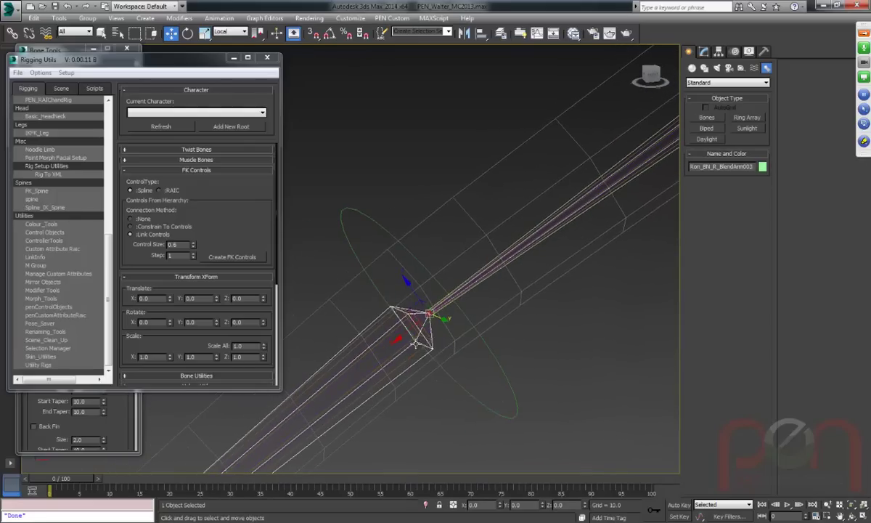
{"action": "key", "text": "e"}
{"action": "left_click_drag", "start_coordinate": [402, 282], "coordinate": [412, 289]}
{"action": "middle_click_drag", "start_coordinate": [464, 289], "coordinate": [468, 291]}
{"action": "scroll", "coordinate": [468, 290], "scroll_direction": "down", "scroll_amount": 5}
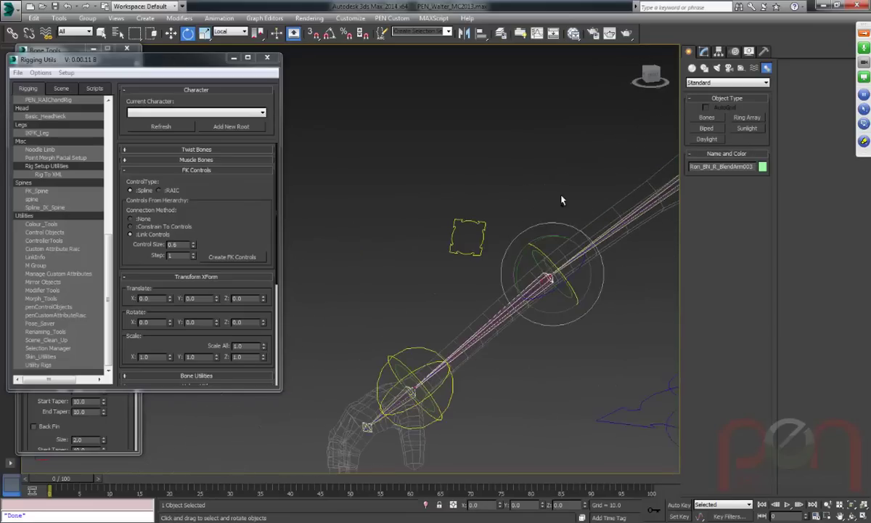
Try moving the wrist's Blend bone off the arm, and undo the move.
{"action": "scroll", "coordinate": [425, 272], "scroll_direction": "up", "scroll_amount": 3}
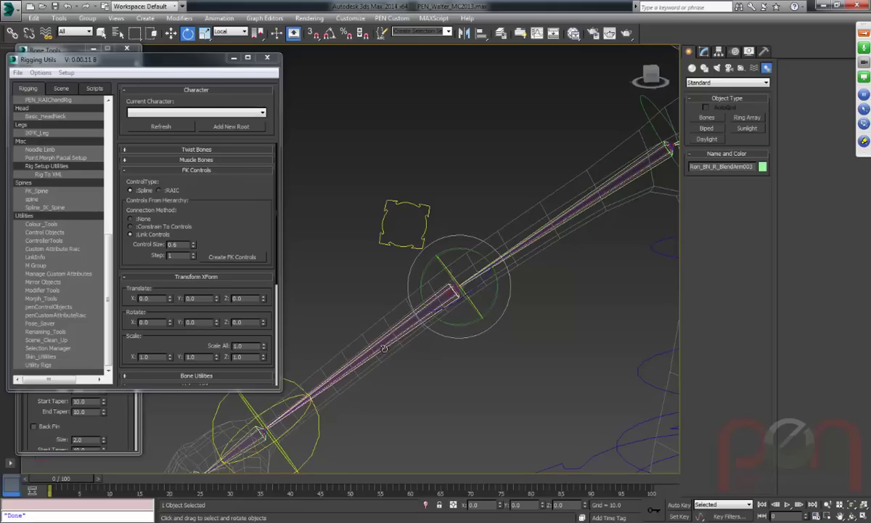
{"action": "middle_click_drag", "start_coordinate": [337, 350], "coordinate": [382, 325]}
{"action": "key", "text": "w"}
{"action": "left_click", "coordinate": [350, 376]}
{"action": "middle_click_drag", "start_coordinate": [513, 292], "coordinate": [467, 269]}
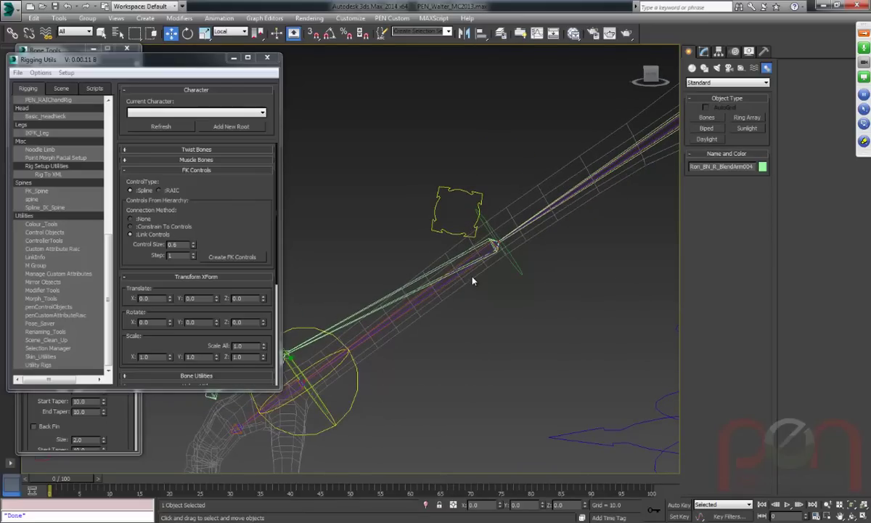
{"action": "key", "text": "ctrl+z"}
{"action": "middle_click_drag", "start_coordinate": [474, 281], "coordinate": [481, 284], "text": "alt"}
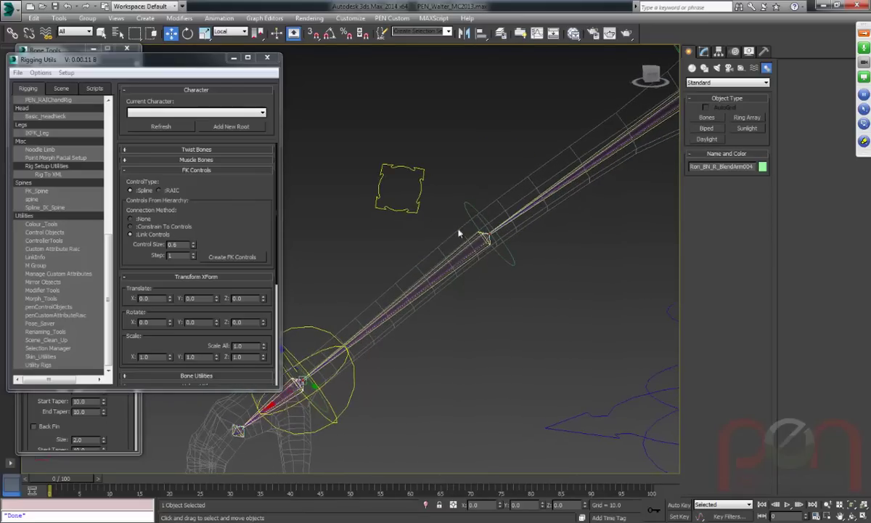
Move the arrow control along its local X axis to line it up with the elbow joint.
{"action": "left_click", "coordinate": [424, 201]}
{"action": "middle_click_drag", "start_coordinate": [428, 212], "coordinate": [473, 249]}
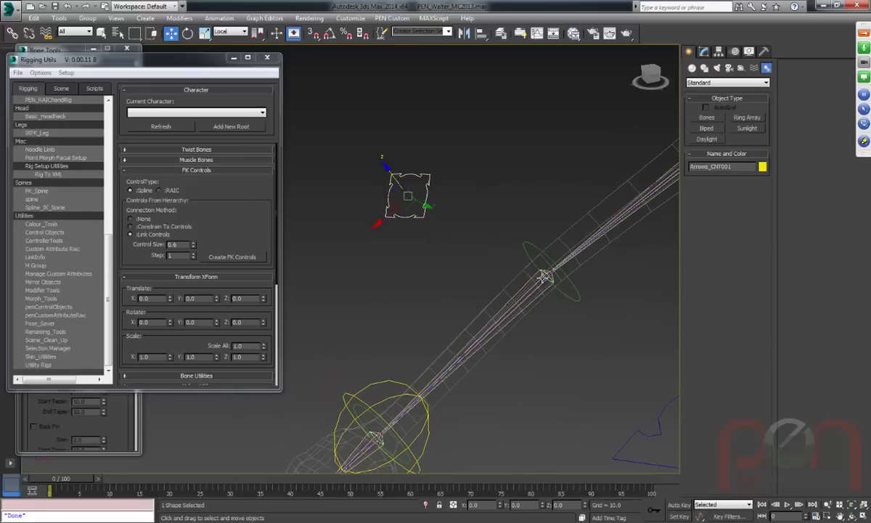
{"action": "middle_click_drag", "start_coordinate": [444, 217], "coordinate": [534, 274], "text": "alt"}
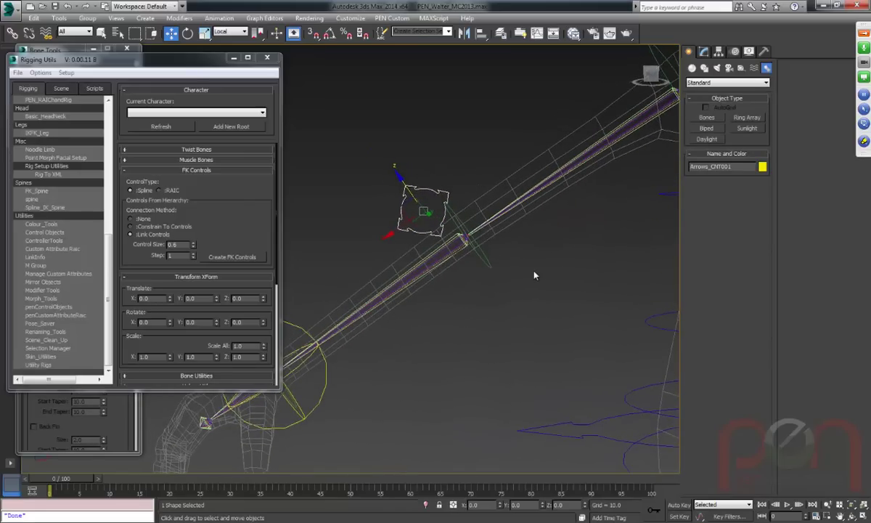
{"action": "key", "text": "f"}
{"action": "middle_click_drag", "start_coordinate": [472, 287], "coordinate": [576, 377]}
{"action": "scroll", "coordinate": [375, 196], "scroll_direction": "up", "scroll_amount": 5}
{"action": "scroll", "coordinate": [376, 197], "scroll_direction": "up", "scroll_amount": 3}
{"action": "middle_click_drag", "start_coordinate": [375, 196], "coordinate": [414, 276]}
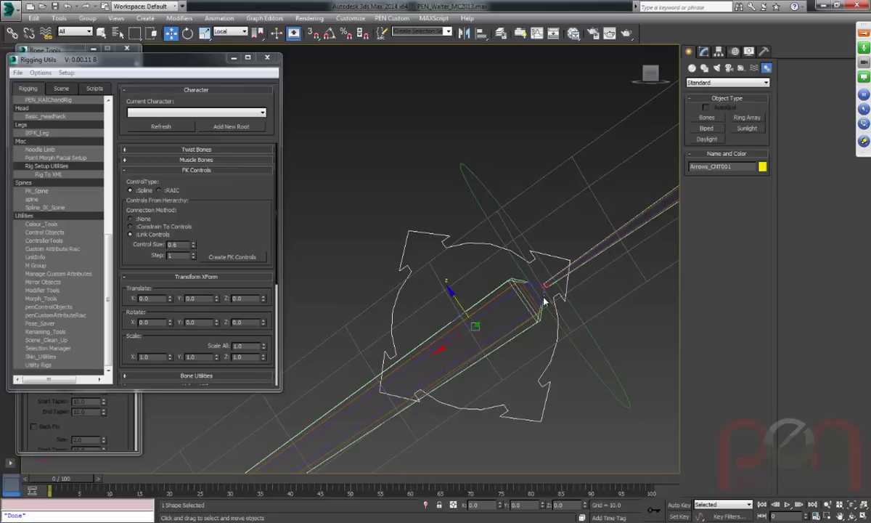
{"action": "left_click_drag", "start_coordinate": [450, 327], "coordinate": [514, 298]}
{"action": "scroll", "coordinate": [513, 297], "scroll_direction": "down", "scroll_amount": 10}
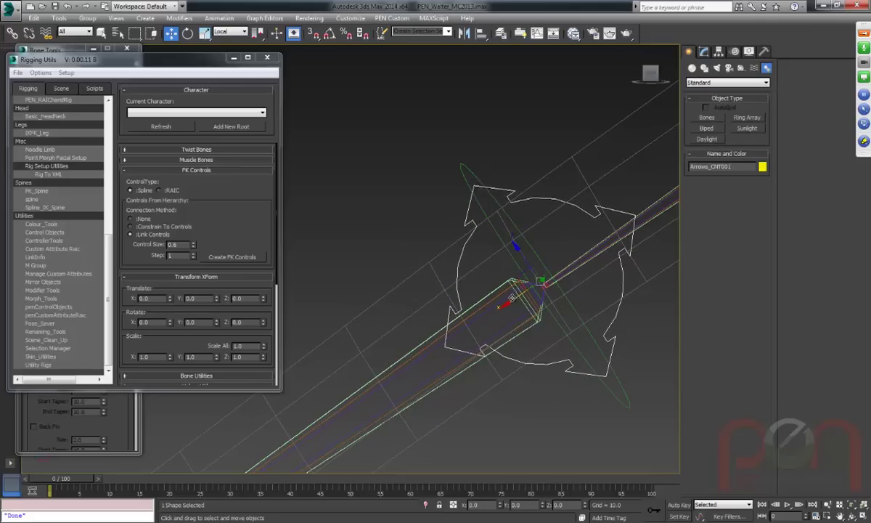
Select the IK arm bone Ron_BN_R_IKArm002 at the shoulder as the start of the IK chain.
{"action": "scroll", "coordinate": [440, 218], "scroll_direction": "up", "scroll_amount": 5}
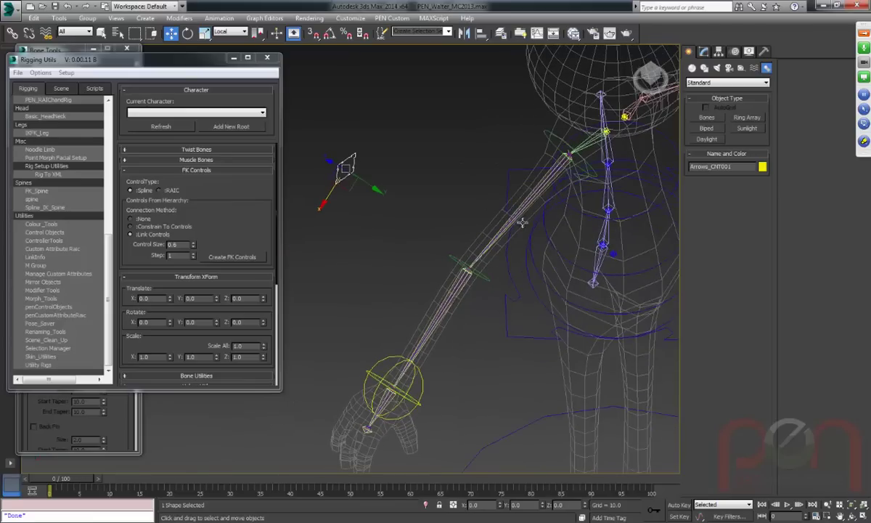
{"action": "scroll", "coordinate": [535, 209], "scroll_direction": "up", "scroll_amount": 3}
{"action": "scroll", "coordinate": [554, 257], "scroll_direction": "up", "scroll_amount": 6}
{"action": "scroll", "coordinate": [548, 258], "scroll_direction": "up", "scroll_amount": 1}
{"action": "left_click", "coordinate": [525, 159]}
{"action": "middle_click_drag", "start_coordinate": [465, 256], "coordinate": [530, 230], "text": "alt"}
{"action": "middle_click_drag", "start_coordinate": [433, 286], "coordinate": [467, 291], "text": "alt"}
{"action": "scroll", "coordinate": [467, 292], "scroll_direction": "up", "scroll_amount": 6}
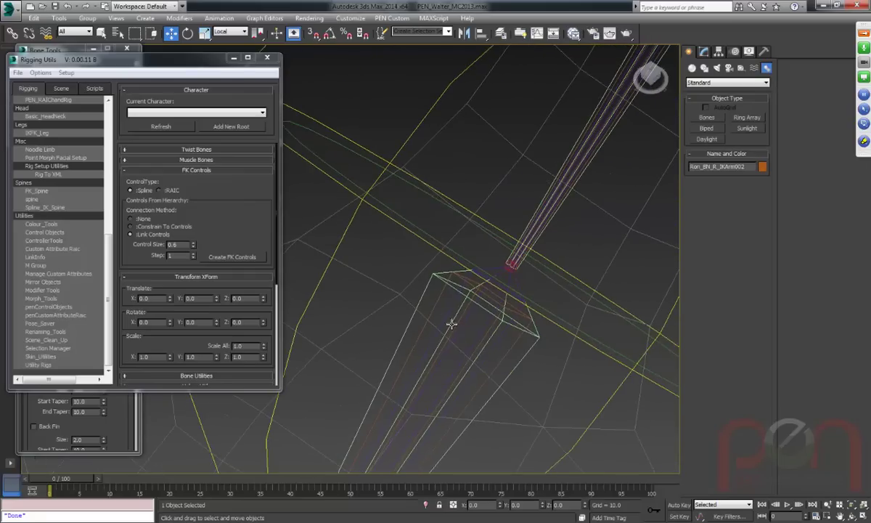
{"action": "middle_click_drag", "start_coordinate": [438, 301], "coordinate": [372, 326]}
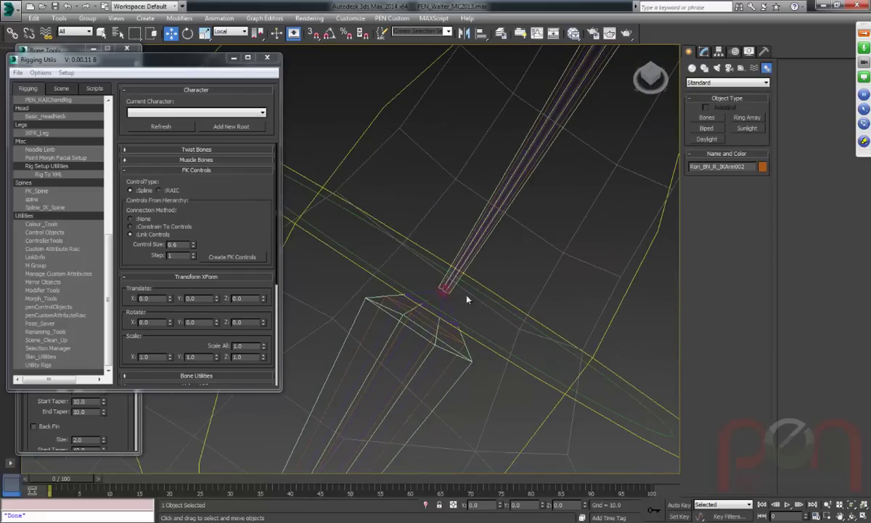
{"action": "left_click", "coordinate": [214, 18]}
{"action": "mouse_move", "coordinate": [227, 57]}
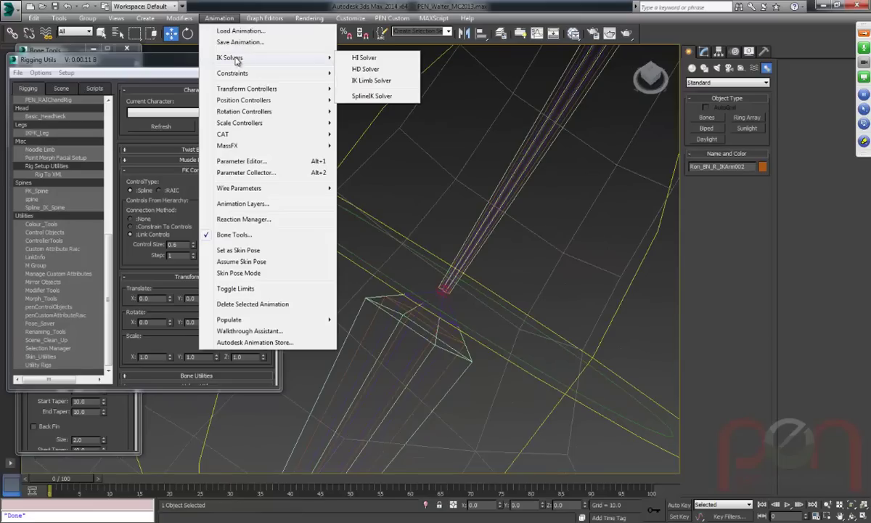
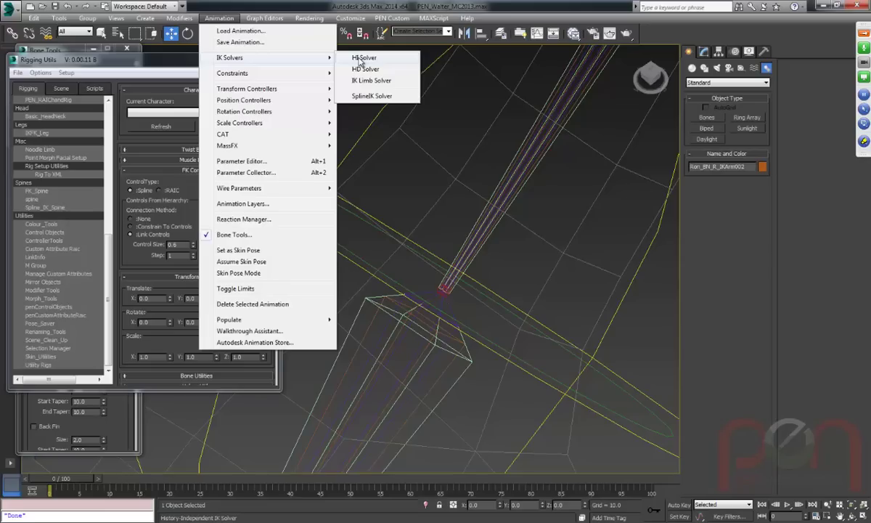
{"action": "left_click", "coordinate": [359, 59]}
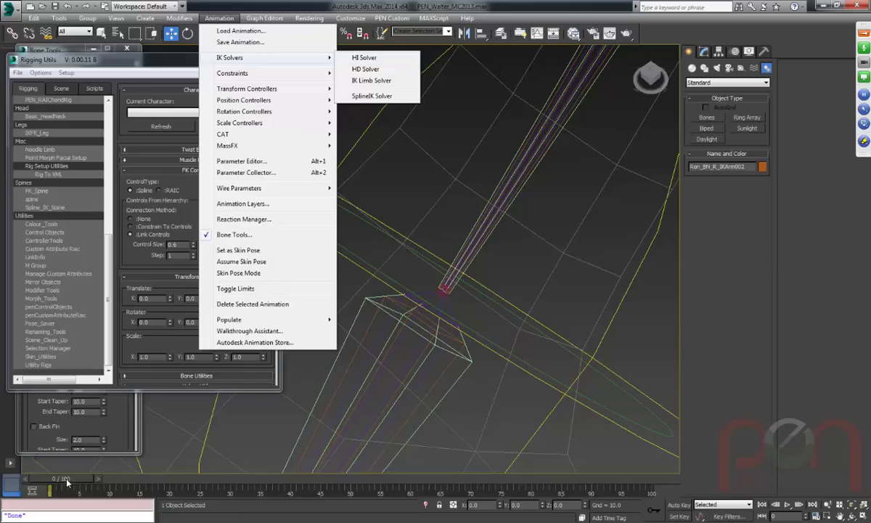
{"action": "key", "text": "Escape"}
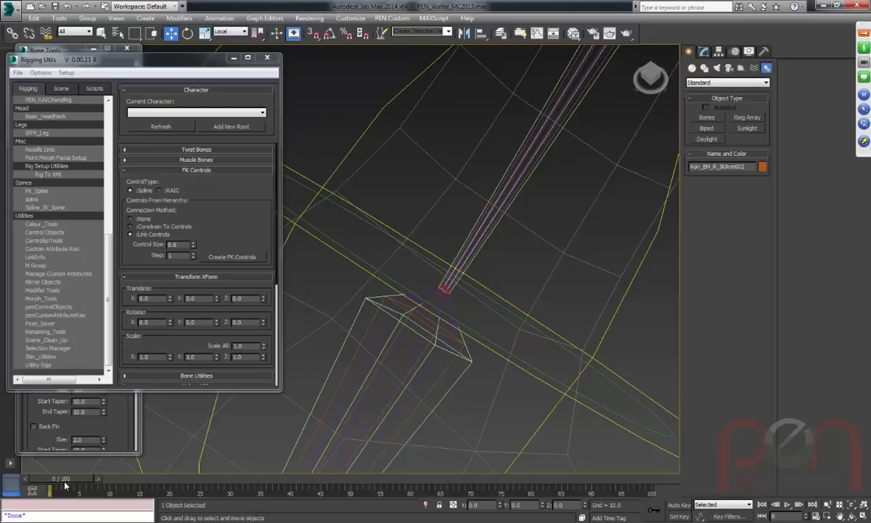
Scrub the timeline to frame 100 and back to frame 0, repeating the pass a second time.
{"action": "left_click_drag", "start_coordinate": [65, 481], "coordinate": [653, 480]}
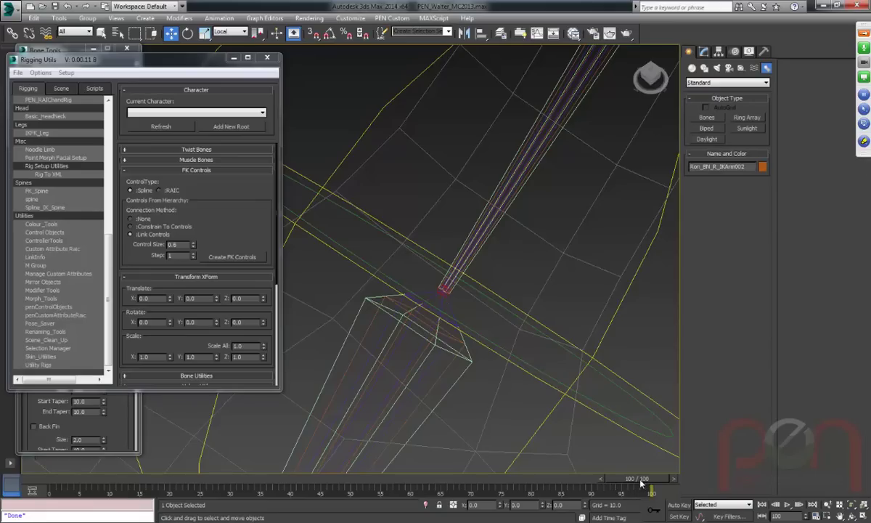
{"action": "left_click_drag", "start_coordinate": [641, 483], "coordinate": [58, 455]}
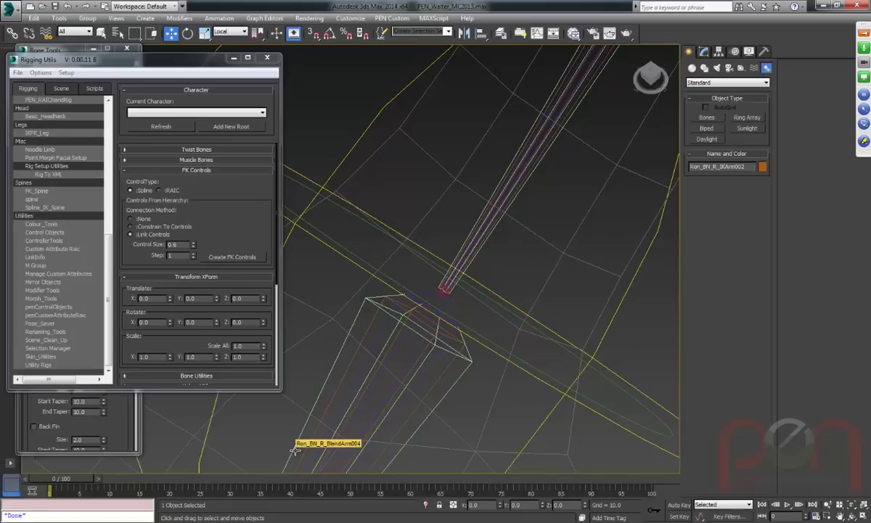
{"action": "key", "text": "q"}
{"action": "left_click_drag", "start_coordinate": [73, 485], "coordinate": [662, 478]}
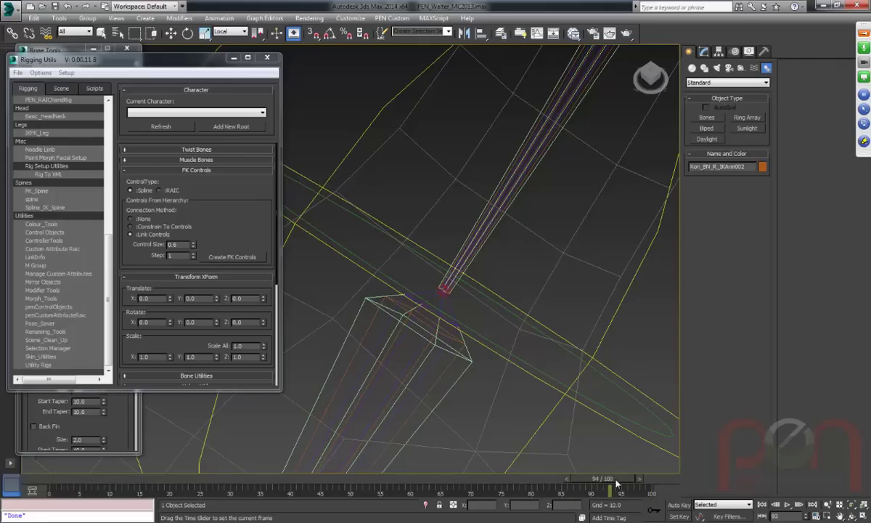
{"action": "key", "text": "w"}
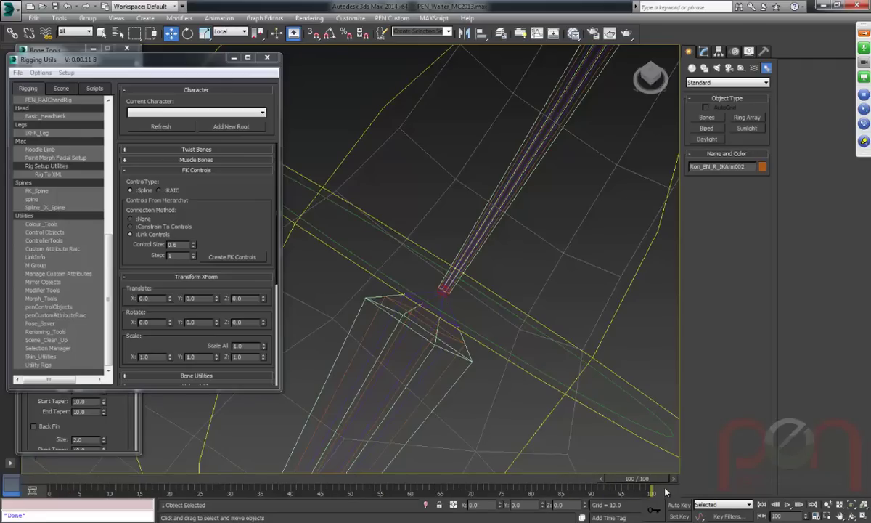
{"action": "left_click_drag", "start_coordinate": [646, 479], "coordinate": [54, 479]}
Apply an HI Solver from the selected upper-arm IK bone to the wrist's IK bone.
{"action": "left_click", "coordinate": [219, 19]}
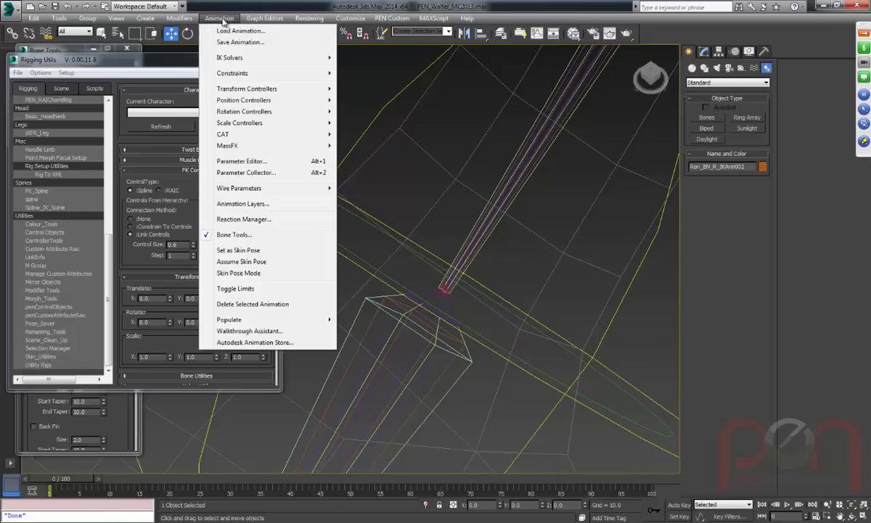
{"action": "mouse_move", "coordinate": [229, 58]}
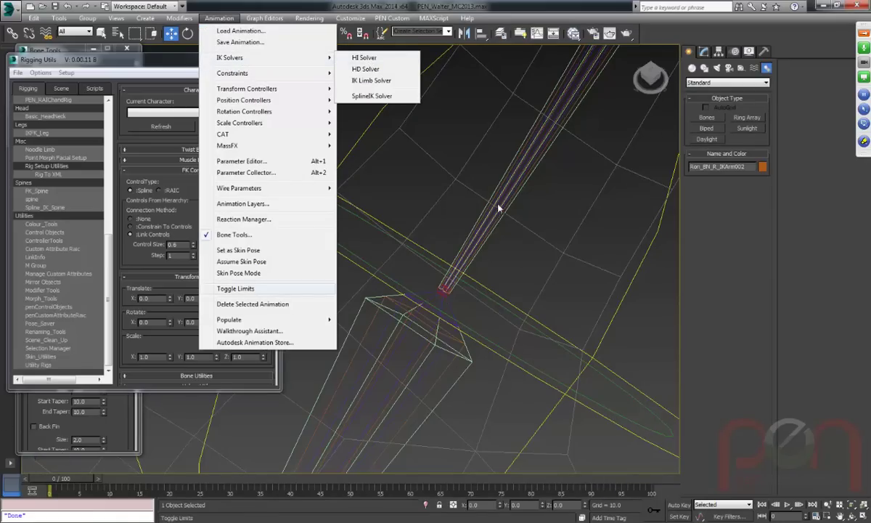
{"action": "mouse_move", "coordinate": [318, 60]}
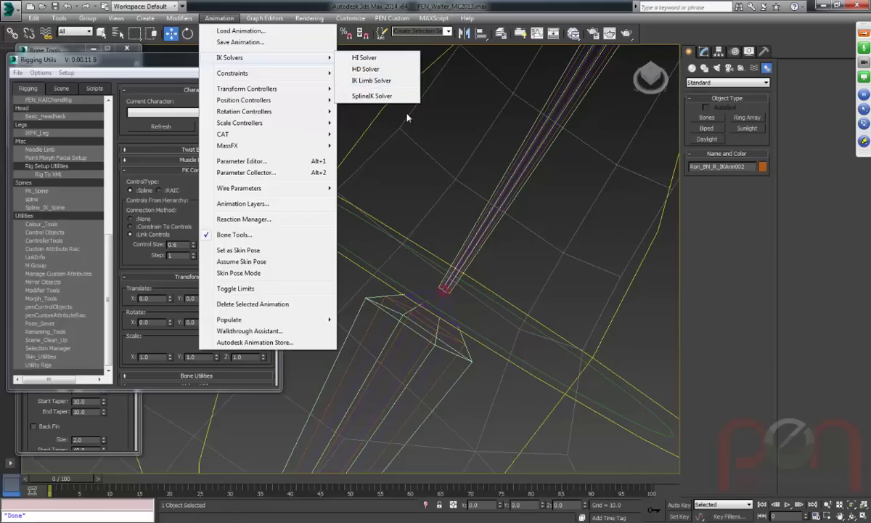
{"action": "left_click", "coordinate": [366, 59]}
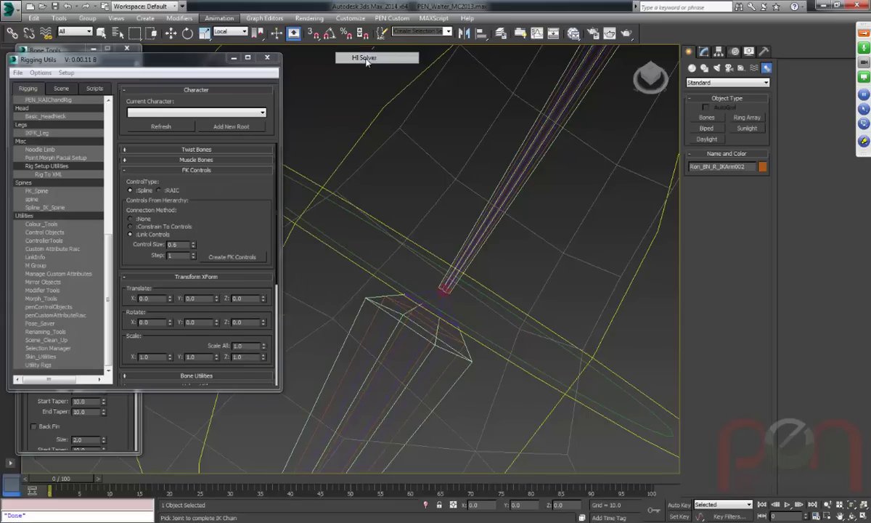
{"action": "middle_click_drag", "start_coordinate": [450, 334], "coordinate": [434, 238], "text": "alt"}
{"action": "middle_click_drag", "start_coordinate": [480, 153], "coordinate": [439, 398], "text": "alt"}
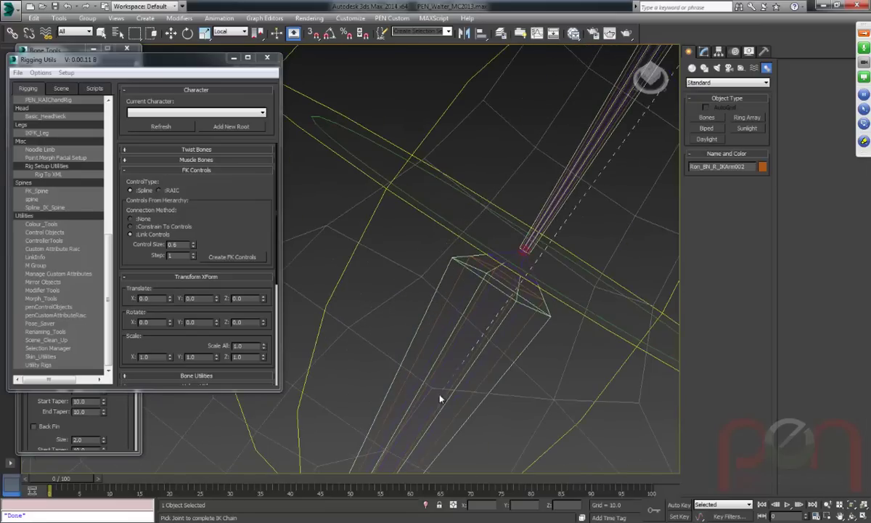
{"action": "left_click", "coordinate": [454, 285]}
{"action": "middle_click_drag", "start_coordinate": [518, 325], "coordinate": [487, 270], "text": "alt"}
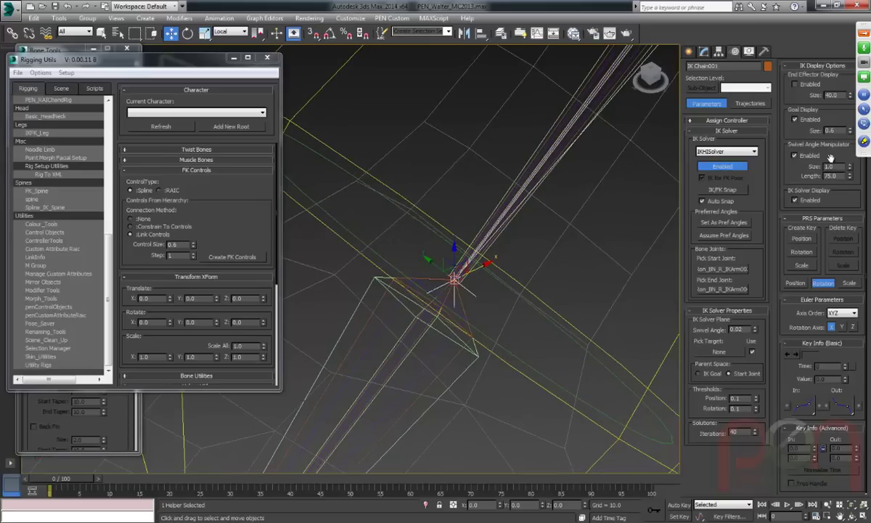
Set the IK chain's goal display size to 2.0 and switch the viewport to shaded display.
{"action": "left_click_drag", "start_coordinate": [849, 131], "coordinate": [851, 60]}
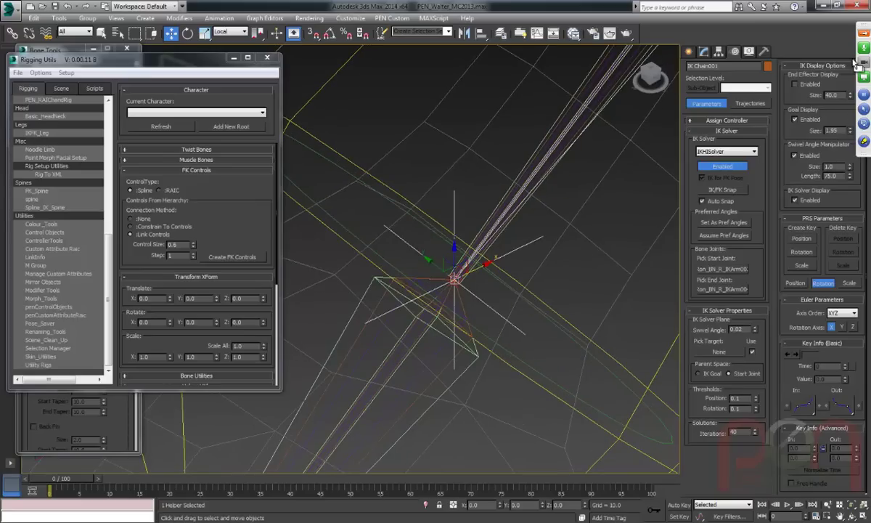
{"action": "middle_click_drag", "start_coordinate": [501, 261], "coordinate": [515, 266], "text": "alt"}
{"action": "double_click", "coordinate": [832, 132]}
{"action": "scroll", "coordinate": [447, 254], "scroll_direction": "down", "scroll_amount": 5}
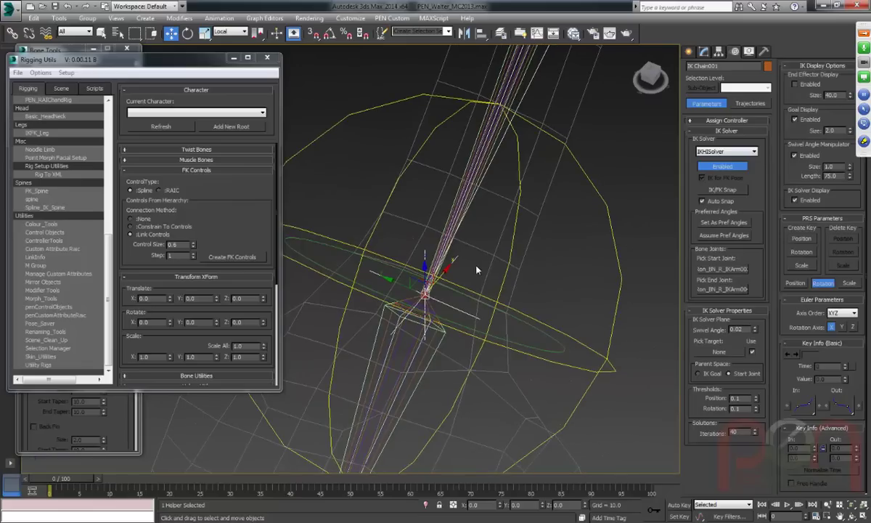
{"action": "mouse_move", "coordinate": [447, 253]}
{"action": "middle_mouse_down"}
{"action": "mouse_move", "coordinate": [373, 273]}
{"action": "mouse_move", "coordinate": [405, 311]}
{"action": "middle_mouse_up"}
{"action": "key", "text": "F3"}
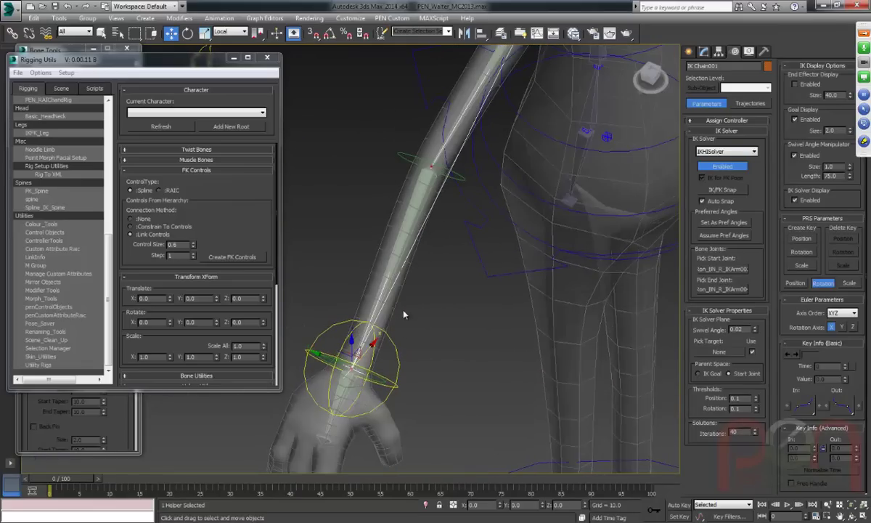
Try moving the IK goal away from the wrist to bend the IK arm, and undo the moves.
{"action": "left_click_drag", "start_coordinate": [347, 353], "coordinate": [497, 234]}
{"action": "right_click", "coordinate": [497, 234]}
{"action": "middle_click_drag", "start_coordinate": [500, 233], "coordinate": [518, 297]}
{"action": "scroll", "coordinate": [517, 297], "scroll_direction": "down", "scroll_amount": 1}
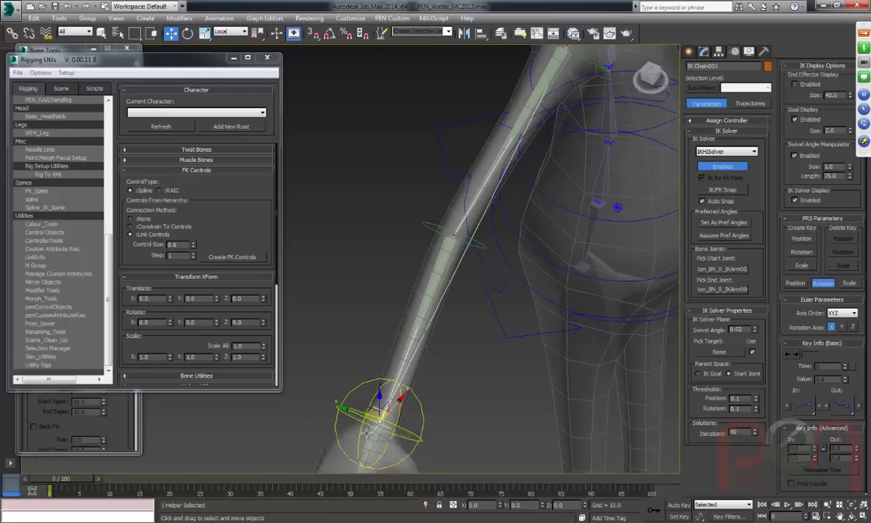
{"action": "scroll", "coordinate": [377, 434], "scroll_direction": "up", "scroll_amount": 4}
{"action": "middle_click_drag", "start_coordinate": [377, 435], "coordinate": [410, 391]}
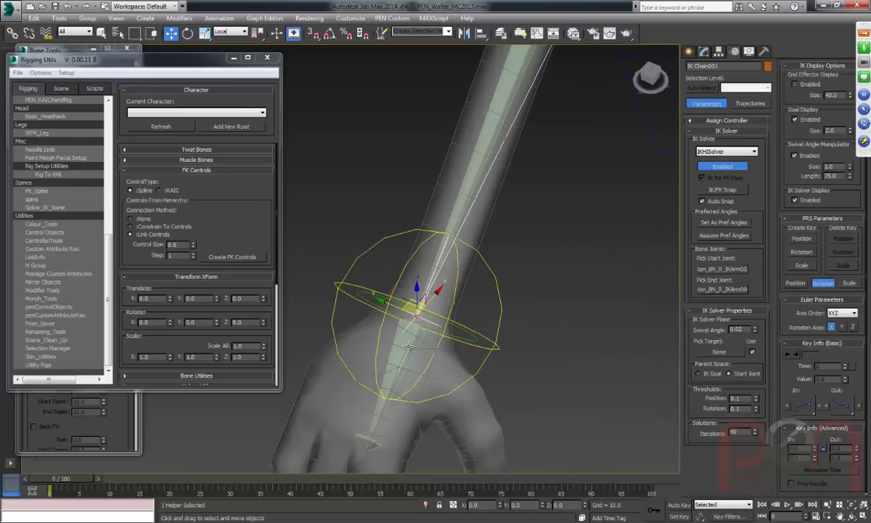
{"action": "scroll", "coordinate": [405, 344], "scroll_direction": "down", "scroll_amount": 3}
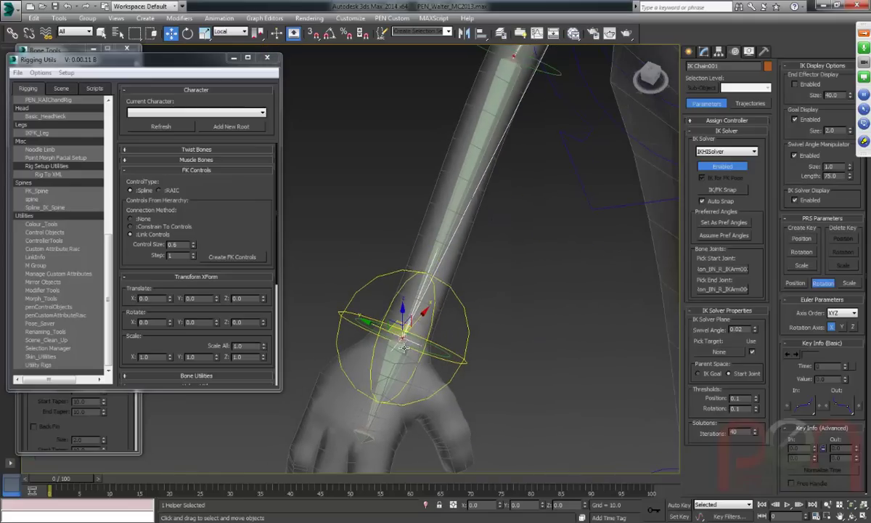
{"action": "scroll", "coordinate": [404, 348], "scroll_direction": "down", "scroll_amount": 4}
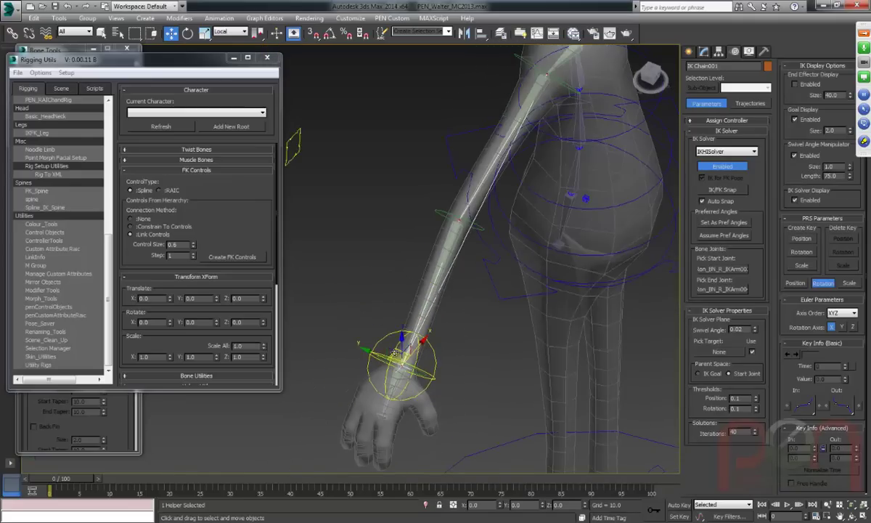
{"action": "left_click_drag", "start_coordinate": [401, 354], "coordinate": [521, 292]}
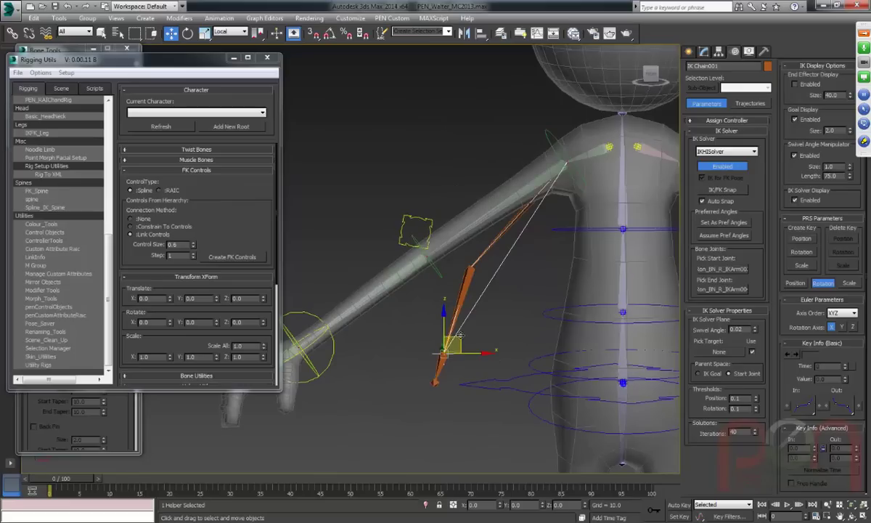
{"action": "left_click_drag", "start_coordinate": [430, 320], "coordinate": [415, 166]}
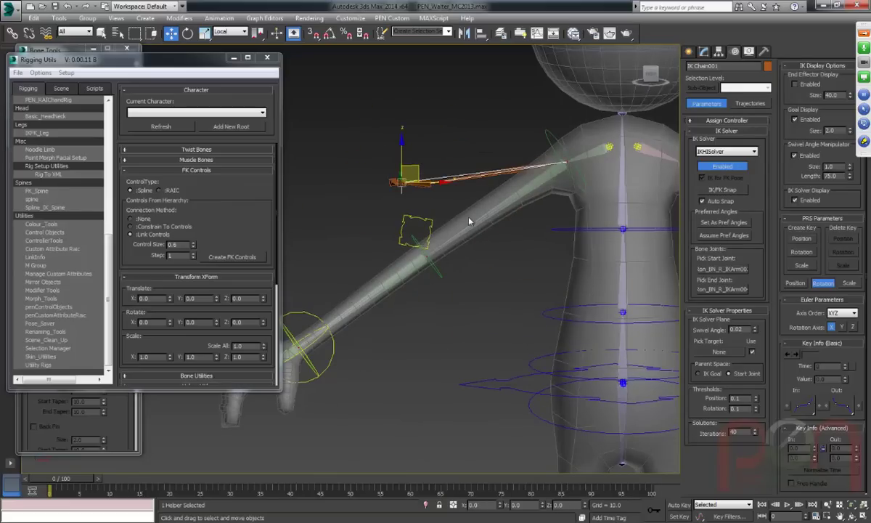
{"action": "mouse_move", "coordinate": [479, 209]}
{"action": "middle_mouse_down", "text": "alt"}
{"action": "mouse_move", "coordinate": [491, 203]}
{"action": "mouse_move", "coordinate": [465, 200]}
{"action": "middle_mouse_up", "text": "alt"}
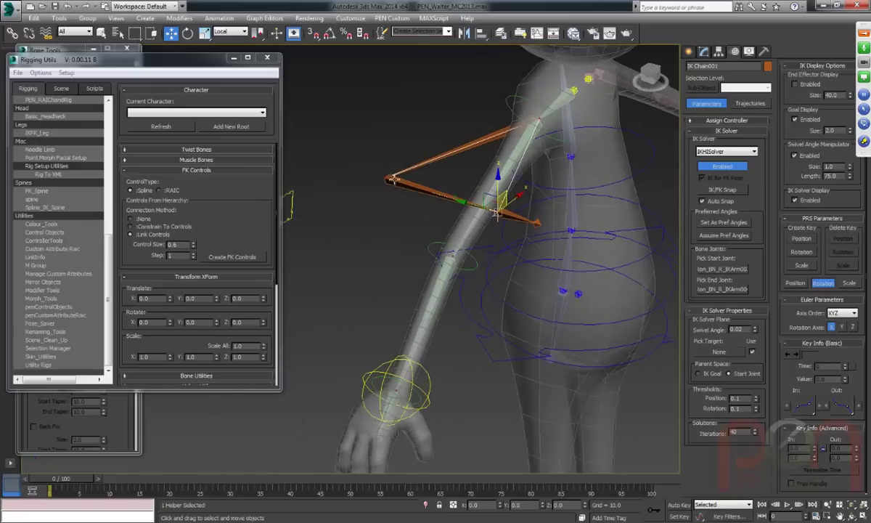
{"action": "key", "text": "ctrl+z"}
{"action": "key", "text": "ctrl+z"}
Try varying the IK solver's swivel angle, and reset it to 0.0.
{"action": "middle_click_drag", "start_coordinate": [472, 266], "coordinate": [529, 155]}
{"action": "scroll", "coordinate": [472, 215], "scroll_direction": "down", "scroll_amount": 3}
{"action": "middle_click_drag", "start_coordinate": [538, 107], "coordinate": [473, 268], "text": "alt"}
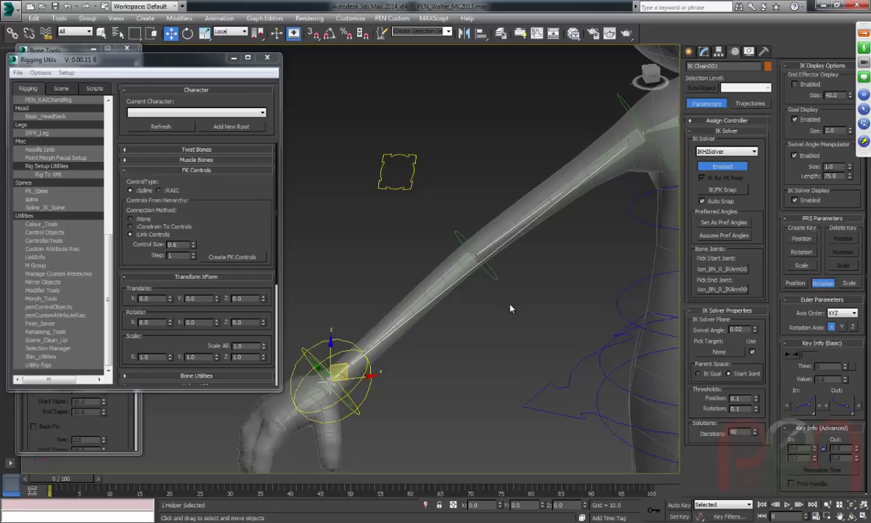
{"action": "mouse_move", "coordinate": [752, 331]}
{"action": "left_mouse_down"}
{"action": "mouse_move", "coordinate": [744, 268]}
{"action": "mouse_move", "coordinate": [756, 330]}
{"action": "left_mouse_up"}
{"action": "right_click", "coordinate": [755, 331]}
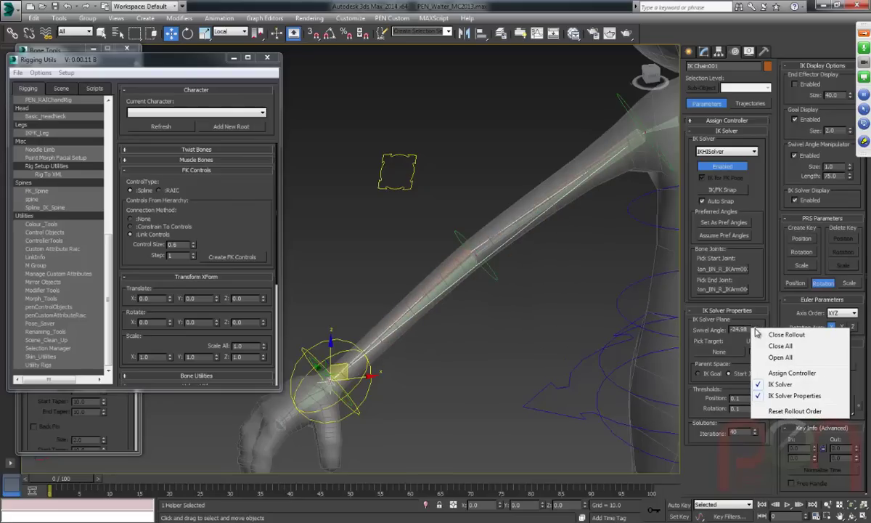
{"action": "left_click", "coordinate": [714, 309]}
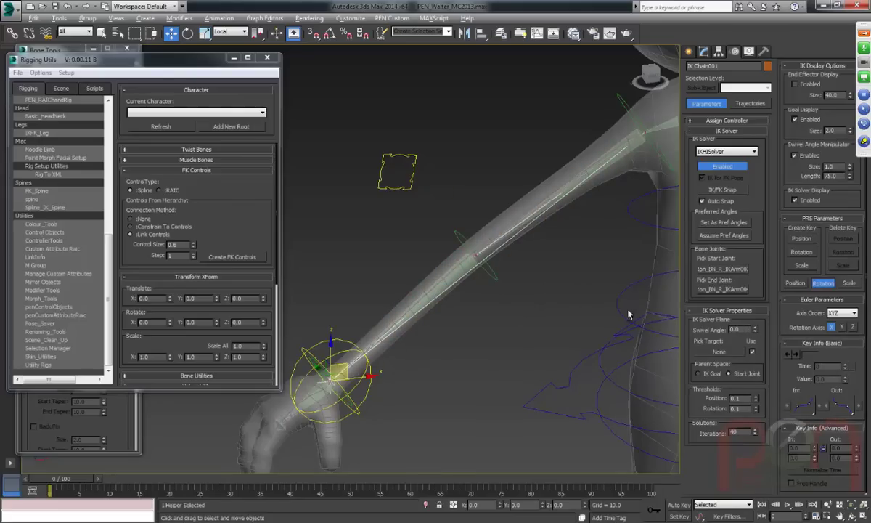
Examine the elbow joint, the IK chain and the arrow control's alignment from several angles.
{"action": "middle_click_drag", "start_coordinate": [675, 318], "coordinate": [646, 315], "text": "alt"}
{"action": "middle_click_drag", "start_coordinate": [509, 323], "coordinate": [531, 308], "text": "alt"}
{"action": "mouse_move", "coordinate": [526, 253]}
{"action": "middle_mouse_down", "text": "alt"}
{"action": "mouse_move", "coordinate": [522, 264]}
{"action": "mouse_move", "coordinate": [510, 255]}
{"action": "middle_mouse_up", "text": "alt"}
{"action": "scroll", "coordinate": [532, 175], "scroll_direction": "up", "scroll_amount": 2}
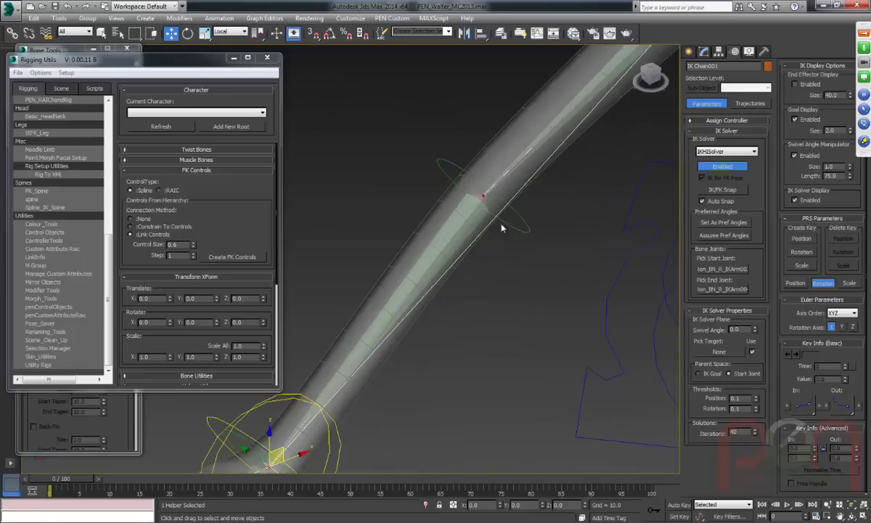
{"action": "scroll", "coordinate": [490, 206], "scroll_direction": "down", "scroll_amount": 4}
{"action": "middle_click_drag", "start_coordinate": [515, 212], "coordinate": [499, 187], "text": "alt"}
{"action": "scroll", "coordinate": [526, 248], "scroll_direction": "up", "scroll_amount": 2}
{"action": "scroll", "coordinate": [526, 248], "scroll_direction": "up", "scroll_amount": 2}
{"action": "middle_click_drag", "start_coordinate": [526, 291], "coordinate": [490, 294], "text": "alt"}
{"action": "scroll", "coordinate": [552, 276], "scroll_direction": "down", "scroll_amount": 3}
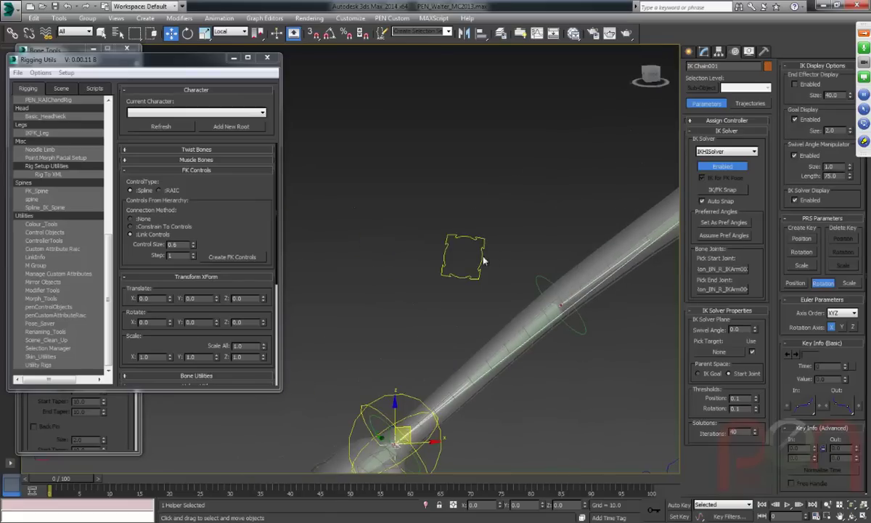
Assign the arrow control beside the elbow as the IK solver plane's target.
{"action": "middle_click_drag", "start_coordinate": [459, 253], "coordinate": [596, 312], "text": "alt"}
{"action": "left_click", "coordinate": [718, 351]}
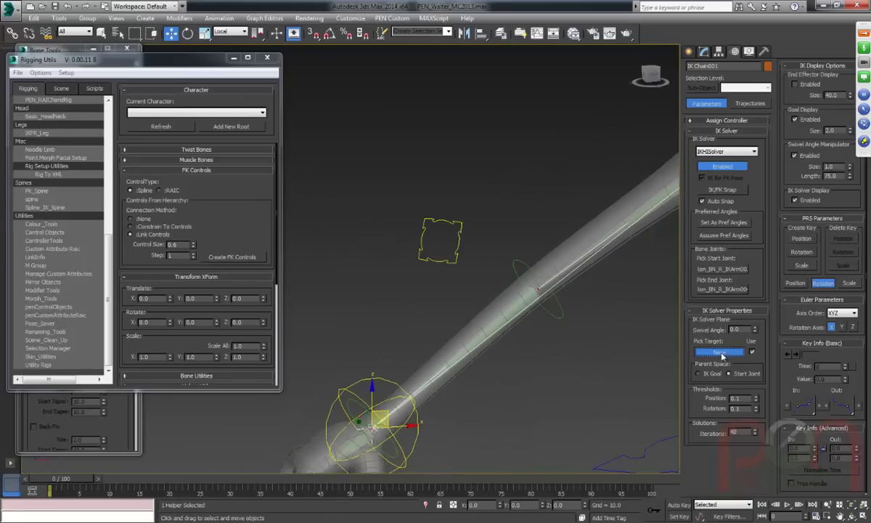
{"action": "left_click", "coordinate": [446, 228]}
Select the arrow control and try moving it along its local Z axis.
{"action": "left_click", "coordinate": [461, 244]}
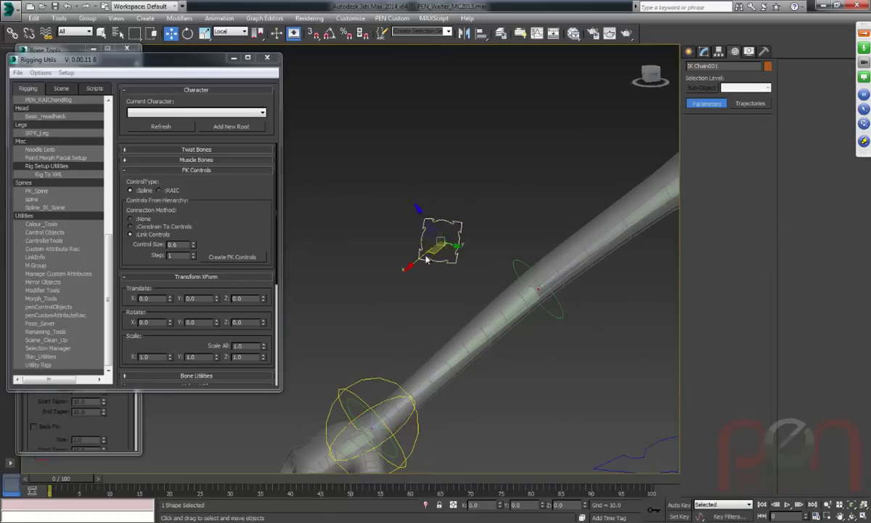
{"action": "left_click_drag", "start_coordinate": [434, 208], "coordinate": [528, 340]}
{"action": "right_click", "coordinate": [527, 340]}
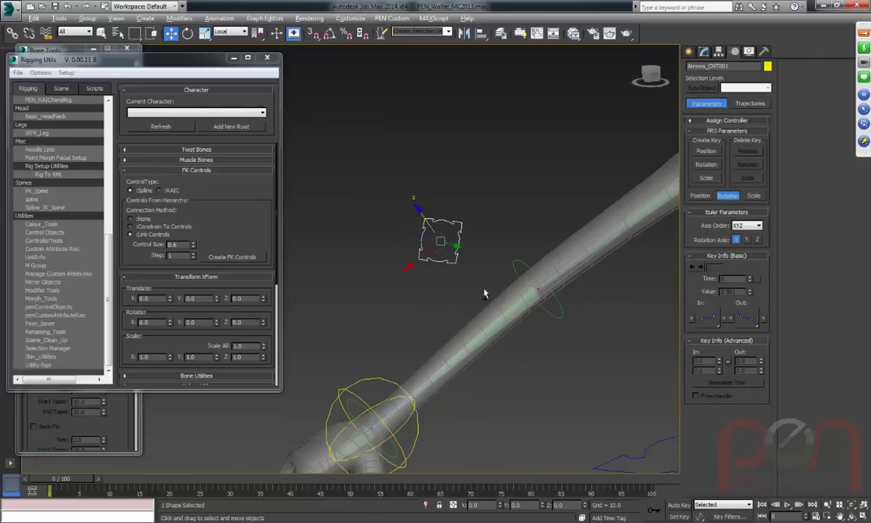
Link the IK chain goal at the wrist to the sphere control around the wrist.
{"action": "scroll", "coordinate": [500, 307], "scroll_direction": "down", "scroll_amount": 5}
{"action": "scroll", "coordinate": [530, 285], "scroll_direction": "up", "scroll_amount": 6}
{"action": "mouse_move", "coordinate": [476, 244]}
{"action": "middle_mouse_down"}
{"action": "mouse_move", "coordinate": [481, 274]}
{"action": "mouse_move", "coordinate": [480, 254]}
{"action": "middle_mouse_up"}
{"action": "scroll", "coordinate": [383, 357], "scroll_direction": "up", "scroll_amount": 5}
{"action": "left_click", "coordinate": [348, 318]}
{"action": "middle_click_drag", "start_coordinate": [349, 318], "coordinate": [407, 243], "text": "alt"}
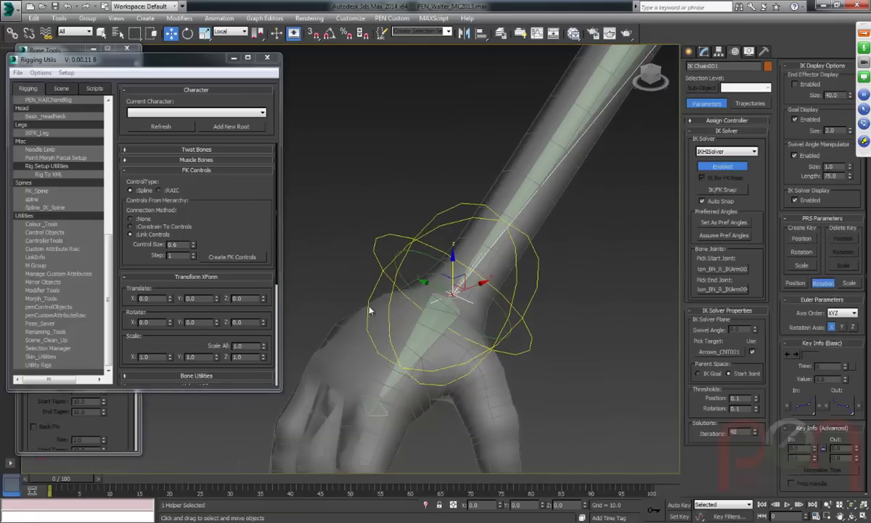
{"action": "left_click", "coordinate": [12, 33]}
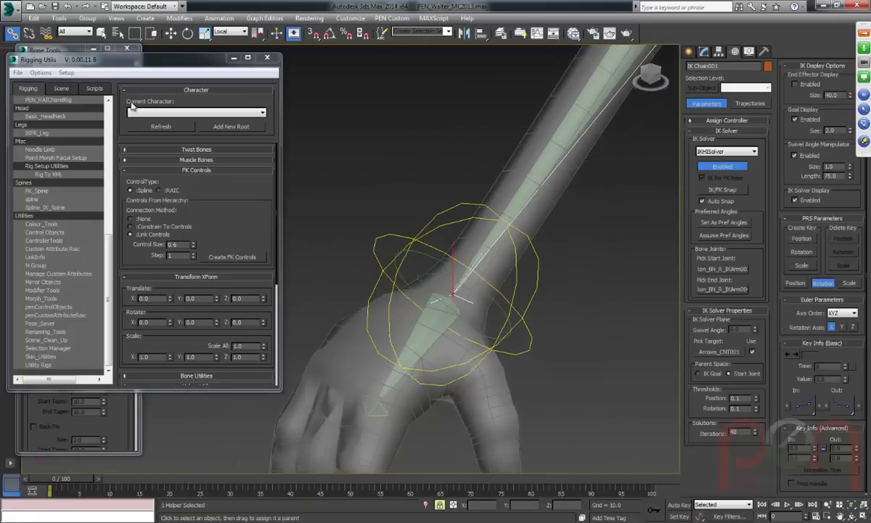
{"action": "middle_click_drag", "start_coordinate": [473, 265], "coordinate": [408, 227], "text": "alt"}
{"action": "left_click", "coordinate": [407, 227]}
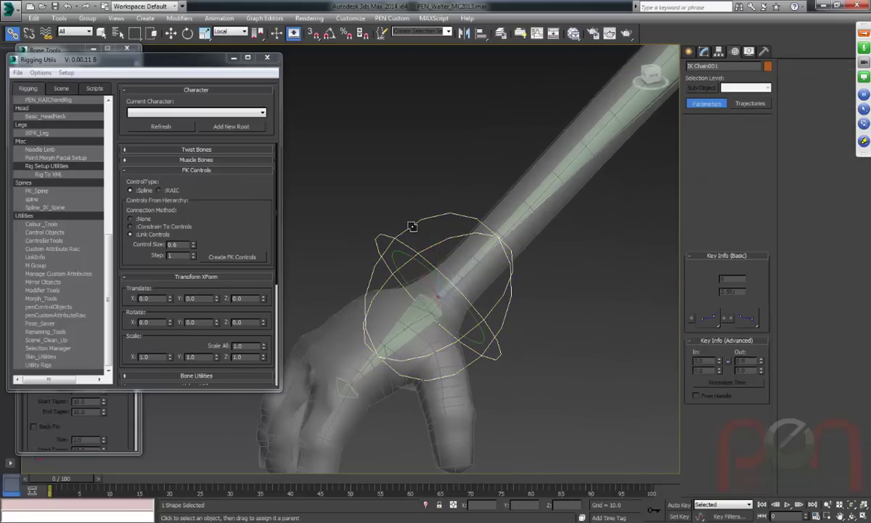
Switch to the Move tool and try moving the wrist sphere control to test the IK arm.
{"action": "scroll", "coordinate": [455, 189], "scroll_direction": "down", "scroll_amount": 6}
{"action": "key", "text": "w"}
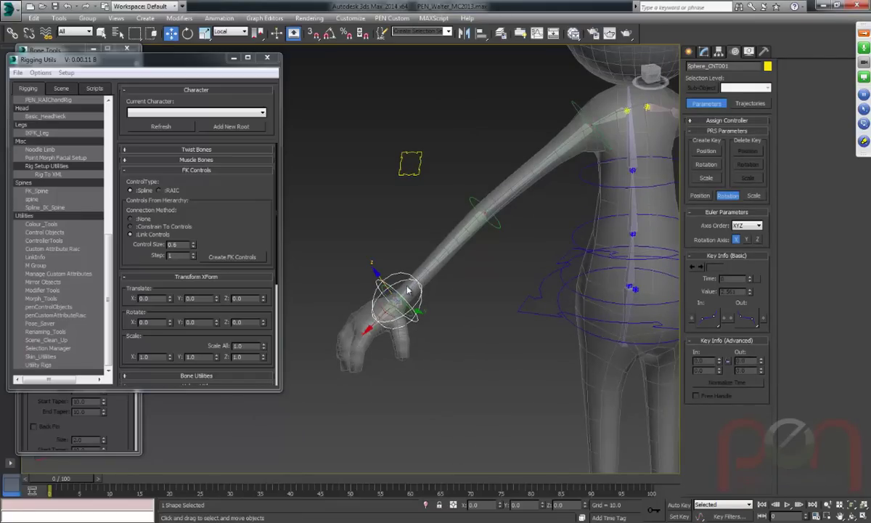
{"action": "mouse_move", "coordinate": [376, 303]}
{"action": "left_mouse_down"}
{"action": "mouse_move", "coordinate": [368, 227]}
{"action": "mouse_move", "coordinate": [433, 206]}
{"action": "mouse_move", "coordinate": [458, 255]}
{"action": "mouse_move", "coordinate": [381, 308]}
{"action": "left_mouse_up"}
{"action": "scroll", "coordinate": [483, 270], "scroll_direction": "up", "scroll_amount": 5}
{"action": "scroll", "coordinate": [483, 270], "scroll_direction": "down", "scroll_amount": 3}
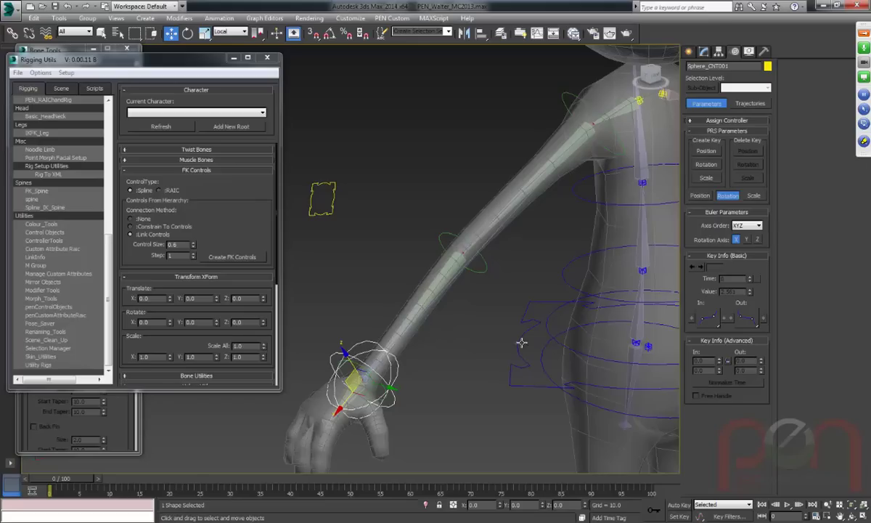
Save the current scene file.
{"action": "middle_click_drag", "start_coordinate": [519, 398], "coordinate": [445, 335]}
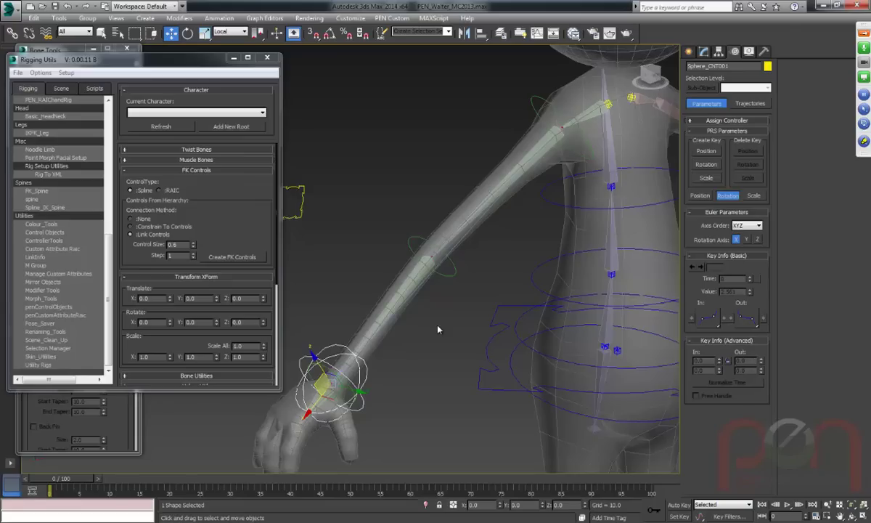
{"action": "scroll", "coordinate": [355, 315], "scroll_direction": "down", "scroll_amount": 3}
{"action": "middle_click_drag", "start_coordinate": [359, 313], "coordinate": [412, 317]}
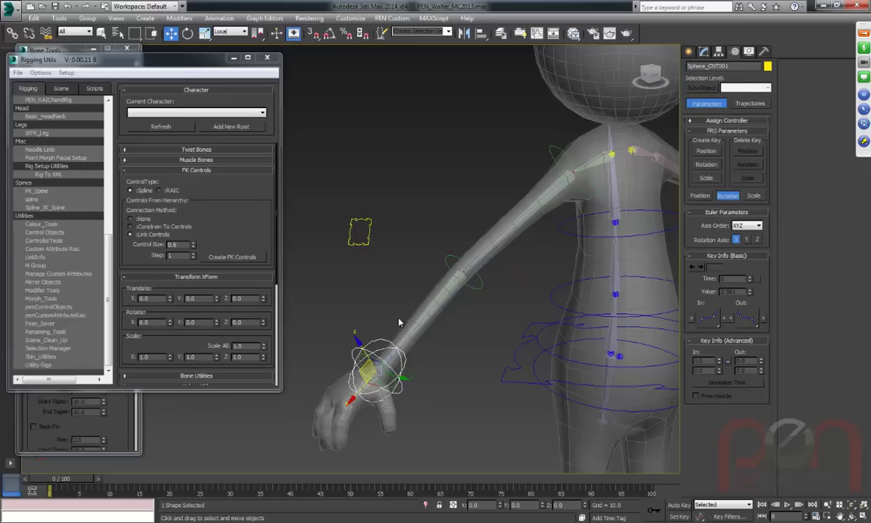
{"action": "middle_click_drag", "start_coordinate": [406, 323], "coordinate": [454, 319], "text": "alt"}
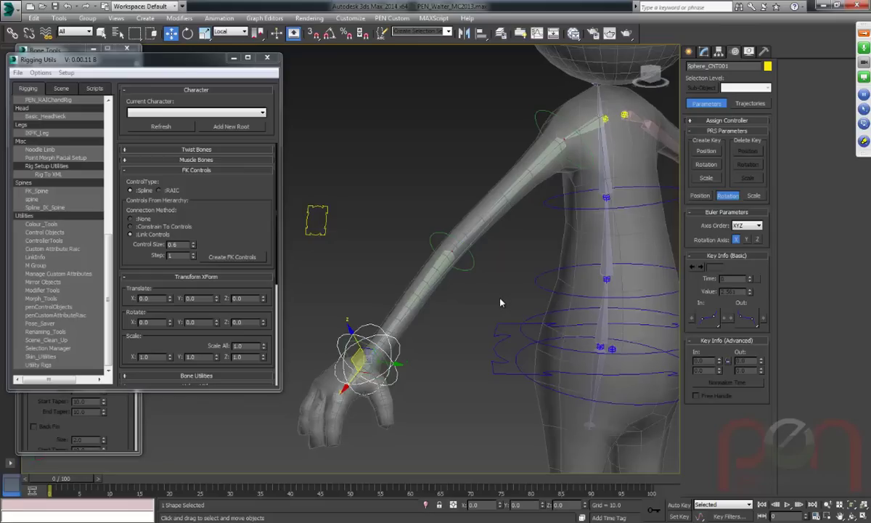
{"action": "middle_click_drag", "start_coordinate": [500, 303], "coordinate": [482, 316]}
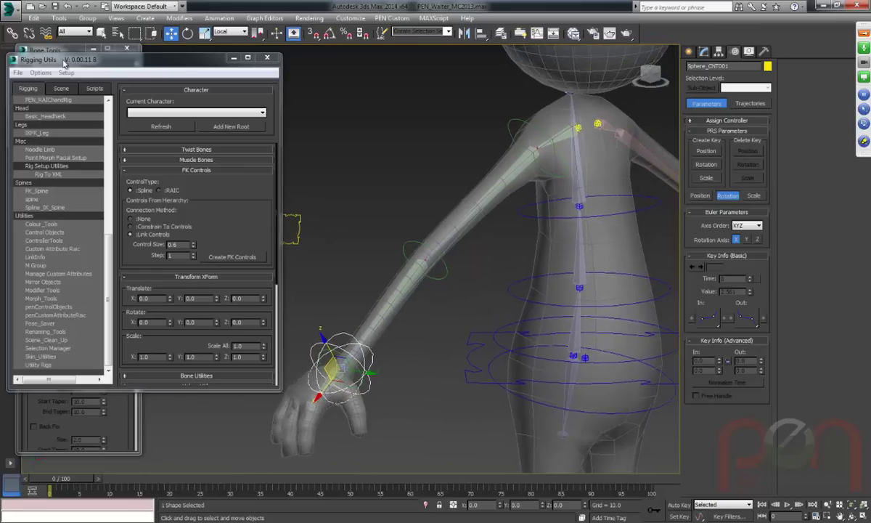
{"action": "left_click", "coordinate": [19, 14]}
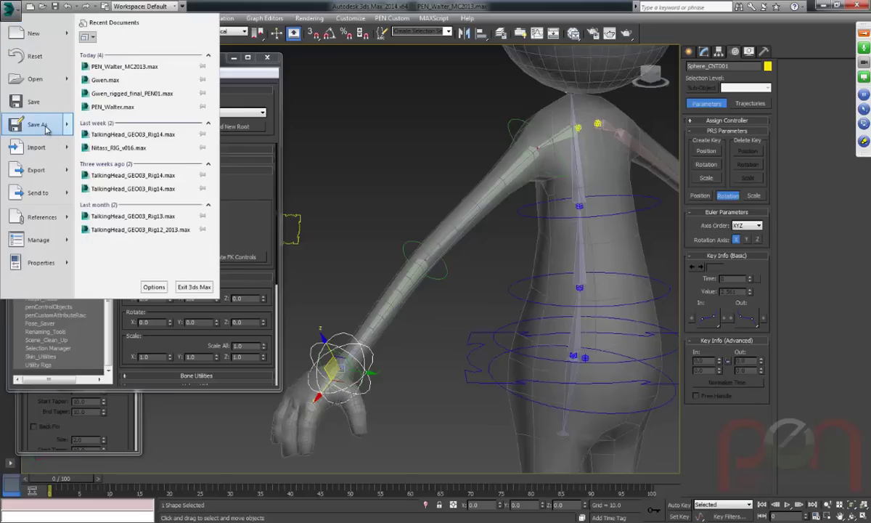
{"action": "mouse_move", "coordinate": [45, 126]}
{"action": "left_click", "coordinate": [33, 102]}
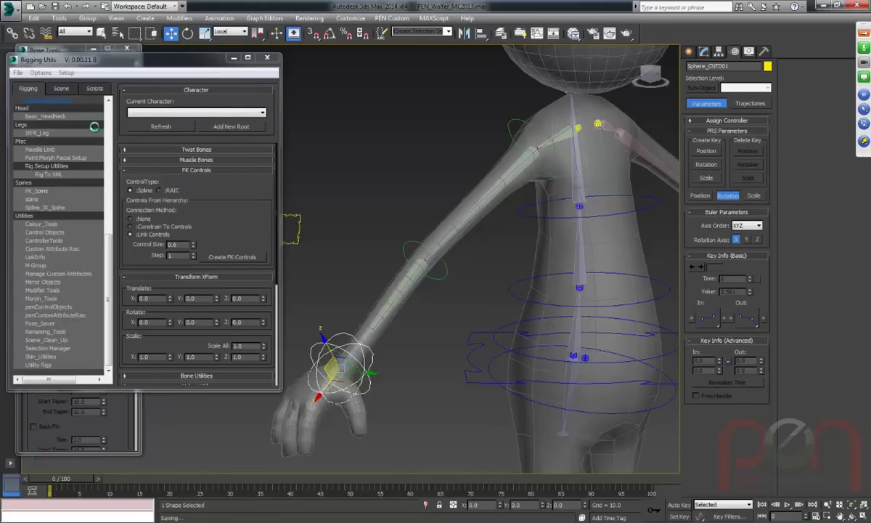
Close the Rigging Utils window to free up the viewport.
{"action": "middle_click_drag", "start_coordinate": [493, 308], "coordinate": [526, 297], "text": "alt"}
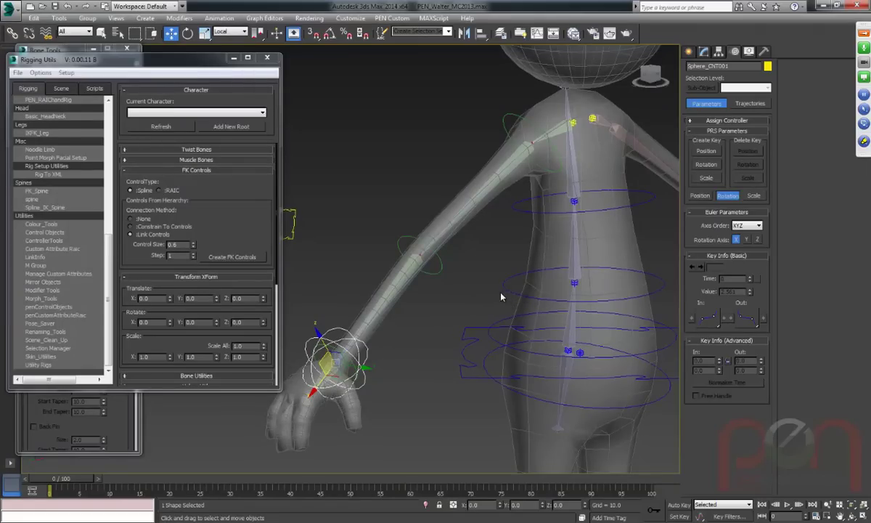
{"action": "left_click_drag", "start_coordinate": [208, 392], "coordinate": [209, 471]}
{"action": "middle_click_drag", "start_coordinate": [492, 331], "coordinate": [521, 320]}
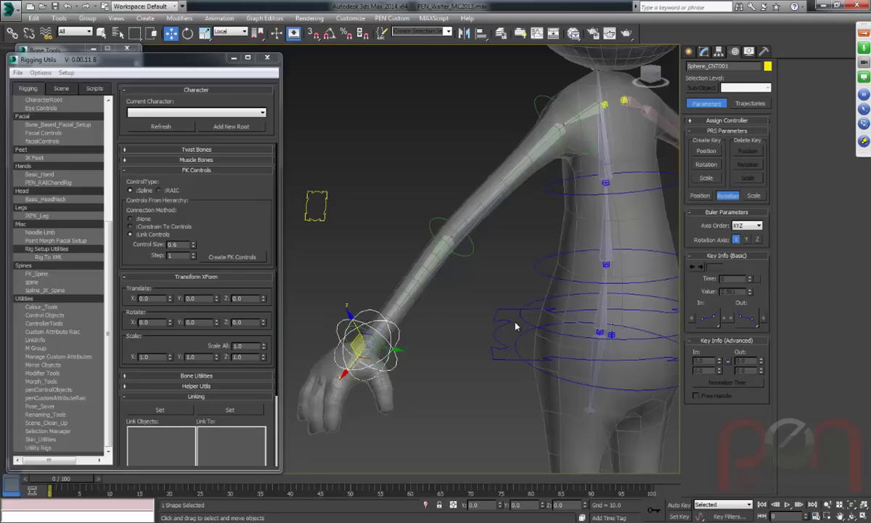
{"action": "middle_click_drag", "start_coordinate": [474, 305], "coordinate": [428, 203], "text": "alt"}
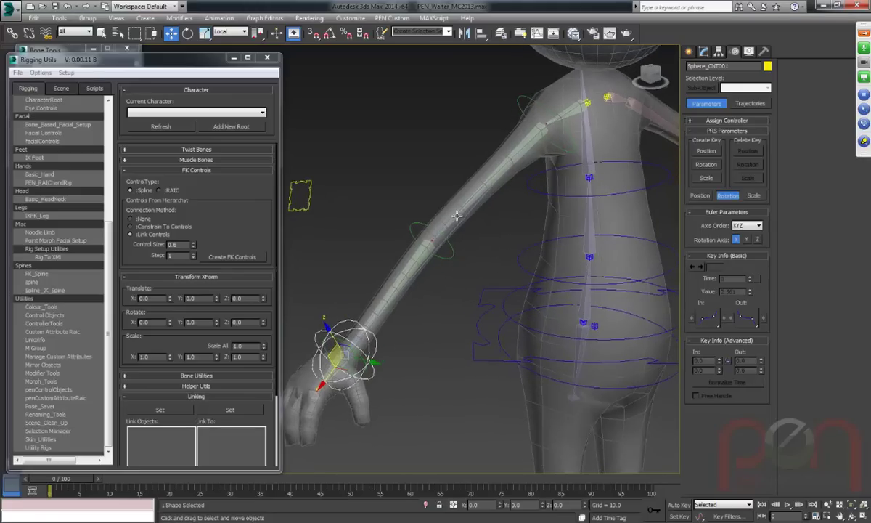
{"action": "left_click", "coordinate": [267, 58]}
Select the upper Blend arm bone in wireframe display and examine the overlapping arm chains from shoulder to hand.
{"action": "scroll", "coordinate": [501, 210], "scroll_direction": "up", "scroll_amount": 5}
{"action": "scroll", "coordinate": [501, 210], "scroll_direction": "up", "scroll_amount": 4}
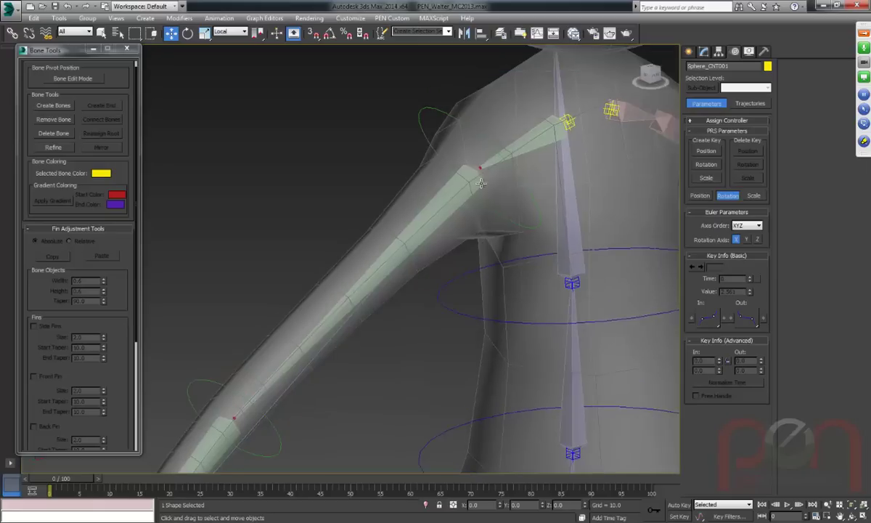
{"action": "key", "text": "F3"}
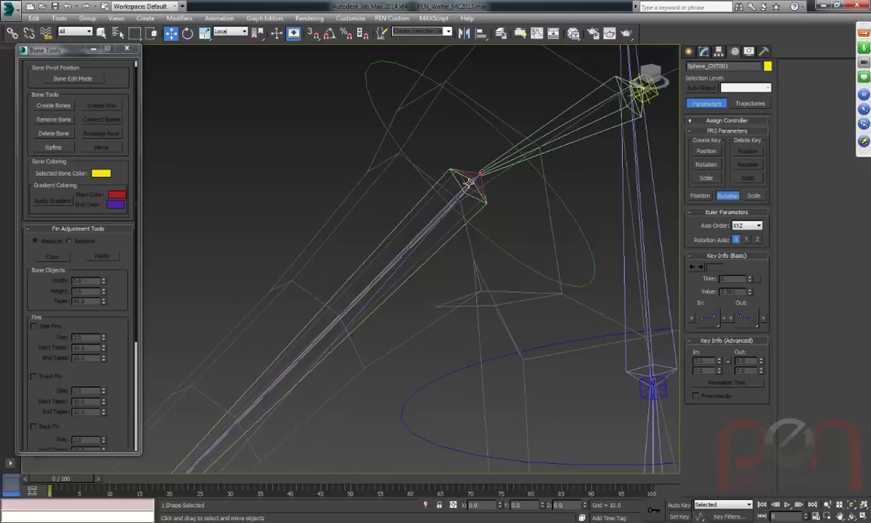
{"action": "scroll", "coordinate": [435, 175], "scroll_direction": "up", "scroll_amount": 3}
{"action": "left_click", "coordinate": [421, 157]}
{"action": "scroll", "coordinate": [424, 162], "scroll_direction": "up", "scroll_amount": 3}
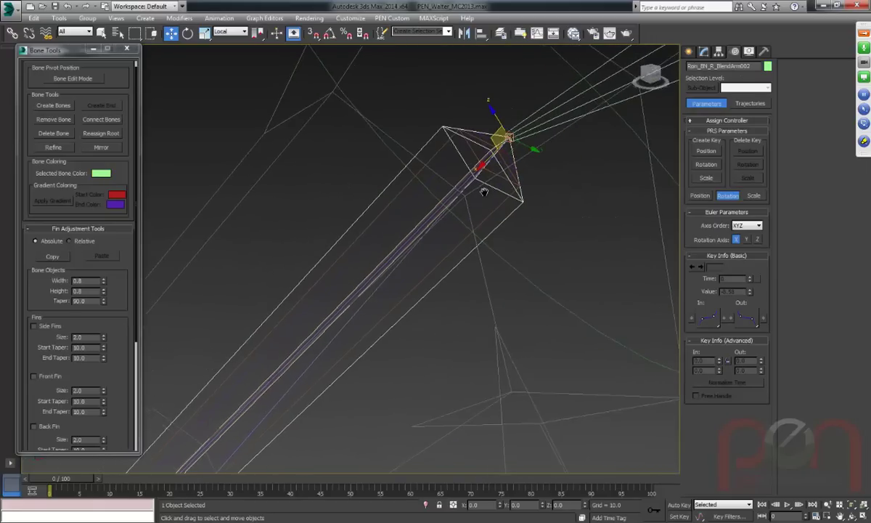
{"action": "scroll", "coordinate": [423, 162], "scroll_direction": "up", "scroll_amount": 2}
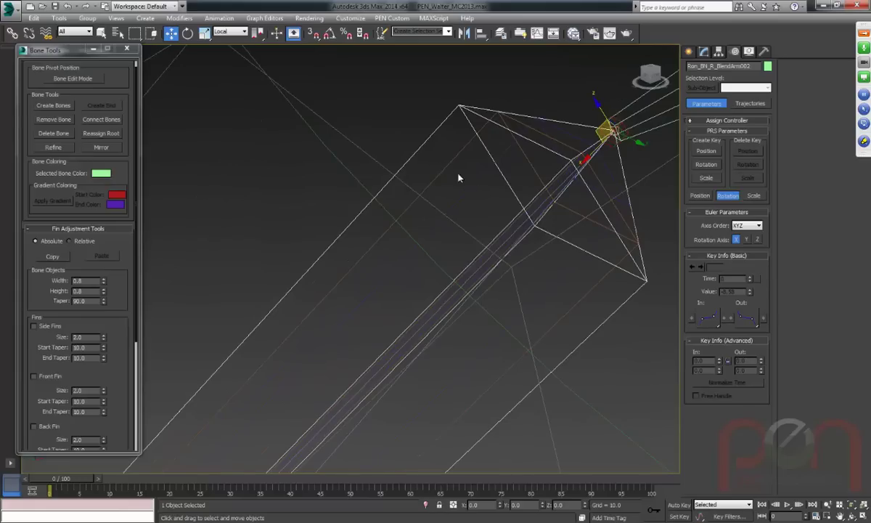
{"action": "middle_click_drag", "start_coordinate": [462, 223], "coordinate": [352, 169], "text": "alt"}
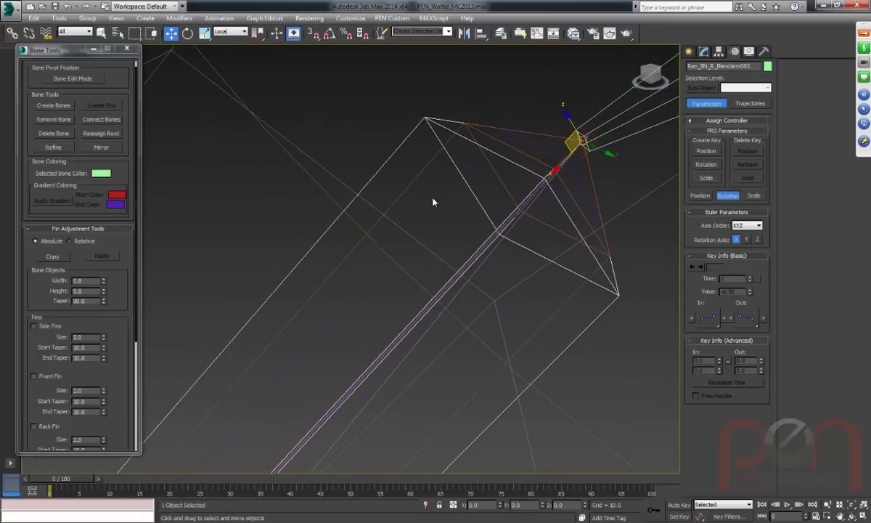
{"action": "middle_click_drag", "start_coordinate": [426, 202], "coordinate": [610, 214], "text": "alt"}
{"action": "scroll", "coordinate": [390, 163], "scroll_direction": "down", "scroll_amount": 10}
{"action": "middle_click_drag", "start_coordinate": [321, 363], "coordinate": [467, 133]}
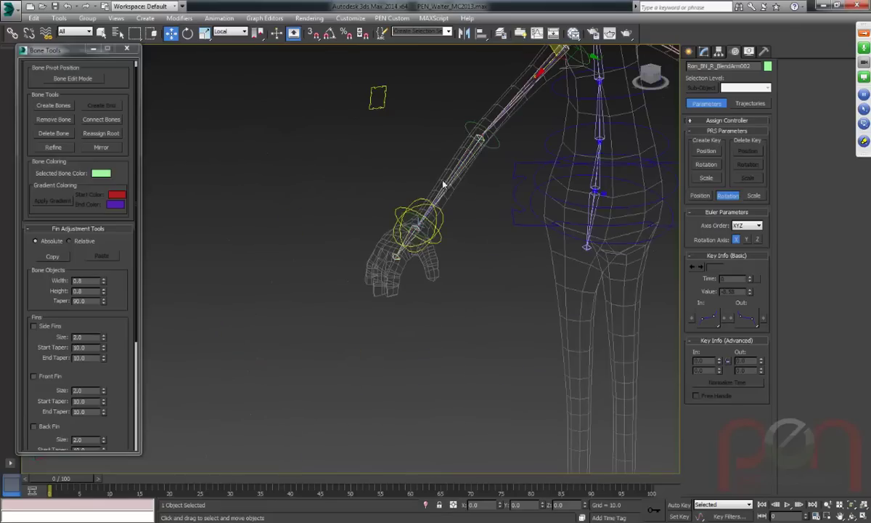
Draw two boxes beside the hand, about 9.7 × 7.1 × 5.5 and 10.2 × 7.8 × 5.7 in length, width and height.
{"action": "right_click", "coordinate": [265, 251]}
{"action": "left_click", "coordinate": [284, 239]}
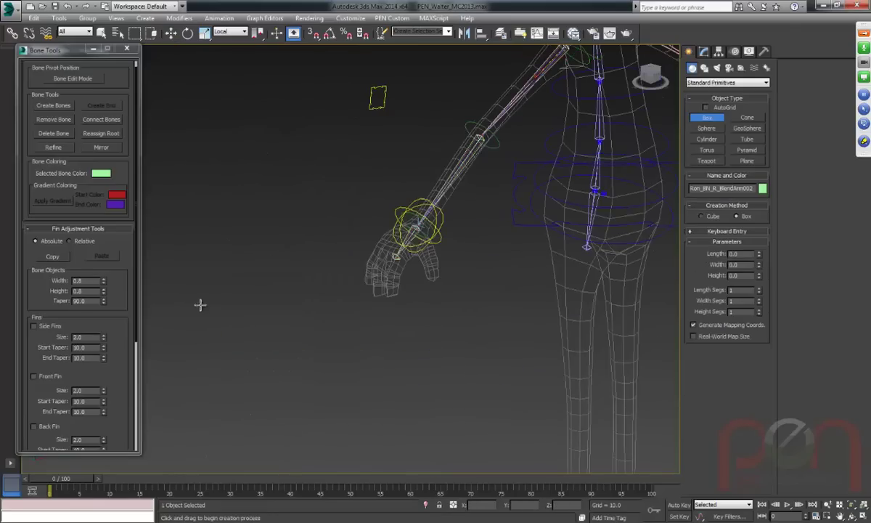
{"action": "left_click_drag", "start_coordinate": [198, 306], "coordinate": [214, 342]}
{"action": "left_click", "coordinate": [200, 274]}
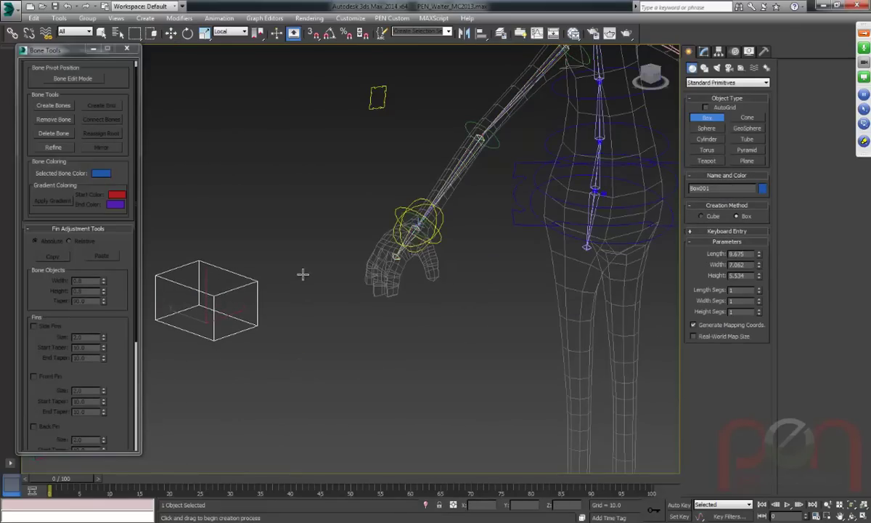
{"action": "left_click_drag", "start_coordinate": [308, 277], "coordinate": [336, 283]}
{"action": "left_click", "coordinate": [333, 239]}
Draw a sphere near the two boxes and return the viewport to shaded display.
{"action": "middle_click_drag", "start_coordinate": [218, 249], "coordinate": [323, 289]}
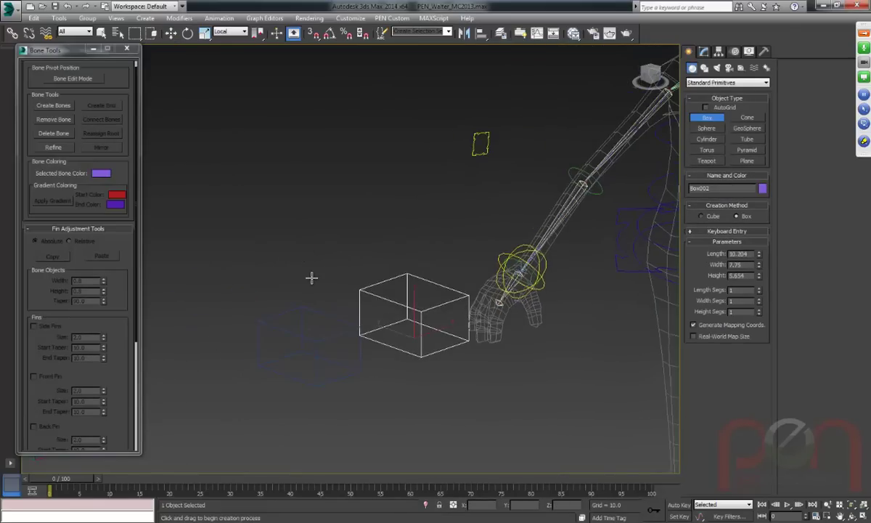
{"action": "right_click", "coordinate": [305, 270]}
{"action": "left_click", "coordinate": [327, 231]}
{"action": "mouse_move", "coordinate": [305, 267]}
{"action": "left_mouse_down"}
{"action": "mouse_move", "coordinate": [343, 268]}
{"action": "mouse_move", "coordinate": [330, 268]}
{"action": "left_mouse_up"}
{"action": "mouse_move", "coordinate": [331, 268]}
{"action": "middle_mouse_down"}
{"action": "mouse_move", "coordinate": [340, 285]}
{"action": "mouse_move", "coordinate": [364, 229]}
{"action": "mouse_move", "coordinate": [358, 217]}
{"action": "middle_mouse_up"}
{"action": "key", "text": "w"}
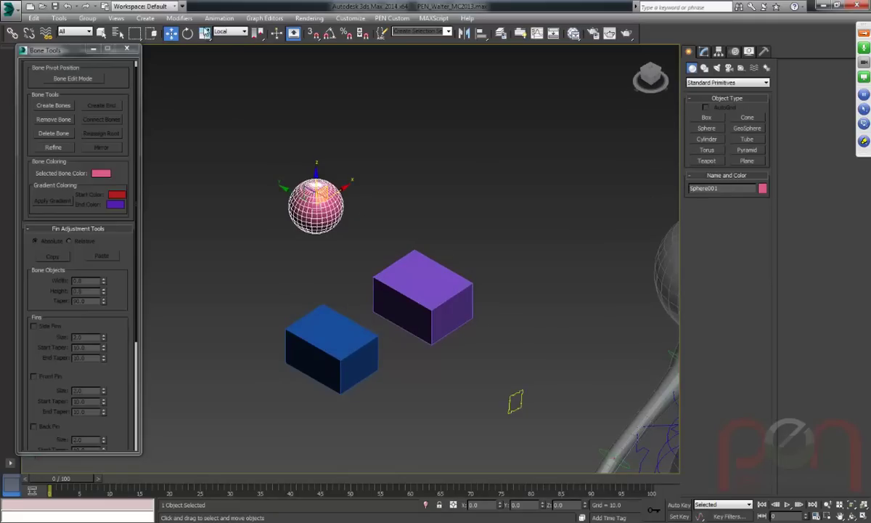
Apply a Position Constraint from the sphere to the blue box, and try moving the box.
{"action": "left_click", "coordinate": [219, 18]}
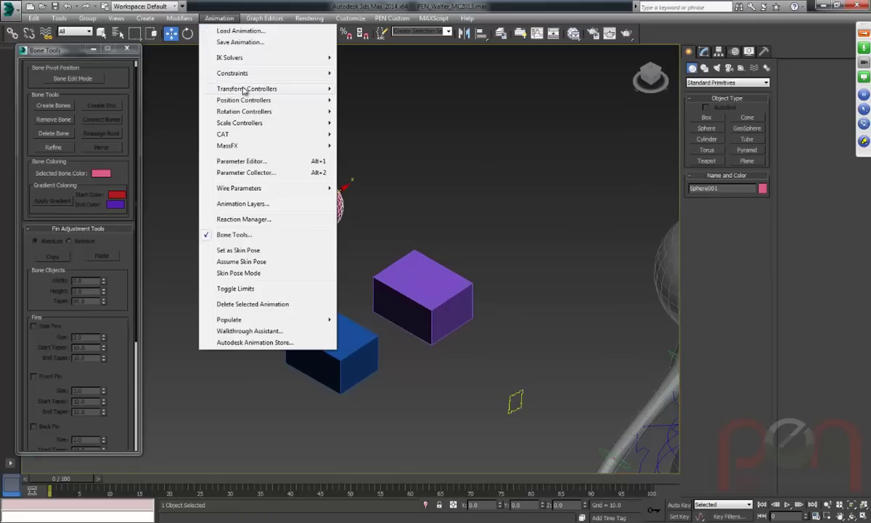
{"action": "mouse_move", "coordinate": [234, 73]}
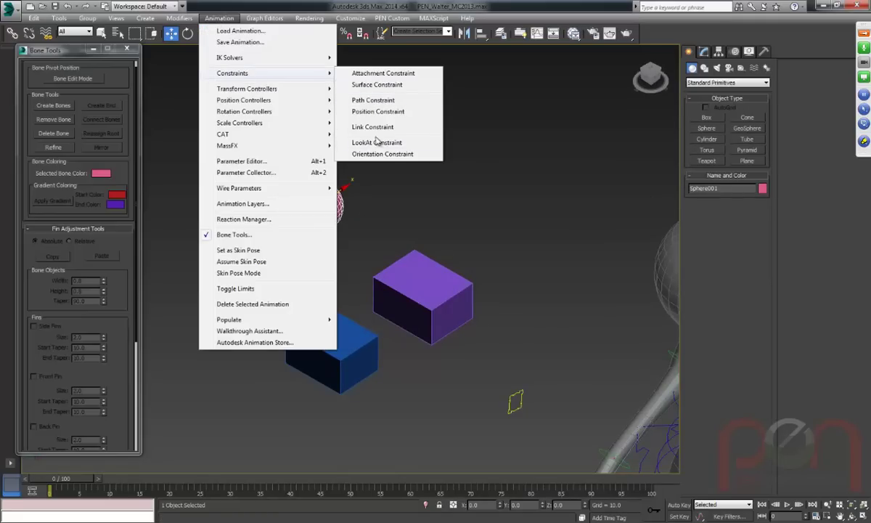
{"action": "left_click", "coordinate": [357, 126]}
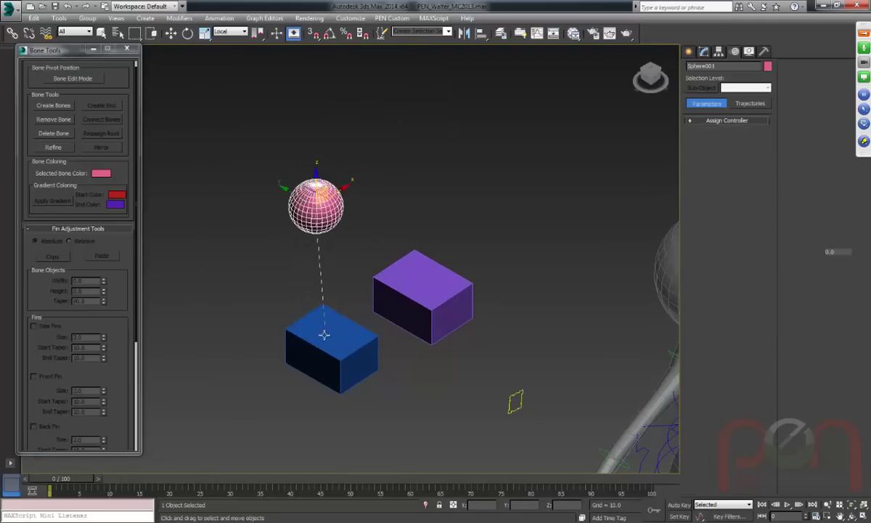
{"action": "left_click", "coordinate": [324, 328]}
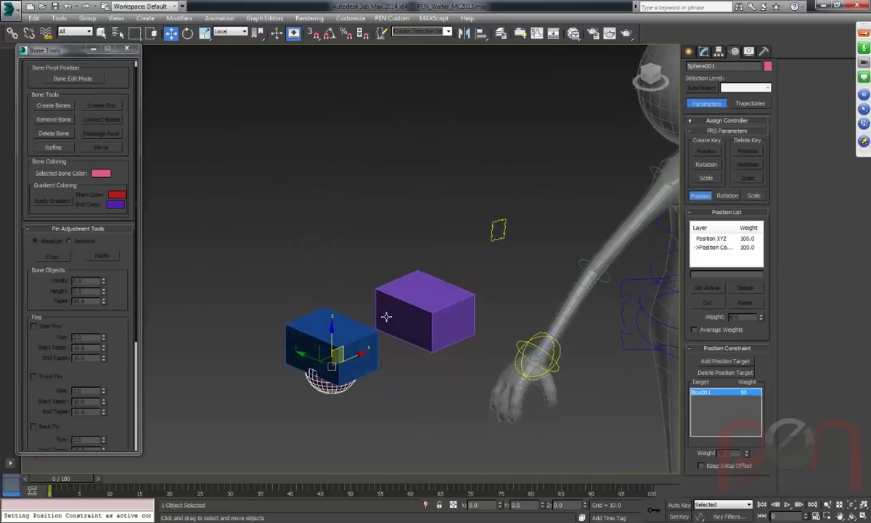
{"action": "scroll", "coordinate": [388, 317], "scroll_direction": "up", "scroll_amount": 4}
{"action": "middle_click_drag", "start_coordinate": [358, 346], "coordinate": [375, 317], "text": "alt"}
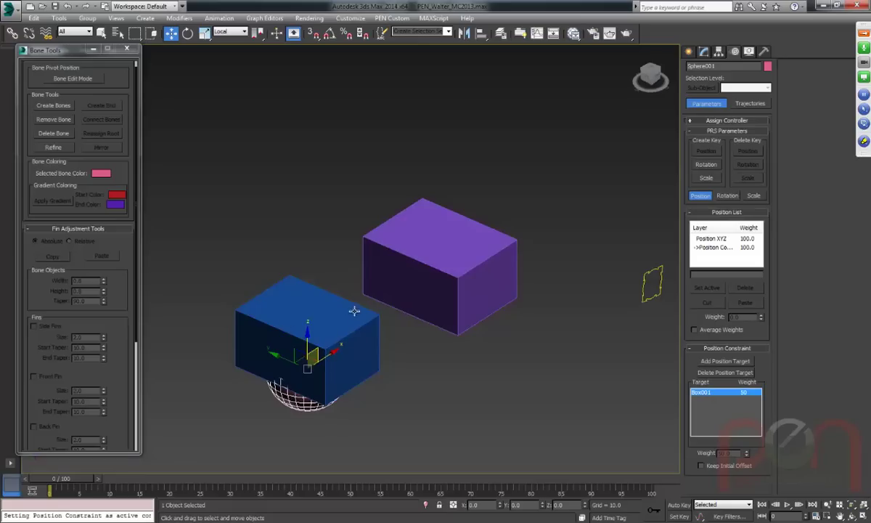
{"action": "left_click", "coordinate": [302, 330]}
{"action": "mouse_move", "coordinate": [309, 347]}
{"action": "left_mouse_down"}
{"action": "mouse_move", "coordinate": [294, 374]}
{"action": "mouse_move", "coordinate": [305, 347]}
{"action": "mouse_move", "coordinate": [310, 352]}
{"action": "left_mouse_up"}
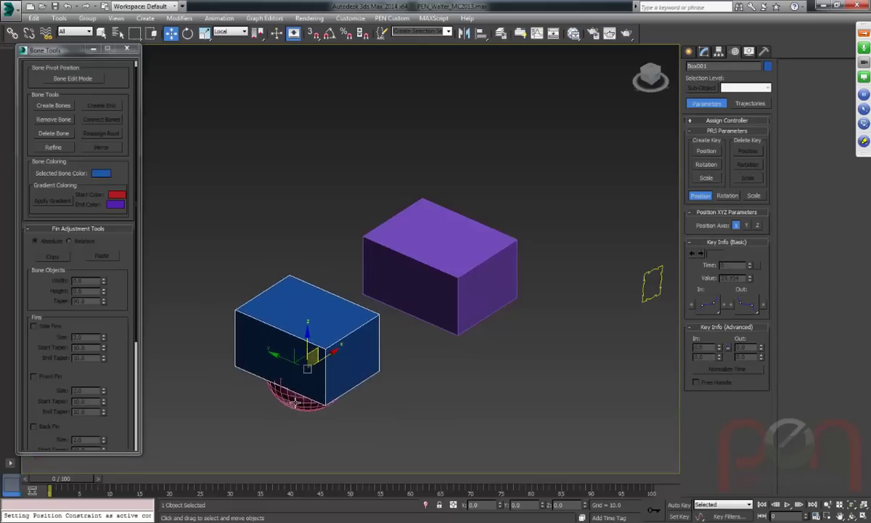
Add the purple box as a second Position Constraint target of the sphere.
{"action": "left_click", "coordinate": [305, 398]}
{"action": "left_click", "coordinate": [219, 18]}
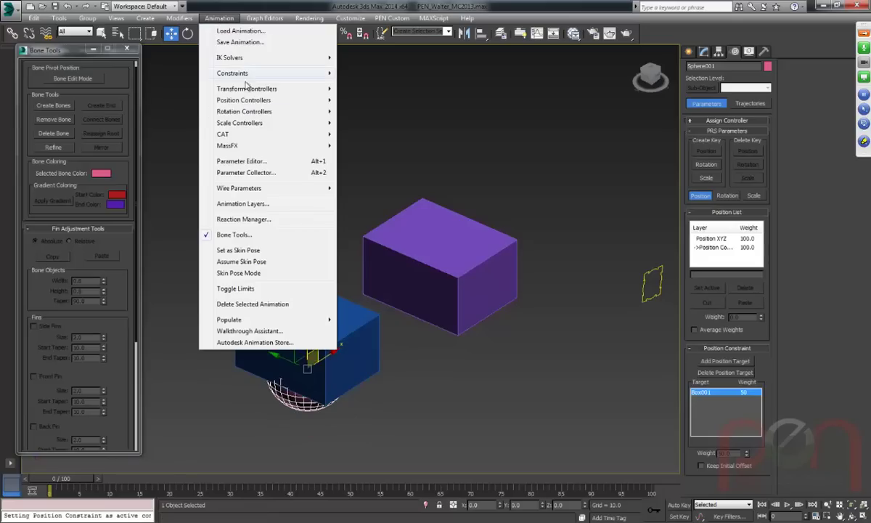
{"action": "mouse_move", "coordinate": [312, 73]}
{"action": "left_click", "coordinate": [383, 113]}
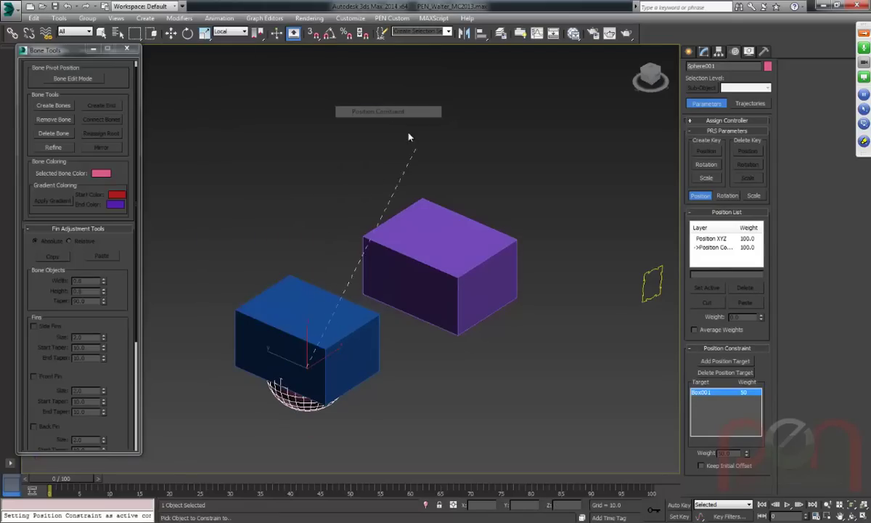
{"action": "left_click", "coordinate": [447, 230]}
Try moving the purple and blue boxes apart to test the sphere's two-target Position Constraint.
{"action": "scroll", "coordinate": [435, 333], "scroll_direction": "up", "scroll_amount": 3}
{"action": "middle_click_drag", "start_coordinate": [425, 335], "coordinate": [430, 346], "text": "alt"}
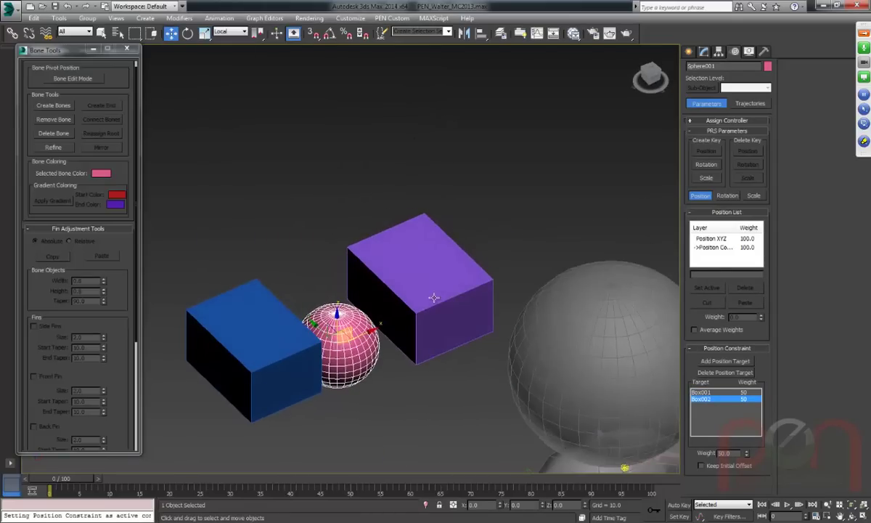
{"action": "middle_click_drag", "start_coordinate": [439, 304], "coordinate": [473, 285]}
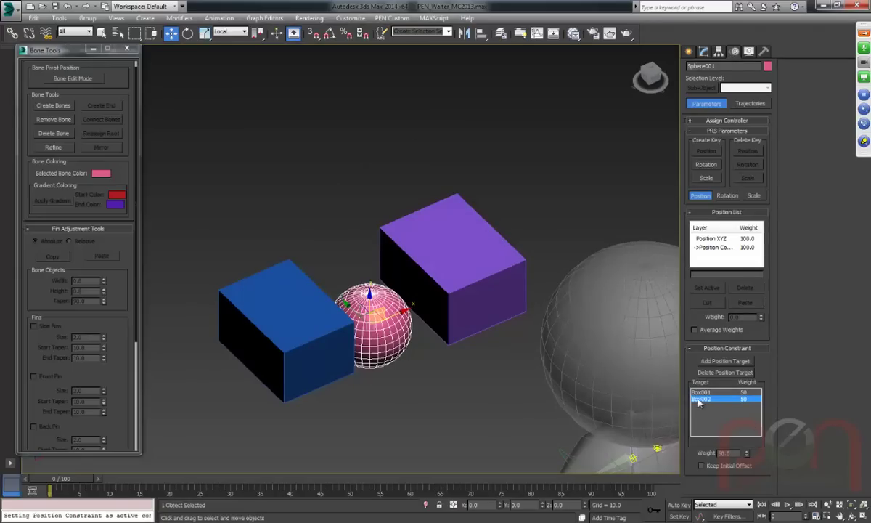
{"action": "left_click", "coordinate": [447, 280]}
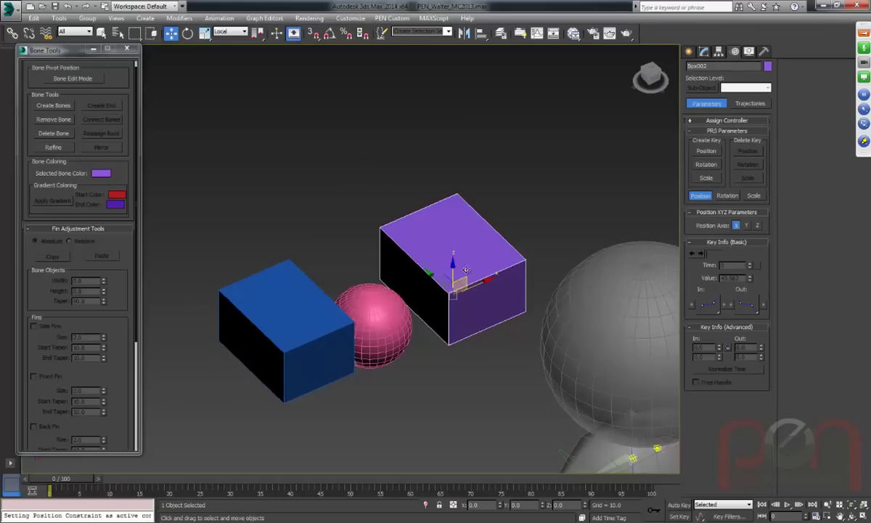
{"action": "left_click_drag", "start_coordinate": [444, 282], "coordinate": [526, 167]}
{"action": "left_click", "coordinate": [311, 350]}
{"action": "mouse_move", "coordinate": [311, 350]}
{"action": "left_mouse_down"}
{"action": "mouse_move", "coordinate": [232, 418]}
{"action": "mouse_move", "coordinate": [321, 364]}
{"action": "left_mouse_up"}
Set the sphere's Position Constraint weights to 0 for the blue box and 100 for the purple box, and try moving the purple box.
{"action": "left_click", "coordinate": [410, 276]}
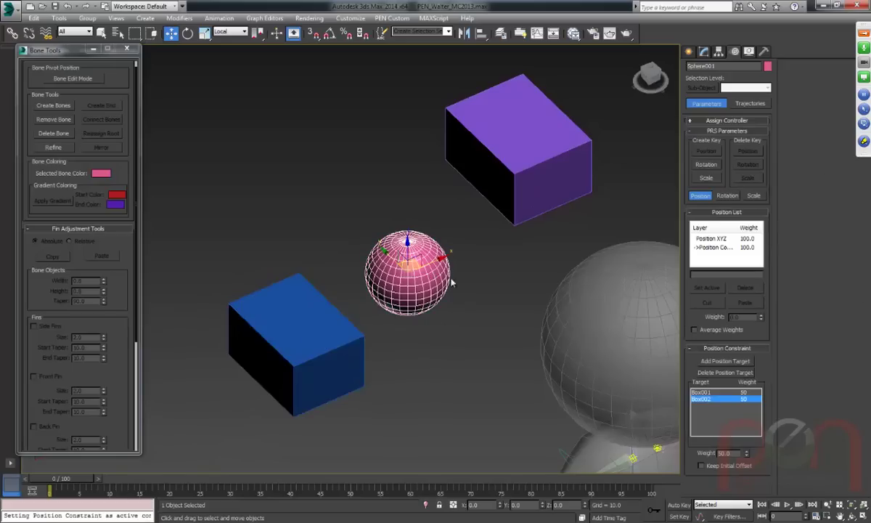
{"action": "middle_click_drag", "start_coordinate": [621, 317], "coordinate": [555, 317]}
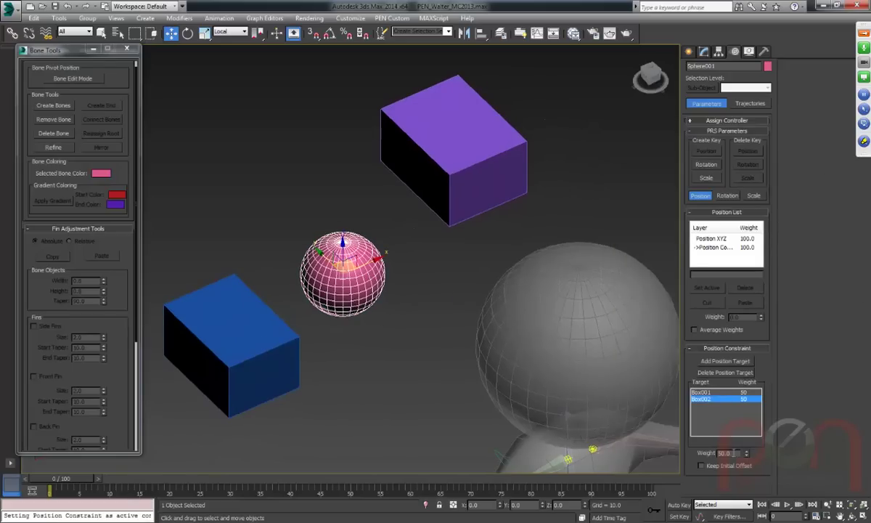
{"action": "left_click_drag", "start_coordinate": [748, 455], "coordinate": [749, 424]}
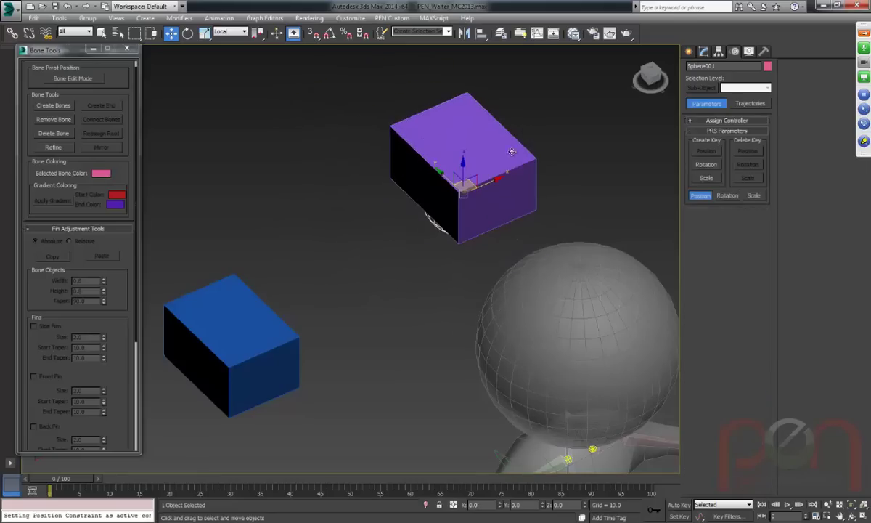
{"action": "left_click_drag", "start_coordinate": [512, 151], "coordinate": [455, 261]}
{"action": "left_click", "coordinate": [458, 269]}
Lower the purple box's constraint weight to 0, raise the blue box's weight, and try moving both boxes.
{"action": "left_click", "coordinate": [443, 255]}
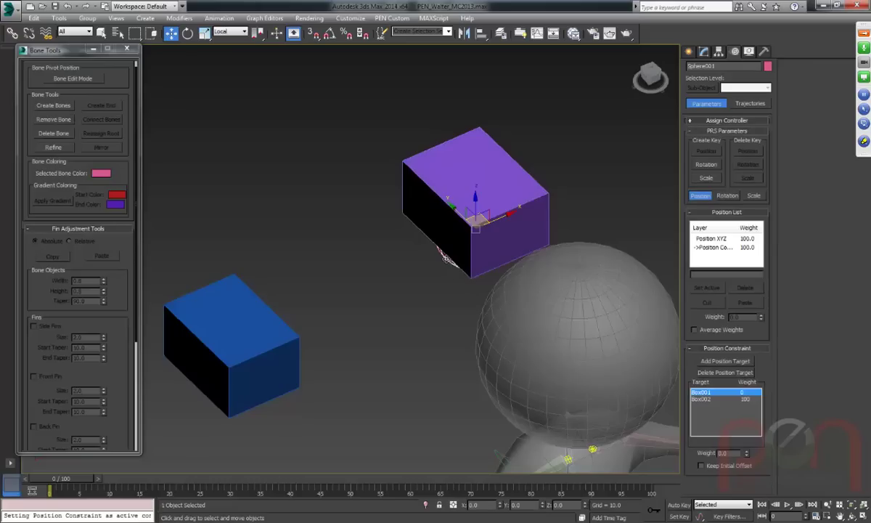
{"action": "left_click", "coordinate": [743, 399]}
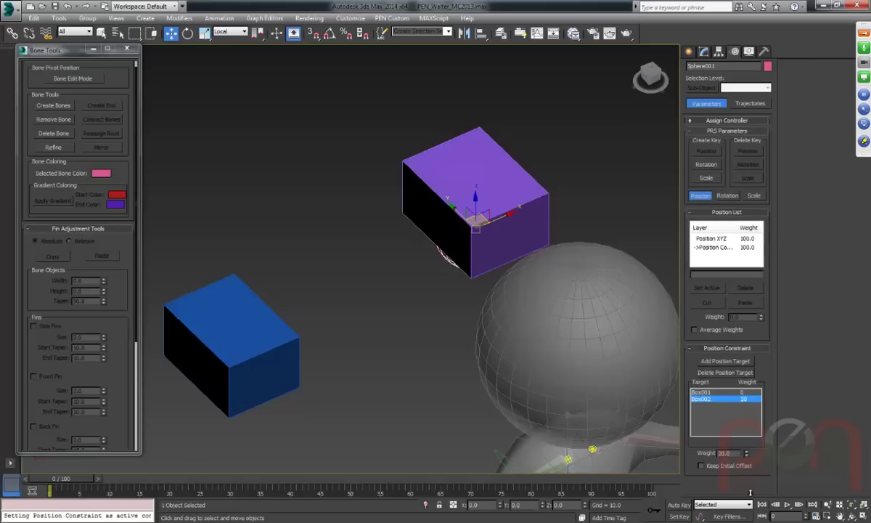
{"action": "left_click_drag", "start_coordinate": [747, 454], "coordinate": [745, 517]}
{"action": "left_click", "coordinate": [735, 393]}
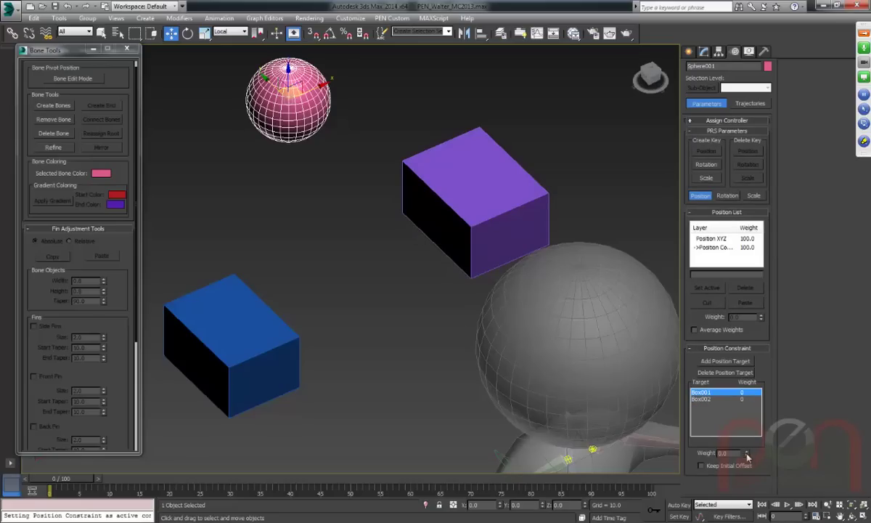
{"action": "left_click_drag", "start_coordinate": [748, 453], "coordinate": [742, 345]}
{"action": "mouse_move", "coordinate": [495, 183]}
{"action": "left_mouse_down"}
{"action": "mouse_move", "coordinate": [441, 161]}
{"action": "mouse_move", "coordinate": [487, 195]}
{"action": "left_mouse_up"}
{"action": "left_click_drag", "start_coordinate": [266, 336], "coordinate": [326, 328]}
Delete the two test boxes and the sphere.
{"action": "right_click", "coordinate": [326, 328]}
{"action": "mouse_move", "coordinate": [360, 331]}
{"action": "middle_mouse_down", "text": "alt"}
{"action": "mouse_move", "coordinate": [352, 302]}
{"action": "mouse_move", "coordinate": [351, 317]}
{"action": "middle_mouse_up", "text": "alt"}
{"action": "scroll", "coordinate": [322, 274], "scroll_direction": "down", "scroll_amount": 3}
{"action": "middle_click_drag", "start_coordinate": [322, 272], "coordinate": [343, 283], "text": "alt"}
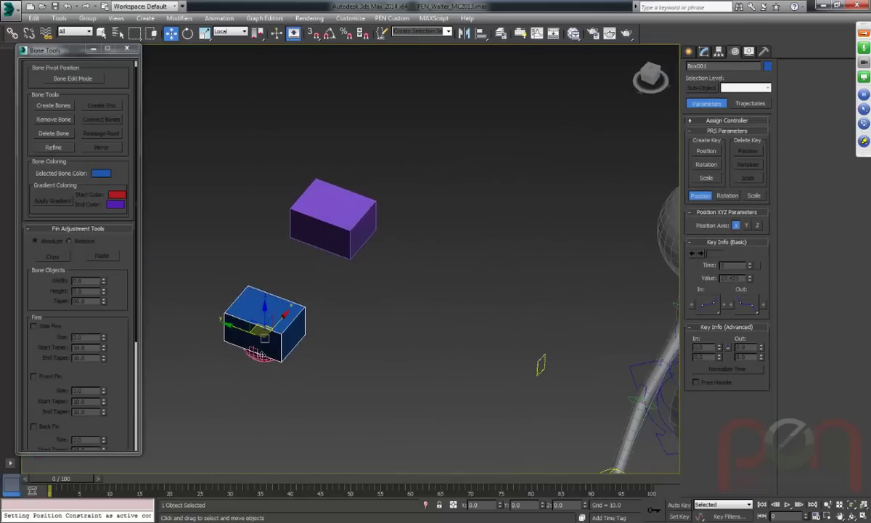
{"action": "left_click_drag", "start_coordinate": [217, 161], "coordinate": [370, 311]}
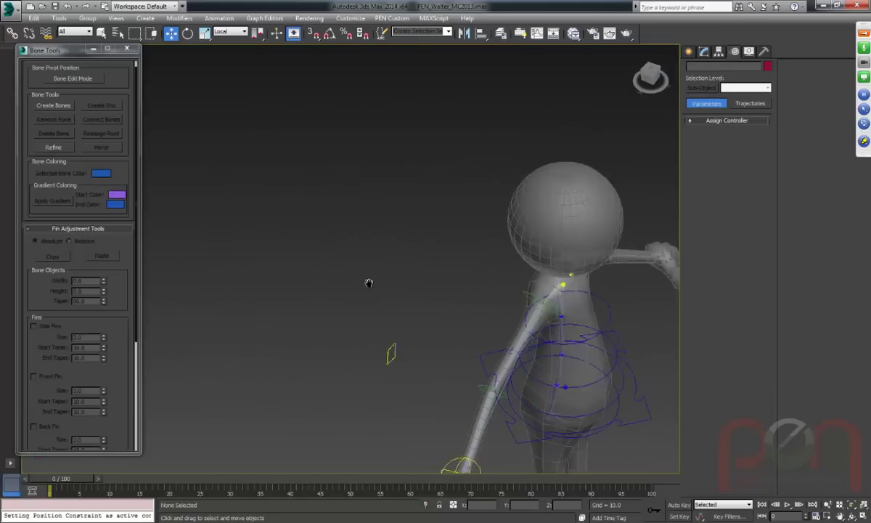
Switch the viewport to wireframe and apply an Orientation Constraint from blend upper-arm bone Ron_BN_R_BlendArm002 to FK bone Ron_BN_R_FKArm006.
{"action": "mouse_move", "coordinate": [370, 286]}
{"action": "middle_mouse_down", "text": "alt"}
{"action": "mouse_move", "coordinate": [450, 323]}
{"action": "mouse_move", "coordinate": [405, 276]}
{"action": "middle_mouse_up", "text": "alt"}
{"action": "scroll", "coordinate": [424, 290], "scroll_direction": "up", "scroll_amount": 8}
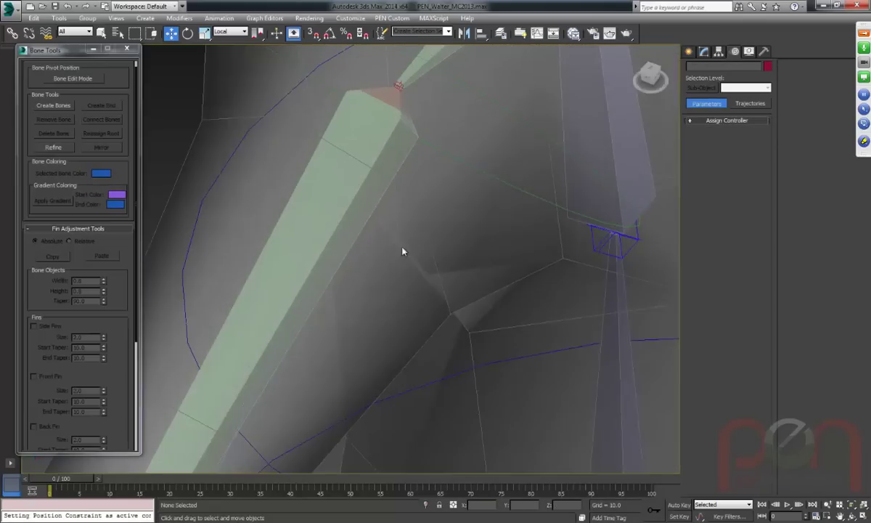
{"action": "middle_click_drag", "start_coordinate": [431, 303], "coordinate": [460, 350]}
{"action": "key", "text": "F3"}
{"action": "middle_click_drag", "start_coordinate": [420, 231], "coordinate": [379, 192], "text": "alt"}
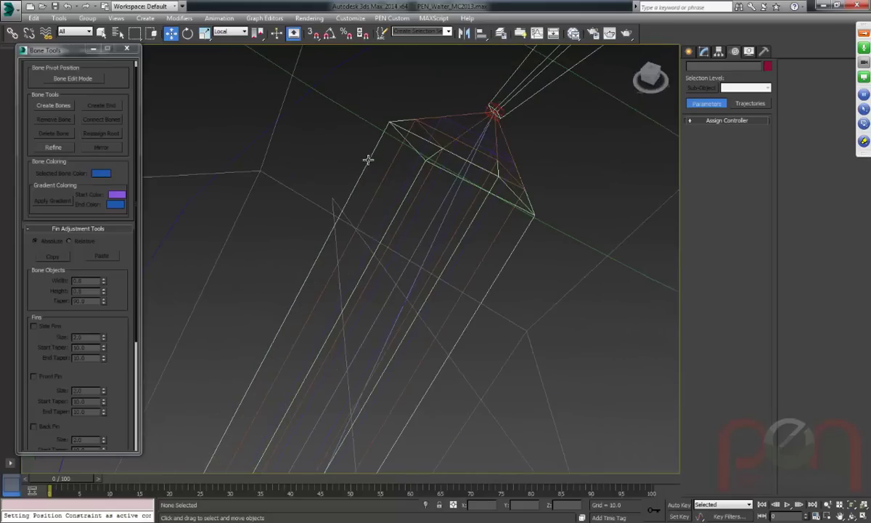
{"action": "left_click", "coordinate": [370, 159]}
{"action": "middle_click_drag", "start_coordinate": [366, 159], "coordinate": [392, 196], "text": "alt"}
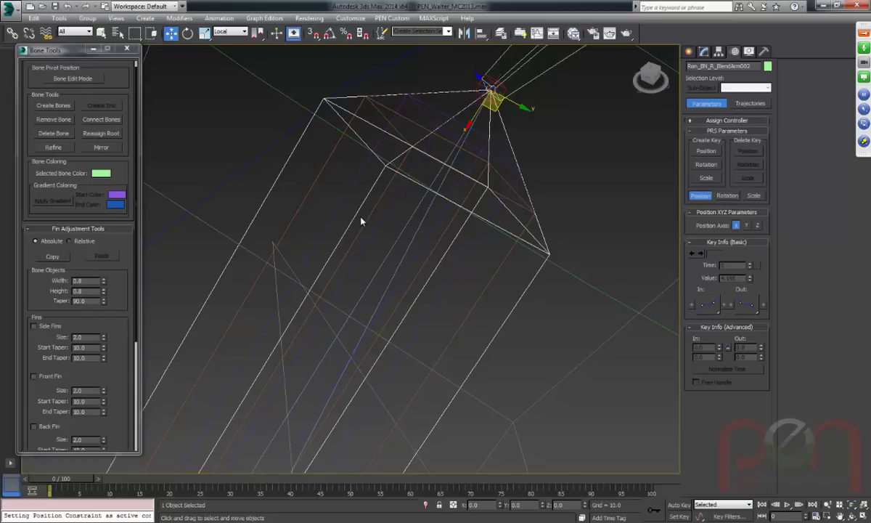
{"action": "left_click", "coordinate": [219, 19]}
{"action": "mouse_move", "coordinate": [222, 73]}
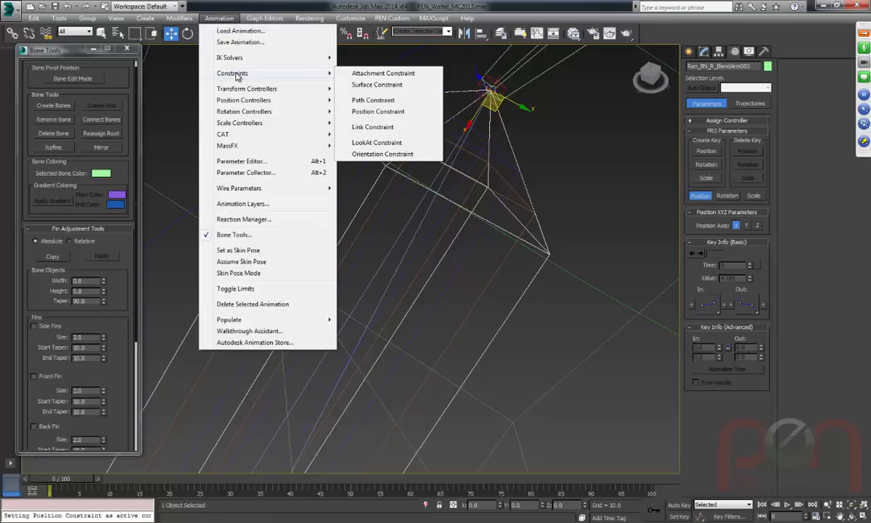
{"action": "left_click", "coordinate": [379, 154]}
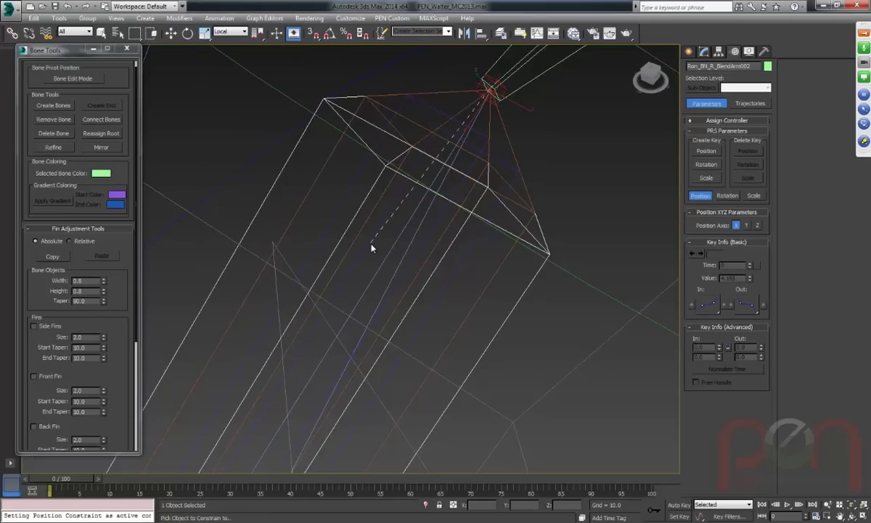
{"action": "left_click", "coordinate": [348, 188]}
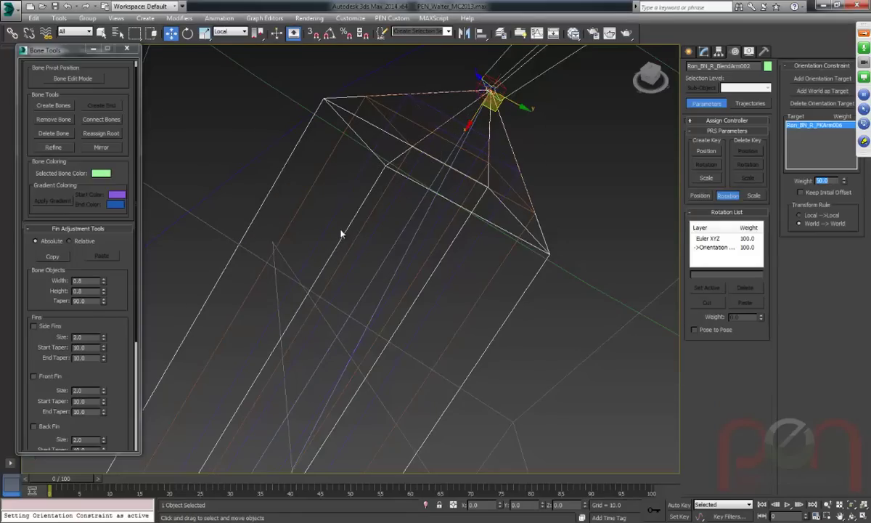
Add IK bone Ron_BN_R_IKArm002 as the second Orientation Constraint target of the blend upper-arm bone.
{"action": "left_click", "coordinate": [219, 18]}
{"action": "mouse_move", "coordinate": [225, 73]}
{"action": "left_click", "coordinate": [382, 154]}
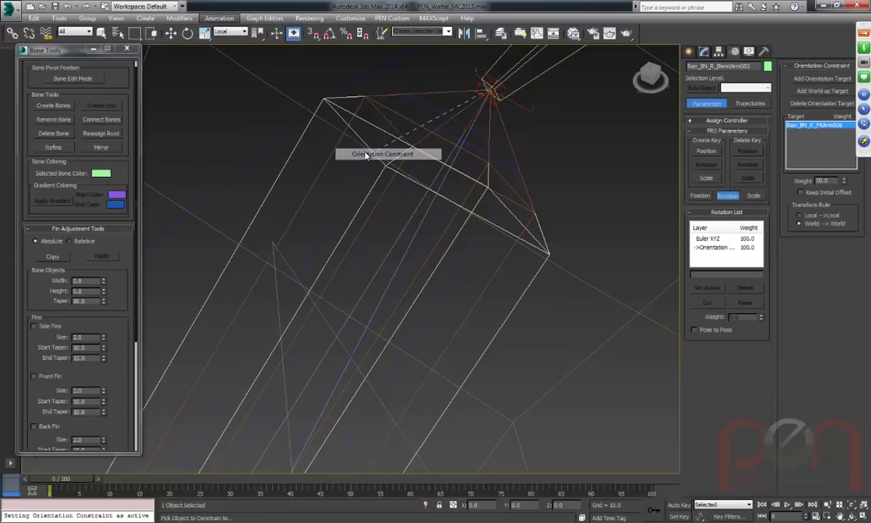
{"action": "left_click", "coordinate": [313, 181]}
Apply Orientation Constraints from blend forearm bone Ron_BN_R_BlendArm003 to Ron_BN_R_FKArm007 and Ron_BN_R_IKArm003.
{"action": "scroll", "coordinate": [480, 145], "scroll_direction": "up", "scroll_amount": 5}
{"action": "scroll", "coordinate": [390, 243], "scroll_direction": "down", "scroll_amount": 5}
{"action": "scroll", "coordinate": [434, 133], "scroll_direction": "up", "scroll_amount": 8}
{"action": "scroll", "coordinate": [447, 142], "scroll_direction": "down", "scroll_amount": 3}
{"action": "scroll", "coordinate": [403, 165], "scroll_direction": "down", "scroll_amount": 4}
{"action": "scroll", "coordinate": [390, 234], "scroll_direction": "up", "scroll_amount": 4}
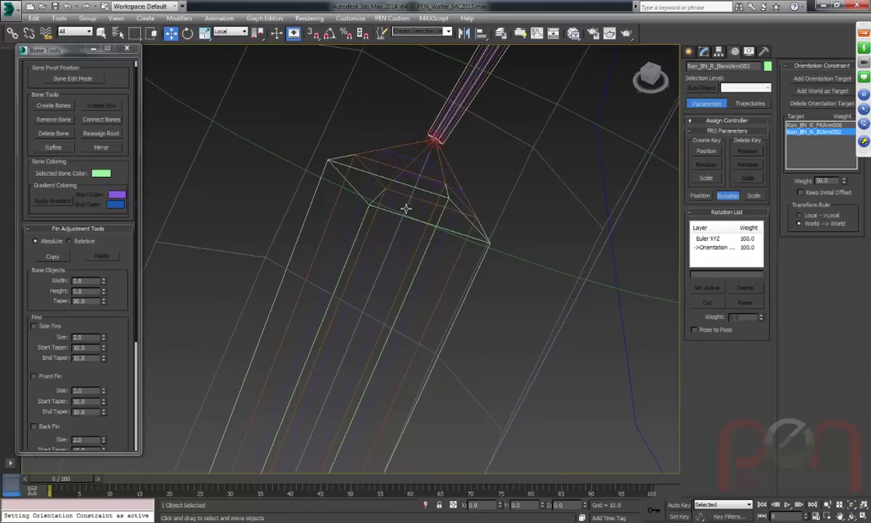
{"action": "left_click", "coordinate": [326, 165]}
{"action": "right_click", "coordinate": [372, 172]}
{"action": "mouse_move", "coordinate": [411, 221]}
{"action": "mouse_move", "coordinate": [404, 237]}
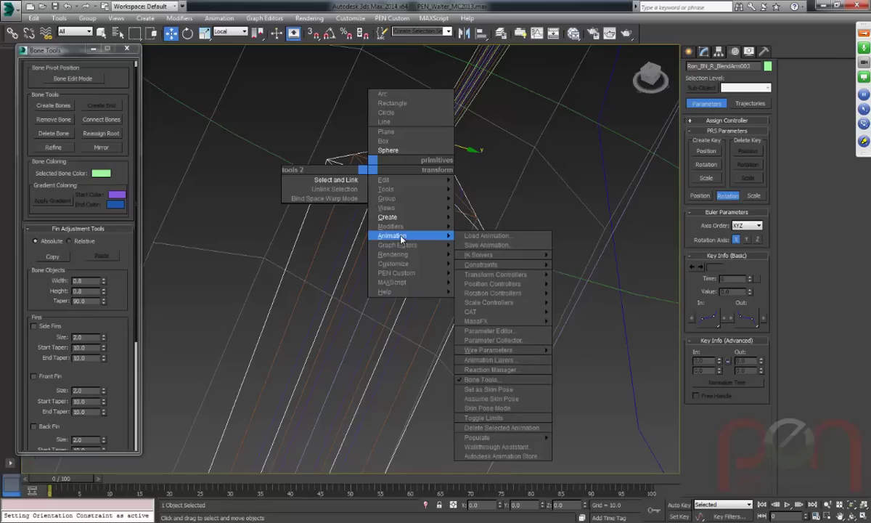
{"action": "mouse_move", "coordinate": [483, 264]}
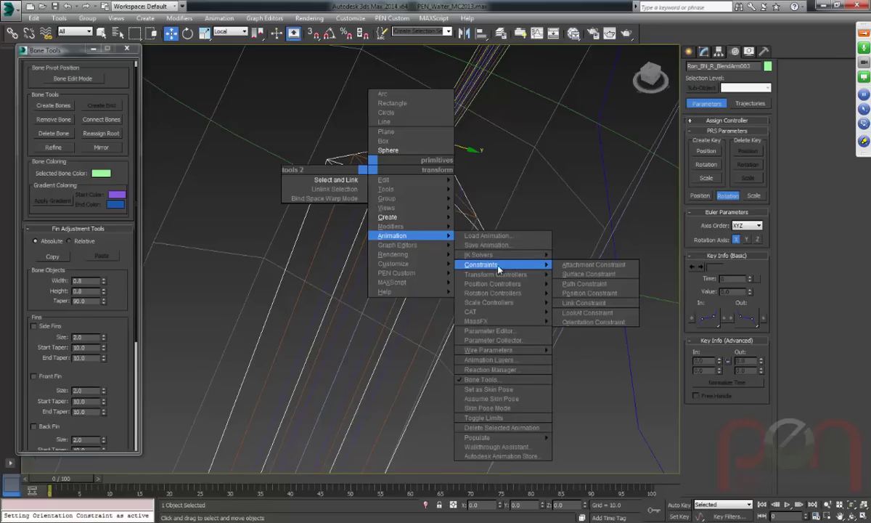
{"action": "left_click", "coordinate": [603, 320]}
{"action": "left_click", "coordinate": [350, 206]}
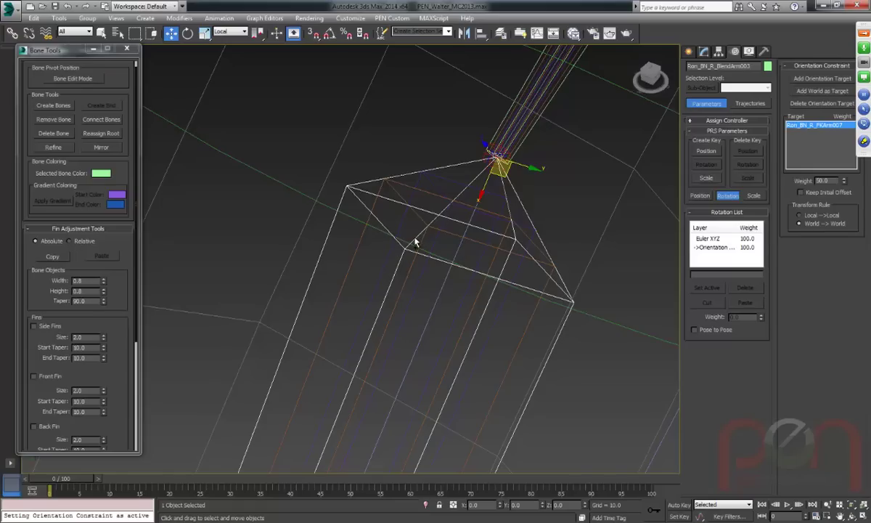
{"action": "right_click", "coordinate": [410, 238]}
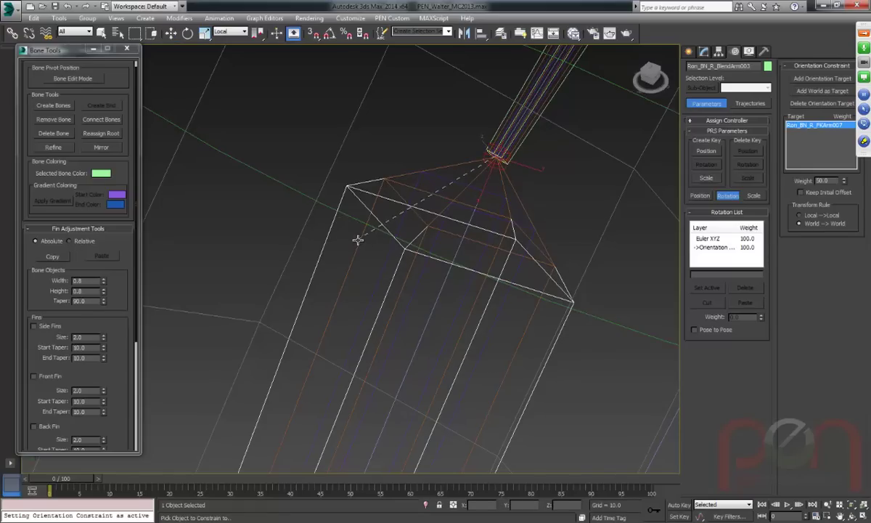
{"action": "left_click", "coordinate": [357, 238]}
Apply Orientation Constraints from blend hand bone Ron_BN_R_BlendArm004 to Ron_BN_R_FKArm008 and Ron_BN_R_IKArm004.
{"action": "middle_click_drag", "start_coordinate": [425, 332], "coordinate": [436, 127]}
{"action": "scroll", "coordinate": [393, 233], "scroll_direction": "down", "scroll_amount": 5}
{"action": "middle_click_drag", "start_coordinate": [357, 353], "coordinate": [457, 152]}
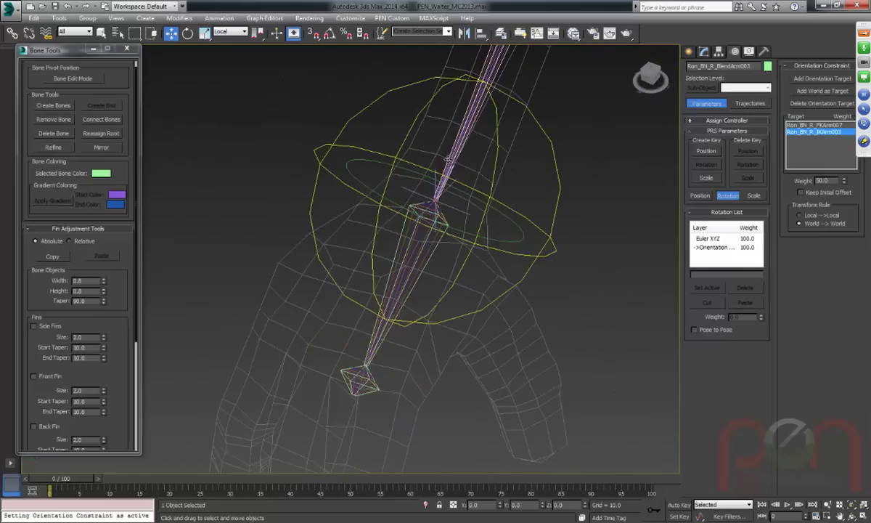
{"action": "scroll", "coordinate": [425, 285], "scroll_direction": "up", "scroll_amount": 4}
{"action": "left_click", "coordinate": [369, 200]}
{"action": "scroll", "coordinate": [399, 217], "scroll_direction": "up", "scroll_amount": 3}
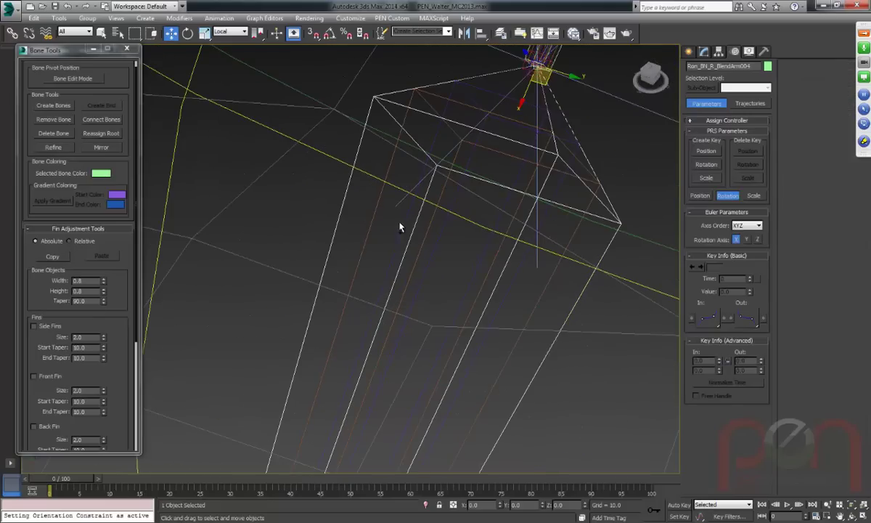
{"action": "left_click", "coordinate": [407, 217]}
{"action": "key", "text": "w"}
{"action": "scroll", "coordinate": [385, 268], "scroll_direction": "down", "scroll_amount": 3}
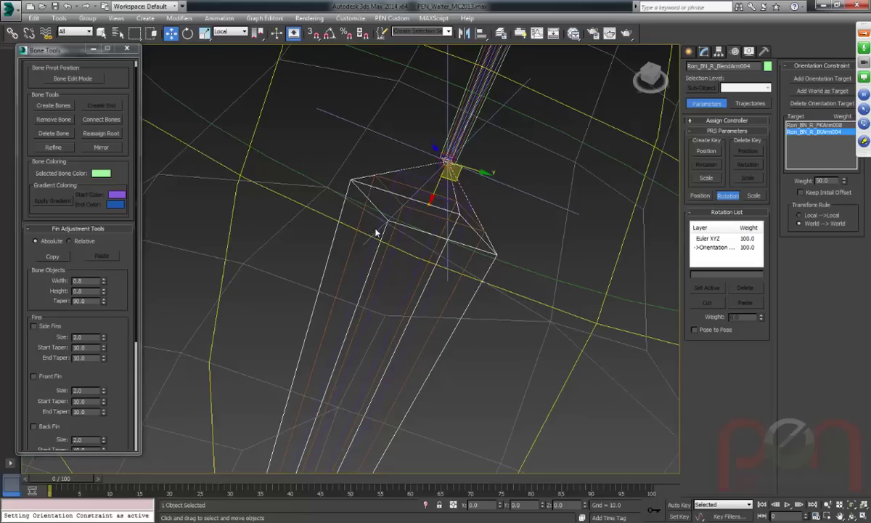
{"action": "right_click", "coordinate": [370, 229]}
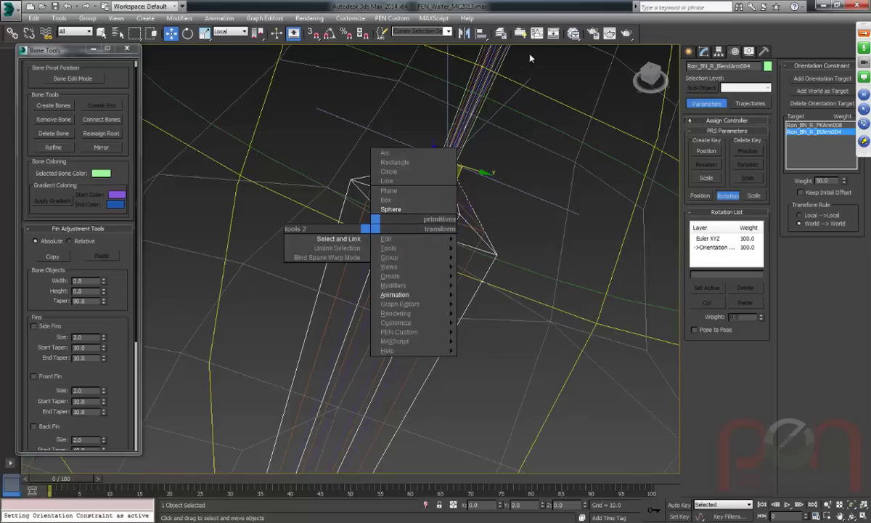
{"action": "left_click", "coordinate": [510, 251]}
Examine the constrained right arm chain from the shoulder down to the hand.
{"action": "middle_click_drag", "start_coordinate": [433, 182], "coordinate": [418, 218], "text": "alt"}
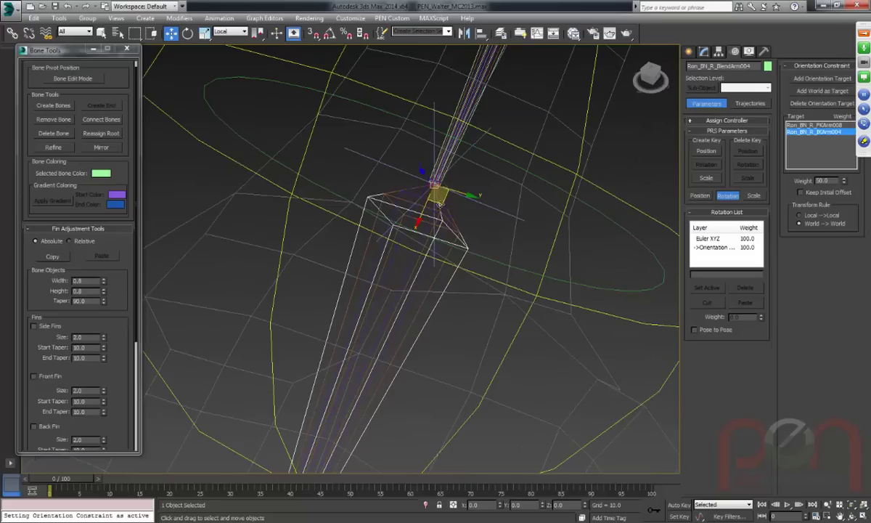
{"action": "middle_click_drag", "start_coordinate": [440, 251], "coordinate": [324, 315], "text": "alt"}
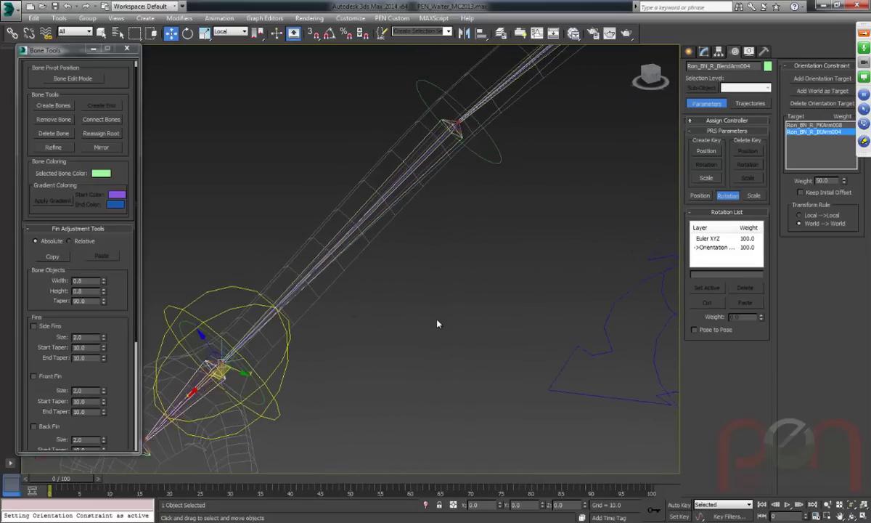
{"action": "mouse_move", "coordinate": [387, 322]}
{"action": "middle_mouse_down", "text": "alt"}
{"action": "mouse_move", "coordinate": [438, 296]}
{"action": "mouse_move", "coordinate": [424, 296]}
{"action": "mouse_move", "coordinate": [384, 329]}
{"action": "middle_mouse_up", "text": "alt"}
{"action": "middle_click_drag", "start_coordinate": [368, 237], "coordinate": [340, 283]}
{"action": "scroll", "coordinate": [347, 296], "scroll_direction": "down", "scroll_amount": 5}
{"action": "left_click_drag", "start_coordinate": [80, 479], "coordinate": [58, 479]}
{"action": "key", "text": "w"}
{"action": "middle_click_drag", "start_coordinate": [406, 276], "coordinate": [454, 238], "text": "alt"}
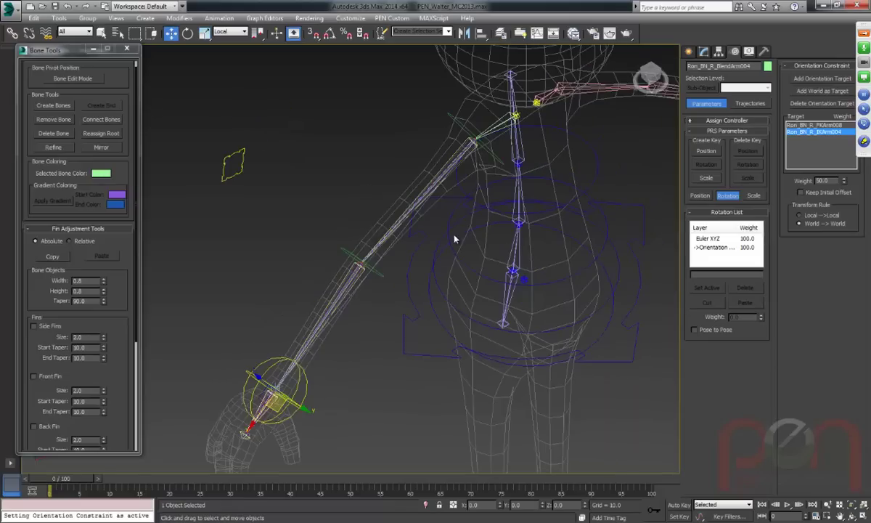
Freeze the transforms of the right arm's three FK circles, the IK wrist control and the diamond-shaped control behind the elbow.
{"action": "left_click", "coordinate": [459, 114]}
{"action": "scroll", "coordinate": [227, 359], "scroll_direction": "up", "scroll_amount": 3}
{"action": "left_click_drag", "start_coordinate": [265, 385], "coordinate": [265, 385], "text": "ctrl"}
{"action": "middle_click_drag", "start_coordinate": [316, 323], "coordinate": [400, 326]}
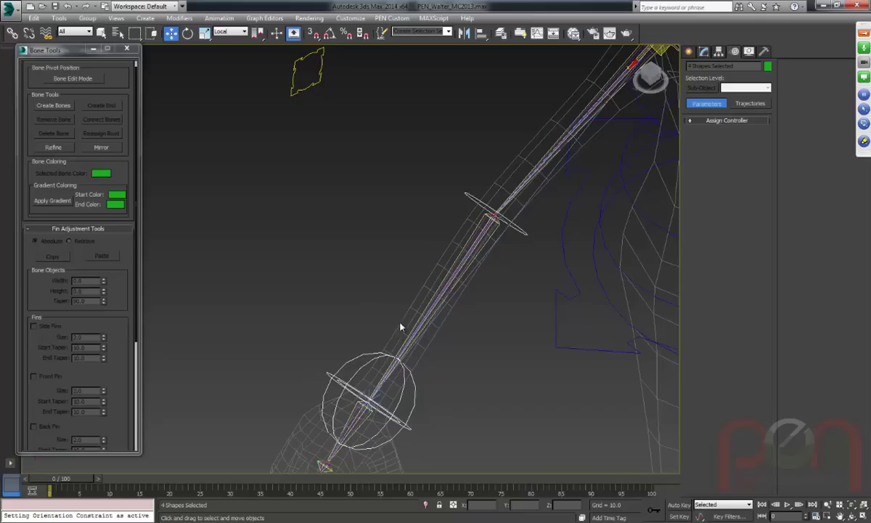
{"action": "left_click", "coordinate": [309, 101], "text": "ctrl"}
{"action": "scroll", "coordinate": [337, 147], "scroll_direction": "down", "scroll_amount": 4}
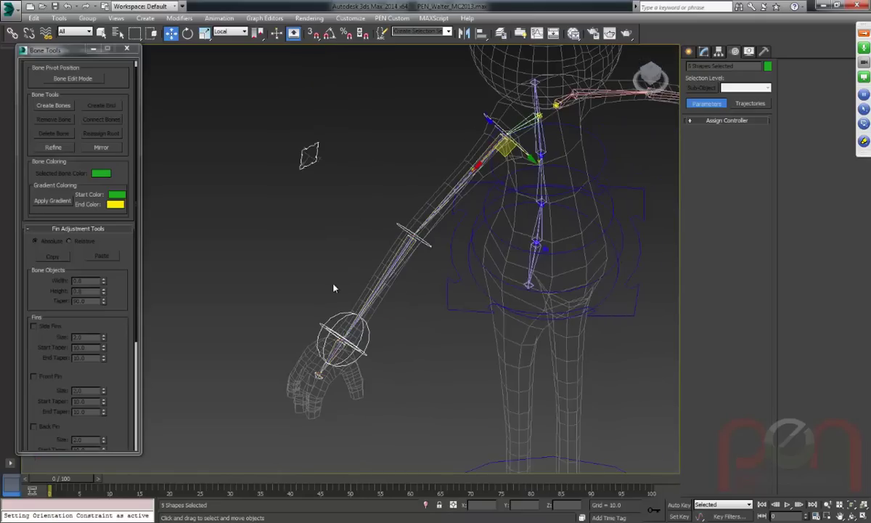
{"action": "right_click", "coordinate": [360, 254]}
{"action": "left_click", "coordinate": [288, 227]}
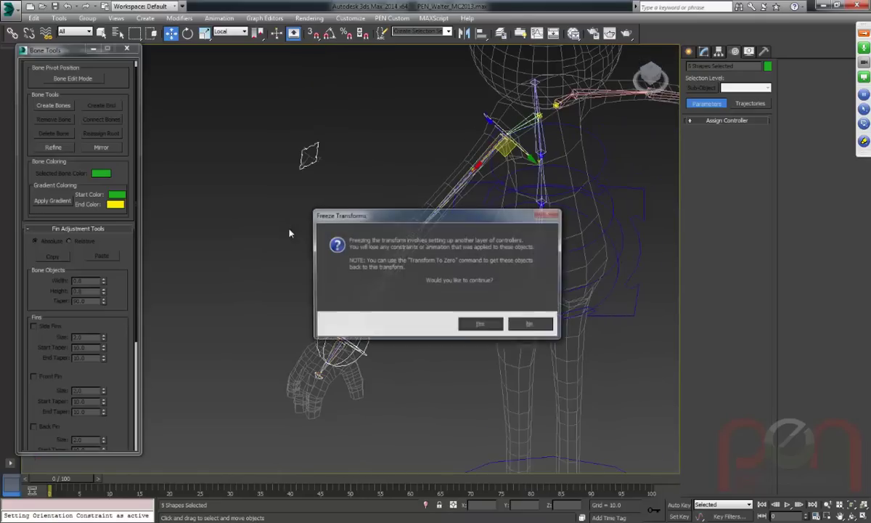
{"action": "left_click", "coordinate": [479, 325]}
Rotate the right upper-arm FK circle control at frame 10 to test the arm, and switch the viewport to shaded display.
{"action": "left_click_drag", "start_coordinate": [79, 485], "coordinate": [135, 484]}
{"action": "scroll", "coordinate": [418, 226], "scroll_direction": "up", "scroll_amount": 2}
{"action": "left_click", "coordinate": [449, 91]}
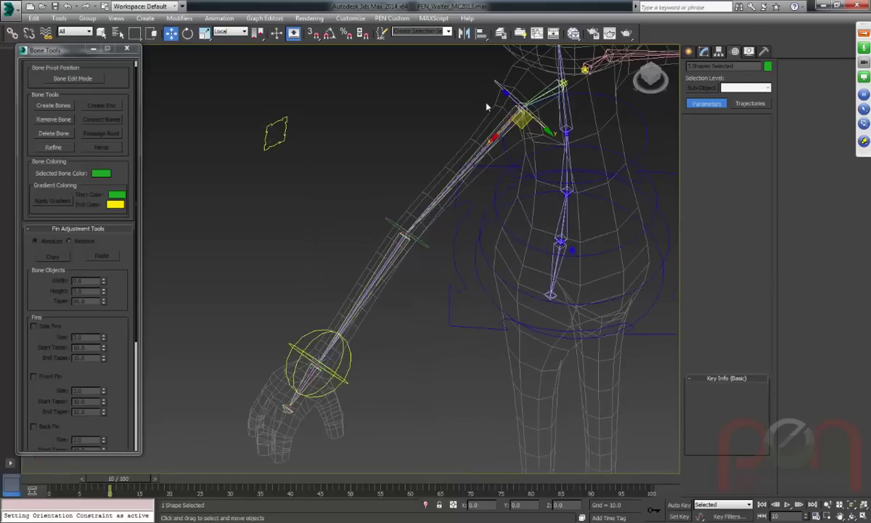
{"action": "middle_click_drag", "start_coordinate": [450, 91], "coordinate": [413, 192]}
{"action": "key", "text": "e"}
{"action": "middle_click_drag", "start_coordinate": [460, 292], "coordinate": [465, 205]}
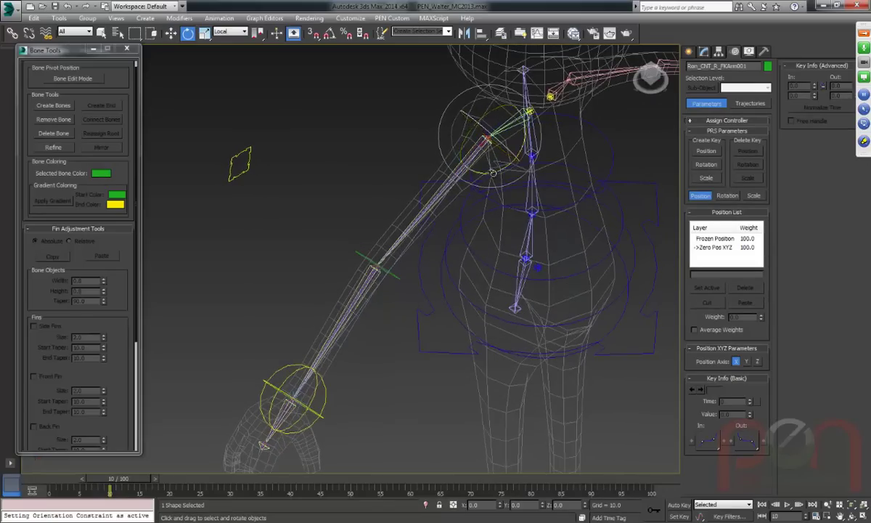
{"action": "left_click_drag", "start_coordinate": [473, 192], "coordinate": [481, 170]}
{"action": "key", "text": "F3"}
{"action": "middle_click_drag", "start_coordinate": [425, 251], "coordinate": [409, 262]}
Move the spherical IK wrist control out in front of the torso at frame 10 to test the IK and blend chains.
{"action": "left_click", "coordinate": [345, 404]}
{"action": "middle_click_drag", "start_coordinate": [373, 362], "coordinate": [313, 357]}
{"action": "key", "text": "w"}
{"action": "left_click_drag", "start_coordinate": [312, 357], "coordinate": [596, 231]}
{"action": "middle_click_drag", "start_coordinate": [535, 268], "coordinate": [474, 262], "text": "alt"}
{"action": "scroll", "coordinate": [473, 262], "scroll_direction": "down", "scroll_amount": 3}
{"action": "middle_click_drag", "start_coordinate": [490, 233], "coordinate": [488, 269]}
{"action": "left_click_drag", "start_coordinate": [499, 289], "coordinate": [563, 246]}
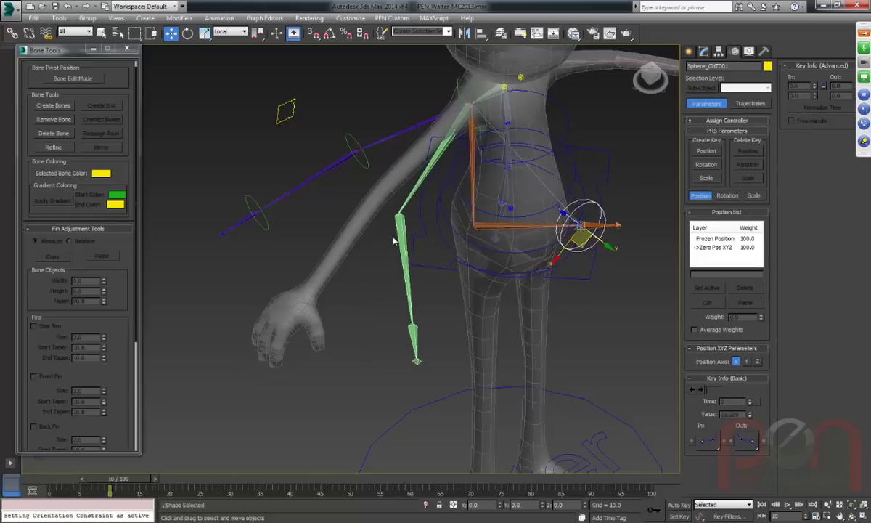
Rotate the spherical IK wrist control to test whether it turns the IK hand bone.
{"action": "scroll", "coordinate": [397, 210], "scroll_direction": "up", "scroll_amount": 2}
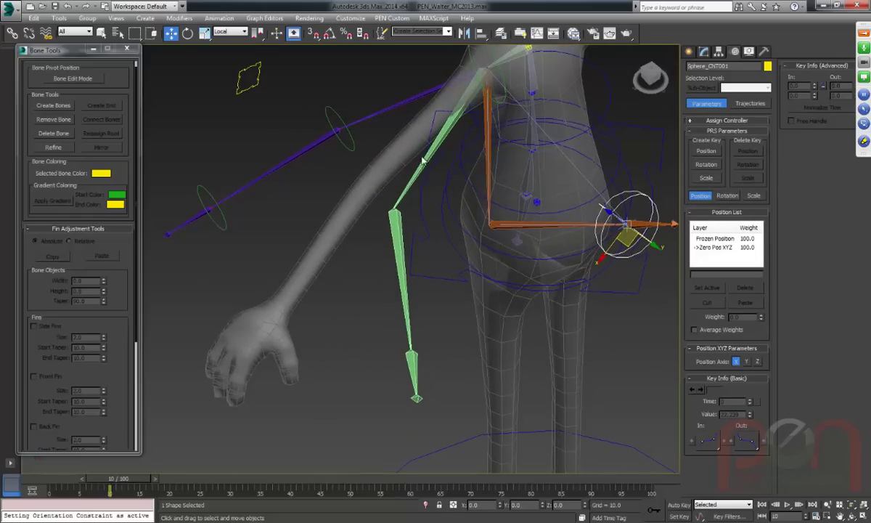
{"action": "middle_click_drag", "start_coordinate": [446, 263], "coordinate": [402, 270]}
{"action": "middle_click_drag", "start_coordinate": [491, 256], "coordinate": [475, 234]}
{"action": "scroll", "coordinate": [641, 237], "scroll_direction": "up", "scroll_amount": 3}
{"action": "key", "text": "e"}
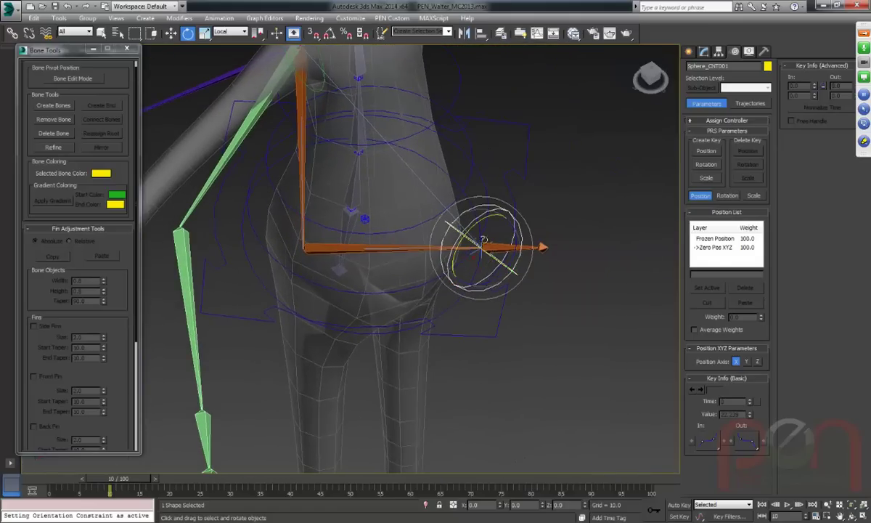
{"action": "left_click_drag", "start_coordinate": [476, 235], "coordinate": [494, 254]}
{"action": "scroll", "coordinate": [493, 249], "scroll_direction": "up", "scroll_amount": 4}
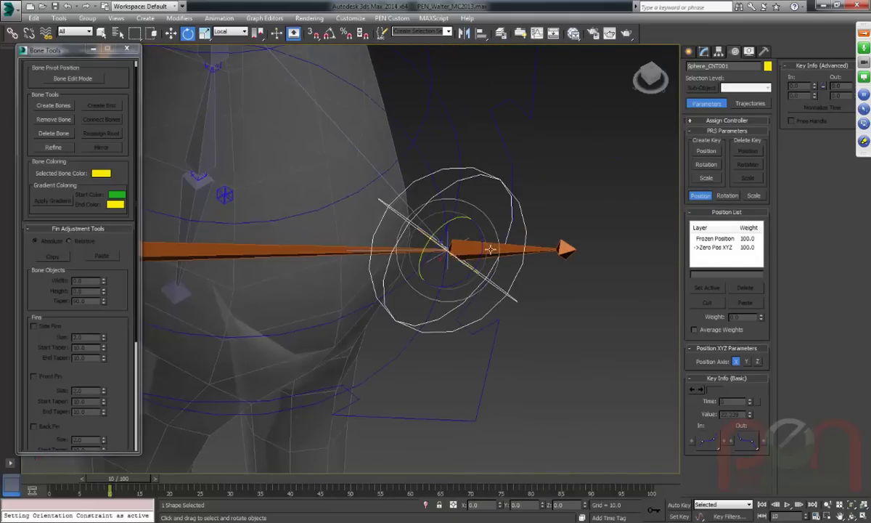
Apply an Orientation Constraint from IK hand bone Ron_BN_R_IKArm004 to the spherical wrist control Sphere_CNT001.
{"action": "left_click", "coordinate": [494, 249]}
{"action": "middle_click_drag", "start_coordinate": [494, 249], "coordinate": [450, 240], "text": "alt"}
{"action": "key", "text": "ctrl+x"}
{"action": "key", "text": "ctrl+x"}
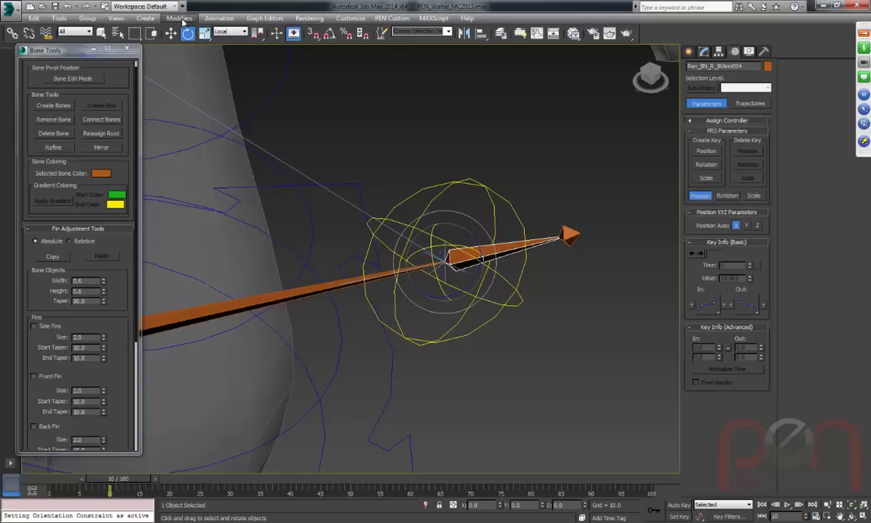
{"action": "left_click", "coordinate": [218, 18]}
{"action": "mouse_move", "coordinate": [243, 76]}
{"action": "left_click", "coordinate": [370, 145]}
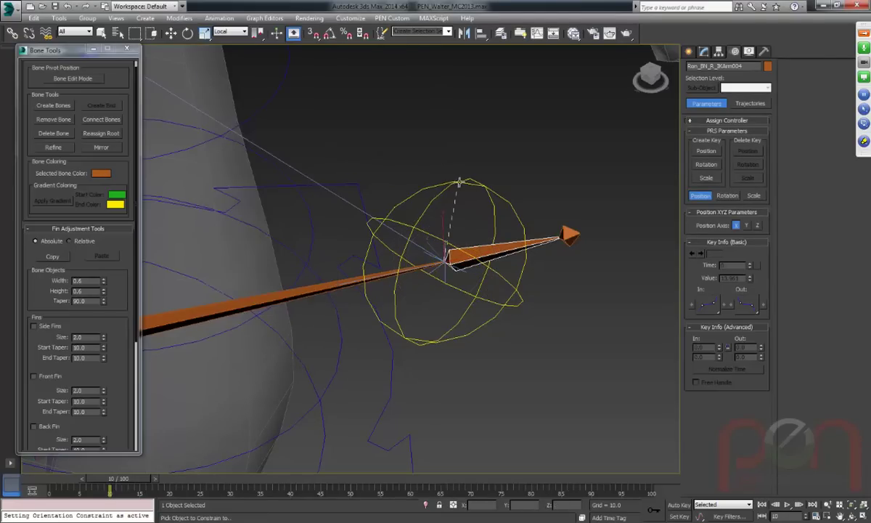
{"action": "left_click", "coordinate": [460, 187]}
Rotate the IK wrist control Sphere_CNT001 to test the newly constrained IK hand and the blended hand.
{"action": "middle_click_drag", "start_coordinate": [460, 186], "coordinate": [496, 241], "text": "alt"}
{"action": "left_click", "coordinate": [483, 249]}
{"action": "key", "text": "e"}
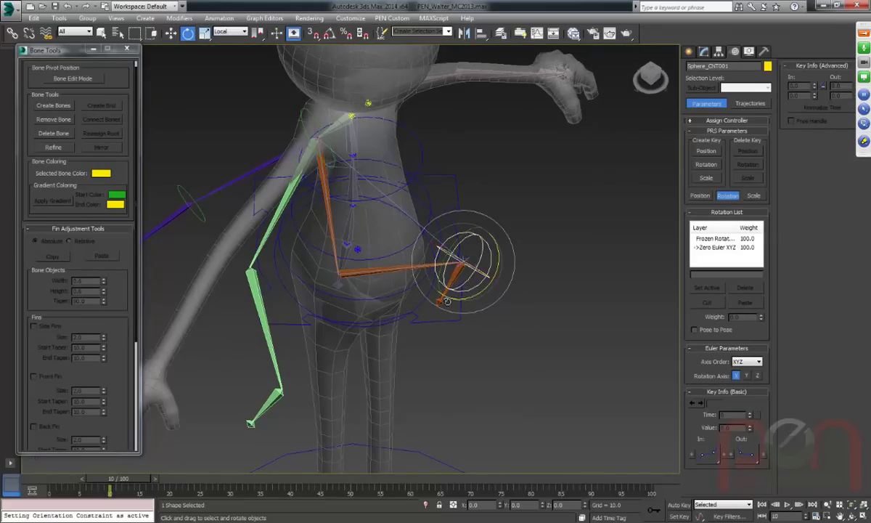
{"action": "left_click_drag", "start_coordinate": [482, 263], "coordinate": [487, 271]}
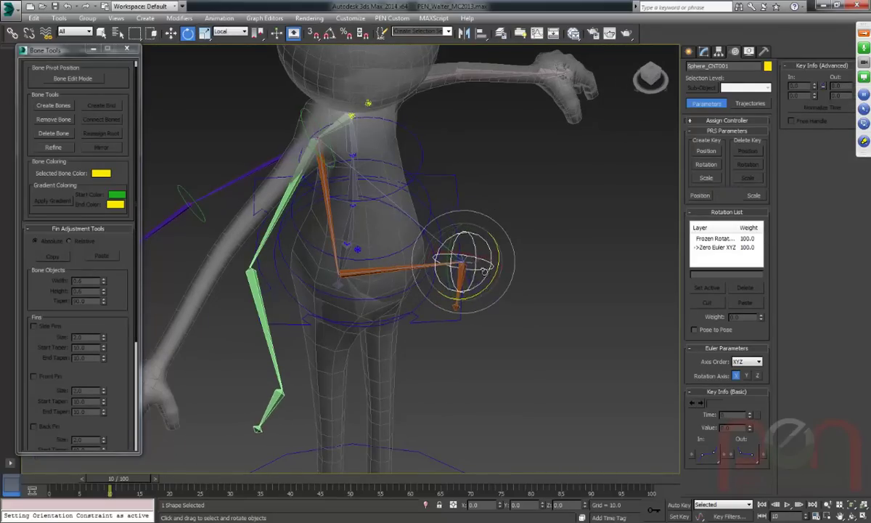
{"action": "middle_click_drag", "start_coordinate": [487, 270], "coordinate": [397, 306], "text": "alt"}
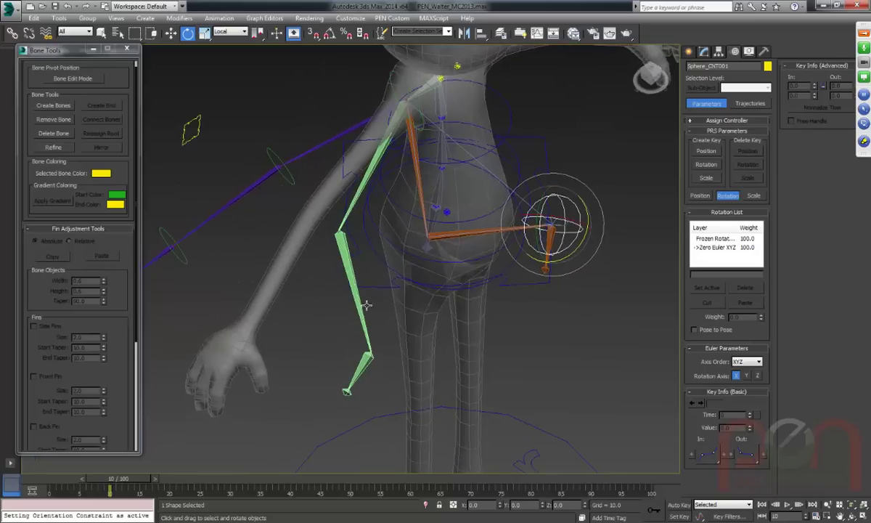
Return to frame 0 and reset the three FK circles and the IK wrist control with Transform To Zero.
{"action": "key", "text": "q"}
{"action": "left_click_drag", "start_coordinate": [110, 485], "coordinate": [42, 485]}
{"action": "key", "text": "e"}
{"action": "middle_click_drag", "start_coordinate": [465, 312], "coordinate": [462, 267], "text": "alt"}
{"action": "left_click", "coordinate": [439, 111]}
{"action": "left_click", "coordinate": [334, 176], "text": "ctrl"}
{"action": "left_click", "coordinate": [242, 243], "text": "ctrl"}
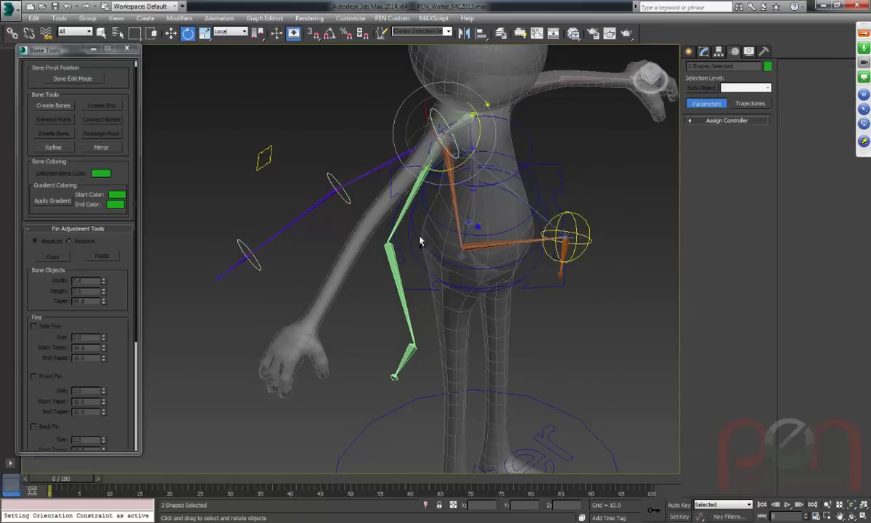
{"action": "left_click", "coordinate": [541, 220], "text": "ctrl"}
{"action": "middle_click_drag", "start_coordinate": [396, 267], "coordinate": [387, 259]}
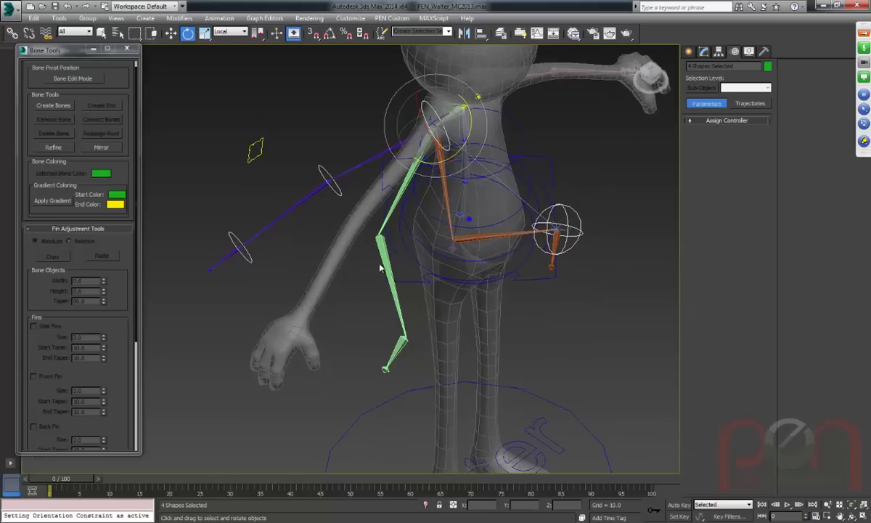
{"action": "right_click", "coordinate": [371, 290], "text": "alt"}
{"action": "left_click", "coordinate": [279, 275]}
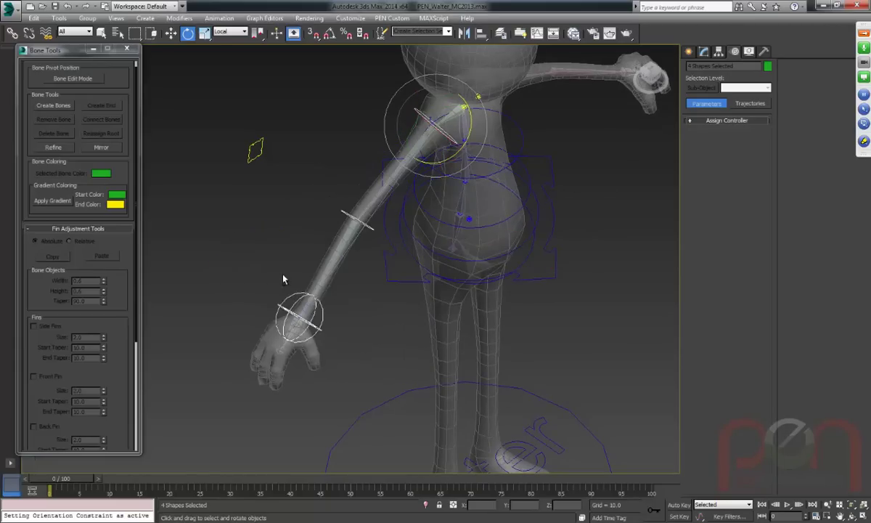
Turn on Auto Key at frame 10 and pose the FK arm by rotating the upper-arm, forearm and hand circle controls.
{"action": "left_click_drag", "start_coordinate": [76, 479], "coordinate": [134, 479]}
{"action": "key", "text": "e"}
{"action": "key", "text": "n"}
{"action": "left_click", "coordinate": [421, 117]}
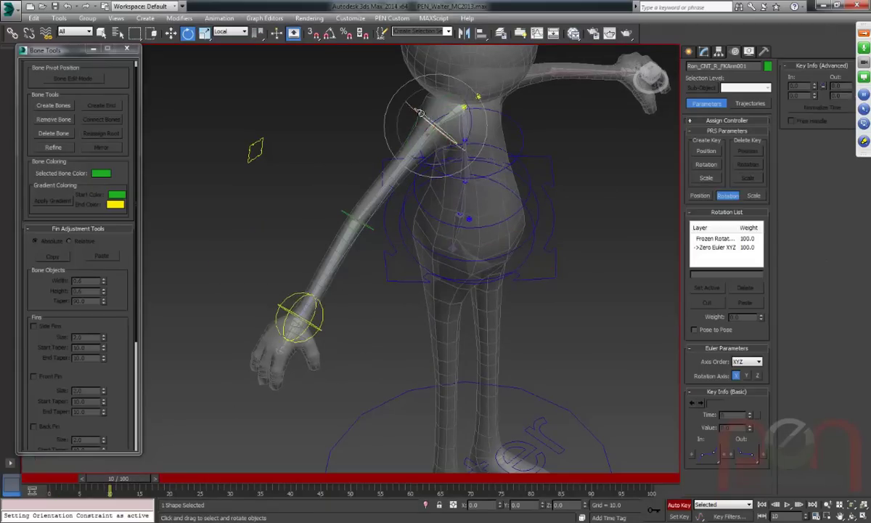
{"action": "left_click_drag", "start_coordinate": [444, 122], "coordinate": [352, 167]}
{"action": "left_click", "coordinate": [323, 174]}
{"action": "left_click", "coordinate": [275, 270]}
{"action": "left_click_drag", "start_coordinate": [302, 250], "coordinate": [505, 147]}
Move and rotate the spherical IK wrist control in front of the hips to key a different IK pose at frame 10.
{"action": "left_click", "coordinate": [313, 325]}
{"action": "key", "text": "w"}
{"action": "key", "text": "e"}
{"action": "middle_click_drag", "start_coordinate": [466, 274], "coordinate": [396, 273]}
{"action": "middle_click_drag", "start_coordinate": [396, 273], "coordinate": [445, 280]}
Key a new position at frame 10 for the diamond-shaped control Arrows_CNT001 behind the elbow.
{"action": "left_click", "coordinate": [324, 170]}
{"action": "key", "text": "w"}
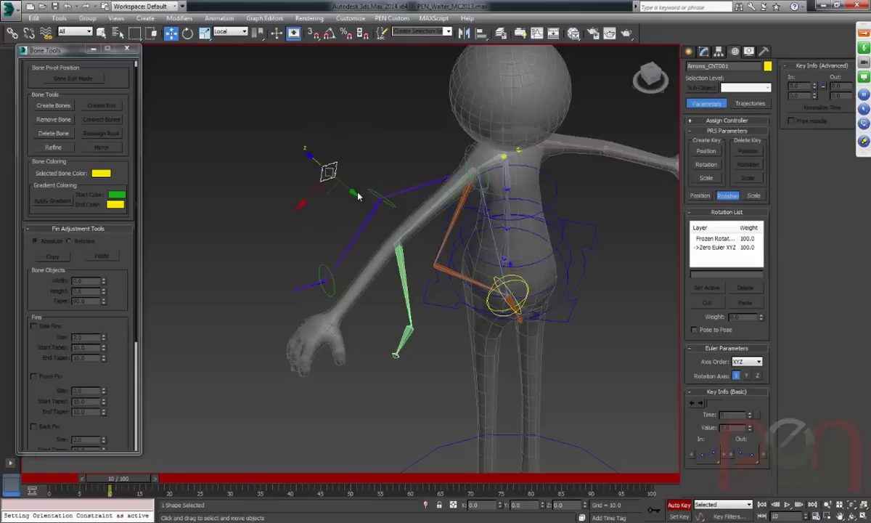
{"action": "left_click_drag", "start_coordinate": [328, 169], "coordinate": [378, 206]}
{"action": "middle_click_drag", "start_coordinate": [378, 205], "coordinate": [498, 198], "text": "alt"}
{"action": "scroll", "coordinate": [441, 204], "scroll_direction": "up", "scroll_amount": 3}
Turn off Auto Key and shift Ron_BN_R_BlendArm002's Orientation Constraint toward Ron_BN_R_FKArm006, with the Ron_BN_R_IKArm002 weight at 0.
{"action": "left_click", "coordinate": [451, 206]}
{"action": "left_click", "coordinate": [678, 505]}
{"action": "middle_click_drag", "start_coordinate": [430, 294], "coordinate": [493, 224], "text": "alt"}
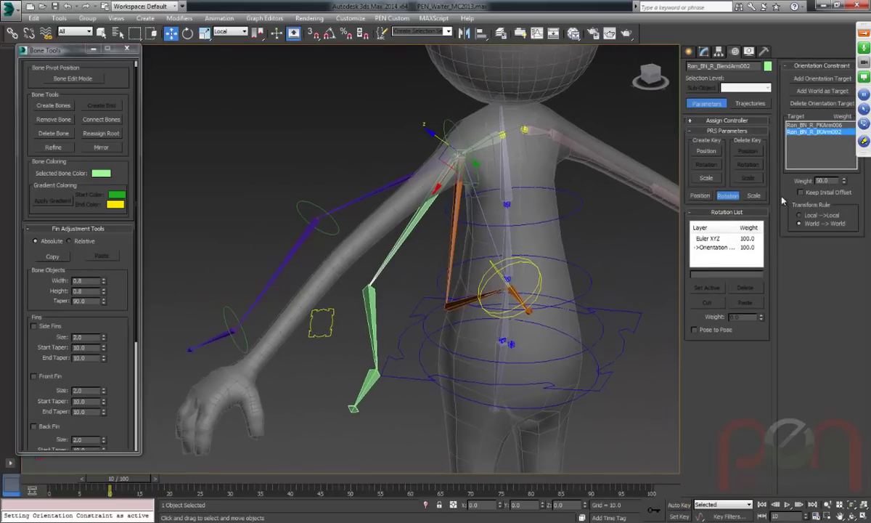
{"action": "left_click", "coordinate": [813, 126]}
{"action": "left_click", "coordinate": [811, 133]}
{"action": "left_click", "coordinate": [809, 125]}
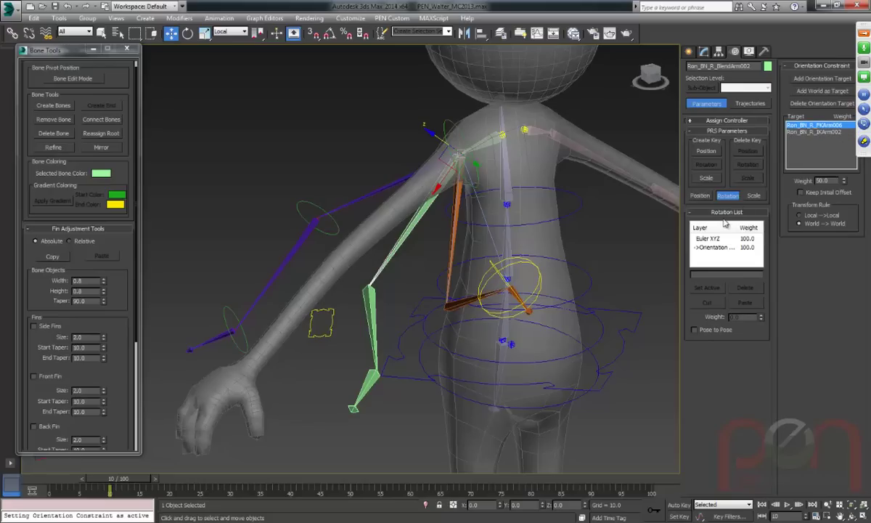
{"action": "left_click", "coordinate": [808, 130]}
{"action": "left_click", "coordinate": [807, 125]}
{"action": "left_click_drag", "start_coordinate": [843, 180], "coordinate": [844, 102]}
{"action": "left_click", "coordinate": [816, 132]}
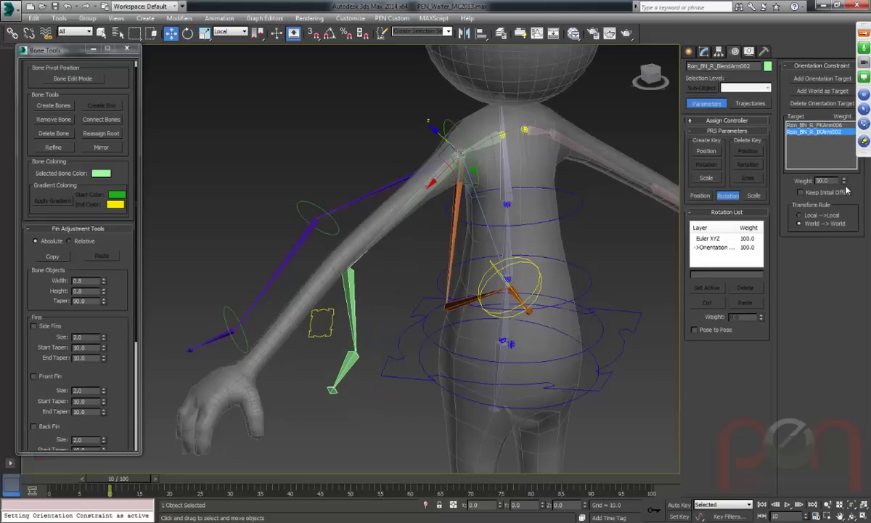
Examine the Orientation Constraint targets and weights on the blend forearm, hand and upper-arm bones against the IK chain.
{"action": "left_click", "coordinate": [318, 244]}
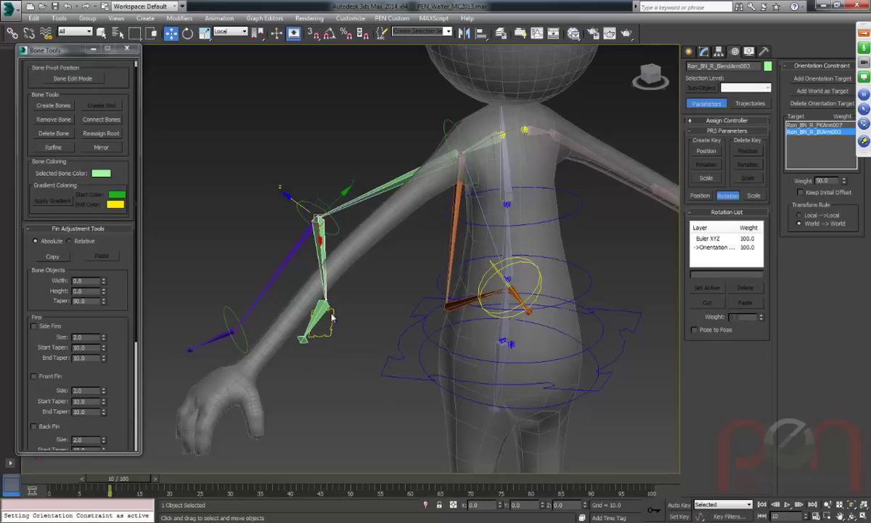
{"action": "left_click", "coordinate": [309, 305]}
{"action": "scroll", "coordinate": [341, 304], "scroll_direction": "up", "scroll_amount": 2}
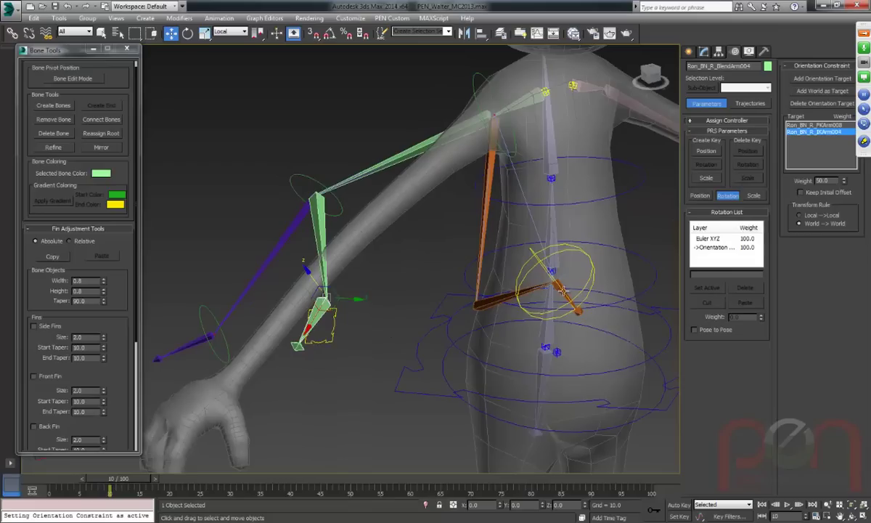
{"action": "left_click", "coordinate": [524, 275]}
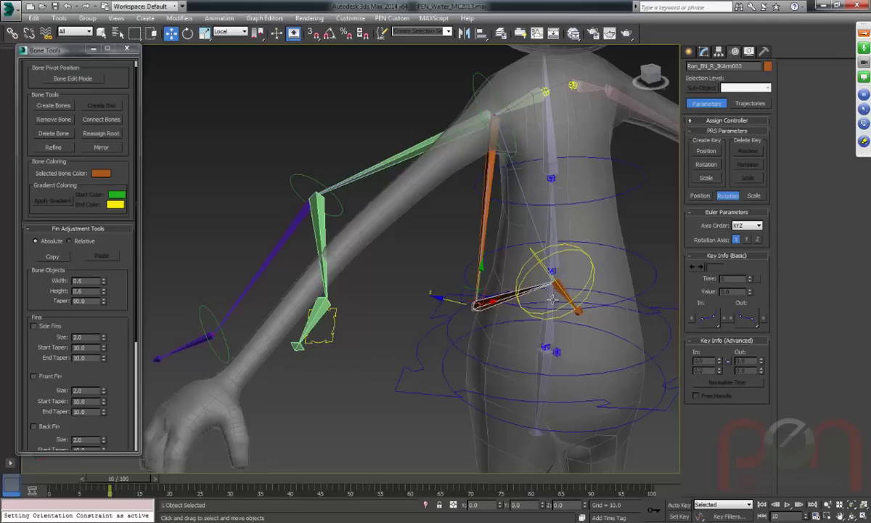
{"action": "middle_click_drag", "start_coordinate": [543, 271], "coordinate": [560, 251]}
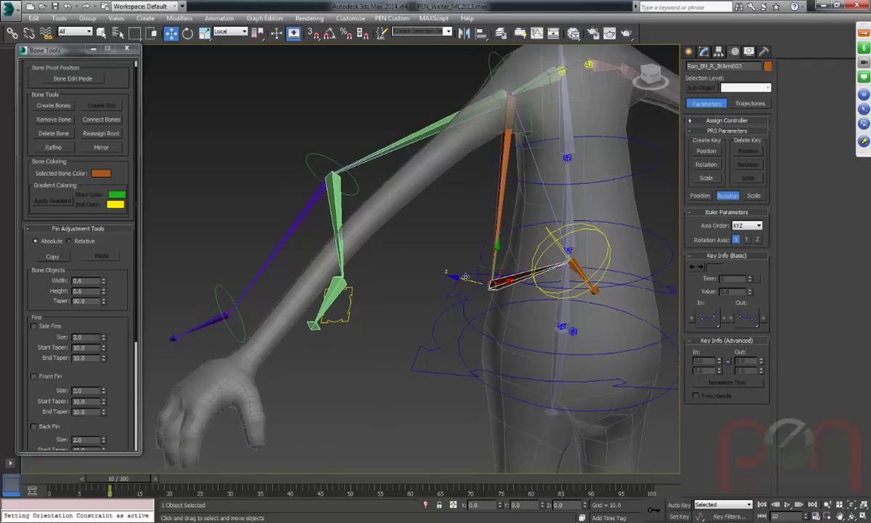
{"action": "middle_click_drag", "start_coordinate": [444, 290], "coordinate": [476, 273]}
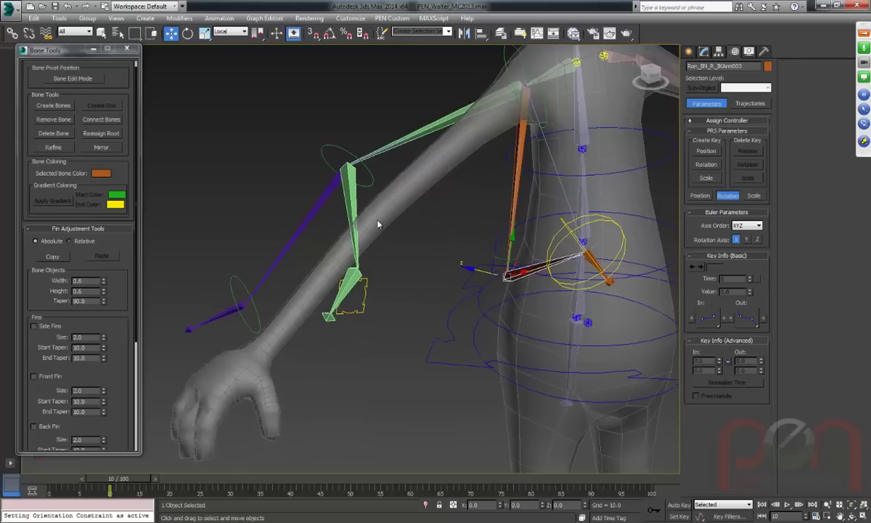
{"action": "left_click", "coordinate": [408, 140]}
{"action": "middle_click_drag", "start_coordinate": [387, 159], "coordinate": [428, 285], "text": "alt"}
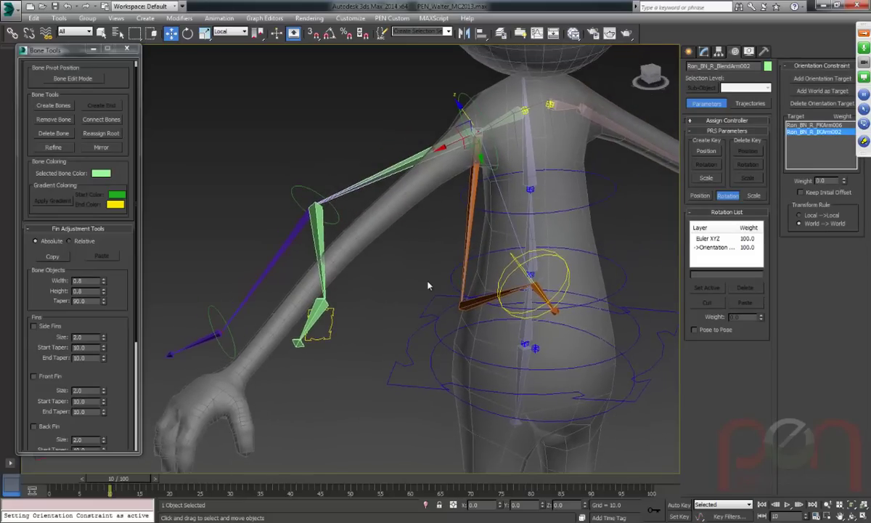
Add an Attribute Holder modifier to the spherical IK wrist control Sphere_CNT001.
{"action": "left_click", "coordinate": [703, 50]}
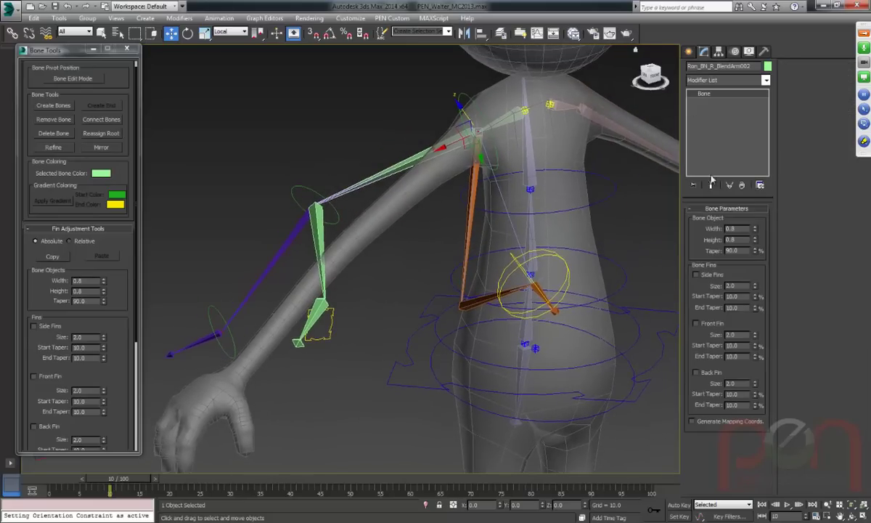
{"action": "left_click", "coordinate": [487, 251]}
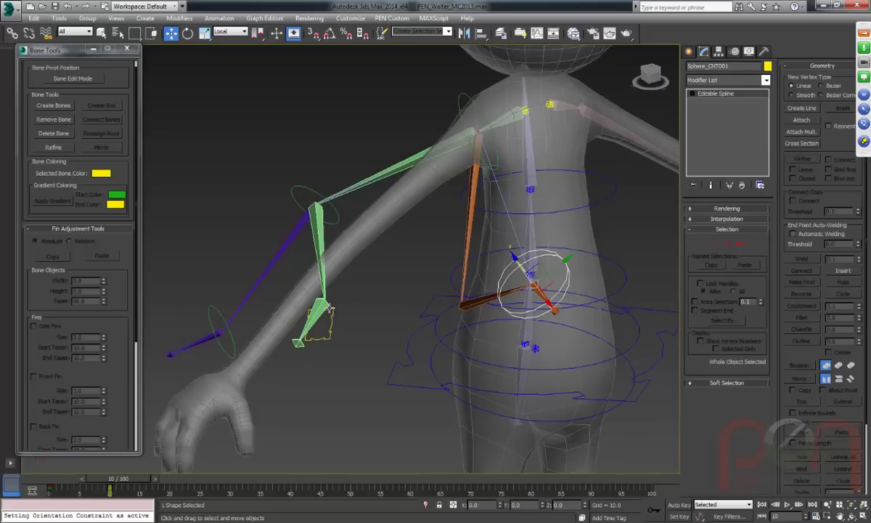
{"action": "middle_click_drag", "start_coordinate": [410, 299], "coordinate": [443, 308], "text": "alt"}
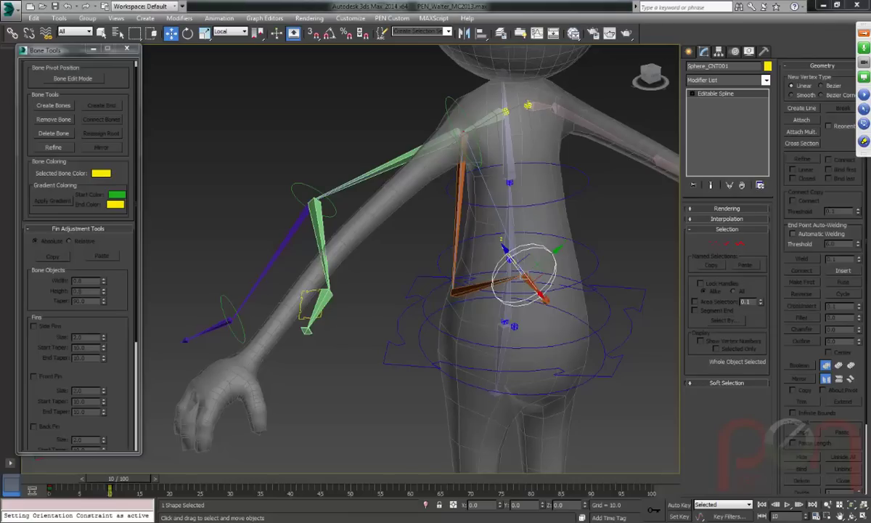
{"action": "middle_click_drag", "start_coordinate": [509, 316], "coordinate": [454, 312]}
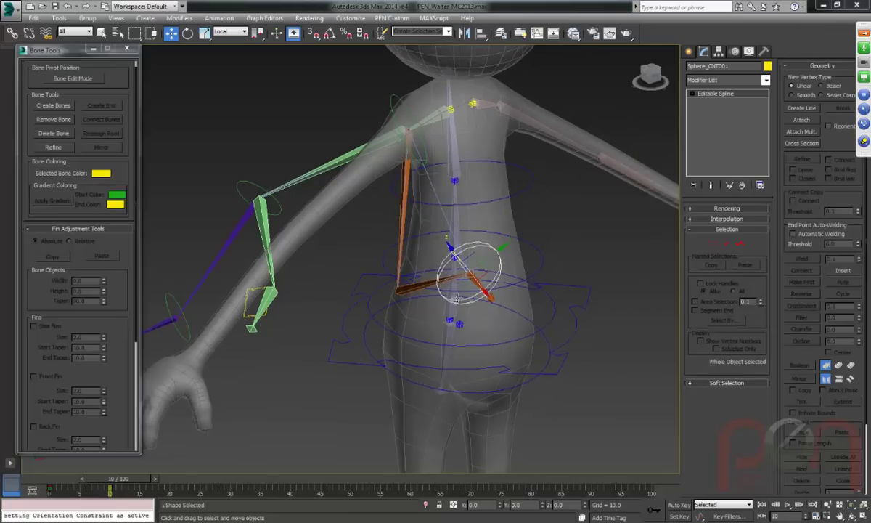
{"action": "middle_click_drag", "start_coordinate": [460, 298], "coordinate": [445, 285], "text": "alt"}
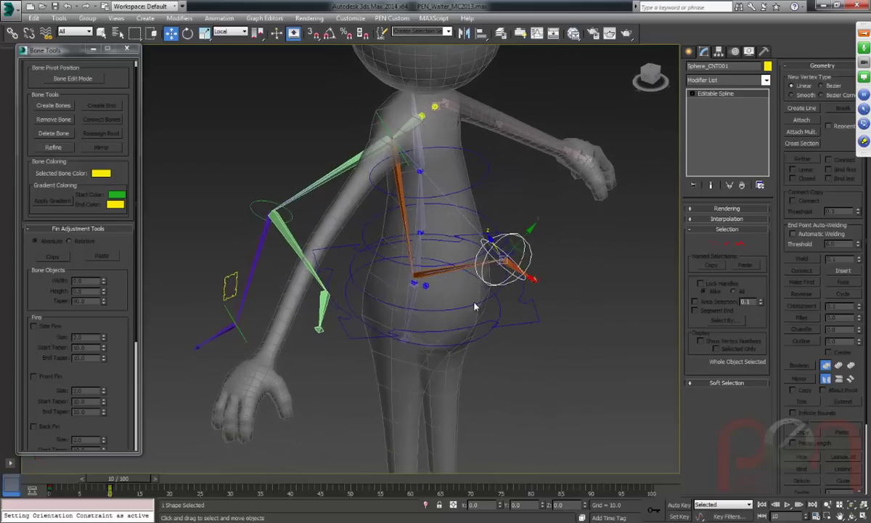
{"action": "mouse_move", "coordinate": [116, 479]}
{"action": "left_mouse_down"}
{"action": "mouse_move", "coordinate": [131, 479]}
{"action": "mouse_move", "coordinate": [87, 479]}
{"action": "mouse_move", "coordinate": [109, 479]}
{"action": "left_mouse_up"}
{"action": "key", "text": "w"}
{"action": "scroll", "coordinate": [355, 274], "scroll_direction": "up", "scroll_amount": 2}
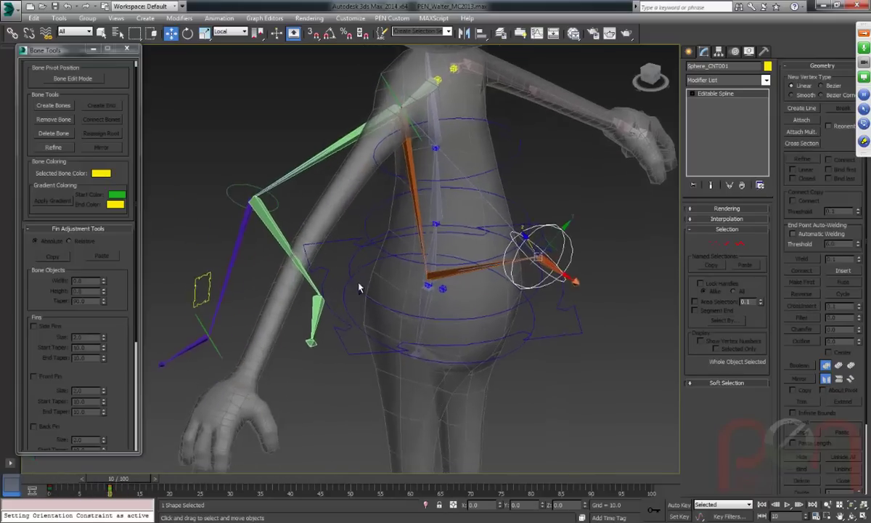
{"action": "middle_click_drag", "start_coordinate": [355, 273], "coordinate": [407, 265], "text": "alt"}
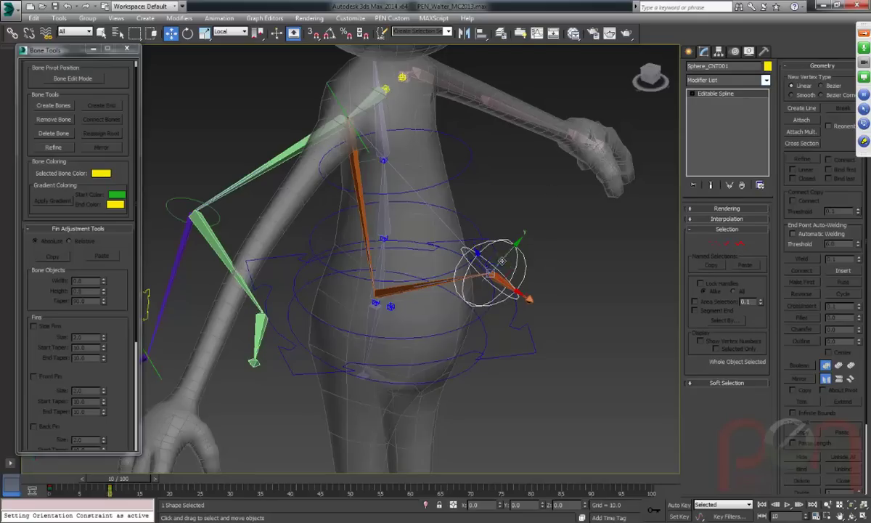
{"action": "middle_click_drag", "start_coordinate": [507, 259], "coordinate": [528, 254], "text": "alt"}
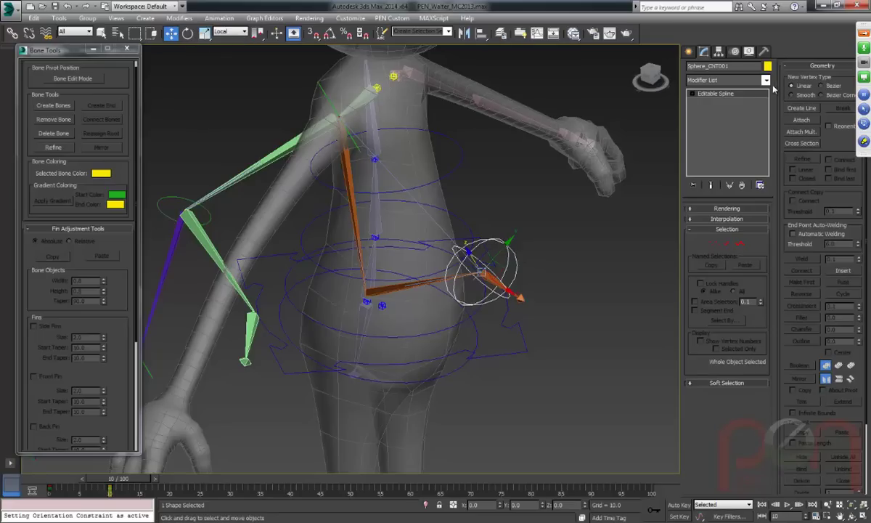
{"action": "left_click", "coordinate": [722, 80]}
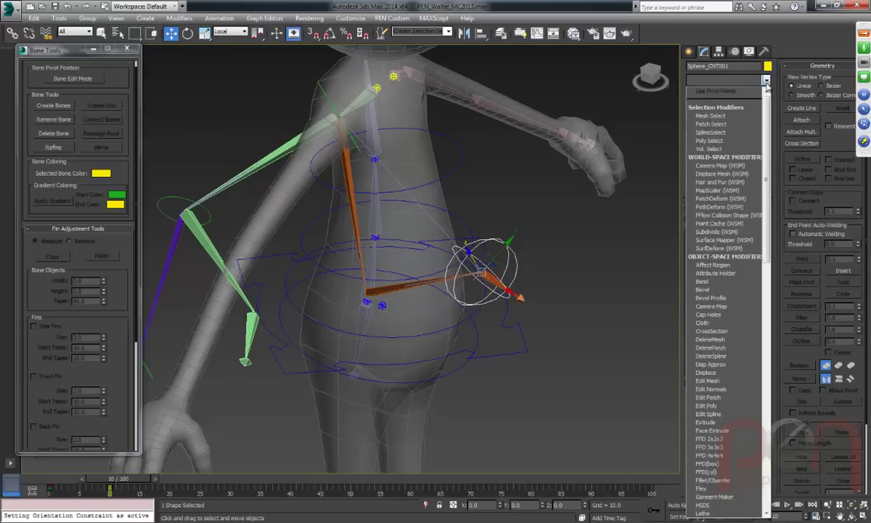
{"action": "left_click", "coordinate": [713, 275]}
{"action": "middle_click_drag", "start_coordinate": [443, 278], "coordinate": [518, 284]}
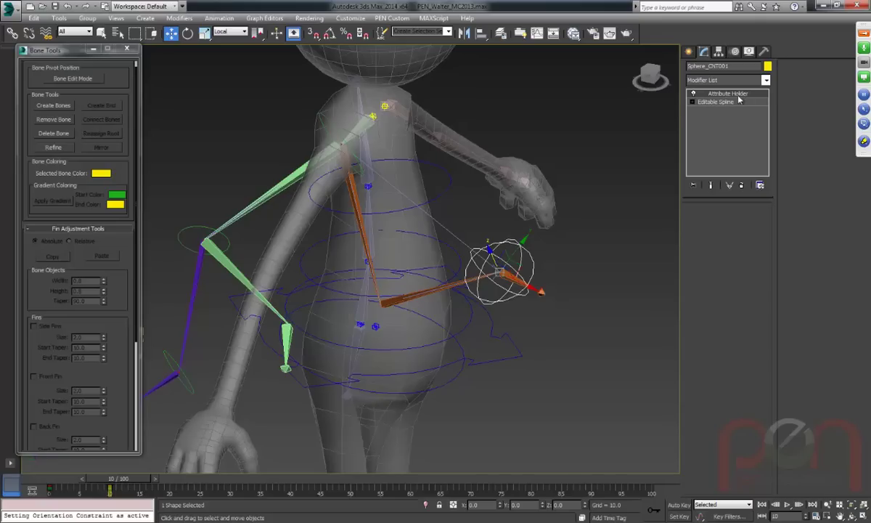
Open the Parameter Editor for Sphere_CNT001's Attribute Holder modifier and place it beside the Bone Tools window.
{"action": "middle_click_drag", "start_coordinate": [498, 295], "coordinate": [510, 279], "text": "alt"}
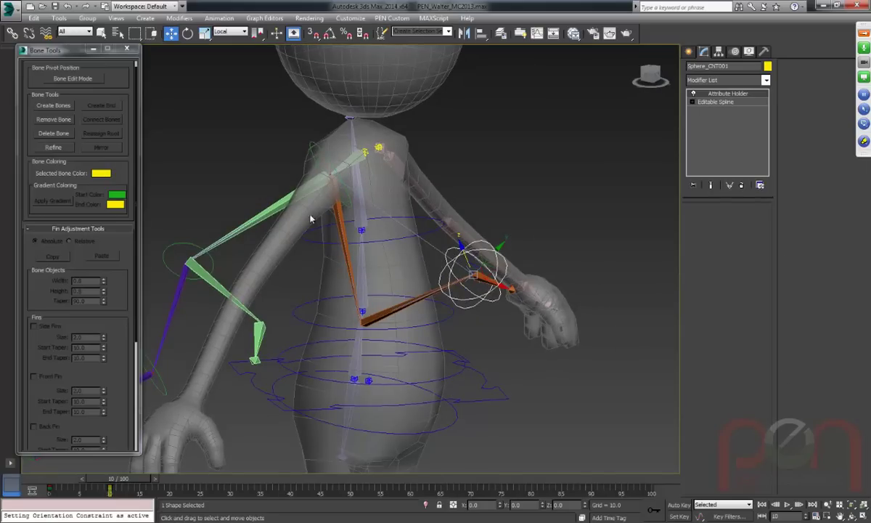
{"action": "middle_click_drag", "start_coordinate": [308, 254], "coordinate": [419, 271], "text": "alt"}
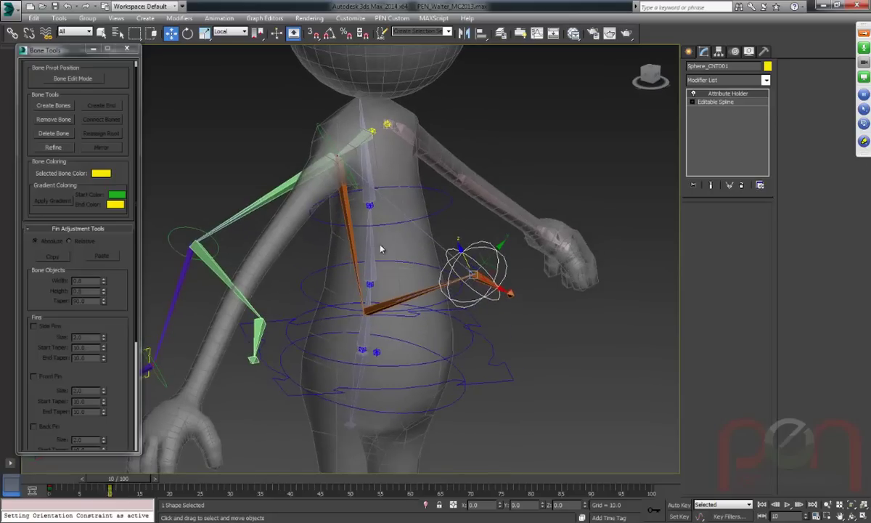
{"action": "left_click", "coordinate": [218, 17]}
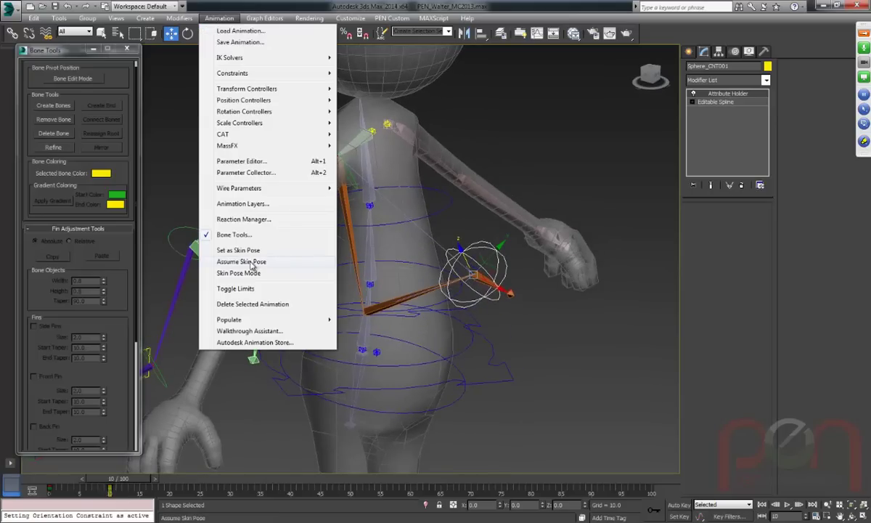
{"action": "left_click", "coordinate": [247, 160]}
{"action": "left_click_drag", "start_coordinate": [274, 140], "coordinate": [207, 58]}
{"action": "left_click_drag", "start_coordinate": [215, 389], "coordinate": [214, 453]}
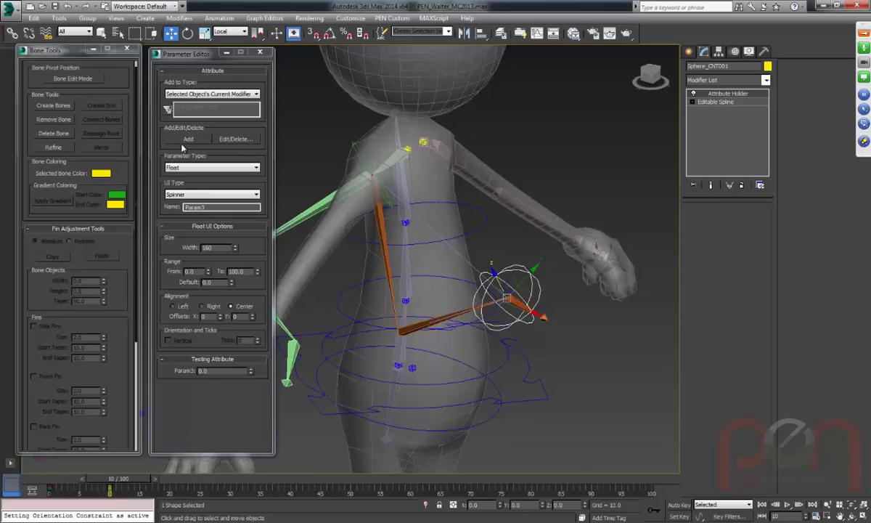
{"action": "left_click_drag", "start_coordinate": [185, 57], "coordinate": [184, 62]}
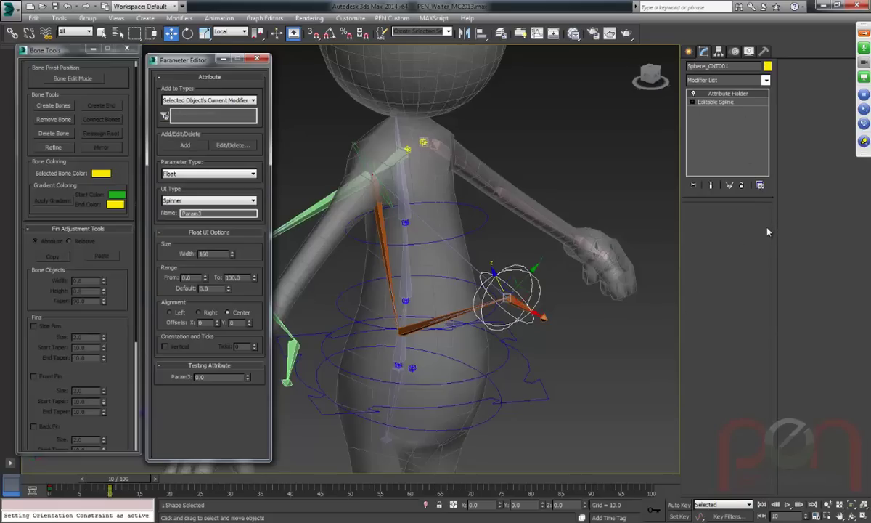
{"action": "left_click", "coordinate": [179, 65]}
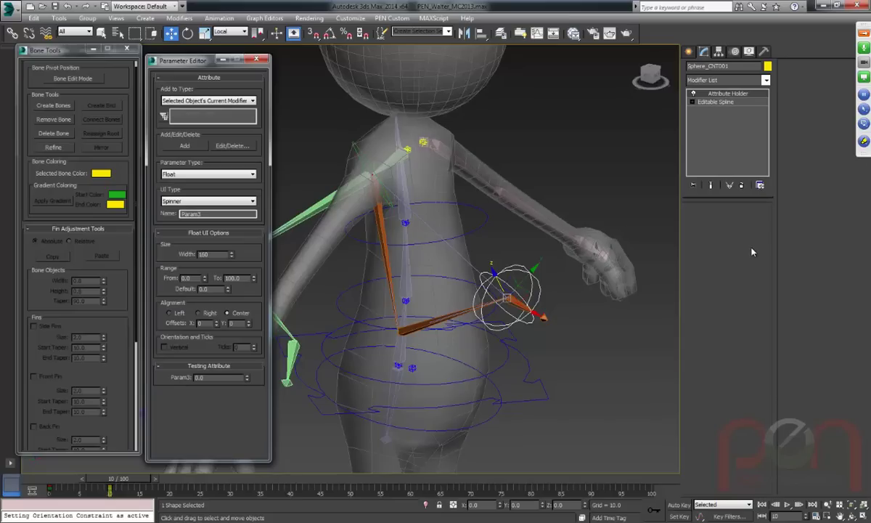
{"action": "left_click_drag", "start_coordinate": [186, 61], "coordinate": [185, 63]}
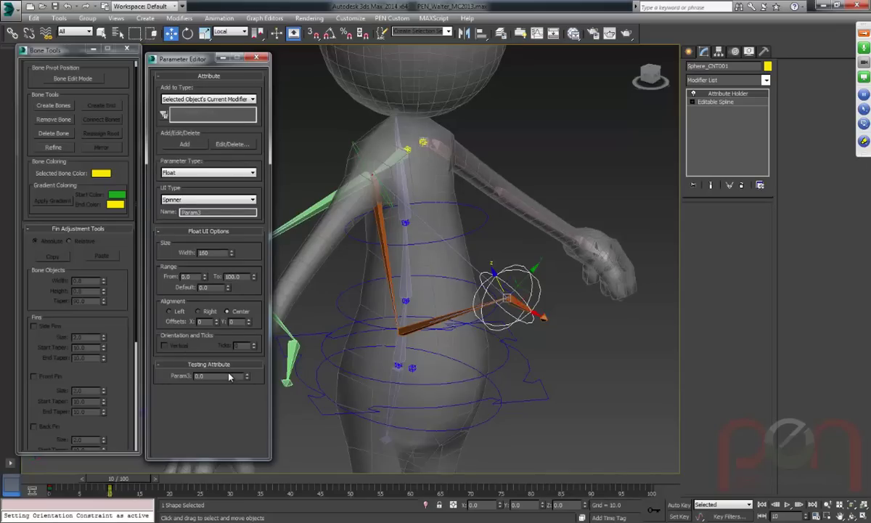
Name the new float spinner parameter "Right IK FK", targeting the selected object's current modifier.
{"action": "double_click", "coordinate": [190, 212]}
{"action": "type", "text": "IK FK"}
{"action": "type", "text": "ght"}
{"action": "left_click", "coordinate": [188, 203]}
{"action": "left_click", "coordinate": [191, 201]}
{"action": "left_click", "coordinate": [190, 201]}
{"action": "left_click", "coordinate": [193, 174]}
{"action": "left_click", "coordinate": [194, 174]}
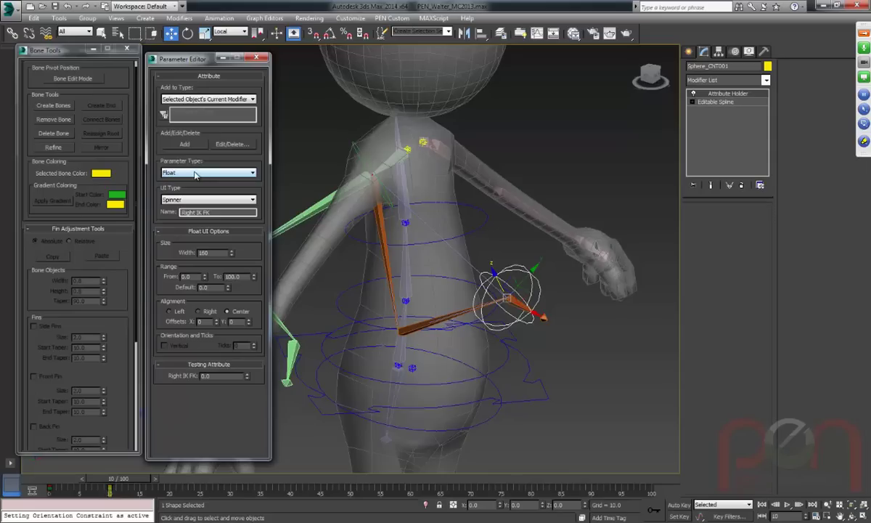
{"action": "left_click", "coordinate": [195, 100]}
{"action": "left_click", "coordinate": [190, 100]}
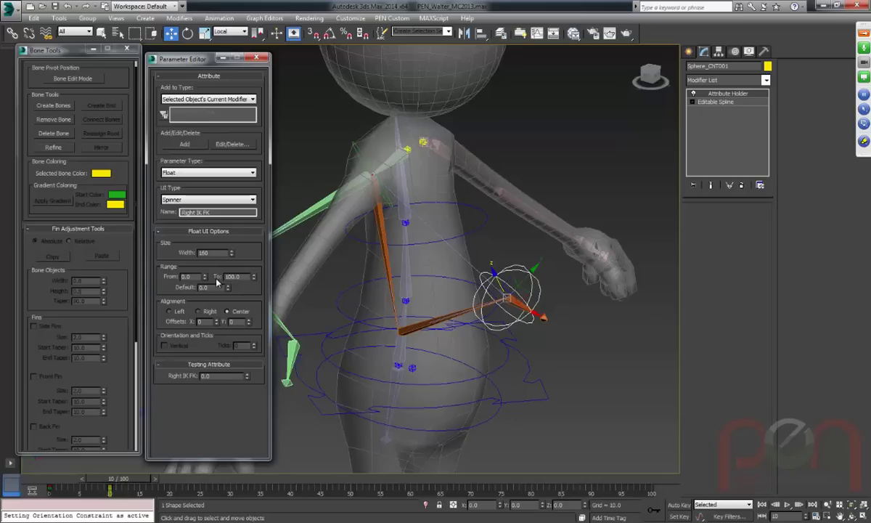
Set the Right IK FK spinner's width to 104 with right alignment and add it to the Attribute Holder.
{"action": "double_click", "coordinate": [219, 252]}
{"action": "type", "text": "104"}
{"action": "key", "text": "Return"}
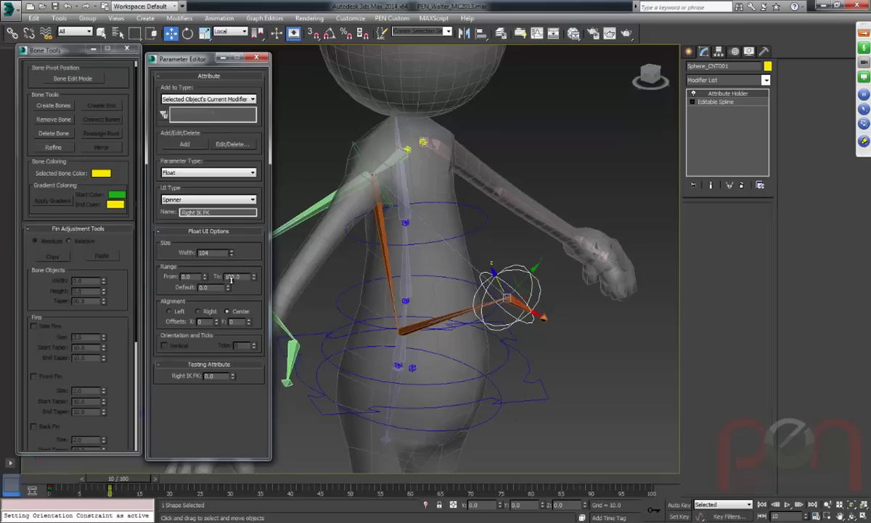
{"action": "left_click", "coordinate": [201, 310]}
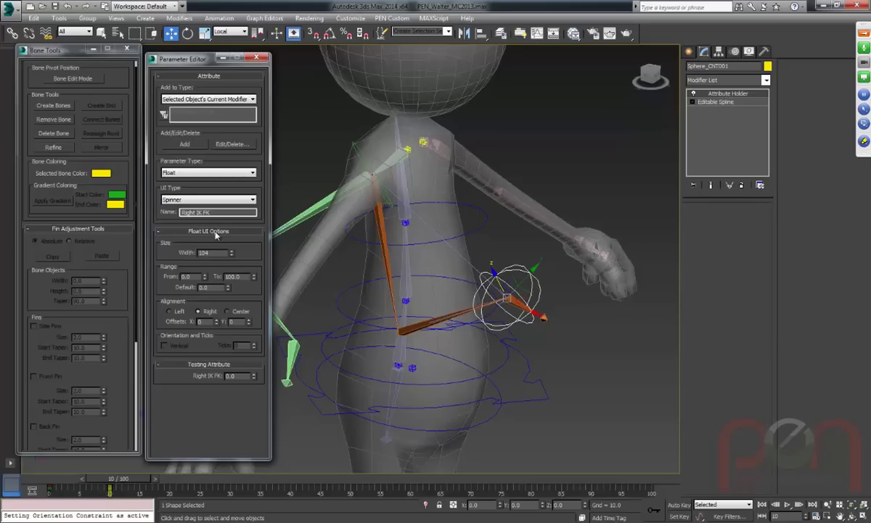
{"action": "left_click", "coordinate": [179, 143]}
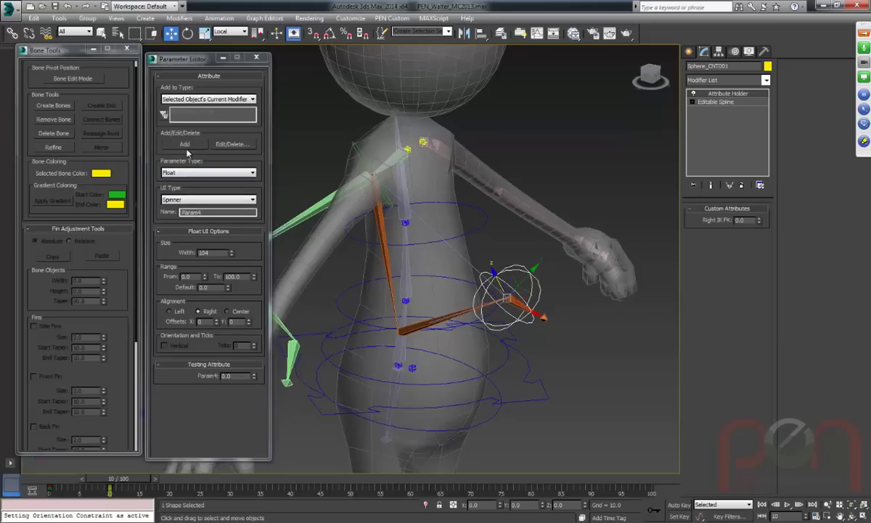
Add two more float spinner attributes named "Left IK Fk" and "ss" to the Attribute Holder.
{"action": "left_click", "coordinate": [758, 222]}
{"action": "left_click_drag", "start_coordinate": [760, 228], "coordinate": [757, 262]}
{"action": "double_click", "coordinate": [209, 212]}
{"action": "type", "text": "Left IK Fk"}
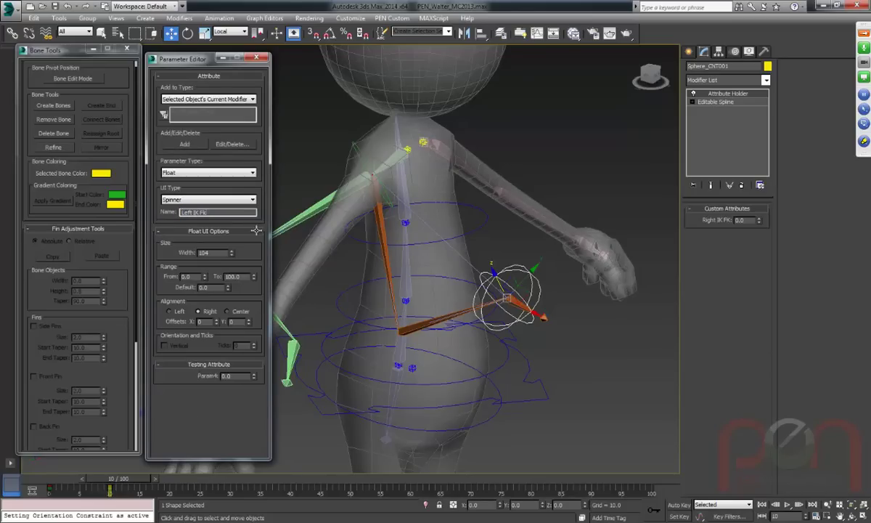
{"action": "left_click", "coordinate": [184, 143]}
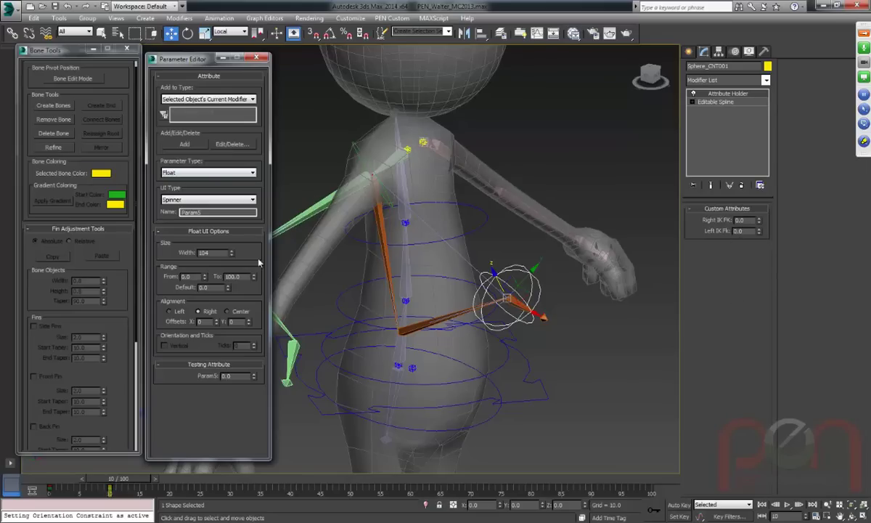
{"action": "double_click", "coordinate": [187, 212]}
{"action": "type", "text": "cs"}
{"action": "left_click", "coordinate": [185, 144]}
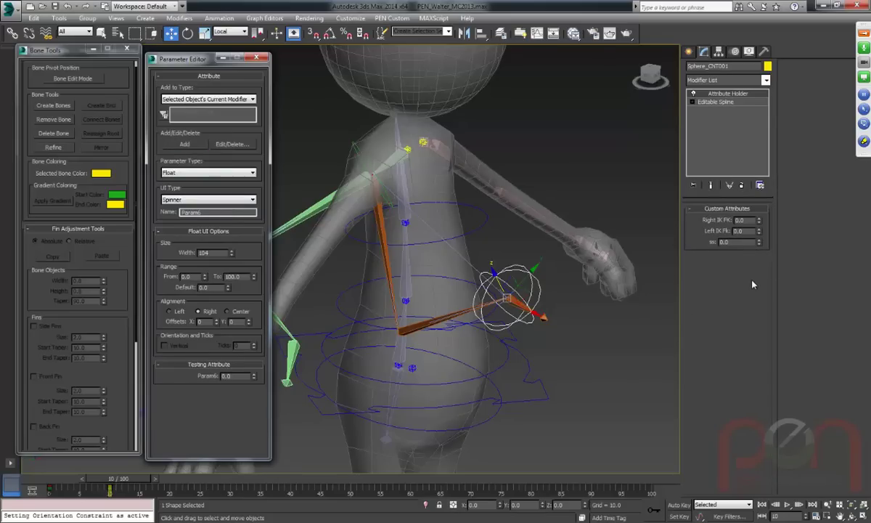
Examine the custom attribute tracks under Sphere_CNT001's Attribute Holder in the Dope Sheet, and close it.
{"action": "right_click", "coordinate": [443, 220]}
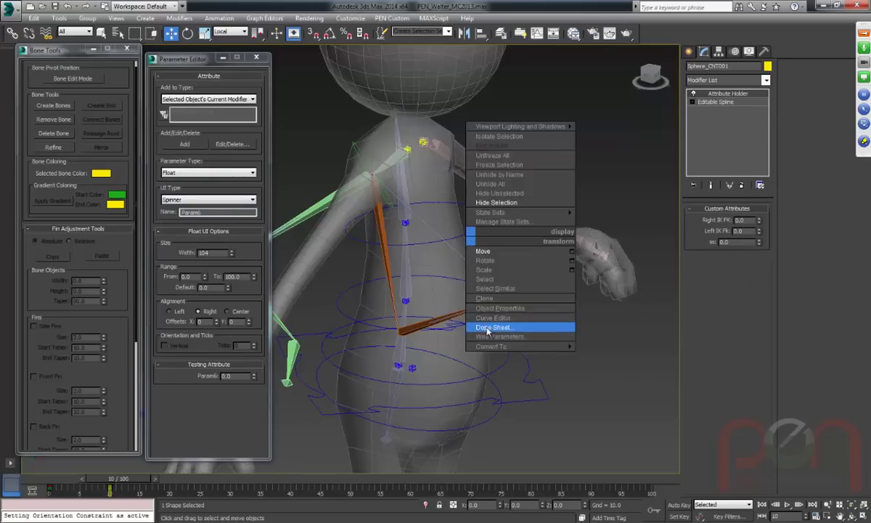
{"action": "left_click", "coordinate": [484, 326]}
{"action": "scroll", "coordinate": [52, 349], "scroll_direction": "down", "scroll_amount": 4}
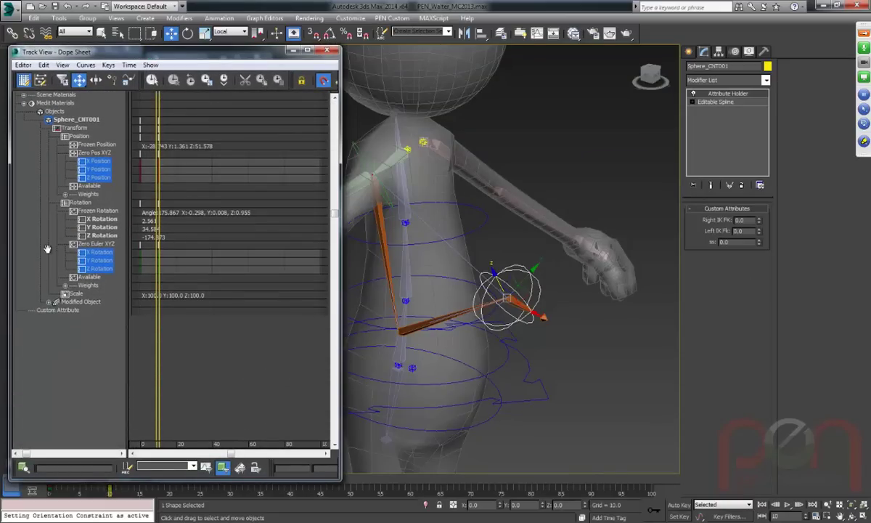
{"action": "left_click", "coordinate": [48, 301]}
{"action": "scroll", "coordinate": [42, 279], "scroll_direction": "down", "scroll_amount": 2}
{"action": "left_click", "coordinate": [47, 269]}
{"action": "scroll", "coordinate": [40, 287], "scroll_direction": "down", "scroll_amount": 1}
{"action": "left_click", "coordinate": [50, 260]}
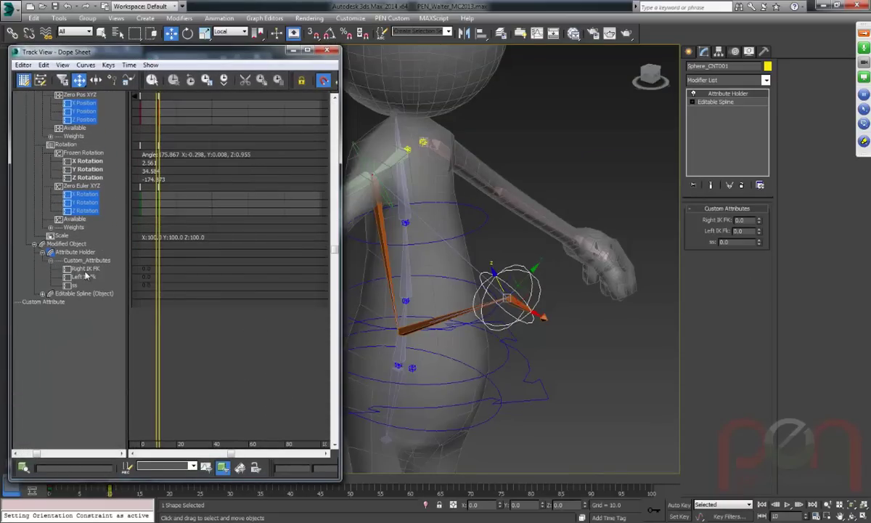
{"action": "left_click", "coordinate": [85, 270]}
{"action": "left_click", "coordinate": [82, 277]}
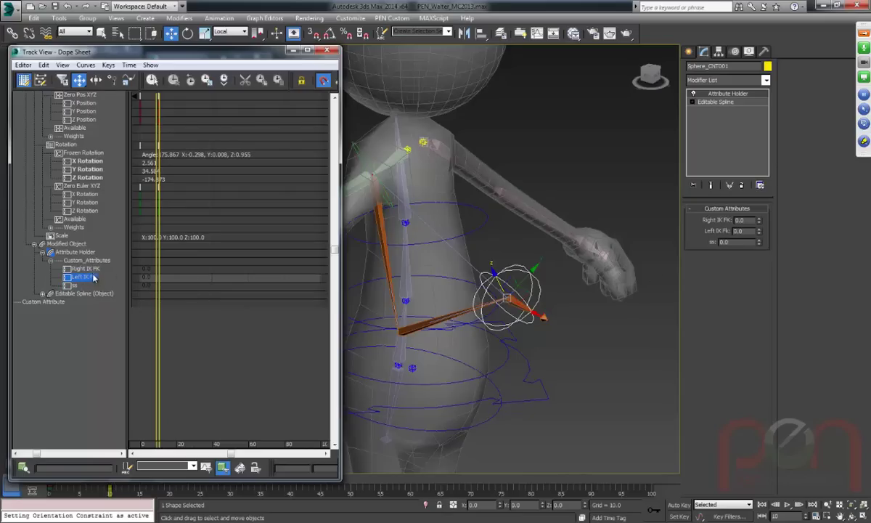
{"action": "left_click_drag", "start_coordinate": [160, 54], "coordinate": [175, 62]}
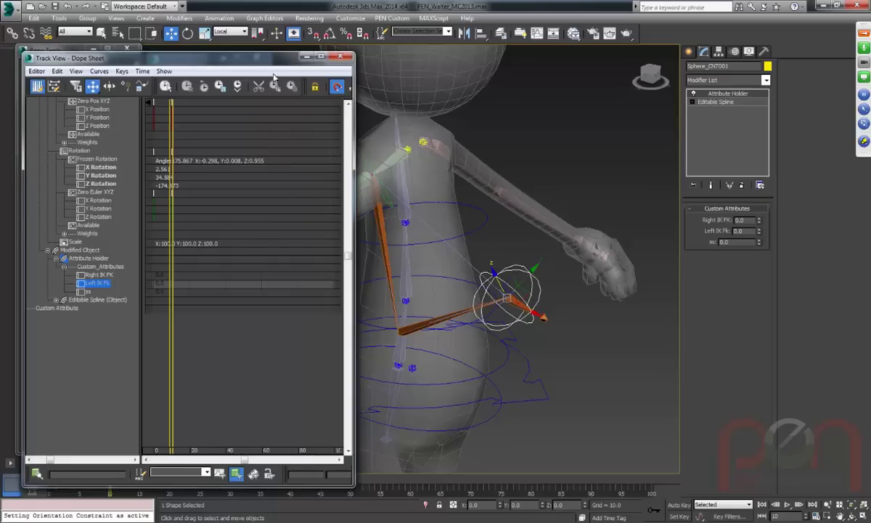
{"action": "left_click_drag", "start_coordinate": [254, 61], "coordinate": [253, 64]}
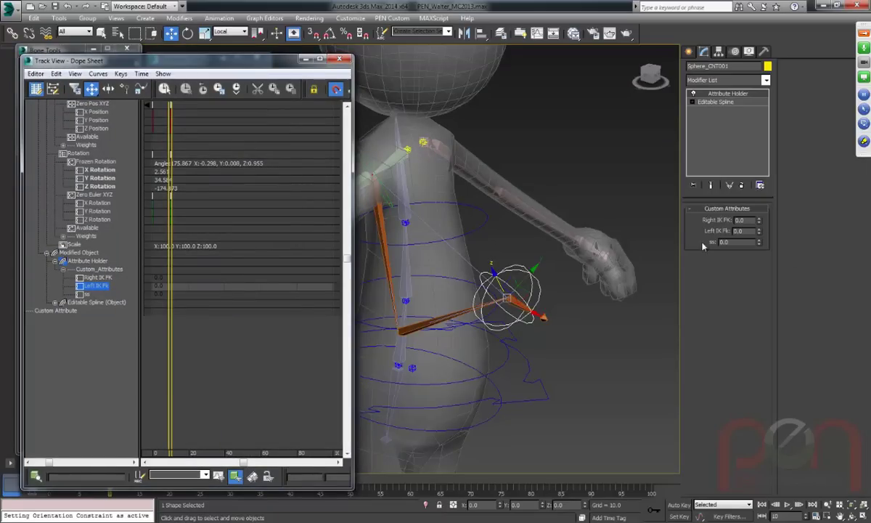
{"action": "left_click", "coordinate": [338, 58]}
Delete the Attribute Holder with its custom attributes from Sphere_CNT001 and add a fresh Attribute Holder modifier.
{"action": "right_click", "coordinate": [695, 93]}
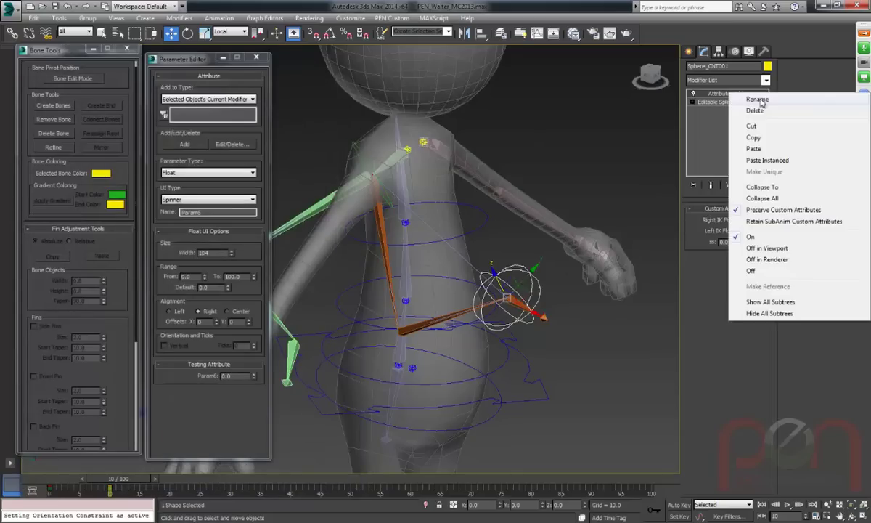
{"action": "left_click", "coordinate": [713, 109]}
{"action": "left_click", "coordinate": [720, 80]}
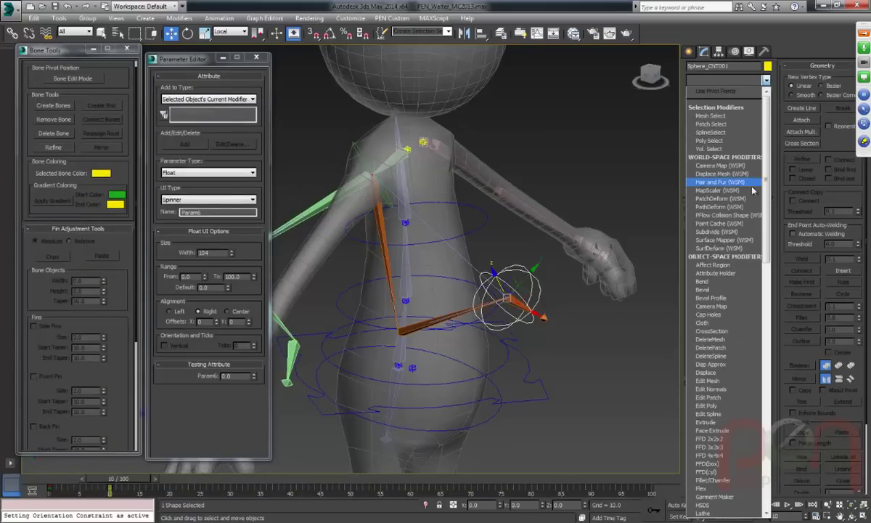
{"action": "left_click", "coordinate": [731, 278]}
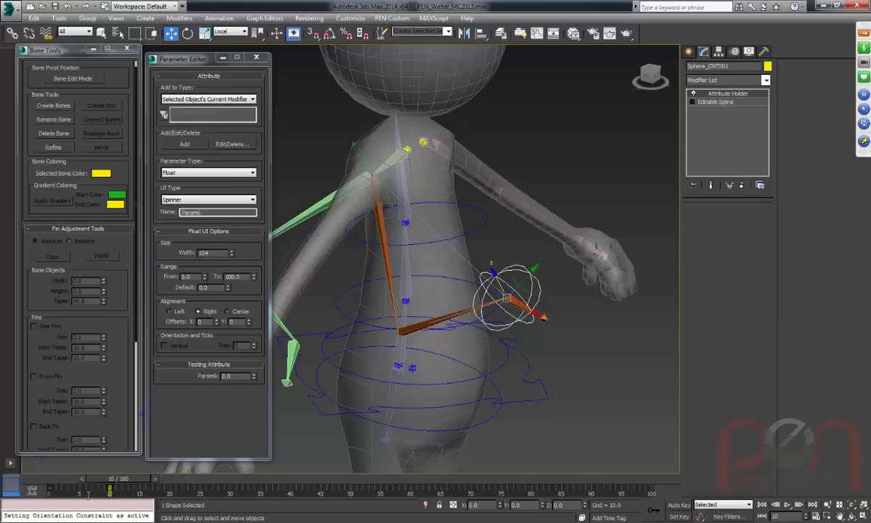
Open the MAXScript editor with a blank script, narrow its window and enlarge the text.
{"action": "right_click", "coordinate": [96, 515]}
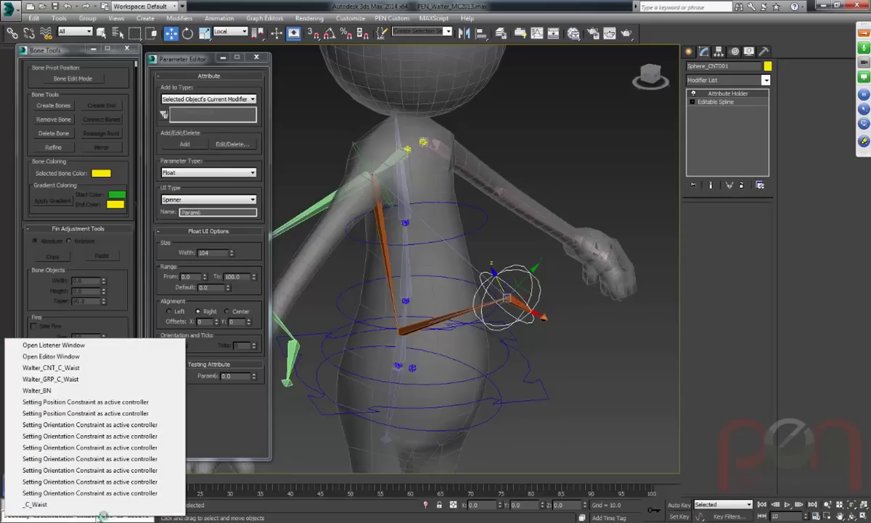
{"action": "left_click", "coordinate": [98, 356]}
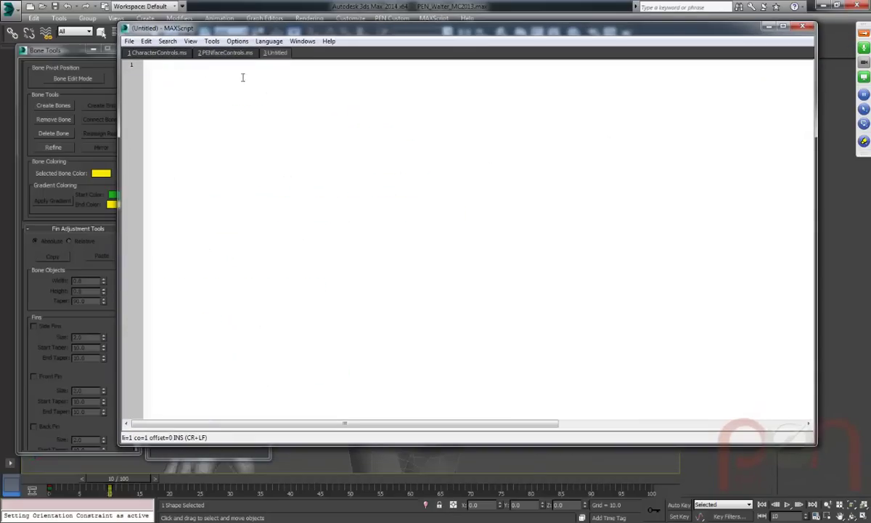
{"action": "left_click_drag", "start_coordinate": [122, 113], "coordinate": [317, 142]}
{"action": "scroll", "coordinate": [420, 155], "scroll_direction": "up", "scroll_amount": 2, "text": "ctrl"}
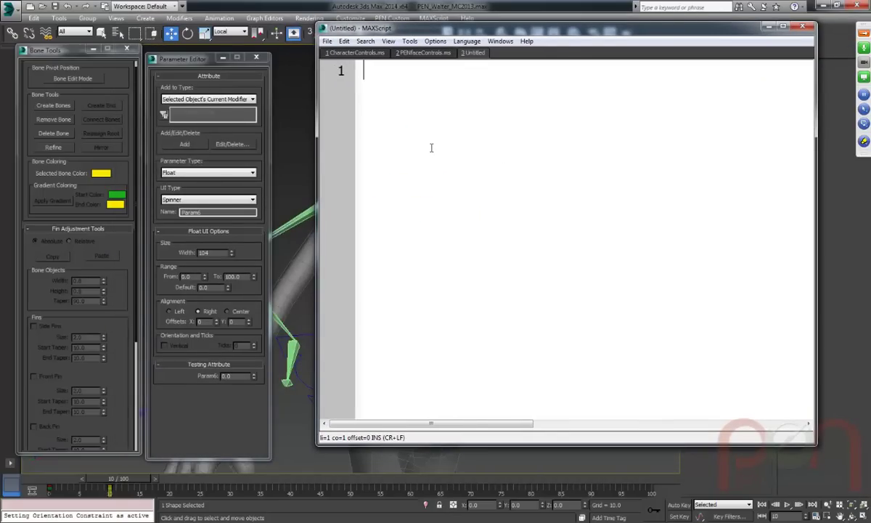
{"action": "left_click_drag", "start_coordinate": [601, 32], "coordinate": [609, 56]}
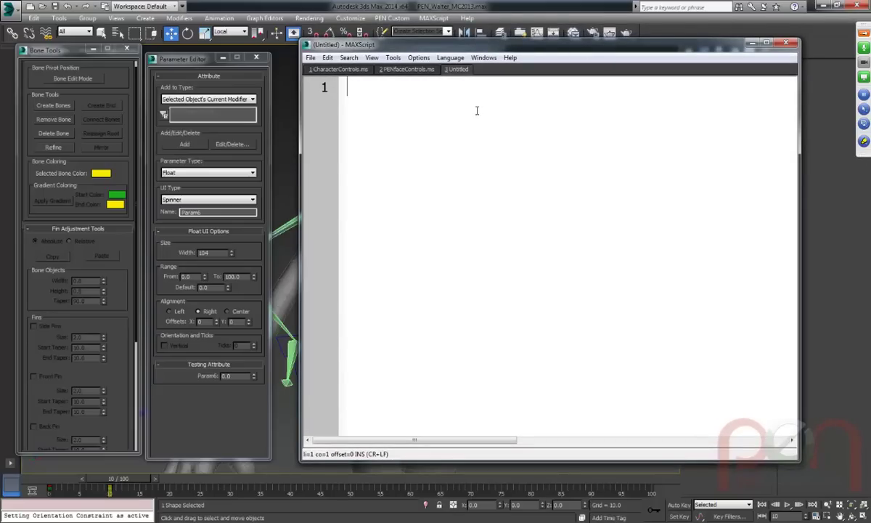
Write the script's first line, "def=attributes armControls", to declare the custom attribute definition.
{"action": "type", "text": "def="}
{"action": "type", "text": "at"}
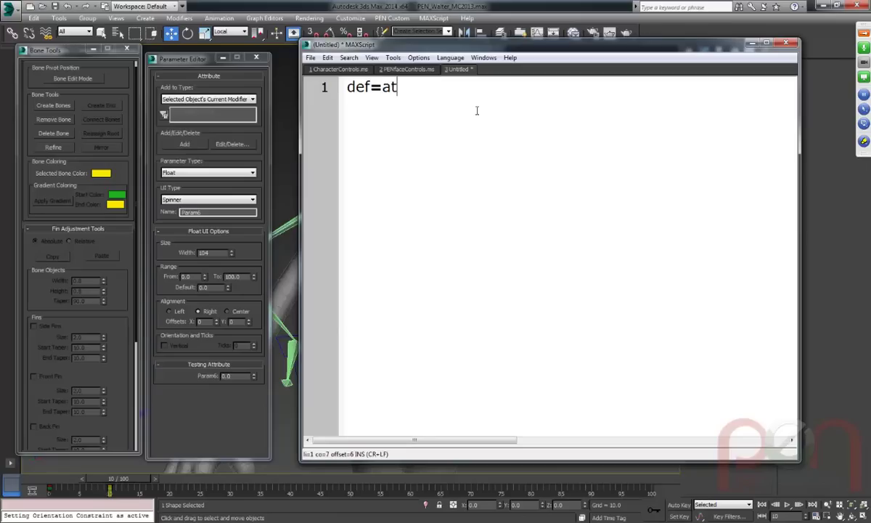
{"action": "type", "text": "tributes"}
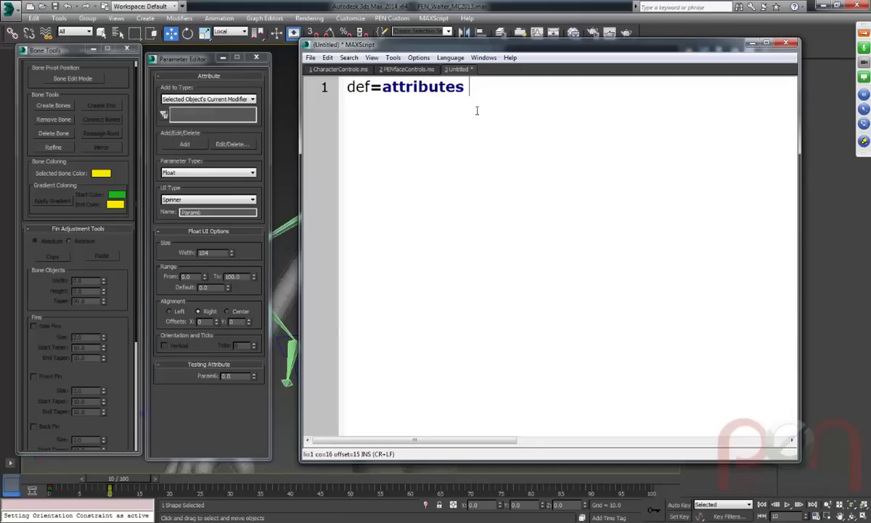
{"action": "left_click_drag", "start_coordinate": [524, 43], "coordinate": [490, 55]}
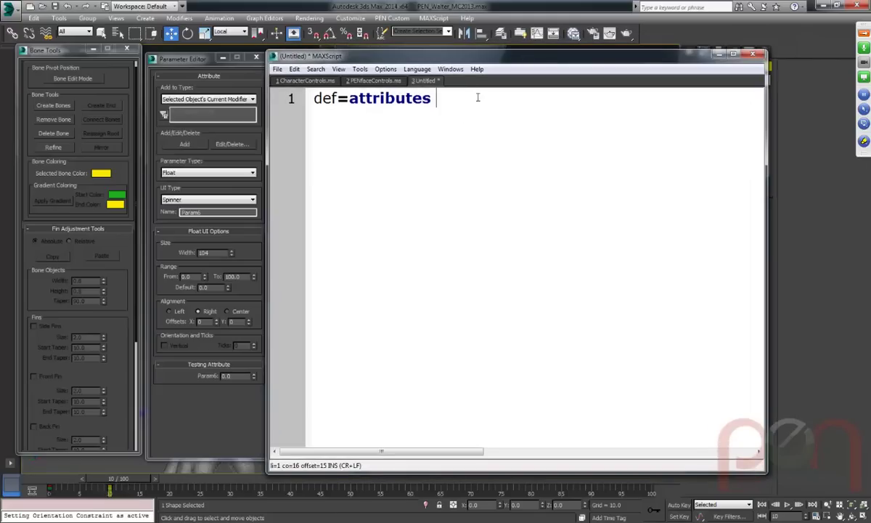
{"action": "type", "text": "armControls"}
{"action": "key", "text": "Return"}
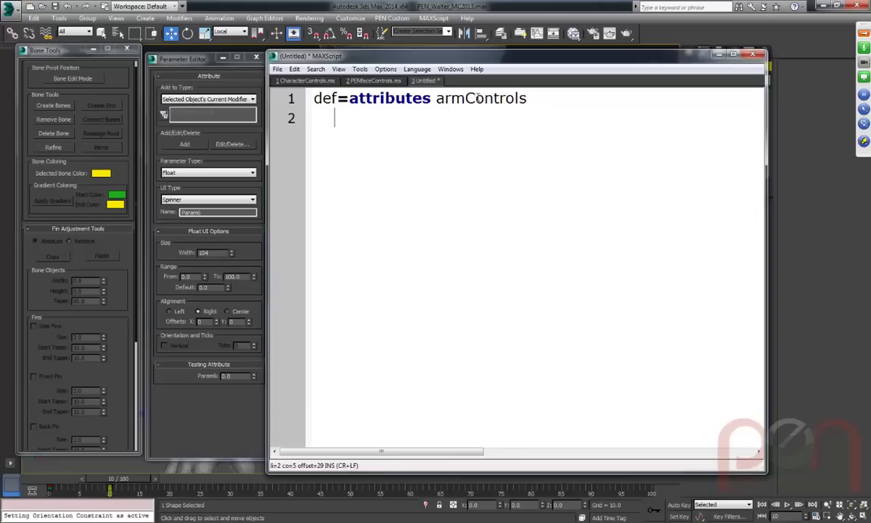
Add an opening and a closing parenthesis below the armControls declaration, with an empty line between them.
{"action": "key", "text": "BackSpace"}
{"action": "type", "text": "("}
{"action": "key", "text": "Return"}
{"action": "key", "text": "Return"}
{"action": "key", "text": "BackSpace"}
{"action": "type", "text": ")"}
{"action": "key", "text": "Return"}
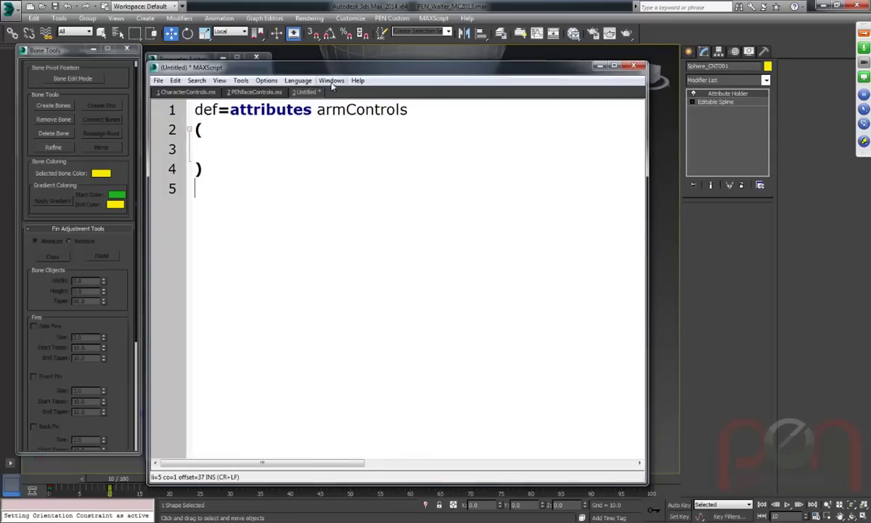
Evaluate the armControls definition, open the MAXScript Listener, clear its old output and evaluate again to check the result.
{"action": "left_click_drag", "start_coordinate": [331, 67], "coordinate": [354, 63]}
{"action": "left_click", "coordinate": [337, 145]}
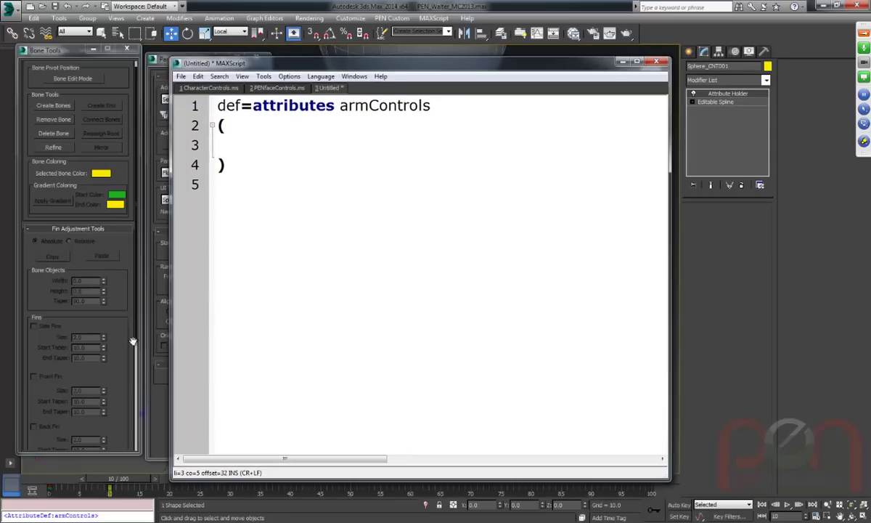
{"action": "key", "text": "ctrl+e"}
{"action": "right_click", "coordinate": [98, 514]}
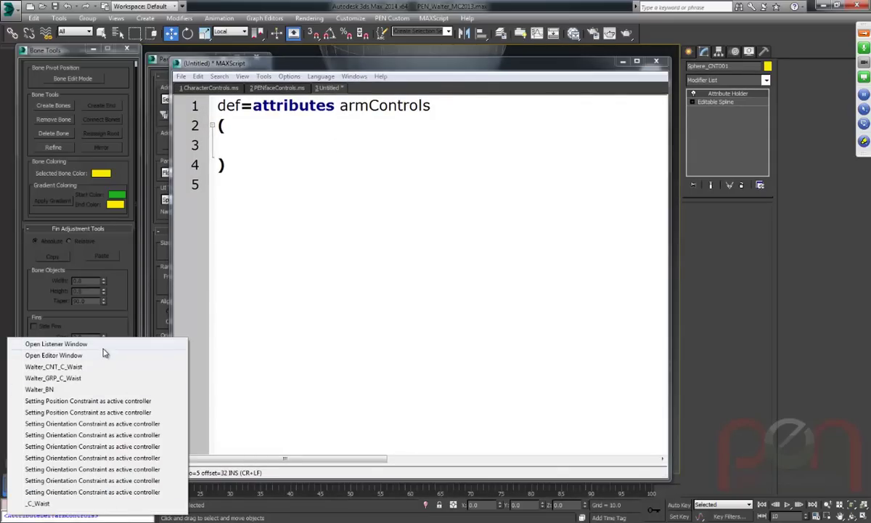
{"action": "left_click", "coordinate": [99, 328]}
{"action": "left_click_drag", "start_coordinate": [293, 209], "coordinate": [191, 176]}
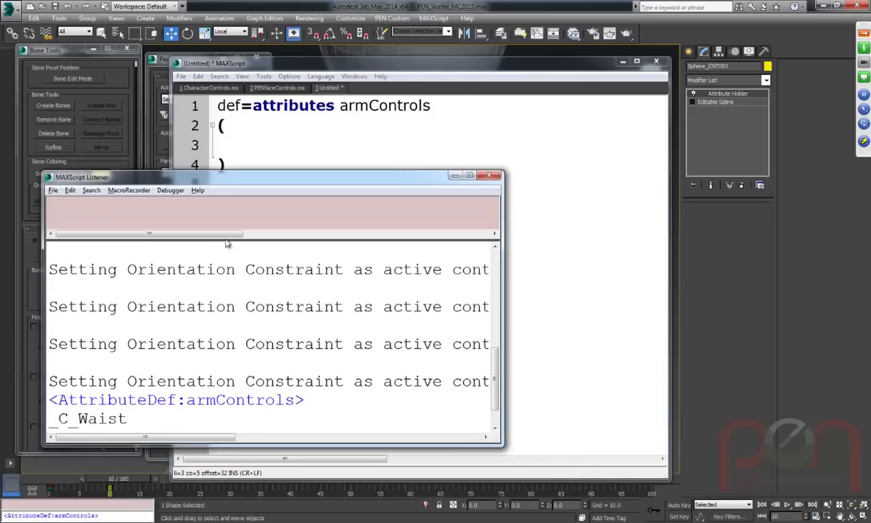
{"action": "left_click", "coordinate": [328, 65]}
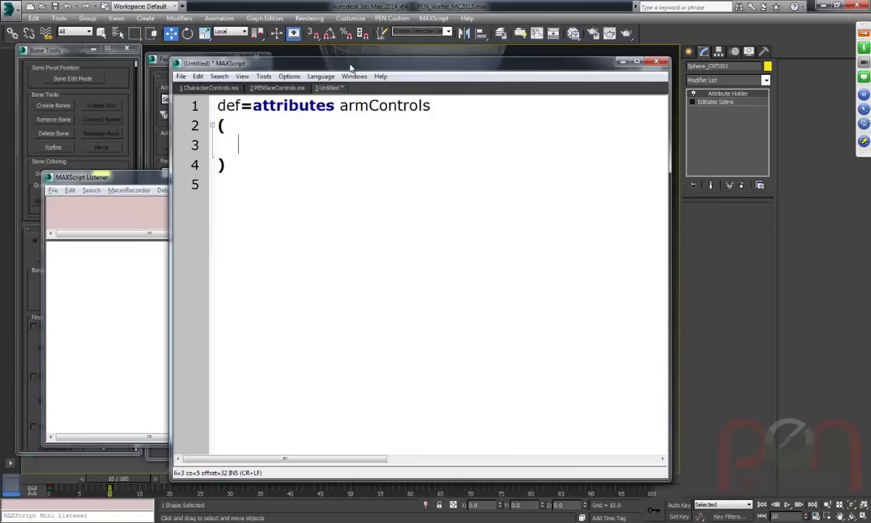
{"action": "left_click", "coordinate": [120, 177]}
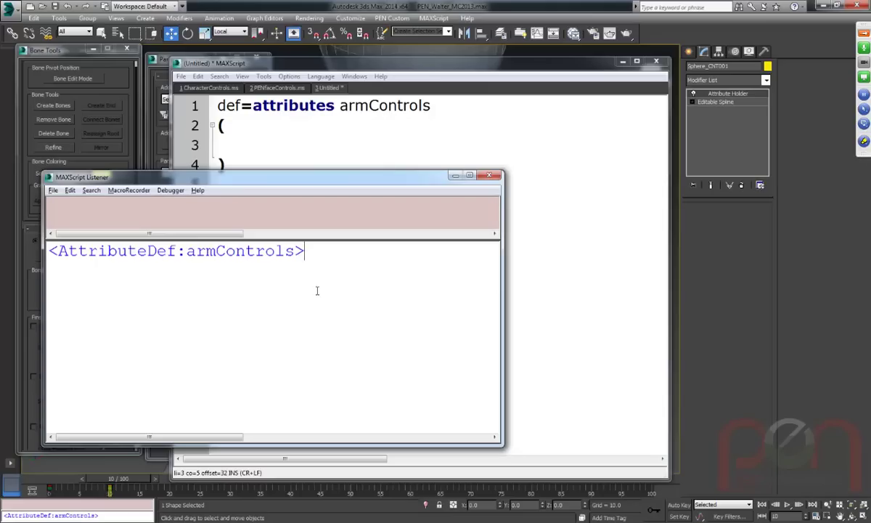
Test the script by evaluating it with the invalid text "sdf" between the parentheses, and remove that text.
{"action": "left_click", "coordinate": [240, 149]}
{"action": "type", "text": "sdf"}
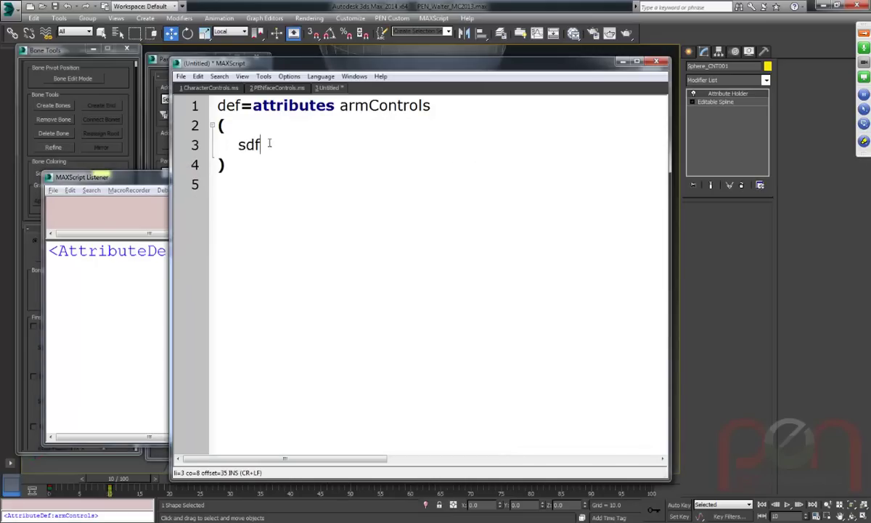
{"action": "key", "text": "ctrl+e"}
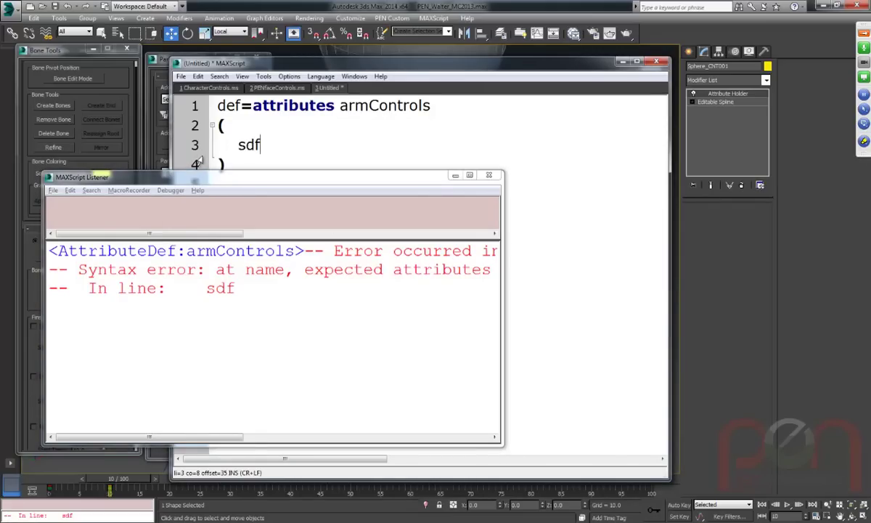
{"action": "left_click_drag", "start_coordinate": [260, 144], "coordinate": [242, 150]}
{"action": "key", "text": "BackSpace"}
{"action": "key", "text": "Down"}
Write "custAttributes.add $.'Attribute Holder'" on the line below the closing parenthesis of the definition.
{"action": "mouse_move", "coordinate": [358, 68]}
{"action": "left_mouse_down"}
{"action": "mouse_move", "coordinate": [305, 62]}
{"action": "mouse_move", "coordinate": [192, 83]}
{"action": "mouse_move", "coordinate": [341, 64]}
{"action": "left_mouse_up"}
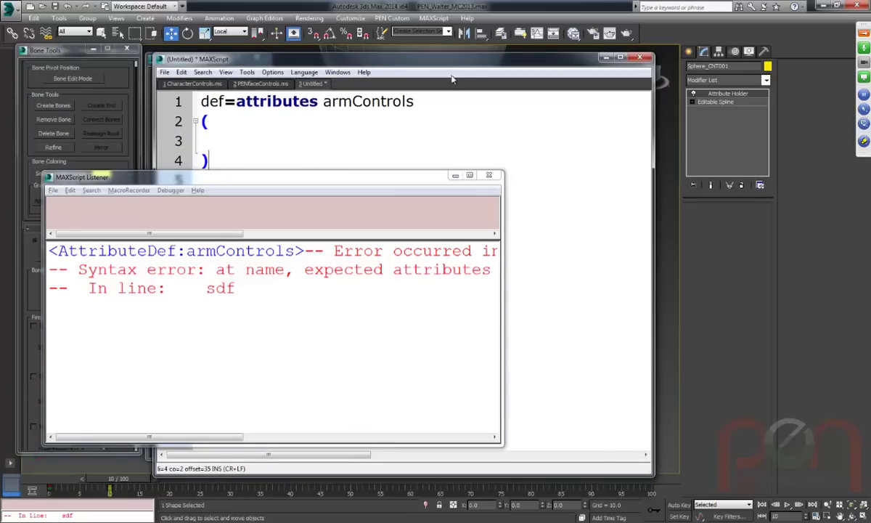
{"action": "left_click", "coordinate": [347, 149]}
{"action": "left_click", "coordinate": [289, 175]}
{"action": "type", "text": "cu"}
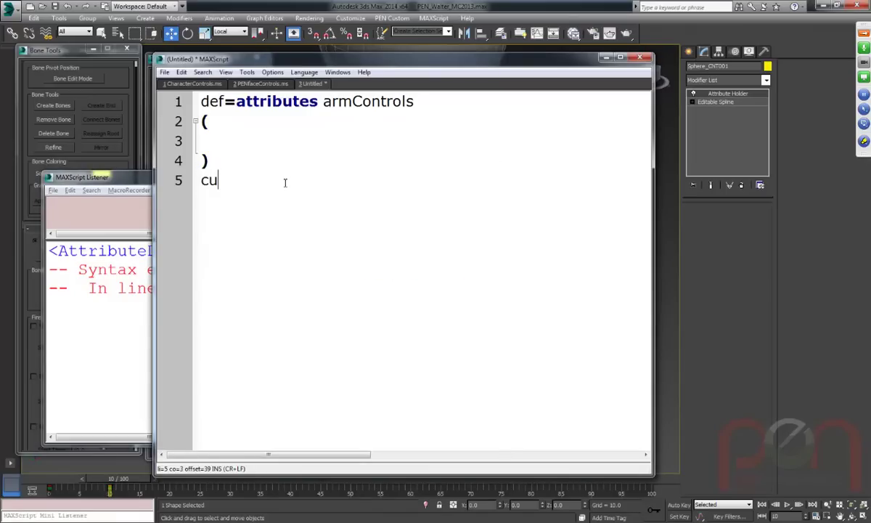
{"action": "type", "text": "stAttributes.add "}
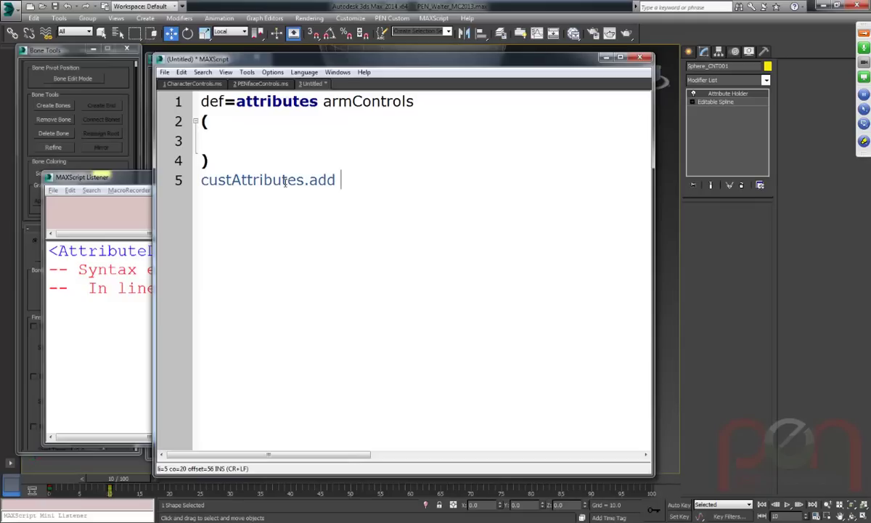
{"action": "type", "text": "$.'Attribute Holder"}
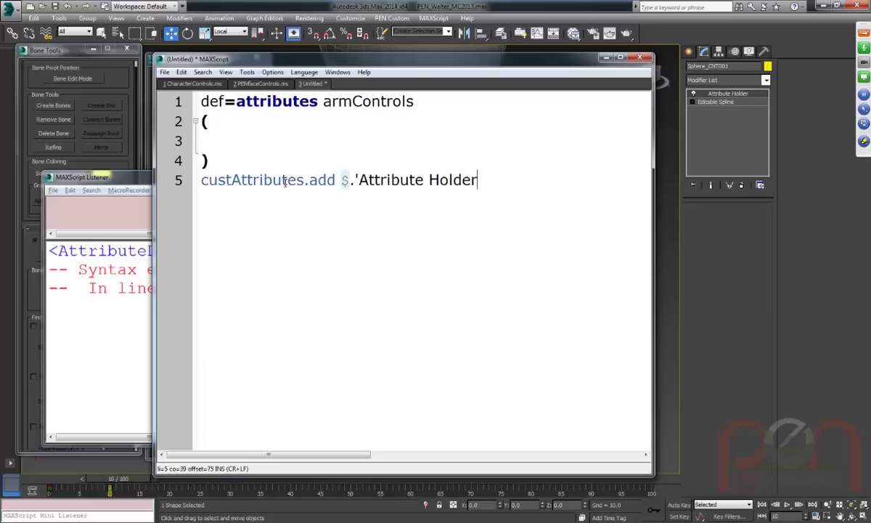
{"action": "type", "text": "'"}
Evaluate only the expression $.'Attribute Holder' and read its result in the MAXScript Listener.
{"action": "left_click_drag", "start_coordinate": [481, 180], "coordinate": [344, 181]}
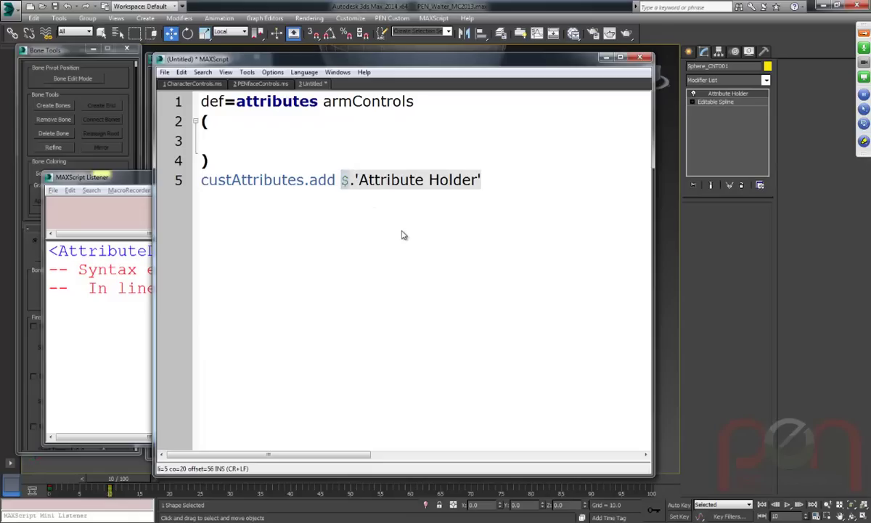
{"action": "key", "text": "shift+Return"}
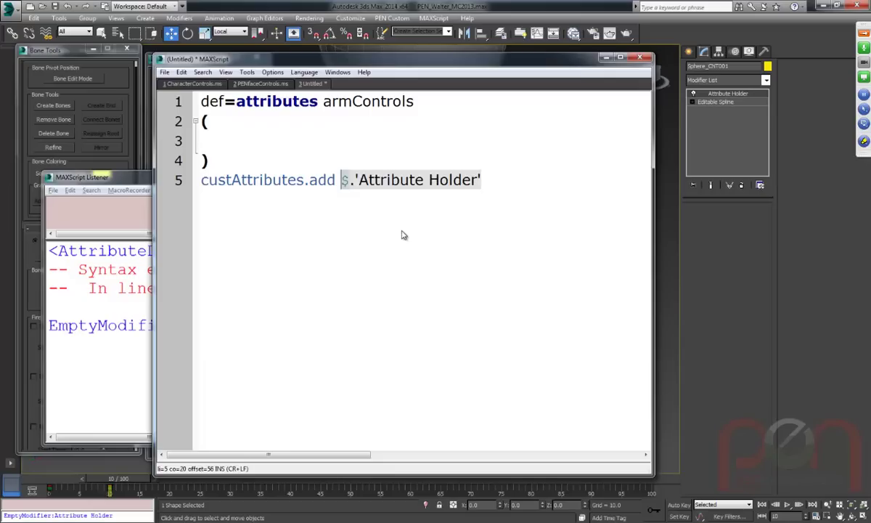
{"action": "left_click", "coordinate": [128, 285]}
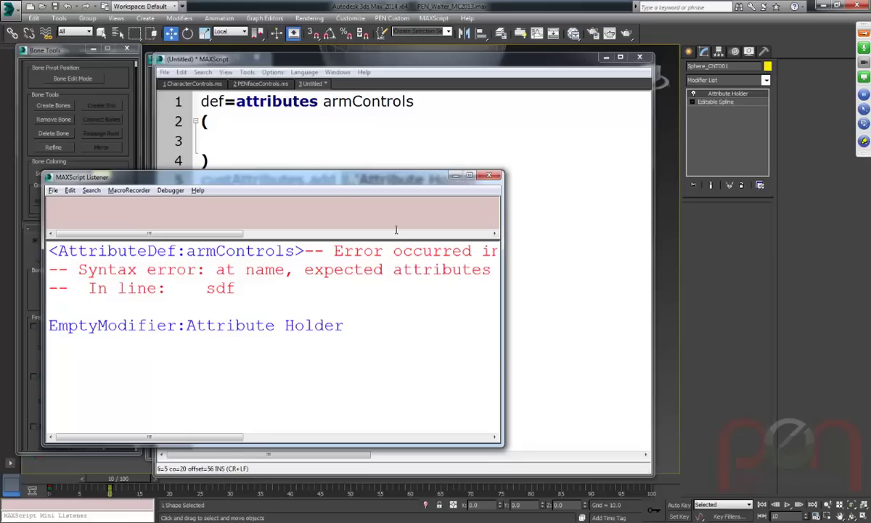
{"action": "left_click", "coordinate": [312, 166]}
Complete the custAttributes.add line with the argument "def" and evaluate the whole script.
{"action": "left_click", "coordinate": [501, 181]}
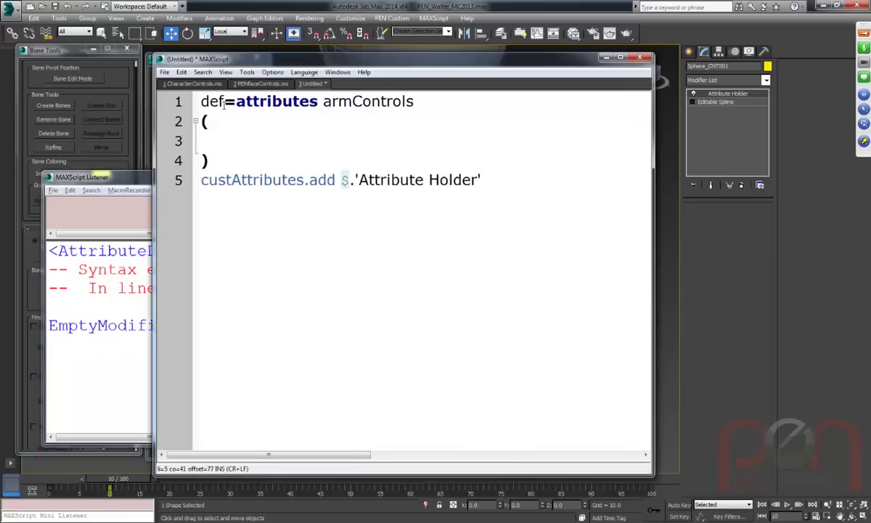
{"action": "left_click_drag", "start_coordinate": [182, 101], "coordinate": [163, 158]}
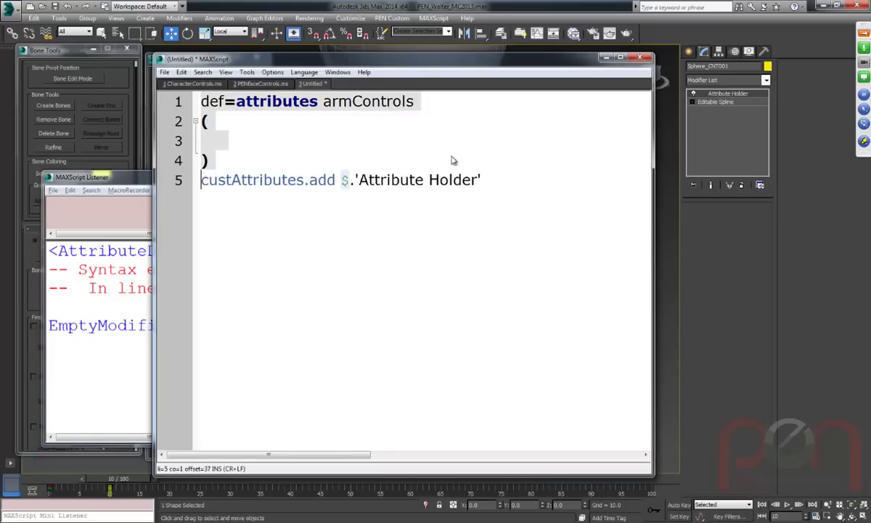
{"action": "left_click", "coordinate": [496, 178]}
{"action": "type", "text": "def"}
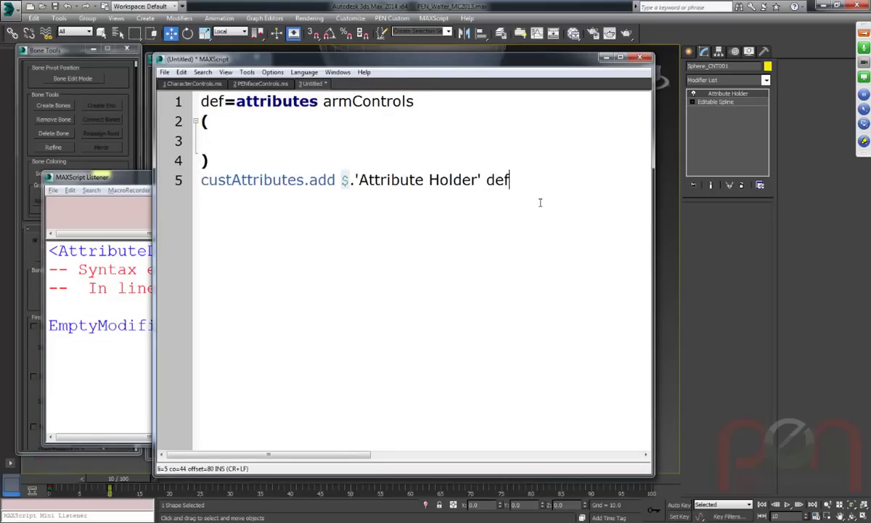
{"action": "key", "text": "ctrl+e"}
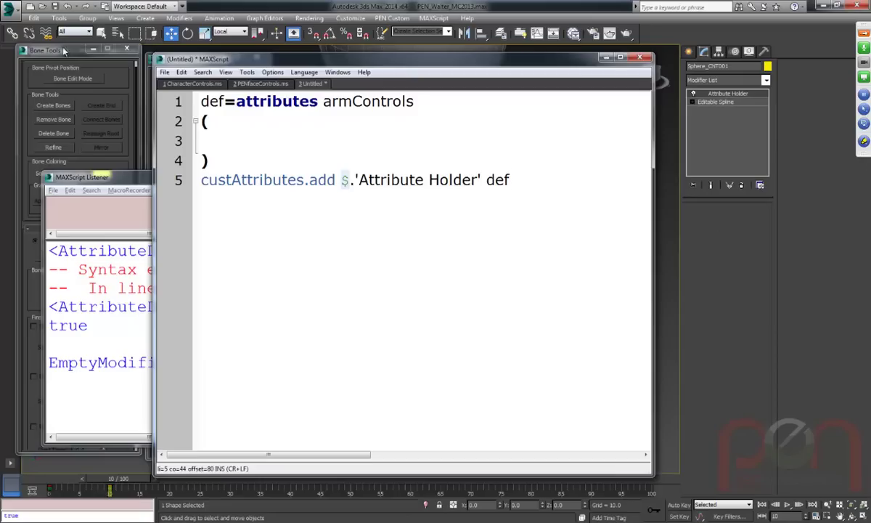
Open the Dope Sheet and expand Sphere_CNT001's Modified Object and Attribute Holder tracks to find armControls.
{"action": "left_click_drag", "start_coordinate": [225, 64], "coordinate": [247, 80]}
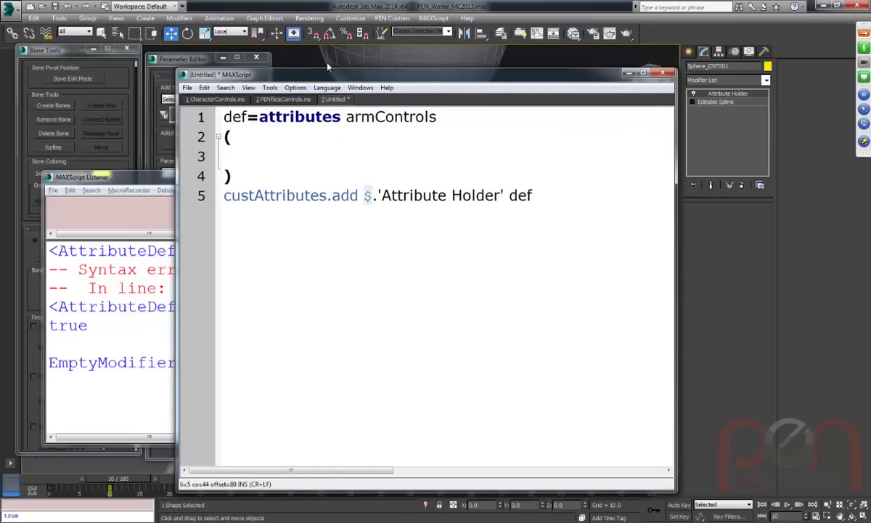
{"action": "right_click", "coordinate": [356, 117]}
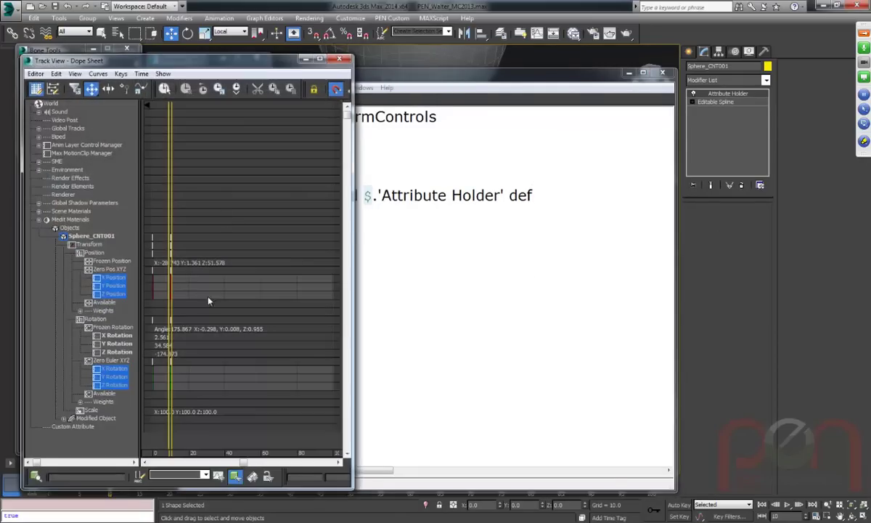
{"action": "left_click", "coordinate": [57, 344]}
{"action": "left_click", "coordinate": [55, 344]}
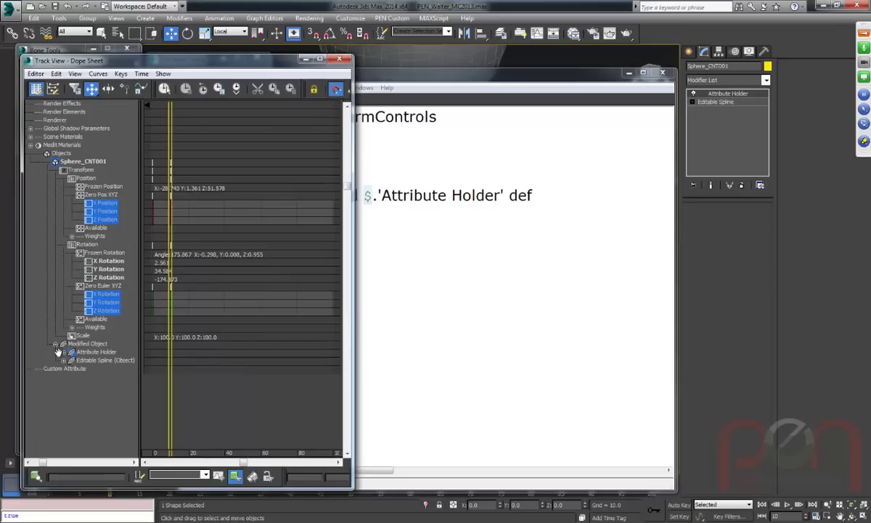
{"action": "left_click", "coordinate": [63, 352]}
{"action": "left_click_drag", "start_coordinate": [47, 363], "coordinate": [42, 330]}
{"action": "left_click", "coordinate": [98, 327]}
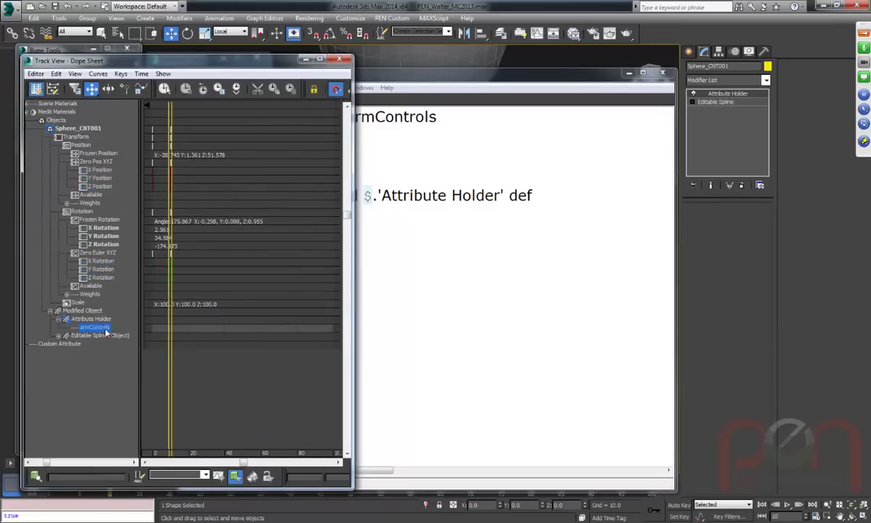
Inside the armControls definition, add a rollout line, rollout paramsR "Parameters", followed by a pair of parentheses with an empty line between them.
{"action": "left_click_drag", "start_coordinate": [419, 77], "coordinate": [442, 68]}
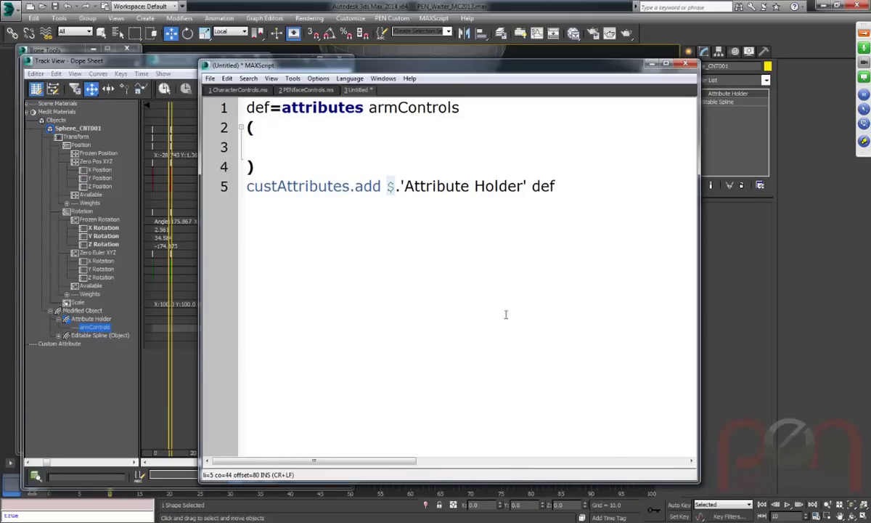
{"action": "left_click_drag", "start_coordinate": [502, 68], "coordinate": [457, 66]}
{"action": "left_click", "coordinate": [291, 138]}
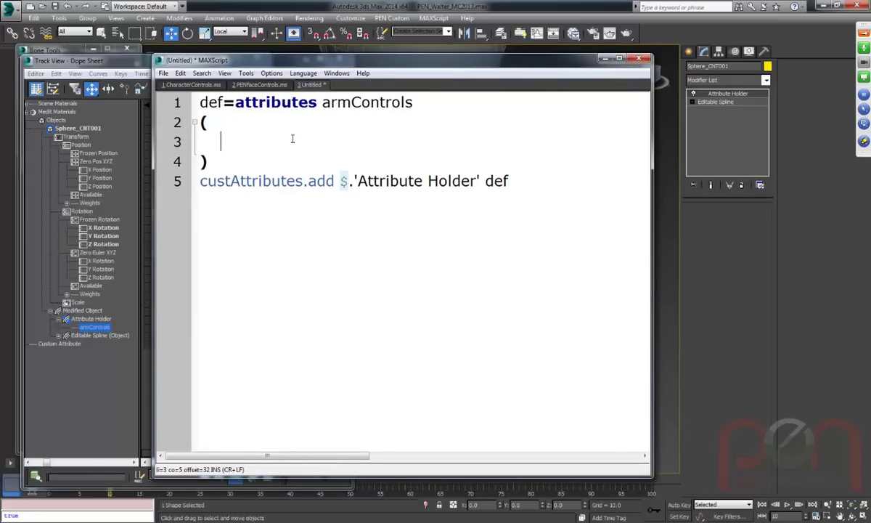
{"action": "type", "text": "rollout"}
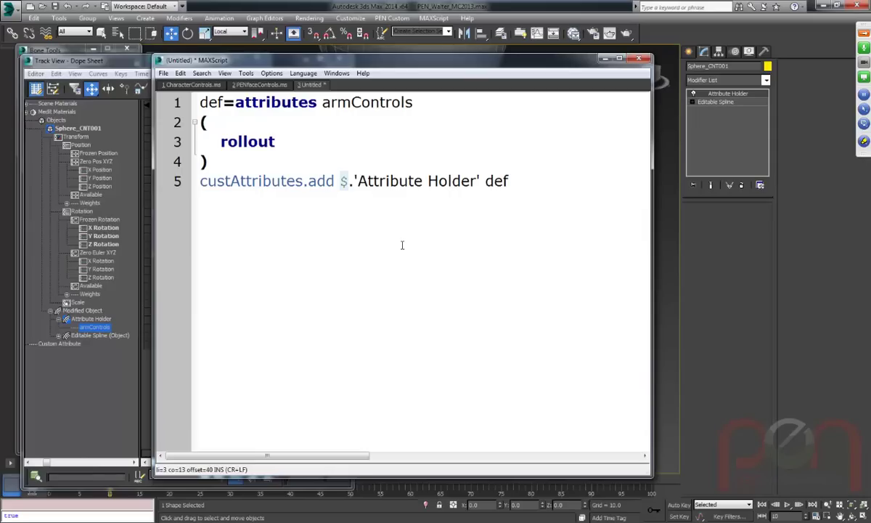
{"action": "type", "text": "paramsR \"Parameters"}
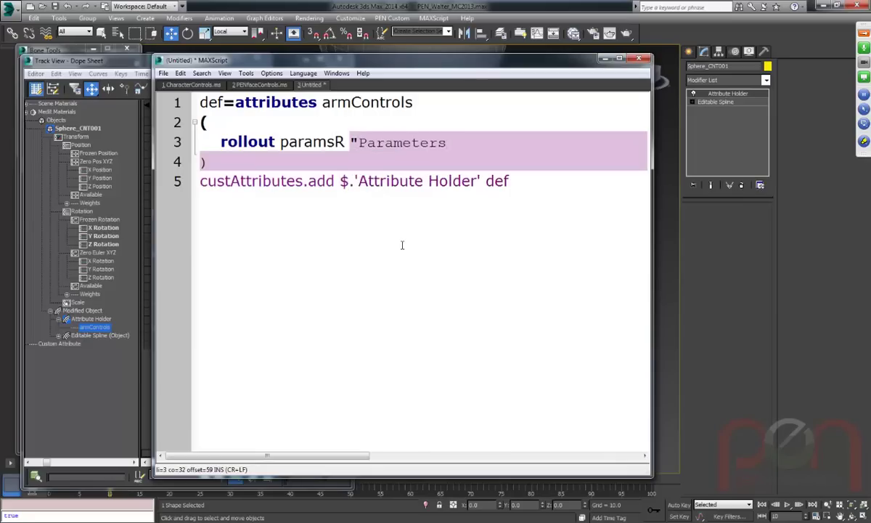
{"action": "type", "text": "\""}
{"action": "key", "text": "Return"}
{"action": "type", "text": "("}
{"action": "key", "text": "Return"}
{"action": "key", "text": "Return"}
{"action": "type", "text": ")"}
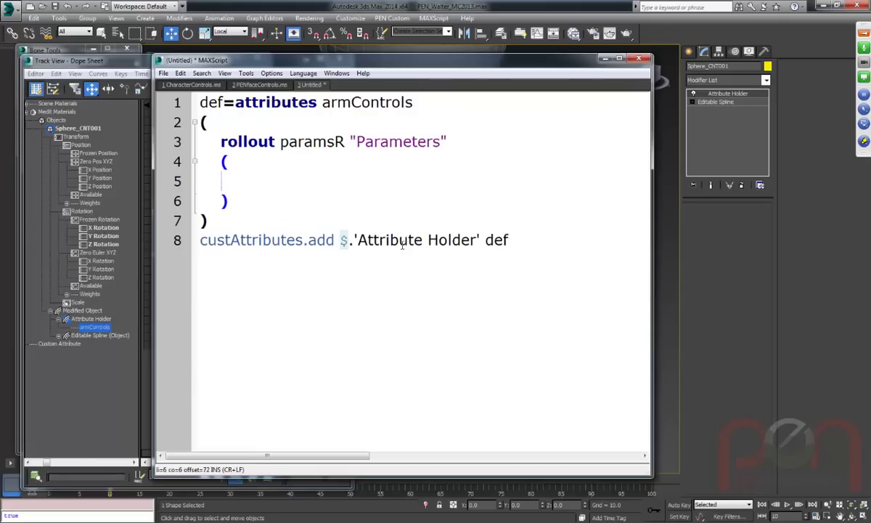
Evaluate the script with the new rollout and check the armControls entries under Attribute Holder in the Dope Sheet.
{"action": "left_click", "coordinate": [176, 233]}
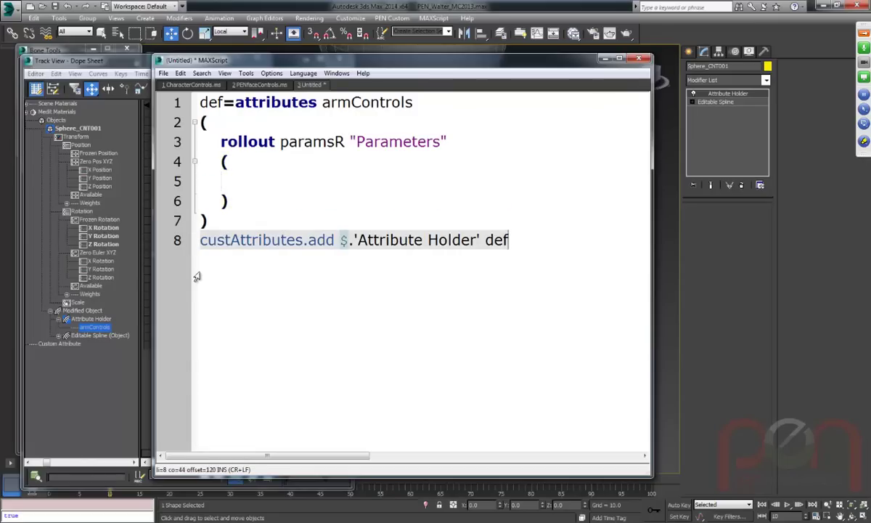
{"action": "left_click", "coordinate": [306, 281]}
{"action": "key", "text": "ctrl+e"}
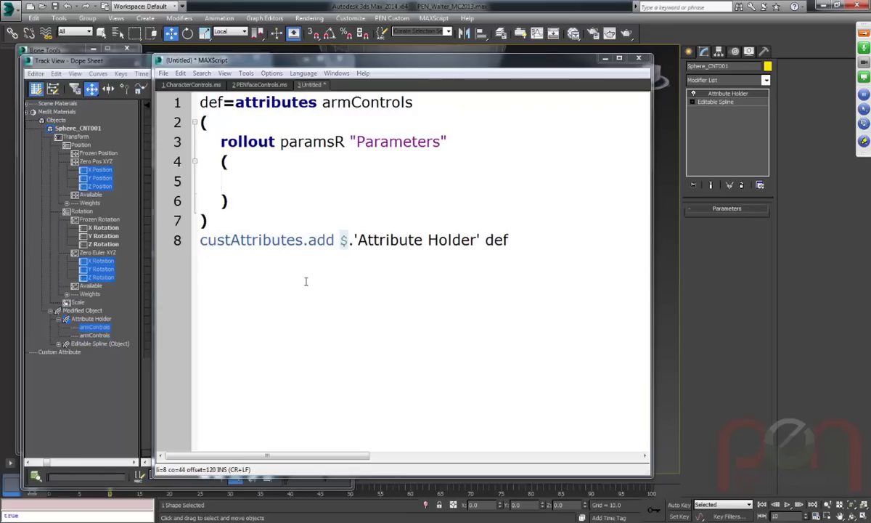
{"action": "left_click", "coordinate": [96, 334]}
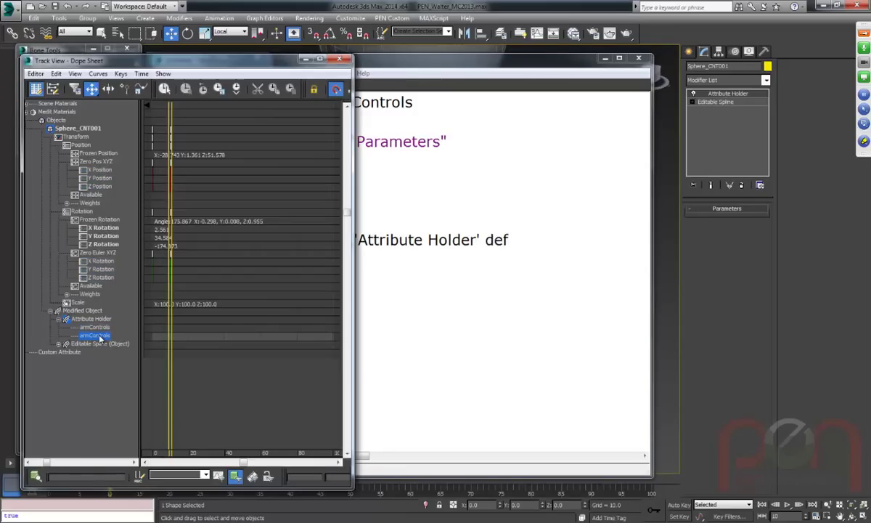
{"action": "left_click", "coordinate": [389, 340]}
{"action": "left_click_drag", "start_coordinate": [182, 106], "coordinate": [170, 234]}
{"action": "left_click", "coordinate": [178, 240]}
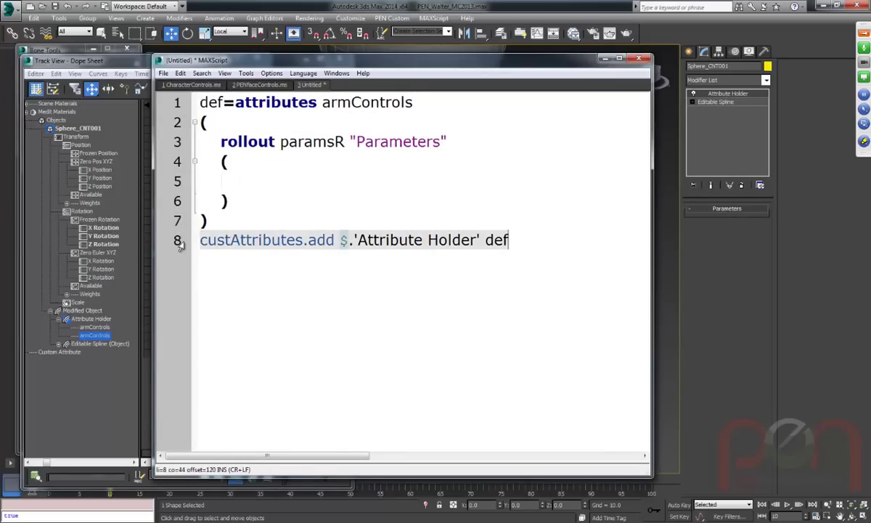
Delete the Attribute Holder modifier from Sphere_CNT001 and add a fresh Attribute Holder.
{"action": "right_click", "coordinate": [729, 95]}
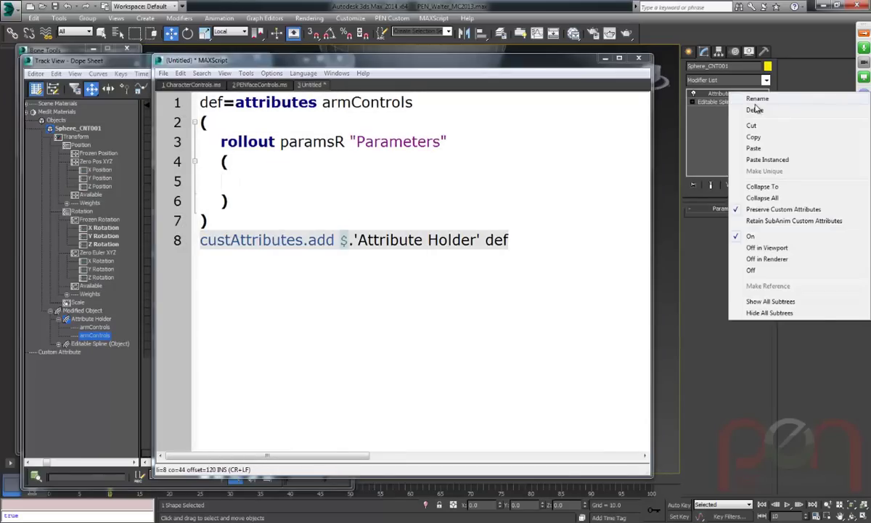
{"action": "left_click", "coordinate": [755, 110]}
{"action": "left_click", "coordinate": [726, 80]}
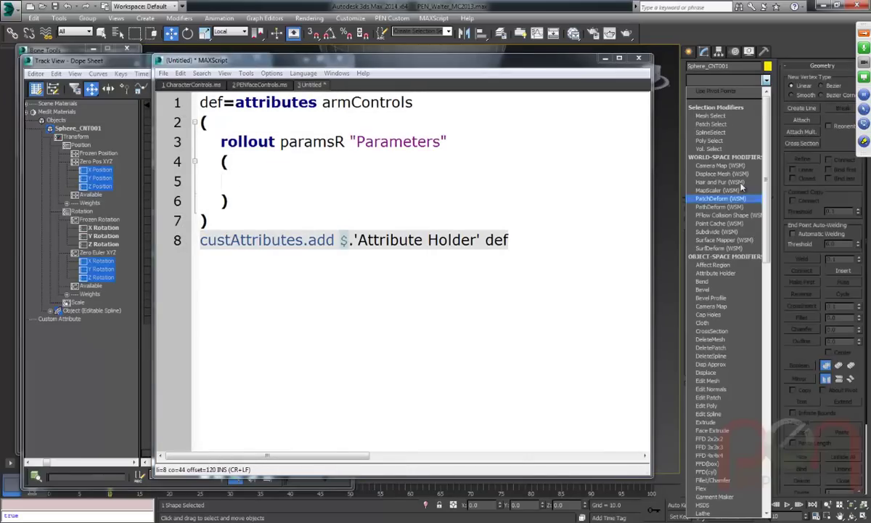
{"action": "left_click", "coordinate": [708, 274]}
Evaluate the script on the fresh Attribute Holder and select its armControls track in the Dope Sheet.
{"action": "left_click", "coordinate": [536, 262]}
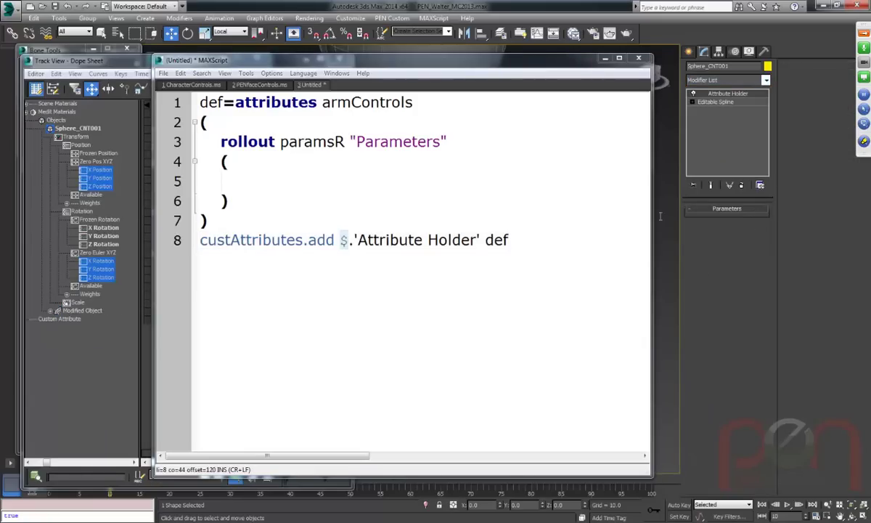
{"action": "left_click", "coordinate": [50, 310]}
{"action": "left_click", "coordinate": [57, 318]}
{"action": "left_click", "coordinate": [94, 327]}
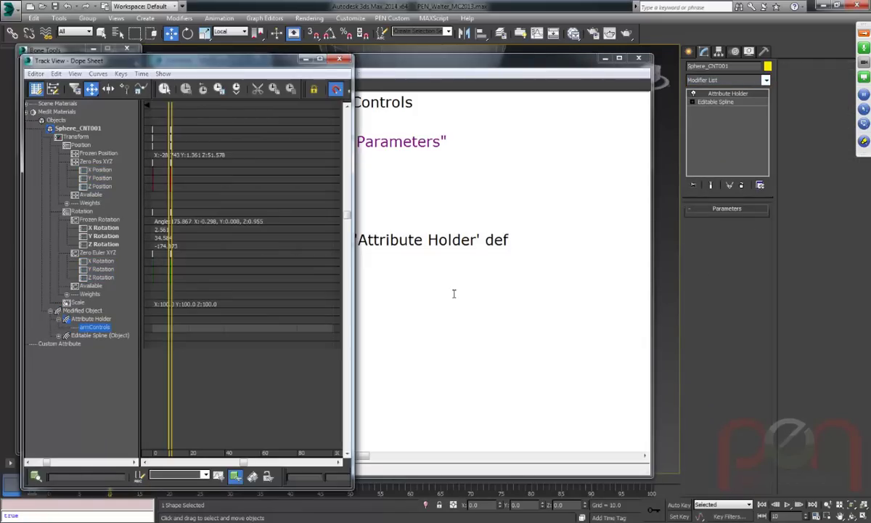
Comment out the custAttributes.add $.'Attribute Holder' def line at the end of the script with --.
{"action": "left_click", "coordinate": [453, 295]}
{"action": "left_click", "coordinate": [161, 240]}
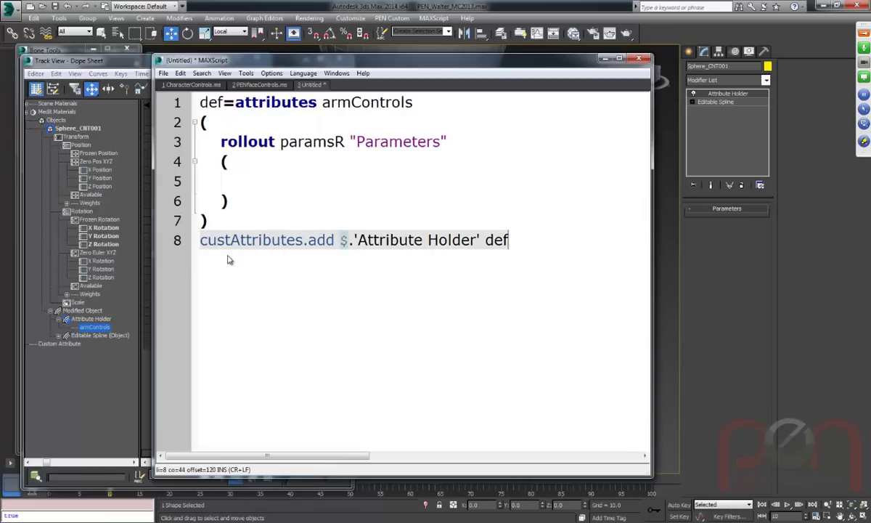
{"action": "left_click", "coordinate": [192, 233]}
{"action": "type", "text": "--"}
{"action": "key", "text": "End"}
{"action": "key", "text": "Home"}
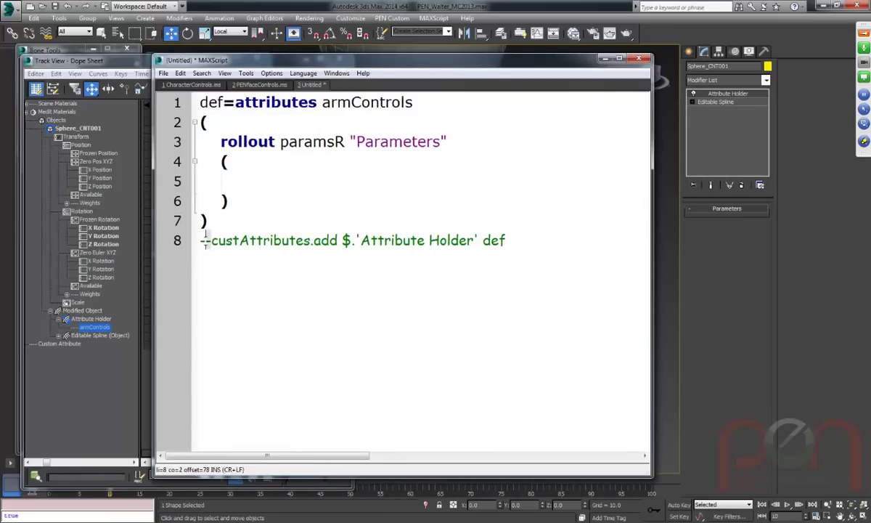
{"action": "key", "text": "Delete"}
{"action": "key", "text": "Delete"}
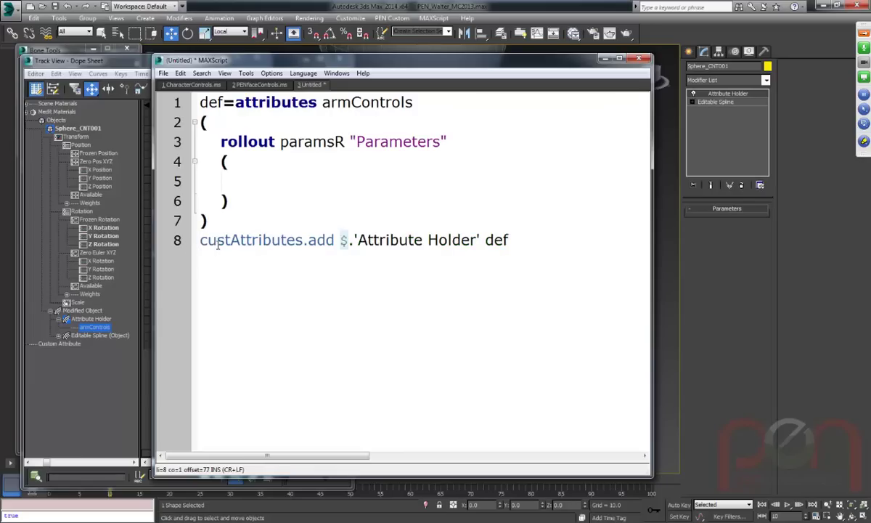
{"action": "type", "text": "--"}
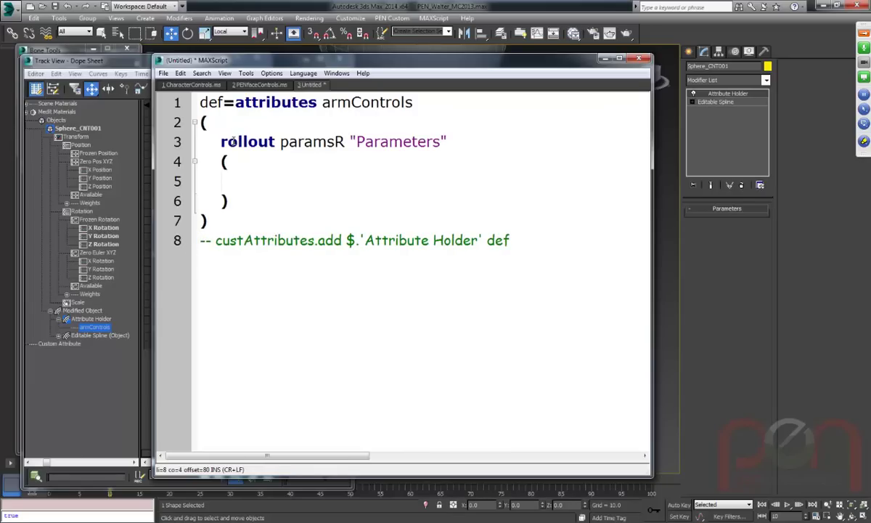
Append redefine:def to the attributes armControls line and evaluate the script.
{"action": "left_click", "coordinate": [436, 102]}
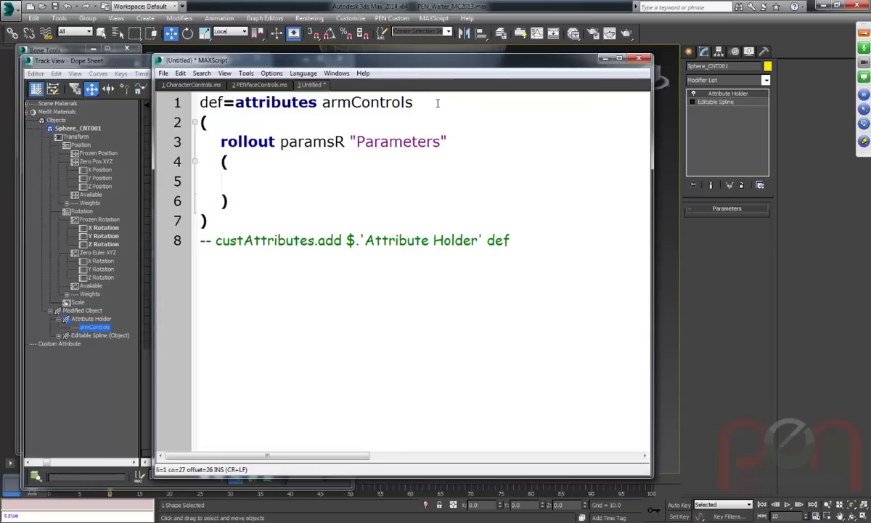
{"action": "type", "text": "redefine:def"}
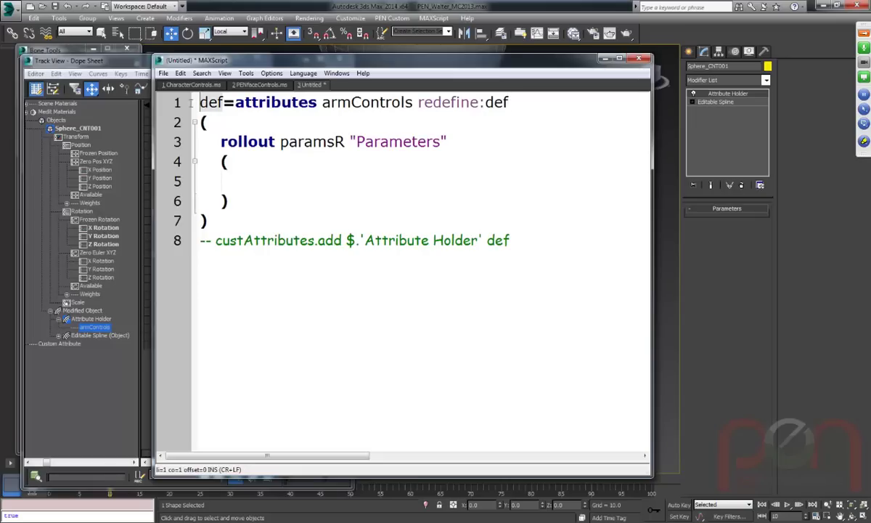
{"action": "left_click", "coordinate": [288, 180]}
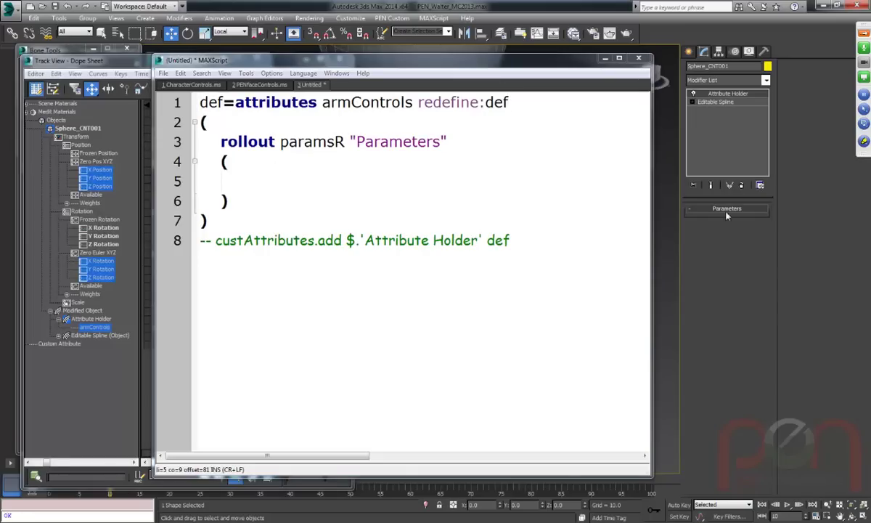
Inside the paramsR rollout, add the line spinner rightIkFkBlend "Right IK FK".
{"action": "left_click", "coordinate": [352, 188]}
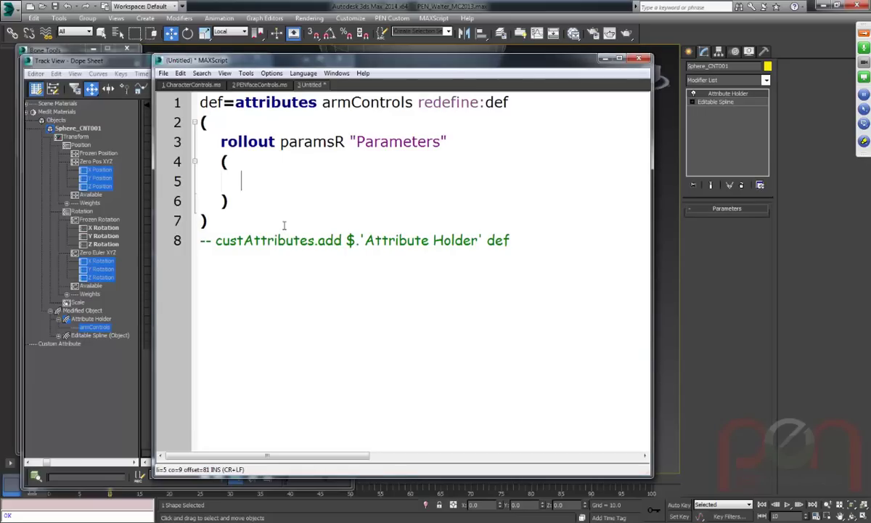
{"action": "type", "text": "spinner"}
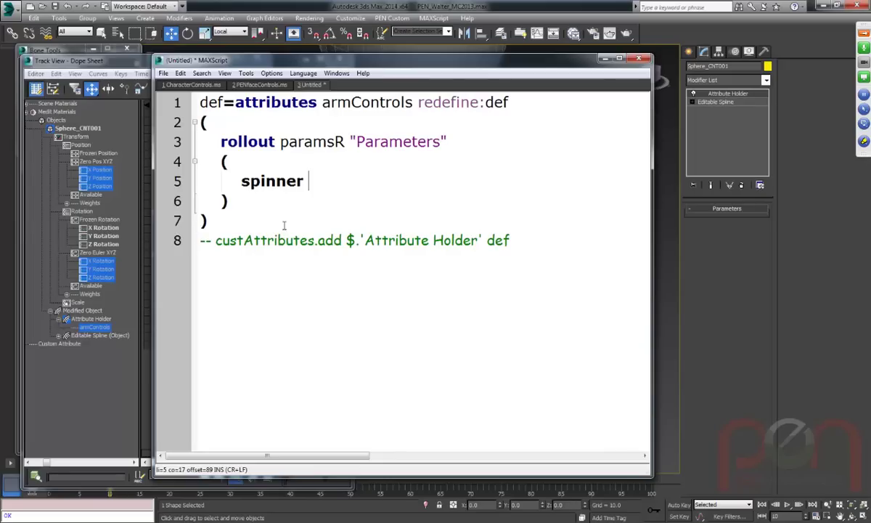
{"action": "type", "text": " rightIkFk"}
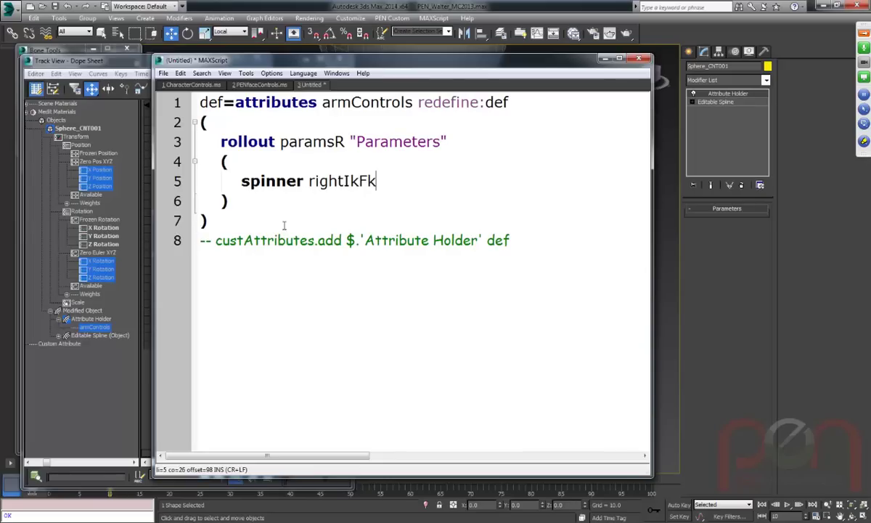
{"action": "type", "text": "Blend"}
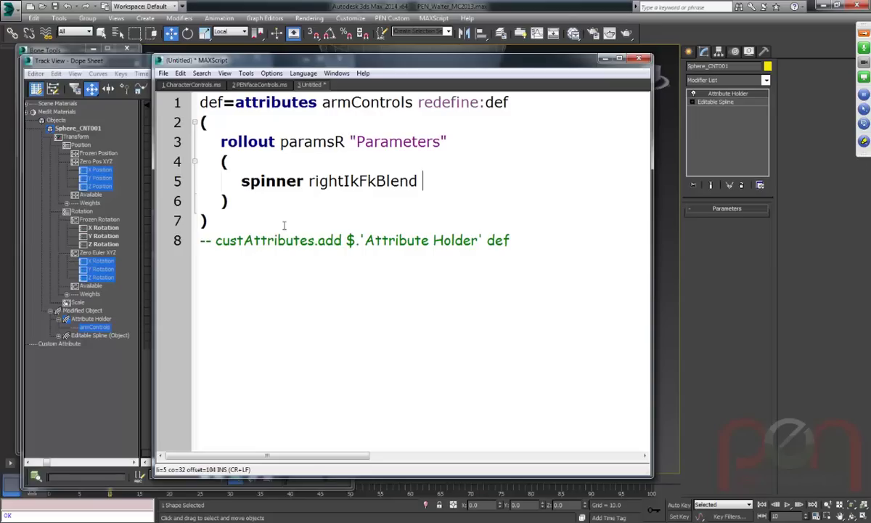
{"action": "type", "text": "\""}
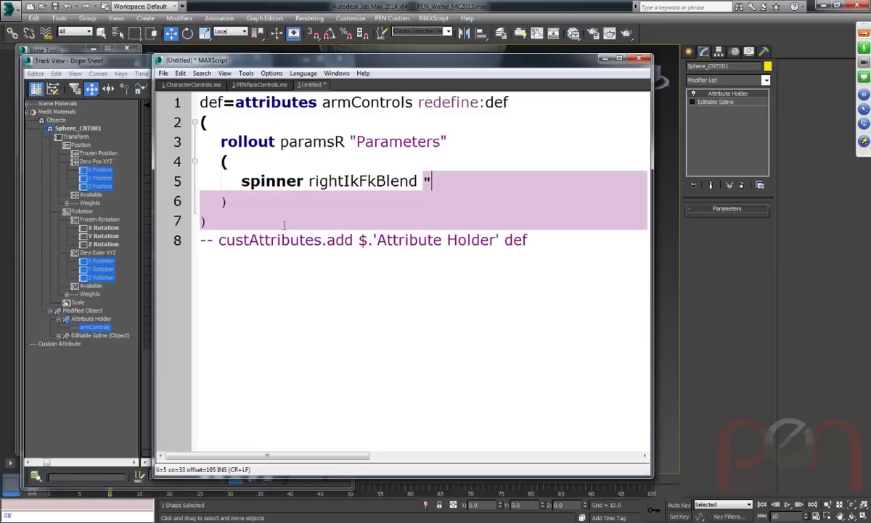
{"action": "type", "text": "Right IK "}
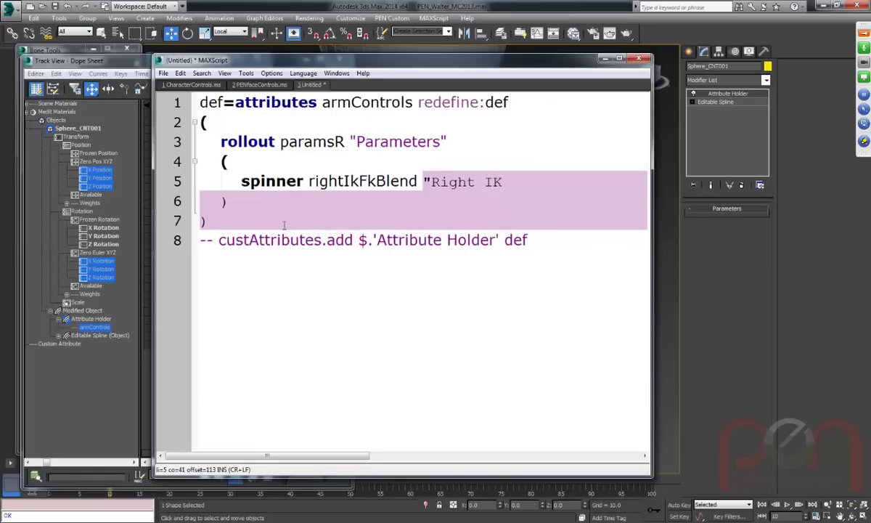
{"action": "type", "text": "FK\""}
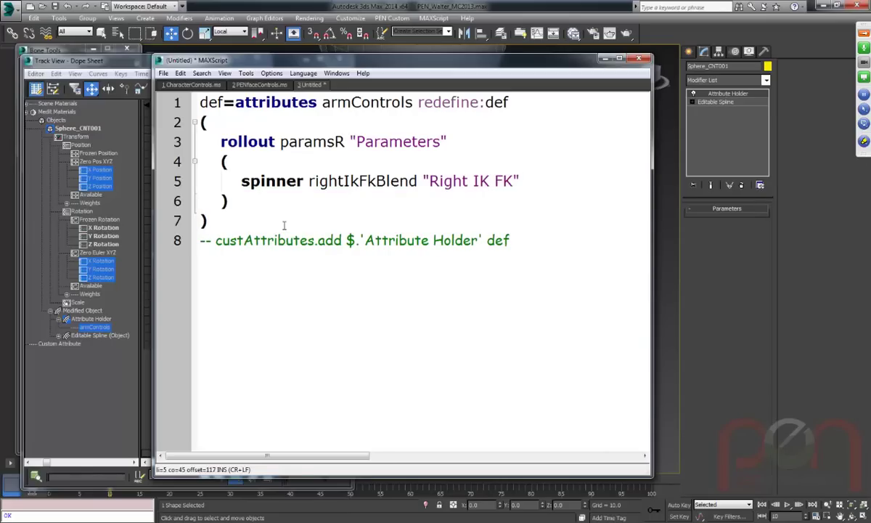
Evaluate the script and test whether the Right IK FK spinner keeps its value when switching from Attribute Holder to Editable Spline and back.
{"action": "key", "text": "ctrl+e"}
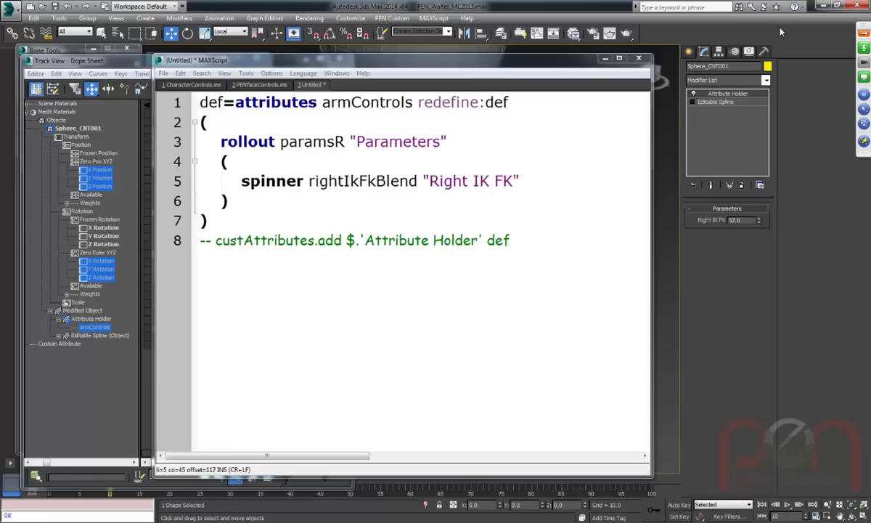
{"action": "left_click", "coordinate": [712, 103]}
{"action": "left_click", "coordinate": [729, 95]}
Above the rollout definition, insert the line parameters paramsP rollout:params inside the armControls attributes.
{"action": "left_click", "coordinate": [269, 118]}
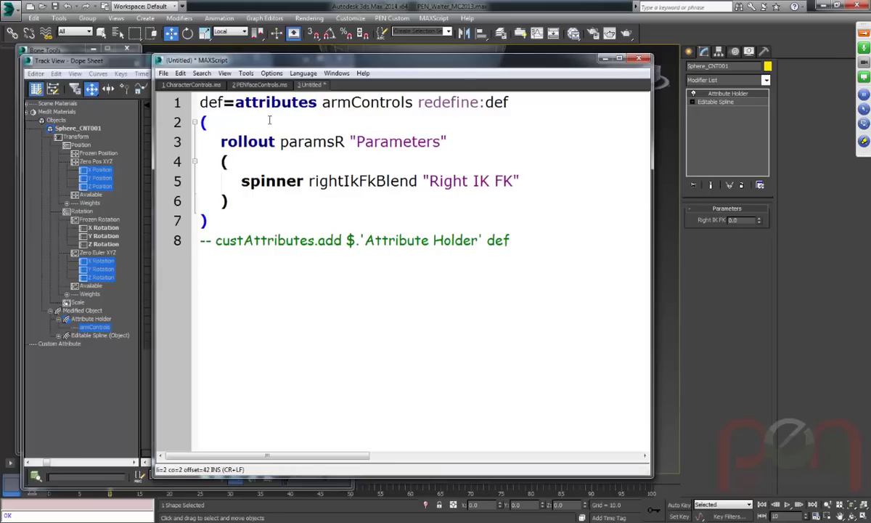
{"action": "key", "text": "Return"}
{"action": "type", "text": "parameter"}
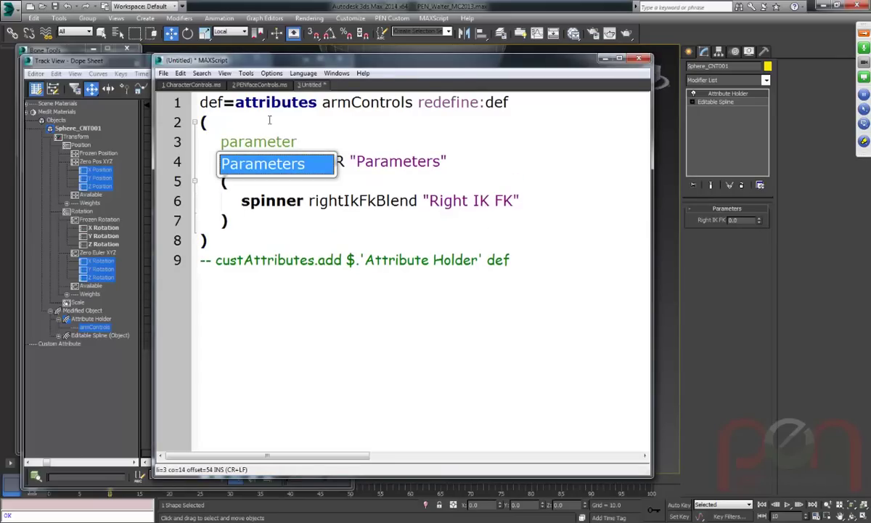
{"action": "type", "text": "s "}
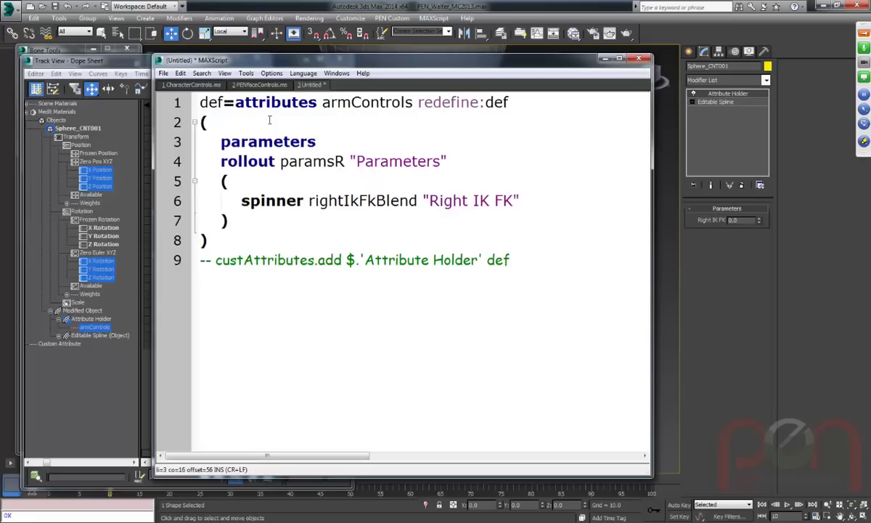
{"action": "type", "text": "param"}
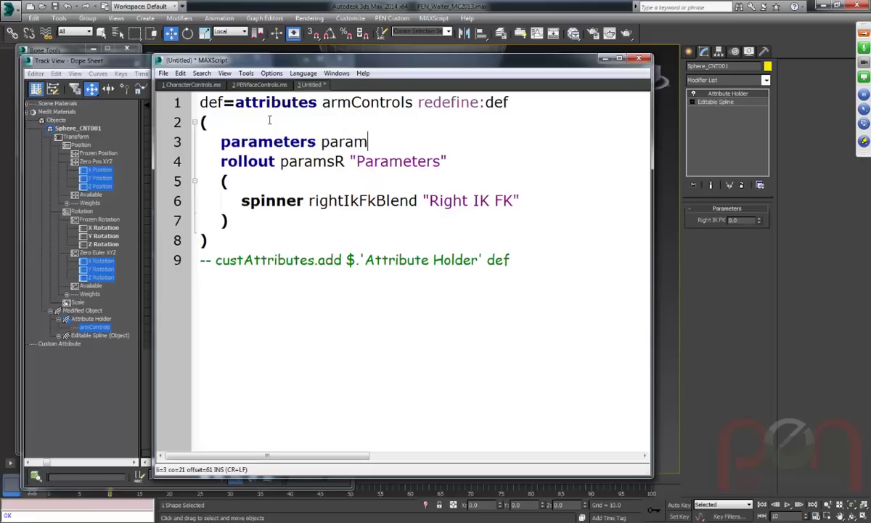
{"action": "type", "text": "sP rollout:"}
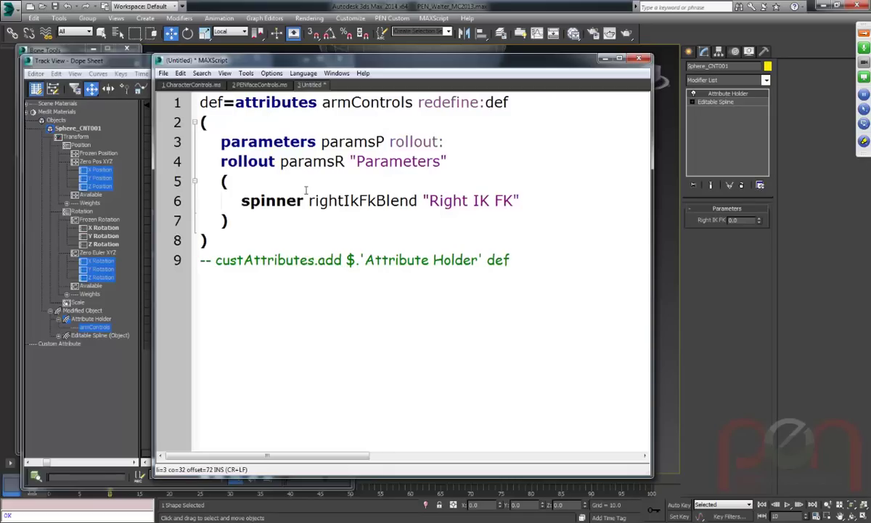
{"action": "type", "text": "params"}
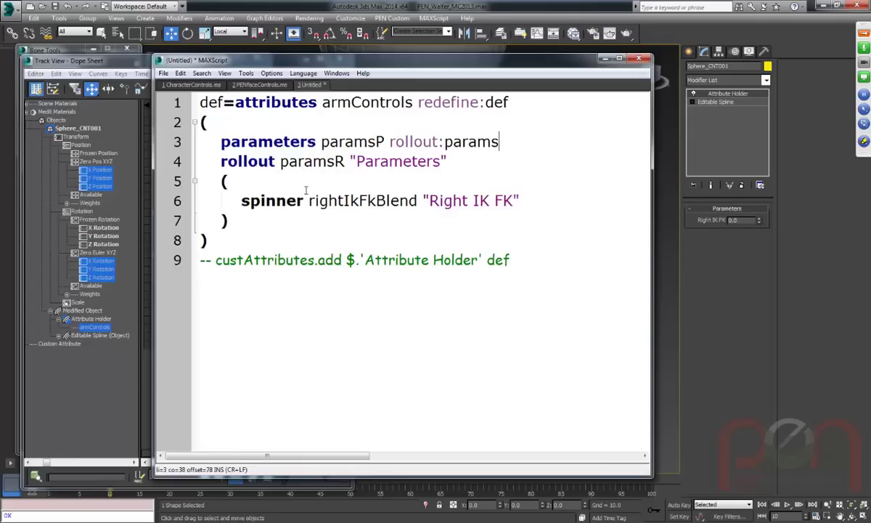
Complete the paramsP declaration with rollout:paramsR and add an empty parenthesised block beneath it.
{"action": "type", "text": "R"}
{"action": "key", "text": "Return"}
{"action": "type", "text": "("}
{"action": "key", "text": "Return"}
{"action": "key", "text": "Return"}
{"action": "type", "text": ")"}
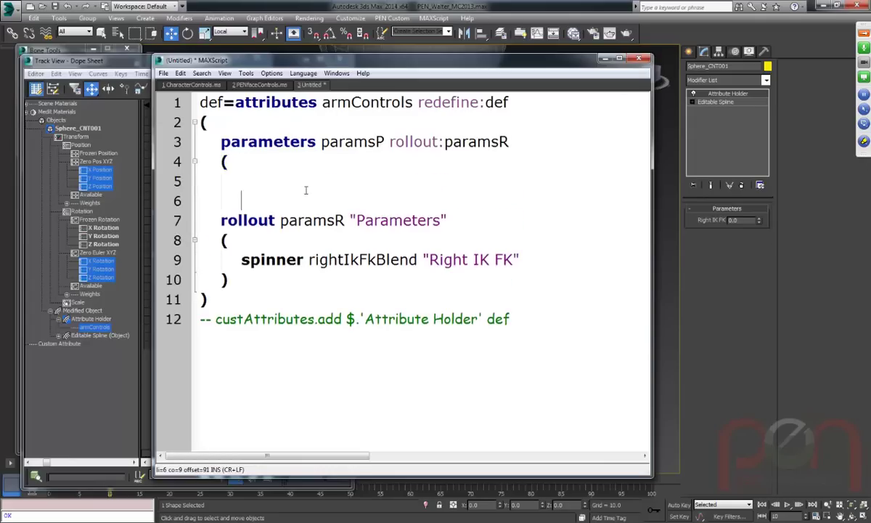
Declare rightIkFkBlend inside the paramsP block with type:#float, reusing the spinner's name.
{"action": "left_click", "coordinate": [306, 190]}
{"action": "double_click", "coordinate": [352, 259]}
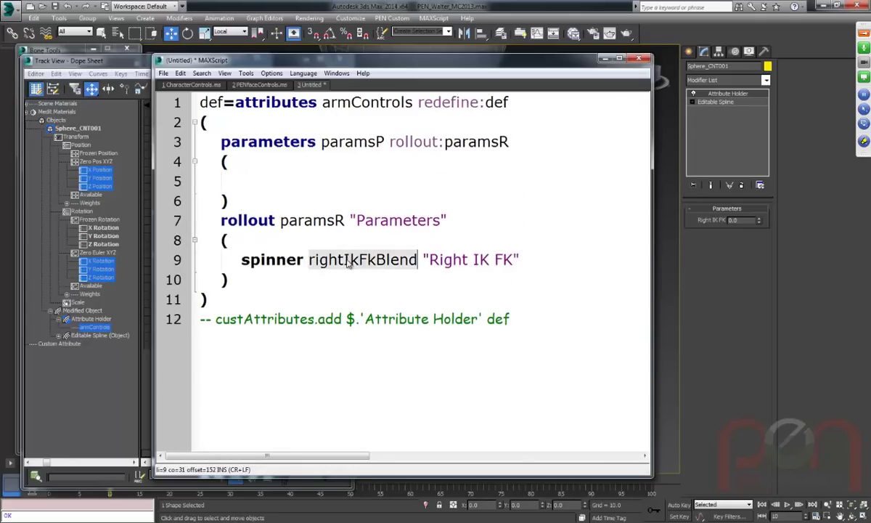
{"action": "key", "text": "ctrl+c"}
{"action": "left_click", "coordinate": [295, 188]}
{"action": "key", "text": "ctrl+v"}
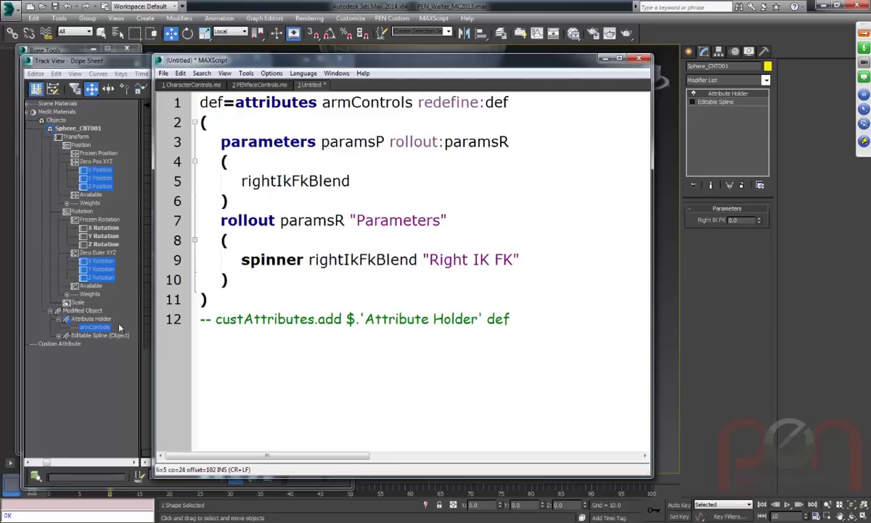
{"action": "type", "text": "type:#float"}
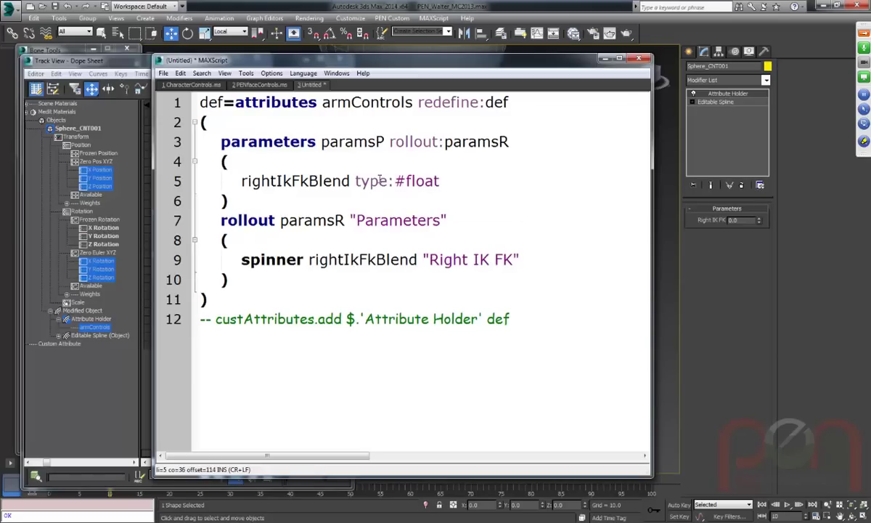
Link the rightIkFkBlend parameter to its spinner by adding ui:rightIkFkBlend.
{"action": "type", "text": "ui:"}
{"action": "double_click", "coordinate": [362, 259]}
{"action": "key", "text": "ctrl+c"}
{"action": "left_click", "coordinate": [476, 181]}
{"action": "key", "text": "ctrl+v"}
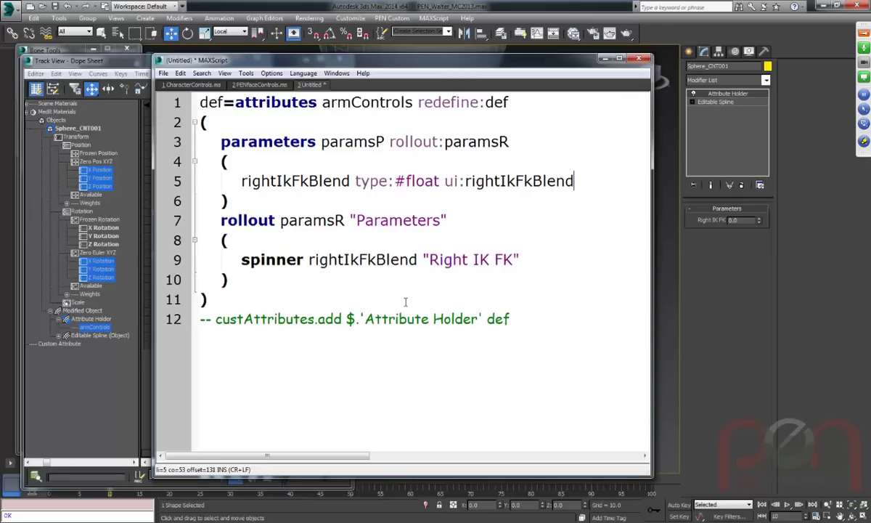
Review the script's structure: the attribute definition, the parameters block, the rollout block and its spinner line.
{"action": "left_click", "coordinate": [172, 107]}
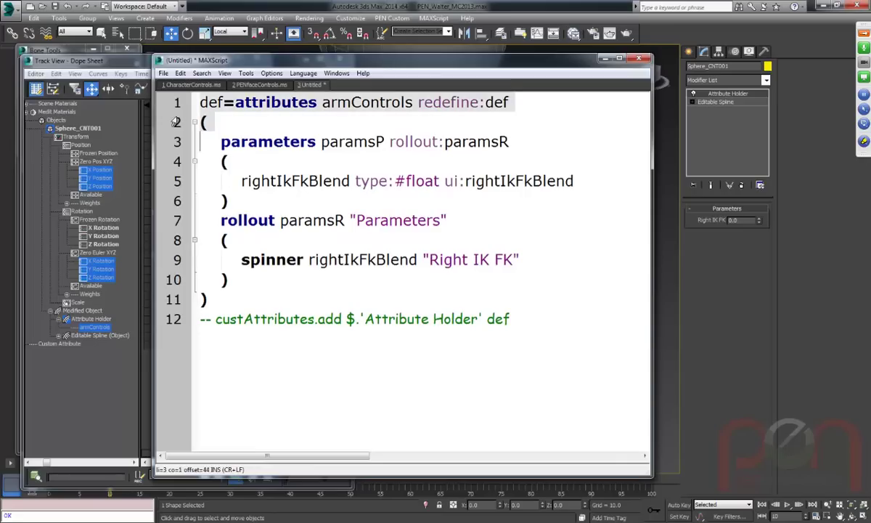
{"action": "left_click", "coordinate": [173, 312]}
{"action": "left_click_drag", "start_coordinate": [175, 142], "coordinate": [159, 182]}
{"action": "left_click_drag", "start_coordinate": [167, 229], "coordinate": [171, 279]}
{"action": "left_click", "coordinate": [173, 259]}
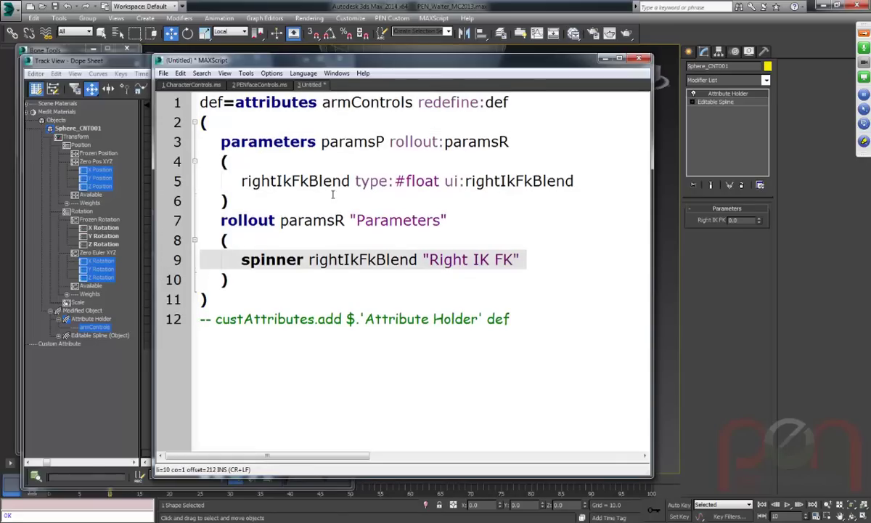
{"action": "left_click_drag", "start_coordinate": [167, 142], "coordinate": [155, 206]}
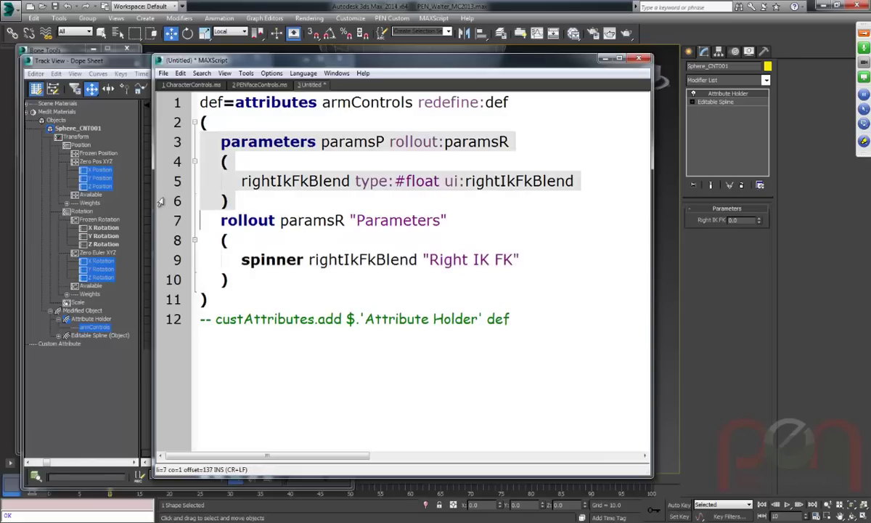
{"action": "left_click", "coordinate": [169, 183]}
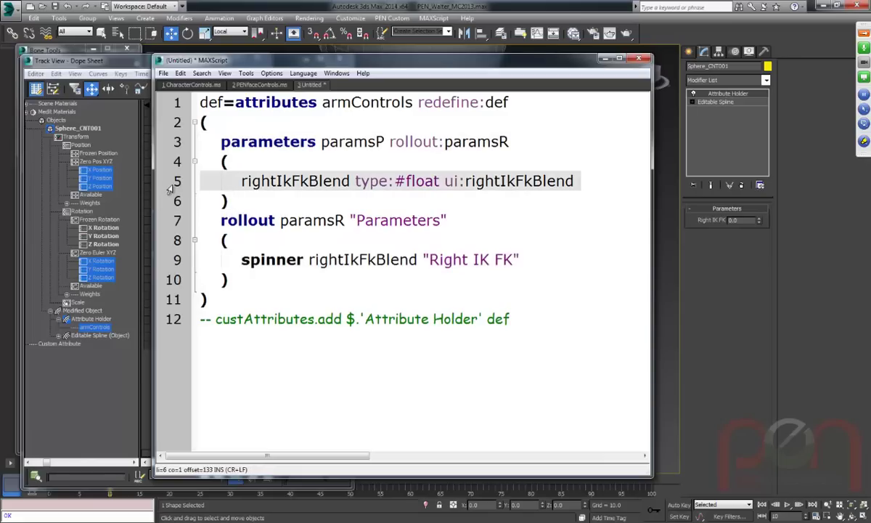
Examine the rightIkFkBlend parameter's name and type, and compare it with the matching spinner name in the rollout.
{"action": "left_click", "coordinate": [277, 181]}
{"action": "double_click", "coordinate": [277, 181]}
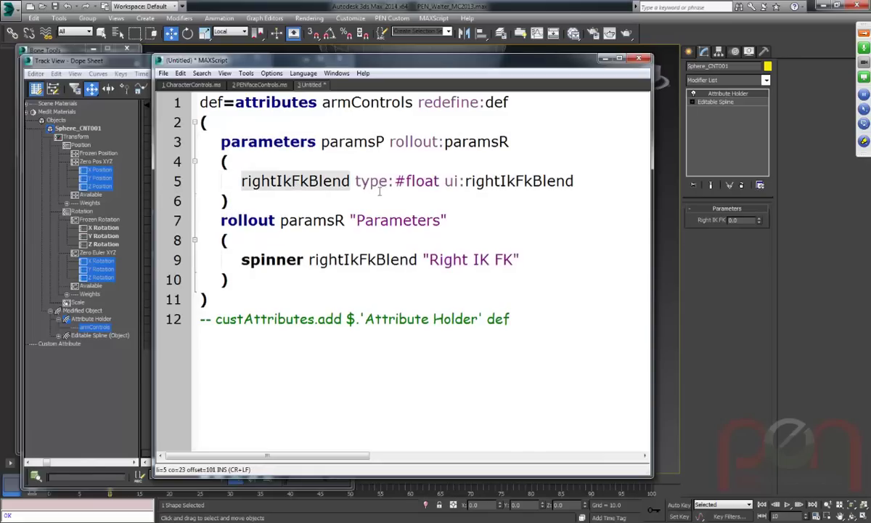
{"action": "key", "text": "Right"}
{"action": "key", "text": "shift+Right"}
{"action": "key", "text": "shift+Right"}
{"action": "key", "text": "shift+Right"}
{"action": "key", "text": "shift+Right"}
{"action": "key", "text": "shift+Right"}
{"action": "key", "text": "shift+Right"}
{"action": "key", "text": "shift+Right"}
{"action": "key", "text": "shift+Right"}
{"action": "key", "text": "shift+Right"}
{"action": "key", "text": "shift+Right"}
{"action": "key", "text": "shift+Right"}
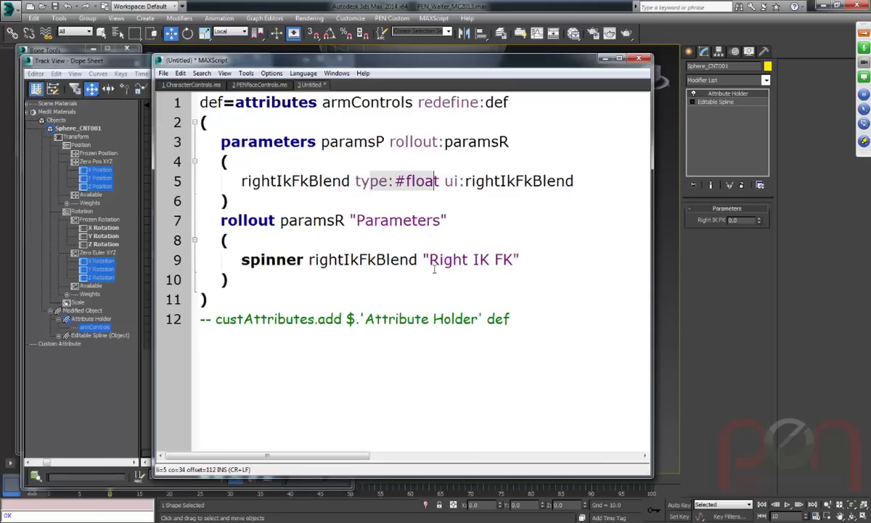
{"action": "double_click", "coordinate": [346, 266]}
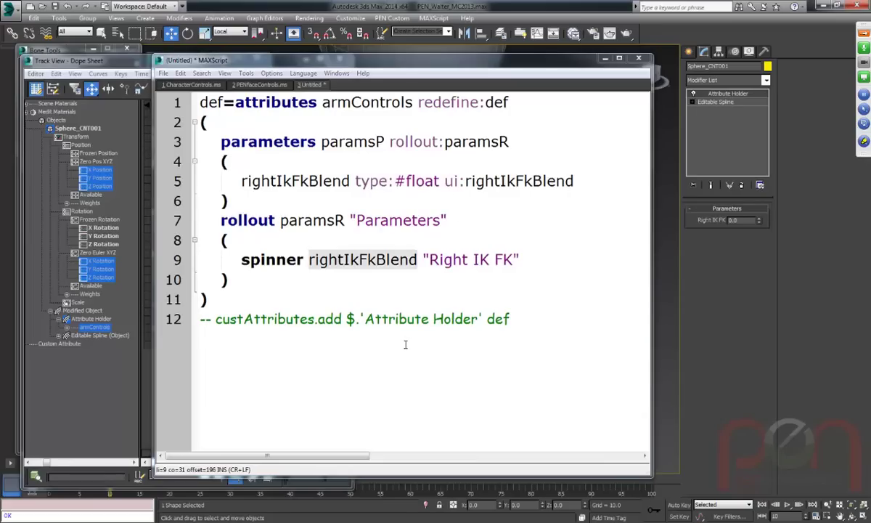
Expand armControls in the Dope Sheet, select its rightIKFKBlend track, and test the Right IK FK spinner.
{"action": "left_click", "coordinate": [65, 328]}
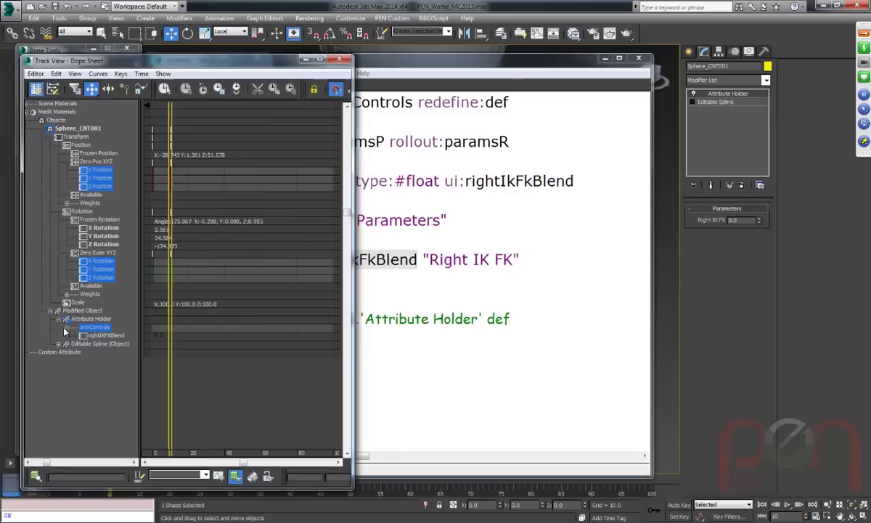
{"action": "left_click", "coordinate": [102, 334]}
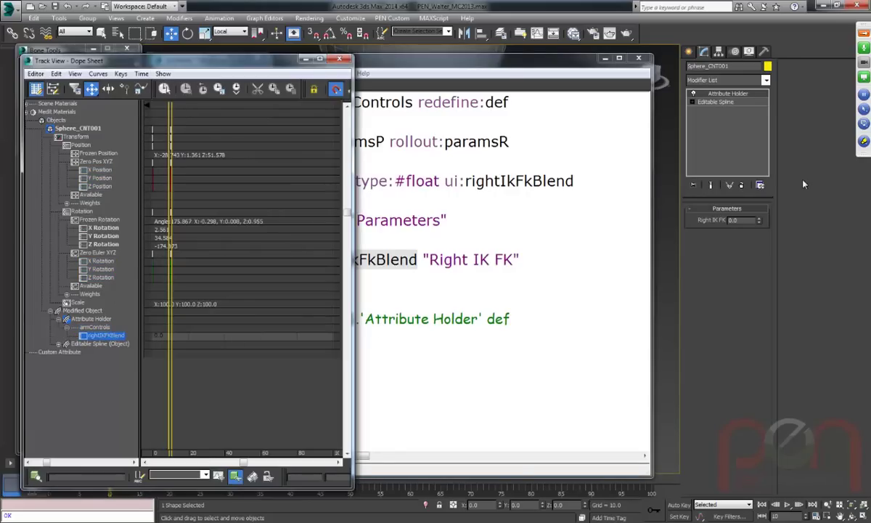
{"action": "left_click_drag", "start_coordinate": [760, 221], "coordinate": [759, 182]}
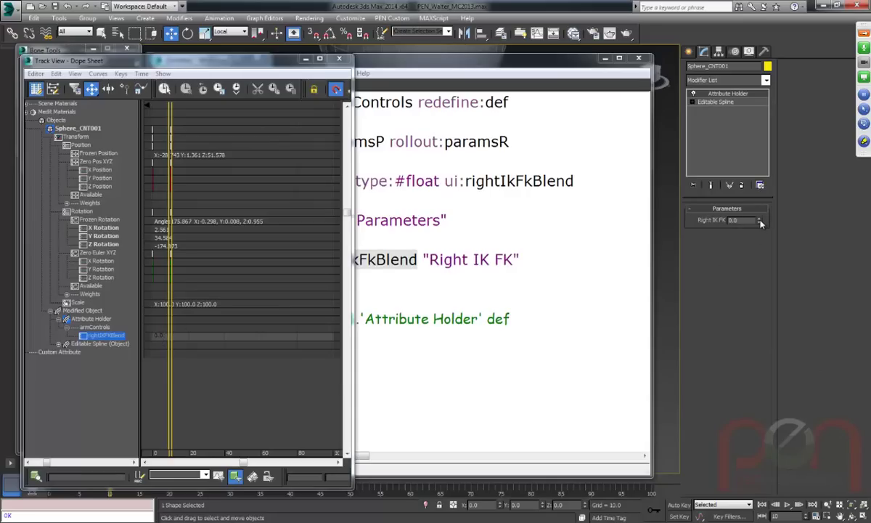
{"action": "left_click", "coordinate": [483, 60]}
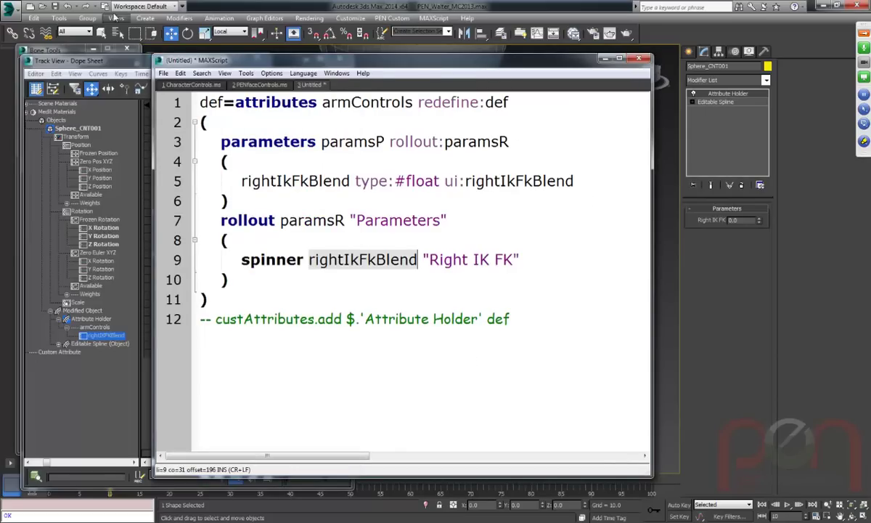
{"action": "left_click", "coordinate": [220, 18]}
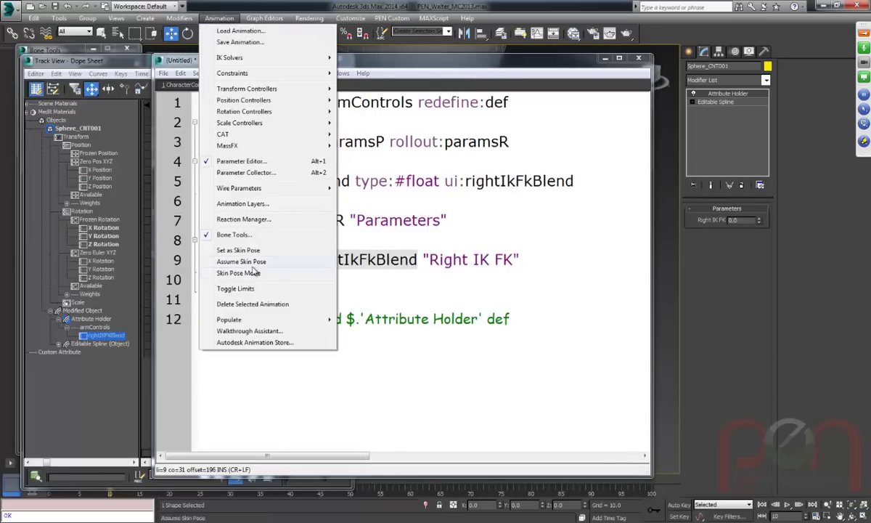
{"action": "left_click_drag", "start_coordinate": [421, 59], "coordinate": [415, 55]}
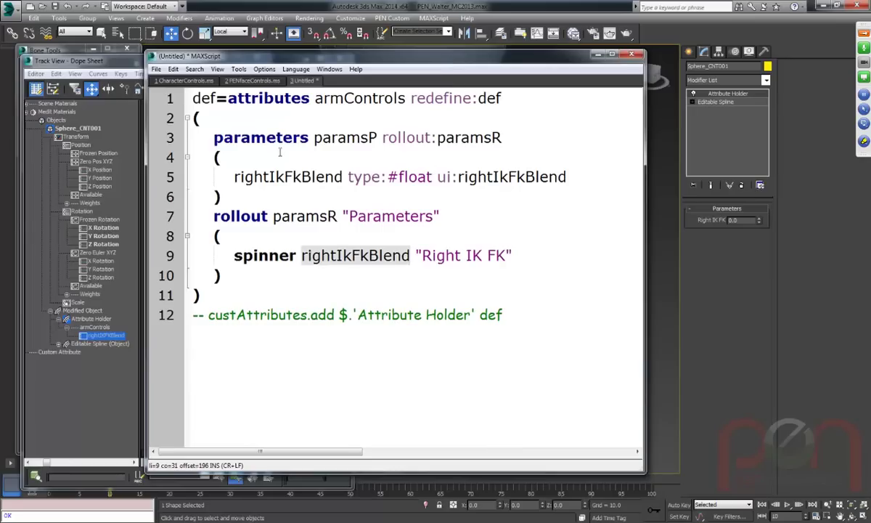
Save the script as ikFkBlendAttribute in E:\Clients\PEN_Productions\MasterClasses\IntroToCharacterRigging.
{"action": "left_click", "coordinate": [339, 339]}
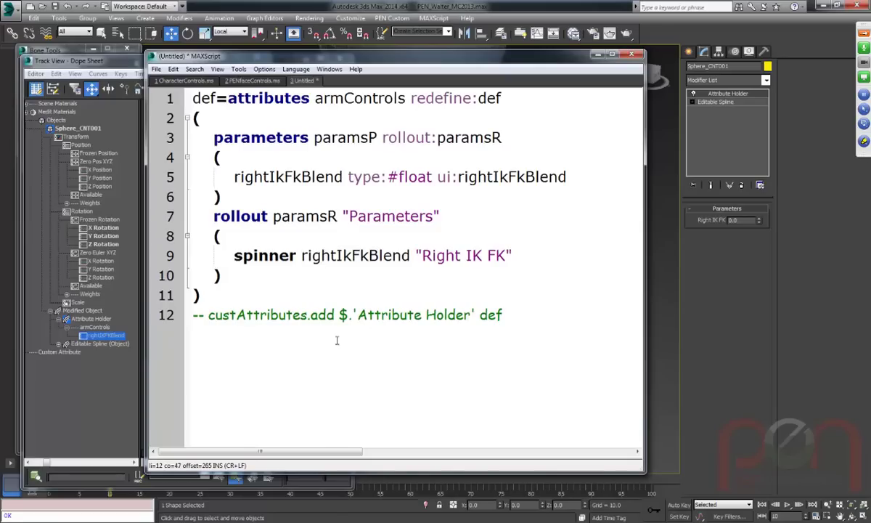
{"action": "key", "text": "ctrl+s"}
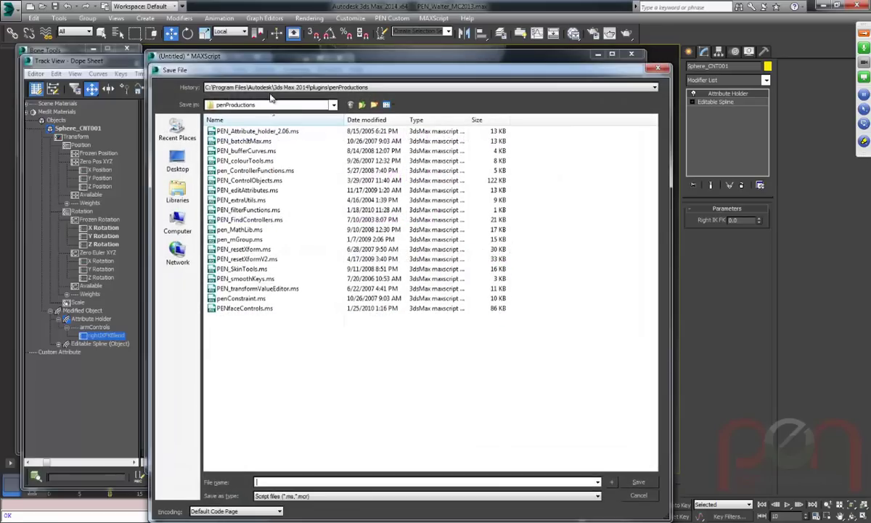
{"action": "left_click", "coordinate": [270, 105]}
{"action": "left_click", "coordinate": [239, 232]}
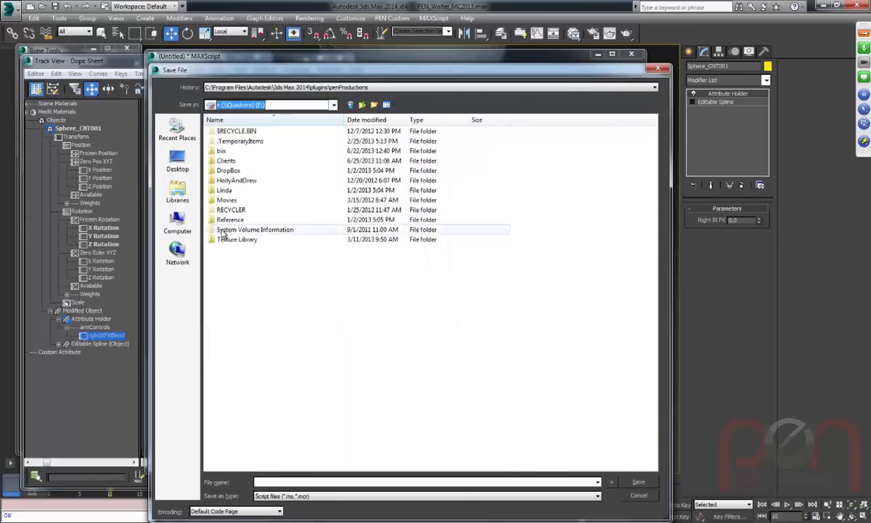
{"action": "double_click", "coordinate": [225, 161]}
{"action": "scroll", "coordinate": [260, 409], "scroll_direction": "down", "scroll_amount": 8}
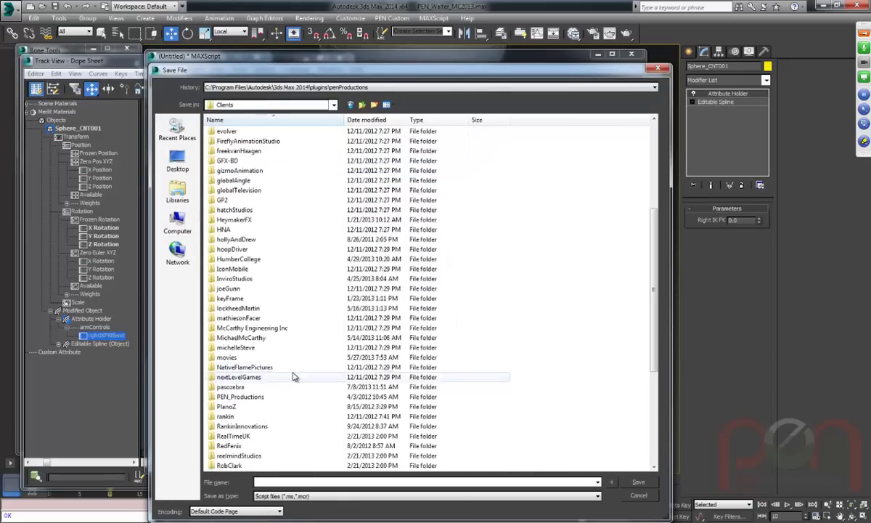
{"action": "double_click", "coordinate": [233, 397]}
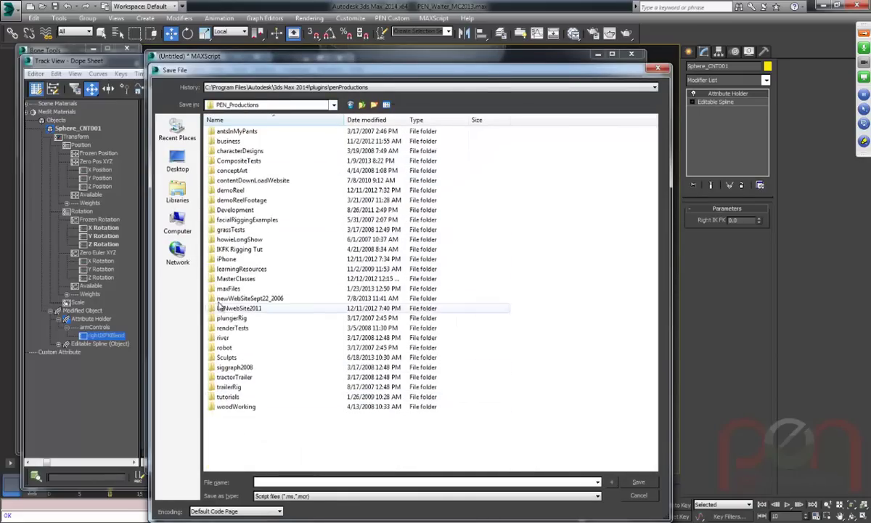
{"action": "double_click", "coordinate": [230, 278]}
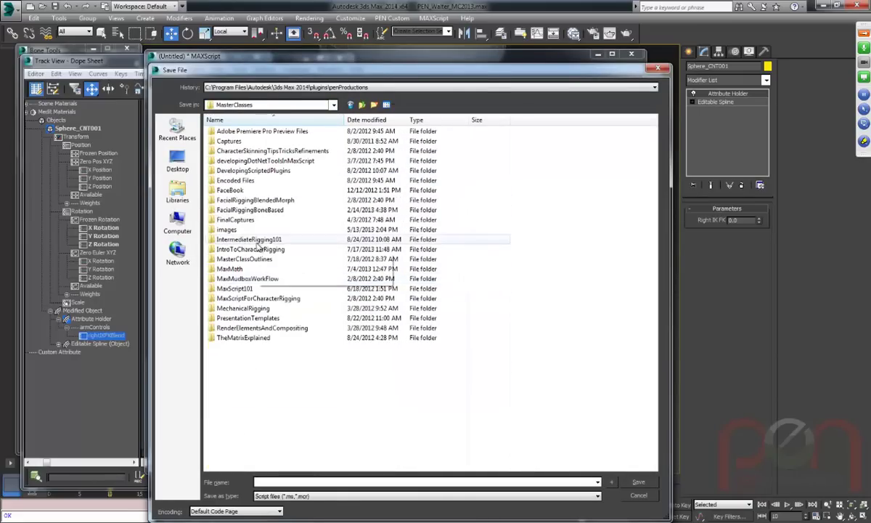
{"action": "double_click", "coordinate": [239, 235]}
{"action": "left_click", "coordinate": [284, 481]}
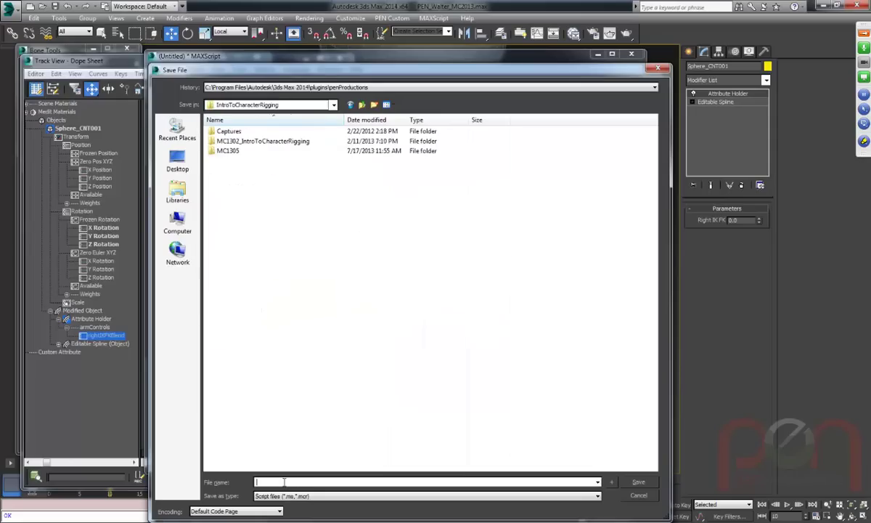
{"action": "type", "text": "ikfkBlendAttribute"}
{"action": "key", "text": "Return"}
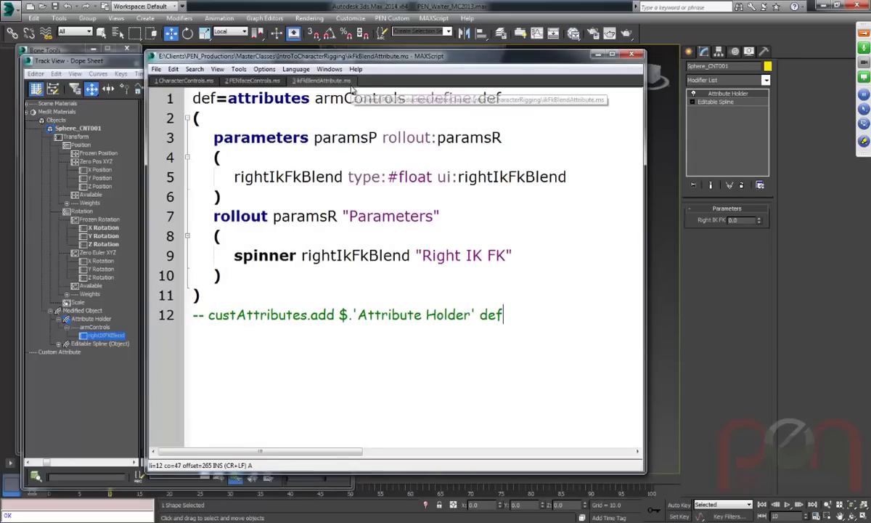
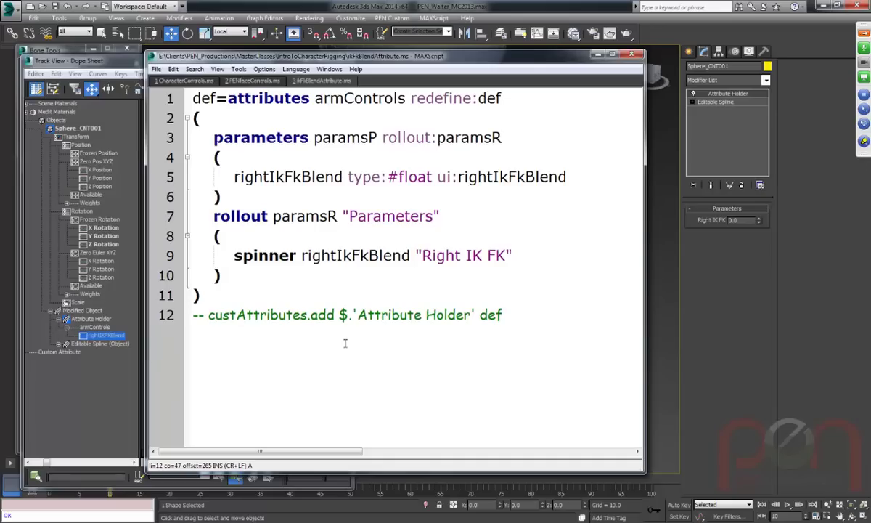
Duplicate the rightIkFkBlend parameter line and the rightIkFkBlend spinner line.
{"action": "left_click", "coordinate": [204, 181]}
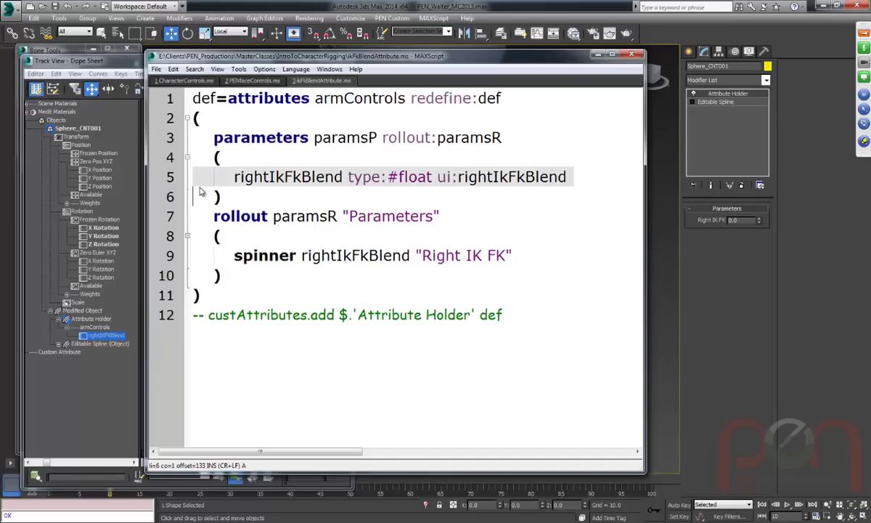
{"action": "key", "text": "ctrl+d"}
{"action": "left_click", "coordinate": [169, 275]}
{"action": "key", "text": "ctrl+d"}
Rename the duplicated spinner to leftIkFkBlend and set its label to "Left IK FK".
{"action": "left_click", "coordinate": [325, 300]}
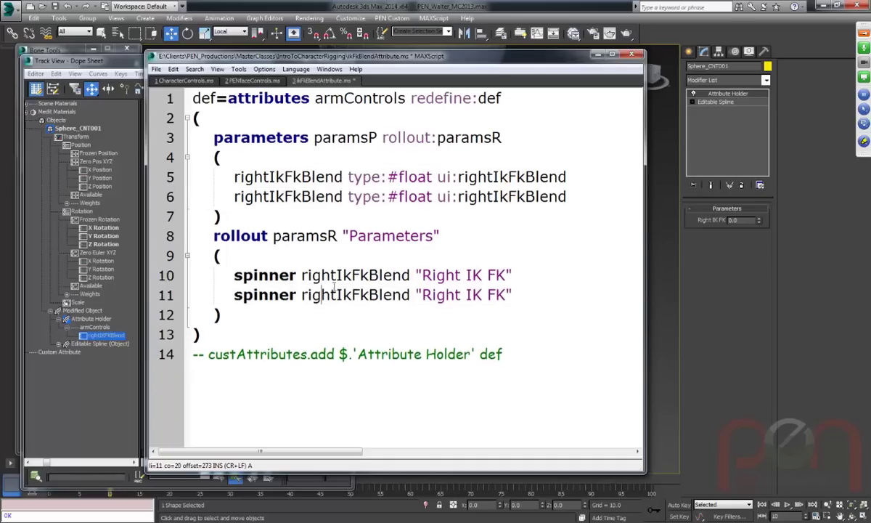
{"action": "left_click_drag", "start_coordinate": [336, 296], "coordinate": [303, 298]}
{"action": "type", "text": "left"}
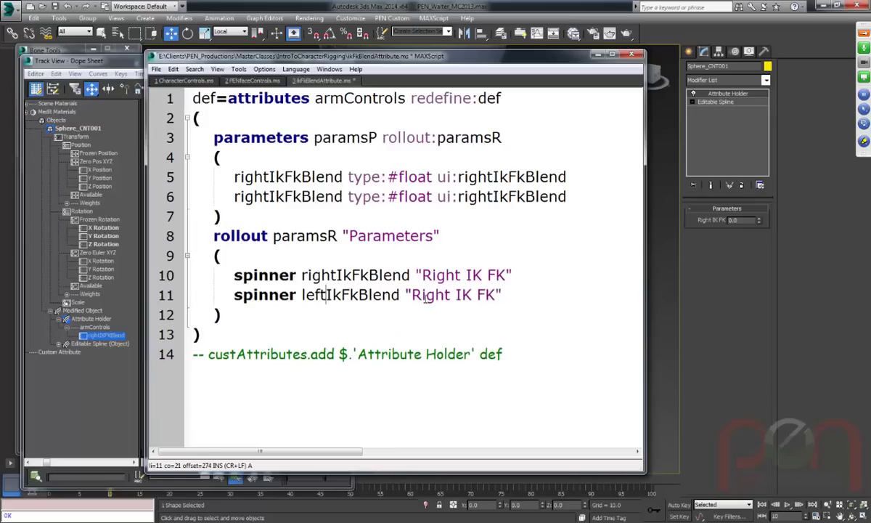
{"action": "double_click", "coordinate": [423, 296]}
{"action": "type", "text": "Left"}
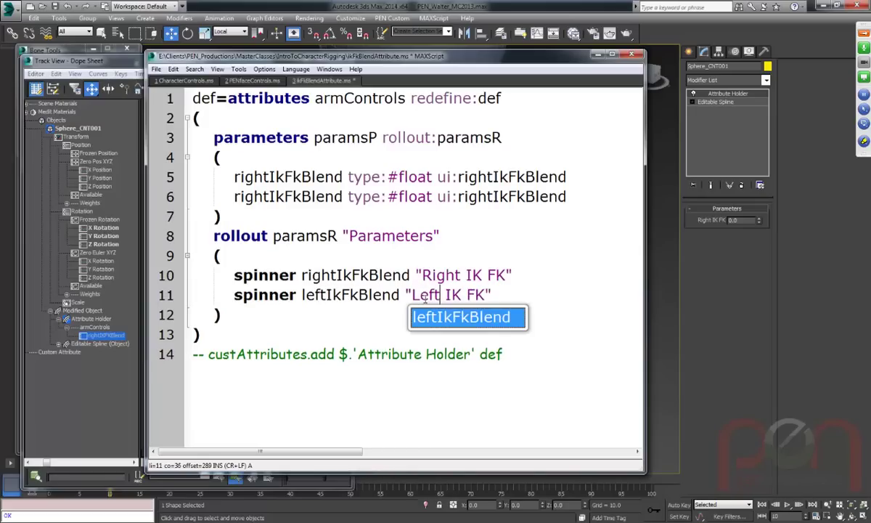
Change the duplicated parameter's name and ui link to leftIkFkBlend, and evaluate the script.
{"action": "double_click", "coordinate": [350, 296]}
{"action": "key", "text": "ctrl+c"}
{"action": "double_click", "coordinate": [288, 197]}
{"action": "key", "text": "ctrl+v"}
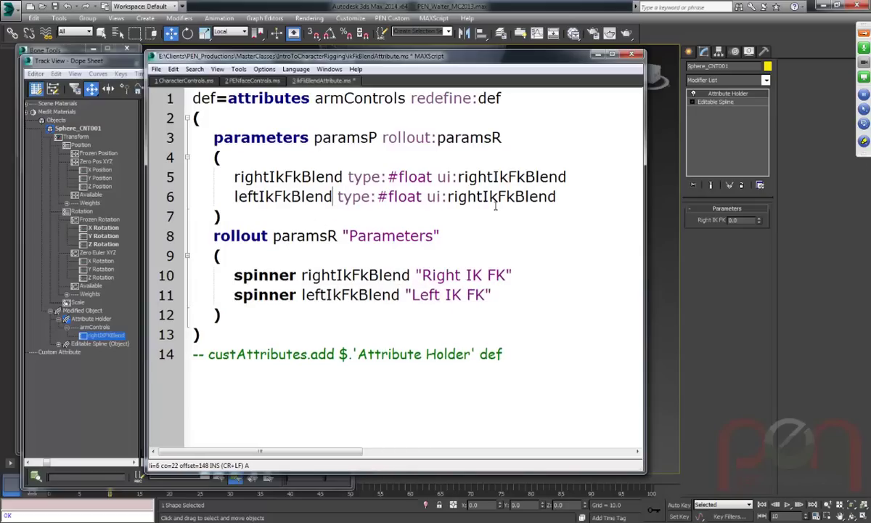
{"action": "double_click", "coordinate": [512, 197]}
{"action": "key", "text": "ctrl+v"}
{"action": "key", "text": "ctrl+e"}
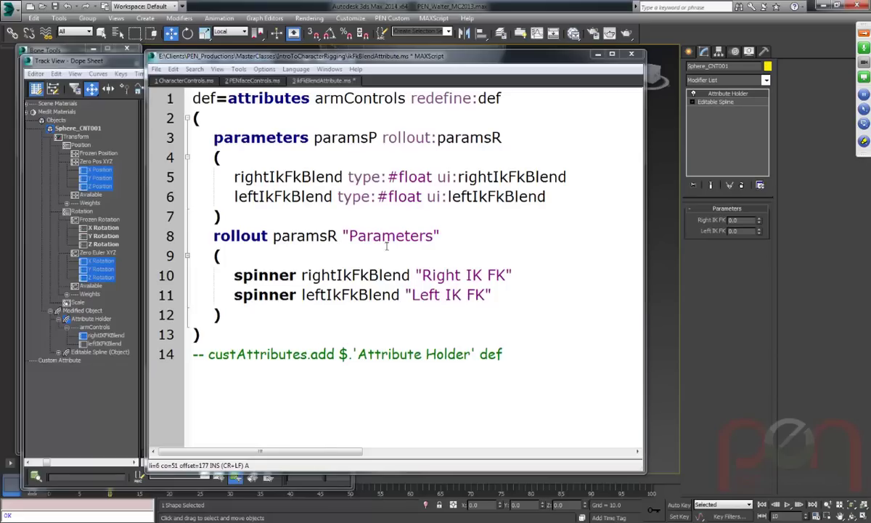
Wrap the rightIkFkBlend spinner in a parenthesised group labelled "Right" inside the paramsR rollout, indenting the spinner line.
{"action": "left_click", "coordinate": [262, 257]}
{"action": "key", "text": "Return"}
{"action": "type", "text": "group \"Right"}
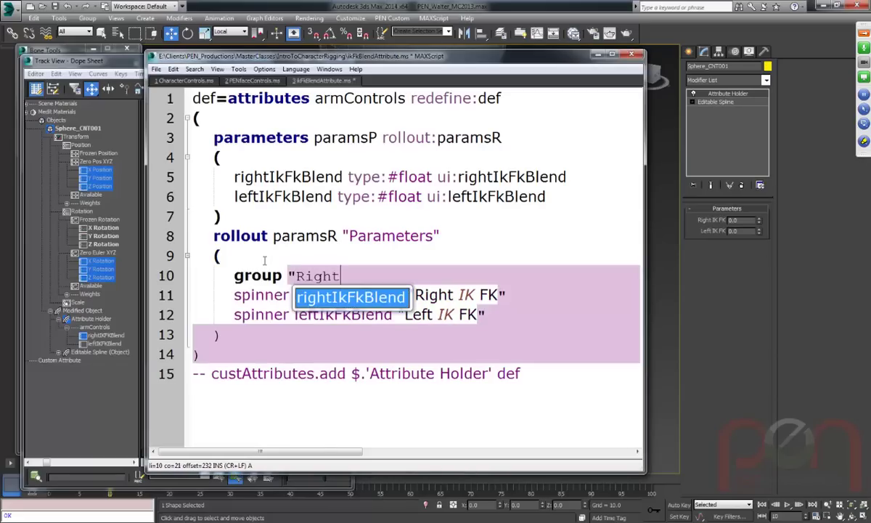
{"action": "type", "text": "\""}
{"action": "key", "text": "Return"}
{"action": "type", "text": "("}
{"action": "key", "text": "Return"}
{"action": "type", "text": ")"}
{"action": "left_click", "coordinate": [202, 338]}
{"action": "left_click_drag", "start_coordinate": [202, 338], "coordinate": [234, 314]}
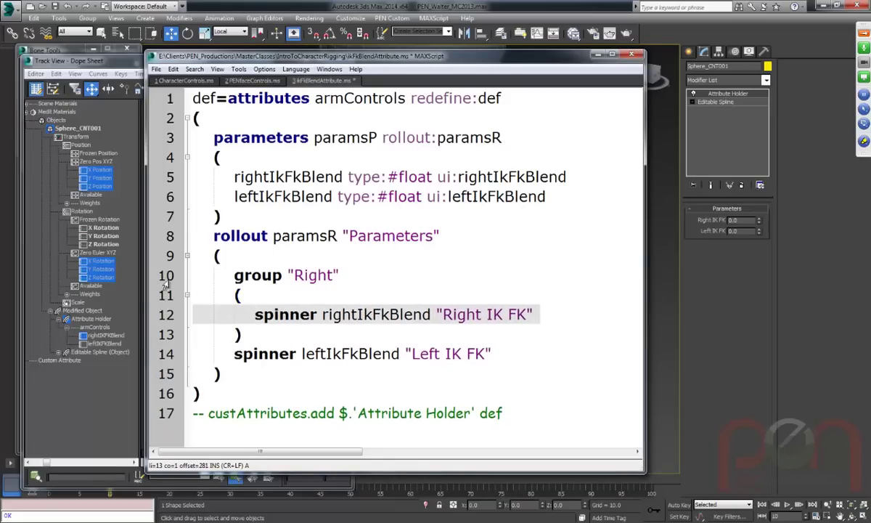
Copy the group header and opening parenthesis above the leftIkFkBlend spinner, indent the spinner line, and label the group "Left".
{"action": "left_click_drag", "start_coordinate": [156, 270], "coordinate": [150, 290]}
{"action": "left_click_drag", "start_coordinate": [193, 269], "coordinate": [193, 353]}
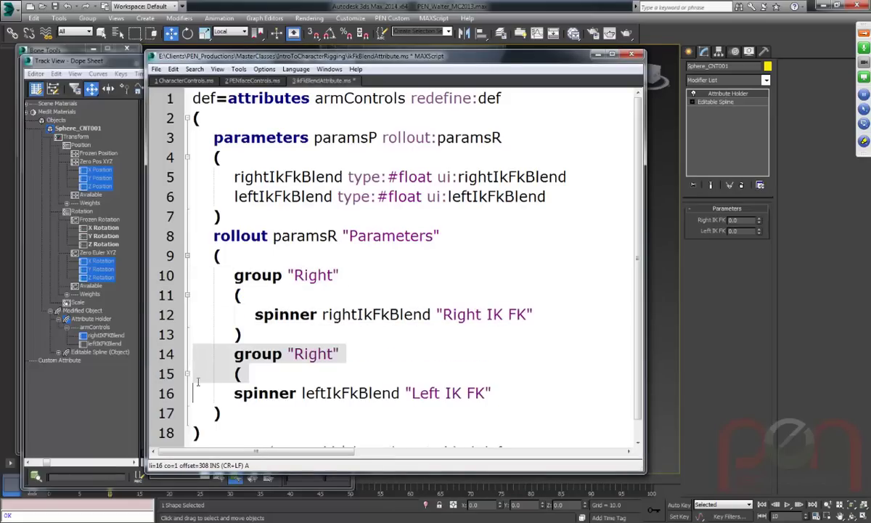
{"action": "left_click", "coordinate": [171, 393]}
{"action": "key", "text": "Tab"}
{"action": "double_click", "coordinate": [310, 353]}
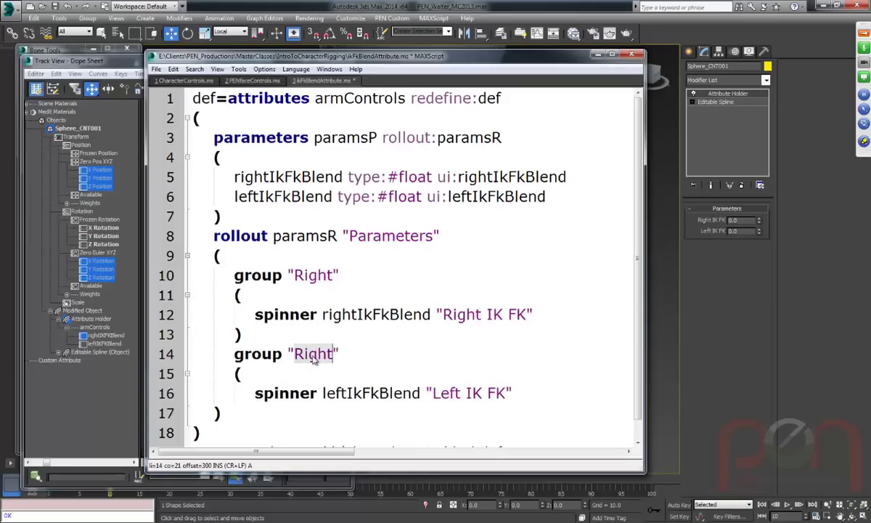
{"action": "type", "text": "Left"}
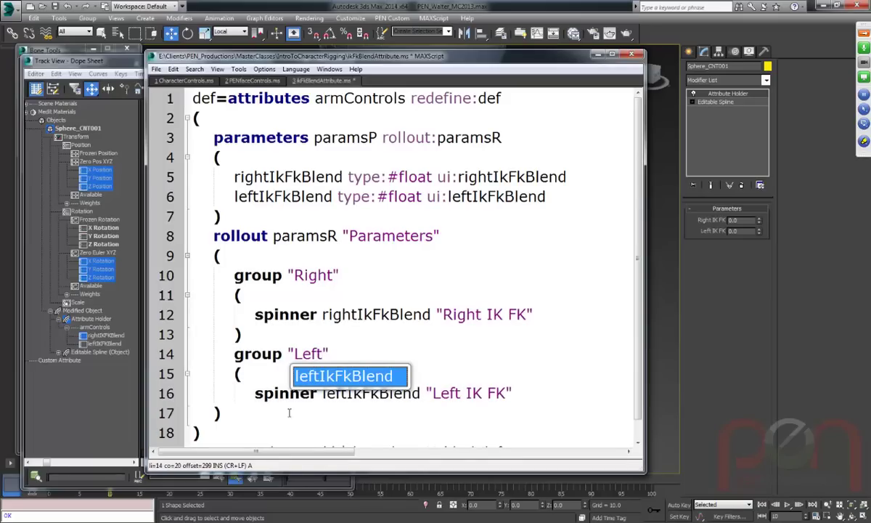
Close the "Left" group with a parenthesis below the leftIkFkBlend spinner and evaluate the script.
{"action": "left_click", "coordinate": [530, 395]}
{"action": "key", "text": "Return"}
{"action": "type", "text": ")"}
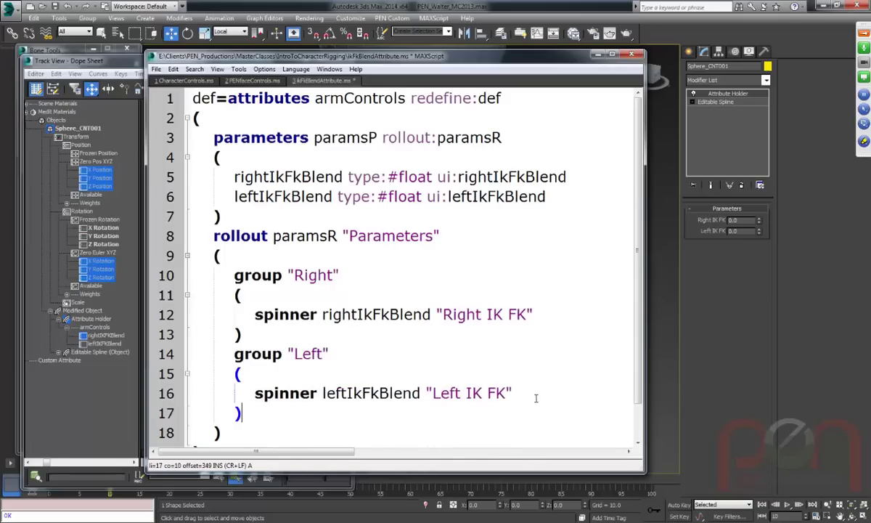
{"action": "key", "text": "ctrl+e"}
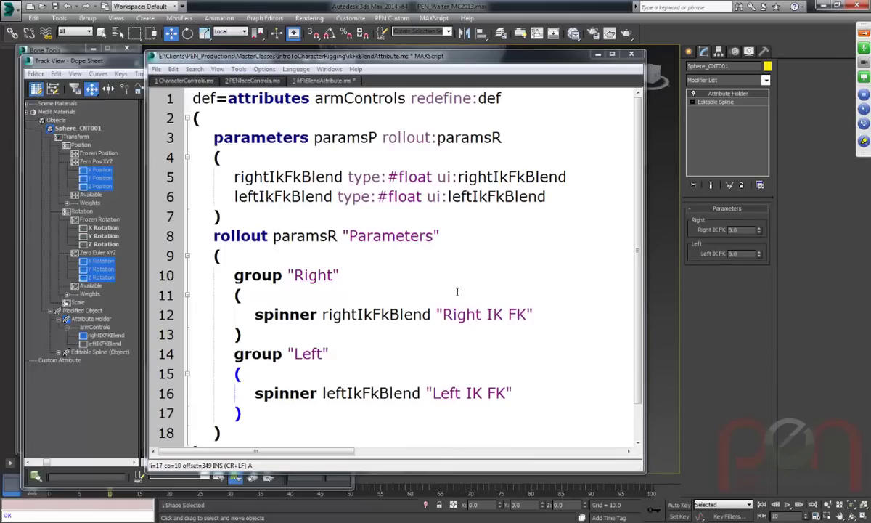
Shorten both spinner labels to "IK FK" and evaluate the script again.
{"action": "double_click", "coordinate": [453, 314]}
{"action": "key", "text": "Delete"}
{"action": "key", "text": "Delete"}
{"action": "left_click", "coordinate": [455, 393]}
{"action": "double_click", "coordinate": [455, 393]}
{"action": "key", "text": "Delete"}
{"action": "key", "text": "Delete"}
{"action": "left_click", "coordinate": [481, 393]}
{"action": "key", "text": "ctrl+e"}
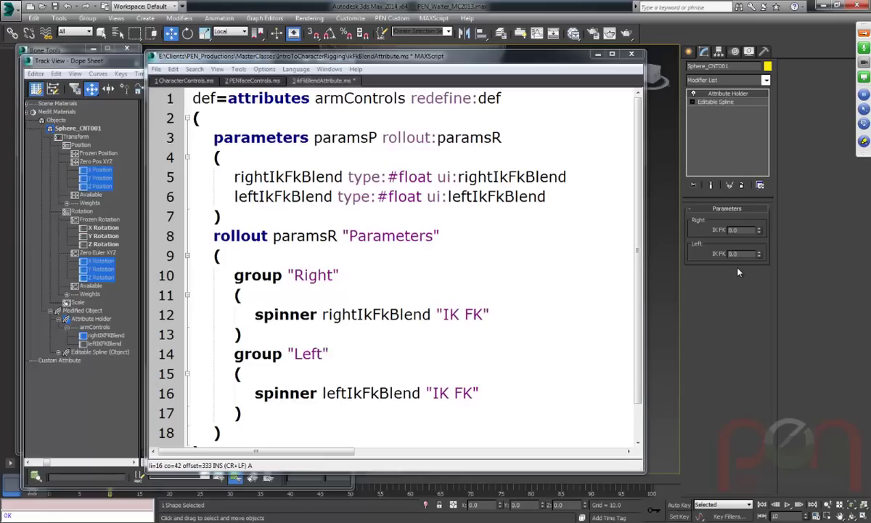
Open the Parameter Editor to compare its attribute options with the scripted parameters block, and close it.
{"action": "left_click", "coordinate": [259, 243]}
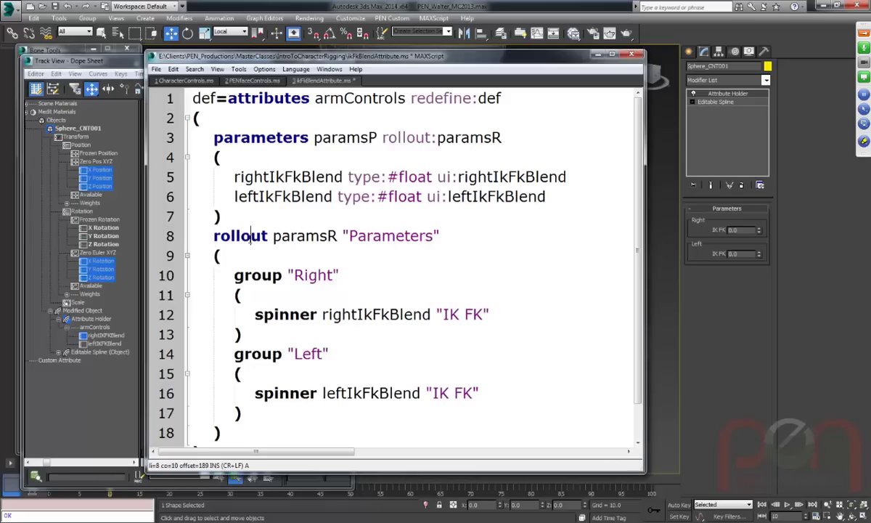
{"action": "left_click_drag", "start_coordinate": [172, 137], "coordinate": [163, 204]}
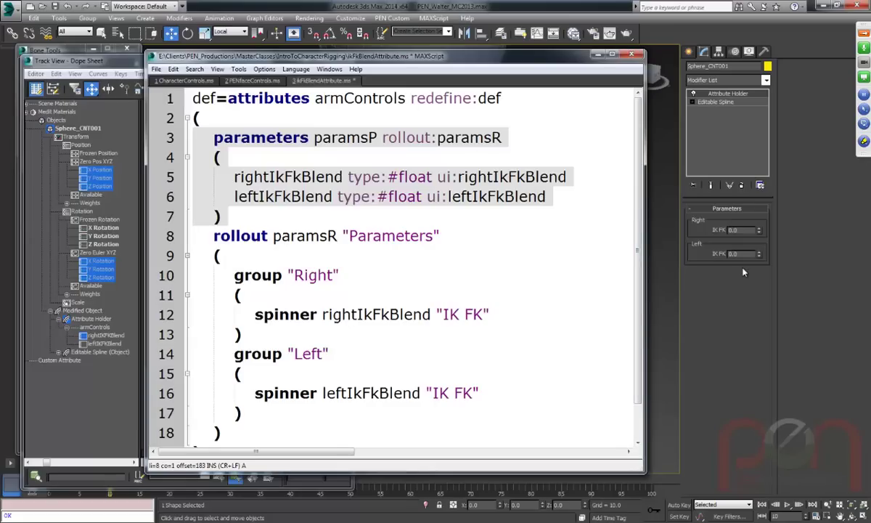
{"action": "left_click", "coordinate": [219, 18]}
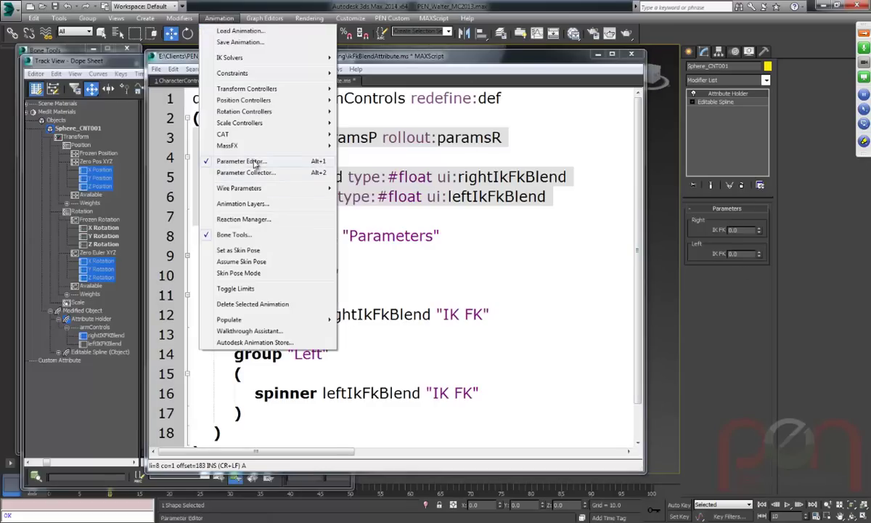
{"action": "left_click", "coordinate": [241, 161]}
{"action": "left_click", "coordinate": [227, 19]}
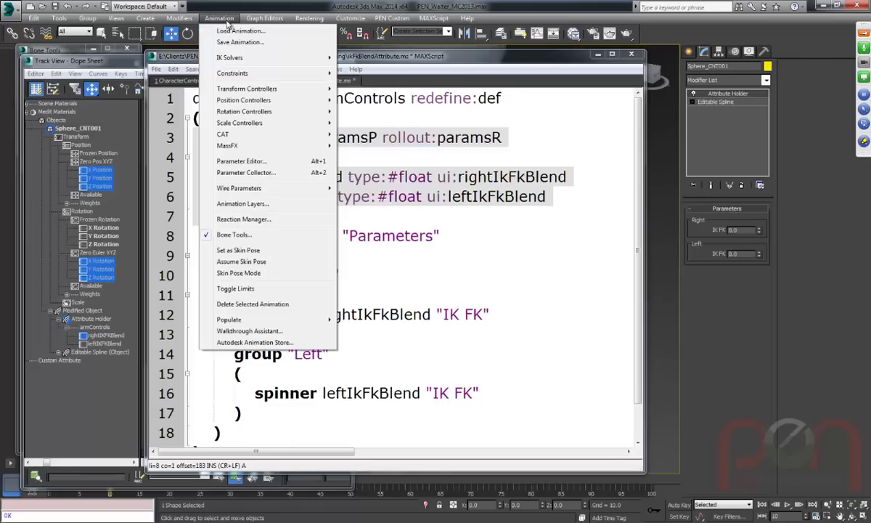
{"action": "left_click", "coordinate": [241, 160]}
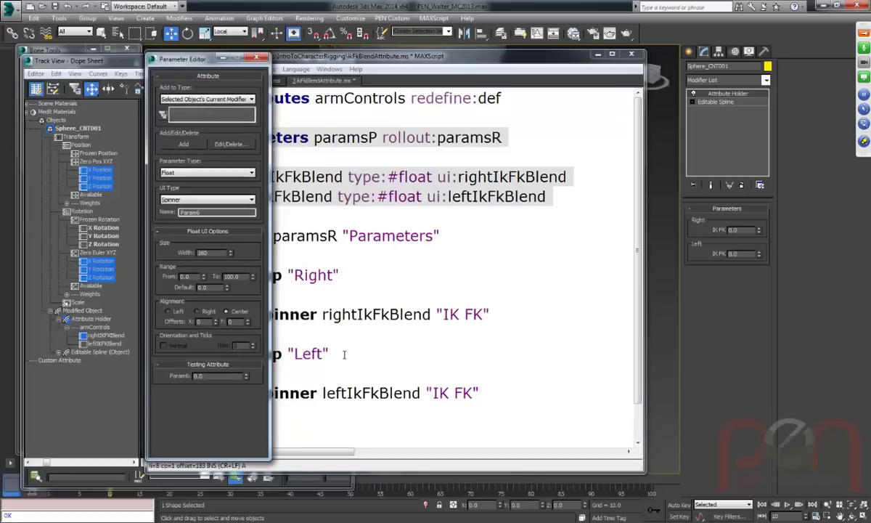
{"action": "left_click", "coordinate": [257, 60]}
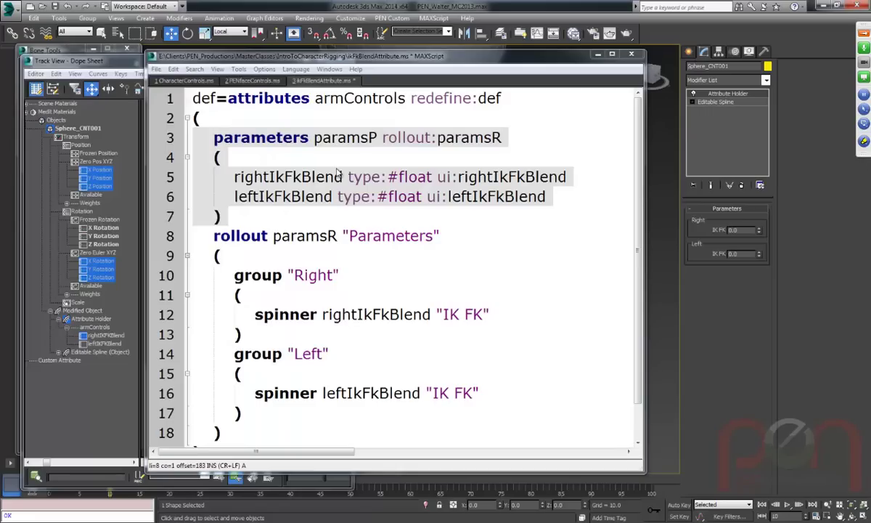
Review the script's parameters block, its rollout link to paramsR, and the two float parameters against the grouped spinners.
{"action": "left_click", "coordinate": [338, 175]}
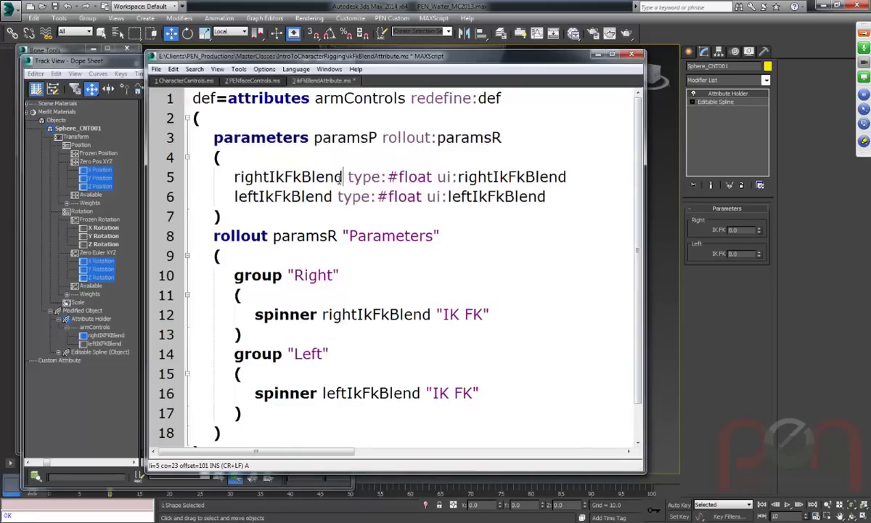
{"action": "left_click_drag", "start_coordinate": [149, 139], "coordinate": [160, 413]}
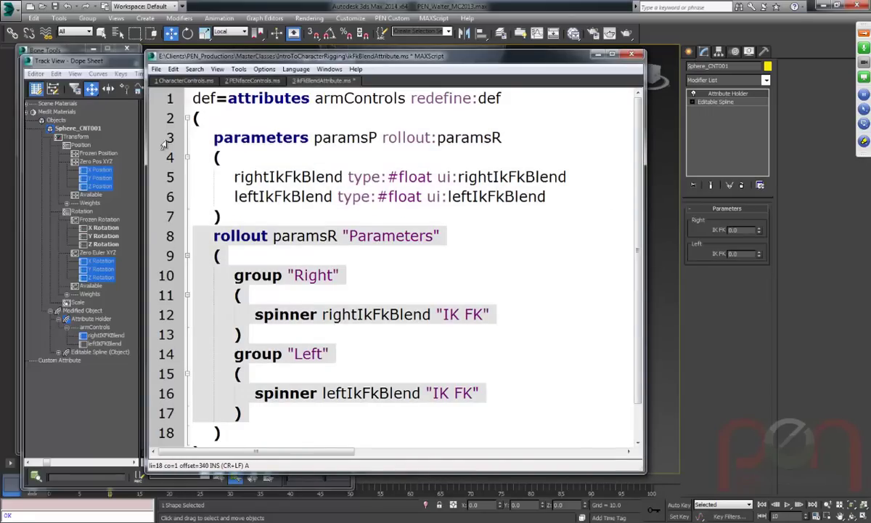
{"action": "left_click_drag", "start_coordinate": [160, 149], "coordinate": [156, 217]}
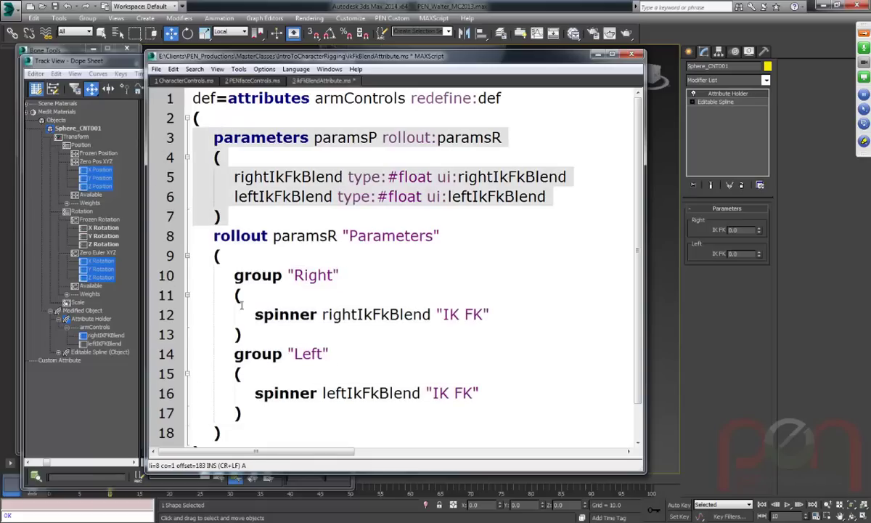
{"action": "left_click", "coordinate": [398, 176]}
{"action": "left_click_drag", "start_coordinate": [382, 138], "coordinate": [502, 139]}
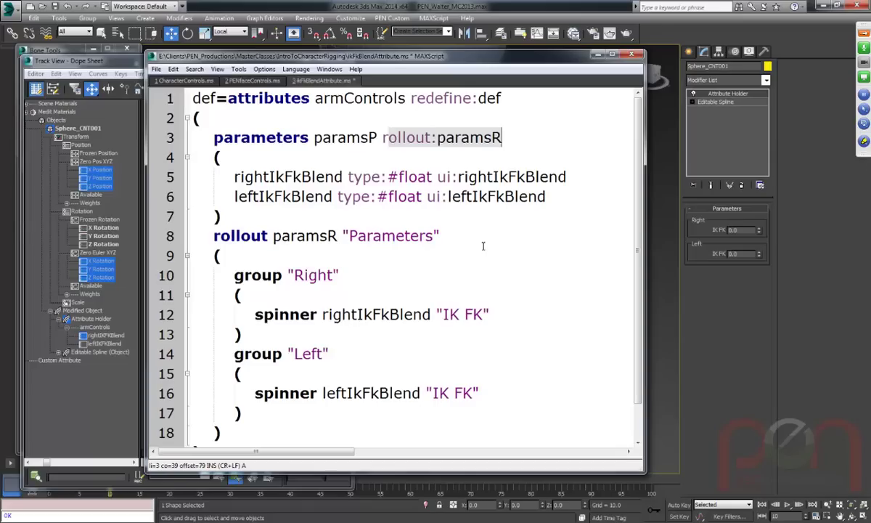
{"action": "left_click", "coordinate": [168, 140]}
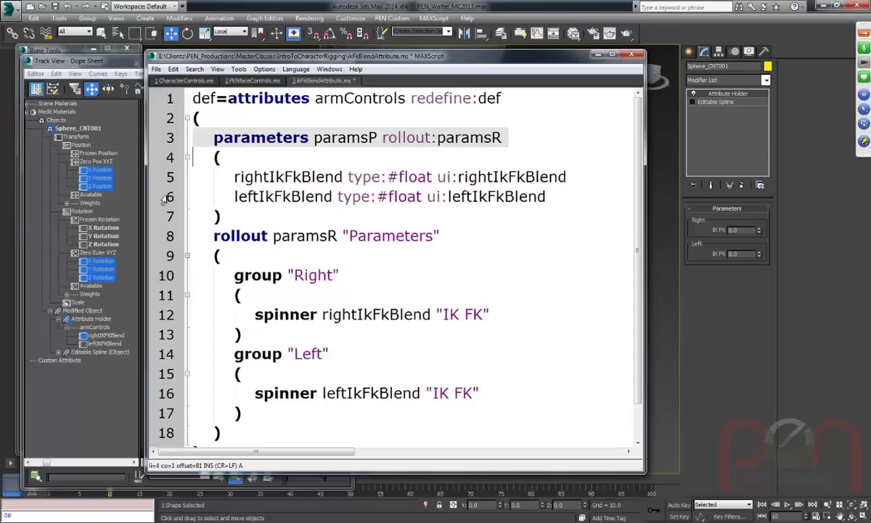
{"action": "left_click_drag", "start_coordinate": [155, 176], "coordinate": [160, 195]}
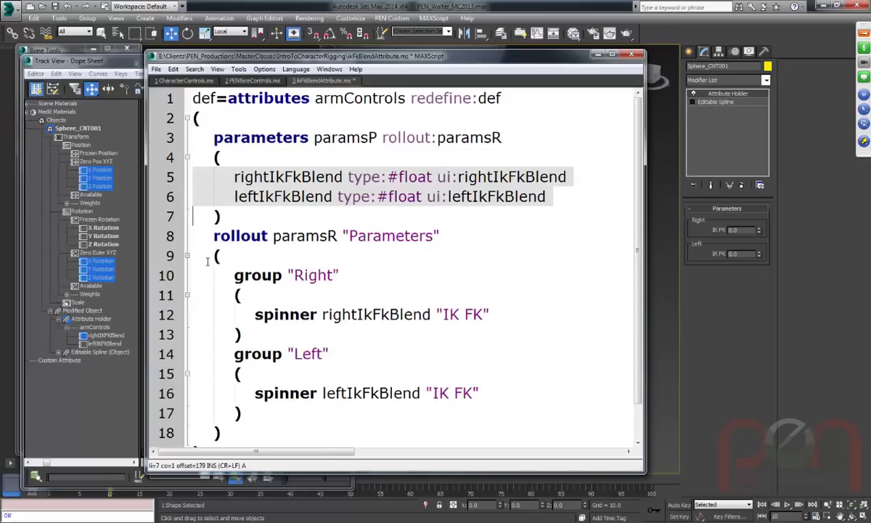
{"action": "left_click", "coordinate": [553, 196]}
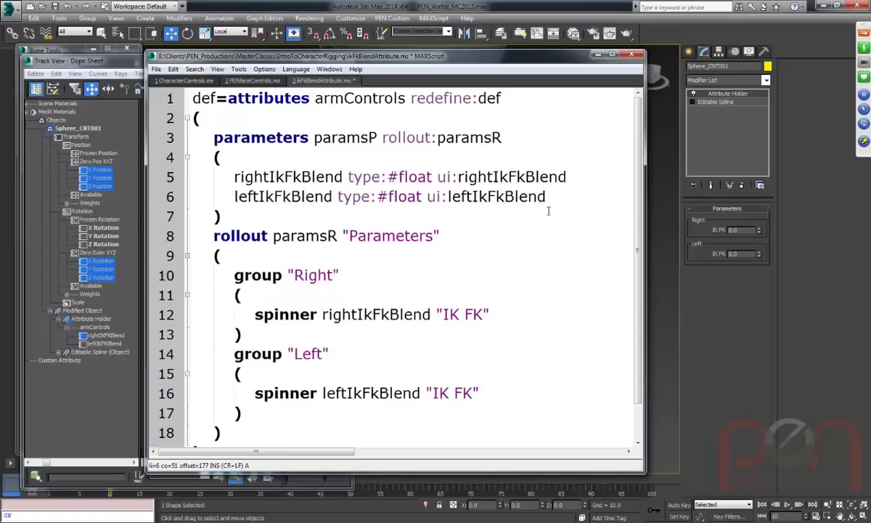
{"action": "scroll", "coordinate": [515, 257], "scroll_direction": "down", "scroll_amount": 1}
{"action": "scroll", "coordinate": [522, 260], "scroll_direction": "up", "scroll_amount": 1}
Minimise the script editor and the listener, and select the right upper blend arm bone, Ron_BN_R_BlendArm002.
{"action": "left_click", "coordinate": [596, 55]}
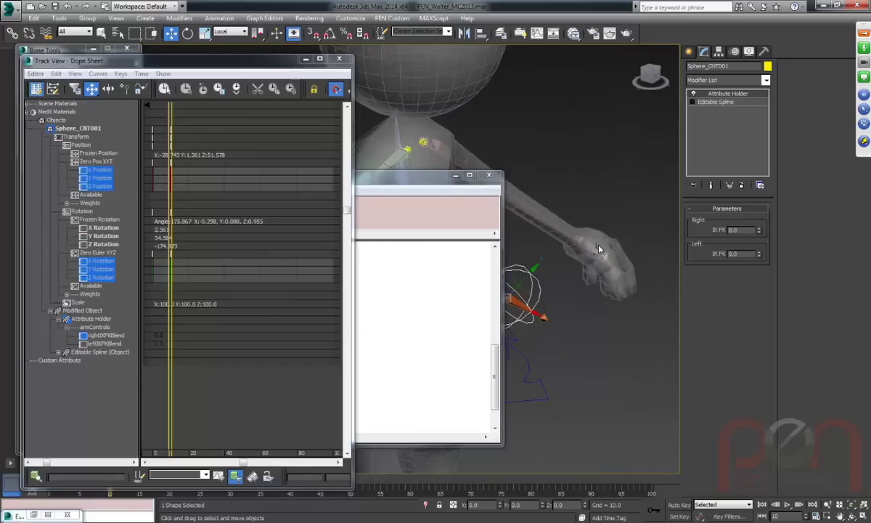
{"action": "left_click", "coordinate": [455, 175]}
{"action": "scroll", "coordinate": [439, 294], "scroll_direction": "up", "scroll_amount": 3}
{"action": "middle_click_drag", "start_coordinate": [439, 294], "coordinate": [464, 233]}
{"action": "left_click", "coordinate": [433, 229]}
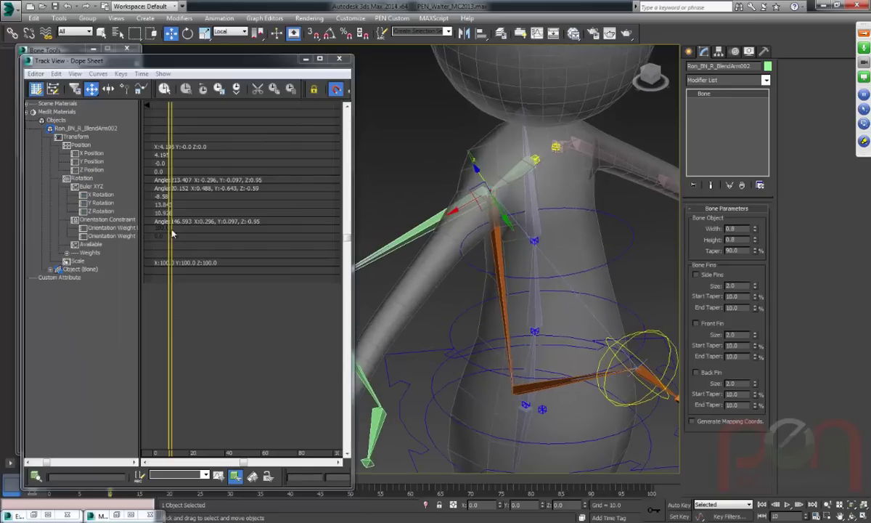
Examine the blend bone's Orientation Constraint weights for its FK and IK arm targets in the Dope Sheet and motion settings.
{"action": "left_click", "coordinate": [106, 218]}
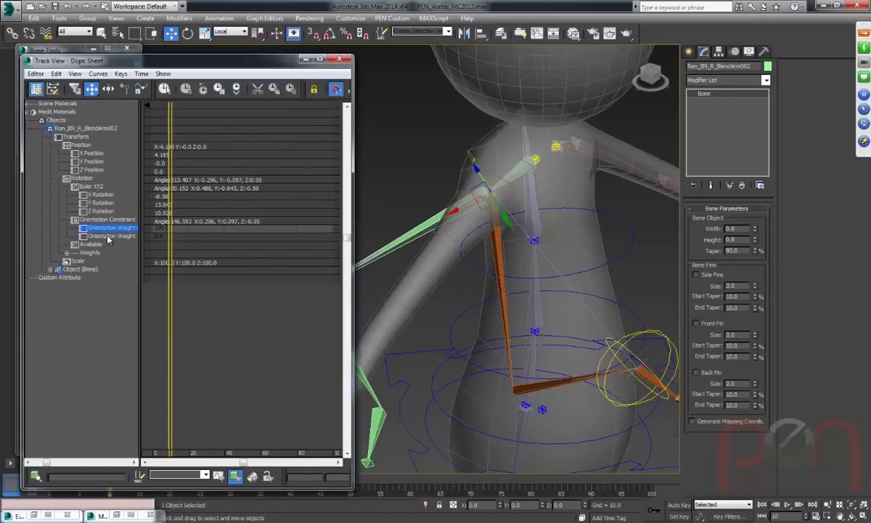
{"action": "left_click", "coordinate": [103, 227]}
{"action": "left_click", "coordinate": [733, 50]}
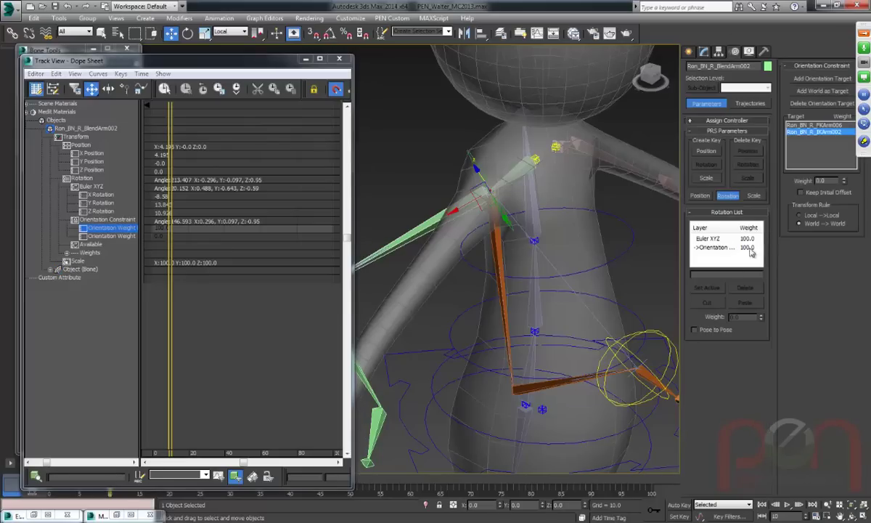
{"action": "scroll", "coordinate": [502, 249], "scroll_direction": "up", "scroll_amount": 3}
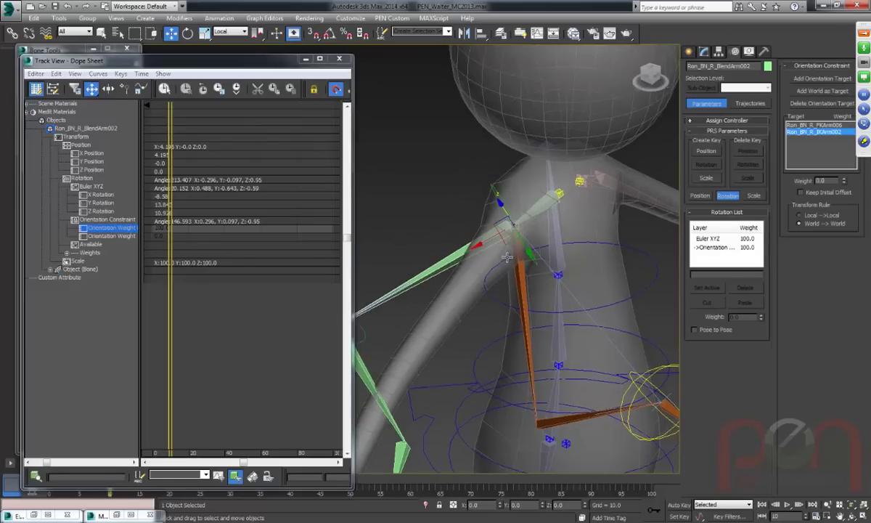
{"action": "left_click", "coordinate": [812, 125]}
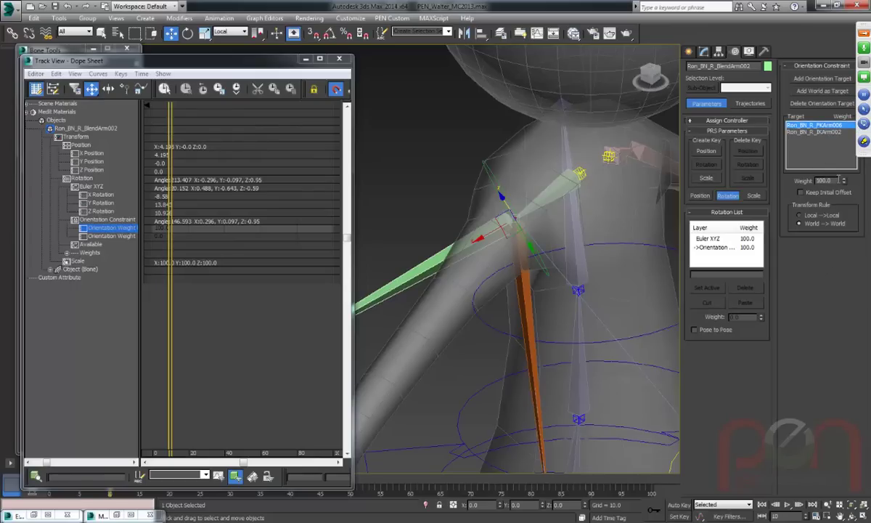
{"action": "scroll", "coordinate": [546, 268], "scroll_direction": "down", "scroll_amount": 3}
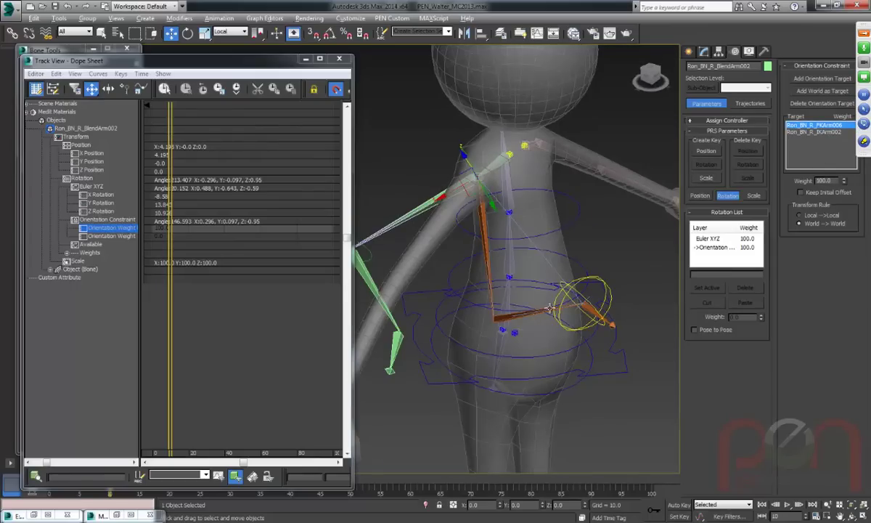
{"action": "scroll", "coordinate": [483, 229], "scroll_direction": "up", "scroll_amount": 2}
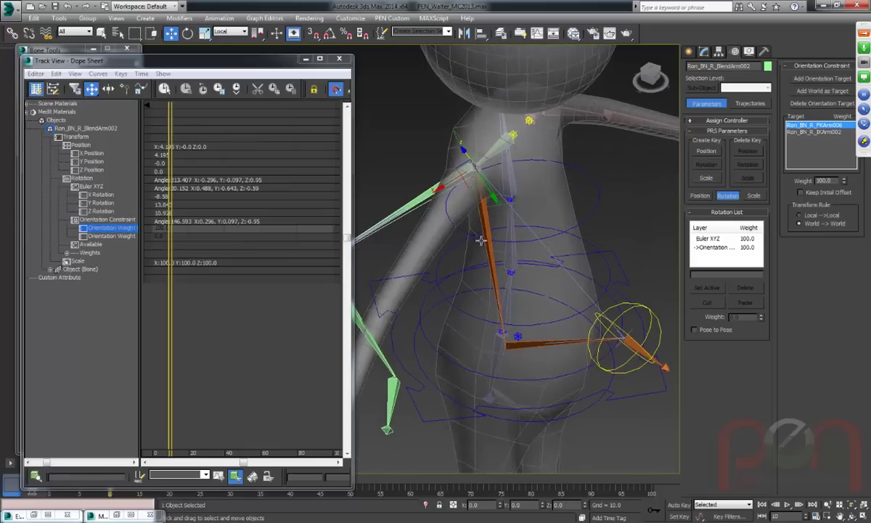
{"action": "middle_click_drag", "start_coordinate": [459, 219], "coordinate": [473, 223]}
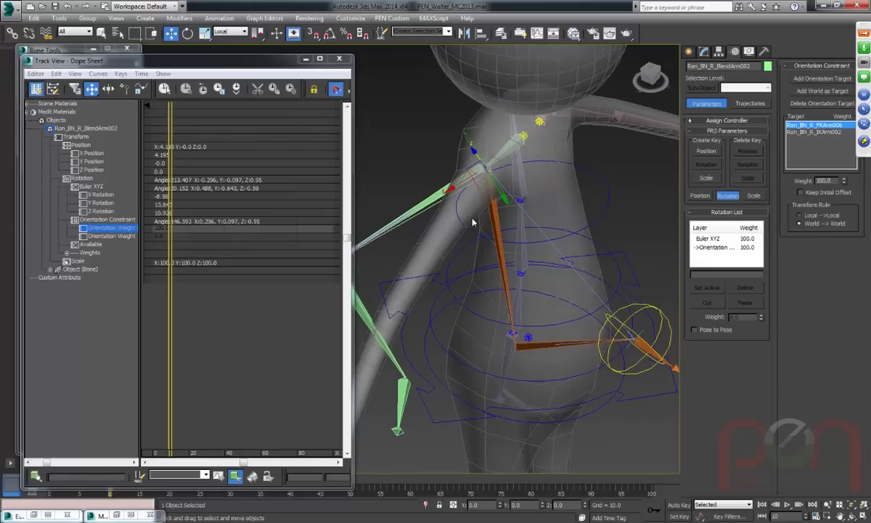
Close the Dope Sheet and start wiring Orientation Weight 0 of the right upper blend arm bone's Orientation Constraint.
{"action": "left_click", "coordinate": [338, 61]}
{"action": "scroll", "coordinate": [406, 210], "scroll_direction": "up", "scroll_amount": 5}
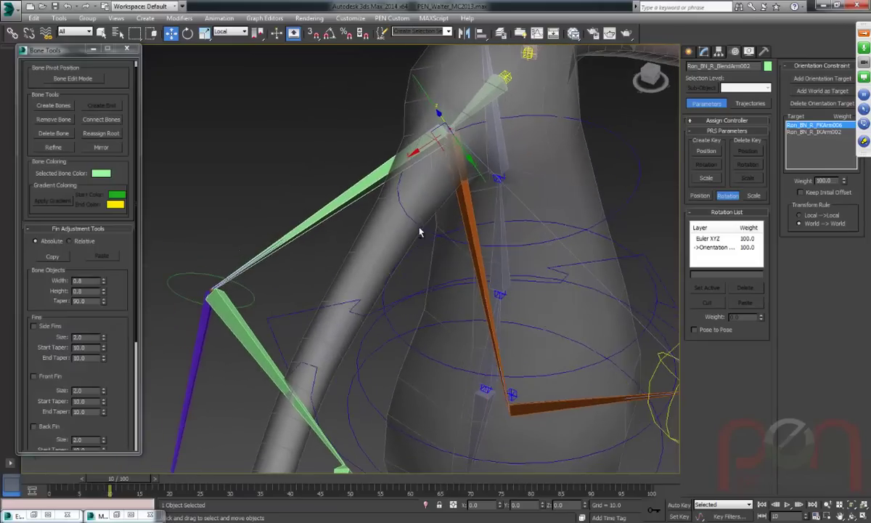
{"action": "middle_click_drag", "start_coordinate": [419, 233], "coordinate": [384, 220]}
{"action": "scroll", "coordinate": [383, 220], "scroll_direction": "down", "scroll_amount": 1}
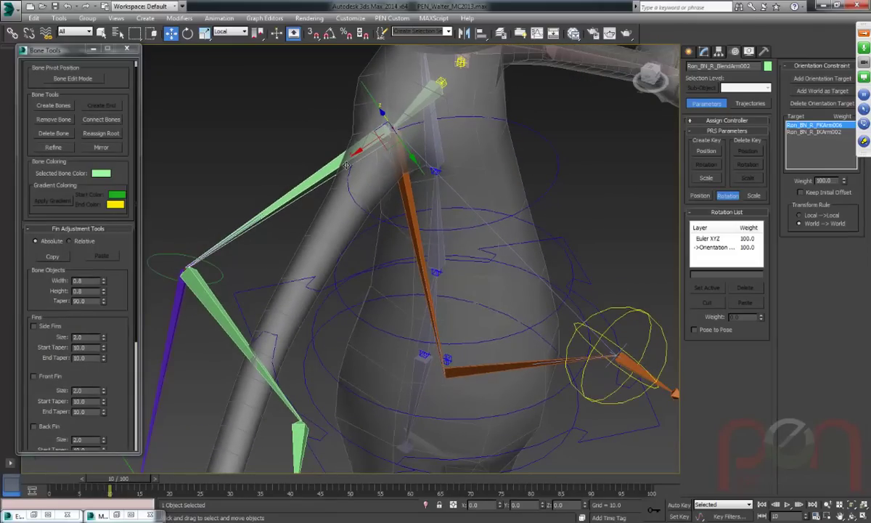
{"action": "right_click", "coordinate": [336, 172]}
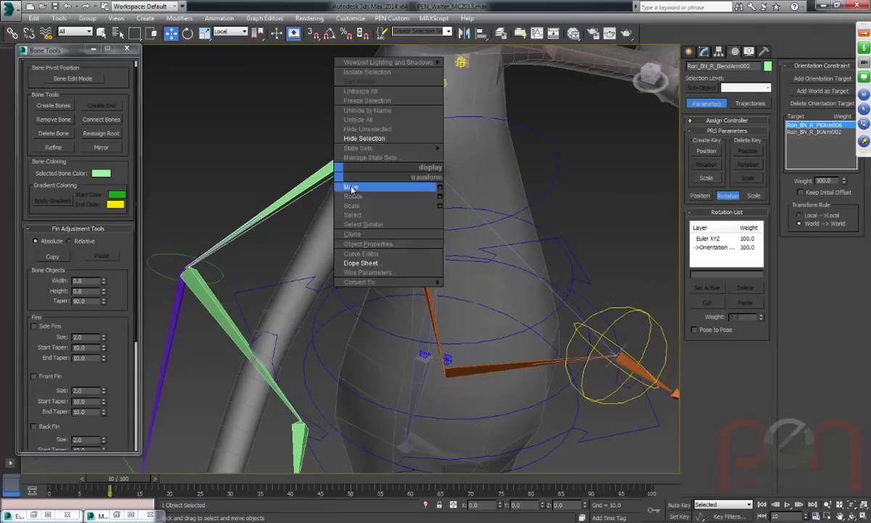
{"action": "left_click", "coordinate": [384, 275]}
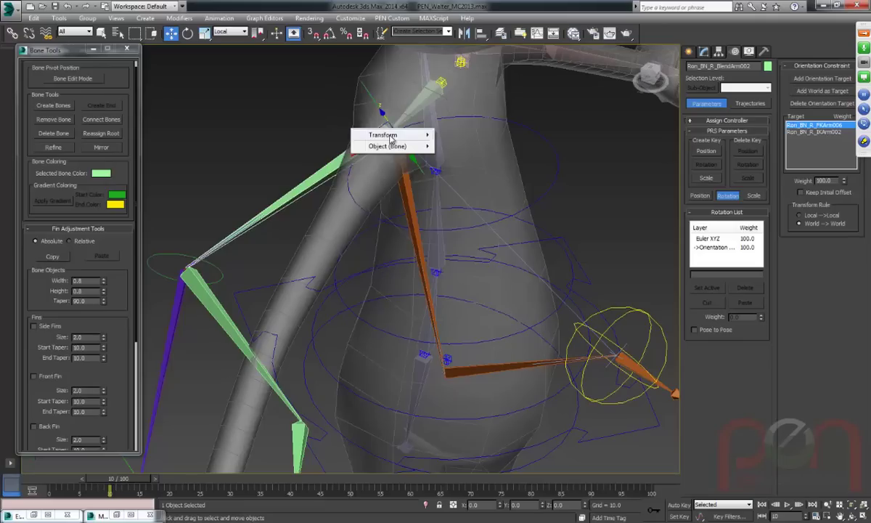
{"action": "mouse_move", "coordinate": [382, 135]}
{"action": "mouse_move", "coordinate": [458, 146]}
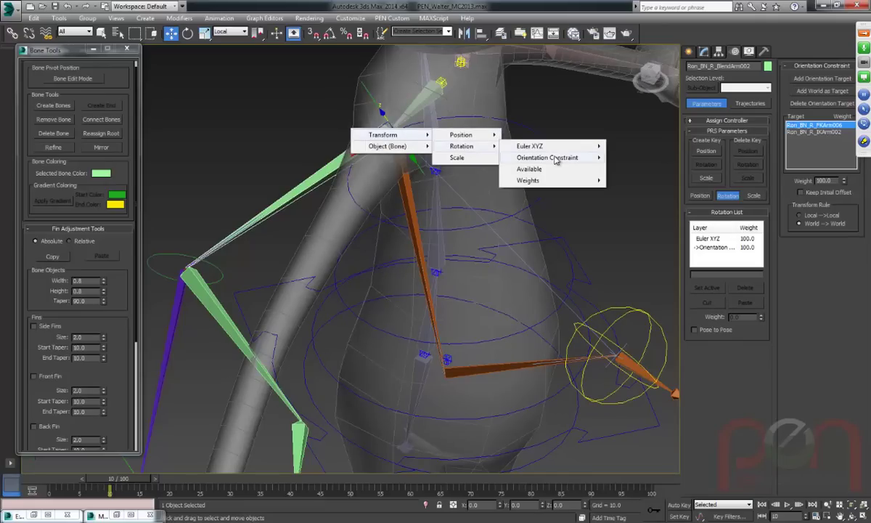
{"action": "mouse_move", "coordinate": [524, 157]}
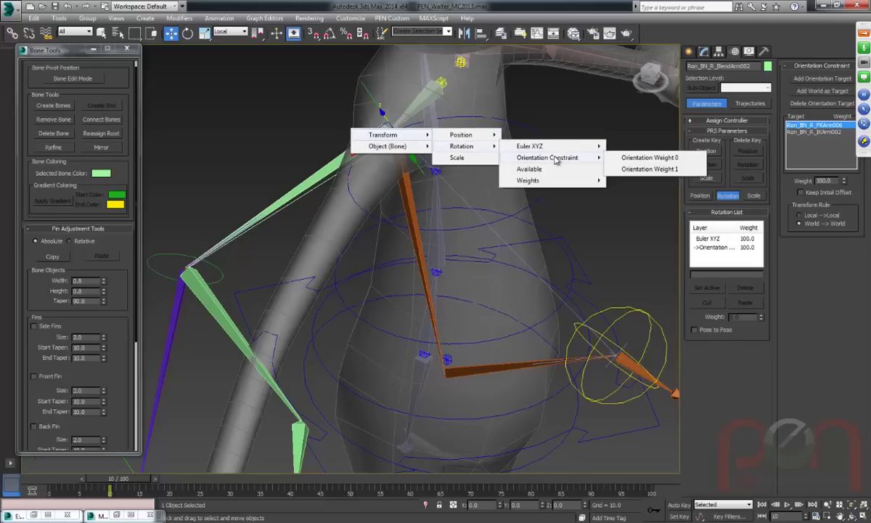
{"action": "left_click", "coordinate": [637, 159]}
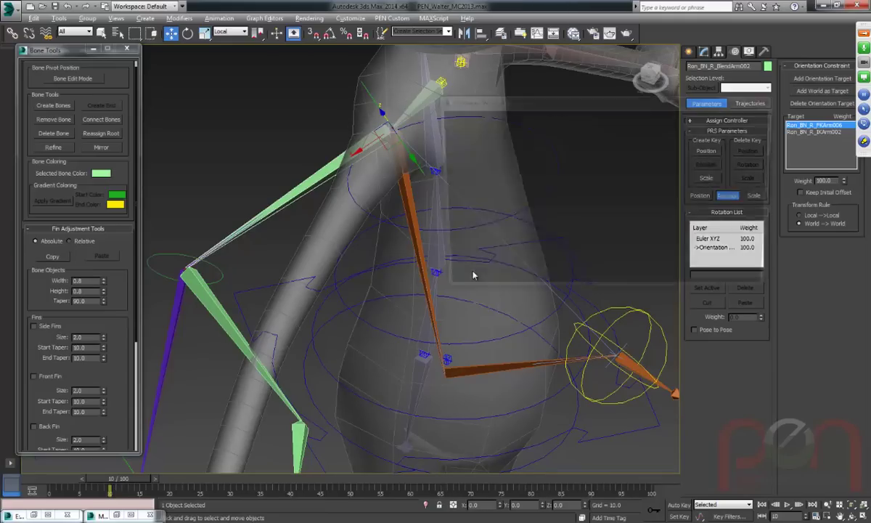
Enlarge the Parameter Wiring window, look up the Parameter Wire Dialog command, and place the window beside the arm bones.
{"action": "left_click_drag", "start_coordinate": [620, 105], "coordinate": [542, 87]}
{"action": "left_click_drag", "start_coordinate": [521, 281], "coordinate": [522, 458]}
{"action": "left_click", "coordinate": [220, 18]}
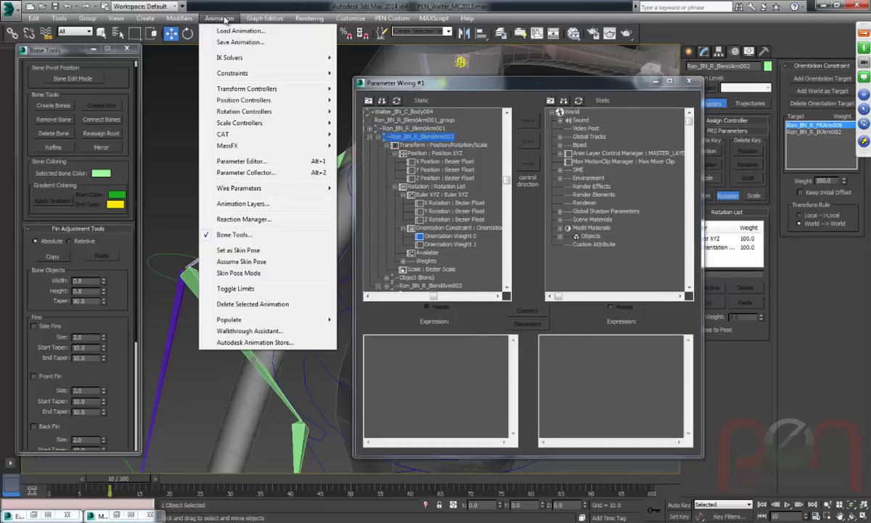
{"action": "mouse_move", "coordinate": [239, 188]}
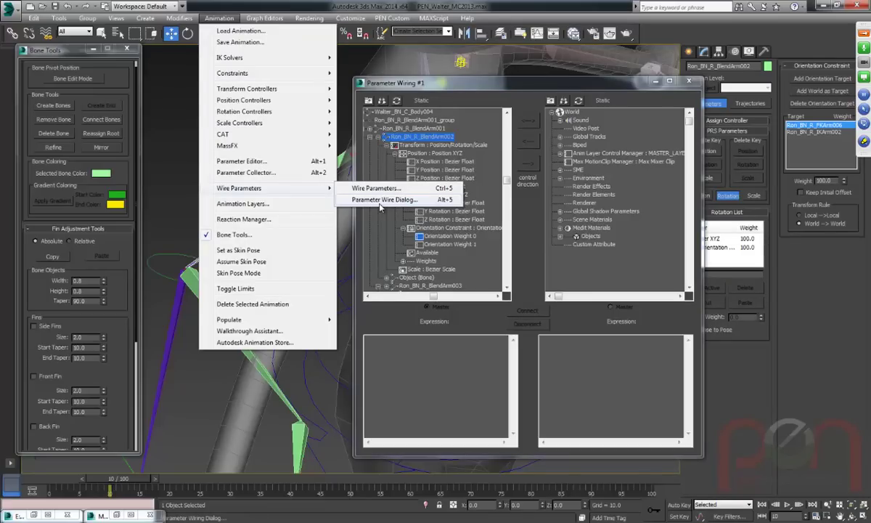
{"action": "left_click_drag", "start_coordinate": [462, 83], "coordinate": [543, 143]}
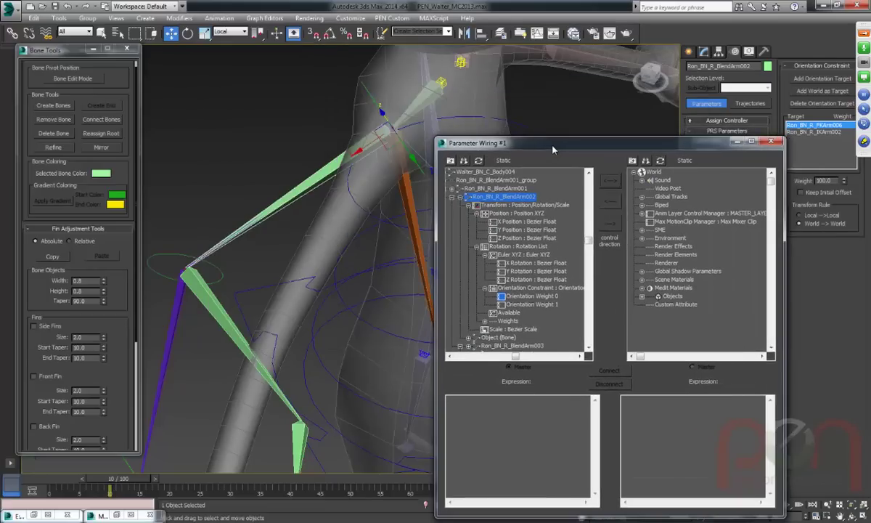
{"action": "middle_click_drag", "start_coordinate": [351, 240], "coordinate": [272, 204], "text": "alt"}
{"action": "left_click_drag", "start_coordinate": [628, 140], "coordinate": [603, 140]}
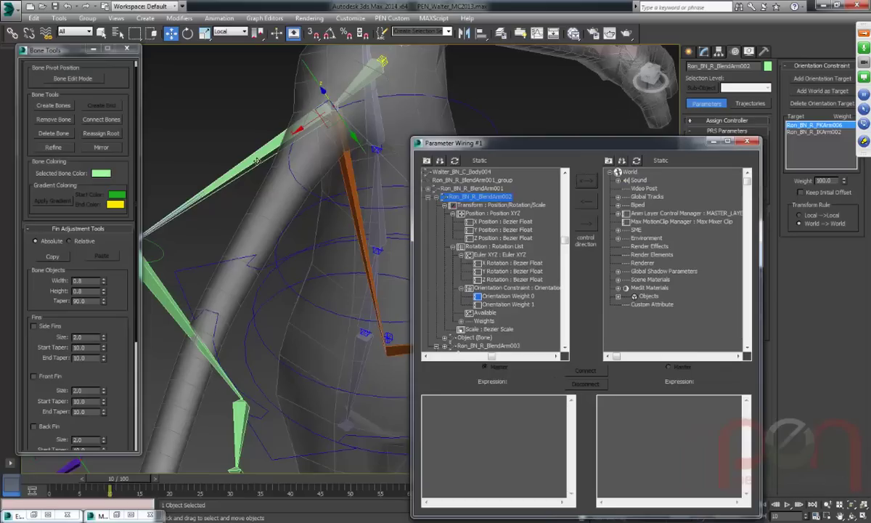
Load Ron_BN_R_BlendArm002 into the second wiring tree and pick Orientation Weight 0 under its Orientation Constraint.
{"action": "left_click", "coordinate": [637, 161]}
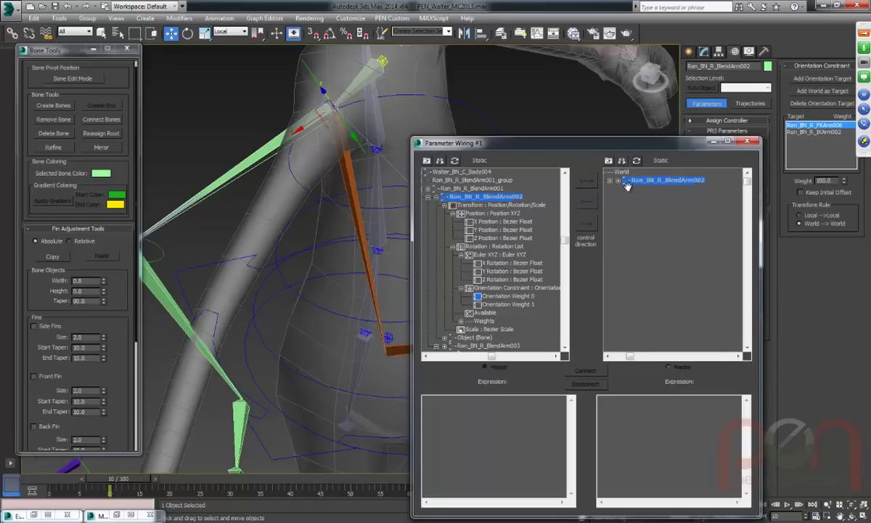
{"action": "left_click", "coordinate": [618, 180]}
{"action": "left_click", "coordinate": [626, 188]}
{"action": "left_click", "coordinate": [634, 205]}
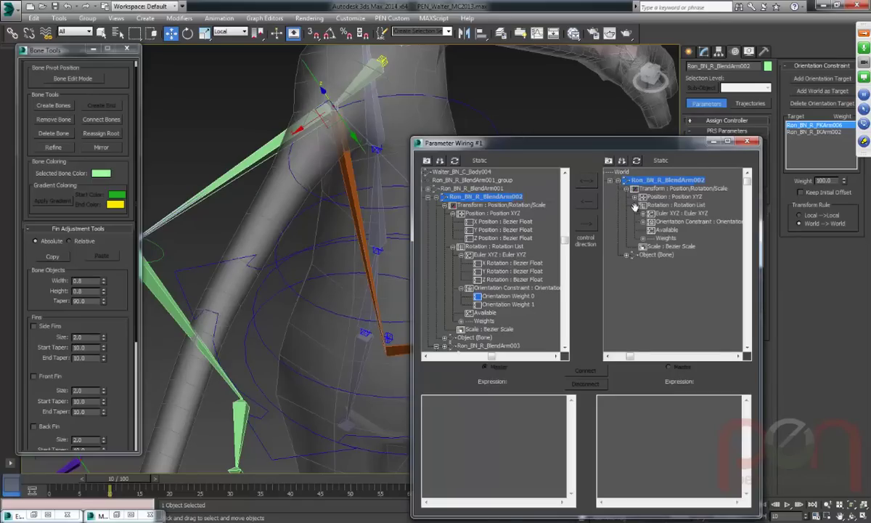
{"action": "left_click", "coordinate": [642, 221]}
{"action": "left_click", "coordinate": [675, 222]}
{"action": "left_click", "coordinate": [678, 230]}
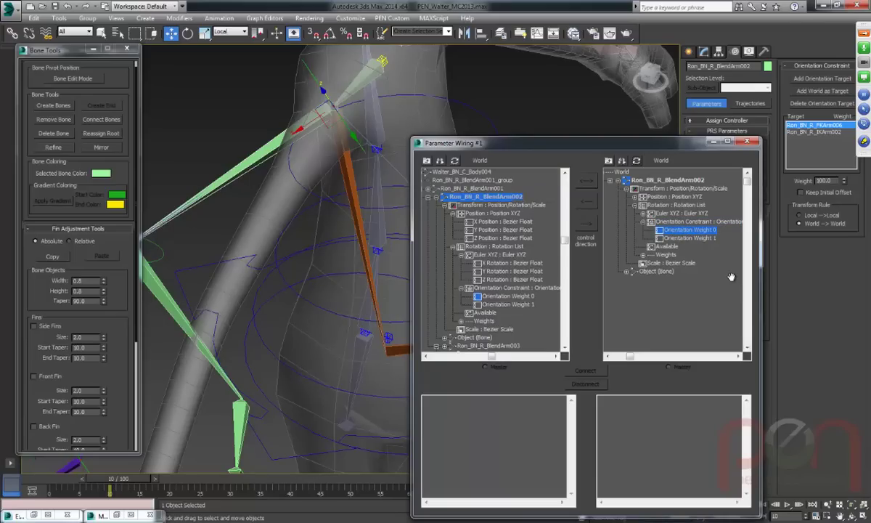
Select the Sphere_CNT001 control, display its modifier parameters, and load it into the first wiring tree.
{"action": "middle_click_drag", "start_coordinate": [350, 328], "coordinate": [196, 214]}
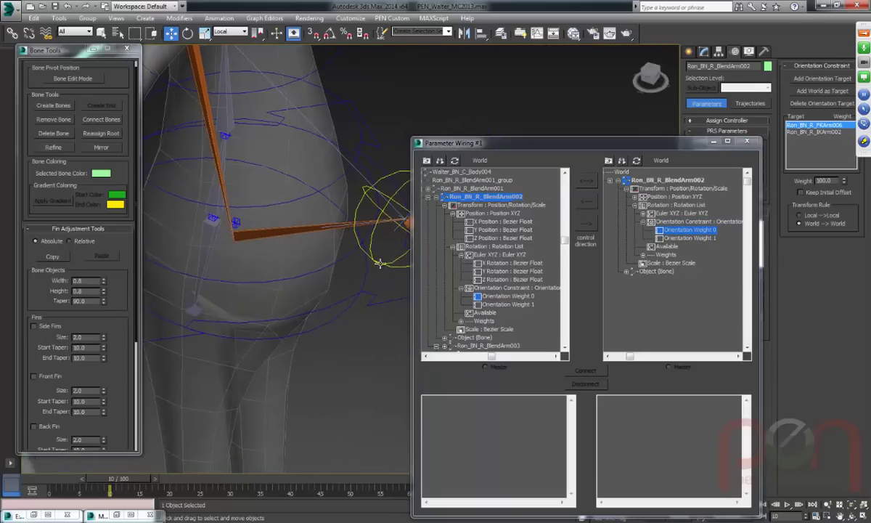
{"action": "left_click", "coordinate": [381, 264]}
{"action": "middle_click_drag", "start_coordinate": [368, 271], "coordinate": [306, 309]}
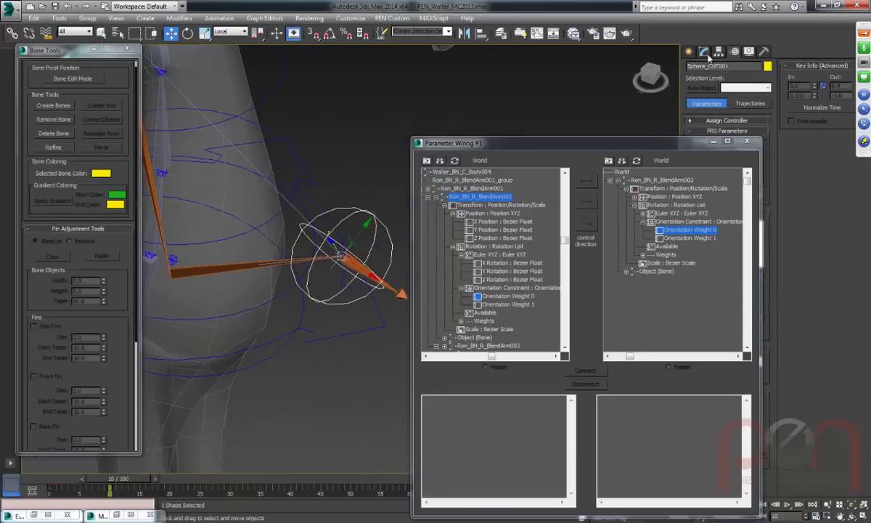
{"action": "left_click", "coordinate": [705, 54]}
{"action": "left_click_drag", "start_coordinate": [651, 143], "coordinate": [613, 114]}
{"action": "left_click", "coordinate": [388, 131]}
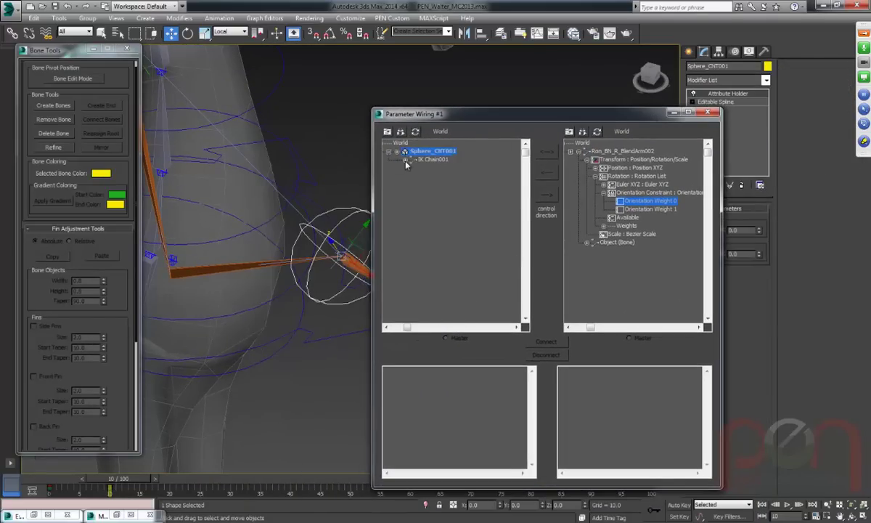
{"action": "left_click", "coordinate": [405, 160]}
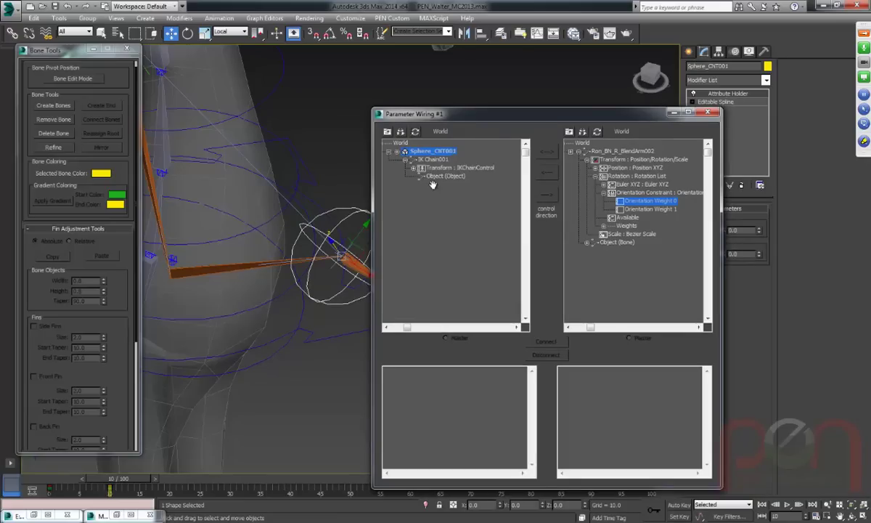
{"action": "left_click", "coordinate": [414, 169]}
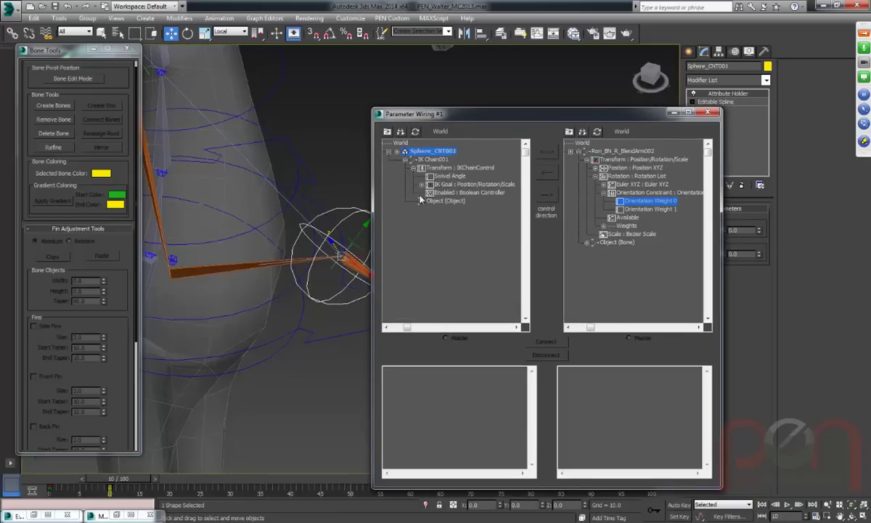
{"action": "left_click", "coordinate": [411, 159]}
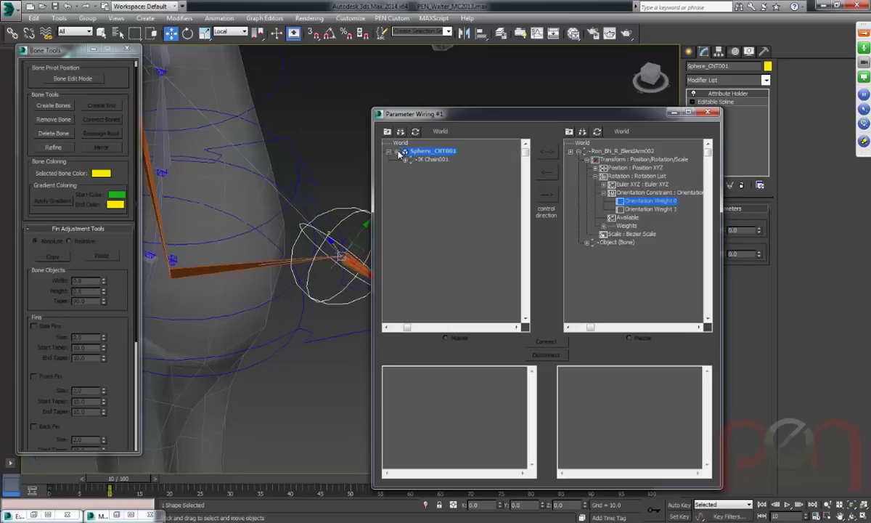
{"action": "right_click", "coordinate": [419, 156]}
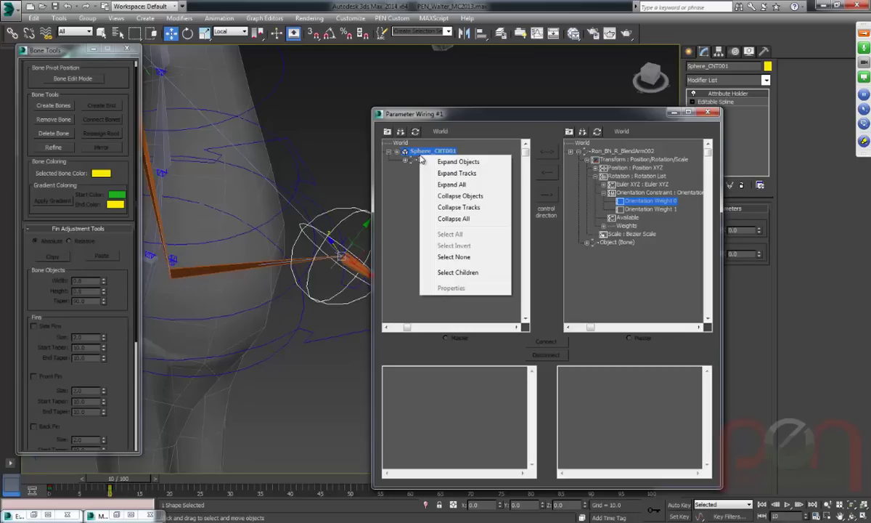
{"action": "left_click", "coordinate": [473, 218]}
Expand Sphere_CNT001's Attribute Holder down to armControls in the first wiring tree and pick rightIKFKBlend.
{"action": "left_click", "coordinate": [396, 150]}
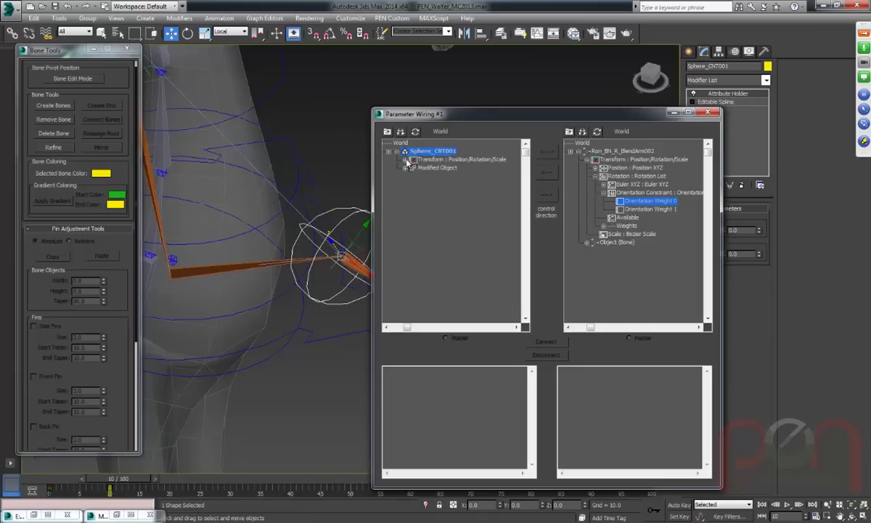
{"action": "left_click", "coordinate": [405, 168]}
{"action": "left_click", "coordinate": [414, 176]}
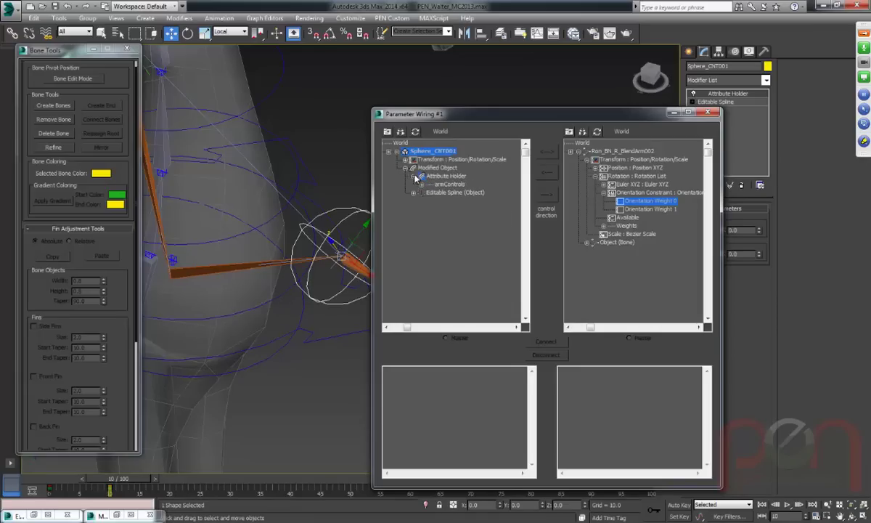
{"action": "left_click", "coordinate": [422, 184]}
{"action": "left_click", "coordinate": [456, 192]}
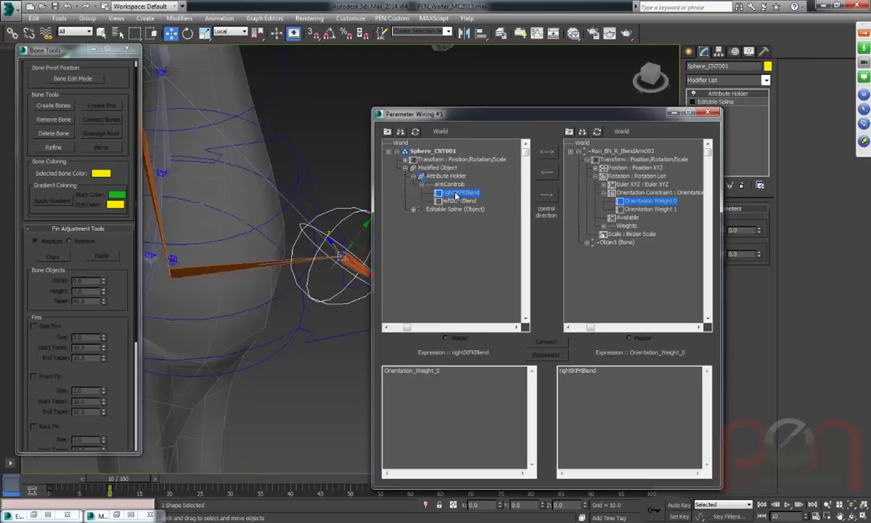
Connect rightIKFKBlend as one-way controller of Orientation Weight 0, using the expression rightIKFKBlend.
{"action": "left_click", "coordinate": [547, 195]}
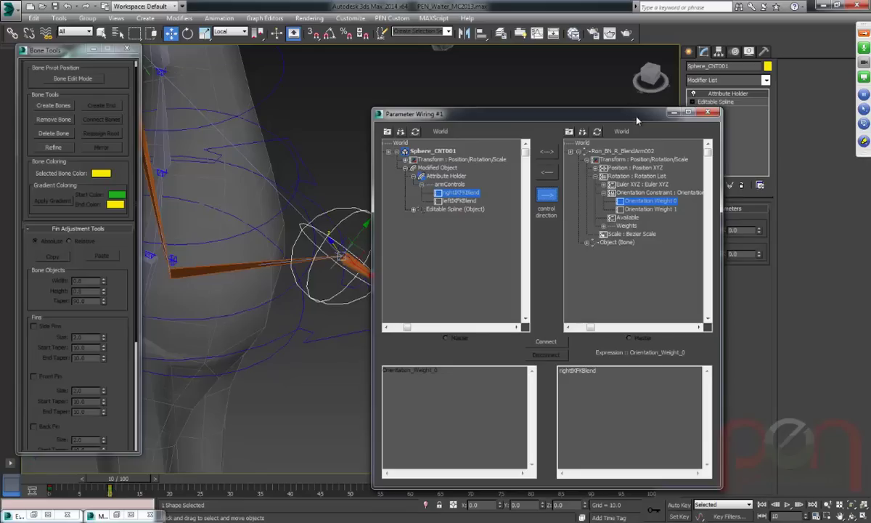
{"action": "left_click_drag", "start_coordinate": [591, 113], "coordinate": [556, 112]}
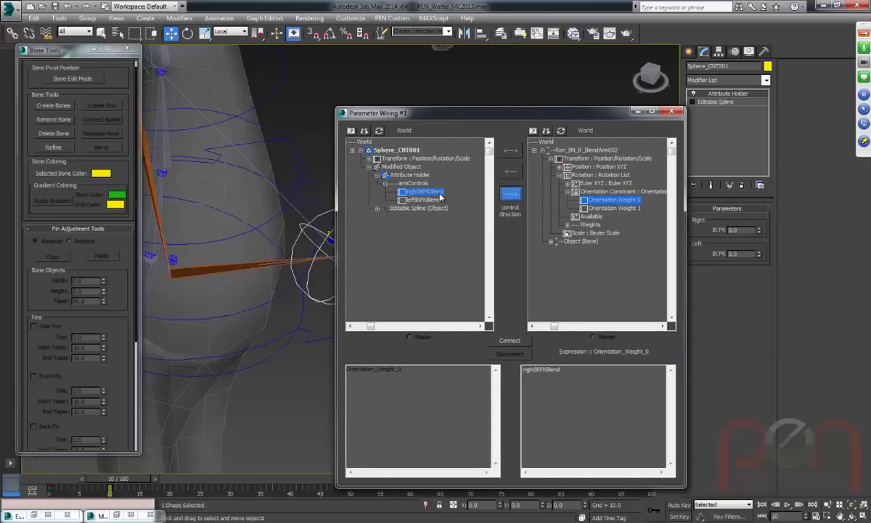
{"action": "left_click_drag", "start_coordinate": [563, 370], "coordinate": [503, 378]}
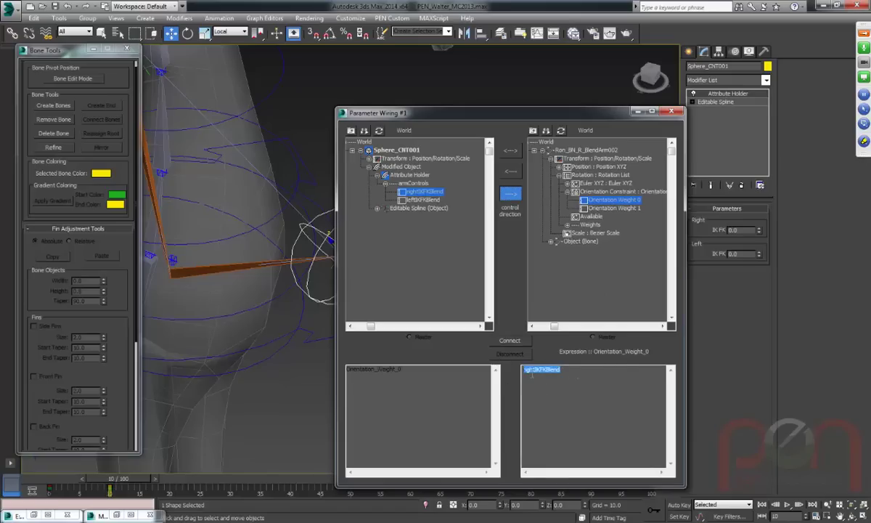
{"action": "left_click", "coordinate": [761, 229]}
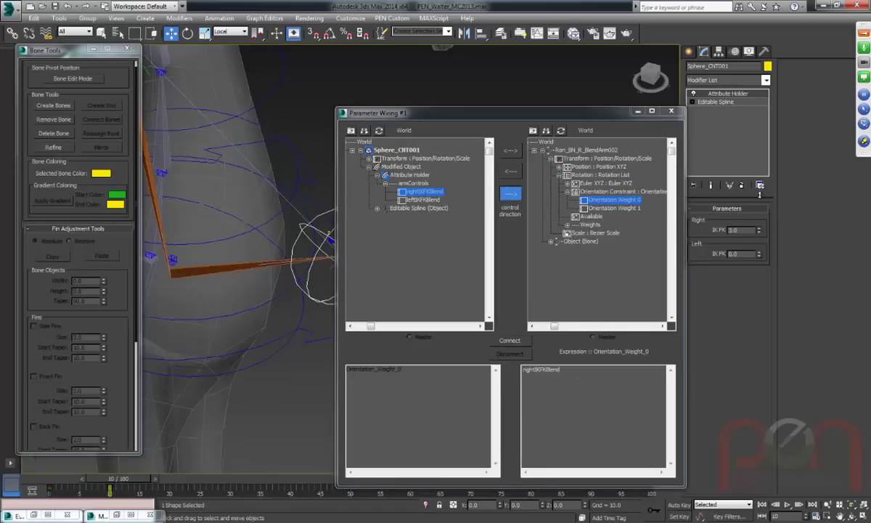
{"action": "left_click", "coordinate": [570, 369]}
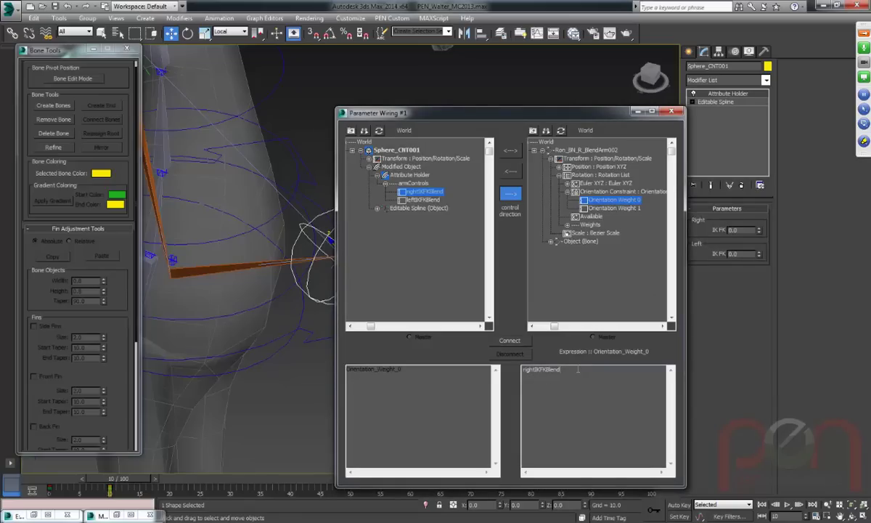
{"action": "left_click", "coordinate": [510, 342]}
Move the wiring window clear of the arm, select Ron_BN_R_BlendArm002, and display its Orientation Constraint motion settings.
{"action": "left_click_drag", "start_coordinate": [474, 107], "coordinate": [505, 322]}
{"action": "scroll", "coordinate": [418, 251], "scroll_direction": "down", "scroll_amount": 3}
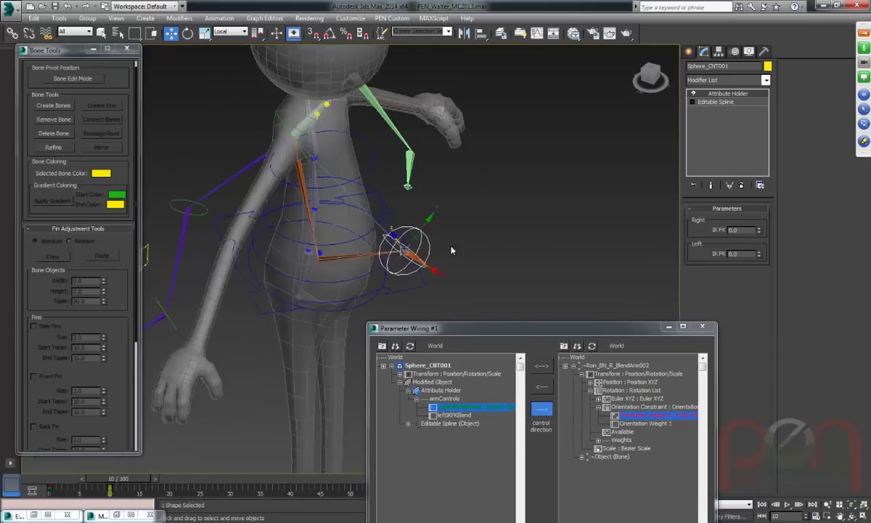
{"action": "middle_click_drag", "start_coordinate": [421, 131], "coordinate": [427, 151]}
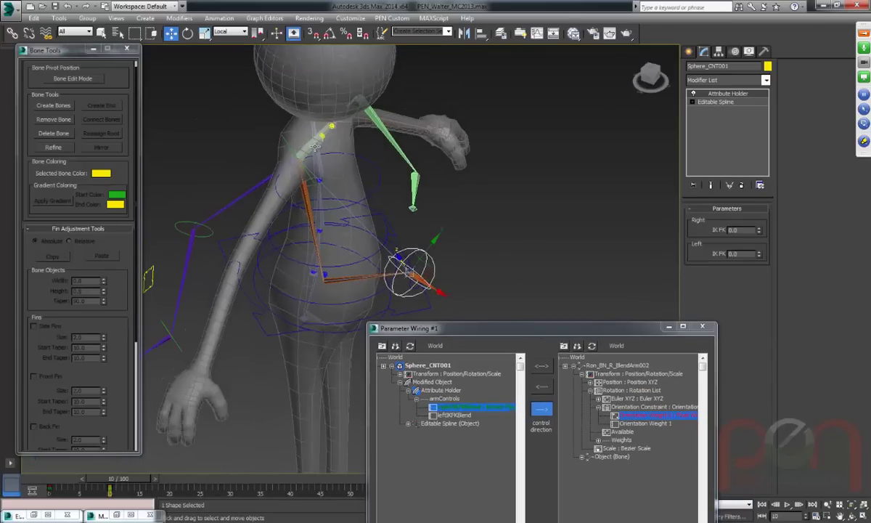
{"action": "left_click", "coordinate": [294, 135]}
{"action": "scroll", "coordinate": [392, 141], "scroll_direction": "up", "scroll_amount": 3}
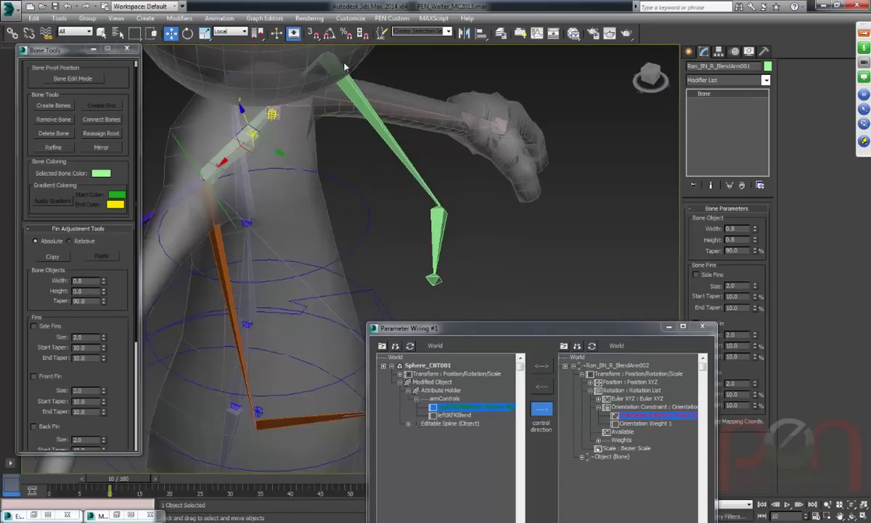
{"action": "left_click", "coordinate": [307, 67]}
{"action": "scroll", "coordinate": [319, 86], "scroll_direction": "down", "scroll_amount": 2}
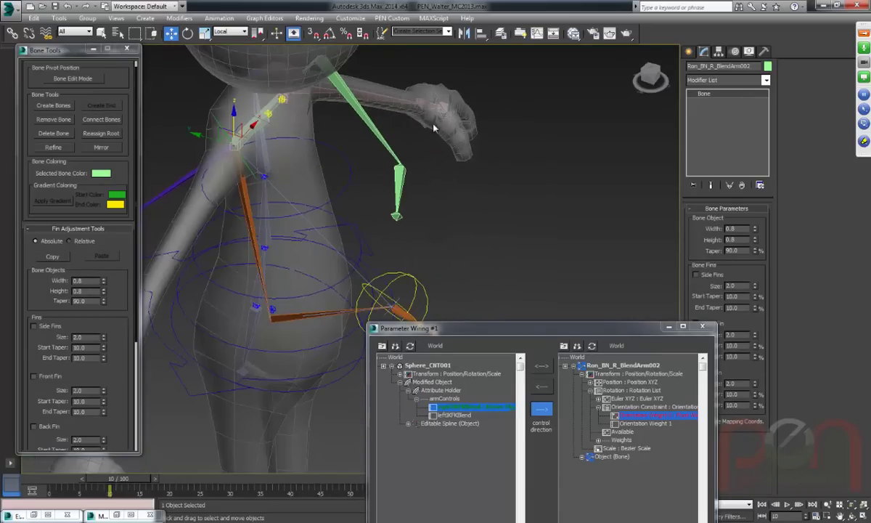
{"action": "left_click", "coordinate": [749, 51]}
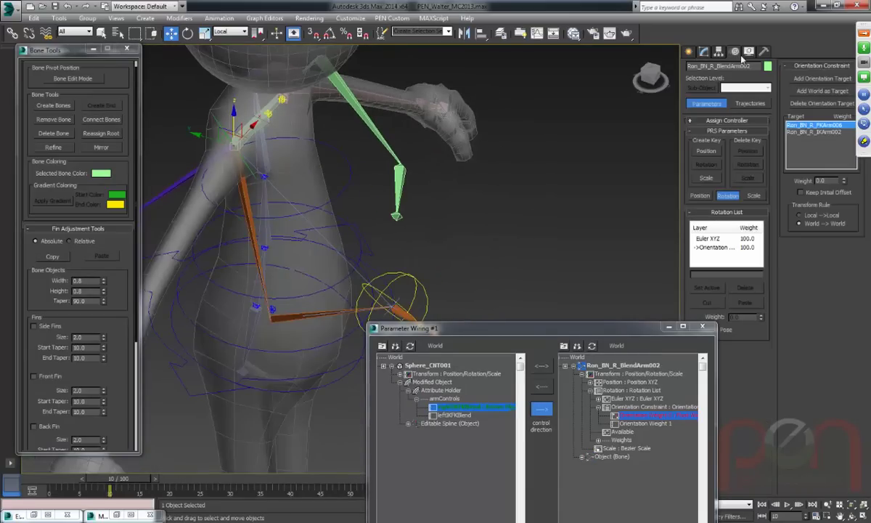
Set the weight of the Ron_BN_R_IKArm002 orientation target to 50.
{"action": "left_click", "coordinate": [813, 133]}
{"action": "left_click", "coordinate": [844, 181]}
{"action": "type", "text": "50"}
{"action": "key", "text": "Return"}
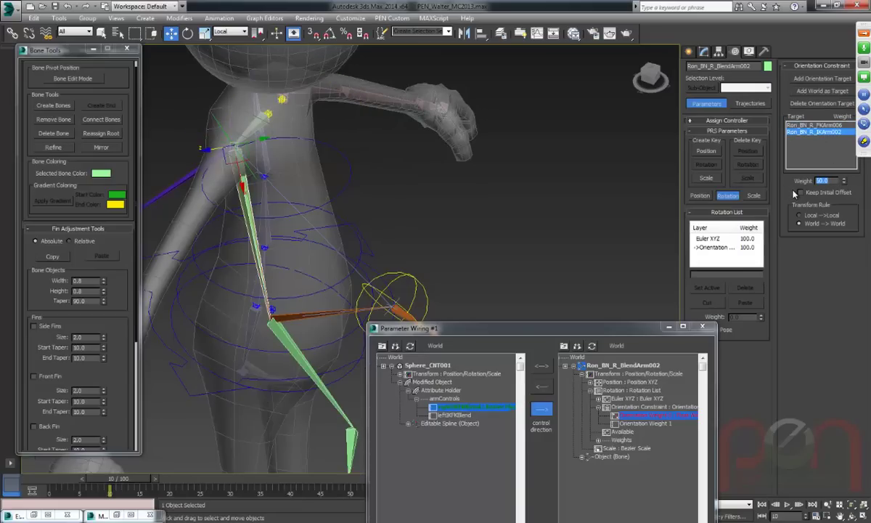
Select Sphere_CNT001 and sweep its right IK FK spinner between 0 and 100 to test the blend arm's response.
{"action": "middle_click_drag", "start_coordinate": [450, 190], "coordinate": [508, 156], "text": "alt"}
{"action": "left_click_drag", "start_coordinate": [550, 333], "coordinate": [465, 327]}
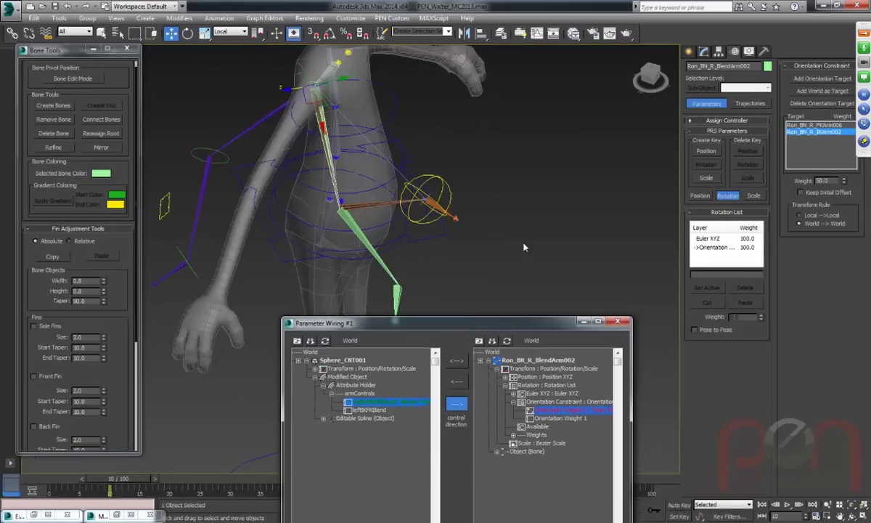
{"action": "left_click", "coordinate": [445, 185]}
{"action": "left_click", "coordinate": [704, 53]}
{"action": "left_click_drag", "start_coordinate": [760, 234], "coordinate": [702, 518]}
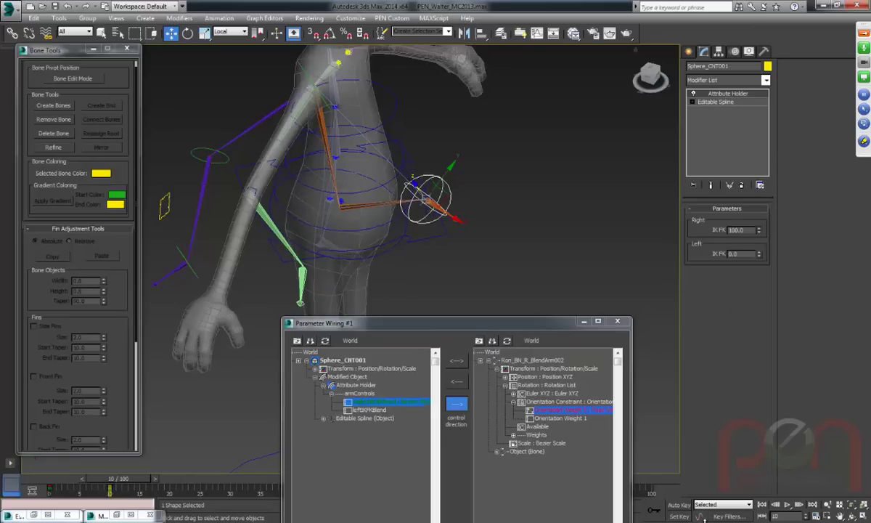
{"action": "left_click_drag", "start_coordinate": [702, 518], "coordinate": [742, 32]}
{"action": "left_click_drag", "start_coordinate": [755, 455], "coordinate": [817, 264]}
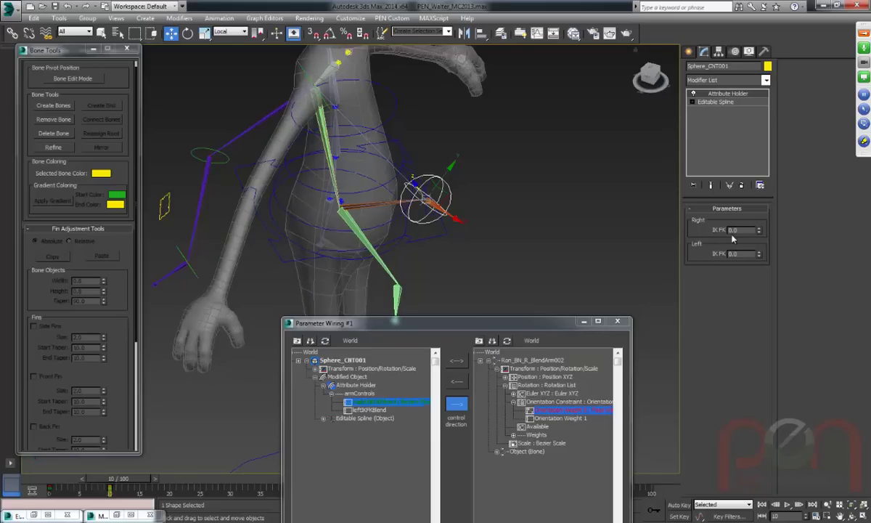
{"action": "left_click_drag", "start_coordinate": [758, 230], "coordinate": [746, 33]}
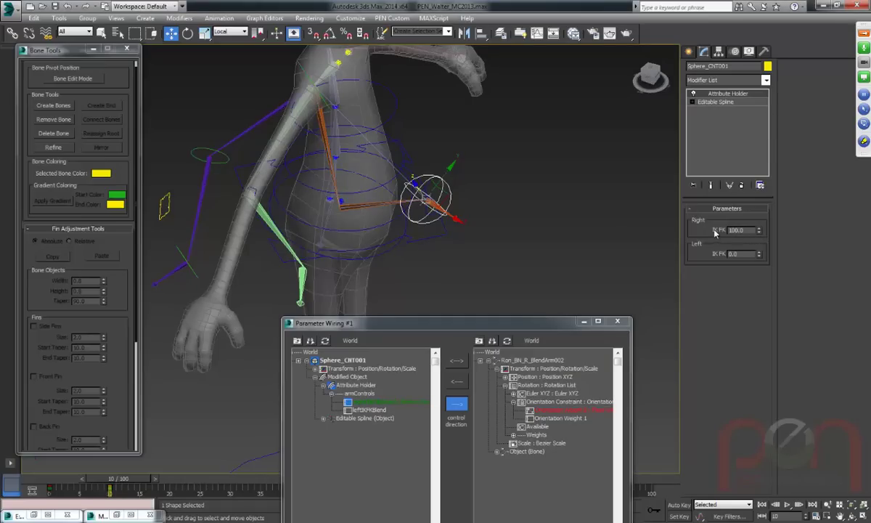
{"action": "left_click_drag", "start_coordinate": [759, 234], "coordinate": [792, 85]}
{"action": "double_click", "coordinate": [736, 229]}
Wire rightIKFKBlend one-way to Orientation Weight 1 of Ron_BN_R_BlendArm002, using the expression rightIKFKBlend.
{"action": "left_click_drag", "start_coordinate": [554, 325], "coordinate": [553, 93]}
{"action": "left_click", "coordinate": [555, 185]}
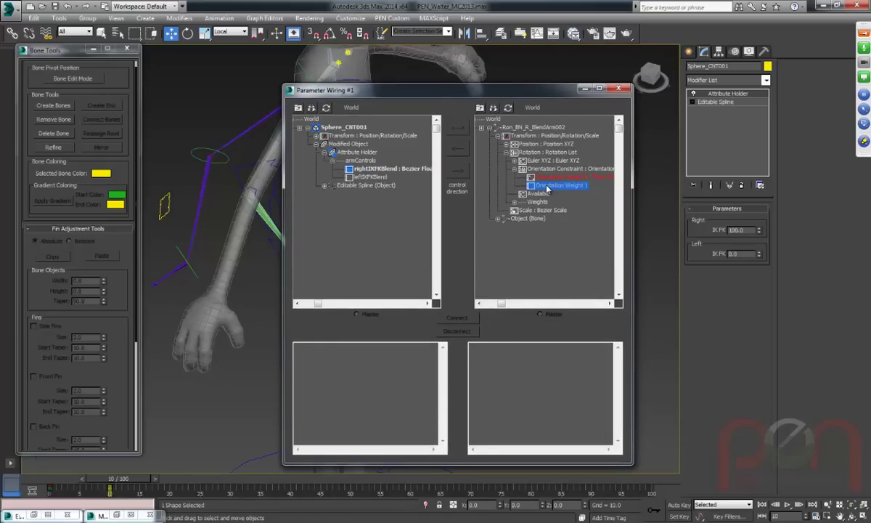
{"action": "left_click", "coordinate": [401, 170]}
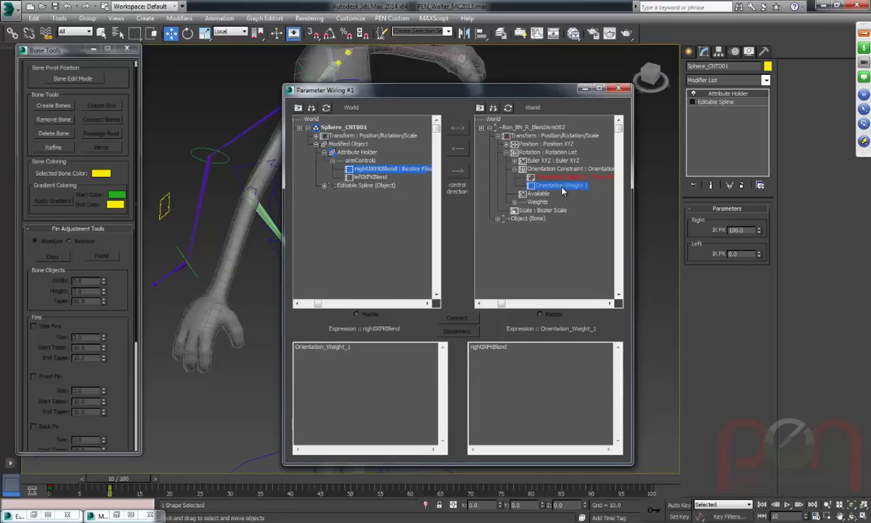
{"action": "left_click", "coordinate": [457, 171]}
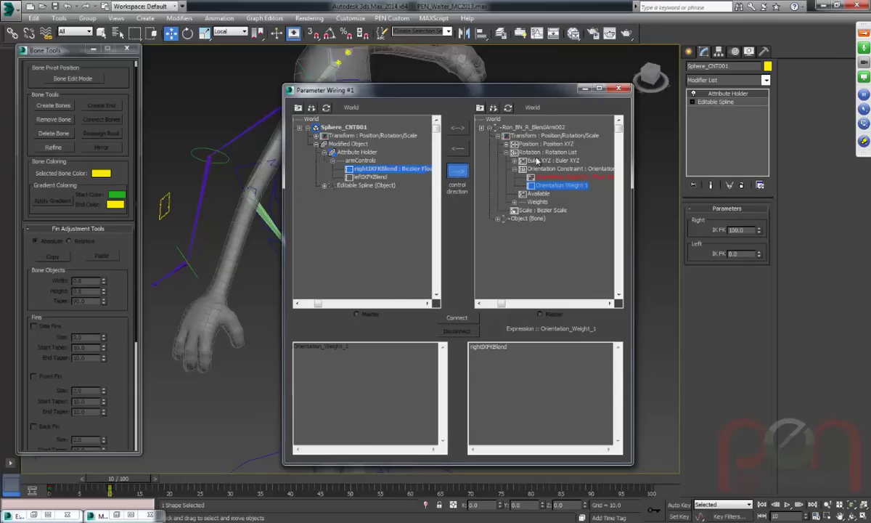
{"action": "left_click", "coordinate": [456, 317]}
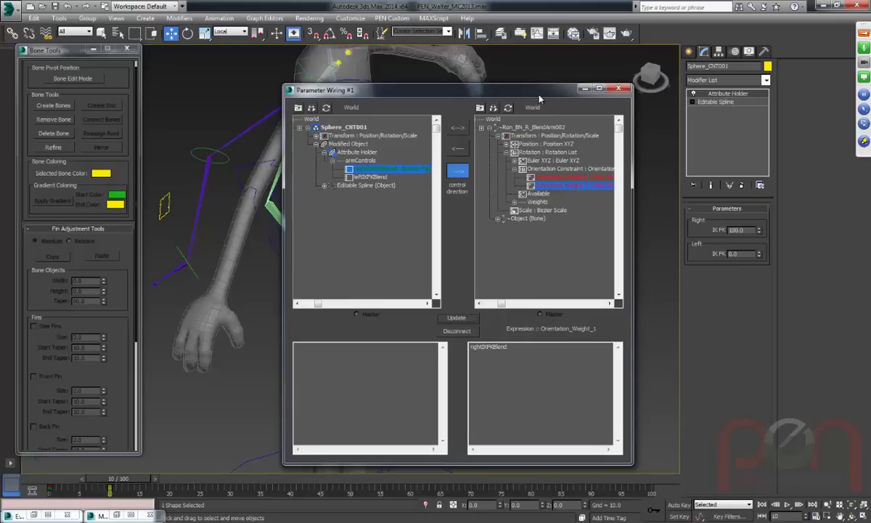
Clear the wiring window from the arm and test the right IK FK spinner with both orientation weights wired.
{"action": "left_click_drag", "start_coordinate": [539, 98], "coordinate": [517, 309]}
{"action": "left_click_drag", "start_coordinate": [758, 231], "coordinate": [770, 447]}
{"action": "left_click_drag", "start_coordinate": [774, 492], "coordinate": [723, 122]}
{"action": "left_click_drag", "start_coordinate": [720, 323], "coordinate": [675, 304]}
{"action": "left_click_drag", "start_coordinate": [495, 299], "coordinate": [554, 106]}
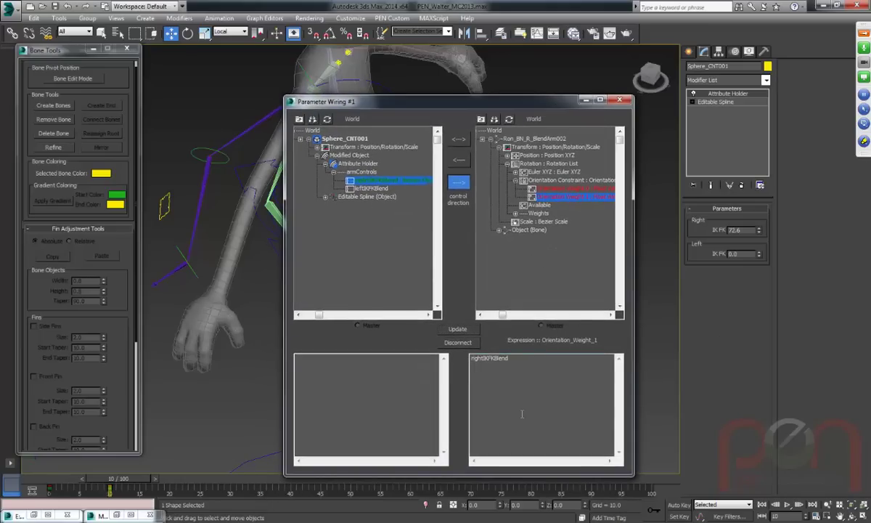
Change the Orientation Weight 1 expression to 100-rightIKFKBlend and update the wire.
{"action": "type", "text": "100-"}
{"action": "type", "text": "-"}
{"action": "left_click", "coordinate": [465, 331]}
Sweep the right IK FK spinner to test the inverted weight and leave it at 0.
{"action": "left_click_drag", "start_coordinate": [488, 101], "coordinate": [462, 281]}
{"action": "left_click_drag", "start_coordinate": [760, 231], "coordinate": [742, 153]}
{"action": "left_click_drag", "start_coordinate": [713, 119], "coordinate": [766, 211]}
{"action": "left_click_drag", "start_coordinate": [499, 276], "coordinate": [379, 93]}
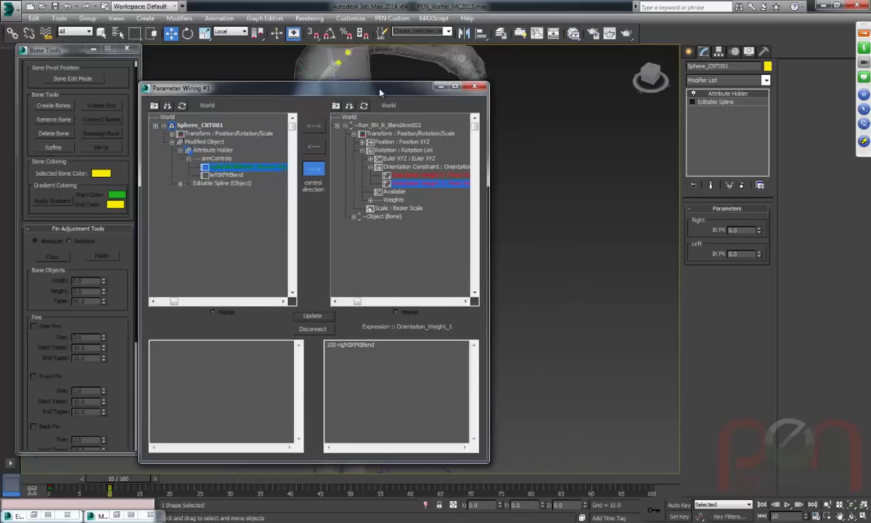
Minimize the wiring window, restore the MAXScript Listener and the ikFkBlendAttribute.ms script, and enlarge the script window.
{"action": "left_click", "coordinate": [440, 87]}
{"action": "left_click", "coordinate": [102, 514]}
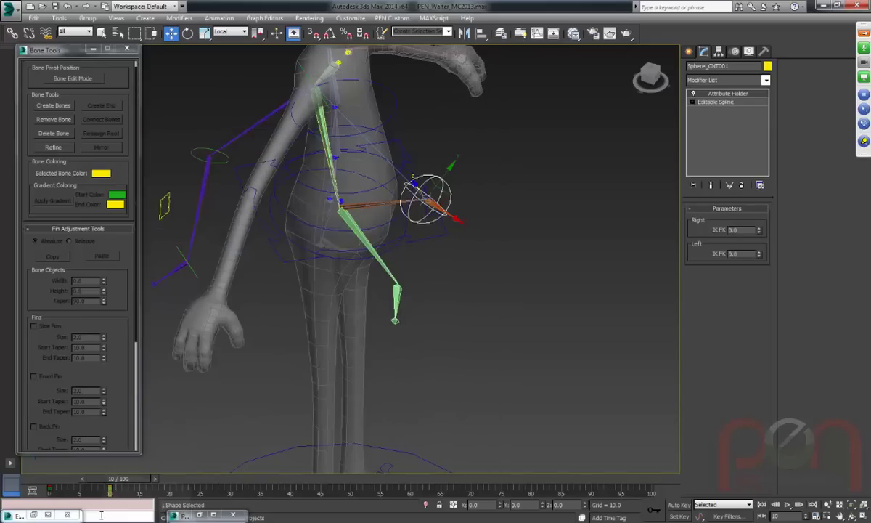
{"action": "left_click", "coordinate": [109, 442]}
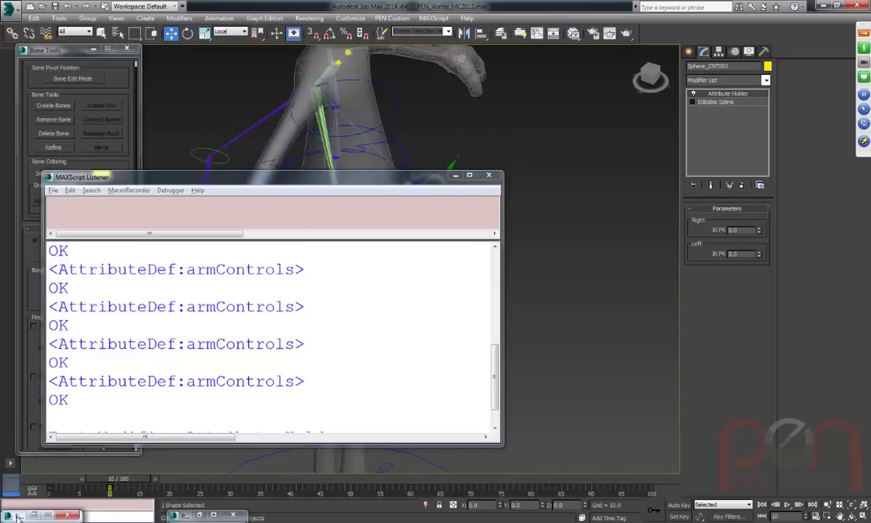
{"action": "left_click", "coordinate": [20, 485]}
{"action": "left_click", "coordinate": [371, 260]}
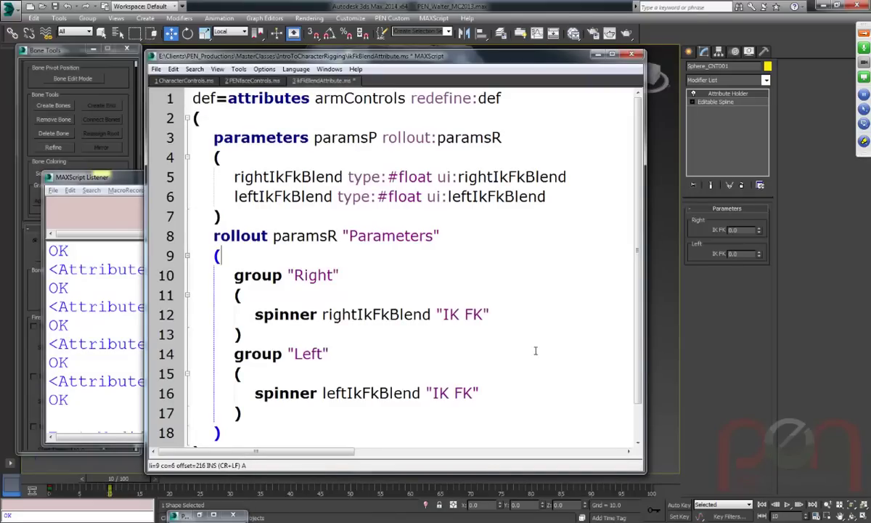
{"action": "left_click_drag", "start_coordinate": [648, 471], "coordinate": [720, 492]}
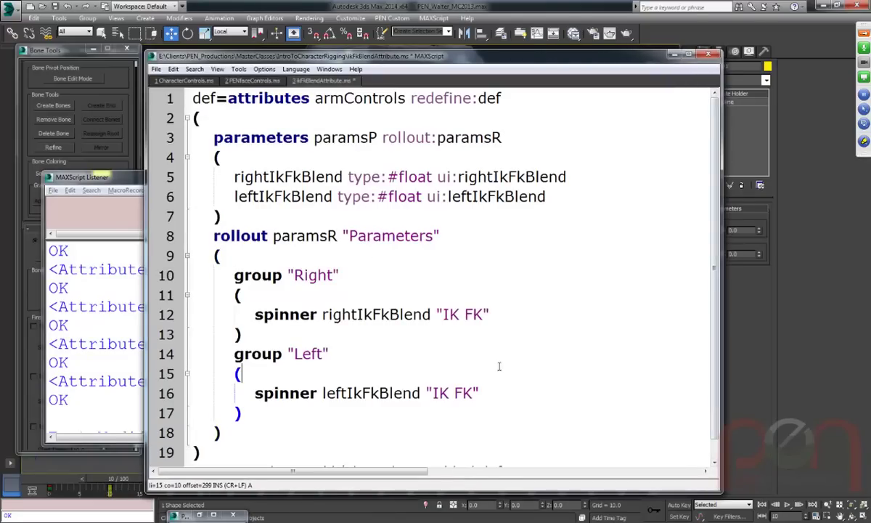
Add a block of blank lines below the commented custAttributes.add line in the script.
{"action": "left_click", "coordinate": [506, 364]}
{"action": "scroll", "coordinate": [506, 364], "scroll_direction": "down", "scroll_amount": 1}
{"action": "left_click", "coordinate": [538, 452]}
{"action": "key", "text": "Return"}
{"action": "key", "text": "Return"}
{"action": "key", "text": "Return"}
{"action": "key", "text": "Return"}
{"action": "key", "text": "Return"}
{"action": "key", "text": "Return"}
{"action": "key", "text": "Return"}
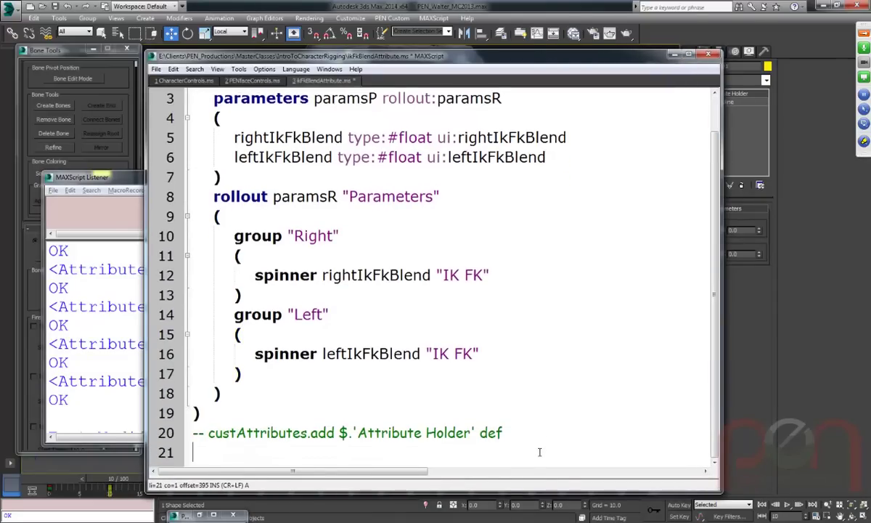
{"action": "key", "text": "Return"}
{"action": "key", "text": "Return"}
{"action": "key", "text": "Return"}
{"action": "key", "text": "Return"}
{"action": "key", "text": "Return"}
{"action": "key", "text": "Return"}
{"action": "left_click", "coordinate": [247, 237]}
{"action": "left_click", "coordinate": [239, 254]}
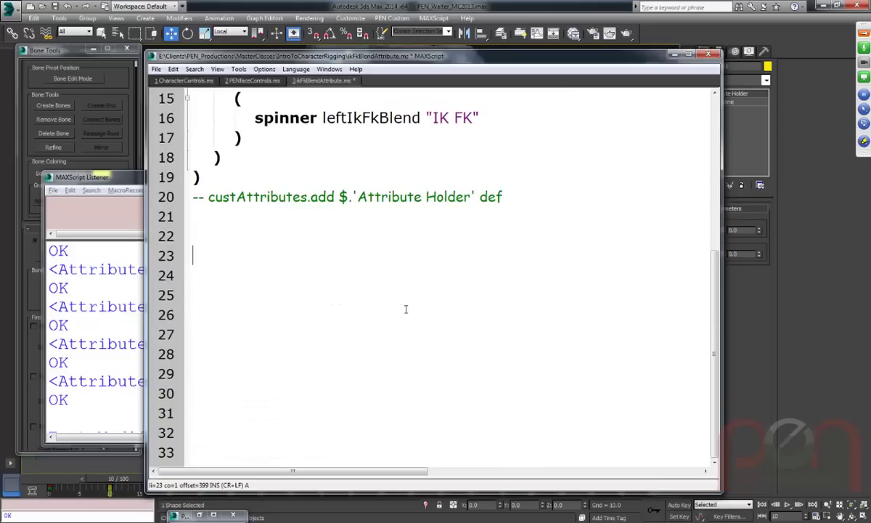
Widen the script window, move it off the viewport, and select the Sphere_CNT001 control.
{"action": "left_click_drag", "start_coordinate": [721, 221], "coordinate": [802, 221]}
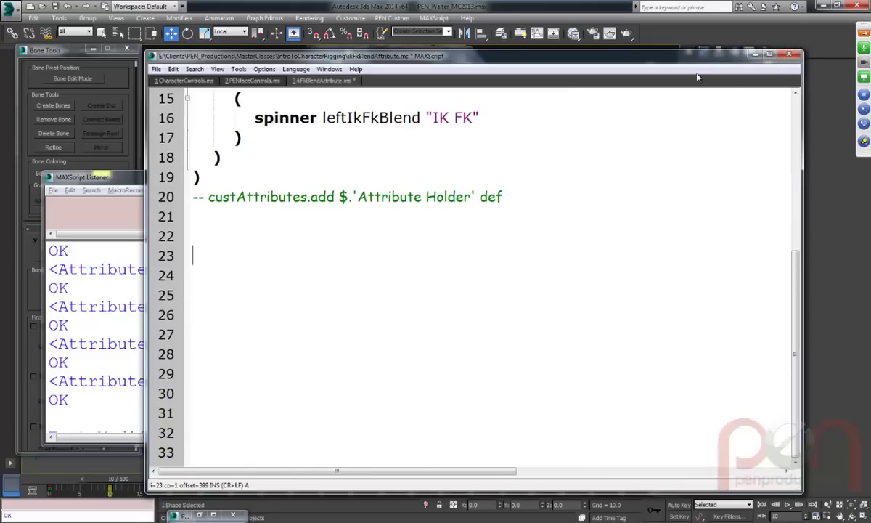
{"action": "left_click_drag", "start_coordinate": [651, 50], "coordinate": [639, 90]}
{"action": "left_click_drag", "start_coordinate": [490, 95], "coordinate": [462, 182]}
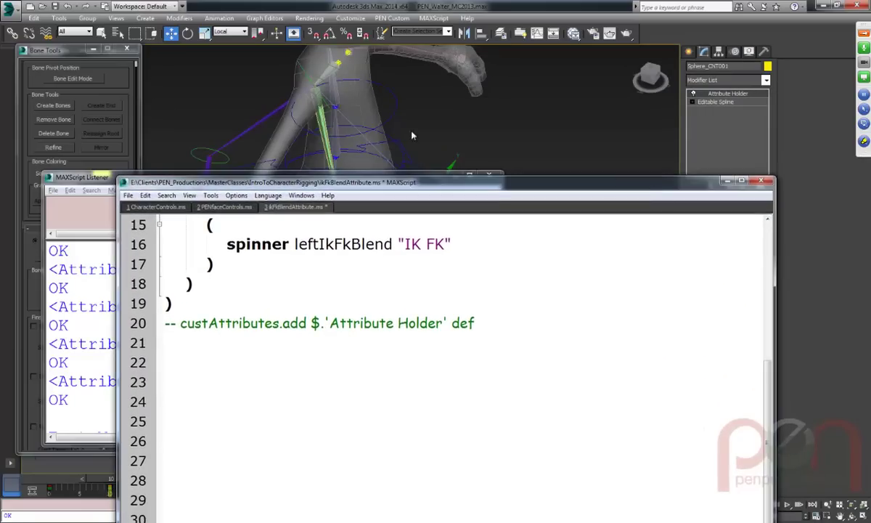
{"action": "scroll", "coordinate": [361, 118], "scroll_direction": "up", "scroll_amount": 3}
{"action": "left_click", "coordinate": [360, 119]}
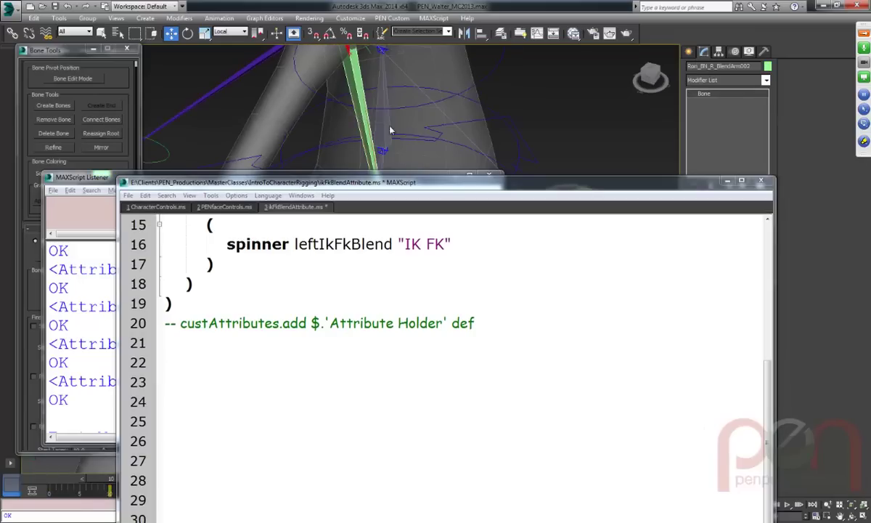
{"action": "middle_click_drag", "start_coordinate": [434, 119], "coordinate": [439, 78]}
{"action": "middle_click_drag", "start_coordinate": [443, 171], "coordinate": [441, 86]}
{"action": "left_click", "coordinate": [529, 92]}
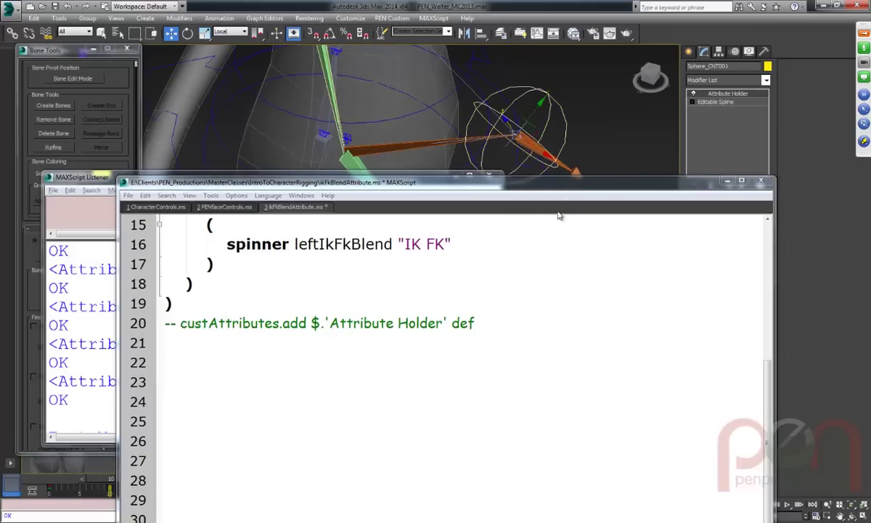
Write getPropNames $Sphere_CNT001 on line 22 of the script, copying the control's name from its name field.
{"action": "left_click_drag", "start_coordinate": [554, 187], "coordinate": [564, 96]}
{"action": "left_click", "coordinate": [290, 266]}
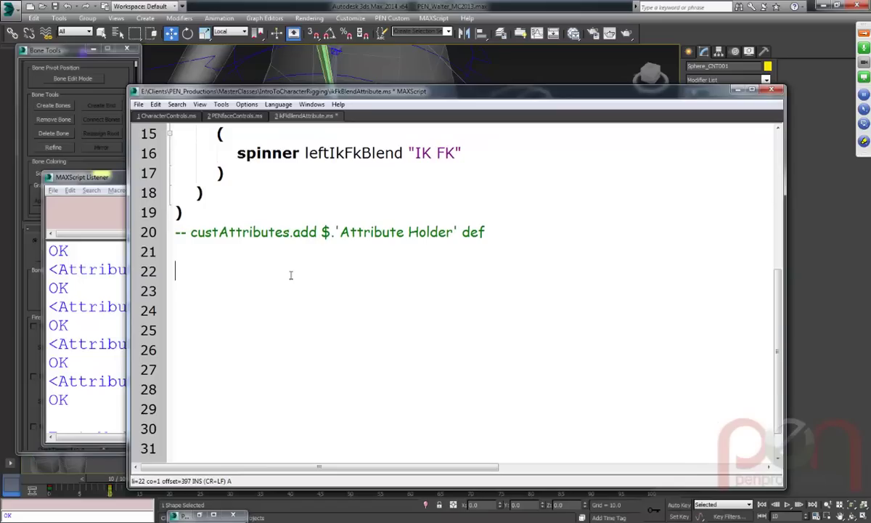
{"action": "type", "text": "getPropNames"}
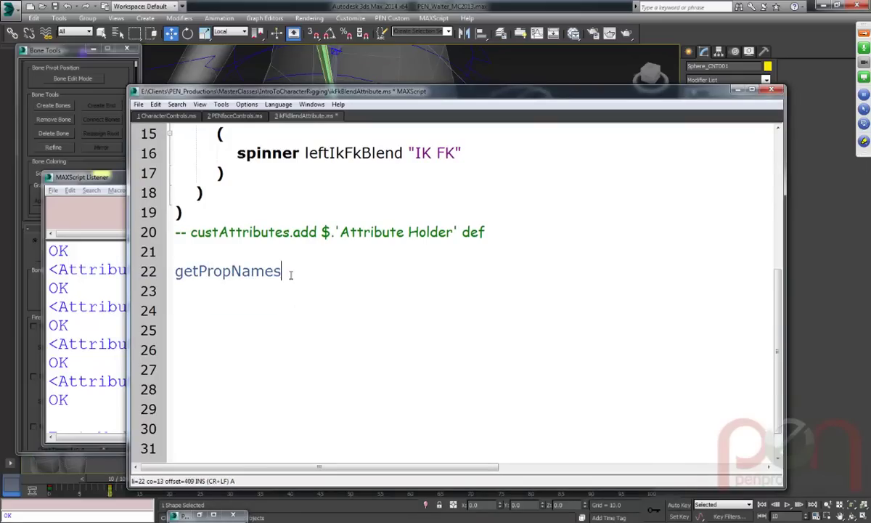
{"action": "type", "text": " $"}
{"action": "left_click_drag", "start_coordinate": [662, 93], "coordinate": [556, 185]}
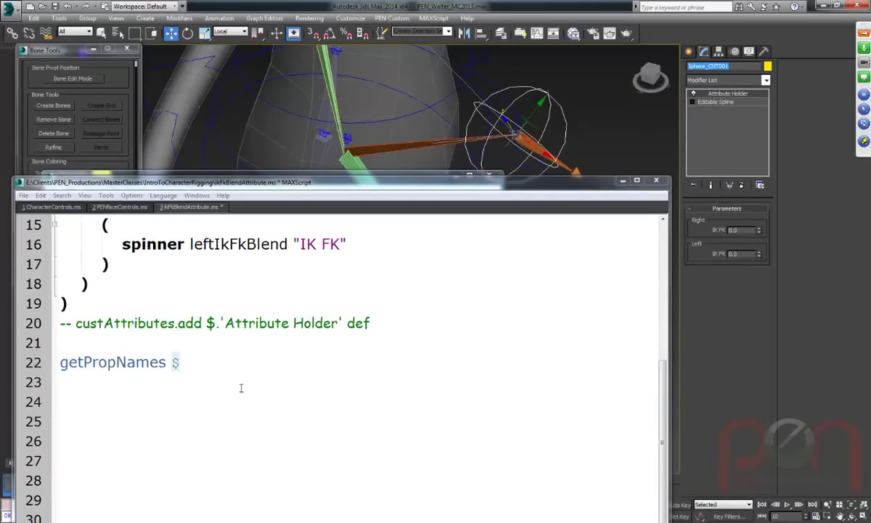
{"action": "key", "text": "ctrl+v"}
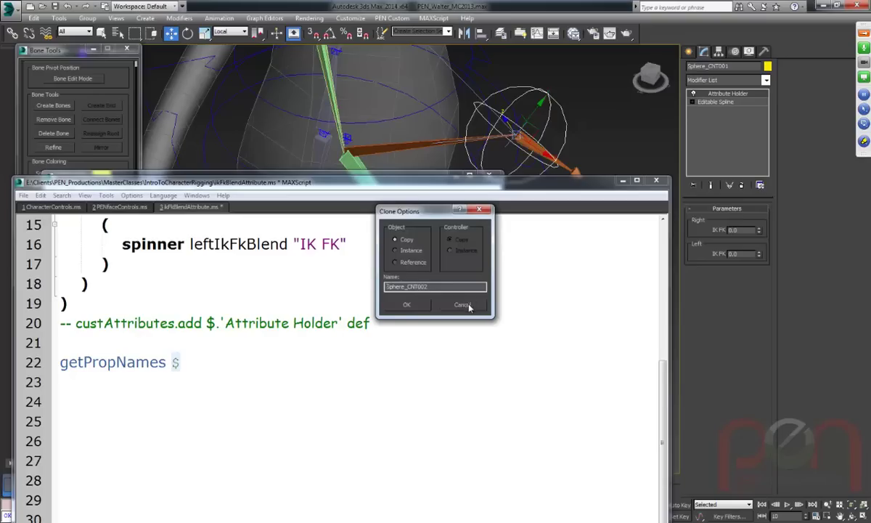
{"action": "left_click", "coordinate": [468, 305]}
{"action": "double_click", "coordinate": [740, 67]}
{"action": "key", "text": "ctrl+c"}
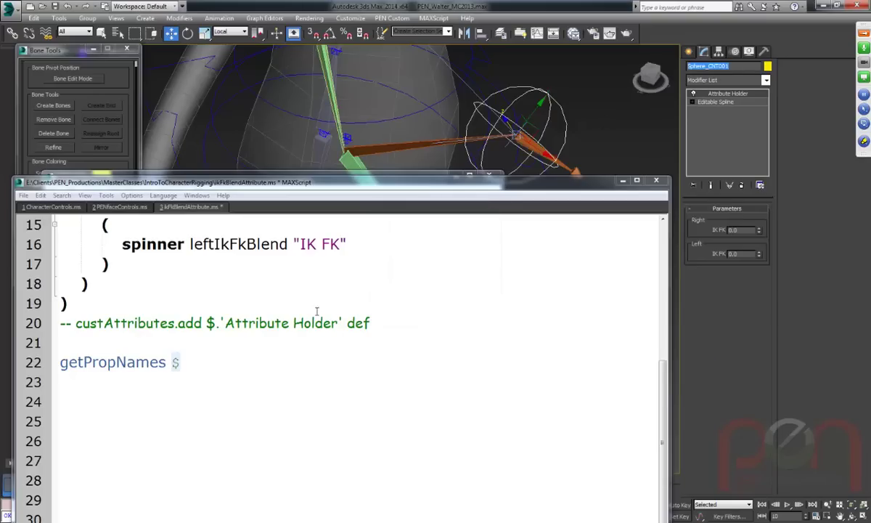
{"action": "left_click", "coordinate": [180, 364]}
{"action": "key", "text": "ctrl+v"}
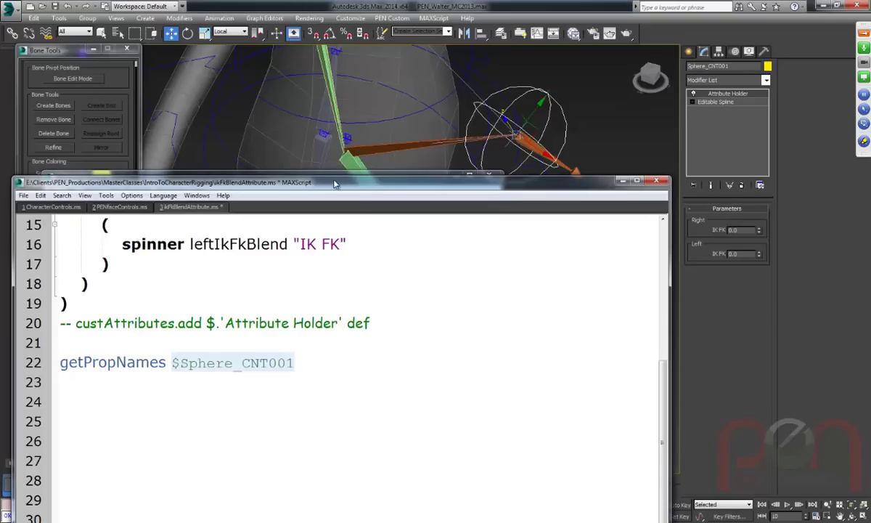
Arrange the script window beside the Listener and evaluate only $Sphere_CNT001 to inspect its output.
{"action": "left_click_drag", "start_coordinate": [344, 188], "coordinate": [395, 87]}
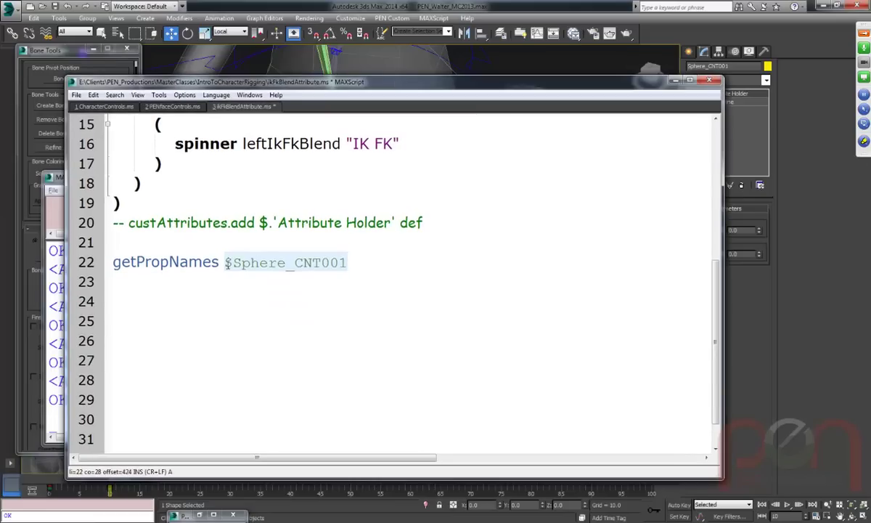
{"action": "left_click_drag", "start_coordinate": [222, 259], "coordinate": [351, 252]}
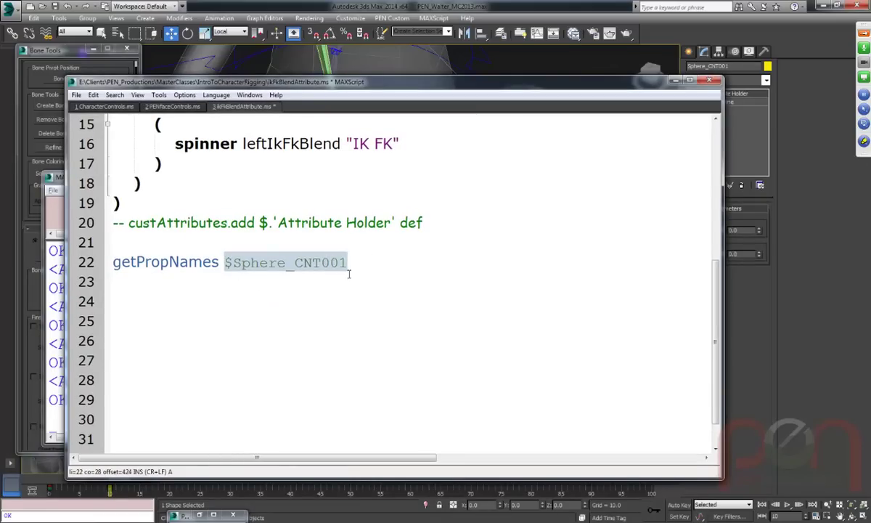
{"action": "left_click_drag", "start_coordinate": [67, 184], "coordinate": [116, 183]}
{"action": "left_click_drag", "start_coordinate": [363, 84], "coordinate": [416, 81]}
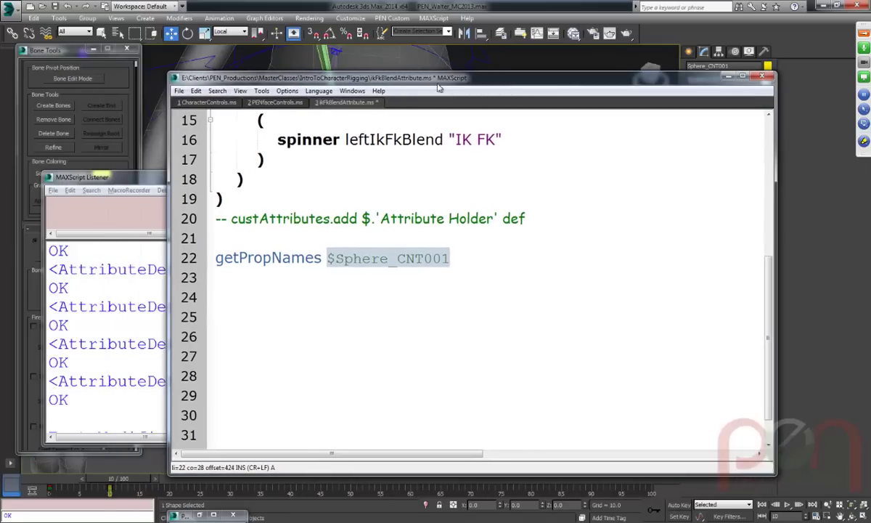
{"action": "left_click_drag", "start_coordinate": [325, 255], "coordinate": [453, 254]}
{"action": "key", "text": "shift+Return"}
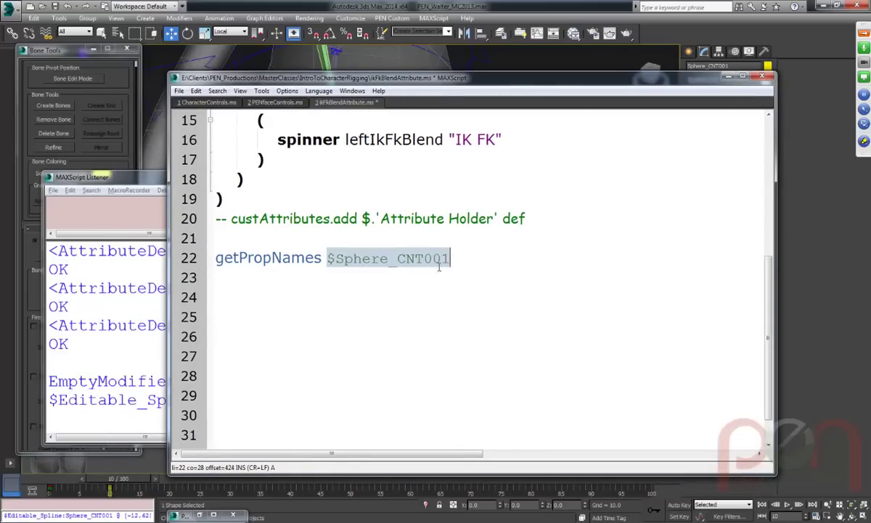
{"action": "left_click", "coordinate": [118, 414]}
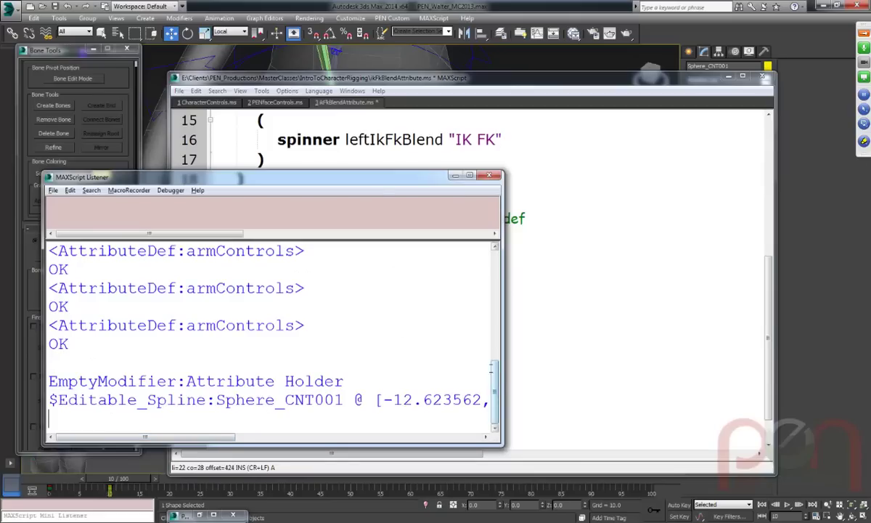
{"action": "left_click", "coordinate": [425, 81]}
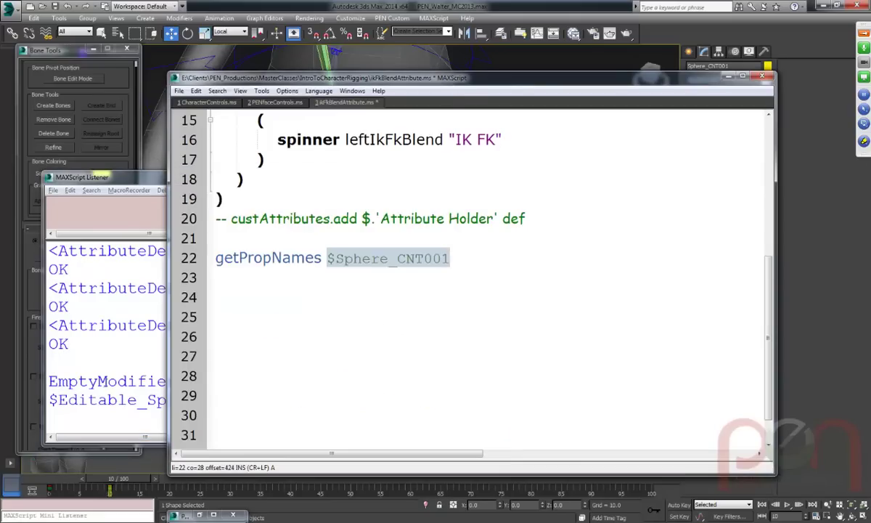
Clear the Listener, evaluate the getPropNames $Sphere_CNT001 line, and widen the Listener to read the property list.
{"action": "left_click", "coordinate": [127, 388]}
{"action": "key", "text": "ctrl+d"}
{"action": "left_click", "coordinate": [556, 138]}
{"action": "left_click", "coordinate": [478, 285]}
{"action": "left_click", "coordinate": [457, 260]}
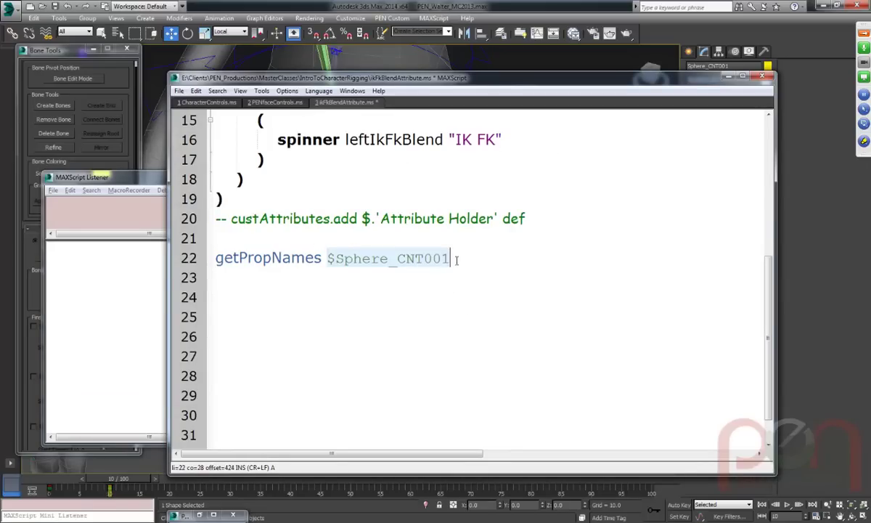
{"action": "key", "text": "shift+Return"}
{"action": "key", "text": "F11"}
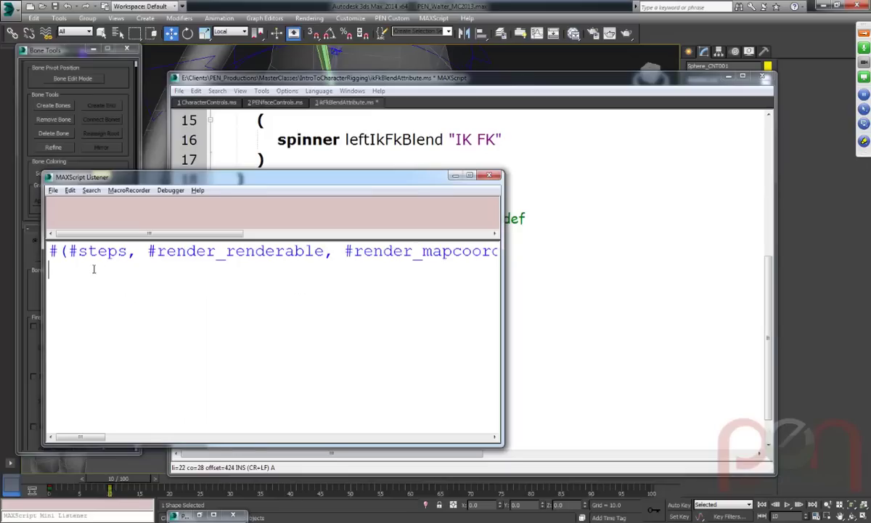
{"action": "left_click_drag", "start_coordinate": [502, 304], "coordinate": [685, 305]}
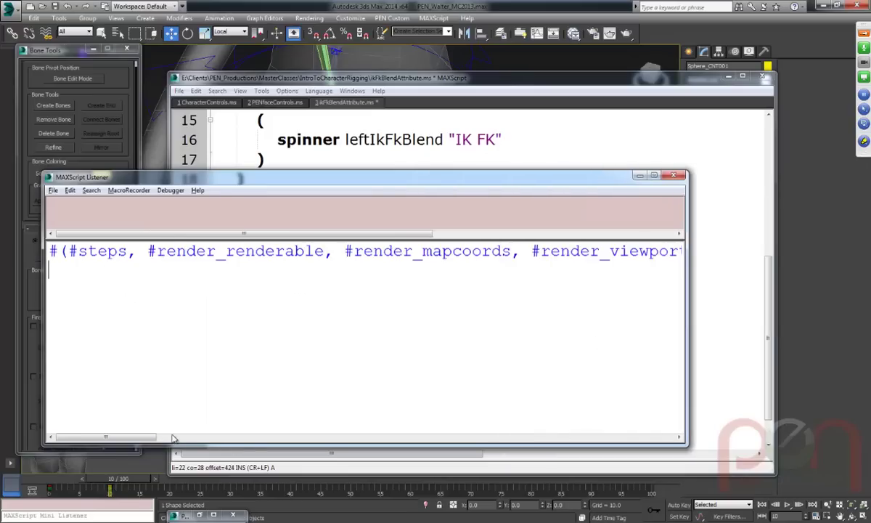
Reduce the Listener's text size and read along the property list printed for Sphere_CNT001.
{"action": "left_click_drag", "start_coordinate": [143, 442], "coordinate": [114, 435]}
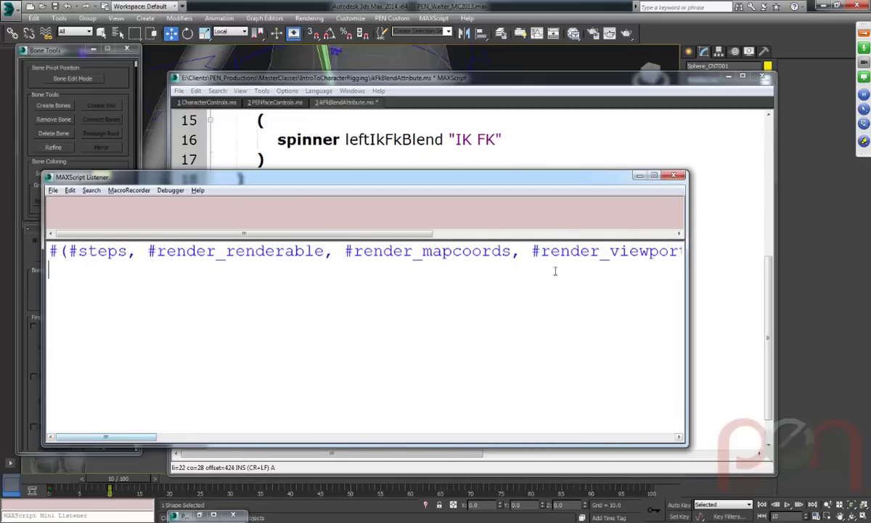
{"action": "scroll", "coordinate": [317, 339], "scroll_direction": "down", "scroll_amount": 2, "text": "ctrl"}
{"action": "scroll", "coordinate": [317, 339], "scroll_direction": "down", "scroll_amount": 2, "text": "ctrl"}
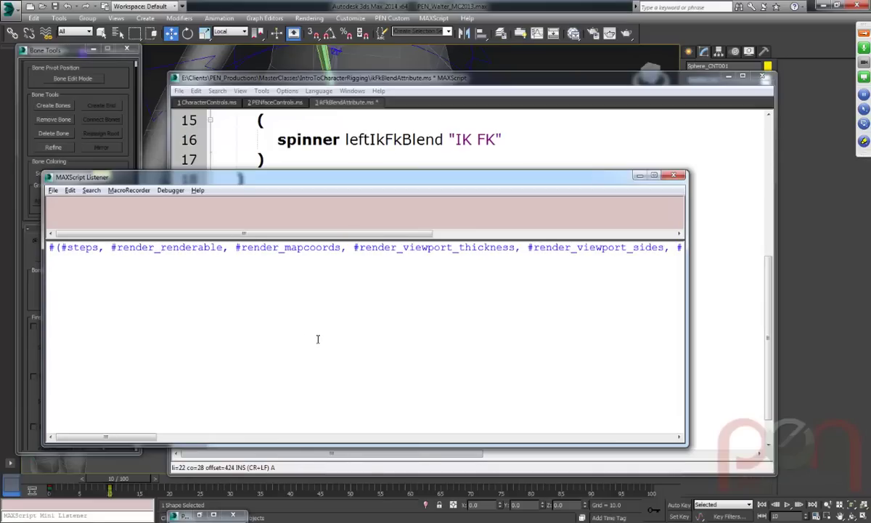
{"action": "mouse_move", "coordinate": [123, 437]}
{"action": "left_mouse_down"}
{"action": "mouse_move", "coordinate": [451, 448]}
{"action": "mouse_move", "coordinate": [109, 439]}
{"action": "left_mouse_up"}
Append .transform to the getPropNames line, open the Dope Sheet, and examine Sphere_CNT001's Transform, Position and Frozen Position tracks.
{"action": "left_click", "coordinate": [422, 241]}
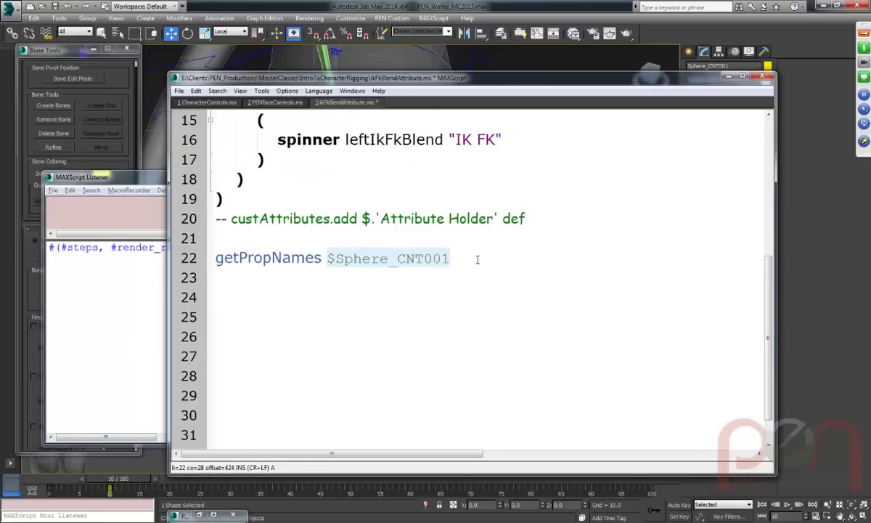
{"action": "type", "text": ".transform"}
{"action": "right_click", "coordinate": [339, 49]}
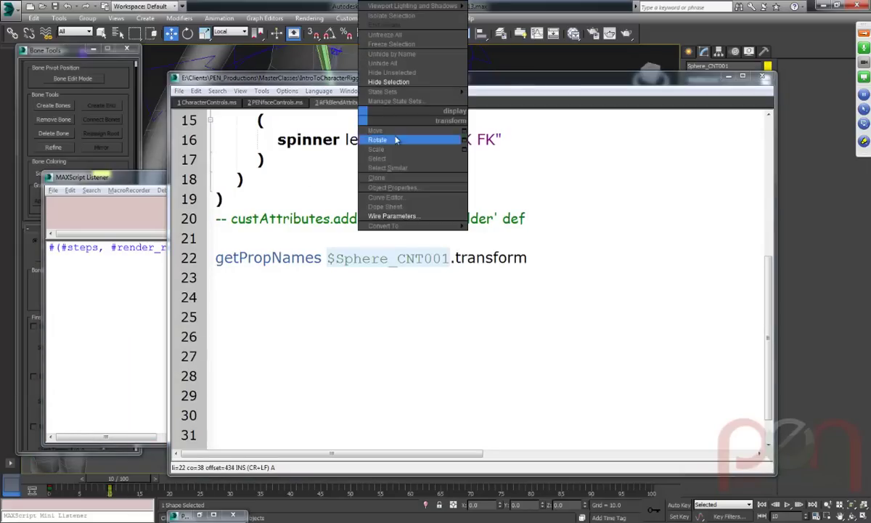
{"action": "left_click", "coordinate": [385, 206]}
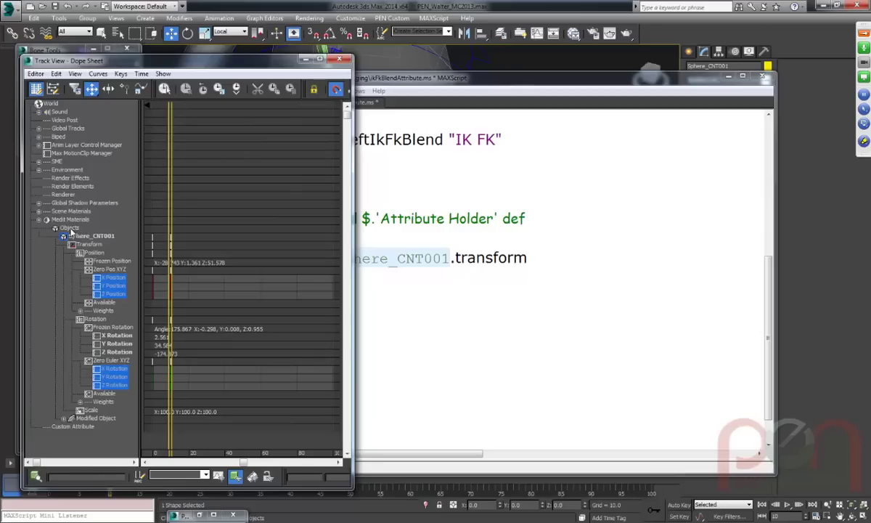
{"action": "left_click", "coordinate": [81, 237]}
{"action": "left_click", "coordinate": [84, 245]}
{"action": "left_click", "coordinate": [94, 253]}
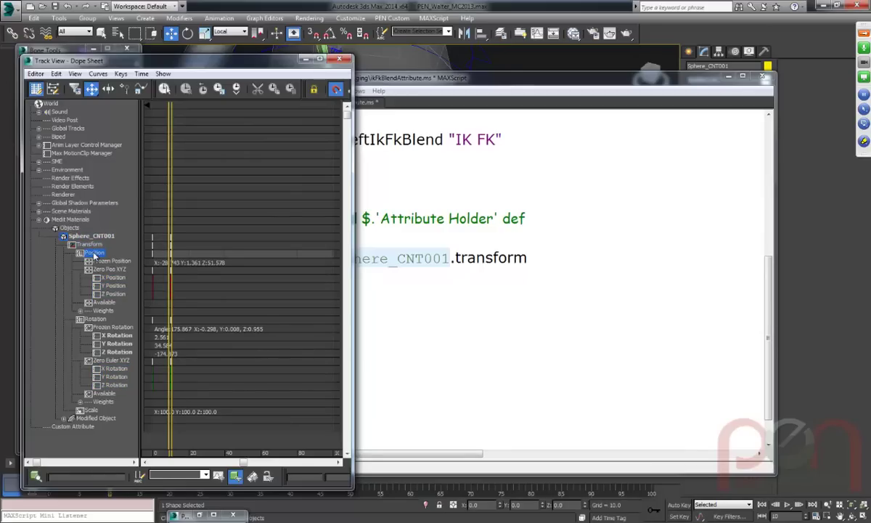
{"action": "left_click", "coordinate": [100, 265]}
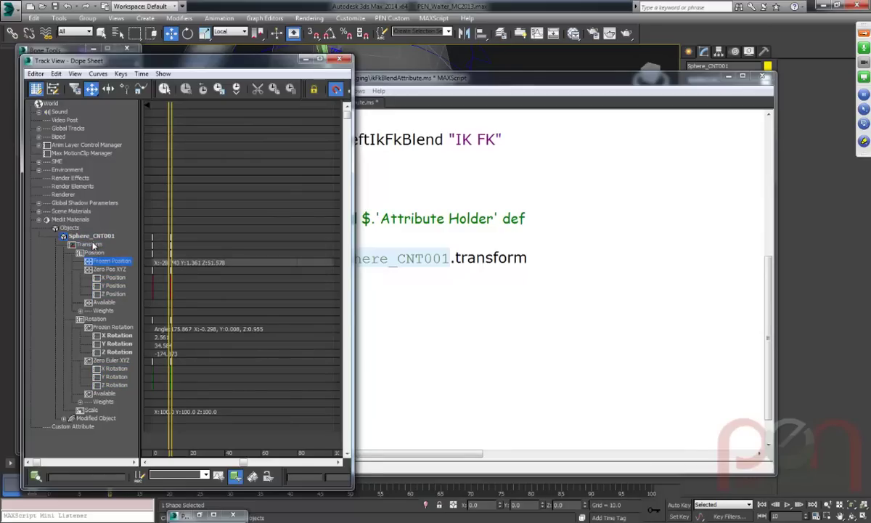
Rewrite .transform on line 22 as the sub-animation index [#transform] directly after $Sphere_CNT001.
{"action": "left_click", "coordinate": [541, 258]}
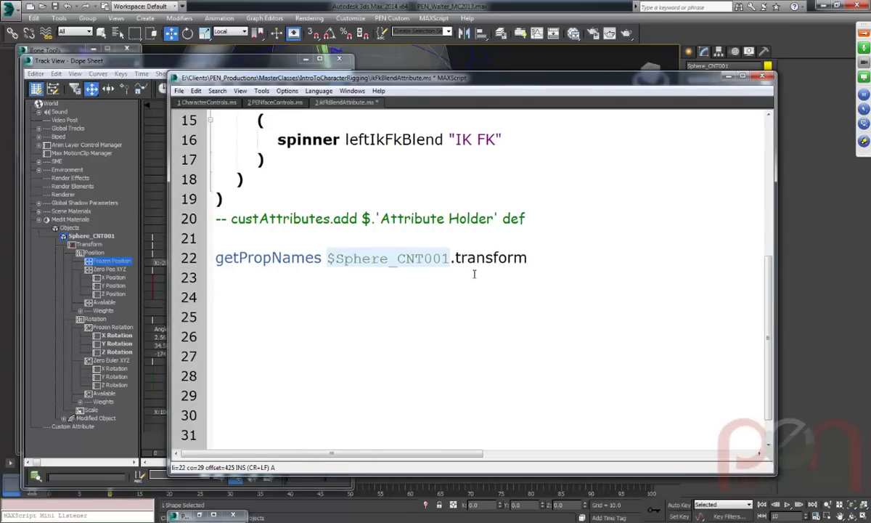
{"action": "type", "text": "[#"}
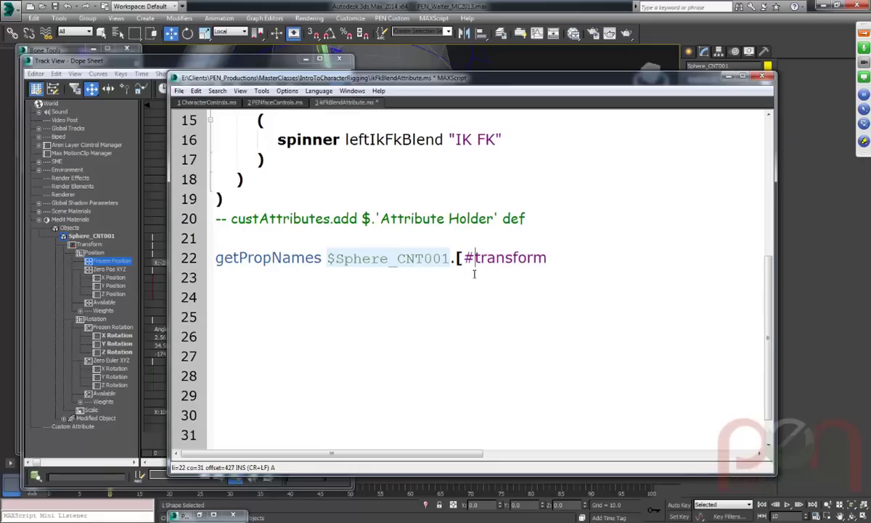
{"action": "left_click", "coordinate": [557, 260]}
{"action": "type", "text": "]"}
{"action": "left_click", "coordinate": [453, 260]}
{"action": "key", "text": "BackSpace"}
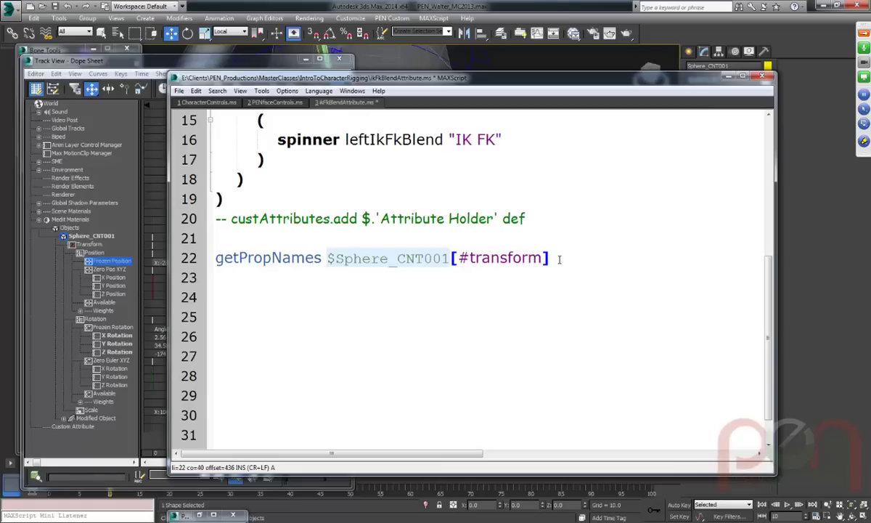
Evaluate only $Sphere_CNT001[#transform] and compare the Listener's output with the Transform track in the Dope Sheet.
{"action": "left_click_drag", "start_coordinate": [551, 260], "coordinate": [327, 259]}
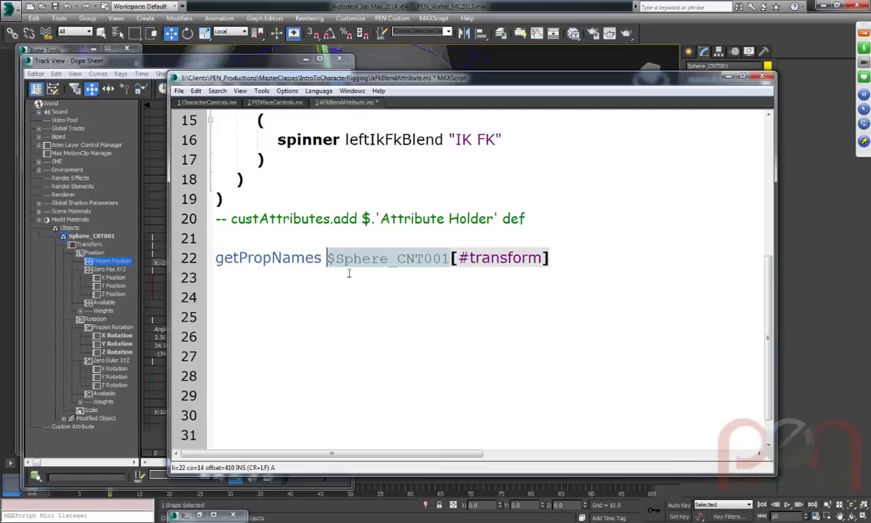
{"action": "right_click", "coordinate": [110, 508]}
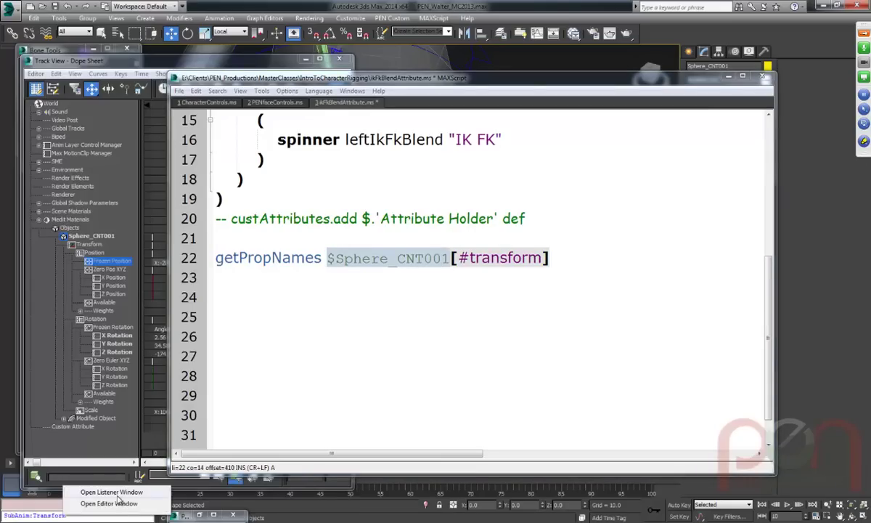
{"action": "left_click", "coordinate": [111, 491]}
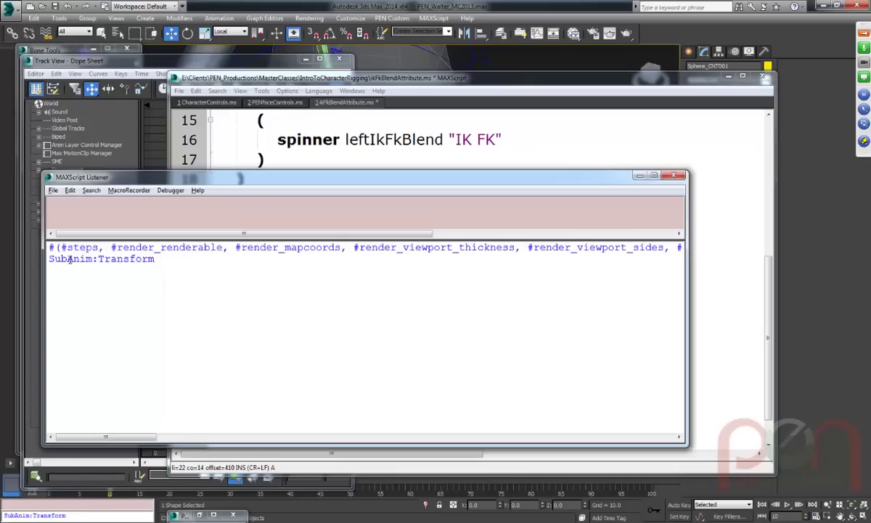
{"action": "left_click_drag", "start_coordinate": [210, 174], "coordinate": [179, 202]}
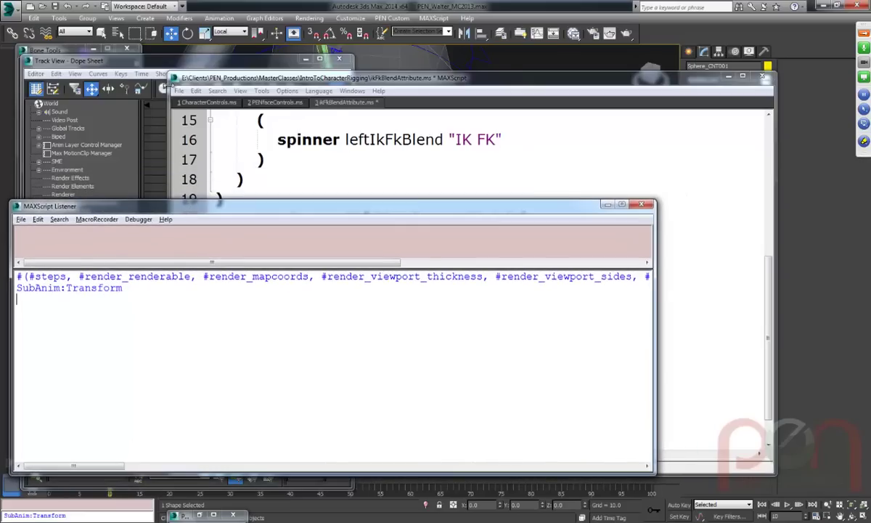
{"action": "left_click", "coordinate": [166, 64]}
{"action": "left_click", "coordinate": [90, 245]}
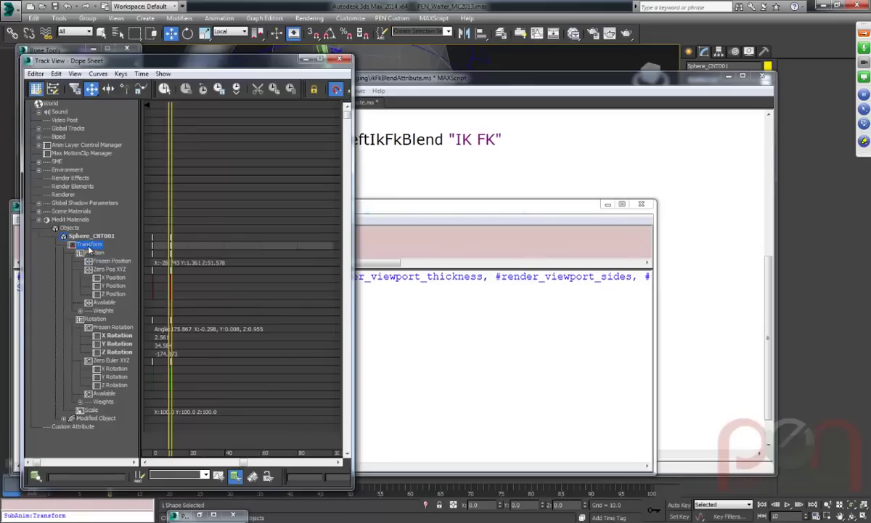
{"action": "left_click", "coordinate": [561, 283]}
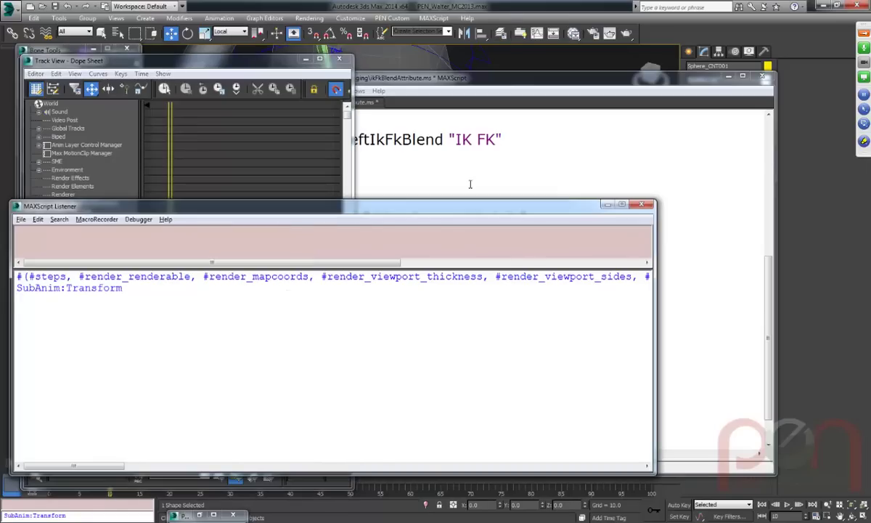
Evaluate the whole getPropNames $Sphere_CNT001[#transform] line and compare its output with the Position, Rotation and Scale tracks in the Dope Sheet.
{"action": "left_click", "coordinate": [461, 152]}
{"action": "left_click", "coordinate": [190, 258]}
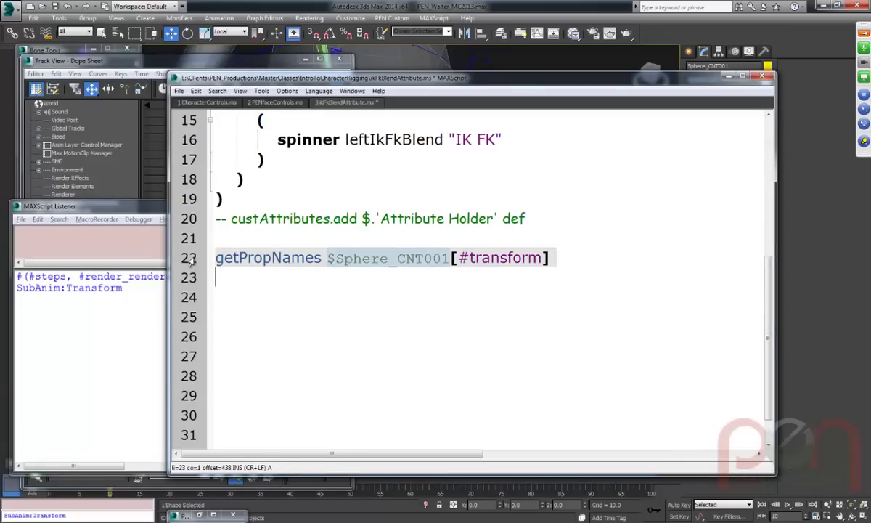
{"action": "key", "text": "shift+Return"}
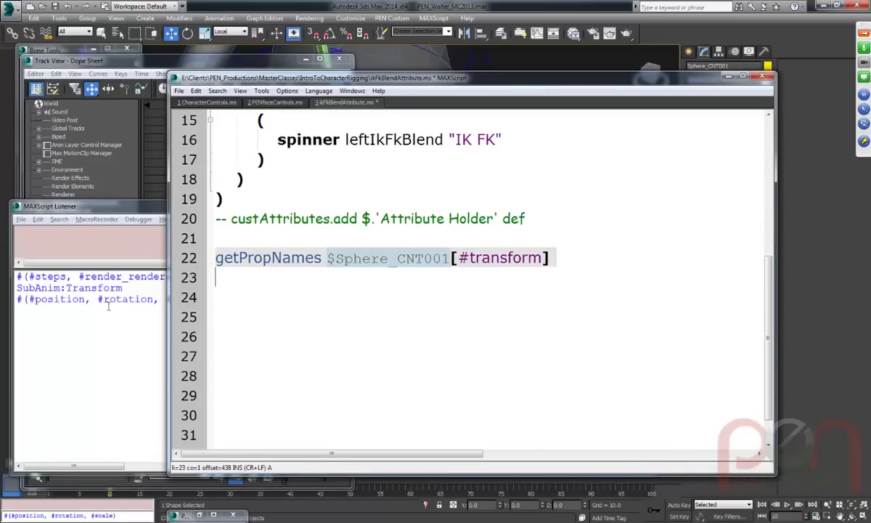
{"action": "left_click", "coordinate": [80, 309]}
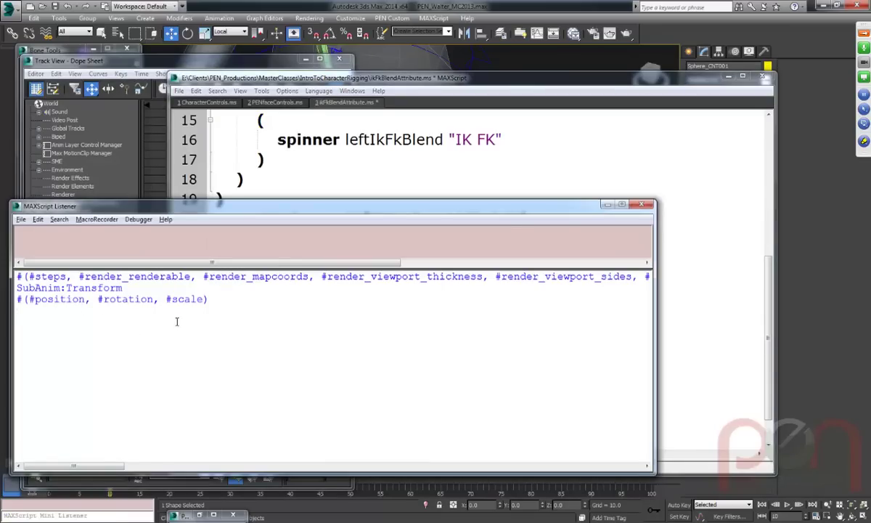
{"action": "left_click", "coordinate": [114, 67]}
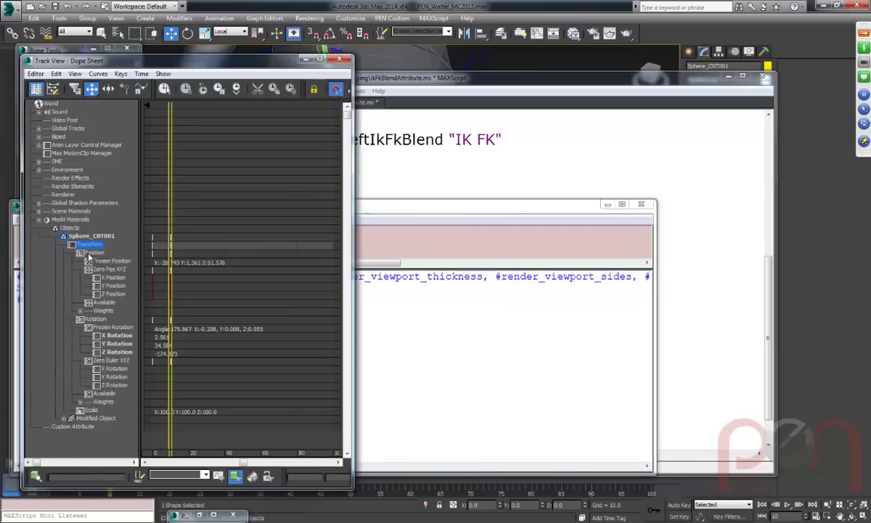
{"action": "left_click", "coordinate": [92, 253]}
{"action": "left_click", "coordinate": [93, 319]}
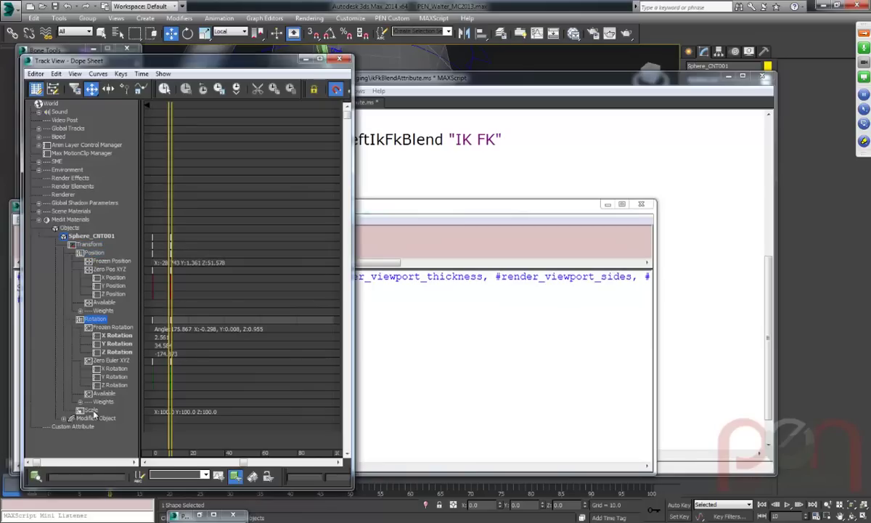
{"action": "left_click", "coordinate": [91, 410]}
Copy #rotation from the Listener output and append it to line 22 as the index [#rotation].
{"action": "left_click", "coordinate": [384, 217]}
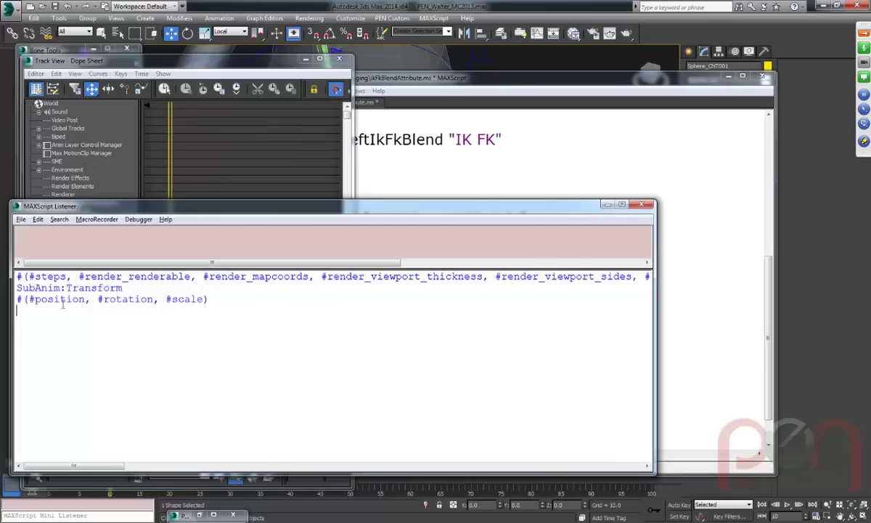
{"action": "left_click_drag", "start_coordinate": [98, 298], "coordinate": [154, 298]}
{"action": "key", "text": "ctrl+c"}
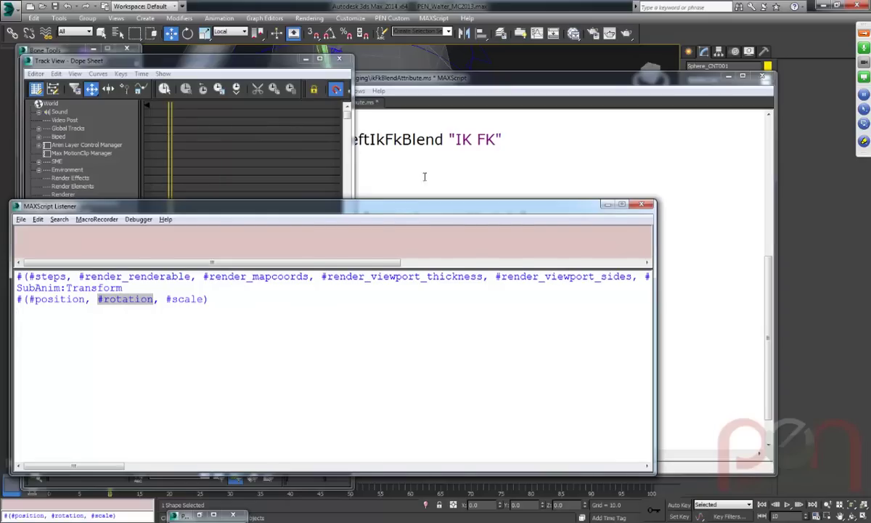
{"action": "left_click", "coordinate": [410, 151]}
{"action": "type", "text": "["}
{"action": "key", "text": "ctrl+v"}
{"action": "type", "text": "]"}
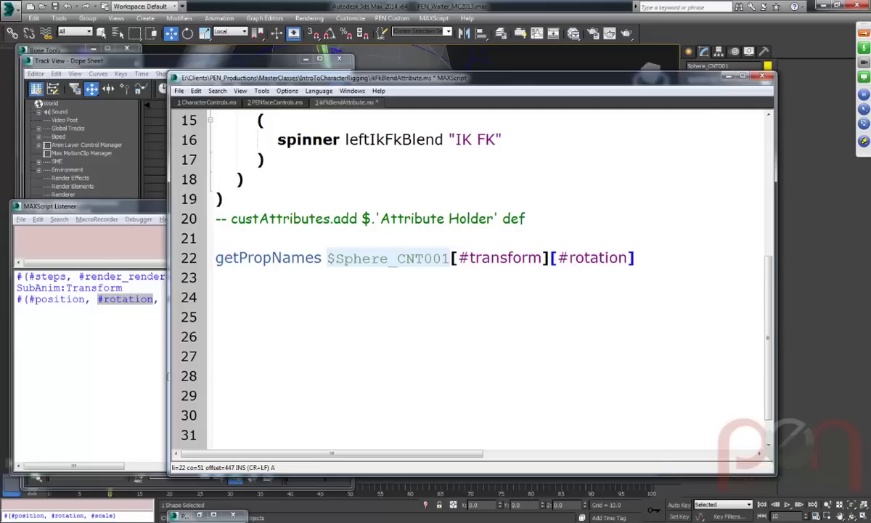
Evaluate the line ending in [#transform][#rotation], read its properties in the Listener, and move the script window off the command panel.
{"action": "key", "text": "alt+Tab"}
{"action": "key", "text": "alt+Tab"}
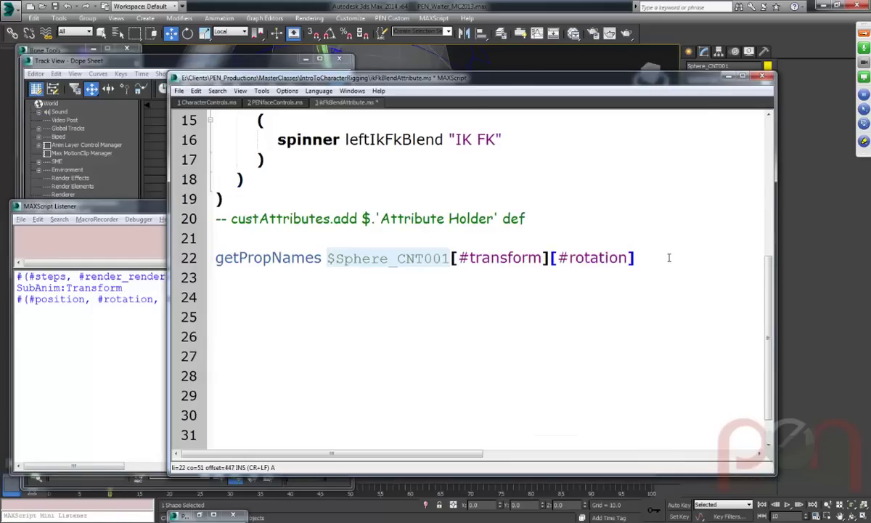
{"action": "key", "text": "shift+Return"}
{"action": "left_click", "coordinate": [123, 325]}
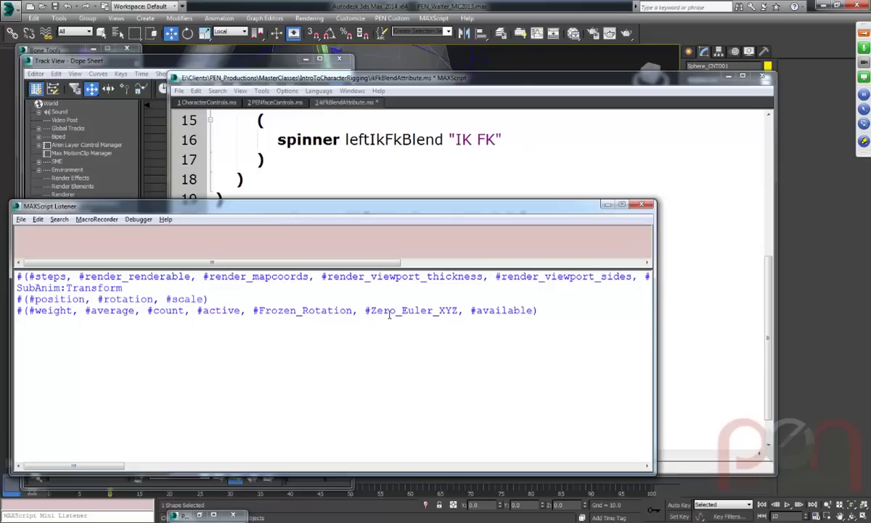
{"action": "left_click_drag", "start_coordinate": [444, 80], "coordinate": [495, 115]}
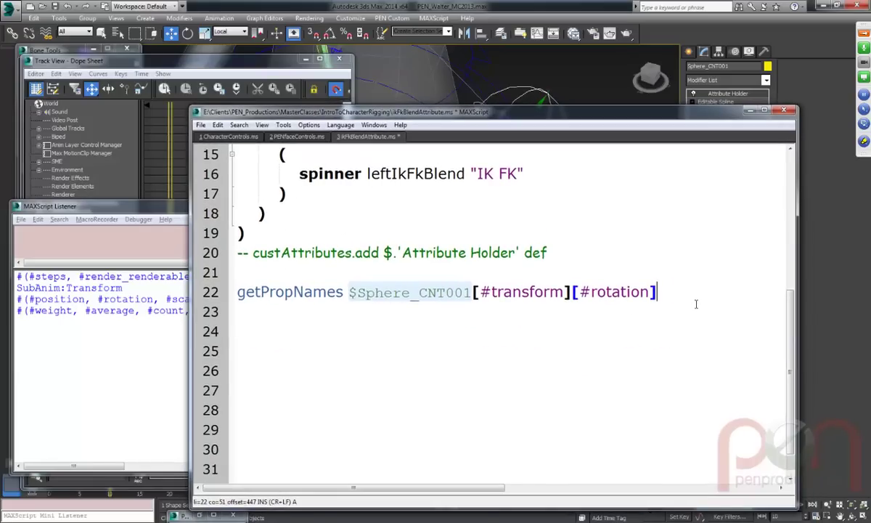
{"action": "left_click", "coordinate": [161, 327]}
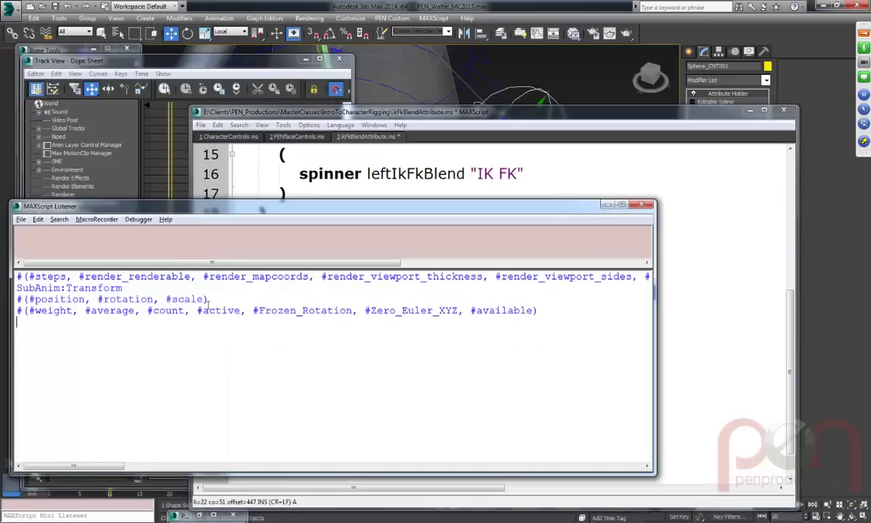
Delete [#transform][#rotation] from line 22 and evaluate getPropNames $Sphere_CNT001 again.
{"action": "left_click", "coordinate": [525, 134]}
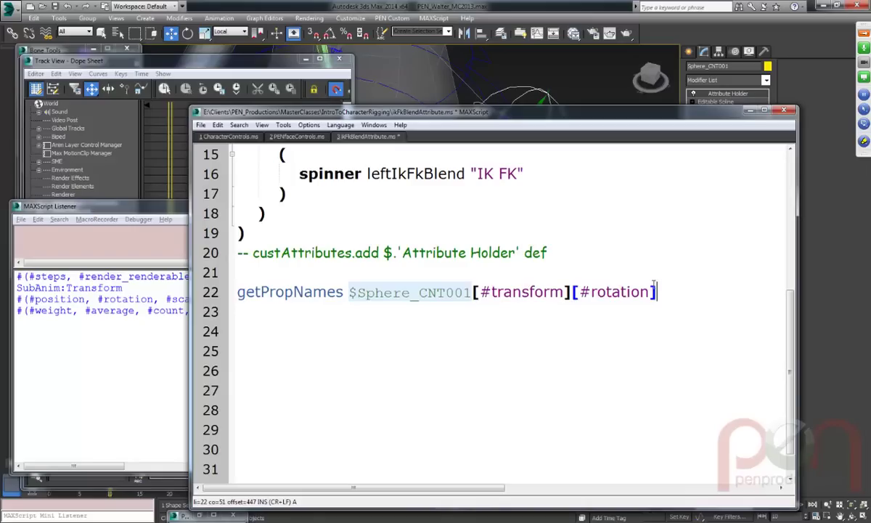
{"action": "left_click_drag", "start_coordinate": [666, 292], "coordinate": [472, 293]}
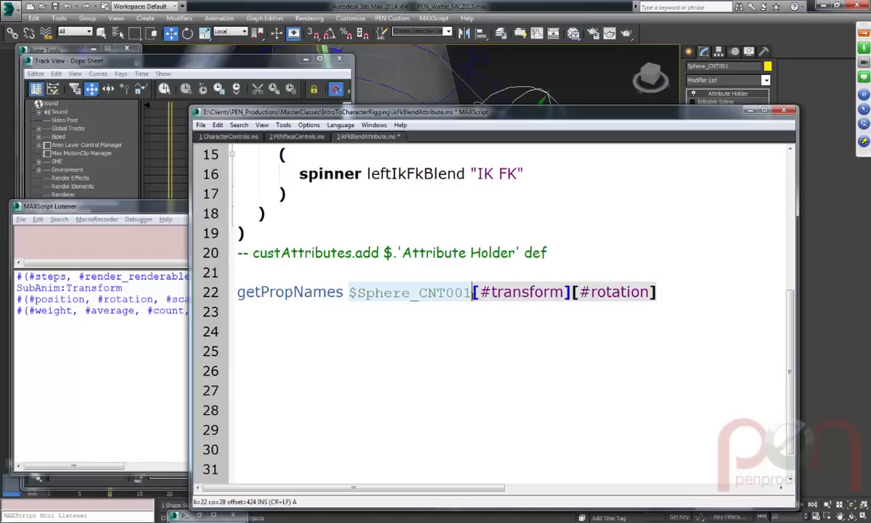
{"action": "key", "text": "Delete"}
{"action": "key", "text": "shift+Return"}
Read the Listener's latest property list for $Sphere_CNT001 through to its end, and return to the script.
{"action": "left_click", "coordinate": [112, 345]}
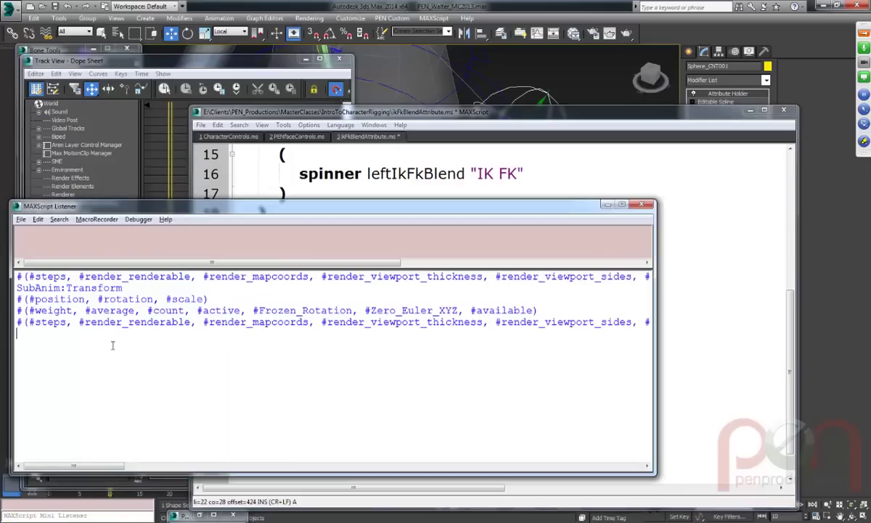
{"action": "mouse_move", "coordinate": [111, 465]}
{"action": "left_mouse_down"}
{"action": "mouse_move", "coordinate": [418, 478]}
{"action": "mouse_move", "coordinate": [109, 479]}
{"action": "left_mouse_up"}
{"action": "left_click", "coordinate": [494, 122]}
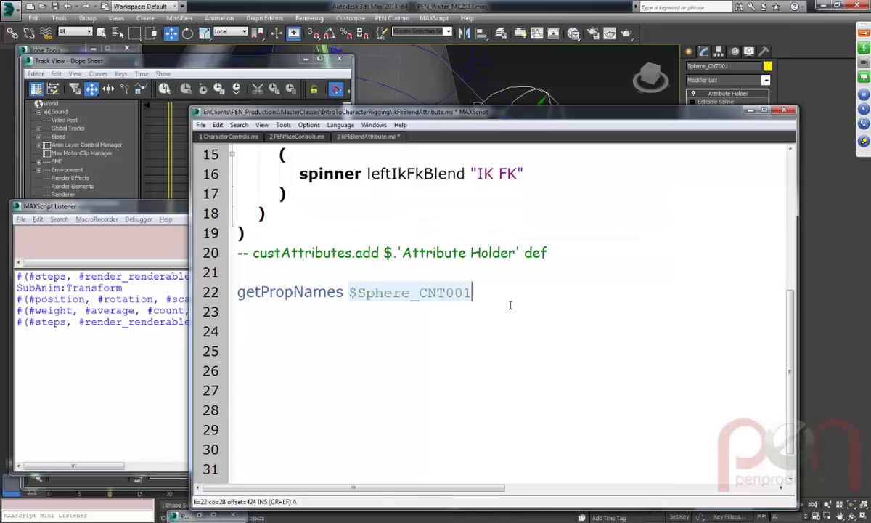
{"action": "left_click", "coordinate": [132, 352]}
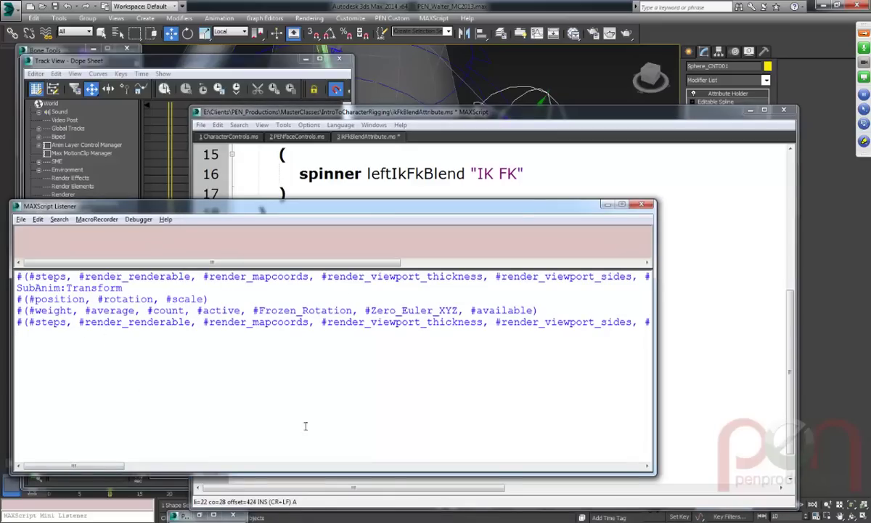
{"action": "left_click_drag", "start_coordinate": [98, 466], "coordinate": [426, 479]}
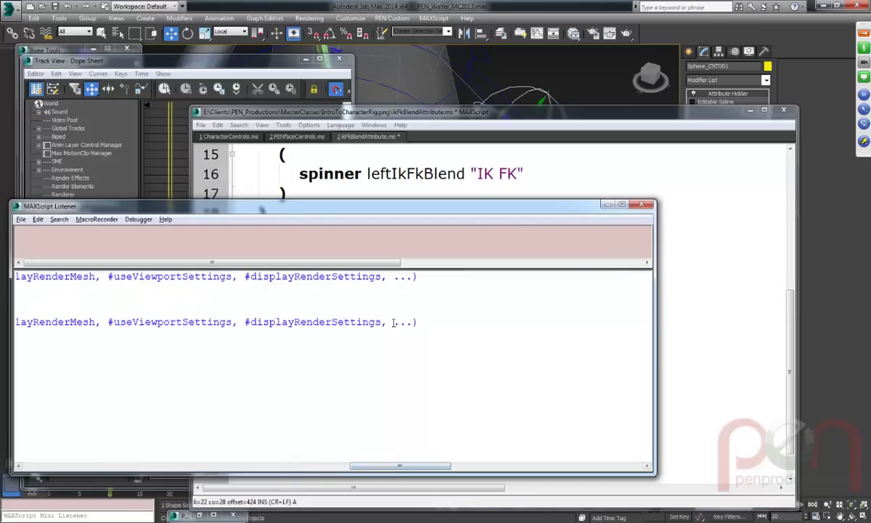
{"action": "left_click", "coordinate": [491, 129]}
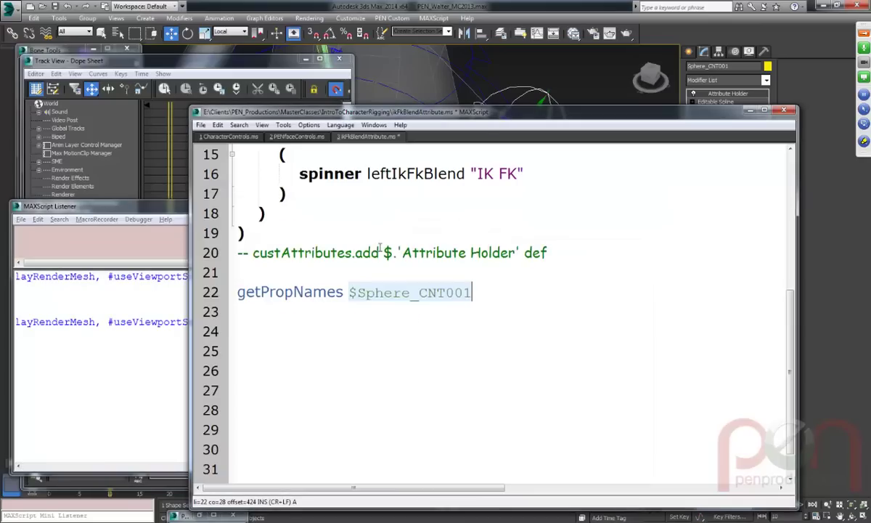
Wrap line 22 as print (getPropNames $Sphere_CNT001) and evaluate it.
{"action": "key", "text": "Home"}
{"action": "type", "text": "print "}
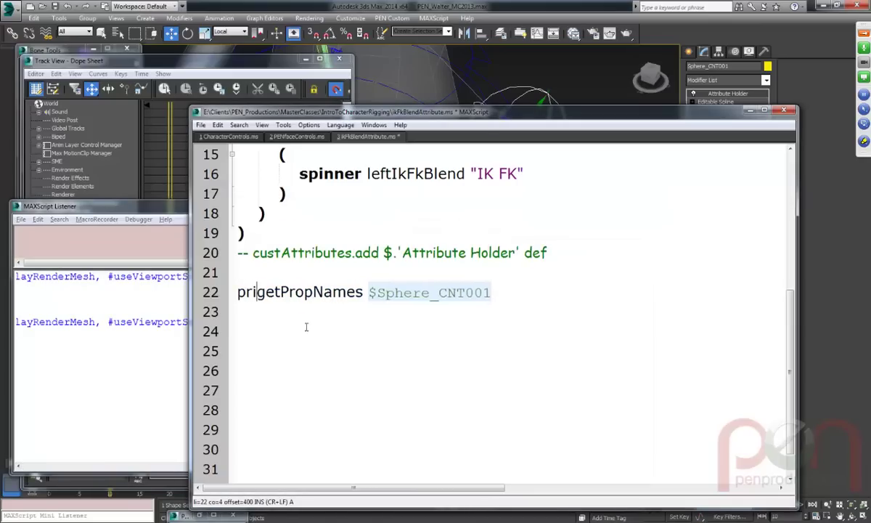
{"action": "type", "text": "("}
{"action": "key", "text": "End"}
{"action": "type", "text": ")"}
{"action": "key", "text": "shift+Return"}
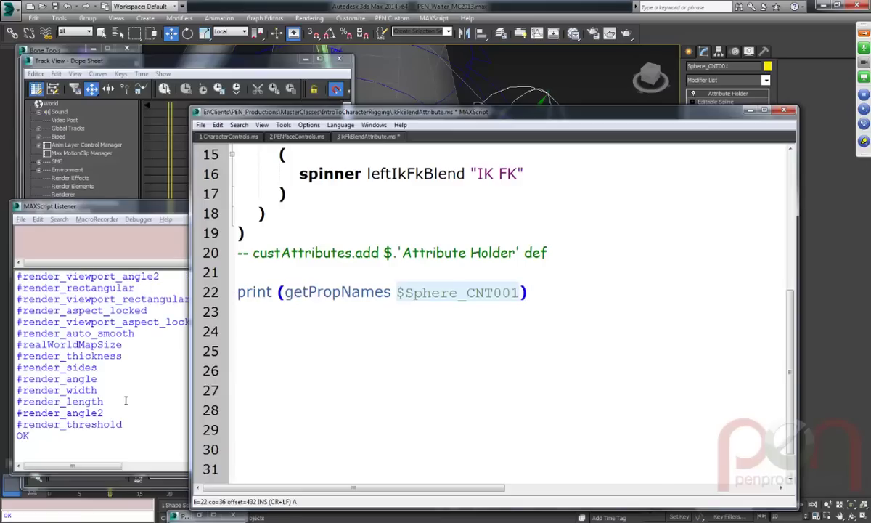
Read the printed property names of $Sphere_CNT001 in the Listener from start to end, and return to the script.
{"action": "left_click", "coordinate": [78, 396]}
{"action": "scroll", "coordinate": [138, 392], "scroll_direction": "up", "scroll_amount": 3}
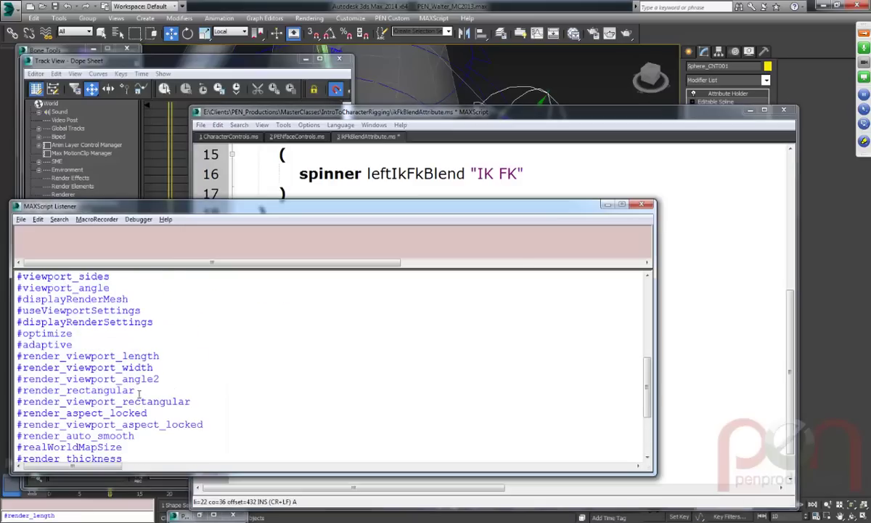
{"action": "scroll", "coordinate": [138, 392], "scroll_direction": "up", "scroll_amount": 4}
{"action": "scroll", "coordinate": [130, 395], "scroll_direction": "up", "scroll_amount": 1}
{"action": "scroll", "coordinate": [138, 396], "scroll_direction": "up", "scroll_amount": 1}
{"action": "scroll", "coordinate": [139, 395], "scroll_direction": "down", "scroll_amount": 8}
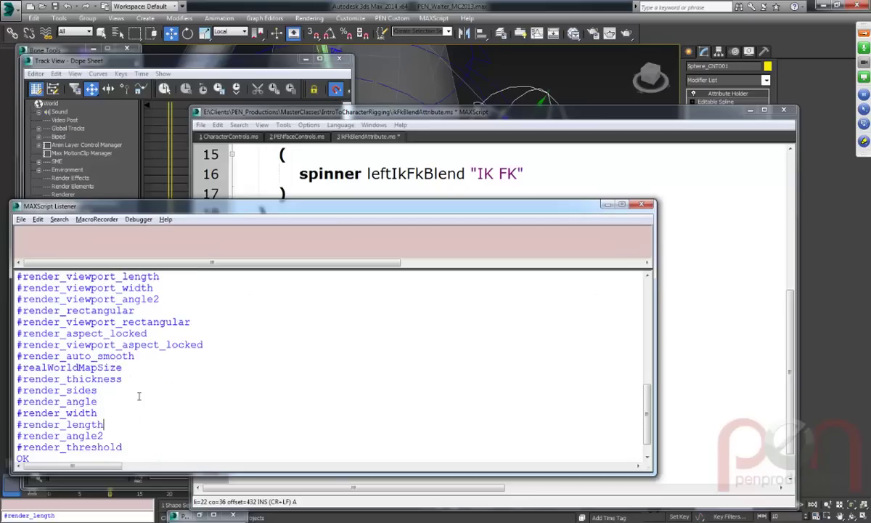
{"action": "scroll", "coordinate": [139, 396], "scroll_direction": "down", "scroll_amount": 1}
{"action": "scroll", "coordinate": [150, 401], "scroll_direction": "up", "scroll_amount": 10}
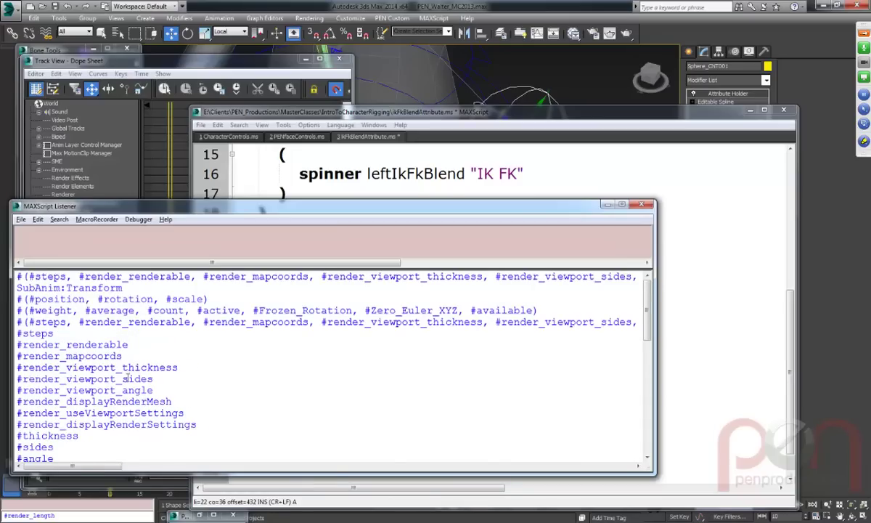
{"action": "scroll", "coordinate": [127, 377], "scroll_direction": "down", "scroll_amount": 2}
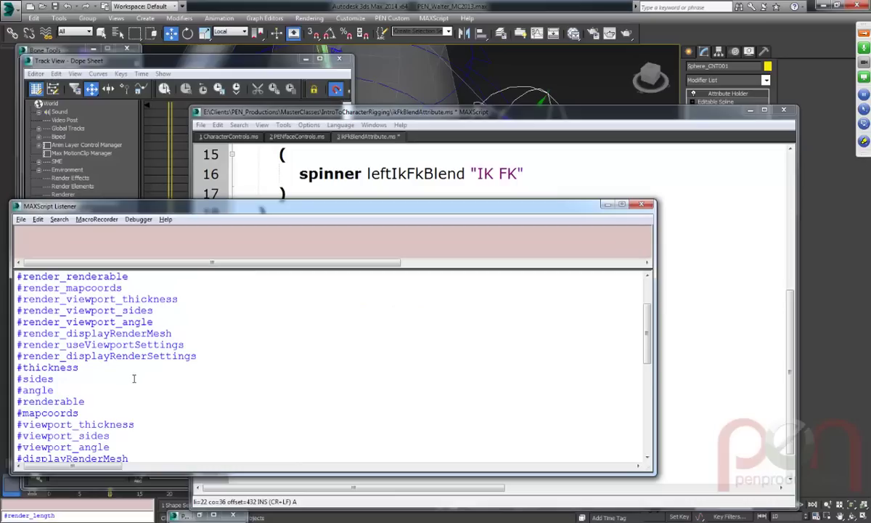
{"action": "scroll", "coordinate": [138, 379], "scroll_direction": "down", "scroll_amount": 1}
{"action": "scroll", "coordinate": [138, 379], "scroll_direction": "down", "scroll_amount": 4}
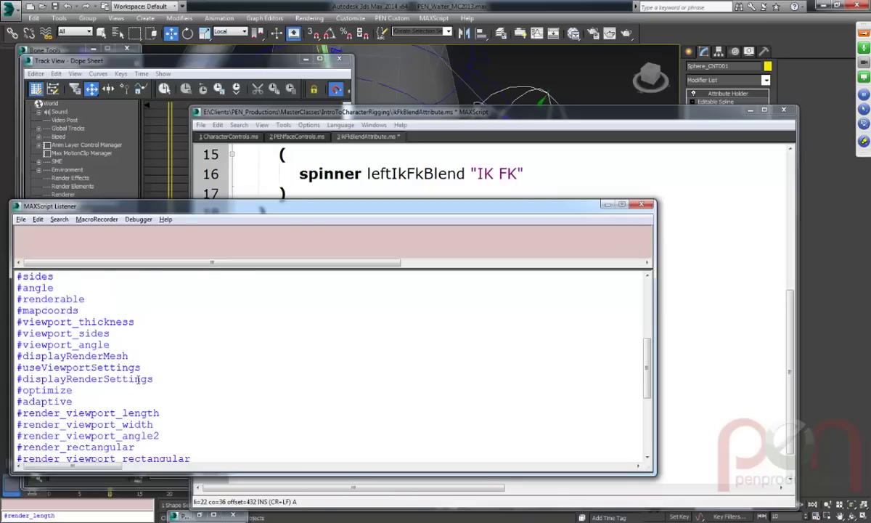
{"action": "left_click", "coordinate": [462, 110]}
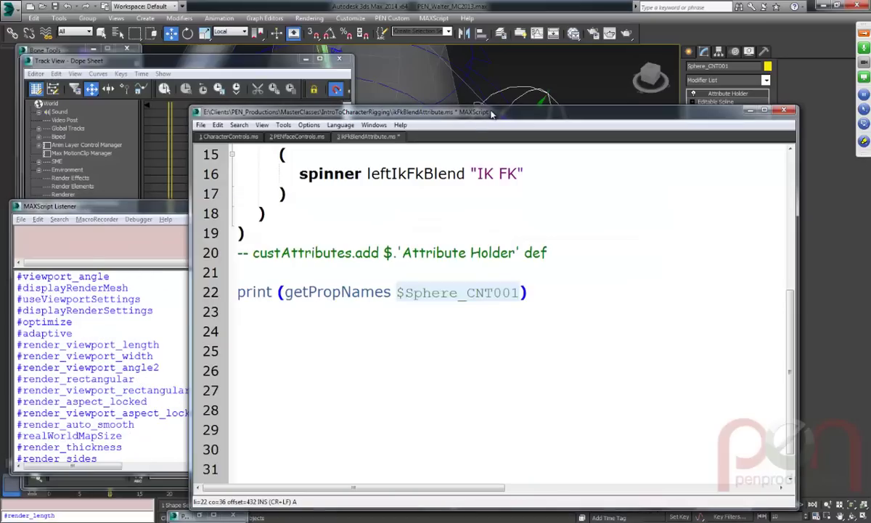
Remove the print wrapper from line 22, append .modifiers to $Sphere_CNT001, and evaluate the line.
{"action": "left_click", "coordinate": [461, 309]}
{"action": "left_click_drag", "start_coordinate": [283, 292], "coordinate": [234, 292]}
{"action": "key", "text": "Delete"}
{"action": "left_click", "coordinate": [482, 291]}
{"action": "key", "text": "BackSpace"}
{"action": "type", "text": ".modifiers"}
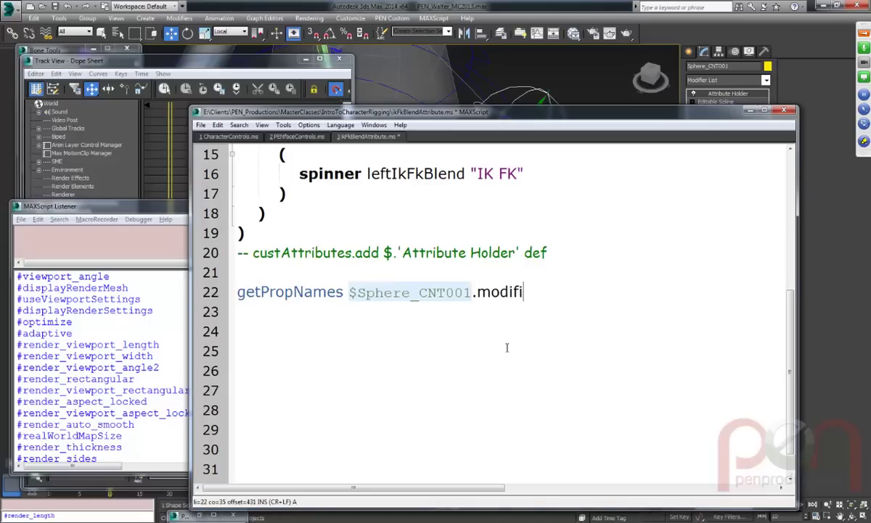
{"action": "key", "text": "shift+Return"}
Replace the dot after $Sphere_CNT001 on line 22 with [# and shorten modifiers to modifier.
{"action": "left_click", "coordinate": [557, 290]}
{"action": "left_click_drag", "start_coordinate": [550, 291], "coordinate": [474, 294]}
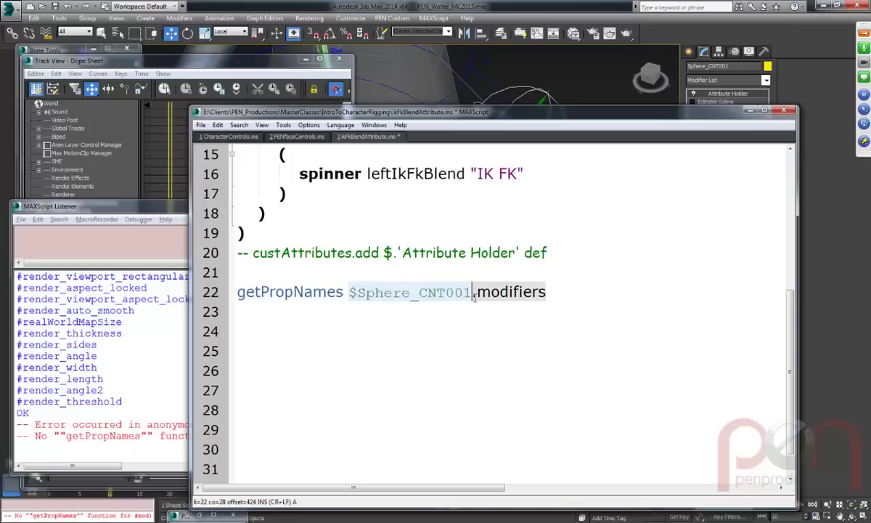
{"action": "left_click", "coordinate": [520, 311]}
{"action": "left_click", "coordinate": [474, 292]}
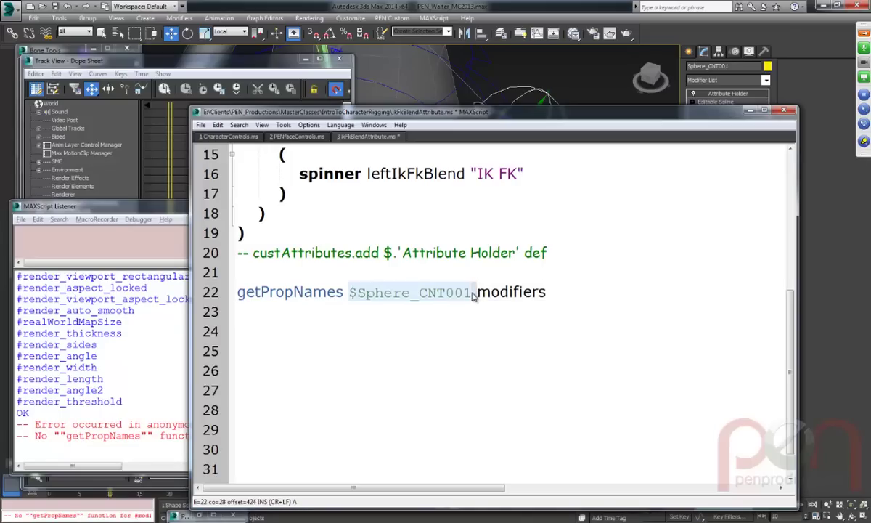
{"action": "type", "text": "#"}
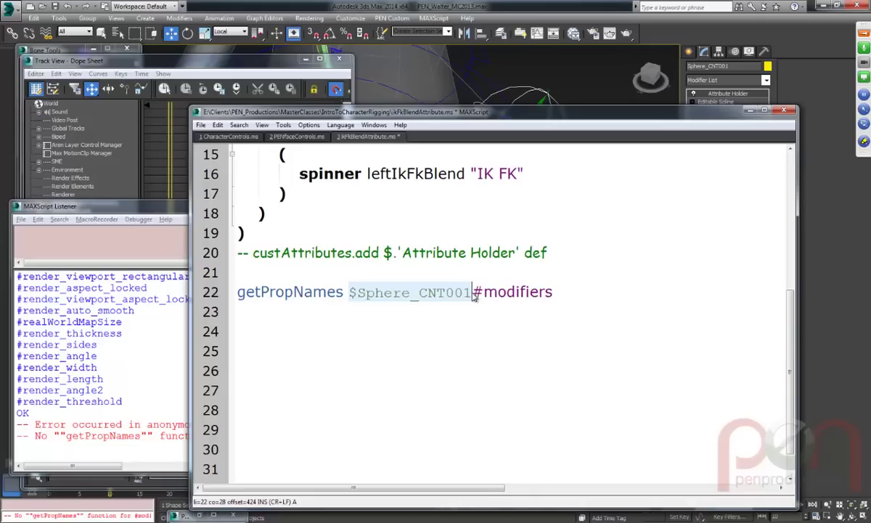
{"action": "type", "text": "["}
{"action": "key", "text": "Right"}
{"action": "key", "text": "Right"}
{"action": "key", "text": "Right"}
{"action": "key", "text": "Right"}
{"action": "key", "text": "Right"}
{"action": "key", "text": "Right"}
{"action": "key", "text": "Right"}
{"action": "key", "text": "Right"}
{"action": "key", "text": "Right"}
{"action": "key", "text": "Right"}
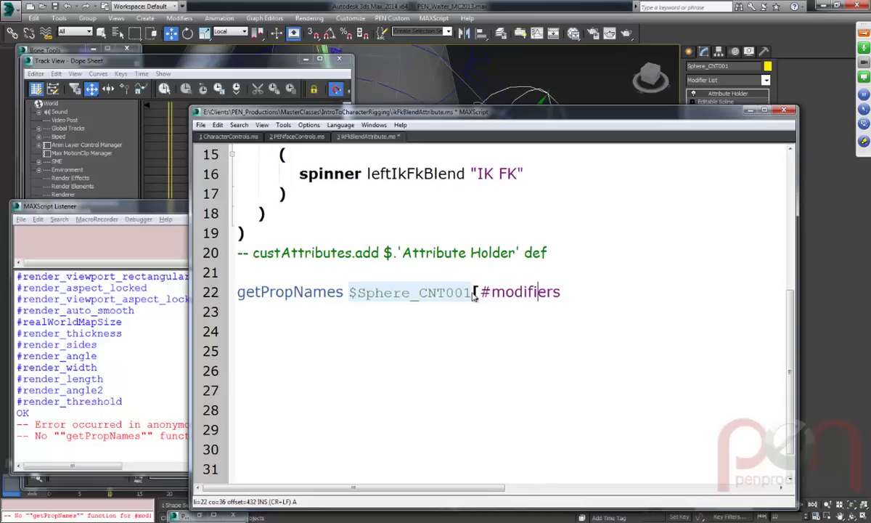
{"action": "key", "text": "BackSpace"}
Check the modified object track's name in the Dope Sheet, complete the index as [#modified_Object], and evaluate the line with the Listener open.
{"action": "left_click", "coordinate": [174, 61]}
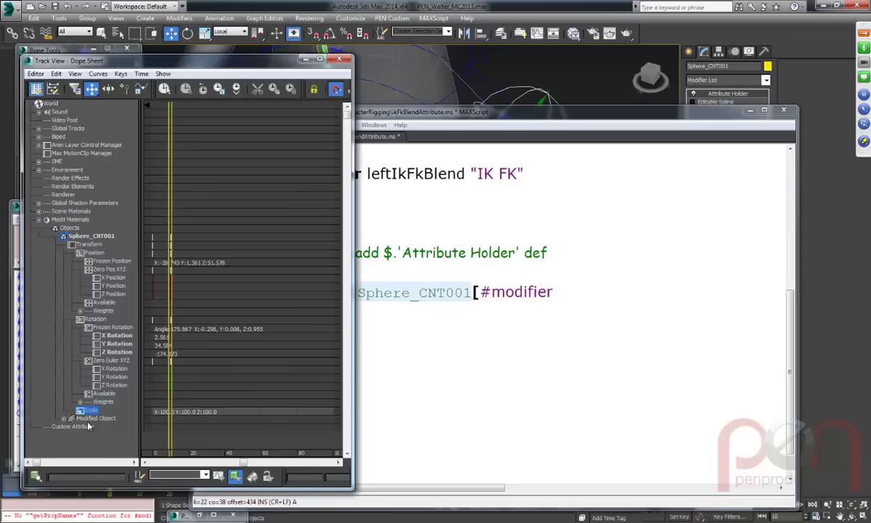
{"action": "left_click", "coordinate": [554, 291]}
{"action": "key", "text": "BackSpace"}
{"action": "type", "text": "d"}
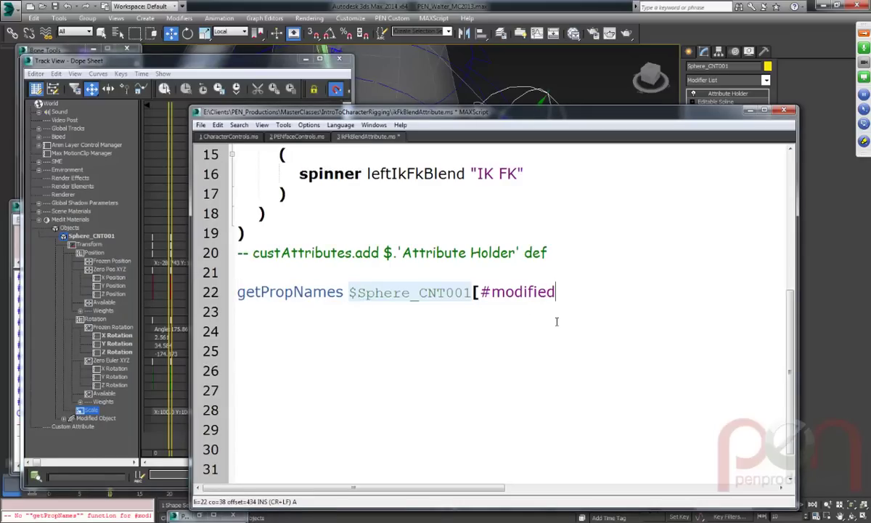
{"action": "type", "text": "_Object]"}
{"action": "key", "text": "shift+Return"}
{"action": "key", "text": "F11"}
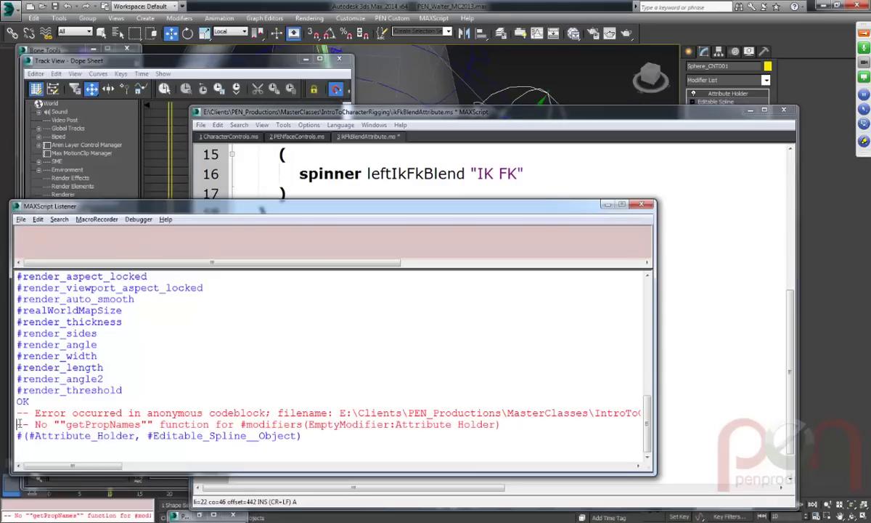
Return to the script and evaluate only the expression $Sphere_CNT001[#modified_Object].
{"action": "left_click", "coordinate": [458, 111]}
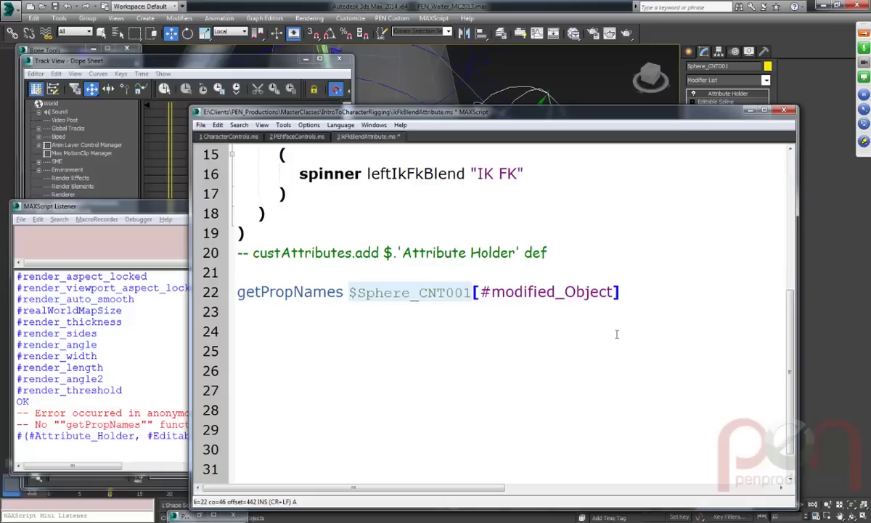
{"action": "left_click_drag", "start_coordinate": [635, 293], "coordinate": [349, 293]}
{"action": "key", "text": "shift+Return"}
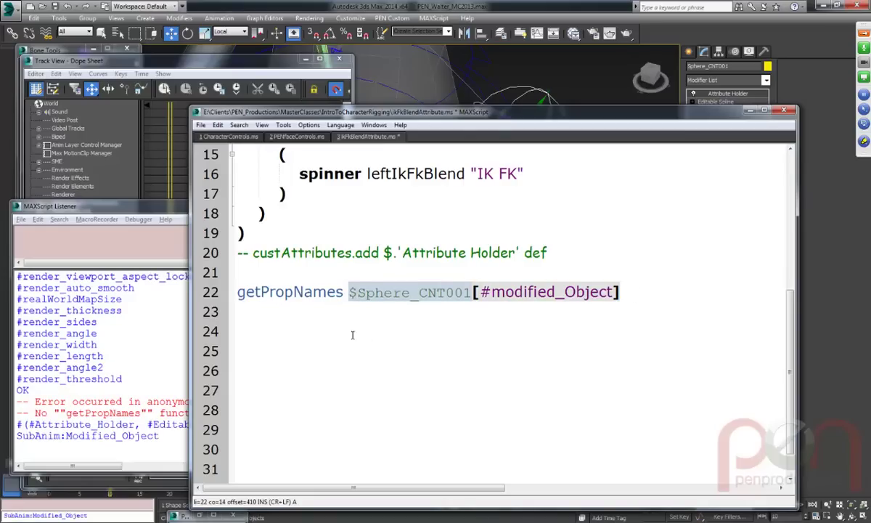
Copy #Attribute_Holder from the Listener output, append it to line 22 as the index [#Attribute_Holder], and evaluate the line.
{"action": "left_click", "coordinate": [156, 446]}
{"action": "left_click_drag", "start_coordinate": [29, 424], "coordinate": [133, 424]}
{"action": "key", "text": "ctrl+c"}
{"action": "left_click", "coordinate": [607, 172]}
{"action": "left_click", "coordinate": [639, 292]}
{"action": "type", "text": "["}
{"action": "key", "text": "ctrl+v"}
{"action": "type", "text": "]"}
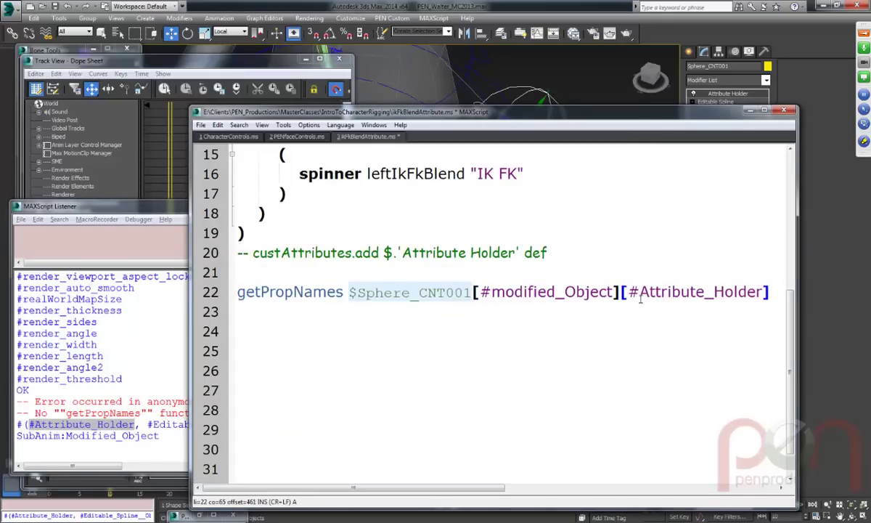
{"action": "key", "text": "shift+Return"}
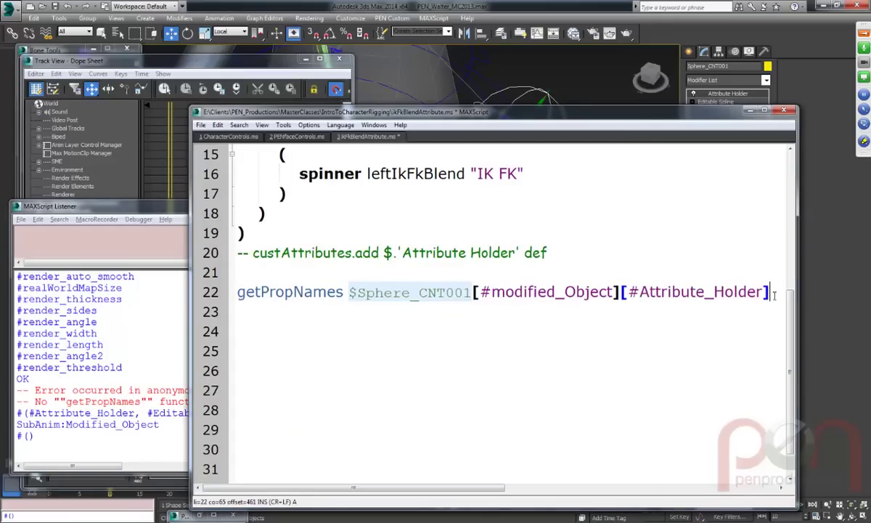
{"action": "key", "text": "shift+Return"}
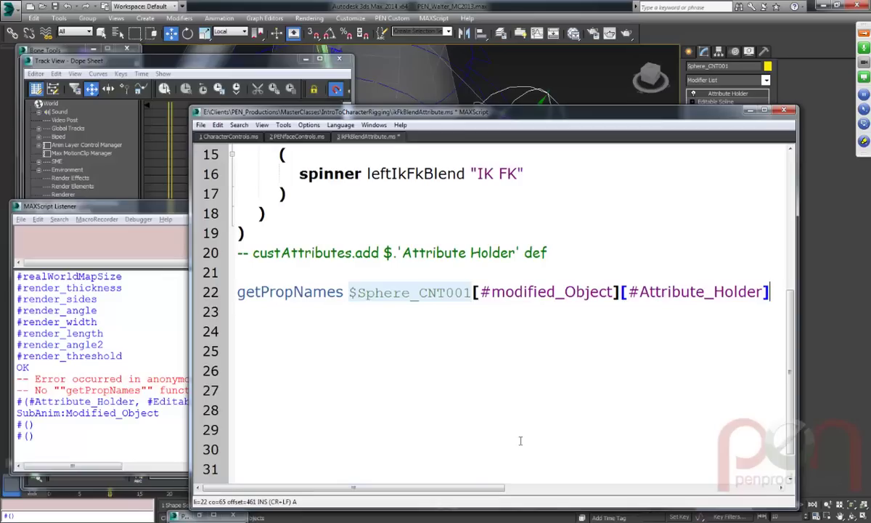
Copy the attribute definition name armControls from line 1, append it to line 22 as .armControls, and evaluate the line.
{"action": "left_click", "coordinate": [358, 232]}
{"action": "scroll", "coordinate": [358, 232], "scroll_direction": "up", "scroll_amount": 5}
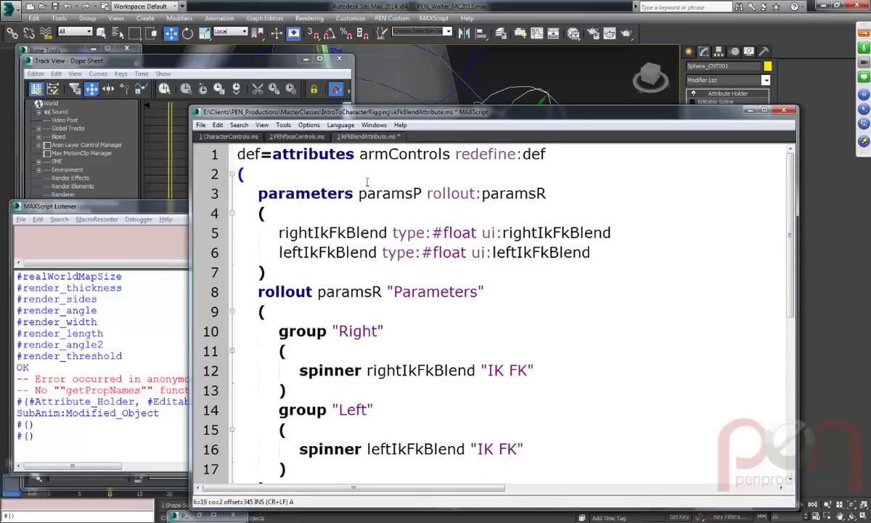
{"action": "double_click", "coordinate": [386, 154]}
{"action": "key", "text": "ctrl+c"}
{"action": "scroll", "coordinate": [529, 348], "scroll_direction": "down", "scroll_amount": 5}
{"action": "left_click", "coordinate": [782, 252]}
{"action": "type", "text": "."}
{"action": "key", "text": "ctrl+v"}
{"action": "key", "text": "shift+Return"}
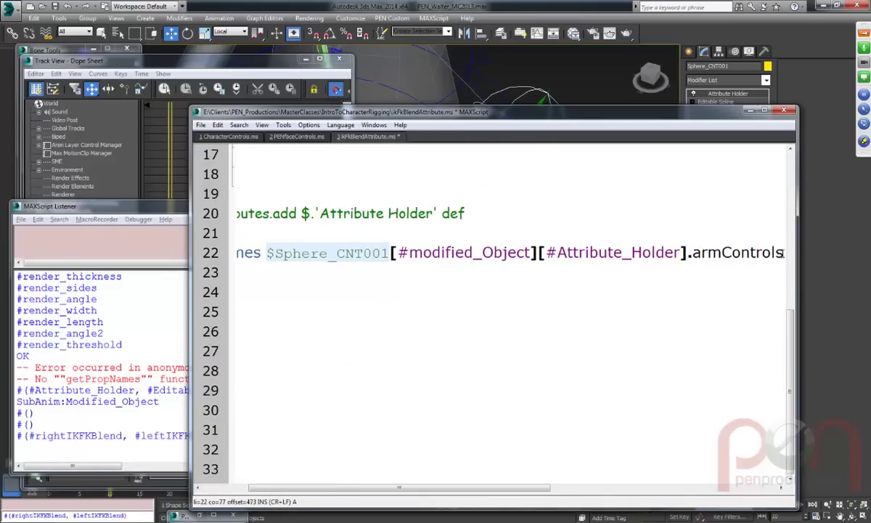
Select #rightIKFKBlend in the Listener output for copying, and widen the script window to show more of line 22.
{"action": "left_click", "coordinate": [120, 401]}
{"action": "double_click", "coordinate": [67, 436]}
{"action": "left_click", "coordinate": [100, 448]}
{"action": "left_click_drag", "start_coordinate": [122, 436], "coordinate": [36, 435]}
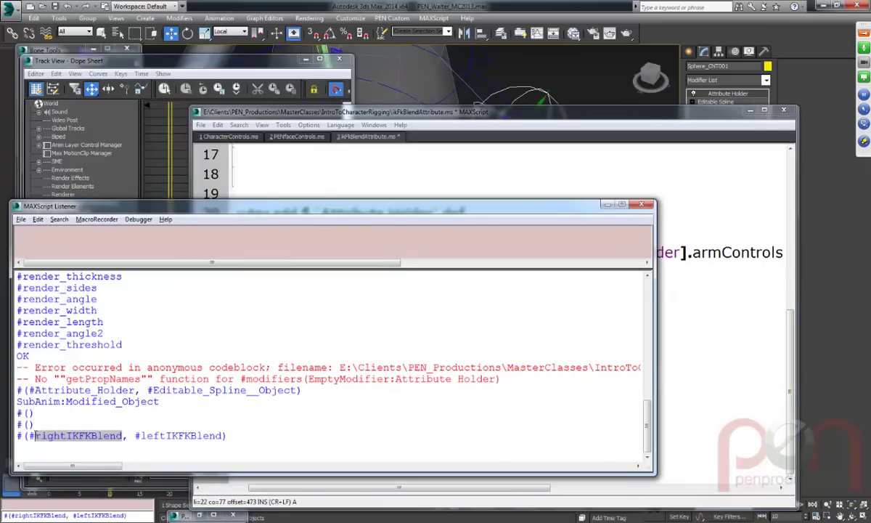
{"action": "left_click", "coordinate": [431, 111]}
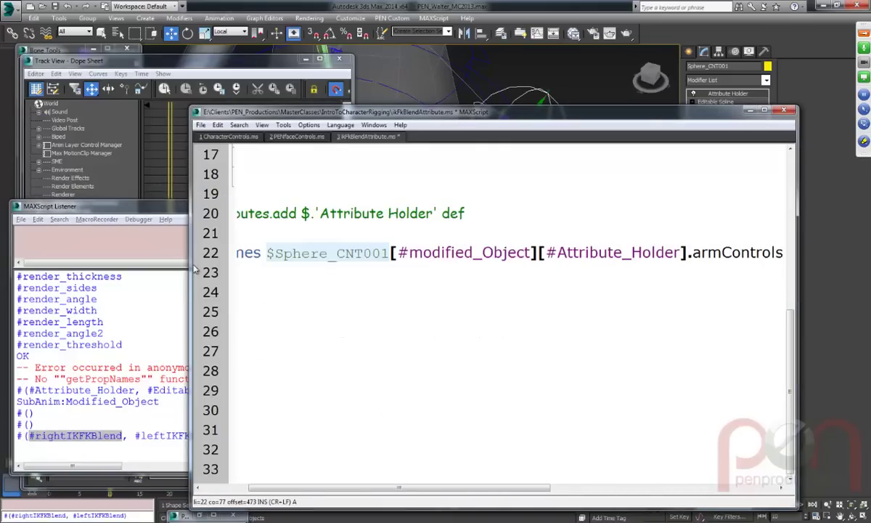
{"action": "left_click_drag", "start_coordinate": [190, 267], "coordinate": [50, 267]}
Append the index [#rightIKFKBlend] after armControls on line 22, evaluate the line, and check the Listener output.
{"action": "type", "text": "["}
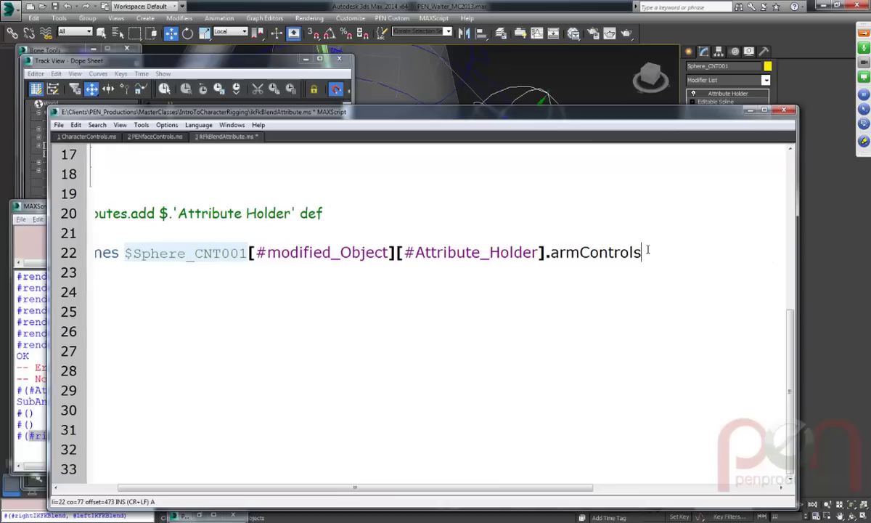
{"action": "type", "text": "#rightIKFKBlend"}
{"action": "type", "text": "]"}
{"action": "key", "text": "shift+Return"}
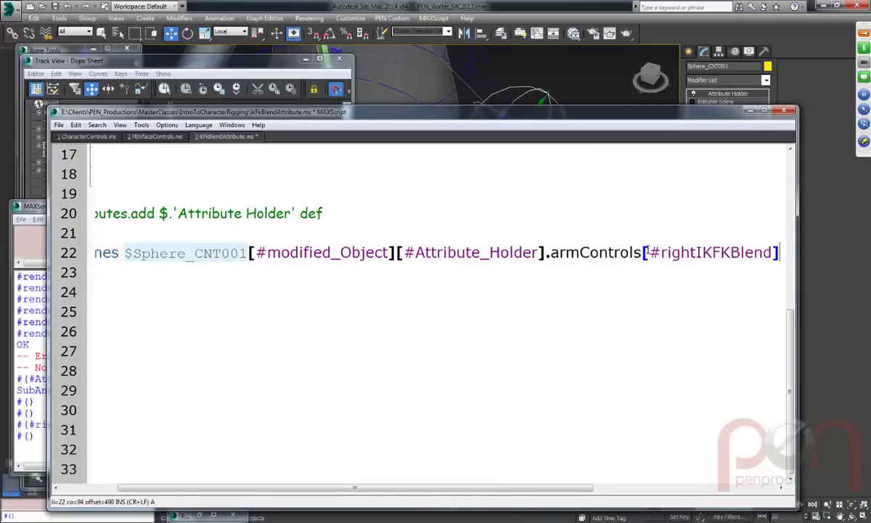
{"action": "left_click", "coordinate": [31, 398]}
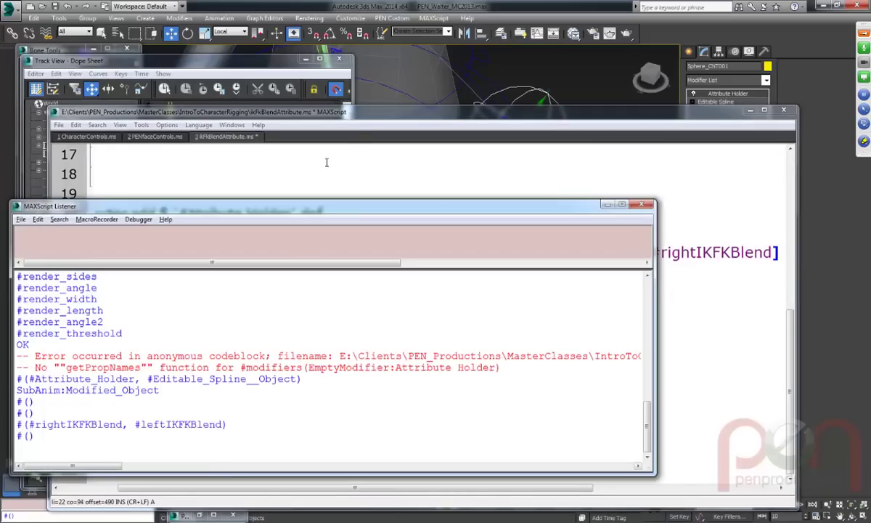
{"action": "left_click", "coordinate": [433, 145]}
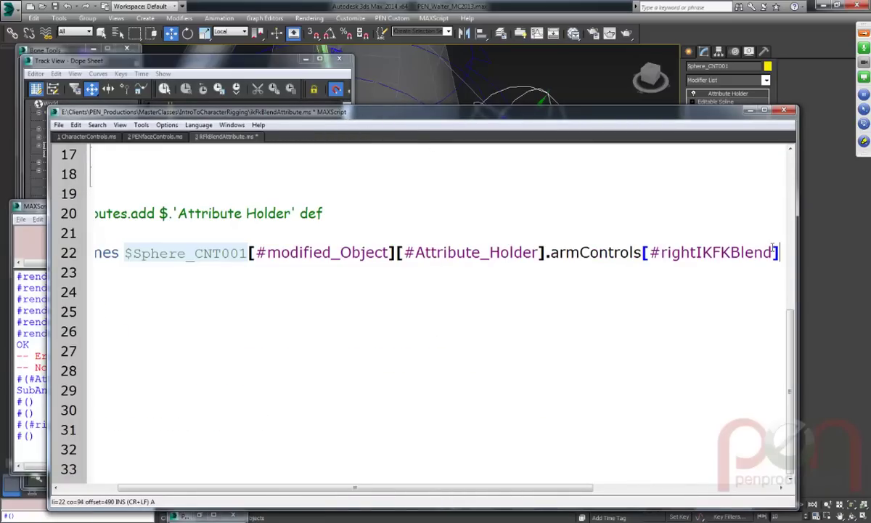
Copy line 22's expression from $Sphere_CNT001 through [#rightIKFKBlend] onto line 23, and widen the script window further.
{"action": "scroll", "coordinate": [413, 304], "scroll_direction": "left", "scroll_amount": 2}
{"action": "left_click", "coordinate": [206, 253], "text": "shift"}
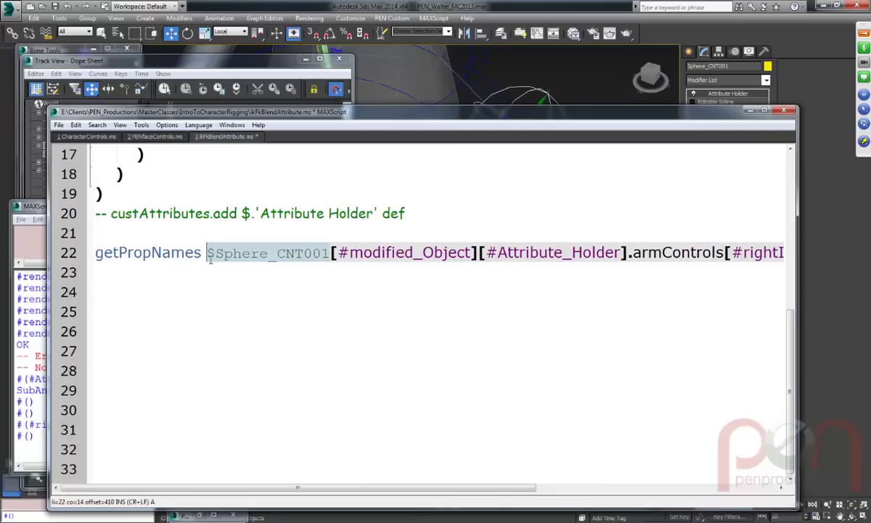
{"action": "key", "text": "ctrl+c"}
{"action": "left_click", "coordinate": [193, 280]}
{"action": "key", "text": "ctrl+v"}
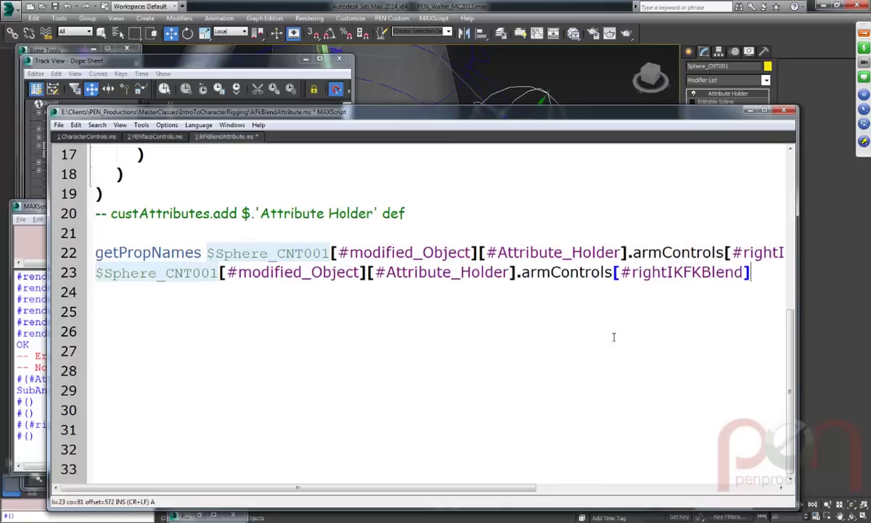
{"action": "left_click_drag", "start_coordinate": [796, 294], "coordinate": [837, 294]}
Replace the expression after getPropNames on line 22 with a line break, leaving only the function name there.
{"action": "left_click", "coordinate": [242, 250]}
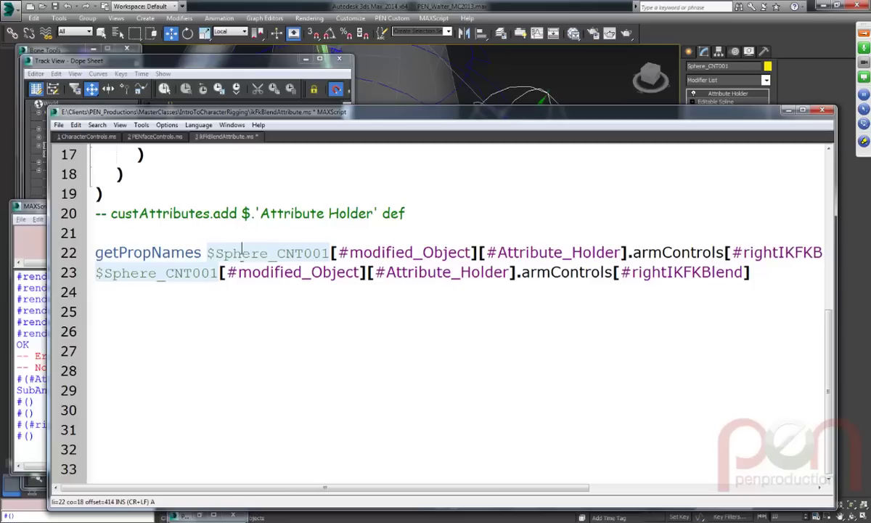
{"action": "left_click", "coordinate": [206, 252]}
{"action": "key", "text": "shift+End"}
{"action": "key", "text": "Return"}
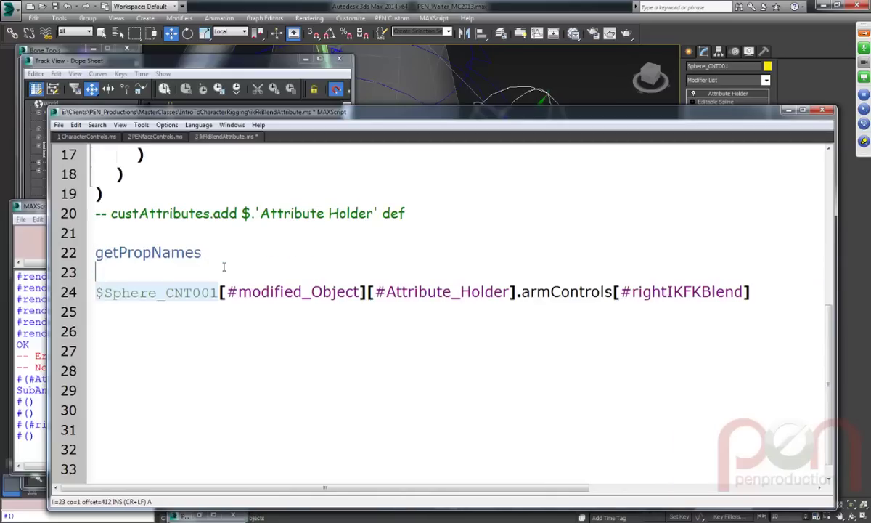
Evaluate the $Sphere_CNT001 expression ending in armControls[#rightIKFKBlend] on line 24 and bring up the Listener output.
{"action": "left_click", "coordinate": [759, 293]}
{"action": "key", "text": "shift+Return"}
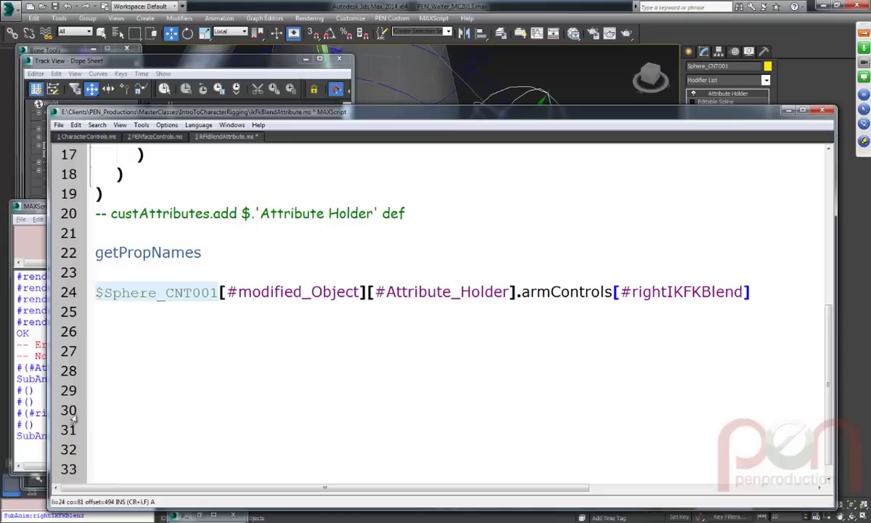
{"action": "left_click", "coordinate": [40, 421]}
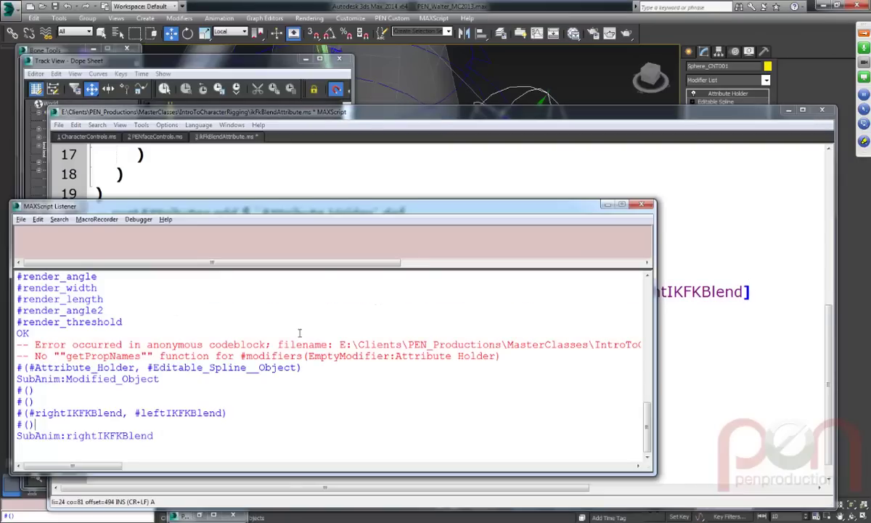
Move the script window clear of the viewport, select the bone Ron_BN_R_BlendArm002, and copy its object name.
{"action": "left_click", "coordinate": [352, 111]}
{"action": "left_click_drag", "start_coordinate": [470, 113], "coordinate": [522, 201]}
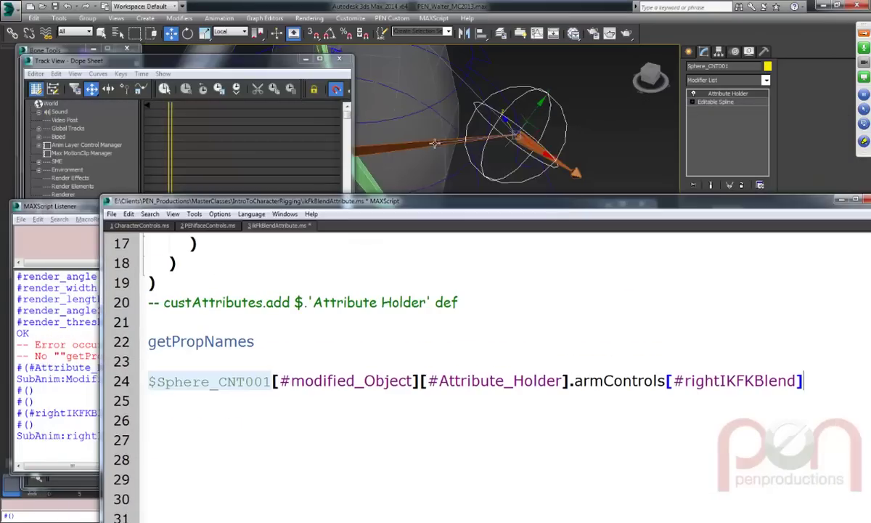
{"action": "middle_click_drag", "start_coordinate": [434, 144], "coordinate": [563, 187], "text": "alt"}
{"action": "left_click", "coordinate": [501, 145]}
{"action": "middle_click_drag", "start_coordinate": [501, 145], "coordinate": [452, 220], "text": "alt"}
{"action": "left_click", "coordinate": [278, 345]}
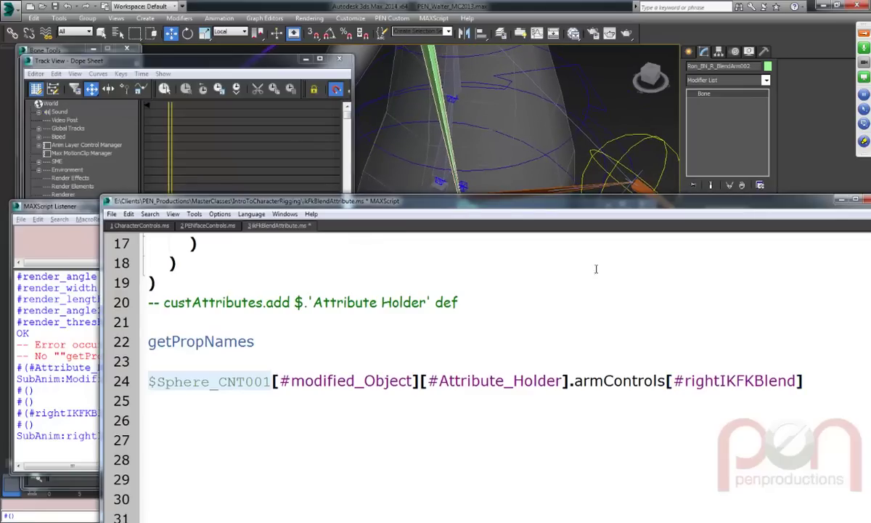
{"action": "left_click_drag", "start_coordinate": [751, 66], "coordinate": [689, 59]}
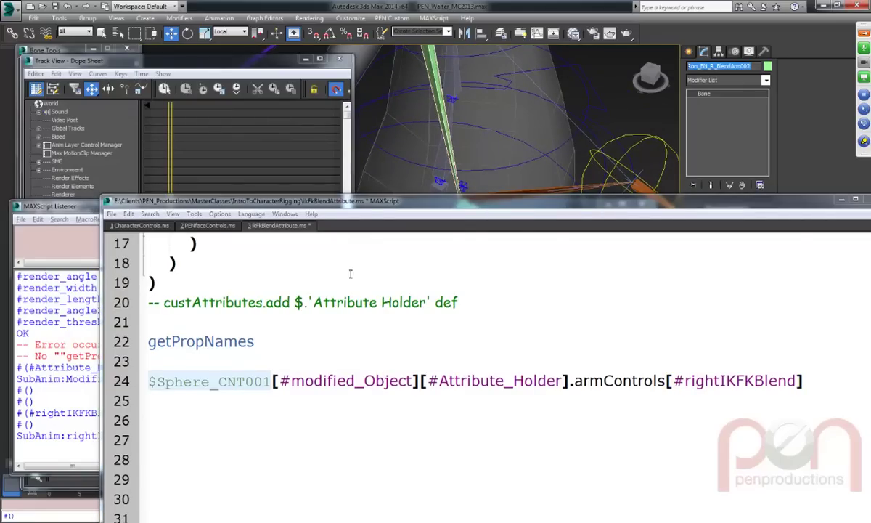
Add $Ron_BN_R_BlendArm002[#transform][#rotation] after getPropNames on line 22 and evaluate the line.
{"action": "left_click", "coordinate": [286, 344]}
{"action": "type", "text": "$"}
{"action": "key", "text": "ctrl+v"}
{"action": "type", "text": "[#transform]["}
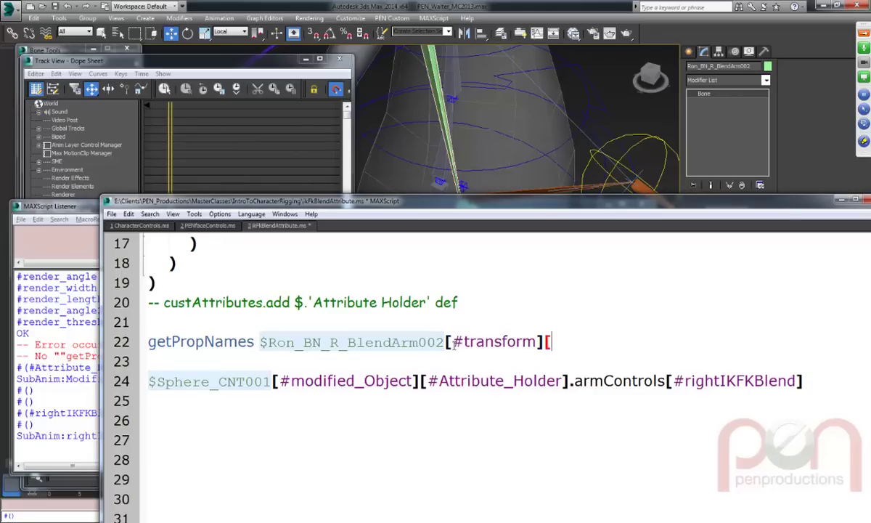
{"action": "type", "text": "#rotation"}
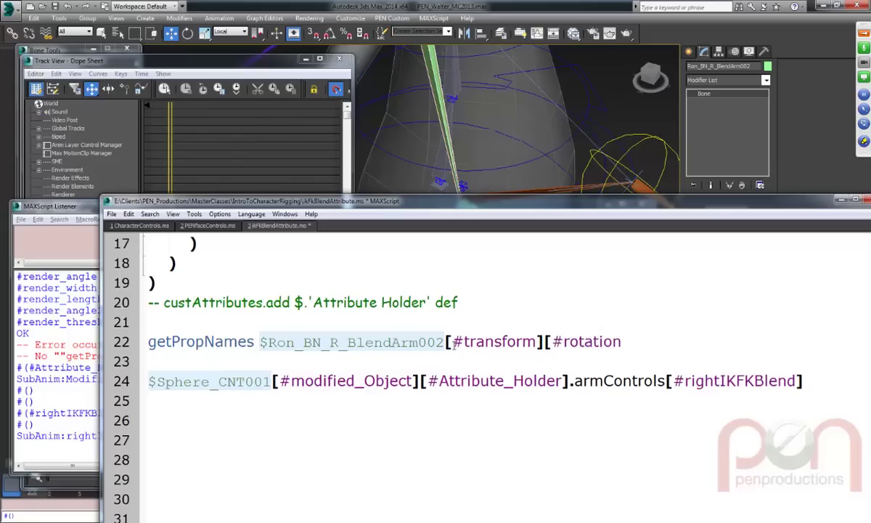
{"action": "type", "text": "]"}
{"action": "key", "text": "shift+Return"}
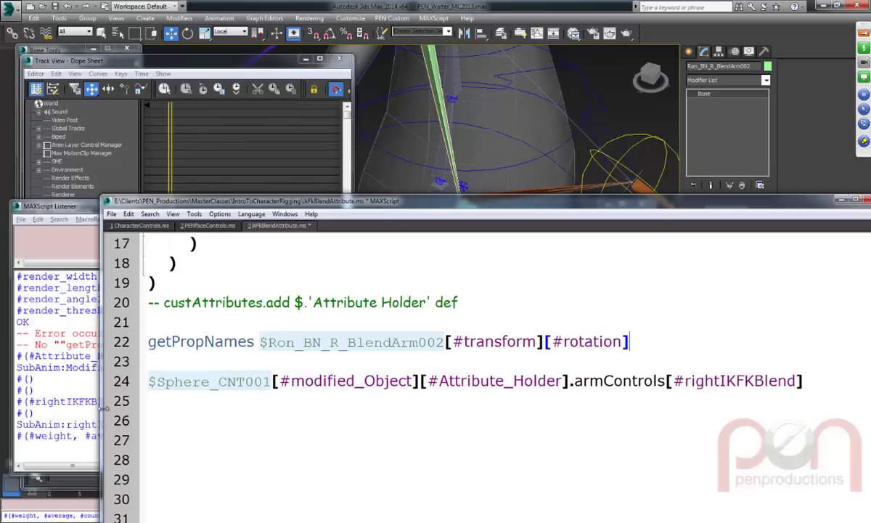
Append the index [#Orientation_Constraint], copied from the Listener output, to line 22, evaluate it, and check the Listener.
{"action": "key", "text": "F11"}
{"action": "left_click_drag", "start_coordinate": [327, 435], "coordinate": [474, 436]}
{"action": "left_click", "coordinate": [729, 331]}
{"action": "type", "text": "["}
{"action": "key", "text": "ctrl+v"}
{"action": "type", "text": "]"}
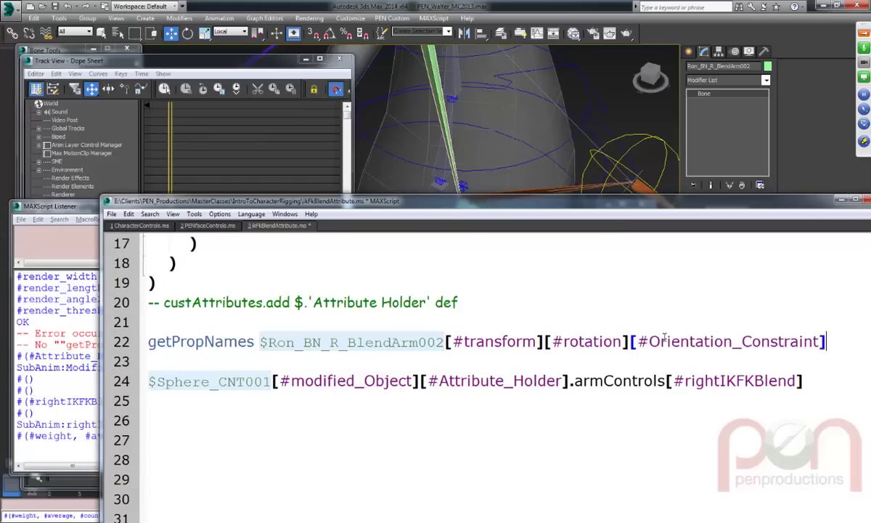
{"action": "left_click", "coordinate": [47, 424]}
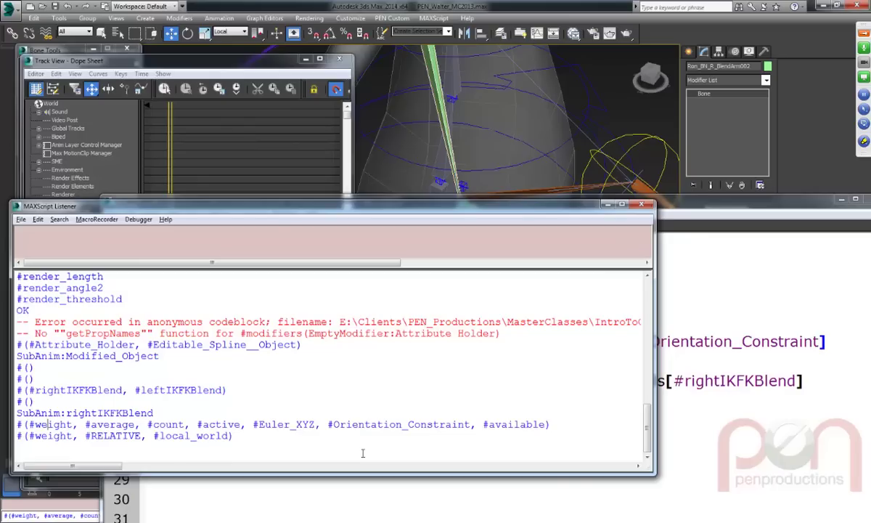
Copy #weight from the Listener, append it as the index [#weight] on line 22, and evaluate the line.
{"action": "left_click_drag", "start_coordinate": [28, 435], "coordinate": [73, 436]}
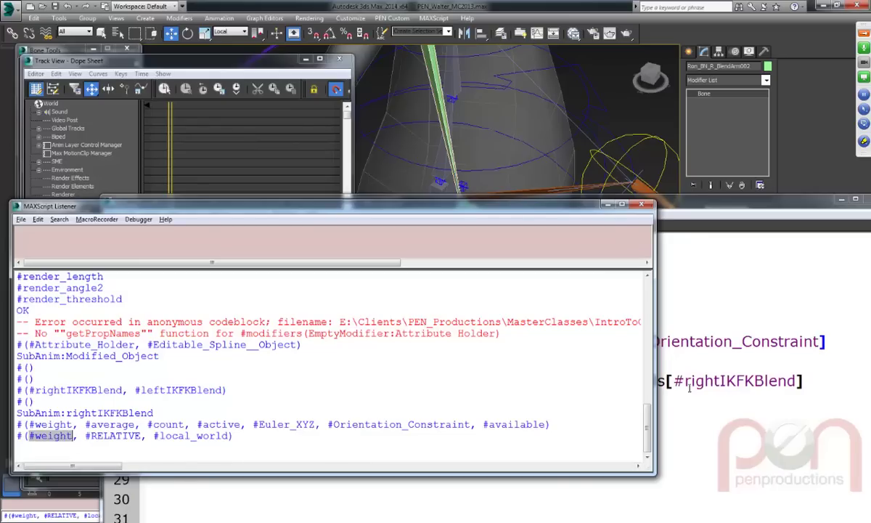
{"action": "left_click", "coordinate": [731, 355]}
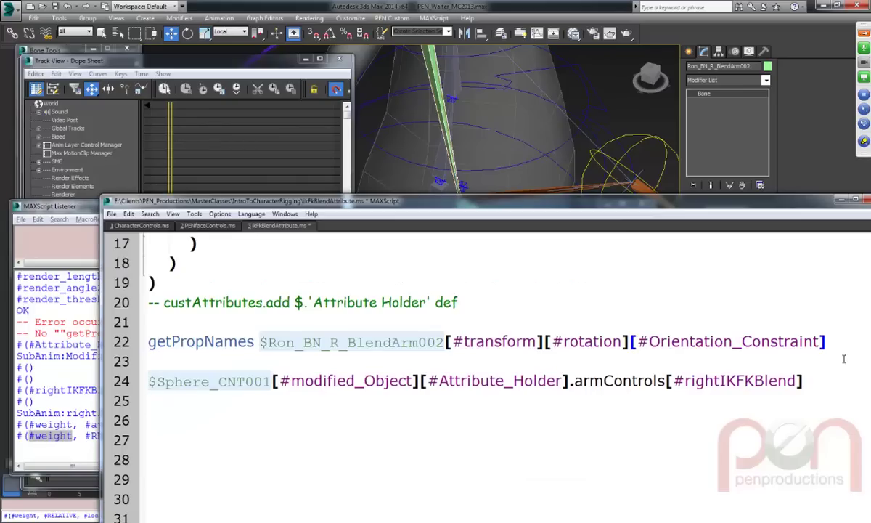
{"action": "type", "text": "["}
{"action": "key", "text": "ctrl+v"}
{"action": "type", "text": "]"}
{"action": "key", "text": "shift+Home"}
{"action": "key", "text": "shift+Return"}
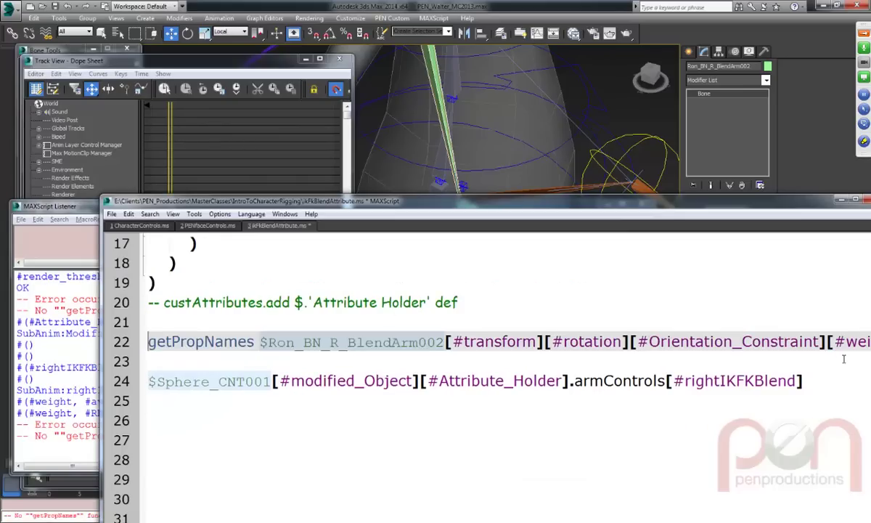
Reposition the script window, evaluate the whole of line 22 ending in [#weight] again, and clear the Listener.
{"action": "left_click", "coordinate": [776, 363]}
{"action": "left_click_drag", "start_coordinate": [546, 204], "coordinate": [488, 100]}
{"action": "left_click_drag", "start_coordinate": [561, 473], "coordinate": [617, 474]}
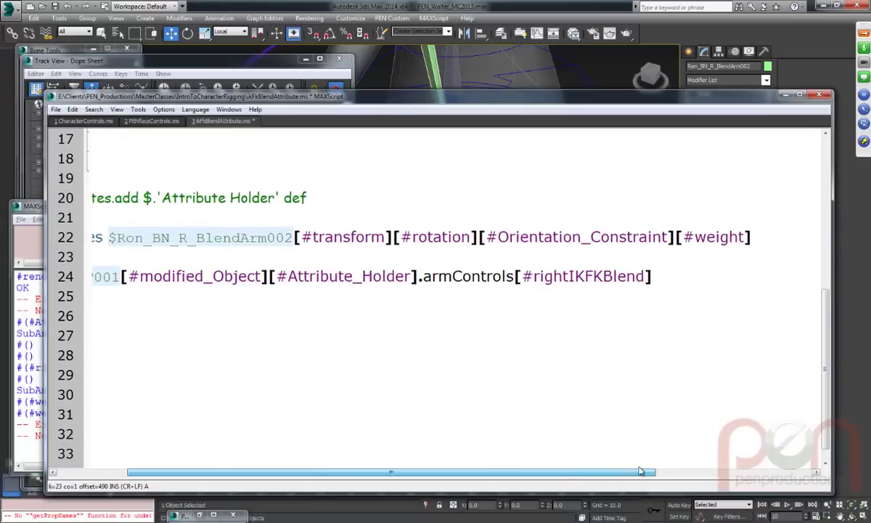
{"action": "left_click", "coordinate": [822, 238]}
{"action": "key", "text": "shift+Home"}
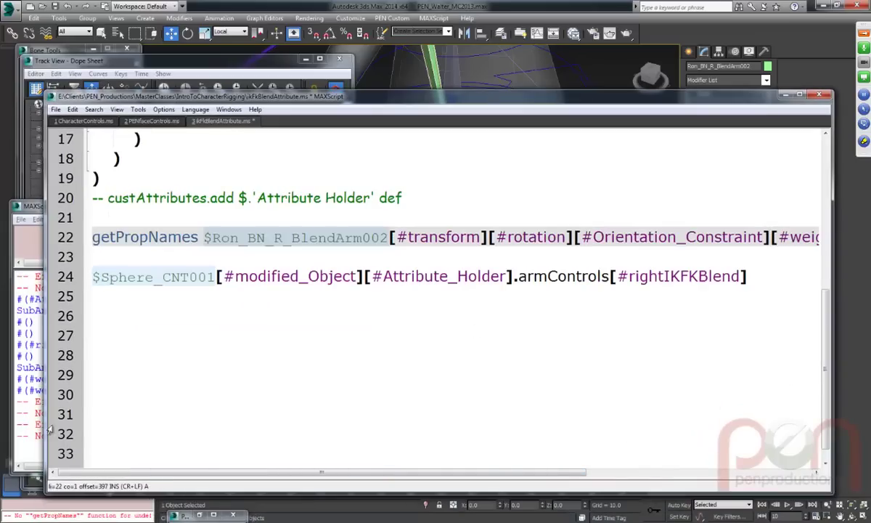
{"action": "key", "text": "F11"}
{"action": "key", "text": "ctrl+d"}
Evaluate line 22 only up to [#Orientation_Constraint] and check the property names in the Listener.
{"action": "left_click", "coordinate": [722, 225]}
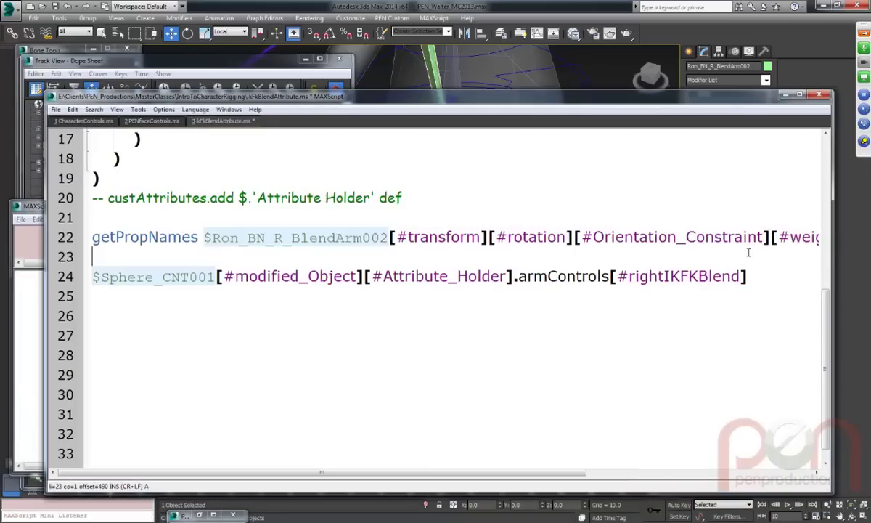
{"action": "left_click_drag", "start_coordinate": [723, 225], "coordinate": [98, 226]}
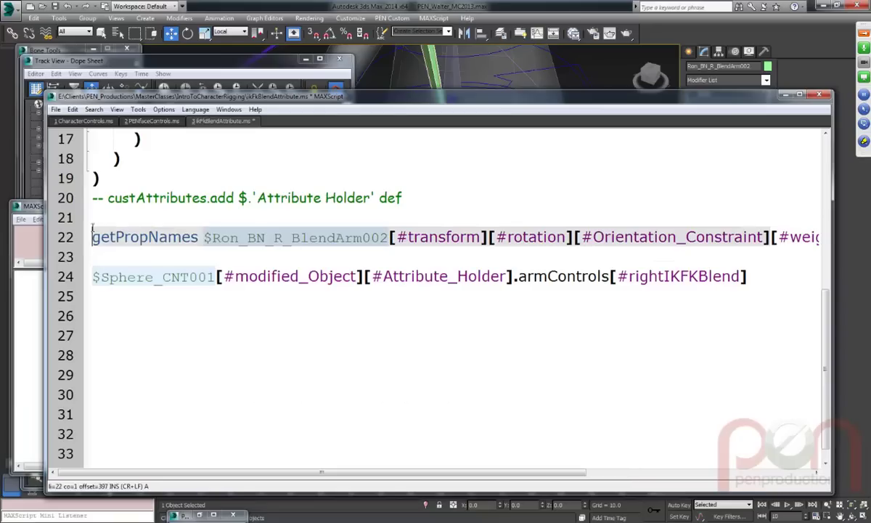
{"action": "key", "text": "shift+Return"}
{"action": "key", "text": "F11"}
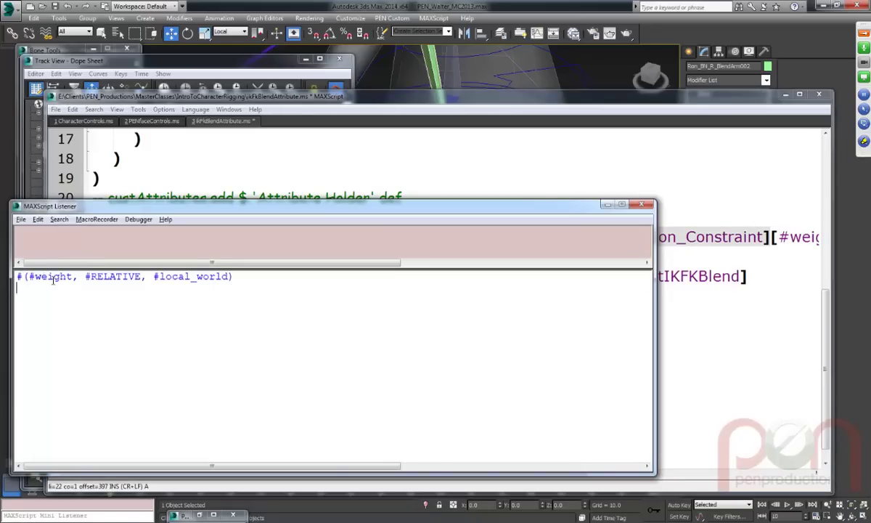
{"action": "left_click", "coordinate": [725, 316]}
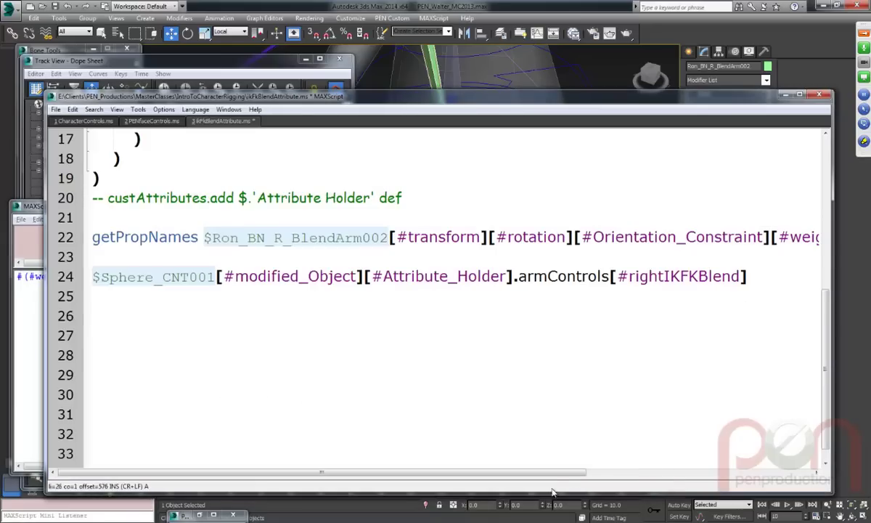
Change the last index on line 22 to [#weights], evaluate the line, and check the Listener output.
{"action": "left_click", "coordinate": [558, 475]}
{"action": "left_click", "coordinate": [730, 236]}
{"action": "type", "text": "s"}
{"action": "key", "text": "End"}
{"action": "key", "text": "shift+Home"}
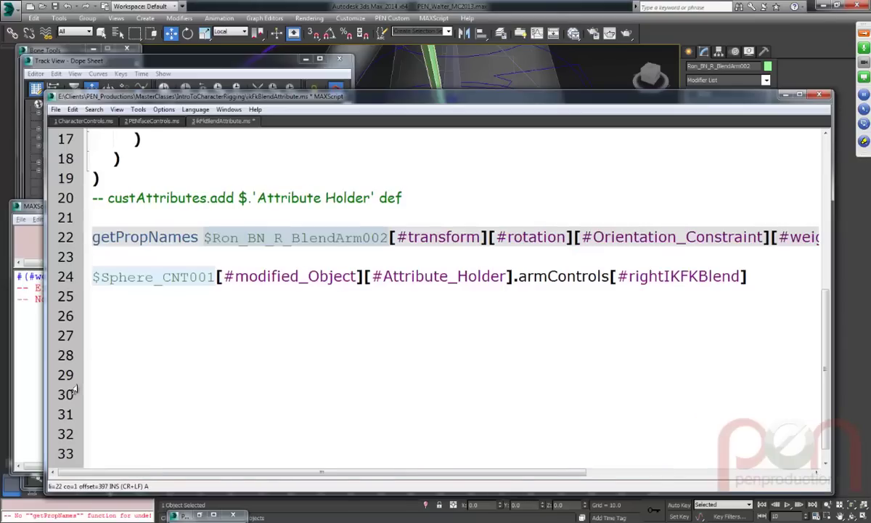
{"action": "key", "text": "shift+Return"}
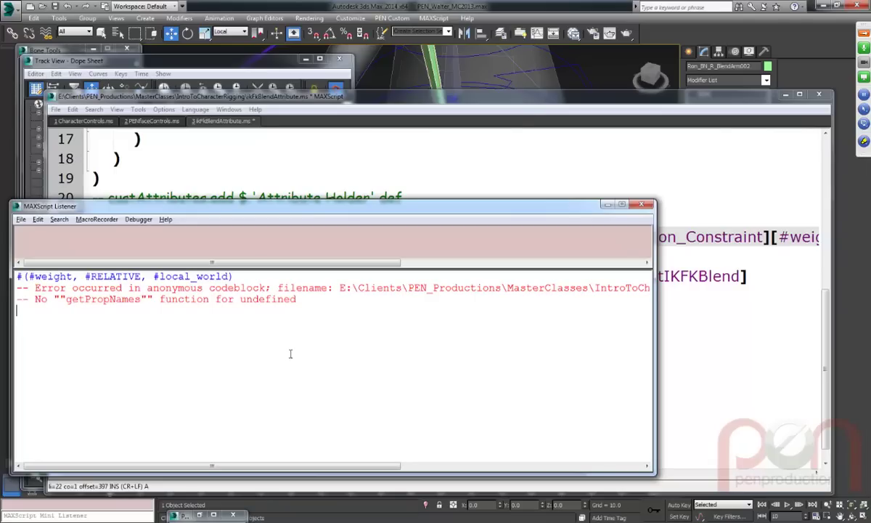
Delete the [#weights] index from the end of line 22, evaluate the line, and check the Listener output.
{"action": "left_click", "coordinate": [523, 108]}
{"action": "left_click_drag", "start_coordinate": [497, 474], "coordinate": [581, 476]}
{"action": "left_click", "coordinate": [744, 236]}
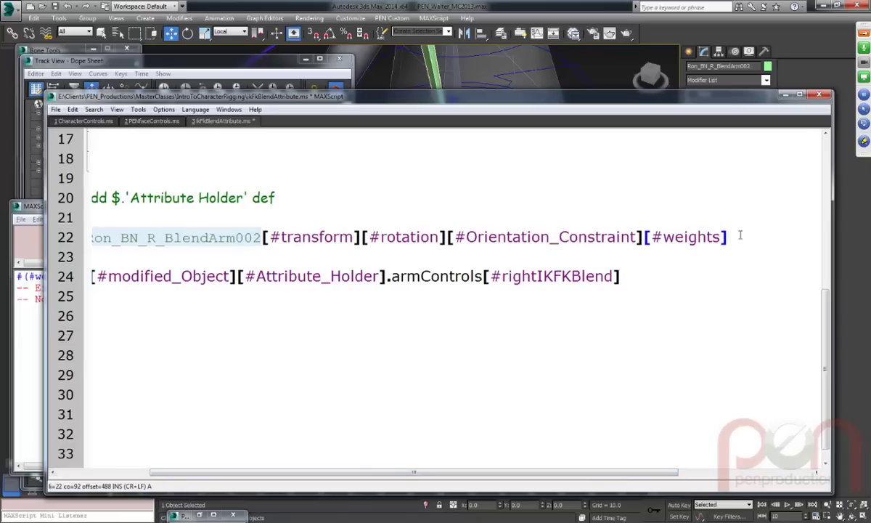
{"action": "key", "text": "ctrl+shift+Left"}
{"action": "key", "text": "ctrl+shift+Left"}
{"action": "key", "text": "ctrl+shift+Left"}
{"action": "key", "text": "BackSpace"}
{"action": "key", "text": "shift+Return"}
{"action": "left_click", "coordinate": [25, 317]}
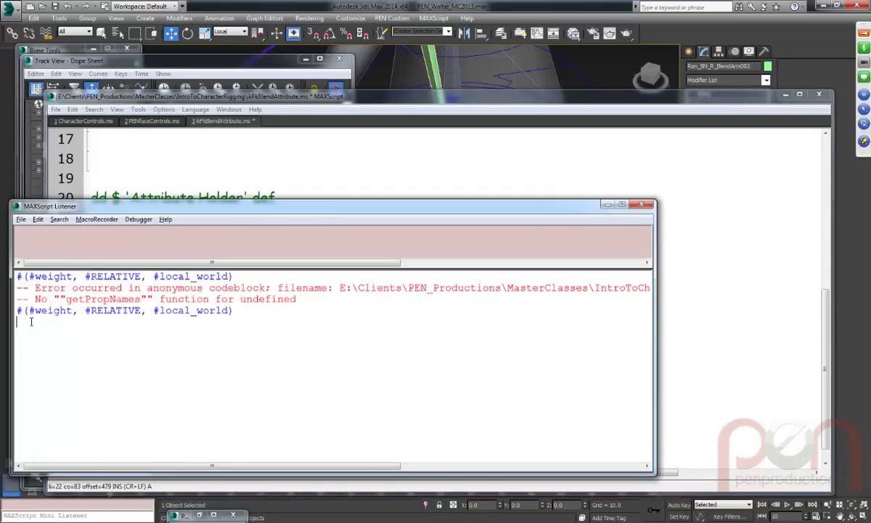
Examine the track names under the bone's Orientation Constraint in the Dope Sheet hierarchy.
{"action": "left_click", "coordinate": [191, 61]}
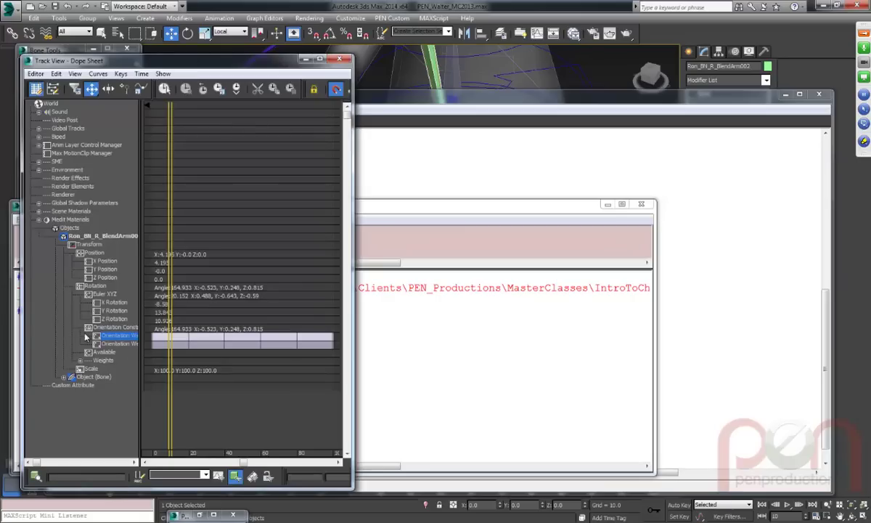
{"action": "left_click_drag", "start_coordinate": [74, 333], "coordinate": [59, 332]}
{"action": "middle_click_drag", "start_coordinate": [57, 330], "coordinate": [47, 332]}
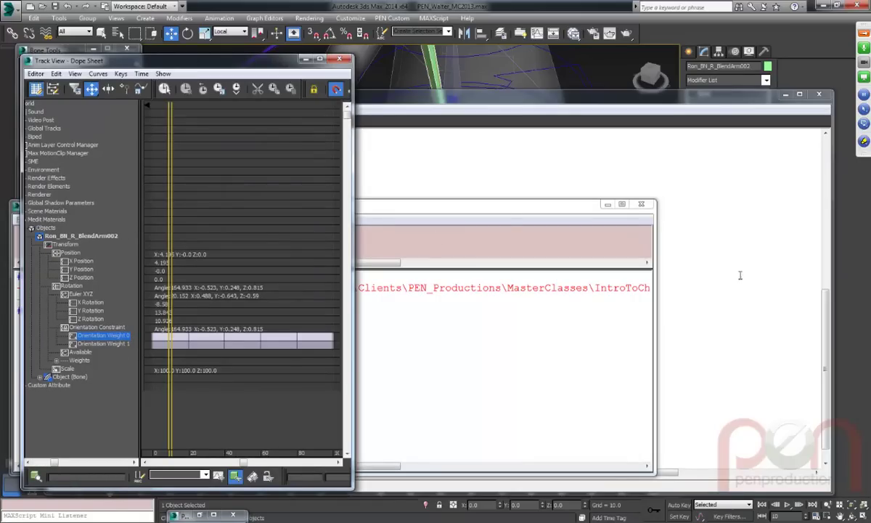
Append the index [#Orientation_Constraint0] to line 22 and evaluate the whole line.
{"action": "left_click", "coordinate": [700, 270]}
{"action": "left_click", "coordinate": [657, 237]}
{"action": "type", "text": "{#"}
{"action": "type", "text": "Or"}
{"action": "type", "text": "ient"}
{"action": "key", "text": "BackSpace"}
{"action": "key", "text": "BackSpace"}
{"action": "key", "text": "BackSpace"}
{"action": "key", "text": "BackSpace"}
{"action": "key", "text": "BackSpace"}
{"action": "key", "text": "BackSpace"}
{"action": "key", "text": "BackSpace"}
{"action": "key", "text": "BackSpace"}
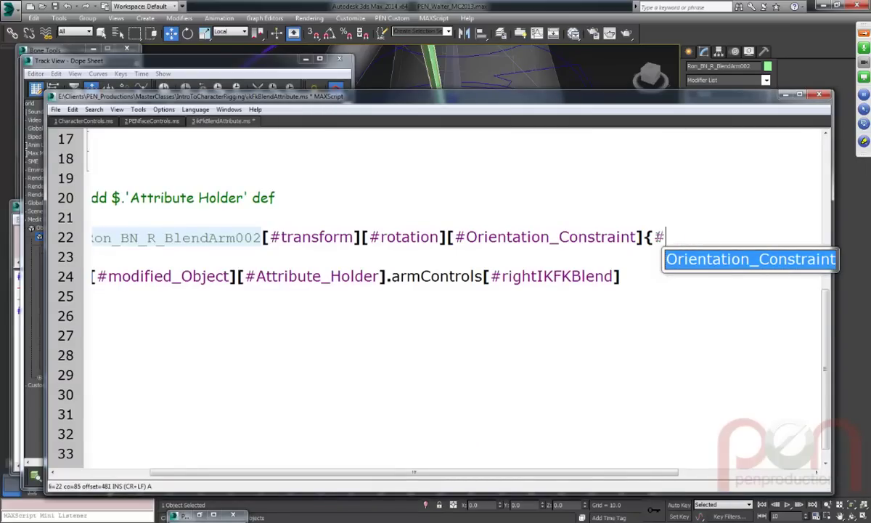
{"action": "type", "text": "[#Ori"}
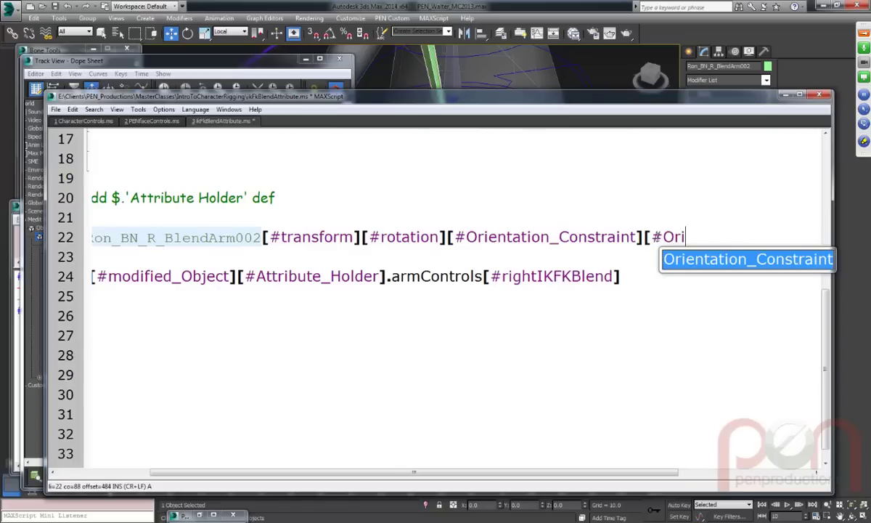
{"action": "type", "text": "entation"}
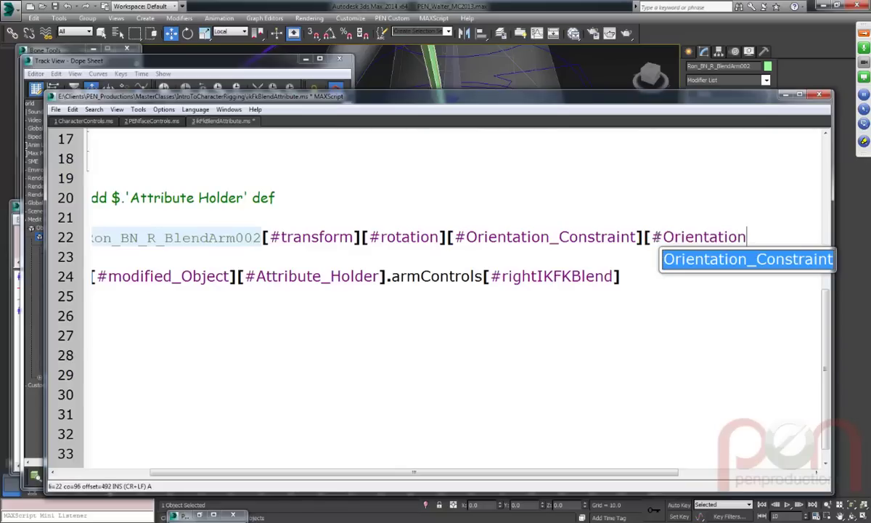
{"action": "type", "text": "_"}
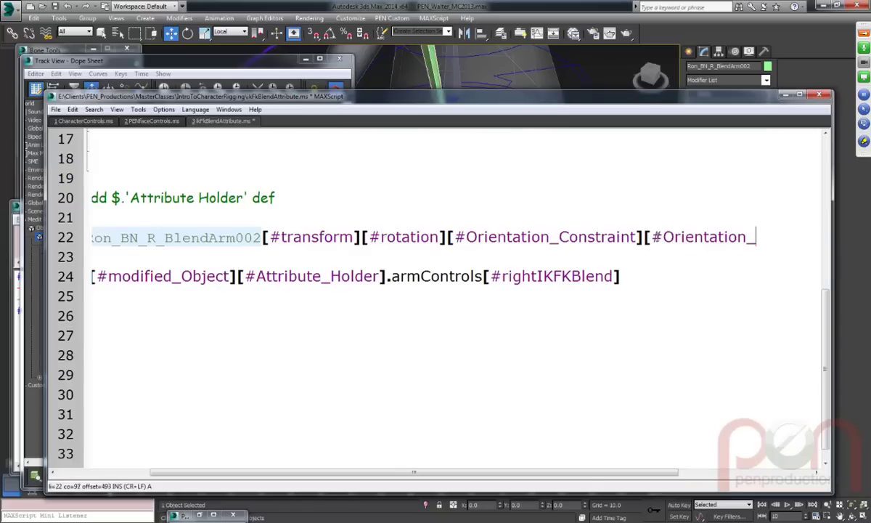
{"action": "type", "text": "Constraint"}
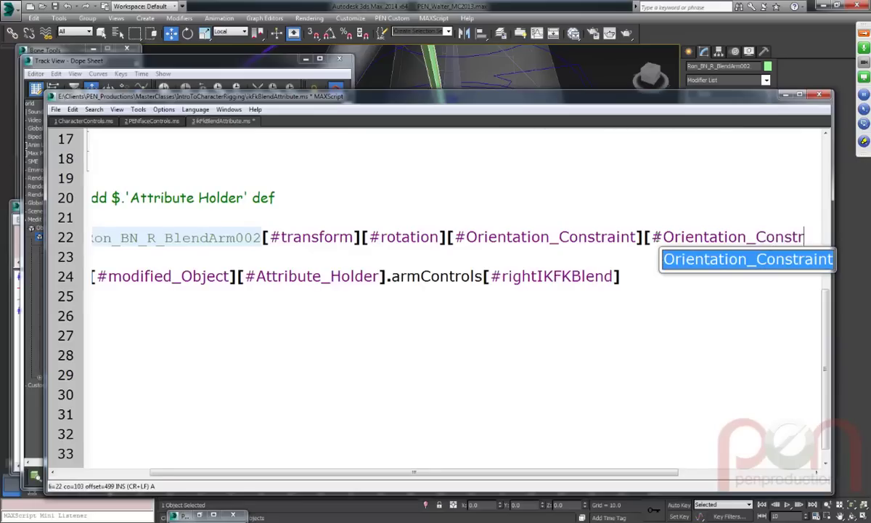
{"action": "type", "text": "0"}
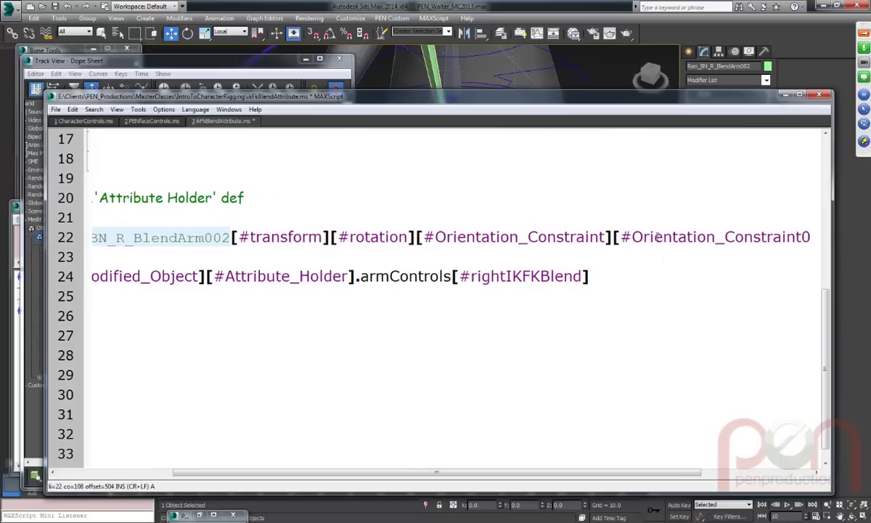
{"action": "type", "text": "]"}
{"action": "key", "text": "shift+Home"}
{"action": "key", "text": "shift+Return"}
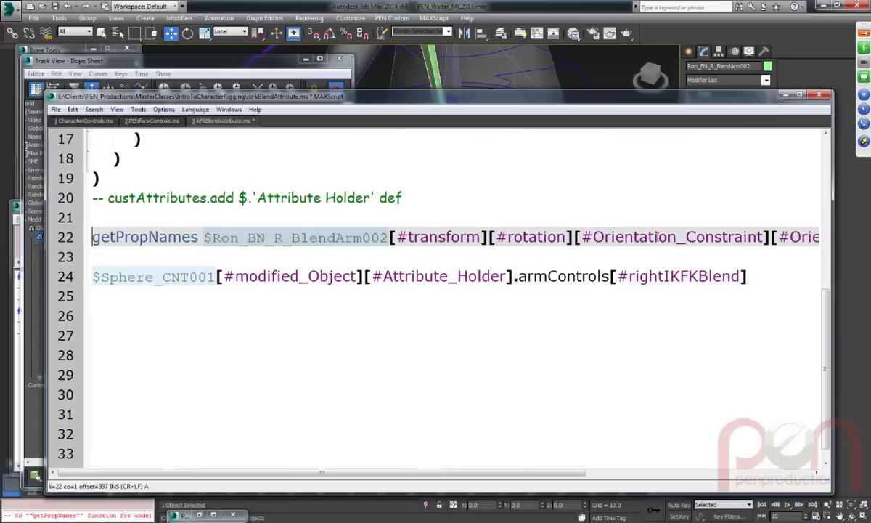
Check the Dope Sheet track names, change line 22's last index to [#Orientation_Constraint_0], and evaluate the line.
{"action": "left_click", "coordinate": [36, 405]}
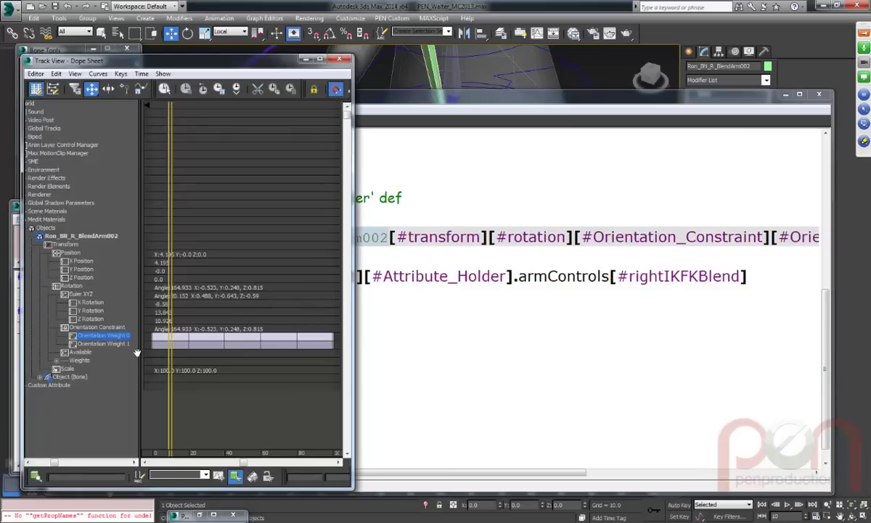
{"action": "left_click", "coordinate": [661, 257]}
{"action": "left_click_drag", "start_coordinate": [568, 472], "coordinate": [716, 472]}
{"action": "left_click", "coordinate": [755, 237]}
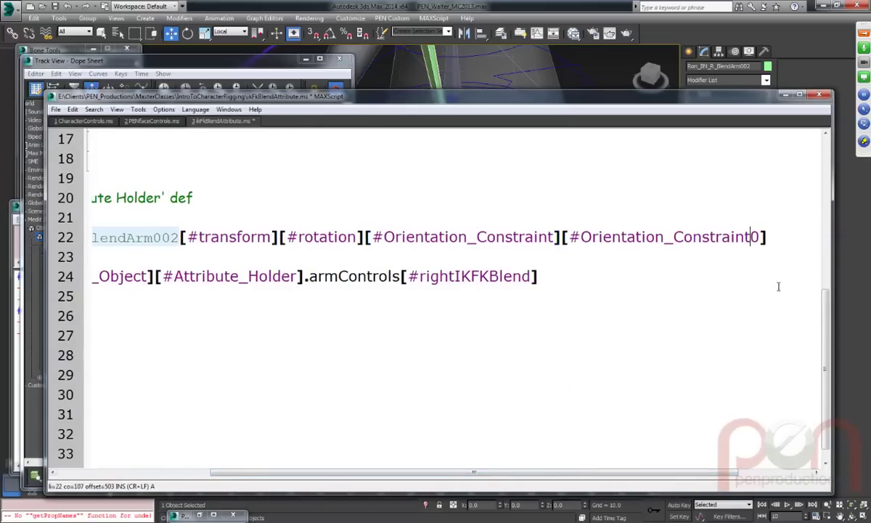
{"action": "key", "text": "shift+Home"}
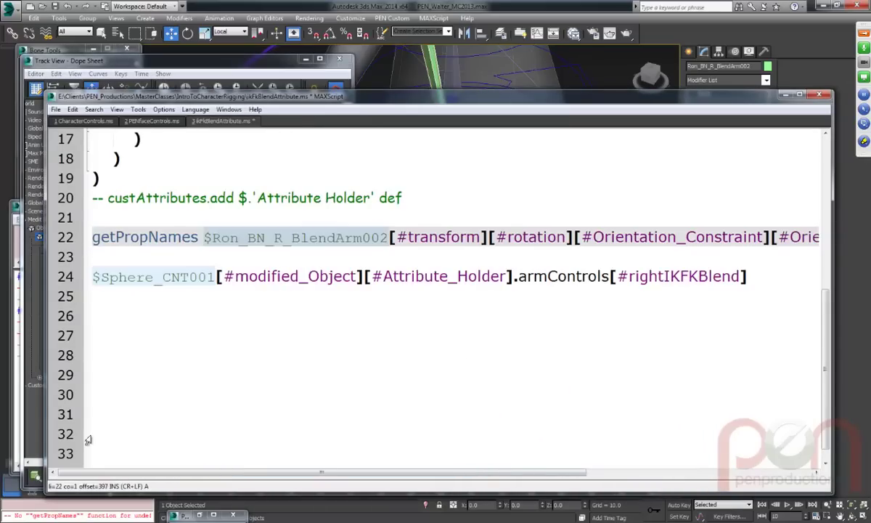
Evaluate only line 22's expression from $Ron_BN_R_BlendArm002 through [#Orientation_Constraint_0], leaving out getPropNames.
{"action": "key", "text": "Down"}
{"action": "key", "text": "Down"}
{"action": "key", "text": "Down"}
{"action": "left_click_drag", "start_coordinate": [510, 478], "coordinate": [726, 477]}
{"action": "left_click", "coordinate": [197, 237]}
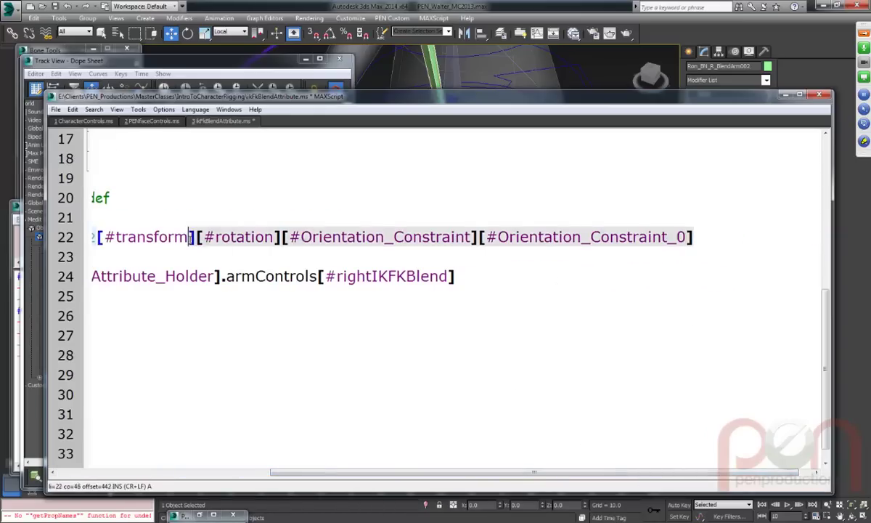
{"action": "key", "text": "shift+Home"}
{"action": "key", "text": "shift+Right"}
{"action": "key", "text": "shift+Right"}
{"action": "key", "text": "shift+Right"}
{"action": "key", "text": "shift+Right"}
{"action": "key", "text": "shift+Right"}
{"action": "key", "text": "shift+Right"}
{"action": "key", "text": "shift+Right"}
{"action": "key", "text": "shift+Right"}
{"action": "key", "text": "shift+Right"}
{"action": "key", "text": "shift+Right"}
{"action": "key", "text": "shift+Right"}
{"action": "key", "text": "shift+Right"}
{"action": "key", "text": "shift+Right"}
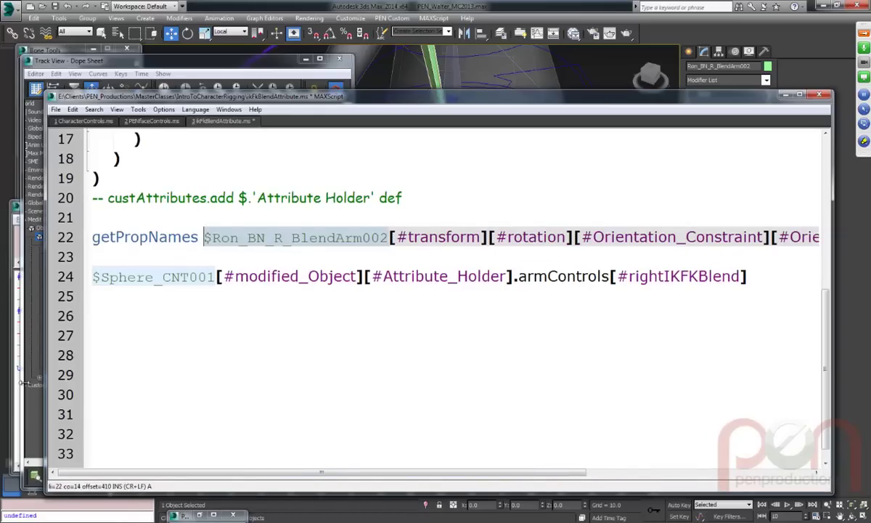
Check the weight track names in the Dope Sheet and change line 22's last index to [#Orientation_Weight_0].
{"action": "key", "text": "F11"}
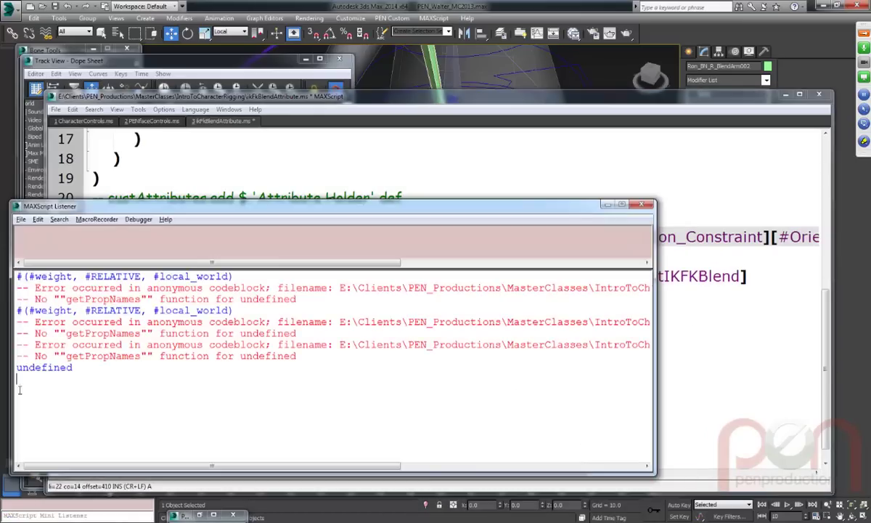
{"action": "left_click", "coordinate": [371, 90]}
{"action": "left_click_drag", "start_coordinate": [733, 269], "coordinate": [751, 254]}
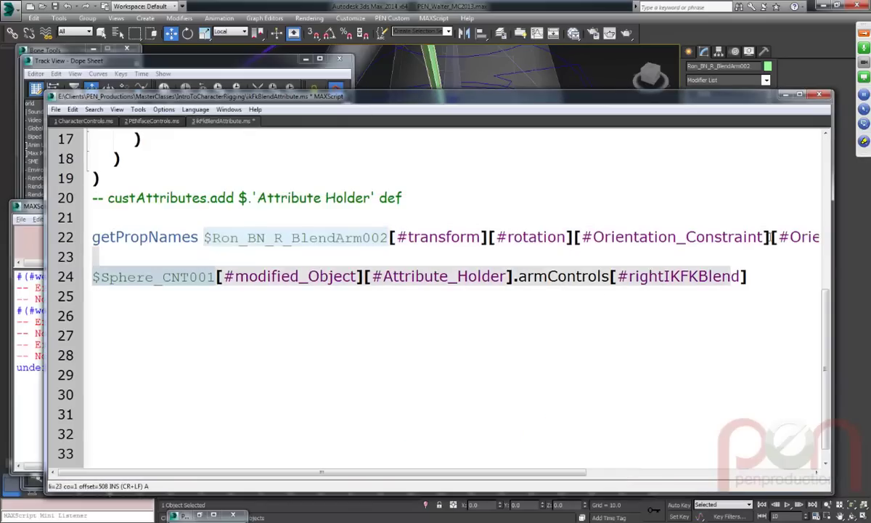
{"action": "left_click", "coordinate": [110, 62]}
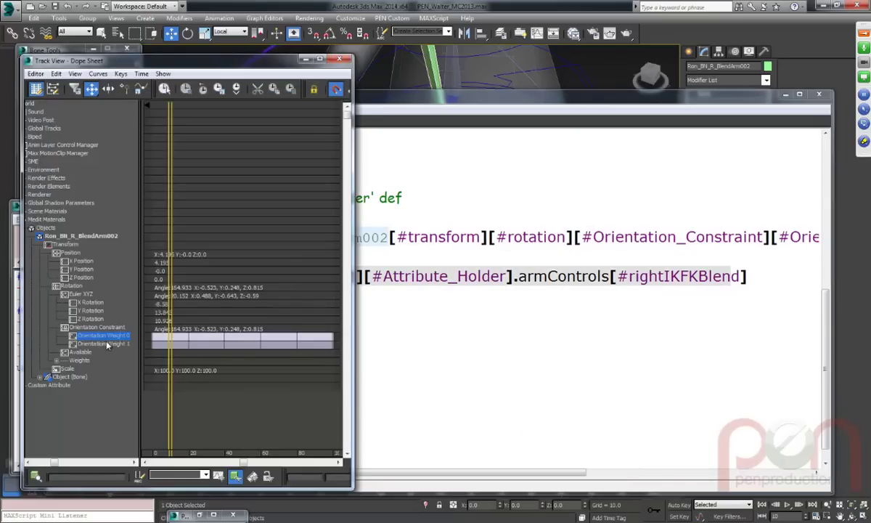
{"action": "left_click", "coordinate": [479, 273]}
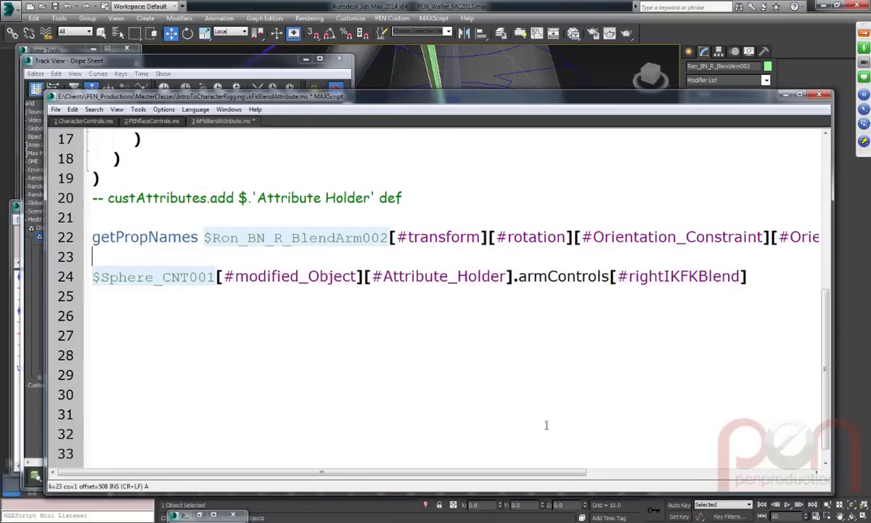
{"action": "left_click_drag", "start_coordinate": [578, 471], "coordinate": [739, 472]}
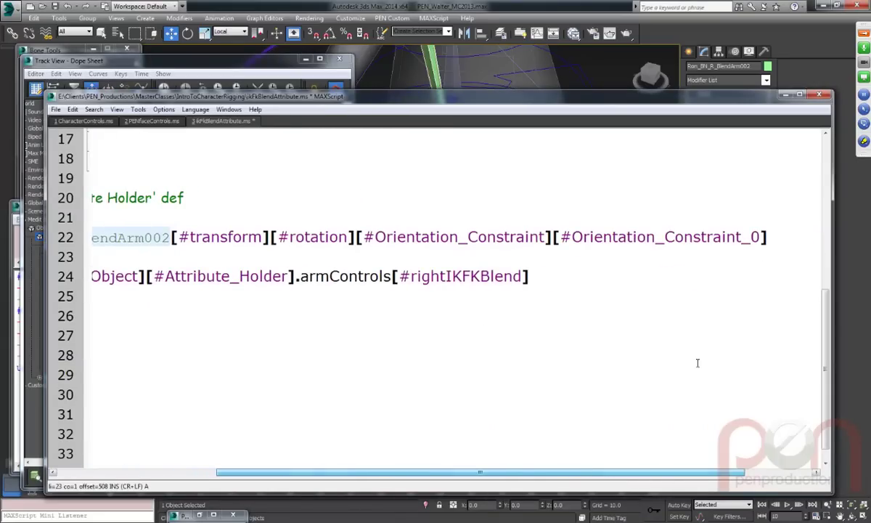
{"action": "double_click", "coordinate": [691, 241]}
{"action": "left_click", "coordinate": [702, 246]}
{"action": "left_click_drag", "start_coordinate": [664, 239], "coordinate": [744, 230]}
{"action": "type", "text": "Weight"}
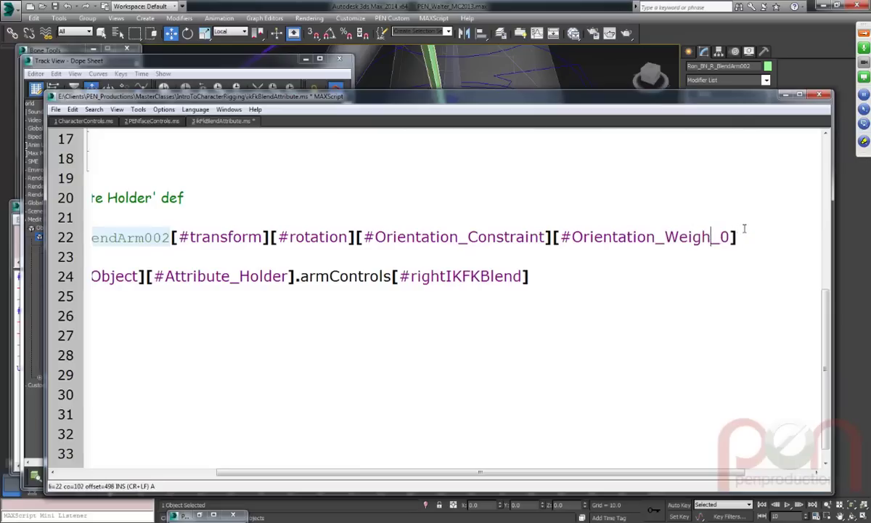
Evaluate the whole getPropNames line 22 and read its output in the MAXScript Listener.
{"action": "left_click", "coordinate": [746, 239]}
{"action": "key", "text": "shift+Return"}
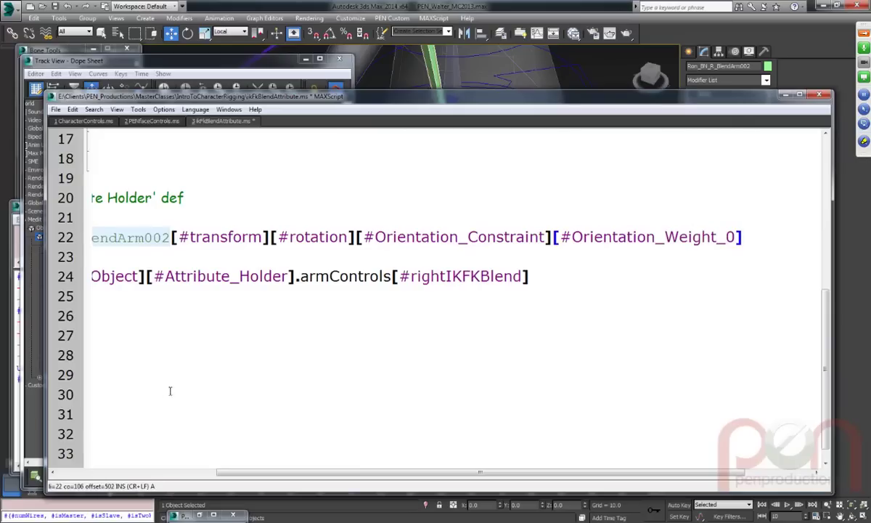
{"action": "left_click", "coordinate": [18, 404]}
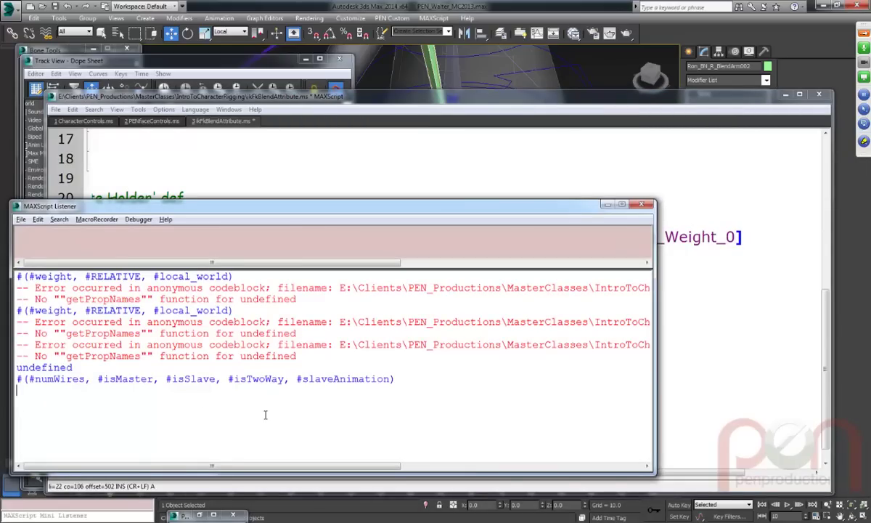
Evaluate only line 22's expression from $Ron_BN_R_BlendArm002 through [#Orientation_Weight_0] and read the Listener output.
{"action": "left_click", "coordinate": [699, 250]}
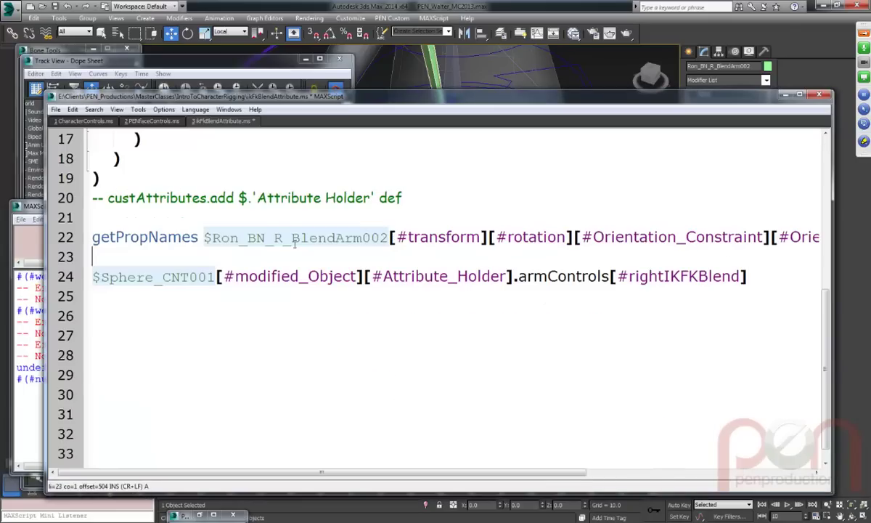
{"action": "left_click_drag", "start_coordinate": [203, 237], "coordinate": [847, 230]}
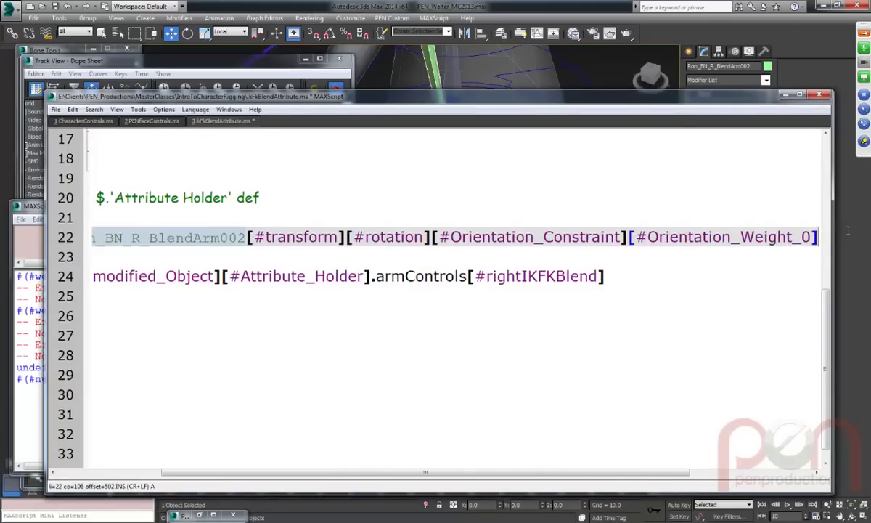
{"action": "key", "text": "shift+Return"}
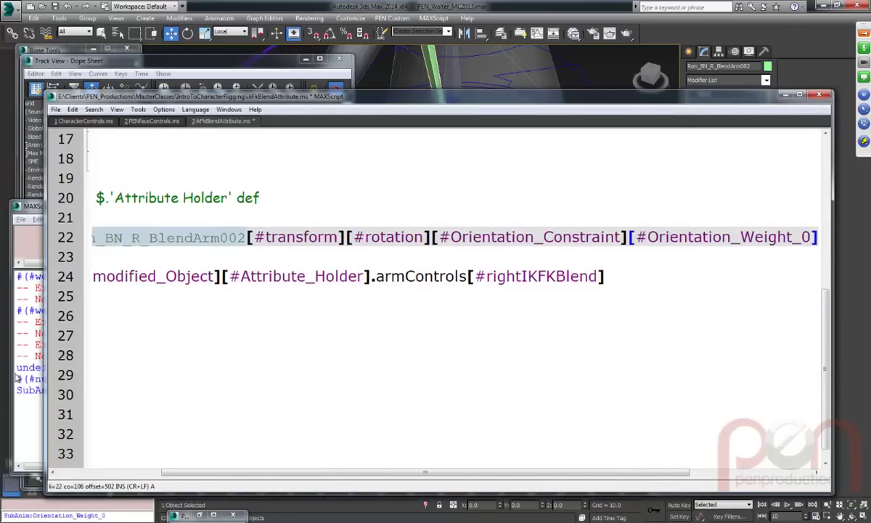
{"action": "left_click", "coordinate": [30, 378]}
{"action": "left_click", "coordinate": [515, 100]}
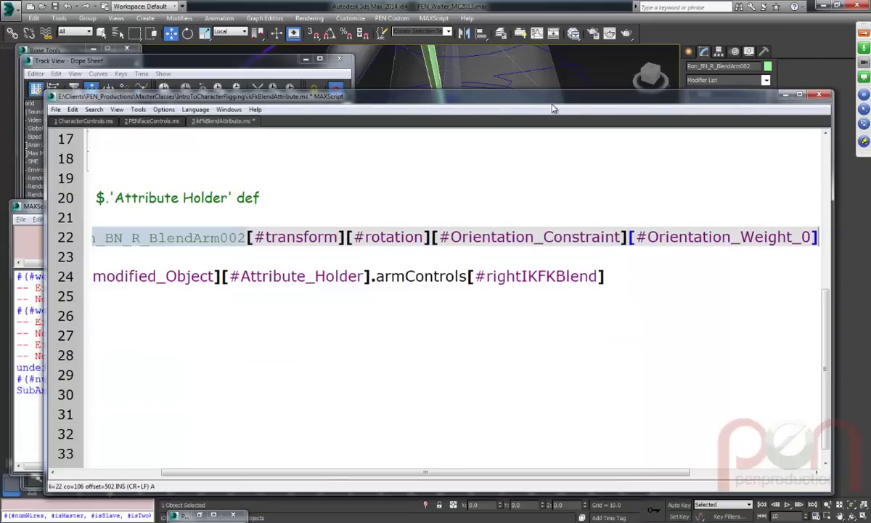
Copy line 22's expression from $Ron_BN_R_BlendArm002 through [#Orientation_Weight_0], without getPropNames, onto line 23.
{"action": "key", "text": "Left"}
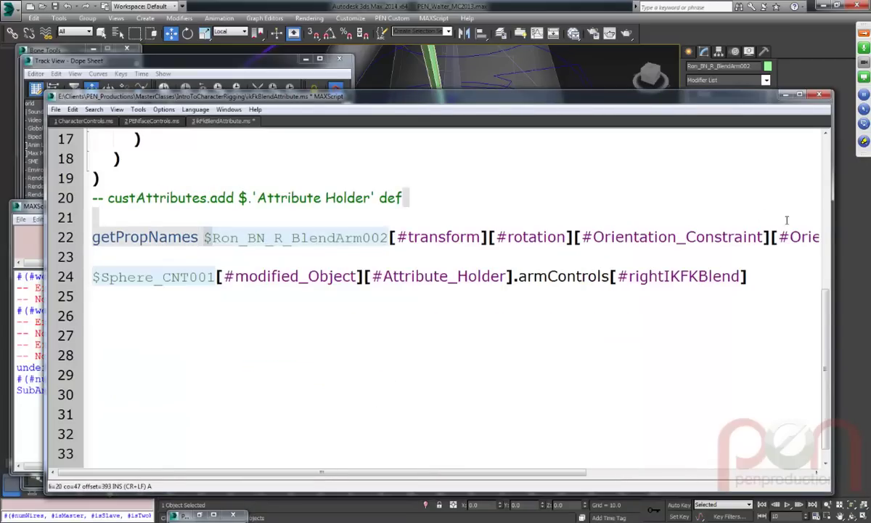
{"action": "key", "text": "End"}
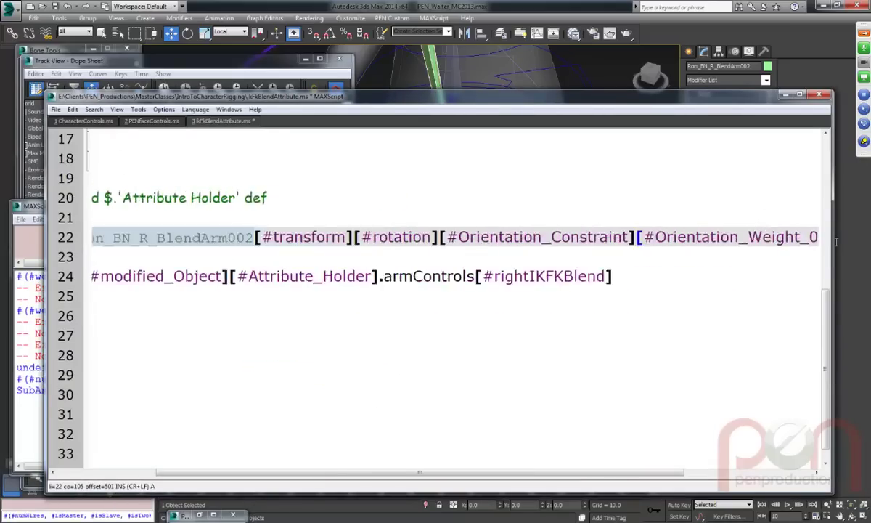
{"action": "left_click", "coordinate": [482, 369]}
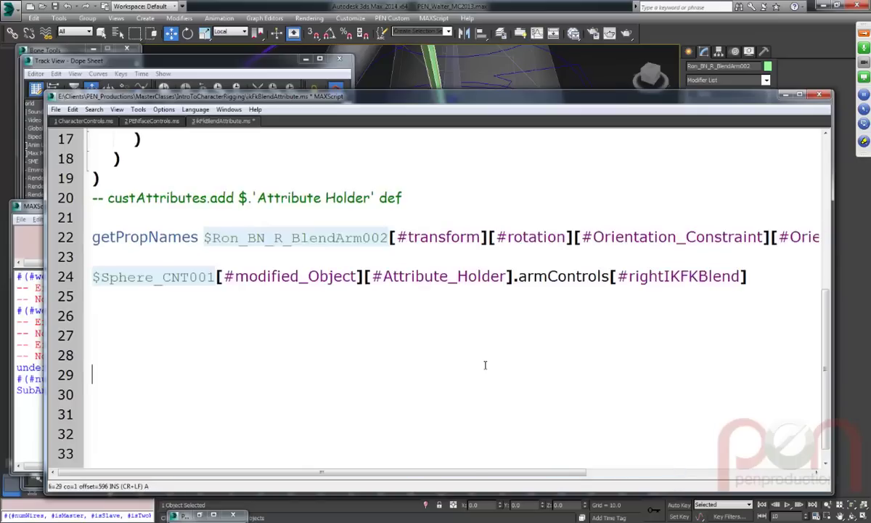
{"action": "scroll", "coordinate": [485, 363], "scroll_direction": "down", "scroll_amount": 3, "text": "ctrl"}
{"action": "left_click", "coordinate": [179, 270]}
{"action": "key", "text": "shift+End"}
{"action": "key", "text": "ctrl+c"}
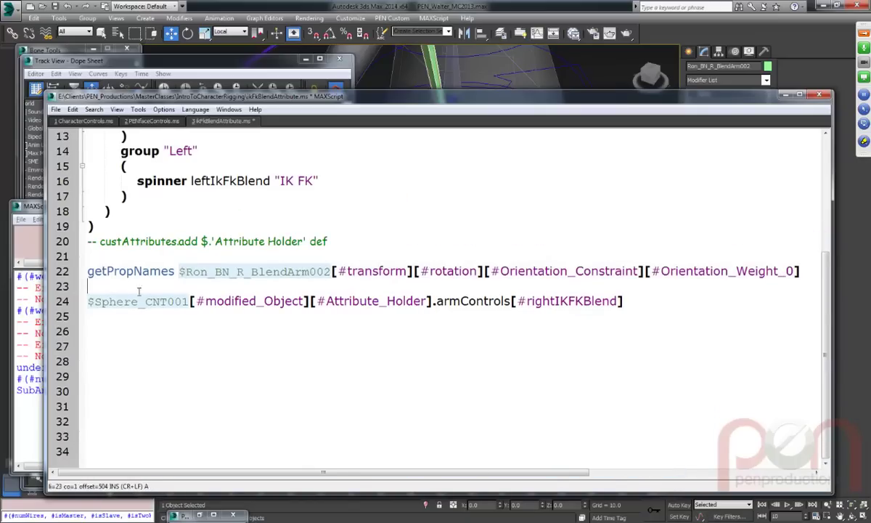
{"action": "key", "text": "Down"}
{"action": "key", "text": "ctrl+v"}
Insert two new lines below line 22 and enter paramWire.connect on line 24.
{"action": "left_click", "coordinate": [800, 271]}
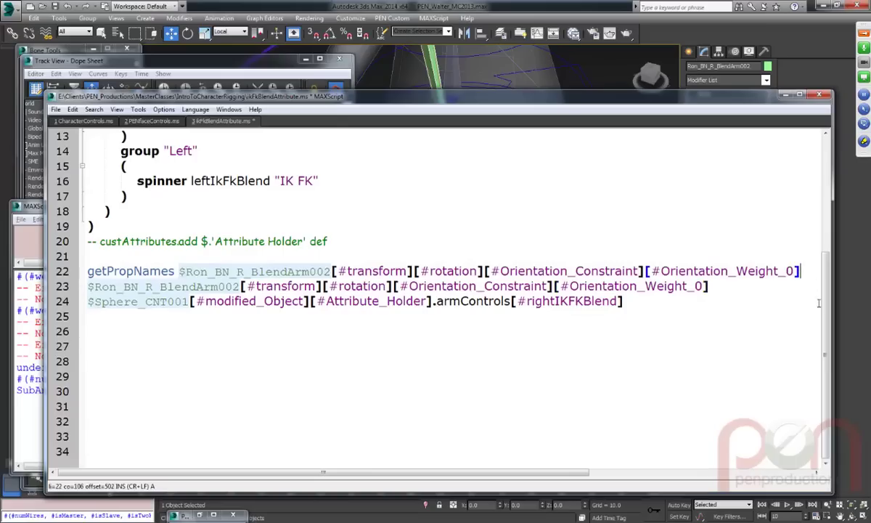
{"action": "key", "text": "Return"}
{"action": "key", "text": "Return"}
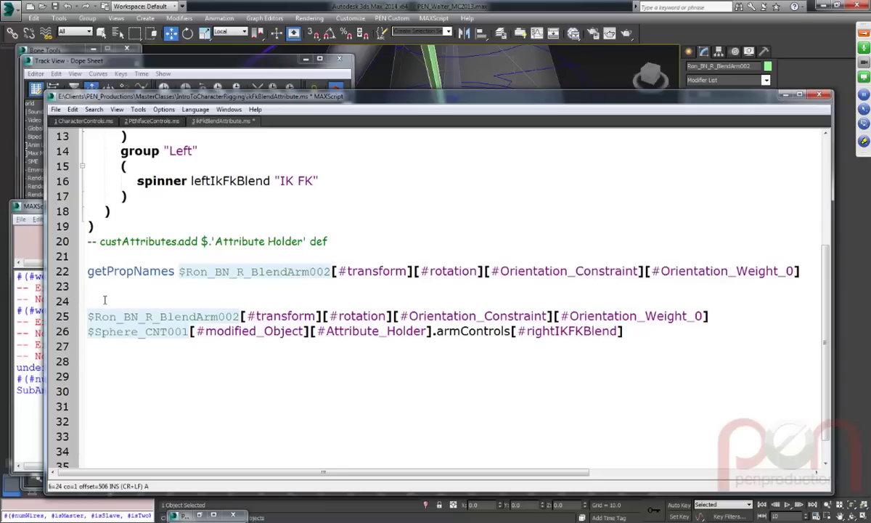
{"action": "type", "text": "paramWire"}
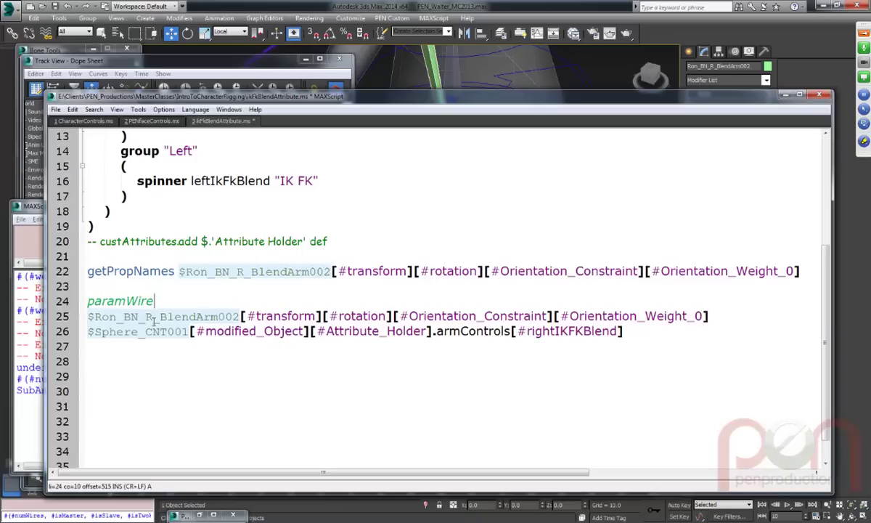
{"action": "type", "text": ".con"}
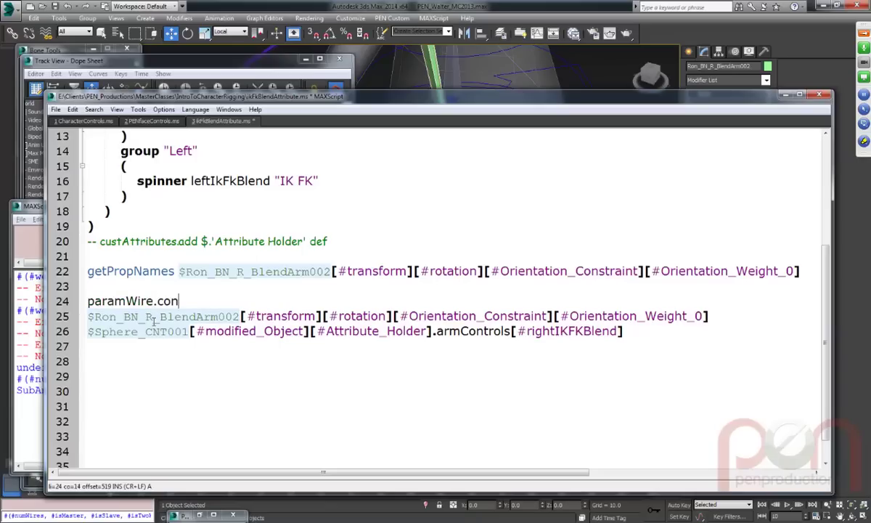
{"action": "type", "text": "nect"}
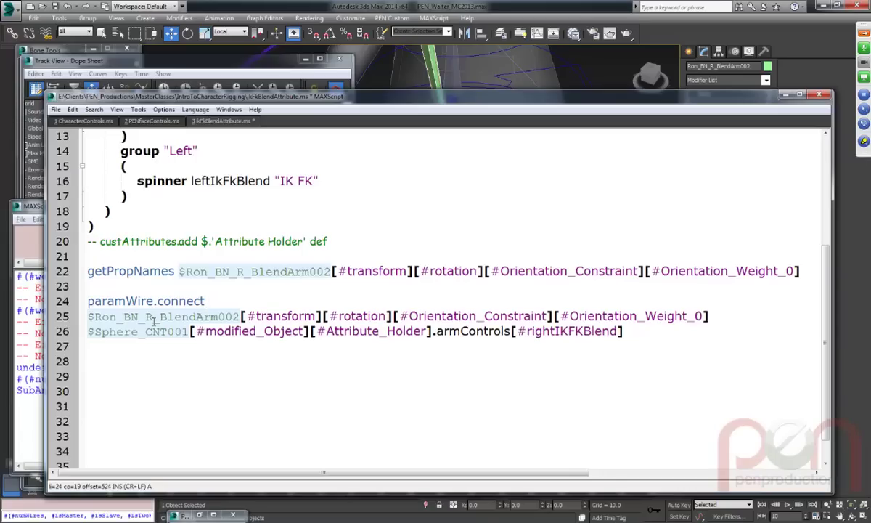
Copy the $Sphere_CNT001 rightIKFKBlend expression after paramWire.connect on line 24 and end the line with a backslash continuation.
{"action": "left_click", "coordinate": [89, 315]}
{"action": "mouse_move", "coordinate": [64, 332]}
{"action": "left_mouse_down"}
{"action": "mouse_move", "coordinate": [58, 319]}
{"action": "mouse_move", "coordinate": [66, 335]}
{"action": "left_mouse_up"}
{"action": "left_click", "coordinate": [204, 301]}
{"action": "key", "text": "ctrl+v"}
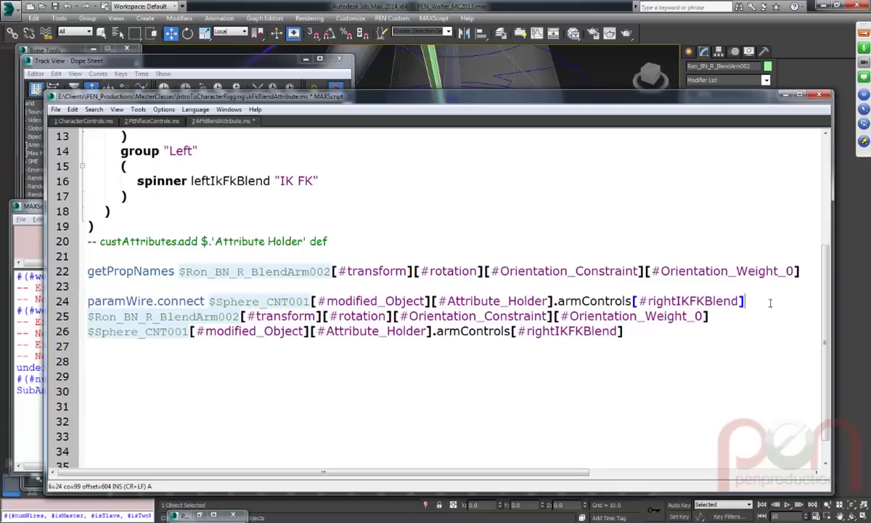
{"action": "type", "text": "\\"}
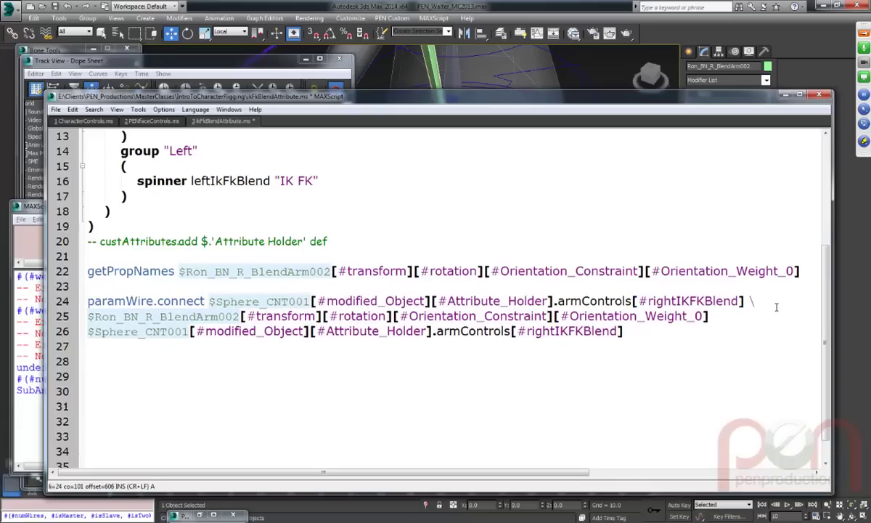
Indent the $Ron_BN_R_BlendArm002 weight expression on line 25 as the second argument and end it with a backslash and a new line.
{"action": "key", "text": "Return"}
{"action": "key", "text": "Return"}
{"action": "left_click_drag", "start_coordinate": [710, 347], "coordinate": [89, 317]}
{"action": "key", "text": "Left"}
{"action": "key", "text": "Tab"}
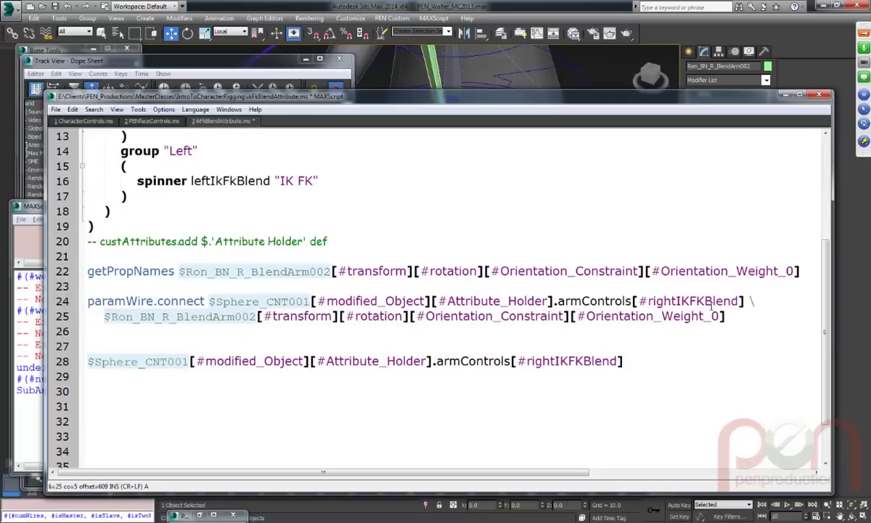
{"action": "left_click", "coordinate": [733, 318]}
{"action": "type", "text": "\\"}
{"action": "key", "text": "Return"}
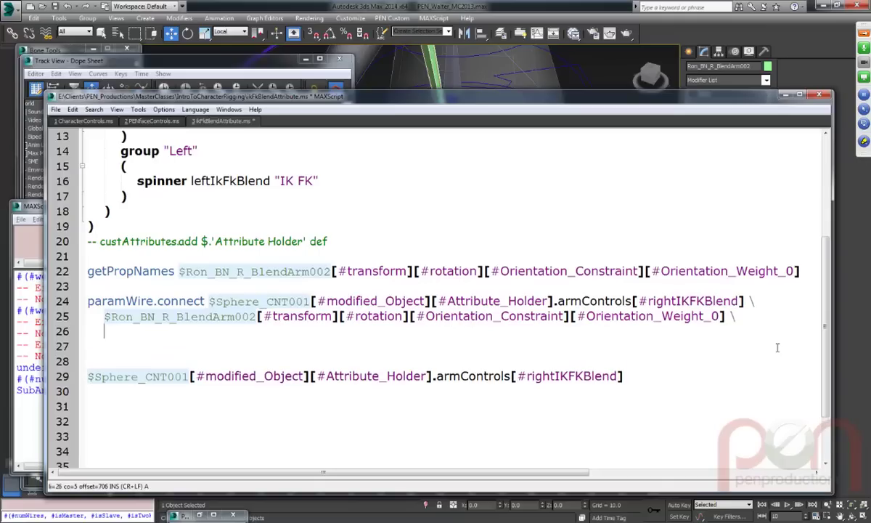
Enter "rightIKFKBlend" on line 26 as the wire's expression string.
{"action": "type", "text": "\""}
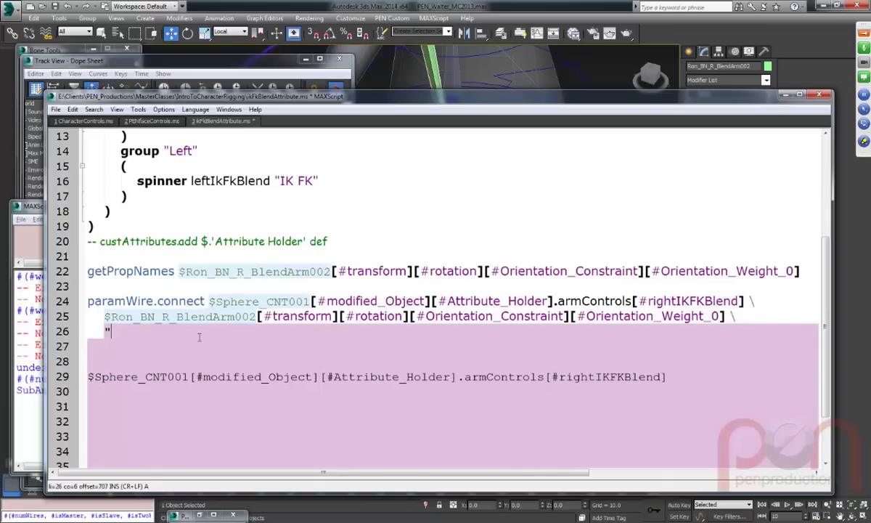
{"action": "key", "text": "ctrl+v"}
{"action": "type", "text": "\""}
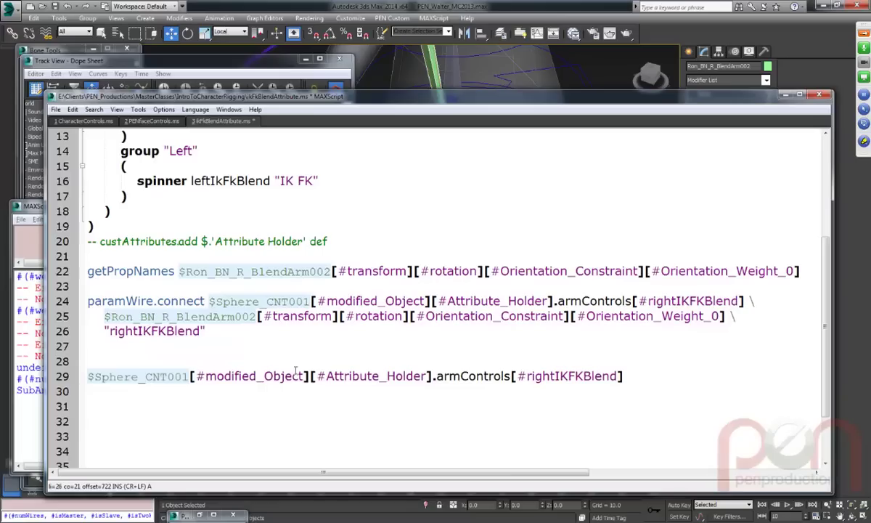
Evaluate the paramWire.connect block on lines 24 to 26 and check the result in the Listener.
{"action": "left_click_drag", "start_coordinate": [65, 299], "coordinate": [66, 328]}
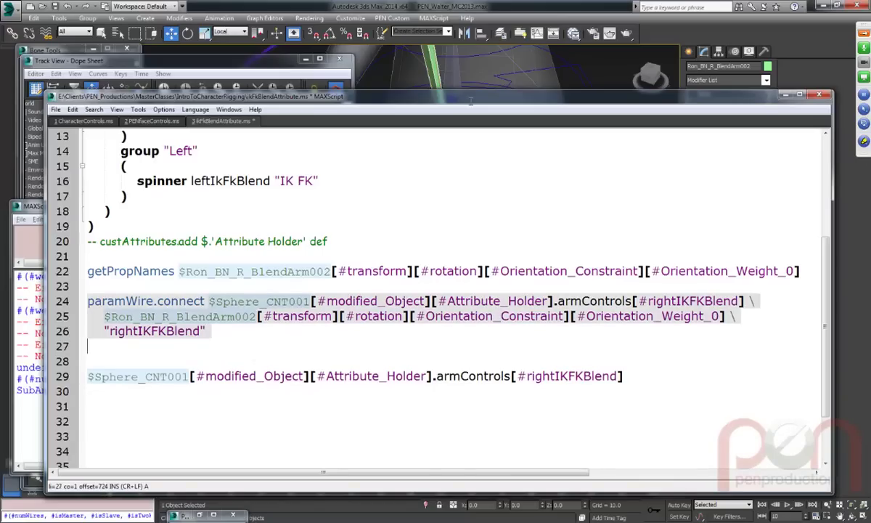
{"action": "left_click_drag", "start_coordinate": [447, 101], "coordinate": [447, 123]}
{"action": "key", "text": "shift+Return"}
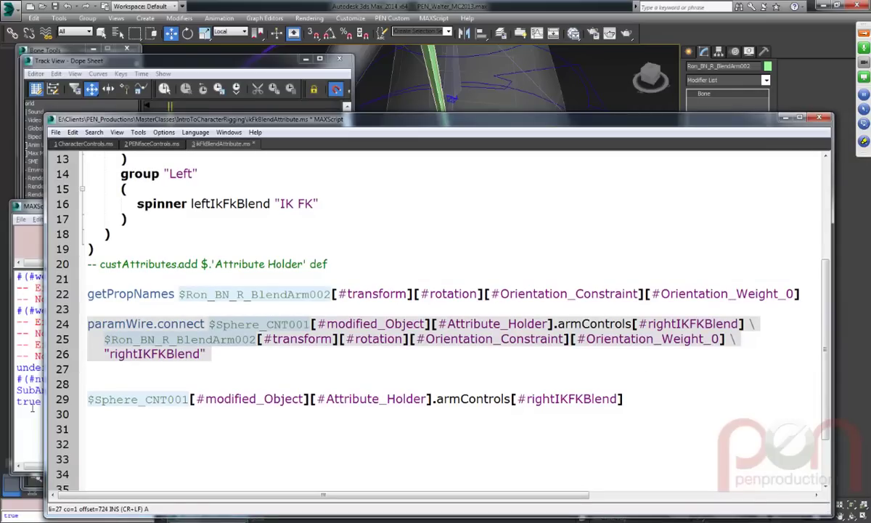
{"action": "key", "text": "F11"}
{"action": "left_click", "coordinate": [389, 127]}
Delete the leftover $Sphere_CNT001 expression on line 29 and duplicate the paramWire.connect block directly below the original.
{"action": "left_click", "coordinate": [61, 400]}
{"action": "key", "text": "Delete"}
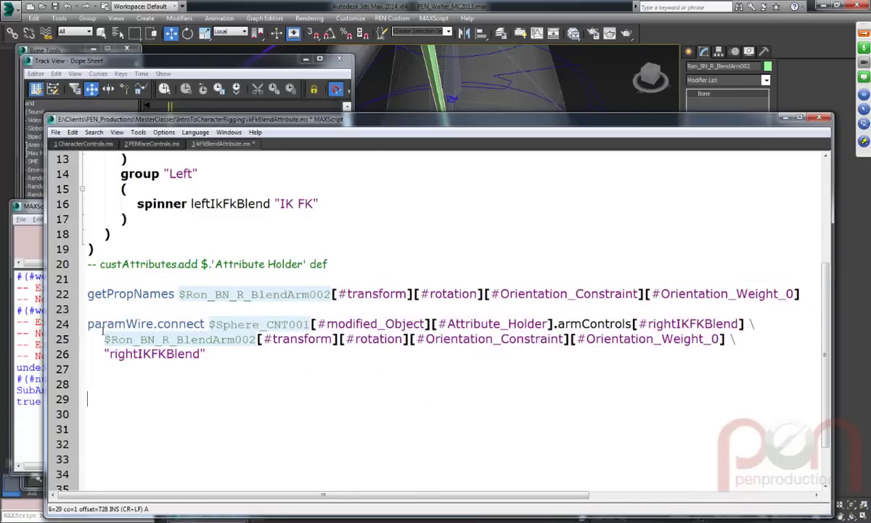
{"action": "left_click_drag", "start_coordinate": [62, 323], "coordinate": [60, 354]}
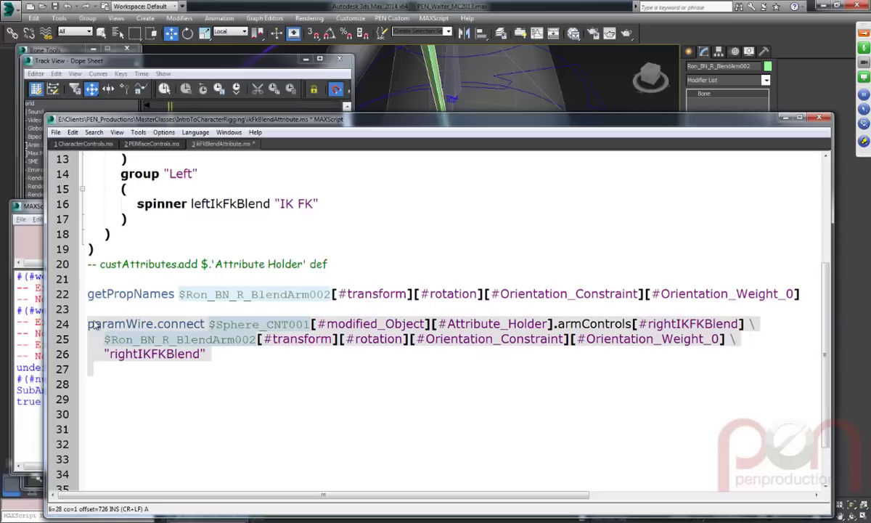
{"action": "left_click", "coordinate": [88, 367]}
{"action": "left_click_drag", "start_coordinate": [73, 318], "coordinate": [62, 355]}
{"action": "left_click_drag", "start_coordinate": [91, 320], "coordinate": [88, 366], "text": "ctrl"}
{"action": "left_click", "coordinate": [142, 383]}
Change the duplicated block's expression to "100-rightIKFKBlend" and its target to #Orientation_Weight_1, and evaluate that block.
{"action": "left_click", "coordinate": [110, 398]}
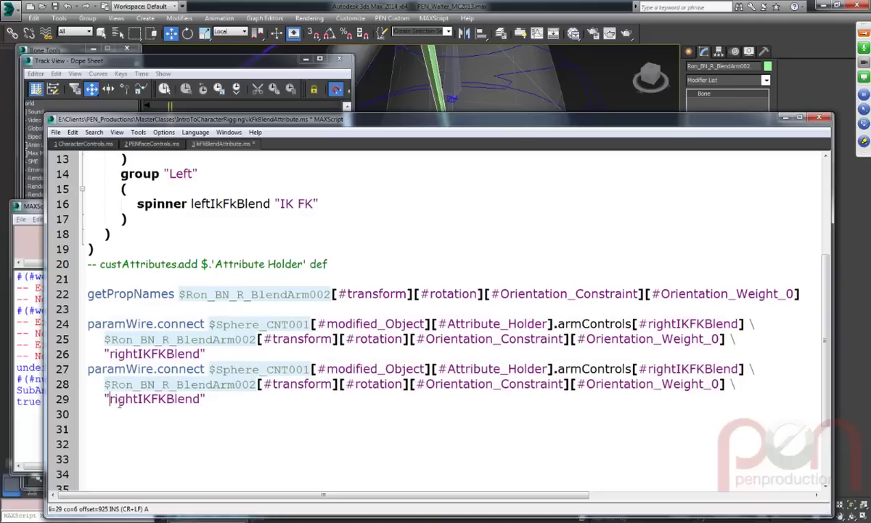
{"action": "type", "text": "1-"}
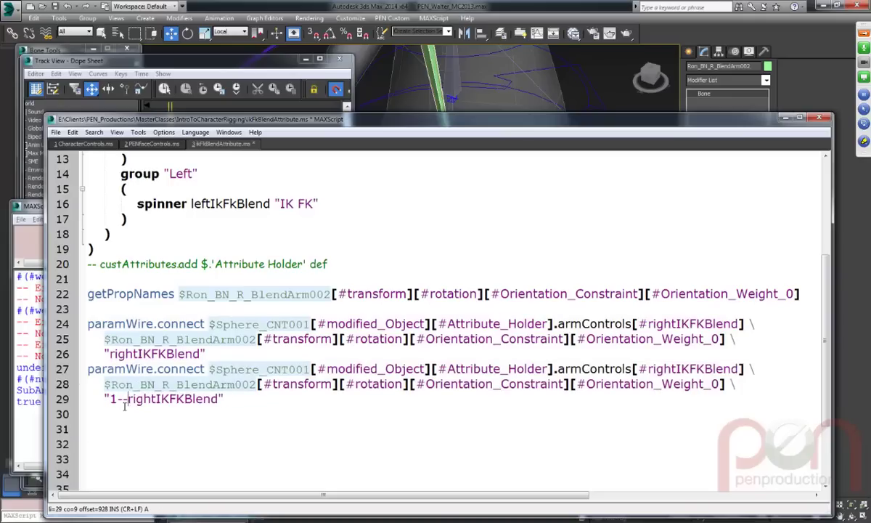
{"action": "key", "text": "BackSpace"}
{"action": "type", "text": "00-"}
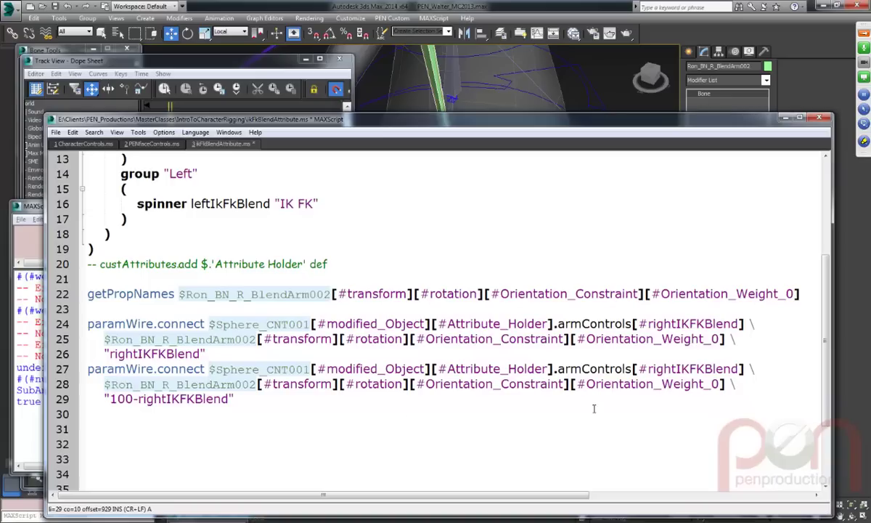
{"action": "left_click", "coordinate": [707, 385]}
{"action": "key", "text": "BackSpace"}
{"action": "type", "text": "1"}
{"action": "left_click_drag", "start_coordinate": [59, 369], "coordinate": [62, 399]}
{"action": "key", "text": "shift+Return"}
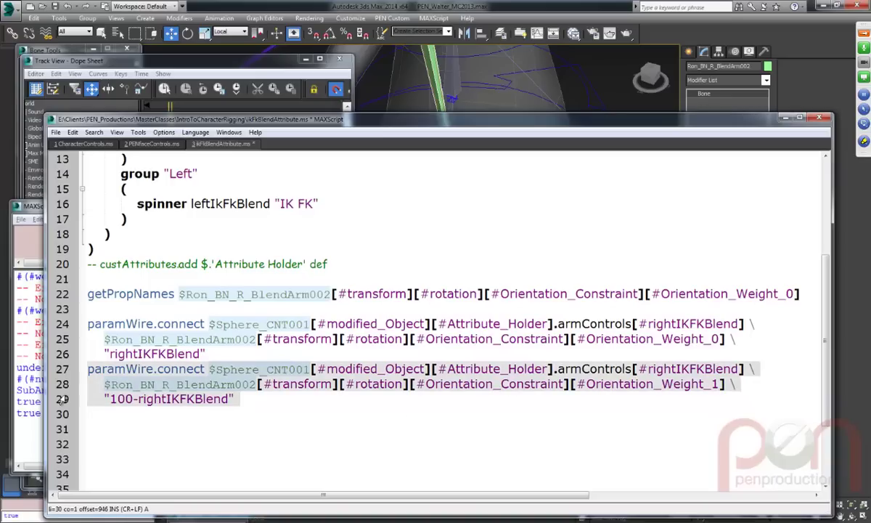
Select the forearm blend bone to check its name, and duplicate the two paramWire.connect blocks on lines 24 to 29 below the originals.
{"action": "left_click_drag", "start_coordinate": [465, 117], "coordinate": [504, 242]}
{"action": "left_click", "coordinate": [470, 170]}
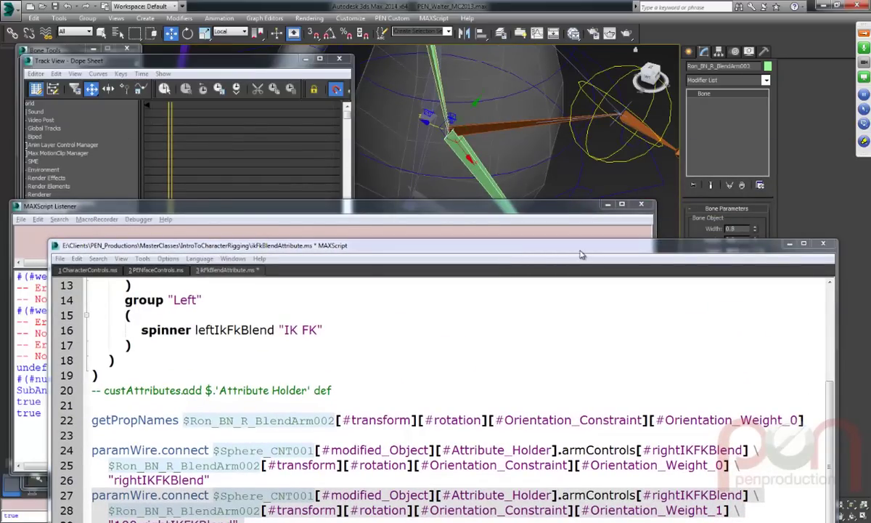
{"action": "left_click_drag", "start_coordinate": [581, 254], "coordinate": [577, 67]}
{"action": "left_click_drag", "start_coordinate": [66, 258], "coordinate": [64, 336]}
{"action": "key", "text": "ctrl+c"}
{"action": "key", "text": "Down"}
{"action": "key", "text": "ctrl+v"}
Change both targets in the duplicated blocks on lines 31 to 36 to $Ron_BN_R_BlendArm003 and evaluate those blocks.
{"action": "left_click", "coordinate": [296, 307]}
{"action": "left_click", "coordinate": [257, 323]}
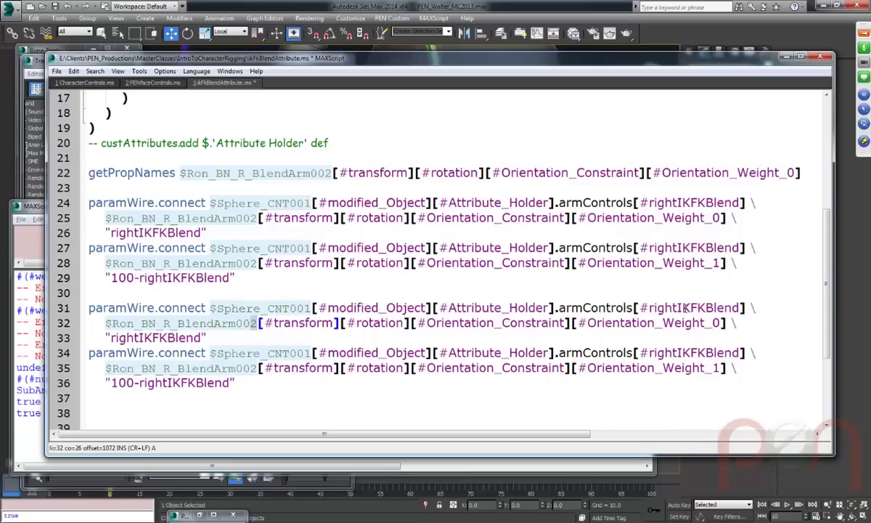
{"action": "key", "text": "BackSpace"}
{"action": "type", "text": "3"}
{"action": "left_click", "coordinate": [256, 368]}
{"action": "key", "text": "BackSpace"}
{"action": "type", "text": "3"}
{"action": "left_click_drag", "start_coordinate": [72, 307], "coordinate": [55, 386]}
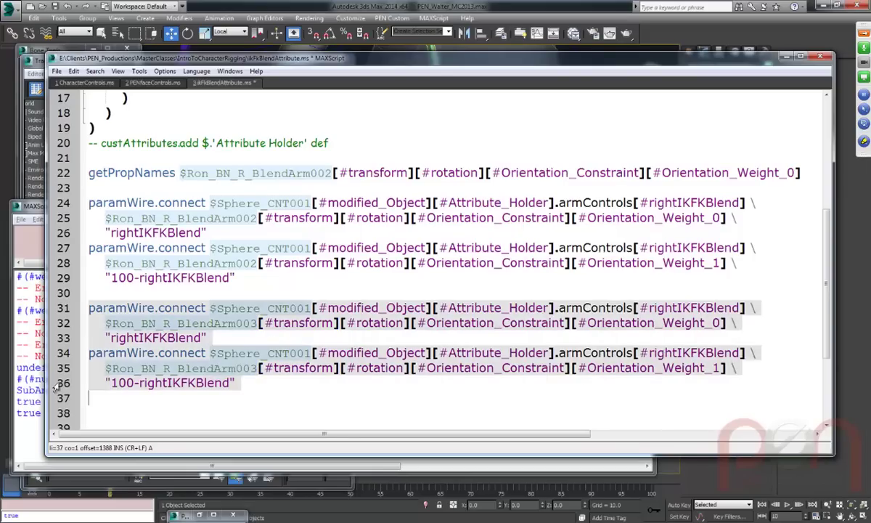
Paste the paired wire blocks again at line 38, set both targets to $Ron_BN_R_BlendArm004, and evaluate lines 38 to 43.
{"action": "scroll", "coordinate": [82, 174], "scroll_direction": "down", "scroll_amount": 3}
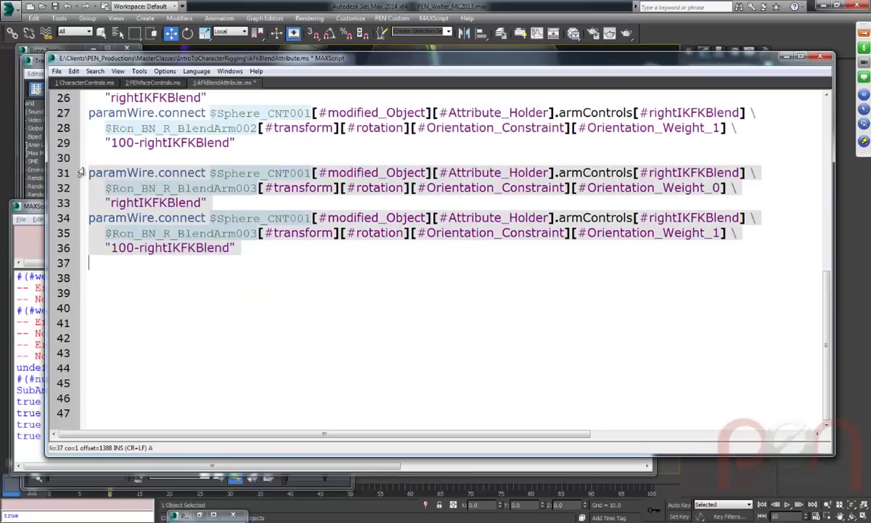
{"action": "left_click", "coordinate": [83, 279]}
{"action": "key", "text": "ctrl+v"}
{"action": "left_click", "coordinate": [210, 322]}
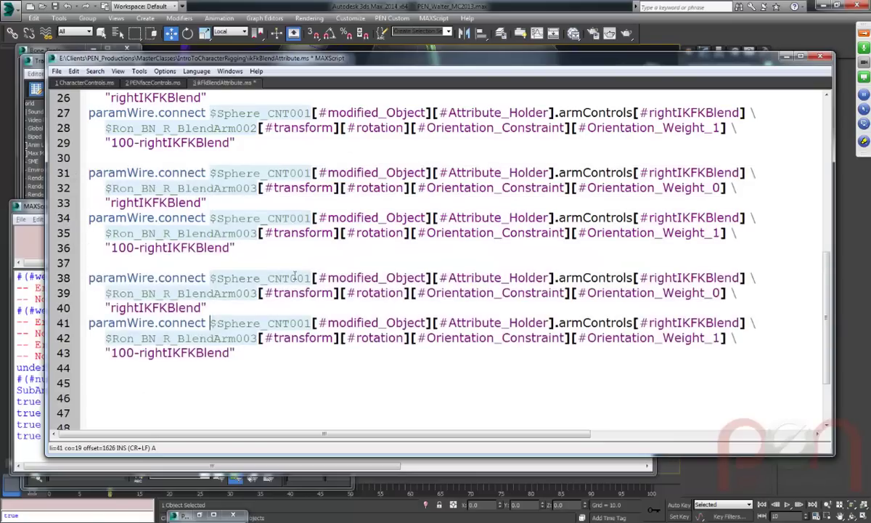
{"action": "left_click", "coordinate": [257, 337]}
{"action": "key", "text": "BackSpace"}
{"action": "type", "text": "4"}
{"action": "left_click_drag", "start_coordinate": [251, 293], "coordinate": [258, 293]}
{"action": "type", "text": "4"}
{"action": "left_click_drag", "start_coordinate": [73, 278], "coordinate": [55, 353]}
{"action": "key", "text": "shift+Return"}
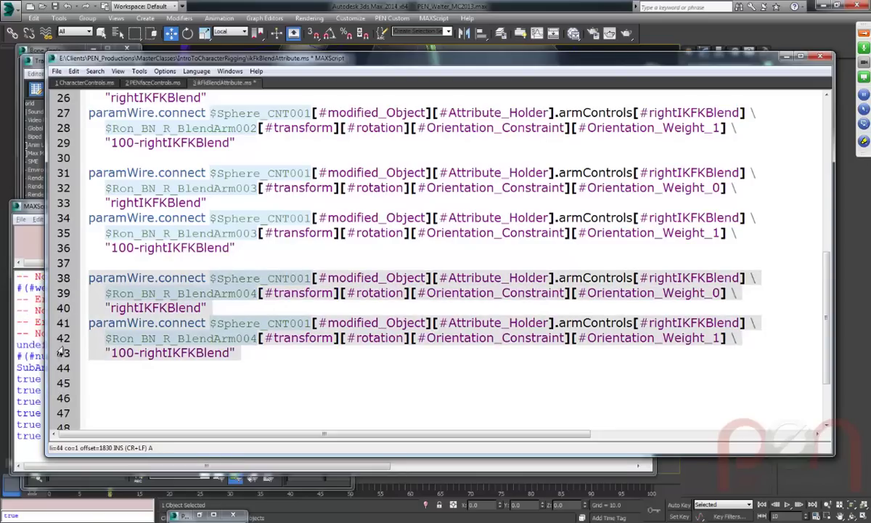
Minimise the script windows, select the Sphere_CNT001 control, and try its right IK FK spinner, cancelling the value change.
{"action": "left_click", "coordinate": [786, 56]}
{"action": "left_click", "coordinate": [588, 190]}
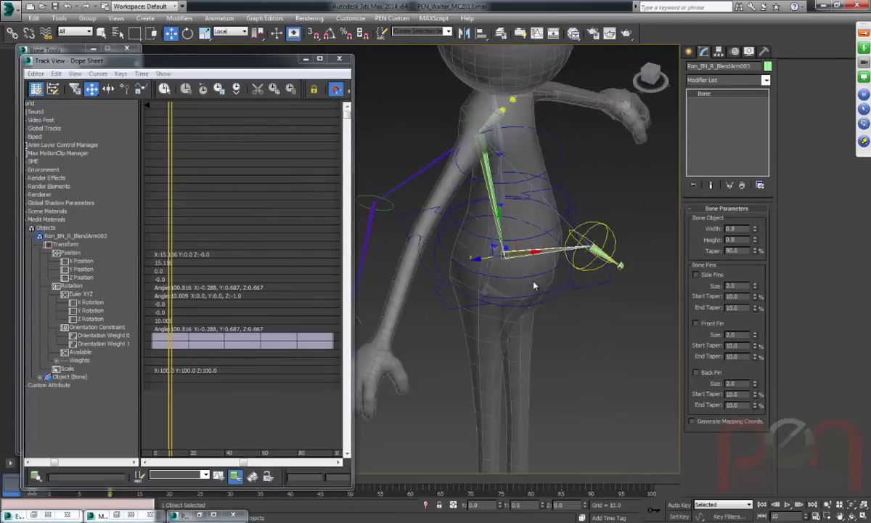
{"action": "left_click", "coordinate": [577, 229]}
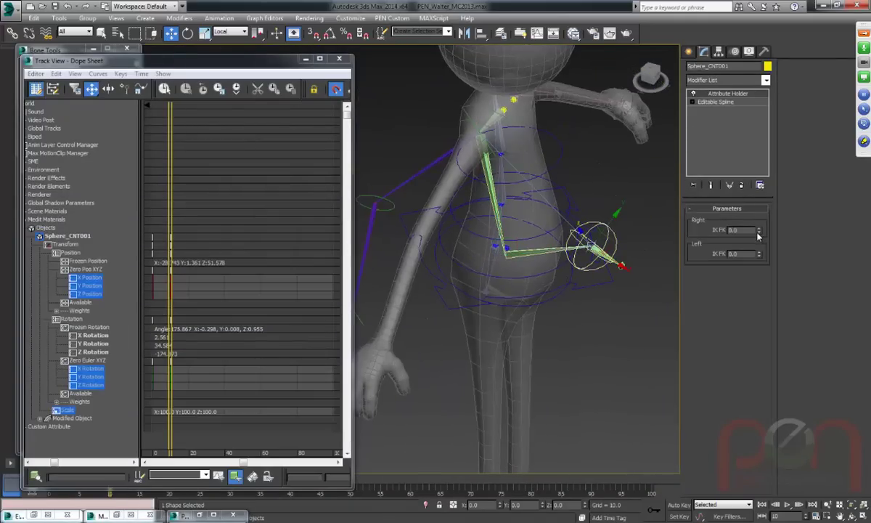
{"action": "left_click_drag", "start_coordinate": [757, 291], "coordinate": [741, 413]}
{"action": "right_click", "coordinate": [742, 413]}
{"action": "middle_click_drag", "start_coordinate": [564, 231], "coordinate": [509, 247]}
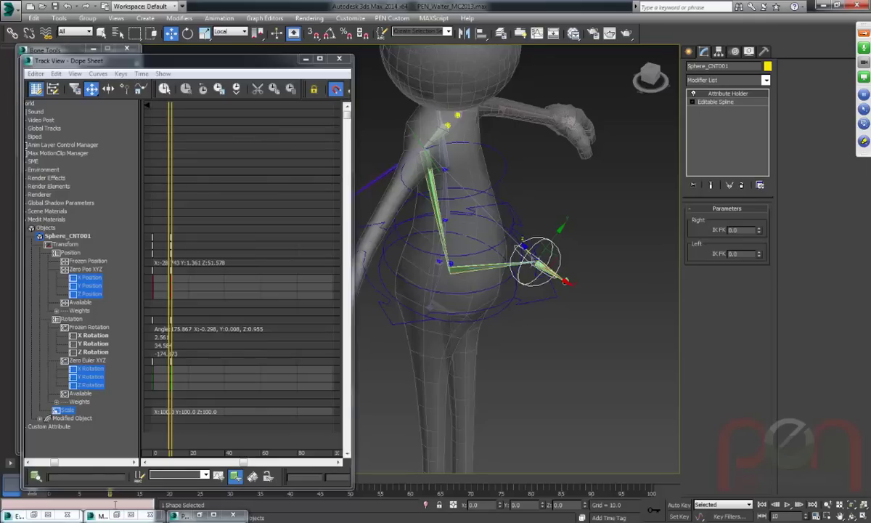
Restore the script editor and evaluate all paramWire.connect blocks on lines 24 to 43 together.
{"action": "left_click", "coordinate": [18, 516]}
{"action": "left_click", "coordinate": [33, 514]}
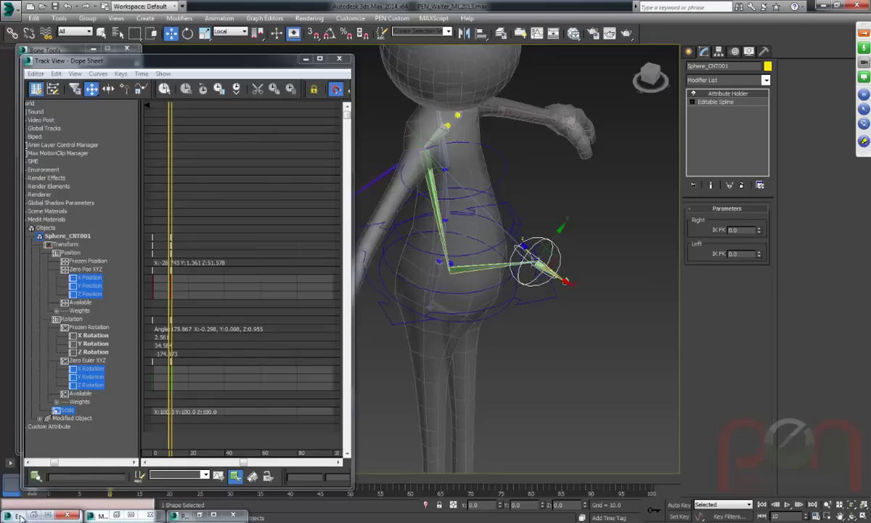
{"action": "left_click", "coordinate": [33, 514]}
{"action": "left_click", "coordinate": [407, 350]}
{"action": "scroll", "coordinate": [407, 351], "scroll_direction": "up", "scroll_amount": 1}
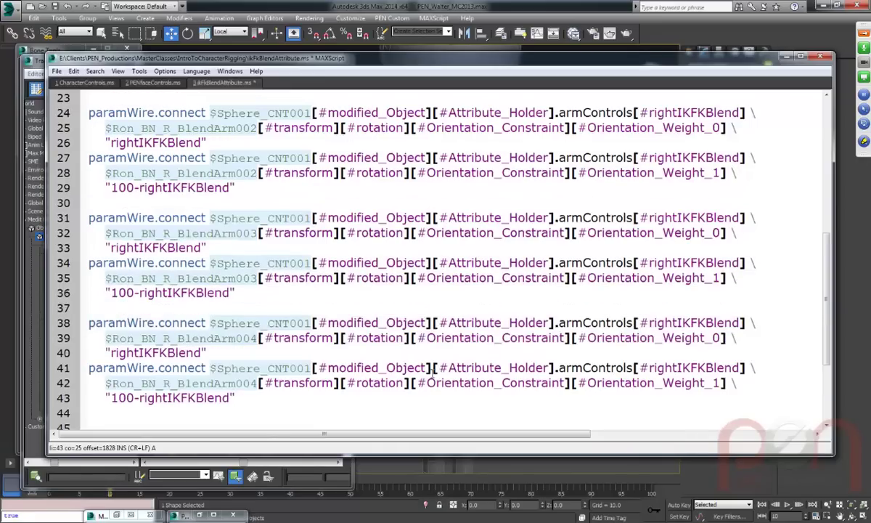
{"action": "left_click_drag", "start_coordinate": [61, 110], "coordinate": [47, 419]}
{"action": "key", "text": "shift+Return"}
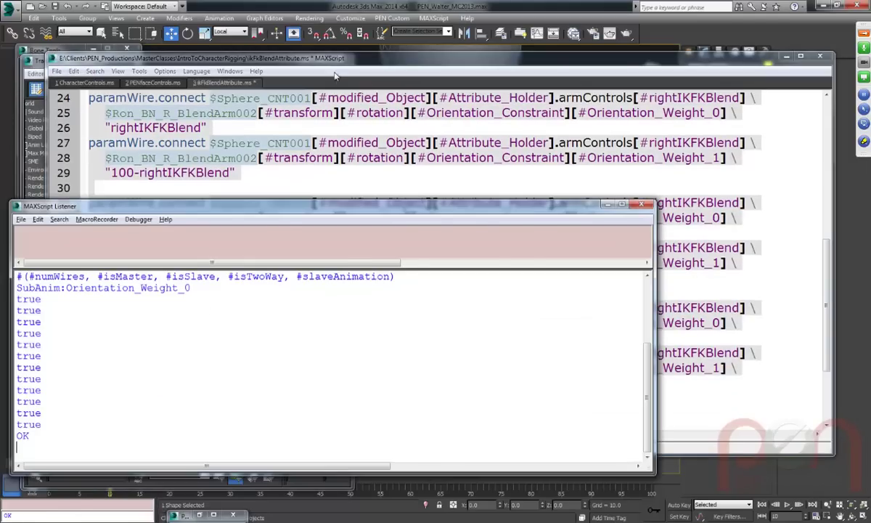
Narrow the script editor window and move it off the viewport to test how the right IK FK value blends the arm.
{"action": "left_click", "coordinate": [359, 64]}
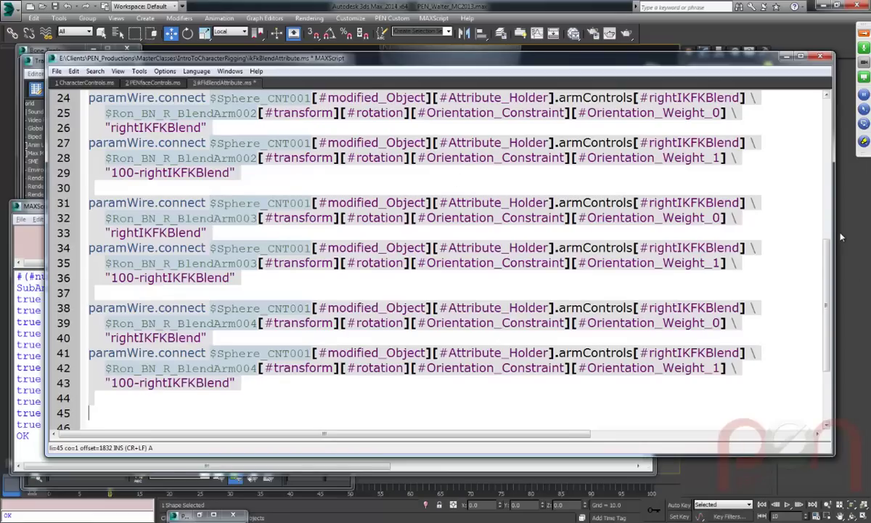
{"action": "left_click_drag", "start_coordinate": [834, 237], "coordinate": [617, 251]}
{"action": "left_click_drag", "start_coordinate": [535, 63], "coordinate": [497, 226]}
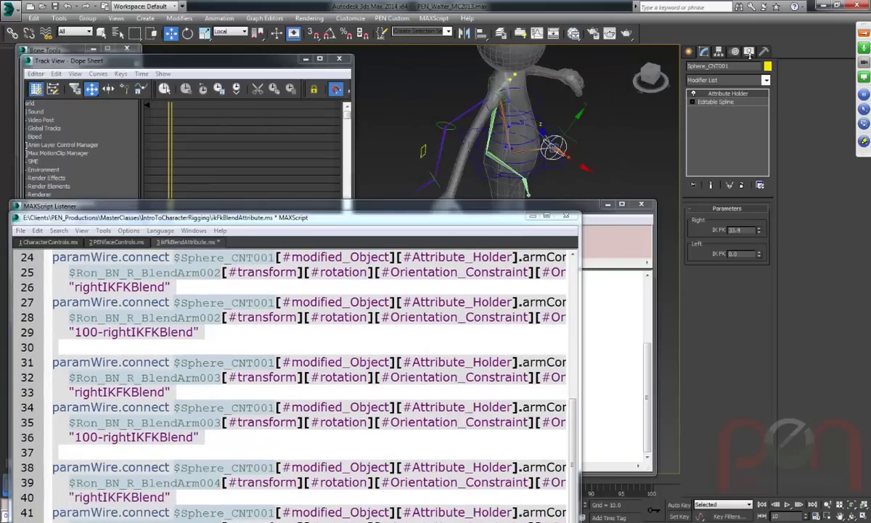
{"action": "left_click_drag", "start_coordinate": [482, 221], "coordinate": [561, 53]}
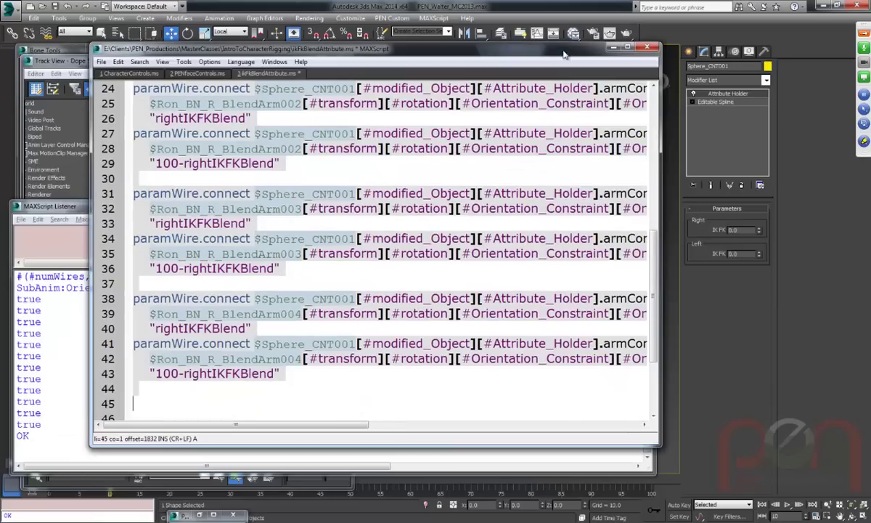
Move the "100-" prefix from the #Orientation_Weight_1 expressions on lines 29, 36 and 43 to the expressions on lines 26, 33 and 40.
{"action": "left_click", "coordinate": [173, 251]}
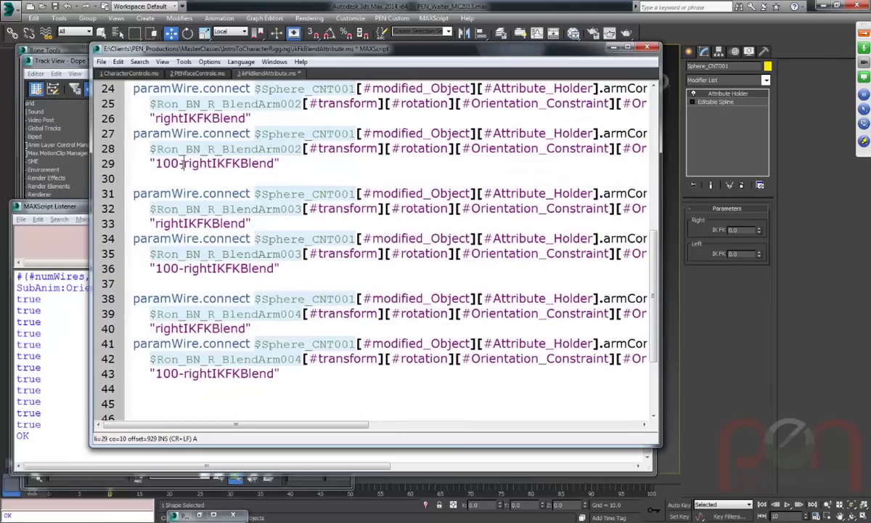
{"action": "left_click", "coordinate": [153, 162]}
{"action": "left_click_drag", "start_coordinate": [154, 162], "coordinate": [154, 117]}
{"action": "left_click_drag", "start_coordinate": [183, 268], "coordinate": [154, 225]}
{"action": "left_click_drag", "start_coordinate": [183, 376], "coordinate": [156, 328]}
Evaluate lines 24 to 43 with the swapped blend expressions.
{"action": "left_click", "coordinate": [107, 97]}
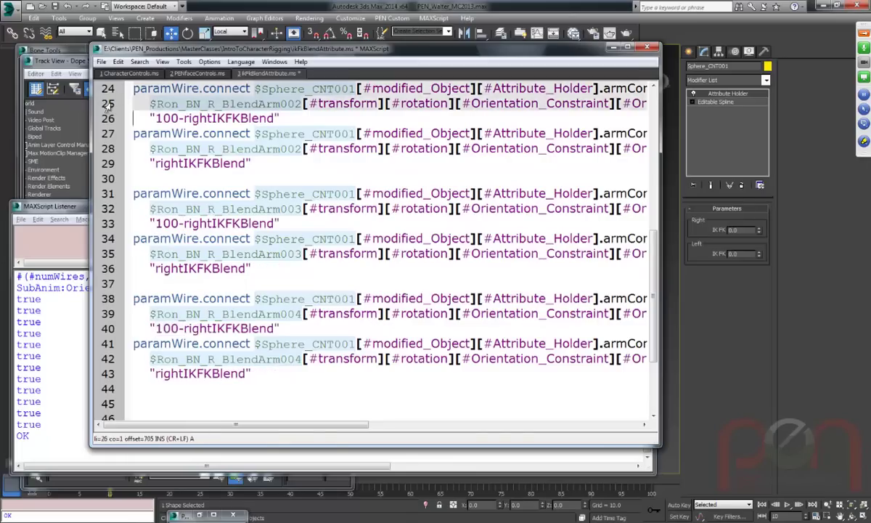
{"action": "key", "text": "shift+Down"}
{"action": "key", "text": "shift+Down"}
{"action": "key", "text": "shift+Down"}
{"action": "key", "text": "shift+Down"}
{"action": "key", "text": "shift+Down"}
{"action": "key", "text": "shift+Down"}
{"action": "key", "text": "shift+Down"}
{"action": "key", "text": "shift+Down"}
{"action": "key", "text": "shift+Down"}
{"action": "key", "text": "shift+Down"}
{"action": "key", "text": "shift+Down"}
{"action": "key", "text": "shift+Down"}
{"action": "key", "text": "shift+Down"}
{"action": "key", "text": "shift+Down"}
{"action": "key", "text": "shift+Down"}
{"action": "key", "text": "shift+Down"}
{"action": "key", "text": "shift+Down"}
{"action": "key", "text": "shift+Down"}
{"action": "key", "text": "shift+Down"}
{"action": "key", "text": "shift+Down"}
{"action": "key", "text": "shift+Return"}
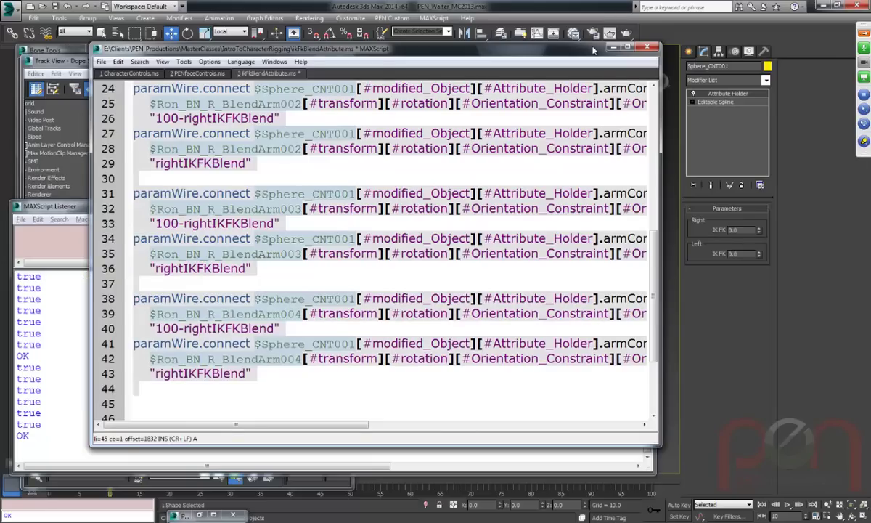
Move the script editor clear of the character and test the swapped wiring with the right IK FK spinner, cancelling the value change.
{"action": "left_click_drag", "start_coordinate": [593, 50], "coordinate": [535, 301]}
{"action": "left_click_drag", "start_coordinate": [758, 230], "coordinate": [758, 215]}
{"action": "right_click", "coordinate": [758, 231]}
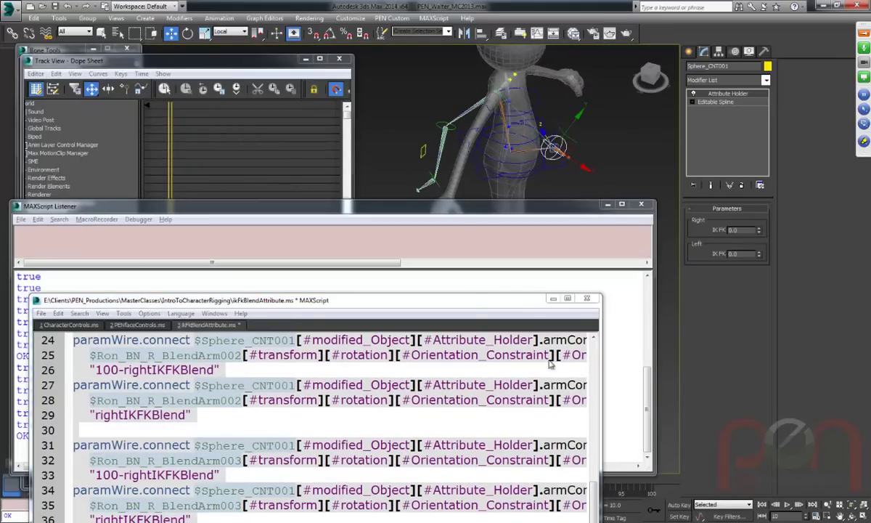
Move the "100-" prefix from the expressions on lines 26, 33 and 40 back to those on lines 29, 36 and 43.
{"action": "left_click_drag", "start_coordinate": [441, 299], "coordinate": [516, 67]}
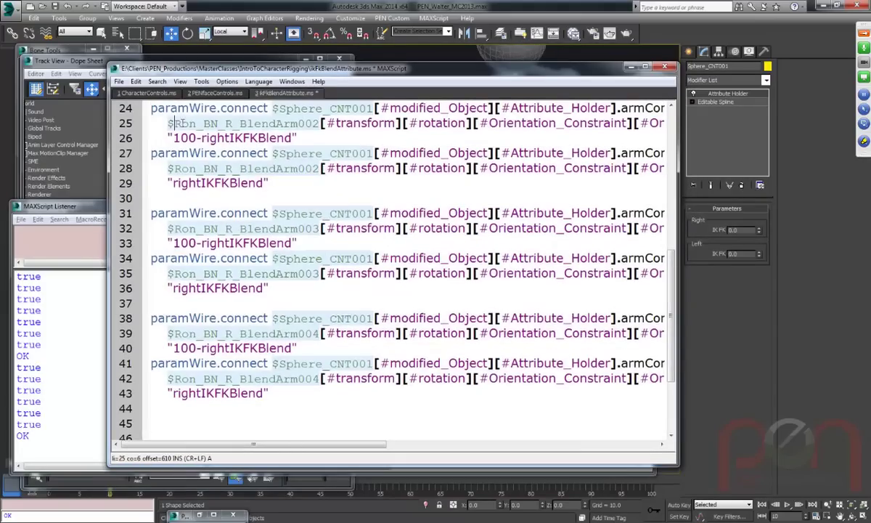
{"action": "left_click", "coordinate": [173, 137]}
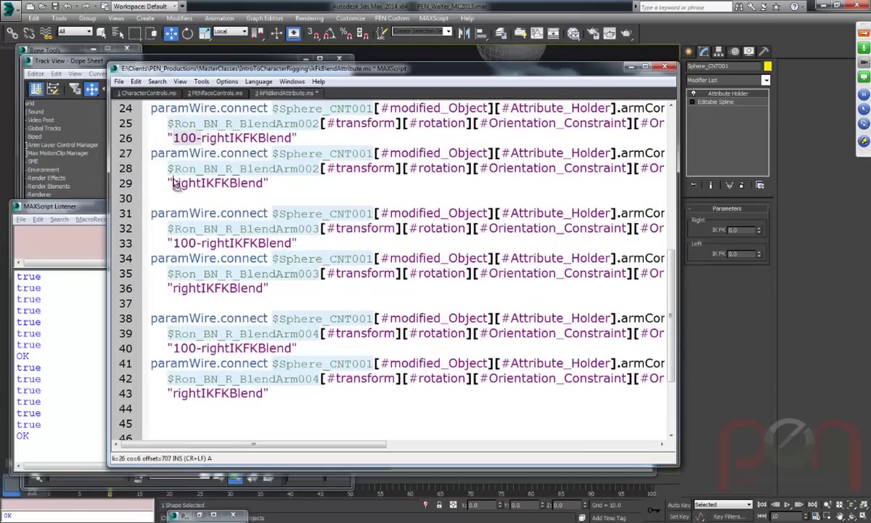
{"action": "left_click_drag", "start_coordinate": [175, 183], "coordinate": [173, 184]}
{"action": "double_click", "coordinate": [180, 243]}
{"action": "left_click_drag", "start_coordinate": [173, 243], "coordinate": [172, 289]}
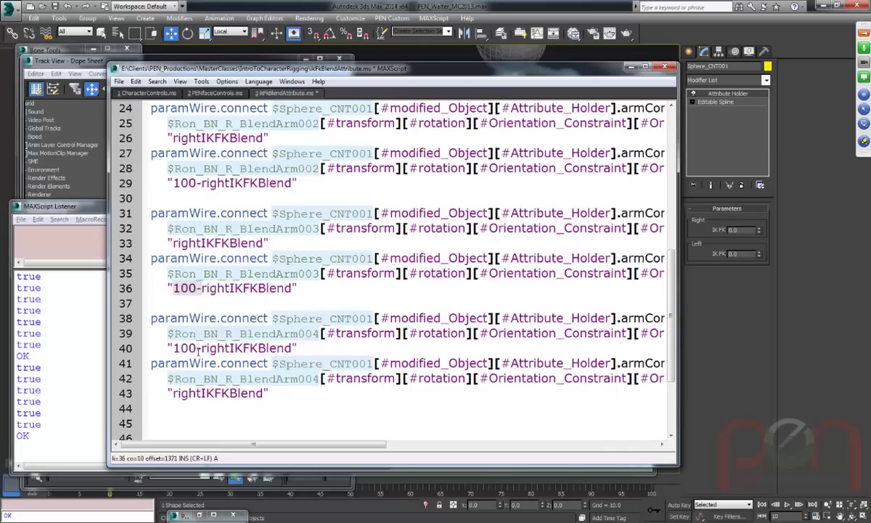
{"action": "double_click", "coordinate": [182, 348]}
{"action": "left_click_drag", "start_coordinate": [181, 348], "coordinate": [174, 393]}
Evaluate the corrected paramWire.connect blocks on lines 24 to 43 and minimise the script editor.
{"action": "left_click_drag", "start_coordinate": [318, 396], "coordinate": [151, 108]}
{"action": "left_click_drag", "start_coordinate": [63, 127], "coordinate": [73, 222]}
{"action": "key", "text": "shift+Return"}
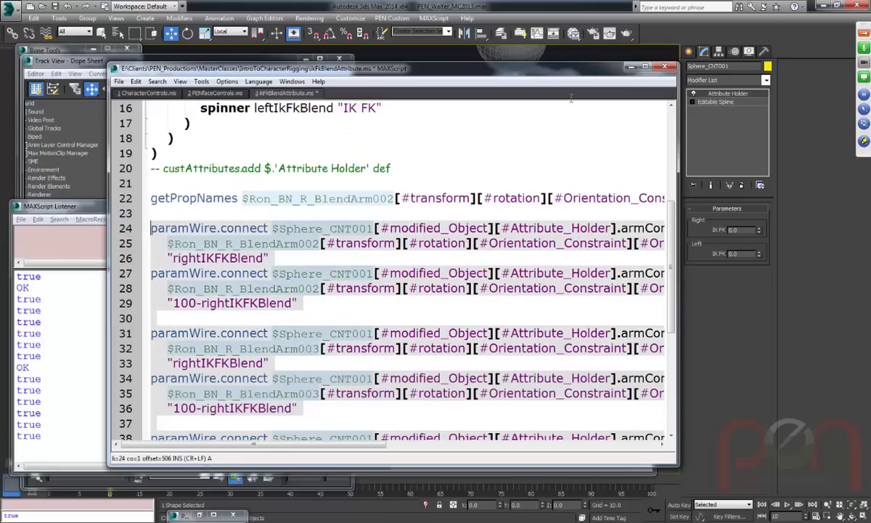
{"action": "left_click", "coordinate": [579, 60]}
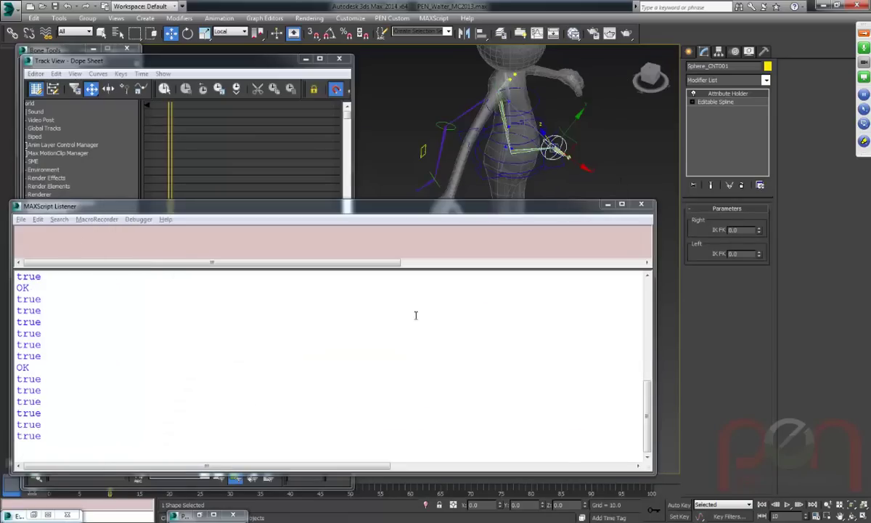
Reopen the script editor to review the wire blocks on lines 24 to 43, and minimise both the editor and the Listener.
{"action": "left_click", "coordinate": [33, 515]}
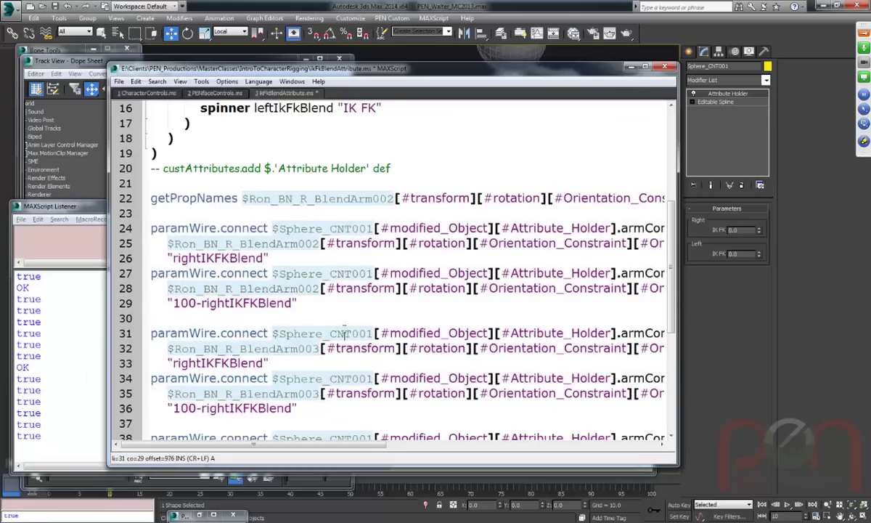
{"action": "left_click_drag", "start_coordinate": [116, 223], "coordinate": [135, 271]}
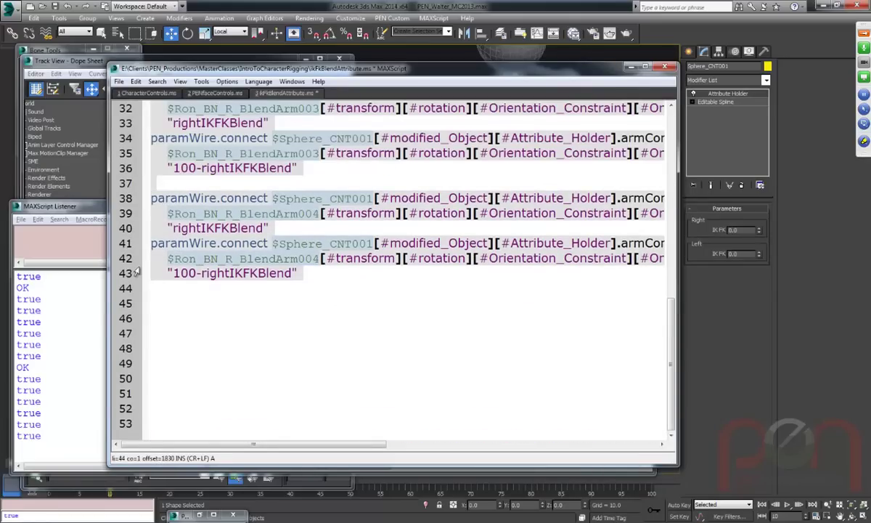
{"action": "scroll", "coordinate": [309, 167], "scroll_direction": "up", "scroll_amount": 3}
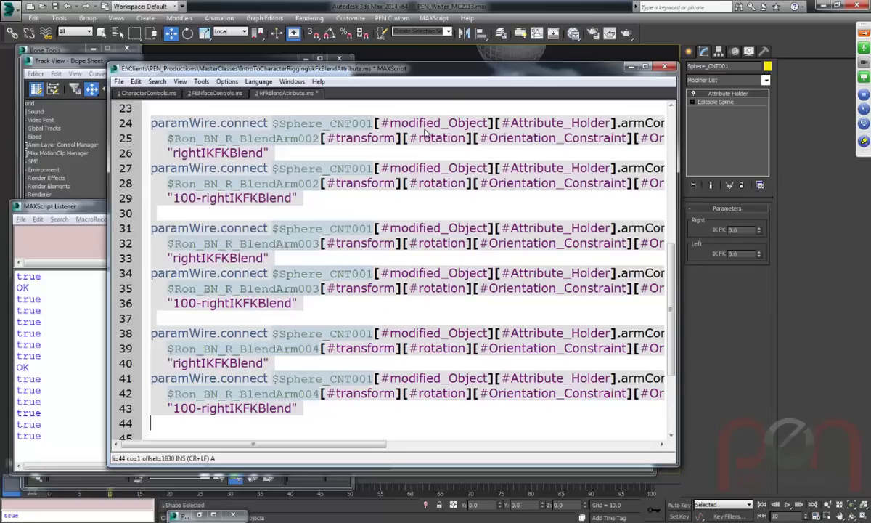
{"action": "left_click_drag", "start_coordinate": [373, 444], "coordinate": [595, 202]}
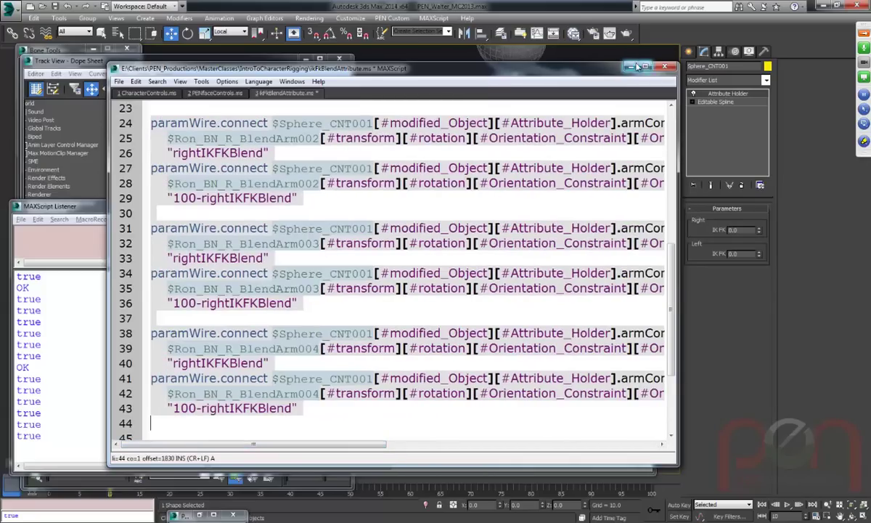
{"action": "left_click", "coordinate": [630, 66]}
{"action": "left_click", "coordinate": [608, 204]}
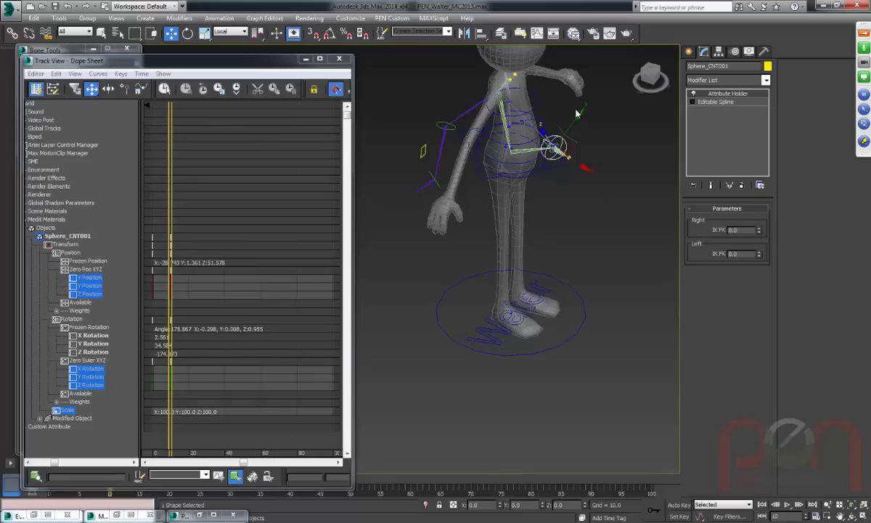
{"action": "middle_click_drag", "start_coordinate": [532, 133], "coordinate": [525, 171]}
{"action": "scroll", "coordinate": [523, 168], "scroll_direction": "up", "scroll_amount": 4}
{"action": "scroll", "coordinate": [533, 185], "scroll_direction": "down", "scroll_amount": 4}
{"action": "scroll", "coordinate": [537, 187], "scroll_direction": "up", "scroll_amount": 2}
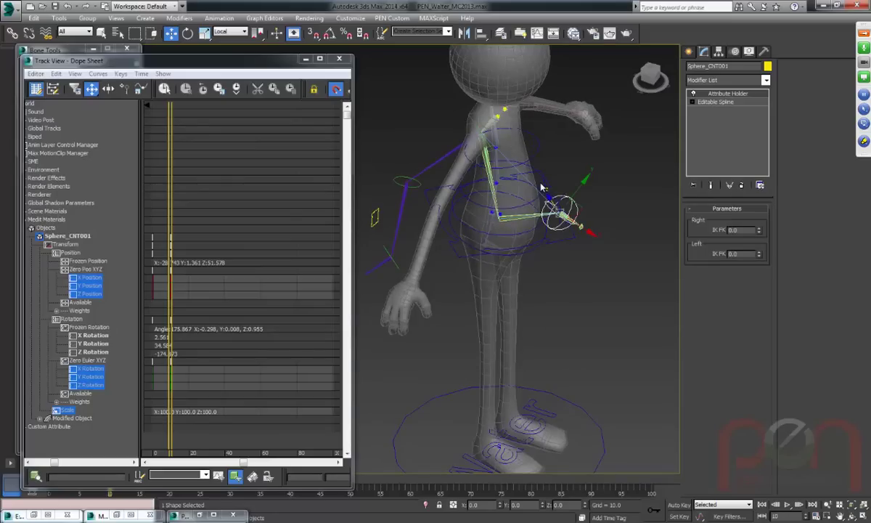
{"action": "scroll", "coordinate": [540, 187], "scroll_direction": "down", "scroll_amount": 2}
{"action": "middle_click_drag", "start_coordinate": [527, 218], "coordinate": [545, 254]}
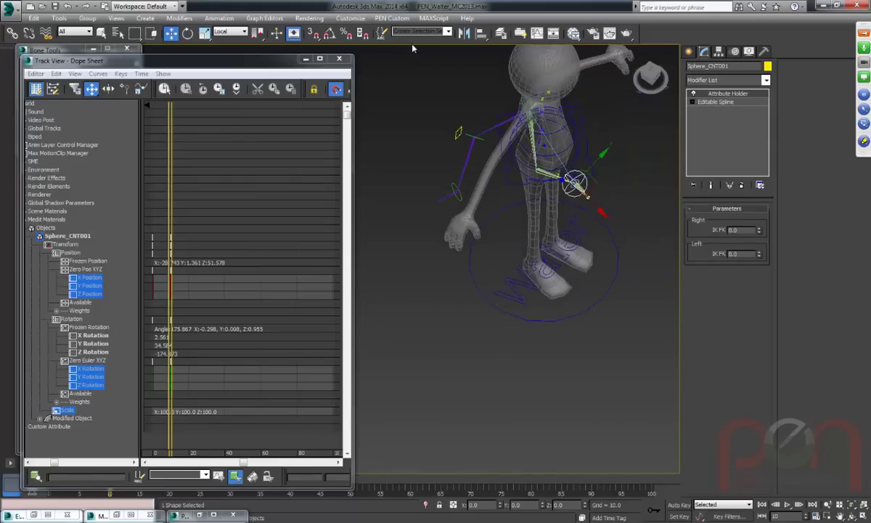
Open the PEN rigging utilities and look through the available rig modules, from arms and custom attributes to spines and utilities.
{"action": "left_click", "coordinate": [392, 18]}
{"action": "mouse_move", "coordinate": [408, 110]}
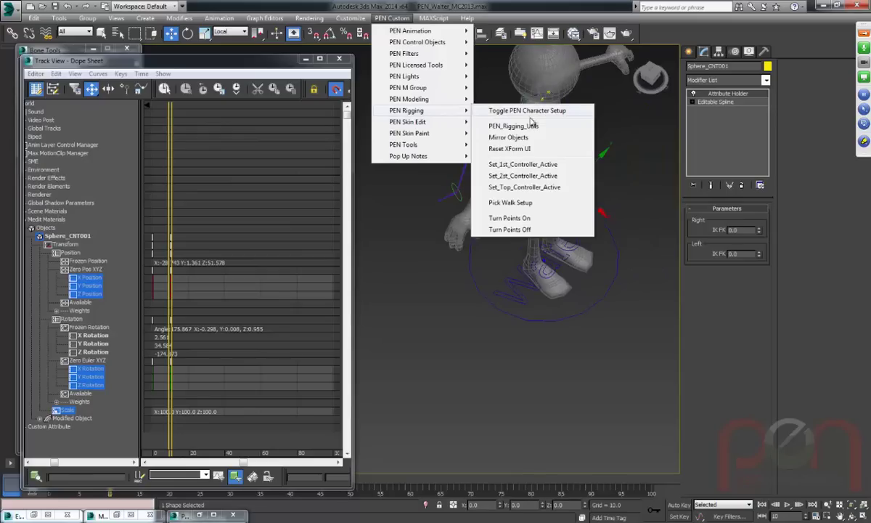
{"action": "left_click", "coordinate": [532, 126]}
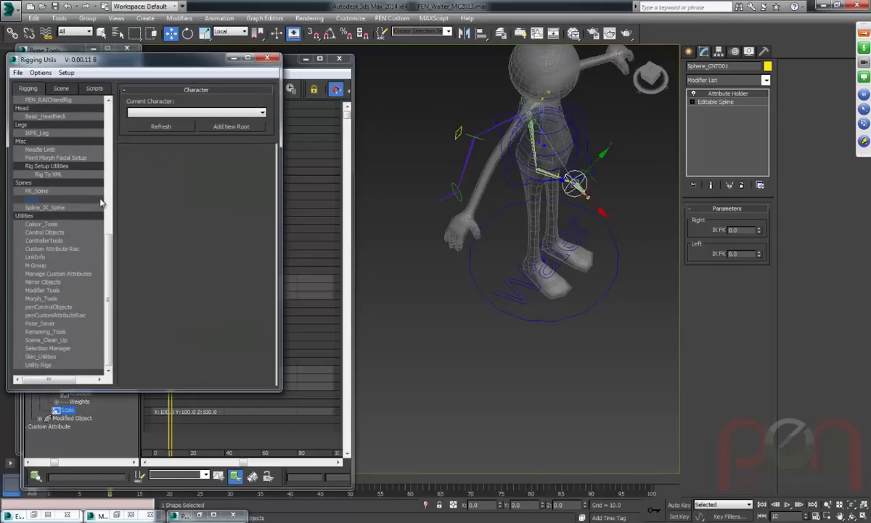
{"action": "scroll", "coordinate": [110, 221], "scroll_direction": "up", "scroll_amount": 3}
{"action": "left_click_drag", "start_coordinate": [110, 220], "coordinate": [112, 194]}
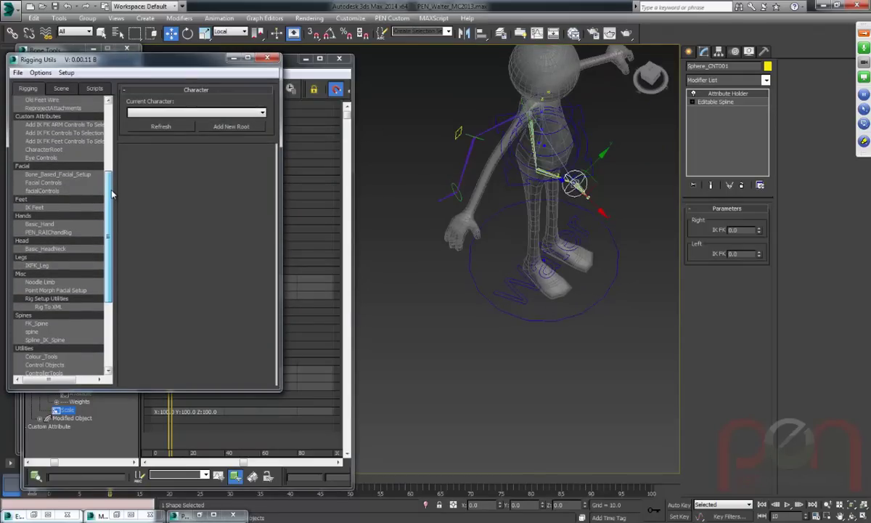
{"action": "scroll", "coordinate": [111, 198], "scroll_direction": "up", "scroll_amount": 1}
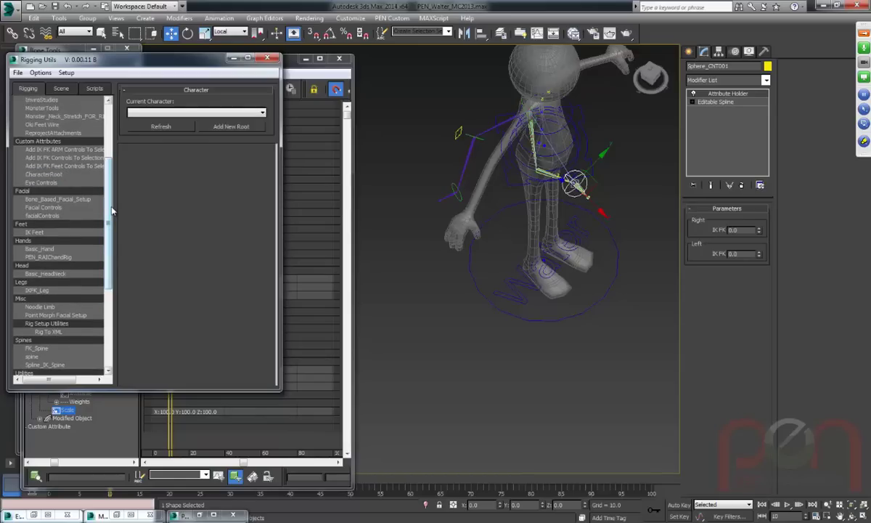
{"action": "left_click_drag", "start_coordinate": [111, 211], "coordinate": [113, 151]}
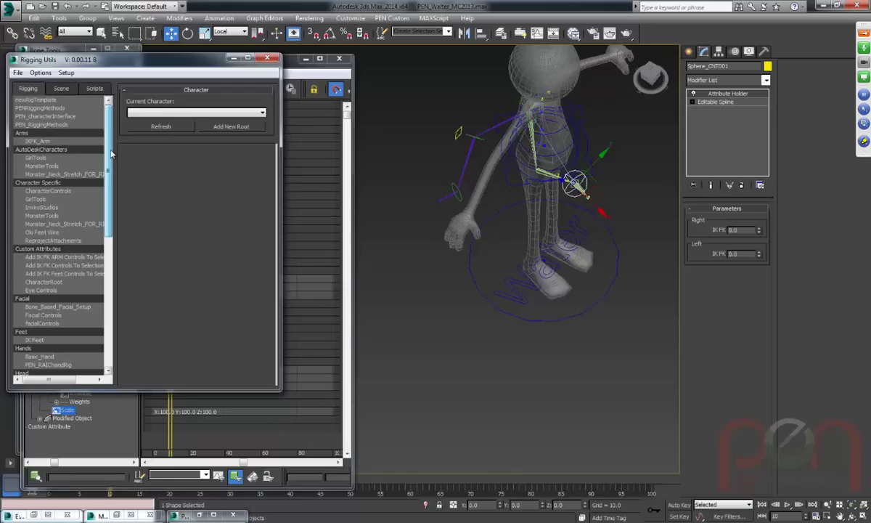
{"action": "scroll", "coordinate": [109, 174], "scroll_direction": "down", "scroll_amount": 3}
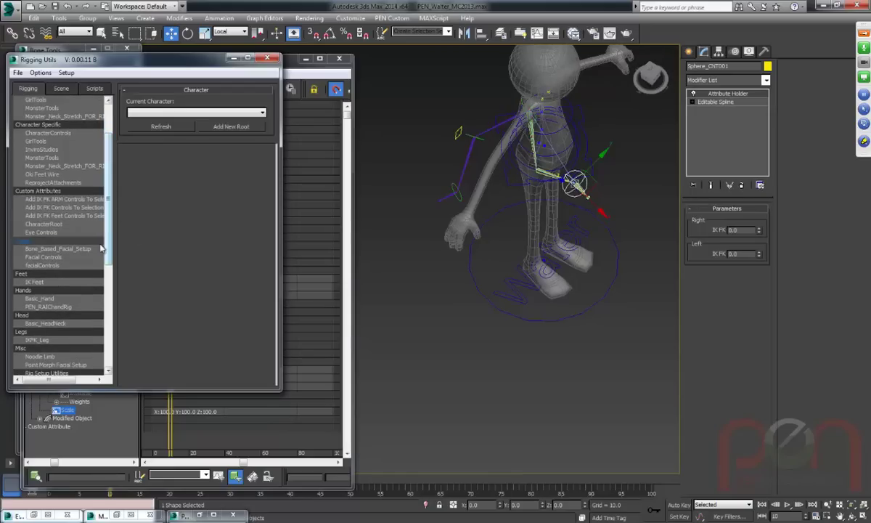
{"action": "scroll", "coordinate": [107, 265], "scroll_direction": "down", "scroll_amount": 4}
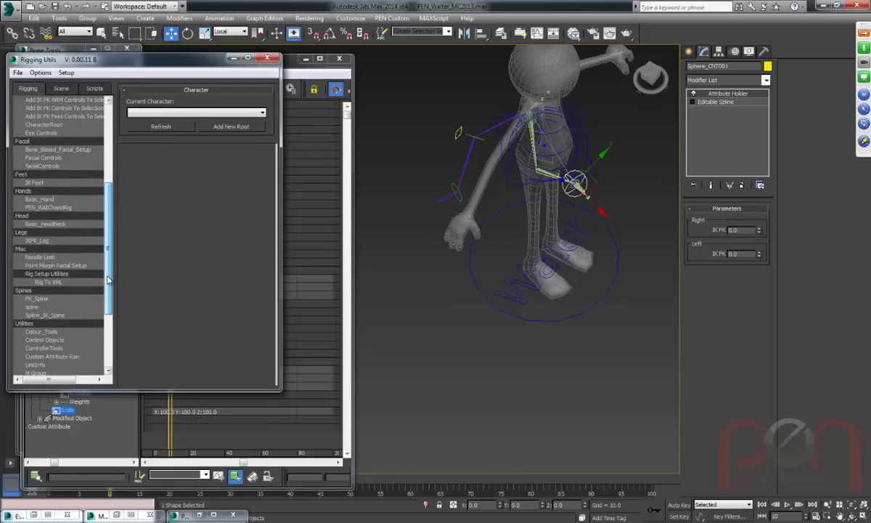
{"action": "left_click", "coordinate": [87, 204]}
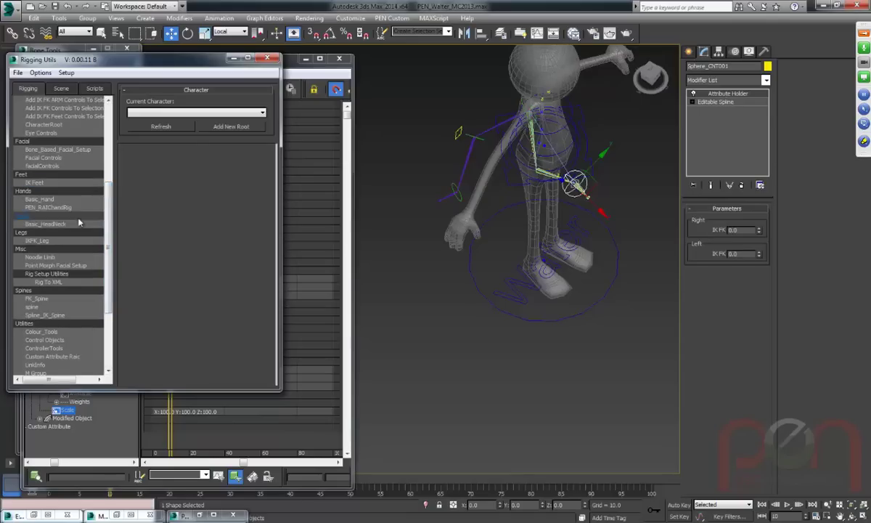
{"action": "left_click", "coordinate": [100, 259]}
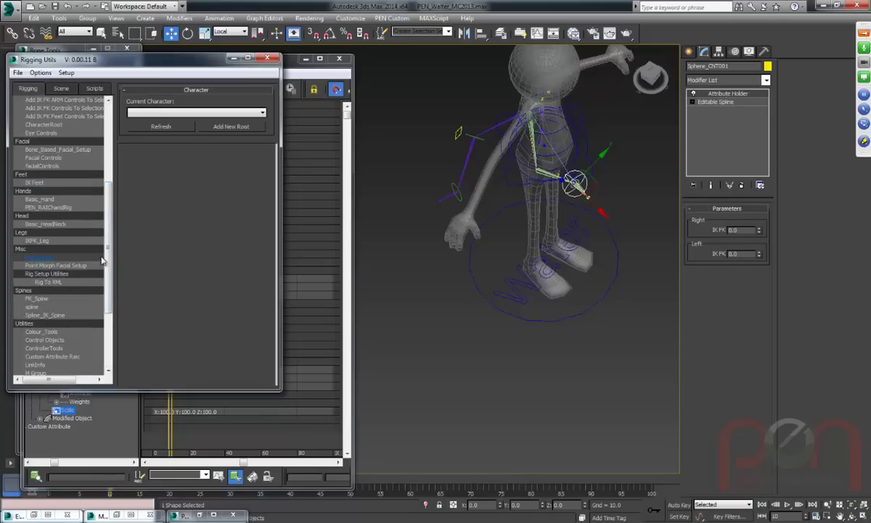
Load the IKFK_Leg module, generate its base leg rig at scale 0.1 and inspect the right leg bones from the toe upwards.
{"action": "left_click", "coordinate": [42, 242]}
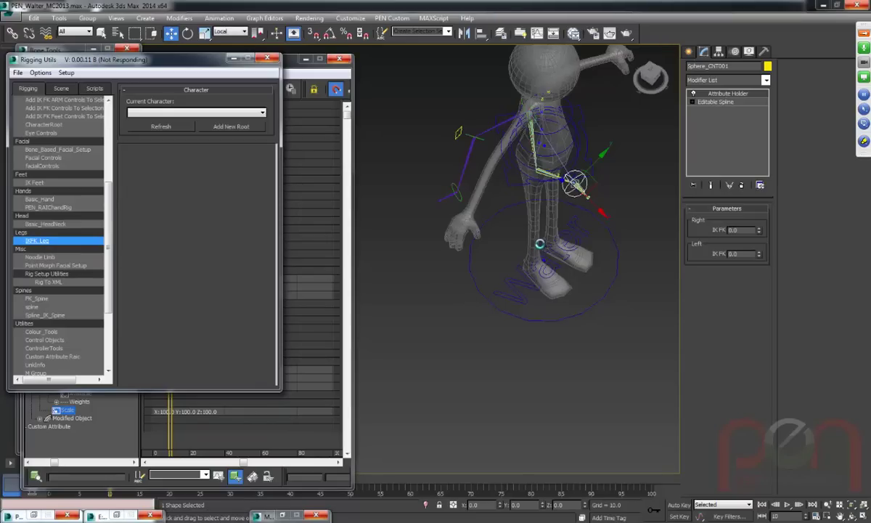
{"action": "middle_click_drag", "start_coordinate": [505, 243], "coordinate": [499, 301], "text": "alt"}
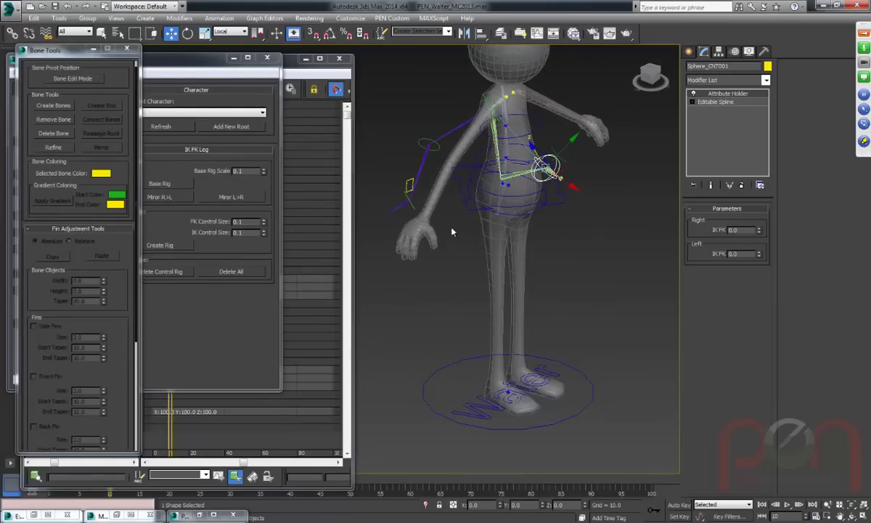
{"action": "left_click", "coordinate": [170, 60]}
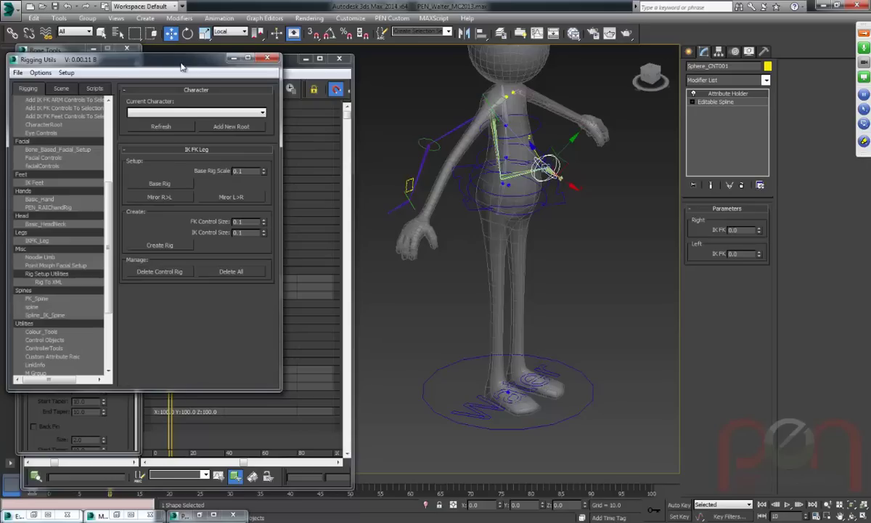
{"action": "left_click", "coordinate": [159, 183]}
{"action": "scroll", "coordinate": [515, 326], "scroll_direction": "up", "scroll_amount": 5}
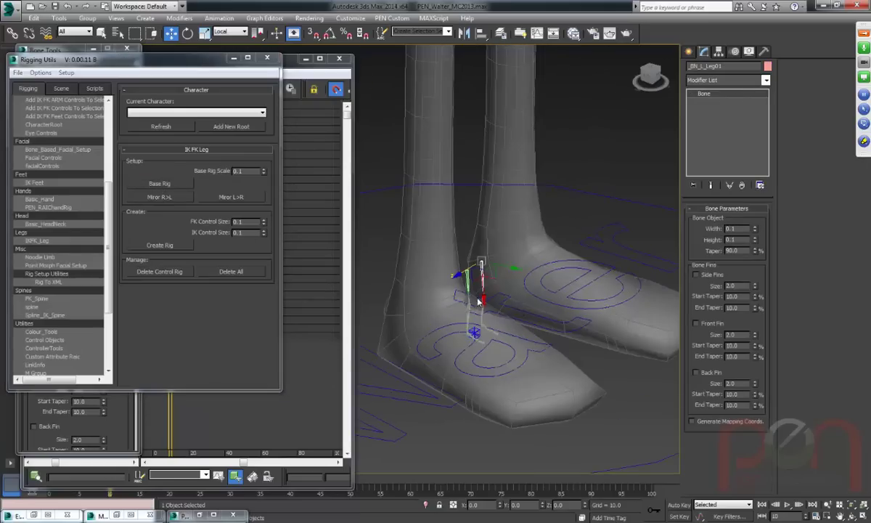
{"action": "scroll", "coordinate": [492, 326], "scroll_direction": "up", "scroll_amount": 6}
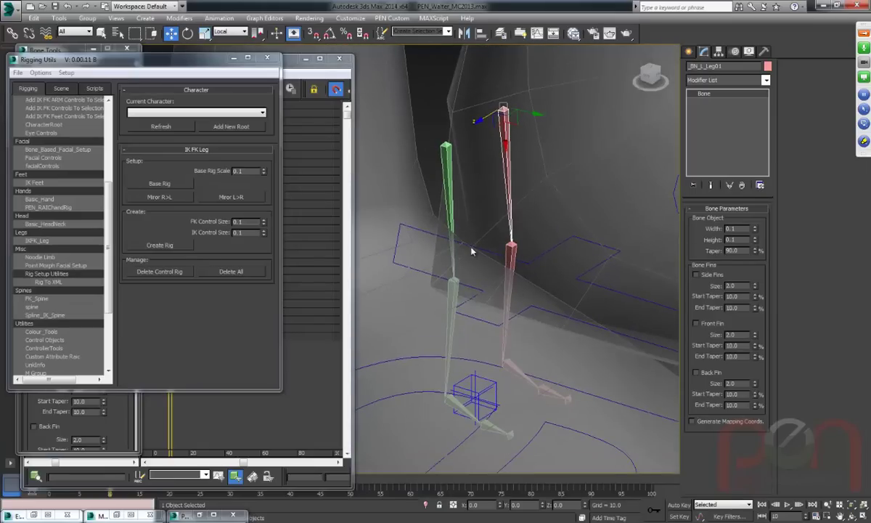
{"action": "middle_click_drag", "start_coordinate": [513, 243], "coordinate": [466, 178], "text": "alt"}
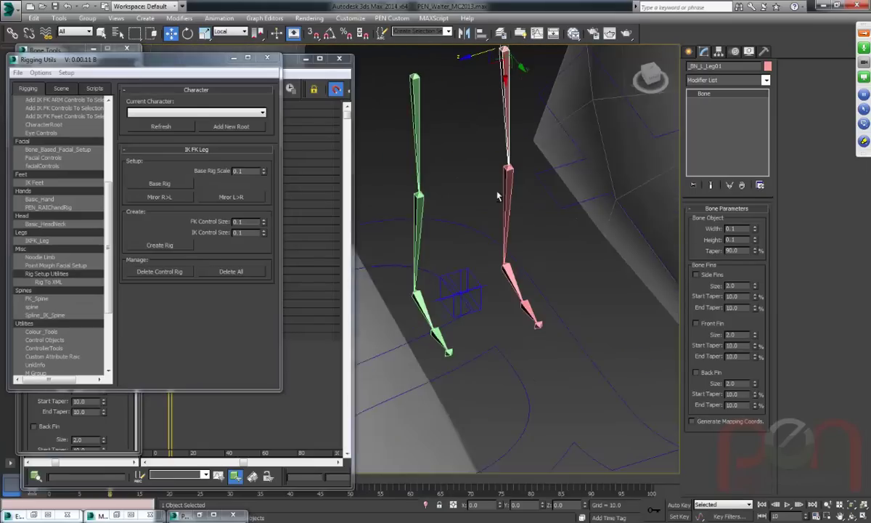
{"action": "left_click", "coordinate": [12, 33]}
{"action": "left_click", "coordinate": [437, 347]}
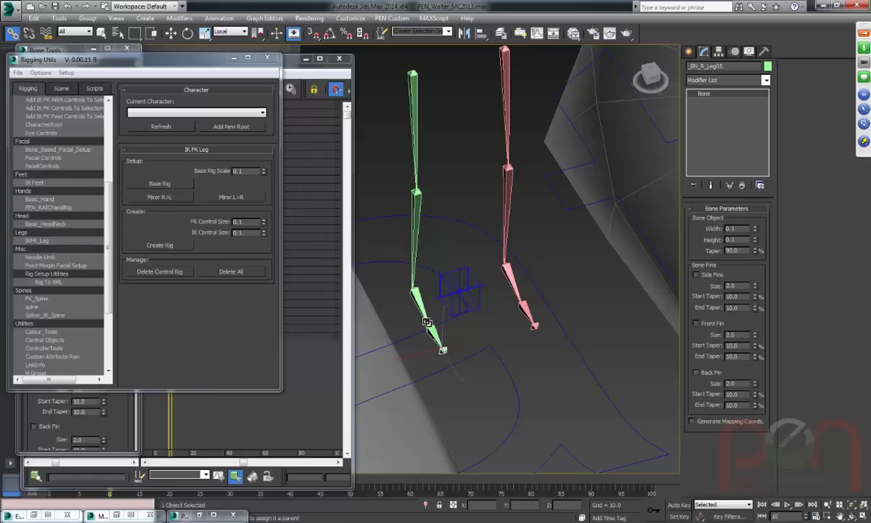
{"action": "left_click_drag", "start_coordinate": [418, 303], "coordinate": [416, 156]}
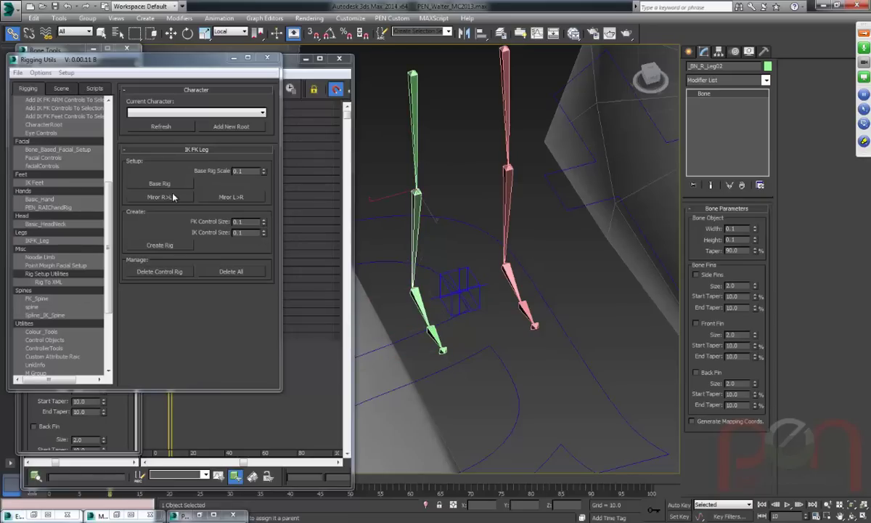
Create the IK FK leg control rig with FK and IK control sizes of 0.1 and inspect it between the feet.
{"action": "left_click", "coordinate": [167, 246]}
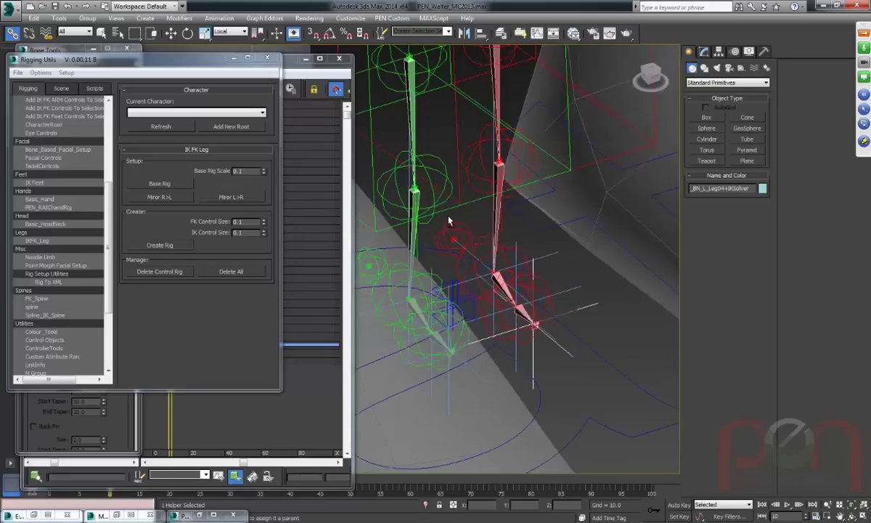
{"action": "middle_click_drag", "start_coordinate": [439, 148], "coordinate": [465, 183], "text": "alt"}
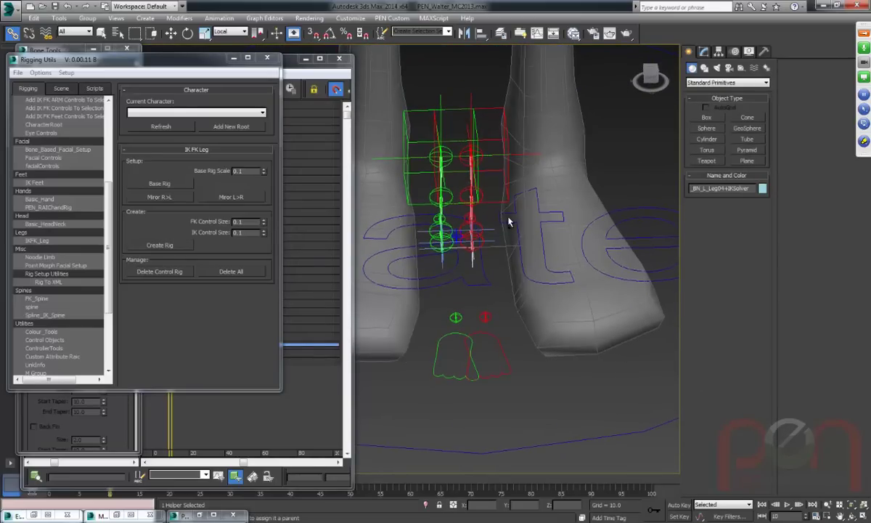
{"action": "middle_click_drag", "start_coordinate": [479, 220], "coordinate": [479, 252]}
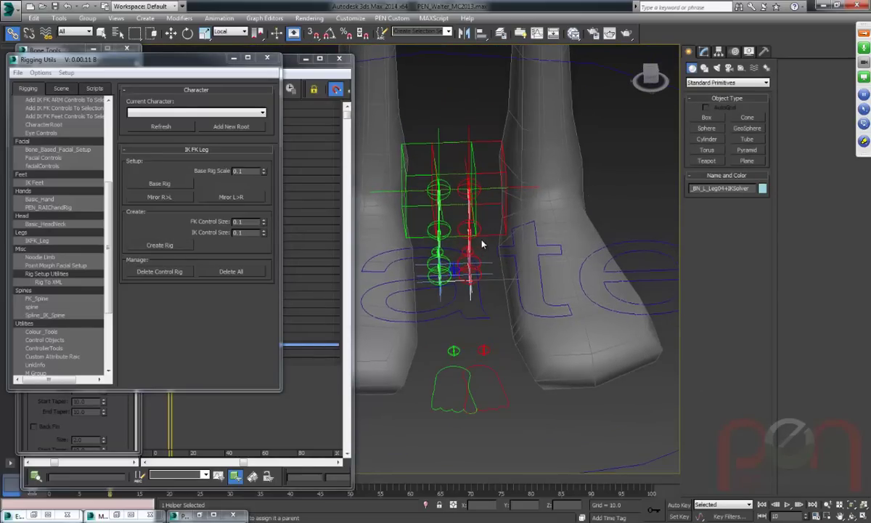
{"action": "scroll", "coordinate": [481, 246], "scroll_direction": "up", "scroll_amount": 3}
Select all the generated leg rig bones, controls and foot shapes between the feet and delete them.
{"action": "left_click", "coordinate": [422, 120]}
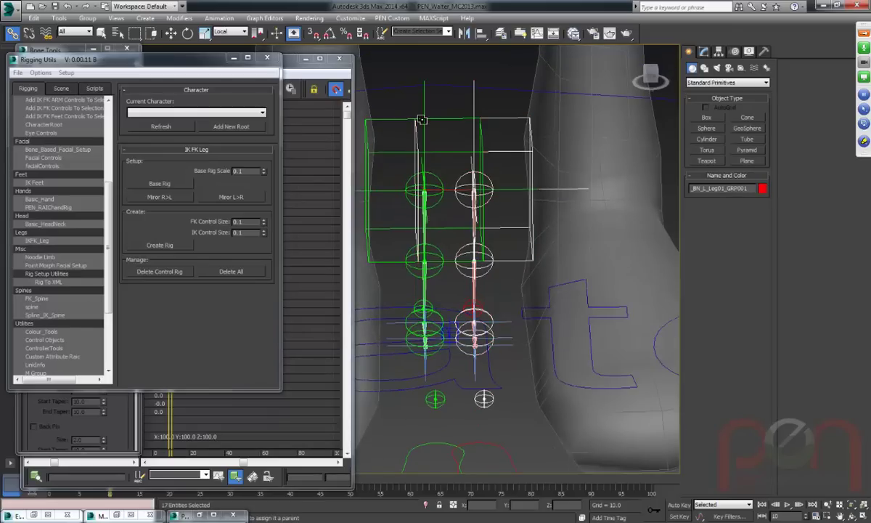
{"action": "left_click_drag", "start_coordinate": [396, 107], "coordinate": [519, 397]}
{"action": "scroll", "coordinate": [470, 398], "scroll_direction": "down", "scroll_amount": 5}
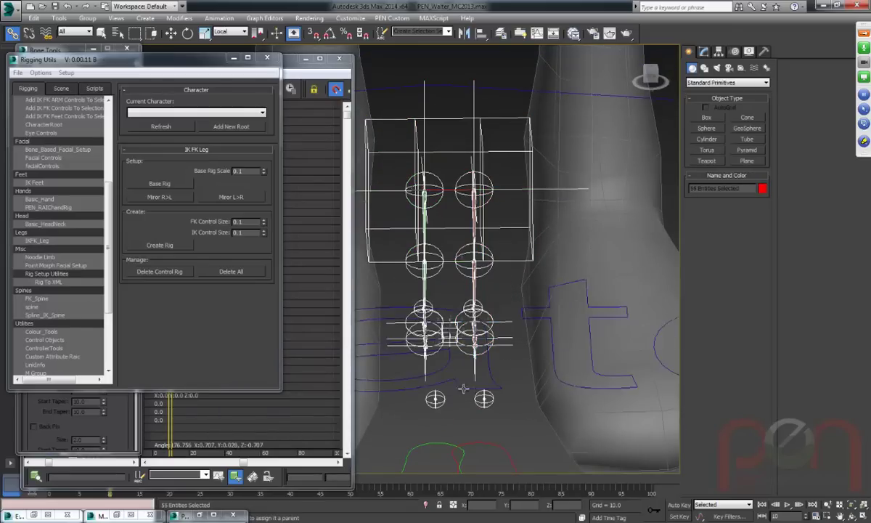
{"action": "left_click", "coordinate": [488, 421], "text": "ctrl"}
{"action": "middle_click_drag", "start_coordinate": [488, 421], "coordinate": [511, 411], "text": "alt"}
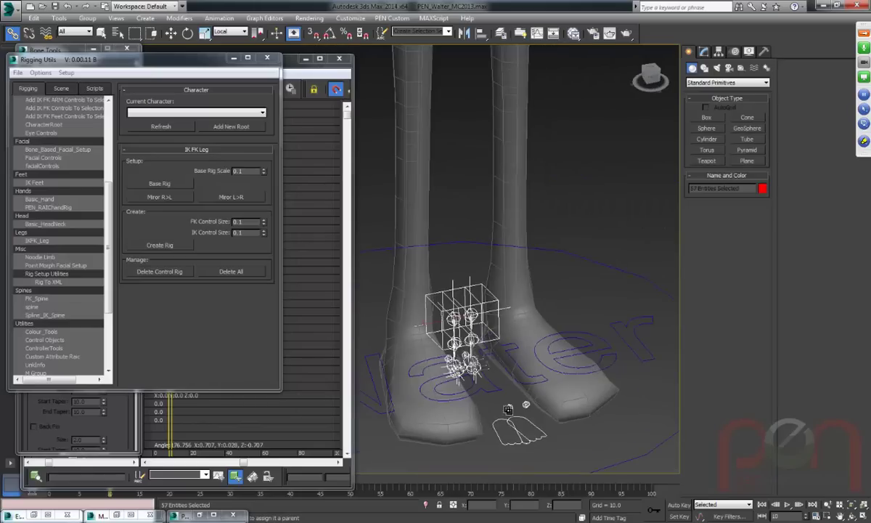
{"action": "key", "text": "Delete"}
{"action": "scroll", "coordinate": [464, 363], "scroll_direction": "down", "scroll_amount": 5}
{"action": "scroll", "coordinate": [445, 243], "scroll_direction": "up", "scroll_amount": 3}
{"action": "middle_click_drag", "start_coordinate": [457, 244], "coordinate": [534, 211], "text": "alt"}
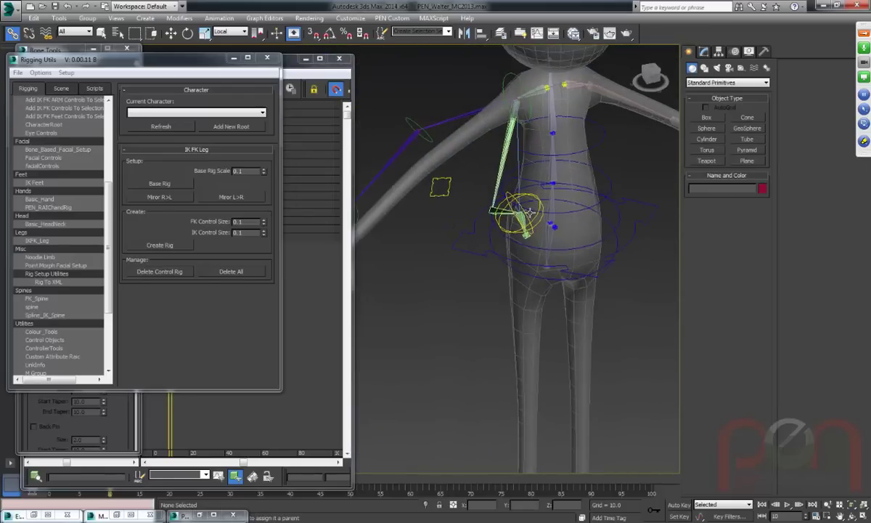
Close the rigging utilities and select the yellow sphere control at the right IK hand with the Move tool active.
{"action": "left_click", "coordinate": [267, 58]}
{"action": "middle_click_drag", "start_coordinate": [591, 259], "coordinate": [559, 282]}
{"action": "scroll", "coordinate": [544, 267], "scroll_direction": "up", "scroll_amount": 1}
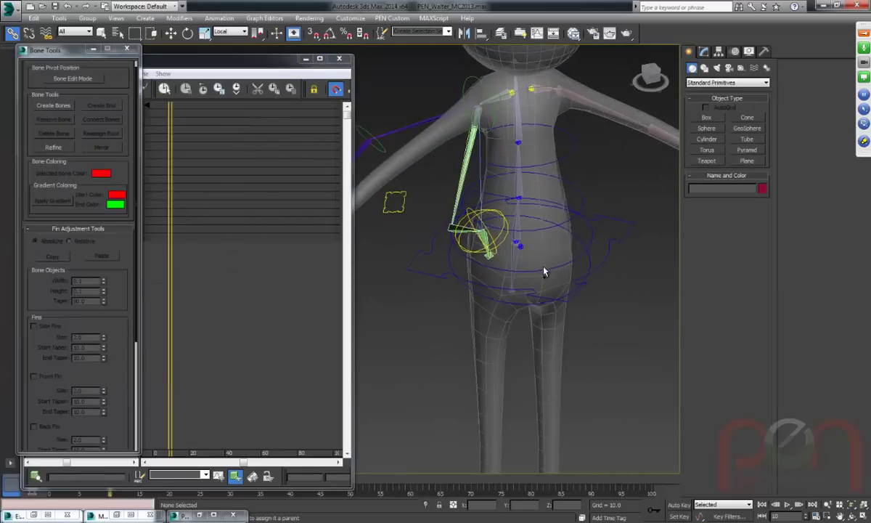
{"action": "left_click", "coordinate": [478, 215]}
{"action": "middle_click_drag", "start_coordinate": [477, 215], "coordinate": [514, 289], "text": "alt"}
{"action": "key", "text": "w"}
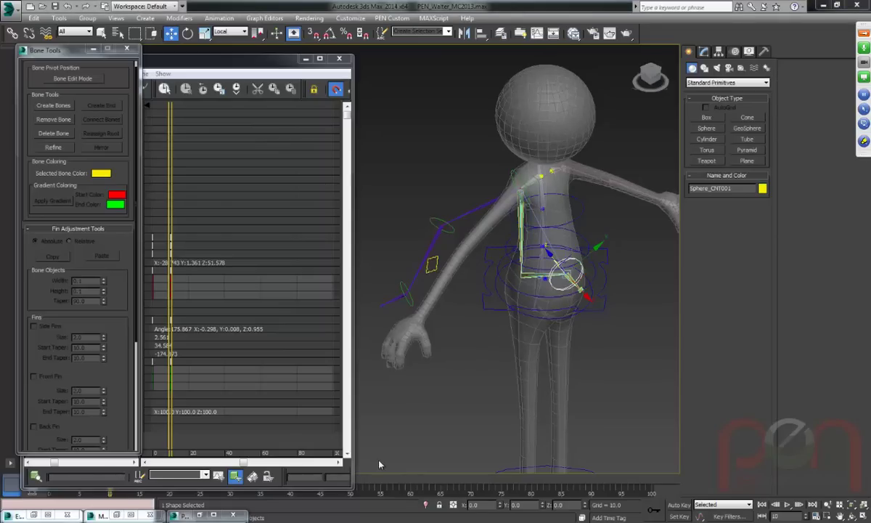
Close the Dope Sheet and Bone Tools windows, return to frame 0 and show the sphere control's IK FK parameters.
{"action": "left_click", "coordinate": [339, 58]}
{"action": "left_click", "coordinate": [131, 48]}
{"action": "left_click_drag", "start_coordinate": [124, 482], "coordinate": [64, 481]}
{"action": "middle_click_drag", "start_coordinate": [472, 367], "coordinate": [416, 283]}
{"action": "scroll", "coordinate": [416, 283], "scroll_direction": "up", "scroll_amount": 3}
{"action": "left_click", "coordinate": [705, 52]}
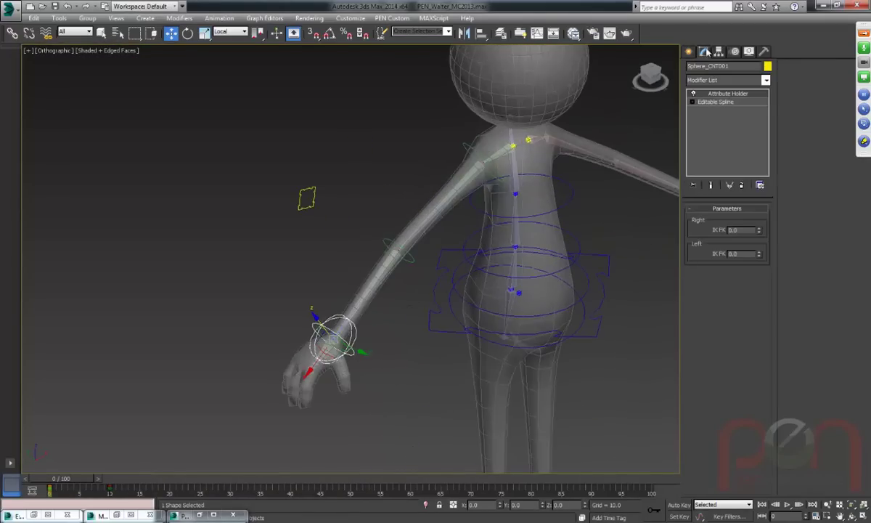
Instance the sphere control's Attribute Holder modifier onto the yellow arrows control behind the elbow and the right wrist FK control.
{"action": "scroll", "coordinate": [365, 252], "scroll_direction": "up", "scroll_amount": 3}
{"action": "middle_click_drag", "start_coordinate": [385, 228], "coordinate": [388, 259], "text": "alt"}
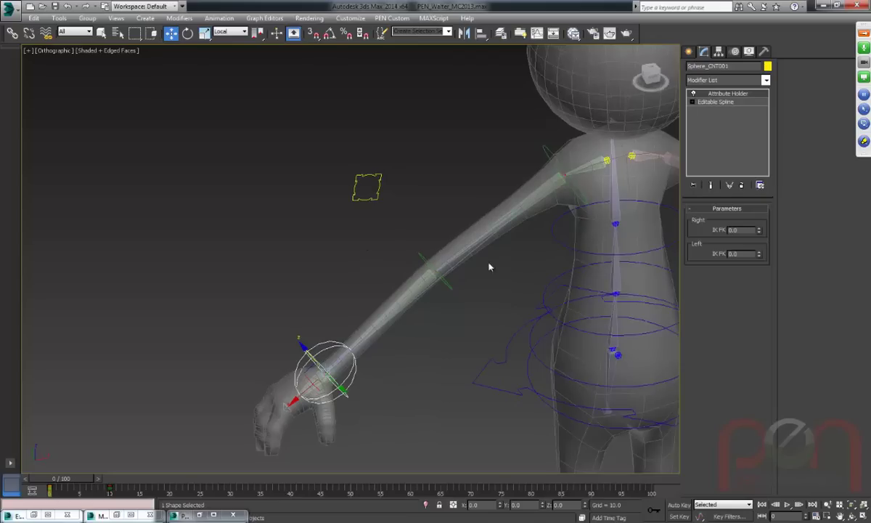
{"action": "left_click", "coordinate": [379, 199]}
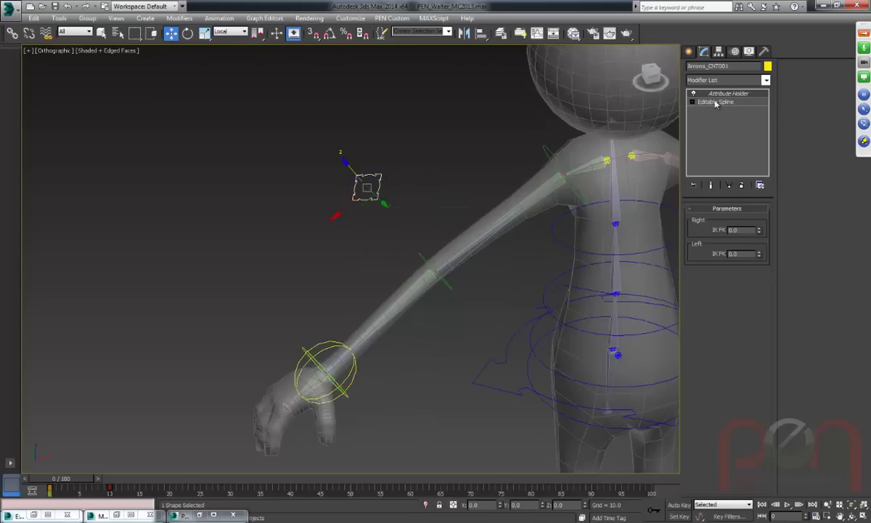
{"action": "middle_click_drag", "start_coordinate": [338, 265], "coordinate": [367, 282], "text": "alt"}
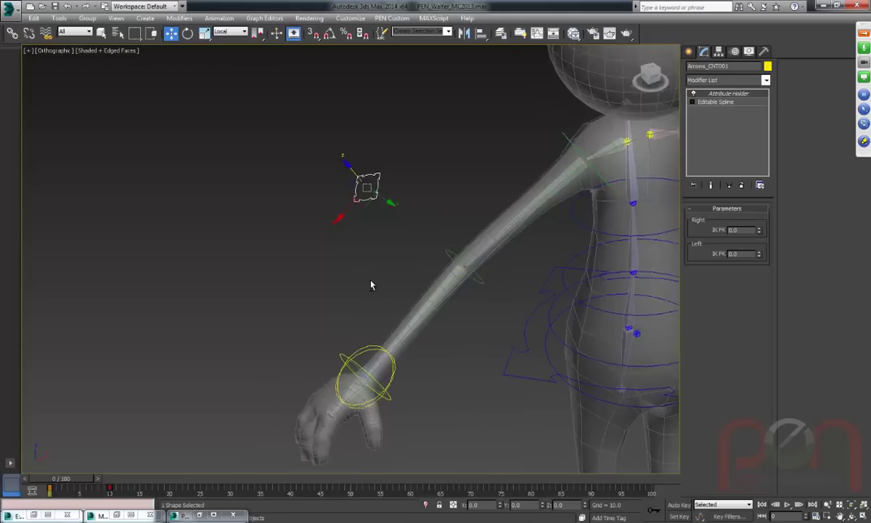
{"action": "scroll", "coordinate": [404, 337], "scroll_direction": "up", "scroll_amount": 5}
{"action": "middle_click_drag", "start_coordinate": [404, 337], "coordinate": [473, 67]}
{"action": "scroll", "coordinate": [486, 198], "scroll_direction": "up", "scroll_amount": 2}
{"action": "left_click_drag", "start_coordinate": [724, 94], "coordinate": [332, 241]}
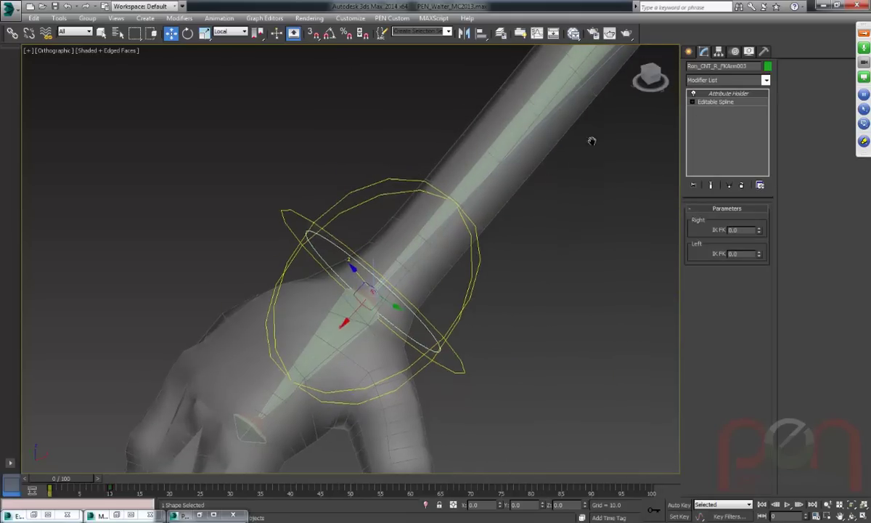
{"action": "middle_click_drag", "start_coordinate": [575, 161], "coordinate": [448, 321], "text": "alt"}
Instance the Attribute Holder modifier onto the right elbow and right shoulder FK controls.
{"action": "scroll", "coordinate": [448, 321], "scroll_direction": "down", "scroll_amount": 2}
{"action": "middle_click_drag", "start_coordinate": [533, 250], "coordinate": [345, 369]}
{"action": "left_click_drag", "start_coordinate": [713, 91], "coordinate": [472, 127]}
{"action": "left_click", "coordinate": [472, 127]}
{"action": "left_click_drag", "start_coordinate": [731, 97], "coordinate": [262, 330]}
{"action": "left_click", "coordinate": [263, 330]}
{"action": "middle_click_drag", "start_coordinate": [360, 333], "coordinate": [412, 244]}
{"action": "scroll", "coordinate": [414, 244], "scroll_direction": "down", "scroll_amount": 4}
{"action": "scroll", "coordinate": [435, 224], "scroll_direction": "up", "scroll_amount": 2}
{"action": "left_click", "coordinate": [484, 121]}
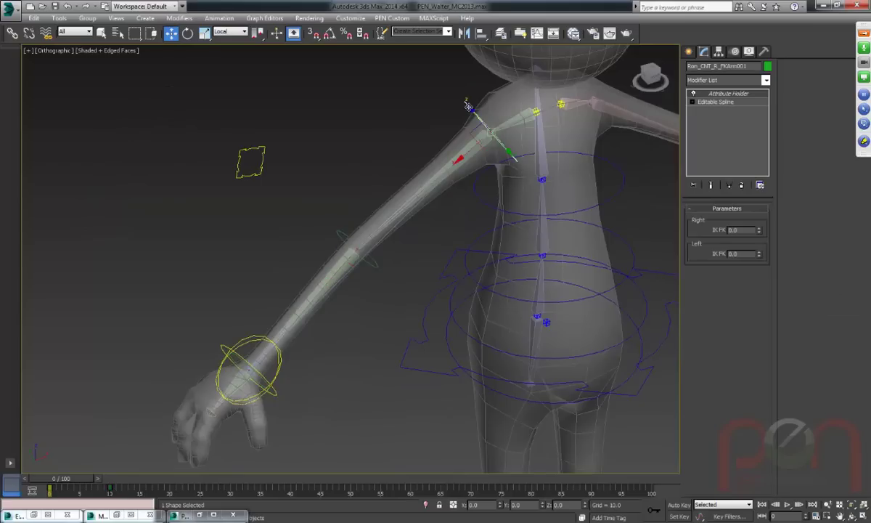
Test the shared attribute by raising the right IK FK value to 100, checking the arrows and sphere controls, and resetting it to 0.
{"action": "middle_click_drag", "start_coordinate": [503, 200], "coordinate": [445, 229]}
{"action": "left_click_drag", "start_coordinate": [759, 229], "coordinate": [736, 105]}
{"action": "left_click", "coordinate": [203, 202]}
{"action": "left_click", "coordinate": [197, 381]}
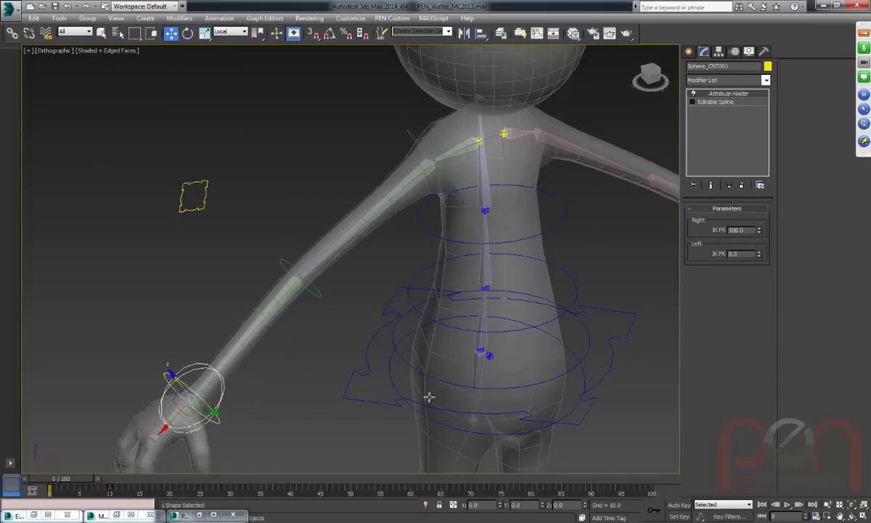
{"action": "right_click", "coordinate": [760, 231]}
{"action": "scroll", "coordinate": [554, 344], "scroll_direction": "down", "scroll_amount": 4}
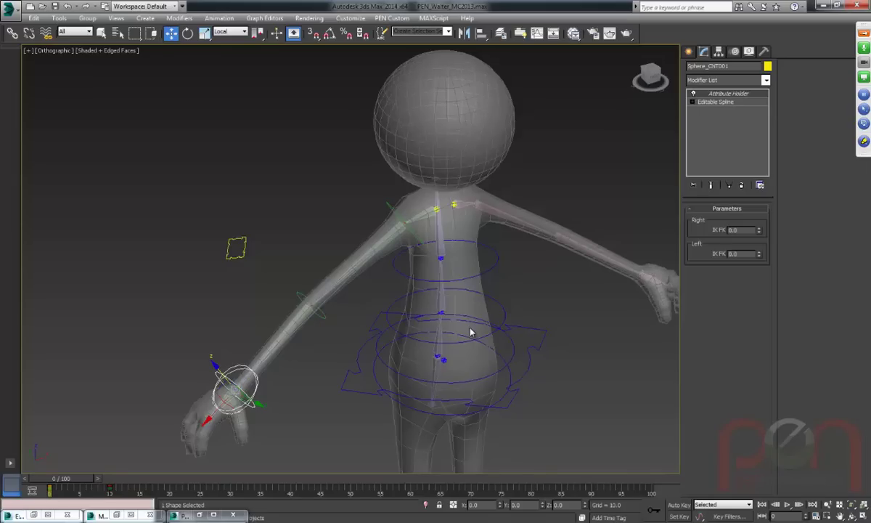
{"action": "middle_click_drag", "start_coordinate": [468, 327], "coordinate": [408, 293], "text": "alt"}
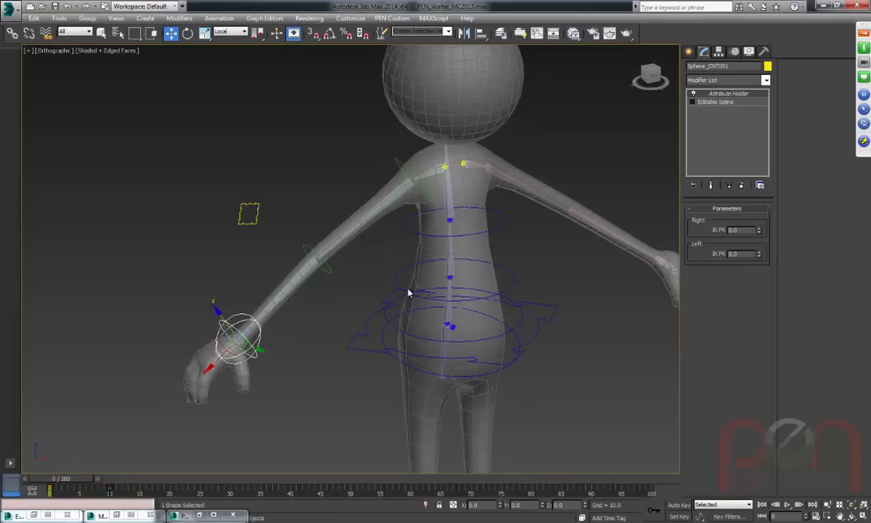
Examine the right elbow FK control's shared IK FK parameters and the surrounding arm rig, leaving nothing selected.
{"action": "scroll", "coordinate": [417, 258], "scroll_direction": "down", "scroll_amount": 3}
{"action": "scroll", "coordinate": [305, 255], "scroll_direction": "up", "scroll_amount": 5}
{"action": "left_click", "coordinate": [328, 278]}
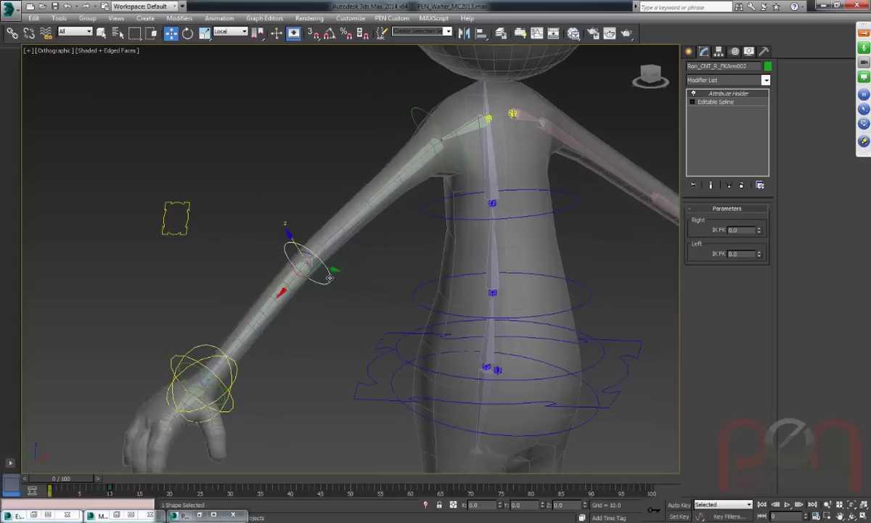
{"action": "middle_click_drag", "start_coordinate": [328, 278], "coordinate": [395, 268]}
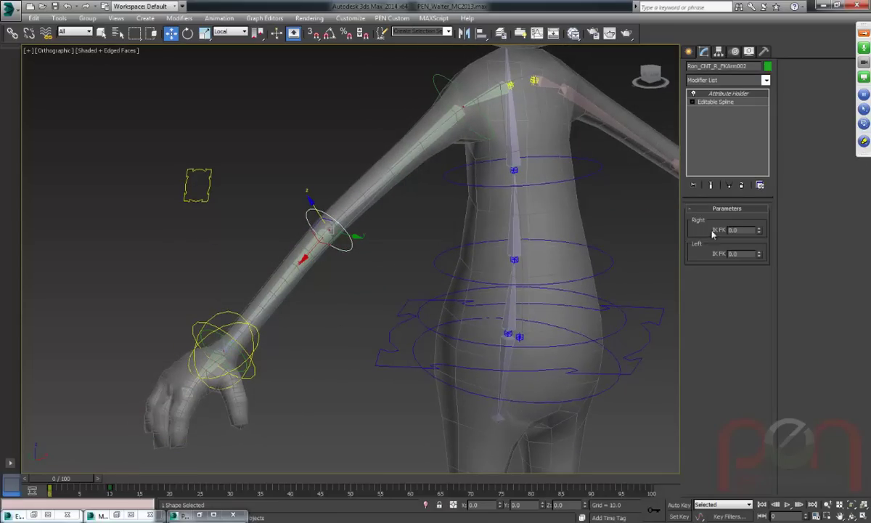
{"action": "middle_click_drag", "start_coordinate": [505, 296], "coordinate": [461, 304]}
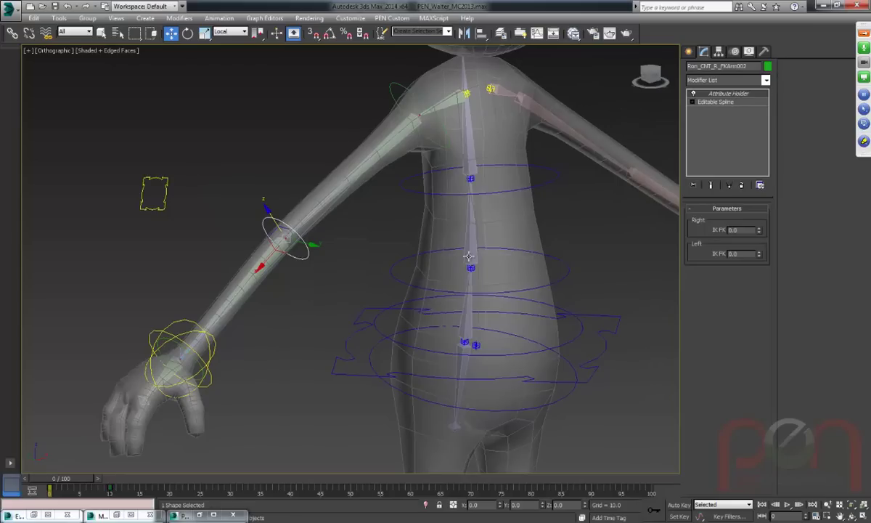
{"action": "left_click", "coordinate": [450, 231]}
{"action": "middle_click_drag", "start_coordinate": [491, 256], "coordinate": [457, 264]}
{"action": "scroll", "coordinate": [458, 264], "scroll_direction": "down", "scroll_amount": 2}
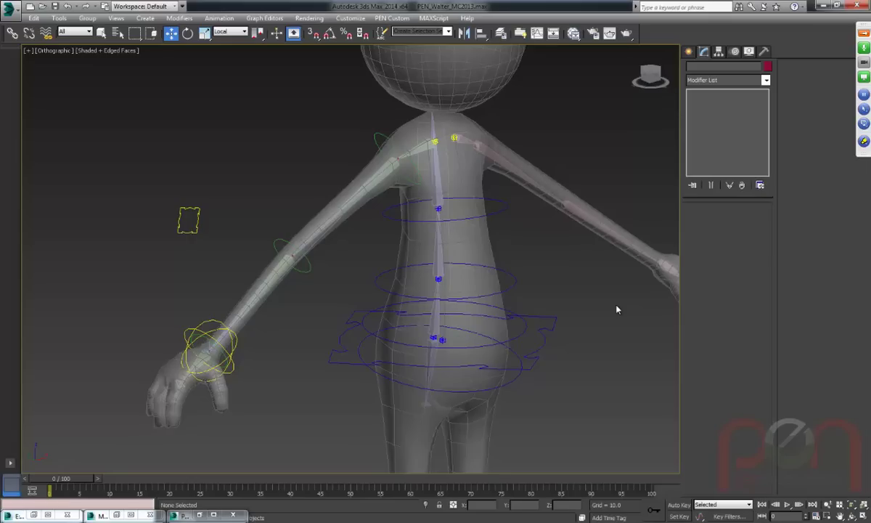
Show the model in wireframe and select the right upper arm's IK and FK bones together with all their children.
{"action": "middle_click_drag", "start_coordinate": [477, 191], "coordinate": [504, 136], "text": "alt"}
{"action": "scroll", "coordinate": [420, 209], "scroll_direction": "up", "scroll_amount": 2}
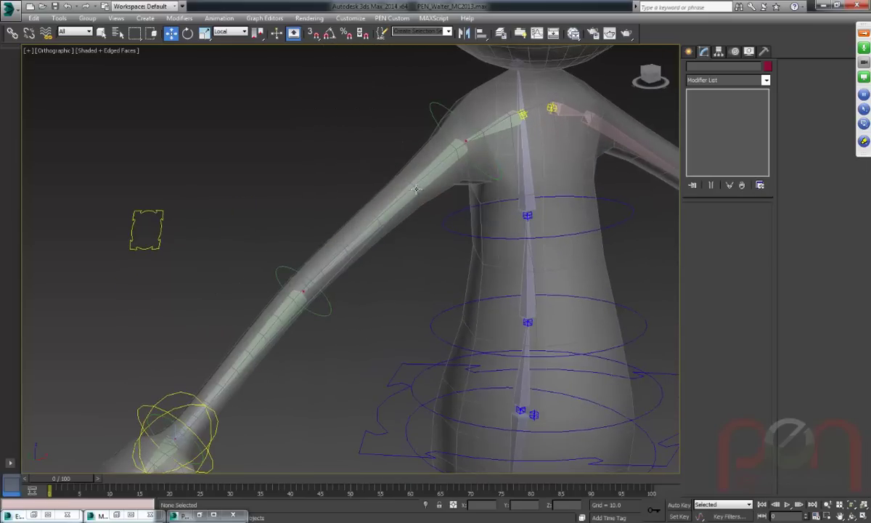
{"action": "key", "text": "F3"}
{"action": "scroll", "coordinate": [447, 160], "scroll_direction": "up", "scroll_amount": 5}
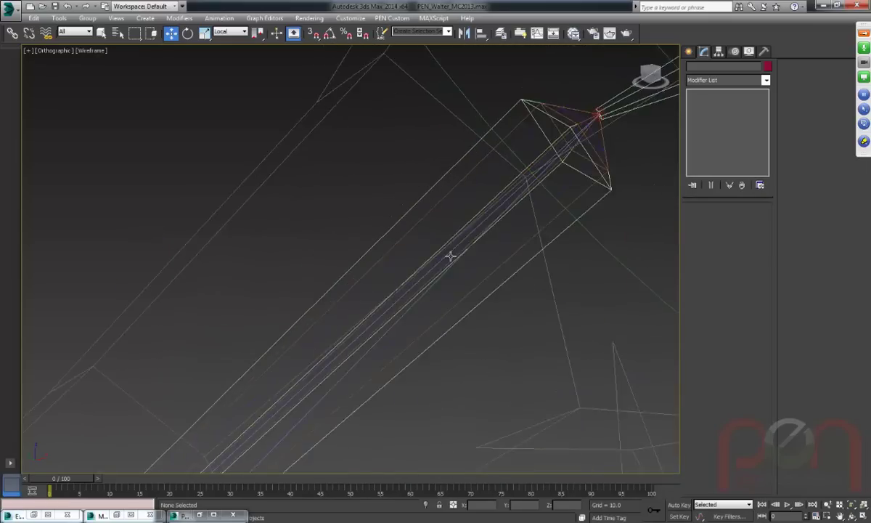
{"action": "left_click", "coordinate": [479, 155]}
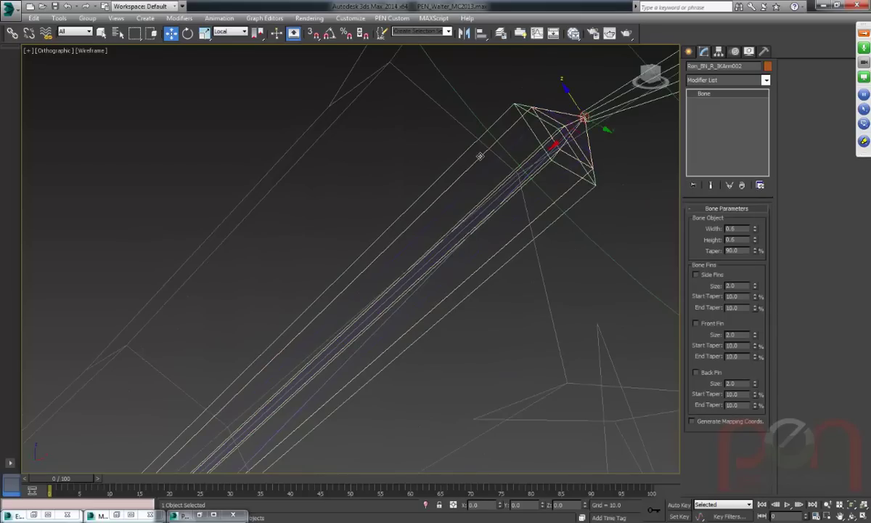
{"action": "left_click", "coordinate": [492, 167], "text": "ctrl"}
{"action": "middle_click_drag", "start_coordinate": [492, 167], "coordinate": [485, 196], "text": "alt"}
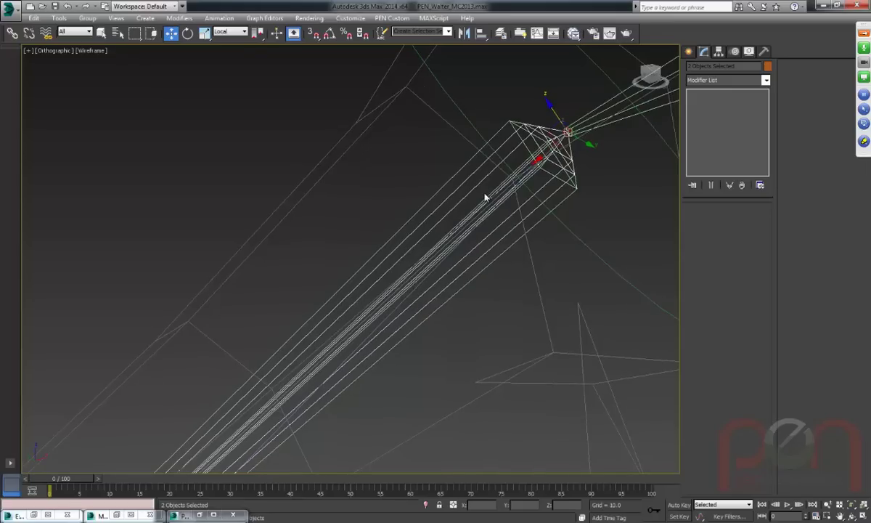
{"action": "key", "text": "ctrl+Page_Down"}
{"action": "scroll", "coordinate": [346, 330], "scroll_direction": "down", "scroll_amount": 5}
{"action": "scroll", "coordinate": [355, 231], "scroll_direction": "up", "scroll_amount": 3}
{"action": "scroll", "coordinate": [361, 214], "scroll_direction": "down", "scroll_amount": 2}
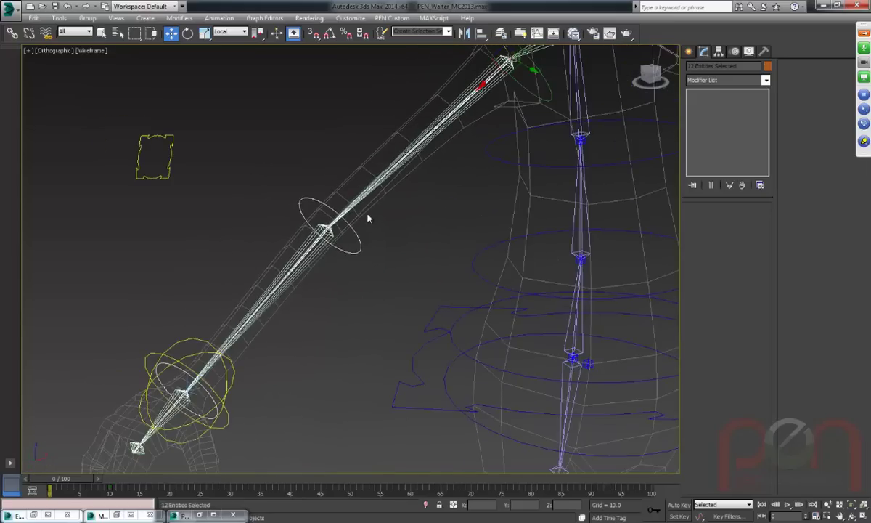
Remove the right elbow and wrist FK controls from the selection and hide the remaining IK and FK bones.
{"action": "left_click", "coordinate": [360, 251], "text": "alt"}
{"action": "middle_click_drag", "start_coordinate": [362, 259], "coordinate": [411, 203]}
{"action": "left_click", "coordinate": [208, 320], "text": "alt"}
{"action": "middle_click_drag", "start_coordinate": [327, 279], "coordinate": [235, 342]}
{"action": "scroll", "coordinate": [235, 342], "scroll_direction": "down", "scroll_amount": 4}
{"action": "middle_click_drag", "start_coordinate": [360, 263], "coordinate": [322, 310]}
{"action": "scroll", "coordinate": [359, 219], "scroll_direction": "up", "scroll_amount": 3}
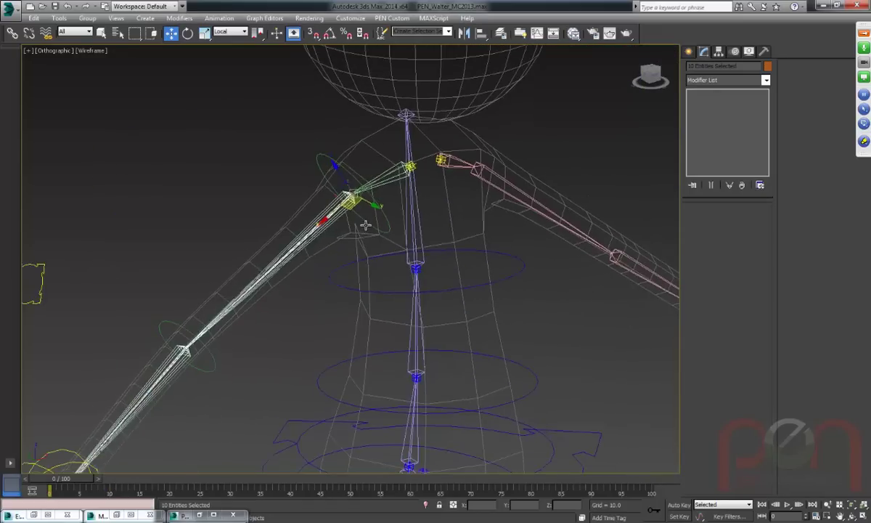
{"action": "middle_click_drag", "start_coordinate": [366, 226], "coordinate": [430, 215]}
{"action": "right_click", "coordinate": [417, 260]}
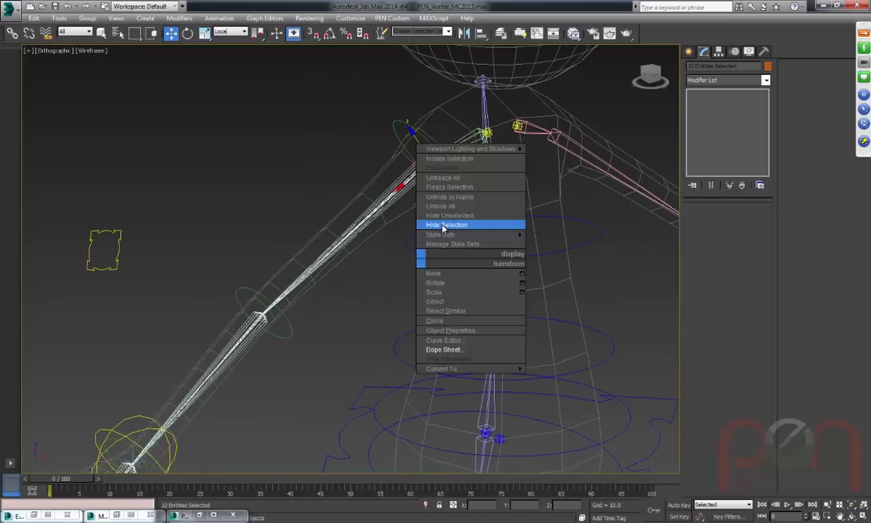
{"action": "left_click", "coordinate": [445, 226]}
{"action": "scroll", "coordinate": [411, 208], "scroll_direction": "up", "scroll_amount": 5}
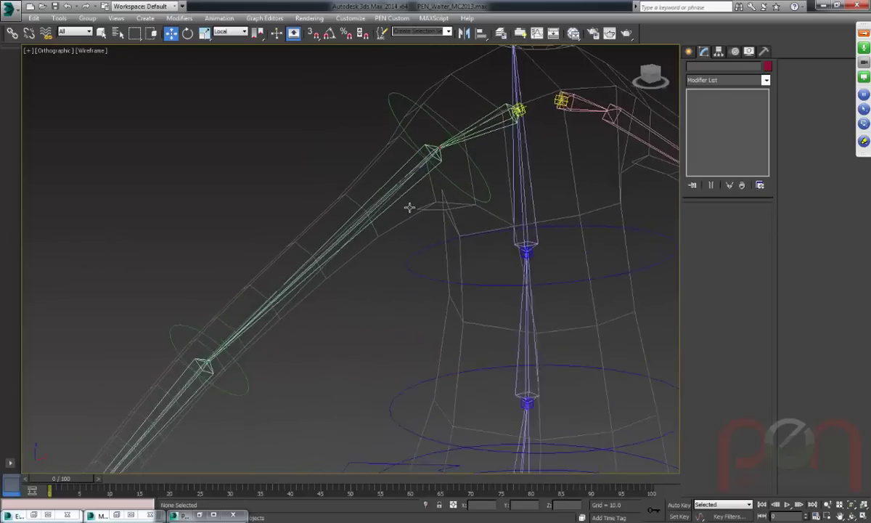
{"action": "scroll", "coordinate": [410, 212], "scroll_direction": "down", "scroll_amount": 5}
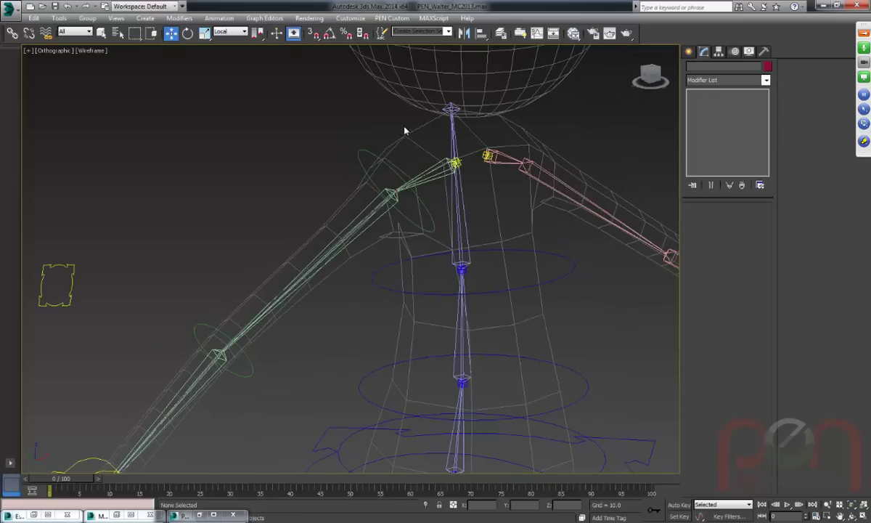
Unfreeze the AnimationGuy_GEO layer and select the body mesh.
{"action": "left_click", "coordinate": [501, 33]}
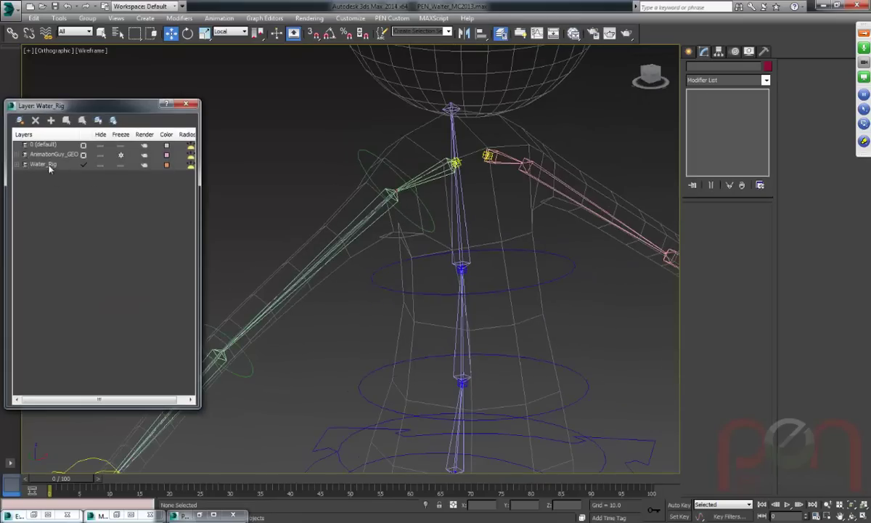
{"action": "left_click", "coordinate": [121, 154]}
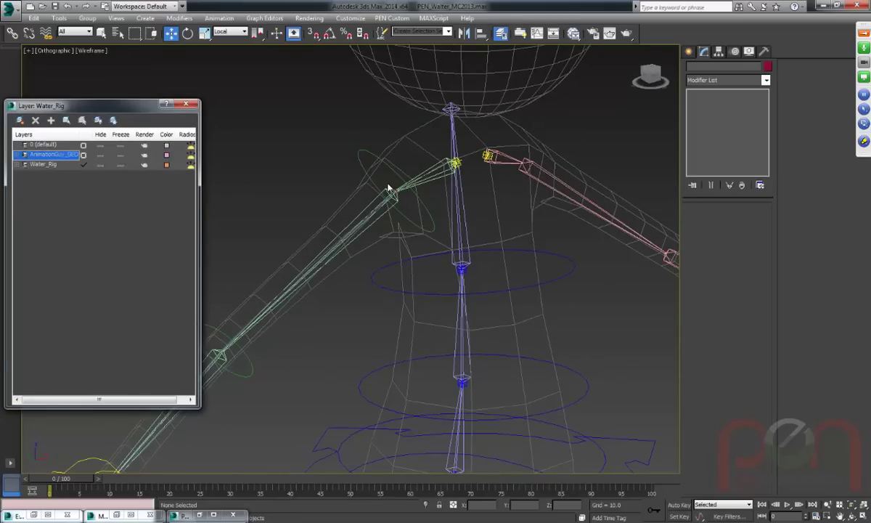
{"action": "left_click", "coordinate": [400, 143]}
{"action": "middle_click_drag", "start_coordinate": [400, 143], "coordinate": [437, 160], "text": "alt"}
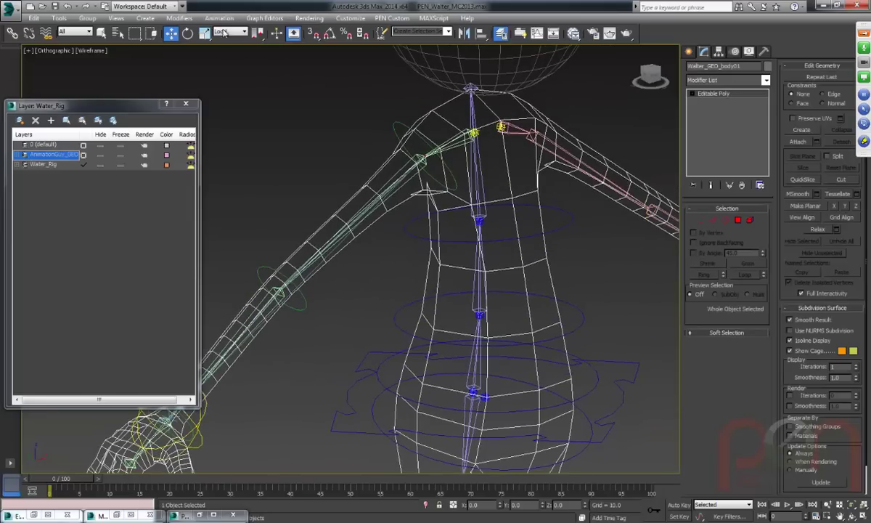
Apply a Skin modifier to the body mesh and return the viewport to shaded display.
{"action": "left_click", "coordinate": [180, 18]}
{"action": "mouse_move", "coordinate": [218, 92]}
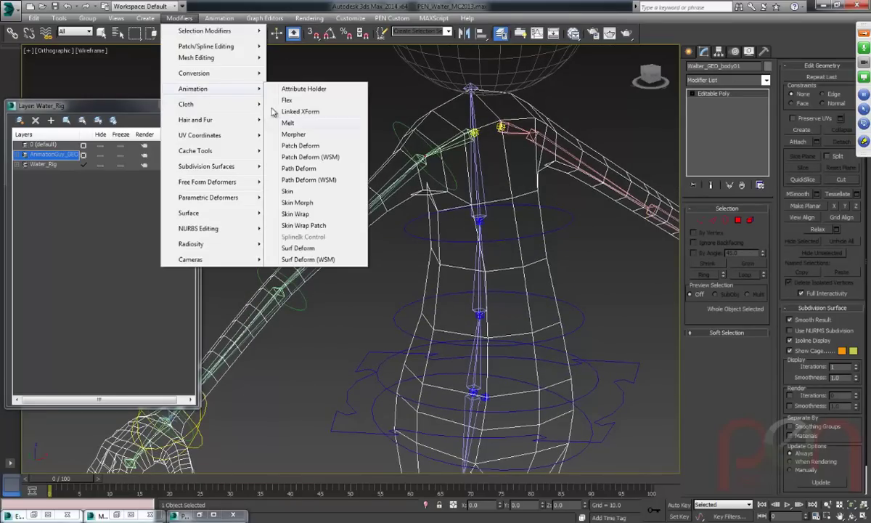
{"action": "left_click", "coordinate": [282, 193]}
{"action": "scroll", "coordinate": [458, 219], "scroll_direction": "up", "scroll_amount": 3}
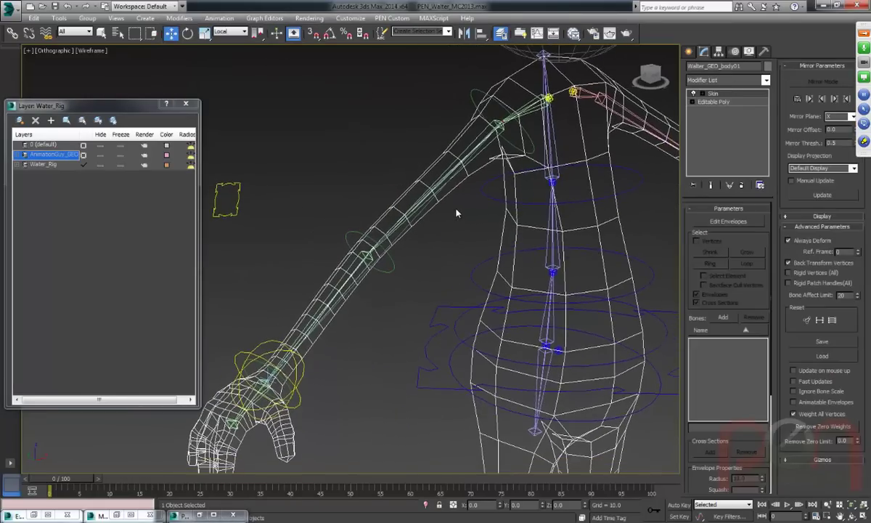
{"action": "key", "text": "F3"}
{"action": "mouse_move", "coordinate": [455, 224]}
{"action": "middle_mouse_down", "text": "alt"}
{"action": "mouse_move", "coordinate": [463, 240]}
{"action": "mouse_move", "coordinate": [469, 234]}
{"action": "middle_mouse_up", "text": "alt"}
{"action": "scroll", "coordinate": [530, 118], "scroll_direction": "down", "scroll_amount": 4}
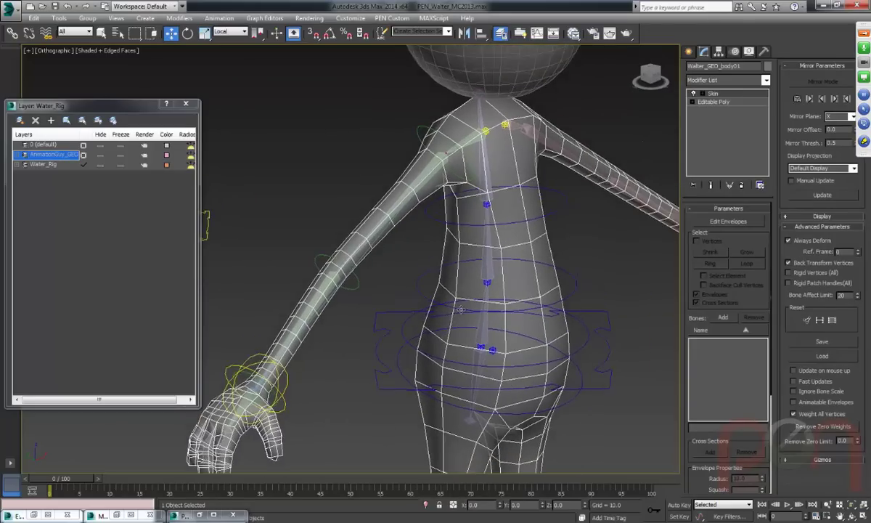
Go to frame 10 and turn on Auto Key.
{"action": "middle_click_drag", "start_coordinate": [505, 326], "coordinate": [444, 319], "text": "alt"}
{"action": "left_click_drag", "start_coordinate": [76, 481], "coordinate": [29, 482]}
{"action": "key", "text": "w"}
{"action": "middle_click_drag", "start_coordinate": [537, 305], "coordinate": [558, 305], "text": "alt"}
{"action": "left_click", "coordinate": [125, 478]}
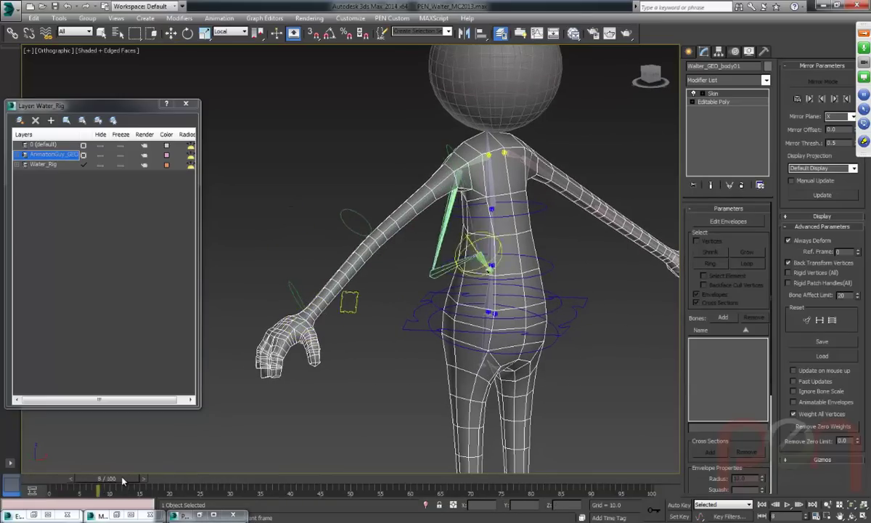
{"action": "middle_click_drag", "start_coordinate": [269, 386], "coordinate": [430, 340], "text": "alt"}
{"action": "key", "text": "n"}
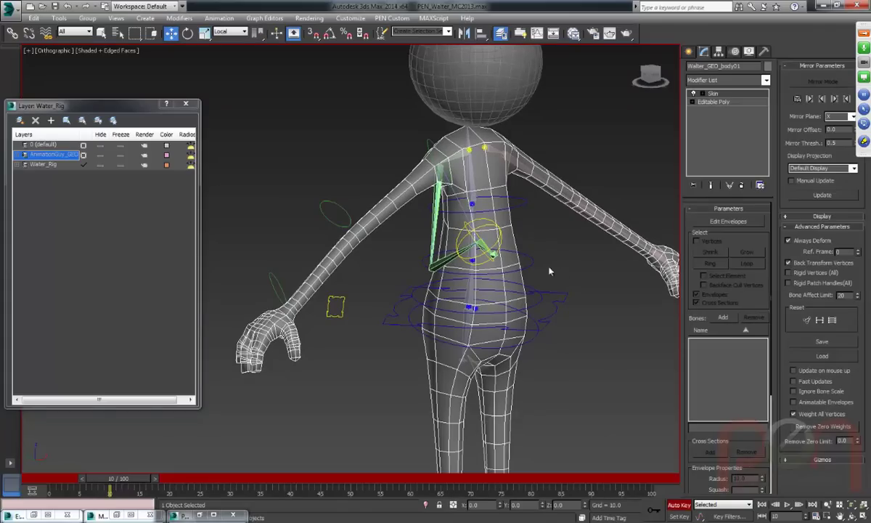
Rotate the lower spine control Walter_CNT_C_Body003 at frame 10 to bend the torso bones sideways.
{"action": "left_click", "coordinate": [535, 264]}
{"action": "middle_click_drag", "start_coordinate": [511, 251], "coordinate": [525, 249], "text": "alt"}
{"action": "right_click", "coordinate": [524, 249]}
{"action": "left_click", "coordinate": [561, 259]}
{"action": "left_click_drag", "start_coordinate": [561, 259], "coordinate": [514, 281]}
{"action": "left_click", "coordinate": [540, 290]}
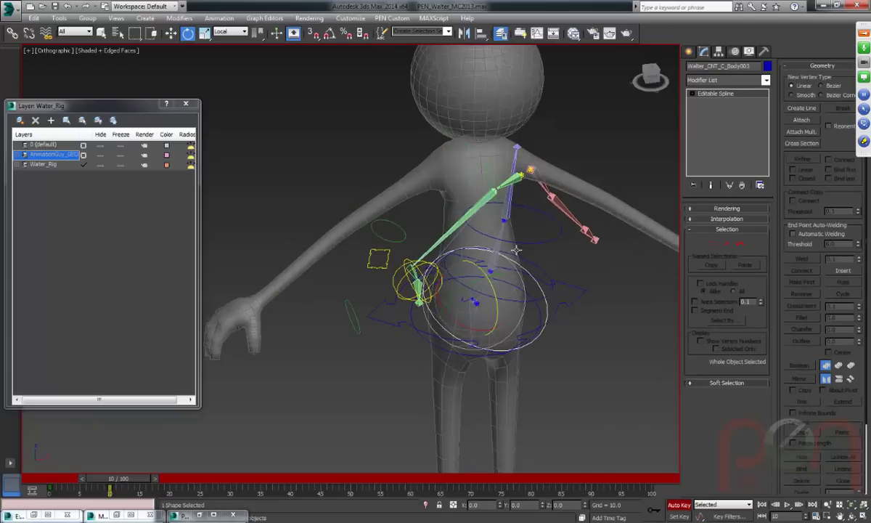
Rotate the chest and middle spine controls at frame 10, scrub through the motion and return to frame 0.
{"action": "left_click", "coordinate": [512, 221]}
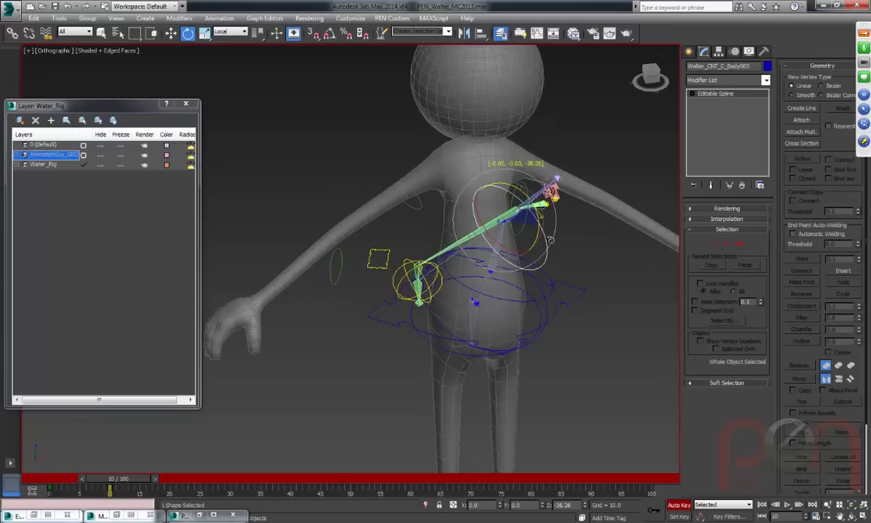
{"action": "left_click", "coordinate": [512, 254]}
{"action": "left_click_drag", "start_coordinate": [508, 253], "coordinate": [505, 290]}
{"action": "left_click_drag", "start_coordinate": [124, 482], "coordinate": [175, 486]}
{"action": "key", "text": "Home"}
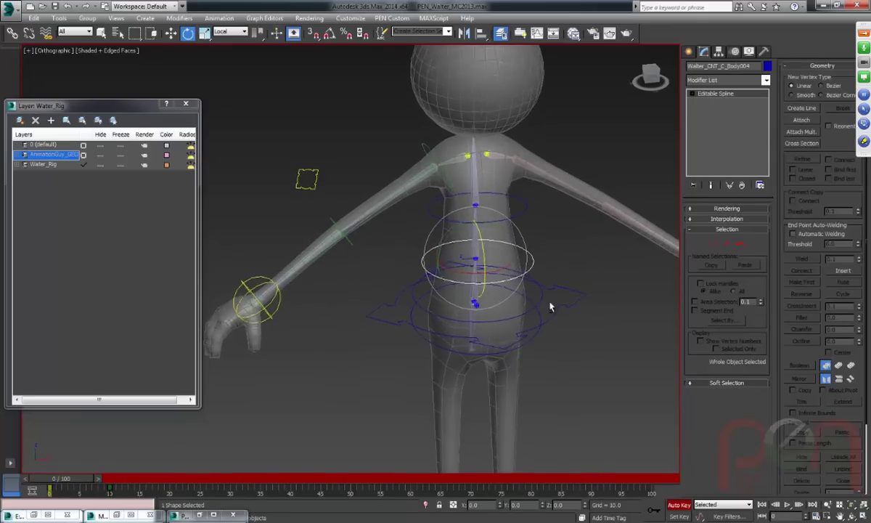
Turn off Auto Key and reselect the skinned body mesh.
{"action": "key", "text": "e"}
{"action": "middle_click_drag", "start_coordinate": [462, 274], "coordinate": [441, 245], "text": "alt"}
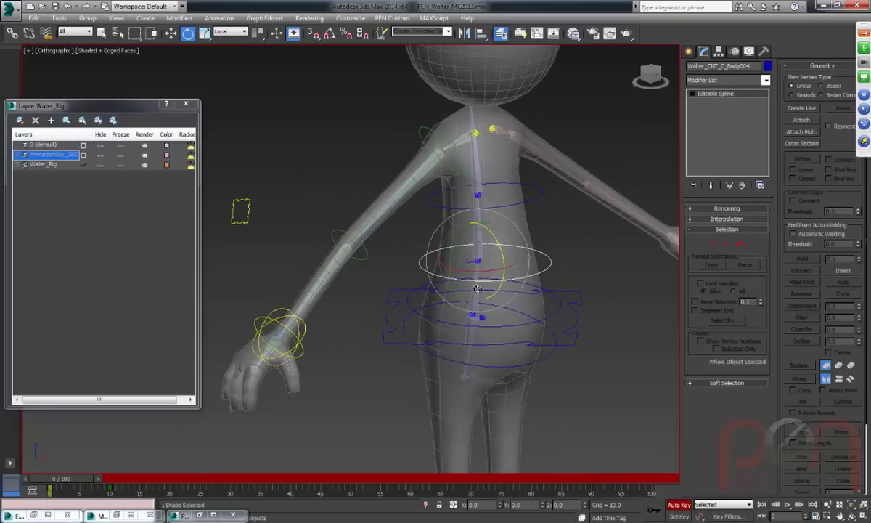
{"action": "left_click", "coordinate": [462, 205]}
{"action": "middle_click_drag", "start_coordinate": [462, 211], "coordinate": [490, 265], "text": "alt"}
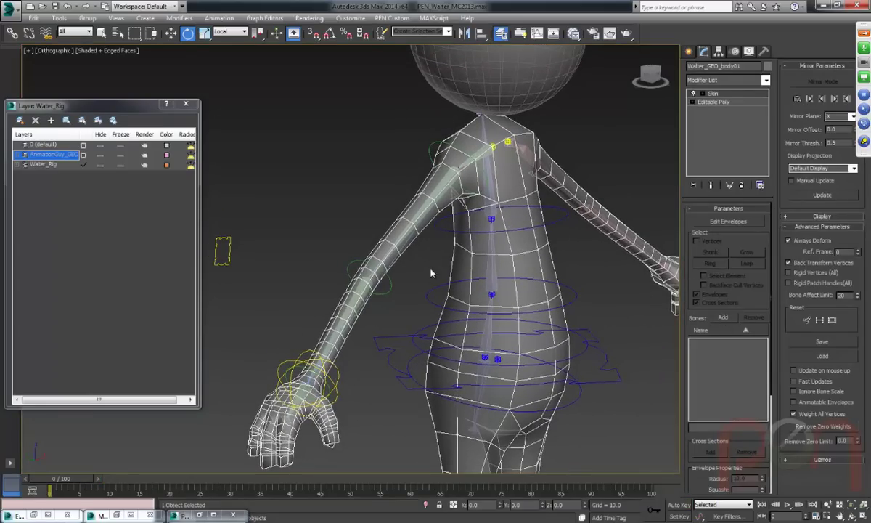
Look through the Skin modifier's list of available bones, close it, and examine the right arm and hand bones inside the mesh.
{"action": "left_click", "coordinate": [723, 317]}
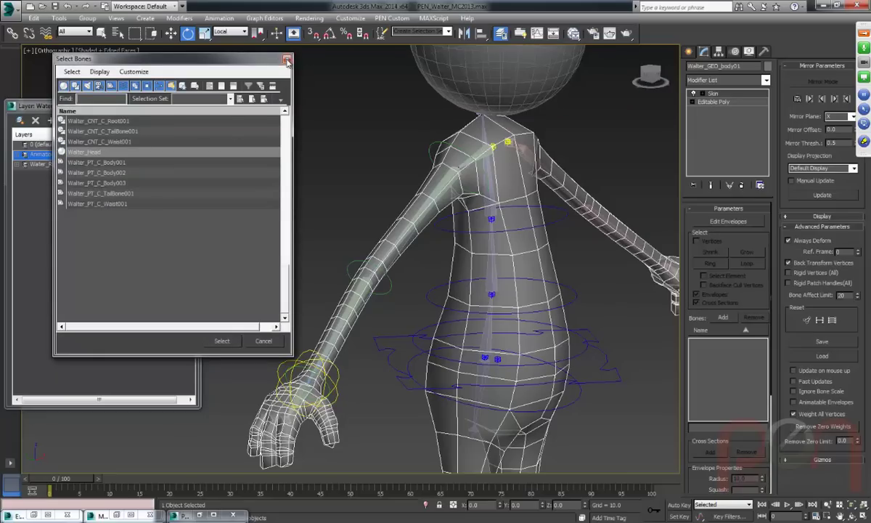
{"action": "left_click", "coordinate": [287, 61]}
{"action": "middle_click_drag", "start_coordinate": [426, 198], "coordinate": [448, 183]}
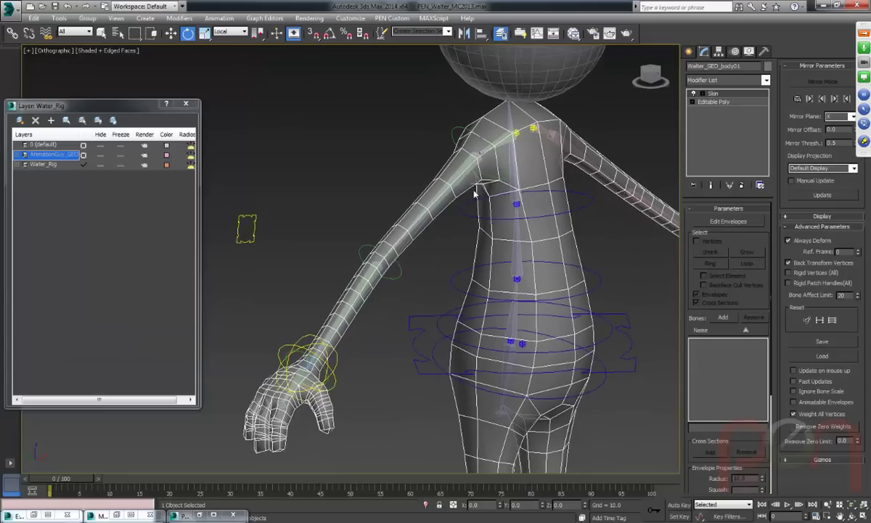
{"action": "middle_click_drag", "start_coordinate": [410, 293], "coordinate": [394, 260], "text": "alt"}
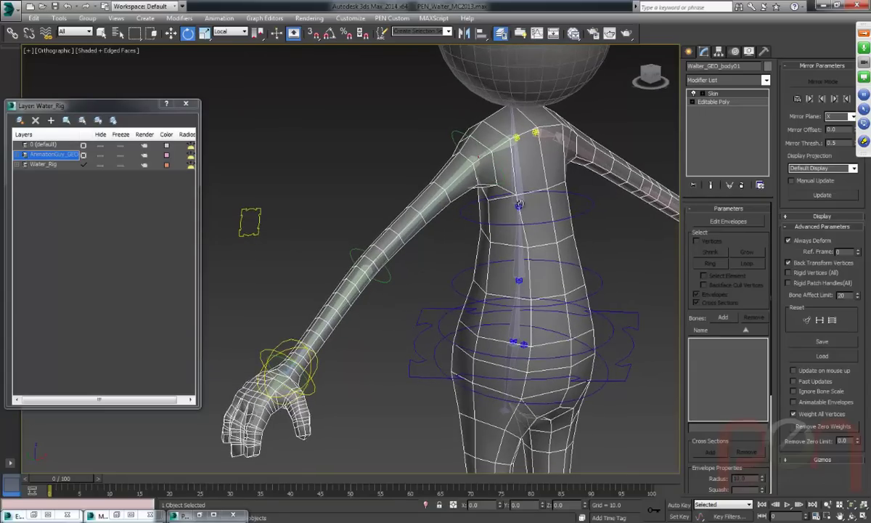
{"action": "middle_click_drag", "start_coordinate": [270, 410], "coordinate": [361, 365]}
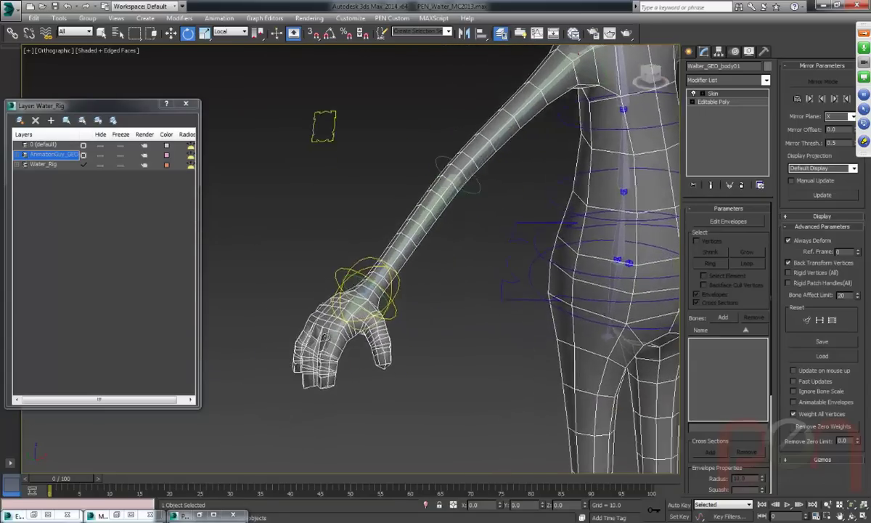
{"action": "scroll", "coordinate": [362, 341], "scroll_direction": "up", "scroll_amount": 5}
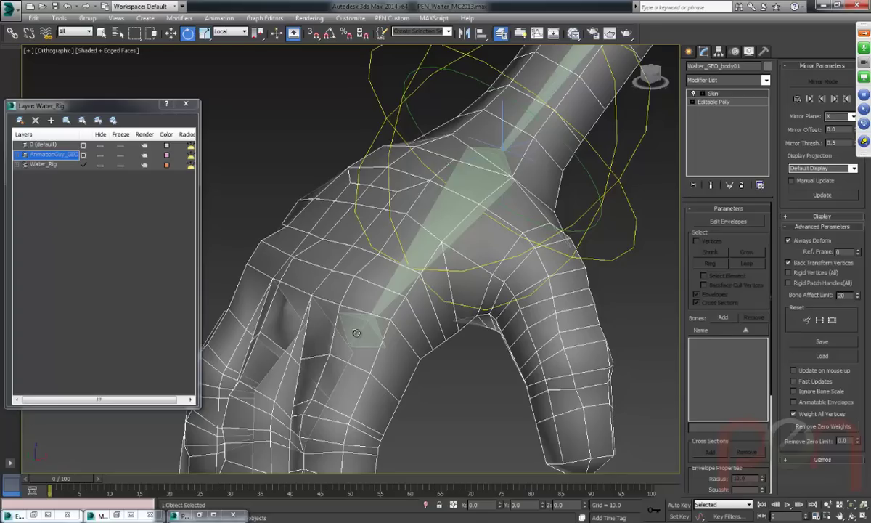
{"action": "scroll", "coordinate": [353, 344], "scroll_direction": "down", "scroll_amount": 6}
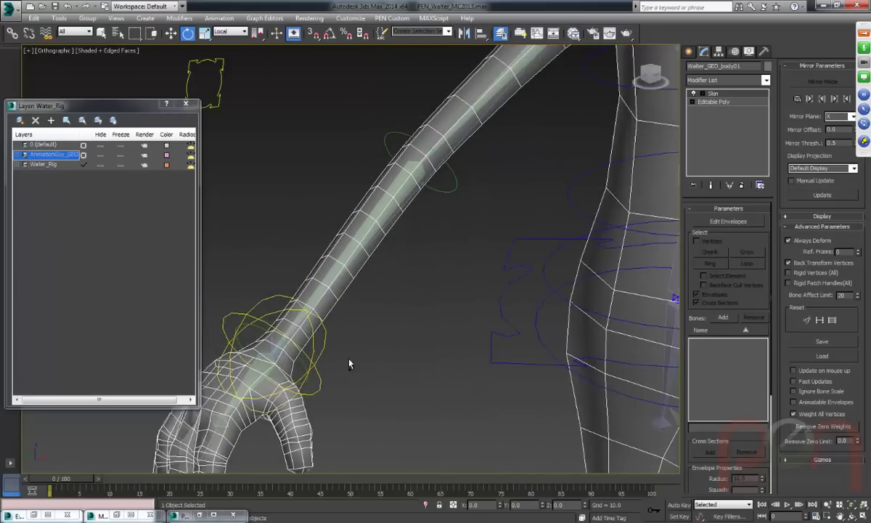
{"action": "scroll", "coordinate": [348, 363], "scroll_direction": "down", "scroll_amount": 3}
{"action": "middle_click_drag", "start_coordinate": [424, 298], "coordinate": [456, 311], "text": "alt"}
{"action": "middle_click_drag", "start_coordinate": [444, 276], "coordinate": [440, 283], "text": "alt"}
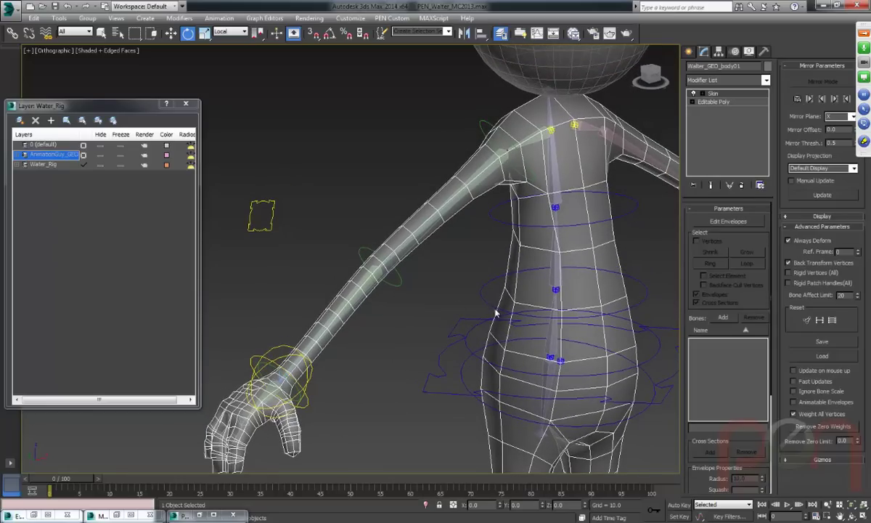
Enable envelope editing on the body mesh's Skin modifier and close the layer manager.
{"action": "left_click", "coordinate": [743, 221]}
{"action": "middle_click_drag", "start_coordinate": [606, 211], "coordinate": [450, 270], "text": "alt"}
{"action": "left_click", "coordinate": [186, 104]}
{"action": "middle_click_drag", "start_coordinate": [211, 115], "coordinate": [343, 220], "text": "alt"}
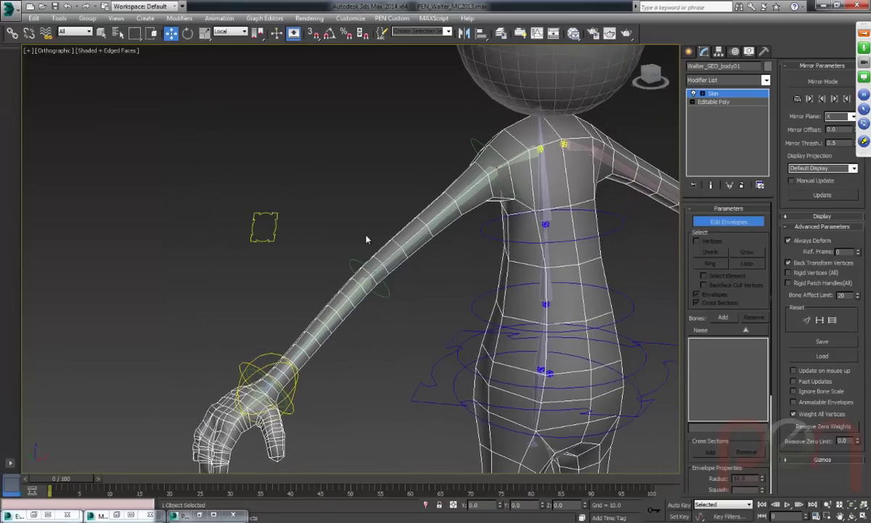
Start adding skin bones by picking them in the viewport, with the selection filter limited to bones.
{"action": "right_click", "coordinate": [324, 284]}
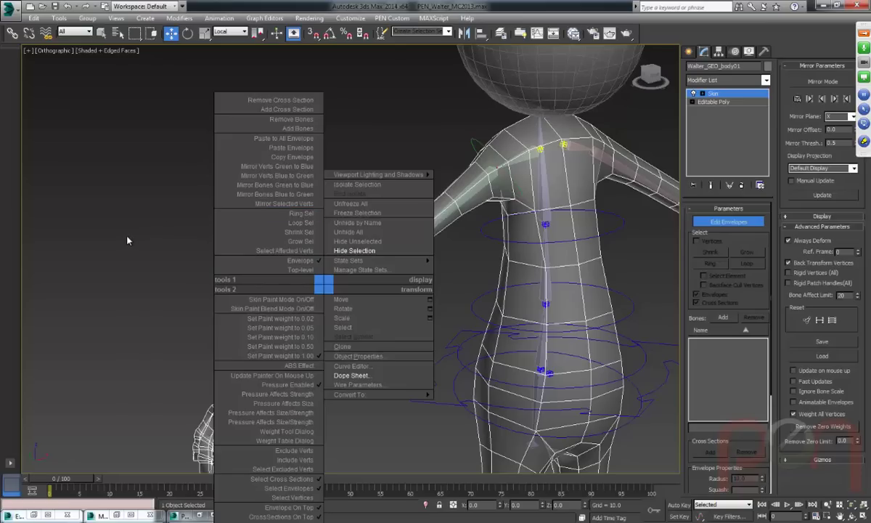
{"action": "left_click", "coordinate": [297, 130]}
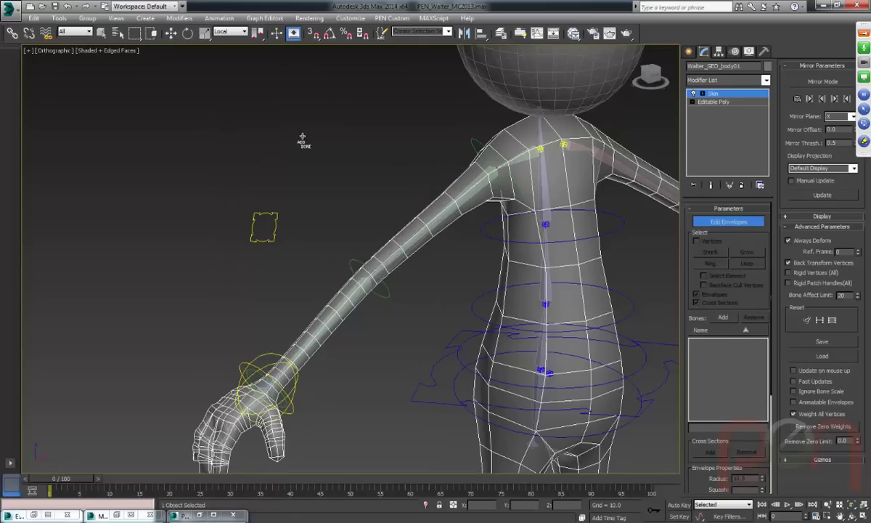
{"action": "scroll", "coordinate": [436, 254], "scroll_direction": "up", "scroll_amount": 6}
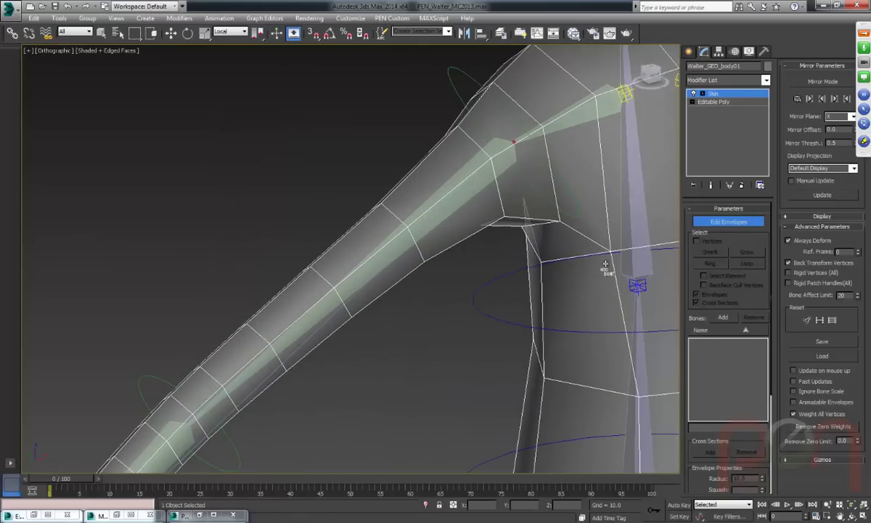
{"action": "middle_click_drag", "start_coordinate": [578, 274], "coordinate": [470, 269]}
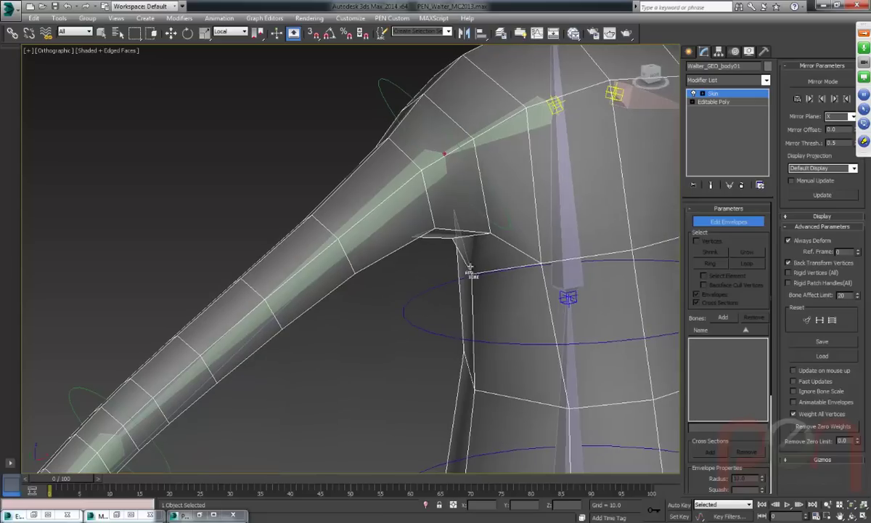
{"action": "left_click", "coordinate": [82, 31]}
{"action": "left_click", "coordinate": [79, 115]}
Add the spine bones Walter_BN_C_Body001, Body002 and Body003 plus Walter_BN_C_TailBone001 to the Skin modifier.
{"action": "middle_click_drag", "start_coordinate": [497, 138], "coordinate": [459, 180]}
{"action": "middle_click_drag", "start_coordinate": [502, 262], "coordinate": [446, 116]}
{"action": "left_click", "coordinate": [465, 408]}
{"action": "left_click", "coordinate": [480, 282]}
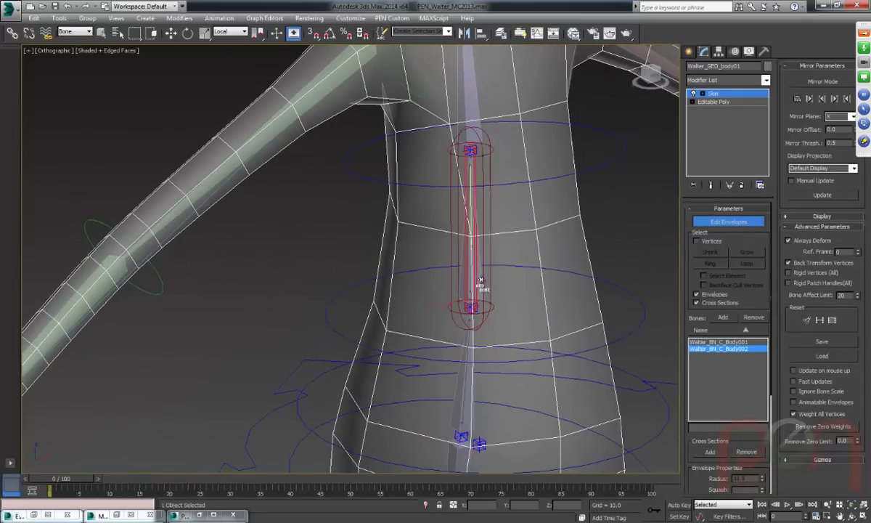
{"action": "left_click", "coordinate": [478, 137]}
{"action": "middle_click_drag", "start_coordinate": [479, 136], "coordinate": [440, 366]}
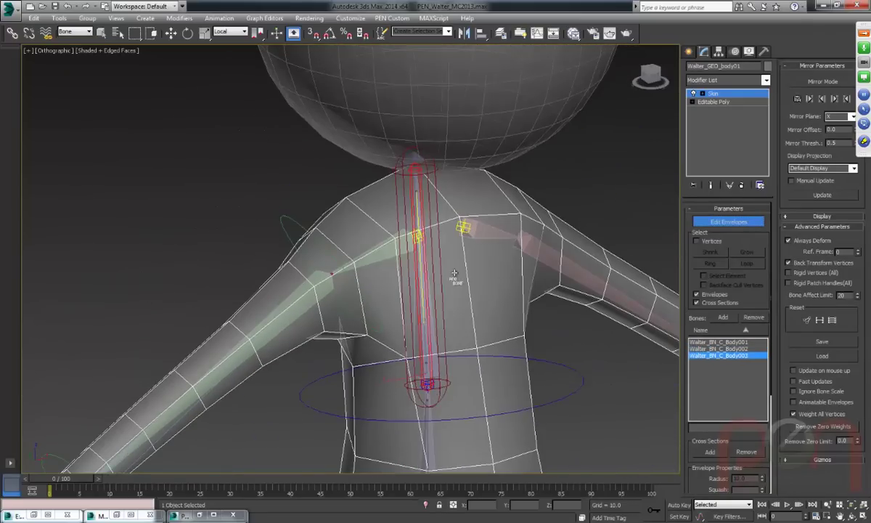
{"action": "middle_click_drag", "start_coordinate": [453, 221], "coordinate": [436, 62]}
{"action": "middle_click_drag", "start_coordinate": [415, 355], "coordinate": [403, 164]}
{"action": "left_click", "coordinate": [392, 207]}
{"action": "middle_click_drag", "start_coordinate": [427, 204], "coordinate": [520, 397]}
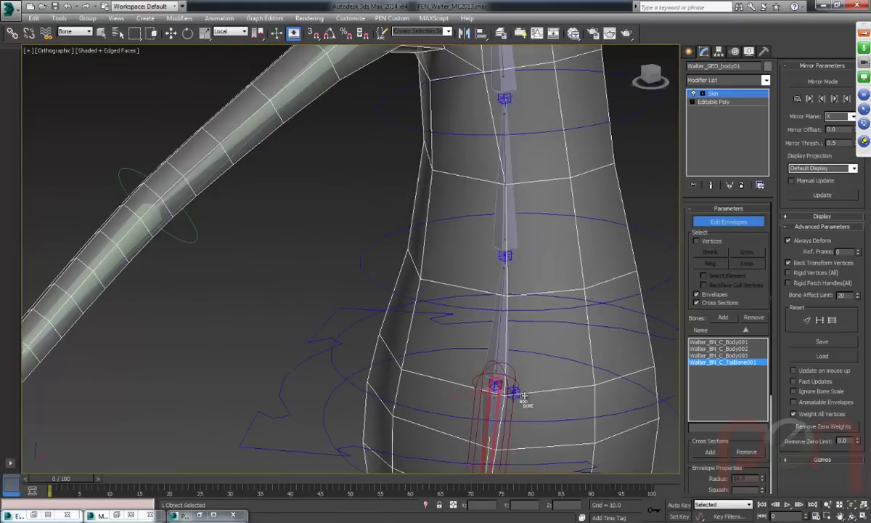
Add the right arm's blend bones Ron_BN_R_BlendArm001 through 004, from clavicle to hand, to the Skin modifier.
{"action": "middle_click_drag", "start_coordinate": [465, 152], "coordinate": [561, 296]}
{"action": "scroll", "coordinate": [562, 293], "scroll_direction": "down", "scroll_amount": 2}
{"action": "left_click", "coordinate": [552, 177]}
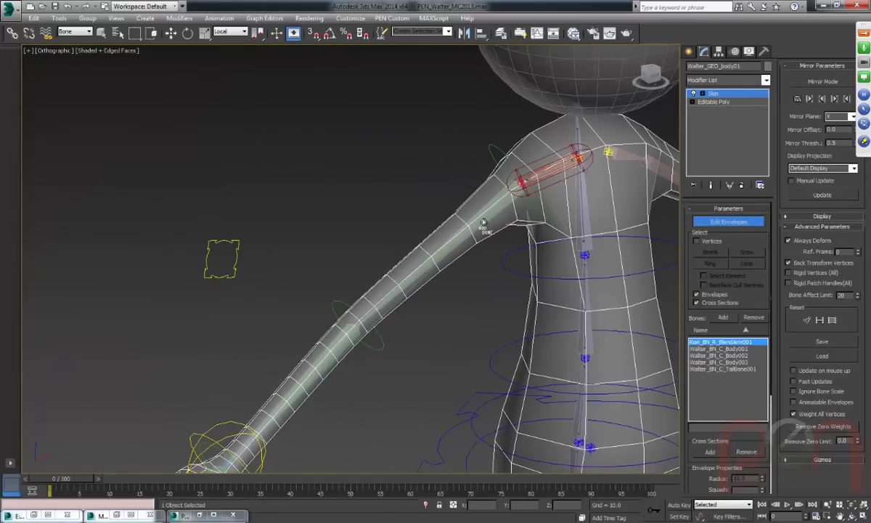
{"action": "left_click", "coordinate": [456, 213]}
{"action": "left_click", "coordinate": [326, 335]}
{"action": "middle_click_drag", "start_coordinate": [326, 349], "coordinate": [451, 199]}
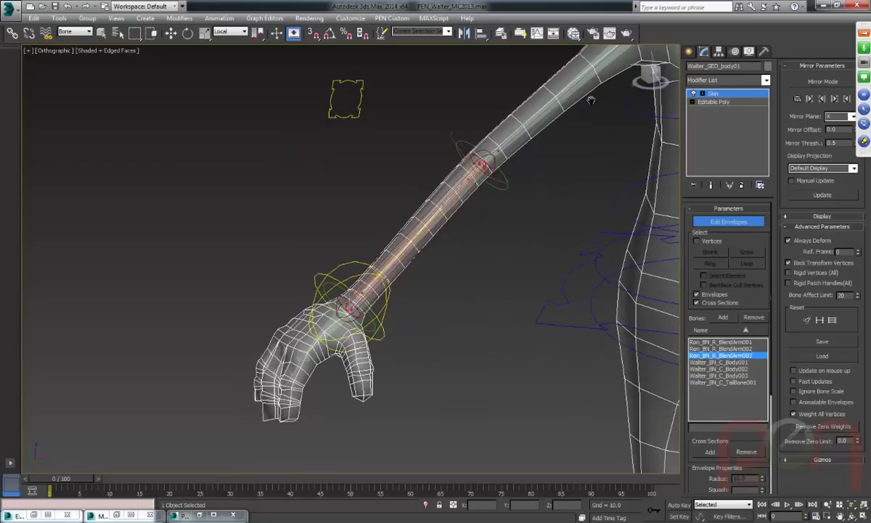
{"action": "middle_click_drag", "start_coordinate": [589, 100], "coordinate": [461, 206]}
{"action": "middle_click_drag", "start_coordinate": [397, 258], "coordinate": [476, 191]}
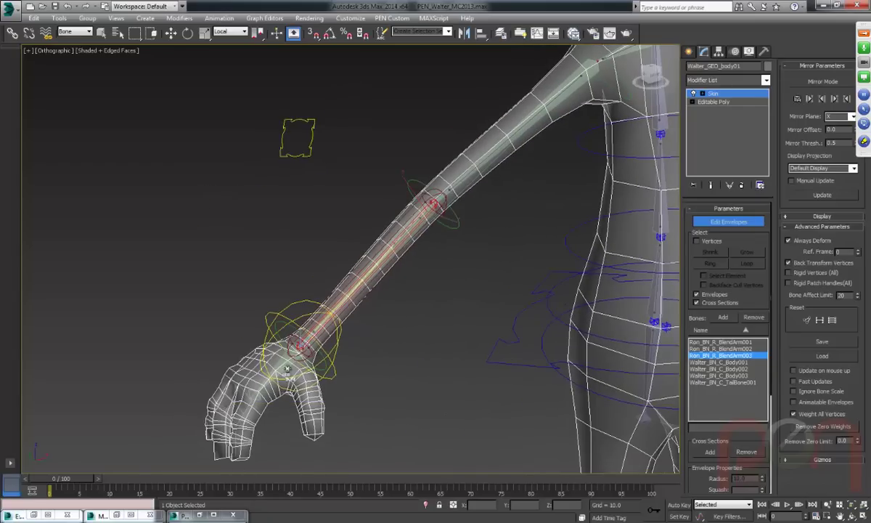
{"action": "left_click", "coordinate": [288, 366]}
{"action": "middle_click_drag", "start_coordinate": [304, 350], "coordinate": [324, 296]}
{"action": "scroll", "coordinate": [335, 325], "scroll_direction": "up", "scroll_amount": 2}
{"action": "scroll", "coordinate": [337, 323], "scroll_direction": "up", "scroll_amount": 1}
{"action": "middle_click_drag", "start_coordinate": [406, 268], "coordinate": [316, 268]}
{"action": "scroll", "coordinate": [363, 283], "scroll_direction": "up", "scroll_amount": 1}
{"action": "scroll", "coordinate": [315, 268], "scroll_direction": "down", "scroll_amount": 5}
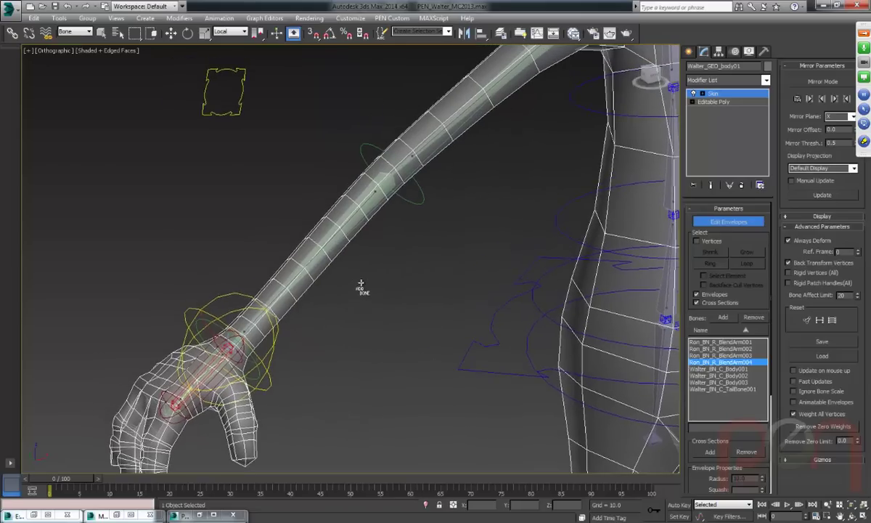
Add the left arm's blend bones Ron_BN_L_BlendArm001 through 004 to the Skin modifier and end bone picking.
{"action": "middle_click_drag", "start_coordinate": [270, 296], "coordinate": [180, 319]}
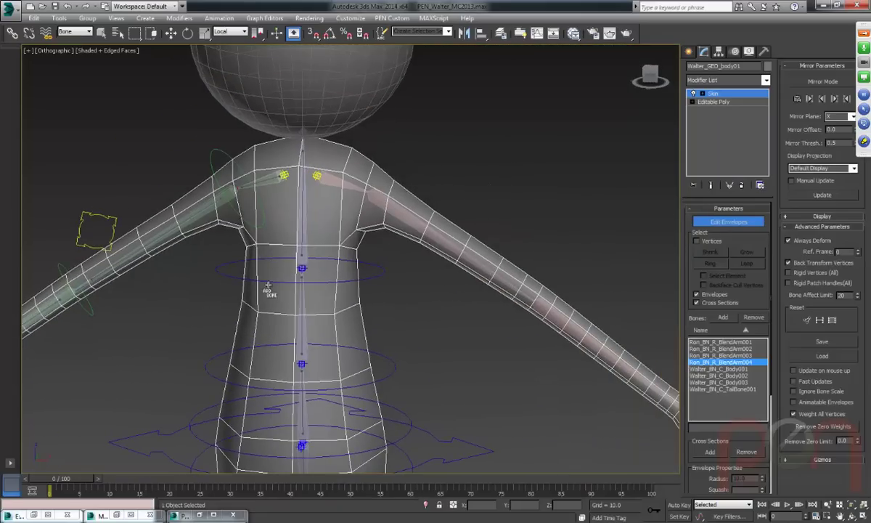
{"action": "left_click", "coordinate": [315, 180]}
{"action": "left_click", "coordinate": [421, 223]}
{"action": "middle_click_drag", "start_coordinate": [420, 223], "coordinate": [288, 158]}
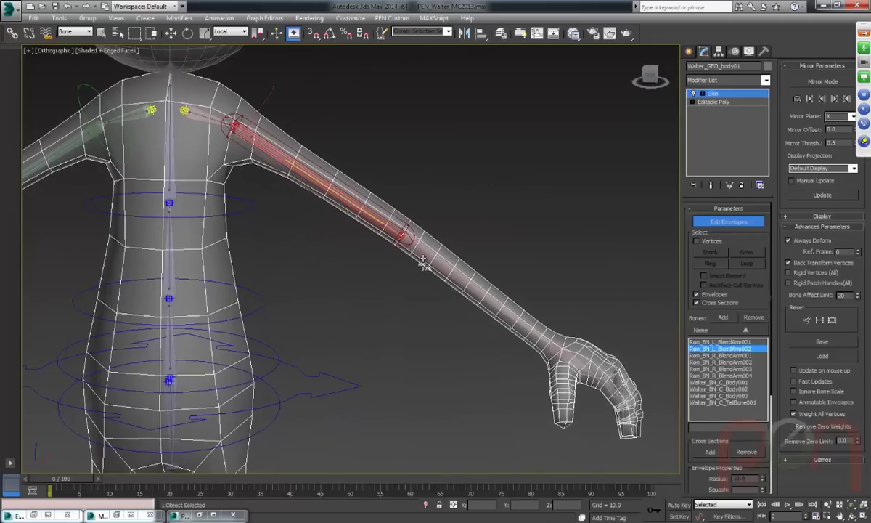
{"action": "left_click", "coordinate": [516, 318]}
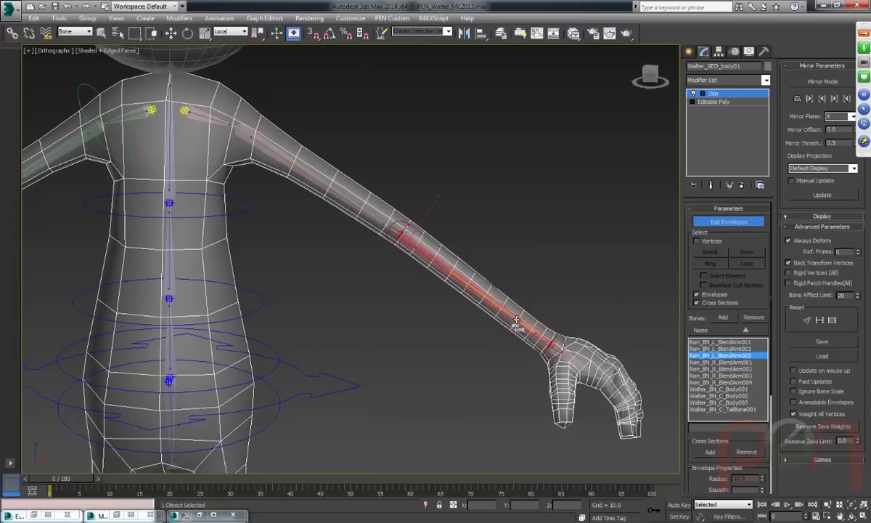
{"action": "left_click", "coordinate": [553, 347]}
{"action": "middle_click_drag", "start_coordinate": [478, 345], "coordinate": [485, 339]}
{"action": "scroll", "coordinate": [517, 258], "scroll_direction": "down", "scroll_amount": 5}
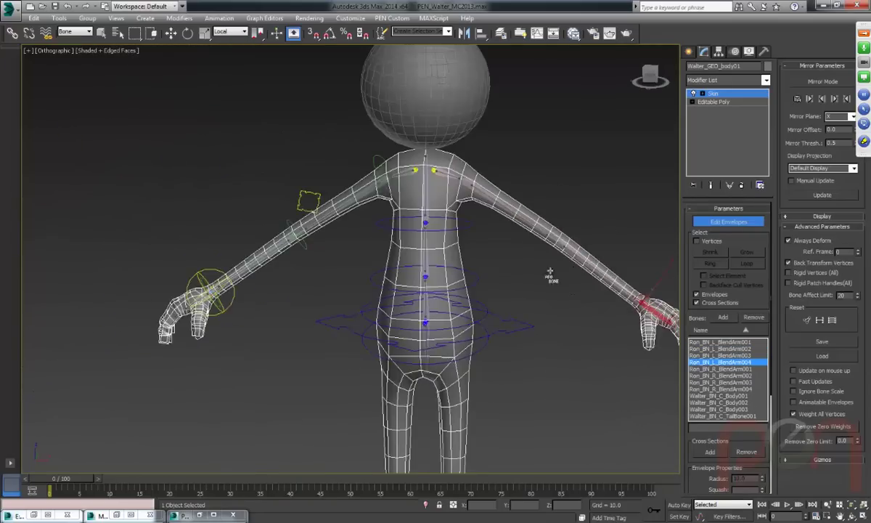
{"action": "key", "text": "w"}
{"action": "scroll", "coordinate": [444, 256], "scroll_direction": "up", "scroll_amount": 4}
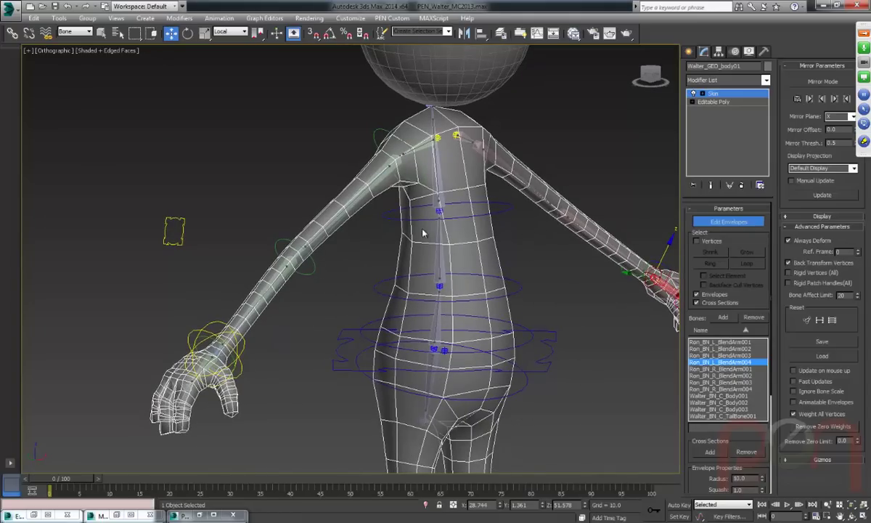
Check the skin's bones in the Remove Multiple Bones list and cancel without removing any.
{"action": "right_click", "coordinate": [467, 266]}
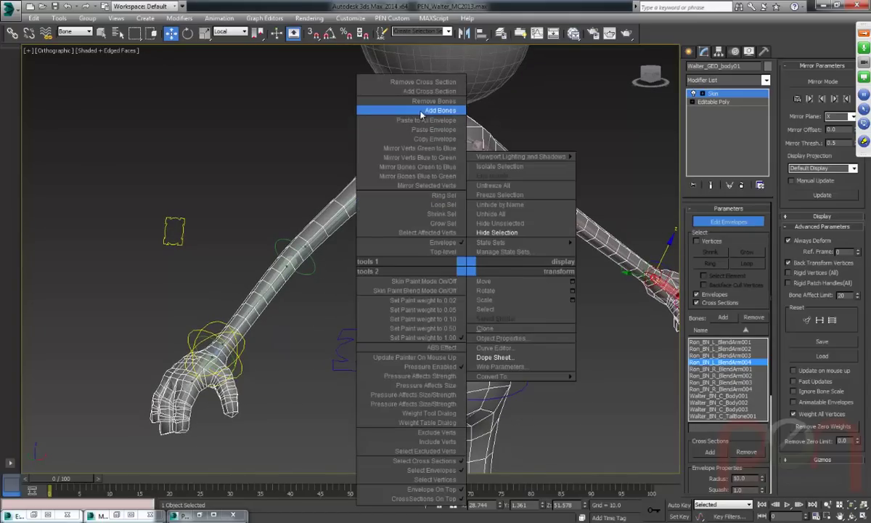
{"action": "left_click", "coordinate": [272, 136]}
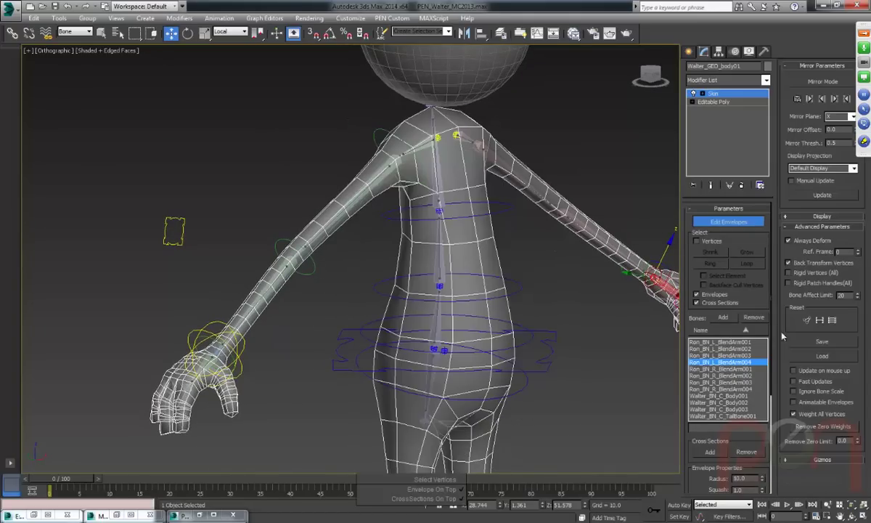
{"action": "left_click", "coordinate": [731, 341]}
{"action": "left_click", "coordinate": [731, 362]}
{"action": "left_click", "coordinate": [730, 342]}
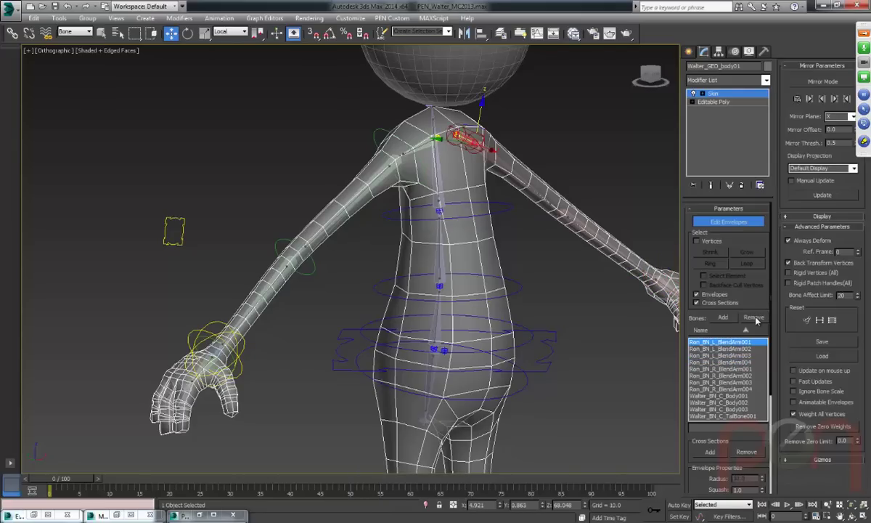
{"action": "right_click", "coordinate": [420, 269]}
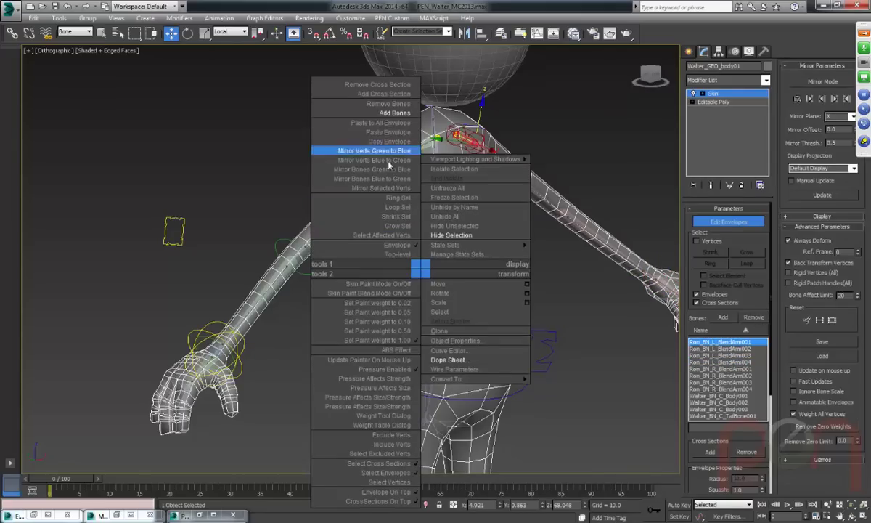
{"action": "left_click", "coordinate": [382, 105]}
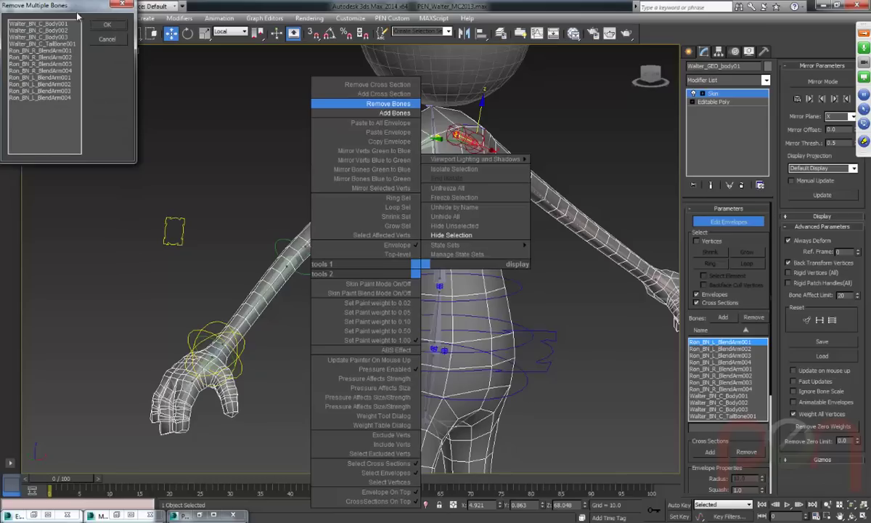
{"action": "left_click_drag", "start_coordinate": [78, 13], "coordinate": [215, 175]}
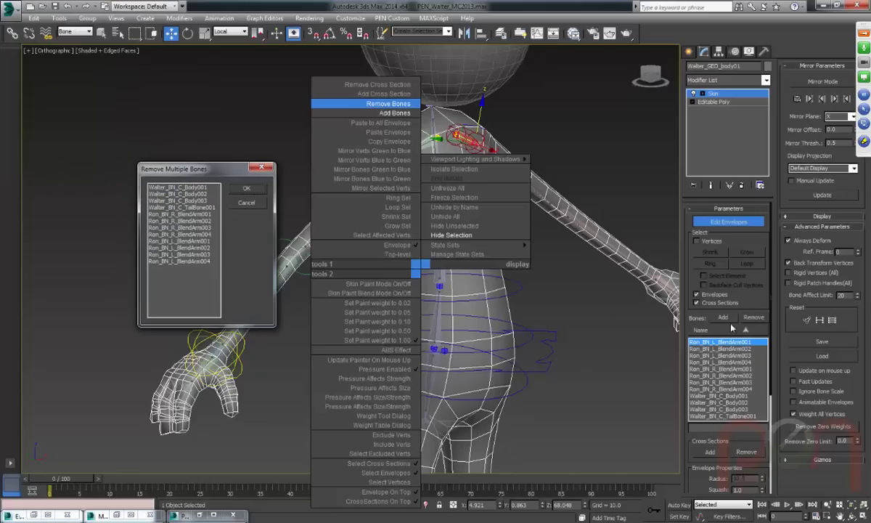
{"action": "left_click", "coordinate": [243, 206]}
Select the Walter_BN_C_Body001 envelope at the pelvis and set the reference coordinate system to Parent.
{"action": "middle_click_drag", "start_coordinate": [290, 207], "coordinate": [476, 252], "text": "alt"}
{"action": "middle_click_drag", "start_coordinate": [478, 306], "coordinate": [360, 269], "text": "alt"}
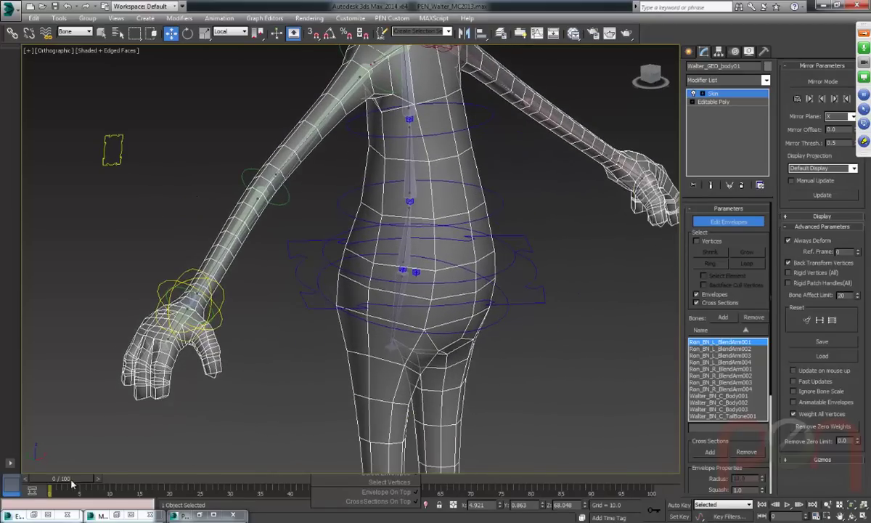
{"action": "left_click", "coordinate": [405, 247]}
{"action": "middle_click_drag", "start_coordinate": [445, 261], "coordinate": [453, 241], "text": "alt"}
{"action": "scroll", "coordinate": [457, 269], "scroll_direction": "up", "scroll_amount": 4}
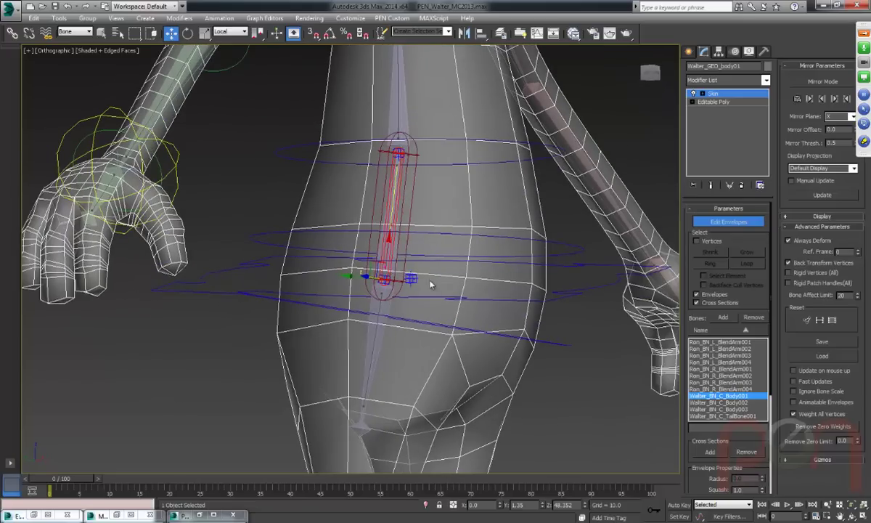
{"action": "middle_click_drag", "start_coordinate": [430, 284], "coordinate": [408, 319], "text": "alt"}
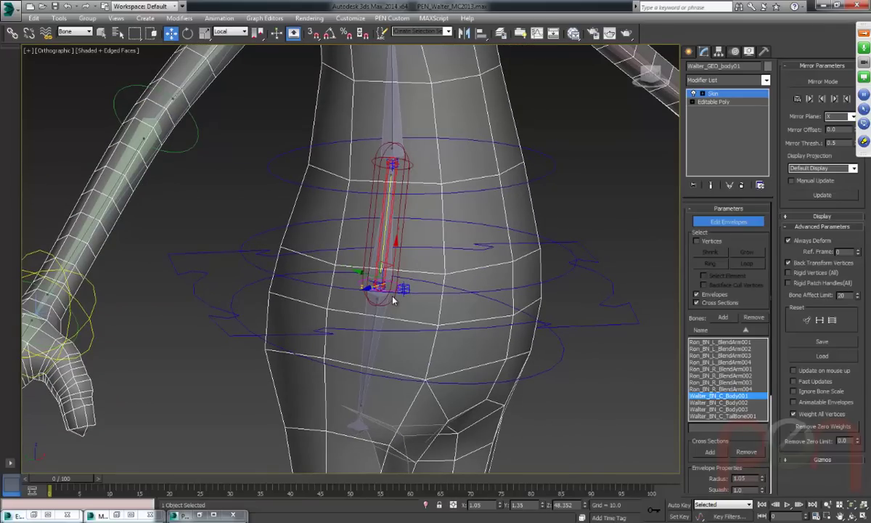
{"action": "middle_click_drag", "start_coordinate": [392, 300], "coordinate": [428, 320], "text": "alt"}
{"action": "right_click", "coordinate": [428, 291]}
{"action": "left_click", "coordinate": [450, 272]}
{"action": "middle_click_drag", "start_coordinate": [451, 272], "coordinate": [435, 305], "text": "alt"}
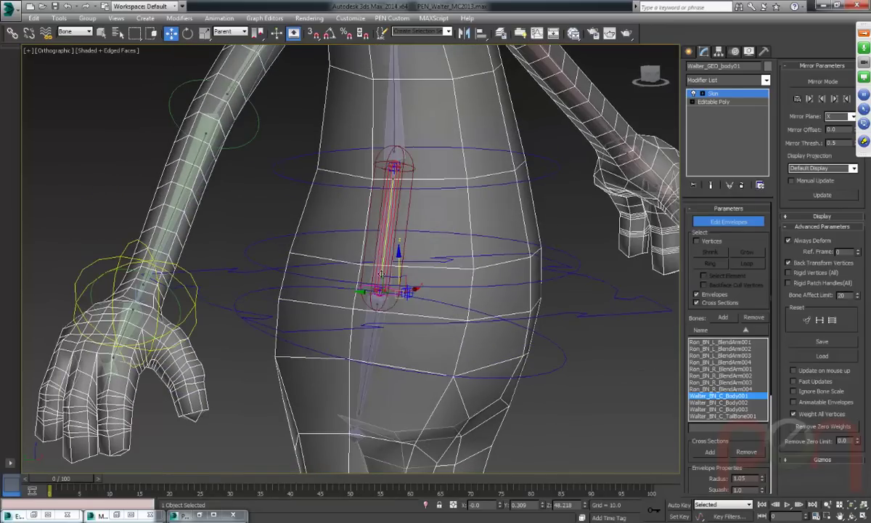
Adjust the lower end point of the Walter_BN_C_Body001 envelope and turn off Weight All Vertices for the skin.
{"action": "middle_click_drag", "start_coordinate": [359, 266], "coordinate": [451, 262], "text": "alt"}
{"action": "scroll", "coordinate": [445, 274], "scroll_direction": "down", "scroll_amount": 8}
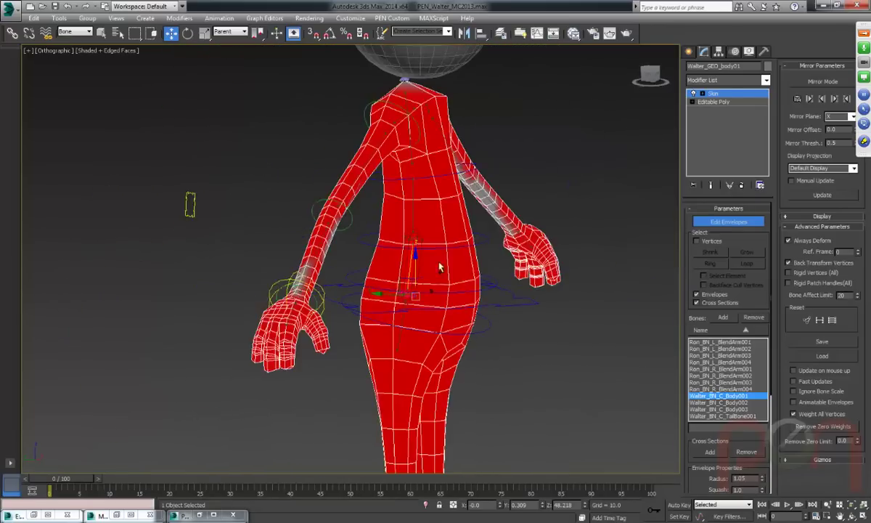
{"action": "middle_click_drag", "start_coordinate": [440, 289], "coordinate": [440, 242], "text": "alt"}
{"action": "scroll", "coordinate": [447, 289], "scroll_direction": "up", "scroll_amount": 2}
{"action": "scroll", "coordinate": [447, 296], "scroll_direction": "down", "scroll_amount": 5}
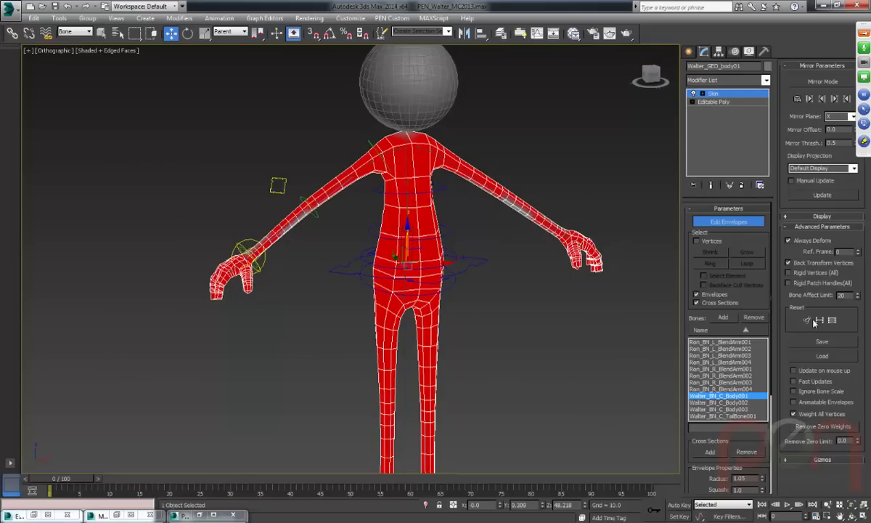
{"action": "left_click", "coordinate": [793, 413]}
Enlarge the outer cross sections at the lower and upper ends of the Walter_BN_C_Body001 envelope around the hips and waist.
{"action": "middle_click_drag", "start_coordinate": [508, 334], "coordinate": [384, 278], "text": "alt"}
{"action": "left_click_drag", "start_coordinate": [383, 304], "coordinate": [460, 331]}
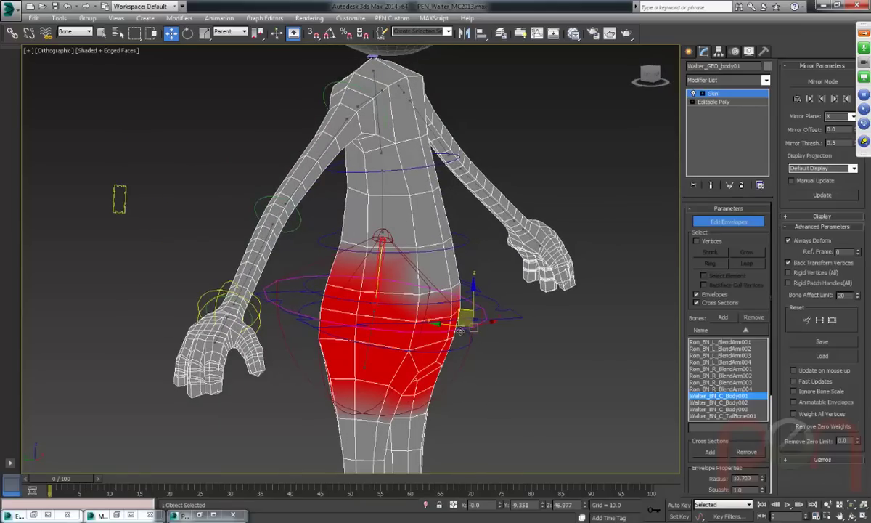
{"action": "left_click", "coordinate": [382, 236]}
{"action": "scroll", "coordinate": [410, 240], "scroll_direction": "up", "scroll_amount": 2}
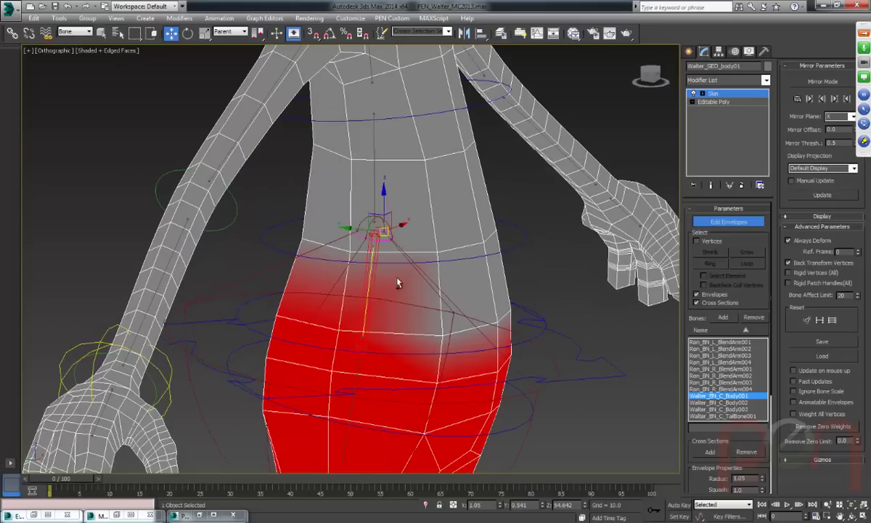
{"action": "mouse_move", "coordinate": [391, 238]}
{"action": "middle_mouse_down", "text": "alt"}
{"action": "mouse_move", "coordinate": [410, 245]}
{"action": "mouse_move", "coordinate": [381, 231]}
{"action": "middle_mouse_up", "text": "alt"}
{"action": "left_click_drag", "start_coordinate": [380, 231], "coordinate": [501, 246]}
{"action": "middle_click_drag", "start_coordinate": [501, 247], "coordinate": [483, 281], "text": "alt"}
Refine the lower end of the Walter_BN_C_Body001 envelope, resizing its outer cross section to a radius of about 9.15.
{"action": "left_click", "coordinate": [358, 339]}
{"action": "middle_click_drag", "start_coordinate": [358, 338], "coordinate": [380, 352], "text": "alt"}
{"action": "scroll", "coordinate": [380, 352], "scroll_direction": "up", "scroll_amount": 3}
{"action": "scroll", "coordinate": [386, 310], "scroll_direction": "down", "scroll_amount": 3}
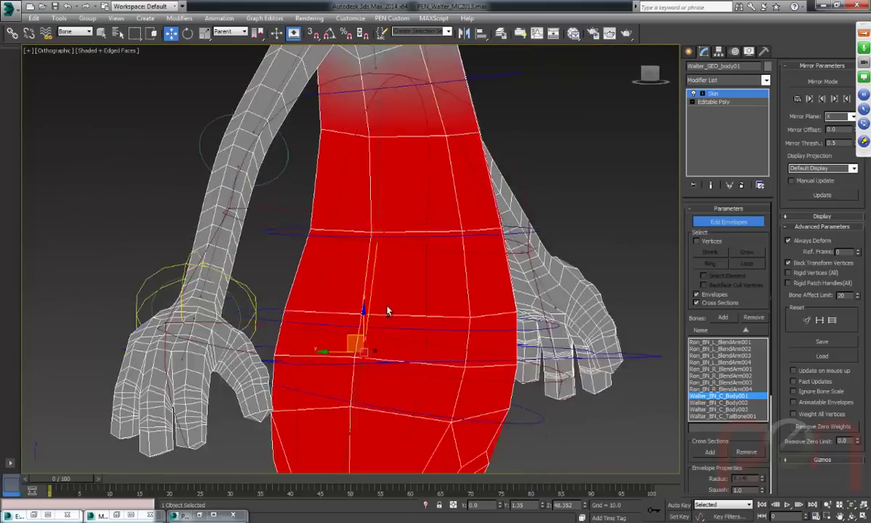
{"action": "scroll", "coordinate": [387, 311], "scroll_direction": "down", "scroll_amount": 3}
{"action": "middle_click_drag", "start_coordinate": [389, 281], "coordinate": [485, 339], "text": "alt"}
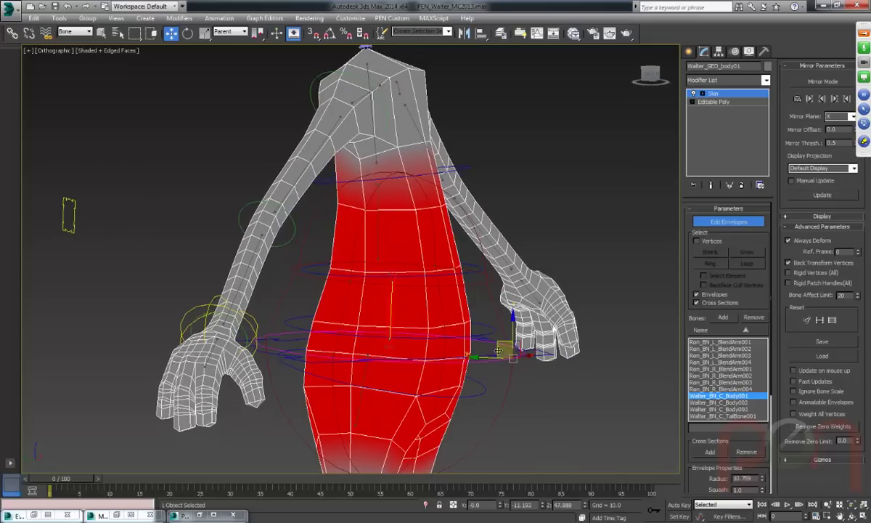
{"action": "scroll", "coordinate": [443, 417], "scroll_direction": "up", "scroll_amount": 5}
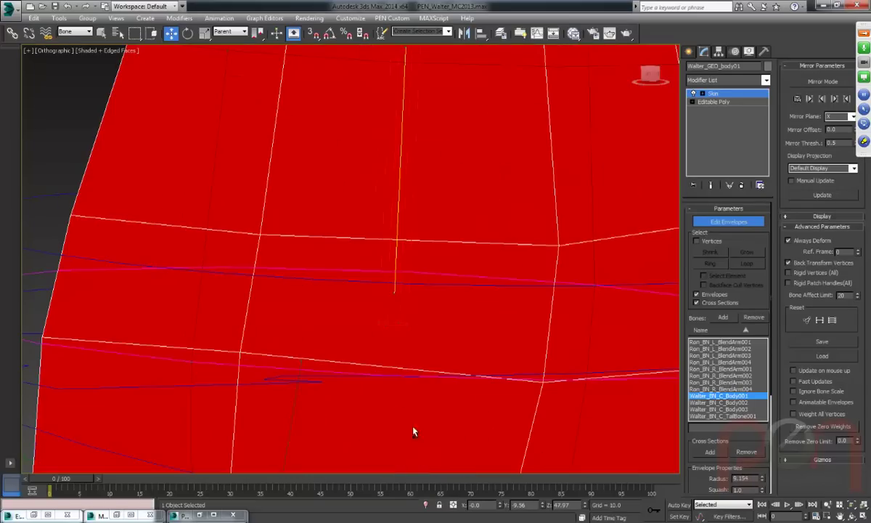
{"action": "scroll", "coordinate": [409, 326], "scroll_direction": "down", "scroll_amount": 2}
{"action": "scroll", "coordinate": [420, 347], "scroll_direction": "down", "scroll_amount": 3}
{"action": "mouse_move", "coordinate": [420, 346]}
{"action": "middle_mouse_down", "text": "alt"}
{"action": "mouse_move", "coordinate": [409, 346]}
{"action": "mouse_move", "coordinate": [413, 334]}
{"action": "middle_mouse_up", "text": "alt"}
{"action": "scroll", "coordinate": [414, 319], "scroll_direction": "down", "scroll_amount": 2}
{"action": "mouse_move", "coordinate": [414, 301]}
{"action": "middle_mouse_down", "text": "alt"}
{"action": "mouse_move", "coordinate": [401, 210]}
{"action": "mouse_move", "coordinate": [404, 306]}
{"action": "middle_mouse_up", "text": "alt"}
Copy the Walter_BN_C_Body001 envelope and paste it onto the Walter_BN_C_Body002 bone.
{"action": "right_click", "coordinate": [376, 285]}
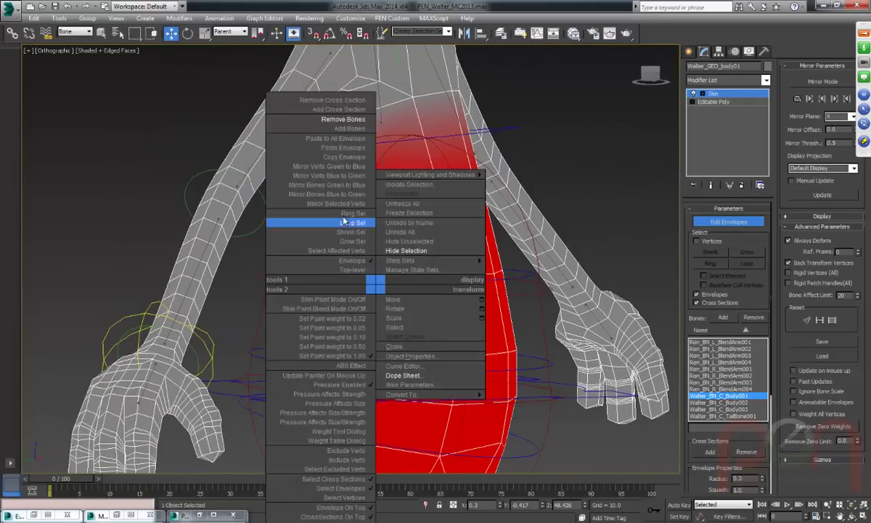
{"action": "left_click", "coordinate": [346, 157]}
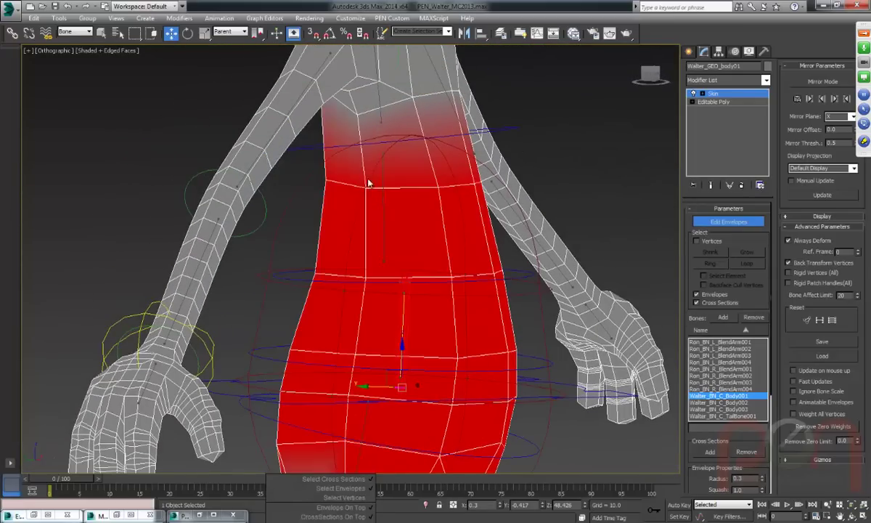
{"action": "right_click", "coordinate": [385, 245]}
{"action": "left_click", "coordinate": [336, 154]}
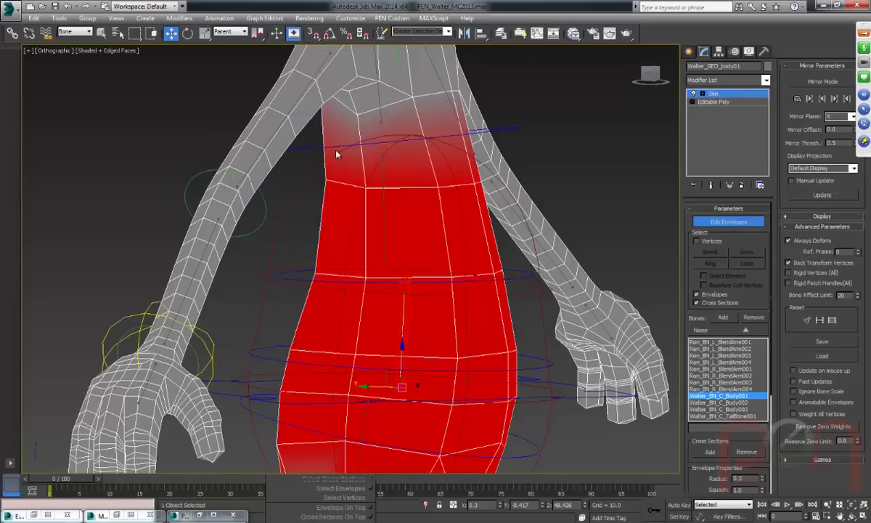
{"action": "left_click", "coordinate": [383, 162]}
{"action": "right_click", "coordinate": [355, 195]}
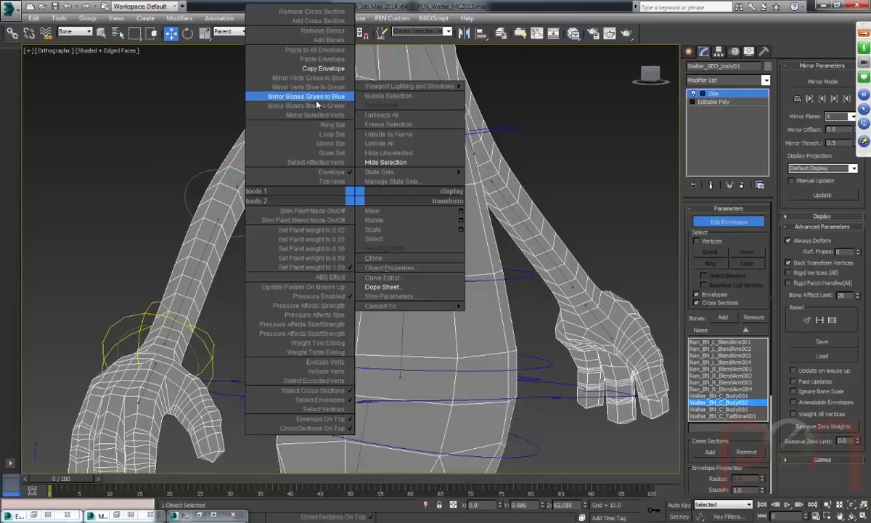
{"action": "left_click", "coordinate": [345, 68]}
Resize the Walter_BN_C_Body002 outer cross sections to about 8.1 at the lower end and 6.85 at the upper, and shift its lower end point.
{"action": "middle_click_drag", "start_coordinate": [385, 182], "coordinate": [404, 199]}
{"action": "middle_click_drag", "start_coordinate": [554, 297], "coordinate": [494, 282], "text": "alt"}
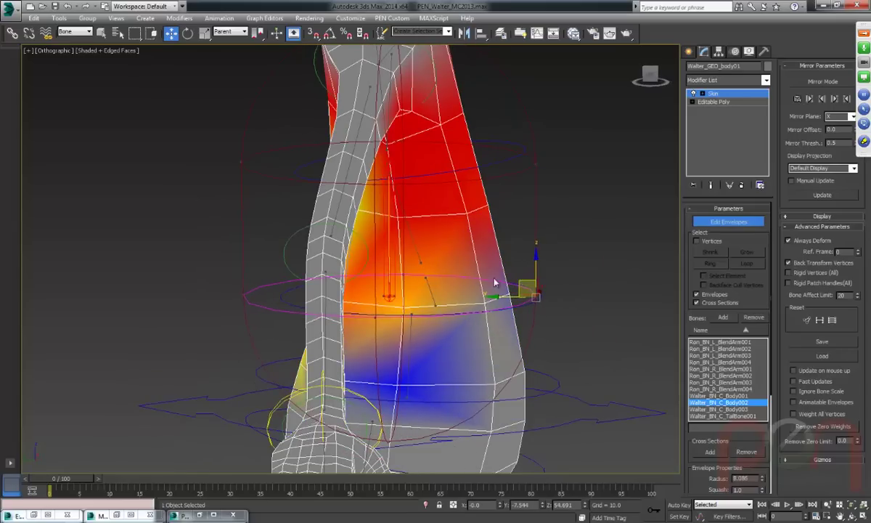
{"action": "left_click_drag", "start_coordinate": [537, 163], "coordinate": [514, 163]}
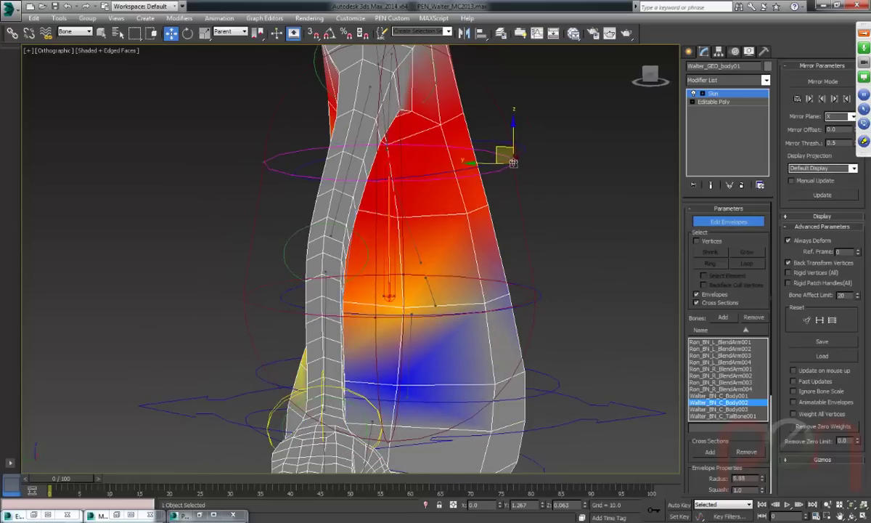
{"action": "middle_click_drag", "start_coordinate": [491, 275], "coordinate": [464, 265]}
{"action": "left_click_drag", "start_coordinate": [369, 279], "coordinate": [379, 273]}
{"action": "middle_click_drag", "start_coordinate": [379, 273], "coordinate": [422, 283], "text": "alt"}
{"action": "scroll", "coordinate": [421, 283], "scroll_direction": "down", "scroll_amount": 3}
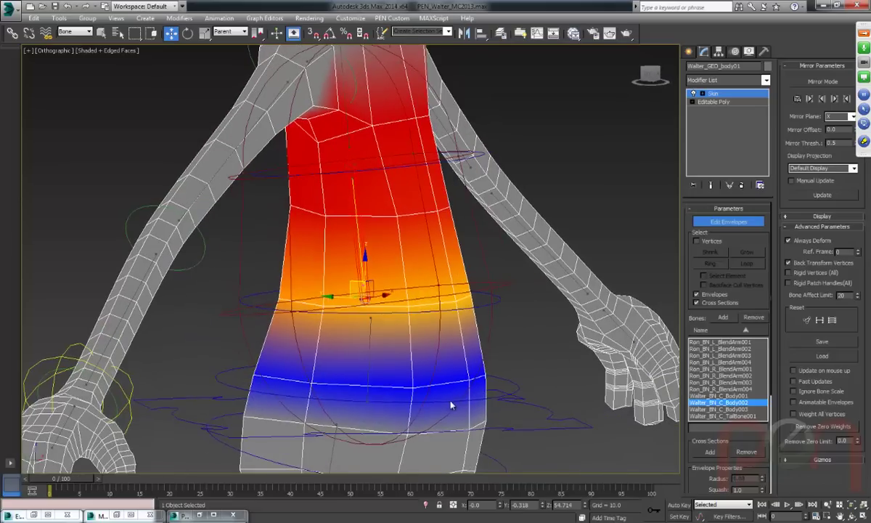
{"action": "scroll", "coordinate": [435, 406], "scroll_direction": "down", "scroll_amount": 4}
{"action": "middle_click_drag", "start_coordinate": [419, 376], "coordinate": [424, 394], "text": "alt"}
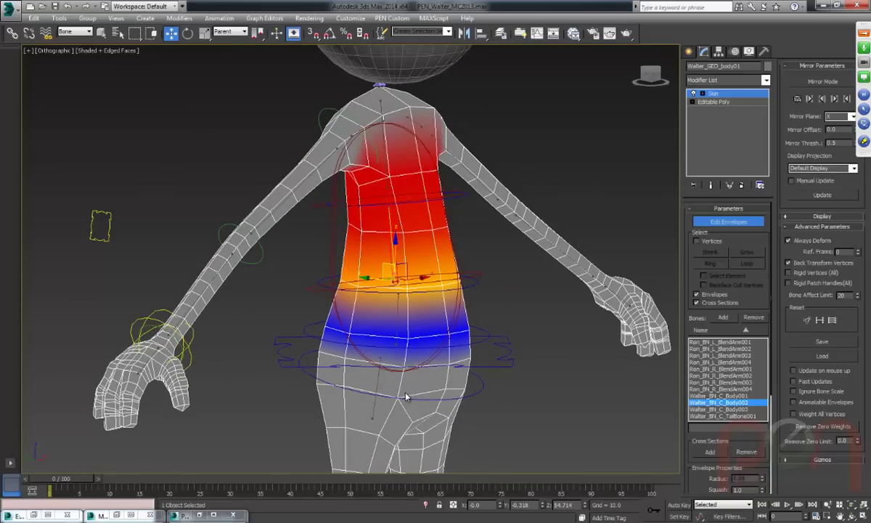
{"action": "scroll", "coordinate": [389, 354], "scroll_direction": "up", "scroll_amount": 3}
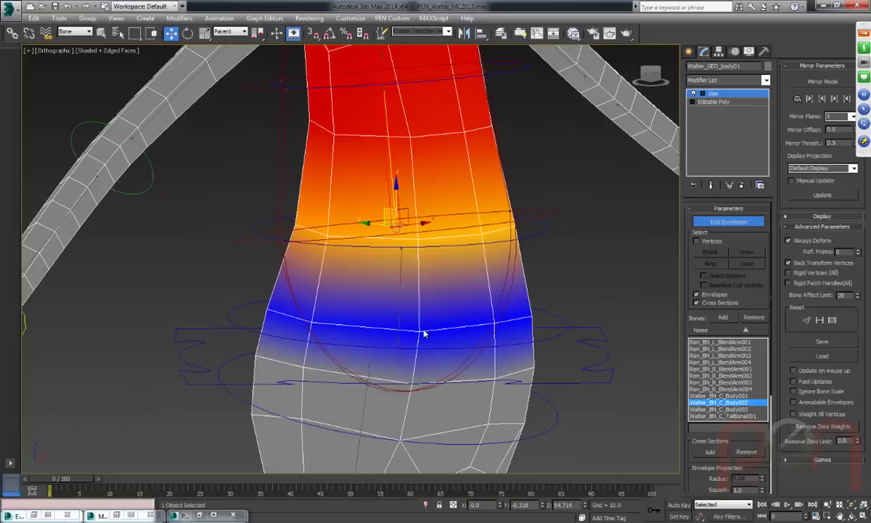
{"action": "middle_click_drag", "start_coordinate": [397, 169], "coordinate": [419, 228]}
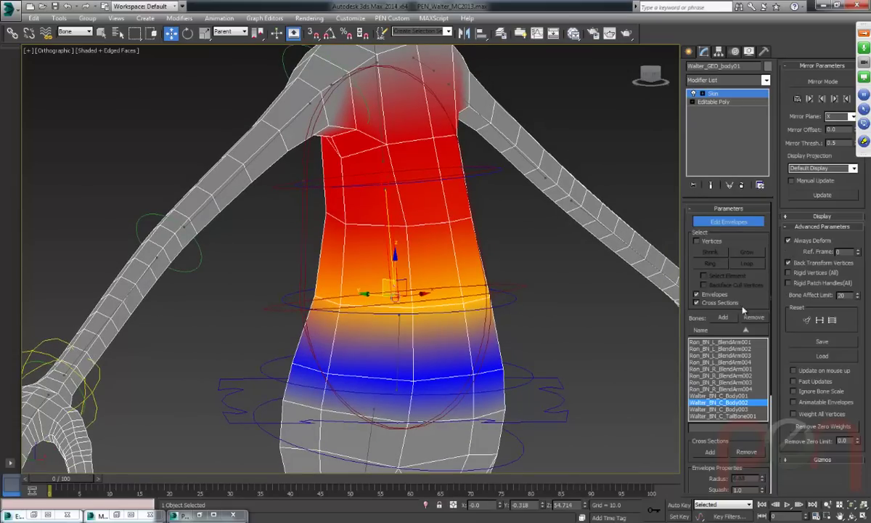
Select the Ron_BN_R_BlendArm002 bone and turn on vertex selection for the skin.
{"action": "left_click_drag", "start_coordinate": [755, 298], "coordinate": [736, 178]}
{"action": "left_click_drag", "start_coordinate": [698, 353], "coordinate": [692, 480]}
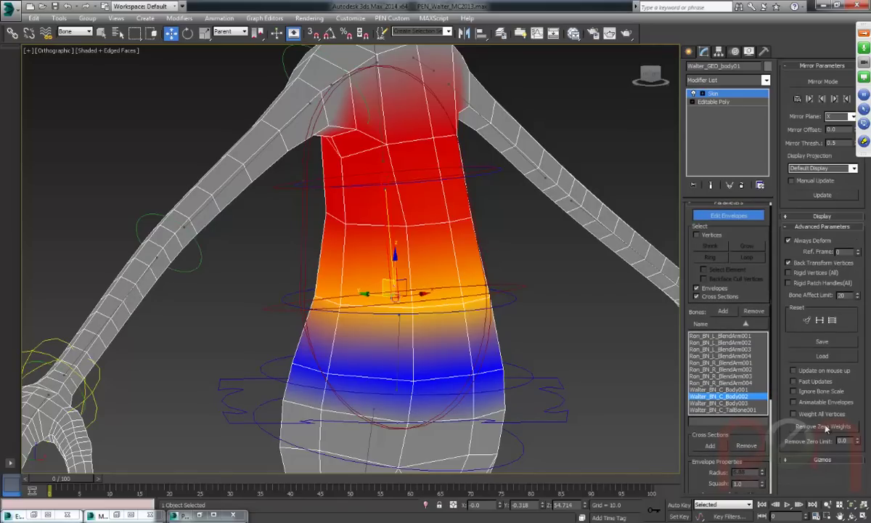
{"action": "left_click_drag", "start_coordinate": [689, 466], "coordinate": [691, 446]}
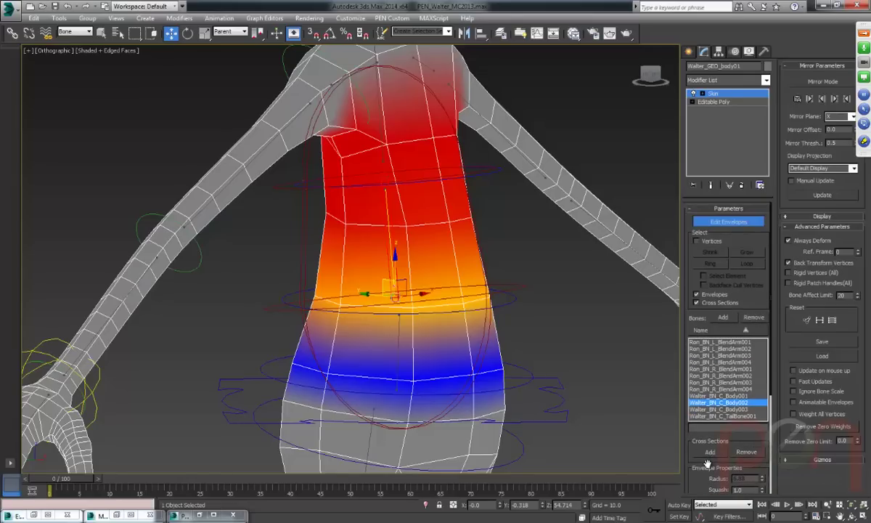
{"action": "left_click", "coordinate": [720, 374]}
{"action": "right_click", "coordinate": [361, 306]}
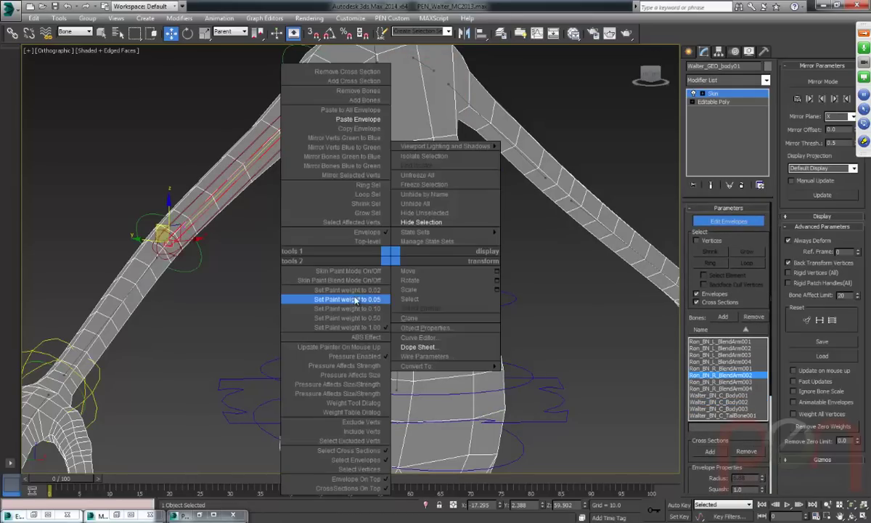
{"action": "left_click", "coordinate": [362, 469]}
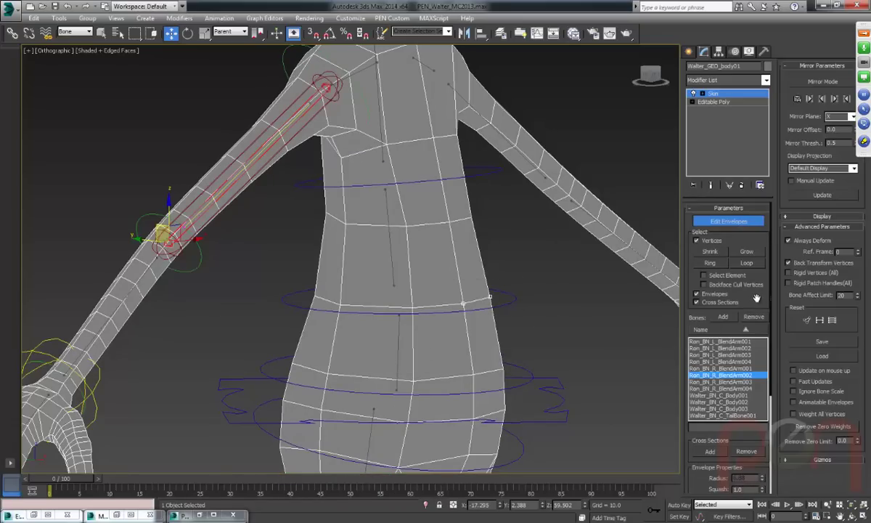
Turn off vertex selection for the skin.
{"action": "left_click_drag", "start_coordinate": [755, 299], "coordinate": [755, 294]}
{"action": "scroll", "coordinate": [696, 336], "scroll_direction": "down", "scroll_amount": 6}
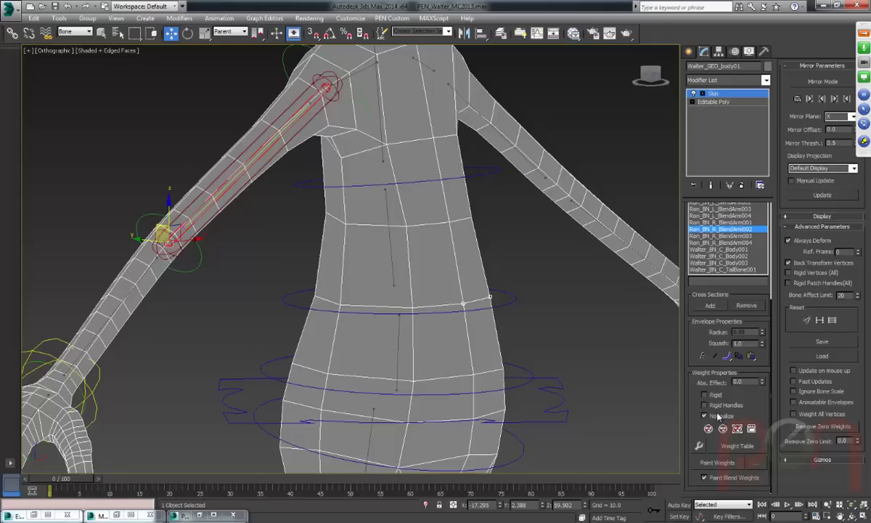
{"action": "scroll", "coordinate": [611, 383], "scroll_direction": "down", "scroll_amount": 4}
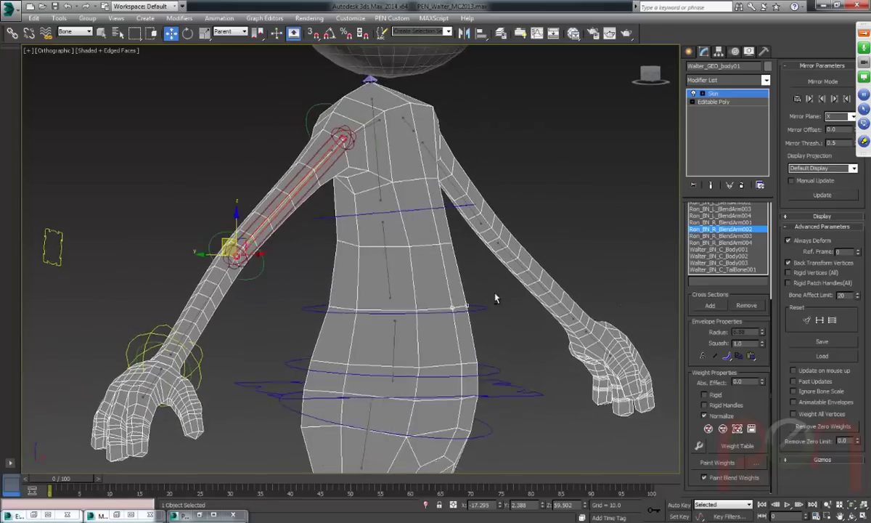
{"action": "left_click", "coordinate": [521, 306]}
{"action": "middle_click_drag", "start_coordinate": [455, 310], "coordinate": [475, 304], "text": "alt"}
{"action": "right_click", "coordinate": [456, 274]}
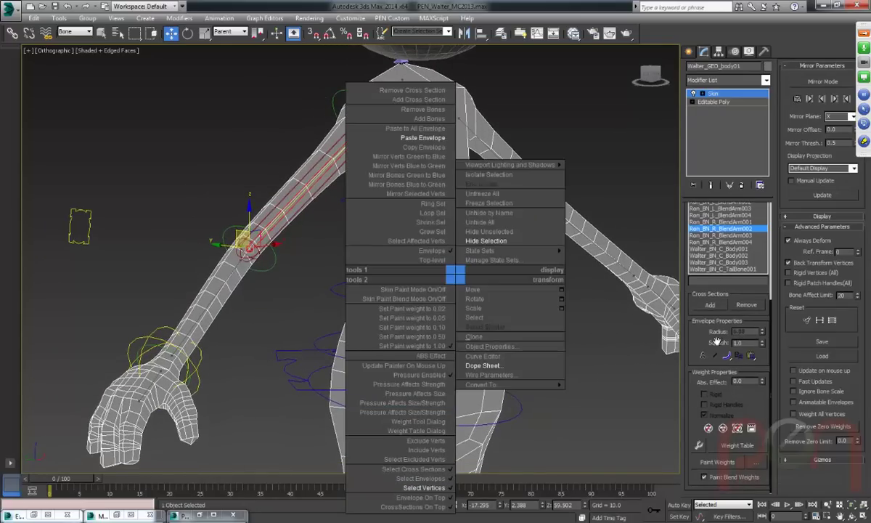
{"action": "scroll", "coordinate": [711, 330], "scroll_direction": "up", "scroll_amount": 4}
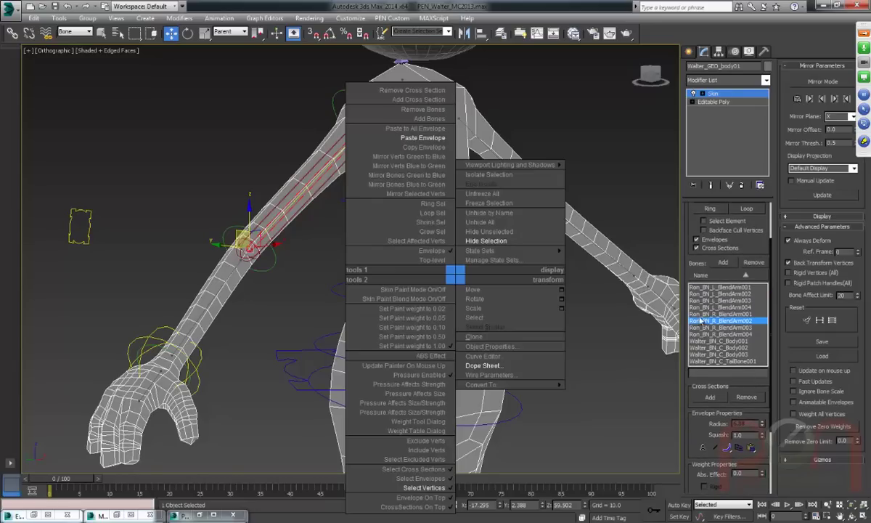
{"action": "scroll", "coordinate": [690, 224], "scroll_direction": "up", "scroll_amount": 2}
{"action": "left_click", "coordinate": [697, 238]}
Paste the copied body envelope onto the Walter_BN_C_Body003 bone.
{"action": "middle_click_drag", "start_coordinate": [540, 330], "coordinate": [441, 283]}
{"action": "left_click", "coordinate": [424, 229]}
{"action": "middle_click_drag", "start_coordinate": [437, 207], "coordinate": [448, 273]}
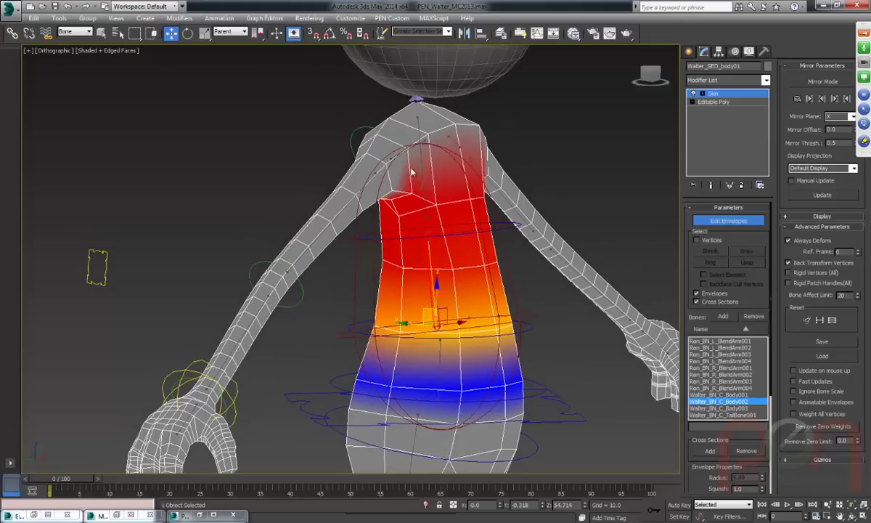
{"action": "left_click", "coordinate": [421, 181]}
{"action": "right_click", "coordinate": [422, 227]}
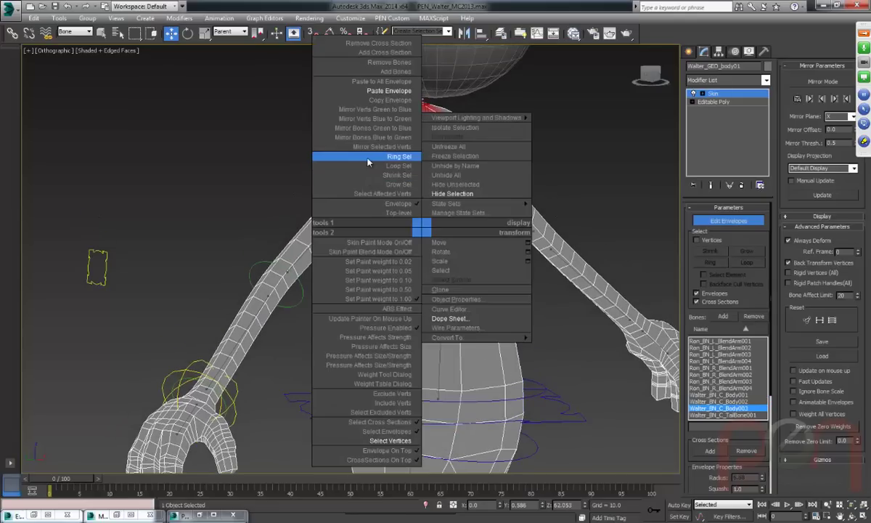
{"action": "left_click", "coordinate": [382, 91]}
{"action": "middle_click_drag", "start_coordinate": [510, 229], "coordinate": [406, 250], "text": "alt"}
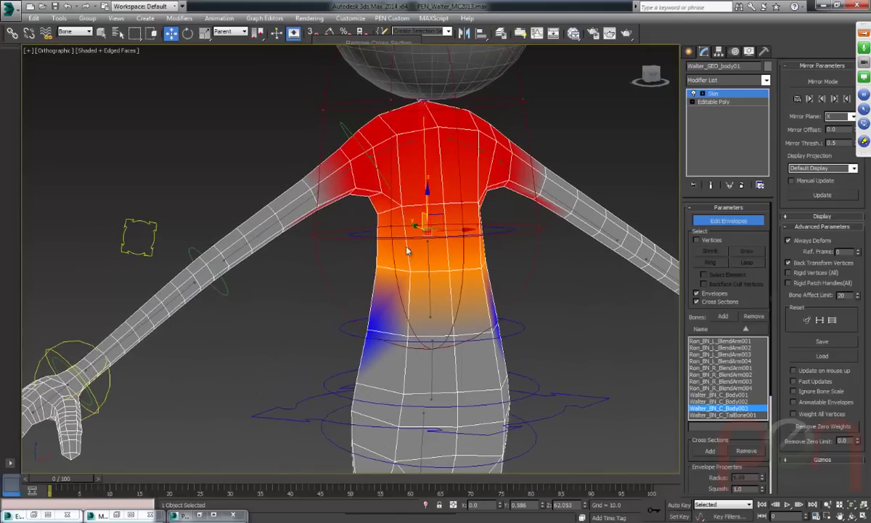
Enlarge both outer cross sections of the Ron_BN_R_BlendArm001 envelope, giving the inner end a radius of about 3.94.
{"action": "left_click", "coordinate": [361, 143]}
{"action": "scroll", "coordinate": [383, 189], "scroll_direction": "up", "scroll_amount": 2}
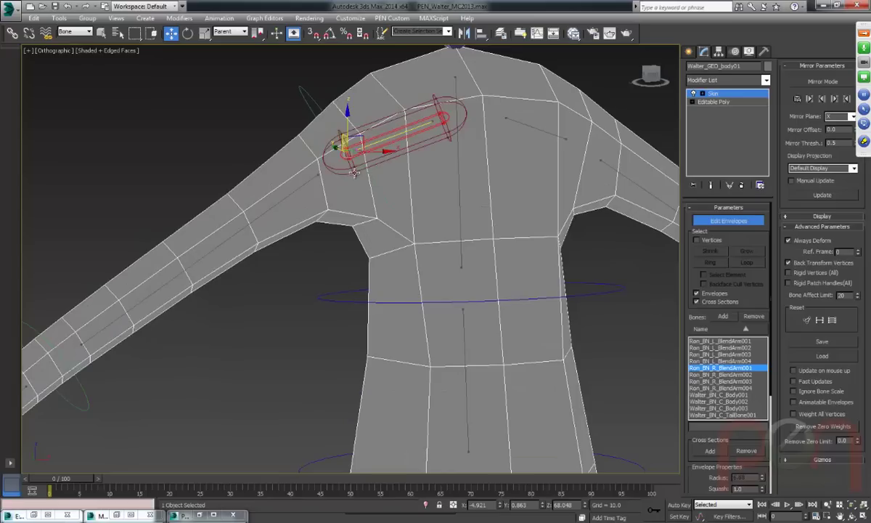
{"action": "scroll", "coordinate": [385, 191], "scroll_direction": "up", "scroll_amount": 1}
{"action": "middle_click_drag", "start_coordinate": [383, 190], "coordinate": [383, 178], "text": "alt"}
{"action": "left_click_drag", "start_coordinate": [319, 148], "coordinate": [335, 253]}
{"action": "left_click_drag", "start_coordinate": [413, 111], "coordinate": [458, 153]}
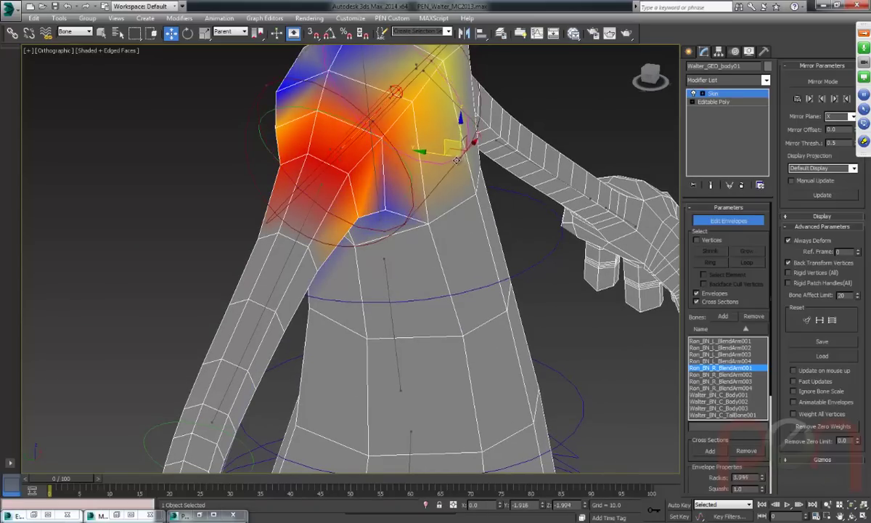
{"action": "middle_click_drag", "start_coordinate": [398, 238], "coordinate": [404, 136], "text": "alt"}
Enlarge both ends of the Ron_BN_R_BlendArm002 outer envelope, with a radius of about 4.15 at the shoulder end.
{"action": "left_click", "coordinate": [319, 183]}
{"action": "left_click", "coordinate": [385, 150]}
{"action": "left_click_drag", "start_coordinate": [402, 142], "coordinate": [430, 181]}
{"action": "middle_click_drag", "start_coordinate": [198, 270], "coordinate": [360, 274]}
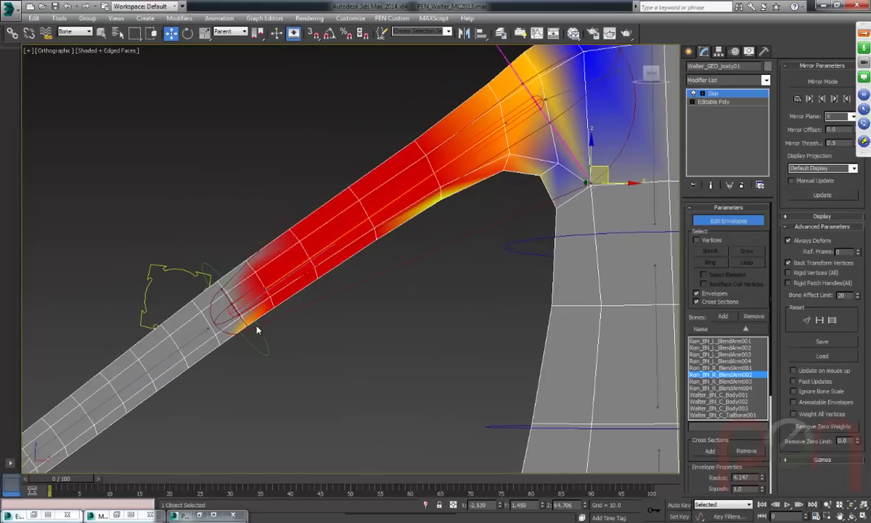
{"action": "left_click", "coordinate": [245, 309]}
{"action": "left_click_drag", "start_coordinate": [254, 308], "coordinate": [287, 346]}
Enlarge the Ron_BN_R_BlendArm003 outer cross sections at the elbow, to a radius of about 3.01, and at the wrist.
{"action": "left_click", "coordinate": [213, 331]}
{"action": "middle_click_drag", "start_coordinate": [259, 337], "coordinate": [325, 233]}
{"action": "left_click", "coordinate": [314, 267]}
{"action": "mouse_move", "coordinate": [324, 233]}
{"action": "left_mouse_down"}
{"action": "mouse_move", "coordinate": [342, 255]}
{"action": "mouse_move", "coordinate": [324, 231]}
{"action": "left_mouse_up"}
{"action": "middle_click_drag", "start_coordinate": [324, 231], "coordinate": [249, 244], "text": "alt"}
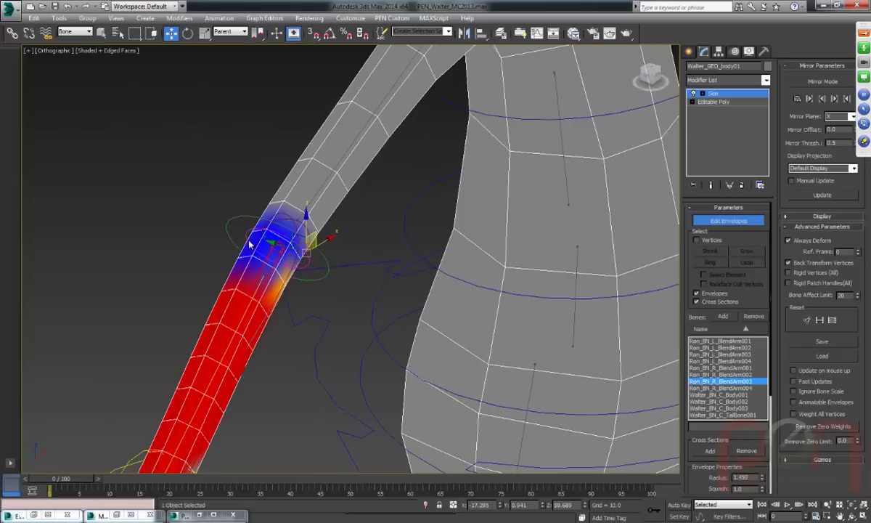
{"action": "left_click_drag", "start_coordinate": [249, 247], "coordinate": [215, 227]}
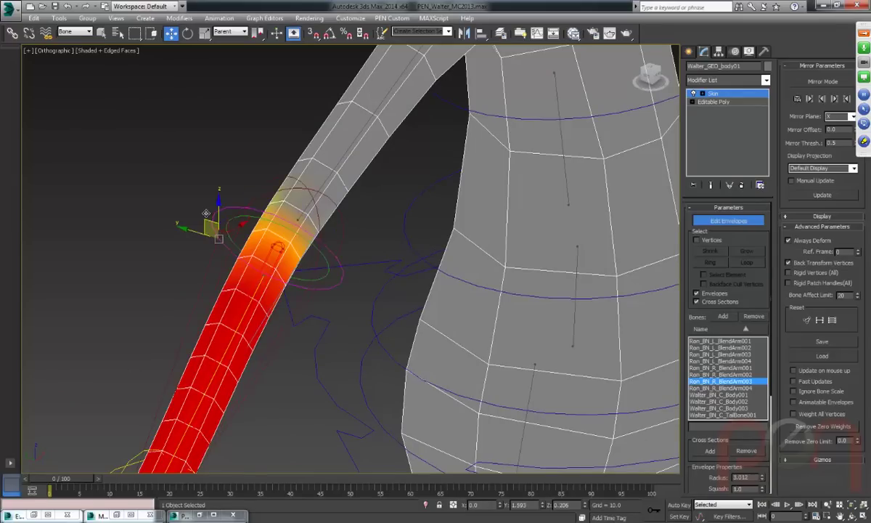
{"action": "middle_click_drag", "start_coordinate": [240, 270], "coordinate": [303, 245], "text": "alt"}
{"action": "left_click_drag", "start_coordinate": [256, 328], "coordinate": [234, 351]}
Select the Ron_BN_R_BlendArm004 bone and enlarge its envelope so it covers the hand.
{"action": "left_click", "coordinate": [223, 342]}
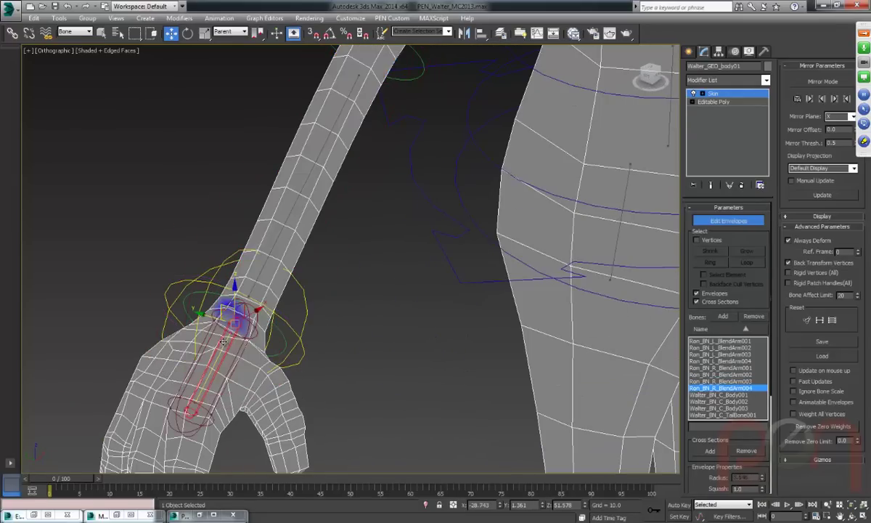
{"action": "left_click", "coordinate": [255, 326]}
{"action": "middle_click_drag", "start_coordinate": [255, 327], "coordinate": [273, 270], "text": "alt"}
{"action": "left_click", "coordinate": [279, 274]}
{"action": "left_click_drag", "start_coordinate": [272, 263], "coordinate": [420, 321]}
Paste the copied body envelope onto the Walter_BN_C_TailBone001 bone.
{"action": "middle_click_drag", "start_coordinate": [359, 251], "coordinate": [317, 225], "text": "alt"}
{"action": "middle_click_drag", "start_coordinate": [397, 247], "coordinate": [418, 290], "text": "alt"}
{"action": "left_click", "coordinate": [449, 331]}
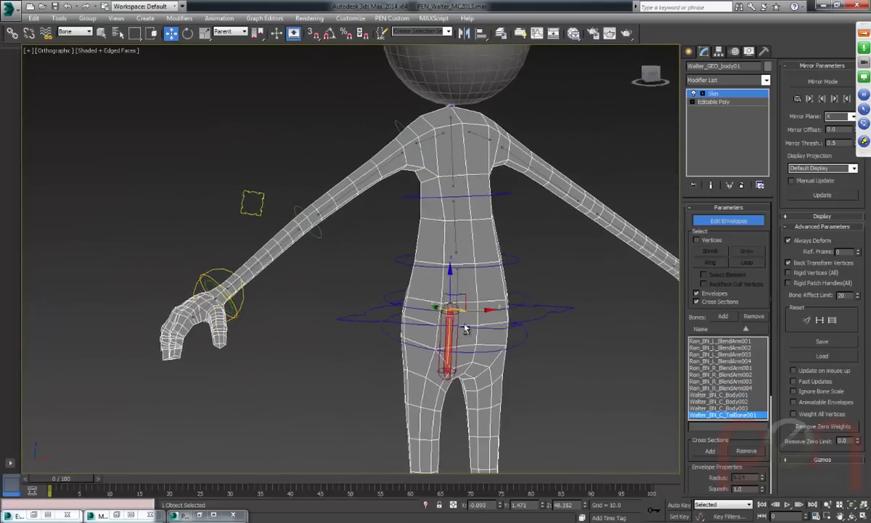
{"action": "scroll", "coordinate": [439, 341], "scroll_direction": "up", "scroll_amount": 3}
{"action": "right_click", "coordinate": [420, 394]}
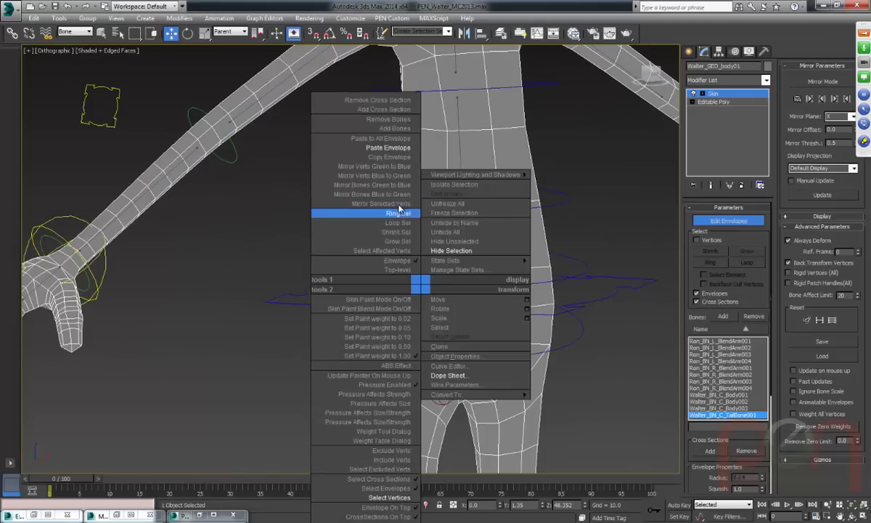
{"action": "left_click", "coordinate": [398, 197]}
{"action": "middle_click_drag", "start_coordinate": [398, 197], "coordinate": [470, 241], "text": "alt"}
Scrub the animation to frame 7 and back to 0 to examine the body deformation and the Ron_BN_L_BlendArm003 weights.
{"action": "middle_click_drag", "start_coordinate": [427, 360], "coordinate": [336, 331]}
{"action": "scroll", "coordinate": [416, 261], "scroll_direction": "down", "scroll_amount": 5}
{"action": "middle_click_drag", "start_coordinate": [290, 211], "coordinate": [428, 239], "text": "alt"}
{"action": "scroll", "coordinate": [344, 236], "scroll_direction": "up", "scroll_amount": 3}
{"action": "scroll", "coordinate": [428, 240], "scroll_direction": "down", "scroll_amount": 3}
{"action": "left_click_drag", "start_coordinate": [80, 479], "coordinate": [121, 480]}
{"action": "key", "text": "w"}
{"action": "middle_click_drag", "start_coordinate": [411, 292], "coordinate": [392, 245], "text": "alt"}
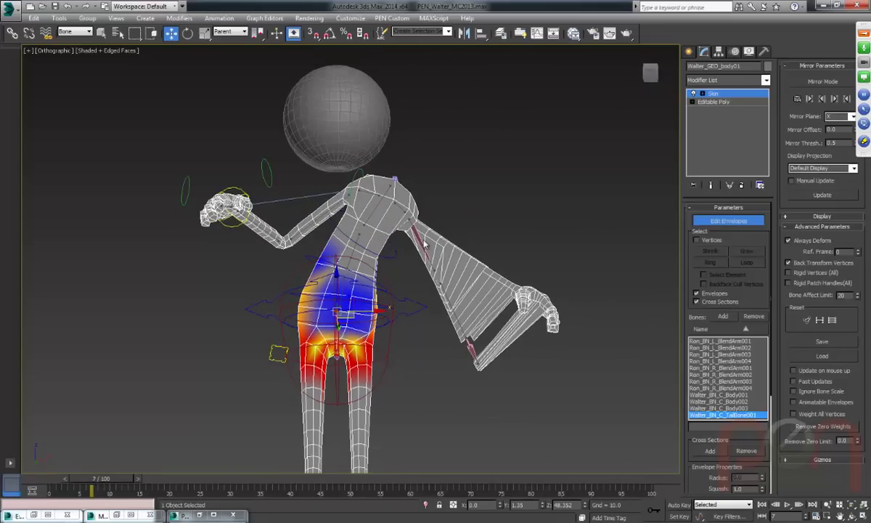
{"action": "left_click", "coordinate": [423, 251]}
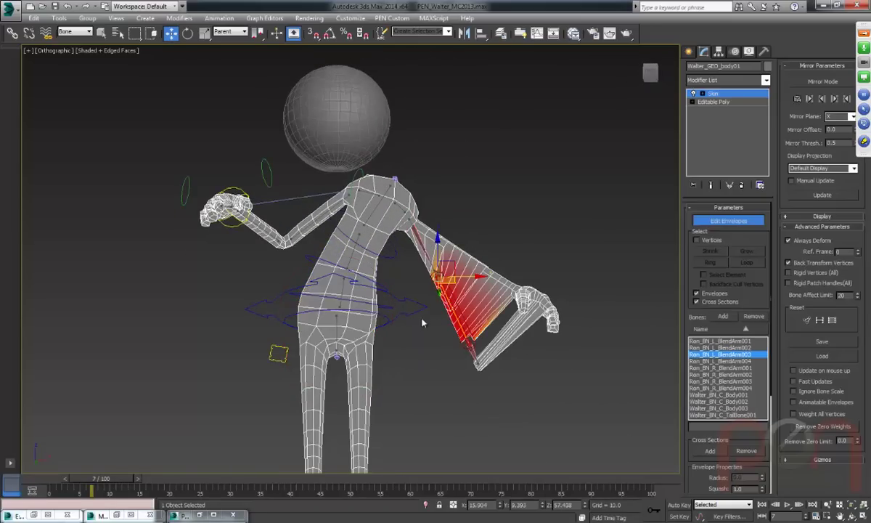
{"action": "left_click_drag", "start_coordinate": [124, 479], "coordinate": [92, 479]}
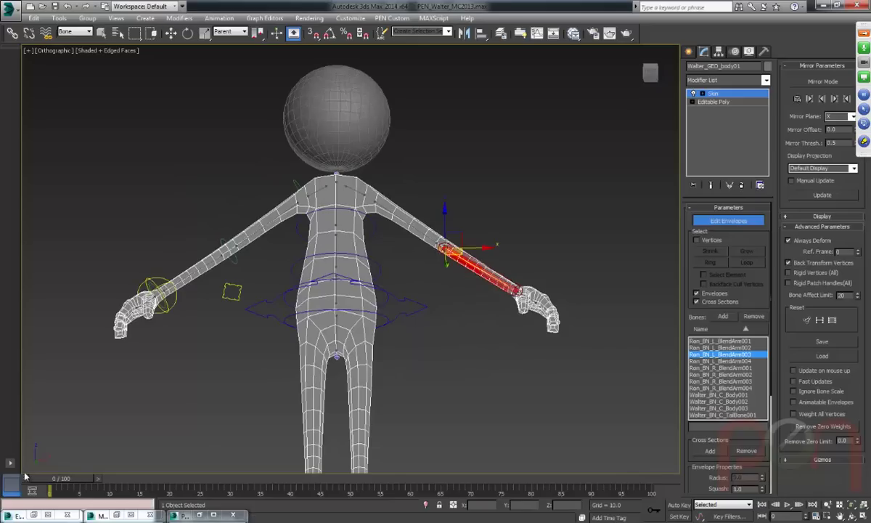
Turn on Mirror Mode for the skin and frame the whole upper body.
{"action": "left_click", "coordinate": [804, 85]}
{"action": "scroll", "coordinate": [363, 268], "scroll_direction": "up", "scroll_amount": 4}
{"action": "middle_click_drag", "start_coordinate": [365, 288], "coordinate": [450, 280]}
{"action": "scroll", "coordinate": [443, 285], "scroll_direction": "down", "scroll_amount": 1}
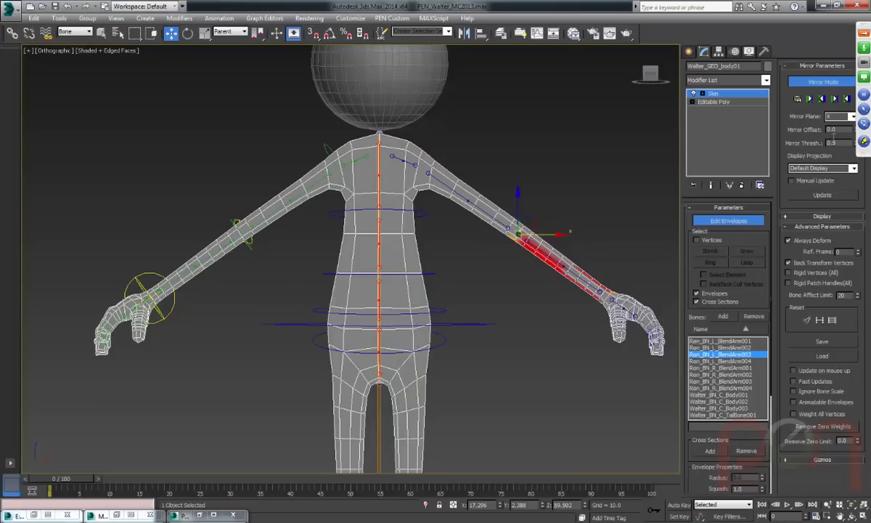
Try a mirror offset of about 0.93, then reset it to 0.
{"action": "left_click_drag", "start_coordinate": [856, 130], "coordinate": [853, 82]}
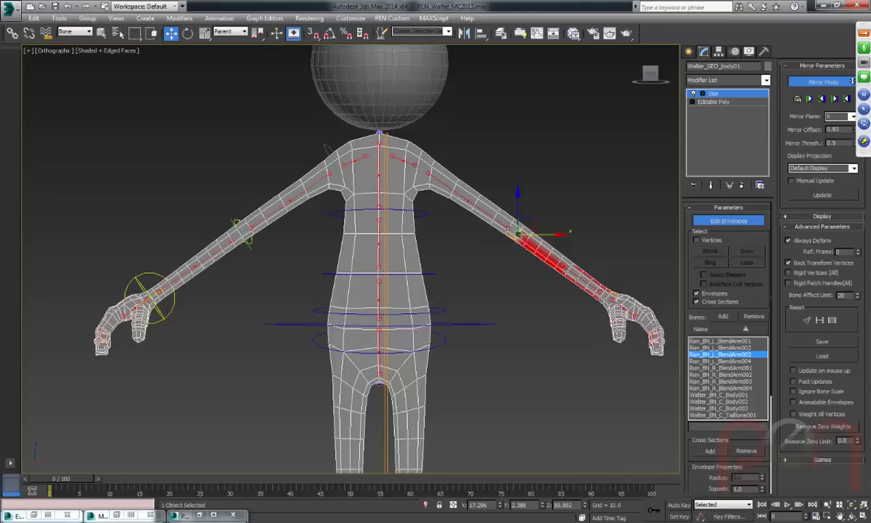
{"action": "scroll", "coordinate": [441, 190], "scroll_direction": "down", "scroll_amount": 3}
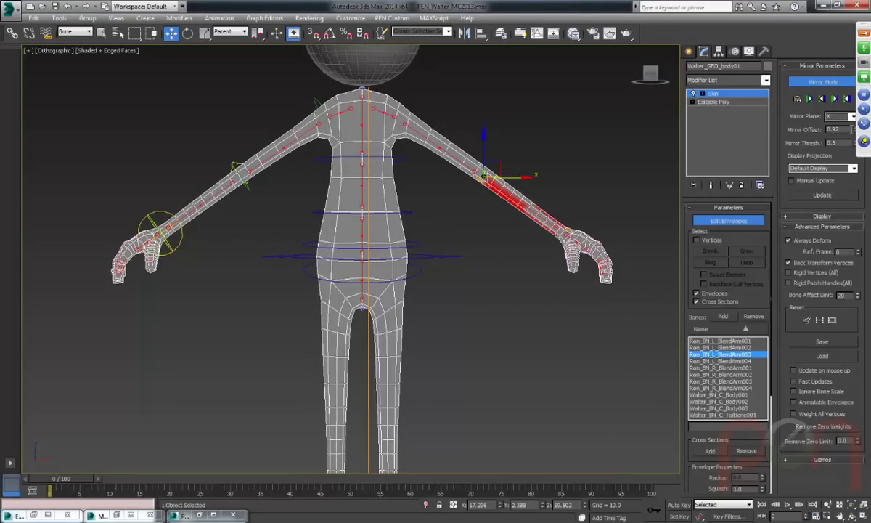
{"action": "right_click", "coordinate": [855, 131]}
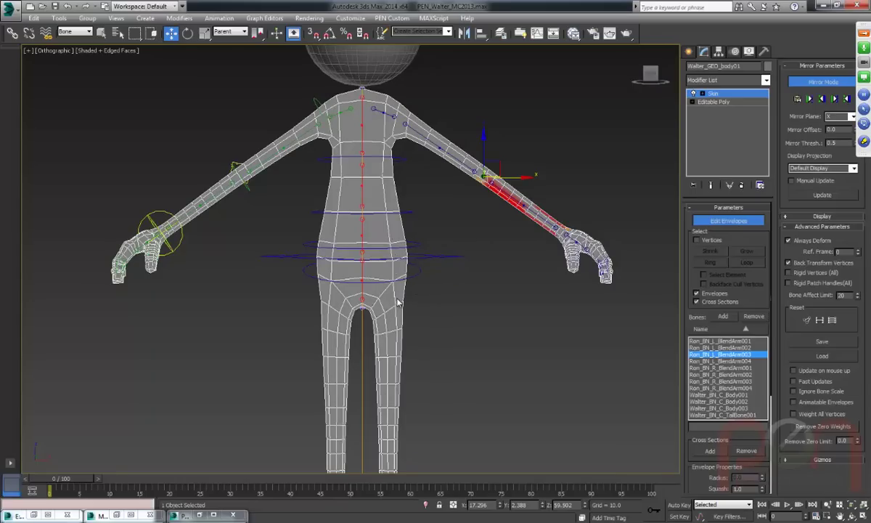
Paste the green bones' envelopes onto the blue bones and turn off Mirror Mode.
{"action": "middle_click_drag", "start_coordinate": [395, 206], "coordinate": [384, 227], "text": "alt"}
{"action": "scroll", "coordinate": [394, 210], "scroll_direction": "up", "scroll_amount": 3}
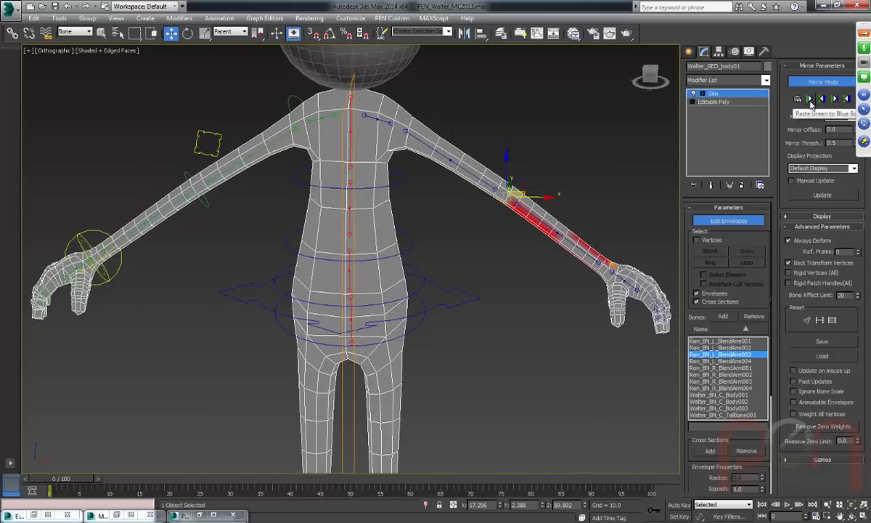
{"action": "left_click", "coordinate": [811, 101]}
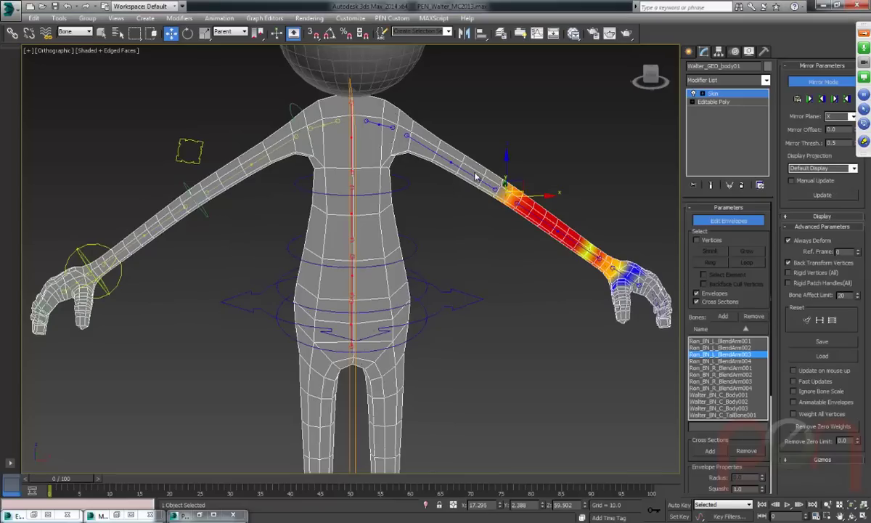
{"action": "left_click", "coordinate": [798, 81]}
Check the mirrored envelopes on the BlendArm002 to BlendArm004 bones of the left arm and examine the deformation at frame 9.
{"action": "left_click", "coordinate": [433, 158]}
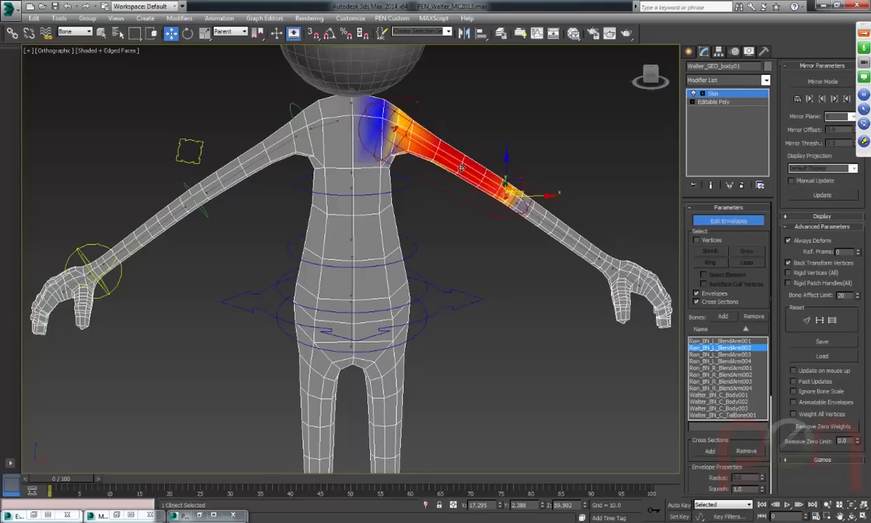
{"action": "left_click", "coordinate": [515, 214]}
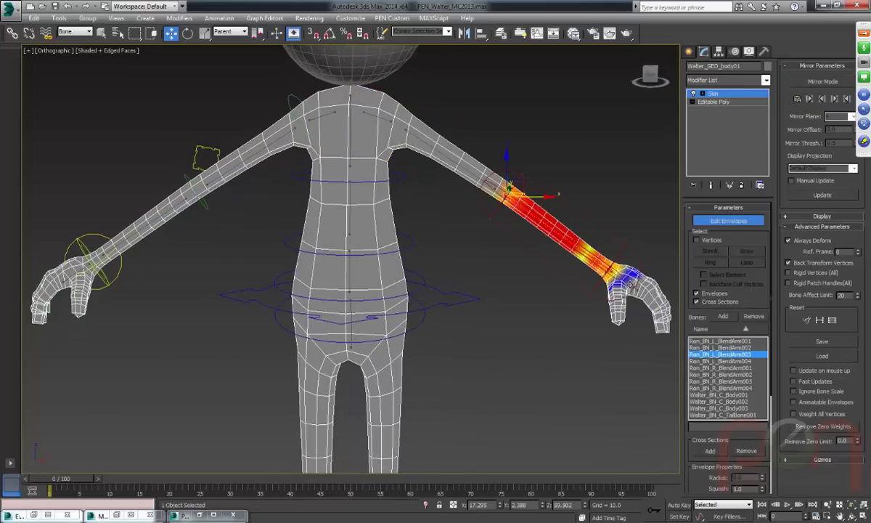
{"action": "left_click", "coordinate": [625, 276]}
{"action": "left_click_drag", "start_coordinate": [59, 486], "coordinate": [113, 479]}
{"action": "middle_click_drag", "start_coordinate": [319, 316], "coordinate": [391, 232], "text": "alt"}
{"action": "scroll", "coordinate": [410, 248], "scroll_direction": "up", "scroll_amount": 3}
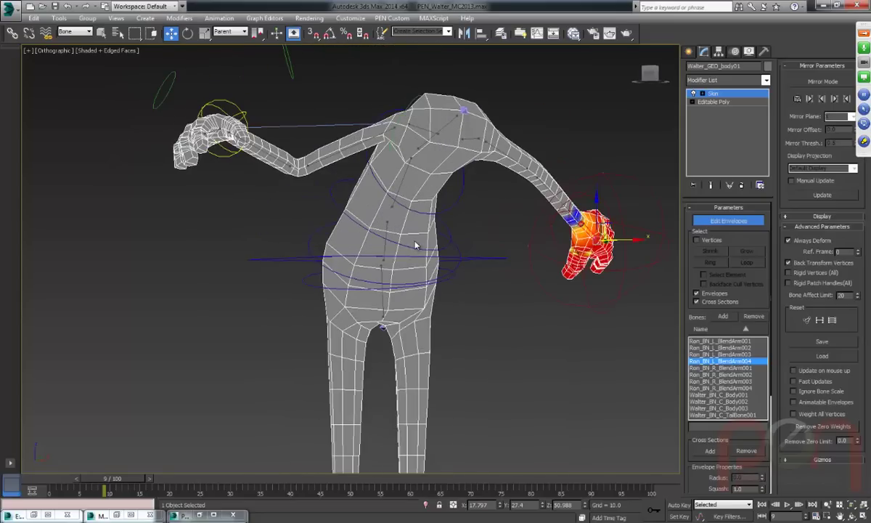
Turn Mirror Mode back on and enable vertex selection for the skin.
{"action": "left_click", "coordinate": [823, 81]}
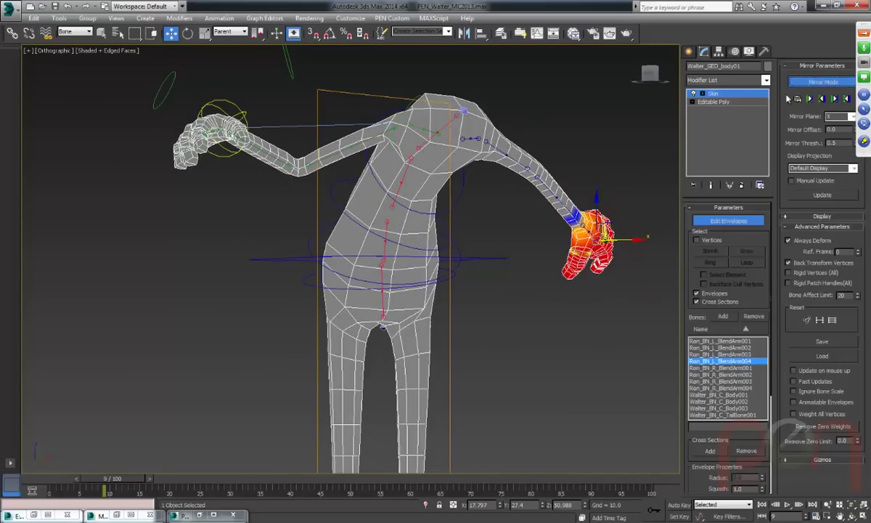
{"action": "middle_click_drag", "start_coordinate": [345, 232], "coordinate": [432, 247], "text": "alt"}
{"action": "scroll", "coordinate": [391, 203], "scroll_direction": "up", "scroll_amount": 4}
{"action": "middle_click_drag", "start_coordinate": [404, 212], "coordinate": [407, 248]}
{"action": "scroll", "coordinate": [371, 135], "scroll_direction": "up", "scroll_amount": 4}
{"action": "scroll", "coordinate": [370, 135], "scroll_direction": "down", "scroll_amount": 5}
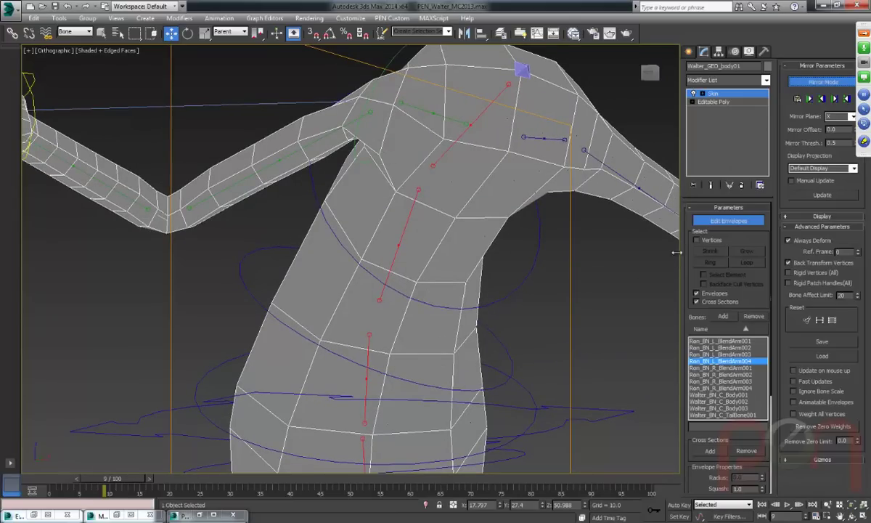
{"action": "left_click", "coordinate": [696, 239]}
{"action": "middle_click_drag", "start_coordinate": [515, 287], "coordinate": [521, 242]}
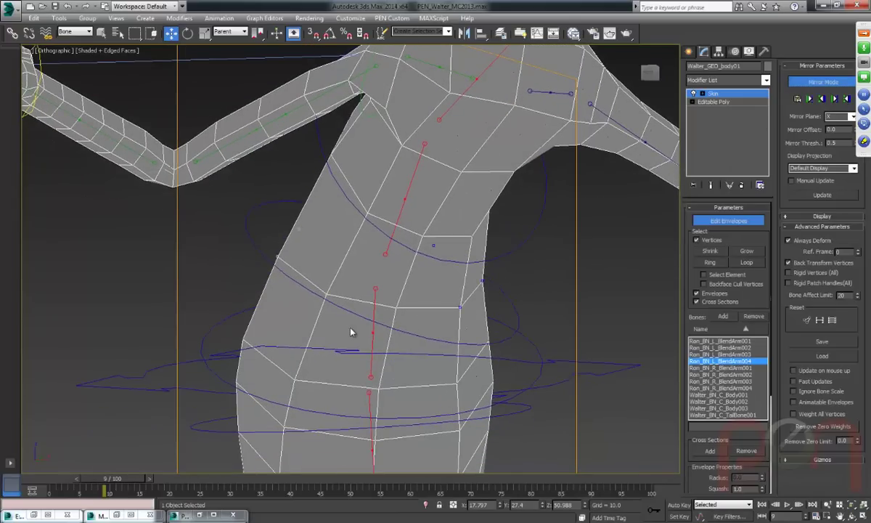
{"action": "scroll", "coordinate": [342, 197], "scroll_direction": "down", "scroll_amount": 7}
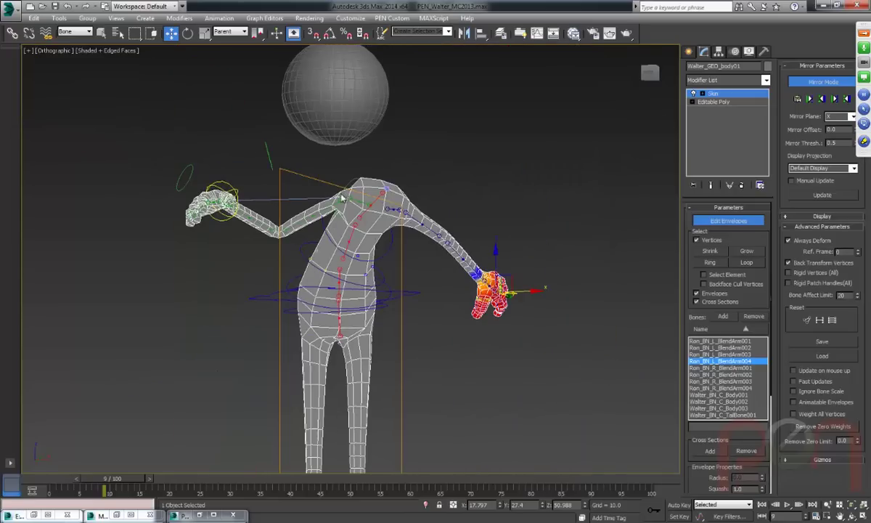
Return to frame 0 and region-select the body's vertices to examine the mirror-coloured vertices around the waist.
{"action": "left_click_drag", "start_coordinate": [102, 480], "coordinate": [49, 480]}
{"action": "left_click_drag", "start_coordinate": [100, 101], "coordinate": [624, 465]}
{"action": "scroll", "coordinate": [409, 322], "scroll_direction": "up", "scroll_amount": 6}
{"action": "left_click", "coordinate": [312, 322]}
{"action": "scroll", "coordinate": [312, 321], "scroll_direction": "up", "scroll_amount": 5}
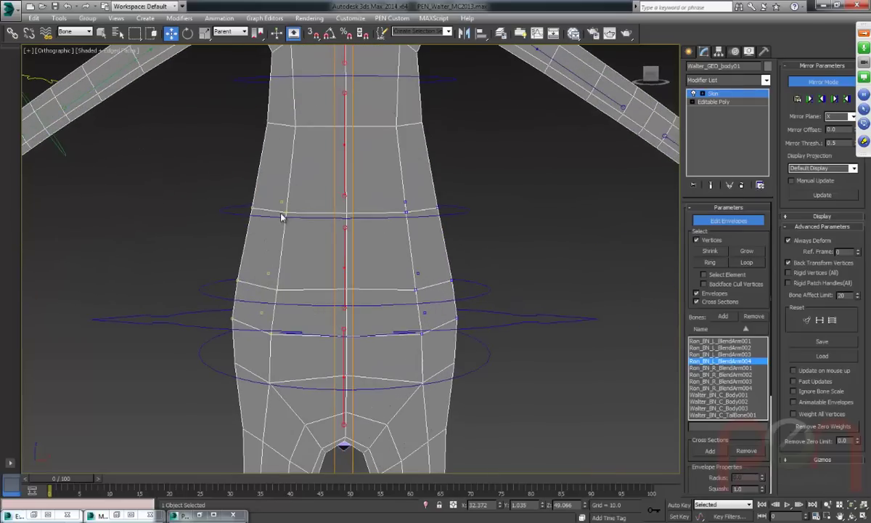
{"action": "middle_click_drag", "start_coordinate": [282, 217], "coordinate": [307, 220]}
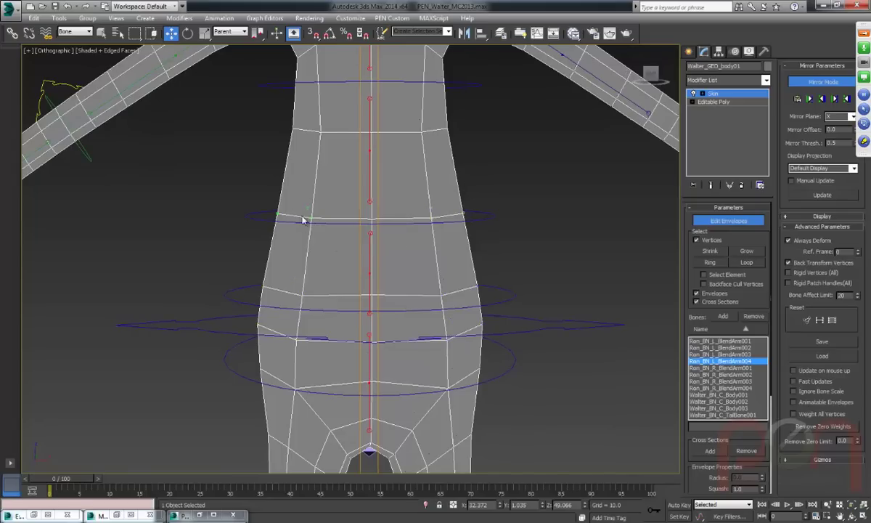
{"action": "scroll", "coordinate": [465, 248], "scroll_direction": "down", "scroll_amount": 5}
{"action": "middle_click_drag", "start_coordinate": [432, 246], "coordinate": [419, 230], "text": "alt"}
{"action": "scroll", "coordinate": [419, 231], "scroll_direction": "down", "scroll_amount": 6}
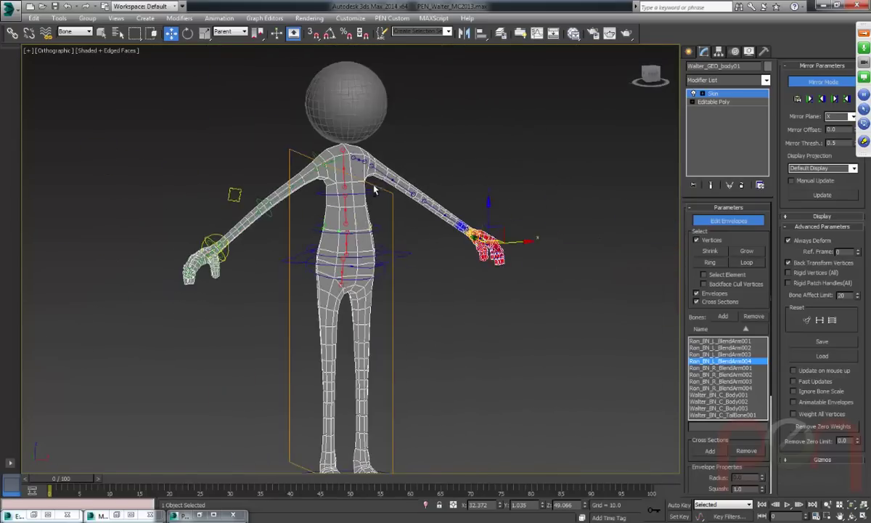
{"action": "mouse_move", "coordinate": [71, 481]}
{"action": "left_mouse_down"}
{"action": "mouse_move", "coordinate": [127, 481]}
{"action": "mouse_move", "coordinate": [65, 480]}
{"action": "left_mouse_up"}
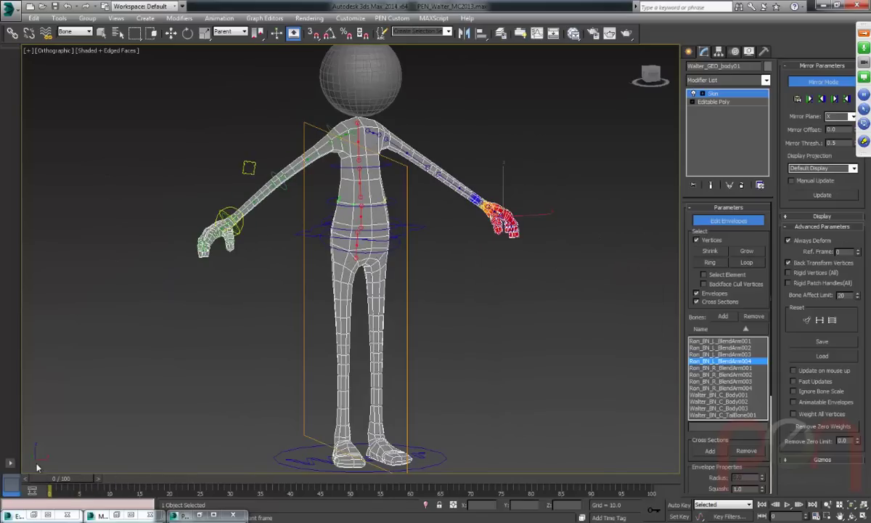
Turn off Mirror Mode and show the body mesh's selectable skin vertices around the torso and arms.
{"action": "left_click", "coordinate": [812, 81]}
{"action": "middle_click_drag", "start_coordinate": [384, 279], "coordinate": [398, 301], "text": "alt"}
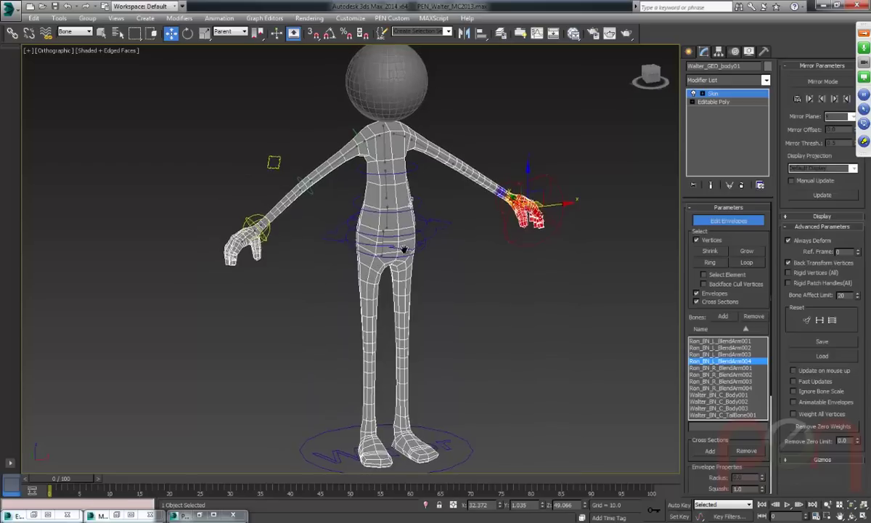
{"action": "scroll", "coordinate": [390, 252], "scroll_direction": "up", "scroll_amount": 4}
{"action": "middle_click_drag", "start_coordinate": [390, 251], "coordinate": [398, 272], "text": "alt"}
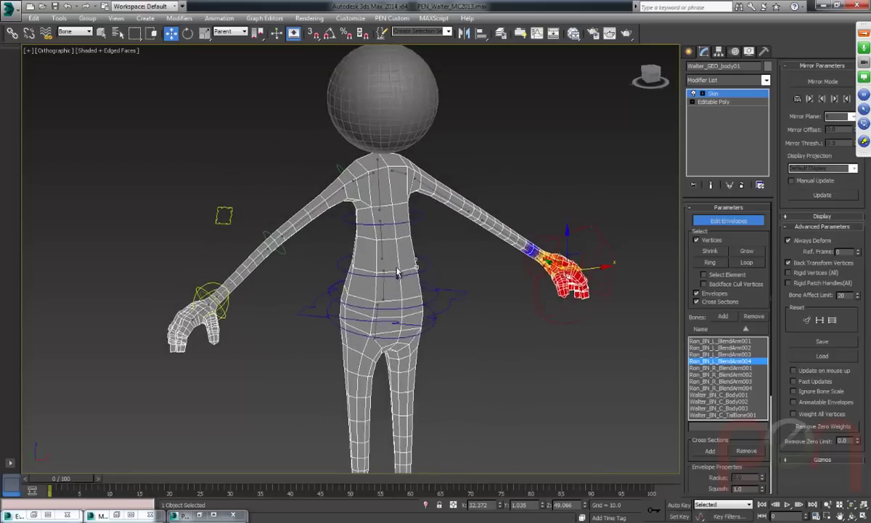
{"action": "scroll", "coordinate": [397, 272], "scroll_direction": "up", "scroll_amount": 2}
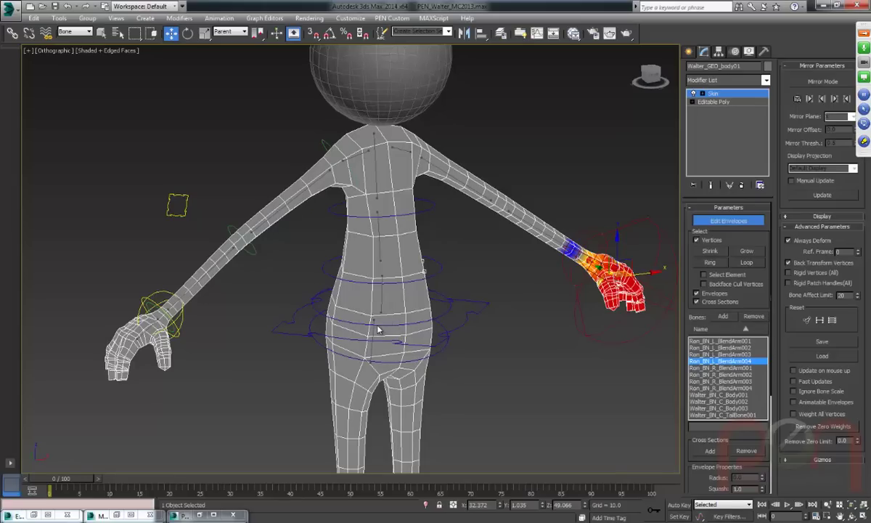
{"action": "middle_click_drag", "start_coordinate": [389, 278], "coordinate": [393, 281], "text": "alt"}
{"action": "middle_click_drag", "start_coordinate": [393, 281], "coordinate": [482, 218]}
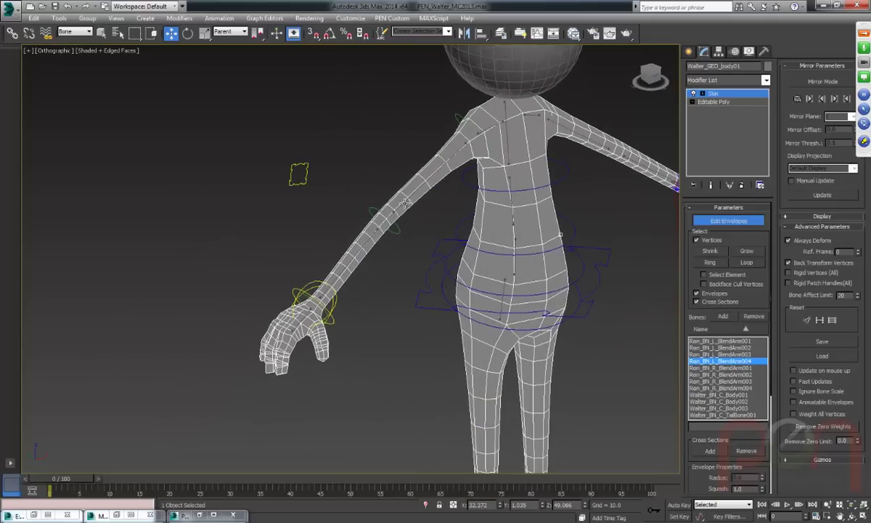
{"action": "scroll", "coordinate": [405, 203], "scroll_direction": "down", "scroll_amount": 8}
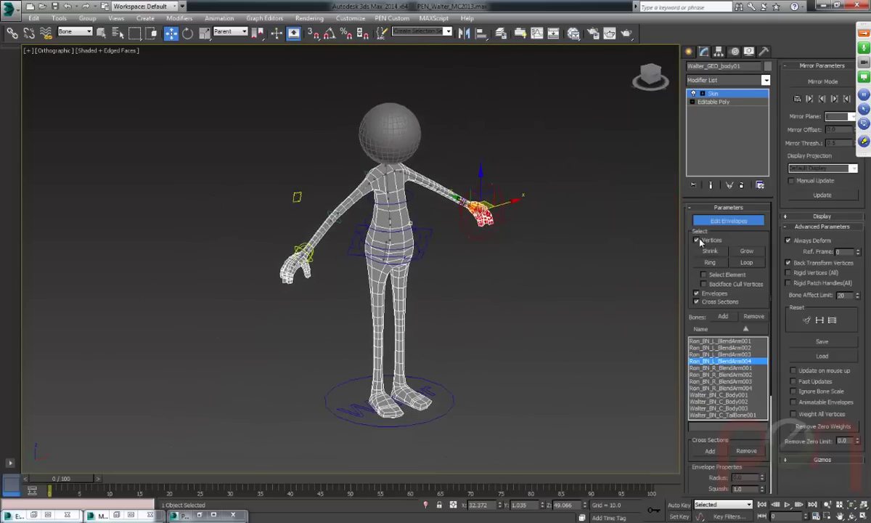
{"action": "scroll", "coordinate": [499, 368], "scroll_direction": "up", "scroll_amount": 5}
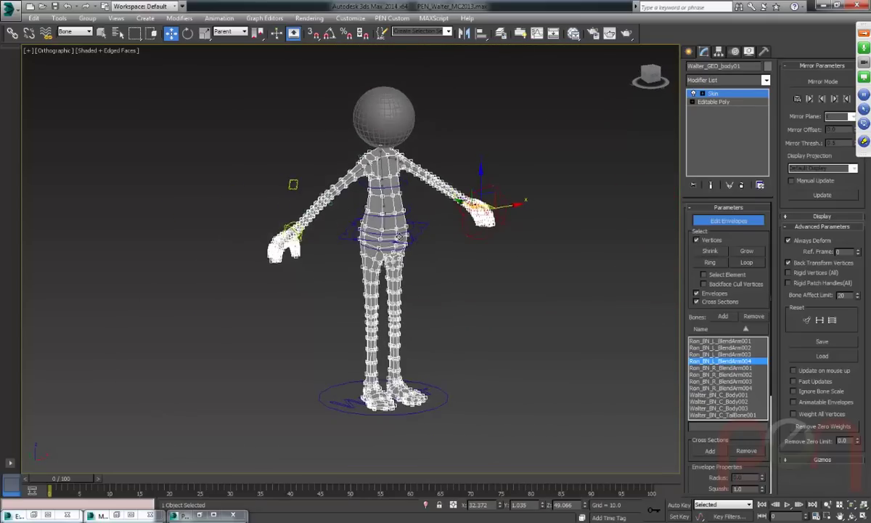
{"action": "scroll", "coordinate": [693, 427], "scroll_direction": "down", "scroll_amount": 5}
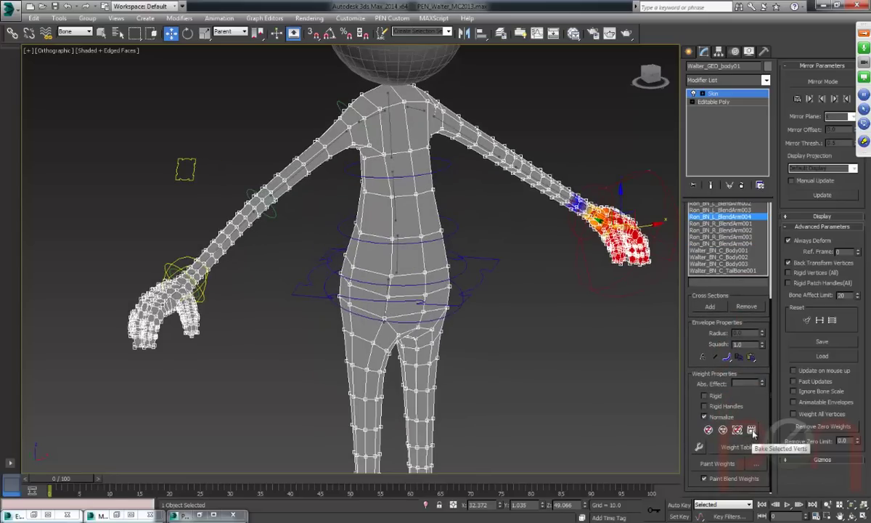
{"action": "scroll", "coordinate": [472, 294], "scroll_direction": "up", "scroll_amount": 3}
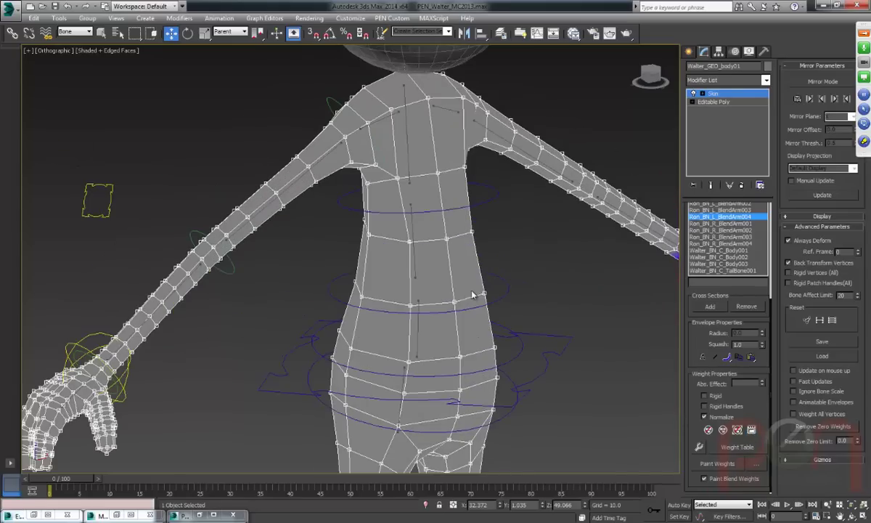
Select the Walter_BN_C_Body002 bone and try to widen the lower cross section of its envelope.
{"action": "left_click", "coordinate": [413, 257]}
{"action": "scroll", "coordinate": [413, 258], "scroll_direction": "down", "scroll_amount": 2}
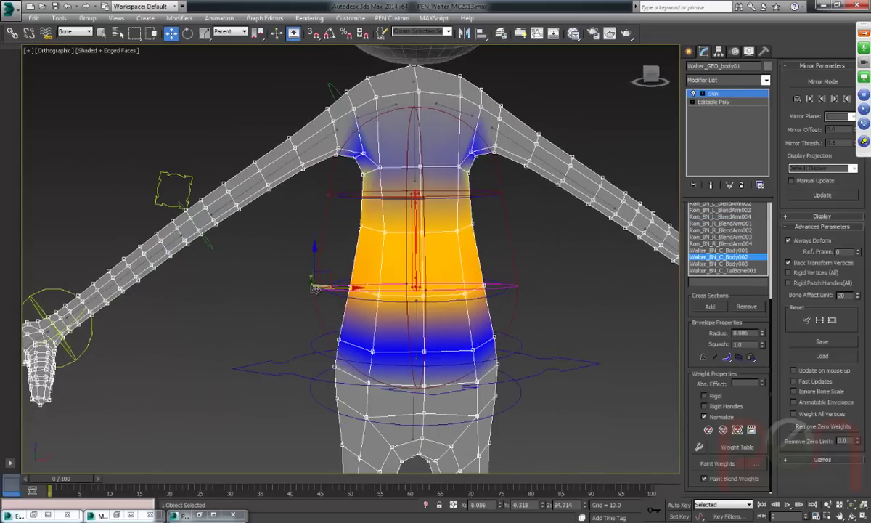
{"action": "left_click_drag", "start_coordinate": [328, 270], "coordinate": [305, 269]}
{"action": "right_click", "coordinate": [305, 268]}
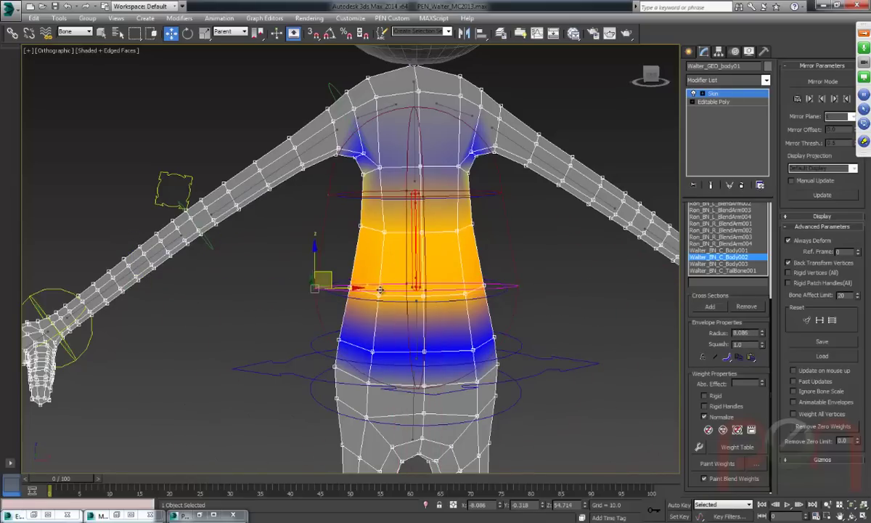
Hide all bone envelopes by enabling Show No Envelopes in the skin's display settings.
{"action": "scroll", "coordinate": [382, 293], "scroll_direction": "down", "scroll_amount": 4}
{"action": "mouse_move", "coordinate": [393, 256]}
{"action": "middle_mouse_down", "text": "alt"}
{"action": "mouse_move", "coordinate": [406, 276]}
{"action": "mouse_move", "coordinate": [396, 268]}
{"action": "middle_mouse_up", "text": "alt"}
{"action": "scroll", "coordinate": [396, 279], "scroll_direction": "up", "scroll_amount": 3}
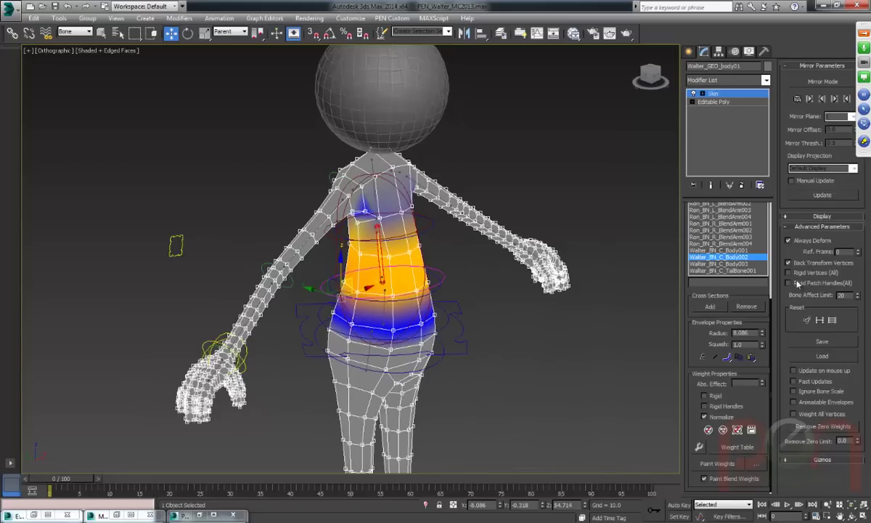
{"action": "left_click", "coordinate": [822, 217]}
{"action": "left_click", "coordinate": [793, 294]}
{"action": "mouse_move", "coordinate": [435, 279]}
{"action": "middle_mouse_down", "text": "alt"}
{"action": "mouse_move", "coordinate": [427, 269]}
{"action": "mouse_move", "coordinate": [422, 290]}
{"action": "mouse_move", "coordinate": [423, 277]}
{"action": "middle_mouse_up", "text": "alt"}
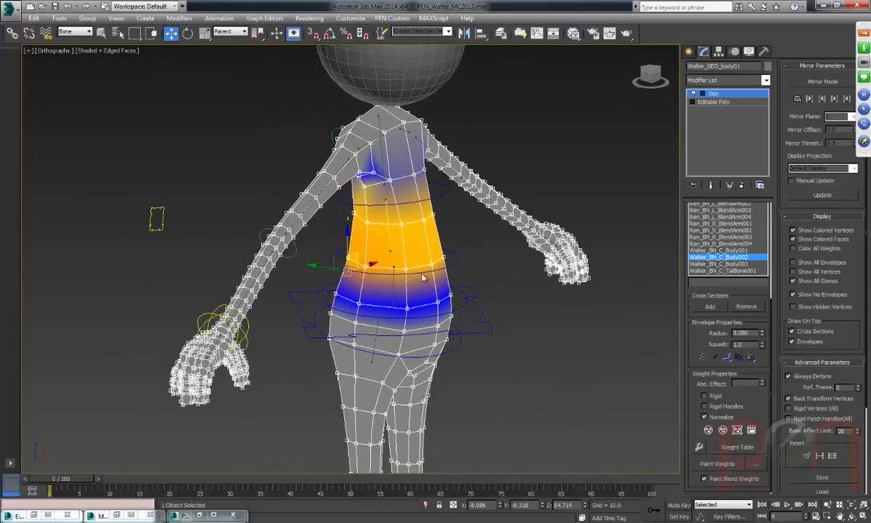
Select the Walter_BN_C_Body003 bone, turn on Paint Weights and review the Painter Options.
{"action": "left_click", "coordinate": [382, 158]}
{"action": "middle_click_drag", "start_coordinate": [428, 207], "coordinate": [431, 276], "text": "alt"}
{"action": "scroll", "coordinate": [410, 207], "scroll_direction": "up", "scroll_amount": 4}
{"action": "left_click_drag", "start_coordinate": [703, 408], "coordinate": [693, 387]}
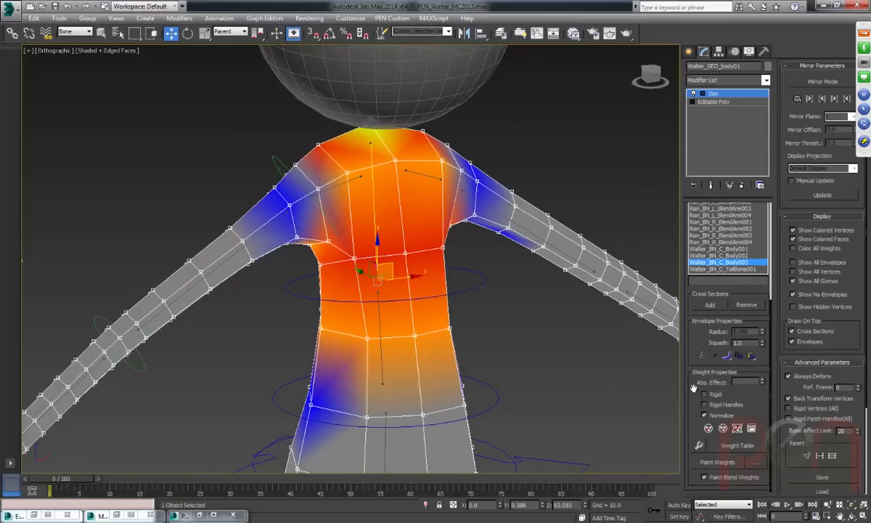
{"action": "left_click", "coordinate": [718, 463]}
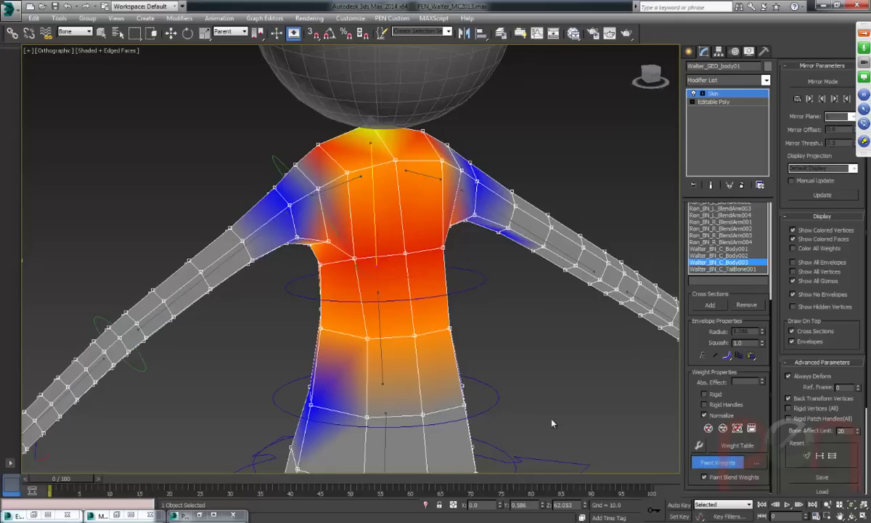
{"action": "left_click", "coordinate": [755, 463]}
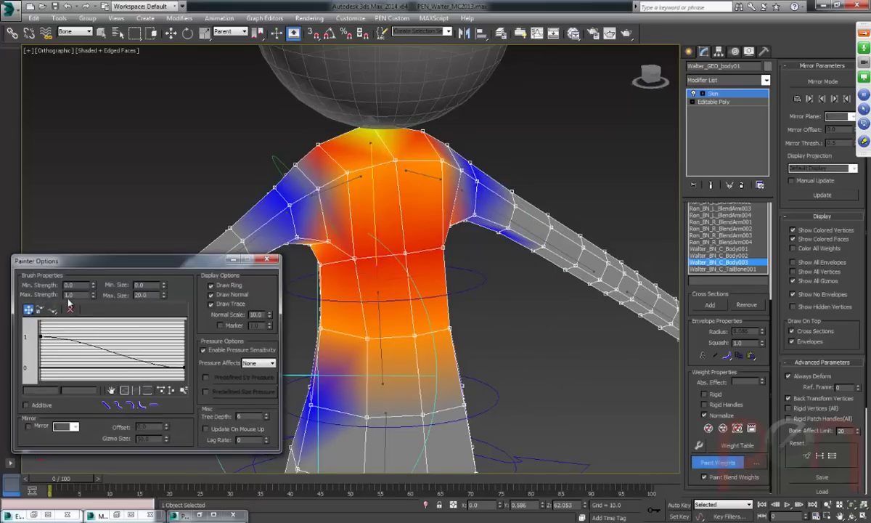
{"action": "left_click", "coordinate": [268, 260]}
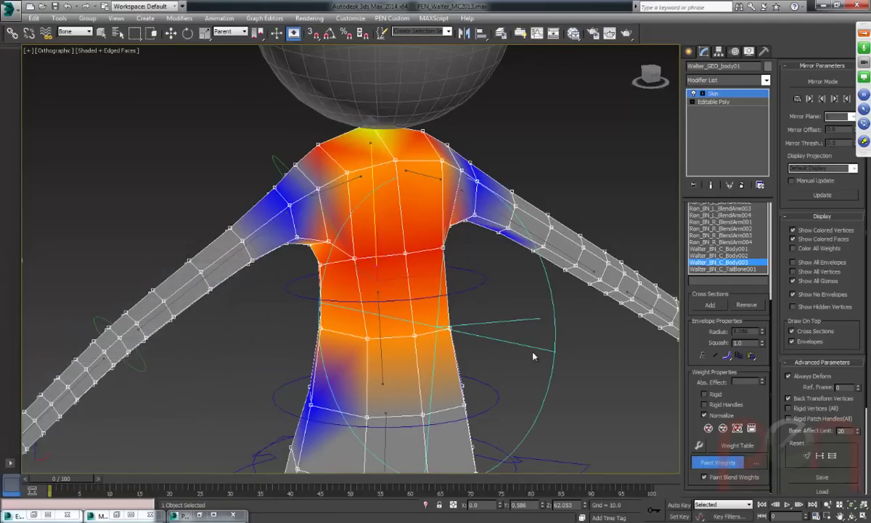
Shrink the weight-painting brush to about 7.7 and undo the test strokes made with Paint Blend Weights off.
{"action": "left_click", "coordinate": [704, 477]}
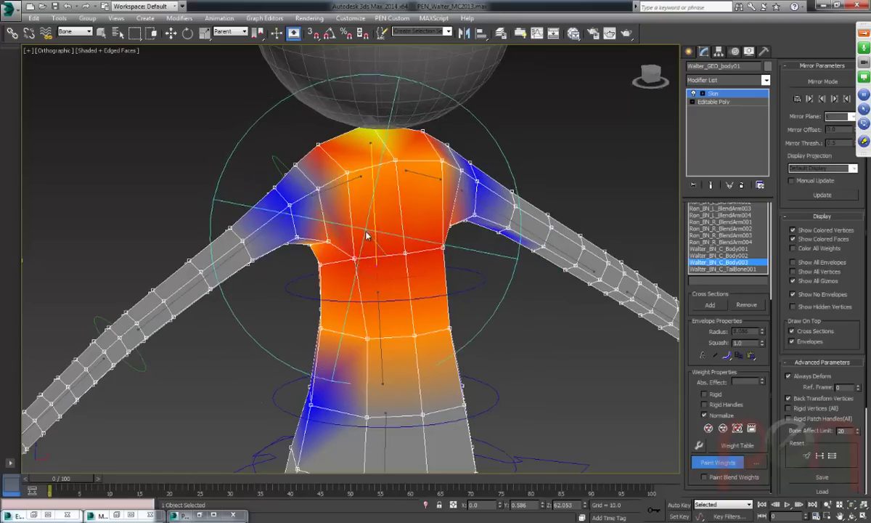
{"action": "mouse_move", "coordinate": [369, 220]}
{"action": "left_mouse_down", "text": "ctrl+shift"}
{"action": "mouse_move", "coordinate": [368, 283]}
{"action": "mouse_move", "coordinate": [330, 190]}
{"action": "mouse_move", "coordinate": [225, 236]}
{"action": "mouse_move", "coordinate": [320, 192]}
{"action": "mouse_move", "coordinate": [263, 335]}
{"action": "left_mouse_up", "text": "ctrl+shift"}
{"action": "key", "text": "ctrl+z"}
{"action": "key", "text": "ctrl+z"}
{"action": "key", "text": "ctrl+z"}
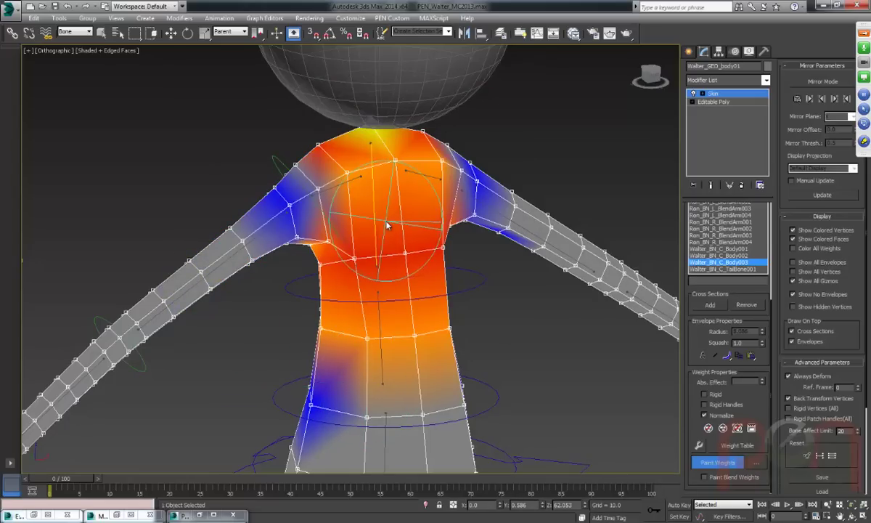
Enable Paint Blend Weights, smooth the Walter_BN_C_Body003 weights between the right shoulder and chest, and toggle blend mode off.
{"action": "left_click", "coordinate": [704, 477]}
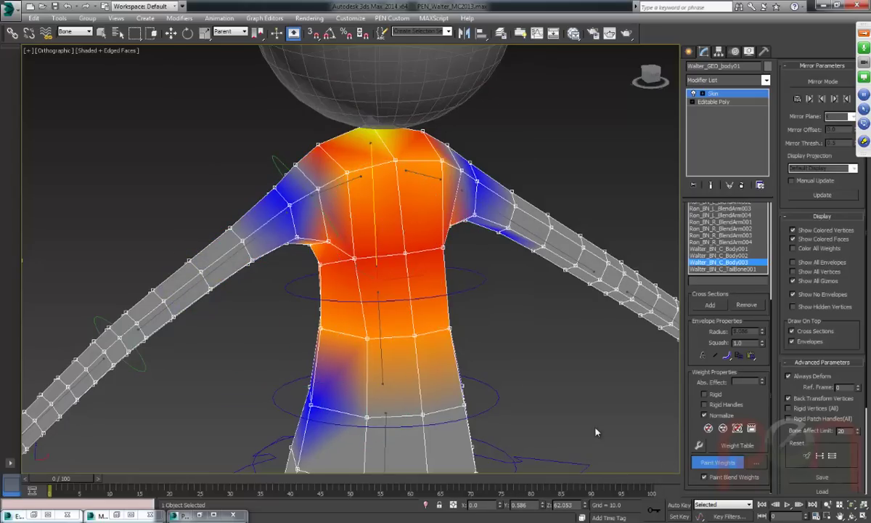
{"action": "mouse_move", "coordinate": [326, 169]}
{"action": "left_mouse_down"}
{"action": "mouse_move", "coordinate": [360, 194]}
{"action": "mouse_move", "coordinate": [363, 208]}
{"action": "left_mouse_up"}
{"action": "right_click", "coordinate": [363, 208]}
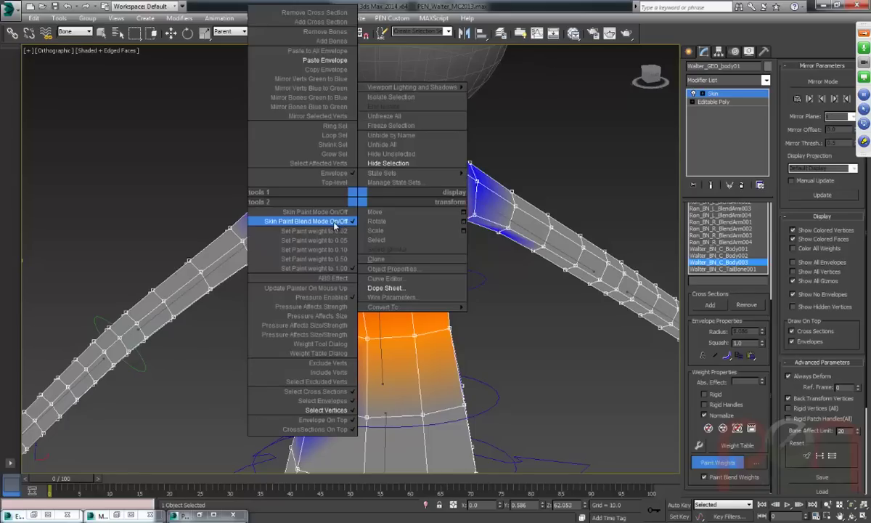
{"action": "left_click", "coordinate": [347, 222]}
Select Ron_BN_R_BlendArm001 and blend its skin weights around the right shoulder with Skin Paint Mode on.
{"action": "left_click", "coordinate": [319, 192]}
{"action": "right_click", "coordinate": [330, 190]}
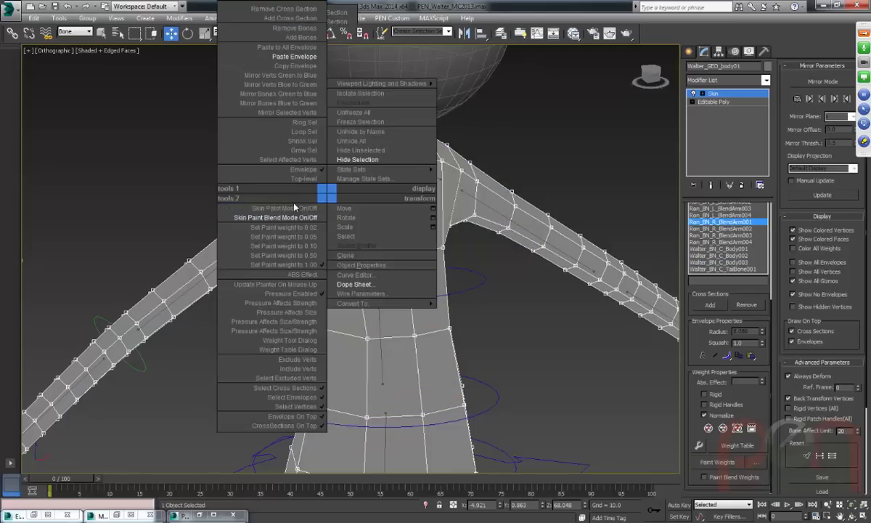
{"action": "left_click", "coordinate": [291, 208]}
{"action": "mouse_move", "coordinate": [294, 191]}
{"action": "left_mouse_down"}
{"action": "mouse_move", "coordinate": [338, 185]}
{"action": "mouse_move", "coordinate": [319, 190]}
{"action": "left_mouse_up"}
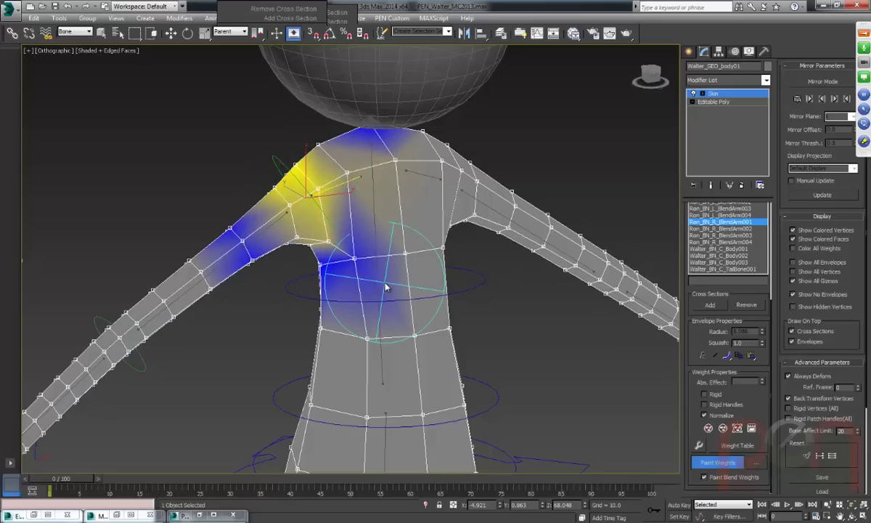
Reselect the Walter_BN_C_Body003 bone and turn Skin Paint Mode and Skin Paint Blend Mode back on.
{"action": "right_click", "coordinate": [359, 195]}
{"action": "left_click", "coordinate": [363, 207]}
{"action": "left_click", "coordinate": [363, 206]}
{"action": "scroll", "coordinate": [370, 223], "scroll_direction": "up", "scroll_amount": 2}
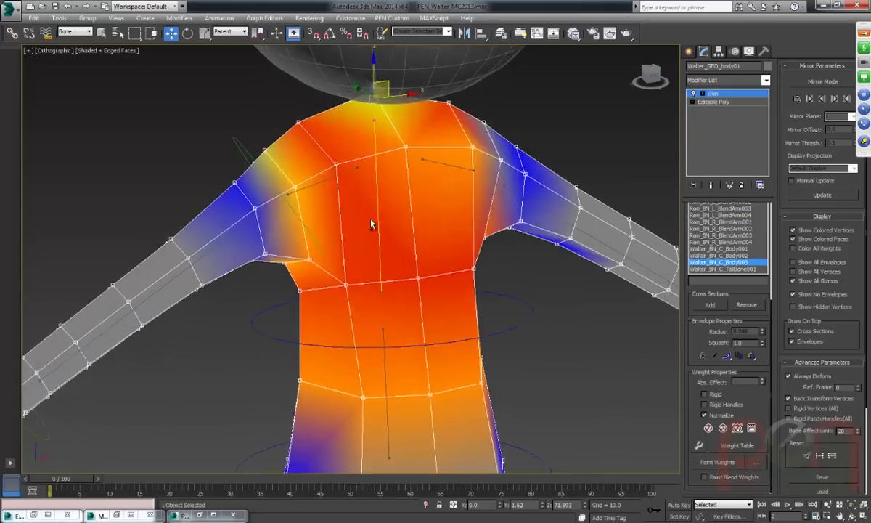
{"action": "middle_click_drag", "start_coordinate": [369, 223], "coordinate": [392, 214], "text": "alt"}
{"action": "right_click", "coordinate": [385, 206]}
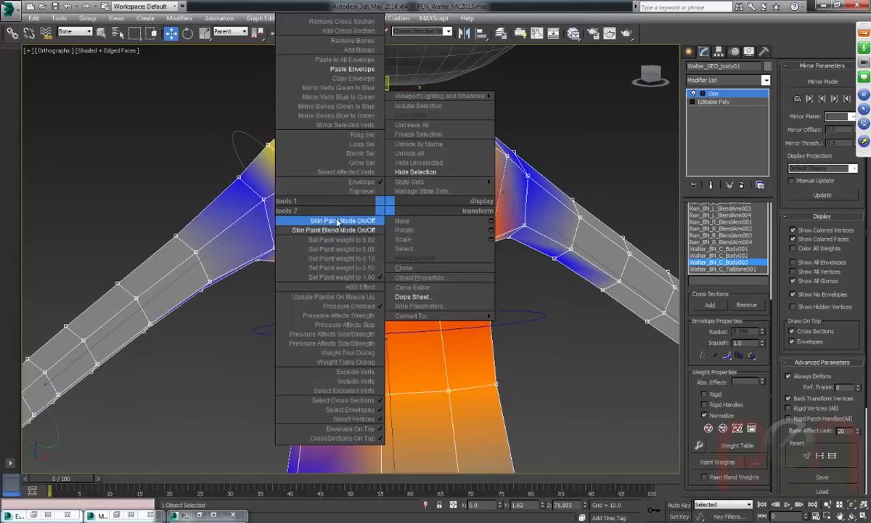
{"action": "left_click", "coordinate": [336, 222]}
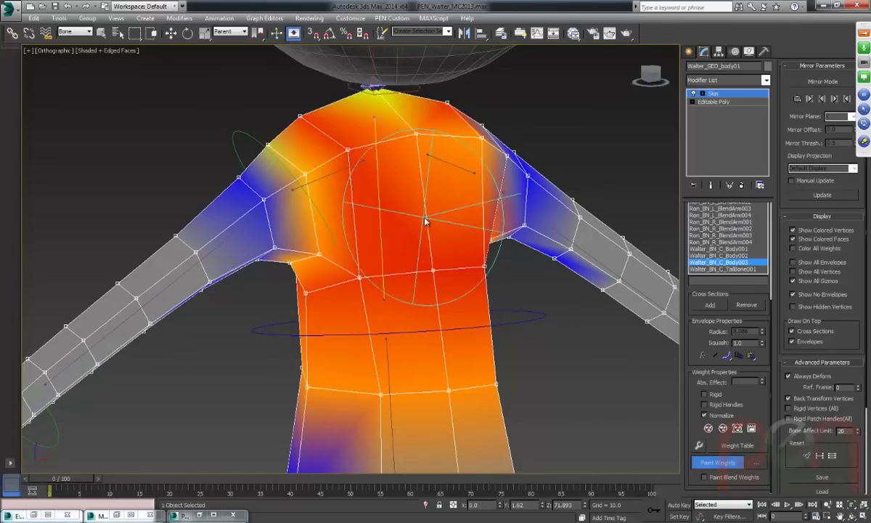
{"action": "right_click", "coordinate": [405, 225]}
{"action": "left_click", "coordinate": [374, 253]}
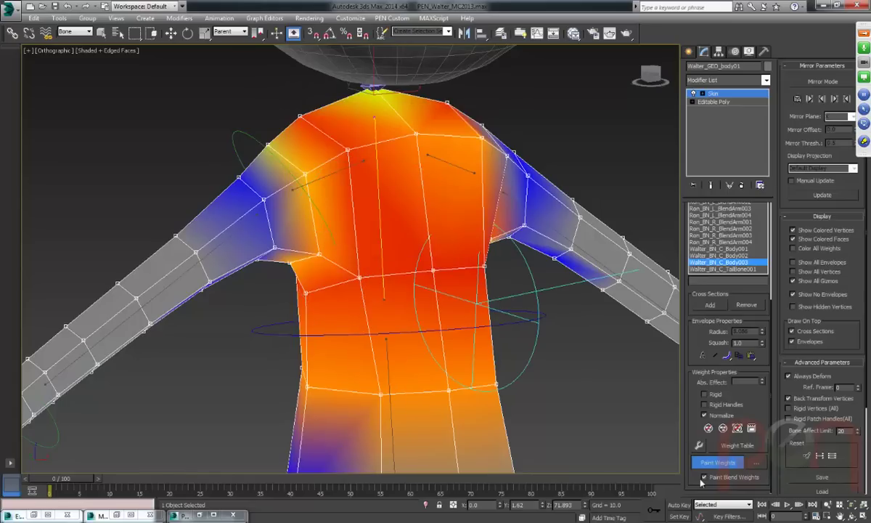
Make pen pressure affect the brush strength and check the setting in the Painter Options.
{"action": "right_click", "coordinate": [398, 196]}
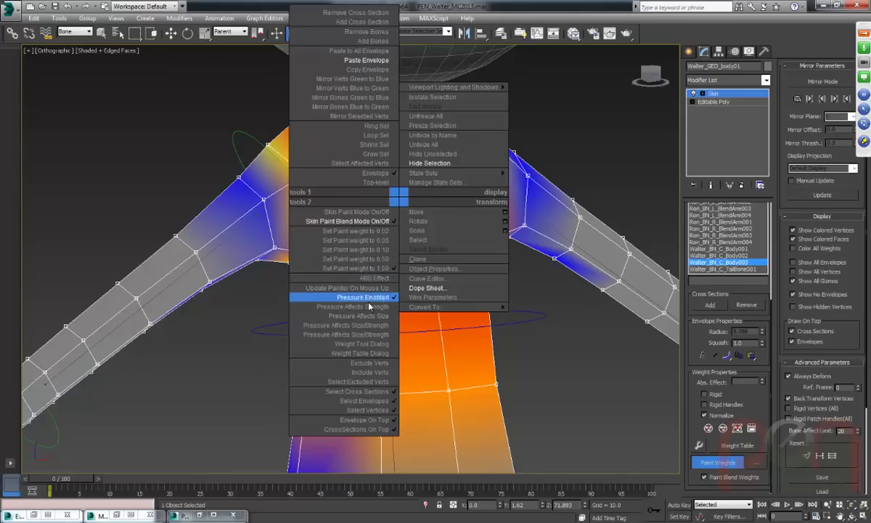
{"action": "left_click", "coordinate": [367, 308]}
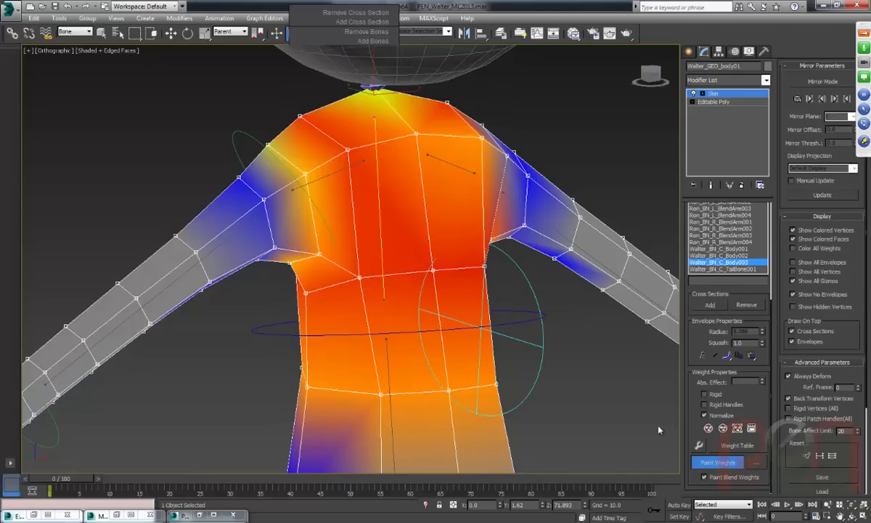
{"action": "left_click", "coordinate": [756, 462]}
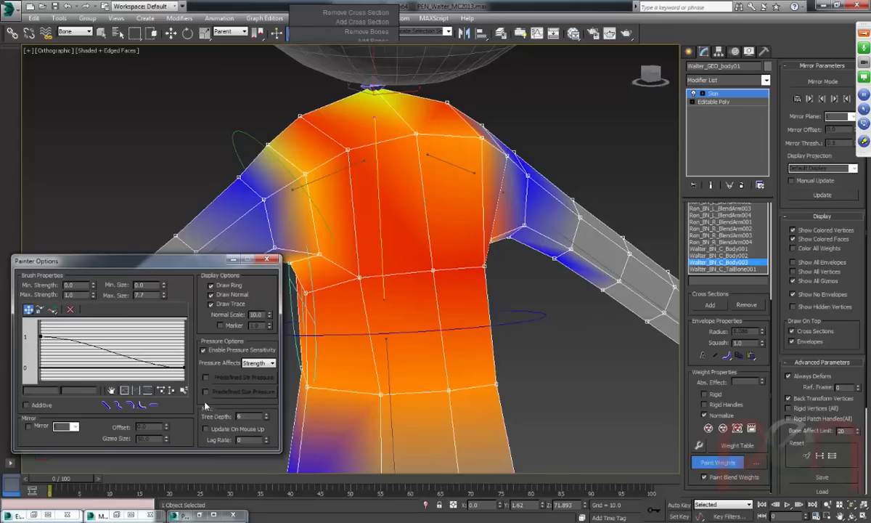
{"action": "left_click", "coordinate": [266, 259]}
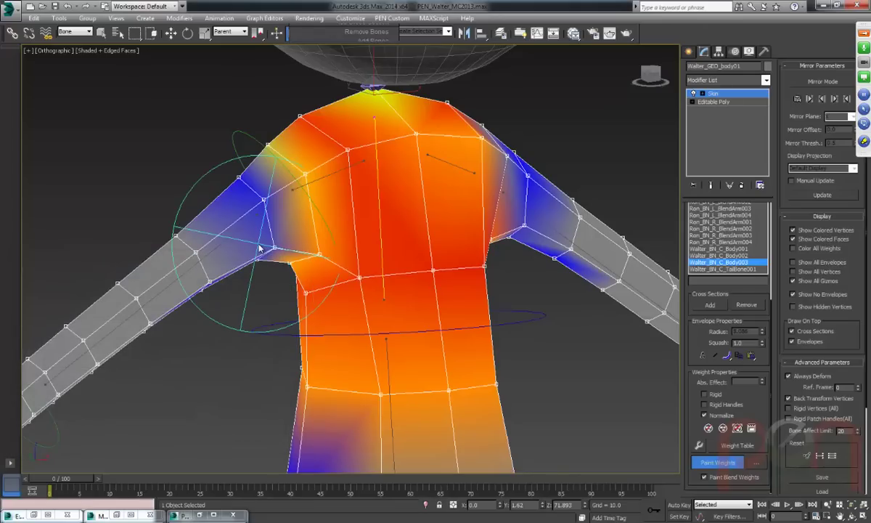
Switch to the web browser and open the Skin Tools page from the PEN Productions scripts list.
{"action": "left_click_drag", "start_coordinate": [870, 120], "coordinate": [583, 45]}
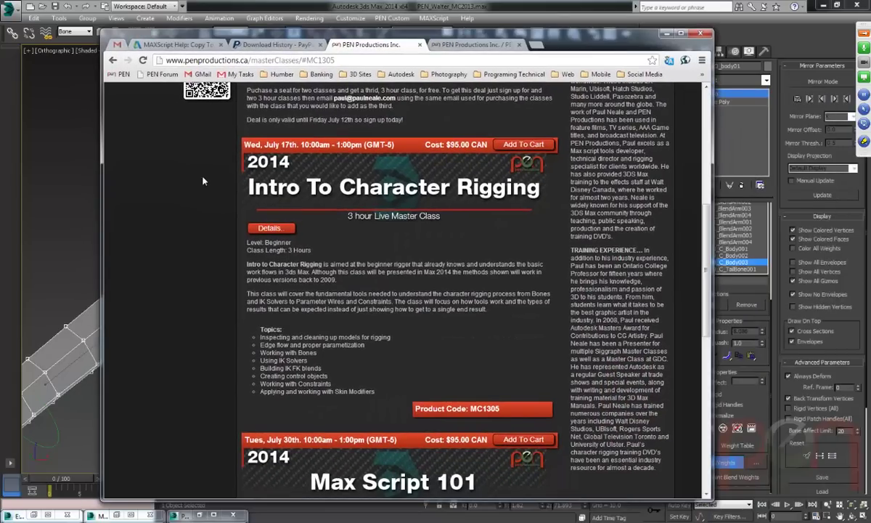
{"action": "left_click", "coordinate": [449, 47]}
{"action": "scroll", "coordinate": [221, 236], "scroll_direction": "up", "scroll_amount": 20}
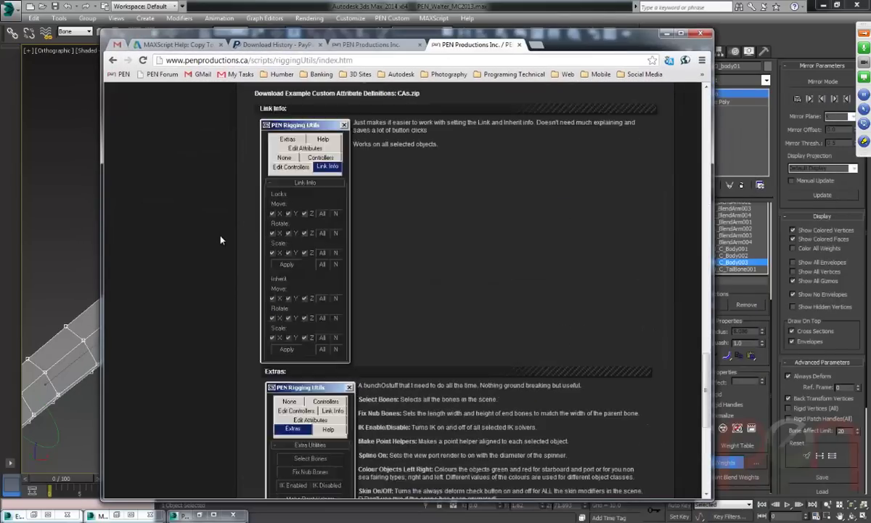
{"action": "left_click", "coordinate": [113, 61]}
{"action": "scroll", "coordinate": [195, 254], "scroll_direction": "up", "scroll_amount": 3}
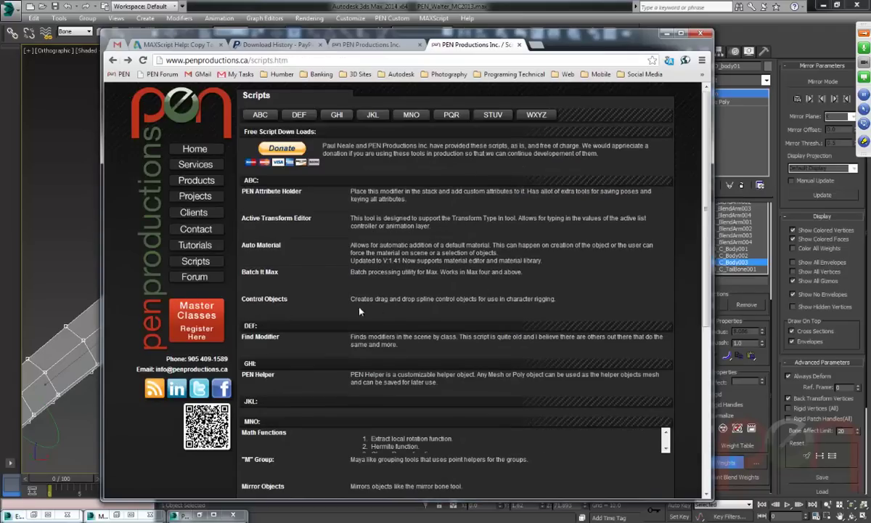
{"action": "scroll", "coordinate": [349, 313], "scroll_direction": "down", "scroll_amount": 4}
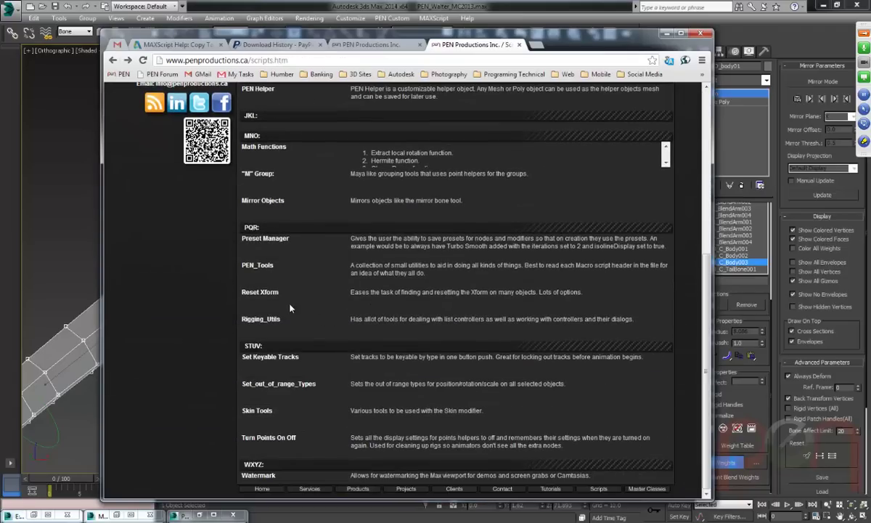
{"action": "left_click", "coordinate": [259, 411]}
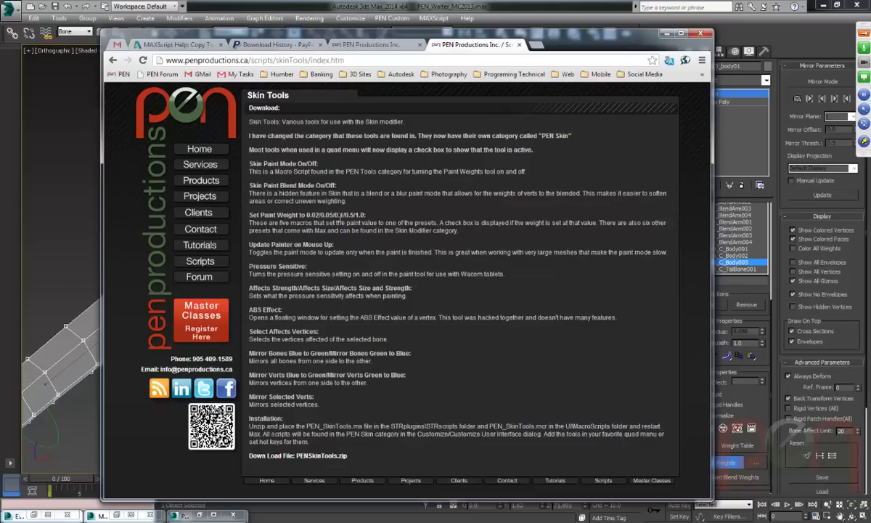
Switch from the browser back to 3ds Max and compare the viewport's quad menu with the Skin Tools listed on the page.
{"action": "right_click", "coordinate": [110, 226]}
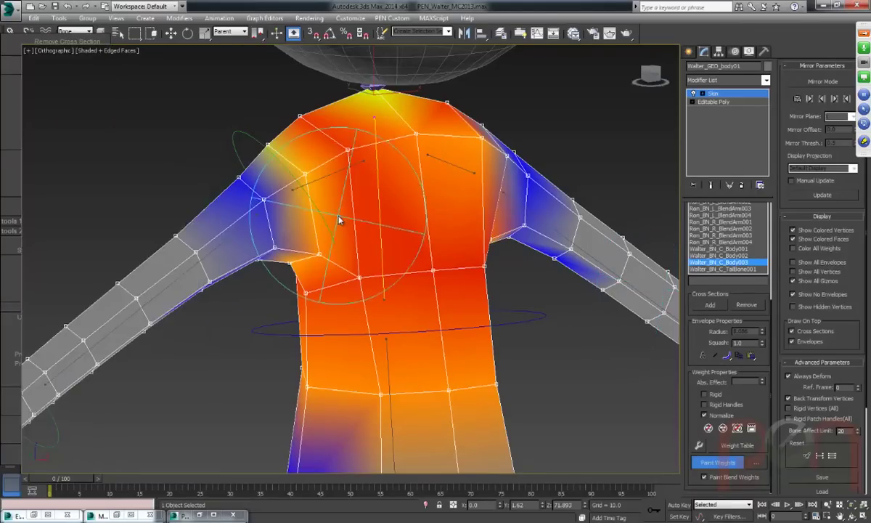
{"action": "right_click", "coordinate": [334, 211]}
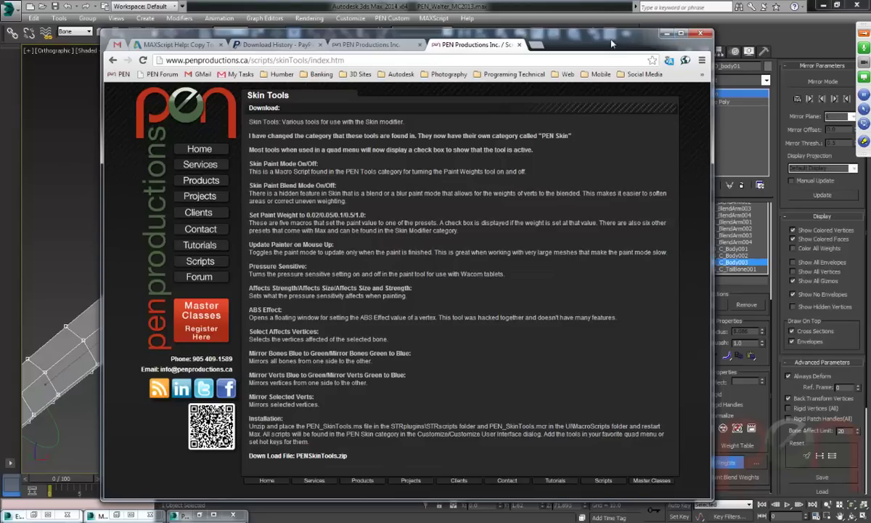
{"action": "left_click", "coordinate": [667, 34]}
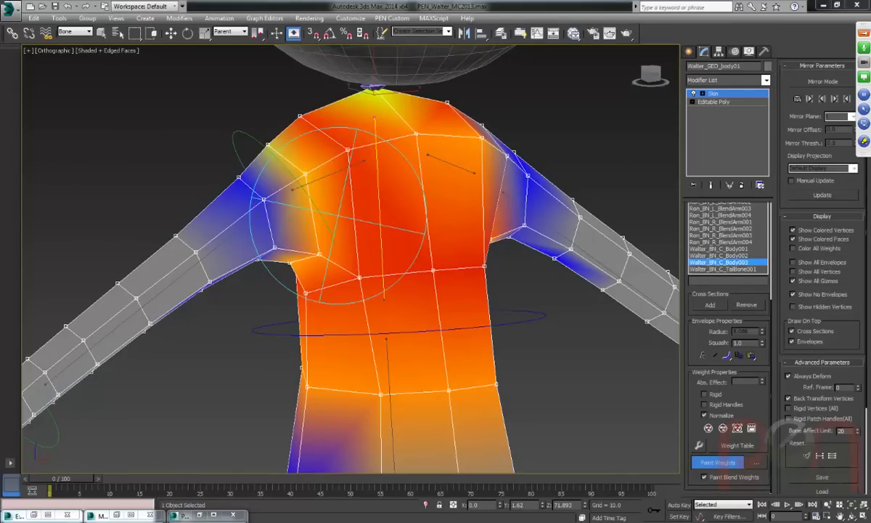
{"action": "right_click", "coordinate": [342, 261]}
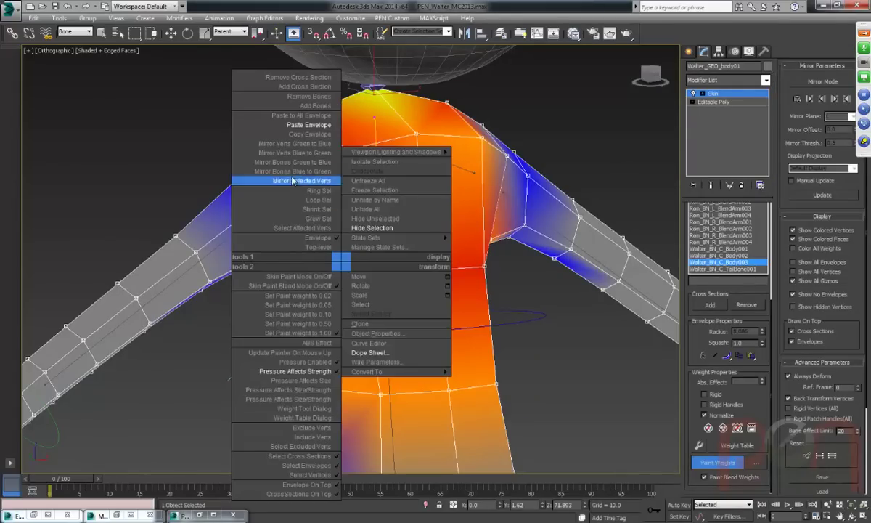
Mirror the body's vertex weights from blue to green across the X plane and leave Mirror Mode.
{"action": "left_click", "coordinate": [820, 82]}
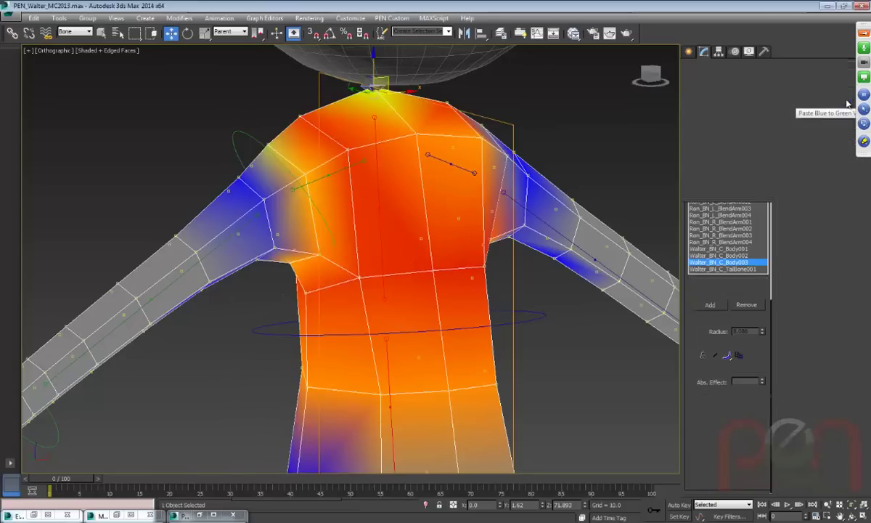
{"action": "left_click", "coordinate": [847, 101]}
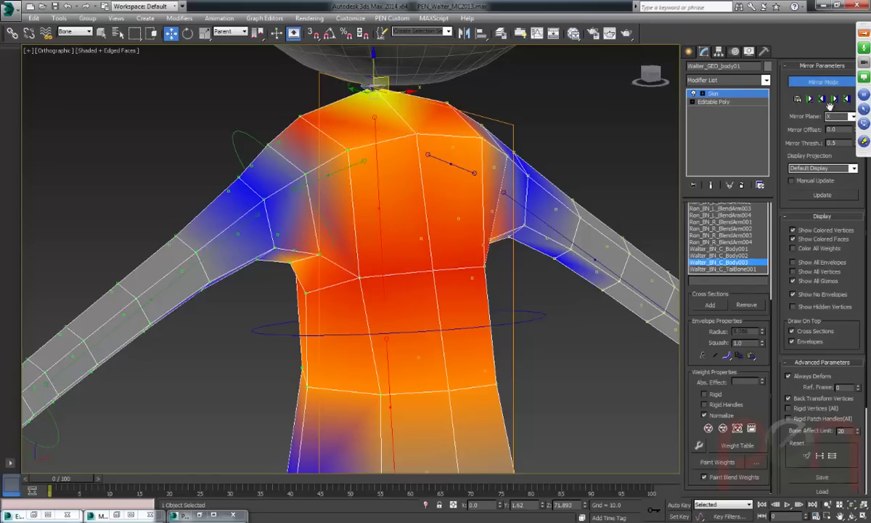
{"action": "middle_click_drag", "start_coordinate": [367, 252], "coordinate": [375, 231], "text": "alt"}
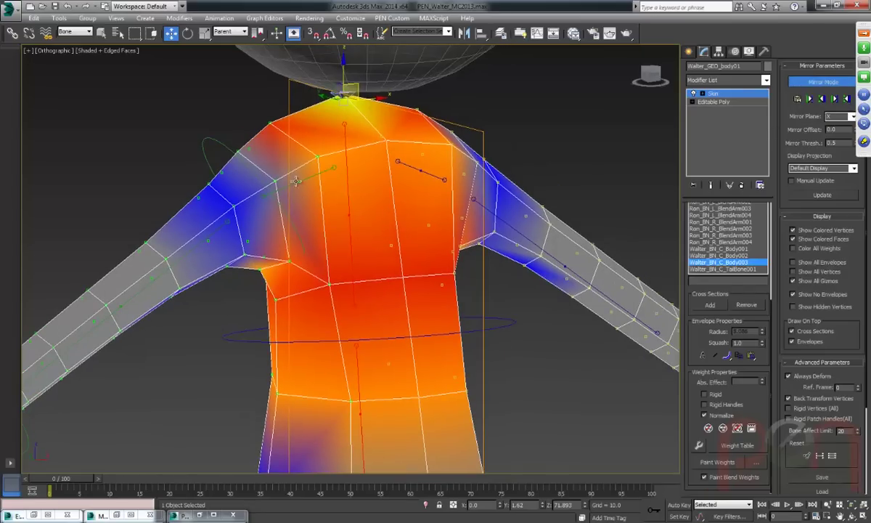
{"action": "left_click", "coordinate": [791, 81]}
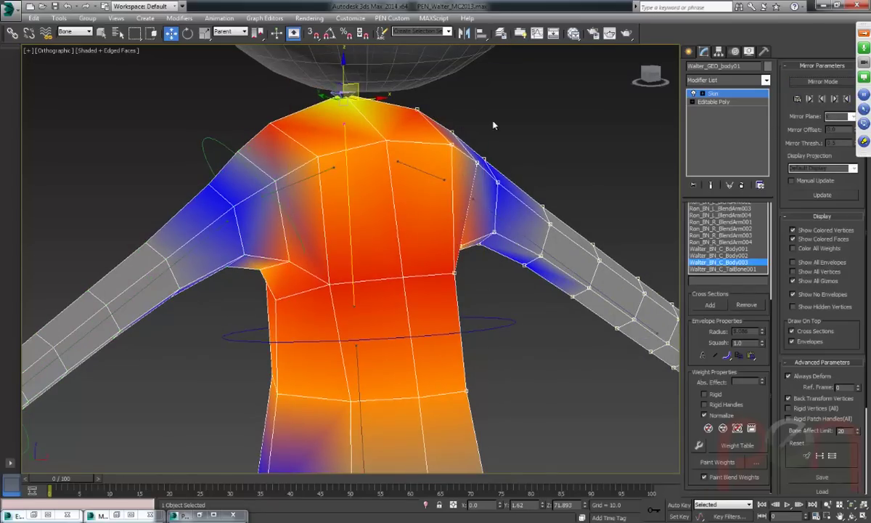
Select the Ron_BN_R_BlendArm001 bone and turn Skin Paint Mode on.
{"action": "left_click", "coordinate": [286, 189]}
{"action": "right_click", "coordinate": [285, 204]}
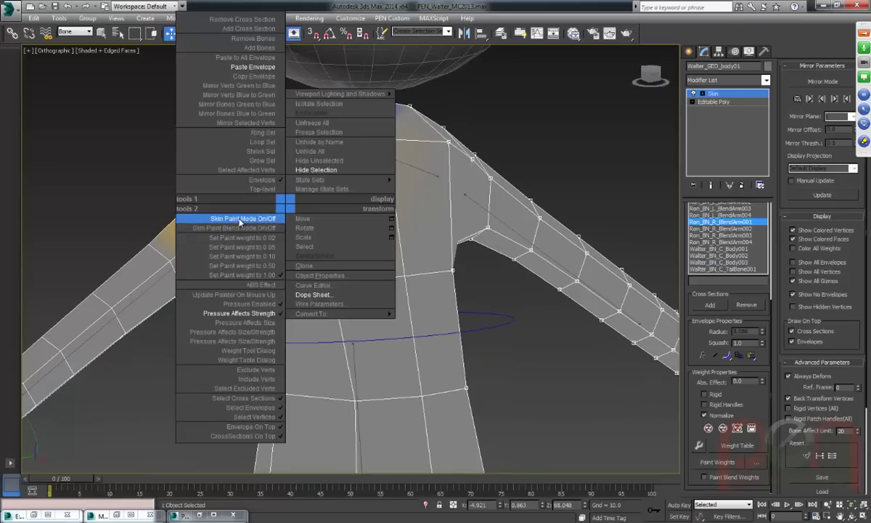
{"action": "left_click", "coordinate": [221, 221]}
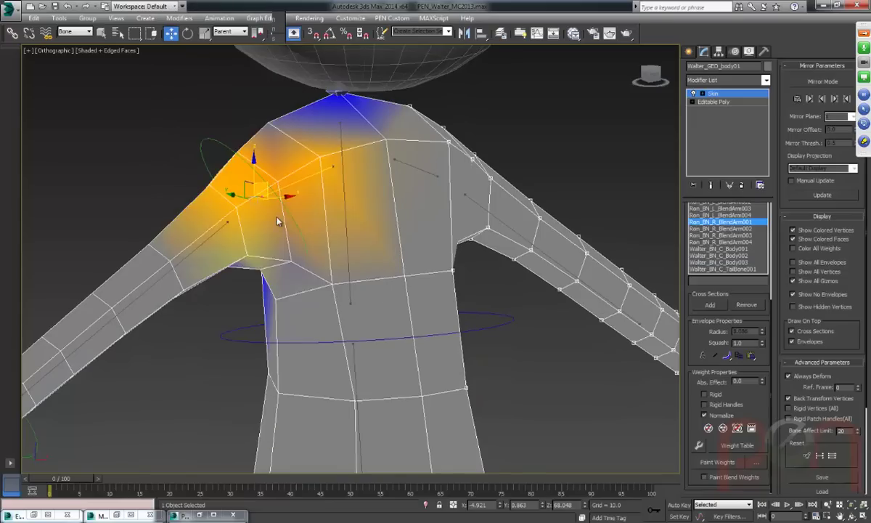
{"action": "right_click", "coordinate": [278, 222]}
{"action": "left_click", "coordinate": [223, 217]}
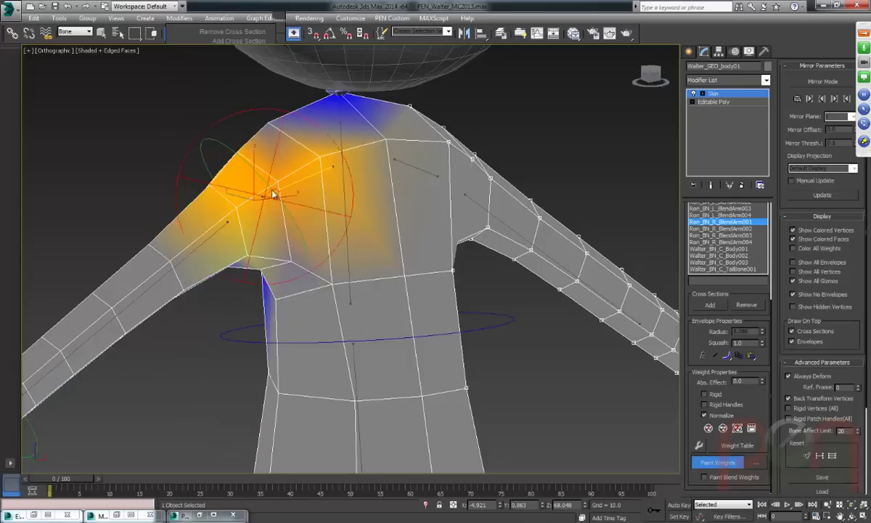
Go to frame 5 to see the bent arm and set the skin paint weight to 0.05.
{"action": "left_click_drag", "start_coordinate": [76, 479], "coordinate": [105, 480]}
{"action": "left_click", "coordinate": [718, 462]}
{"action": "scroll", "coordinate": [468, 197], "scroll_direction": "up", "scroll_amount": 3}
{"action": "mouse_move", "coordinate": [468, 198]}
{"action": "left_mouse_down"}
{"action": "mouse_move", "coordinate": [455, 175]}
{"action": "mouse_move", "coordinate": [478, 198]}
{"action": "mouse_move", "coordinate": [425, 225]}
{"action": "mouse_move", "coordinate": [459, 189]}
{"action": "mouse_move", "coordinate": [463, 208]}
{"action": "mouse_move", "coordinate": [455, 160]}
{"action": "mouse_move", "coordinate": [453, 169]}
{"action": "left_mouse_up"}
{"action": "right_click", "coordinate": [435, 242]}
{"action": "left_click", "coordinate": [391, 285]}
Paint Ron_BN_R_BlendArm001 weights over the back of the right shoulder and around the armpit.
{"action": "mouse_move", "coordinate": [453, 169]}
{"action": "middle_mouse_down", "text": "alt"}
{"action": "mouse_move", "coordinate": [540, 224]}
{"action": "mouse_move", "coordinate": [449, 170]}
{"action": "mouse_move", "coordinate": [418, 227]}
{"action": "middle_mouse_up", "text": "alt"}
{"action": "mouse_move", "coordinate": [419, 227]}
{"action": "left_mouse_down"}
{"action": "mouse_move", "coordinate": [453, 175]}
{"action": "mouse_move", "coordinate": [443, 196]}
{"action": "left_mouse_up"}
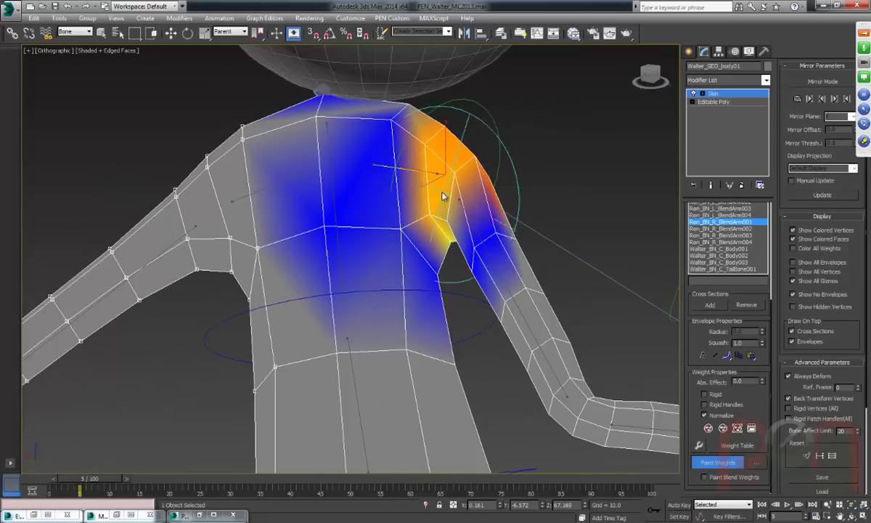
{"action": "middle_click_drag", "start_coordinate": [442, 196], "coordinate": [441, 220], "text": "alt"}
{"action": "left_click_drag", "start_coordinate": [441, 220], "coordinate": [444, 202]}
{"action": "scroll", "coordinate": [444, 203], "scroll_direction": "up", "scroll_amount": 3}
{"action": "mouse_move", "coordinate": [455, 241]}
{"action": "left_mouse_down"}
{"action": "mouse_move", "coordinate": [432, 187]}
{"action": "mouse_move", "coordinate": [420, 215]}
{"action": "left_mouse_up"}
{"action": "scroll", "coordinate": [419, 210], "scroll_direction": "down", "scroll_amount": 5}
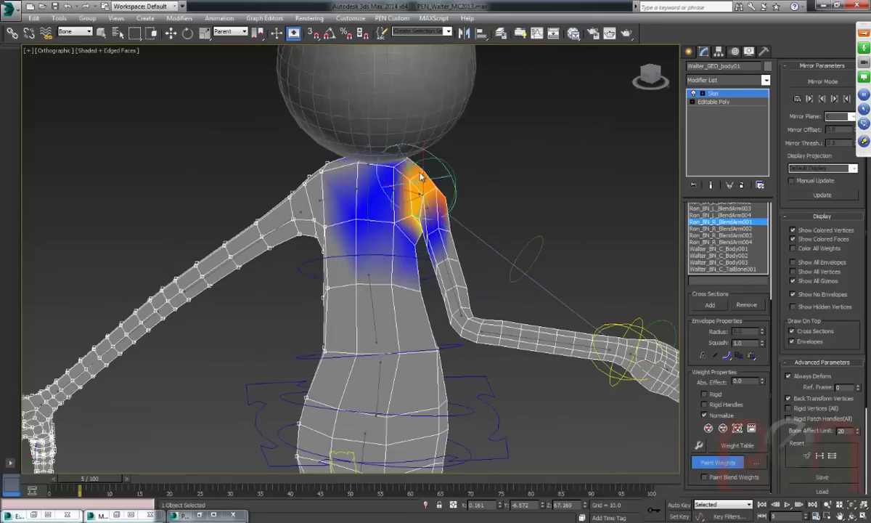
Enable Update Painter On Mouse Up and brush Ron_BN_R_BlendArm001 weights across the upper back toward the right shoulder.
{"action": "right_click", "coordinate": [398, 198]}
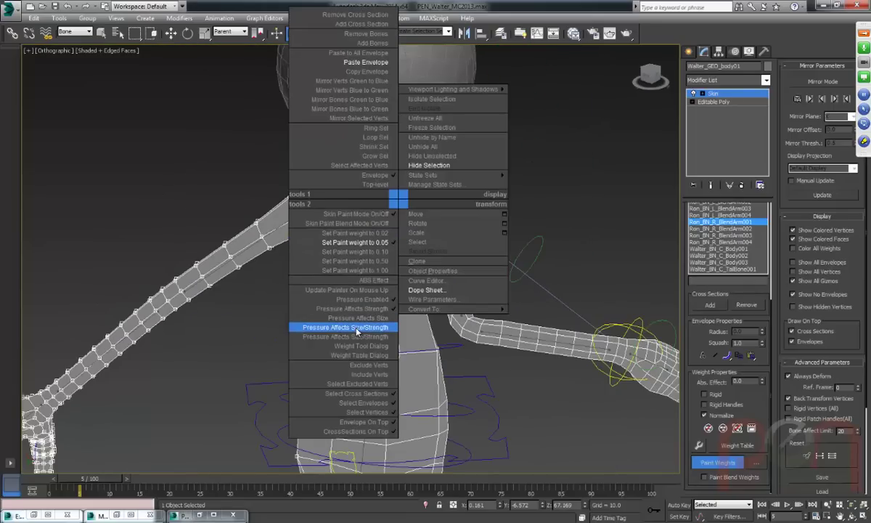
{"action": "left_click", "coordinate": [367, 291]}
{"action": "scroll", "coordinate": [418, 177], "scroll_direction": "up", "scroll_amount": 4}
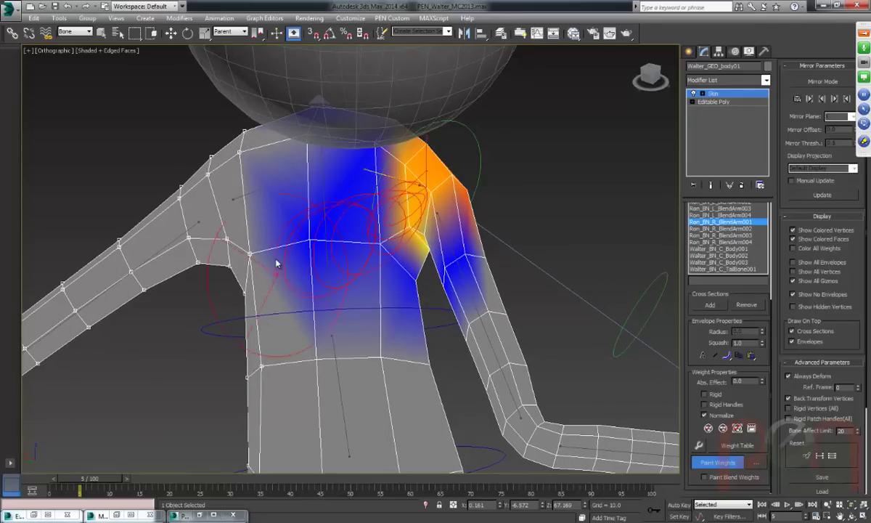
{"action": "left_click_drag", "start_coordinate": [277, 264], "coordinate": [338, 254]}
{"action": "scroll", "coordinate": [459, 229], "scroll_direction": "up", "scroll_amount": 6}
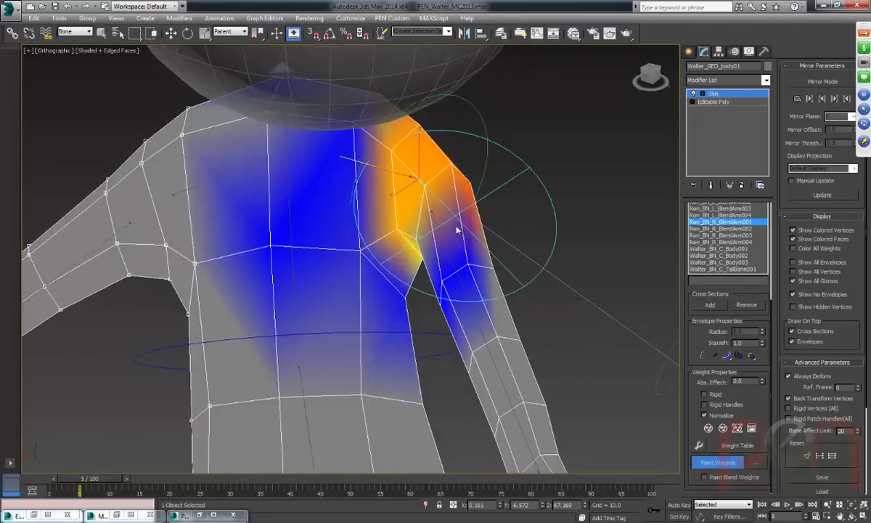
{"action": "middle_click_drag", "start_coordinate": [414, 166], "coordinate": [355, 201], "text": "alt"}
Select the Ron_BN_R_BlendArm002 bone and paint its weights along the right upper arm in Skin Paint Mode.
{"action": "right_click", "coordinate": [355, 201]}
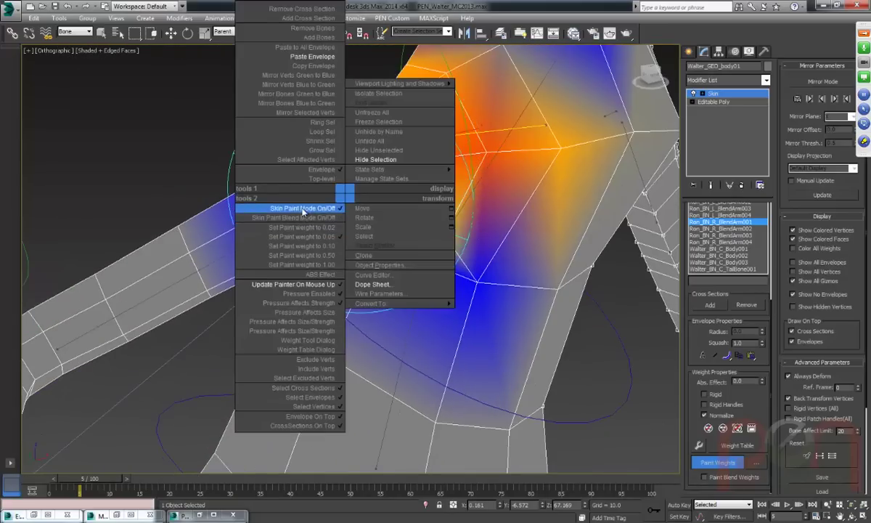
{"action": "left_click", "coordinate": [305, 164]}
{"action": "right_click", "coordinate": [338, 193]}
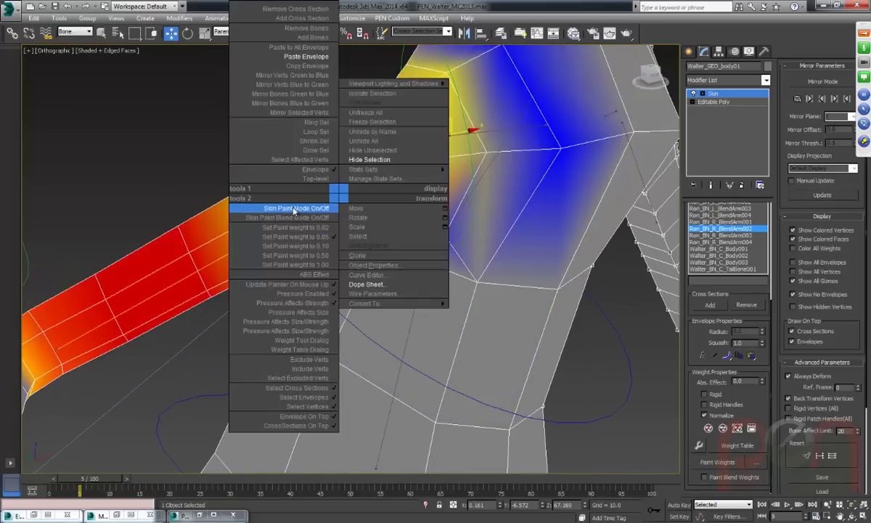
{"action": "left_click", "coordinate": [294, 209]}
{"action": "left_click_drag", "start_coordinate": [292, 214], "coordinate": [407, 204]}
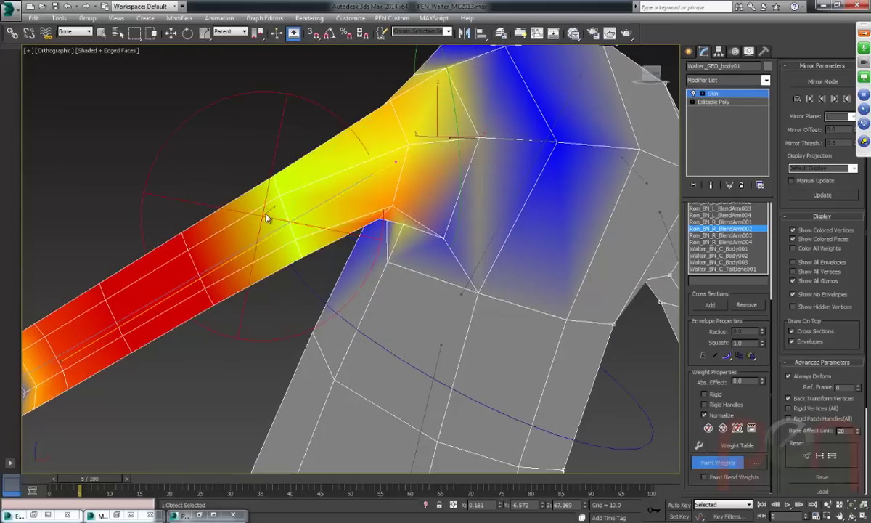
{"action": "left_click_drag", "start_coordinate": [268, 217], "coordinate": [225, 258]}
{"action": "mouse_move", "coordinate": [225, 257]}
{"action": "middle_mouse_down", "text": "alt"}
{"action": "mouse_move", "coordinate": [428, 167]}
{"action": "mouse_move", "coordinate": [385, 208]}
{"action": "mouse_move", "coordinate": [313, 241]}
{"action": "middle_mouse_up", "text": "alt"}
Turn on Skin Paint Blend Mode and smooth Ron_BN_R_BlendArm002's weights along the right upper arm.
{"action": "right_click", "coordinate": [290, 228]}
{"action": "left_click", "coordinate": [237, 263]}
{"action": "left_click_drag", "start_coordinate": [250, 240], "coordinate": [232, 251]}
{"action": "mouse_move", "coordinate": [232, 250]}
{"action": "middle_mouse_down", "text": "alt"}
{"action": "mouse_move", "coordinate": [347, 185]}
{"action": "mouse_move", "coordinate": [443, 217]}
{"action": "middle_mouse_up", "text": "alt"}
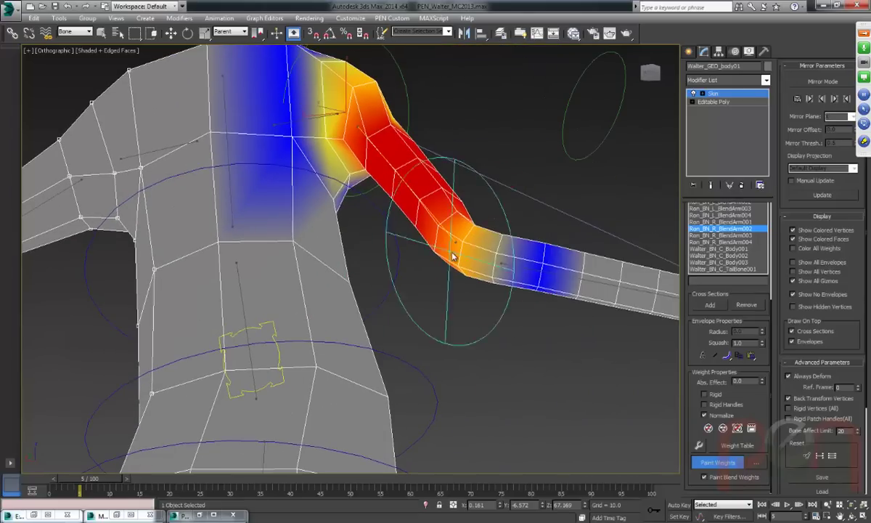
{"action": "middle_click_drag", "start_coordinate": [453, 253], "coordinate": [274, 251], "text": "alt"}
Turn Skin Paint Mode off and return the animation to frame 0.
{"action": "right_click", "coordinate": [275, 256]}
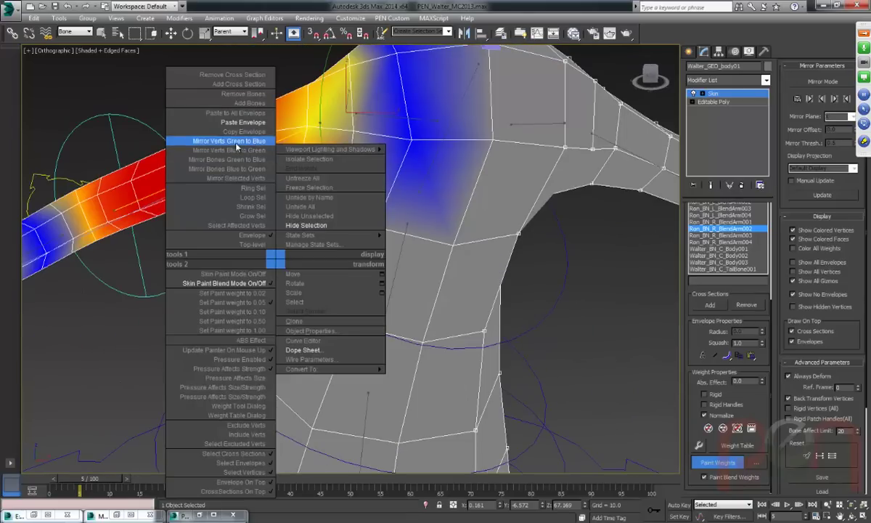
{"action": "scroll", "coordinate": [316, 206], "scroll_direction": "down", "scroll_amount": 8}
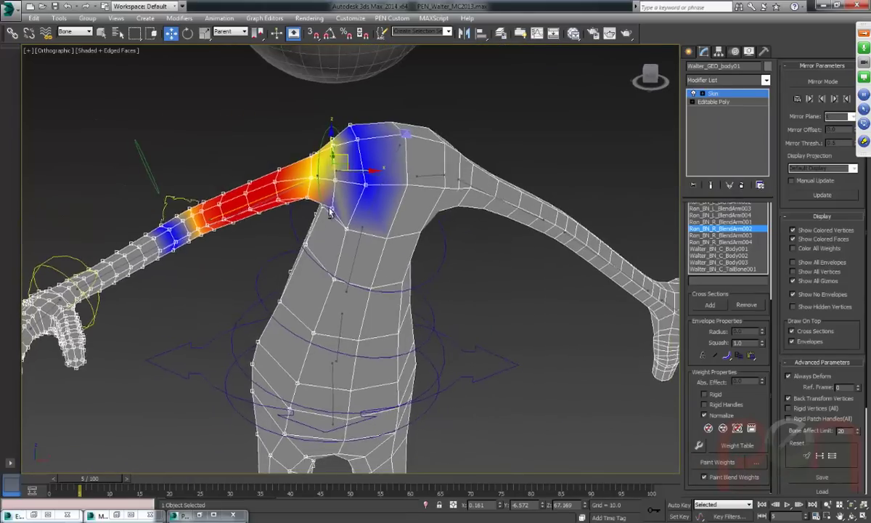
{"action": "left_click_drag", "start_coordinate": [89, 478], "coordinate": [69, 478]}
{"action": "key", "text": "w"}
{"action": "middle_click_drag", "start_coordinate": [224, 372], "coordinate": [435, 257], "text": "alt"}
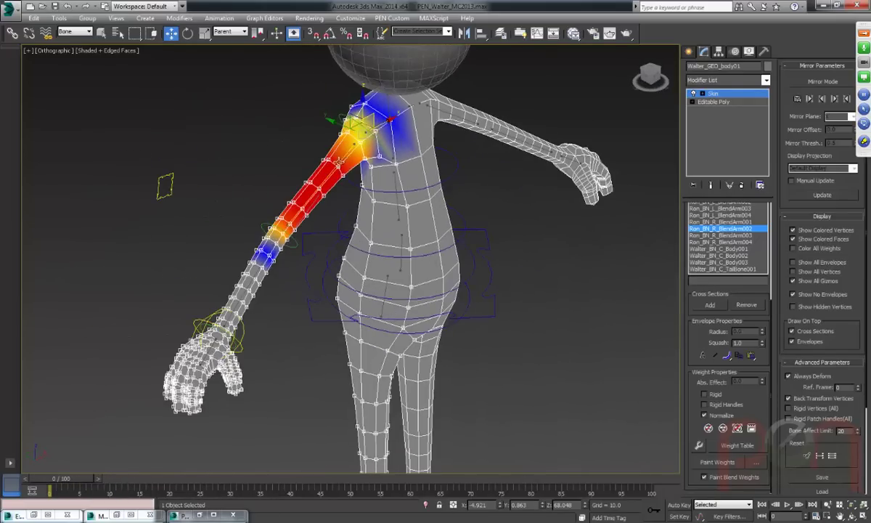
Resume blend painting at a paint weight of 1.00 and smooth Ron_BN_R_BlendArm002's weights around the right shoulder.
{"action": "scroll", "coordinate": [338, 161], "scroll_direction": "up", "scroll_amount": 4}
{"action": "middle_click_drag", "start_coordinate": [339, 161], "coordinate": [383, 196]}
{"action": "right_click", "coordinate": [385, 193]}
{"action": "left_click", "coordinate": [357, 211]}
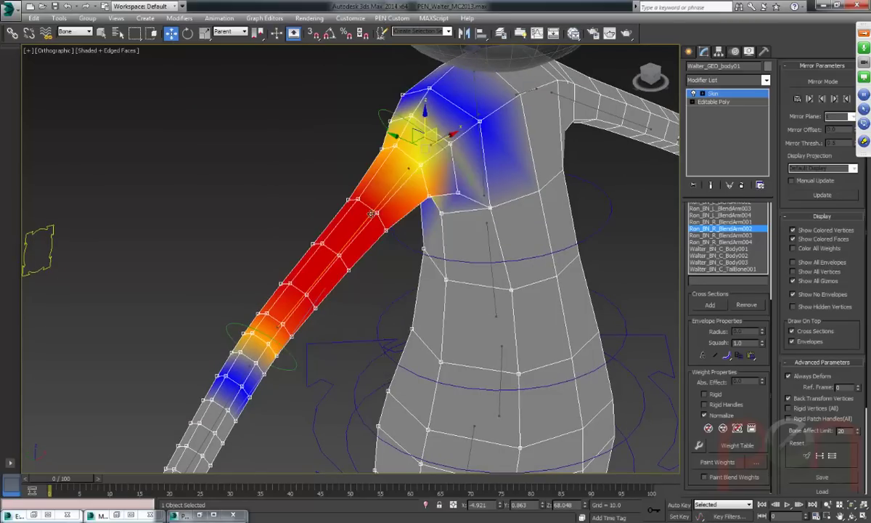
{"action": "right_click", "coordinate": [401, 193]}
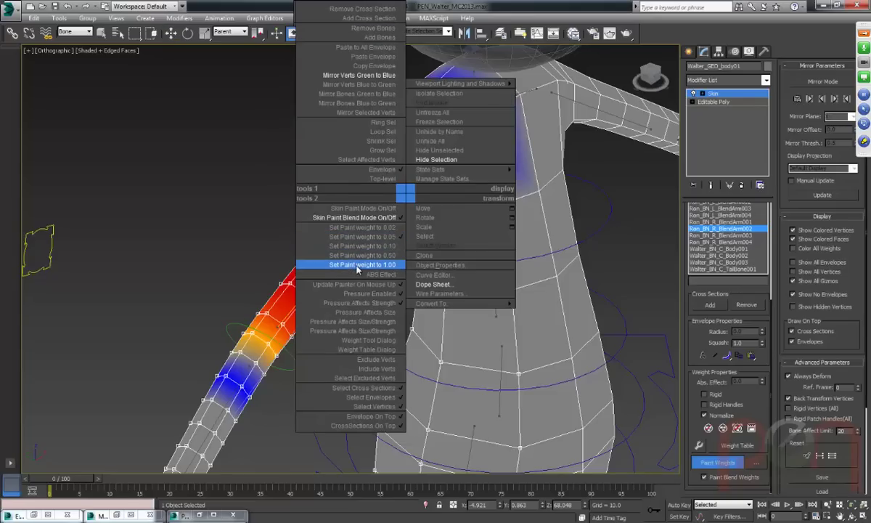
{"action": "left_click", "coordinate": [357, 254]}
{"action": "mouse_move", "coordinate": [422, 161]}
{"action": "left_mouse_down"}
{"action": "mouse_move", "coordinate": [432, 138]}
{"action": "mouse_move", "coordinate": [436, 192]}
{"action": "left_mouse_up"}
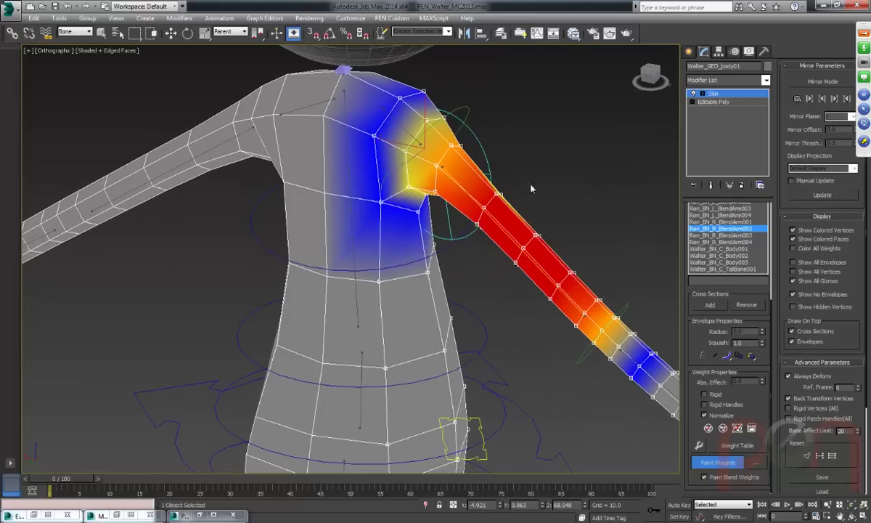
{"action": "mouse_move", "coordinate": [443, 149]}
{"action": "left_mouse_down"}
{"action": "mouse_move", "coordinate": [432, 140]}
{"action": "mouse_move", "coordinate": [432, 159]}
{"action": "left_mouse_up"}
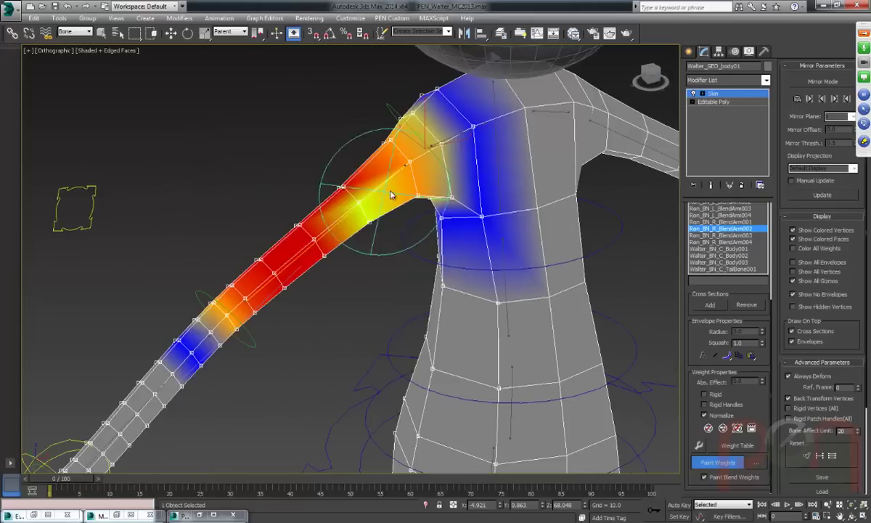
Turn Skin Paint Blend Mode off and set the skin paint weight to 0.05.
{"action": "right_click", "coordinate": [436, 193]}
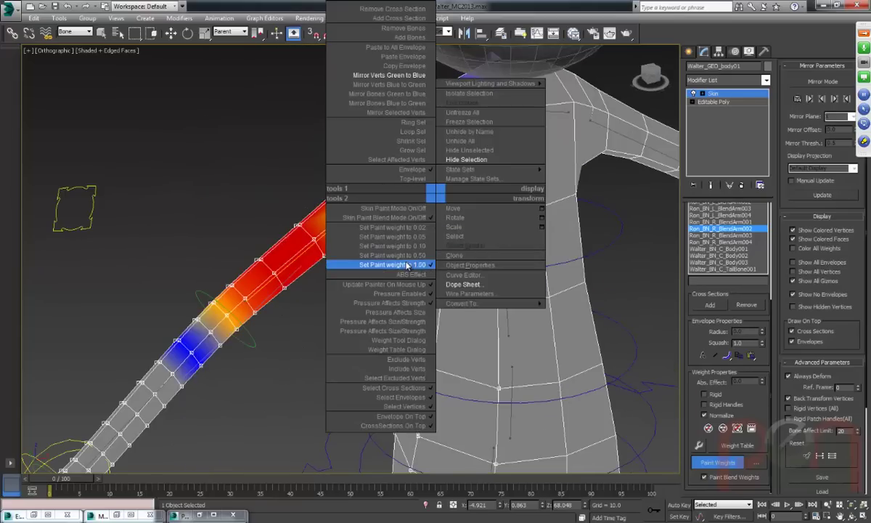
{"action": "left_click", "coordinate": [415, 218]}
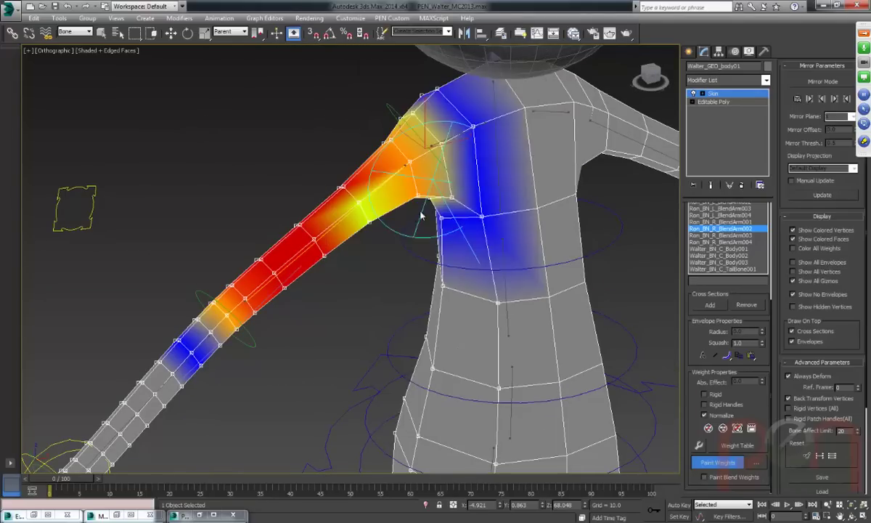
{"action": "right_click", "coordinate": [495, 193]}
{"action": "left_click", "coordinate": [479, 238]}
Paint Ron_BN_R_BlendArm002 weights on the right shoulder and the underside of the upper arm.
{"action": "mouse_move", "coordinate": [426, 186]}
{"action": "middle_mouse_down"}
{"action": "mouse_move", "coordinate": [414, 210]}
{"action": "mouse_move", "coordinate": [434, 218]}
{"action": "mouse_move", "coordinate": [426, 223]}
{"action": "middle_mouse_up"}
{"action": "mouse_move", "coordinate": [420, 226]}
{"action": "left_mouse_down"}
{"action": "mouse_move", "coordinate": [375, 230]}
{"action": "mouse_move", "coordinate": [286, 289]}
{"action": "left_mouse_up"}
{"action": "mouse_move", "coordinate": [355, 219]}
{"action": "middle_mouse_down", "text": "alt"}
{"action": "mouse_move", "coordinate": [343, 209]}
{"action": "mouse_move", "coordinate": [369, 229]}
{"action": "mouse_move", "coordinate": [398, 189]}
{"action": "middle_mouse_up", "text": "alt"}
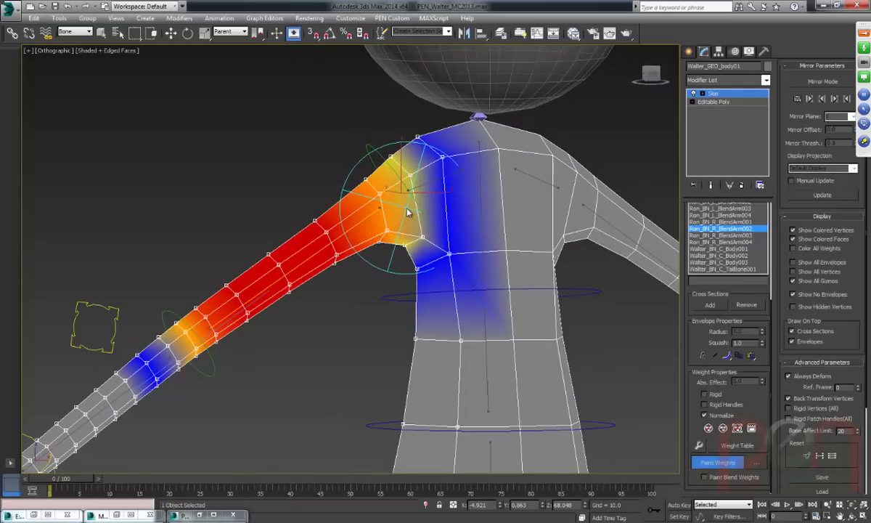
{"action": "left_click_drag", "start_coordinate": [407, 213], "coordinate": [402, 216]}
{"action": "scroll", "coordinate": [331, 244], "scroll_direction": "up", "scroll_amount": 3}
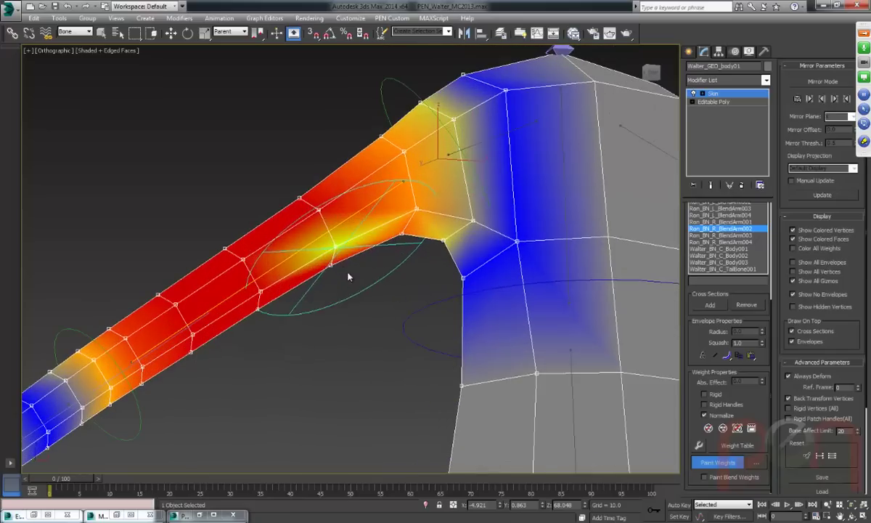
{"action": "middle_click_drag", "start_coordinate": [388, 244], "coordinate": [320, 247], "text": "alt"}
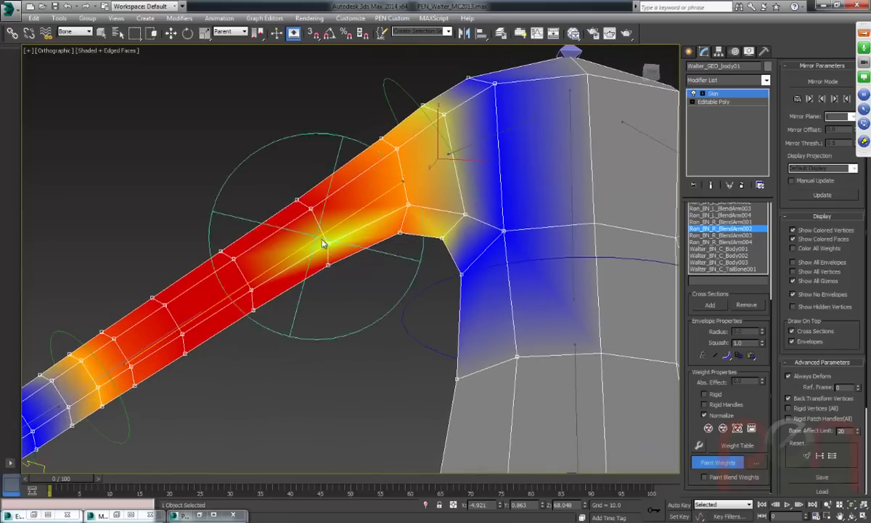
Leave Skin Paint Mode and open the Weight Tool for a vertex on the right upper arm.
{"action": "right_click", "coordinate": [298, 215]}
{"action": "left_click", "coordinate": [279, 230]}
{"action": "scroll", "coordinate": [324, 229], "scroll_direction": "up", "scroll_amount": 3}
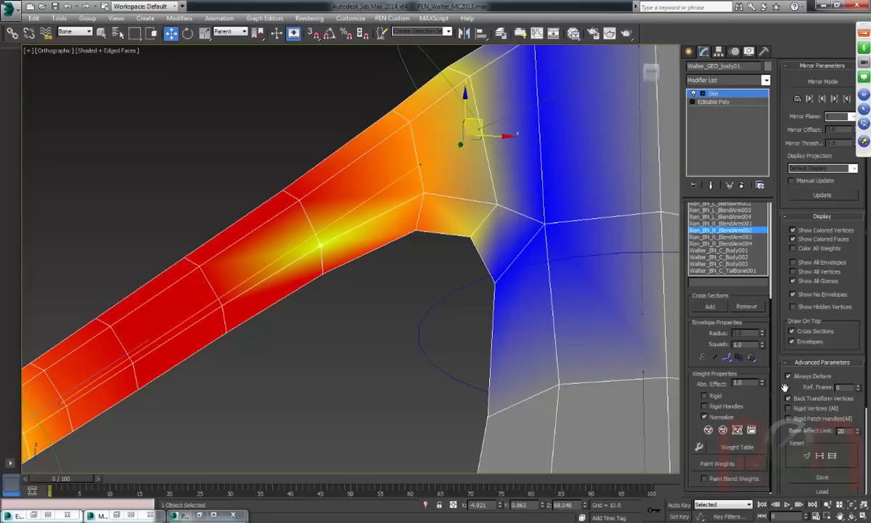
{"action": "scroll", "coordinate": [784, 387], "scroll_direction": "down", "scroll_amount": 2}
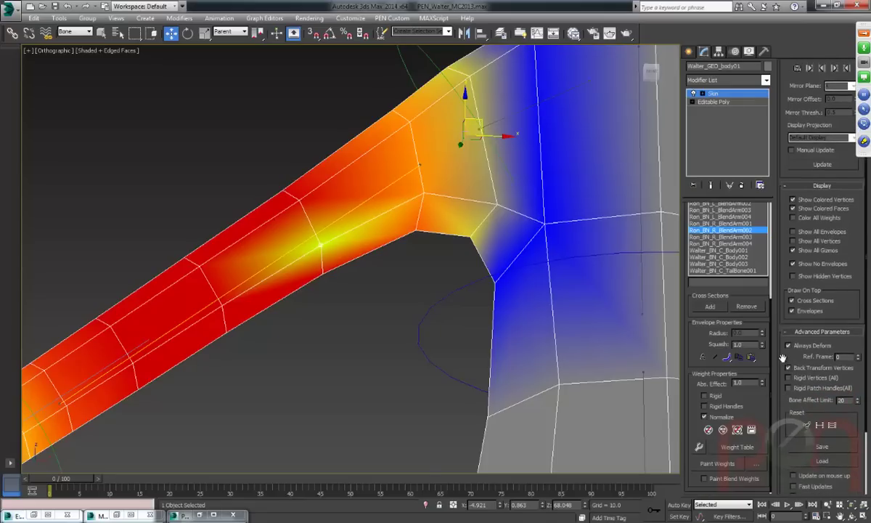
{"action": "left_click", "coordinate": [698, 447]}
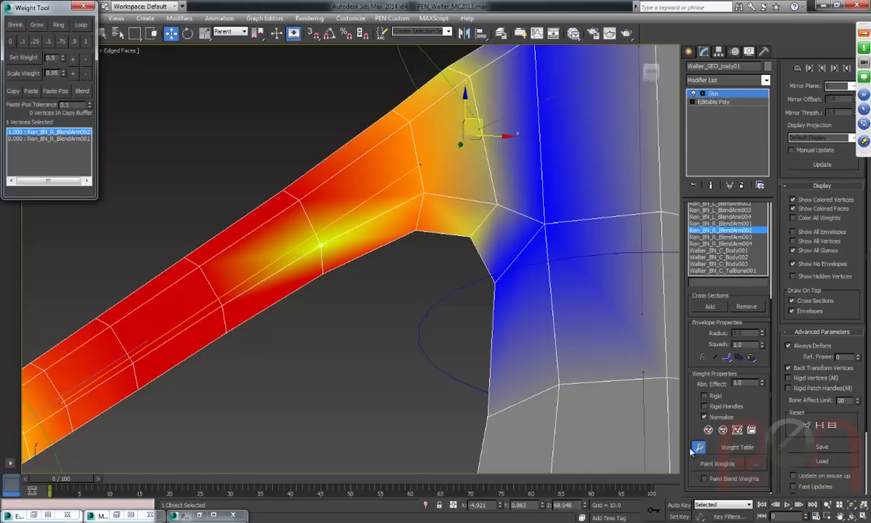
Move the Weight Tool window beside the torso and select only the single vertex on the underside of the right upper arm.
{"action": "left_click_drag", "start_coordinate": [52, 11], "coordinate": [627, 272]}
{"action": "middle_click_drag", "start_coordinate": [484, 274], "coordinate": [454, 276]}
{"action": "left_click_drag", "start_coordinate": [614, 273], "coordinate": [614, 269]}
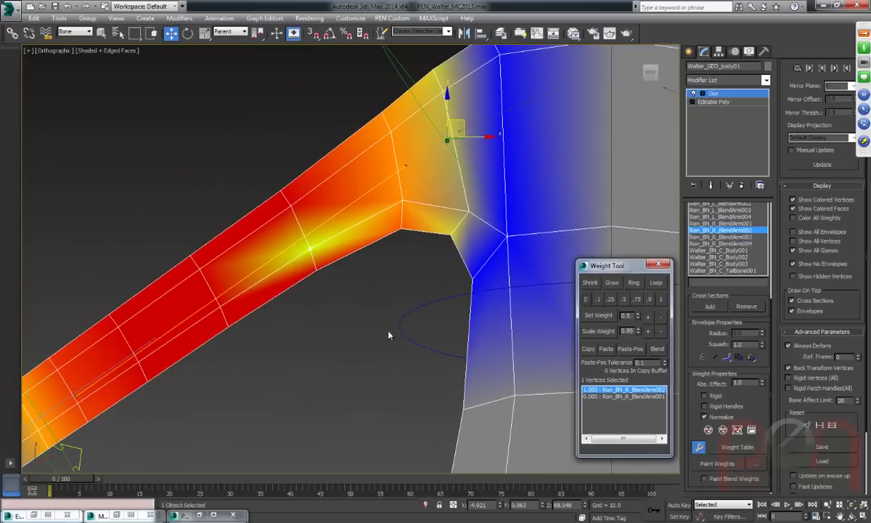
{"action": "left_click_drag", "start_coordinate": [267, 150], "coordinate": [356, 317]}
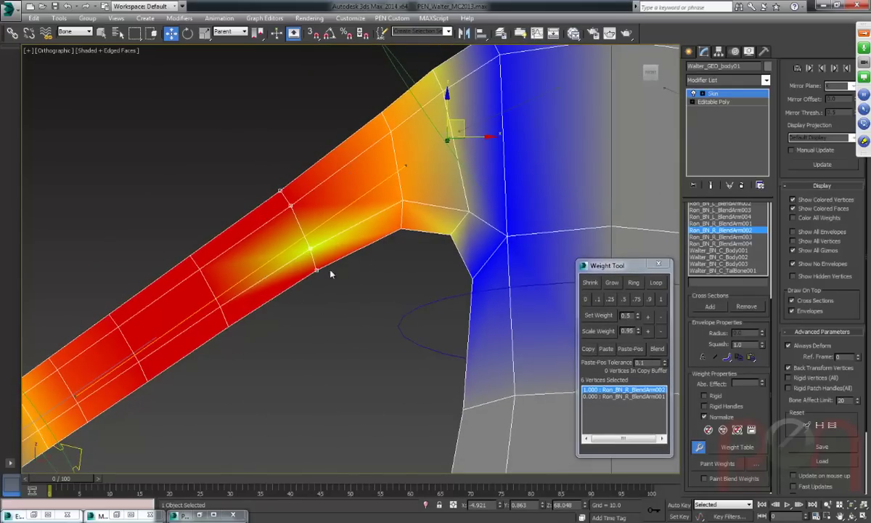
{"action": "left_click", "coordinate": [311, 248]}
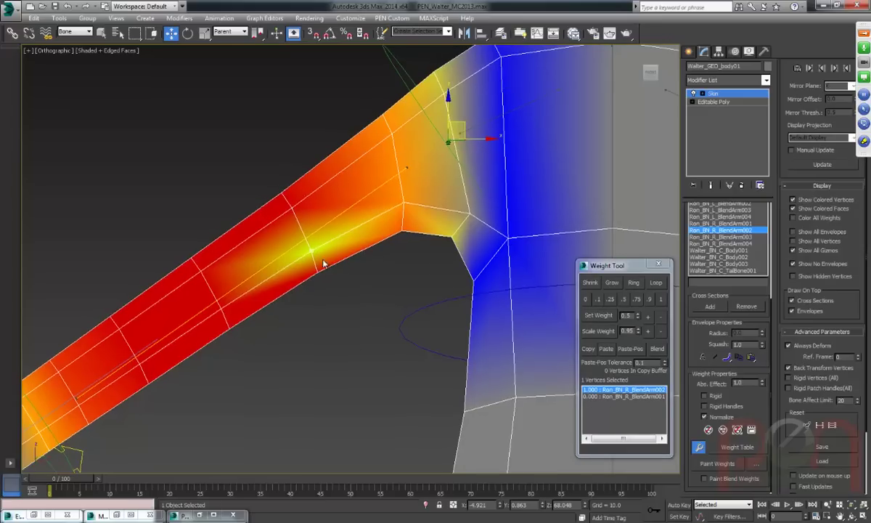
{"action": "scroll", "coordinate": [314, 256], "scroll_direction": "up", "scroll_amount": 4}
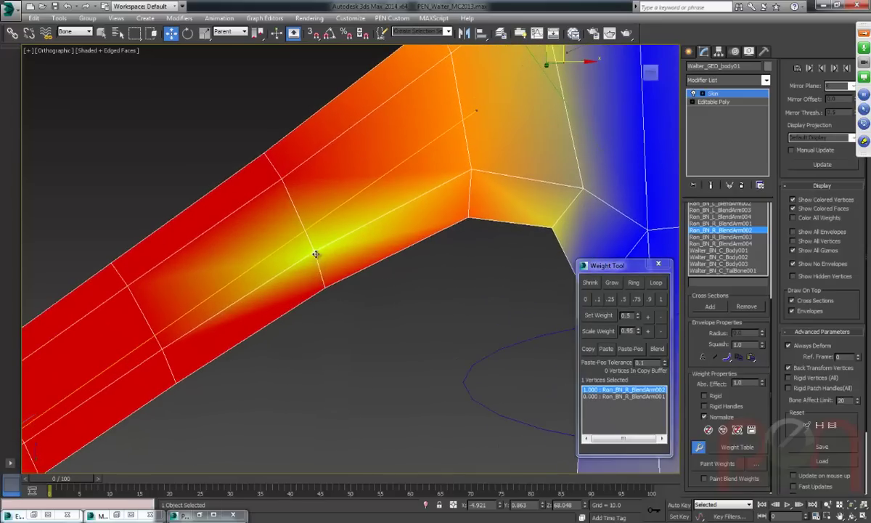
{"action": "scroll", "coordinate": [316, 253], "scroll_direction": "up", "scroll_amount": 1}
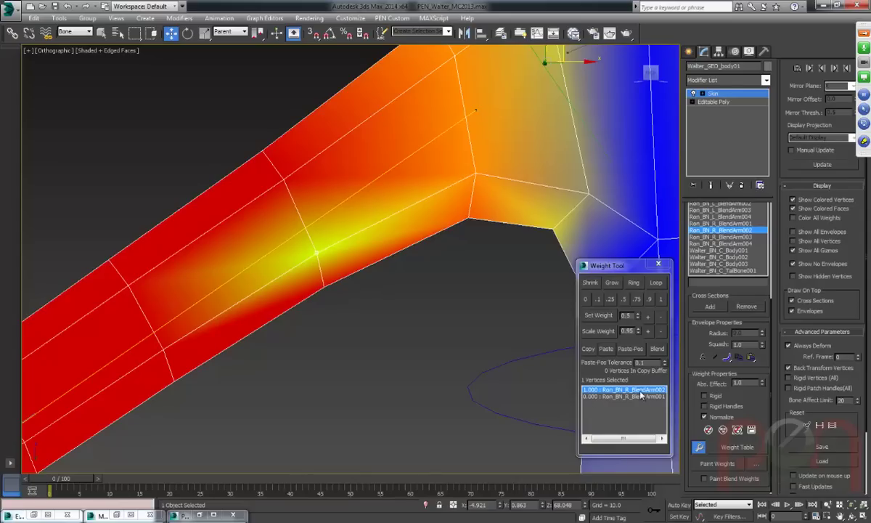
Compare how Ron_BN_R_BlendArm001 and Ron_BN_R_BlendArm002 influence the upper arm vertex, and look over the Remove Zero Weights settings.
{"action": "middle_click_drag", "start_coordinate": [392, 298], "coordinate": [334, 270], "text": "alt"}
{"action": "left_click", "coordinate": [617, 396]}
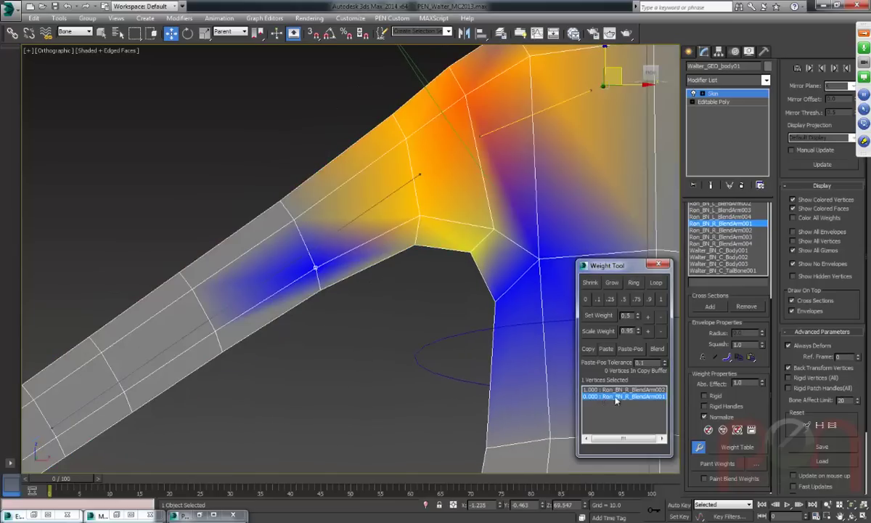
{"action": "left_click", "coordinate": [601, 390]}
{"action": "left_click", "coordinate": [607, 397]}
{"action": "left_click", "coordinate": [600, 391]}
{"action": "middle_click_drag", "start_coordinate": [319, 290], "coordinate": [340, 267], "text": "alt"}
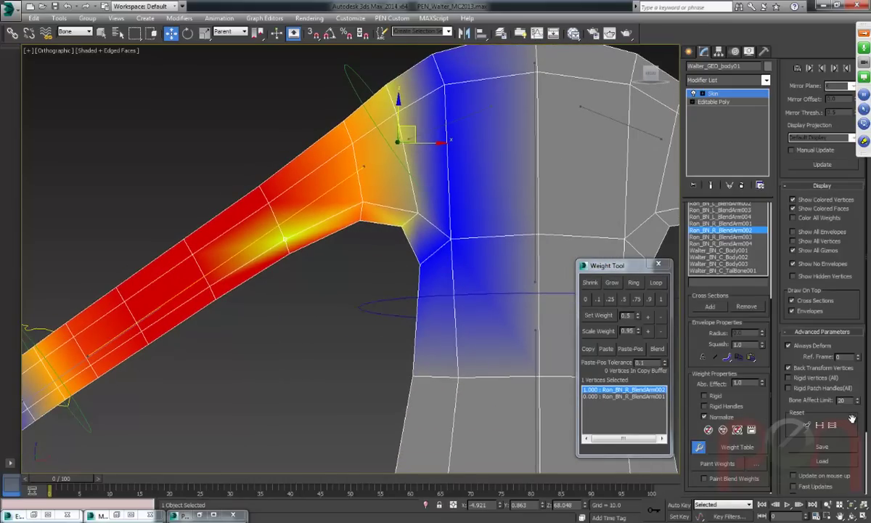
{"action": "scroll", "coordinate": [817, 435], "scroll_direction": "down", "scroll_amount": 3}
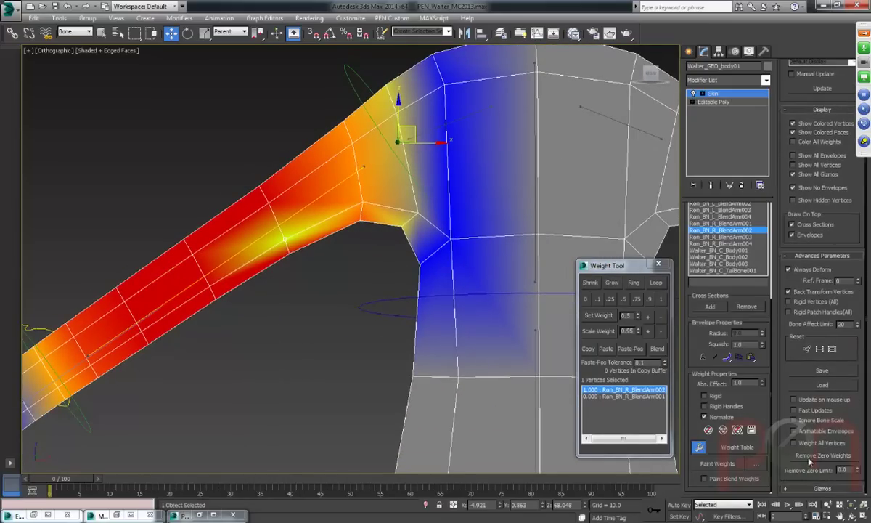
{"action": "middle_click_drag", "start_coordinate": [392, 312], "coordinate": [401, 291], "text": "alt"}
{"action": "middle_click_drag", "start_coordinate": [355, 198], "coordinate": [437, 207], "text": "alt"}
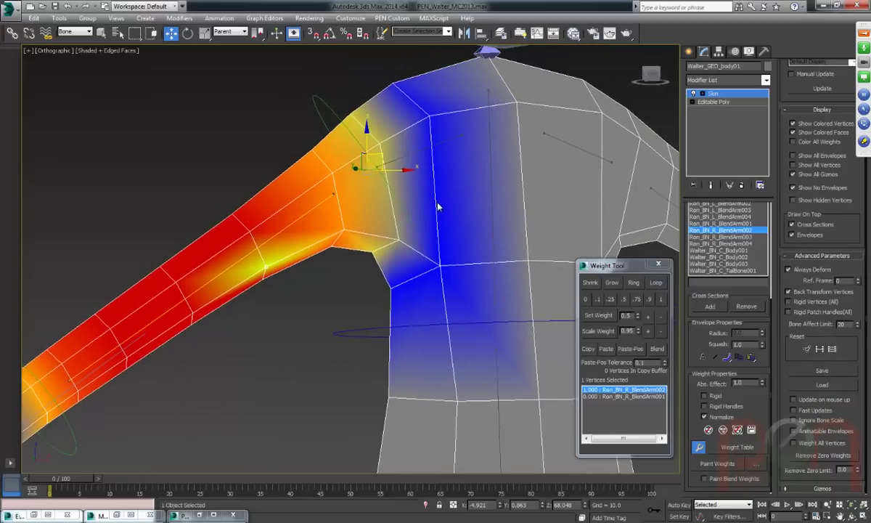
Select the right shoulder vertex and compare the influence of Walter_BN_C_Body003, Ron_BN_R_BlendArm001 and Ron_BN_R_BlendArm002 on it.
{"action": "left_click", "coordinate": [379, 144]}
{"action": "middle_click_drag", "start_coordinate": [398, 165], "coordinate": [302, 215]}
{"action": "scroll", "coordinate": [375, 207], "scroll_direction": "up", "scroll_amount": 2}
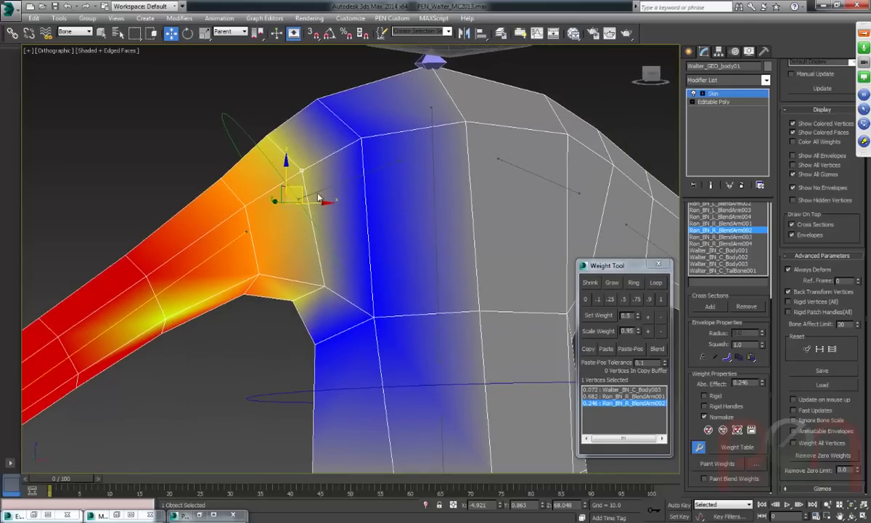
{"action": "left_click", "coordinate": [613, 390]}
{"action": "left_click", "coordinate": [611, 396]}
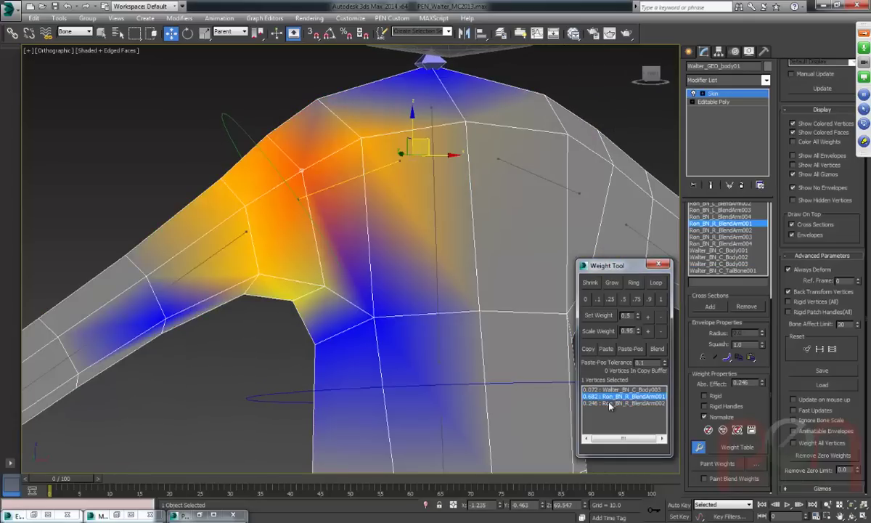
{"action": "left_click", "coordinate": [610, 402]}
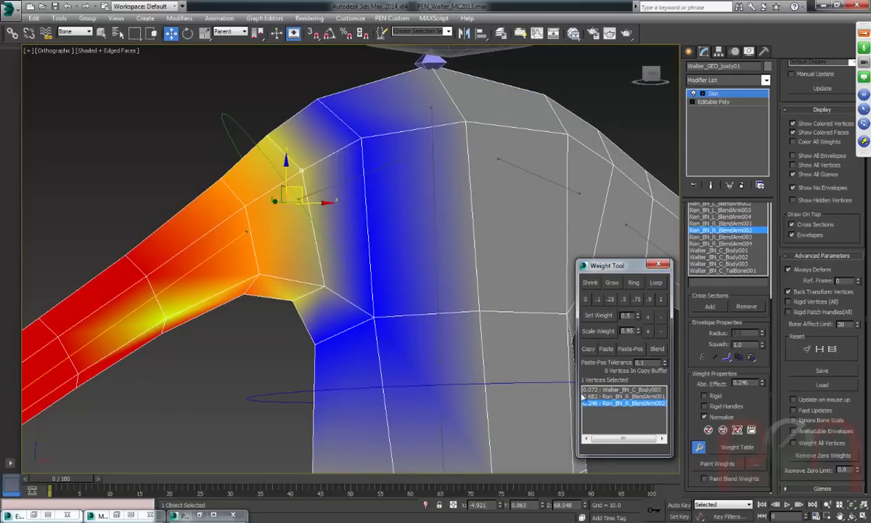
{"action": "left_click", "coordinate": [602, 397]}
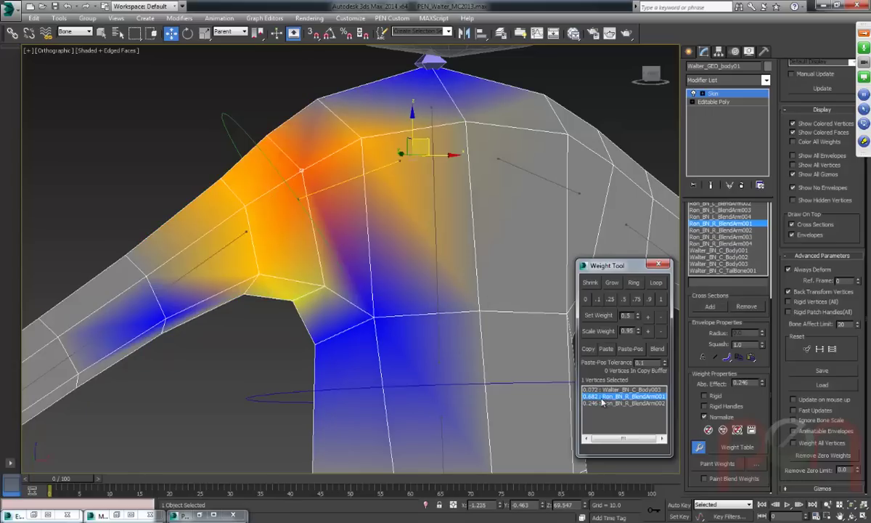
Turn on Skin Paint Blend Mode at a paint weight of 1.00 and smooth Ron_BN_R_BlendArm001's weights across the right shoulder.
{"action": "right_click", "coordinate": [439, 324]}
{"action": "left_click", "coordinate": [387, 293]}
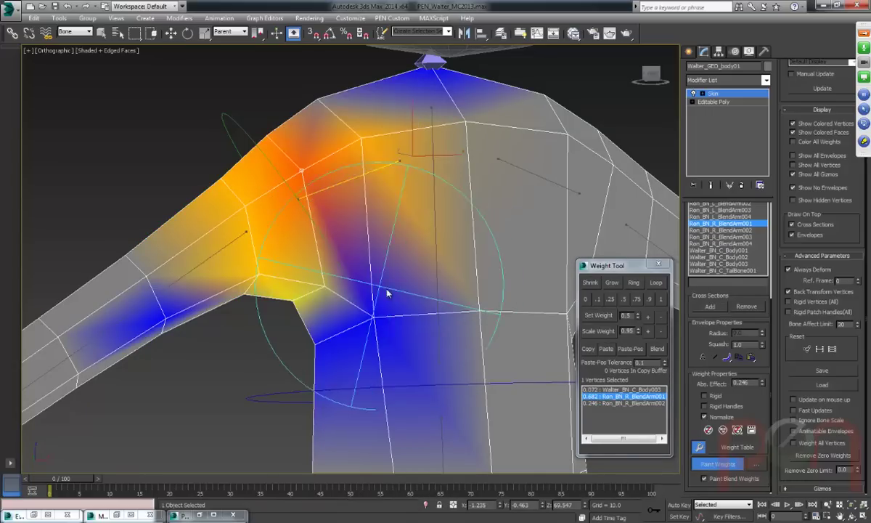
{"action": "right_click", "coordinate": [387, 293]}
{"action": "left_click", "coordinate": [320, 336]}
{"action": "mouse_move", "coordinate": [296, 213]}
{"action": "left_mouse_down"}
{"action": "mouse_move", "coordinate": [296, 161]}
{"action": "mouse_move", "coordinate": [342, 268]}
{"action": "left_mouse_up"}
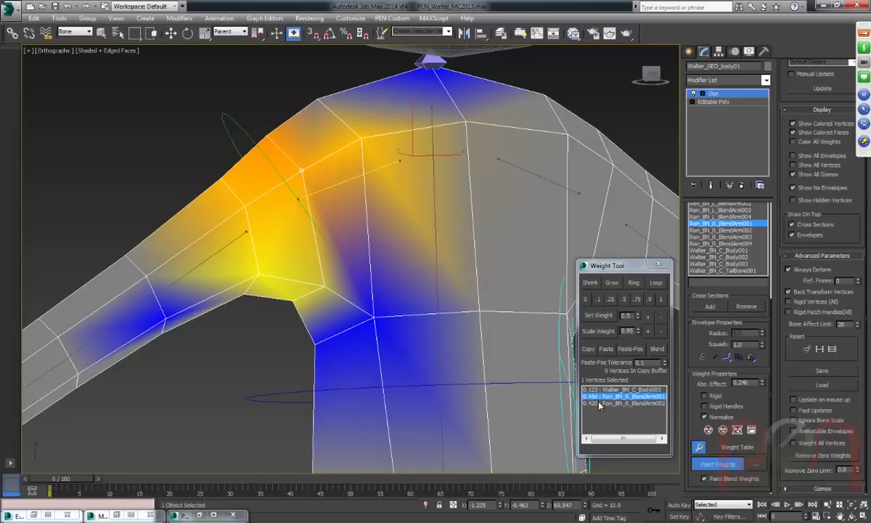
{"action": "mouse_move", "coordinate": [335, 169]}
{"action": "left_mouse_down"}
{"action": "mouse_move", "coordinate": [354, 169]}
{"action": "mouse_move", "coordinate": [389, 291]}
{"action": "left_mouse_up"}
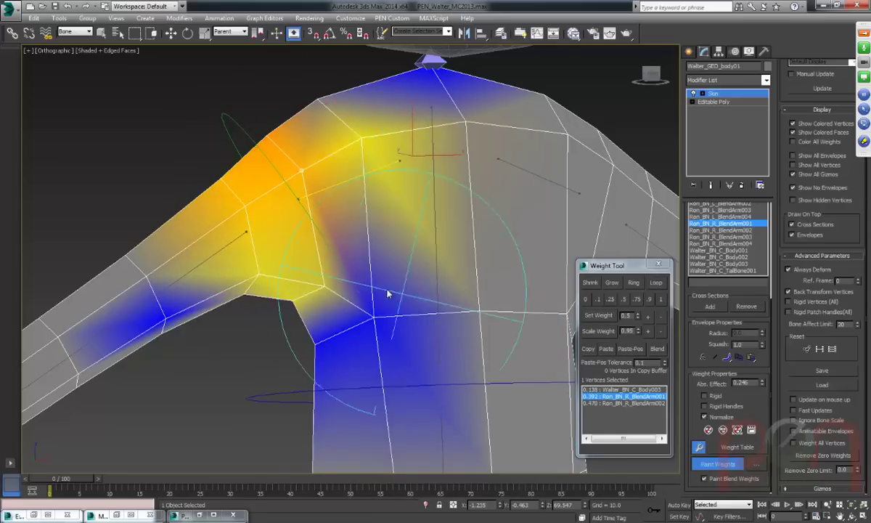
Turn off both skin paint modes and select the right shoulder vertex with Walter_BN_C_TailBone001 as the active bone.
{"action": "scroll", "coordinate": [364, 226], "scroll_direction": "down", "scroll_amount": 3}
{"action": "scroll", "coordinate": [365, 226], "scroll_direction": "up", "scroll_amount": 2}
{"action": "right_click", "coordinate": [367, 241]}
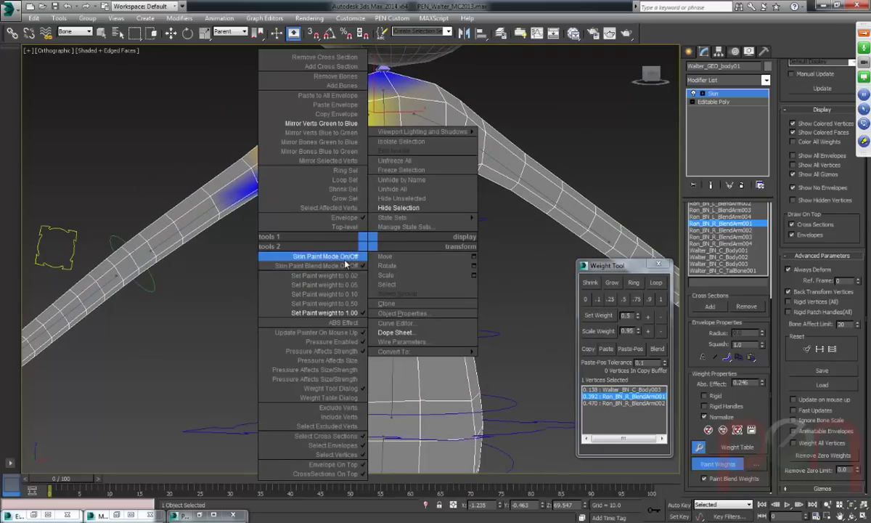
{"action": "left_click", "coordinate": [345, 265]}
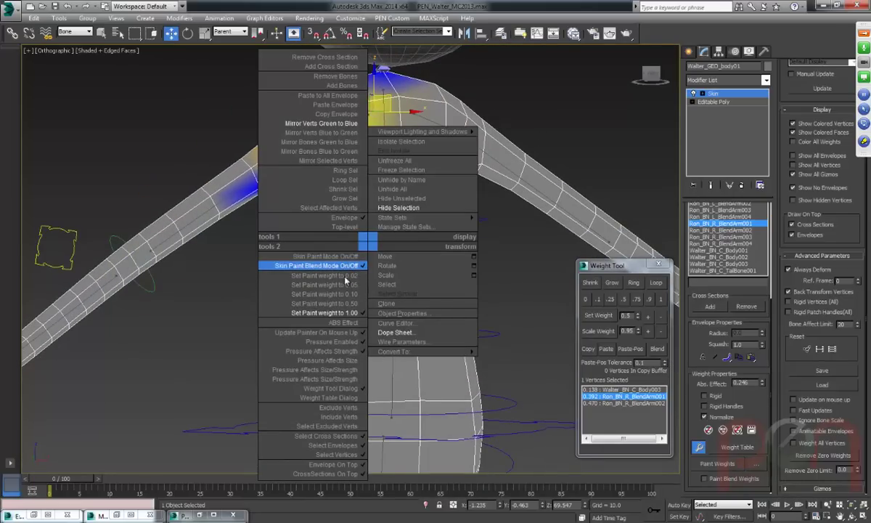
{"action": "left_click", "coordinate": [324, 256]}
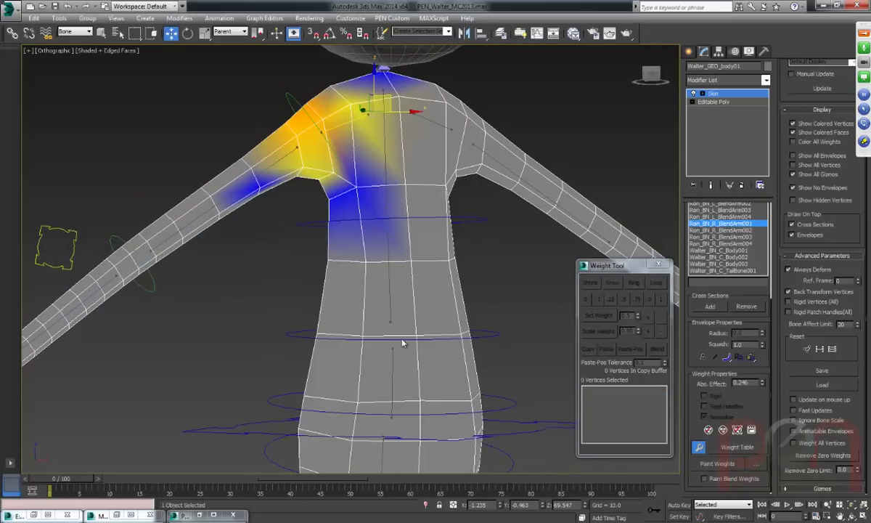
{"action": "middle_click_drag", "start_coordinate": [405, 393], "coordinate": [463, 466]}
{"action": "left_click", "coordinate": [407, 283]}
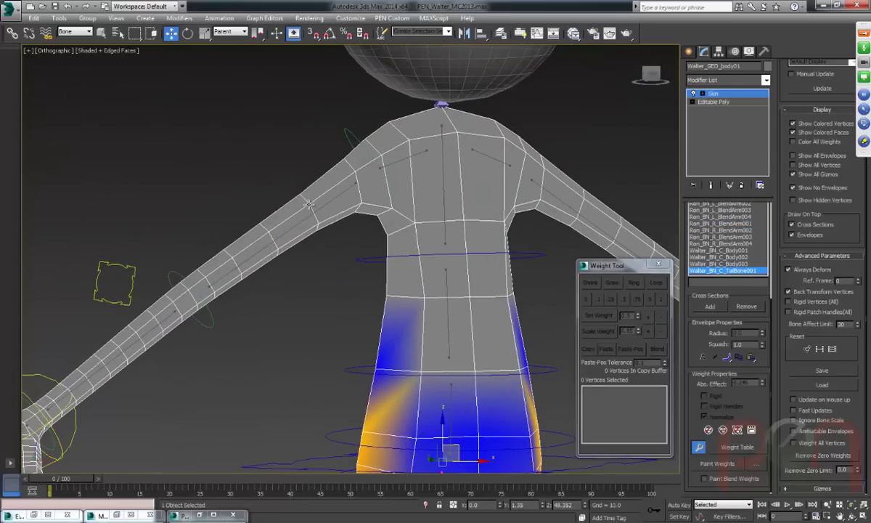
{"action": "left_click", "coordinate": [310, 204]}
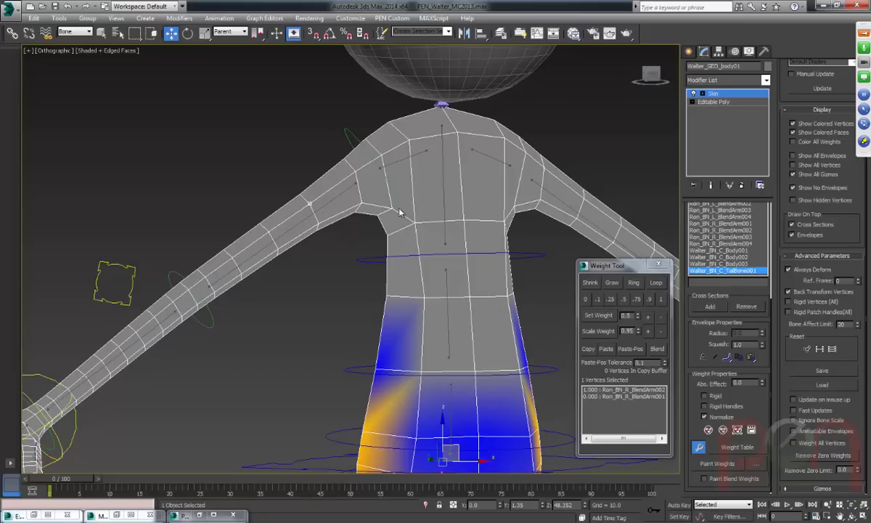
{"action": "left_click", "coordinate": [381, 155]}
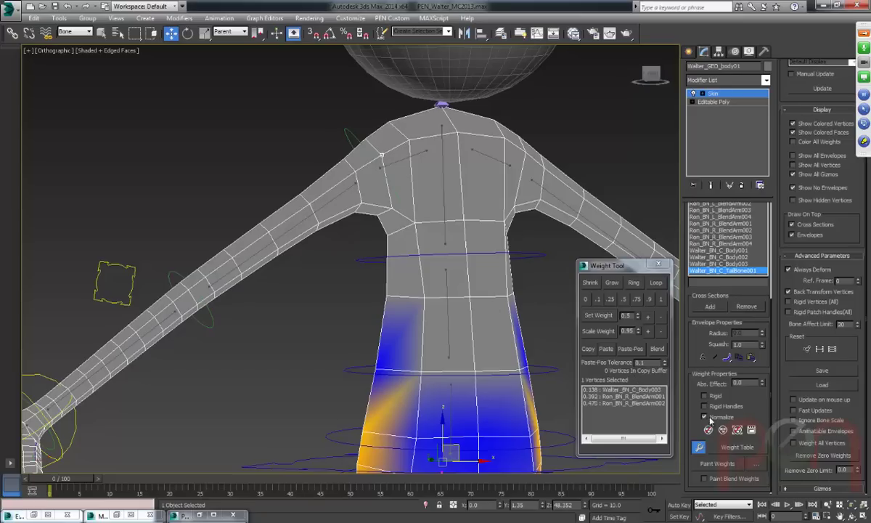
Try a Walter_BN_C_TailBone001 weight of 0.1 on the shoulder vertex and reset it to 0.
{"action": "right_click", "coordinate": [407, 193]}
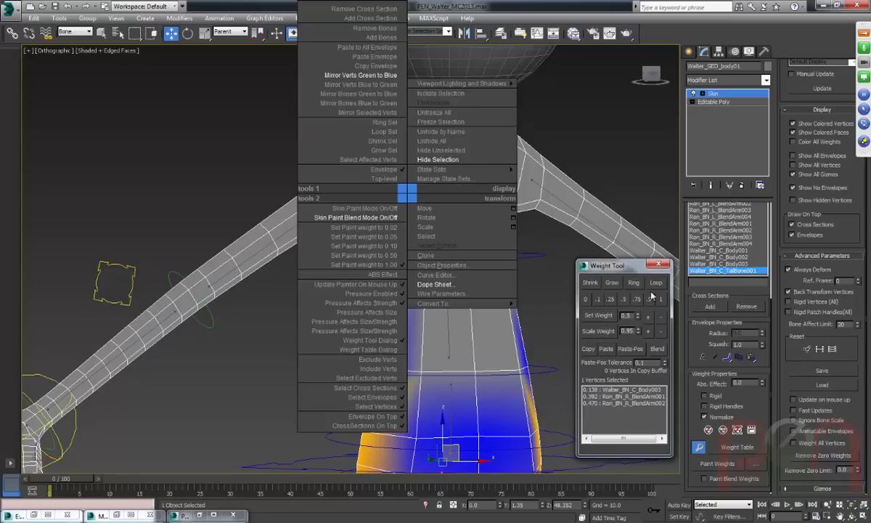
{"action": "left_click", "coordinate": [586, 305]}
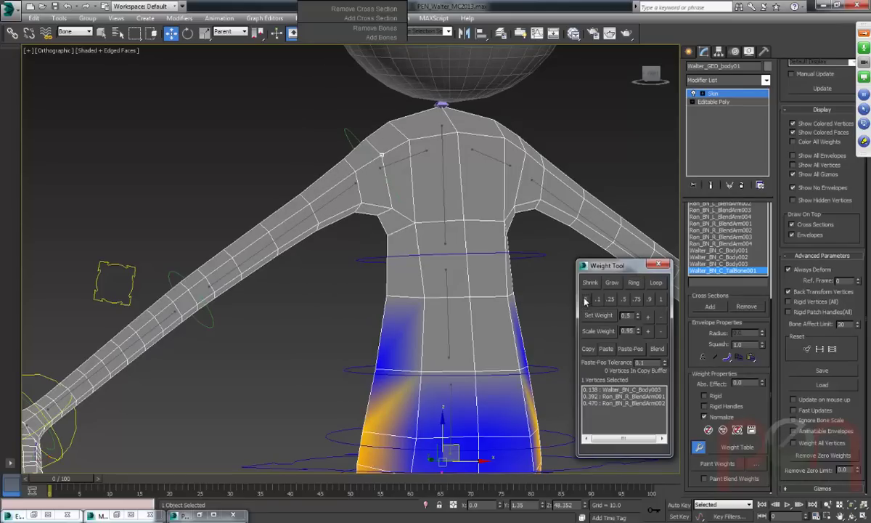
{"action": "scroll", "coordinate": [467, 287], "scroll_direction": "up", "scroll_amount": 2}
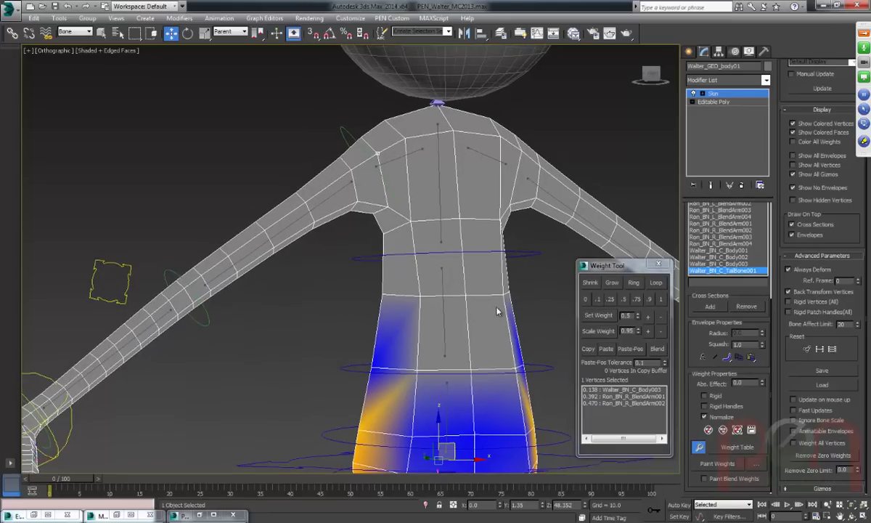
{"action": "scroll", "coordinate": [417, 261], "scroll_direction": "up", "scroll_amount": 1}
{"action": "left_click", "coordinate": [596, 300]}
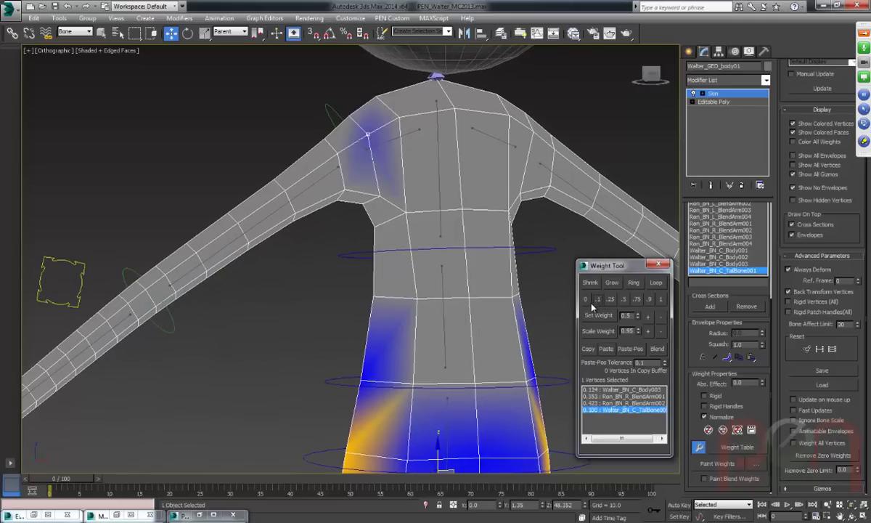
{"action": "left_click", "coordinate": [587, 303]}
Examine where Walter_BN_C_TailBone001 influences the waist, hips and legs compared with the right shoulder vertex.
{"action": "scroll", "coordinate": [432, 288], "scroll_direction": "down", "scroll_amount": 1}
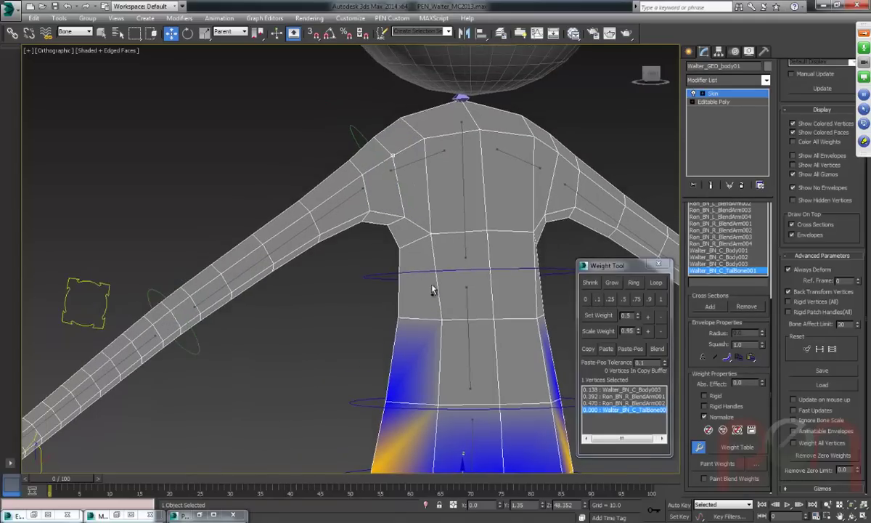
{"action": "scroll", "coordinate": [413, 228], "scroll_direction": "up", "scroll_amount": 2}
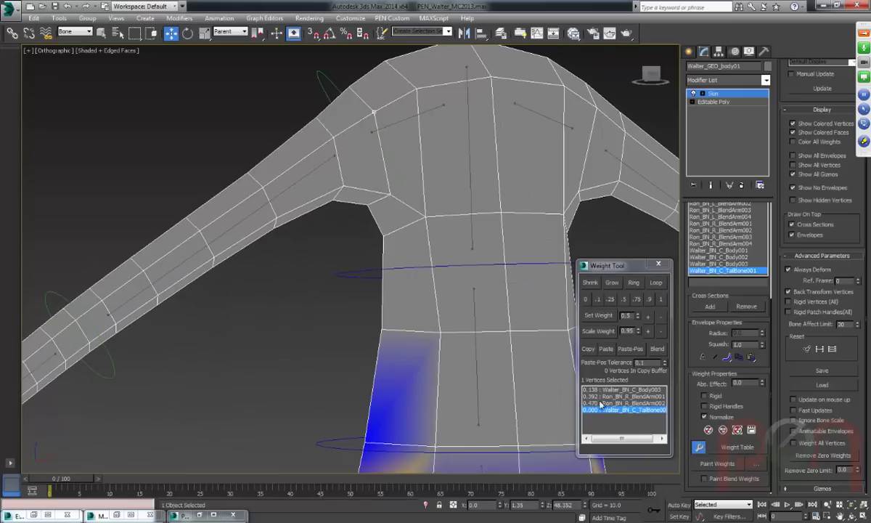
{"action": "scroll", "coordinate": [407, 192], "scroll_direction": "up", "scroll_amount": 3}
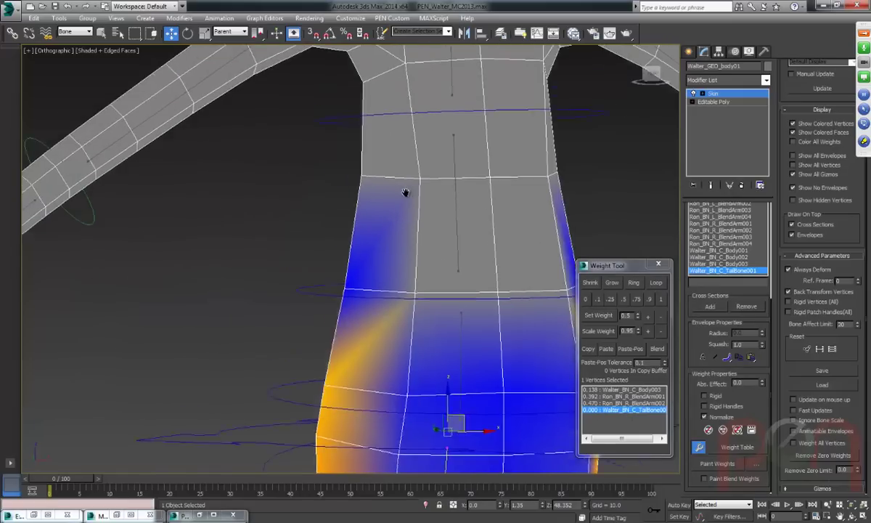
{"action": "scroll", "coordinate": [445, 369], "scroll_direction": "down", "scroll_amount": 2}
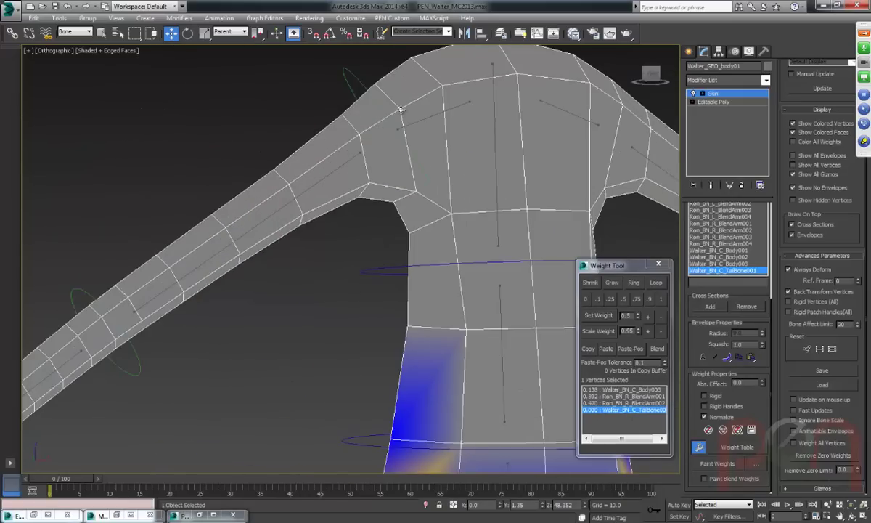
{"action": "scroll", "coordinate": [483, 353], "scroll_direction": "down", "scroll_amount": 2}
{"action": "scroll", "coordinate": [444, 321], "scroll_direction": "up", "scroll_amount": 3}
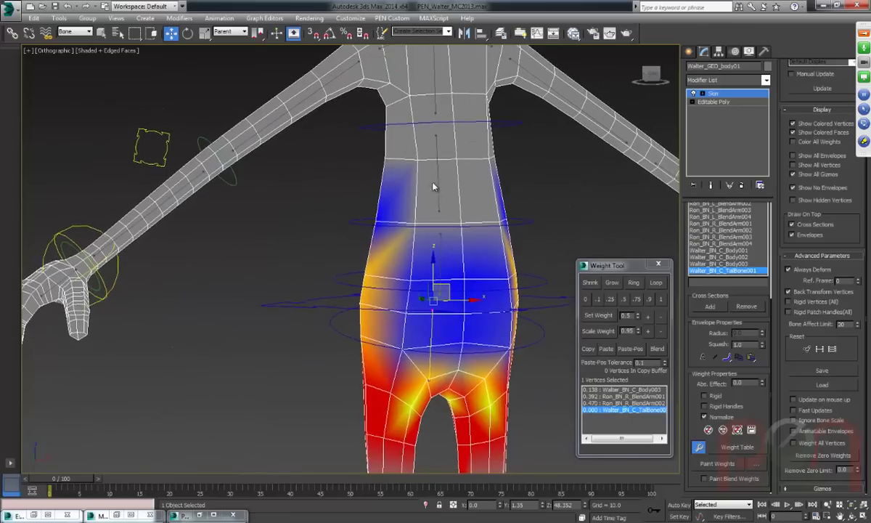
{"action": "scroll", "coordinate": [421, 218], "scroll_direction": "down", "scroll_amount": 2}
{"action": "scroll", "coordinate": [435, 238], "scroll_direction": "up", "scroll_amount": 3}
{"action": "middle_click_drag", "start_coordinate": [409, 205], "coordinate": [460, 294]}
{"action": "scroll", "coordinate": [456, 252], "scroll_direction": "up", "scroll_amount": 1}
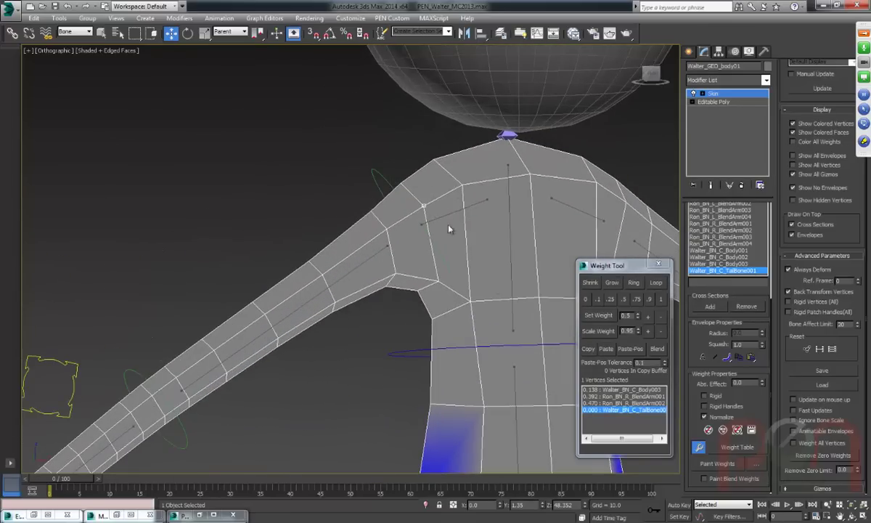
Make Ron_BN_R_BlendArm001 the active bone for the right shoulder vertex and turn Skin Paint Blend Mode back on.
{"action": "left_click", "coordinate": [617, 390]}
{"action": "left_click", "coordinate": [613, 396]}
{"action": "scroll", "coordinate": [407, 189], "scroll_direction": "down", "scroll_amount": 3}
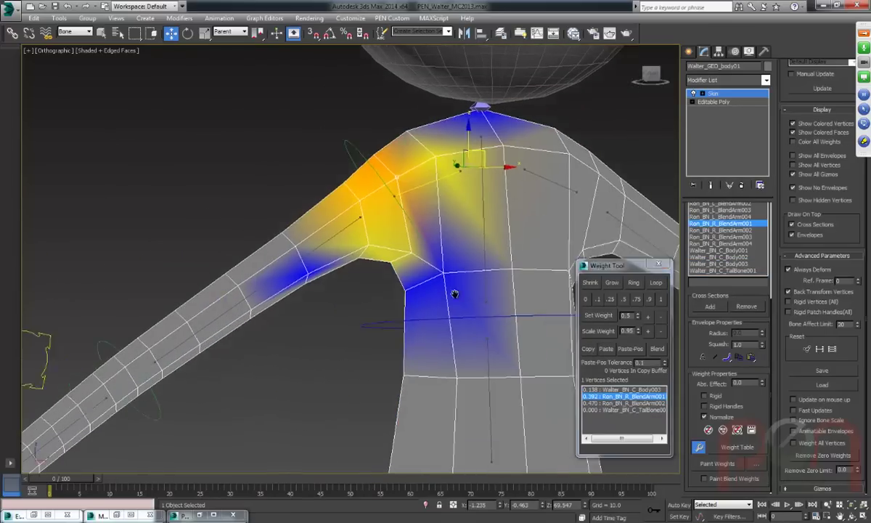
{"action": "mouse_move", "coordinate": [394, 152]}
{"action": "middle_mouse_down"}
{"action": "mouse_move", "coordinate": [385, 185]}
{"action": "mouse_move", "coordinate": [416, 162]}
{"action": "mouse_move", "coordinate": [389, 180]}
{"action": "middle_mouse_up"}
{"action": "right_click", "coordinate": [396, 208]}
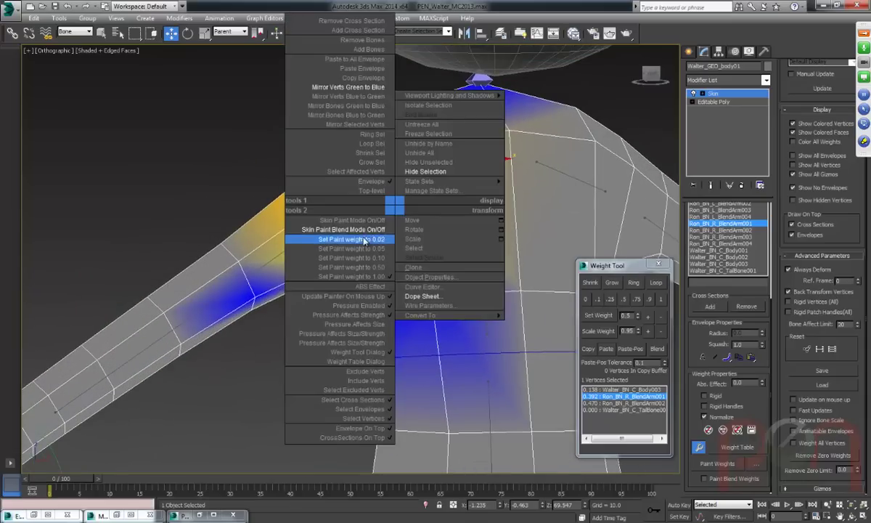
{"action": "left_click", "coordinate": [349, 231]}
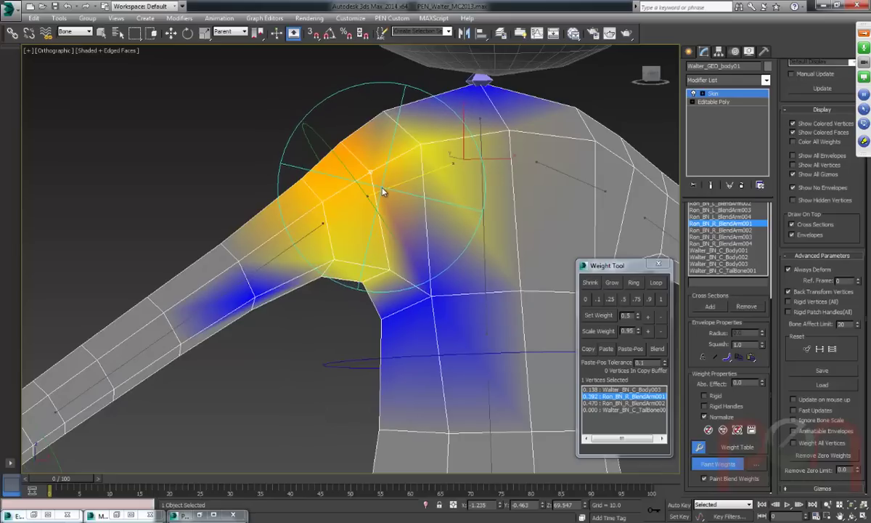
Blend the right shoulder and armpit weights with the paint brush while Ron_BN_R_BlendArm001 is the active bone.
{"action": "mouse_move", "coordinate": [387, 187]}
{"action": "left_mouse_down"}
{"action": "mouse_move", "coordinate": [383, 181]}
{"action": "mouse_move", "coordinate": [393, 202]}
{"action": "left_mouse_up"}
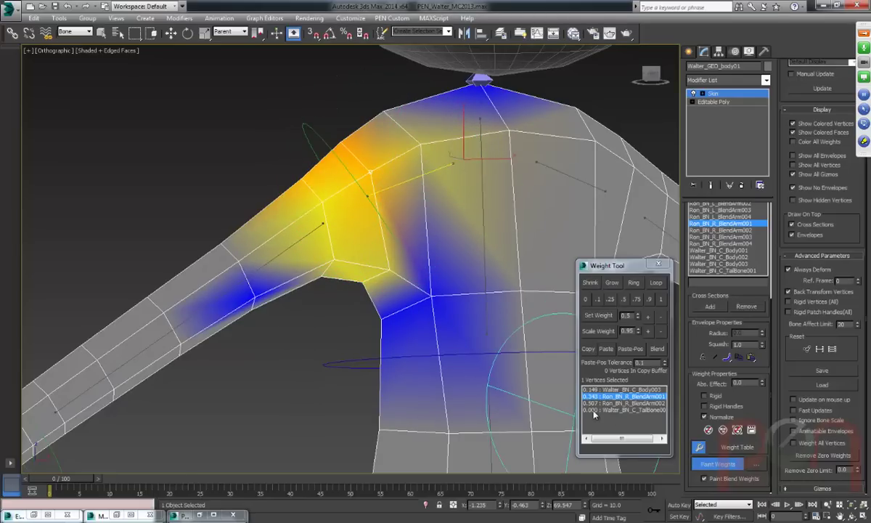
{"action": "mouse_move", "coordinate": [395, 274]}
{"action": "left_mouse_down"}
{"action": "mouse_move", "coordinate": [379, 192]}
{"action": "mouse_move", "coordinate": [395, 208]}
{"action": "mouse_move", "coordinate": [415, 319]}
{"action": "left_mouse_up"}
{"action": "middle_click_drag", "start_coordinate": [415, 319], "coordinate": [386, 256]}
{"action": "left_click_drag", "start_coordinate": [386, 256], "coordinate": [385, 263]}
{"action": "middle_click_drag", "start_coordinate": [386, 263], "coordinate": [389, 235]}
{"action": "scroll", "coordinate": [388, 235], "scroll_direction": "down", "scroll_amount": 2}
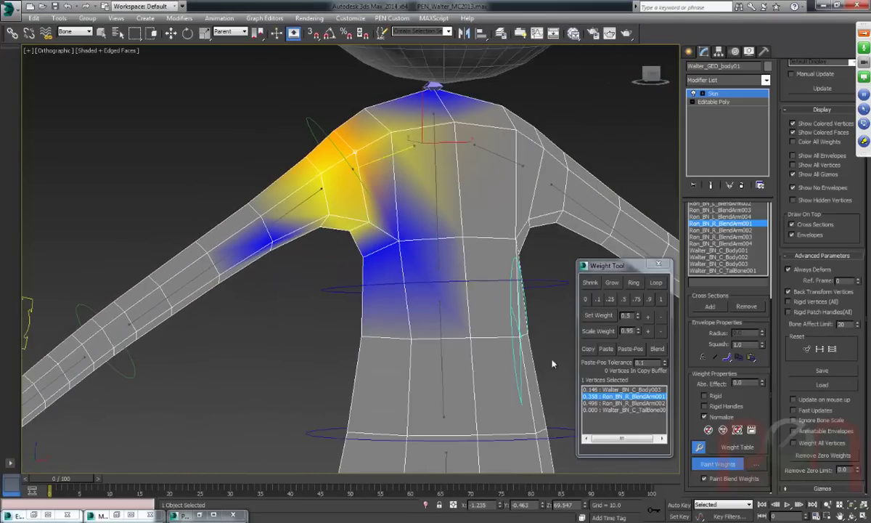
Make Walter_BN_C_TailBone001 the active bone and examine its influence between the right shoulder vertex and the hips.
{"action": "left_click", "coordinate": [594, 411]}
{"action": "middle_click_drag", "start_coordinate": [435, 321], "coordinate": [406, 290]}
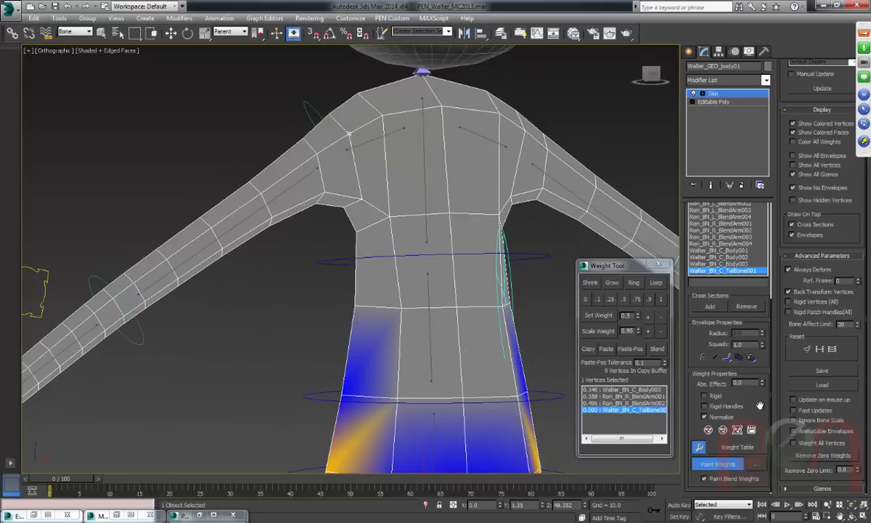
{"action": "scroll", "coordinate": [755, 400], "scroll_direction": "up", "scroll_amount": 2}
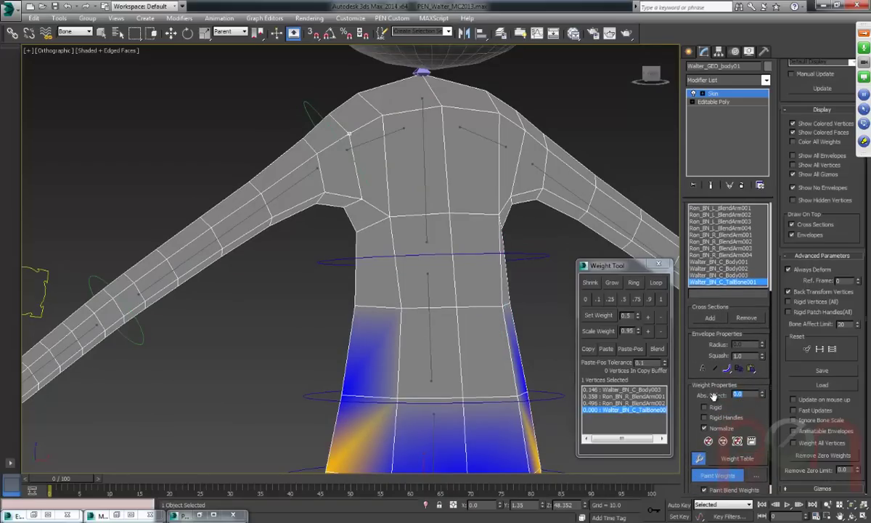
{"action": "mouse_move", "coordinate": [411, 255]}
{"action": "middle_mouse_down"}
{"action": "mouse_move", "coordinate": [426, 254]}
{"action": "mouse_move", "coordinate": [435, 281]}
{"action": "middle_mouse_up"}
{"action": "scroll", "coordinate": [426, 254], "scroll_direction": "up", "scroll_amount": 1}
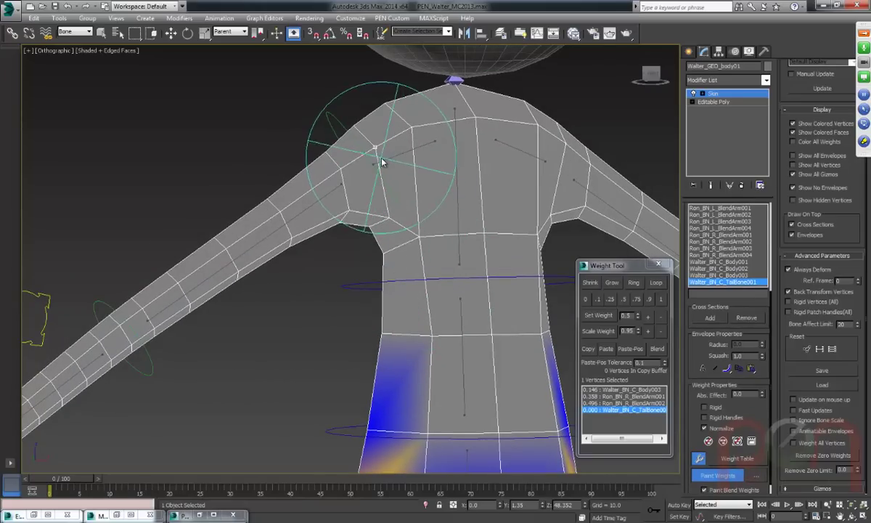
{"action": "left_click_drag", "start_coordinate": [369, 152], "coordinate": [386, 159]}
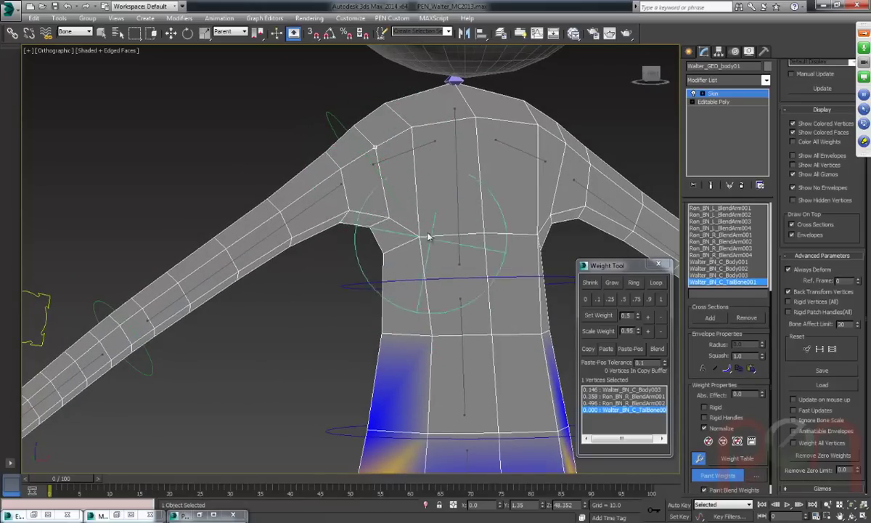
{"action": "middle_click_drag", "start_coordinate": [456, 253], "coordinate": [416, 220]}
{"action": "scroll", "coordinate": [416, 220], "scroll_direction": "down", "scroll_amount": 2}
{"action": "scroll", "coordinate": [439, 411], "scroll_direction": "up", "scroll_amount": 1}
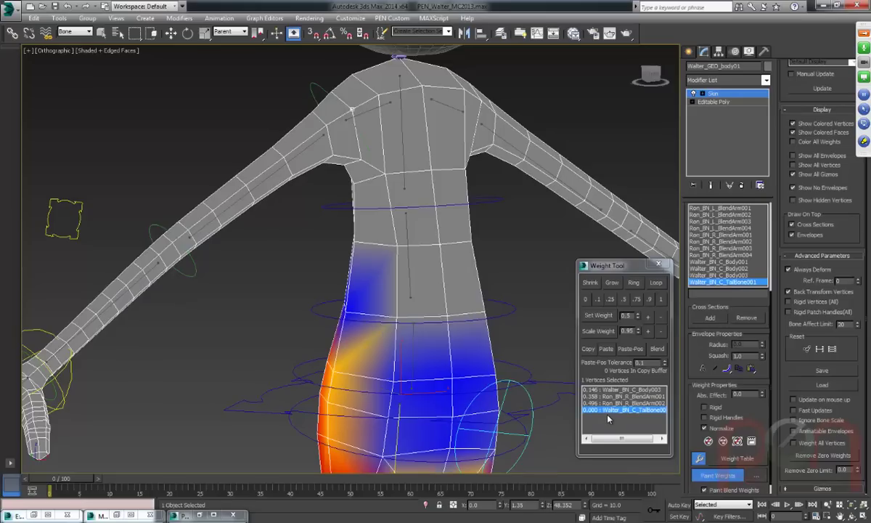
Remove the zero weights from the body skin, then raise Remove Zero Limit to 0.01 and remove them again.
{"action": "left_click", "coordinate": [814, 456]}
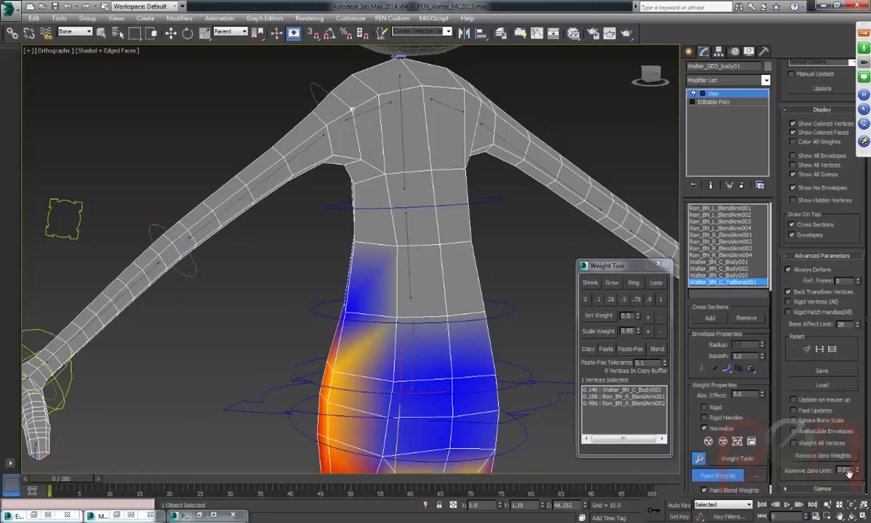
{"action": "left_click", "coordinate": [824, 456]}
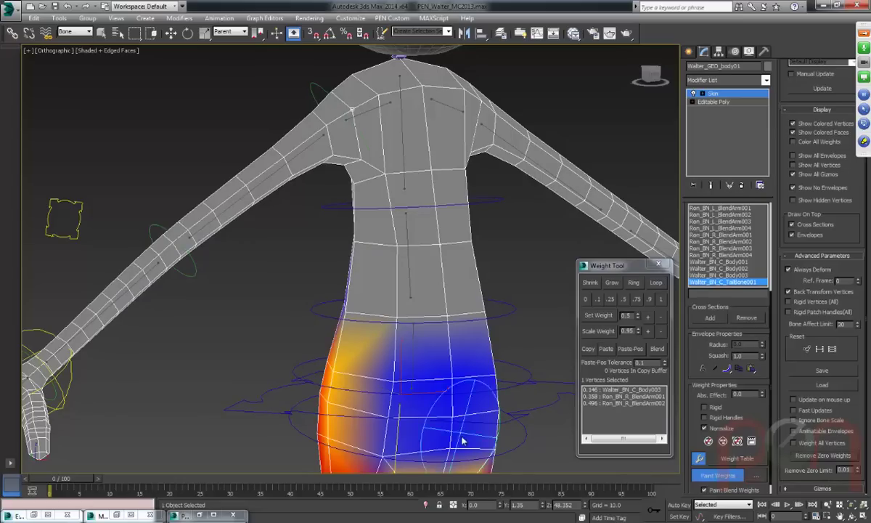
{"action": "mouse_move", "coordinate": [399, 349]}
{"action": "middle_mouse_down", "text": "alt"}
{"action": "mouse_move", "coordinate": [415, 347]}
{"action": "mouse_move", "coordinate": [433, 310]}
{"action": "mouse_move", "coordinate": [424, 363]}
{"action": "middle_mouse_up", "text": "alt"}
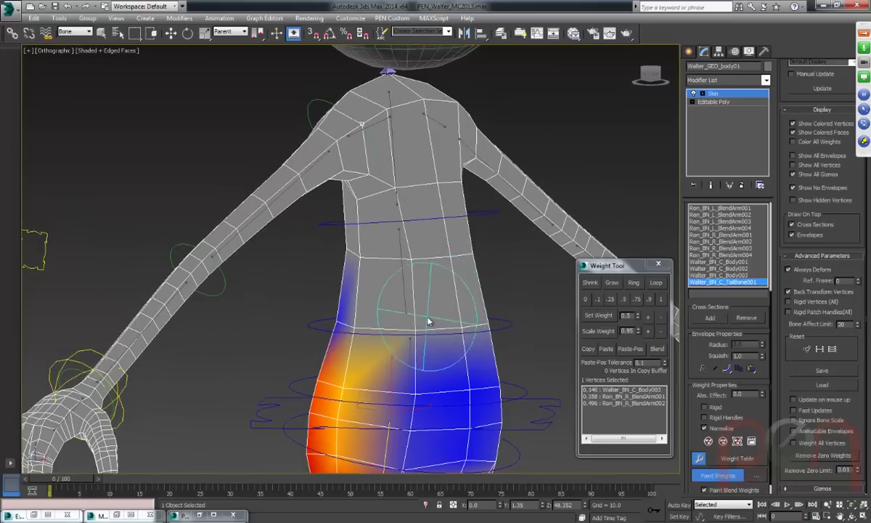
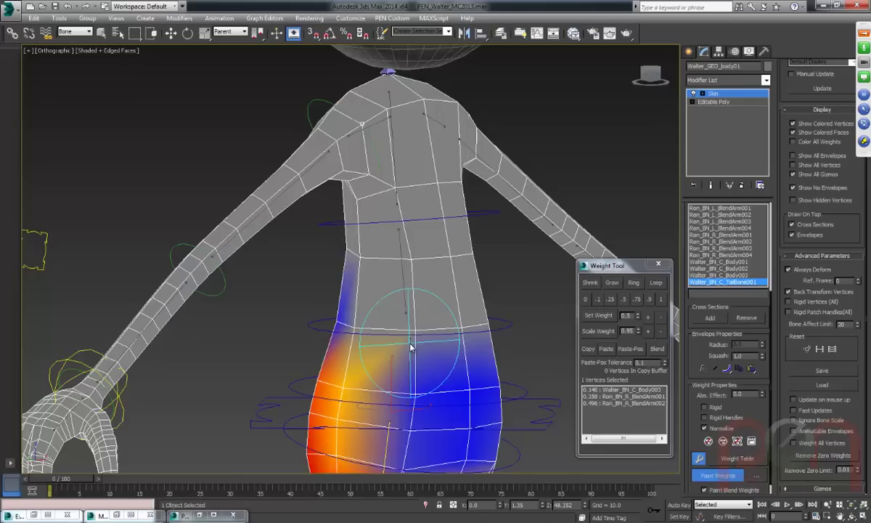
Leave weight painting, lasso-select the right upper-arm vertices and assign them to Ron_BN_R_BlendArm002 with weight 1.
{"action": "scroll", "coordinate": [408, 196], "scroll_direction": "up", "scroll_amount": 5}
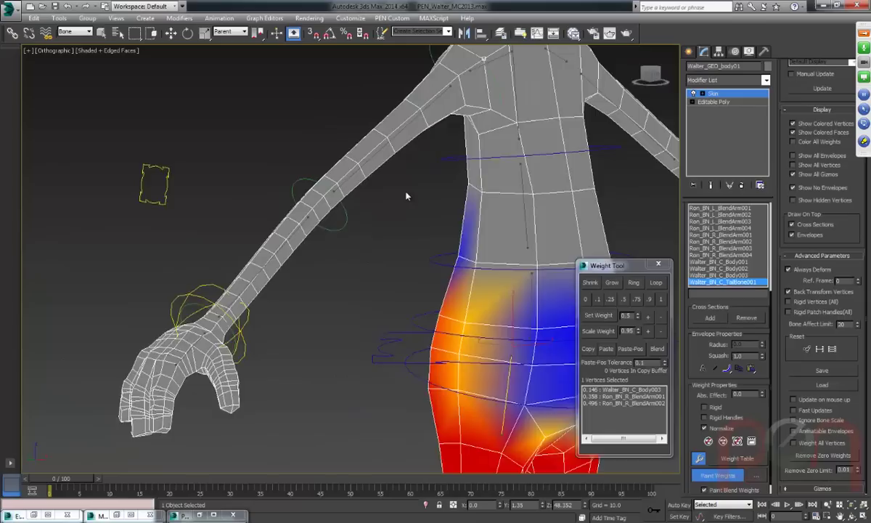
{"action": "scroll", "coordinate": [404, 254], "scroll_direction": "up", "scroll_amount": 4}
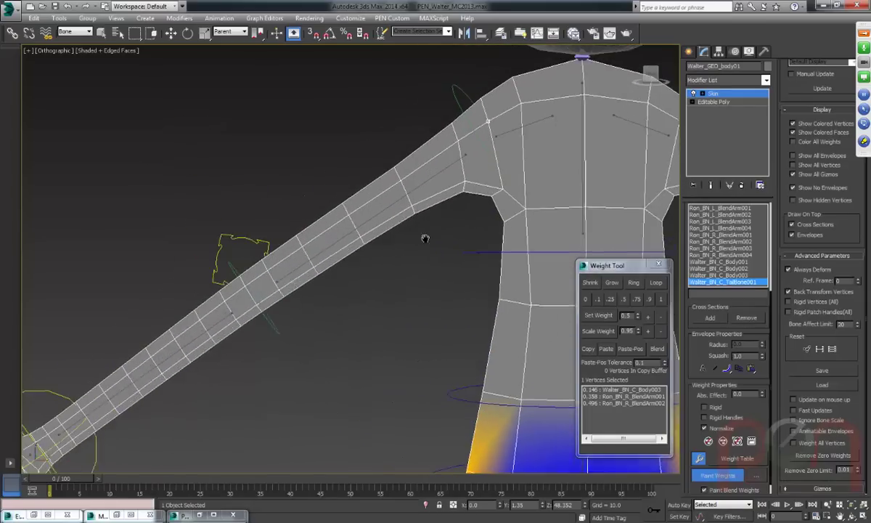
{"action": "right_click", "coordinate": [431, 257]}
{"action": "left_click", "coordinate": [415, 280]}
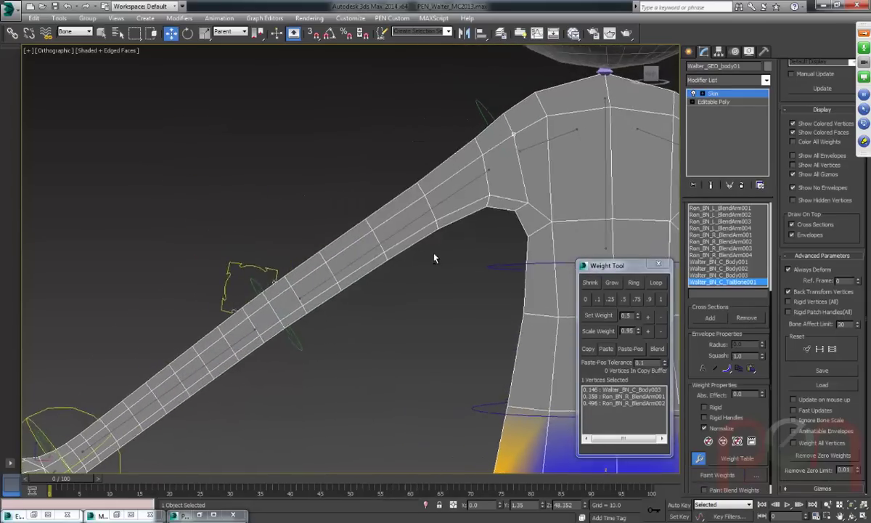
{"action": "left_click", "coordinate": [437, 201]}
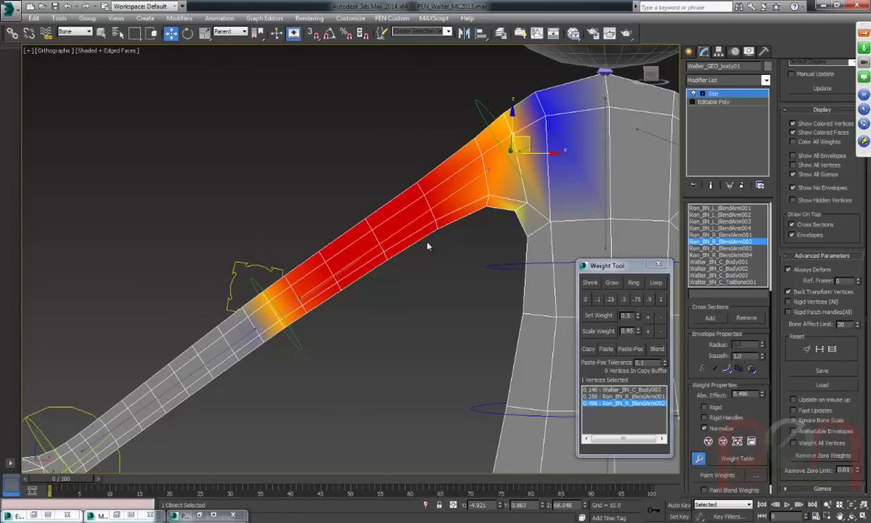
{"action": "left_click_drag", "start_coordinate": [134, 32], "coordinate": [130, 91]}
{"action": "mouse_move", "coordinate": [404, 159]}
{"action": "left_mouse_down"}
{"action": "mouse_move", "coordinate": [251, 217]}
{"action": "mouse_move", "coordinate": [297, 330]}
{"action": "mouse_move", "coordinate": [447, 218]}
{"action": "mouse_move", "coordinate": [410, 230]}
{"action": "left_mouse_up"}
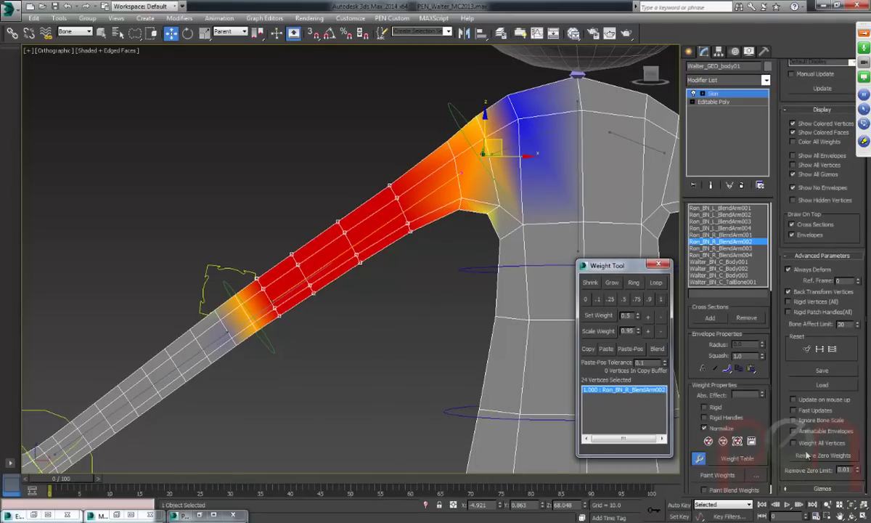
At frame 15, select the right elbow's middle vertex loop and weight it 1 to Ron_BN_R_BlendArm002, removing zero weights.
{"action": "middle_click_drag", "start_coordinate": [404, 347], "coordinate": [266, 177], "text": "alt"}
{"action": "middle_click_drag", "start_coordinate": [414, 331], "coordinate": [366, 311]}
{"action": "scroll", "coordinate": [385, 286], "scroll_direction": "up", "scroll_amount": 3}
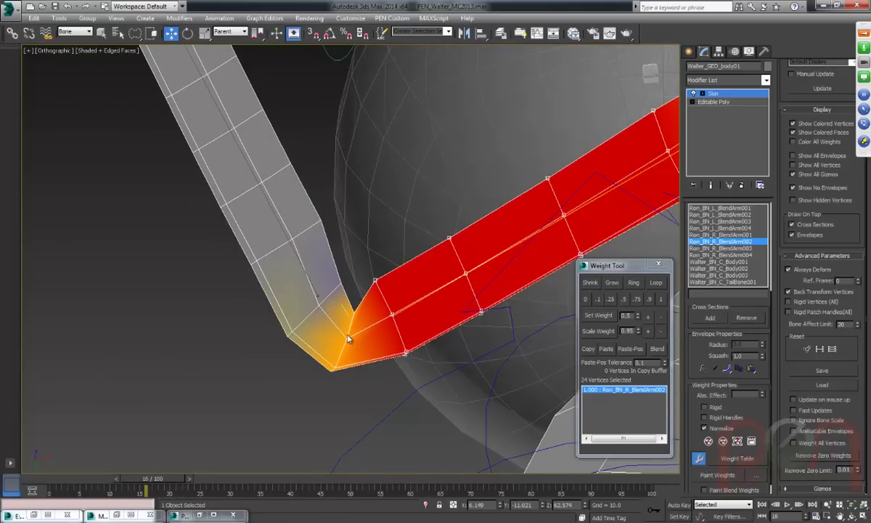
{"action": "left_click_drag", "start_coordinate": [361, 340], "coordinate": [365, 312]}
{"action": "middle_click_drag", "start_coordinate": [365, 312], "coordinate": [314, 286], "text": "alt"}
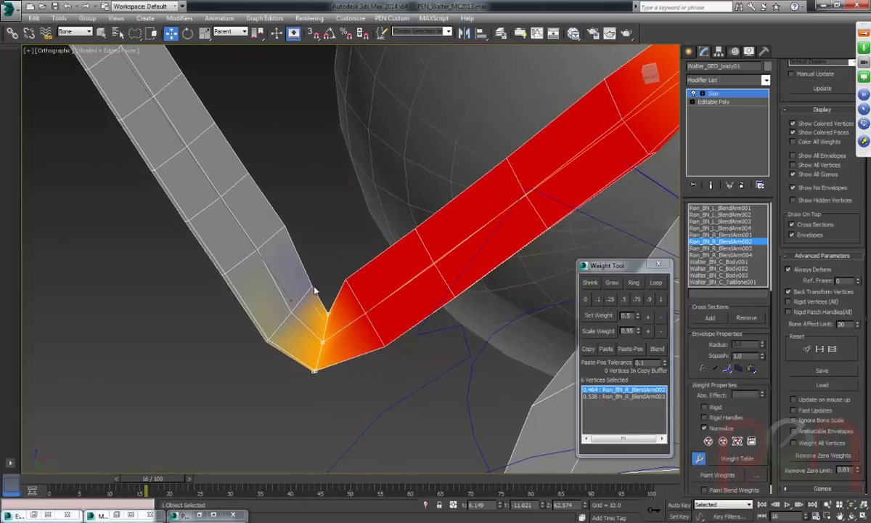
{"action": "left_click", "coordinate": [661, 299]}
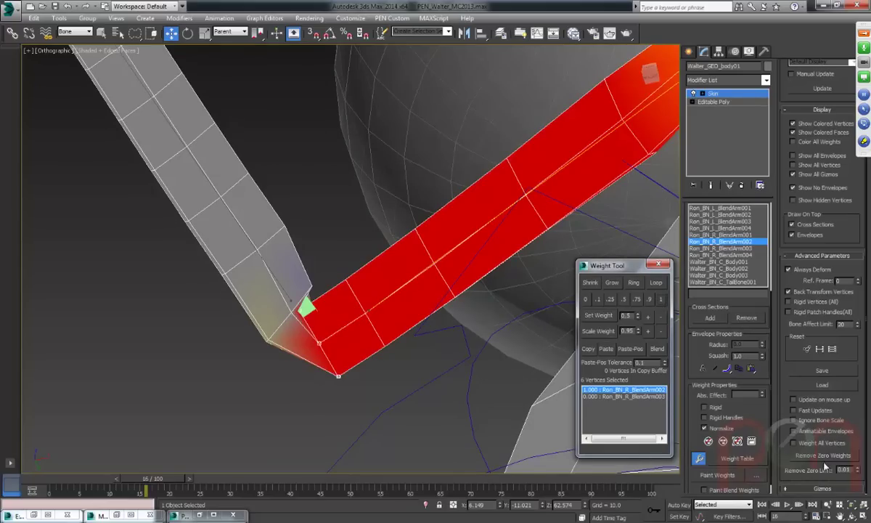
Make Ron_BN_R_BlendArm003 the active bone and set its weight on the middle elbow loop to 0.5.
{"action": "middle_click_drag", "start_coordinate": [306, 283], "coordinate": [322, 292], "text": "alt"}
{"action": "left_click", "coordinate": [303, 276]}
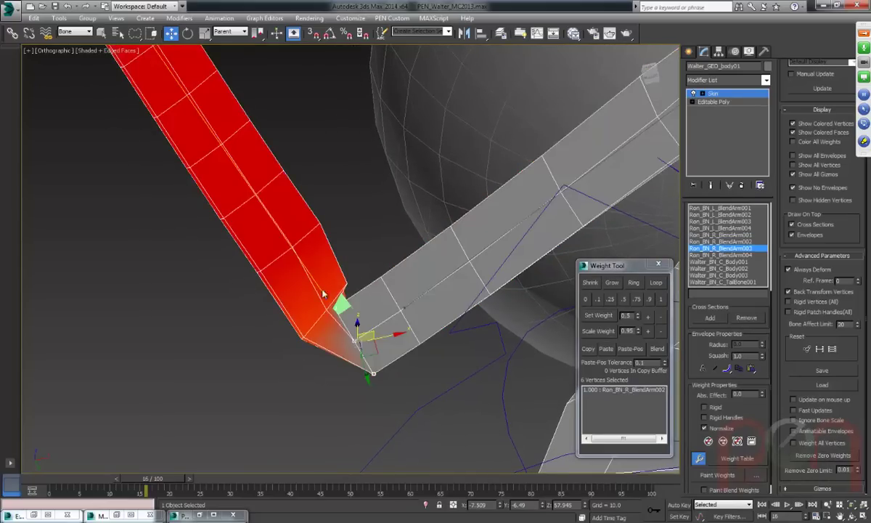
{"action": "left_click", "coordinate": [625, 300]}
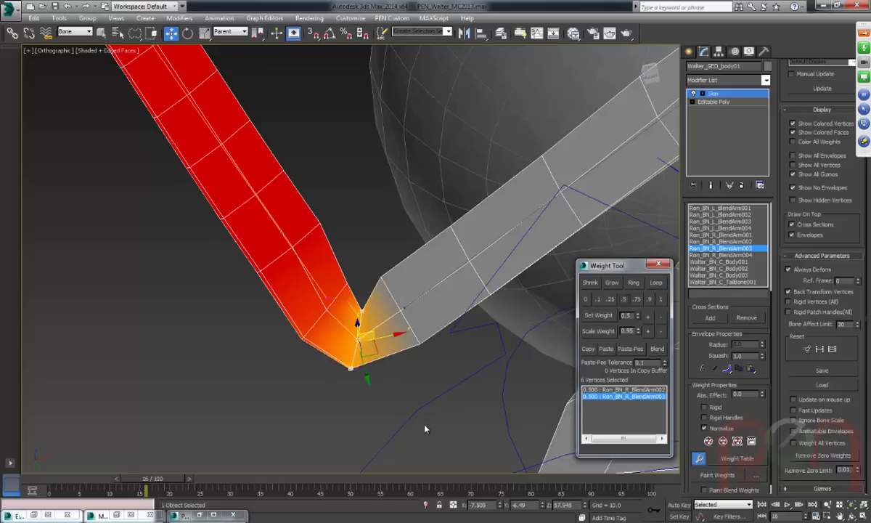
Set Ron_BN_R_BlendArm003's weight to 0.1 on the upper-arm loop beside the elbow, then make Ron_BN_R_BlendArm002 active.
{"action": "left_click_drag", "start_coordinate": [383, 250], "coordinate": [489, 294]}
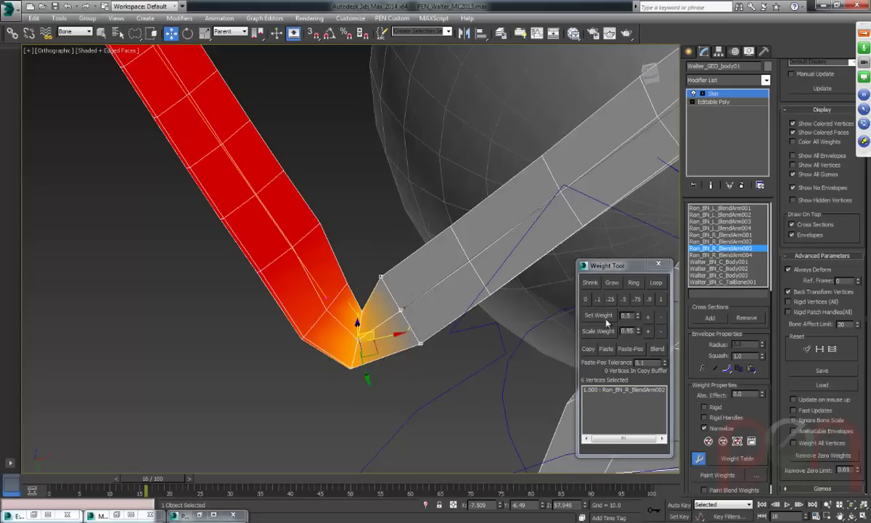
{"action": "left_click", "coordinate": [648, 316]}
{"action": "left_click", "coordinate": [648, 316]}
{"action": "left_click", "coordinate": [335, 264]}
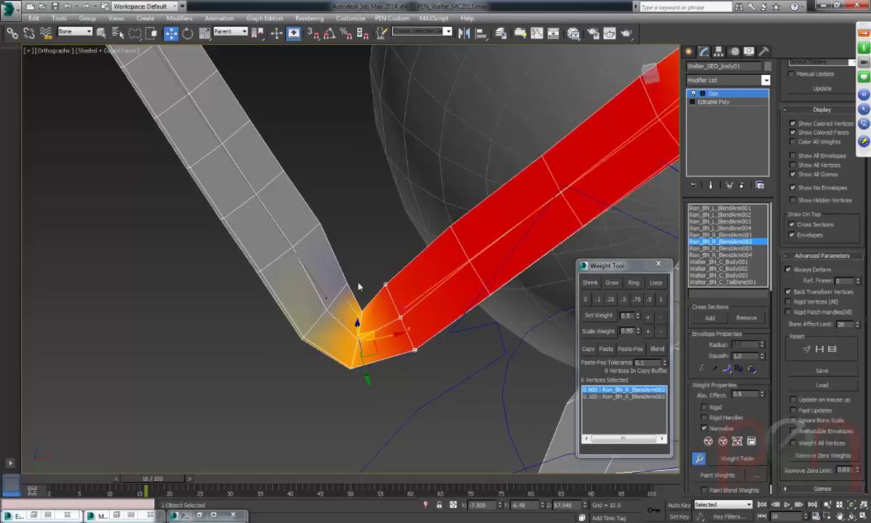
Select the two forearm loops nearest the elbow and weight them 1 to Ron_BN_R_BlendArm003.
{"action": "left_click", "coordinate": [308, 218]}
{"action": "mouse_move", "coordinate": [318, 175]}
{"action": "left_mouse_down"}
{"action": "mouse_move", "coordinate": [283, 378]}
{"action": "mouse_move", "coordinate": [356, 327]}
{"action": "left_mouse_up"}
{"action": "left_click", "coordinate": [660, 299]}
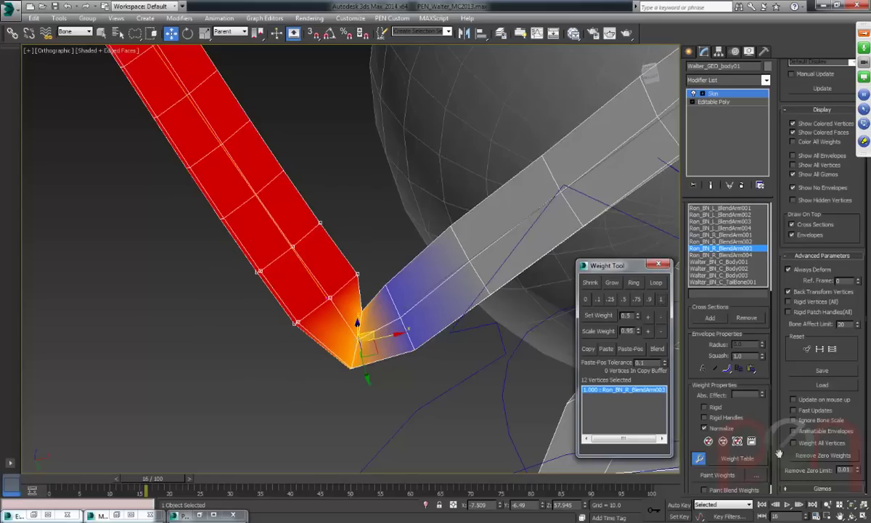
Give the first forearm loop next to the elbow a Ron_BN_R_BlendArm002 weight of 0.1.
{"action": "left_click", "coordinate": [407, 306]}
{"action": "mouse_move", "coordinate": [358, 278]}
{"action": "left_mouse_down"}
{"action": "mouse_move", "coordinate": [274, 346]}
{"action": "mouse_move", "coordinate": [368, 276]}
{"action": "left_mouse_up"}
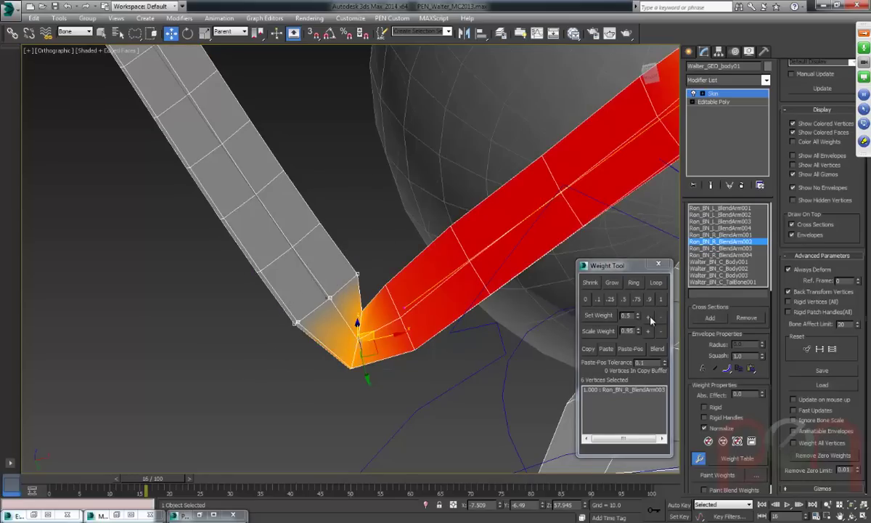
{"action": "left_click", "coordinate": [603, 298]}
Examine the bent right arm, the hand mesh and the elbow deformation from several angles.
{"action": "scroll", "coordinate": [276, 313], "scroll_direction": "down", "scroll_amount": 5}
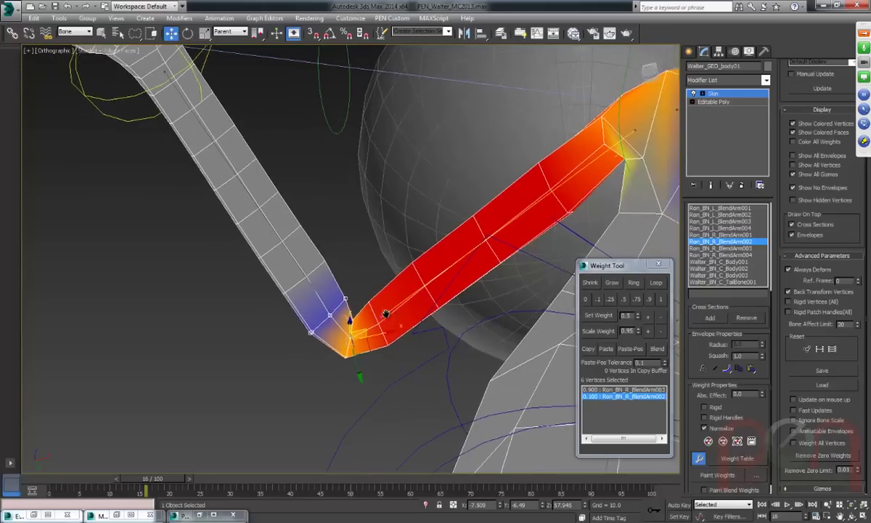
{"action": "middle_click_drag", "start_coordinate": [276, 312], "coordinate": [299, 325], "text": "alt"}
{"action": "scroll", "coordinate": [309, 341], "scroll_direction": "up", "scroll_amount": 5}
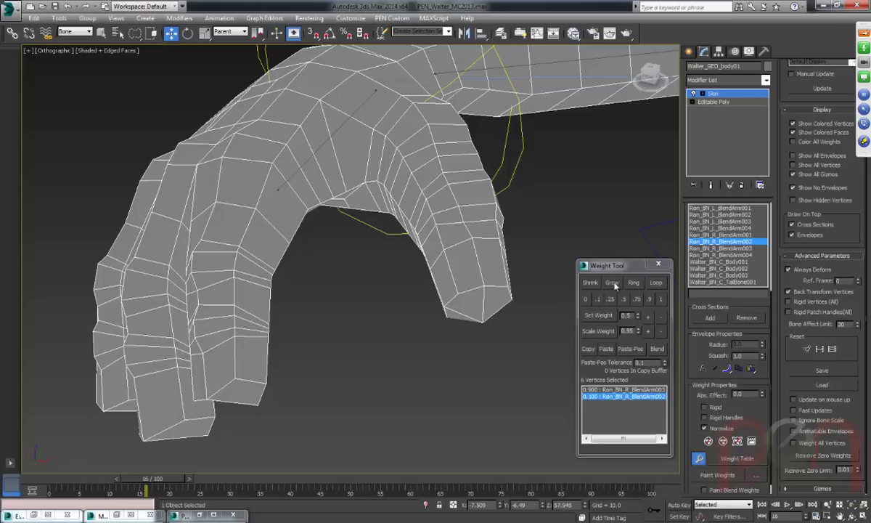
{"action": "middle_click_drag", "start_coordinate": [320, 270], "coordinate": [344, 295]}
{"action": "scroll", "coordinate": [344, 296], "scroll_direction": "down", "scroll_amount": 3}
{"action": "middle_click_drag", "start_coordinate": [428, 232], "coordinate": [313, 295]}
{"action": "middle_click_drag", "start_coordinate": [514, 223], "coordinate": [269, 134]}
{"action": "middle_click_drag", "start_coordinate": [309, 188], "coordinate": [402, 301], "text": "alt"}
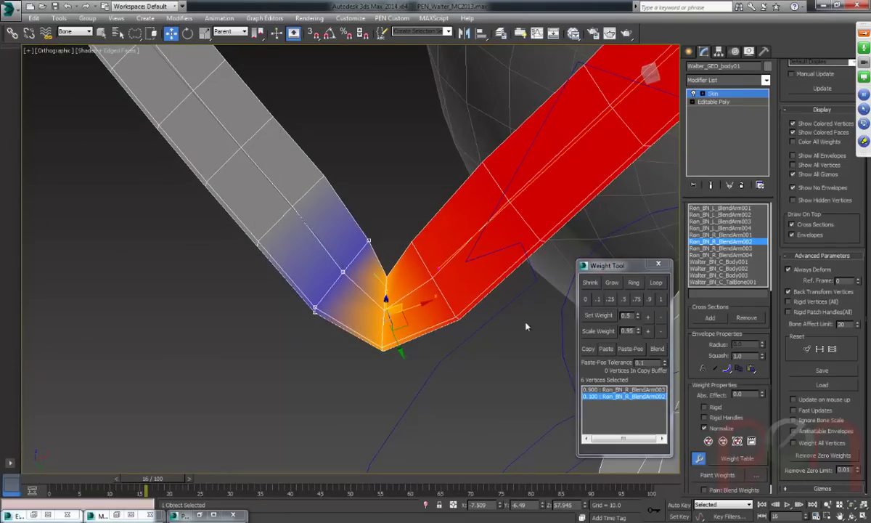
Reselect the middle elbow loop and raise its Ron_BN_R_BlendArm002 weight to 0.7 in small increments.
{"action": "left_click_drag", "start_coordinate": [407, 292], "coordinate": [377, 379]}
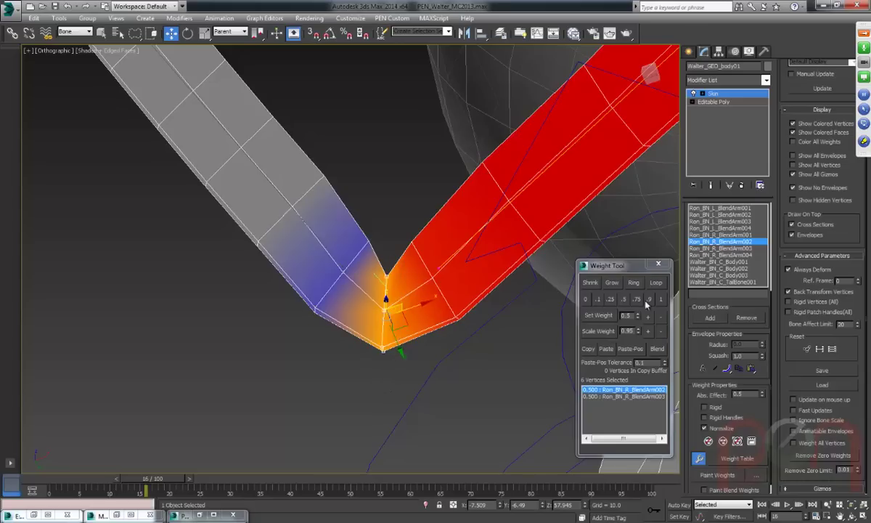
{"action": "left_click", "coordinate": [647, 317]}
{"action": "left_click", "coordinate": [647, 316]}
{"action": "left_click", "coordinate": [648, 316]}
{"action": "left_click", "coordinate": [648, 316]}
{"action": "middle_click_drag", "start_coordinate": [450, 283], "coordinate": [396, 230], "text": "alt"}
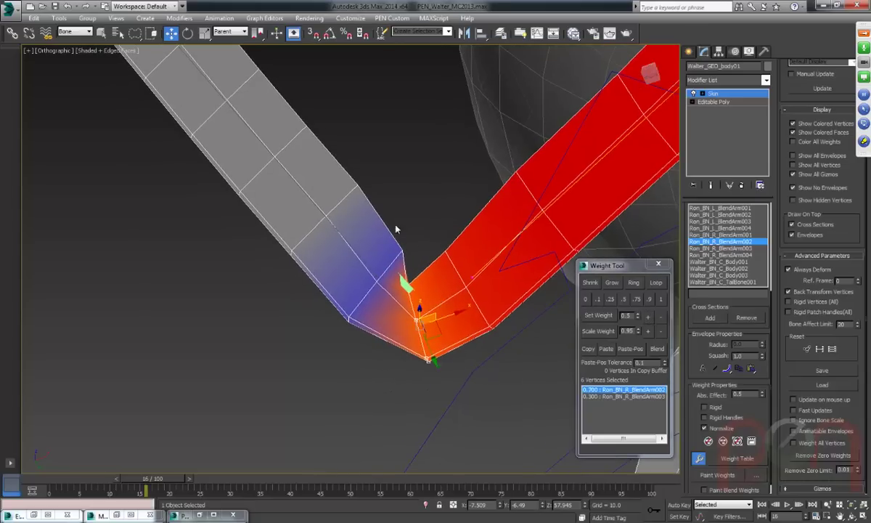
Select all three elbow loops and blend their weights repeatedly, first with Ron_BN_R_BlendArm003 active and finally with Ron_BN_R_BlendArm002.
{"action": "mouse_move", "coordinate": [402, 212]}
{"action": "left_mouse_down"}
{"action": "mouse_move", "coordinate": [446, 424]}
{"action": "mouse_move", "coordinate": [396, 210]}
{"action": "left_mouse_up"}
{"action": "left_click", "coordinate": [623, 396]}
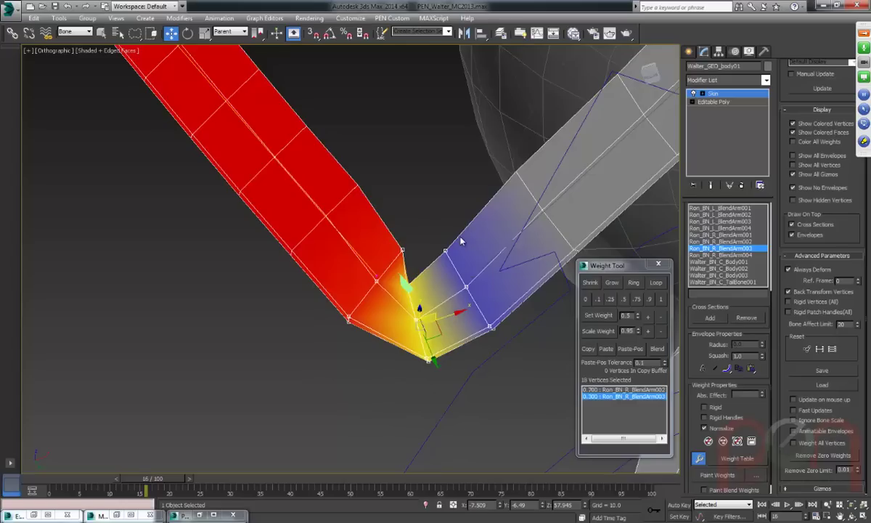
{"action": "left_click", "coordinate": [657, 350]}
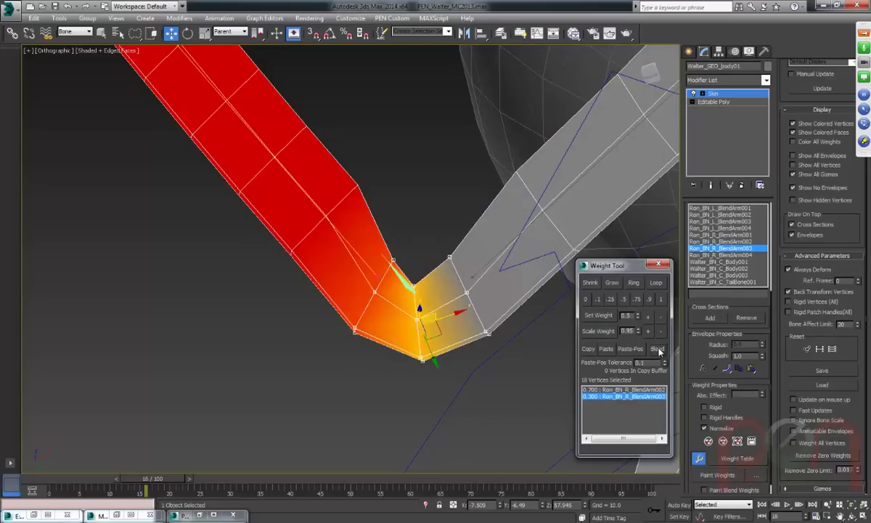
{"action": "left_click", "coordinate": [657, 350]}
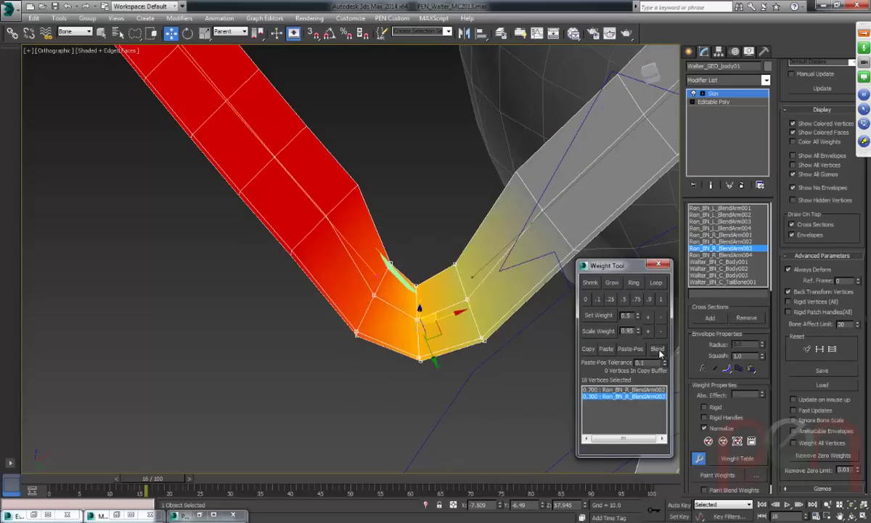
{"action": "left_click", "coordinate": [658, 350]}
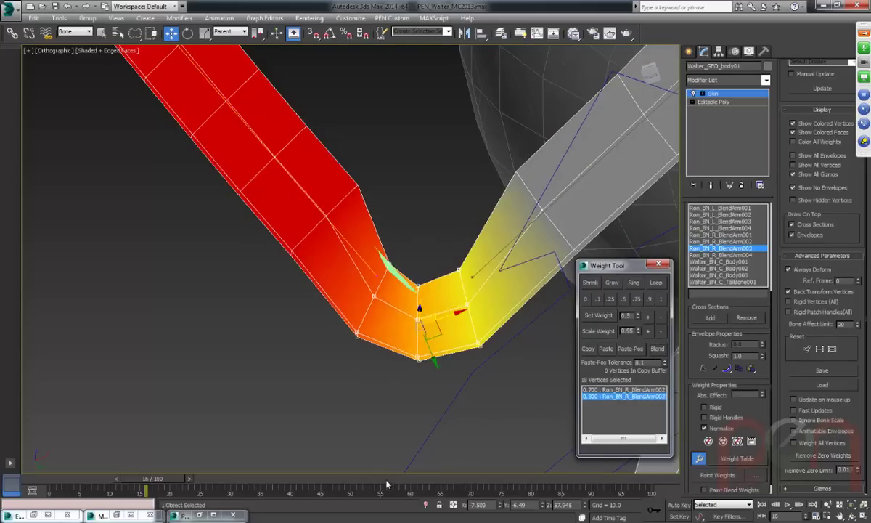
{"action": "left_click", "coordinate": [477, 269]}
{"action": "left_click", "coordinate": [657, 350]}
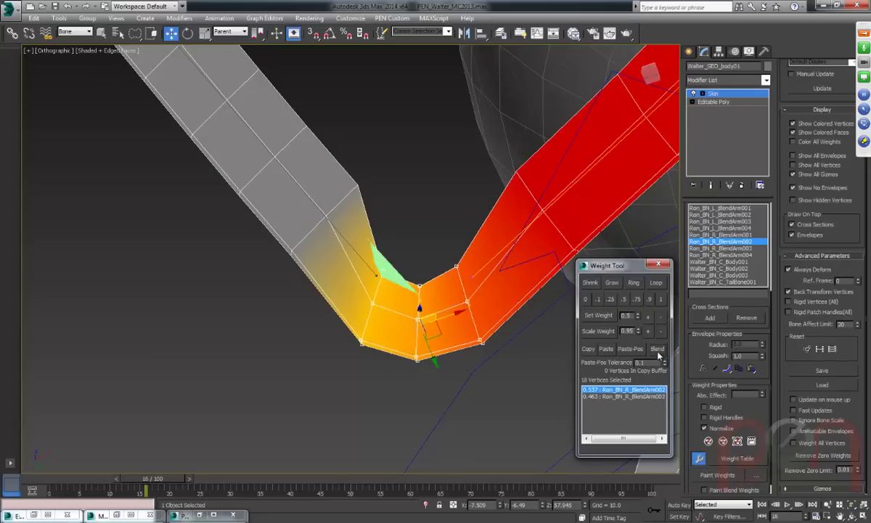
Make Ron_BN_R_BlendArm003 the active bone, blend the three elbow loops and scale up its weight on them.
{"action": "left_click", "coordinate": [367, 265]}
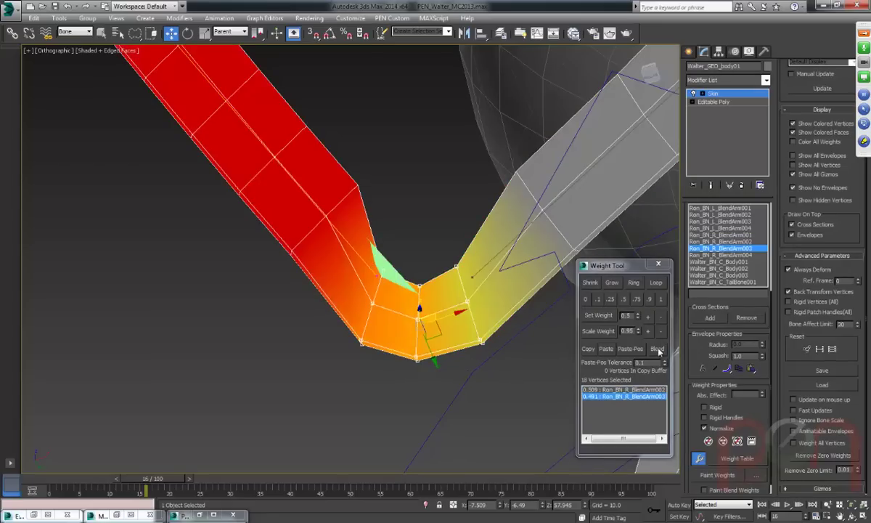
{"action": "left_click", "coordinate": [657, 350]}
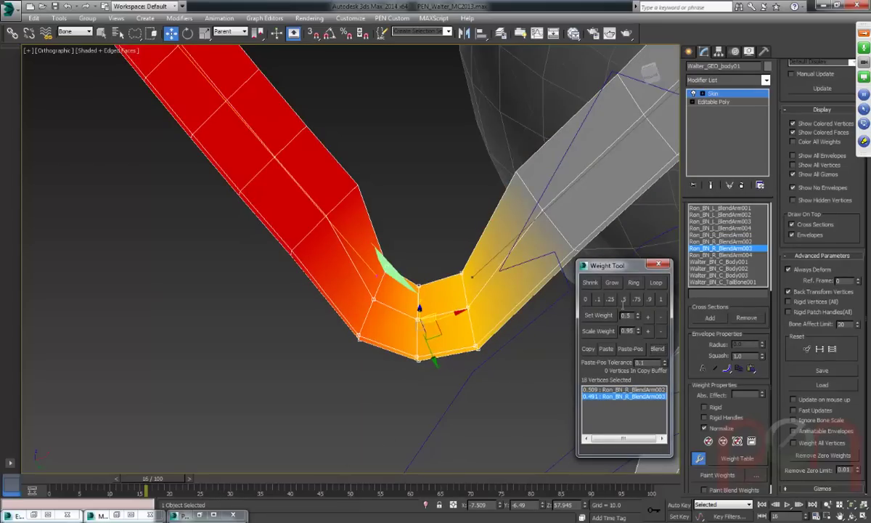
{"action": "left_click", "coordinate": [649, 332]}
{"action": "left_click", "coordinate": [650, 333]}
{"action": "left_click", "coordinate": [650, 332]}
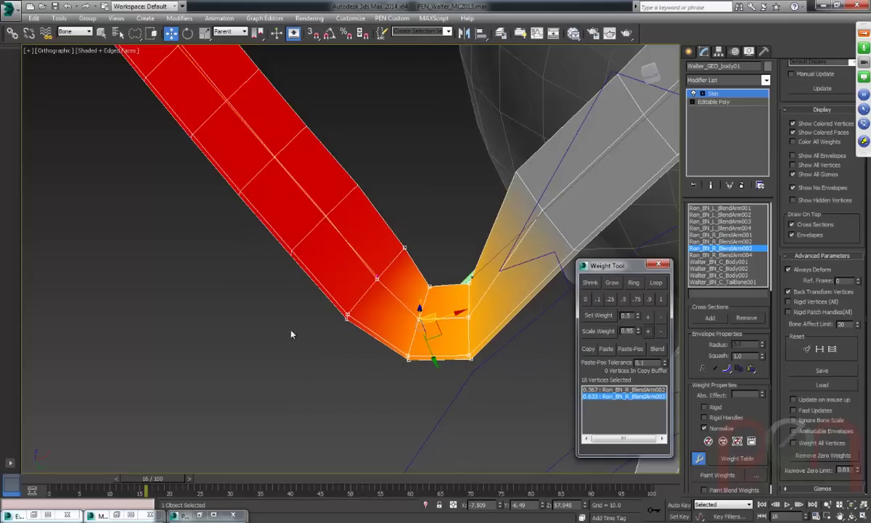
Draw a smooth falloff curve across the forearm with the annotation pen, then erase it.
{"action": "right_click", "coordinate": [811, 135]}
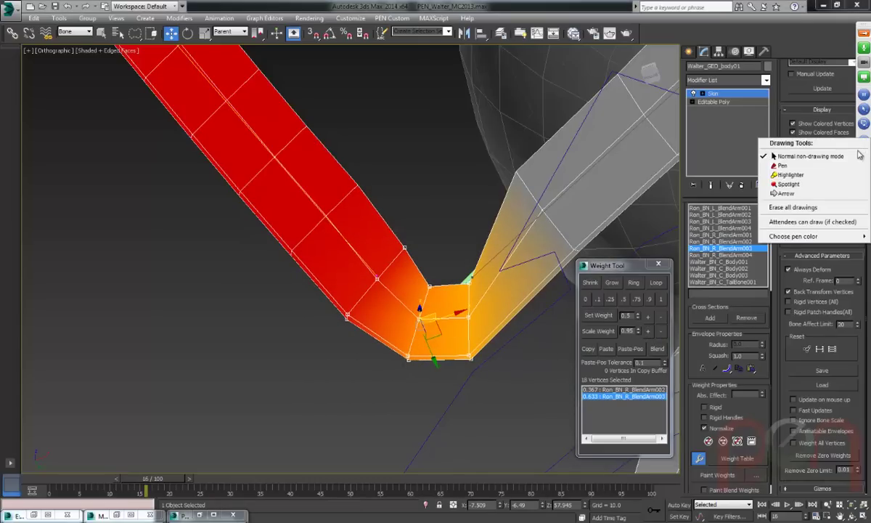
{"action": "left_click", "coordinate": [807, 166]}
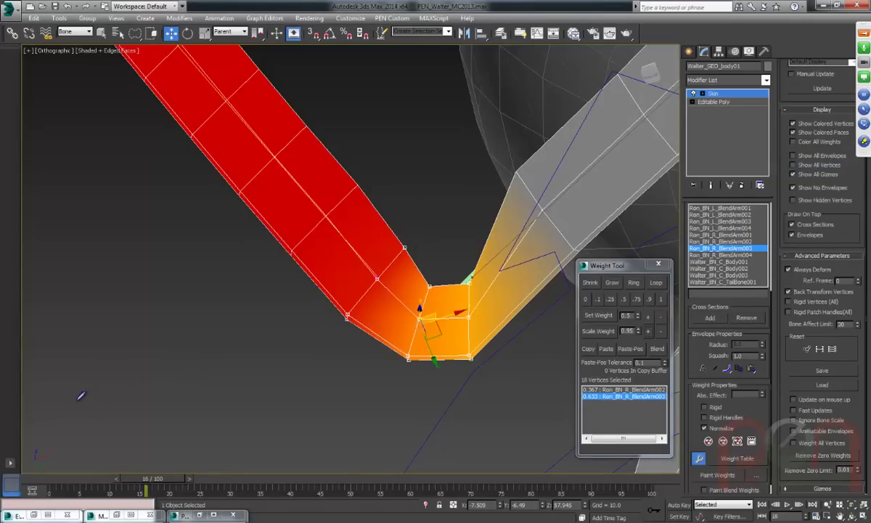
{"action": "mouse_move", "coordinate": [79, 400]}
{"action": "left_mouse_down"}
{"action": "mouse_move", "coordinate": [171, 370]}
{"action": "mouse_move", "coordinate": [330, 206]}
{"action": "mouse_move", "coordinate": [511, 129]}
{"action": "left_mouse_up"}
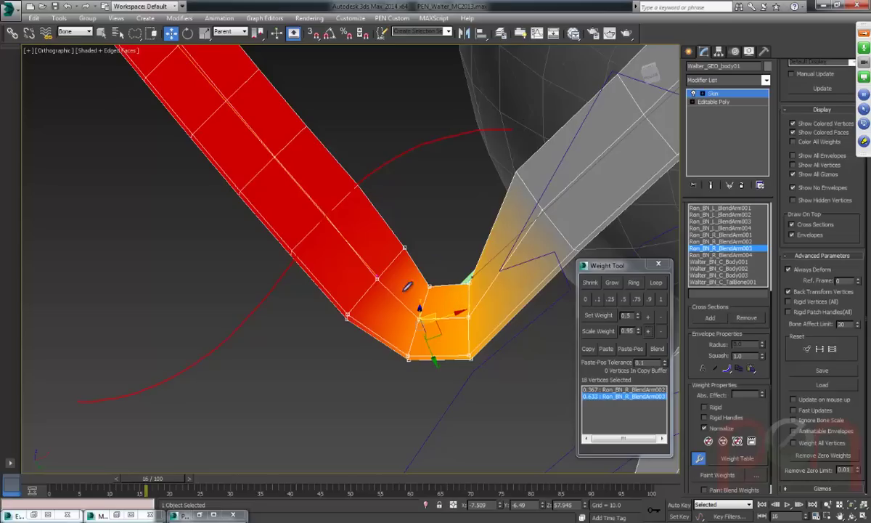
{"action": "left_click", "coordinate": [864, 143]}
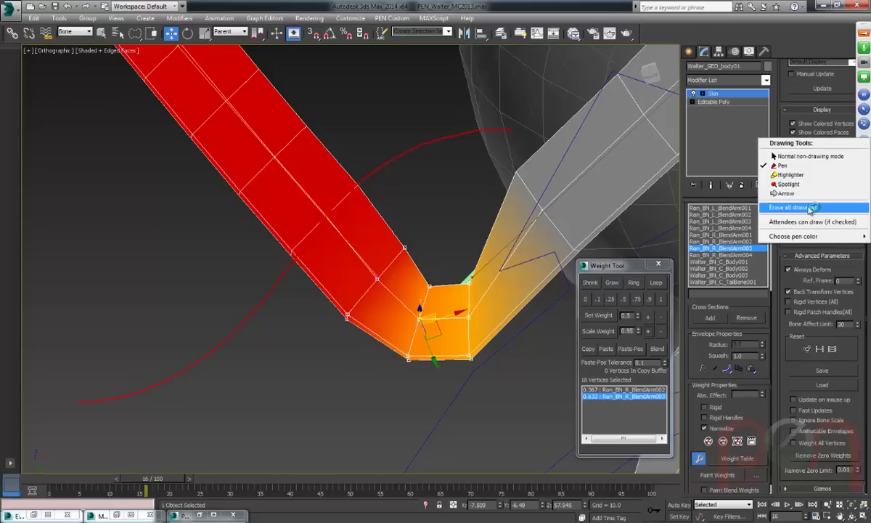
{"action": "left_click", "coordinate": [760, 204]}
Draw several falloff curves leading to the elbow, then erase all drawings and return to normal non-drawing mode.
{"action": "mouse_move", "coordinate": [93, 423]}
{"action": "left_mouse_down"}
{"action": "mouse_move", "coordinate": [354, 360]}
{"action": "mouse_move", "coordinate": [407, 358]}
{"action": "left_mouse_up"}
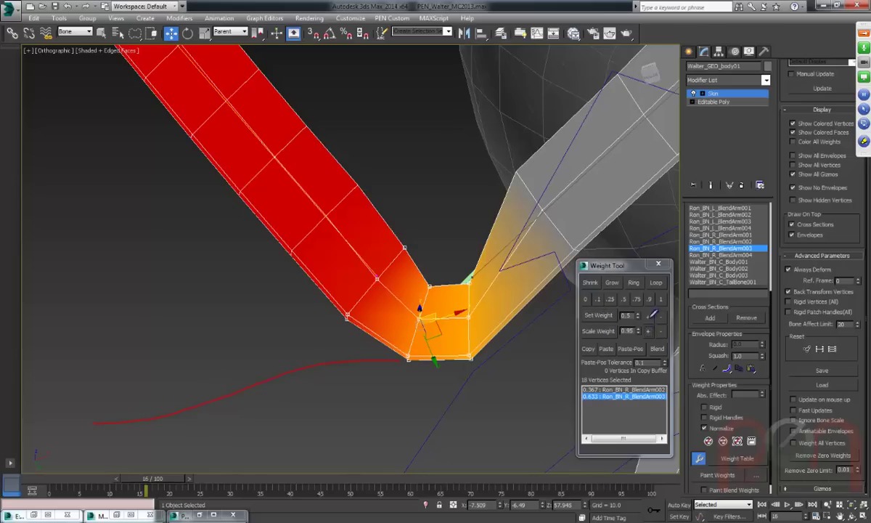
{"action": "mouse_move", "coordinate": [89, 375]}
{"action": "left_mouse_down"}
{"action": "mouse_move", "coordinate": [158, 345]}
{"action": "mouse_move", "coordinate": [377, 303]}
{"action": "left_mouse_up"}
{"action": "mouse_move", "coordinate": [93, 372]}
{"action": "left_mouse_down"}
{"action": "mouse_move", "coordinate": [282, 310]}
{"action": "mouse_move", "coordinate": [419, 308]}
{"action": "left_mouse_up"}
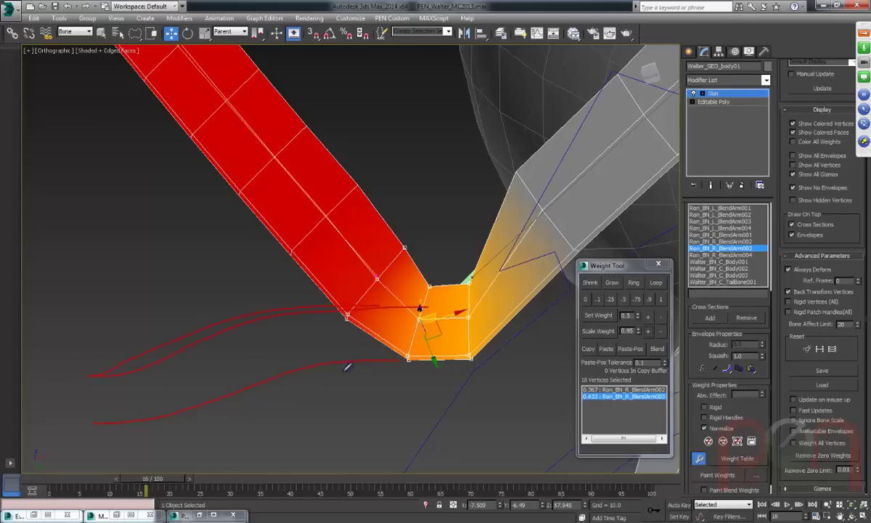
{"action": "mouse_move", "coordinate": [92, 422]}
{"action": "left_mouse_down"}
{"action": "mouse_move", "coordinate": [117, 421]}
{"action": "mouse_move", "coordinate": [355, 249]}
{"action": "mouse_move", "coordinate": [89, 412]}
{"action": "mouse_move", "coordinate": [242, 210]}
{"action": "mouse_move", "coordinate": [420, 140]}
{"action": "left_mouse_up"}
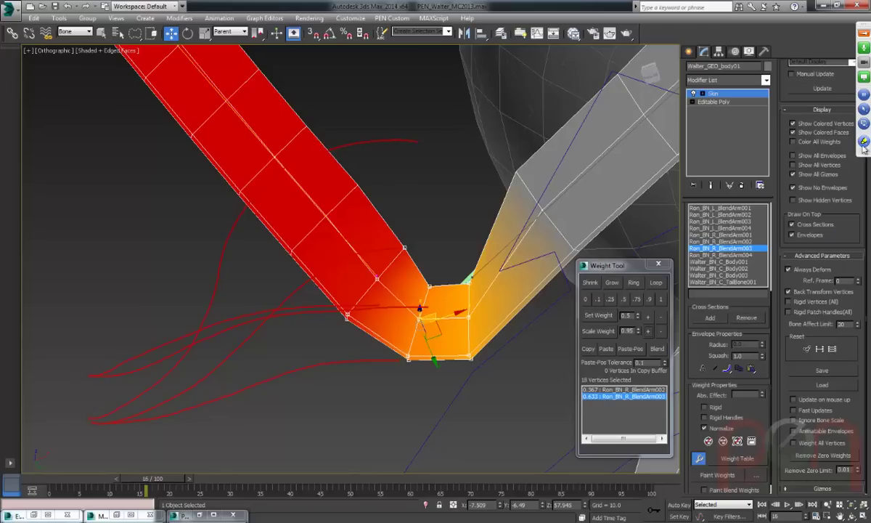
{"action": "right_click", "coordinate": [809, 139]}
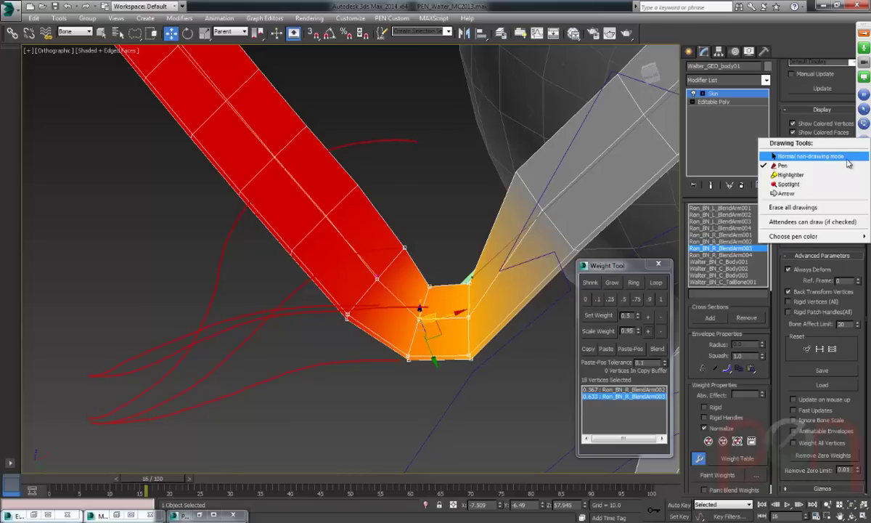
{"action": "left_click", "coordinate": [791, 208]}
{"action": "right_click", "coordinate": [809, 138]}
{"action": "left_click", "coordinate": [818, 157]}
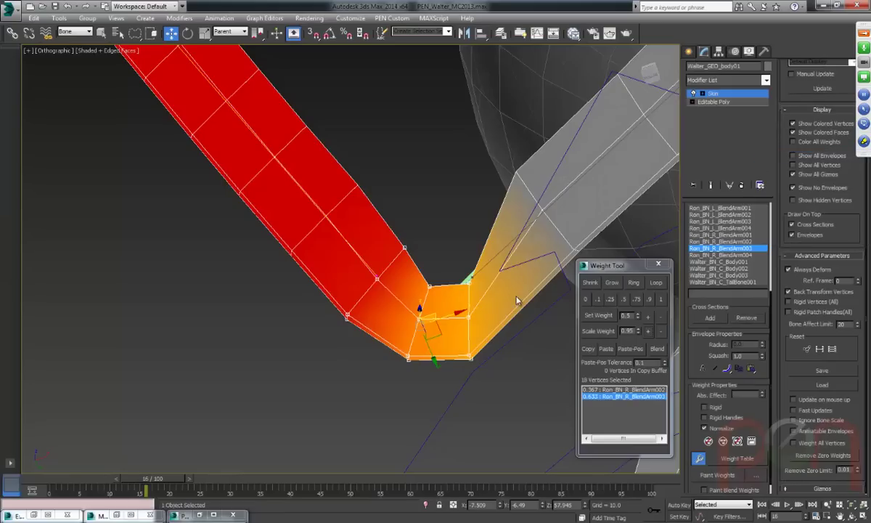
Select the elbow loop on the upper-arm side and scale its Ron_BN_R_BlendArm002 weight up to about 0.8.
{"action": "middle_click_drag", "start_coordinate": [513, 315], "coordinate": [435, 294], "text": "alt"}
{"action": "left_click_drag", "start_coordinate": [399, 264], "coordinate": [454, 285]}
{"action": "left_click", "coordinate": [648, 332]}
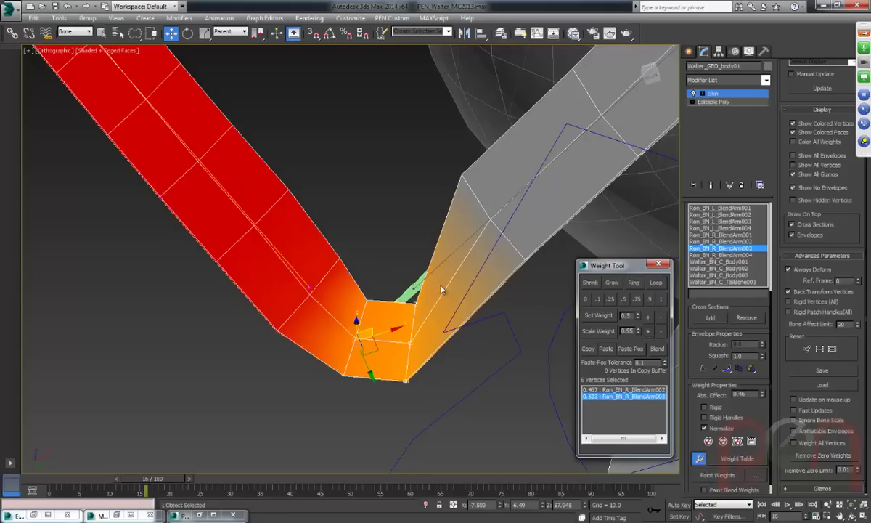
{"action": "left_click", "coordinate": [440, 264]}
{"action": "left_click", "coordinate": [647, 331]}
{"action": "left_click", "coordinate": [648, 332]}
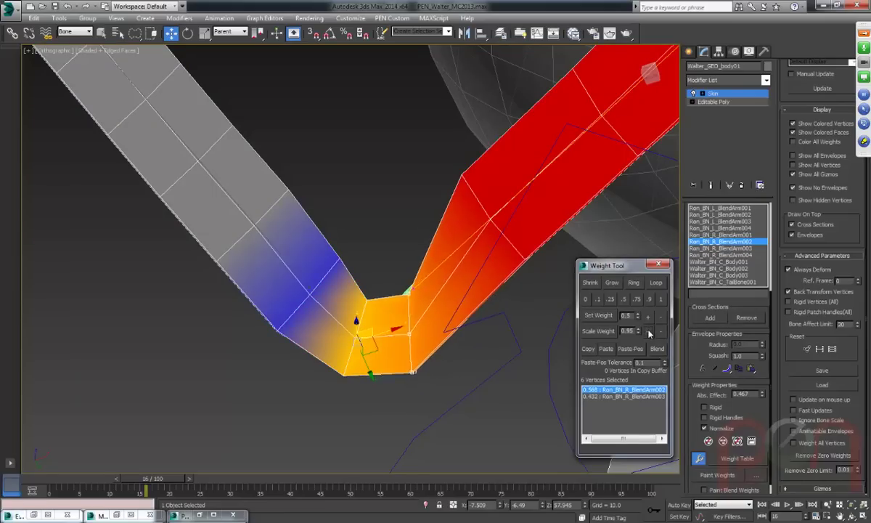
{"action": "left_click", "coordinate": [649, 332]}
{"action": "left_click", "coordinate": [649, 331]}
{"action": "left_click", "coordinate": [650, 331]}
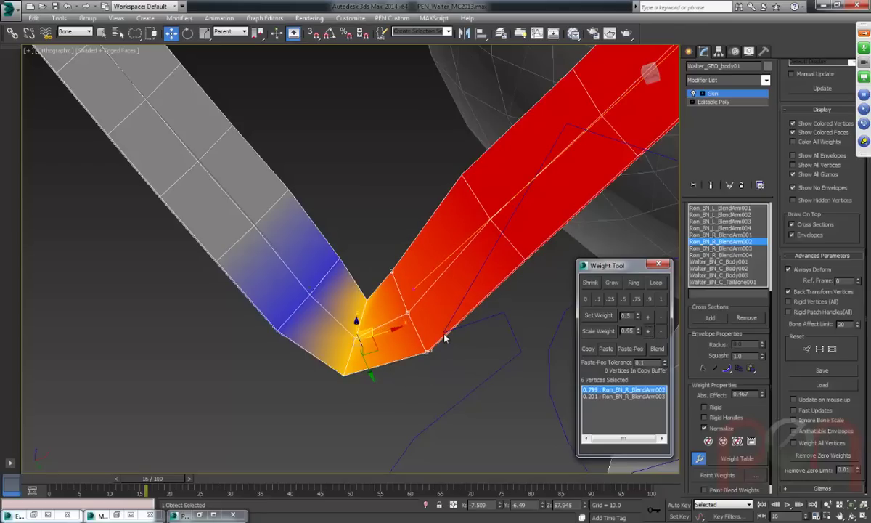
Scale the middle elbow loop's Ron_BN_R_BlendArm002 weight up to about 0.49 and raise the neighbouring upper-arm loop's weight further.
{"action": "mouse_move", "coordinate": [356, 289]}
{"action": "left_mouse_down"}
{"action": "mouse_move", "coordinate": [355, 407]}
{"action": "mouse_move", "coordinate": [399, 311]}
{"action": "left_mouse_up"}
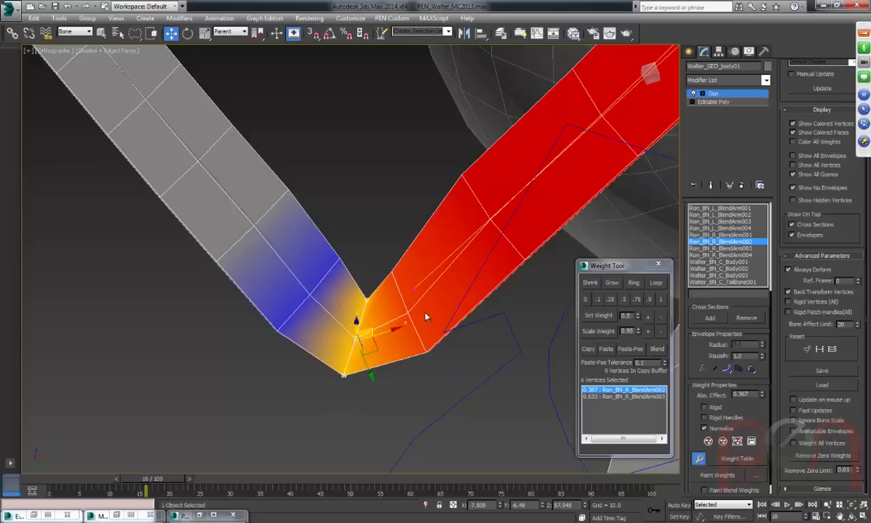
{"action": "left_click", "coordinate": [649, 331]}
{"action": "left_click", "coordinate": [648, 332]}
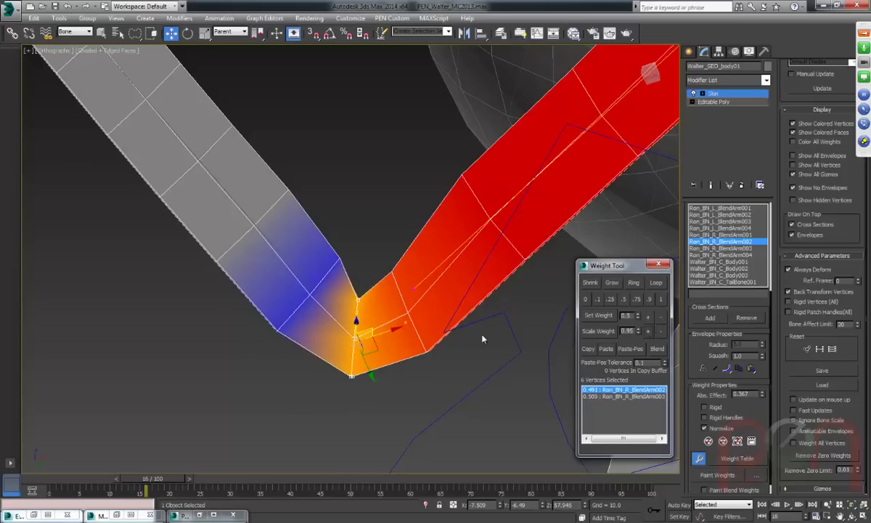
{"action": "left_click", "coordinate": [648, 332]}
{"action": "left_click", "coordinate": [648, 333]}
Select the elbow loop on the forearm side and raise its Ron_BN_R_BlendArm003 weight to 1.
{"action": "mouse_move", "coordinate": [319, 249]}
{"action": "left_mouse_down"}
{"action": "mouse_move", "coordinate": [281, 296]}
{"action": "mouse_move", "coordinate": [309, 243]}
{"action": "left_mouse_up"}
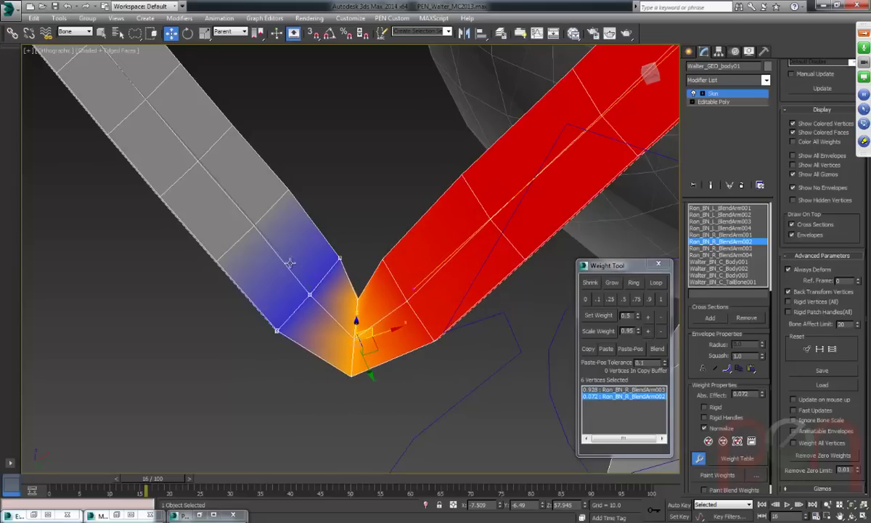
{"action": "left_click", "coordinate": [290, 263]}
{"action": "middle_click_drag", "start_coordinate": [488, 312], "coordinate": [428, 330], "text": "alt"}
Make Ron_BN_R_BlendArm004 the active bone and examine the hand's weights and the bent right arm from several angles.
{"action": "scroll", "coordinate": [403, 273], "scroll_direction": "down", "scroll_amount": 3}
{"action": "scroll", "coordinate": [403, 313], "scroll_direction": "up", "scroll_amount": 3}
{"action": "scroll", "coordinate": [227, 370], "scroll_direction": "up", "scroll_amount": 2}
{"action": "middle_click_drag", "start_coordinate": [227, 370], "coordinate": [315, 263], "text": "alt"}
{"action": "left_click", "coordinate": [288, 235]}
{"action": "middle_click_drag", "start_coordinate": [289, 234], "coordinate": [348, 319], "text": "alt"}
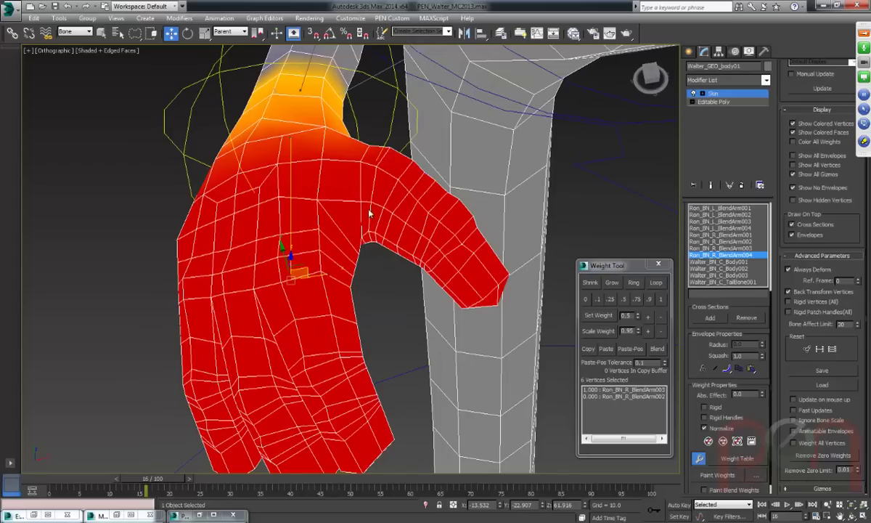
{"action": "middle_click_drag", "start_coordinate": [437, 326], "coordinate": [410, 251]}
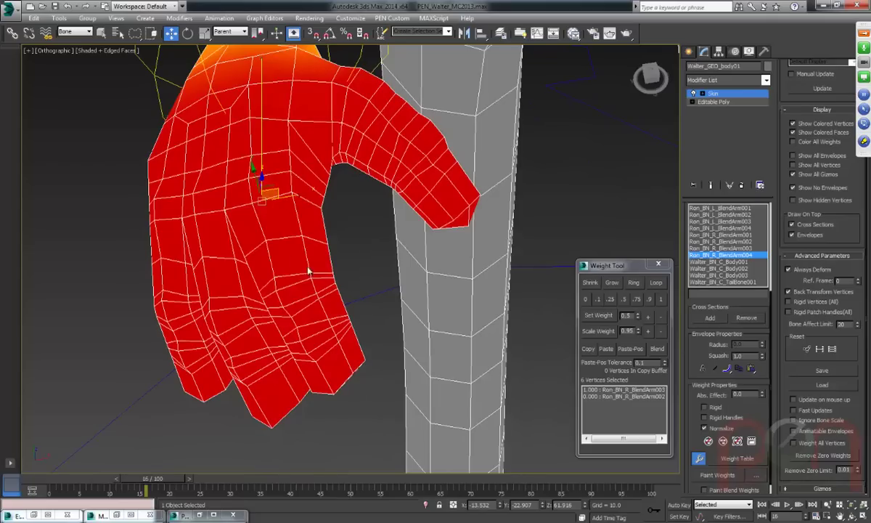
{"action": "mouse_move", "coordinate": [589, 266]}
{"action": "left_mouse_down"}
{"action": "mouse_move", "coordinate": [580, 273]}
{"action": "mouse_move", "coordinate": [585, 266]}
{"action": "left_mouse_up"}
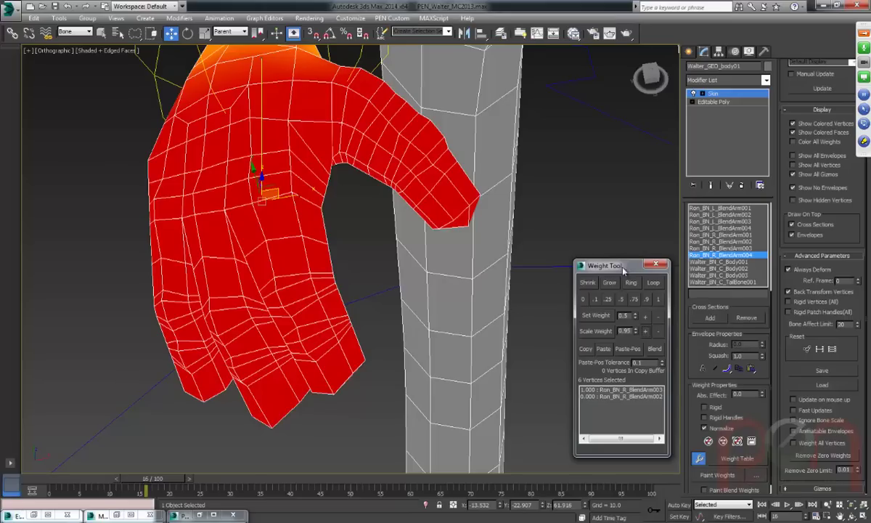
{"action": "left_click_drag", "start_coordinate": [625, 269], "coordinate": [625, 258]}
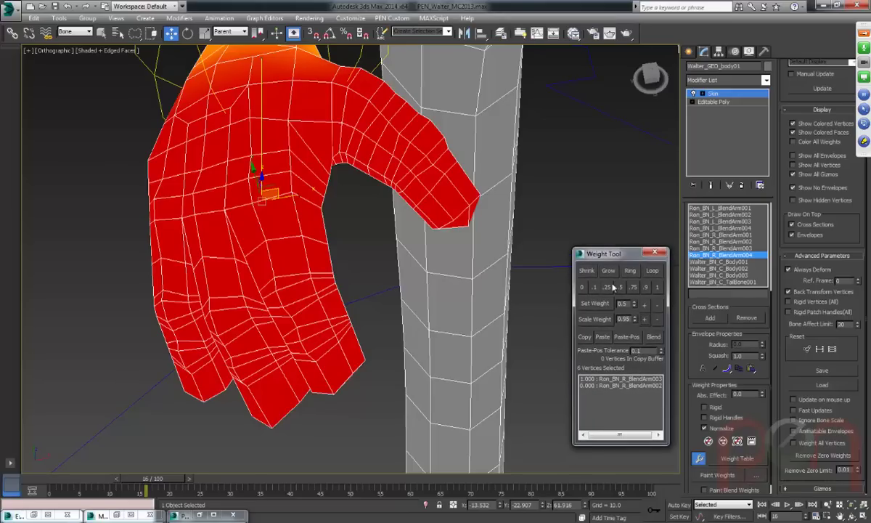
{"action": "scroll", "coordinate": [256, 232], "scroll_direction": "down", "scroll_amount": 6}
{"action": "middle_click_drag", "start_coordinate": [301, 187], "coordinate": [196, 231], "text": "alt"}
{"action": "scroll", "coordinate": [196, 231], "scroll_direction": "up", "scroll_amount": 4}
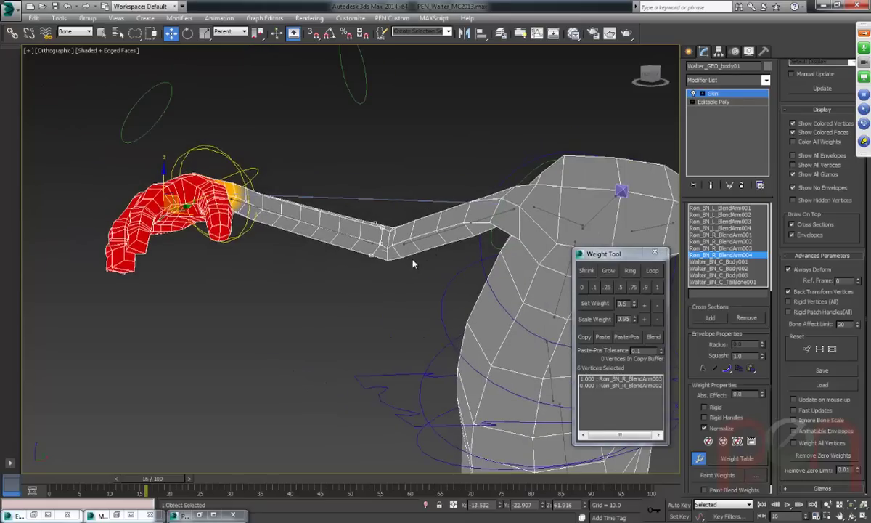
{"action": "middle_click_drag", "start_coordinate": [423, 261], "coordinate": [445, 250], "text": "alt"}
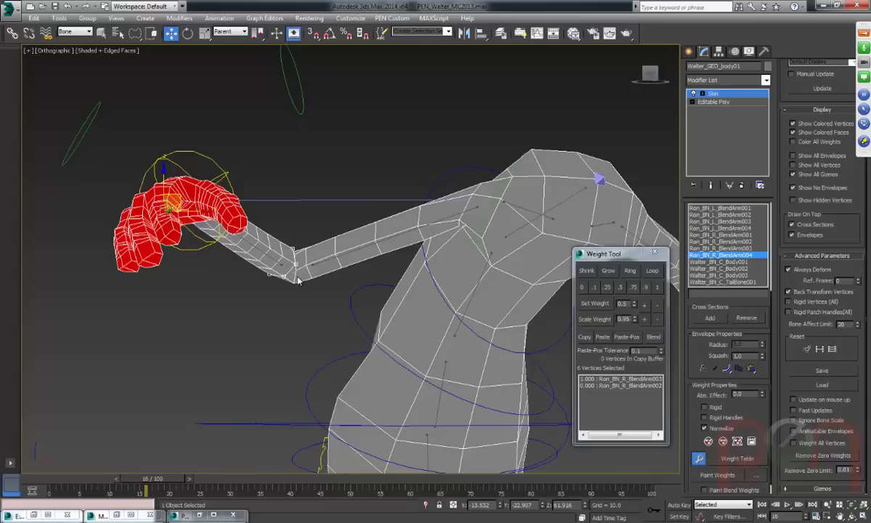
{"action": "middle_click_drag", "start_coordinate": [428, 321], "coordinate": [423, 219], "text": "alt"}
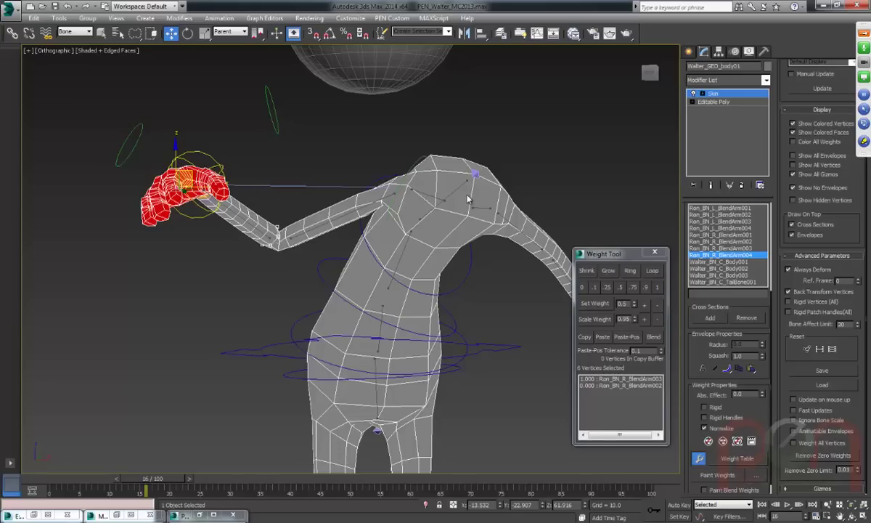
Return the animation to frame 0 and examine the arms and torso in the rest pose.
{"action": "left_click_drag", "start_coordinate": [148, 479], "coordinate": [27, 481]}
{"action": "scroll", "coordinate": [372, 377], "scroll_direction": "down", "scroll_amount": 3}
{"action": "middle_click_drag", "start_coordinate": [419, 320], "coordinate": [407, 293], "text": "alt"}
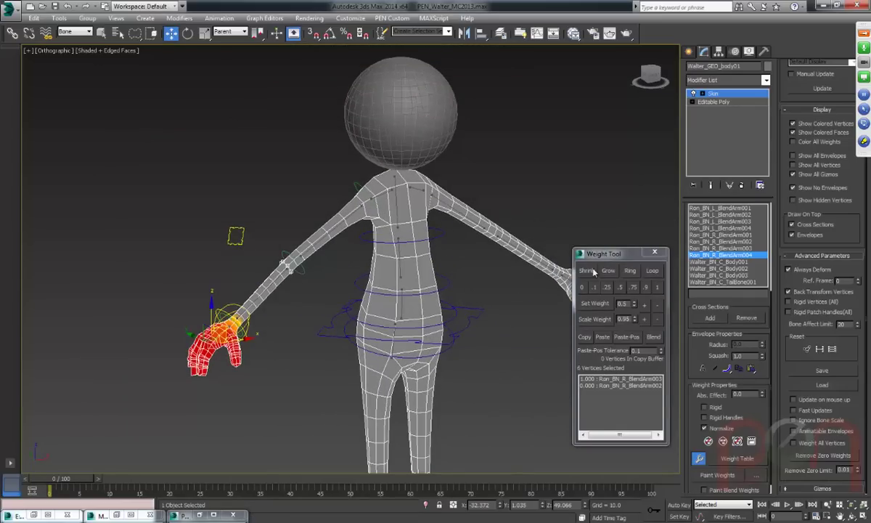
{"action": "middle_click_drag", "start_coordinate": [337, 281], "coordinate": [356, 308], "text": "alt"}
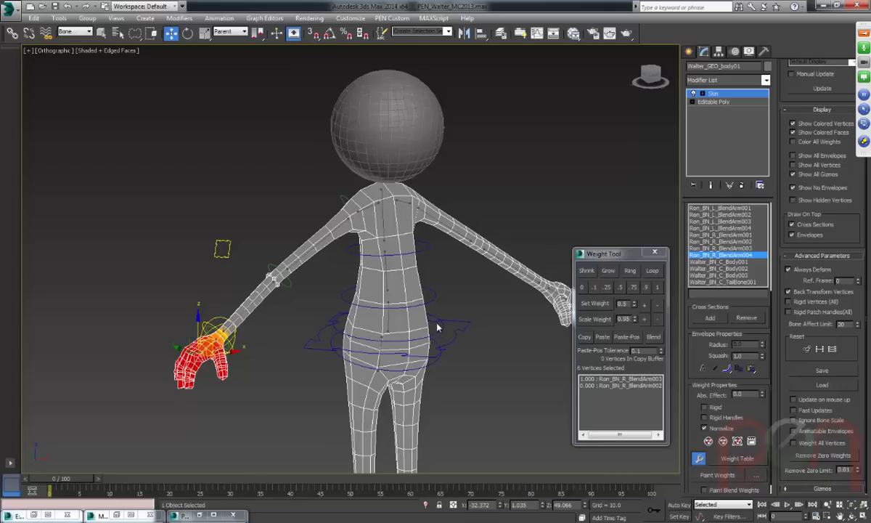
{"action": "mouse_move", "coordinate": [439, 327]}
{"action": "middle_mouse_down", "text": "alt"}
{"action": "mouse_move", "coordinate": [432, 313]}
{"action": "mouse_move", "coordinate": [436, 326]}
{"action": "middle_mouse_up", "text": "alt"}
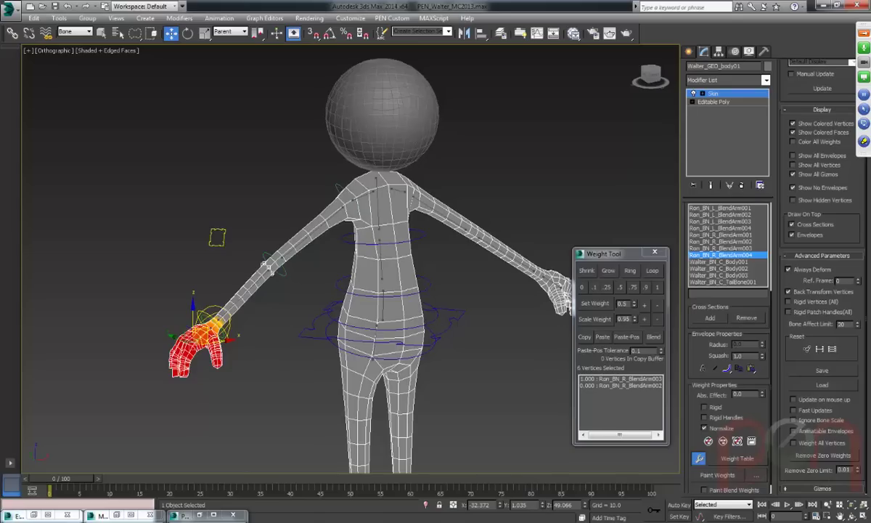
{"action": "middle_click_drag", "start_coordinate": [388, 303], "coordinate": [440, 334], "text": "alt"}
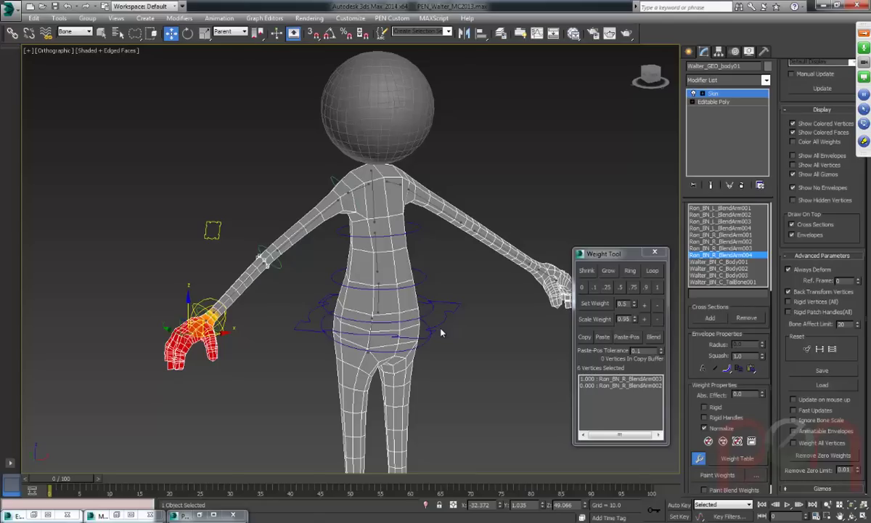
{"action": "middle_click_drag", "start_coordinate": [319, 358], "coordinate": [366, 356]}
{"action": "scroll", "coordinate": [365, 345], "scroll_direction": "up", "scroll_amount": 2}
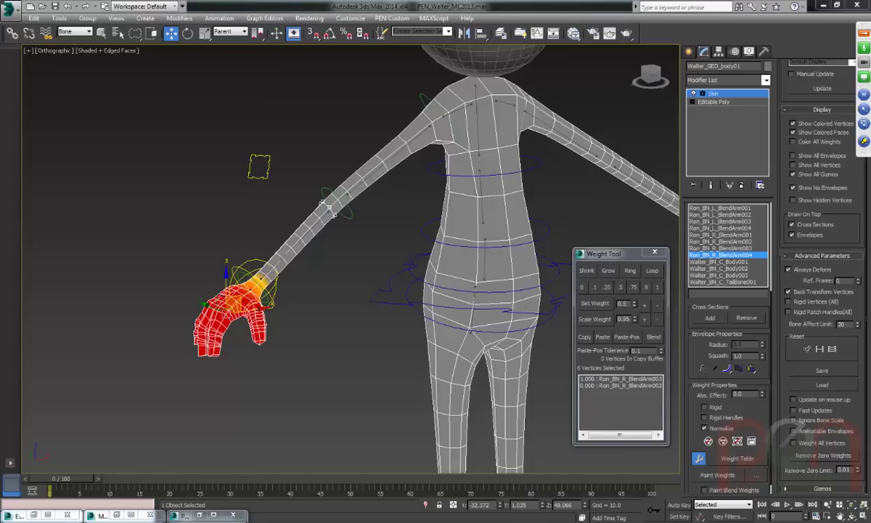
{"action": "middle_click_drag", "start_coordinate": [432, 225], "coordinate": [369, 216], "text": "alt"}
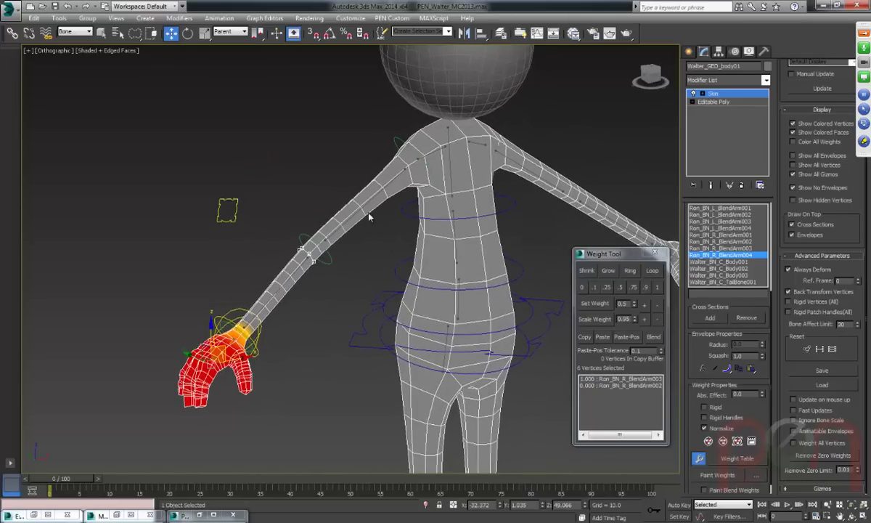
Leave Skin envelope editing and, with the selection filter set to All, move the Arrows_CNT001 control down between the right hand and hips.
{"action": "left_click", "coordinate": [716, 95]}
{"action": "left_click", "coordinate": [239, 220]}
{"action": "middle_click_drag", "start_coordinate": [240, 220], "coordinate": [268, 384], "text": "alt"}
{"action": "left_click", "coordinate": [71, 33]}
{"action": "left_click", "coordinate": [71, 39]}
{"action": "left_click_drag", "start_coordinate": [313, 199], "coordinate": [250, 246]}
{"action": "middle_click_drag", "start_coordinate": [324, 248], "coordinate": [322, 228], "text": "alt"}
{"action": "left_click_drag", "start_coordinate": [267, 200], "coordinate": [400, 327]}
{"action": "middle_click_drag", "start_coordinate": [402, 293], "coordinate": [363, 279], "text": "alt"}
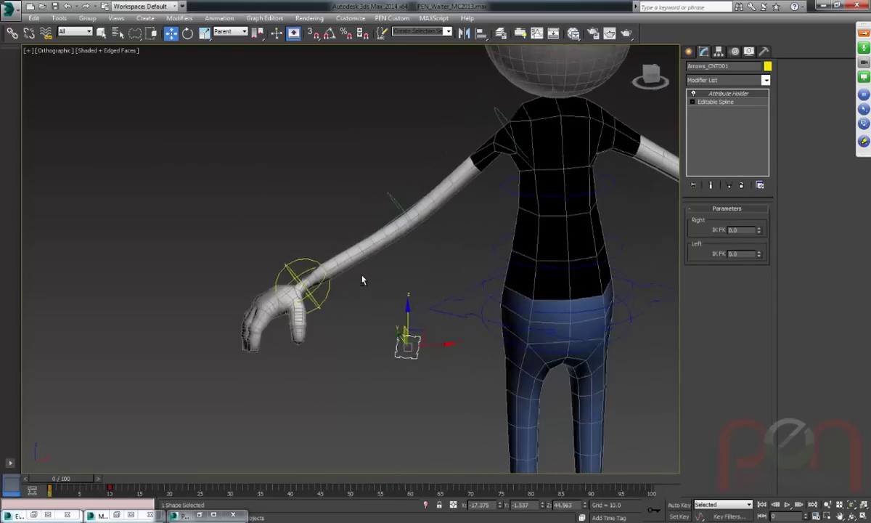
Sketch red pen outlines of the forearm and upper arm bones meeting at the right elbow.
{"action": "scroll", "coordinate": [379, 282], "scroll_direction": "up", "scroll_amount": 3}
{"action": "middle_click_drag", "start_coordinate": [514, 177], "coordinate": [383, 246]}
{"action": "mouse_move", "coordinate": [404, 180]}
{"action": "middle_mouse_down", "text": "alt"}
{"action": "mouse_move", "coordinate": [437, 177]}
{"action": "mouse_move", "coordinate": [405, 175]}
{"action": "mouse_move", "coordinate": [389, 189]}
{"action": "mouse_move", "coordinate": [476, 177]}
{"action": "mouse_move", "coordinate": [406, 181]}
{"action": "mouse_move", "coordinate": [428, 169]}
{"action": "mouse_move", "coordinate": [414, 169]}
{"action": "mouse_move", "coordinate": [401, 197]}
{"action": "middle_mouse_up", "text": "alt"}
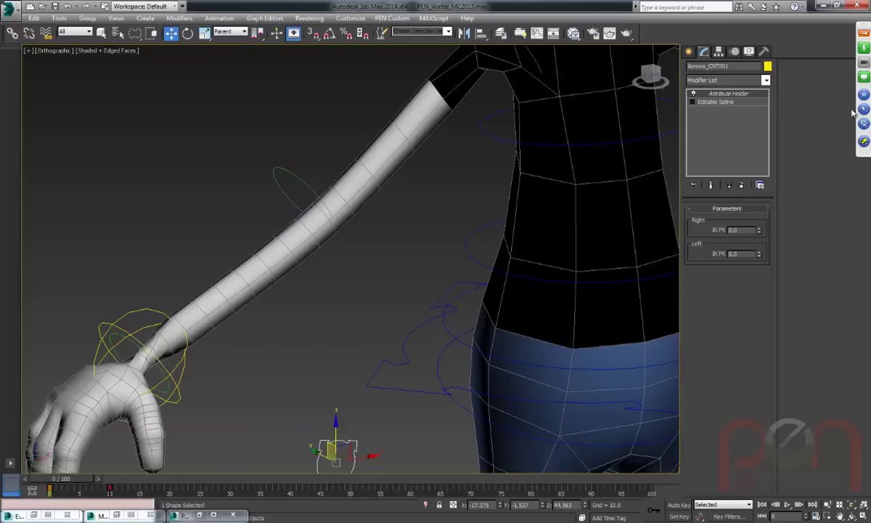
{"action": "left_click", "coordinate": [863, 143]}
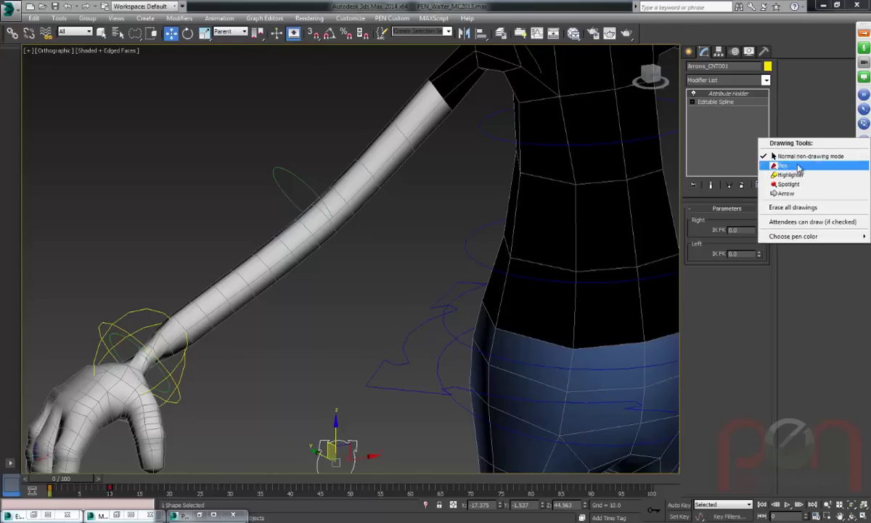
{"action": "left_click", "coordinate": [747, 164]}
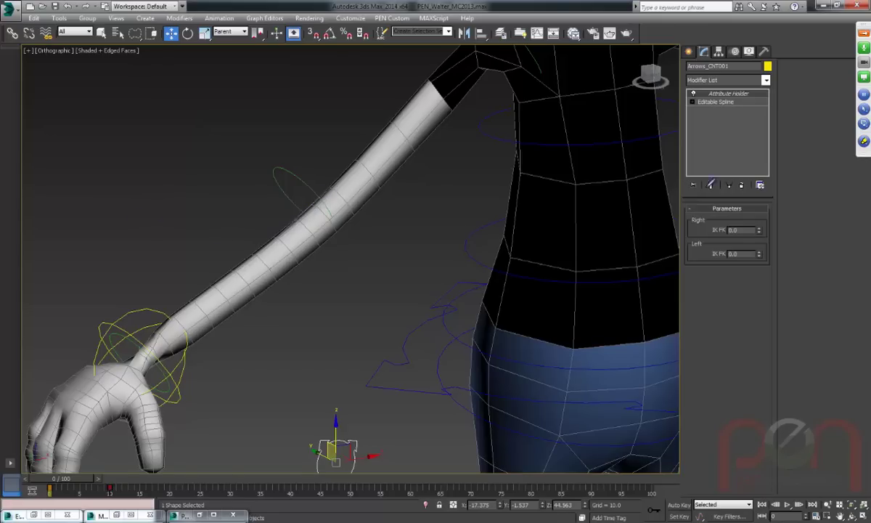
{"action": "mouse_move", "coordinate": [107, 232]}
{"action": "left_mouse_down"}
{"action": "mouse_move", "coordinate": [319, 197]}
{"action": "mouse_move", "coordinate": [342, 214]}
{"action": "mouse_move", "coordinate": [310, 230]}
{"action": "left_mouse_up"}
{"action": "mouse_move", "coordinate": [109, 250]}
{"action": "left_mouse_down"}
{"action": "mouse_move", "coordinate": [336, 218]}
{"action": "mouse_move", "coordinate": [525, 172]}
{"action": "mouse_move", "coordinate": [556, 185]}
{"action": "mouse_move", "coordinate": [535, 207]}
{"action": "left_mouse_up"}
{"action": "left_click_drag", "start_coordinate": [355, 214], "coordinate": [559, 211]}
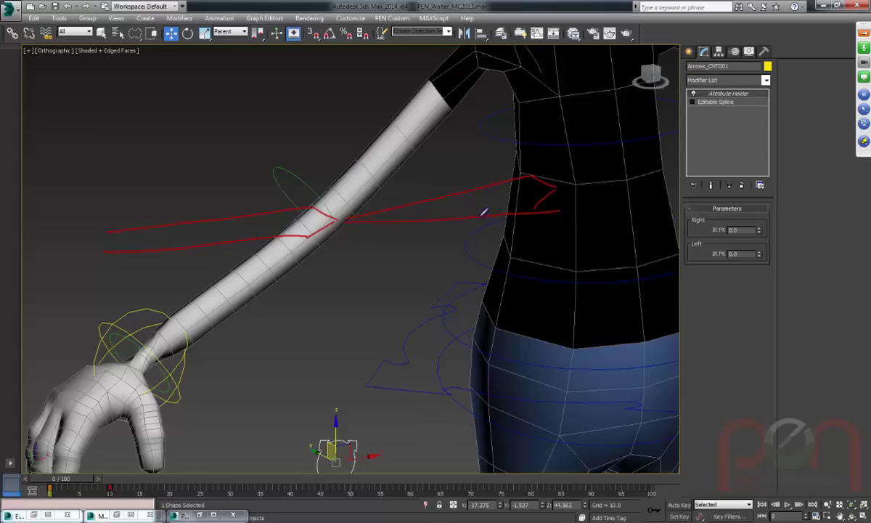
Change the annotation pen to green and mark three points above the sketched bones around the elbow.
{"action": "left_click", "coordinate": [864, 142]}
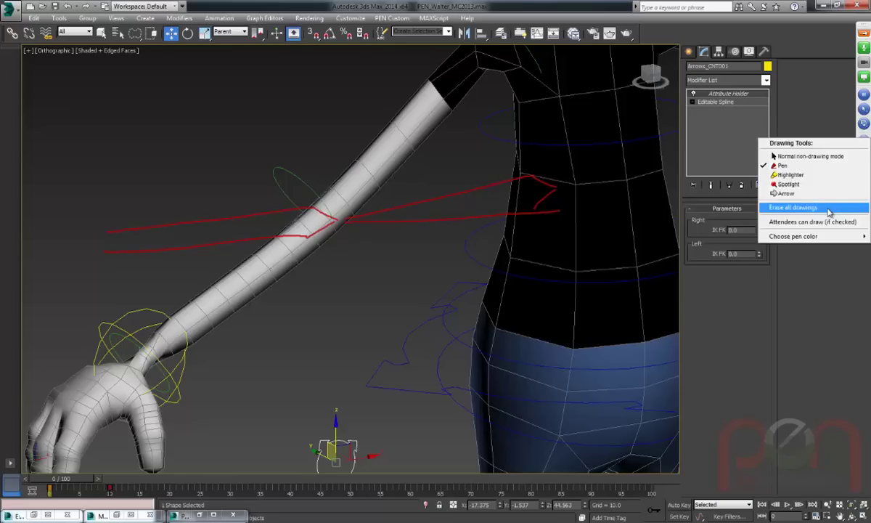
{"action": "mouse_move", "coordinate": [812, 238]}
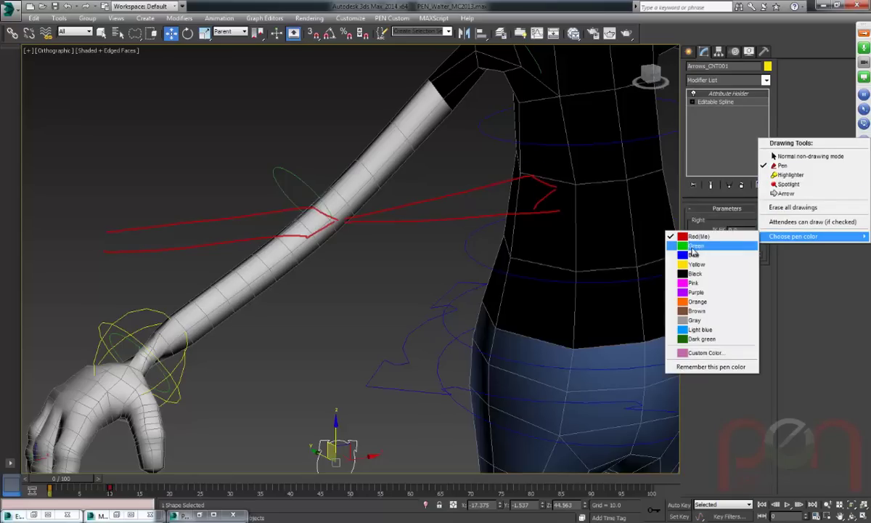
{"action": "left_click", "coordinate": [648, 241]}
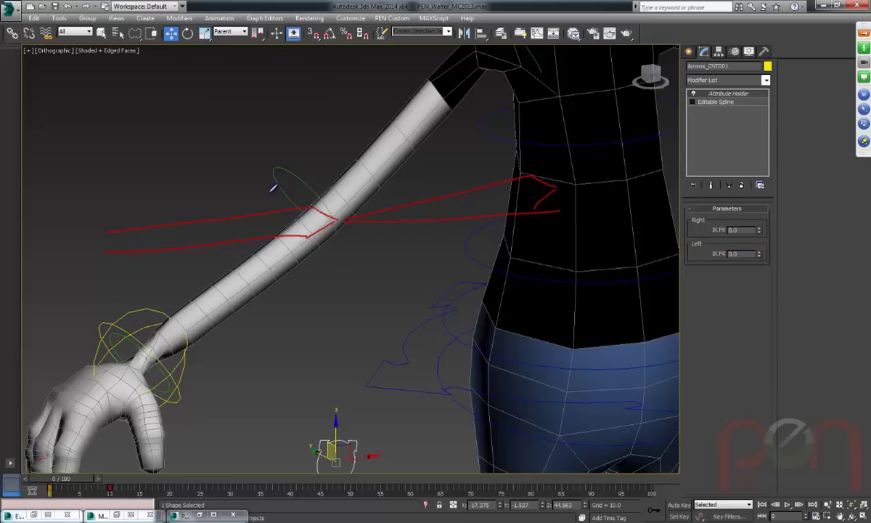
{"action": "left_click", "coordinate": [256, 194]}
{"action": "left_click", "coordinate": [341, 191]}
Switch the pen back to red and sketch the forearm bent upward from the elbow.
{"action": "left_click", "coordinate": [864, 141]}
{"action": "mouse_move", "coordinate": [770, 235]}
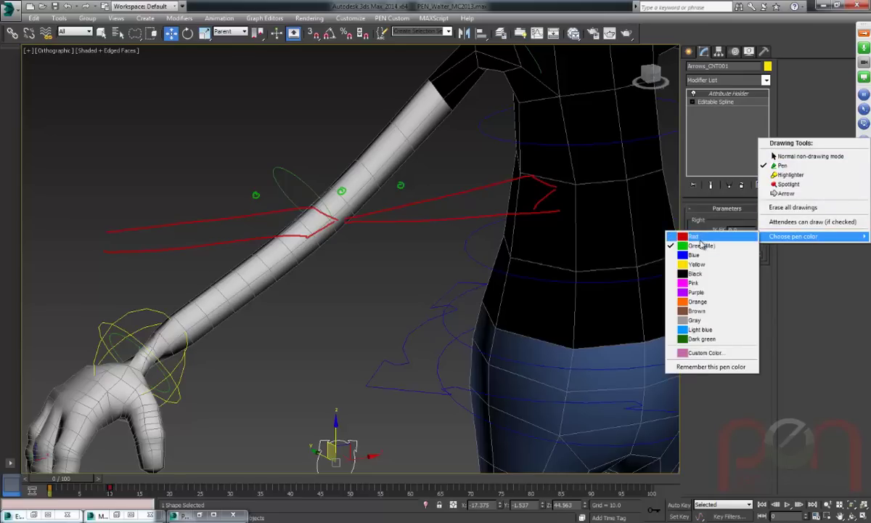
{"action": "left_click", "coordinate": [699, 247]}
{"action": "left_click", "coordinate": [344, 215]}
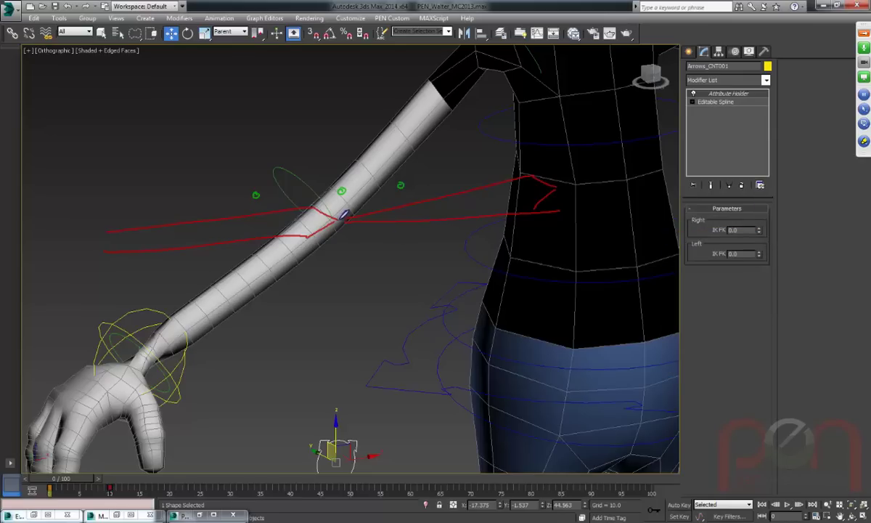
{"action": "mouse_move", "coordinate": [344, 215]}
{"action": "left_mouse_down"}
{"action": "mouse_move", "coordinate": [311, 64]}
{"action": "mouse_move", "coordinate": [324, 205]}
{"action": "mouse_move", "coordinate": [301, 30]}
{"action": "mouse_move", "coordinate": [291, 46]}
{"action": "mouse_move", "coordinate": [329, 158]}
{"action": "mouse_move", "coordinate": [344, 142]}
{"action": "mouse_move", "coordinate": [331, 197]}
{"action": "mouse_move", "coordinate": [309, 71]}
{"action": "mouse_move", "coordinate": [338, 216]}
{"action": "left_mouse_up"}
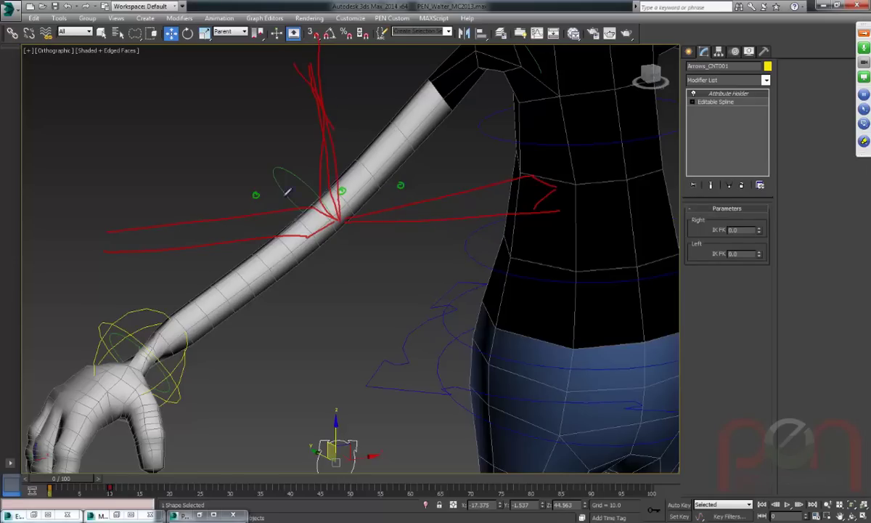
Change the annotation pen to purple and mark three points around the bent elbow sketch.
{"action": "left_click", "coordinate": [863, 144]}
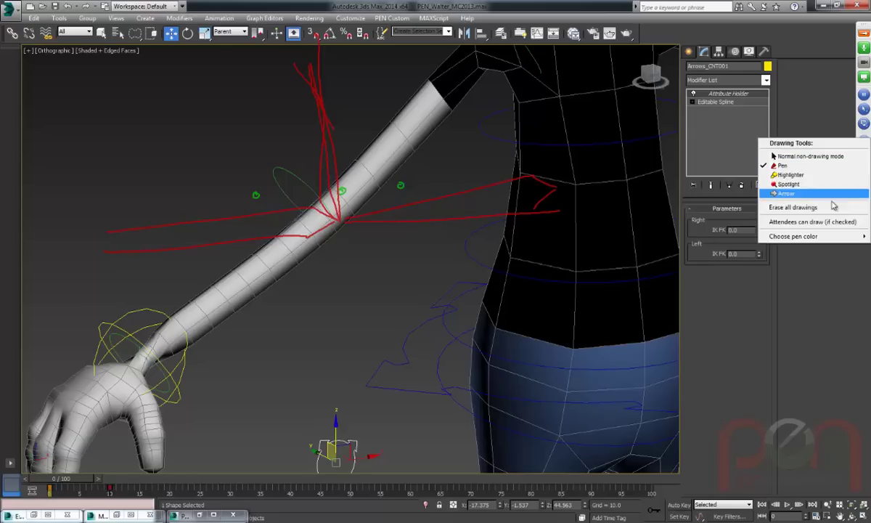
{"action": "mouse_move", "coordinate": [796, 238]}
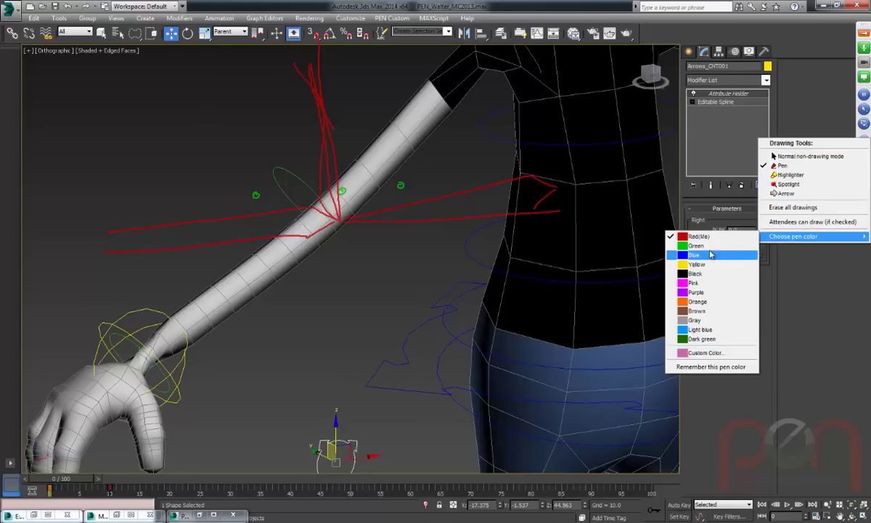
{"action": "left_click", "coordinate": [693, 293]}
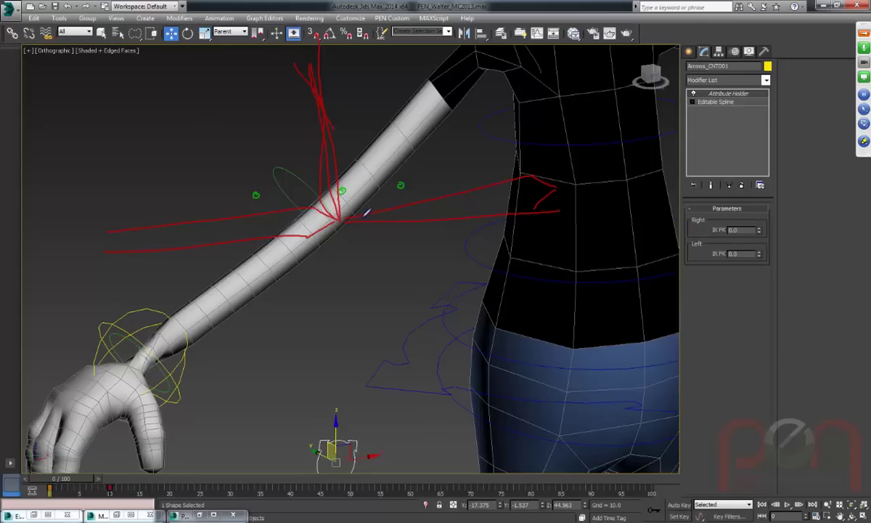
{"action": "left_click_drag", "start_coordinate": [355, 165], "coordinate": [354, 166]}
{"action": "left_click_drag", "start_coordinate": [350, 204], "coordinate": [350, 205]}
{"action": "left_click_drag", "start_coordinate": [400, 185], "coordinate": [398, 187]}
Leave the pen drawing mode and go to frame 5 of the animation.
{"action": "left_click", "coordinate": [864, 140]}
{"action": "left_click", "coordinate": [823, 163]}
{"action": "left_click_drag", "start_coordinate": [73, 479], "coordinate": [104, 484]}
Move the Sphere_CNT001 control at the right wrist to about X -19.8, Z 59.0, then clear the selection.
{"action": "key", "text": "w"}
{"action": "left_click_drag", "start_coordinate": [508, 283], "coordinate": [440, 259]}
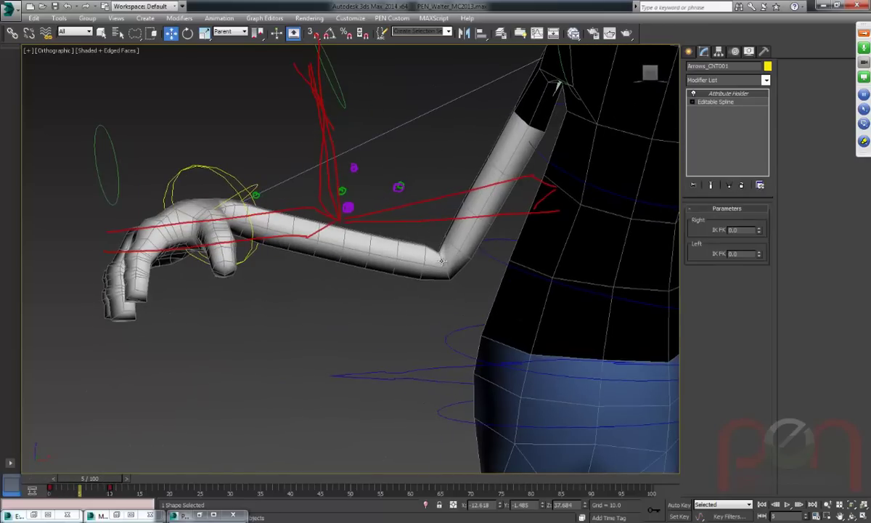
{"action": "left_click", "coordinate": [190, 195]}
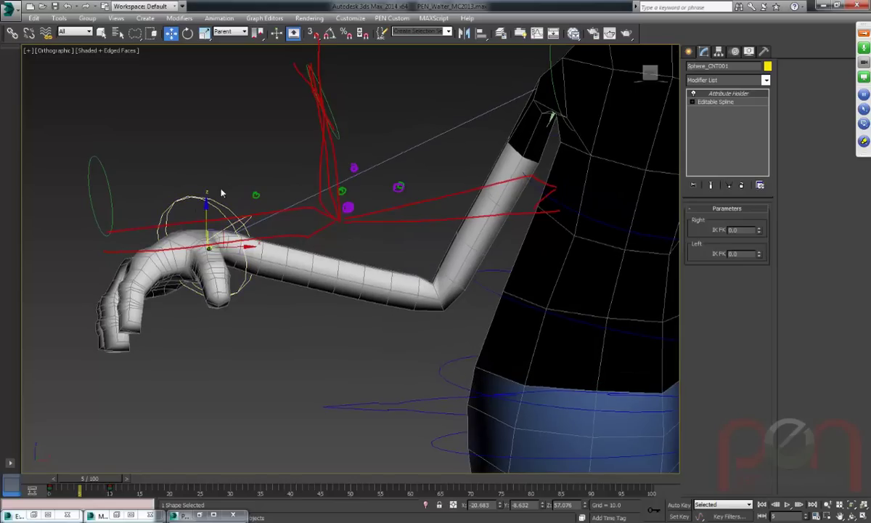
{"action": "left_click_drag", "start_coordinate": [219, 231], "coordinate": [192, 209]}
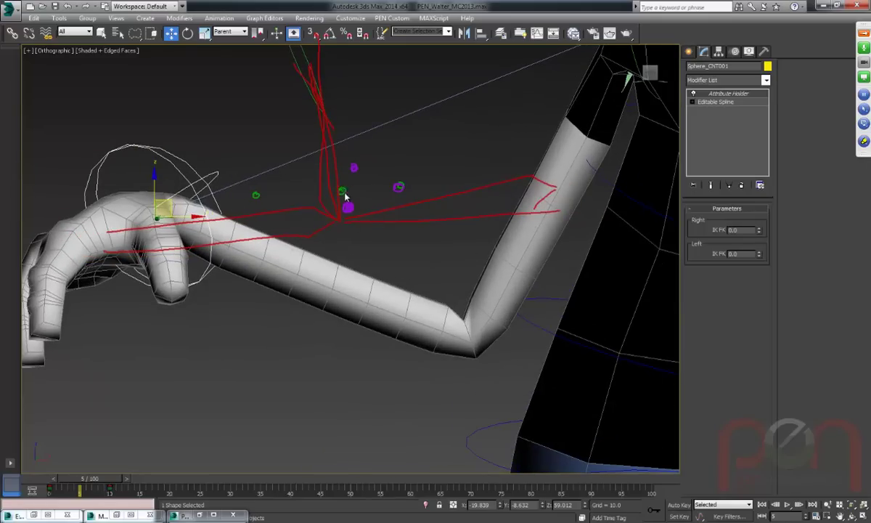
{"action": "left_click", "coordinate": [300, 220]}
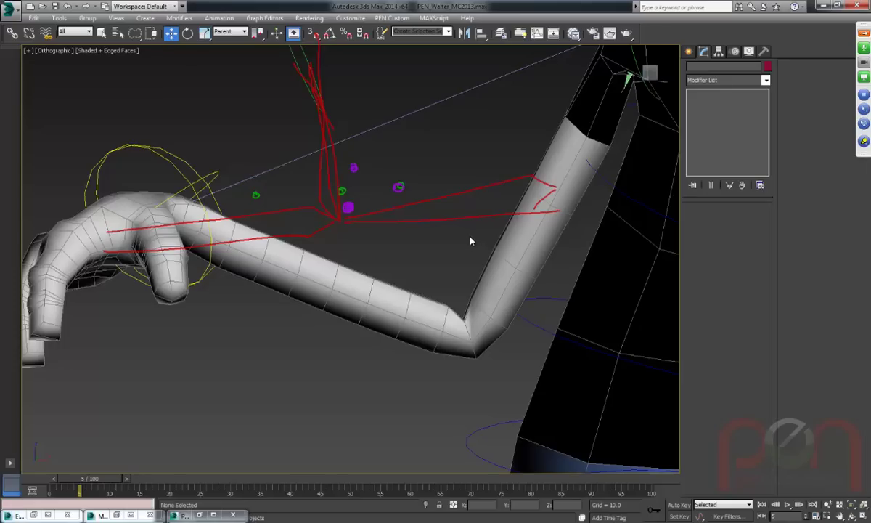
Select the Walter_GEO_body01 mesh and examine the bent right elbow, the shoulders and the feet.
{"action": "left_click", "coordinate": [473, 296]}
{"action": "middle_click_drag", "start_coordinate": [473, 296], "coordinate": [409, 315], "text": "alt"}
{"action": "scroll", "coordinate": [399, 330], "scroll_direction": "up", "scroll_amount": 5}
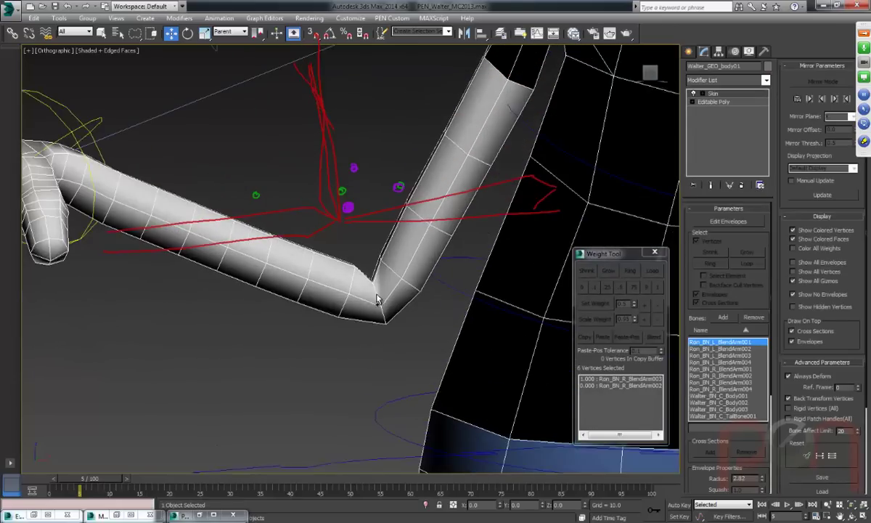
{"action": "mouse_move", "coordinate": [399, 272]}
{"action": "middle_mouse_down", "text": "alt"}
{"action": "mouse_move", "coordinate": [389, 282]}
{"action": "mouse_move", "coordinate": [366, 241]}
{"action": "middle_mouse_up", "text": "alt"}
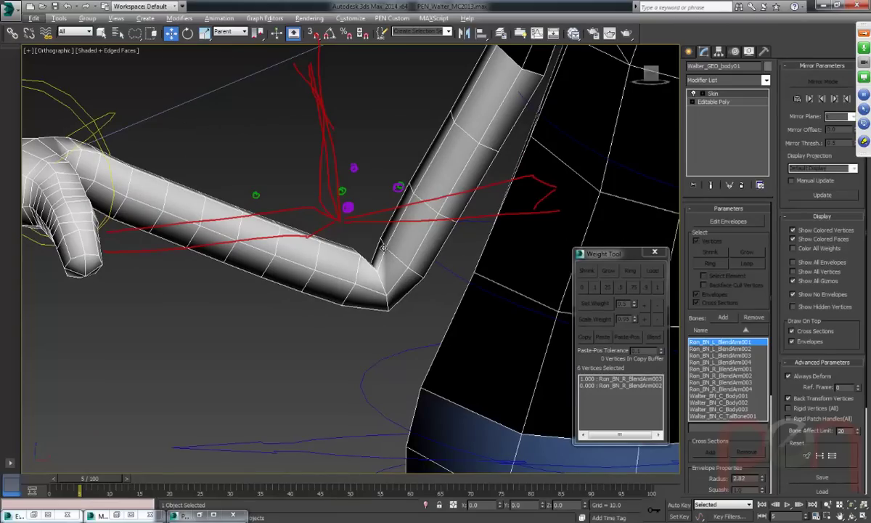
{"action": "middle_click_drag", "start_coordinate": [368, 219], "coordinate": [473, 100], "text": "alt"}
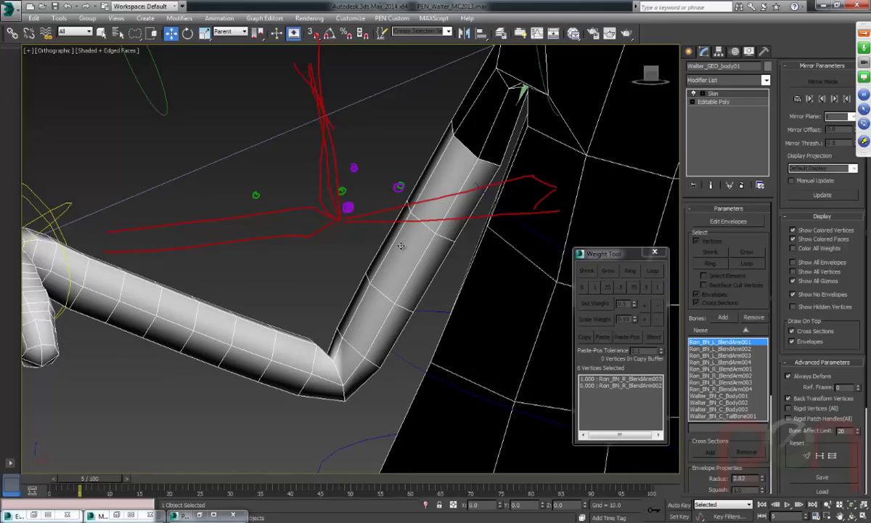
{"action": "middle_click_drag", "start_coordinate": [466, 277], "coordinate": [429, 229]}
{"action": "scroll", "coordinate": [355, 312], "scroll_direction": "down", "scroll_amount": 5}
{"action": "middle_click_drag", "start_coordinate": [424, 234], "coordinate": [424, 235], "text": "alt"}
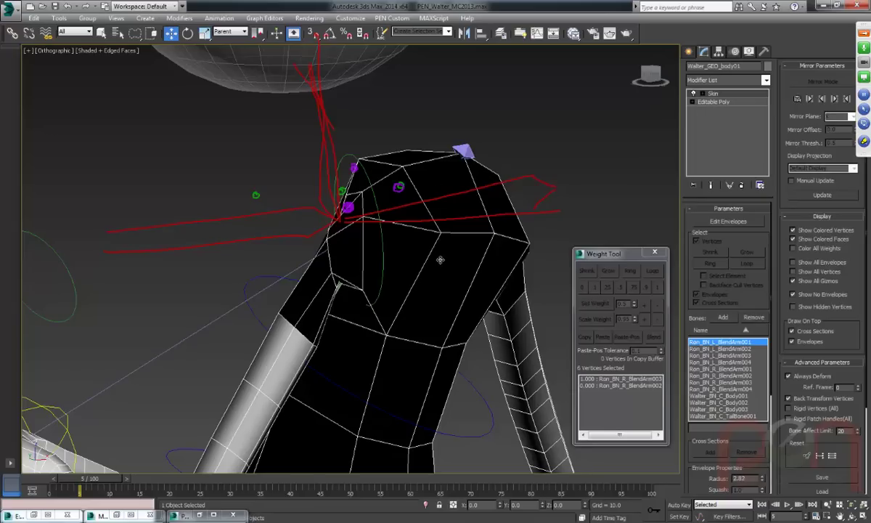
{"action": "mouse_move", "coordinate": [381, 284]}
{"action": "middle_mouse_down", "text": "alt"}
{"action": "mouse_move", "coordinate": [453, 295]}
{"action": "mouse_move", "coordinate": [369, 287]}
{"action": "mouse_move", "coordinate": [383, 279]}
{"action": "middle_mouse_up", "text": "alt"}
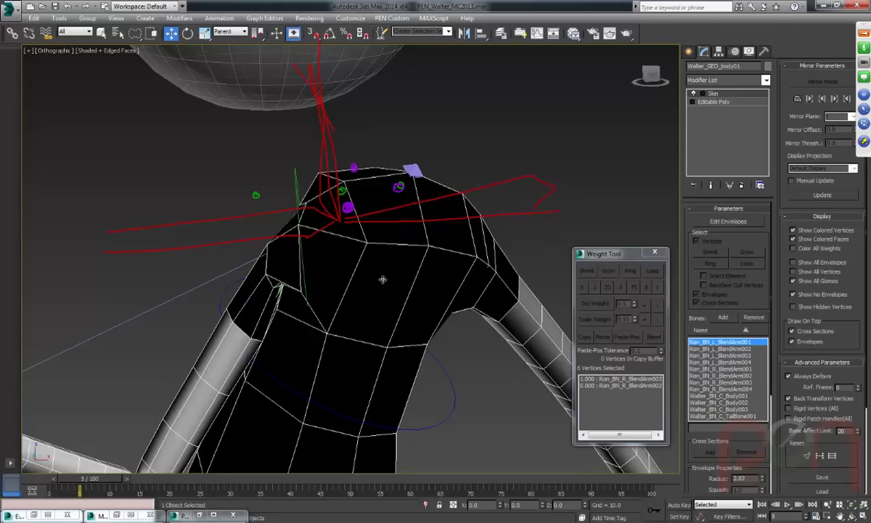
{"action": "scroll", "coordinate": [280, 321], "scroll_direction": "down", "scroll_amount": 5}
{"action": "middle_click_drag", "start_coordinate": [256, 281], "coordinate": [312, 377], "text": "alt"}
{"action": "scroll", "coordinate": [311, 377], "scroll_direction": "up", "scroll_amount": 3}
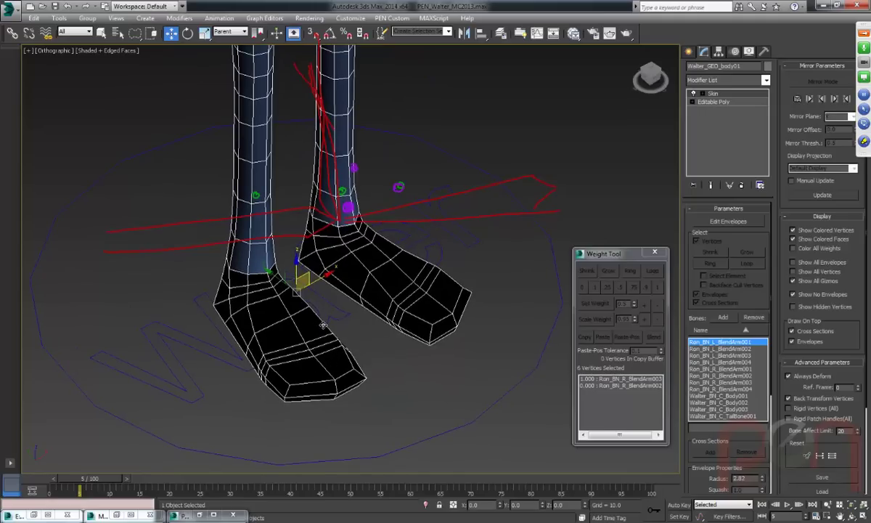
Switch to the browser with the PEN Productions Skin Tools page and erase all pen drawings from the screen.
{"action": "key", "text": "alt+Tab"}
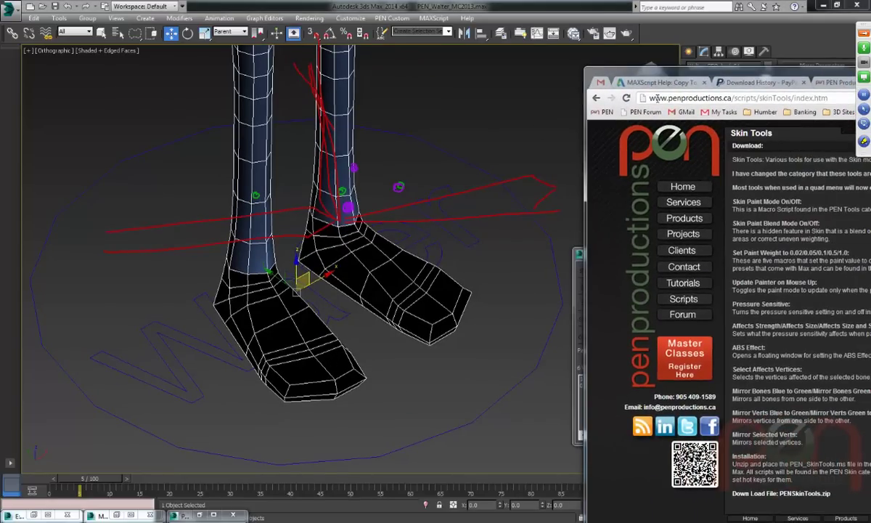
{"action": "left_click_drag", "start_coordinate": [715, 76], "coordinate": [293, 46]}
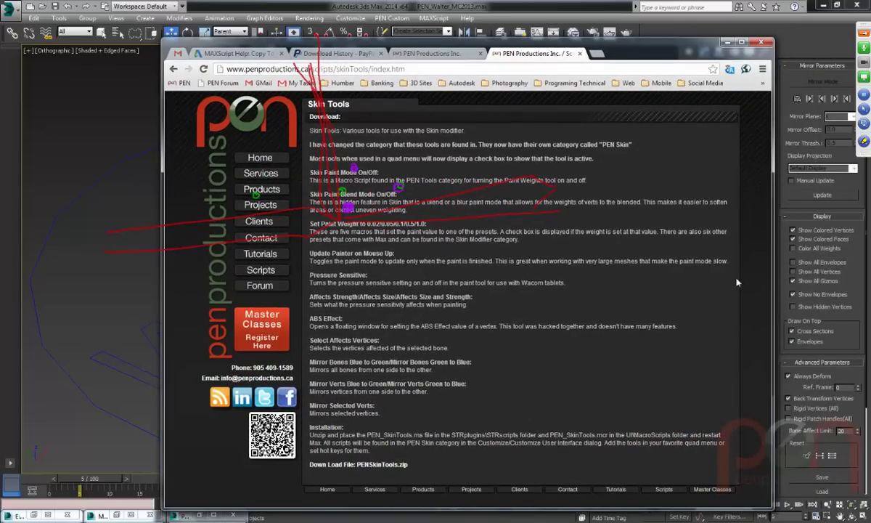
{"action": "left_click", "coordinate": [864, 140]}
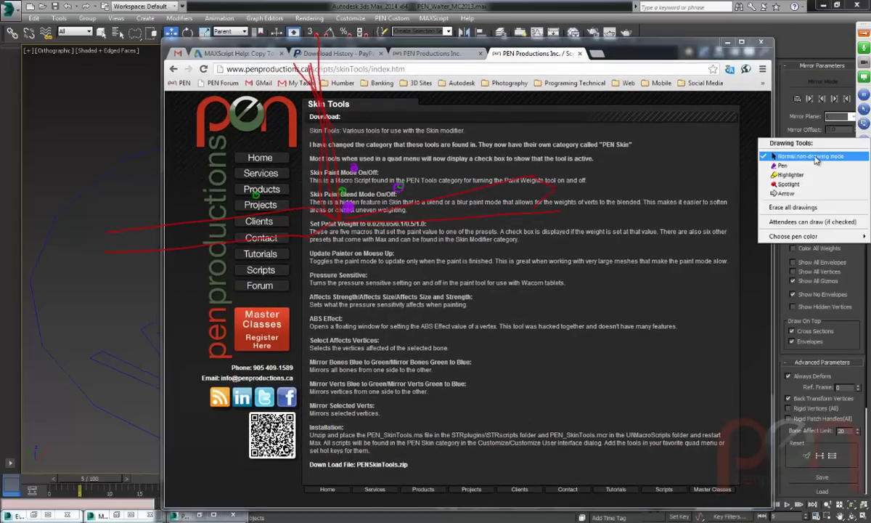
{"action": "left_click", "coordinate": [793, 207]}
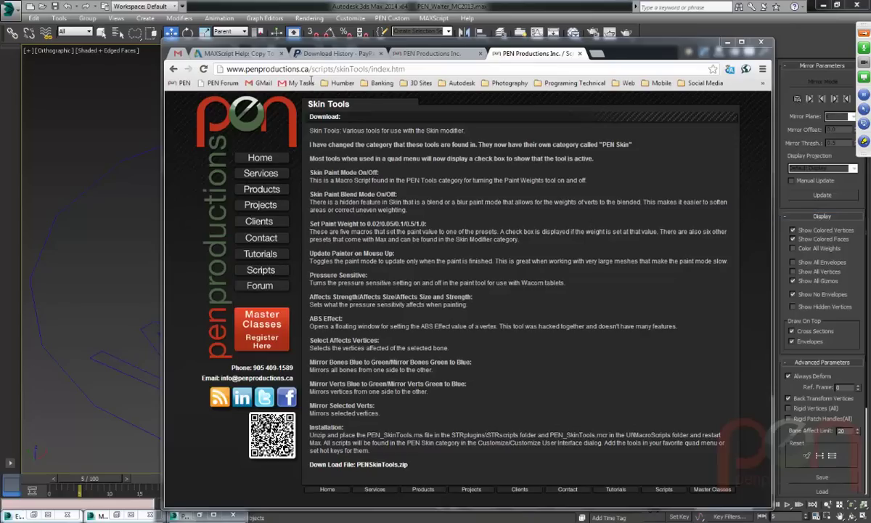
Open the Troll technical paper from the website's projects and play the Troll rig movie.
{"action": "left_click", "coordinate": [251, 202]}
{"action": "left_click_drag", "start_coordinate": [768, 174], "coordinate": [764, 386]}
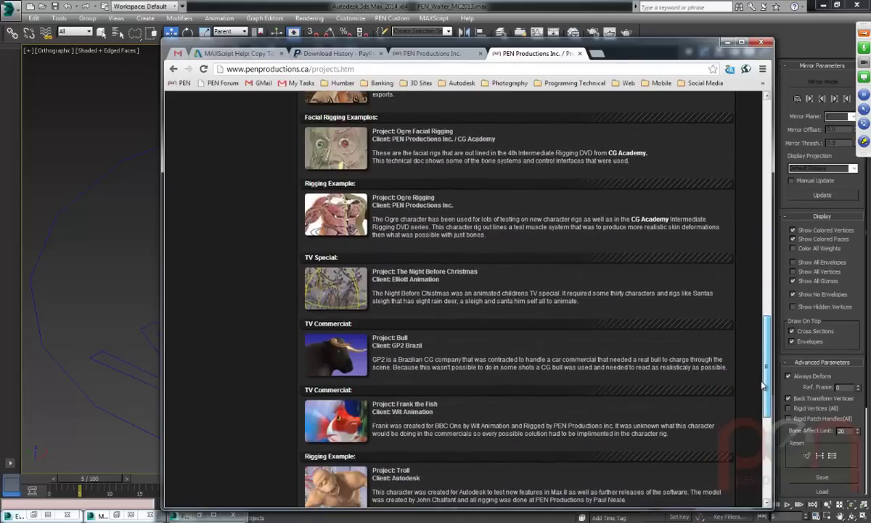
{"action": "scroll", "coordinate": [313, 312], "scroll_direction": "down", "scroll_amount": 5}
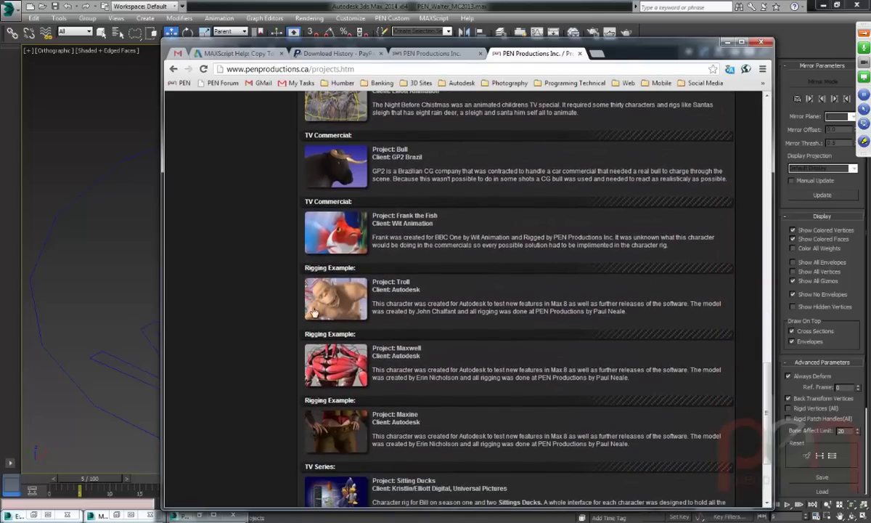
{"action": "left_click", "coordinate": [314, 312]}
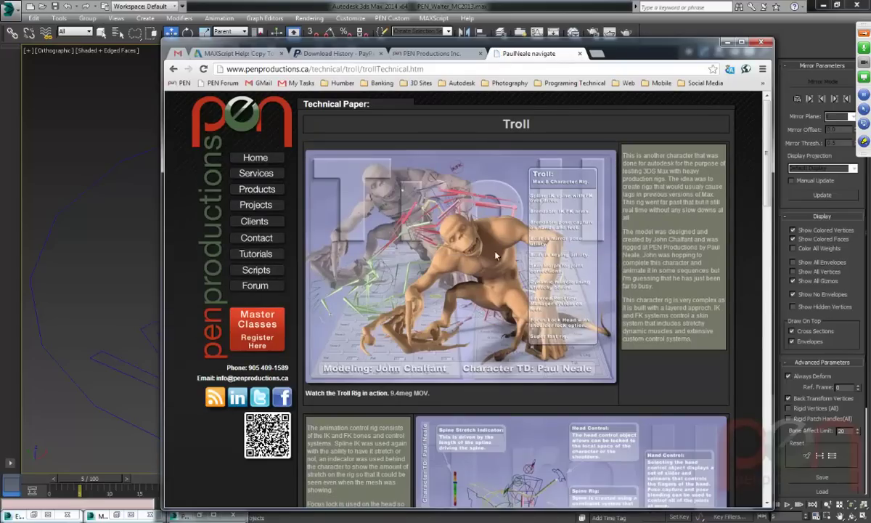
{"action": "left_click_drag", "start_coordinate": [638, 58], "coordinate": [618, 42]}
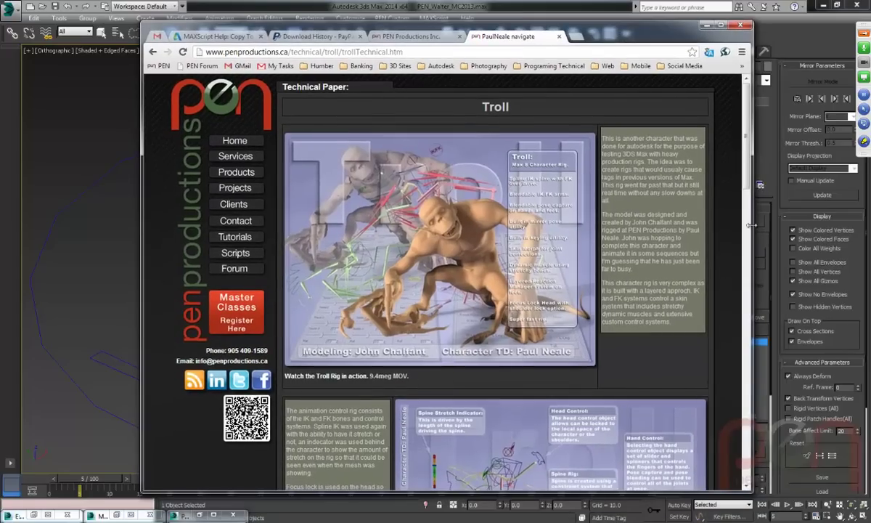
{"action": "double_click", "coordinate": [385, 375]}
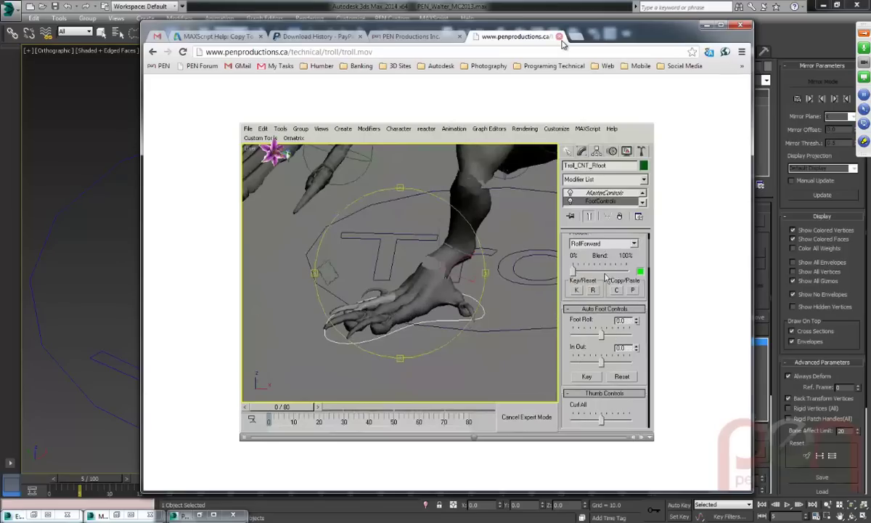
Return to 3ds Max and examine Walter's feet, legs and full posed body.
{"action": "left_click", "coordinate": [490, 5]}
{"action": "middle_click_drag", "start_coordinate": [351, 328], "coordinate": [367, 216], "text": "alt"}
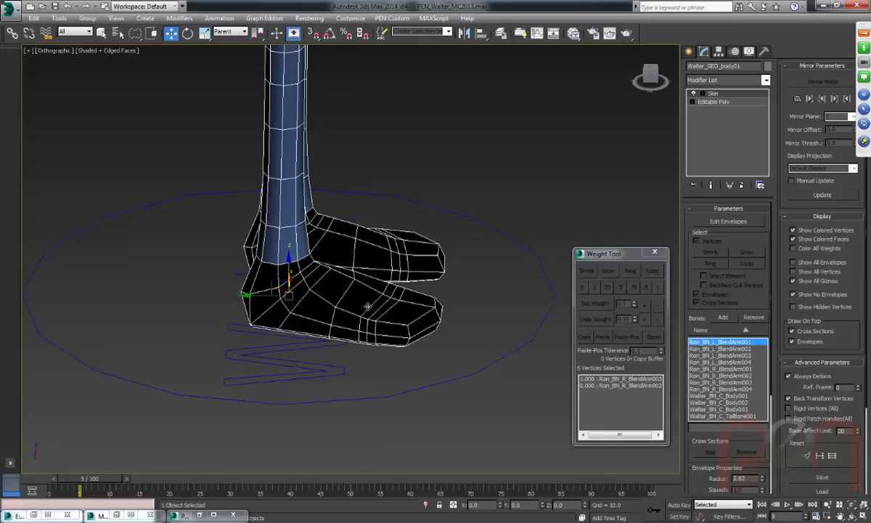
{"action": "middle_click_drag", "start_coordinate": [411, 280], "coordinate": [356, 351], "text": "alt"}
{"action": "scroll", "coordinate": [312, 270], "scroll_direction": "down", "scroll_amount": 4}
{"action": "scroll", "coordinate": [347, 341], "scroll_direction": "down", "scroll_amount": 3}
{"action": "scroll", "coordinate": [370, 316], "scroll_direction": "up", "scroll_amount": 2}
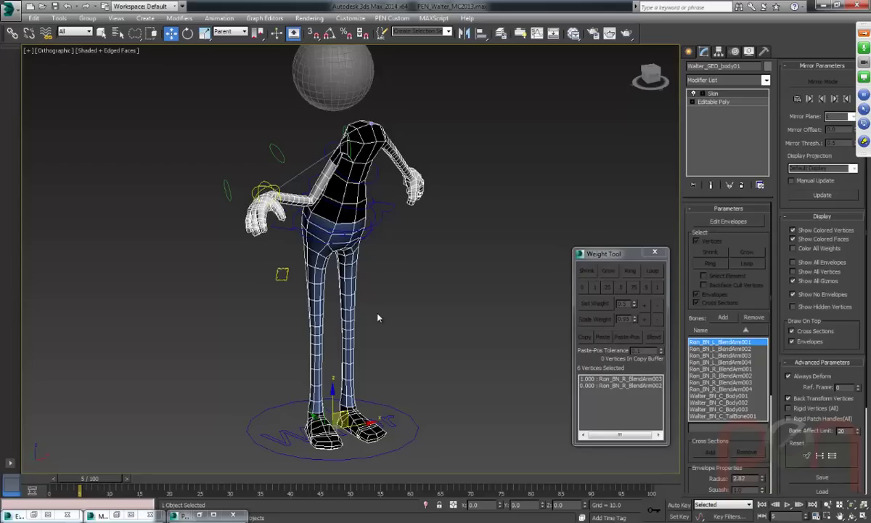
Switch back to the browser and watch the foot controls in the Troll rig movie.
{"action": "key", "text": "alt+Tab"}
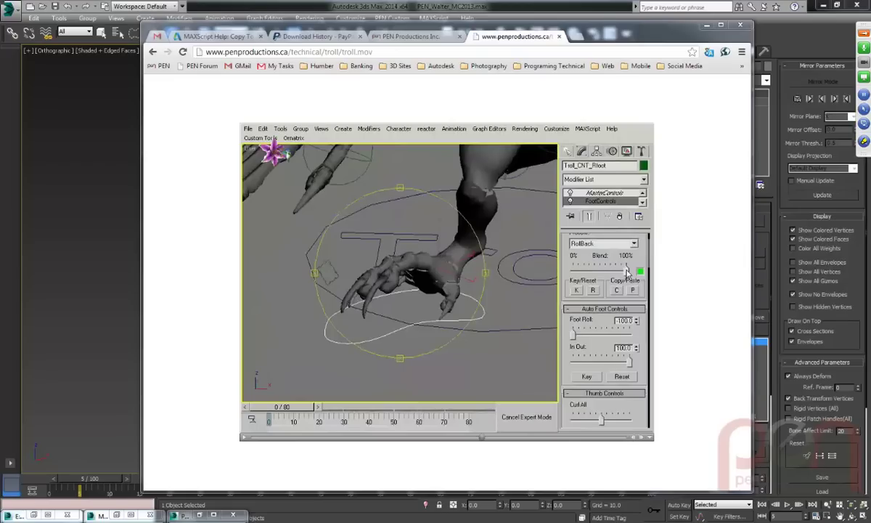
Switch back to 3ds Max and open Gwen.max, adopting the file's unit scale.
{"action": "left_click", "coordinate": [573, 12]}
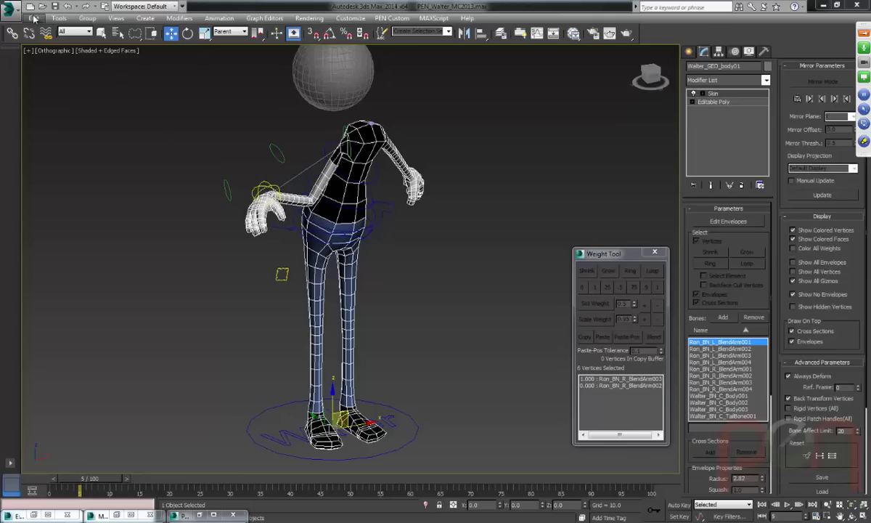
{"action": "left_click", "coordinate": [10, 10]}
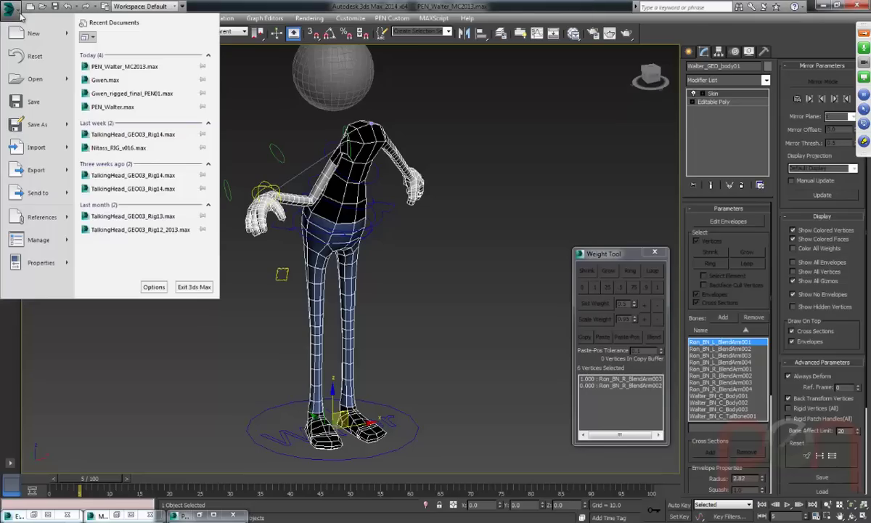
{"action": "left_click", "coordinate": [135, 81]}
{"action": "left_click", "coordinate": [433, 283]}
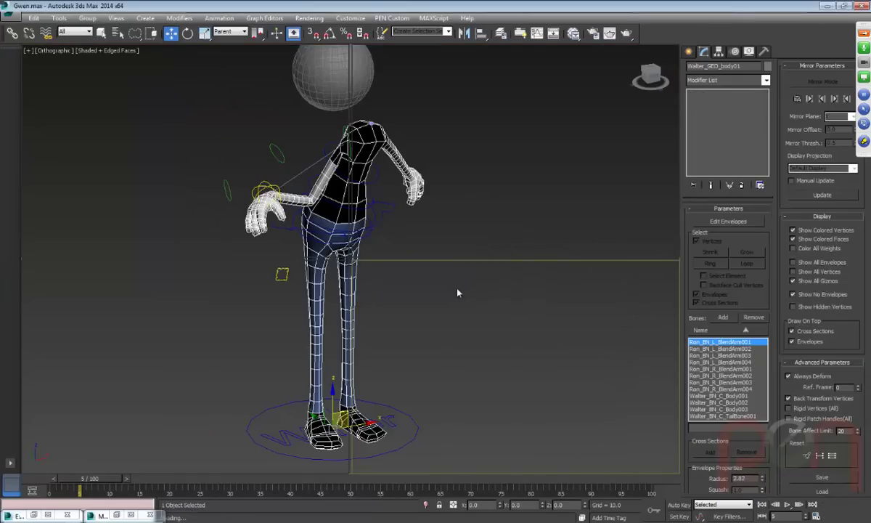
{"action": "left_click", "coordinate": [434, 349]}
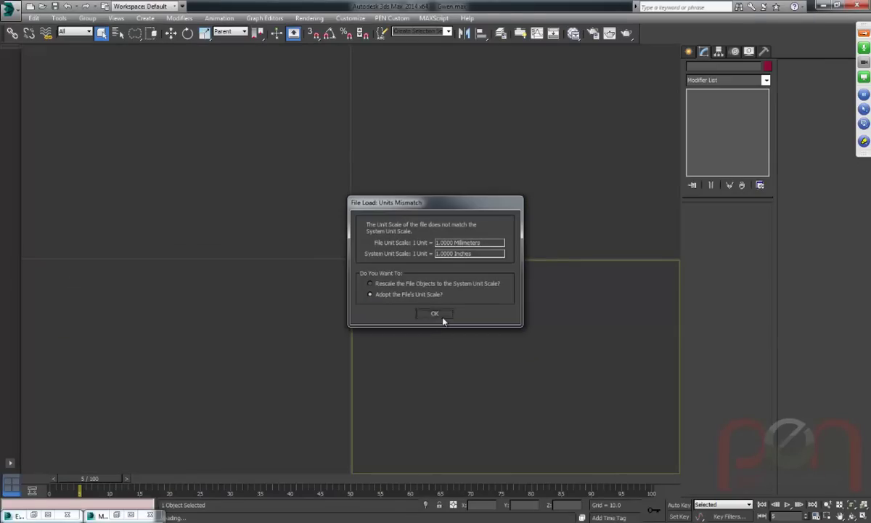
{"action": "left_click", "coordinate": [443, 316]}
Examine Gwen's jacket, pockets and buttons up close, selecting the buttons object and the jacket.
{"action": "left_click", "coordinate": [556, 358]}
{"action": "scroll", "coordinate": [338, 210], "scroll_direction": "up", "scroll_amount": 10}
{"action": "left_click", "coordinate": [459, 287]}
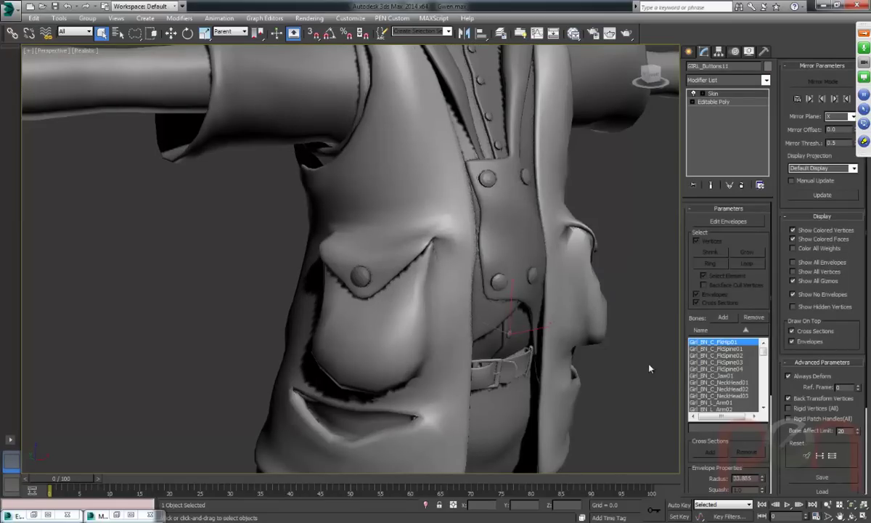
{"action": "left_click", "coordinate": [394, 262]}
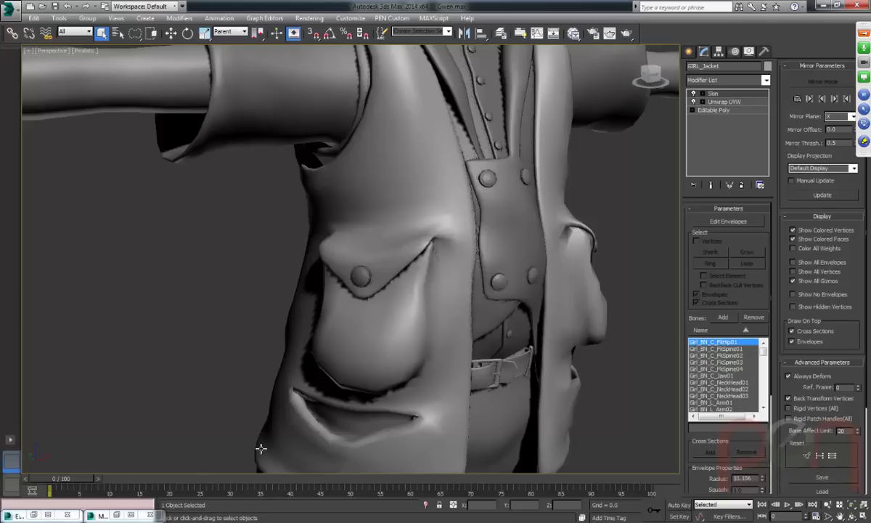
{"action": "scroll", "coordinate": [380, 353], "scroll_direction": "down", "scroll_amount": 6}
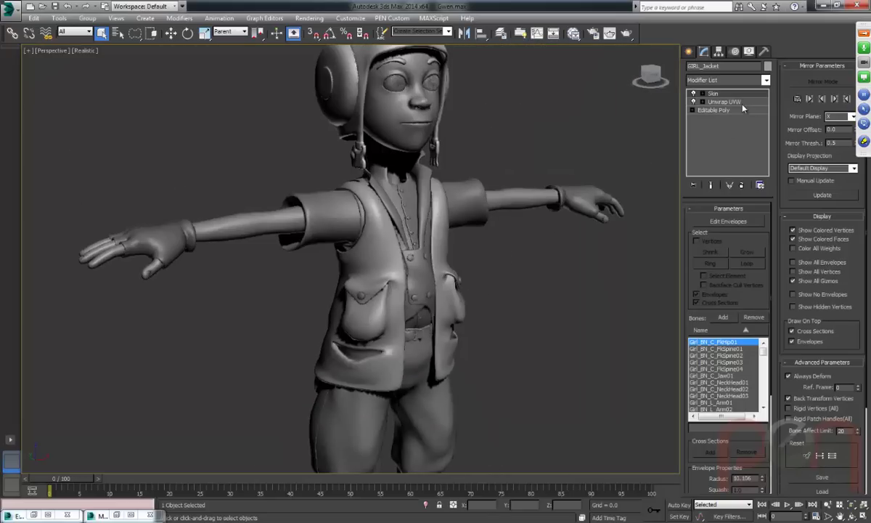
Unhide the Girl_Controls layer so the rig controls show around the body.
{"action": "left_click", "coordinate": [498, 35]}
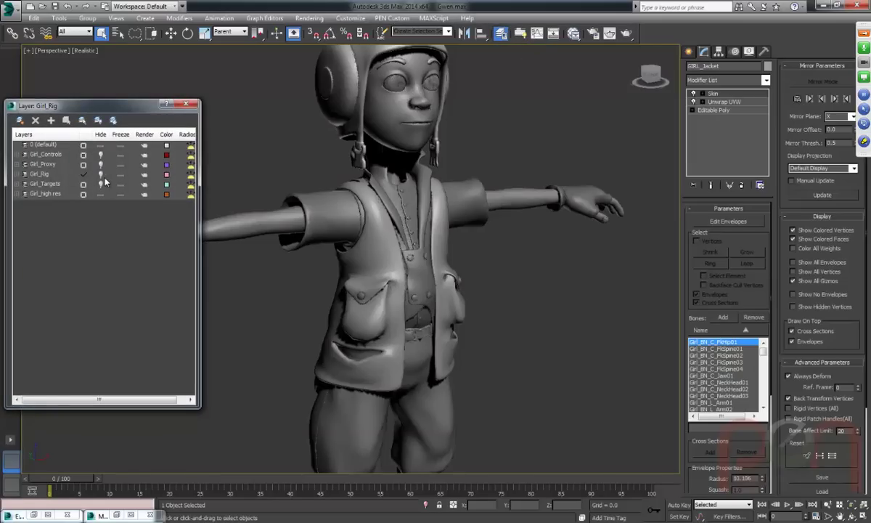
{"action": "left_click", "coordinate": [100, 154]}
{"action": "middle_click_drag", "start_coordinate": [288, 209], "coordinate": [360, 222]}
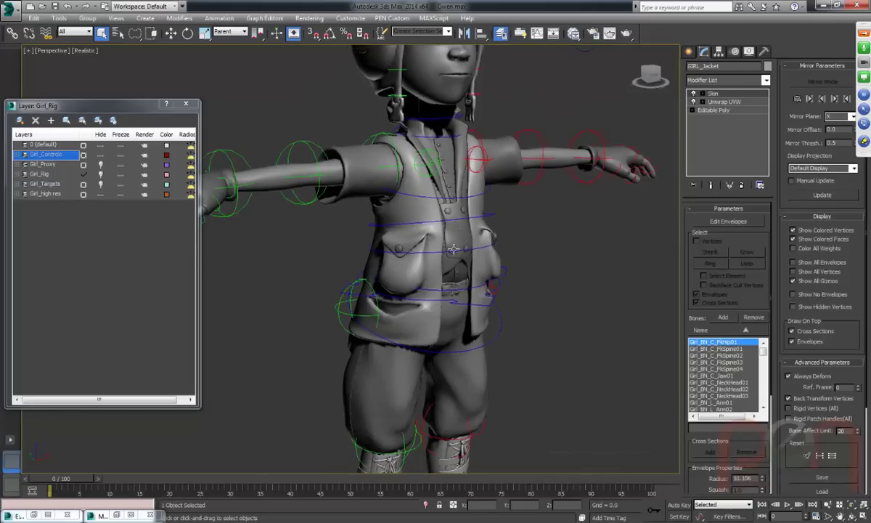
Rotate the Girl_CNT_C_FkSpine02 control to test how the jacket and buttons deform.
{"action": "left_click", "coordinate": [373, 248]}
{"action": "key", "text": "e"}
{"action": "left_click_drag", "start_coordinate": [427, 245], "coordinate": [457, 259]}
{"action": "middle_click_drag", "start_coordinate": [457, 259], "coordinate": [500, 237], "text": "alt"}
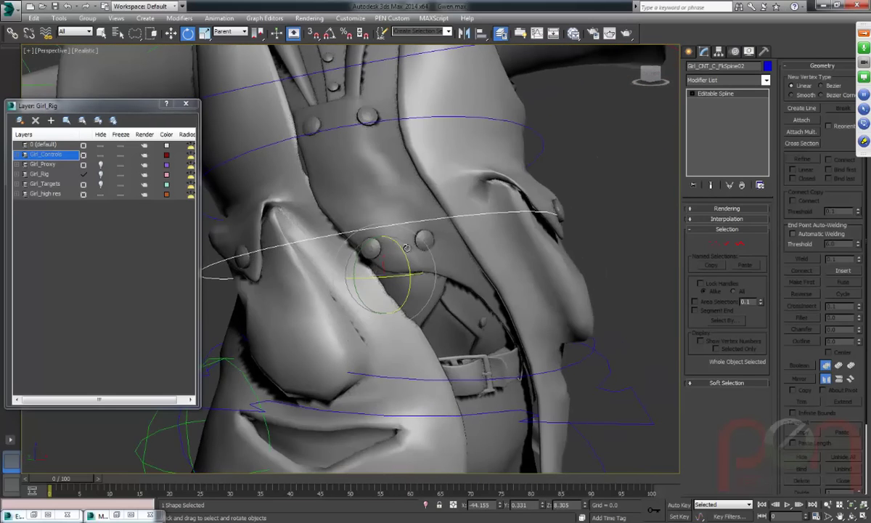
{"action": "scroll", "coordinate": [330, 149], "scroll_direction": "down", "scroll_amount": 5}
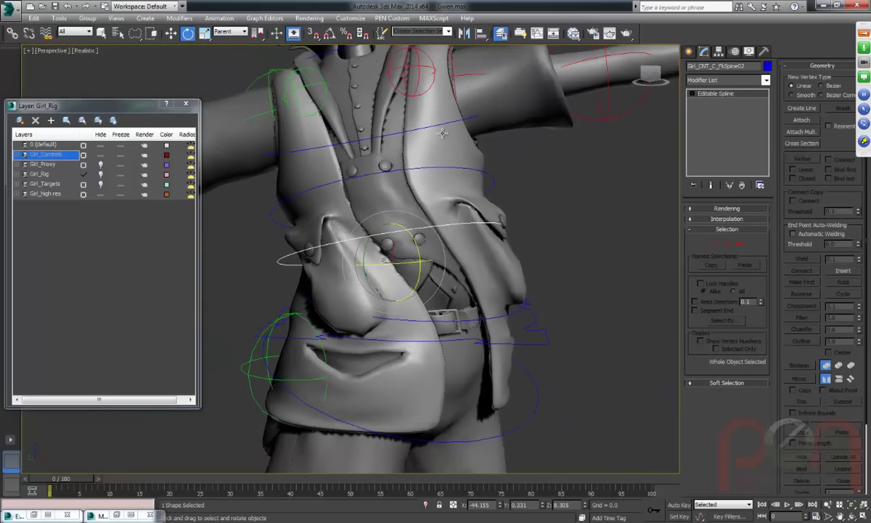
Select GIRL_Jacket, turn on edged faces and inspect its mesh from the front and back.
{"action": "middle_click_drag", "start_coordinate": [472, 235], "coordinate": [483, 188], "text": "alt"}
{"action": "left_click", "coordinate": [501, 182]}
{"action": "key", "text": "F4"}
{"action": "mouse_move", "coordinate": [376, 206]}
{"action": "middle_mouse_down", "text": "alt"}
{"action": "mouse_move", "coordinate": [385, 214]}
{"action": "mouse_move", "coordinate": [377, 206]}
{"action": "middle_mouse_up", "text": "alt"}
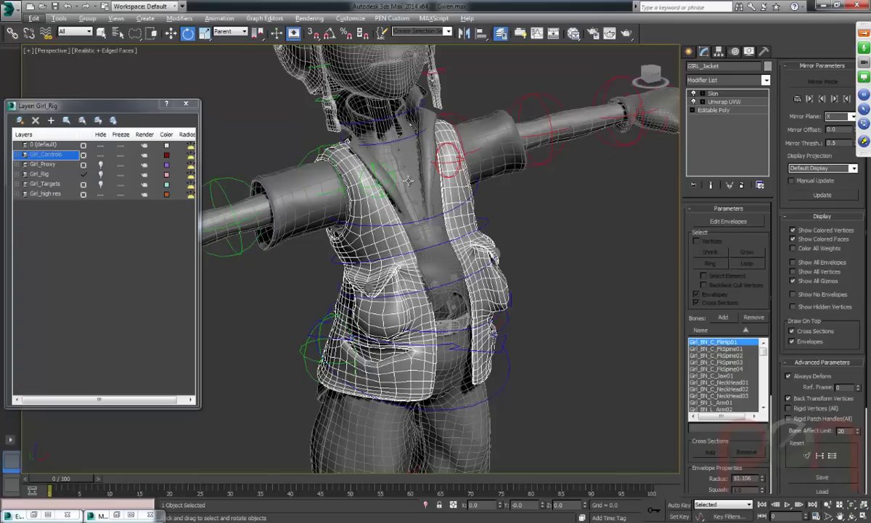
{"action": "middle_click_drag", "start_coordinate": [436, 213], "coordinate": [145, 363], "text": "alt"}
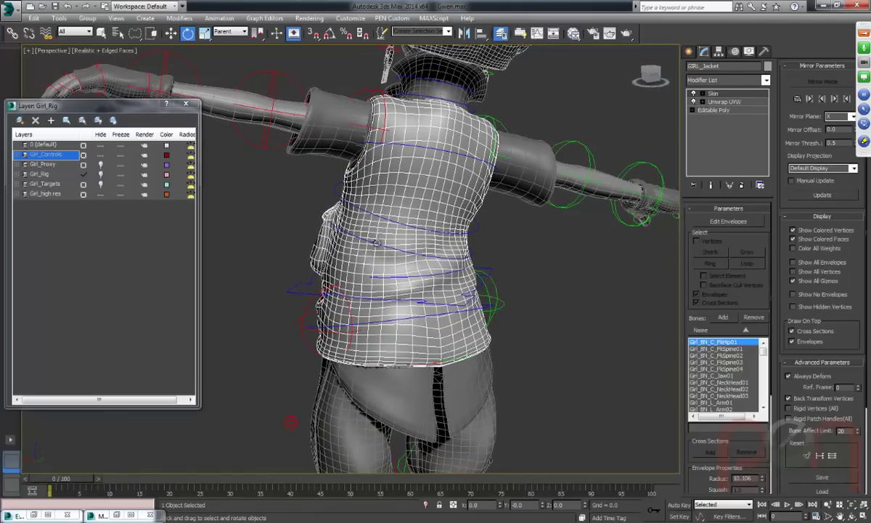
Reselect the Girl_CNT_C_FkSpine02 control and rotate it again to change the torso's bend.
{"action": "left_click", "coordinate": [393, 249]}
{"action": "left_click_drag", "start_coordinate": [406, 219], "coordinate": [408, 247]}
{"action": "middle_click_drag", "start_coordinate": [408, 247], "coordinate": [493, 245], "text": "alt"}
{"action": "left_click_drag", "start_coordinate": [392, 224], "coordinate": [400, 233]}
{"action": "scroll", "coordinate": [409, 312], "scroll_direction": "up", "scroll_amount": 5}
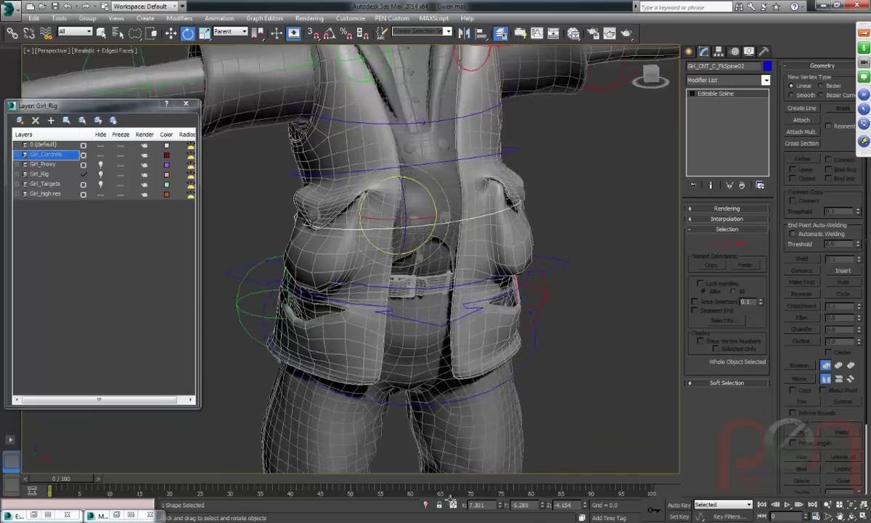
Rotate the Girl_CNT_C_FkSpine01 control to pose the lower torso, and select the GIRL_Buttons11 object.
{"action": "left_click", "coordinate": [428, 286]}
{"action": "left_click_drag", "start_coordinate": [406, 269], "coordinate": [462, 243]}
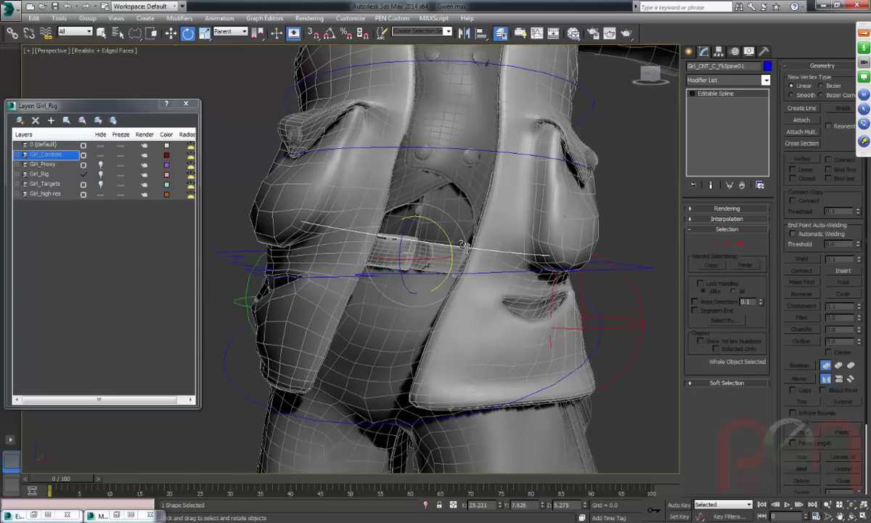
{"action": "left_click", "coordinate": [470, 150]}
{"action": "left_click_drag", "start_coordinate": [469, 150], "coordinate": [451, 218]}
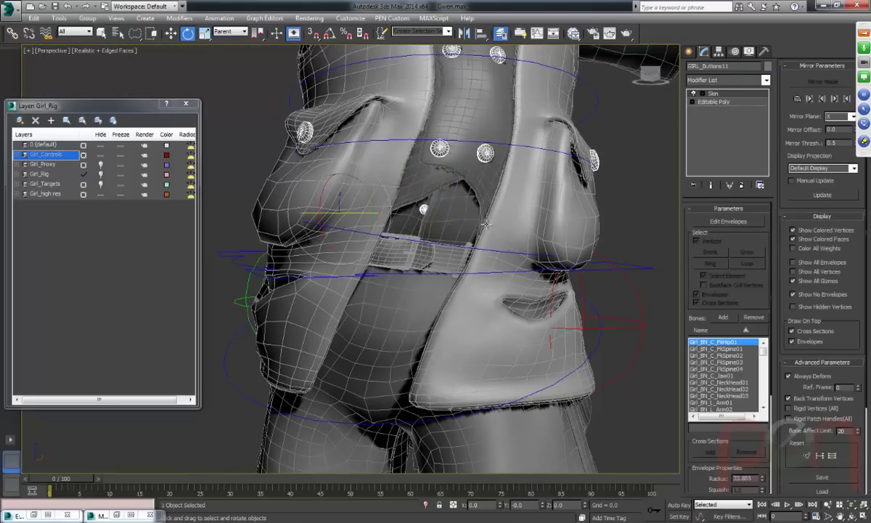
Enter envelope editing on the buttons' Skin modifier and select the whole button element just above the belt.
{"action": "middle_click_drag", "start_coordinate": [519, 207], "coordinate": [457, 213]}
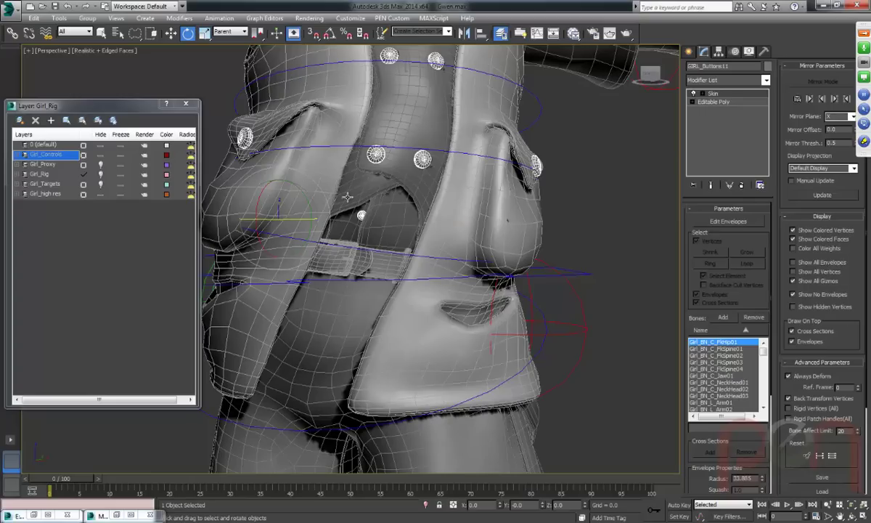
{"action": "scroll", "coordinate": [429, 220], "scroll_direction": "down", "scroll_amount": 3}
{"action": "scroll", "coordinate": [431, 219], "scroll_direction": "down", "scroll_amount": 5}
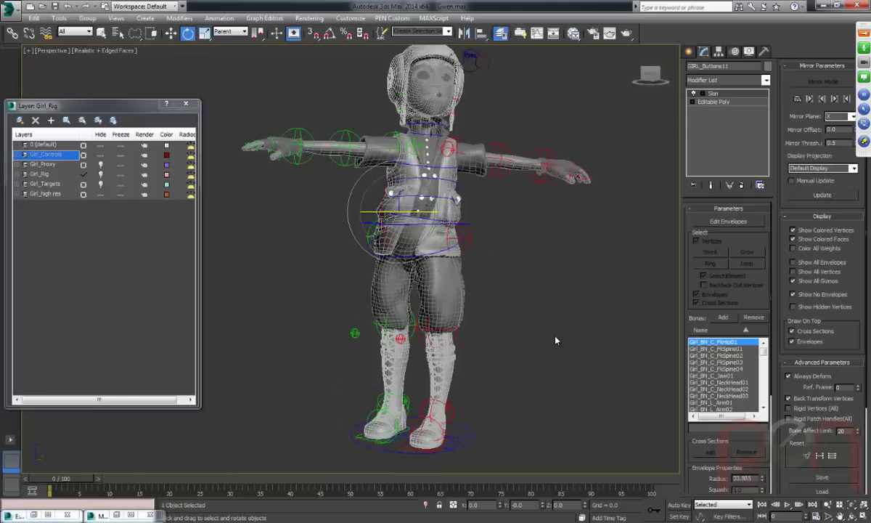
{"action": "scroll", "coordinate": [436, 206], "scroll_direction": "up", "scroll_amount": 8}
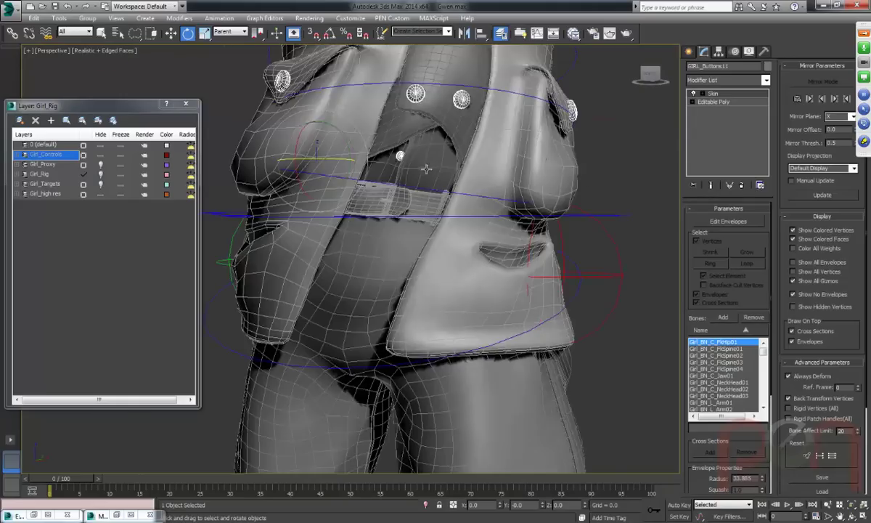
{"action": "left_click", "coordinate": [676, 94]}
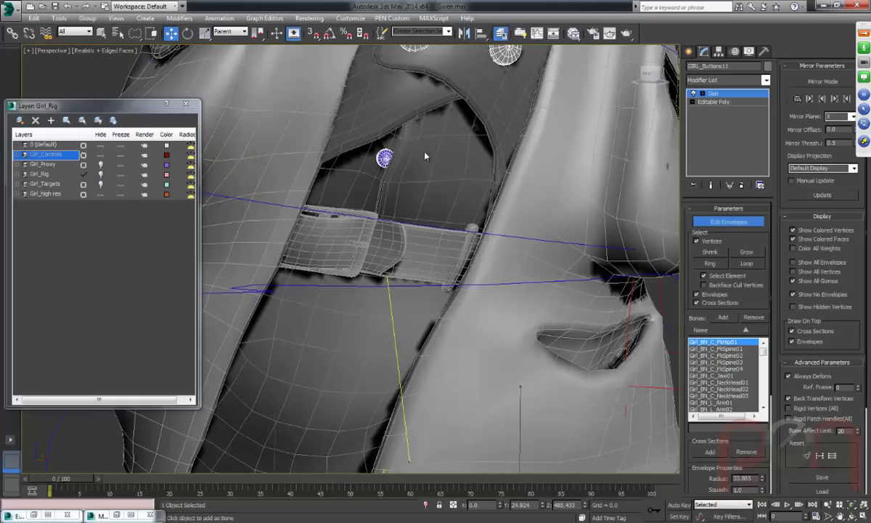
{"action": "key", "text": "z"}
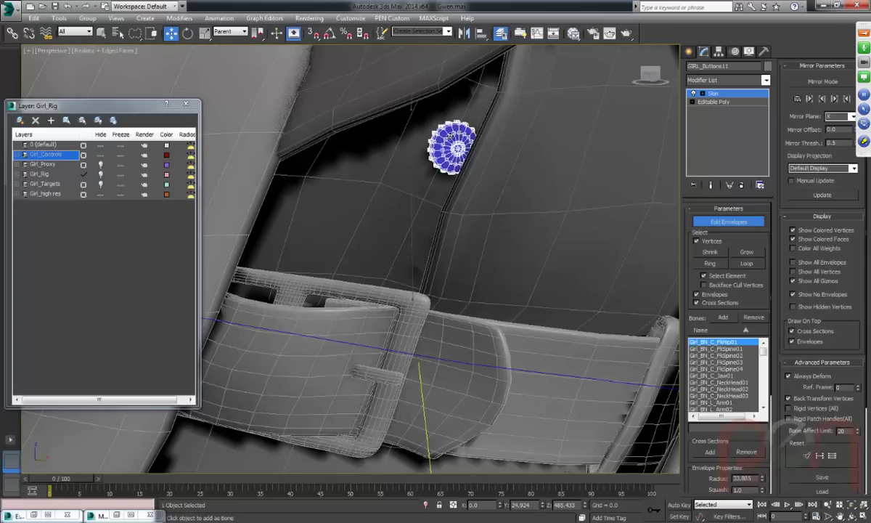
{"action": "left_click", "coordinate": [428, 139]}
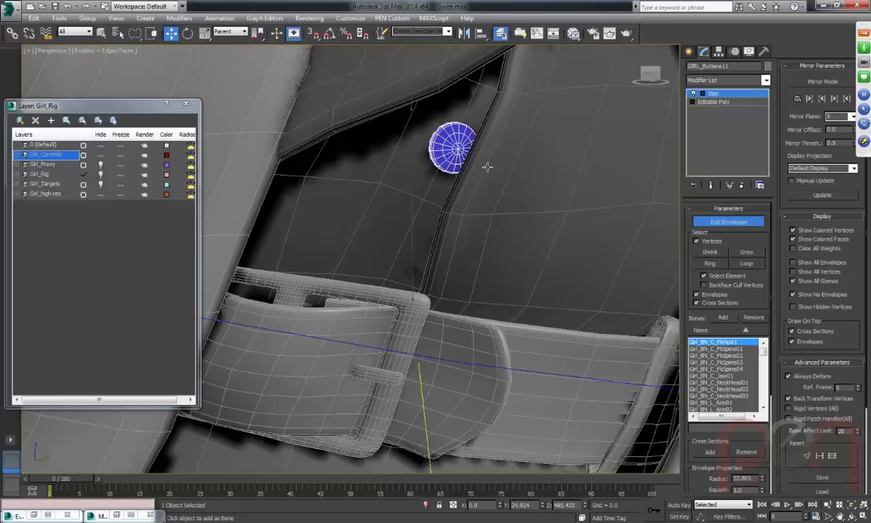
{"action": "left_click", "coordinate": [426, 130]}
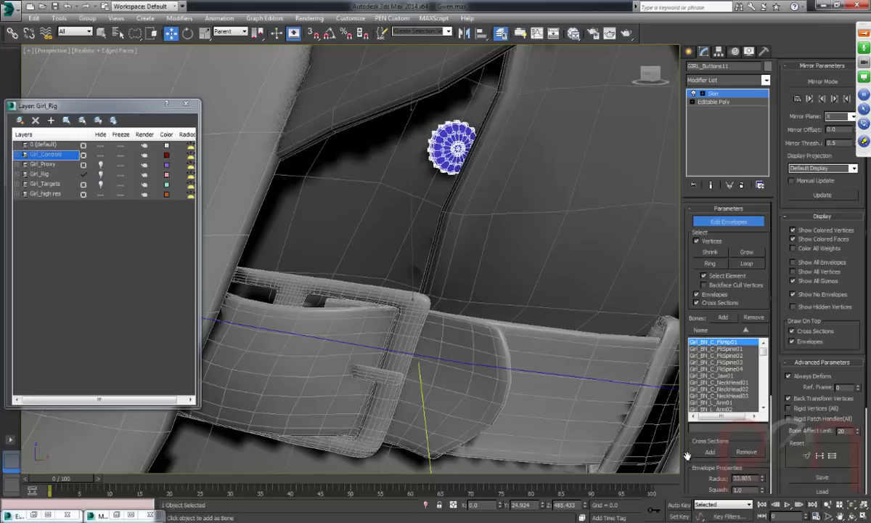
Open the Weight Tool and check the selected button's weights for the FkSpine01, FkHip01 and FkSpine02 bones.
{"action": "scroll", "coordinate": [704, 347], "scroll_direction": "down", "scroll_amount": 3}
{"action": "scroll", "coordinate": [704, 347], "scroll_direction": "down", "scroll_amount": 1}
{"action": "left_click", "coordinate": [698, 445]}
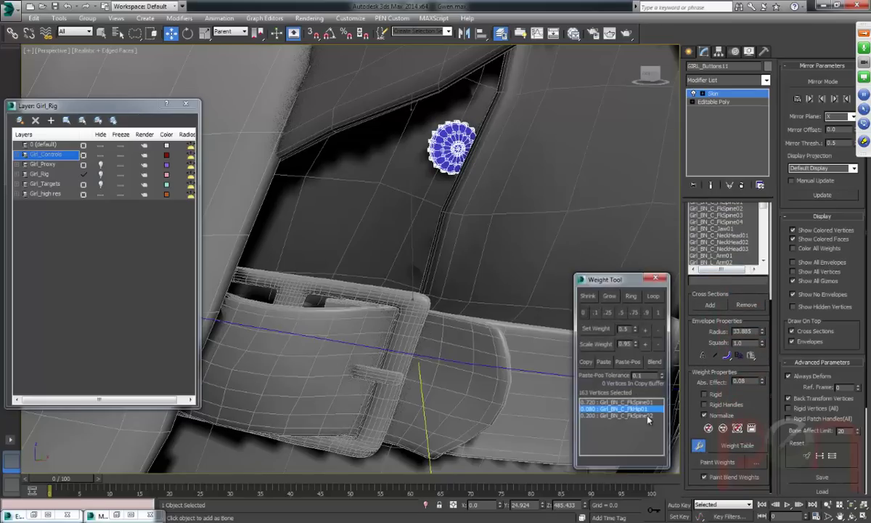
{"action": "left_click", "coordinate": [595, 402]}
{"action": "left_click", "coordinate": [594, 409]}
{"action": "left_click", "coordinate": [593, 416]}
{"action": "left_click", "coordinate": [597, 409]}
{"action": "left_click", "coordinate": [597, 403]}
{"action": "left_click", "coordinate": [597, 409]}
{"action": "left_click", "coordinate": [597, 416]}
{"action": "left_click", "coordinate": [597, 409]}
{"action": "left_click", "coordinate": [596, 402]}
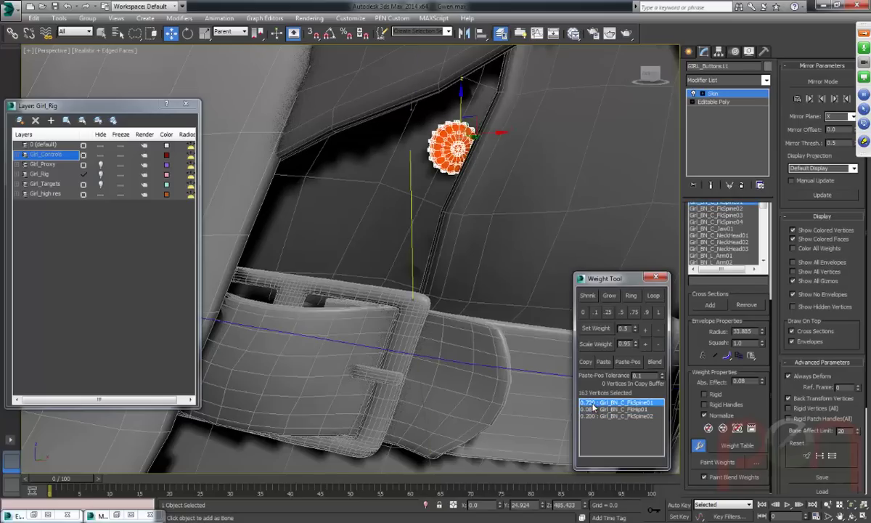
Examine how the rigid buttons sit on the shirt and jacket pockets in the bent torso pose.
{"action": "middle_click_drag", "start_coordinate": [439, 294], "coordinate": [435, 267], "text": "alt"}
{"action": "scroll", "coordinate": [435, 267], "scroll_direction": "down", "scroll_amount": 5}
{"action": "scroll", "coordinate": [329, 190], "scroll_direction": "up", "scroll_amount": 5}
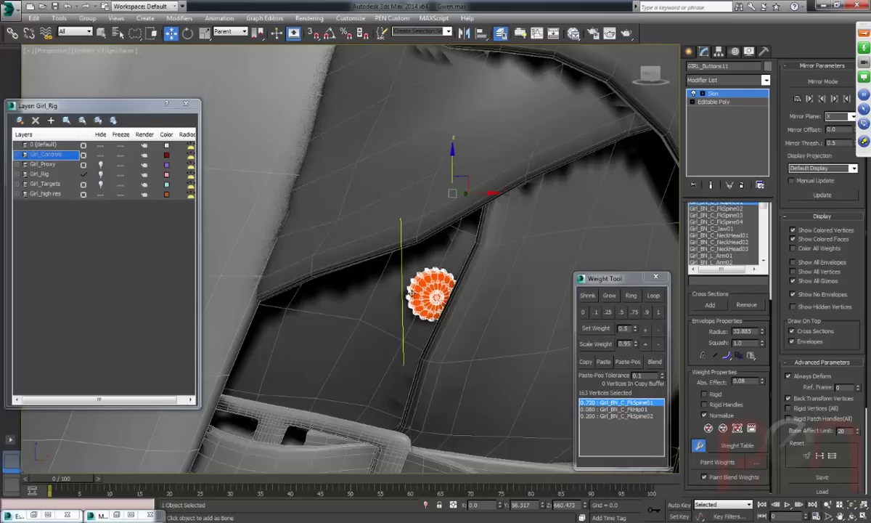
{"action": "scroll", "coordinate": [428, 304], "scroll_direction": "down", "scroll_amount": 5}
{"action": "middle_click_drag", "start_coordinate": [460, 352], "coordinate": [481, 316], "text": "alt"}
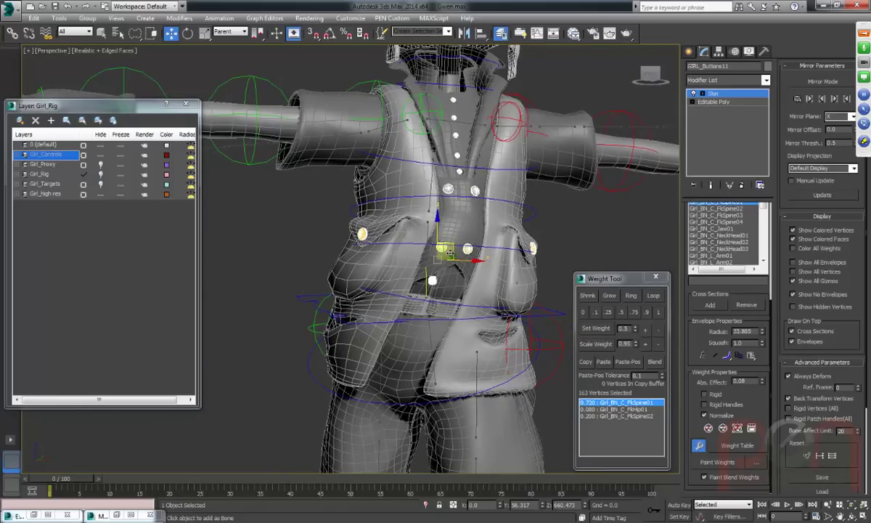
{"action": "middle_click_drag", "start_coordinate": [449, 252], "coordinate": [401, 244], "text": "alt"}
{"action": "scroll", "coordinate": [402, 245], "scroll_direction": "up", "scroll_amount": 3}
{"action": "scroll", "coordinate": [401, 245], "scroll_direction": "down", "scroll_amount": 3}
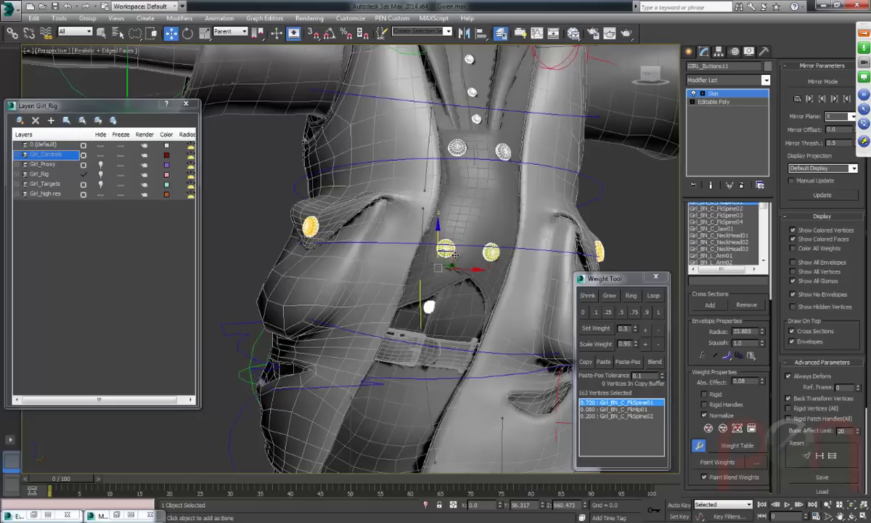
{"action": "key", "text": "shift+z"}
{"action": "key", "text": "shift+z"}
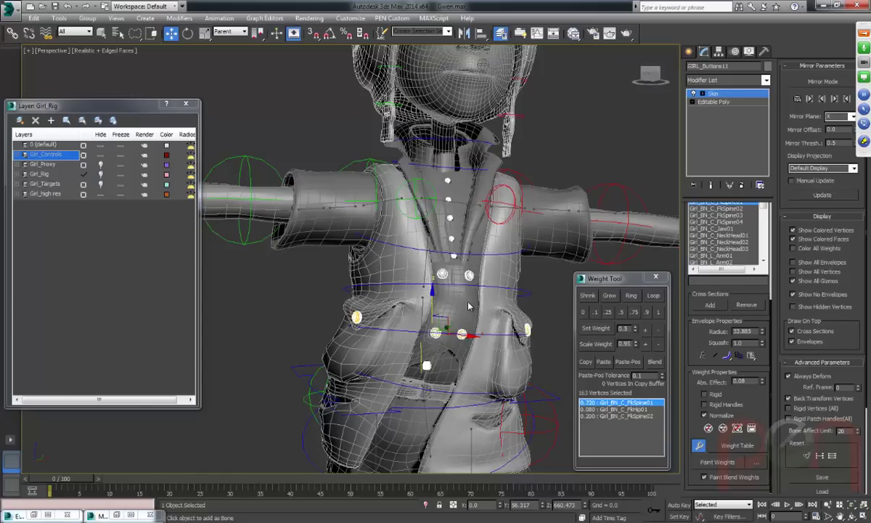
{"action": "scroll", "coordinate": [436, 309], "scroll_direction": "up", "scroll_amount": 5}
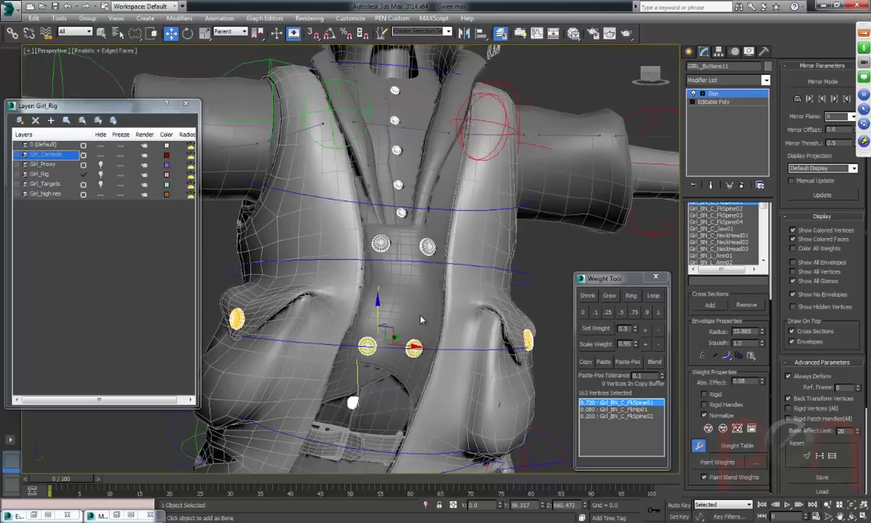
{"action": "middle_click_drag", "start_coordinate": [420, 319], "coordinate": [423, 320]}
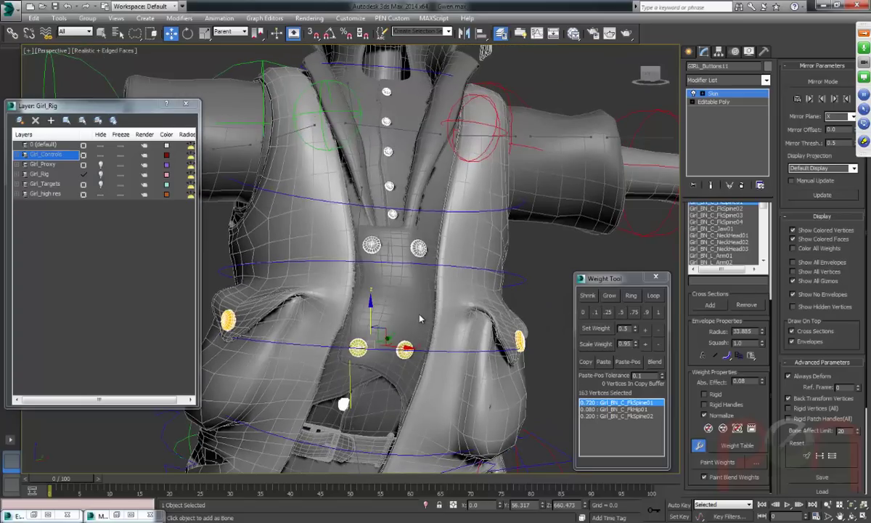
{"action": "scroll", "coordinate": [420, 319], "scroll_direction": "down", "scroll_amount": 4}
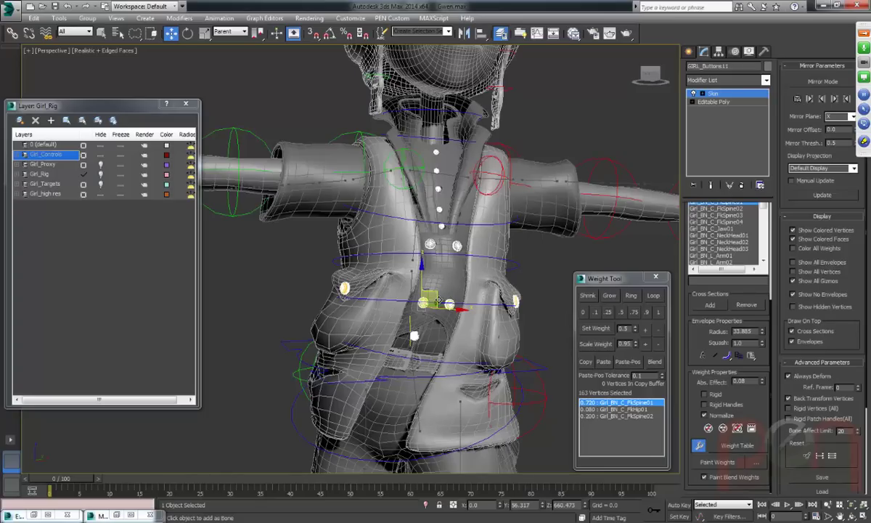
Show the Girl_Proxy layer and hide the Girl_high res layer.
{"action": "left_click", "coordinate": [100, 164]}
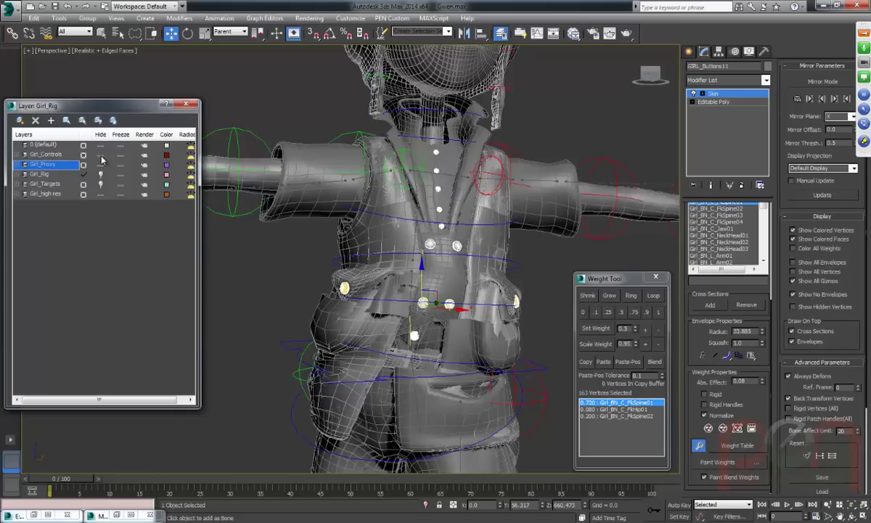
{"action": "left_click", "coordinate": [96, 193]}
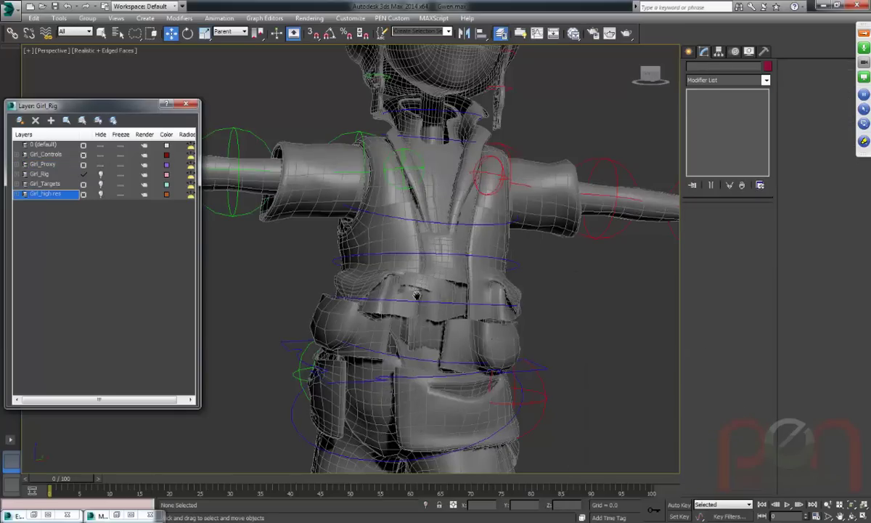
{"action": "scroll", "coordinate": [417, 294], "scroll_direction": "down", "scroll_amount": 3}
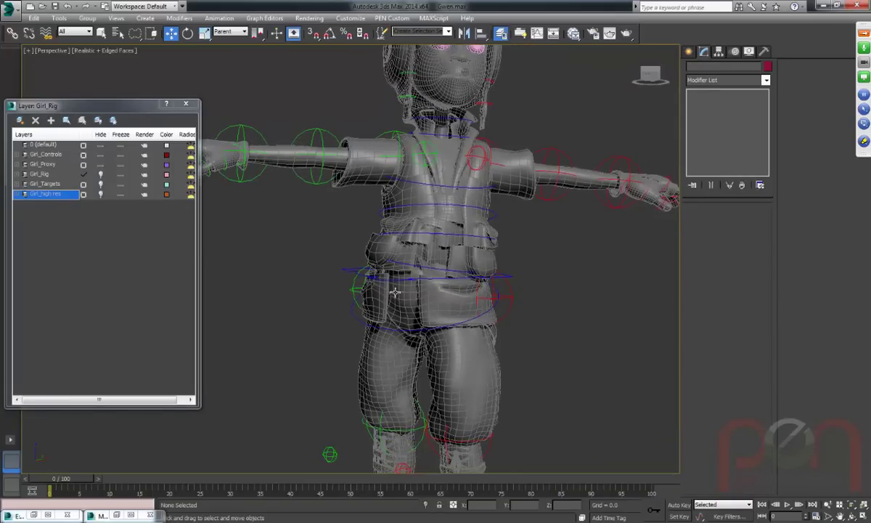
Lower the waist control to bend the knees, and restore the rig's Default pose from the ALL group.
{"action": "left_click", "coordinate": [346, 271]}
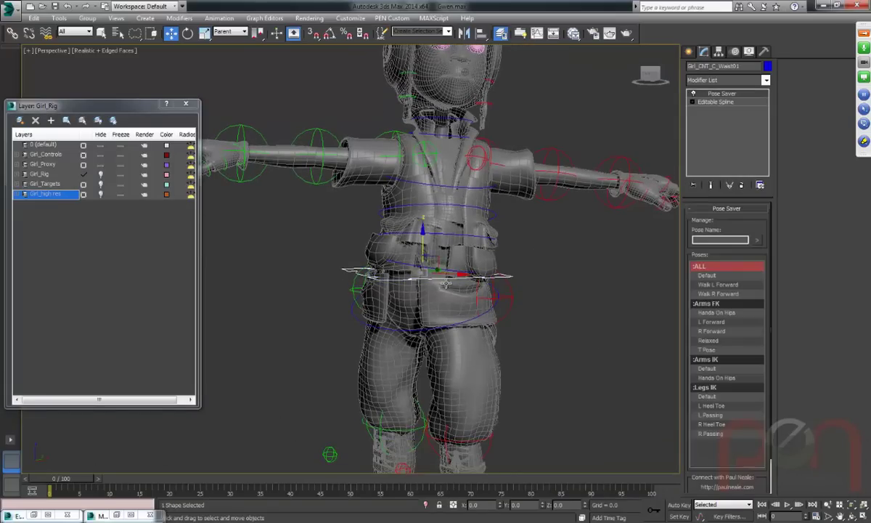
{"action": "scroll", "coordinate": [446, 283], "scroll_direction": "down", "scroll_amount": 3}
{"action": "middle_click_drag", "start_coordinate": [445, 283], "coordinate": [444, 196]}
{"action": "left_click_drag", "start_coordinate": [434, 170], "coordinate": [438, 221]}
{"action": "middle_click_drag", "start_coordinate": [439, 222], "coordinate": [432, 251]}
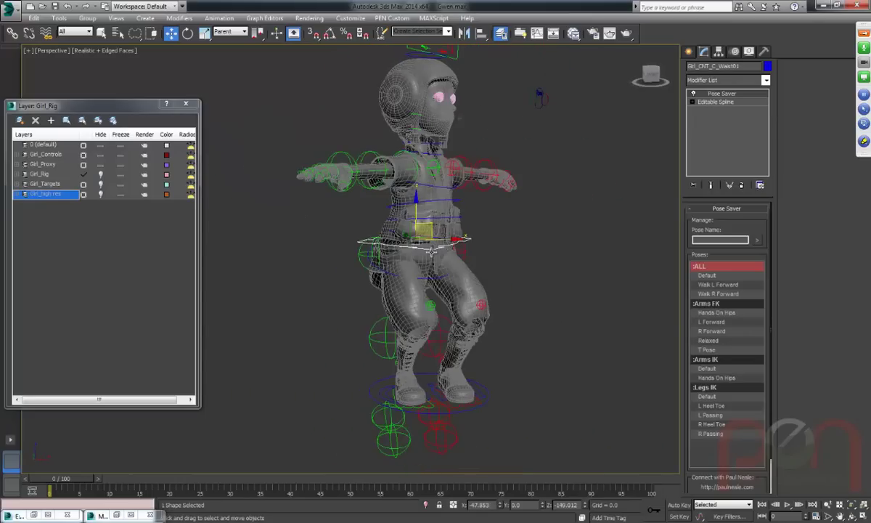
{"action": "left_click", "coordinate": [708, 276]}
Select the right hand's ring finger control and apply the saved Fist, Peace, Point and Thumb Up poses in turn.
{"action": "middle_click_drag", "start_coordinate": [508, 290], "coordinate": [612, 241], "text": "alt"}
{"action": "middle_click_drag", "start_coordinate": [502, 244], "coordinate": [479, 257], "text": "alt"}
{"action": "middle_click_drag", "start_coordinate": [471, 220], "coordinate": [388, 225], "text": "alt"}
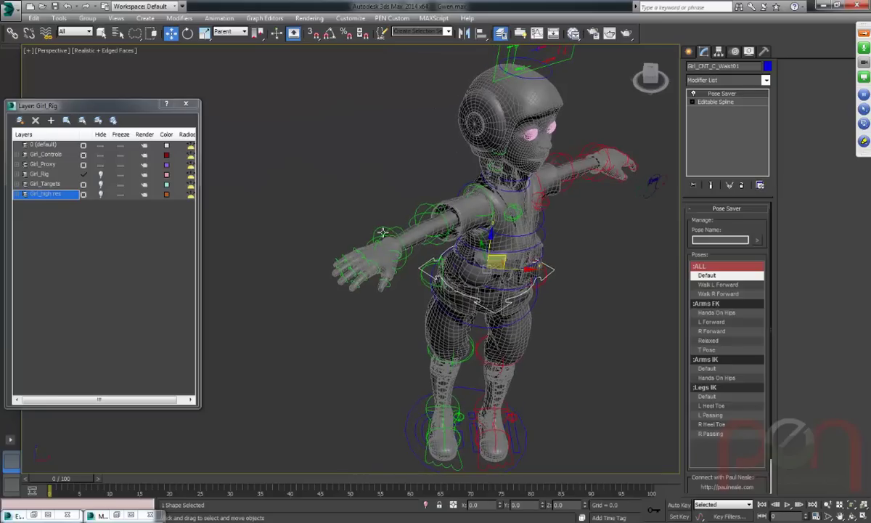
{"action": "left_click", "coordinate": [382, 232]}
{"action": "left_click", "coordinate": [360, 254]}
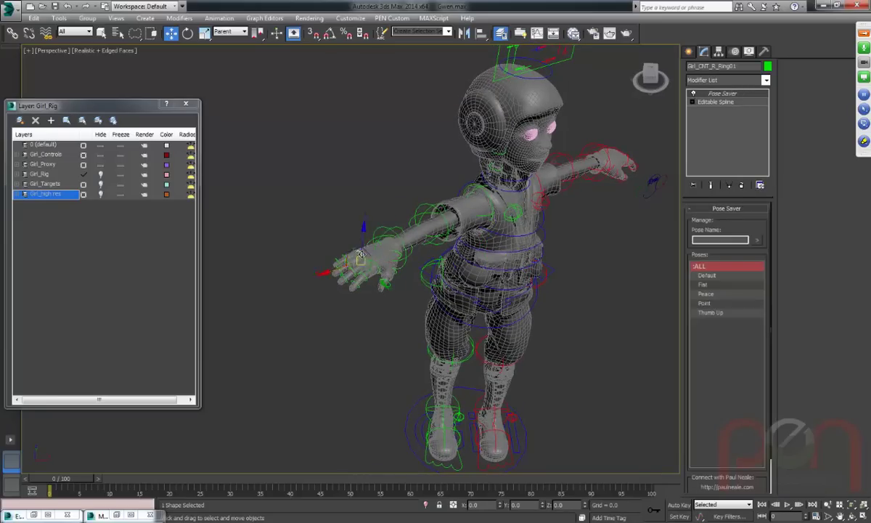
{"action": "scroll", "coordinate": [410, 175], "scroll_direction": "up", "scroll_amount": 5}
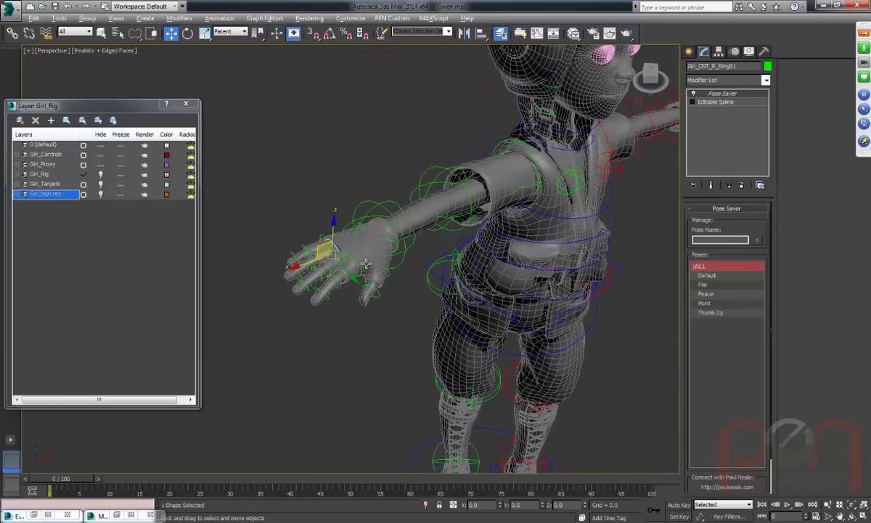
{"action": "scroll", "coordinate": [365, 263], "scroll_direction": "up", "scroll_amount": 5}
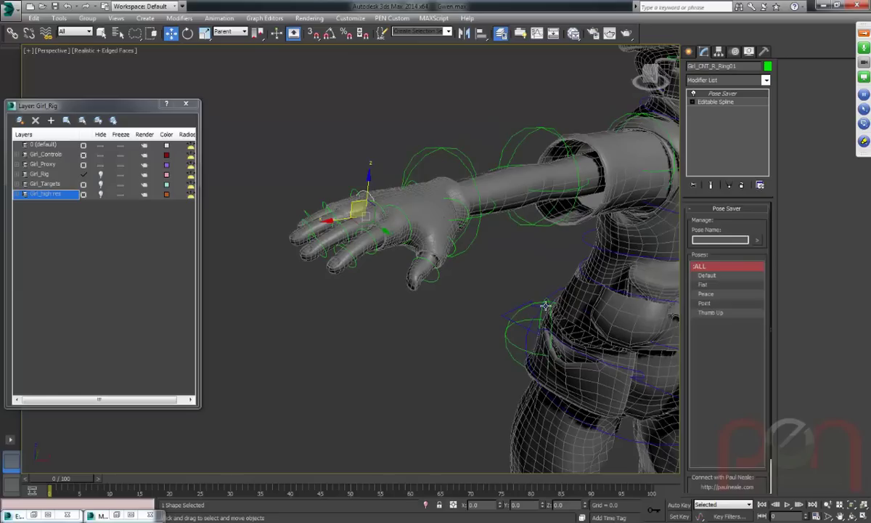
{"action": "left_click", "coordinate": [705, 285]}
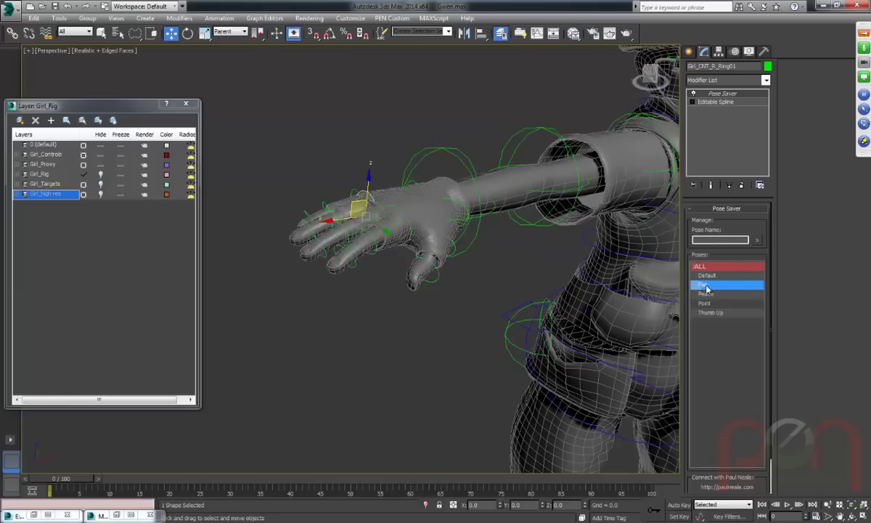
{"action": "left_click", "coordinate": [726, 286]}
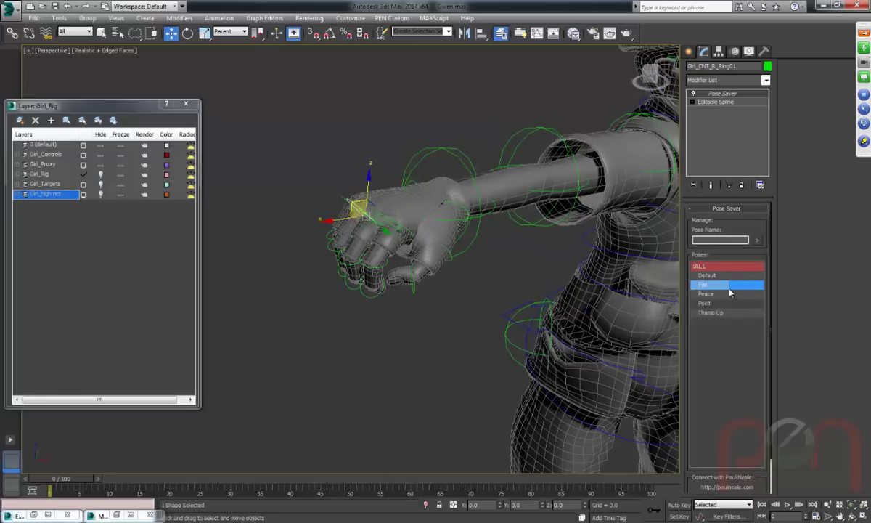
{"action": "left_click", "coordinate": [729, 293]}
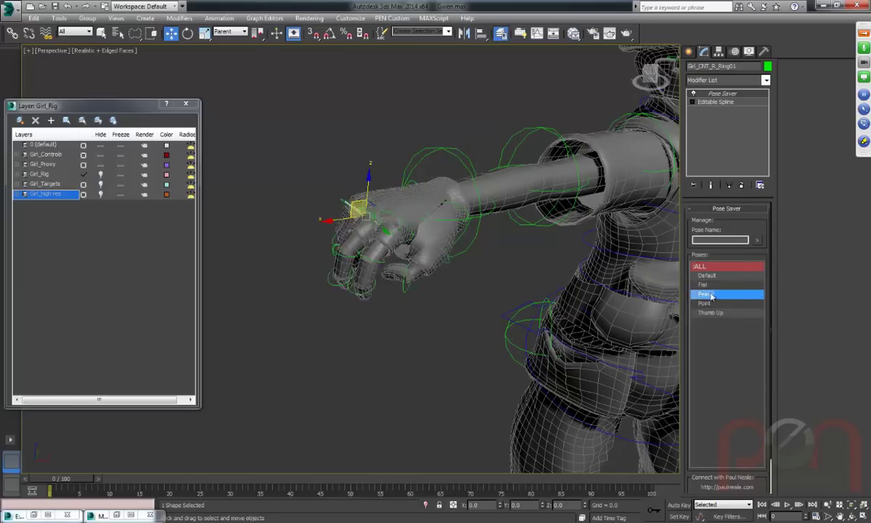
{"action": "left_click", "coordinate": [699, 303]}
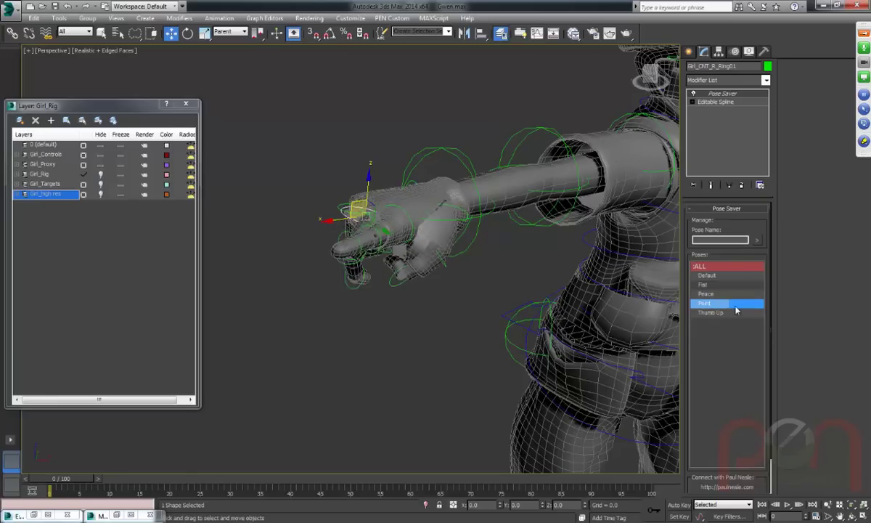
{"action": "left_click", "coordinate": [730, 313]}
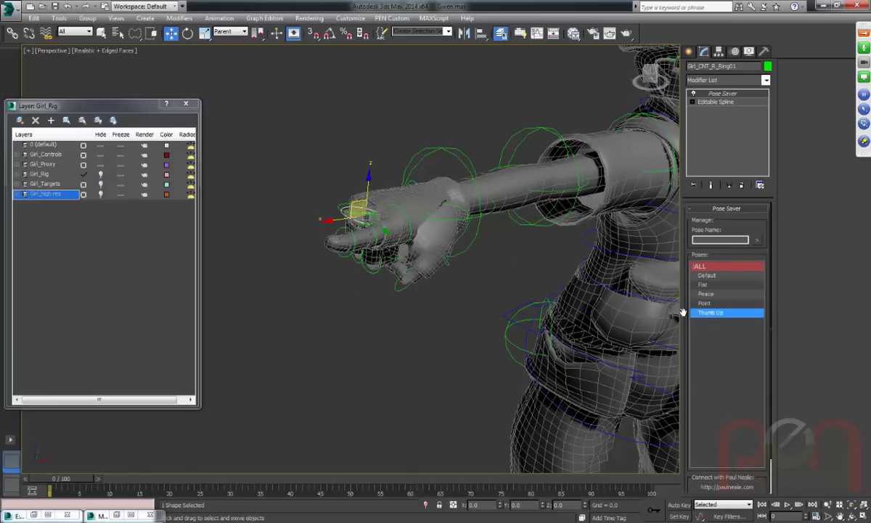
Select the facial control board's outer rectangle above the head and apply the Grrrr pose from the ALL group.
{"action": "middle_click_drag", "start_coordinate": [644, 283], "coordinate": [402, 223], "text": "alt"}
{"action": "middle_click_drag", "start_coordinate": [459, 205], "coordinate": [425, 328]}
{"action": "left_click", "coordinate": [494, 173]}
{"action": "middle_click_drag", "start_coordinate": [494, 173], "coordinate": [490, 301], "text": "alt"}
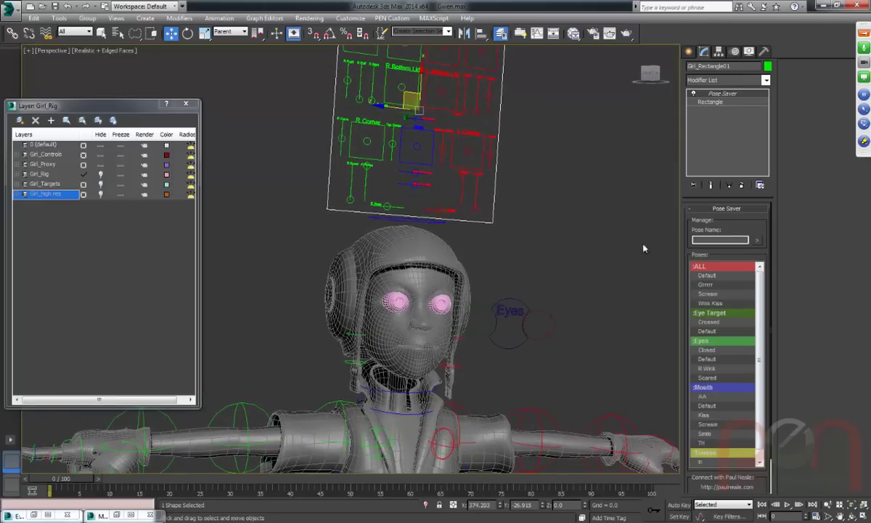
{"action": "left_click", "coordinate": [733, 286]}
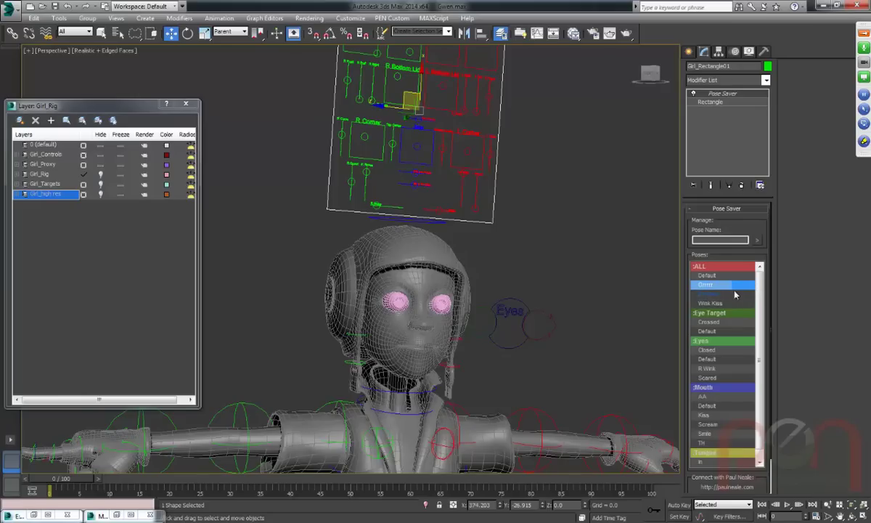
Show the Girl_high res layer and hide the Girl_Proxy layer to view the detailed face.
{"action": "left_click", "coordinate": [100, 194]}
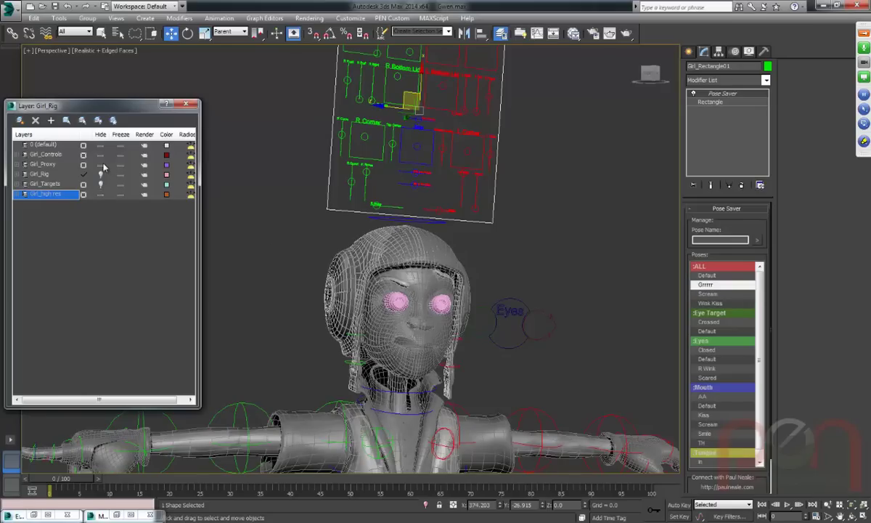
{"action": "left_click", "coordinate": [101, 165]}
{"action": "scroll", "coordinate": [450, 305], "scroll_direction": "up", "scroll_amount": 5}
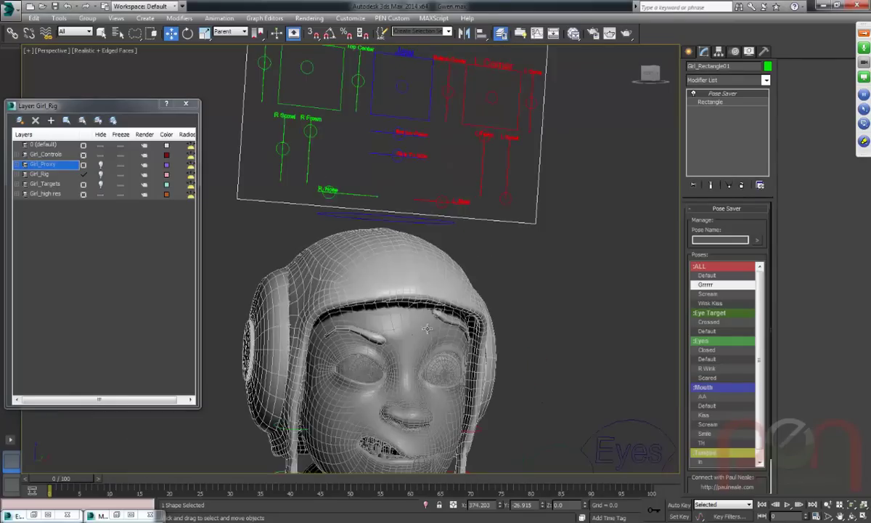
{"action": "middle_click_drag", "start_coordinate": [427, 329], "coordinate": [446, 175]}
Apply the Scream, Wink Kiss, Grrrr and Default poses to the whole face, followed by the Crossed eye target pose.
{"action": "left_click", "coordinate": [737, 294]}
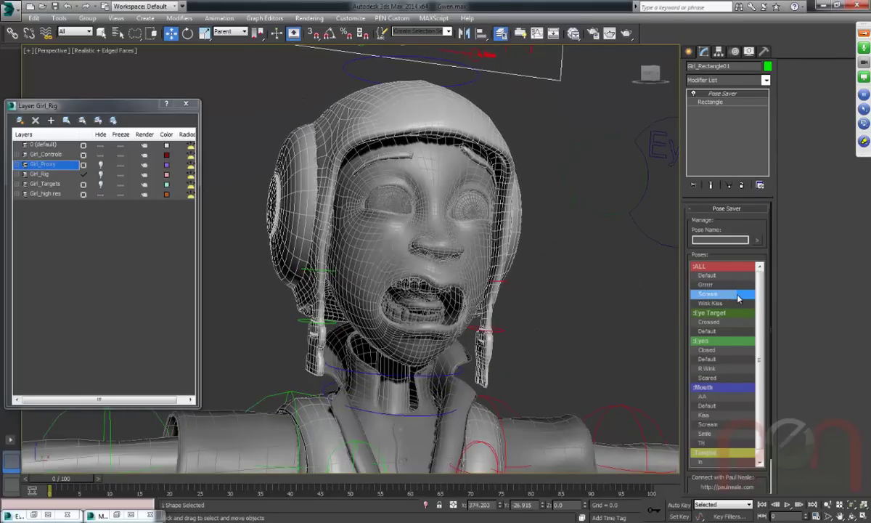
{"action": "left_click", "coordinate": [710, 302]}
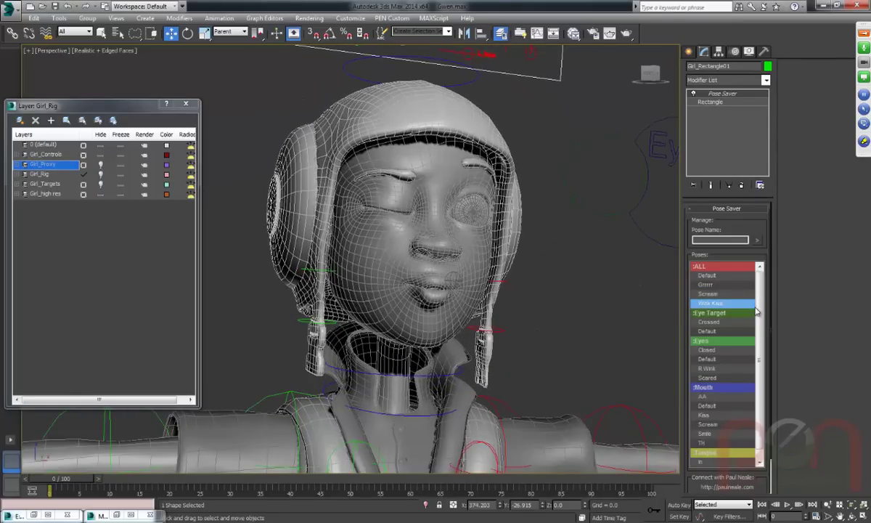
{"action": "left_click", "coordinate": [750, 286]}
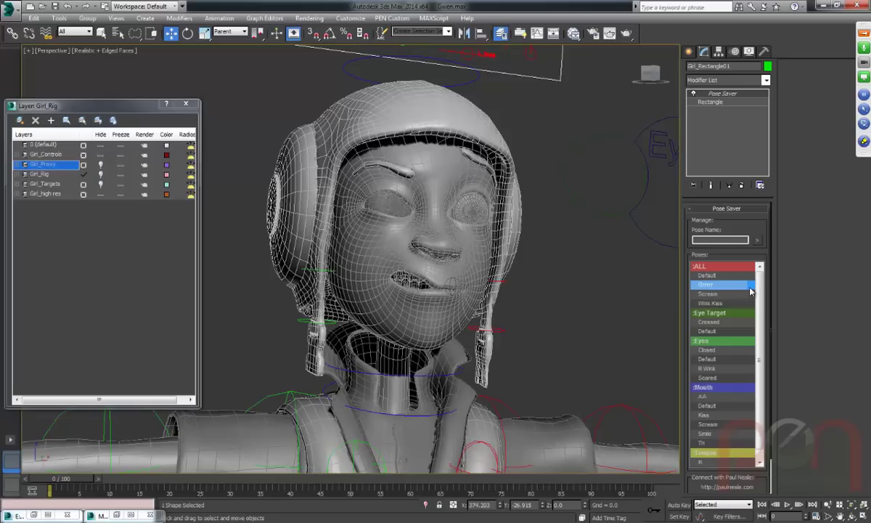
{"action": "left_click", "coordinate": [708, 275]}
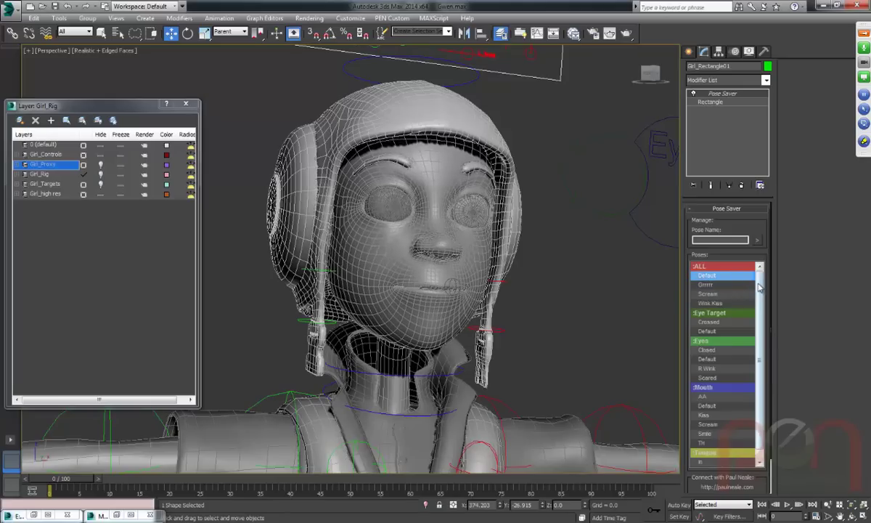
{"action": "left_click", "coordinate": [737, 321]}
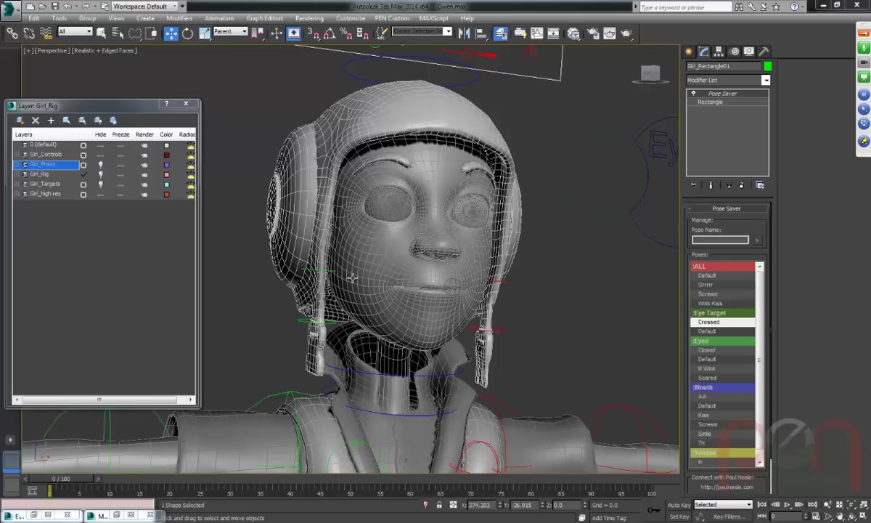
Examine the high-res character's head, jacket and arms in the default stance, and select the right FK shoulder control.
{"action": "middle_click_drag", "start_coordinate": [354, 278], "coordinate": [372, 262], "text": "alt"}
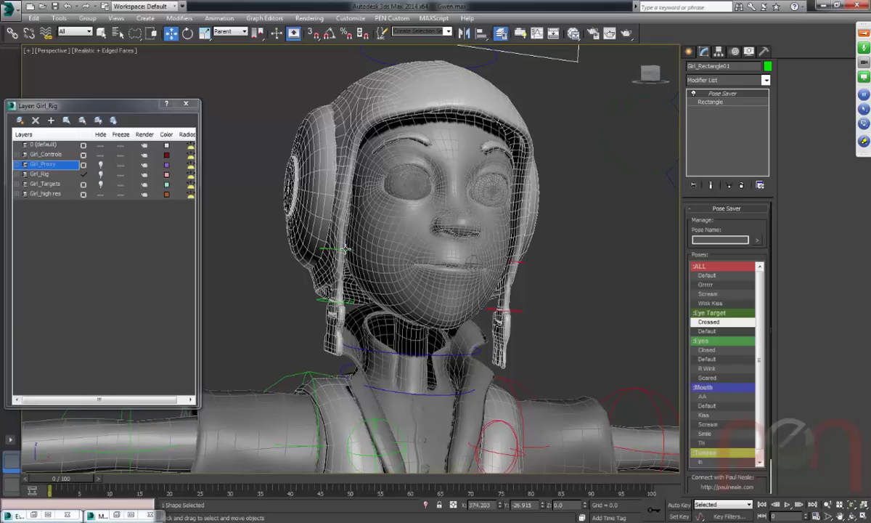
{"action": "scroll", "coordinate": [446, 317], "scroll_direction": "down", "scroll_amount": 5}
{"action": "middle_click_drag", "start_coordinate": [458, 318], "coordinate": [468, 262]}
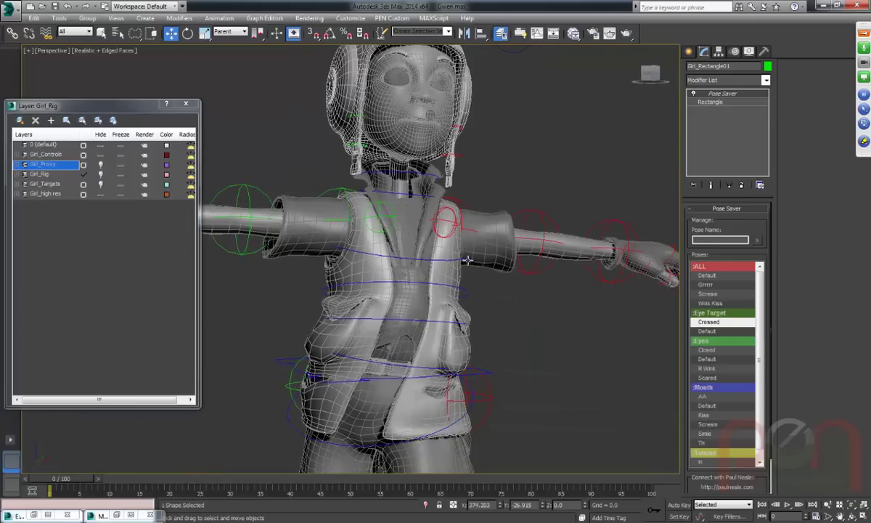
{"action": "middle_click_drag", "start_coordinate": [421, 317], "coordinate": [407, 274]}
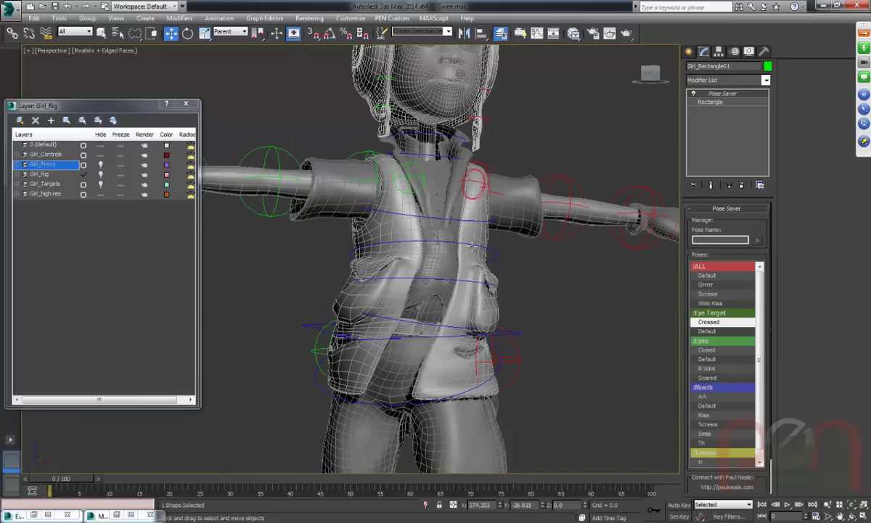
{"action": "middle_click_drag", "start_coordinate": [442, 231], "coordinate": [439, 259], "text": "alt"}
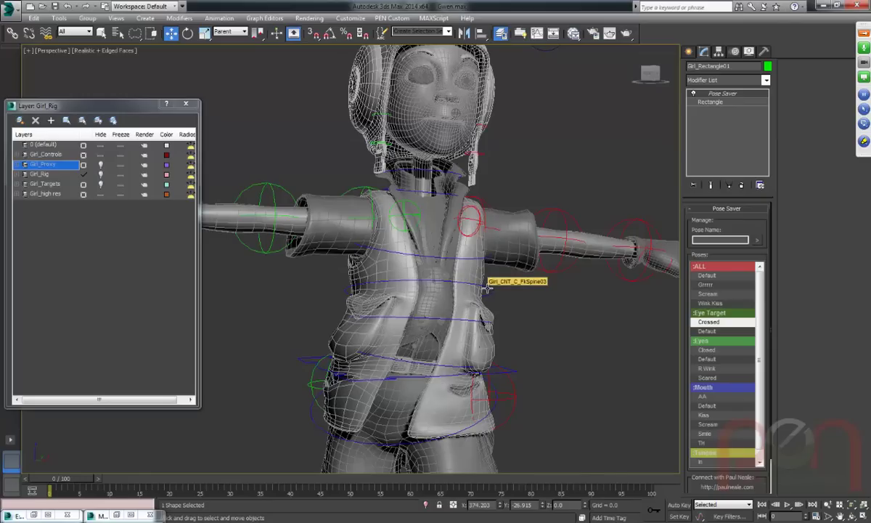
{"action": "middle_click_drag", "start_coordinate": [515, 287], "coordinate": [493, 289], "text": "alt"}
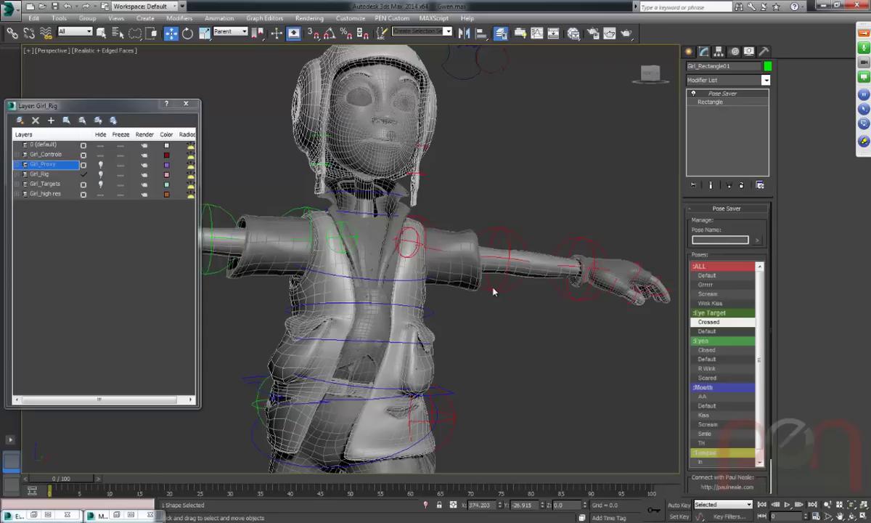
{"action": "left_click", "coordinate": [277, 194]}
{"action": "middle_click_drag", "start_coordinate": [354, 226], "coordinate": [379, 233], "text": "alt"}
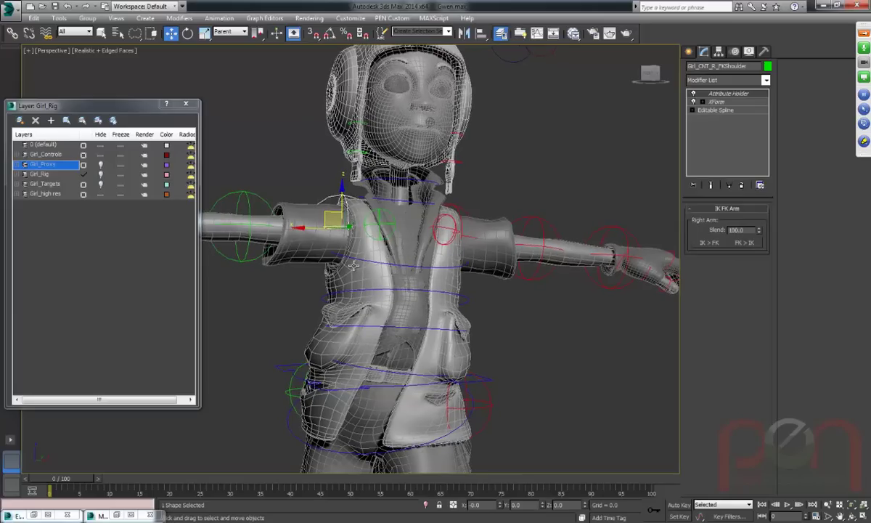
{"action": "middle_click_drag", "start_coordinate": [335, 259], "coordinate": [418, 297], "text": "alt"}
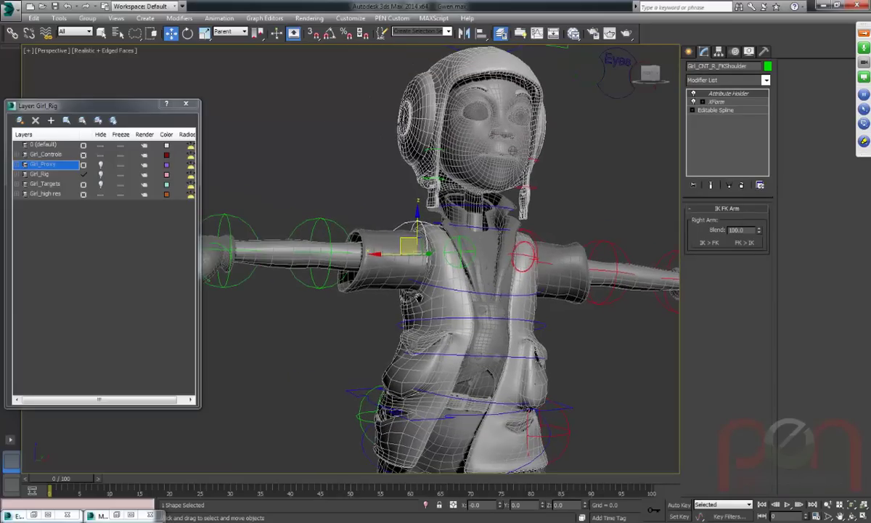
Reselect the facial board's rectangle and apply the AA, Kiss and Smile mouth poses plus the Out tongue pose.
{"action": "middle_click_drag", "start_coordinate": [472, 277], "coordinate": [414, 329]}
{"action": "scroll", "coordinate": [463, 200], "scroll_direction": "up", "scroll_amount": 5}
{"action": "middle_click_drag", "start_coordinate": [428, 213], "coordinate": [432, 232]}
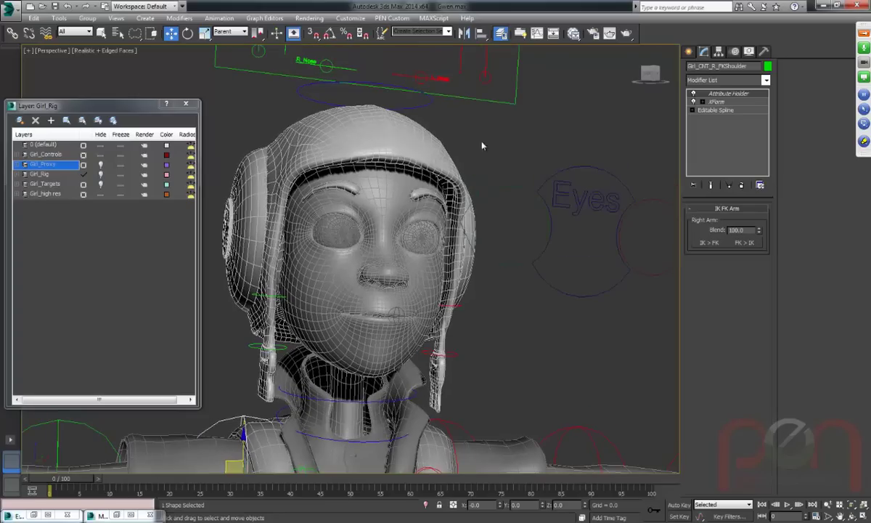
{"action": "left_click", "coordinate": [451, 95]}
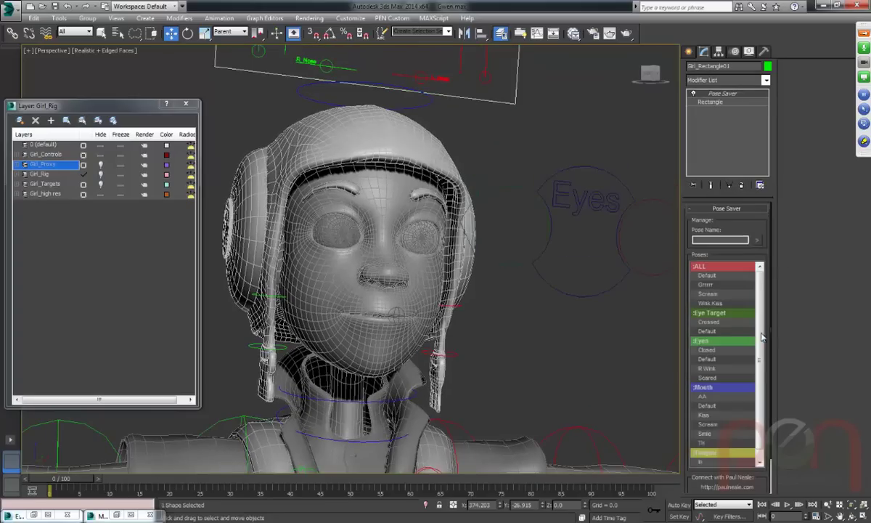
{"action": "scroll", "coordinate": [755, 337], "scroll_direction": "down", "scroll_amount": 1}
{"action": "left_click", "coordinate": [701, 387]}
{"action": "left_click", "coordinate": [700, 405]}
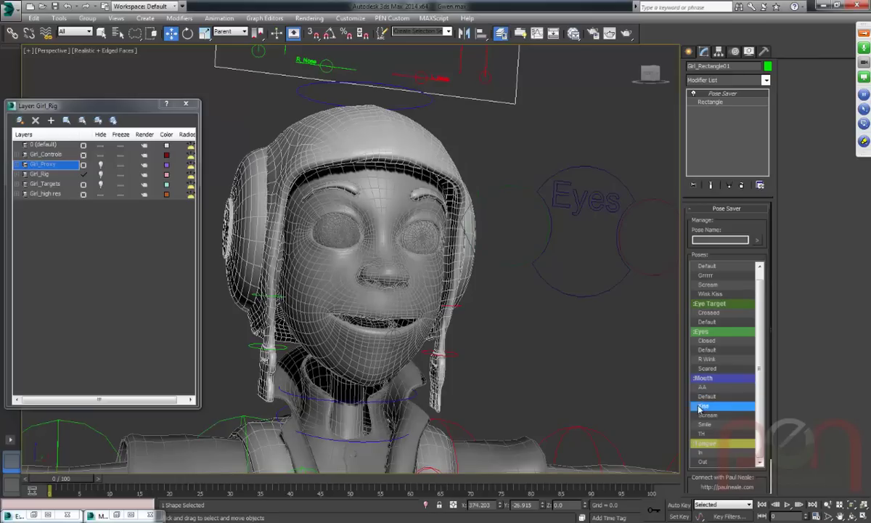
{"action": "left_click", "coordinate": [733, 424]}
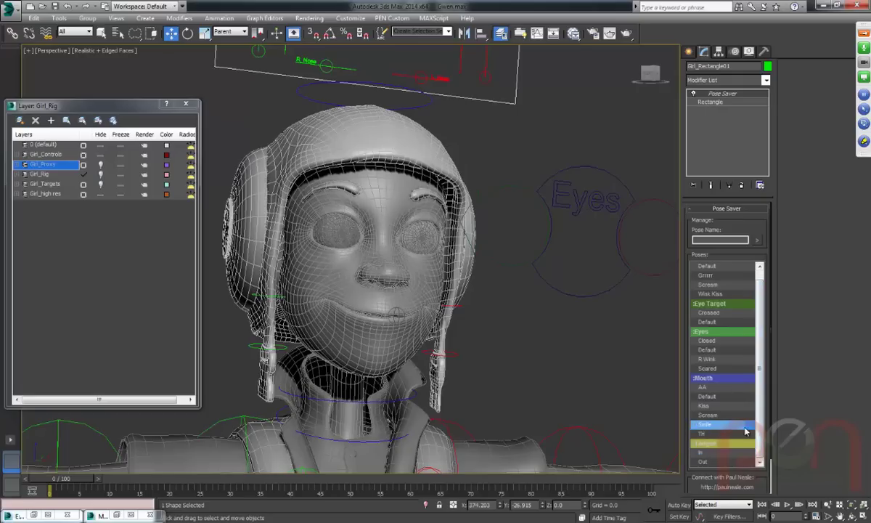
{"action": "left_click", "coordinate": [718, 462]}
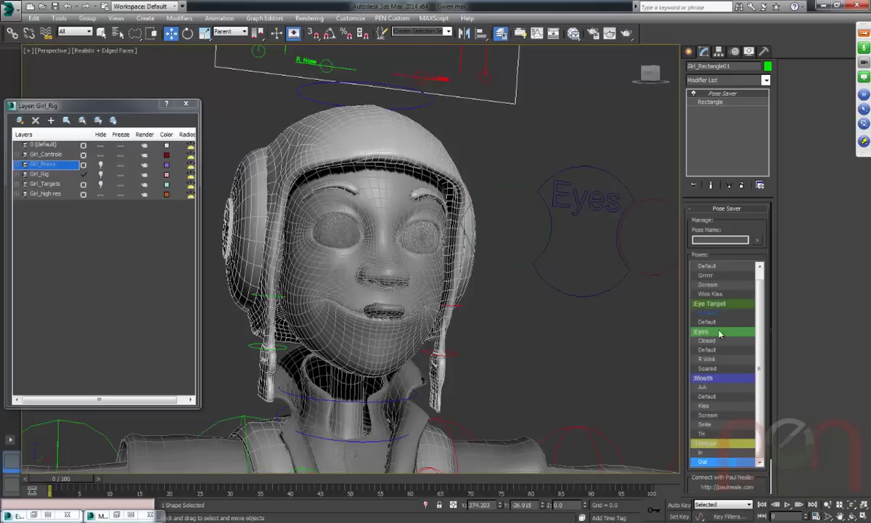
Reset the whole face with the ALL group's Default pose, and apply its Wink Kiss and Scream poses.
{"action": "left_click", "coordinate": [722, 268]}
{"action": "left_click", "coordinate": [758, 264]}
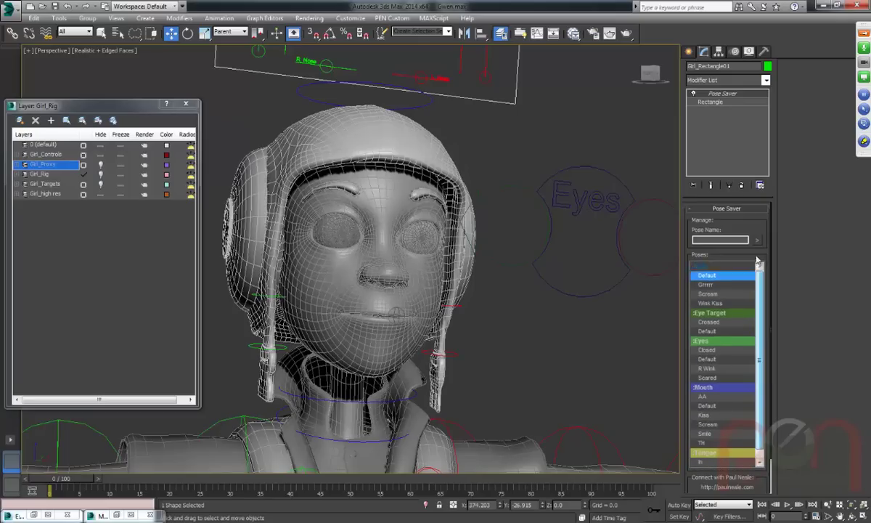
{"action": "left_click", "coordinate": [748, 304]}
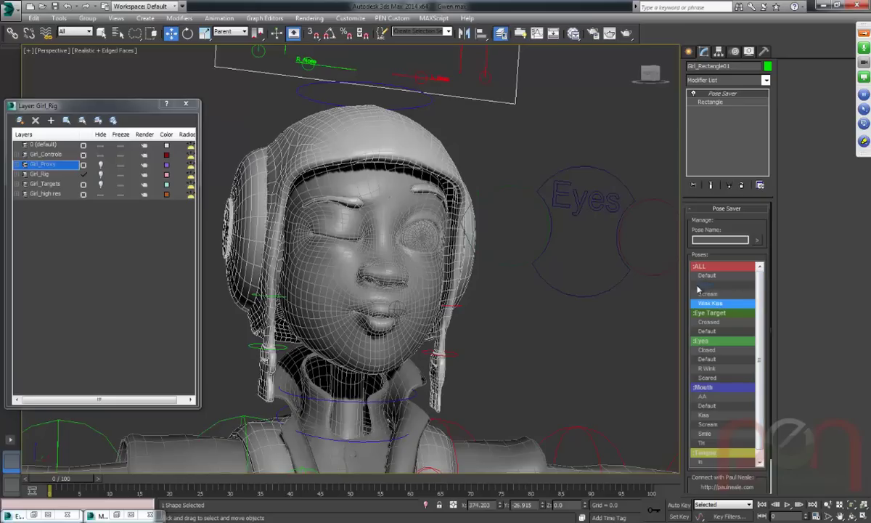
{"action": "left_click", "coordinate": [745, 294]}
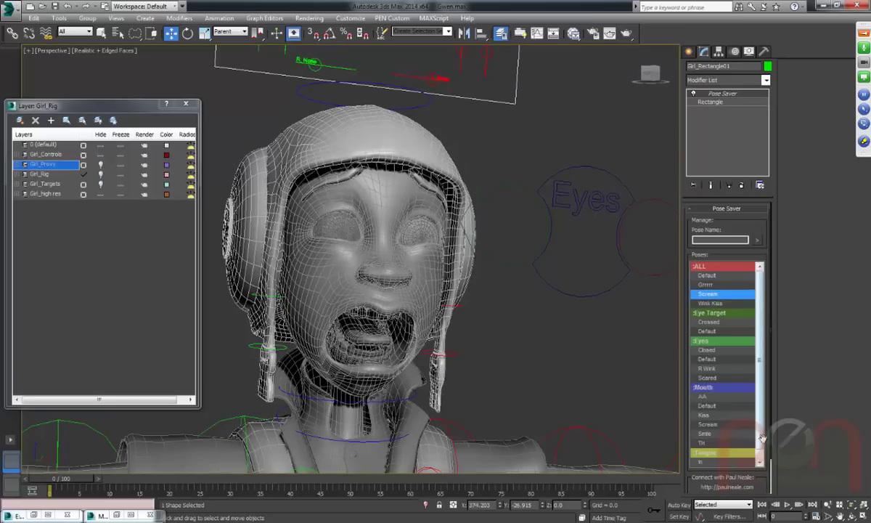
Apply the Tongue group's Out pose to the screaming face, and select and reposition the tongue control.
{"action": "scroll", "coordinate": [702, 462], "scroll_direction": "down", "scroll_amount": 1}
{"action": "left_click", "coordinate": [703, 462]}
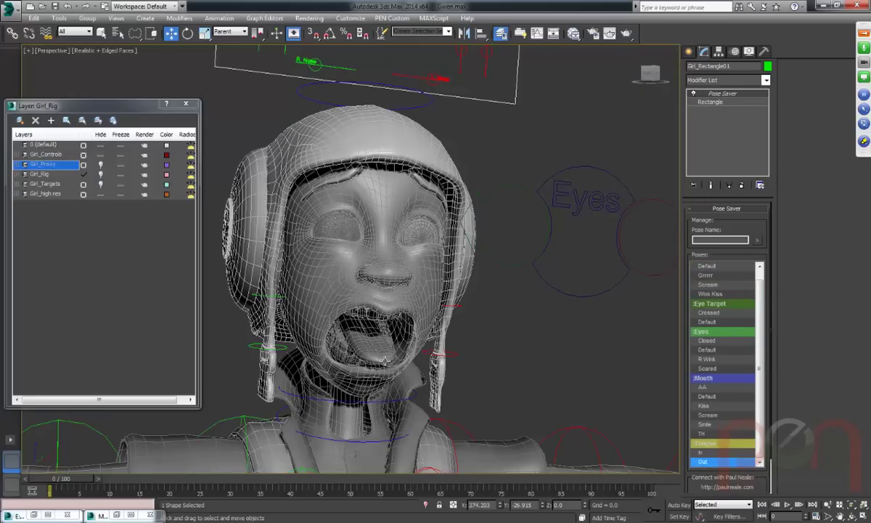
{"action": "left_click", "coordinate": [397, 411]}
{"action": "left_click", "coordinate": [396, 411]}
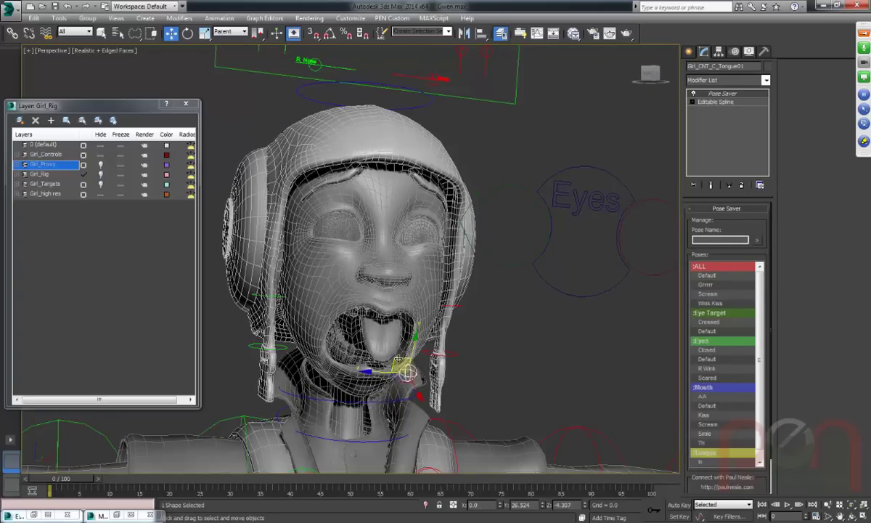
Rotate and move the tongue control in turns to reshape the tongue inside the open mouth.
{"action": "right_click", "coordinate": [407, 398]}
{"action": "left_click", "coordinate": [419, 396]}
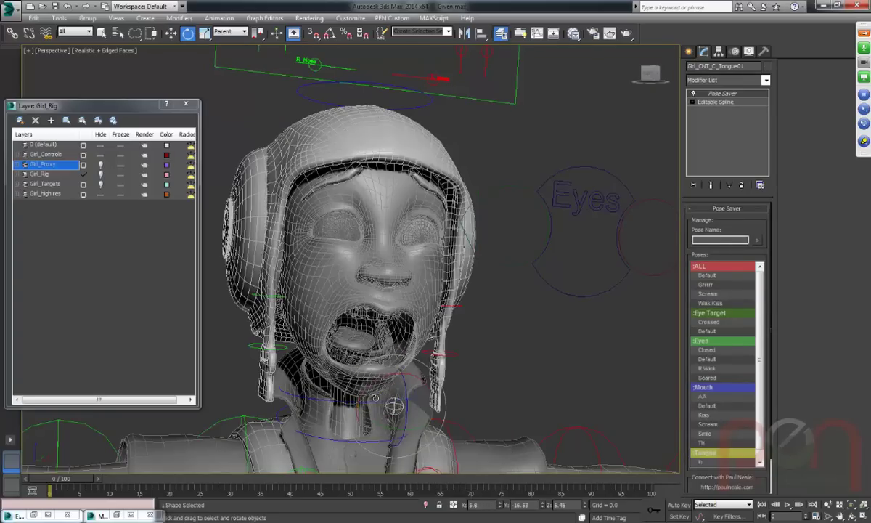
{"action": "right_click", "coordinate": [394, 404]}
{"action": "left_click", "coordinate": [418, 410]}
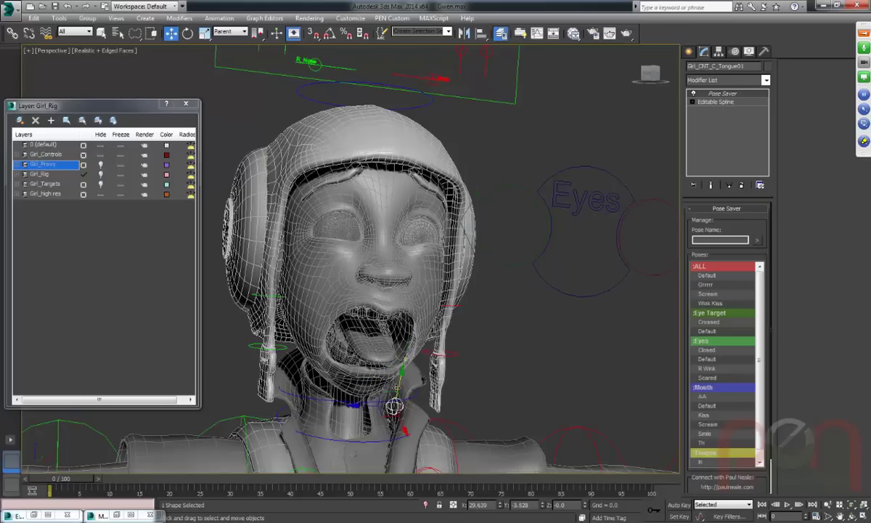
{"action": "right_click", "coordinate": [393, 407]}
{"action": "left_click", "coordinate": [418, 424]}
{"action": "left_click_drag", "start_coordinate": [392, 406], "coordinate": [395, 407]}
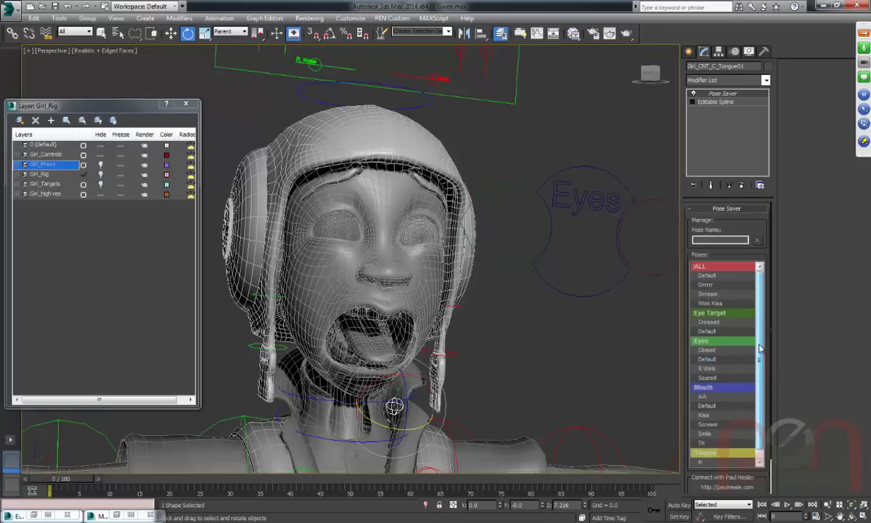
Try blending the whole face partway towards the ALL group's Grrrr pose.
{"action": "left_click", "coordinate": [698, 350]}
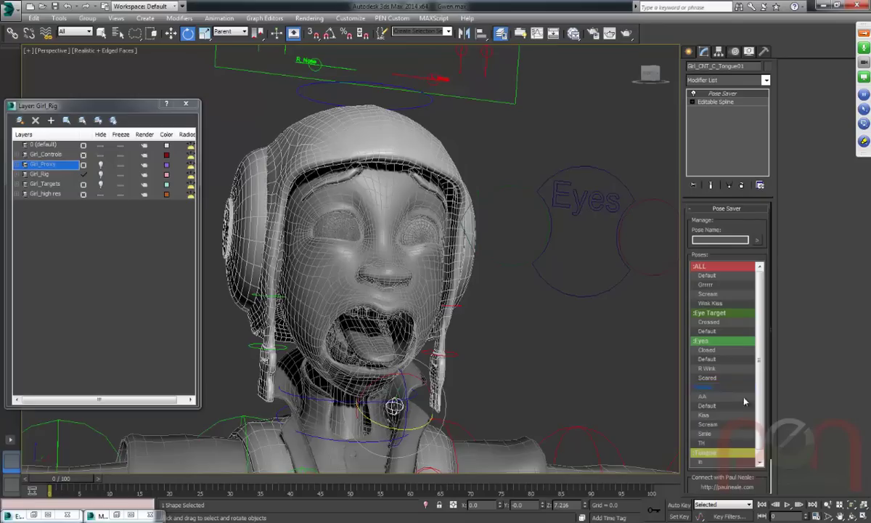
{"action": "left_click", "coordinate": [708, 286]}
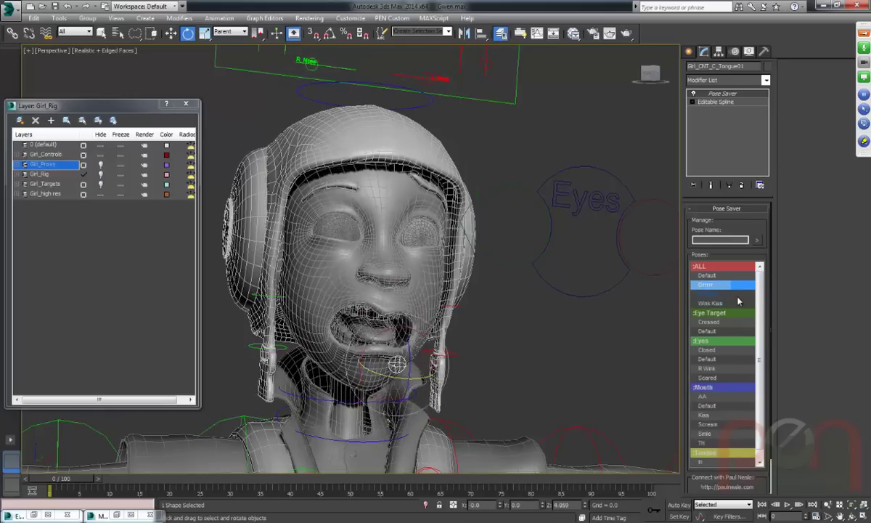
{"action": "left_click_drag", "start_coordinate": [726, 289], "coordinate": [762, 293]}
{"action": "mouse_move", "coordinate": [709, 296]}
{"action": "left_mouse_down"}
{"action": "mouse_move", "coordinate": [715, 290]}
{"action": "mouse_move", "coordinate": [664, 292]}
{"action": "mouse_move", "coordinate": [752, 296]}
{"action": "mouse_move", "coordinate": [664, 292]}
{"action": "mouse_move", "coordinate": [735, 303]}
{"action": "mouse_move", "coordinate": [679, 293]}
{"action": "mouse_move", "coordinate": [747, 290]}
{"action": "mouse_move", "coordinate": [740, 298]}
{"action": "mouse_move", "coordinate": [701, 289]}
{"action": "left_mouse_up"}
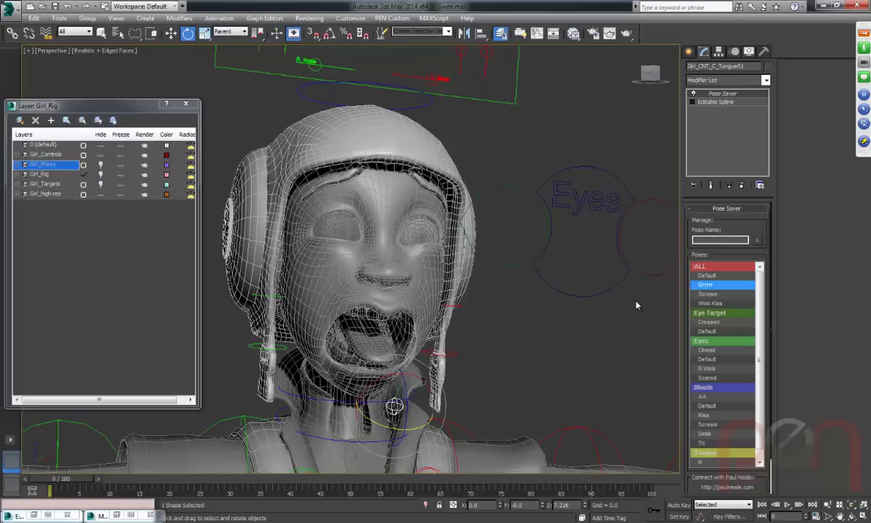
Blend the Eyes group's Default pose and the Mouth group's AA pose into the screaming face.
{"action": "left_click", "coordinate": [740, 360]}
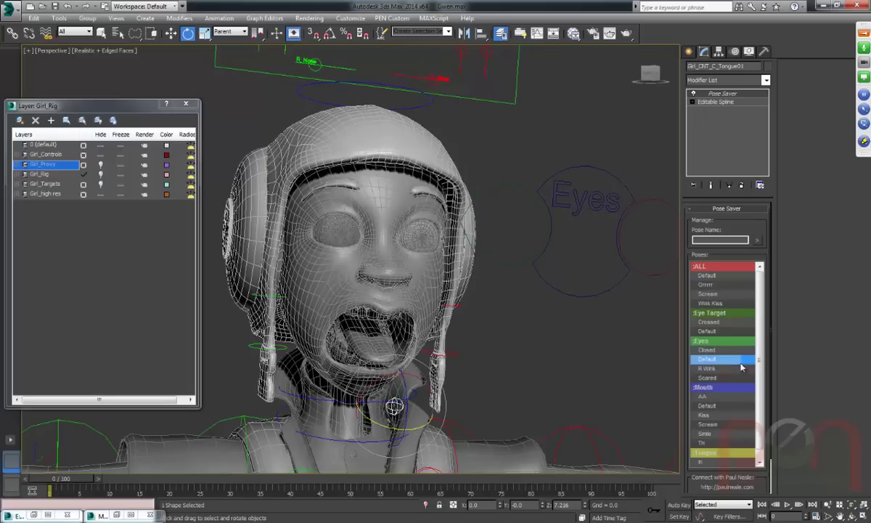
{"action": "left_click", "coordinate": [716, 361]}
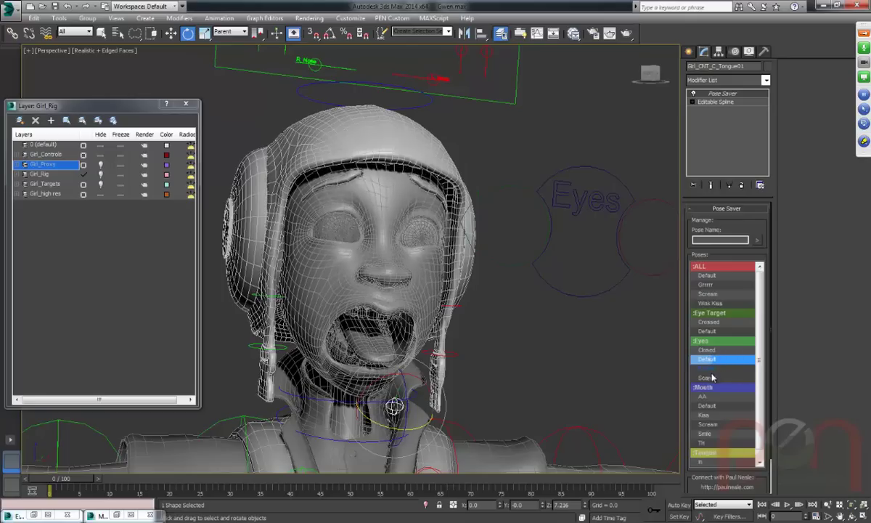
{"action": "left_click", "coordinate": [730, 398]}
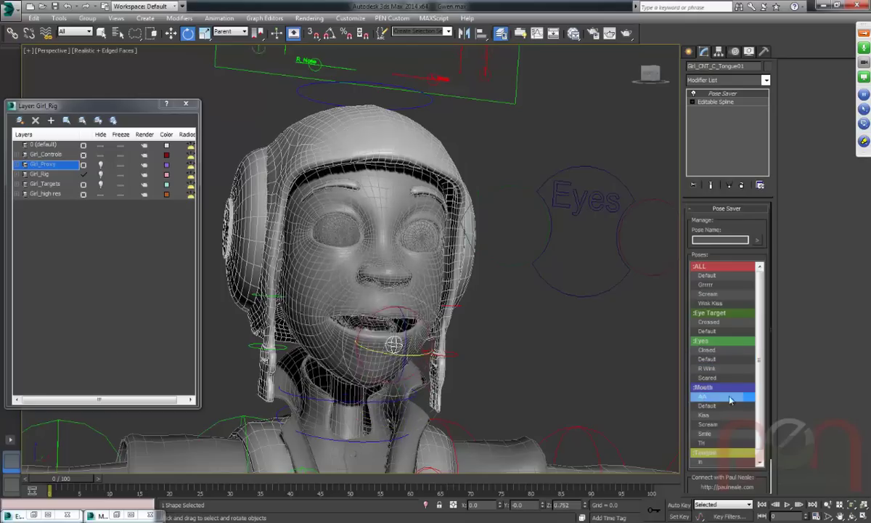
{"action": "left_click_drag", "start_coordinate": [740, 399], "coordinate": [710, 408]}
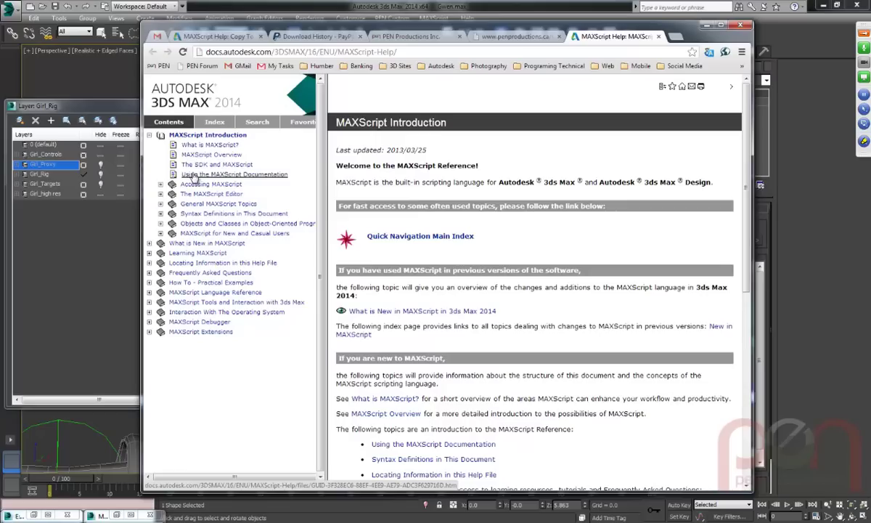
Expand Accessing MAXScript and Learning MAXScript in the MAXScript help, and open the Learning MAXScript page and Getting Started topics.
{"action": "left_click", "coordinate": [160, 184]}
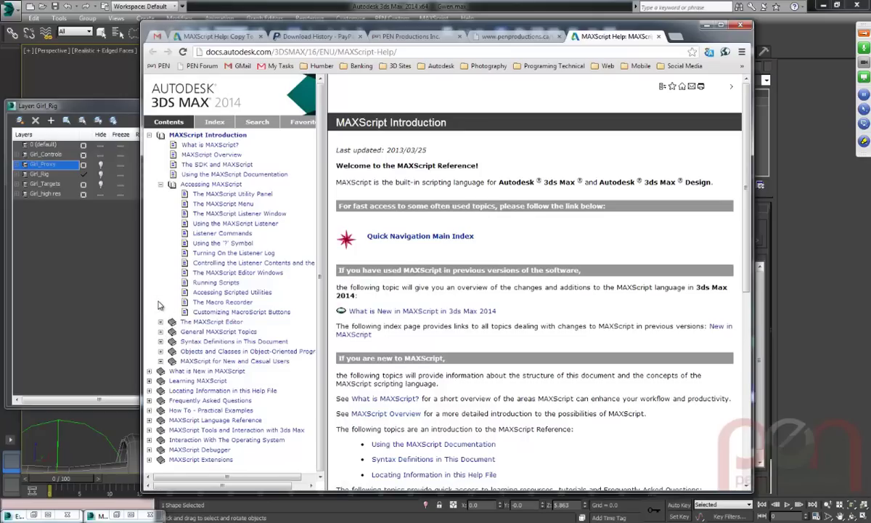
{"action": "left_click", "coordinate": [148, 380]}
{"action": "scroll", "coordinate": [167, 341], "scroll_direction": "down", "scroll_amount": 2}
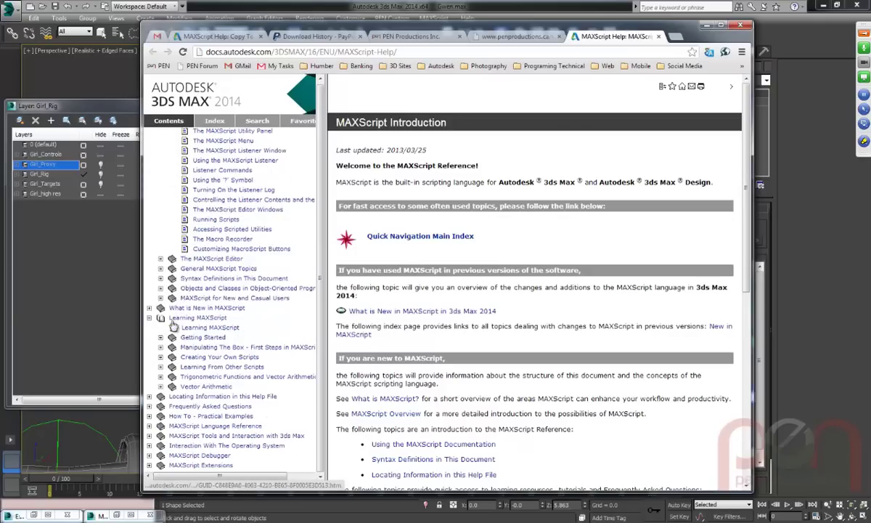
{"action": "left_click", "coordinate": [211, 327]}
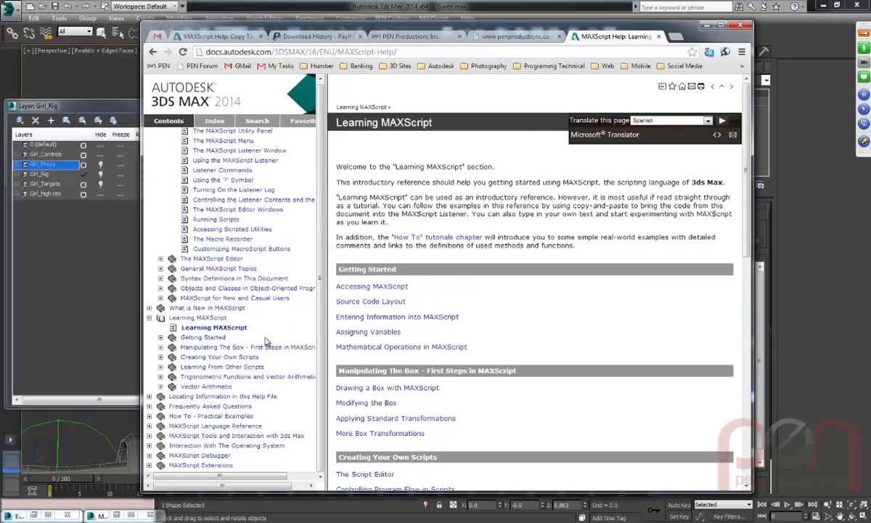
{"action": "left_click", "coordinate": [160, 337]}
{"action": "scroll", "coordinate": [218, 326], "scroll_direction": "down", "scroll_amount": 2}
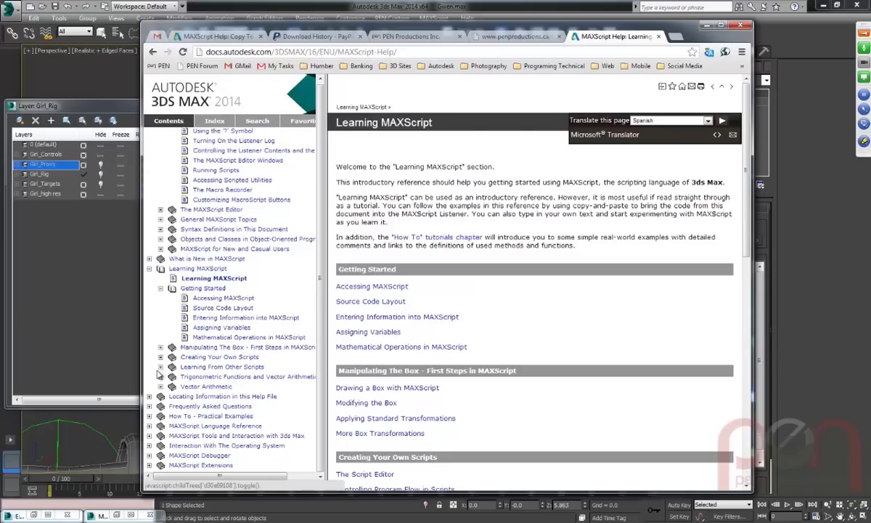
Expand the How To - Practical Examples topics, and read the Introduction to the Tutorials and Remove All Materials pages.
{"action": "left_click", "coordinate": [149, 415]}
{"action": "scroll", "coordinate": [226, 372], "scroll_direction": "down", "scroll_amount": 4}
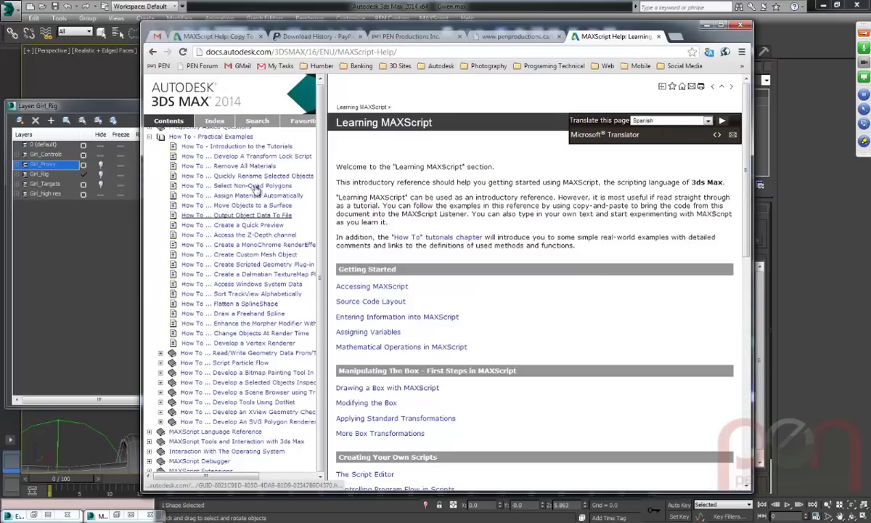
{"action": "left_click", "coordinate": [230, 147]}
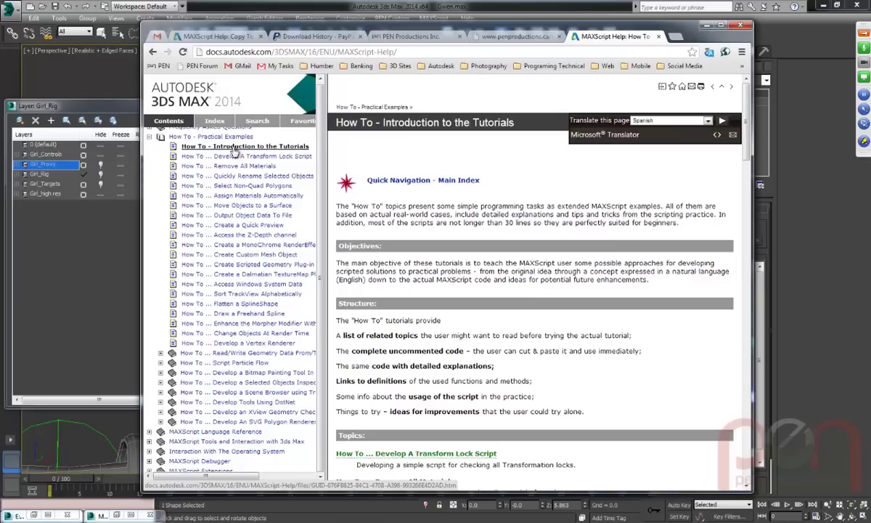
{"action": "left_click", "coordinate": [240, 167]}
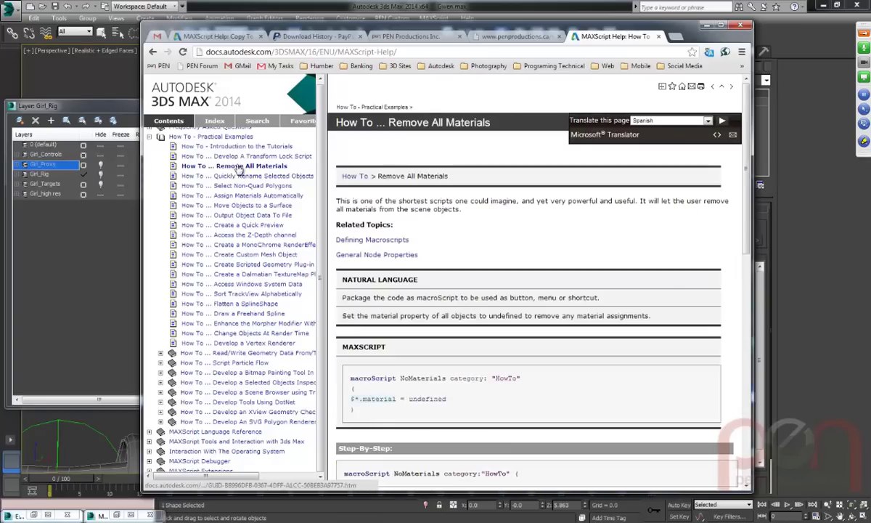
{"action": "scroll", "coordinate": [528, 245], "scroll_direction": "down", "scroll_amount": 2}
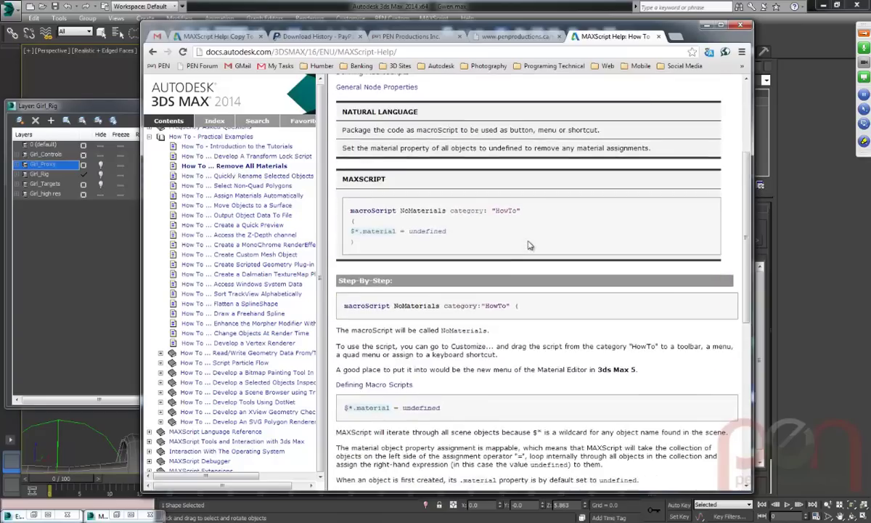
{"action": "scroll", "coordinate": [529, 246], "scroll_direction": "down", "scroll_amount": 1}
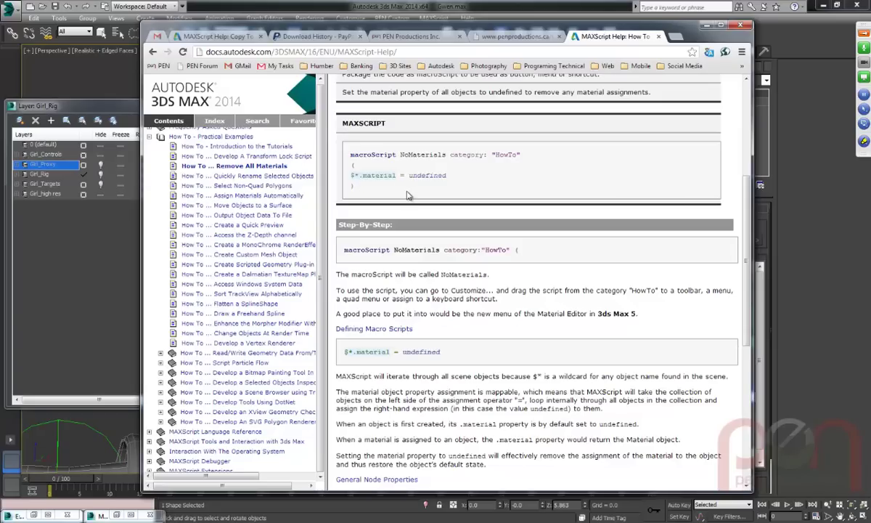
Read the Quickly Rename Selected Objects and Select Non-Quad Polygons examples, including their natural-language outlines and scripts.
{"action": "left_click", "coordinate": [246, 175]}
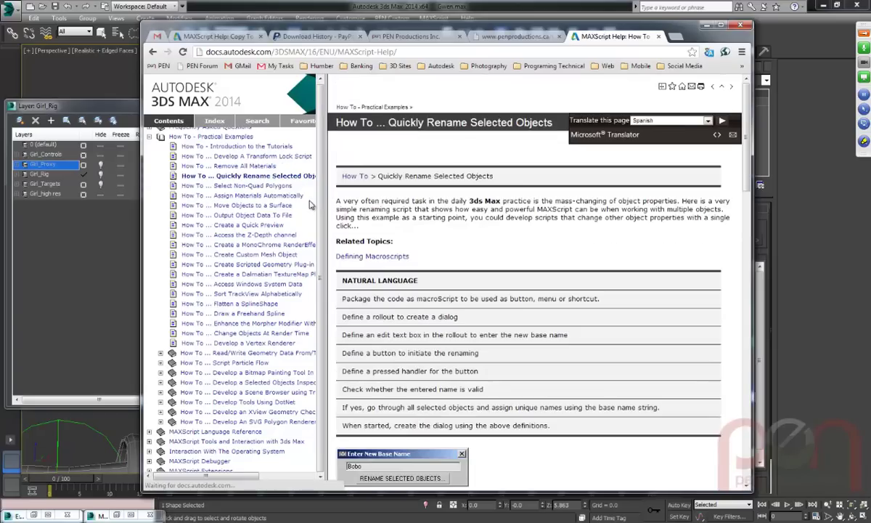
{"action": "scroll", "coordinate": [457, 261], "scroll_direction": "down", "scroll_amount": 2}
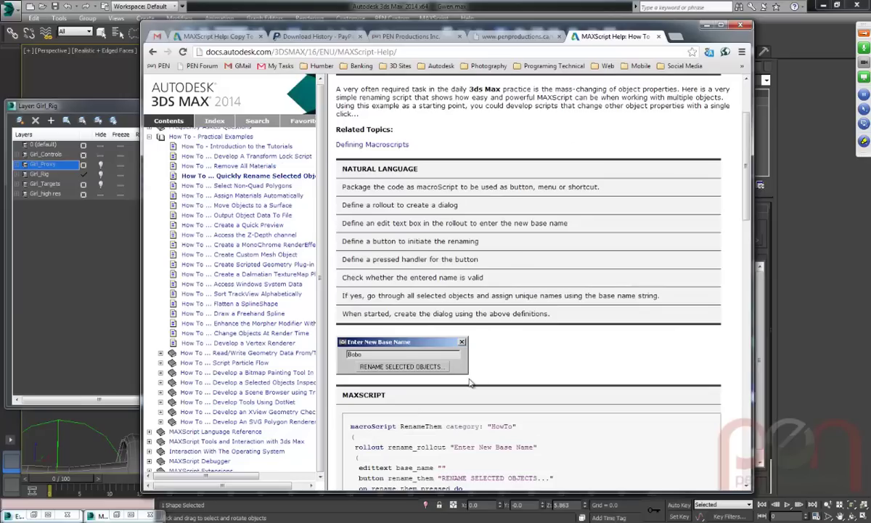
{"action": "left_click", "coordinate": [243, 185]}
{"action": "scroll", "coordinate": [457, 261], "scroll_direction": "down", "scroll_amount": 4}
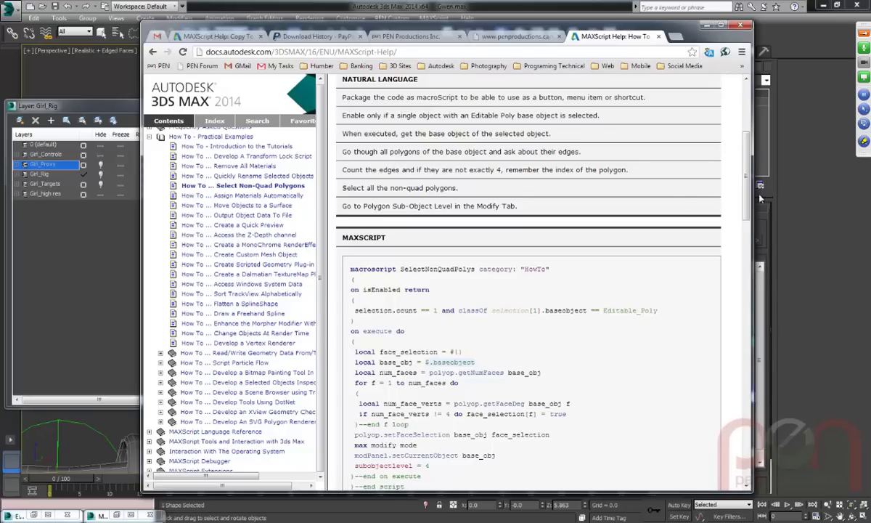
{"action": "left_click_drag", "start_coordinate": [747, 190], "coordinate": [766, 124]}
{"action": "scroll", "coordinate": [703, 167], "scroll_direction": "down", "scroll_amount": 5}
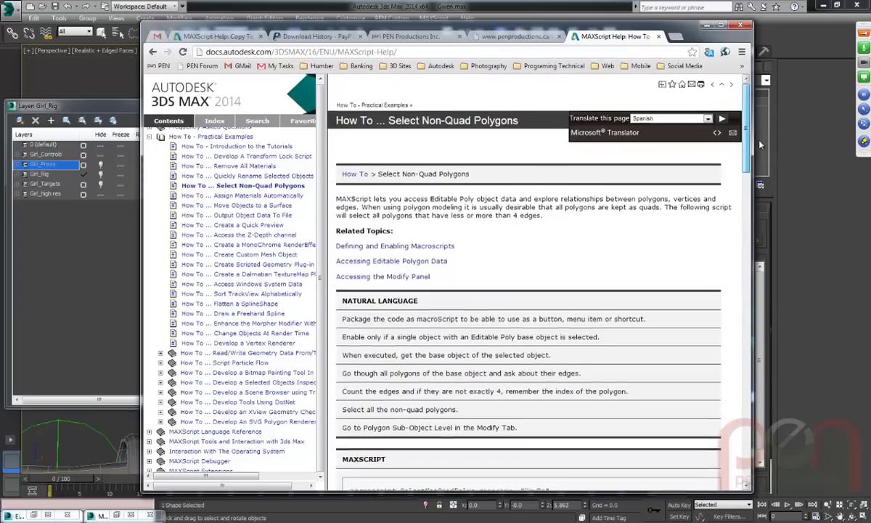
{"action": "scroll", "coordinate": [711, 130], "scroll_direction": "down", "scroll_amount": 10}
{"action": "left_click_drag", "start_coordinate": [751, 247], "coordinate": [726, 131]}
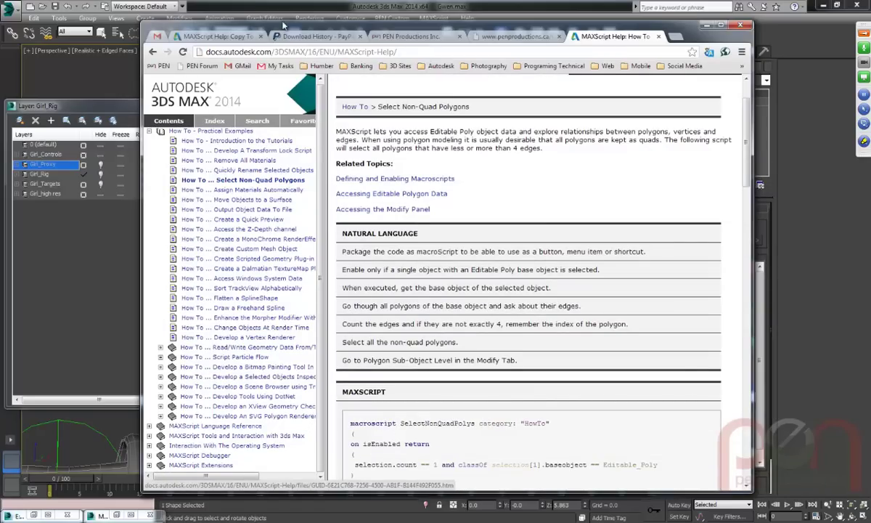
Switch back to 3ds Max and apply the Eye Target Default pose, followed by the ALL group's Default, Scream and Wink Kiss poses.
{"action": "key", "text": "alt+Tab"}
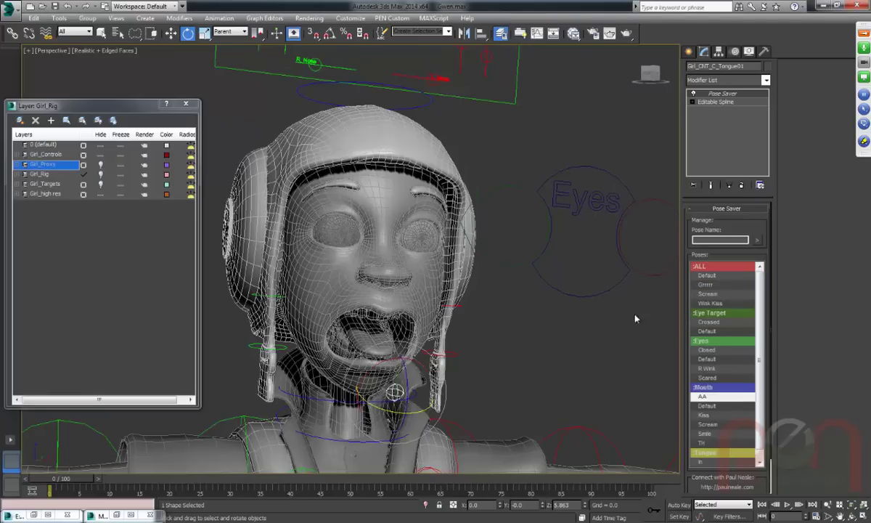
{"action": "scroll", "coordinate": [489, 192], "scroll_direction": "down", "scroll_amount": 5}
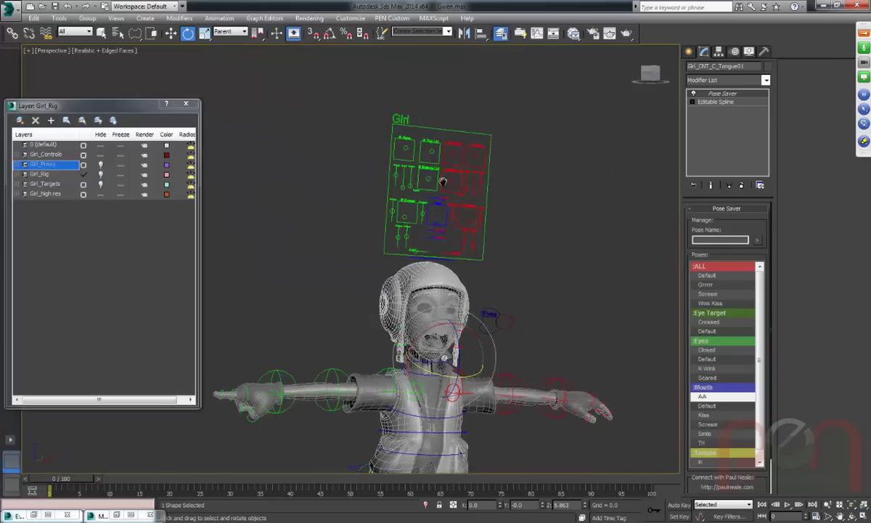
{"action": "scroll", "coordinate": [446, 186], "scroll_direction": "up", "scroll_amount": 5}
{"action": "scroll", "coordinate": [490, 296], "scroll_direction": "up", "scroll_amount": 3}
{"action": "middle_click_drag", "start_coordinate": [490, 296], "coordinate": [513, 165]}
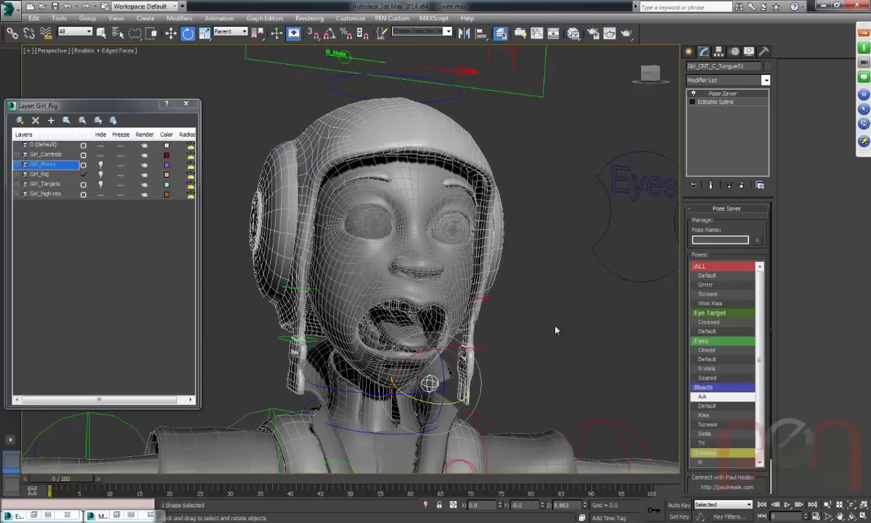
{"action": "middle_click_drag", "start_coordinate": [555, 330], "coordinate": [535, 313], "text": "alt"}
{"action": "left_click", "coordinate": [719, 331]}
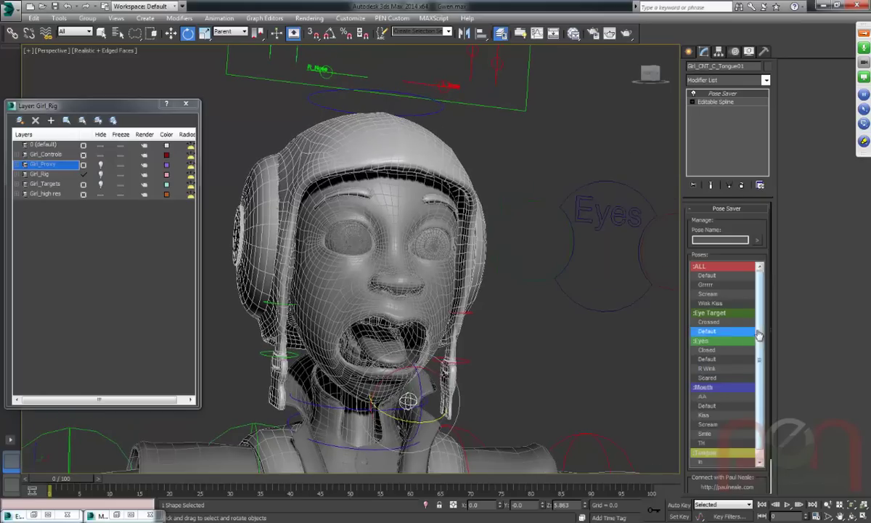
{"action": "left_click", "coordinate": [710, 275]}
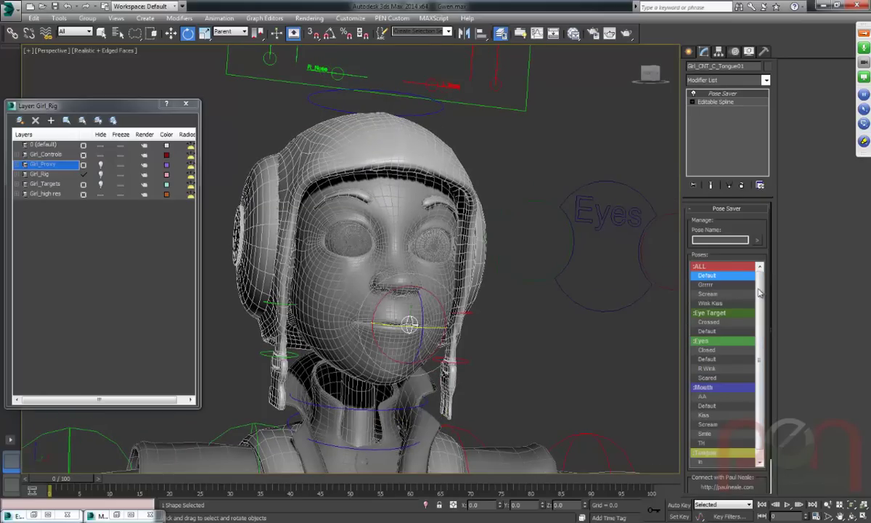
{"action": "left_click", "coordinate": [726, 294]}
{"action": "mouse_move", "coordinate": [759, 299]}
{"action": "left_mouse_down"}
{"action": "mouse_move", "coordinate": [735, 300]}
{"action": "mouse_move", "coordinate": [763, 306]}
{"action": "left_mouse_up"}
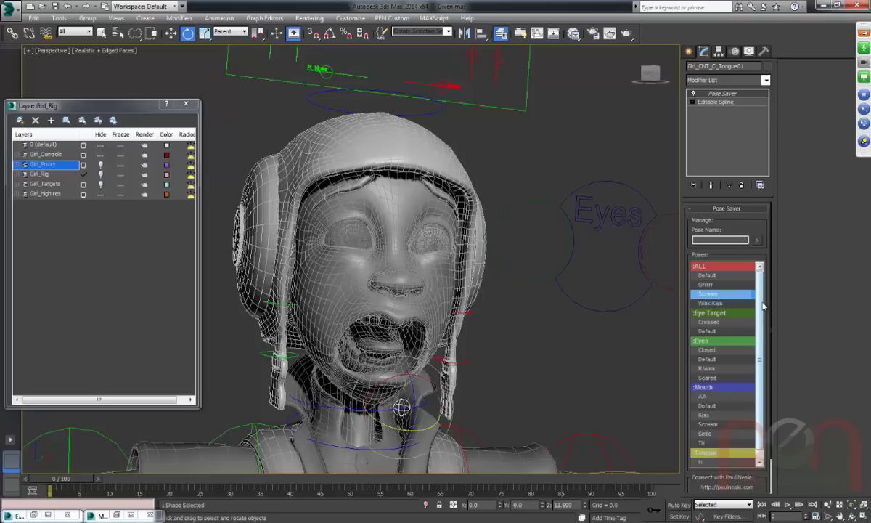
{"action": "left_click", "coordinate": [712, 302]}
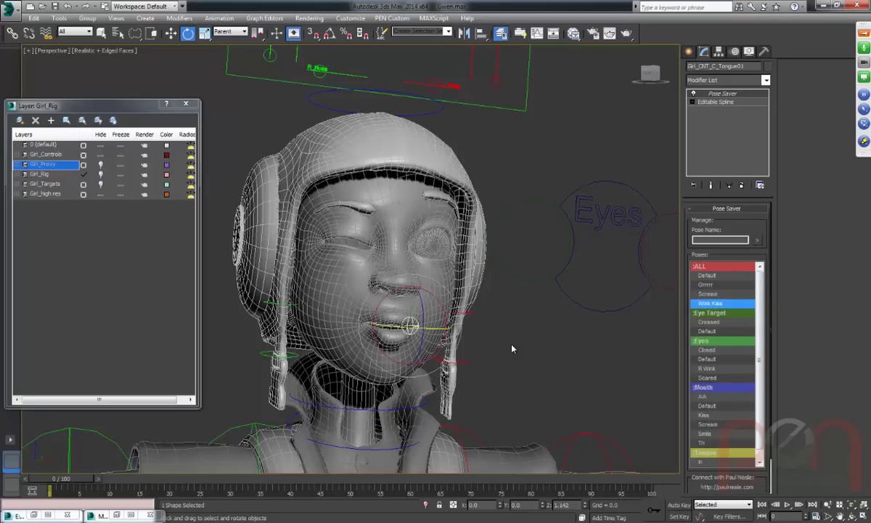
Move the R Top Lid control to the lower-right corner of its facial control box to partly close the right eyelid.
{"action": "middle_click_drag", "start_coordinate": [553, 177], "coordinate": [556, 284]}
{"action": "scroll", "coordinate": [556, 283], "scroll_direction": "down", "scroll_amount": 4}
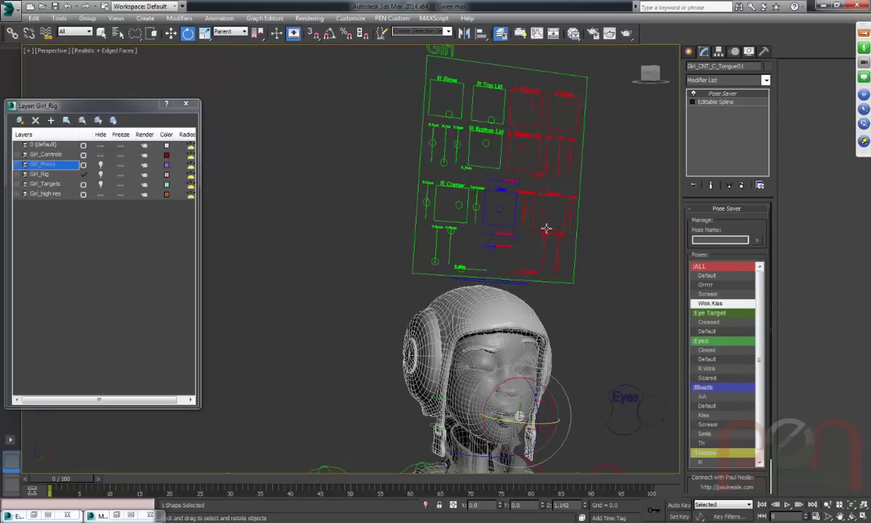
{"action": "left_click", "coordinate": [489, 114]}
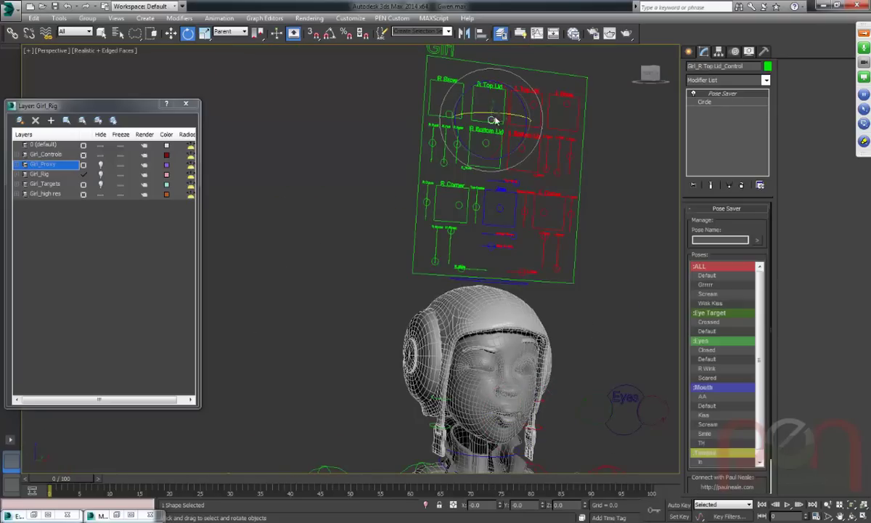
{"action": "right_click", "coordinate": [491, 118]}
{"action": "left_click", "coordinate": [507, 131]}
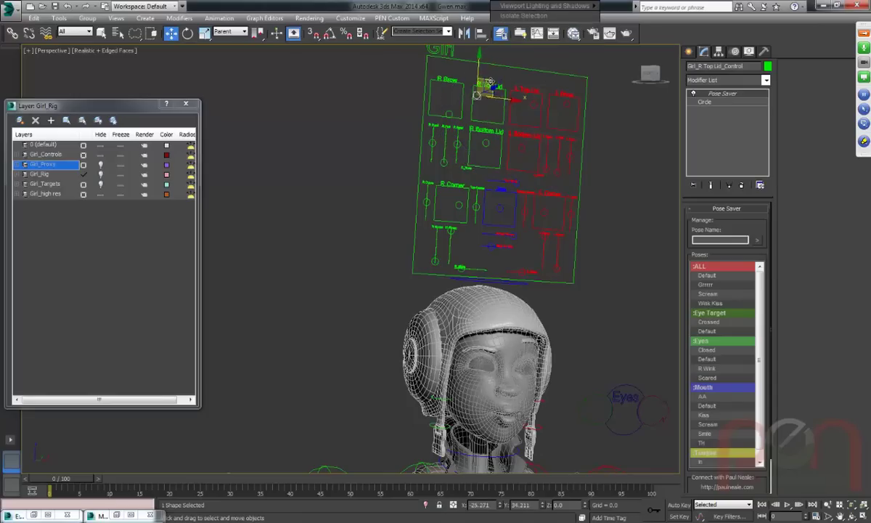
{"action": "left_click_drag", "start_coordinate": [504, 106], "coordinate": [527, 108]}
Lower the central jaw control to open the mouth, and move the R Corner control up and outward to form a smile.
{"action": "middle_click_drag", "start_coordinate": [512, 225], "coordinate": [455, 187]}
{"action": "mouse_move", "coordinate": [443, 167]}
{"action": "left_mouse_down"}
{"action": "mouse_move", "coordinate": [440, 158]}
{"action": "mouse_move", "coordinate": [438, 182]}
{"action": "left_mouse_up"}
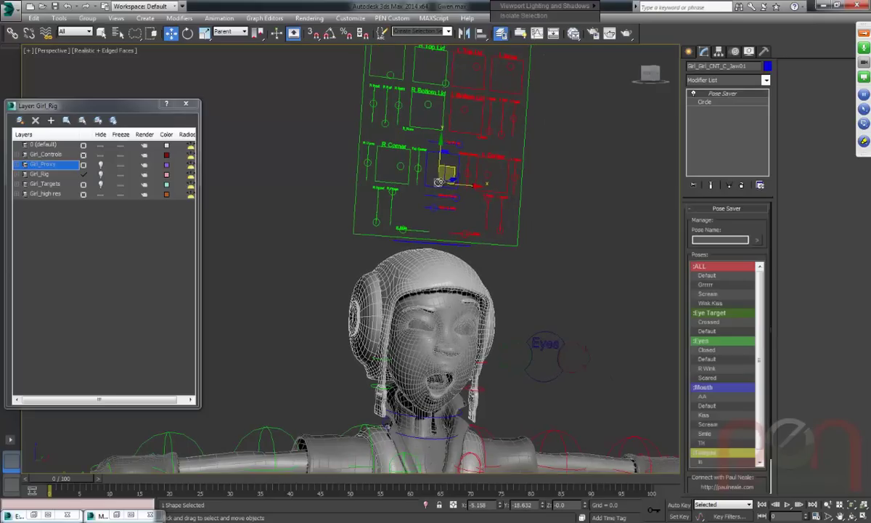
{"action": "left_click", "coordinate": [395, 167]}
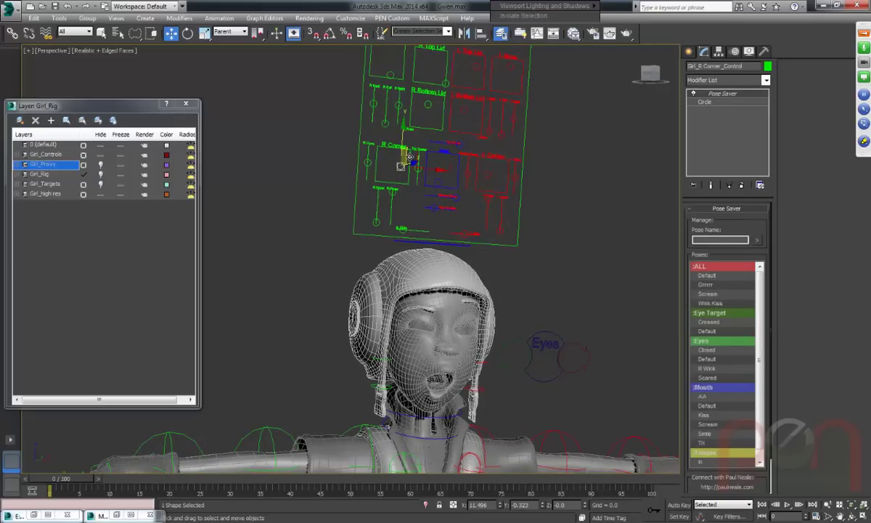
{"action": "mouse_move", "coordinate": [400, 167]}
{"action": "left_mouse_down"}
{"action": "mouse_move", "coordinate": [359, 152]}
{"action": "mouse_move", "coordinate": [393, 164]}
{"action": "mouse_move", "coordinate": [377, 158]}
{"action": "mouse_move", "coordinate": [389, 153]}
{"action": "left_mouse_up"}
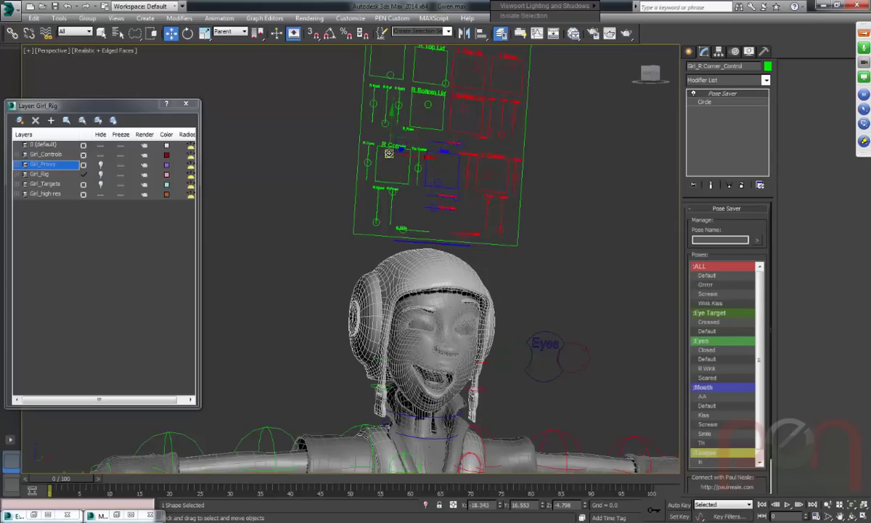
Save the current facial expression as a new pose named test in the ALL group.
{"action": "scroll", "coordinate": [418, 352], "scroll_direction": "up", "scroll_amount": 5}
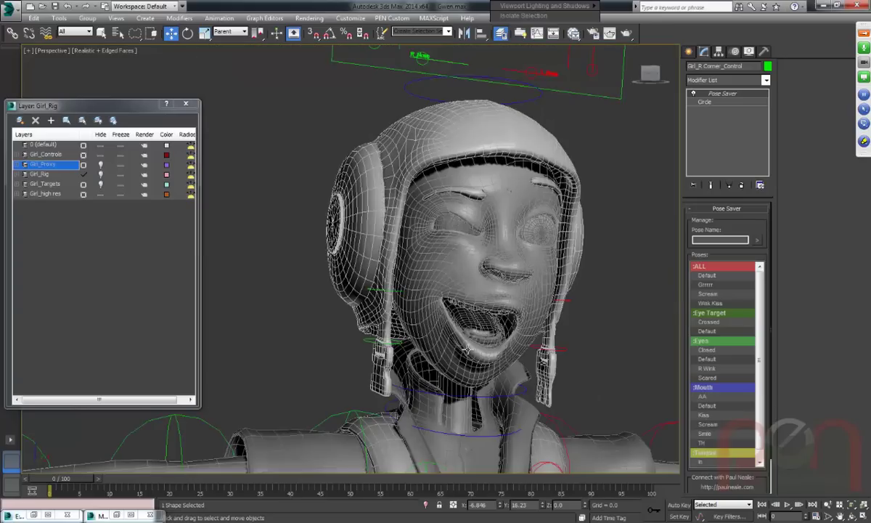
{"action": "middle_click_drag", "start_coordinate": [468, 350], "coordinate": [406, 353]}
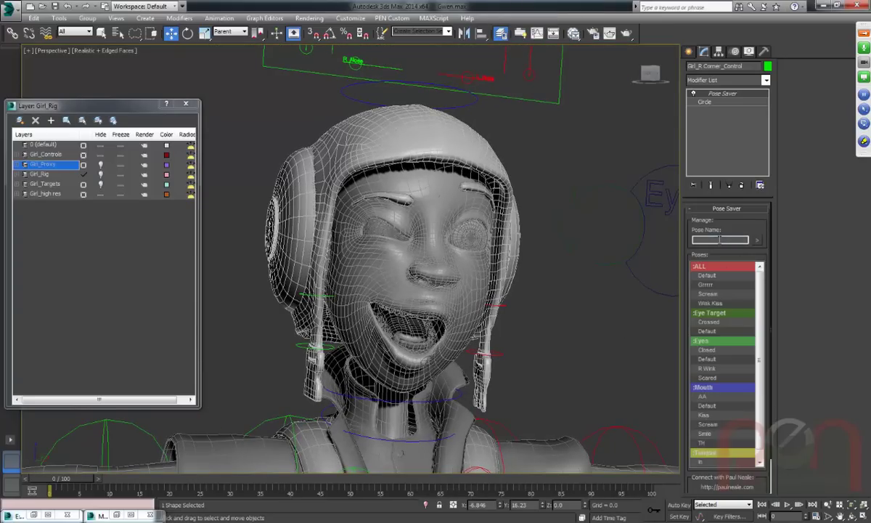
{"action": "left_click", "coordinate": [713, 268]}
{"action": "left_click", "coordinate": [717, 240]}
{"action": "type", "text": "test"}
{"action": "left_click", "coordinate": [756, 240]}
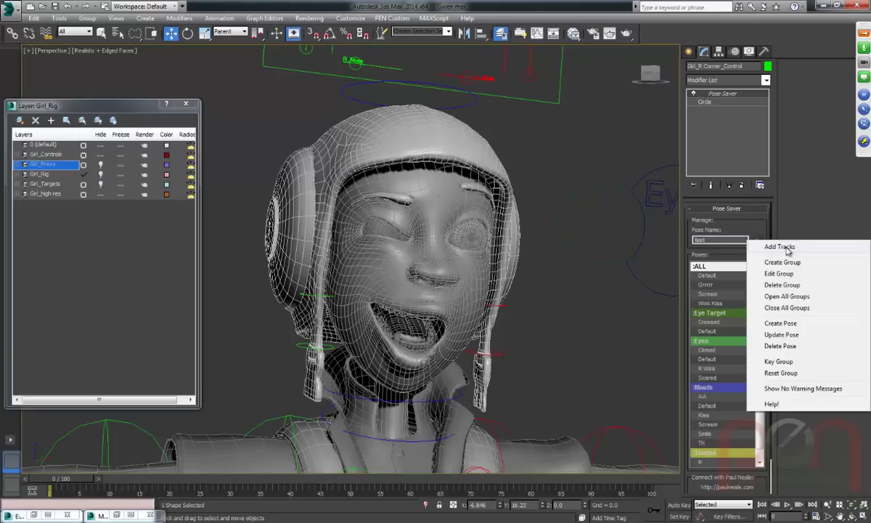
{"action": "left_click", "coordinate": [783, 324]}
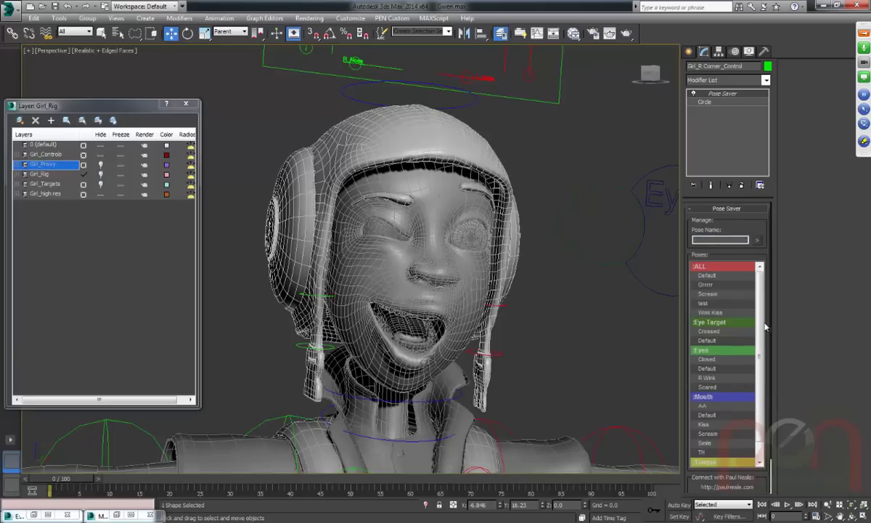
Apply the ALL group's Default pose, followed by the saved test pose, to demonstrate recalling the expression.
{"action": "left_click", "coordinate": [719, 276]}
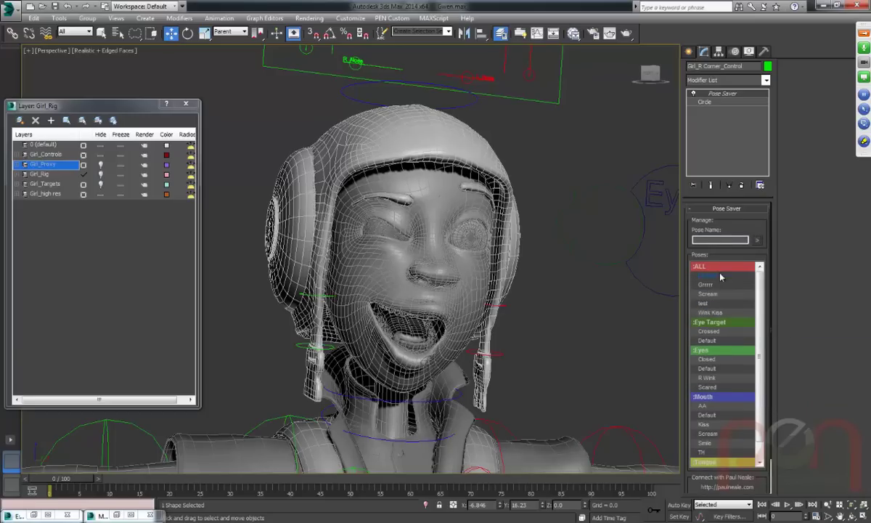
{"action": "left_click", "coordinate": [722, 304]}
{"action": "left_click_drag", "start_coordinate": [724, 311], "coordinate": [759, 318]}
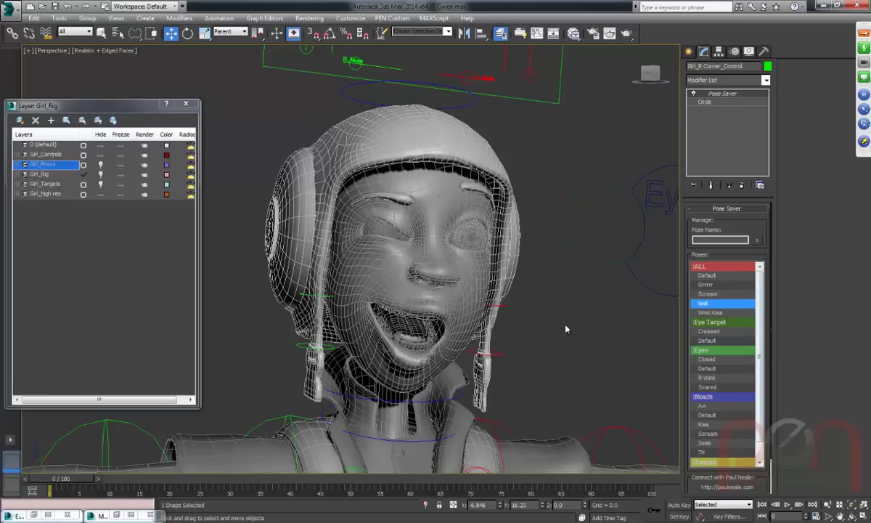
{"action": "middle_click_drag", "start_coordinate": [550, 350], "coordinate": [528, 322], "text": "alt"}
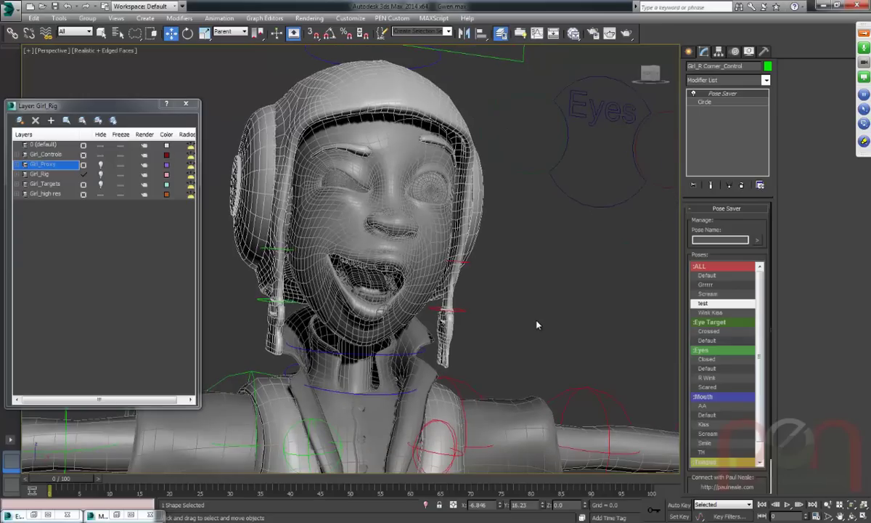